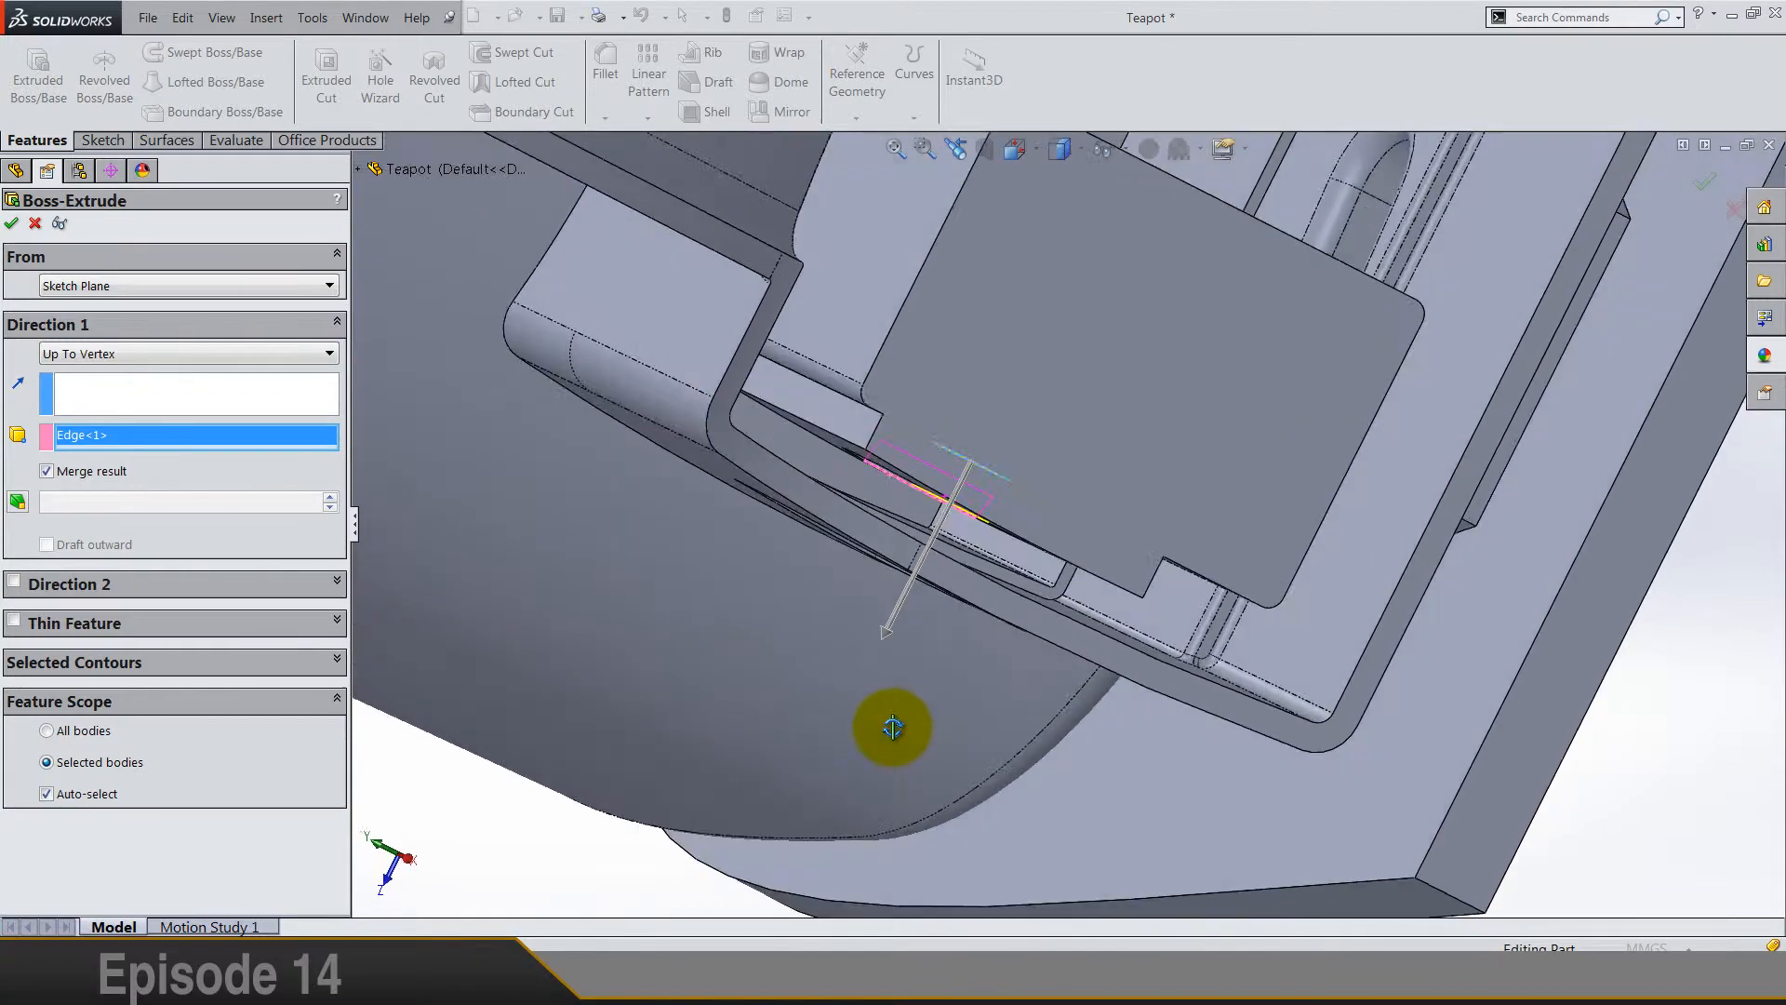
# Step: Extrude the round pin profile as a blind boss 5.5 mm deep towards the housing's side wall
pyautogui.click(1016, 148)
pyautogui.click(1081, 249)
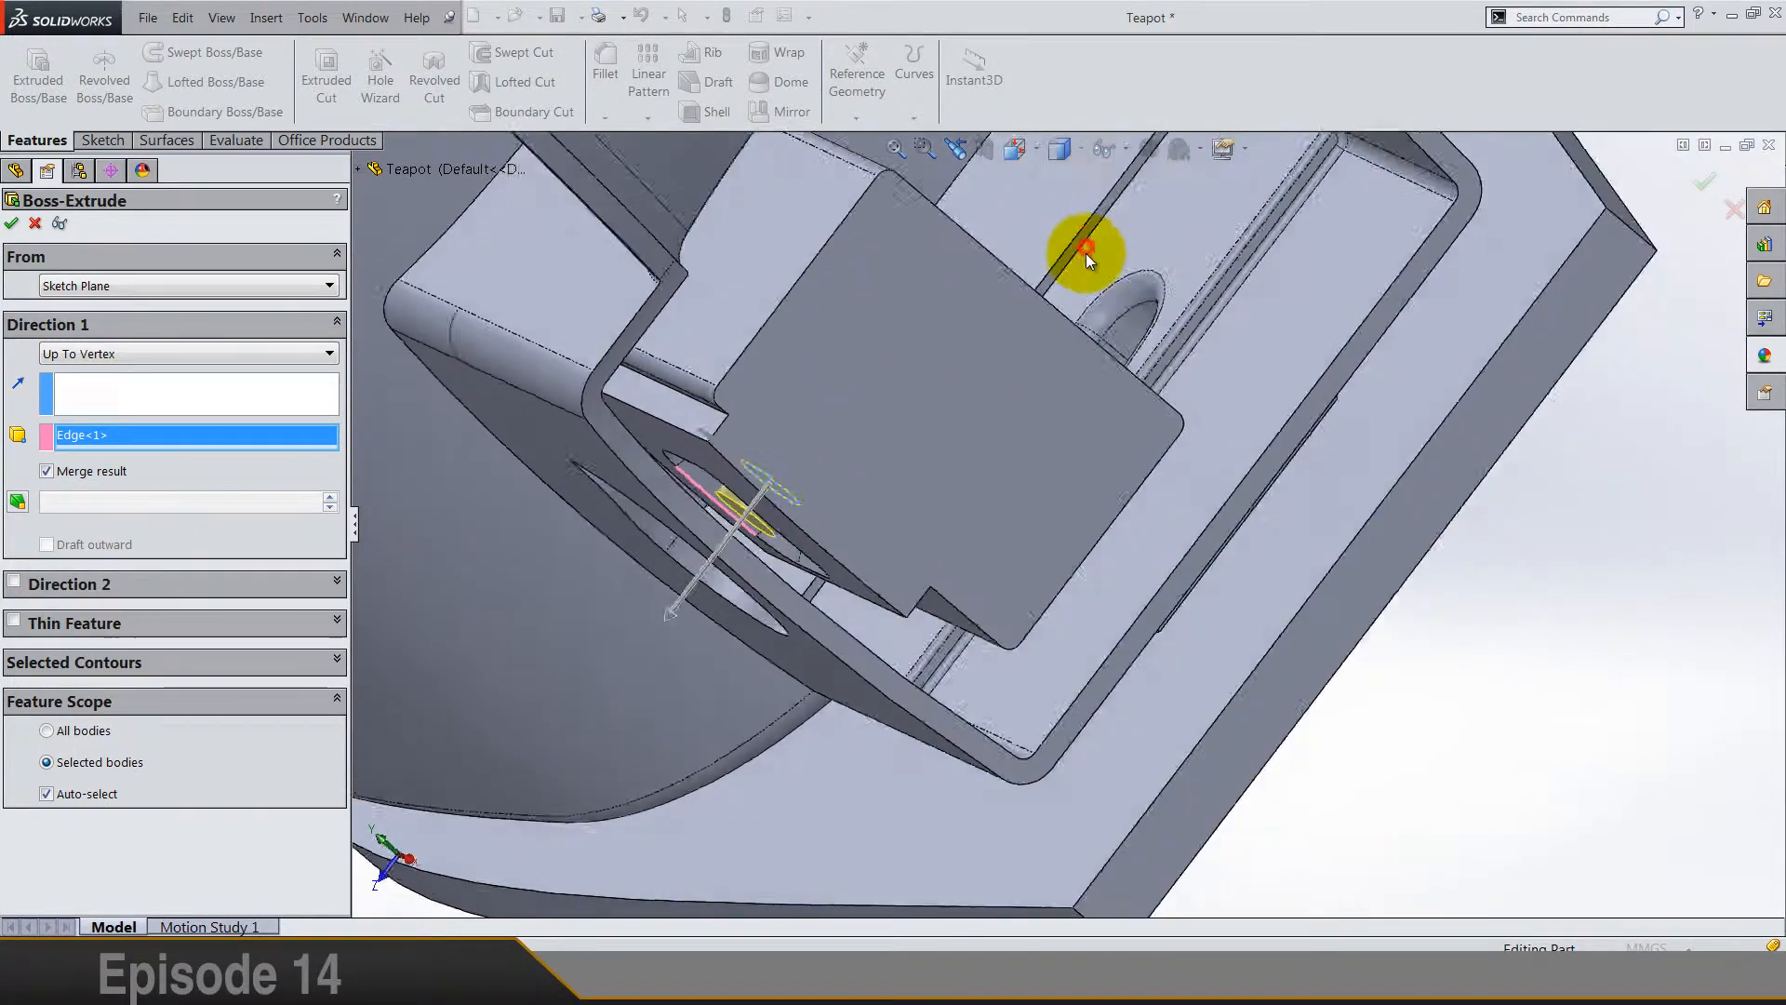
pyautogui.scroll(-5, 1018, 725)
pyautogui.scroll(-4, 1013, 614)
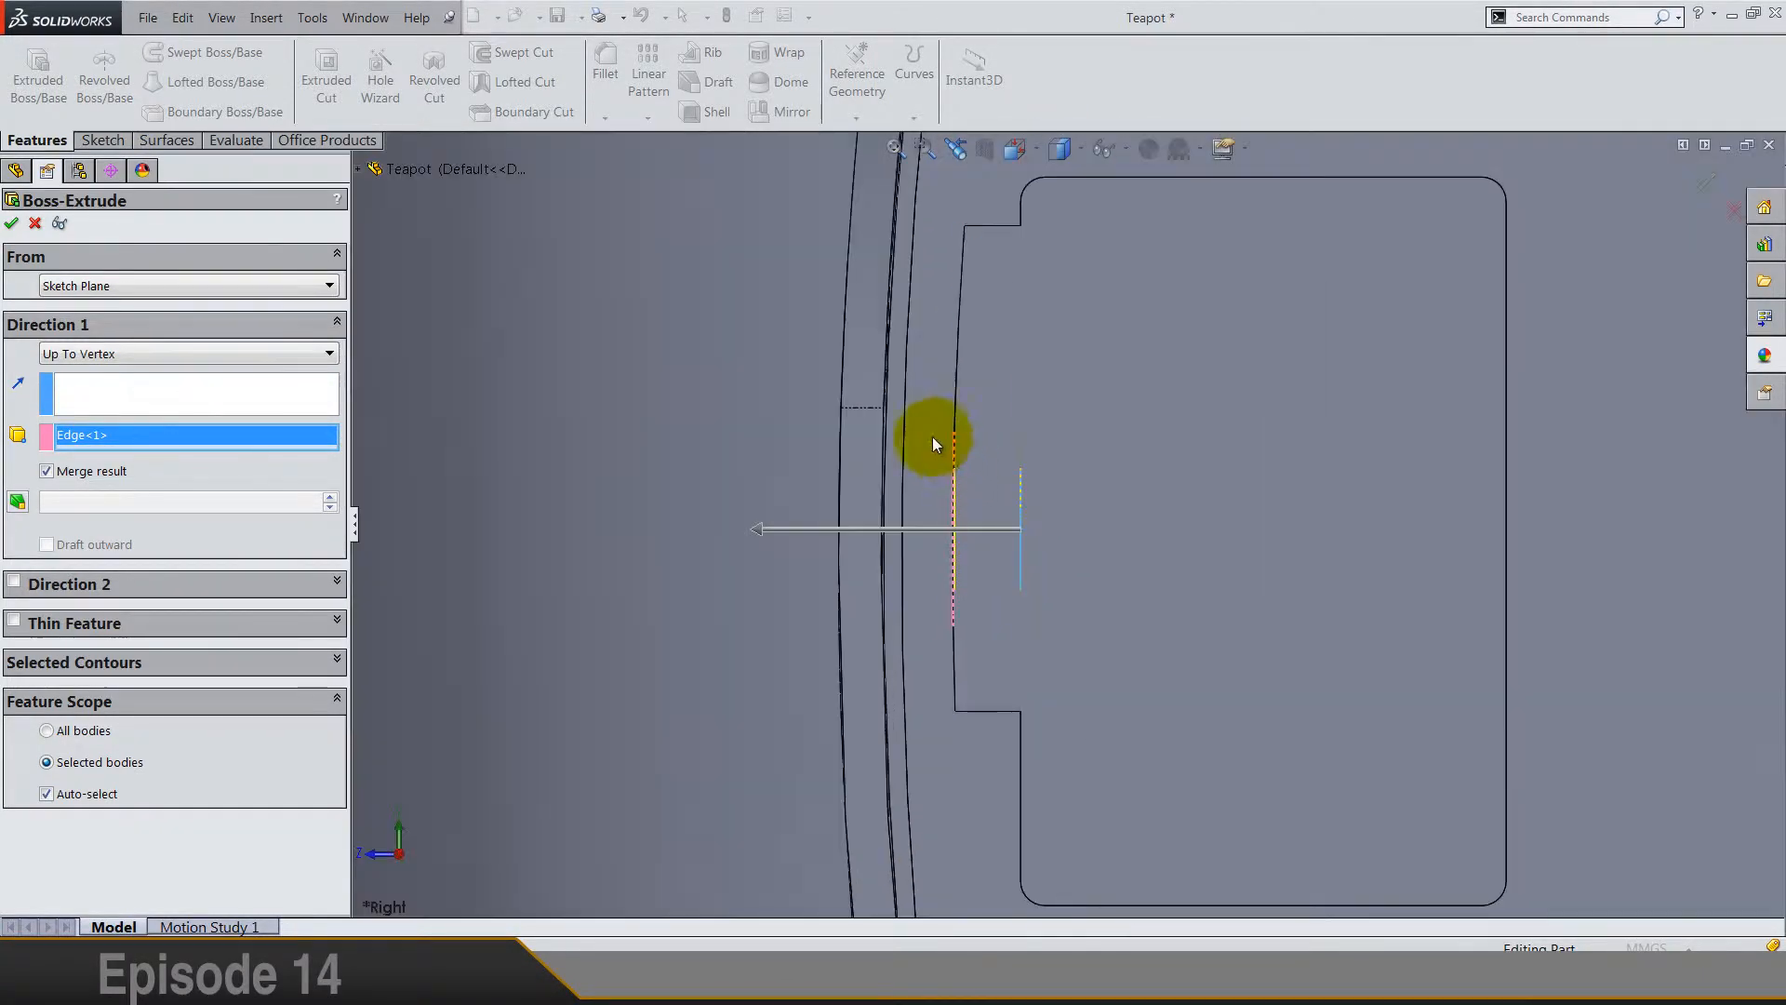
pyautogui.click(108, 353)
pyautogui.click(87, 374)
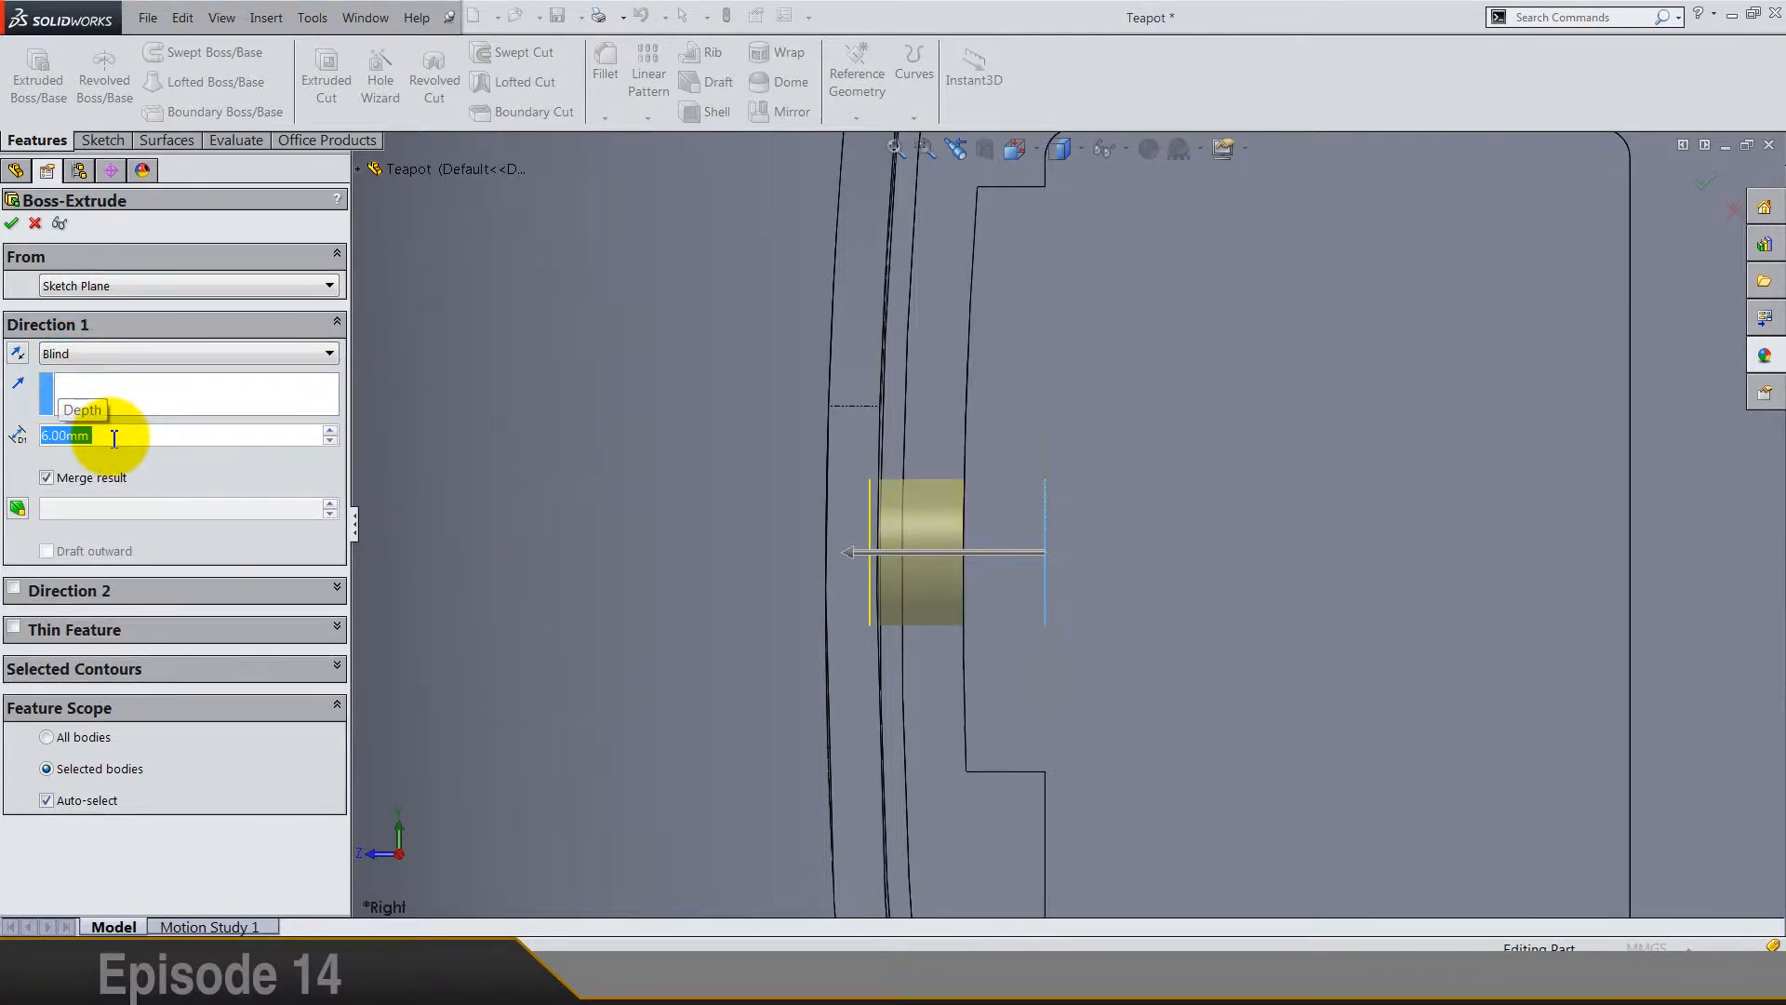
pyautogui.write('5.5')
pyautogui.press('Return')
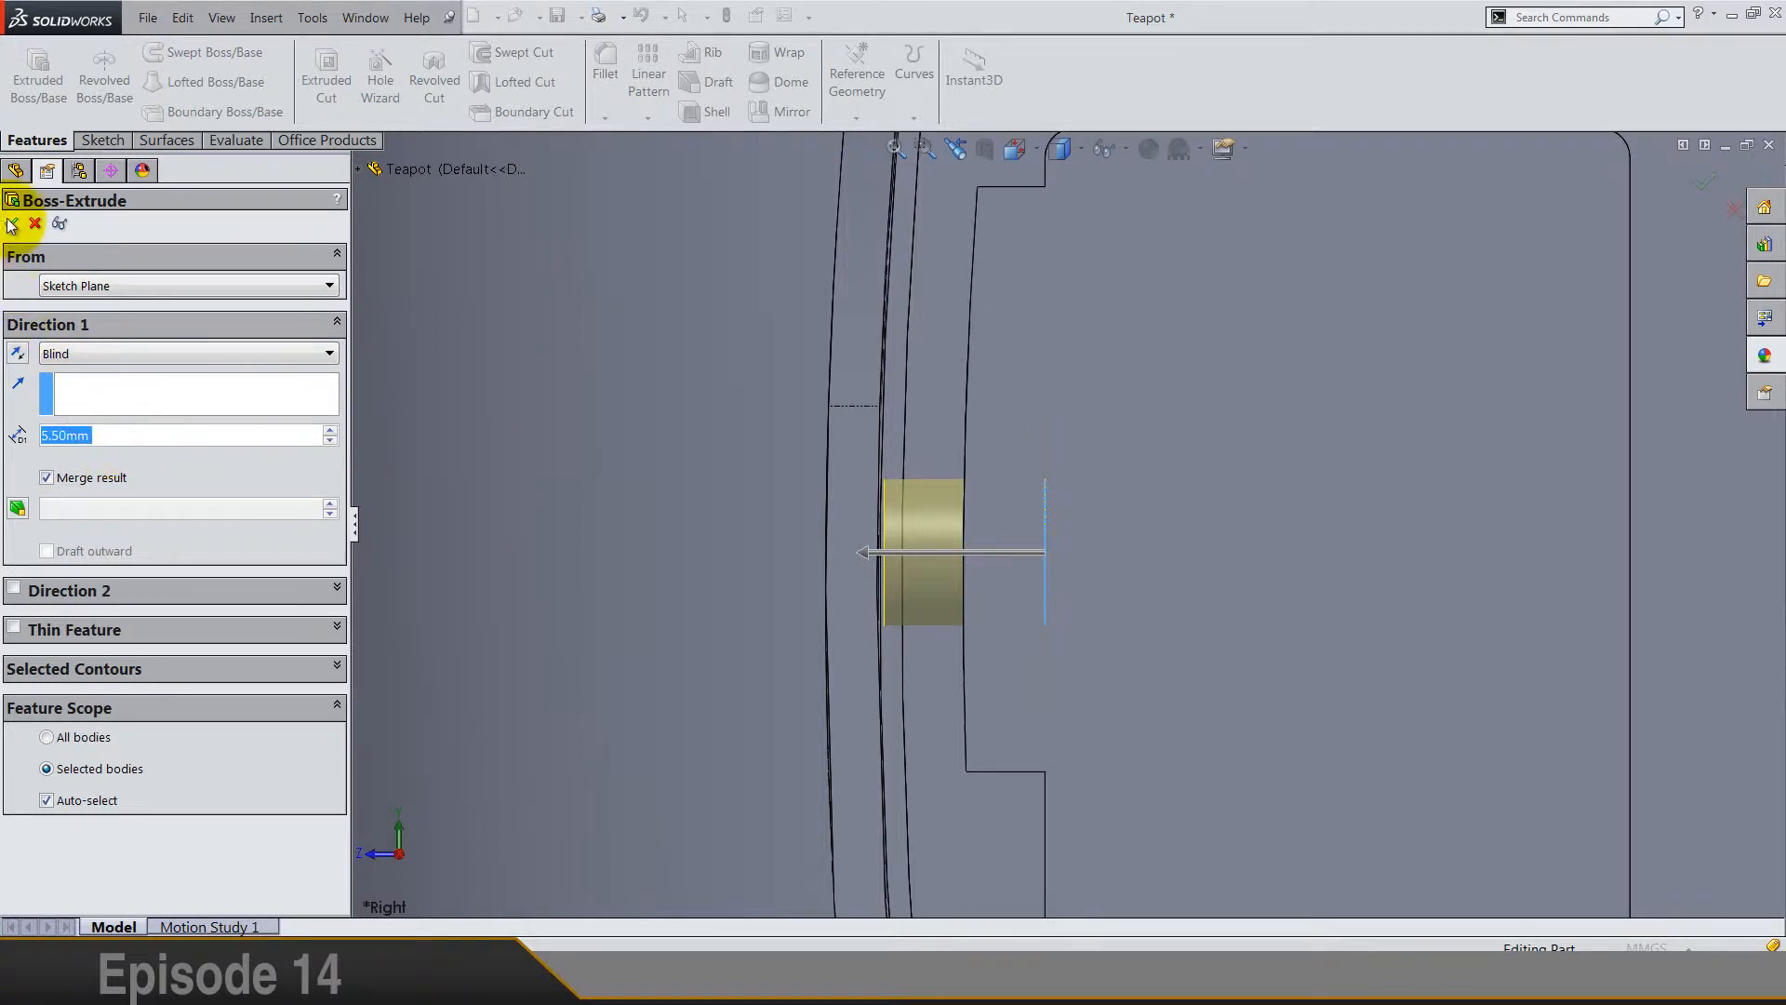
pyautogui.press('Return')
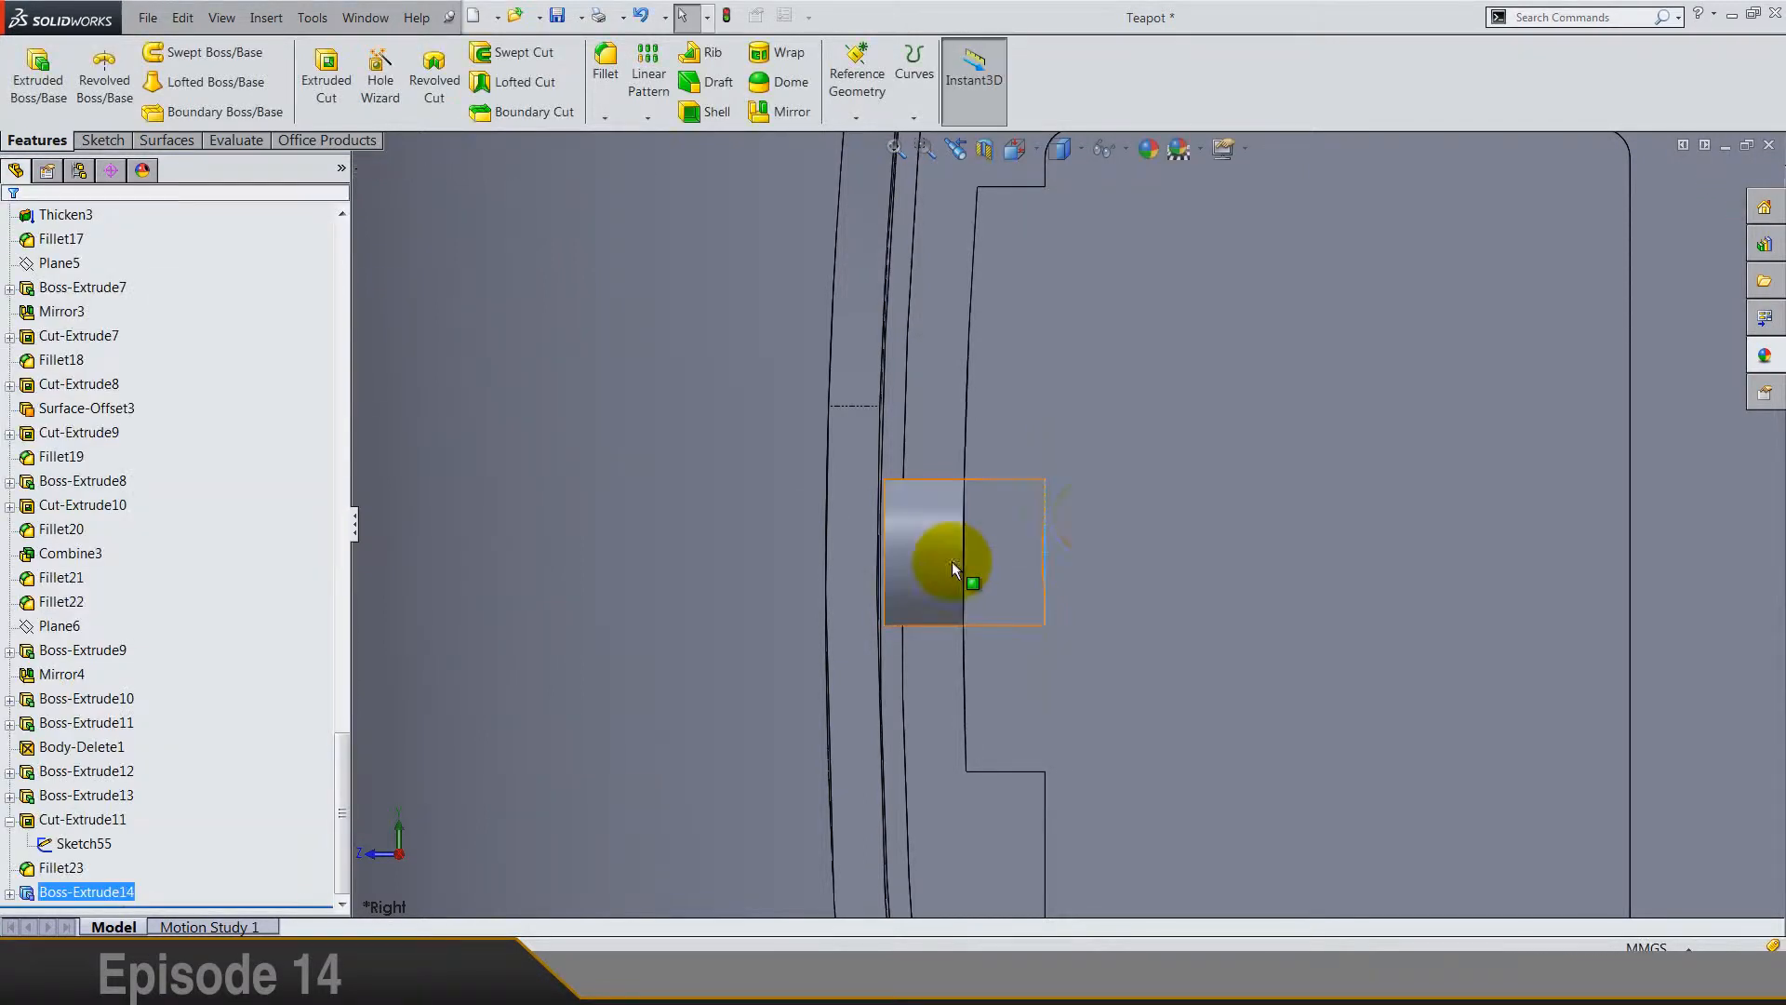
# Step: Hide Sketch55 under Cut-Extrude11 so it no longer shows around the recess in the housing wall
pyautogui.click(1091, 515)
pyautogui.scroll(5, 1092, 515)
pyautogui.scroll(4, 1091, 515)
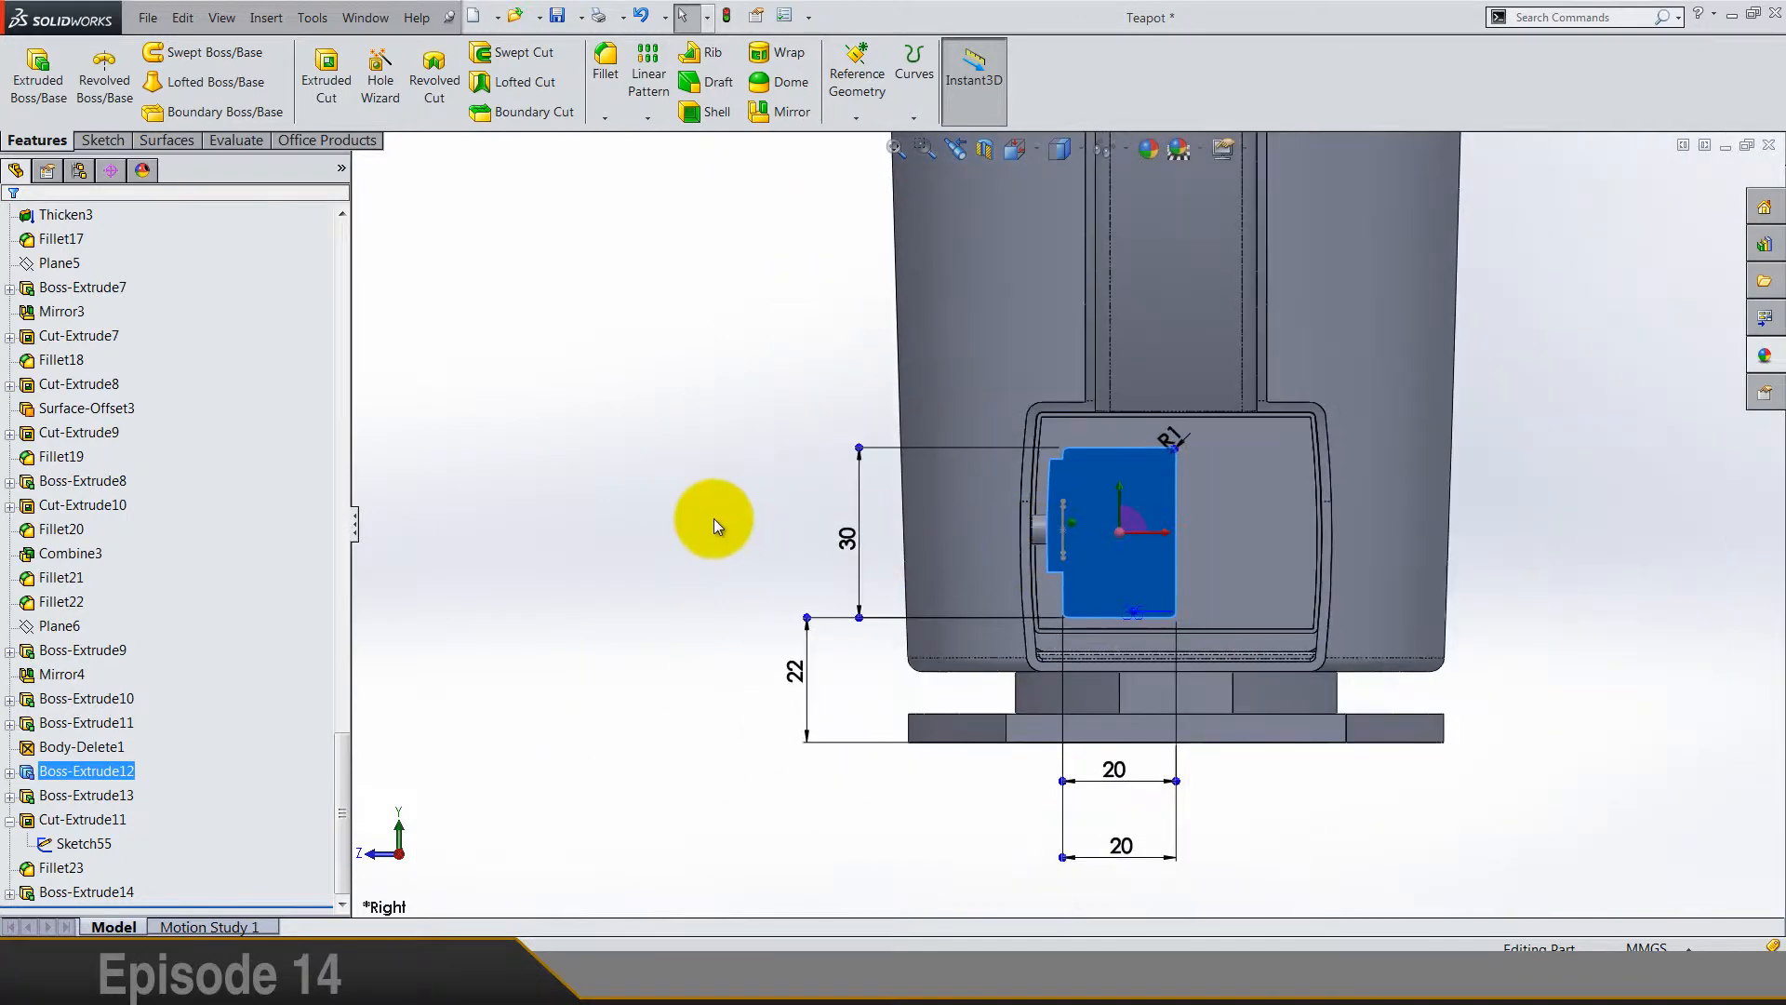
pyautogui.click(738, 526)
pyautogui.moveTo(737, 527); pyautogui.dragTo(1383, 690, button='middle')
pyautogui.scroll(-5, 1146, 540)
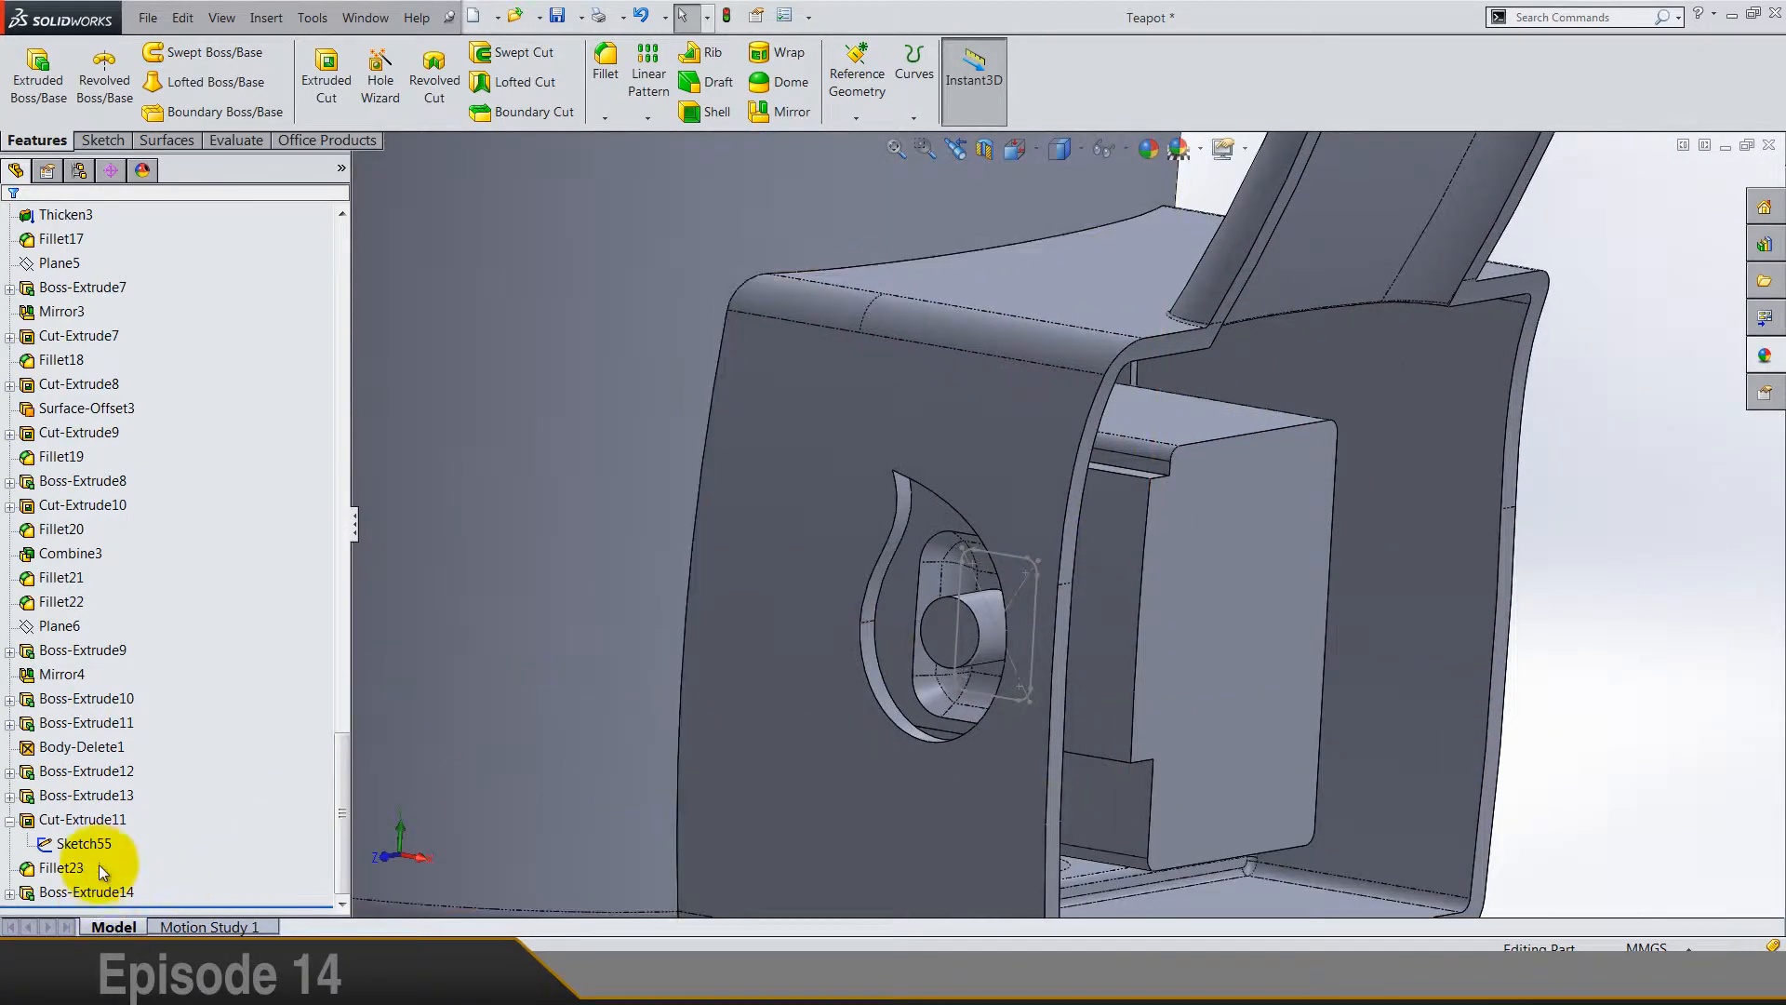
pyautogui.rightClick(75, 851)
pyautogui.click(92, 672)
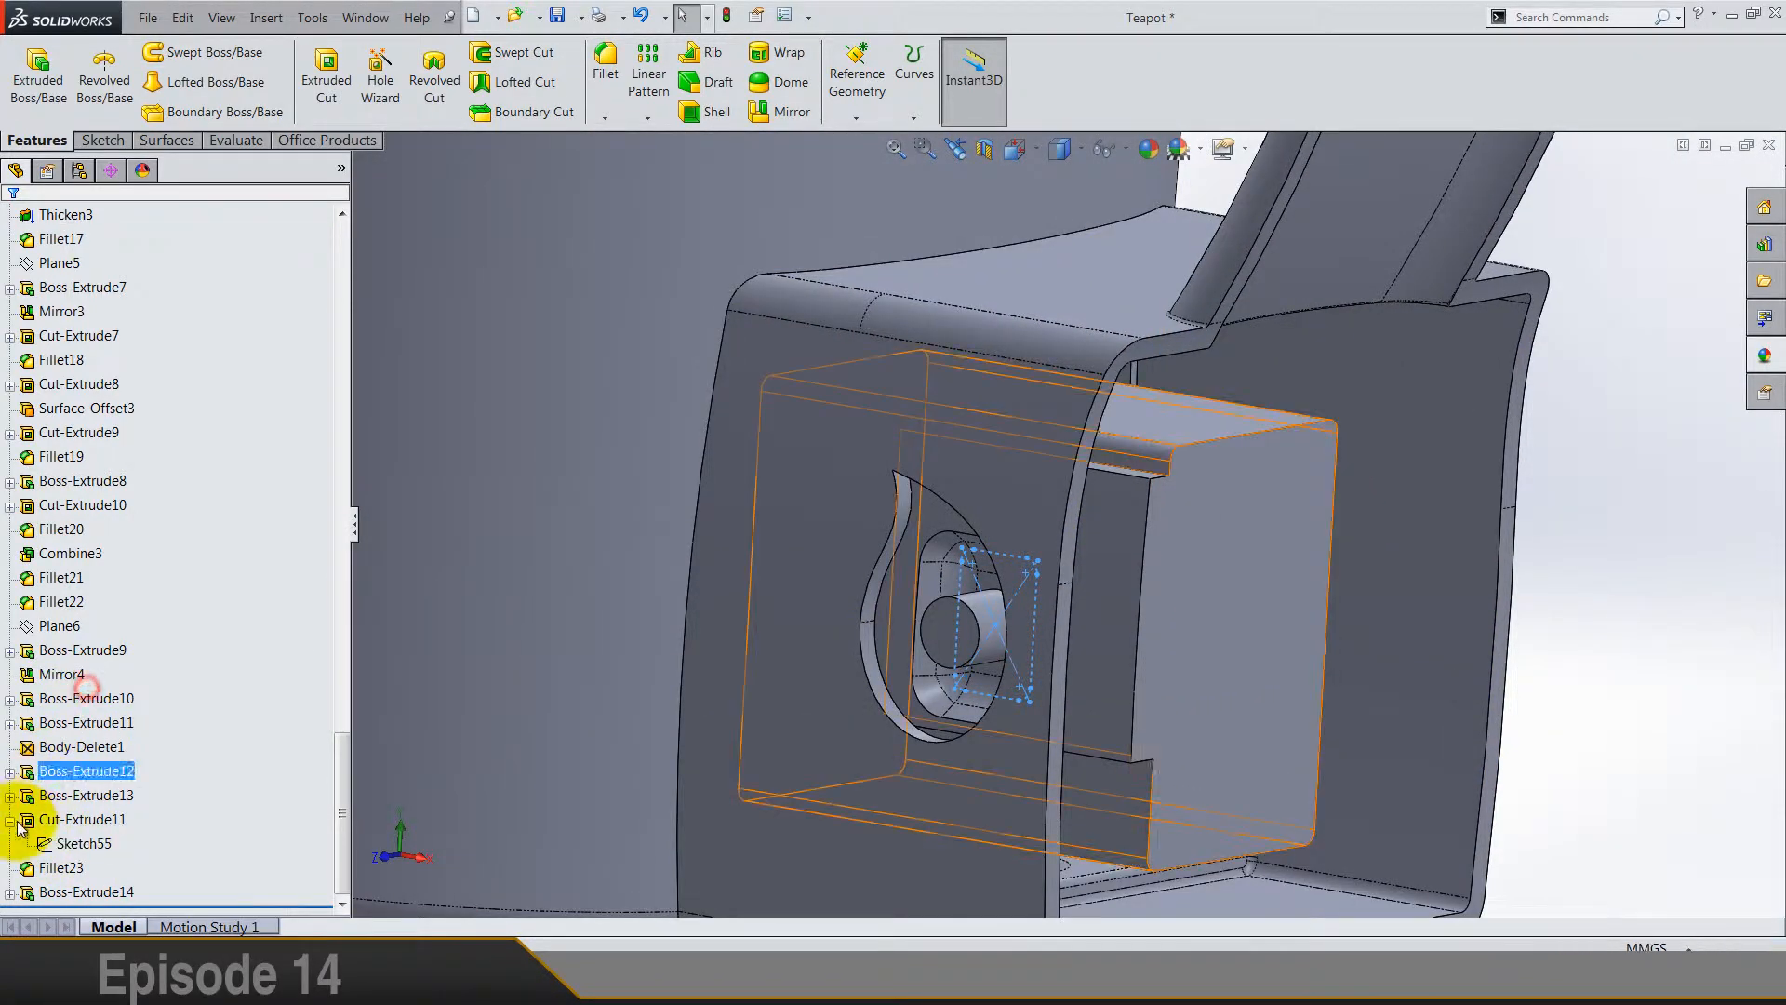
pyautogui.click(10, 820)
# Step: Round the end face of the cylindrical pin with a 2.5 mm constant-size fillet
pyautogui.scroll(-3, 1029, 638)
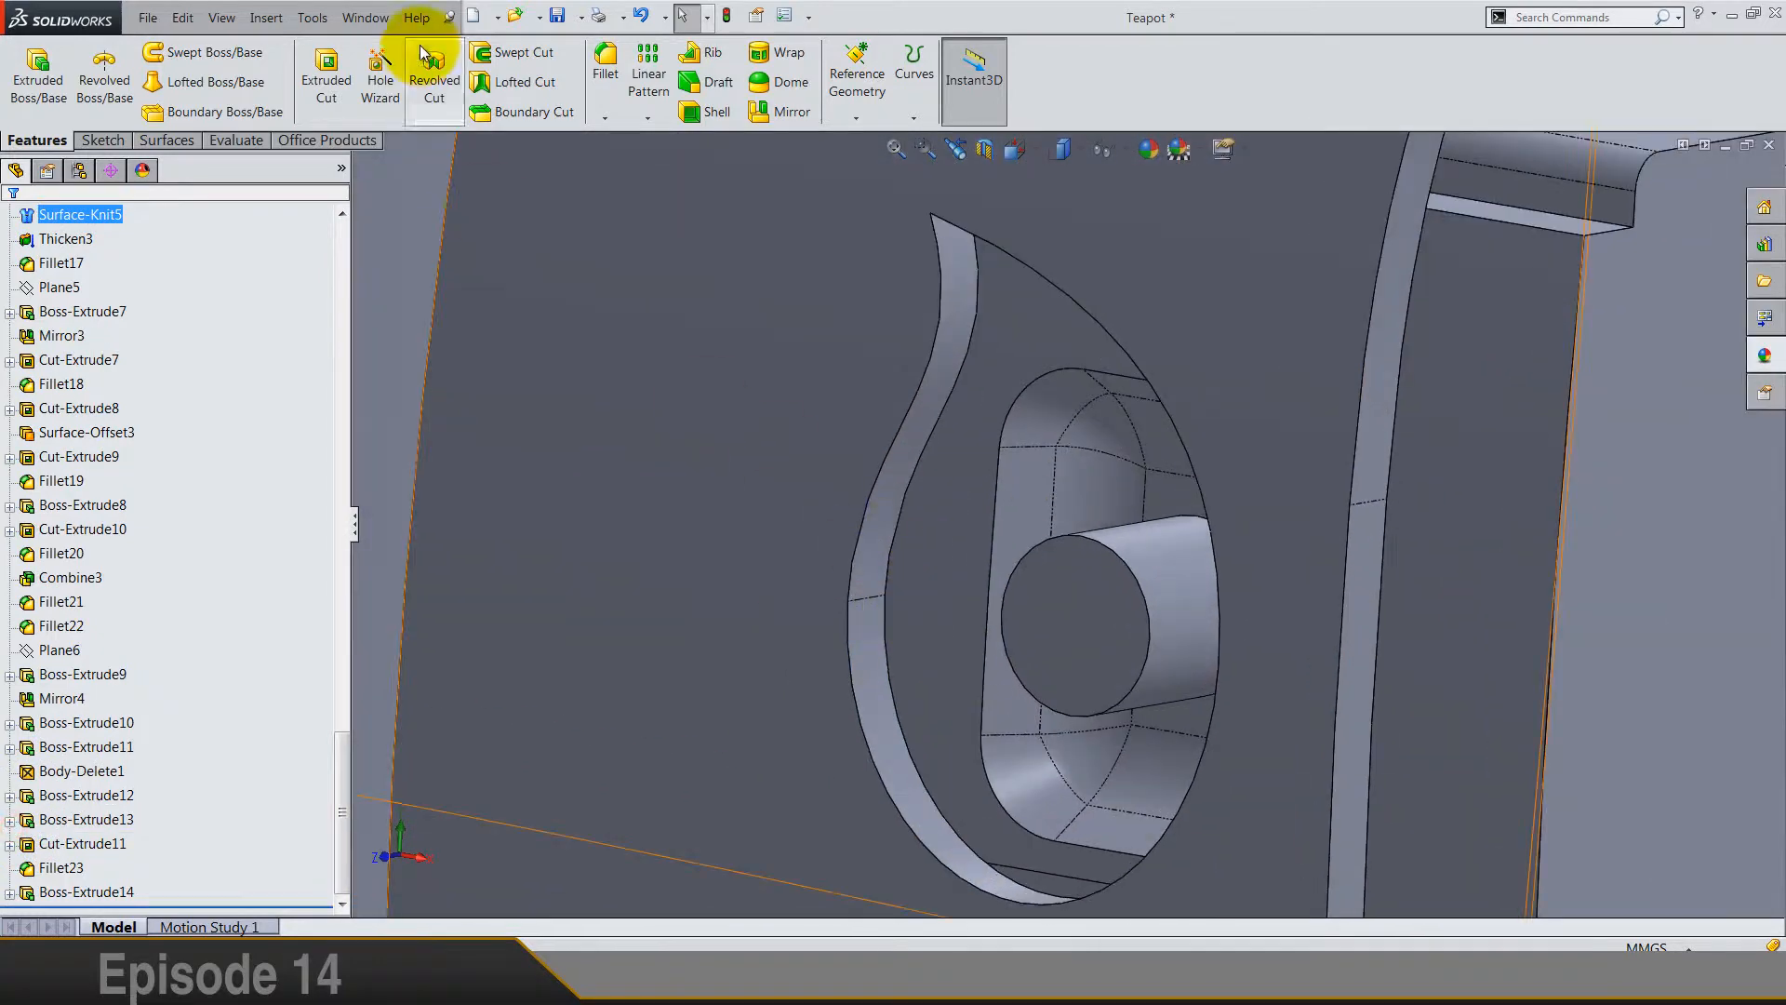
pyautogui.click(599, 91)
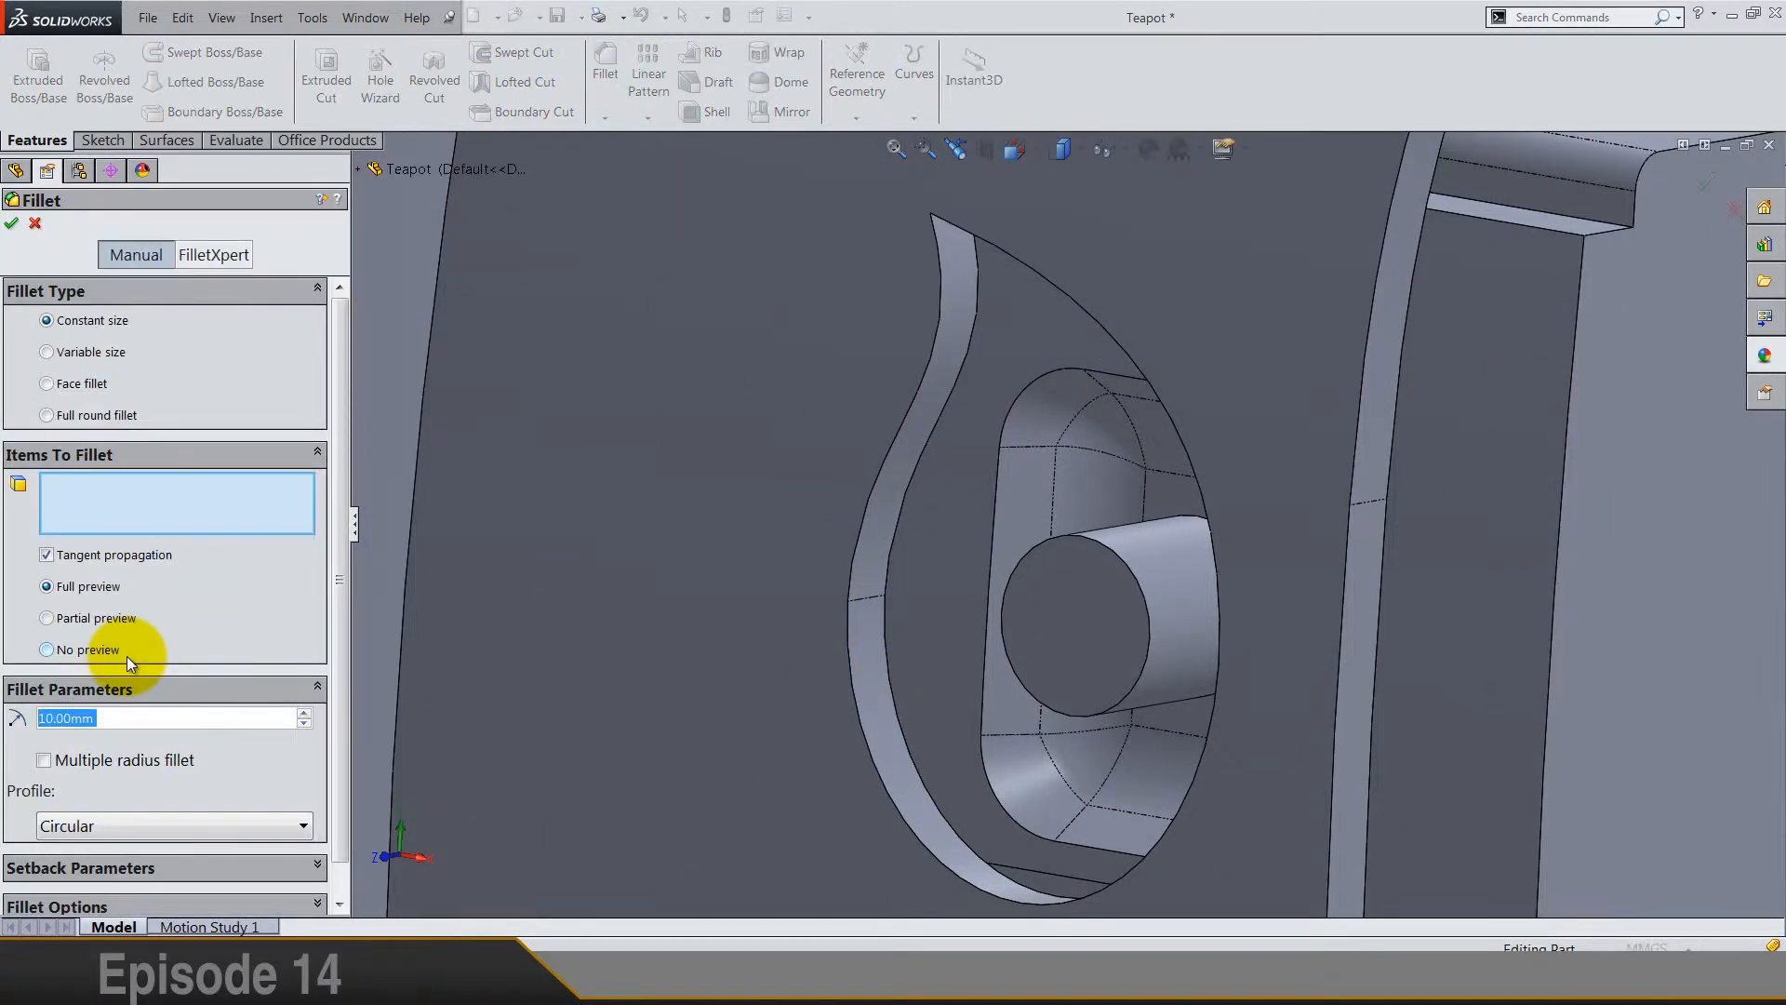
pyautogui.write('2.5')
pyautogui.press('Return')
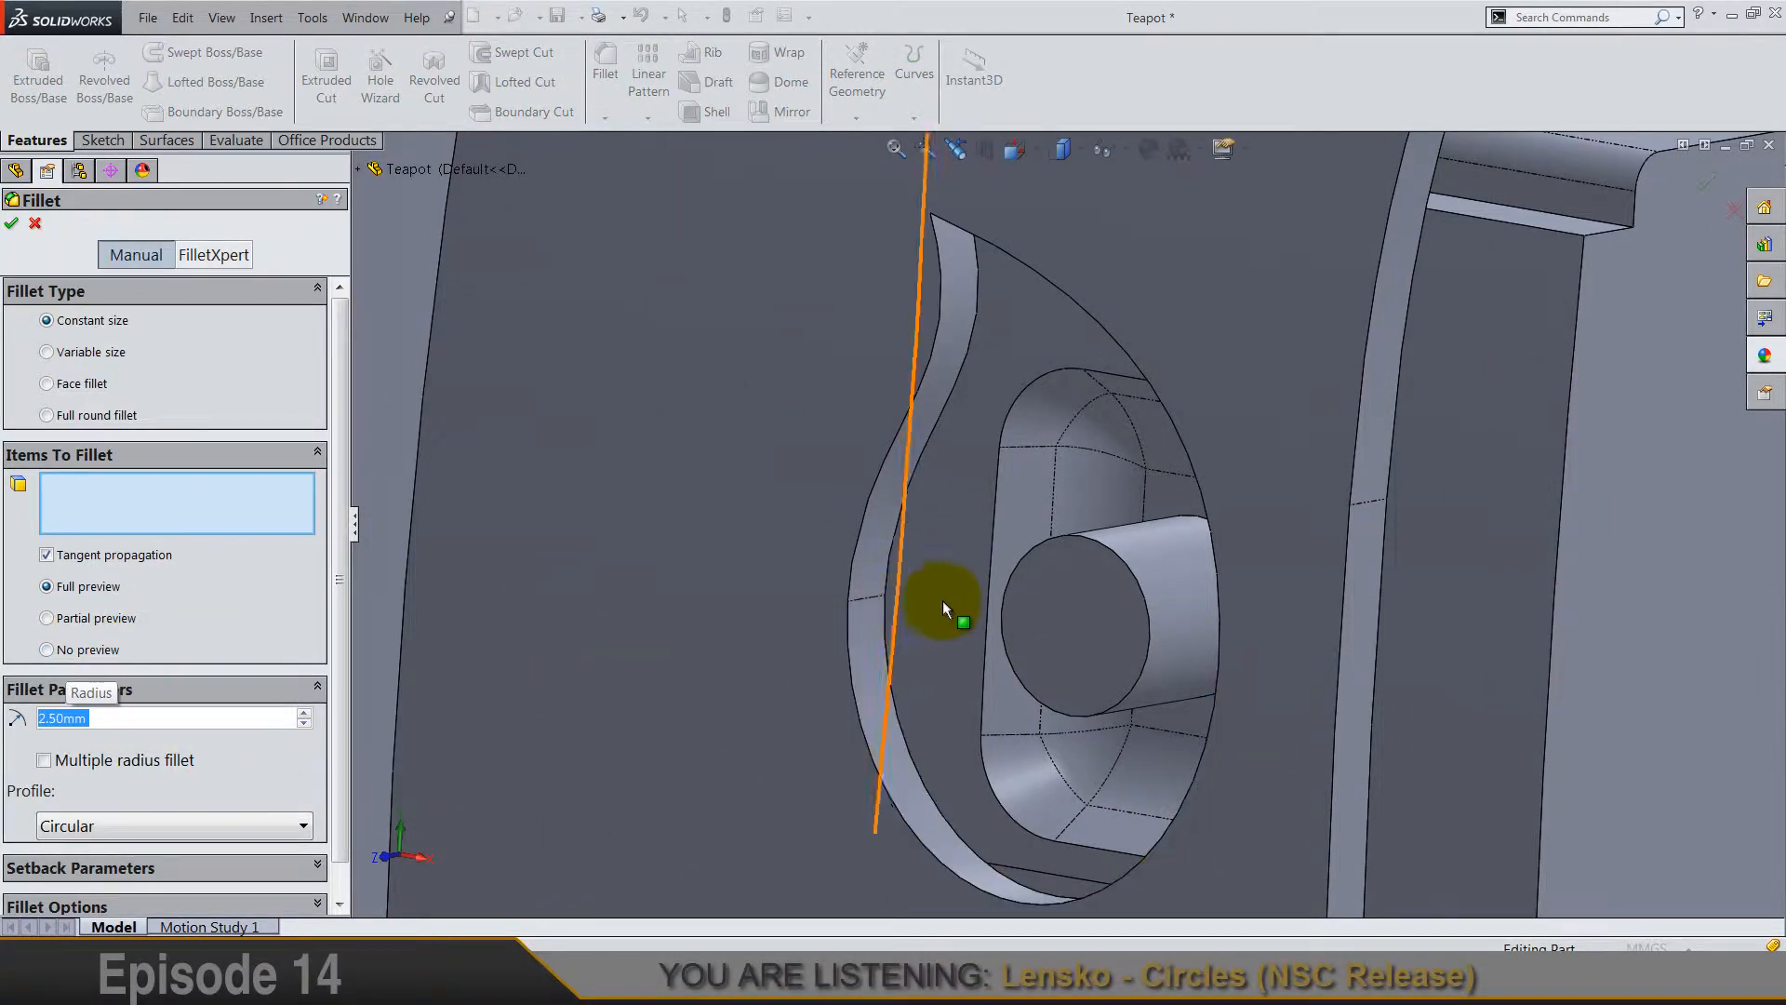
pyautogui.click(1130, 629)
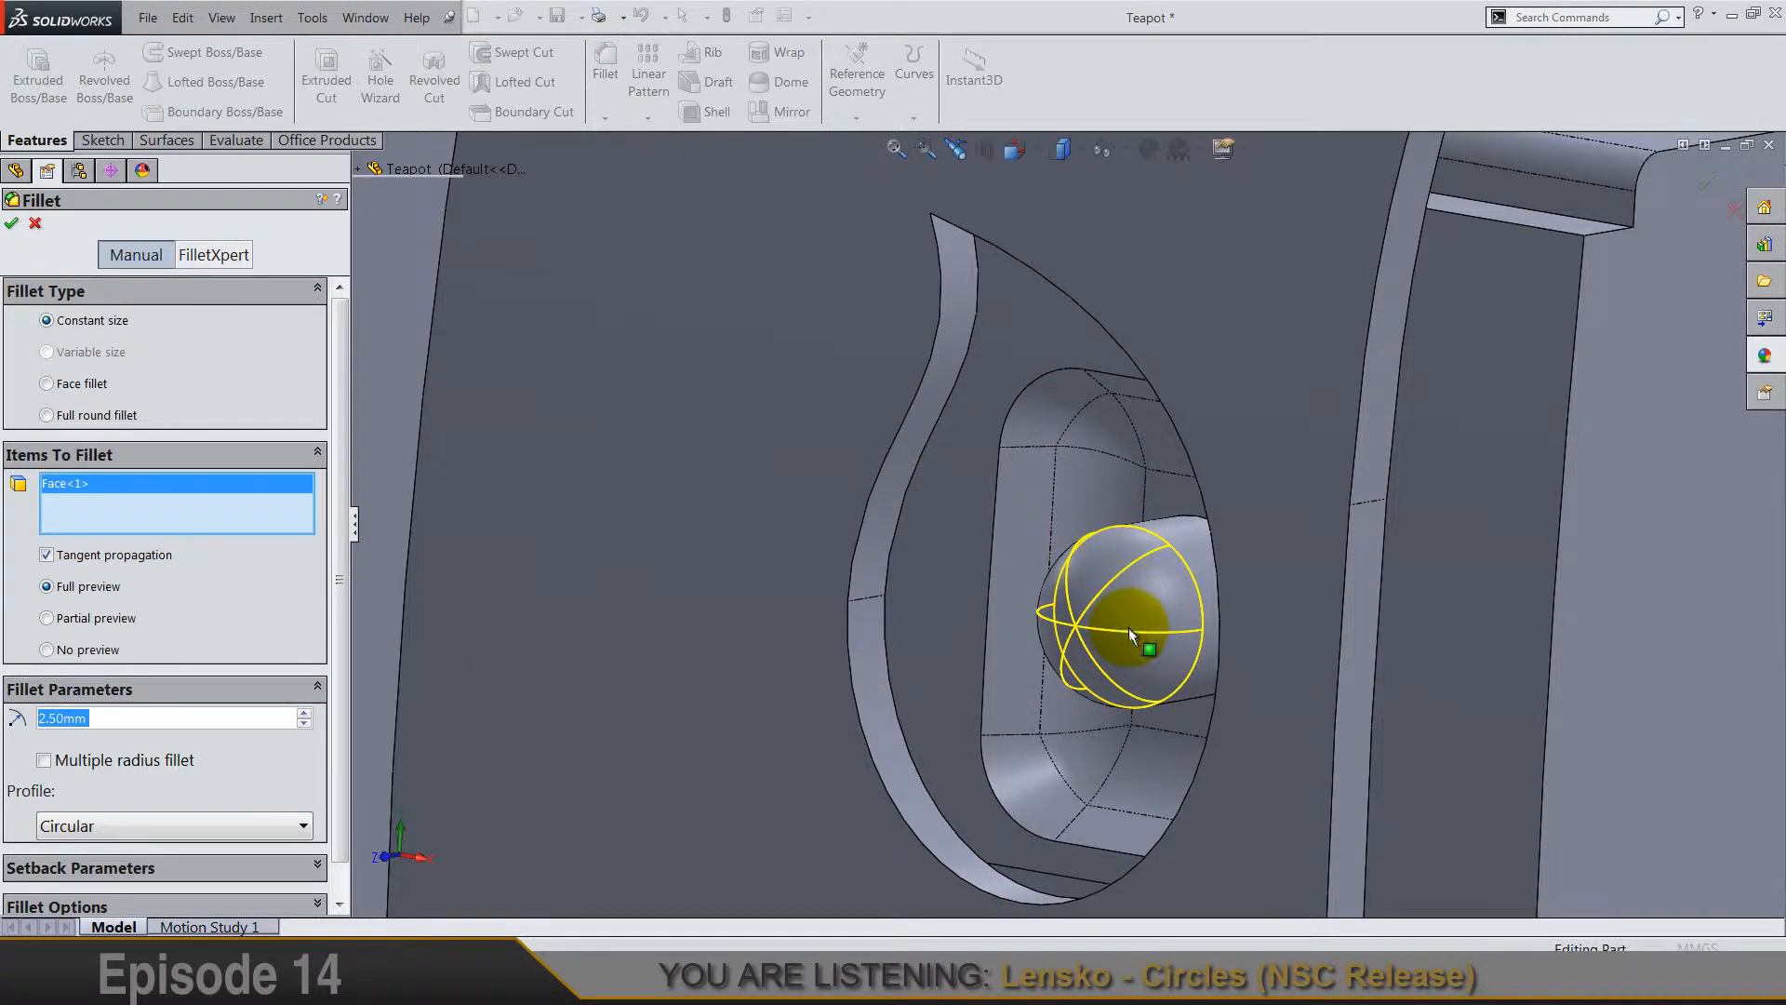
pyautogui.rightClick(1129, 627)
pyautogui.scroll(6, 1129, 627)
pyautogui.click(1667, 535)
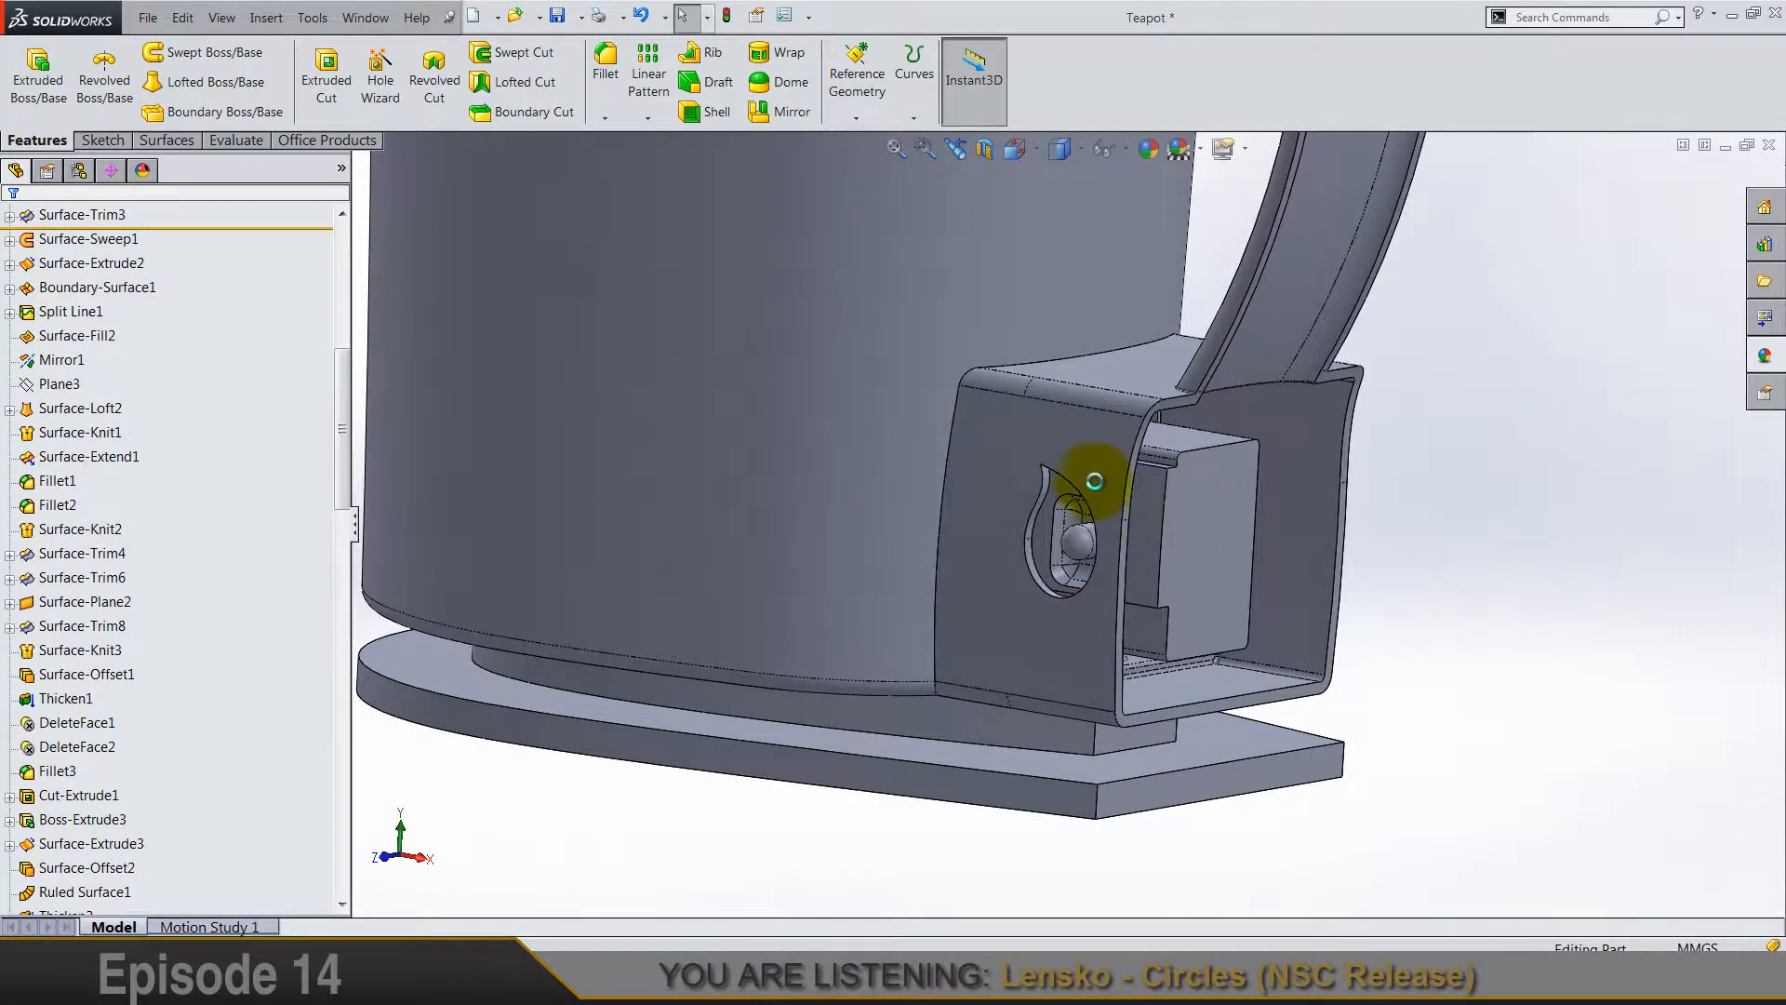
# Step: Fillet the outer and inner edges of the teardrop recess with a 0.1 mm radius and save the part
pyautogui.scroll(-9, 1064, 477)
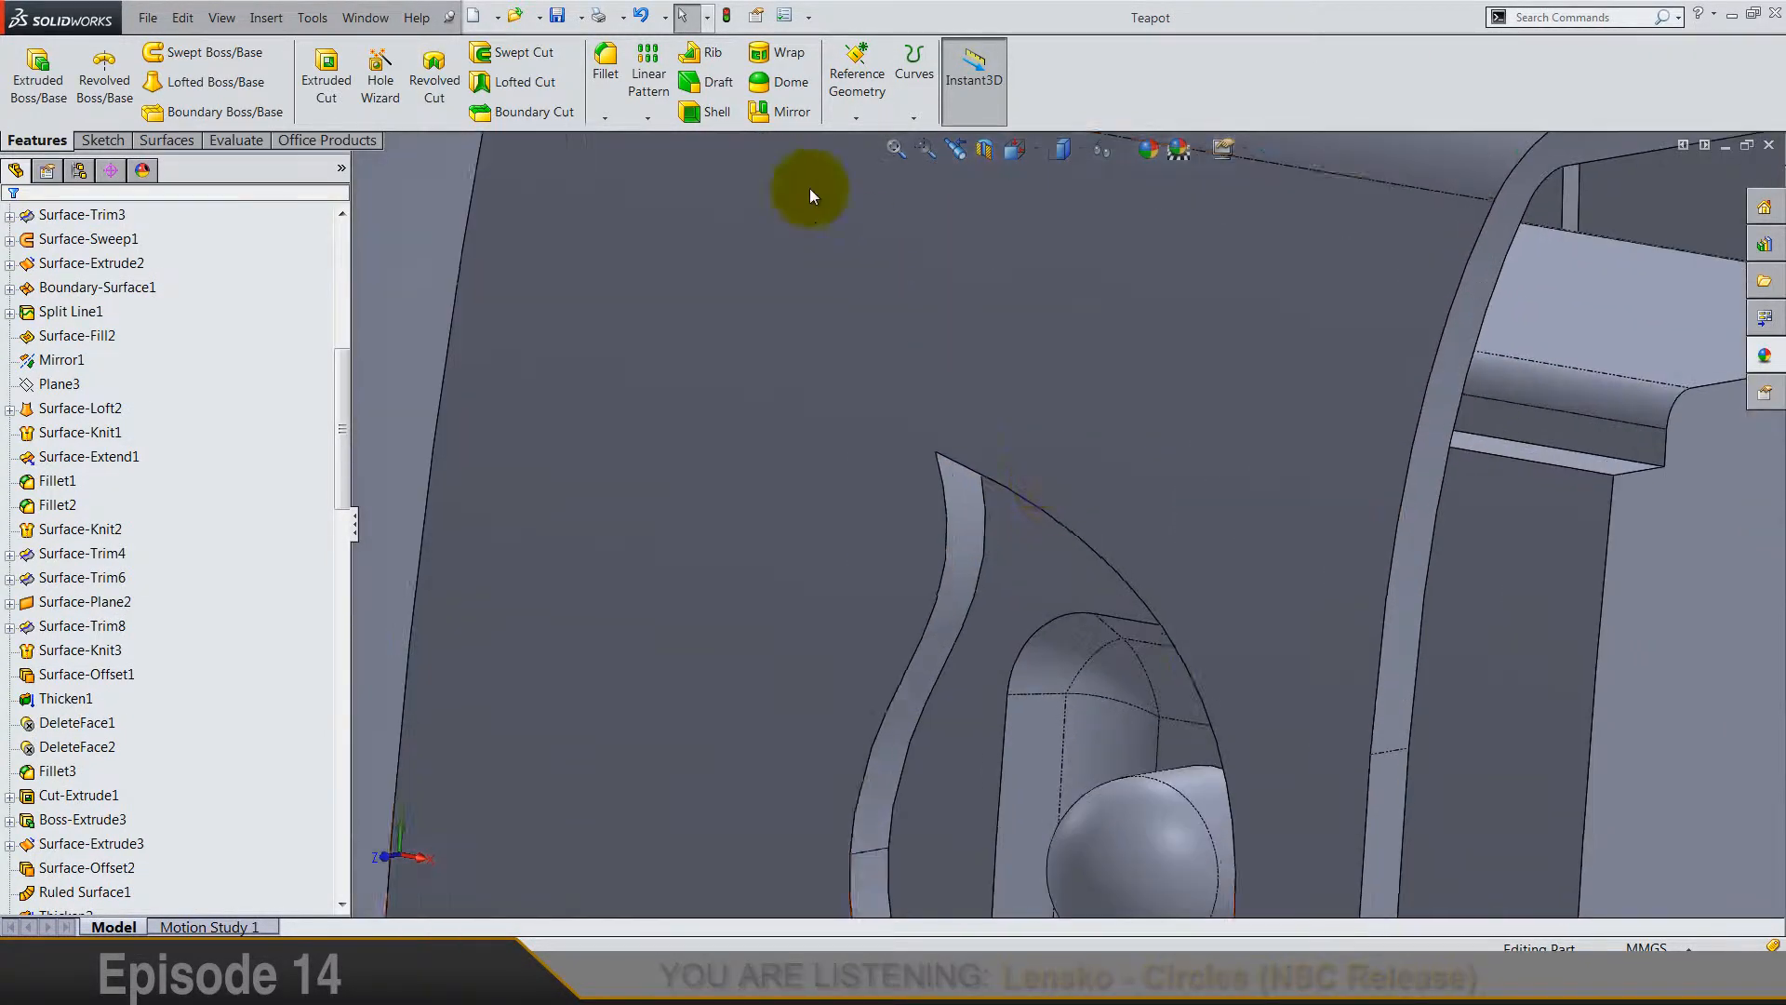
pyautogui.click(605, 65)
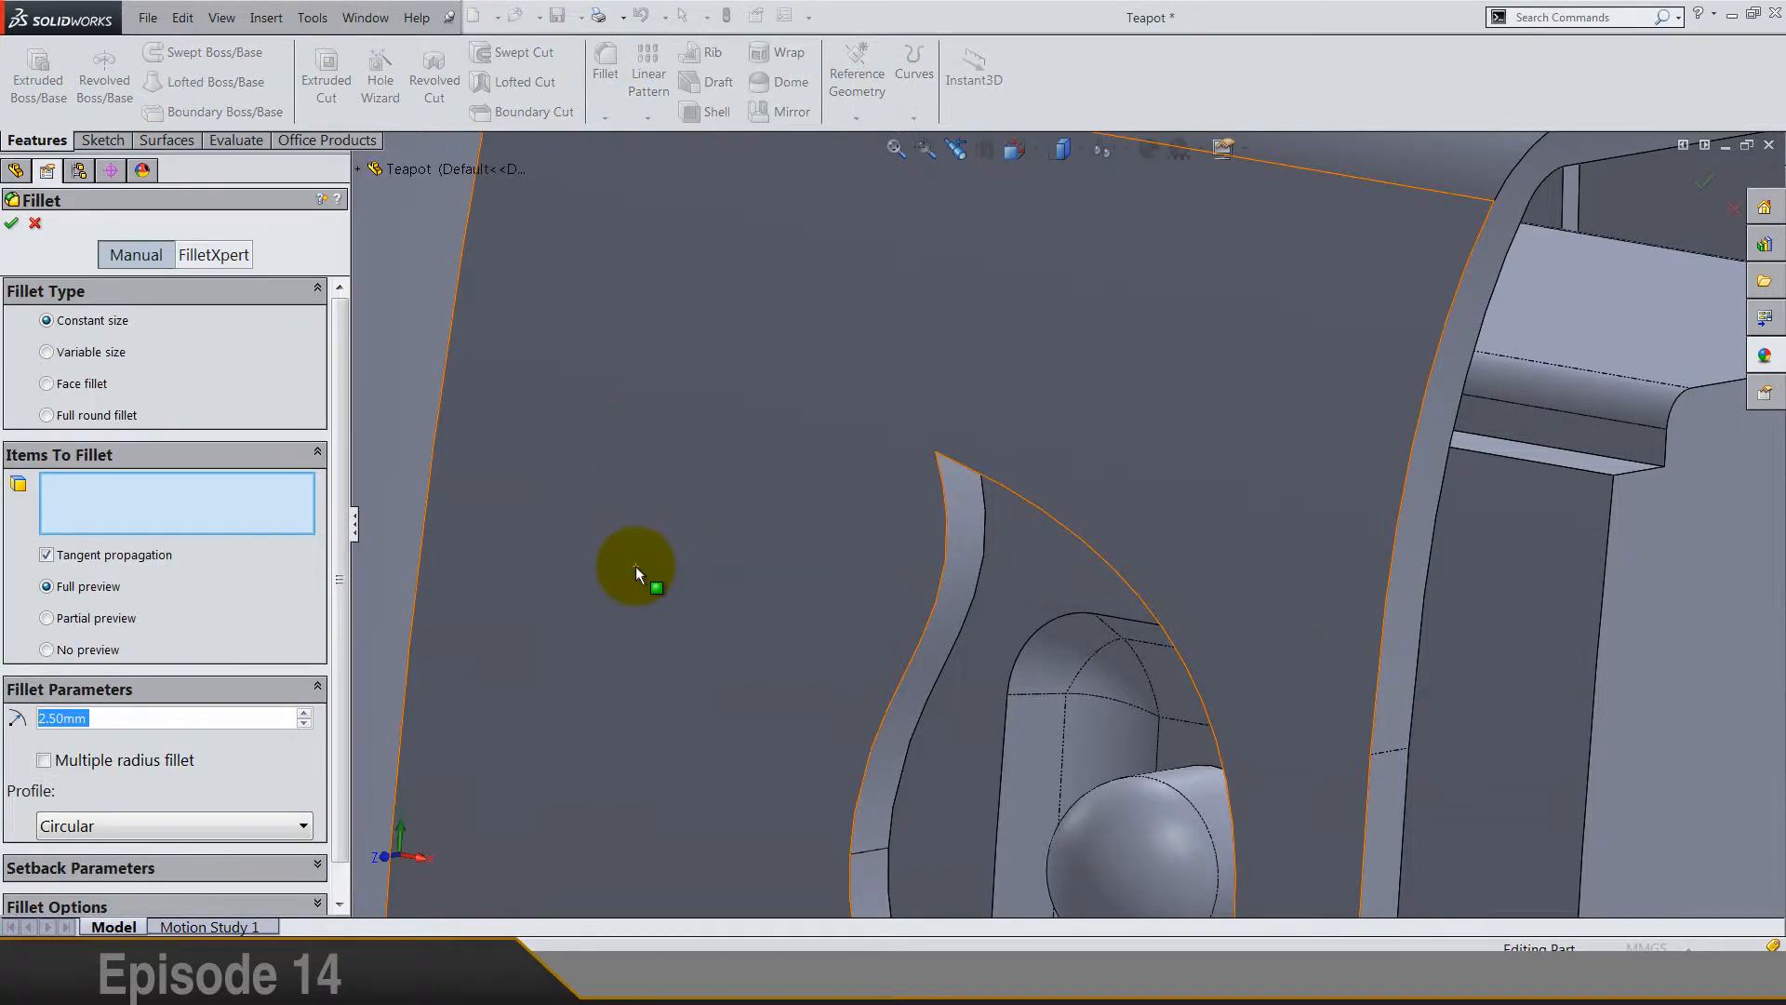
pyautogui.write('0.1')
pyautogui.press('Return')
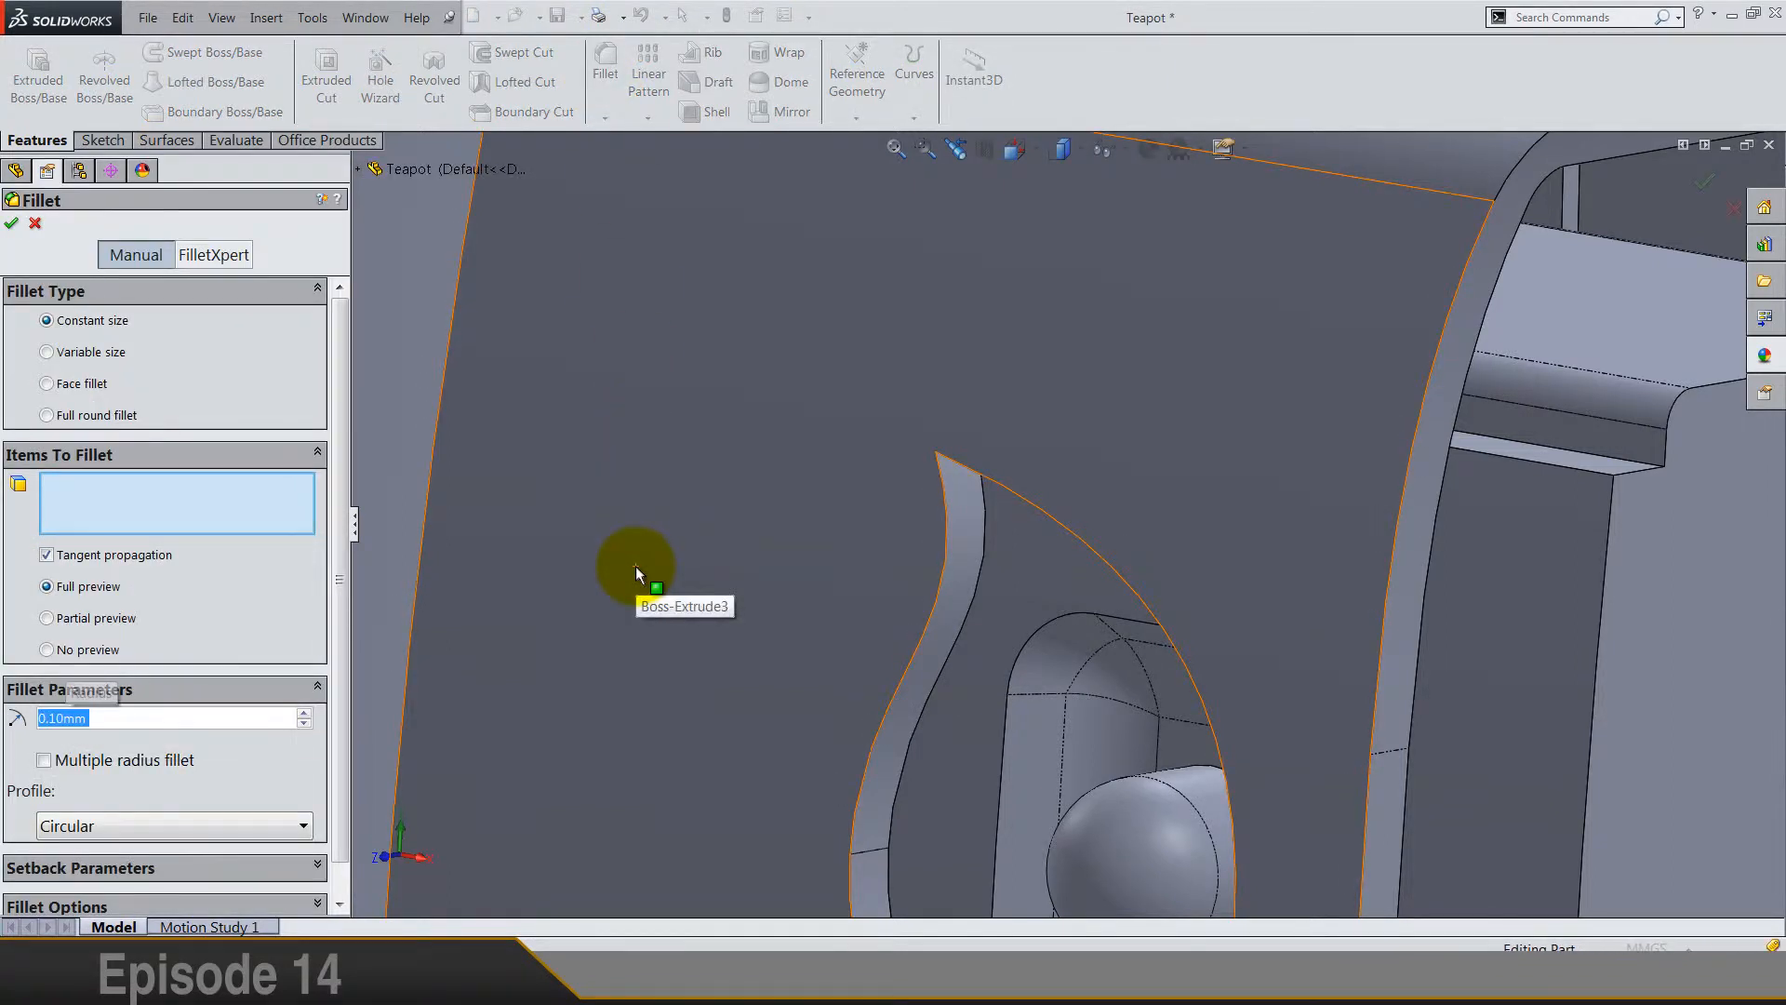
pyautogui.click(943, 571)
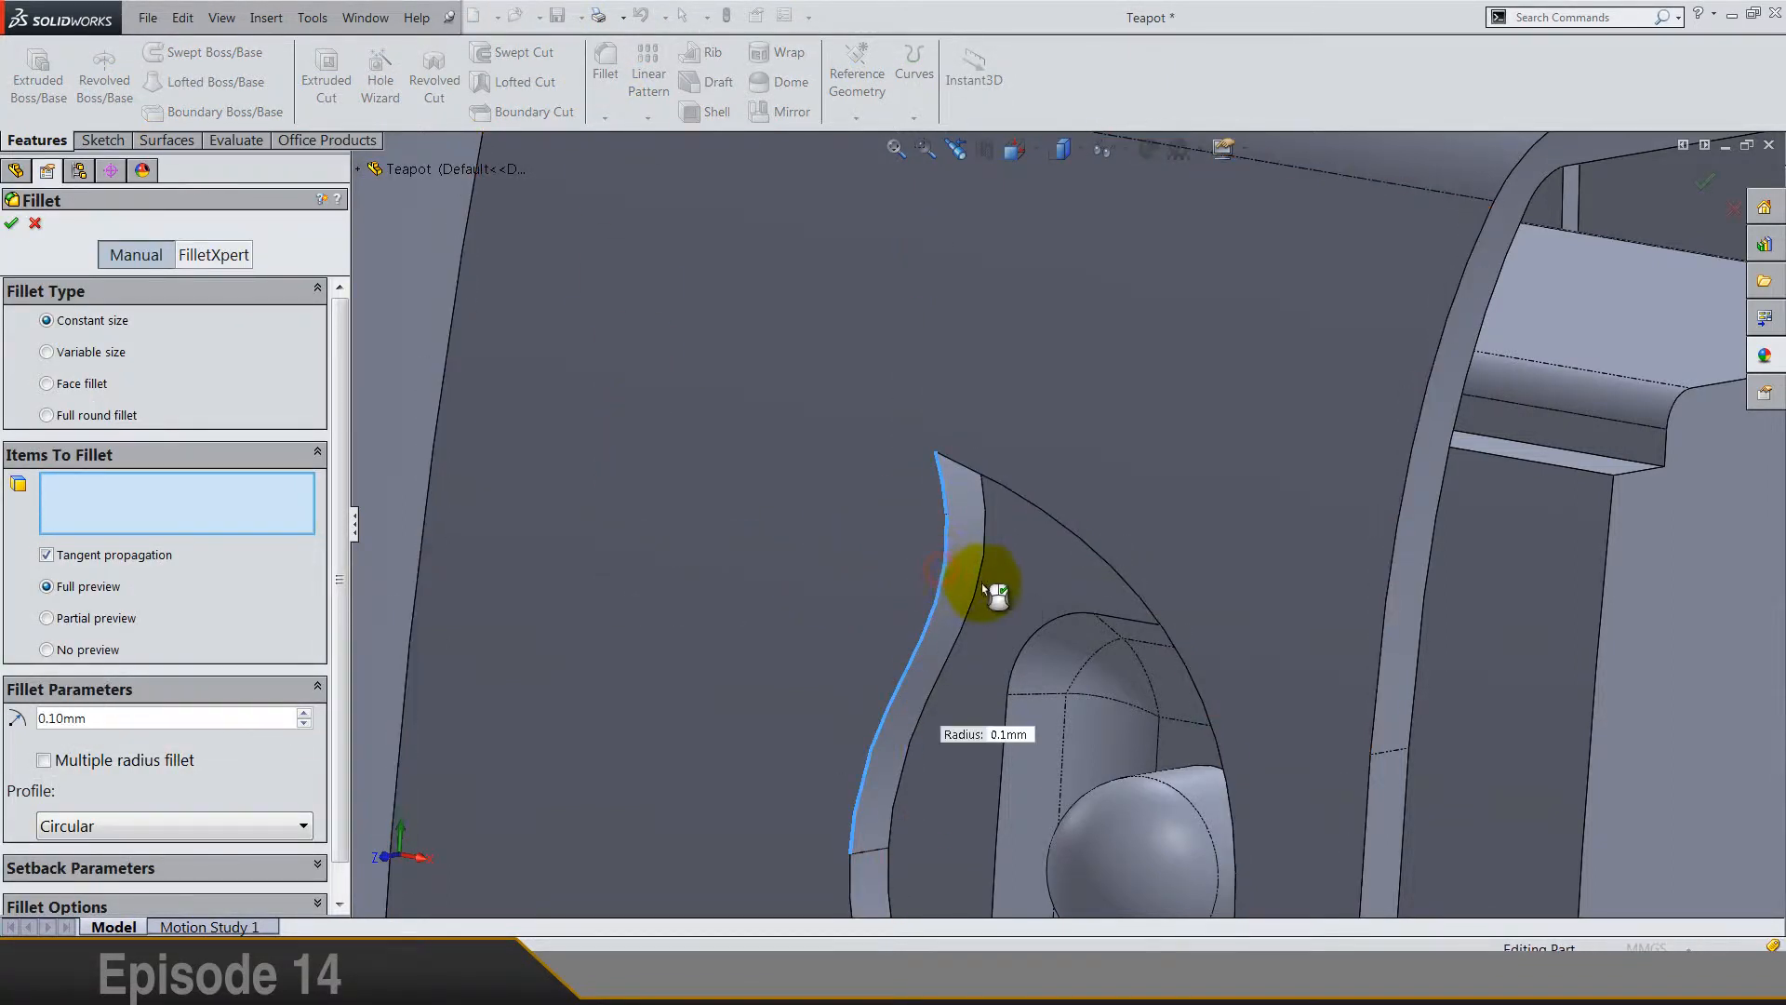
pyautogui.click(978, 591)
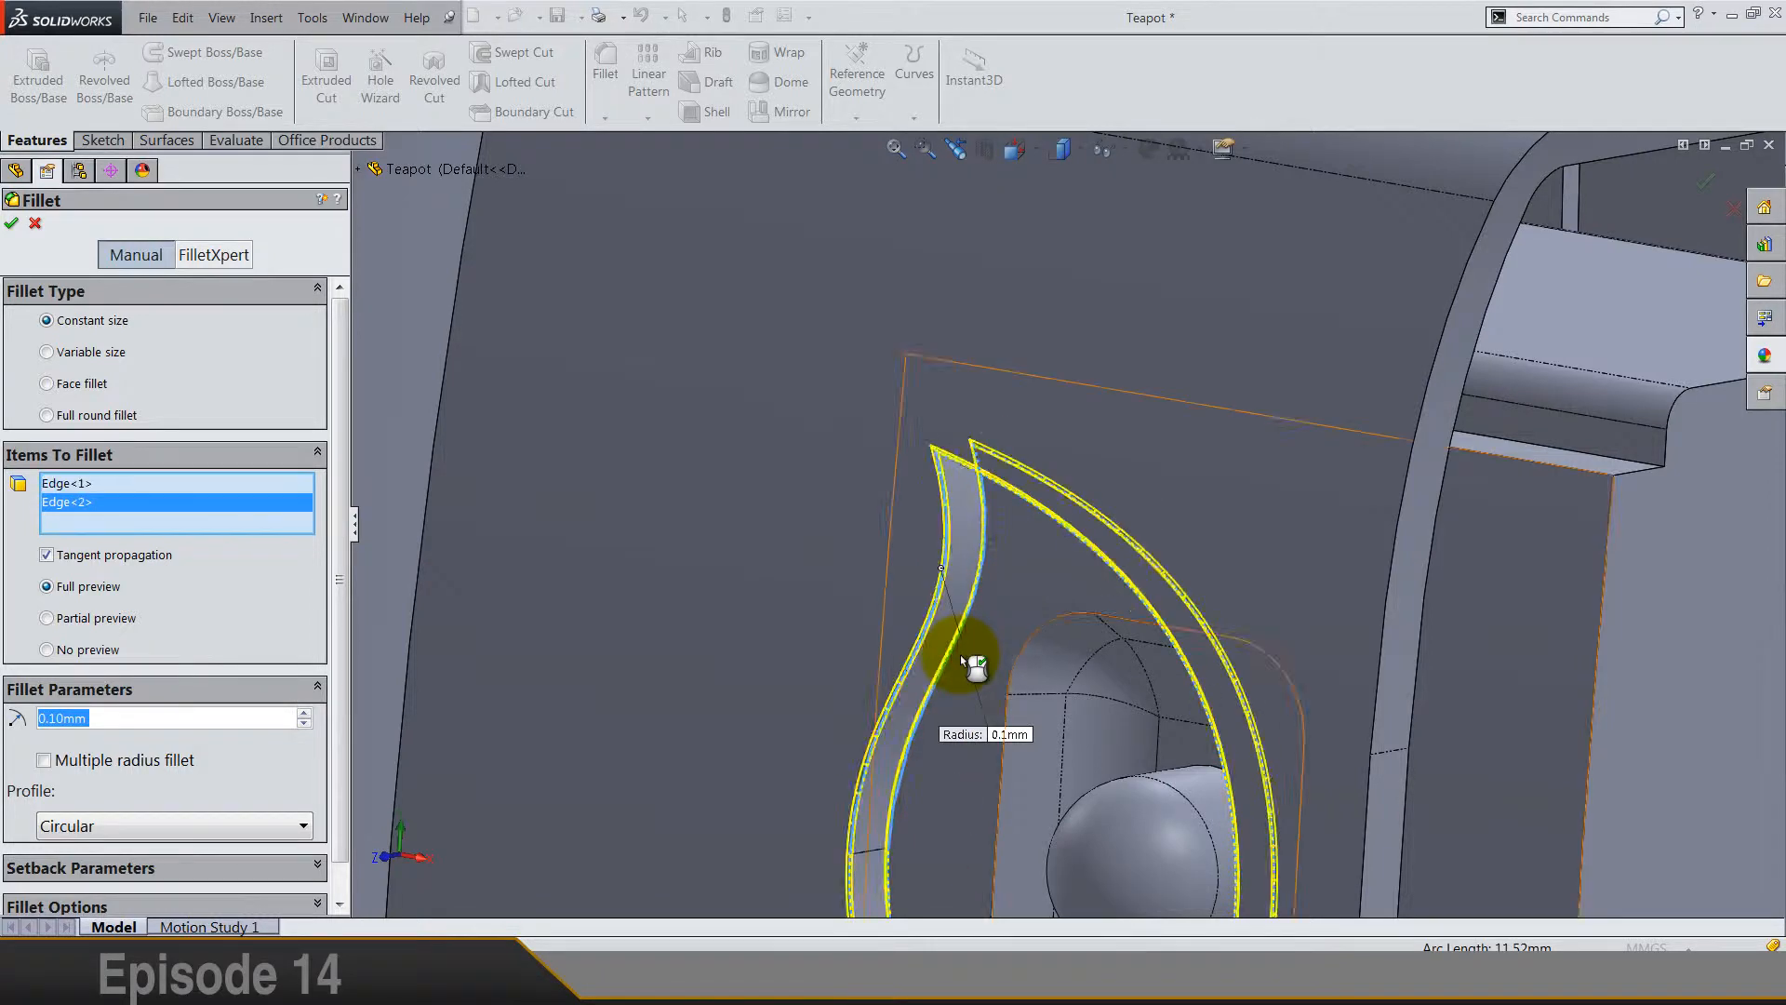
pyautogui.scroll(4, 960, 659)
pyautogui.scroll(2, 968, 663)
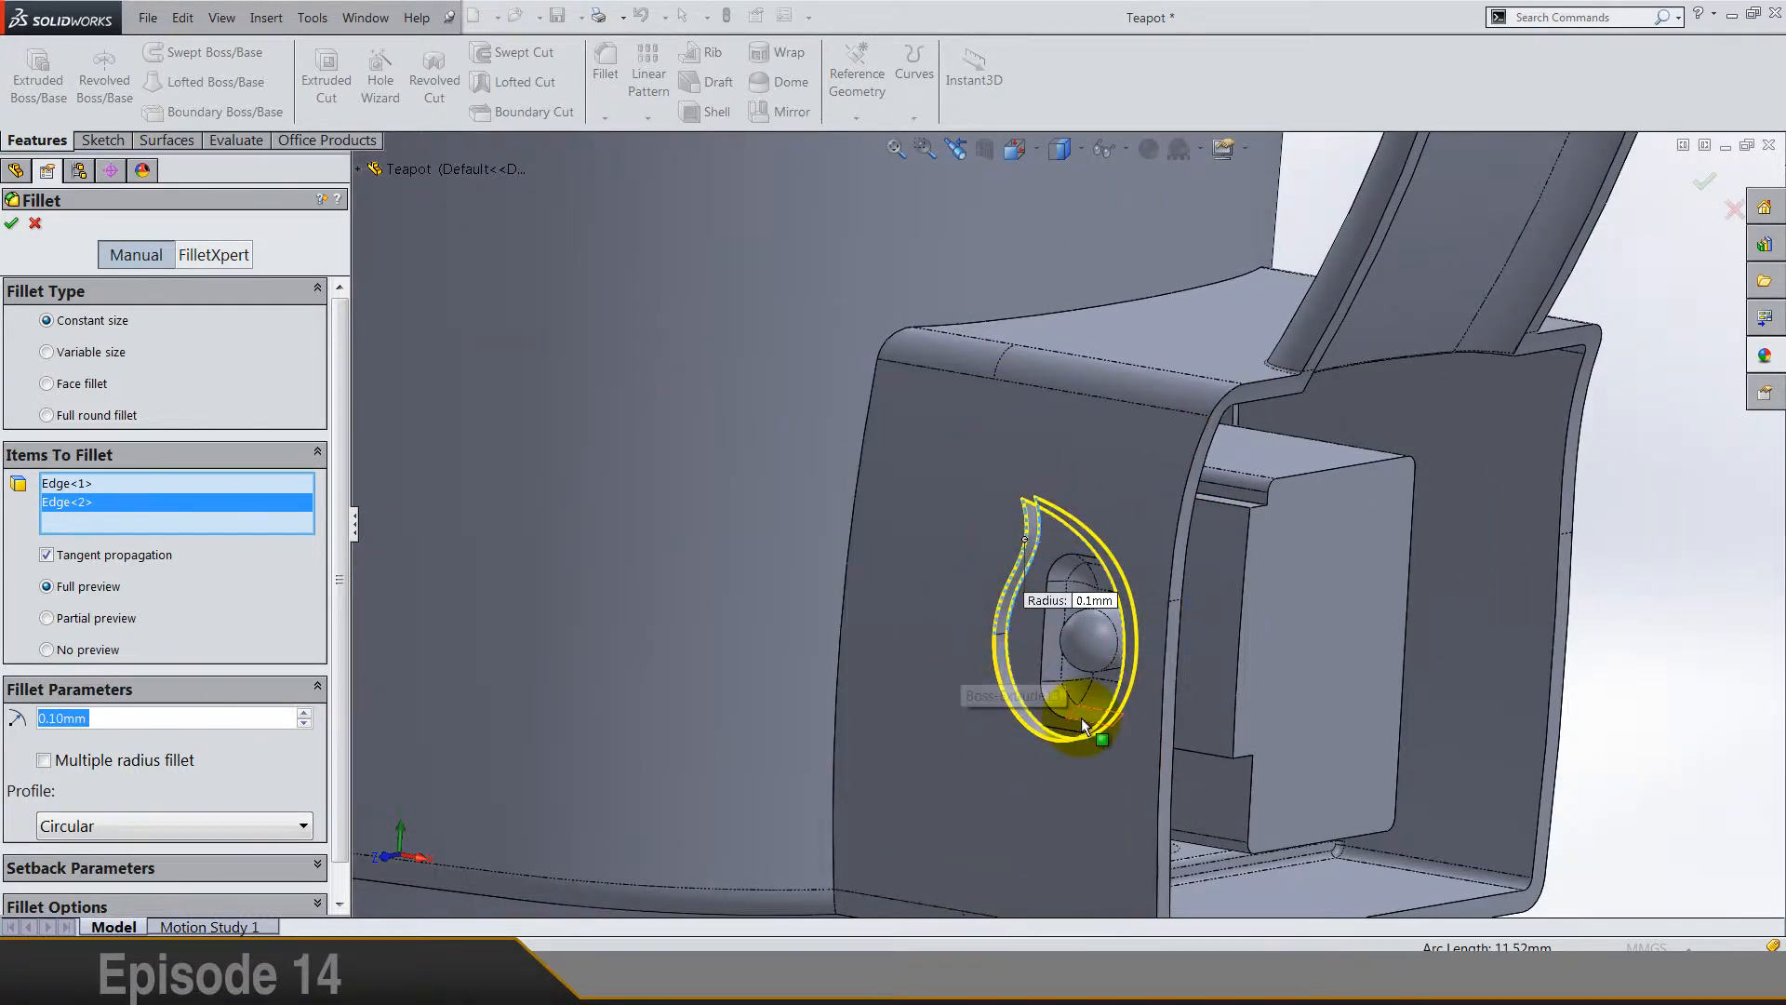
pyautogui.scroll(2, 1080, 717)
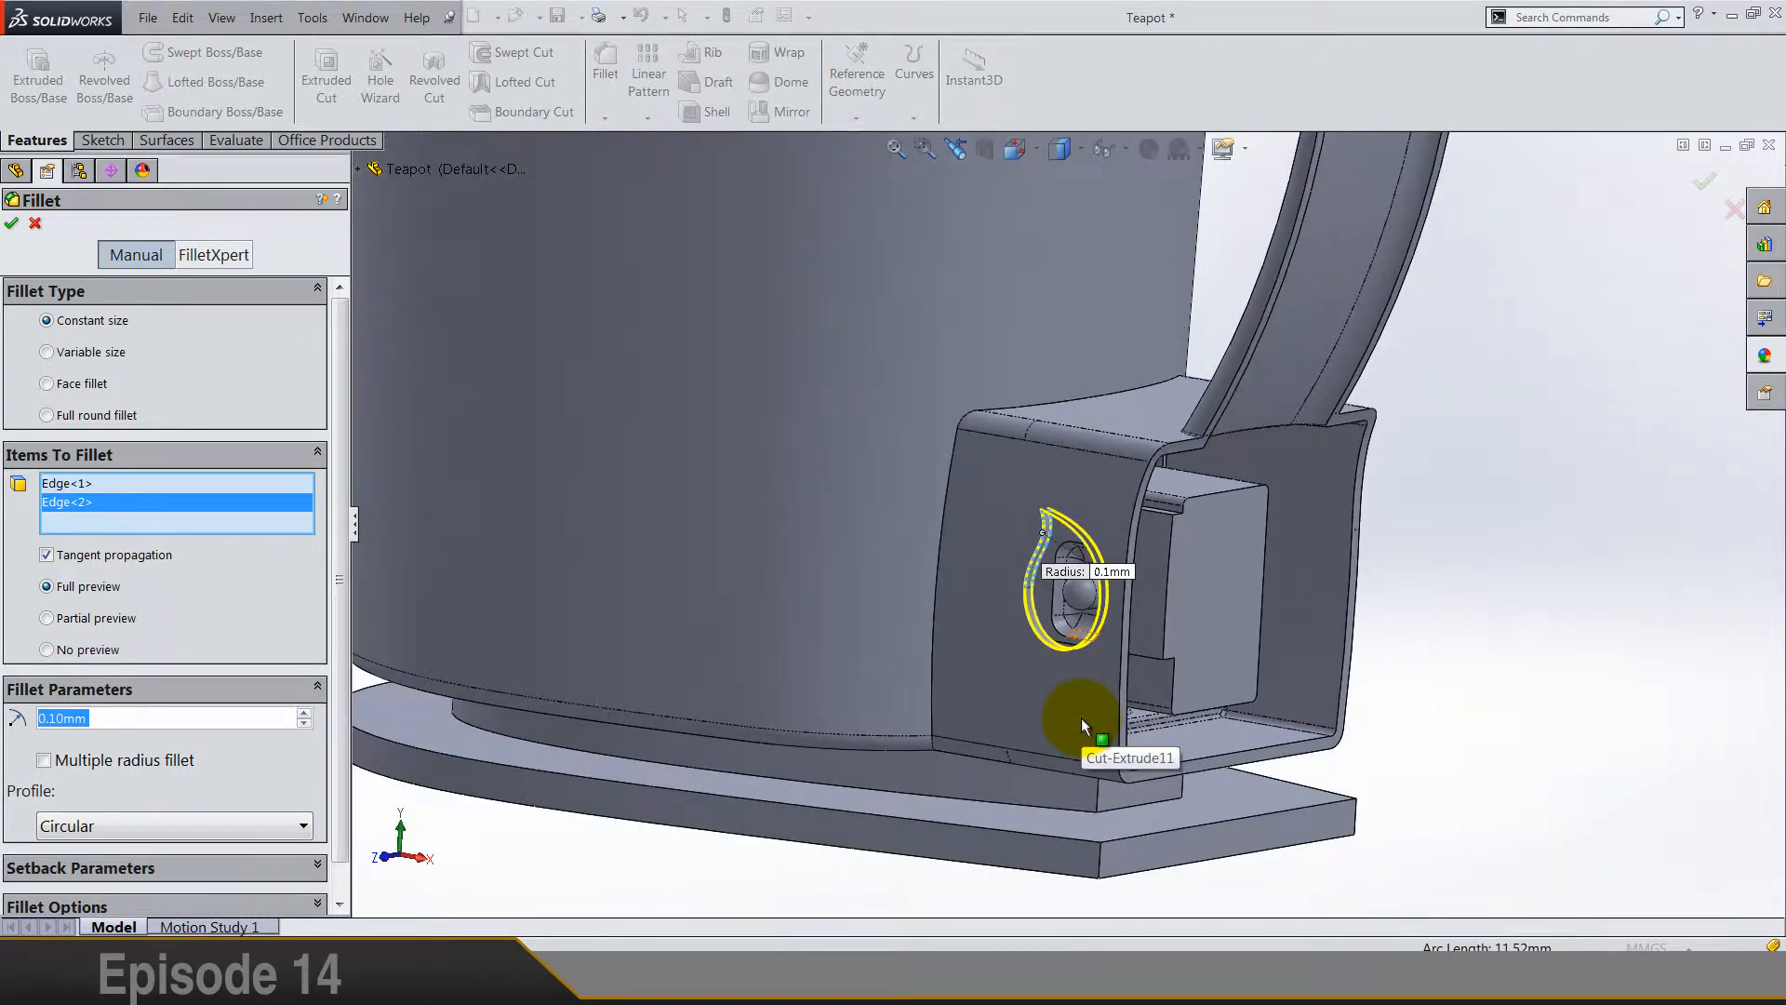
pyautogui.rightClick(1420, 644)
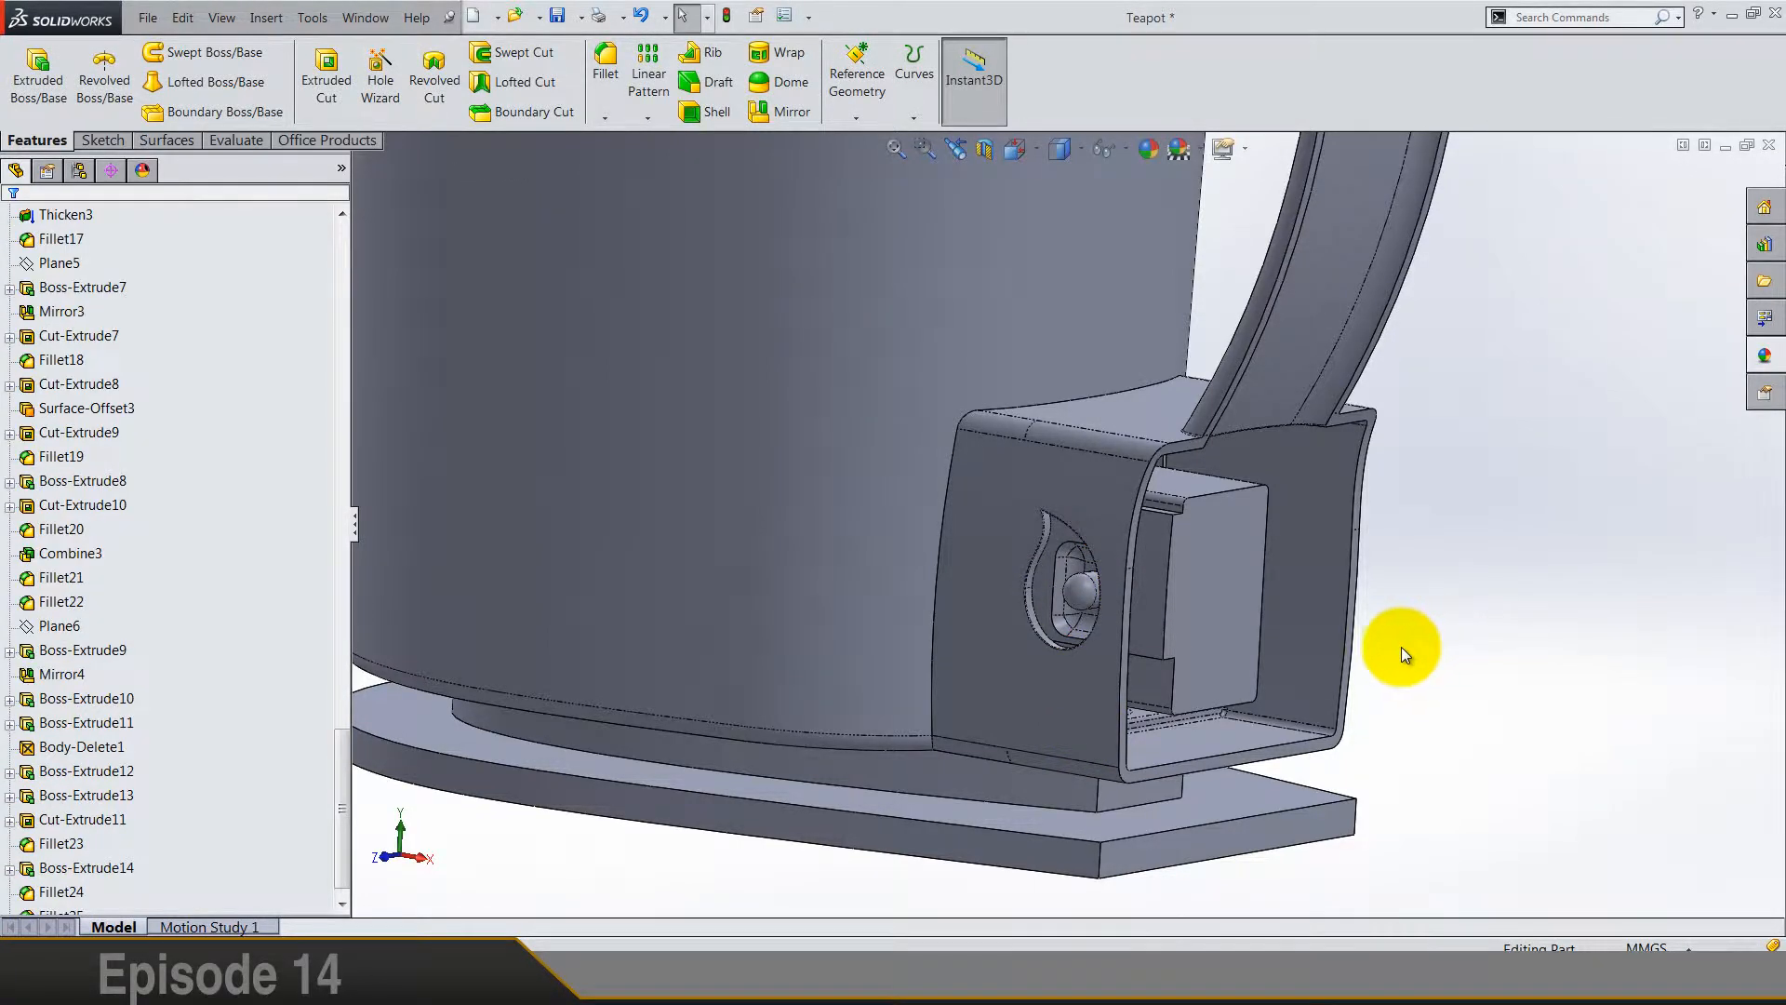
pyautogui.scroll(3, 1401, 645)
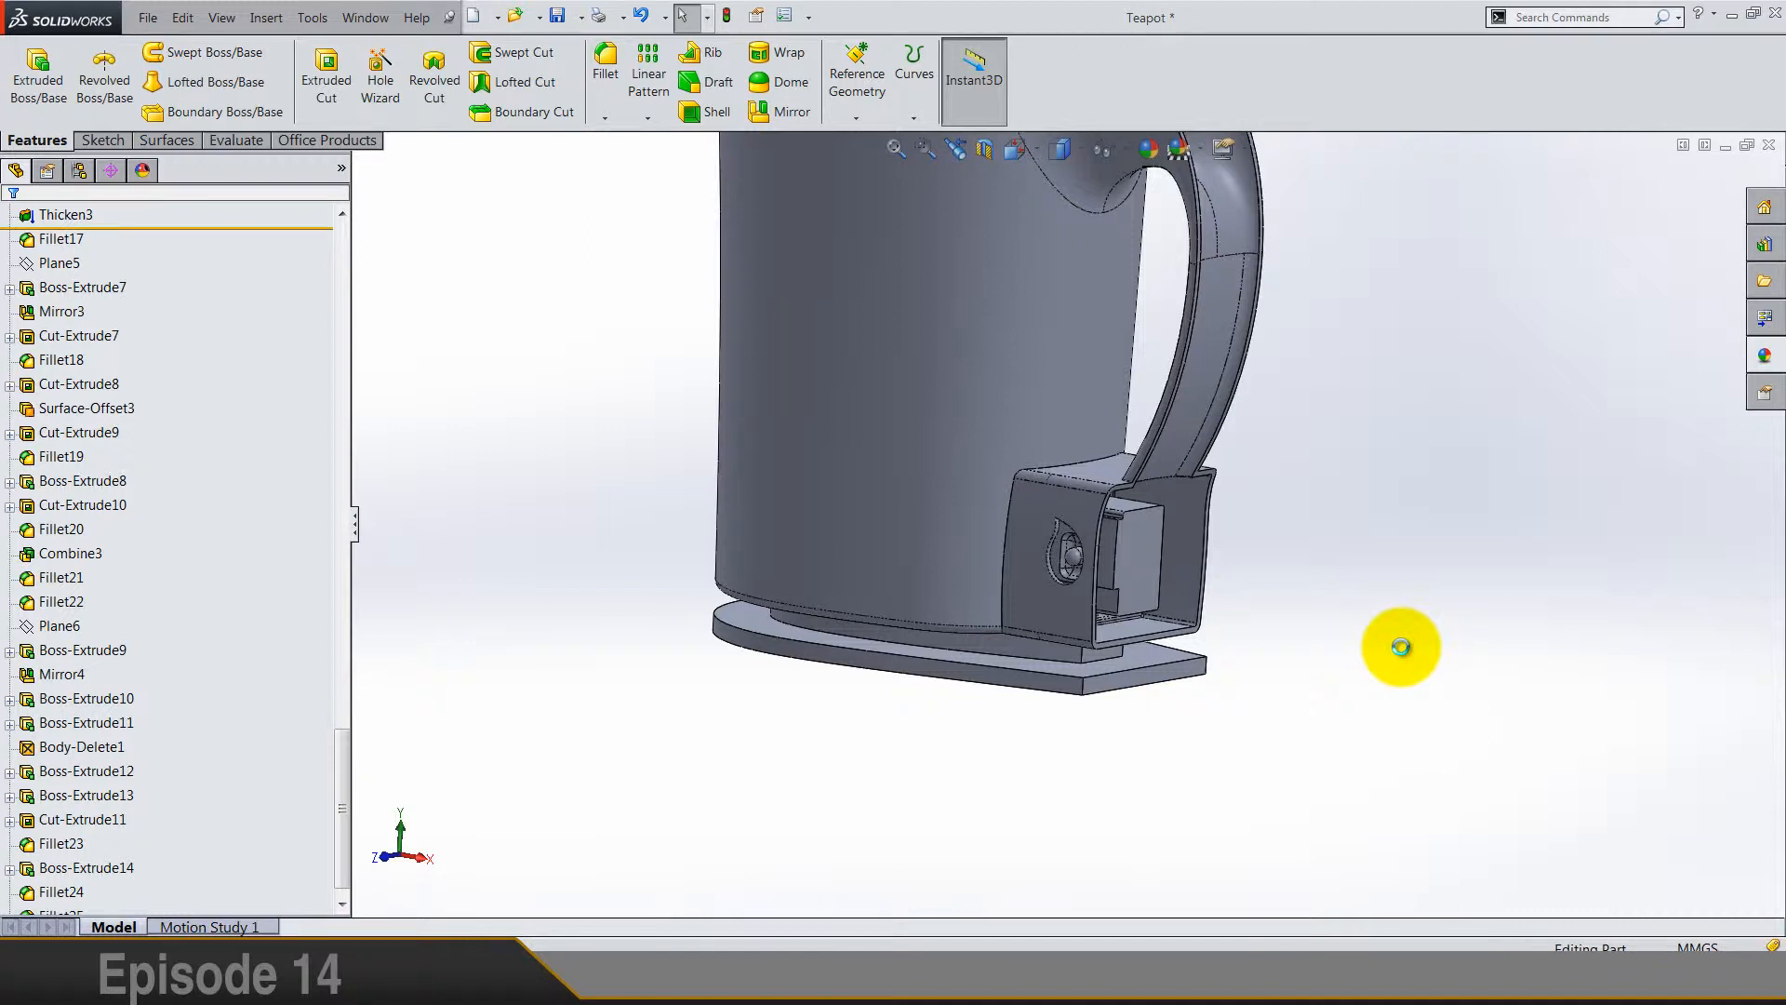
pyautogui.hotkey('ctrl', 's')
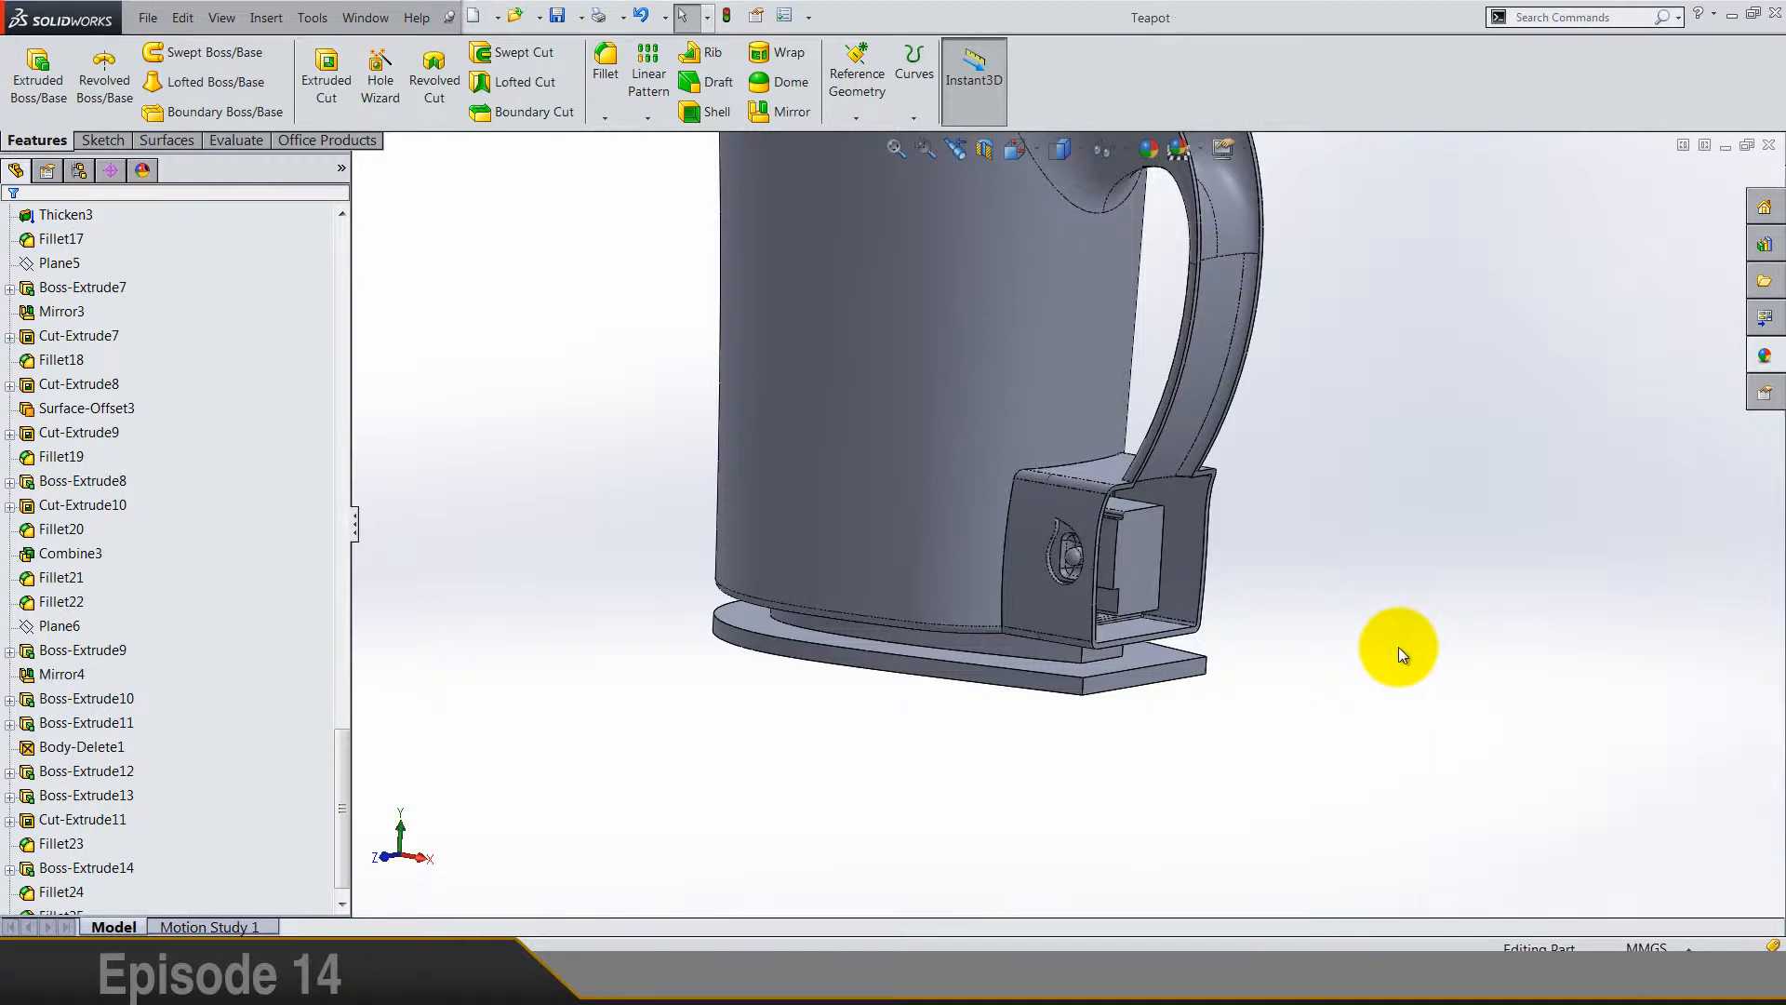
# Step: Start a new sketch on the base's underside, on the flat face surrounding the teardrop-shaped opening
pyautogui.scroll(4, 1321, 659)
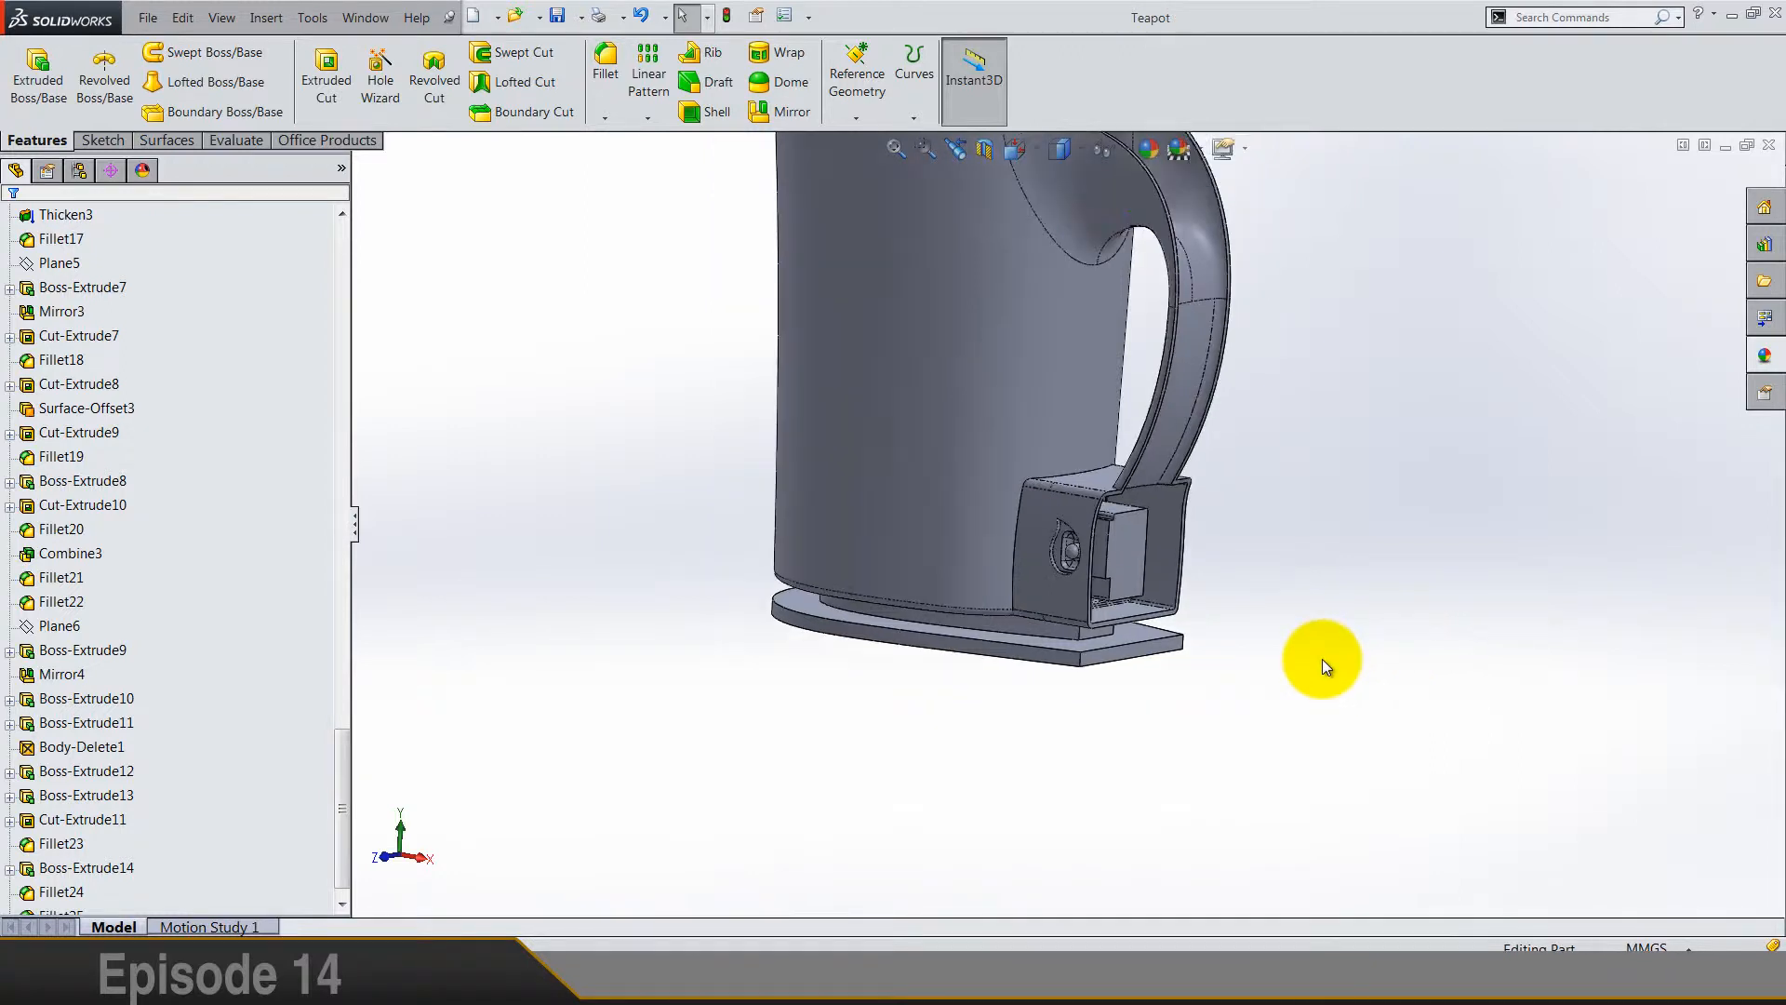
pyautogui.moveTo(1322, 483); pyautogui.dragTo(1335, 303, button='middle')
pyautogui.scroll(-4, 944, 487)
pyautogui.scroll(2, 1319, 451)
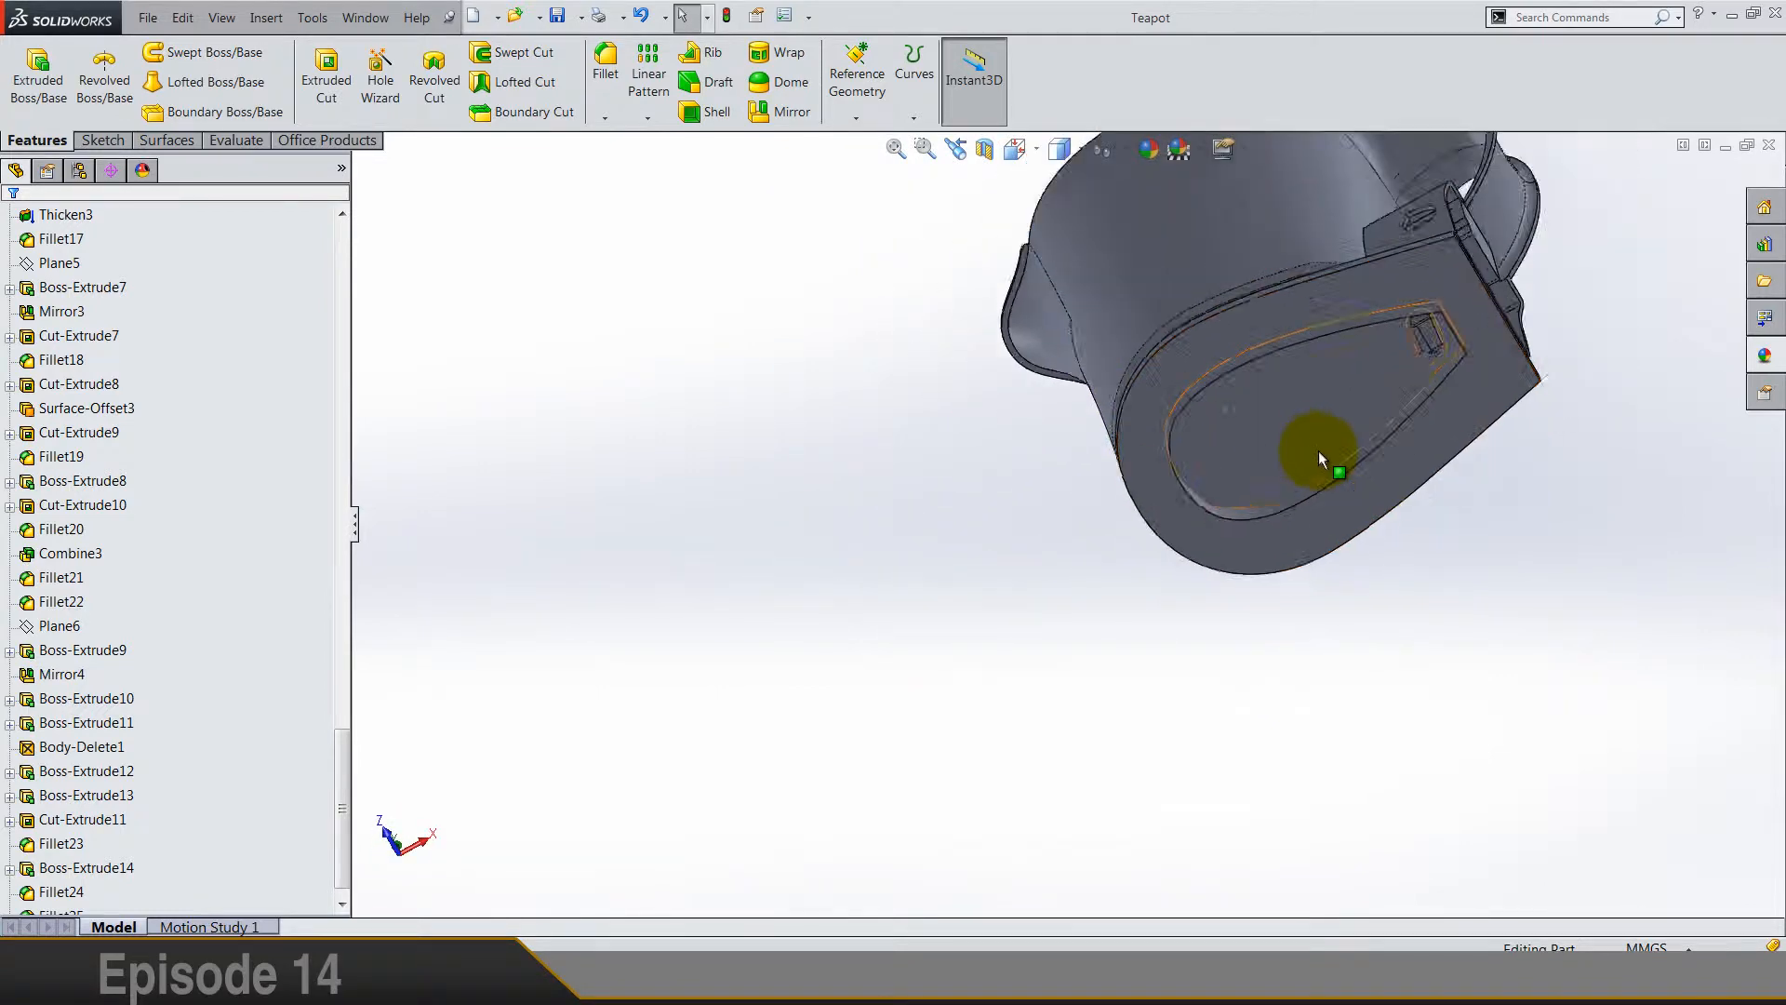
pyautogui.moveTo(1319, 450); pyautogui.dragTo(1358, 401, button='middle')
pyautogui.scroll(-6, 1358, 408)
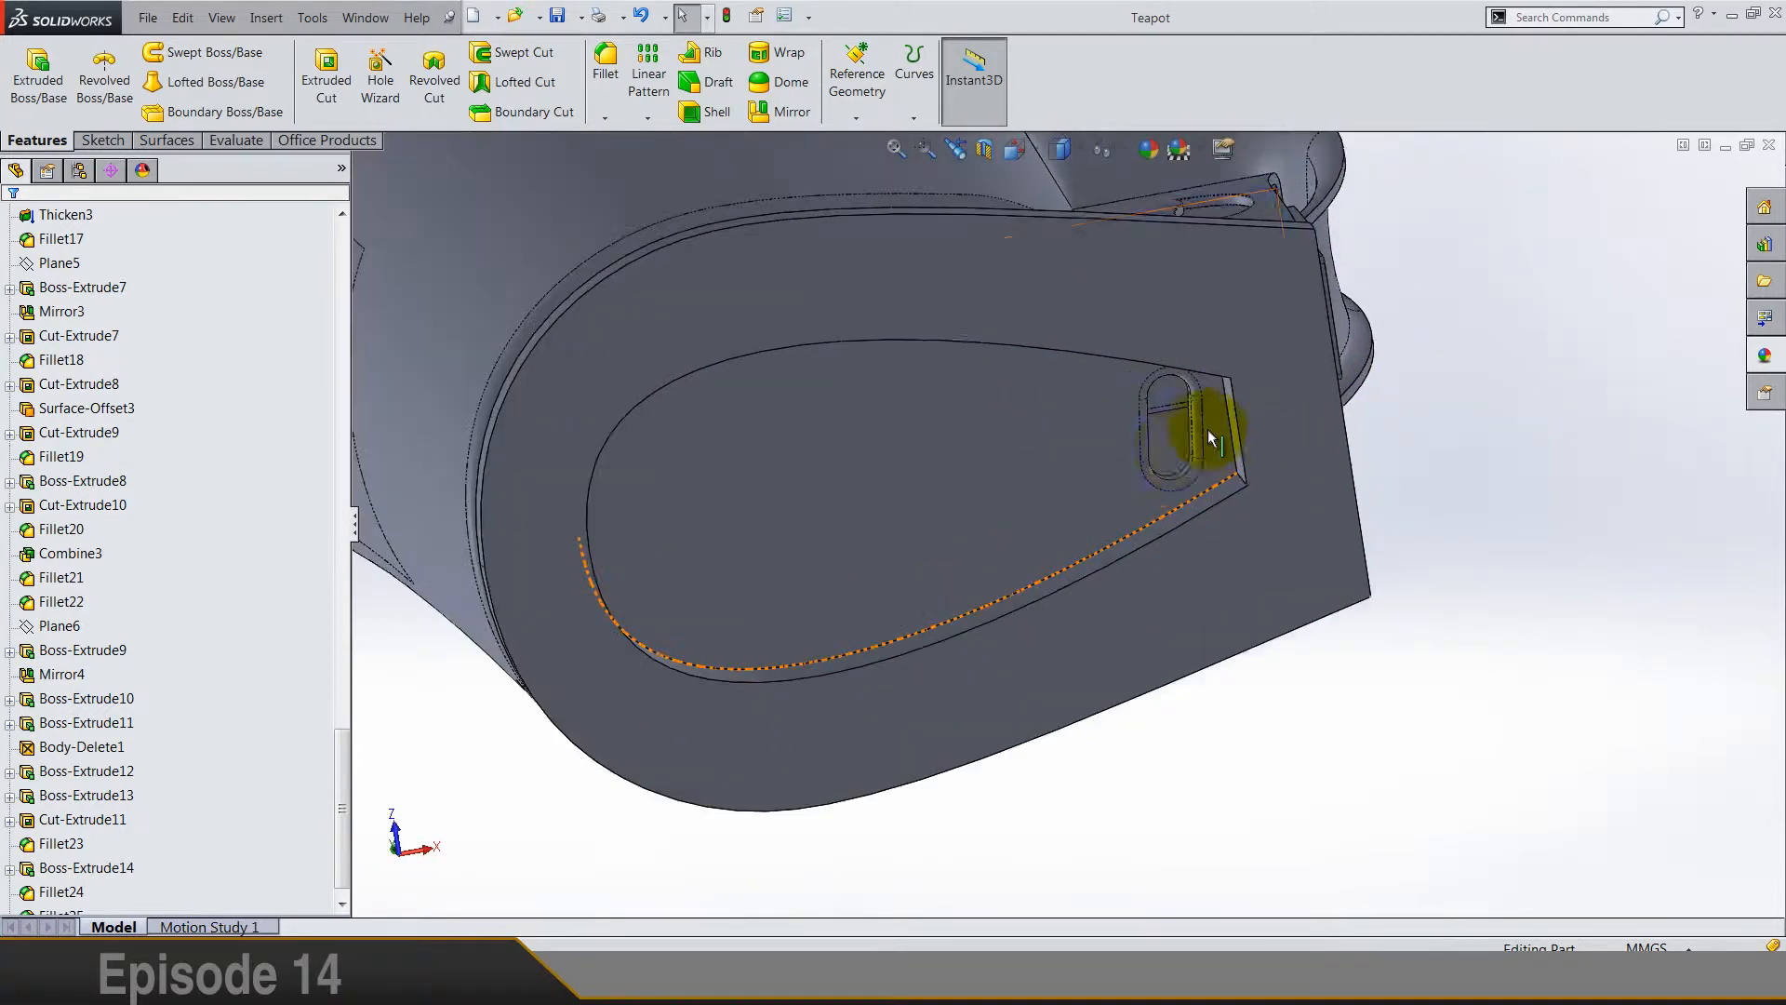
pyautogui.scroll(3, 1170, 452)
pyautogui.moveTo(1170, 451)
pyautogui.mouseDown(button='middle')
pyautogui.moveTo(1125, 430)
pyautogui.moveTo(1136, 447)
pyautogui.mouseUp(button='middle')
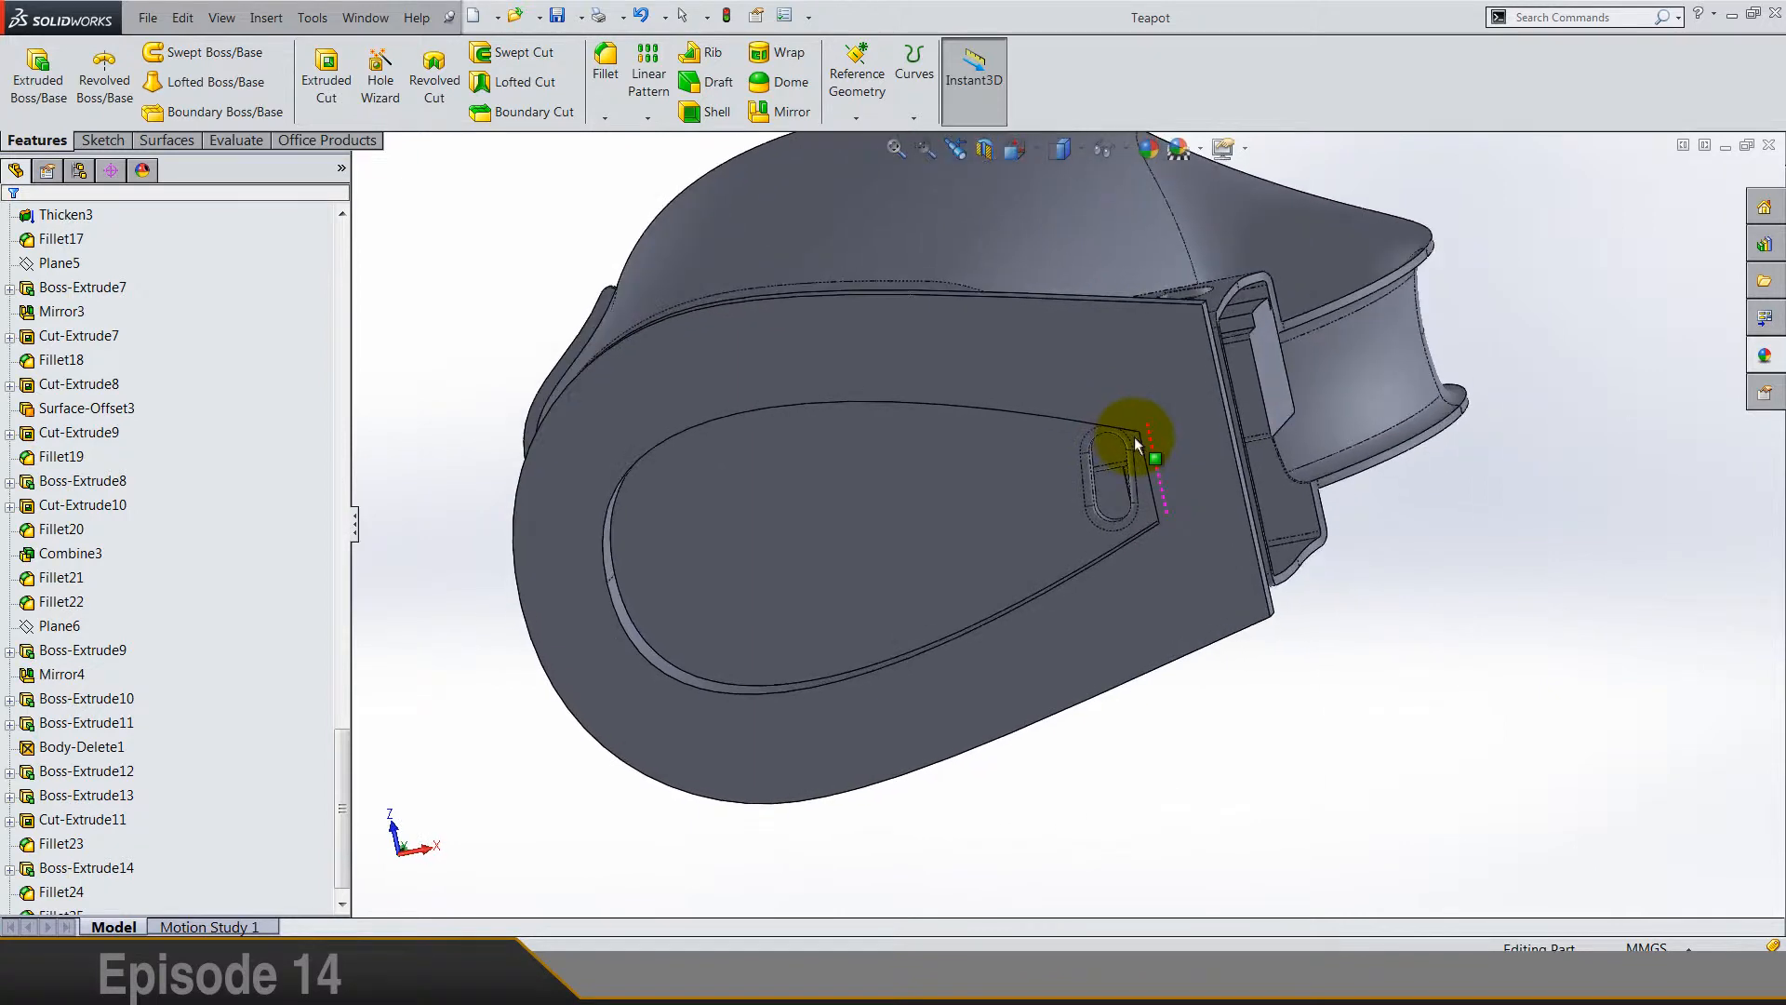
pyautogui.scroll(-3, 1112, 493)
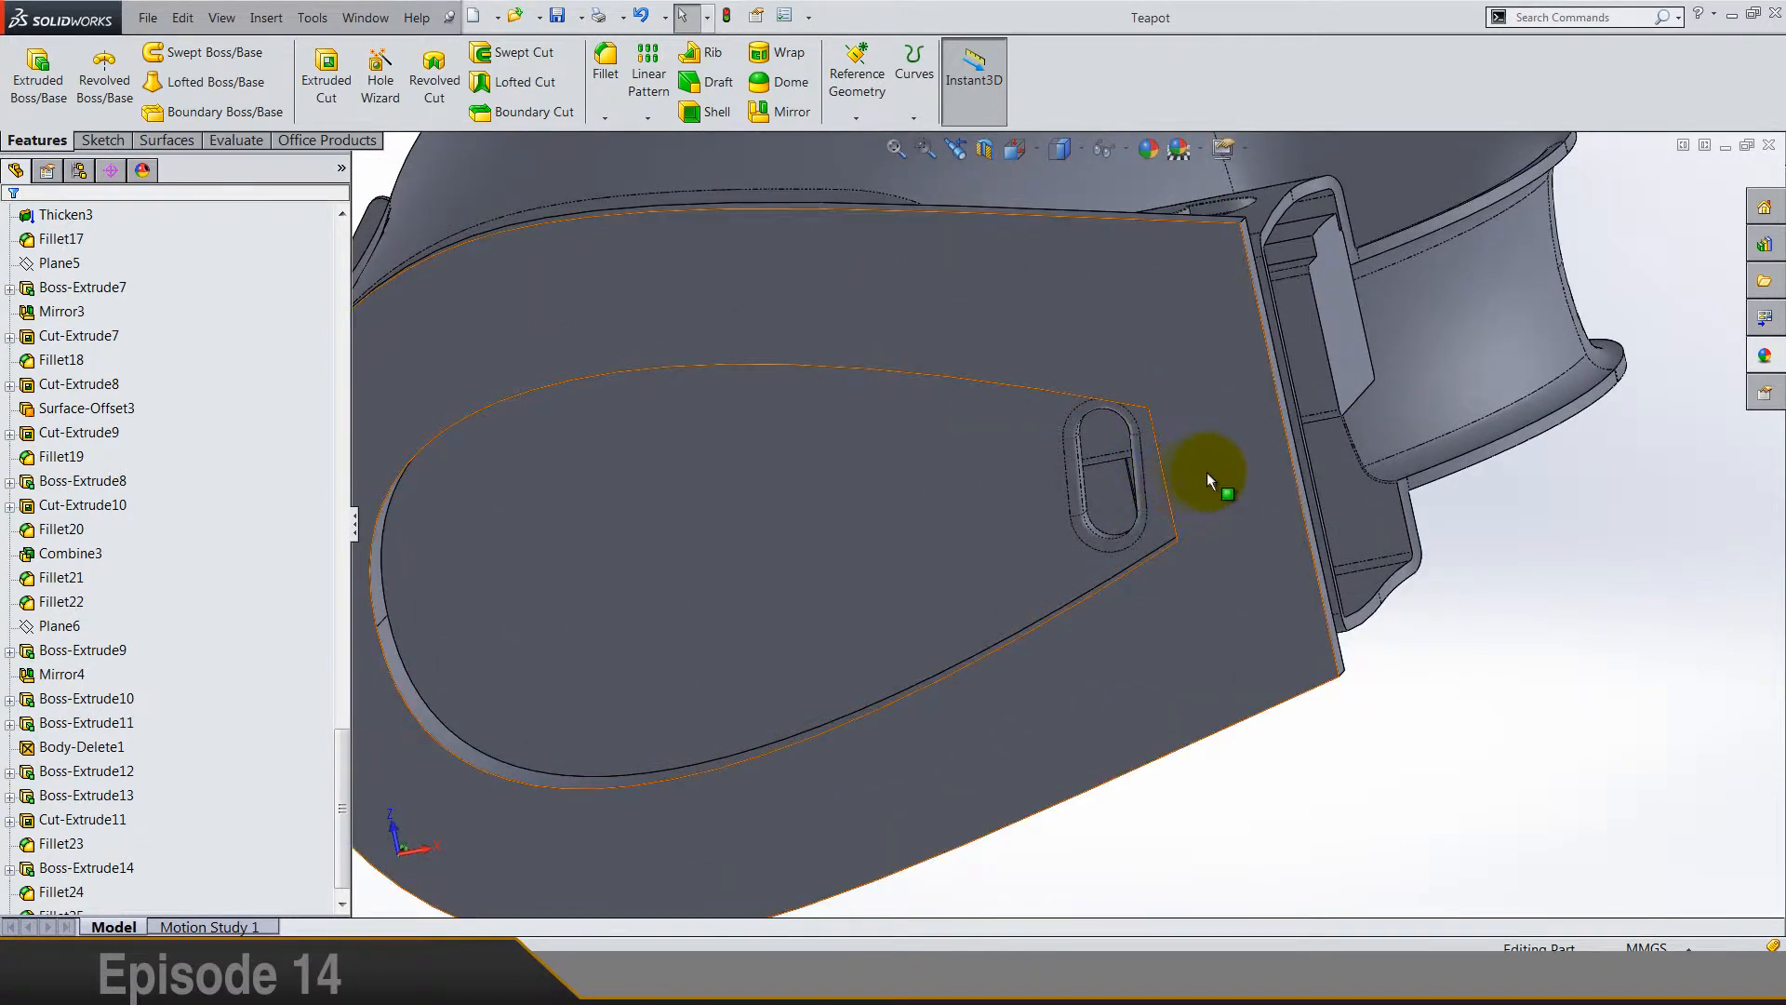
pyautogui.rightClick(1155, 621)
pyautogui.click(1194, 424)
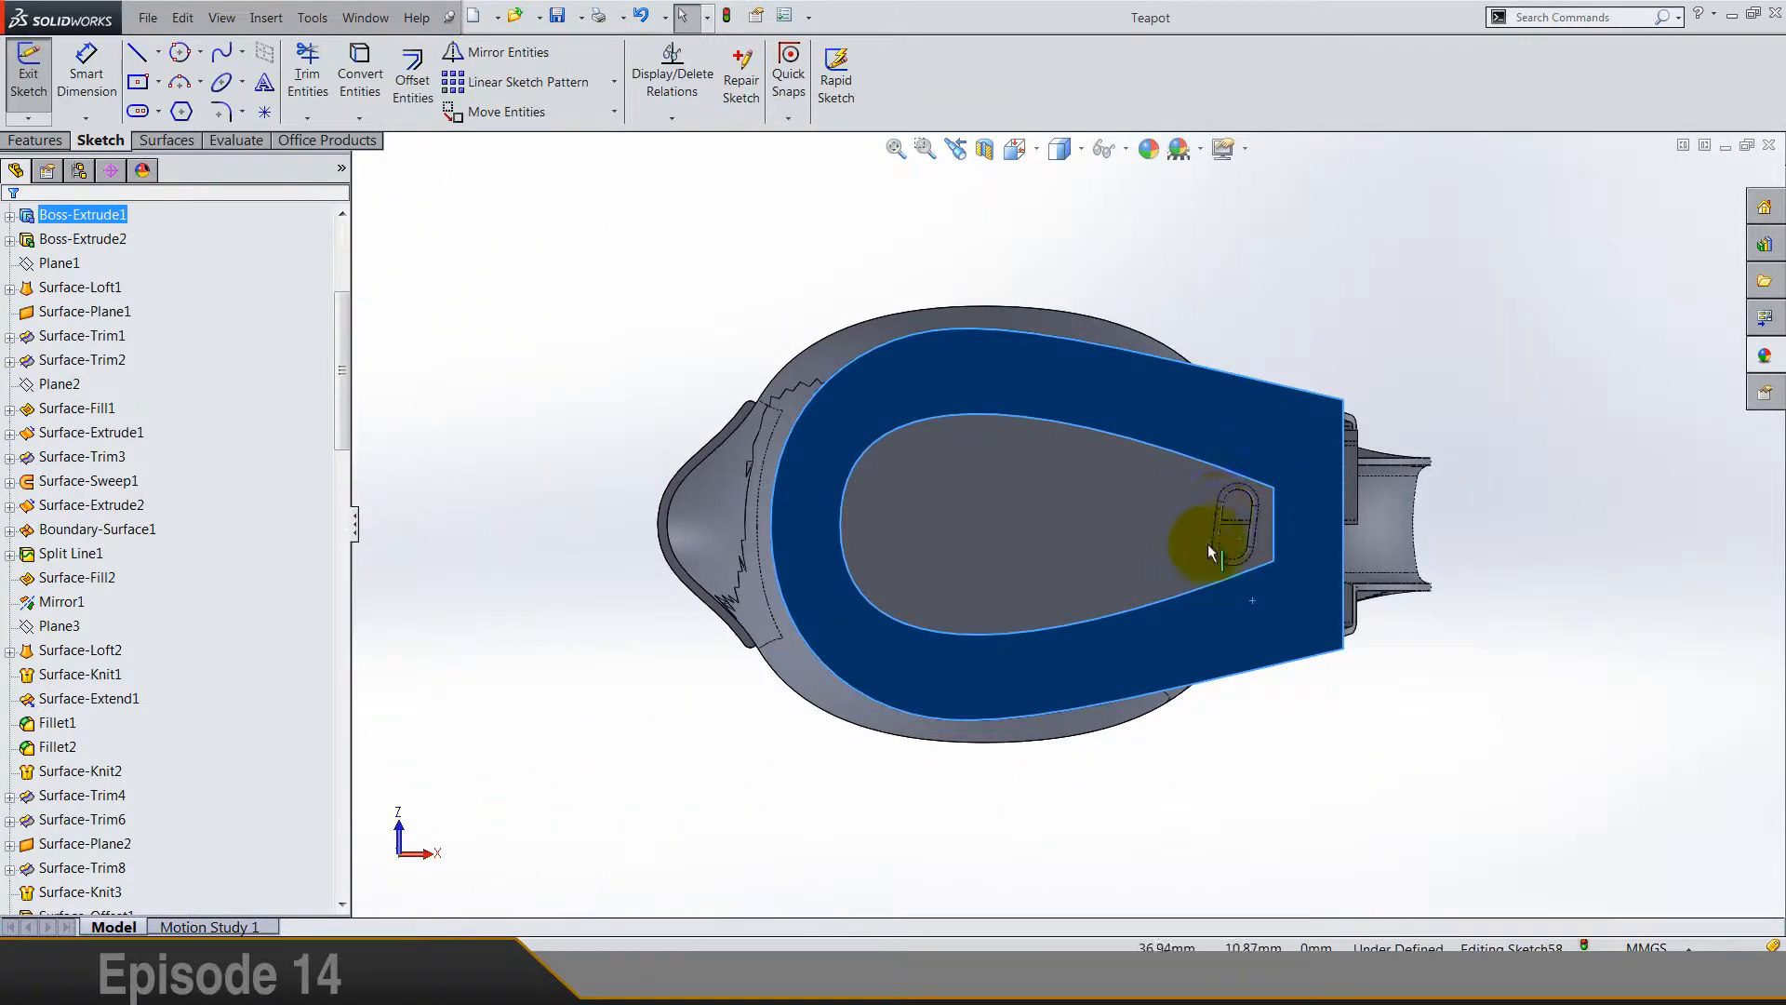
# Step: Sketch a slanted construction centerline about 9.2 mm long on the base's underside, just below the rounded slot
pyautogui.scroll(-5, 1279, 551)
pyautogui.scroll(3, 1186, 512)
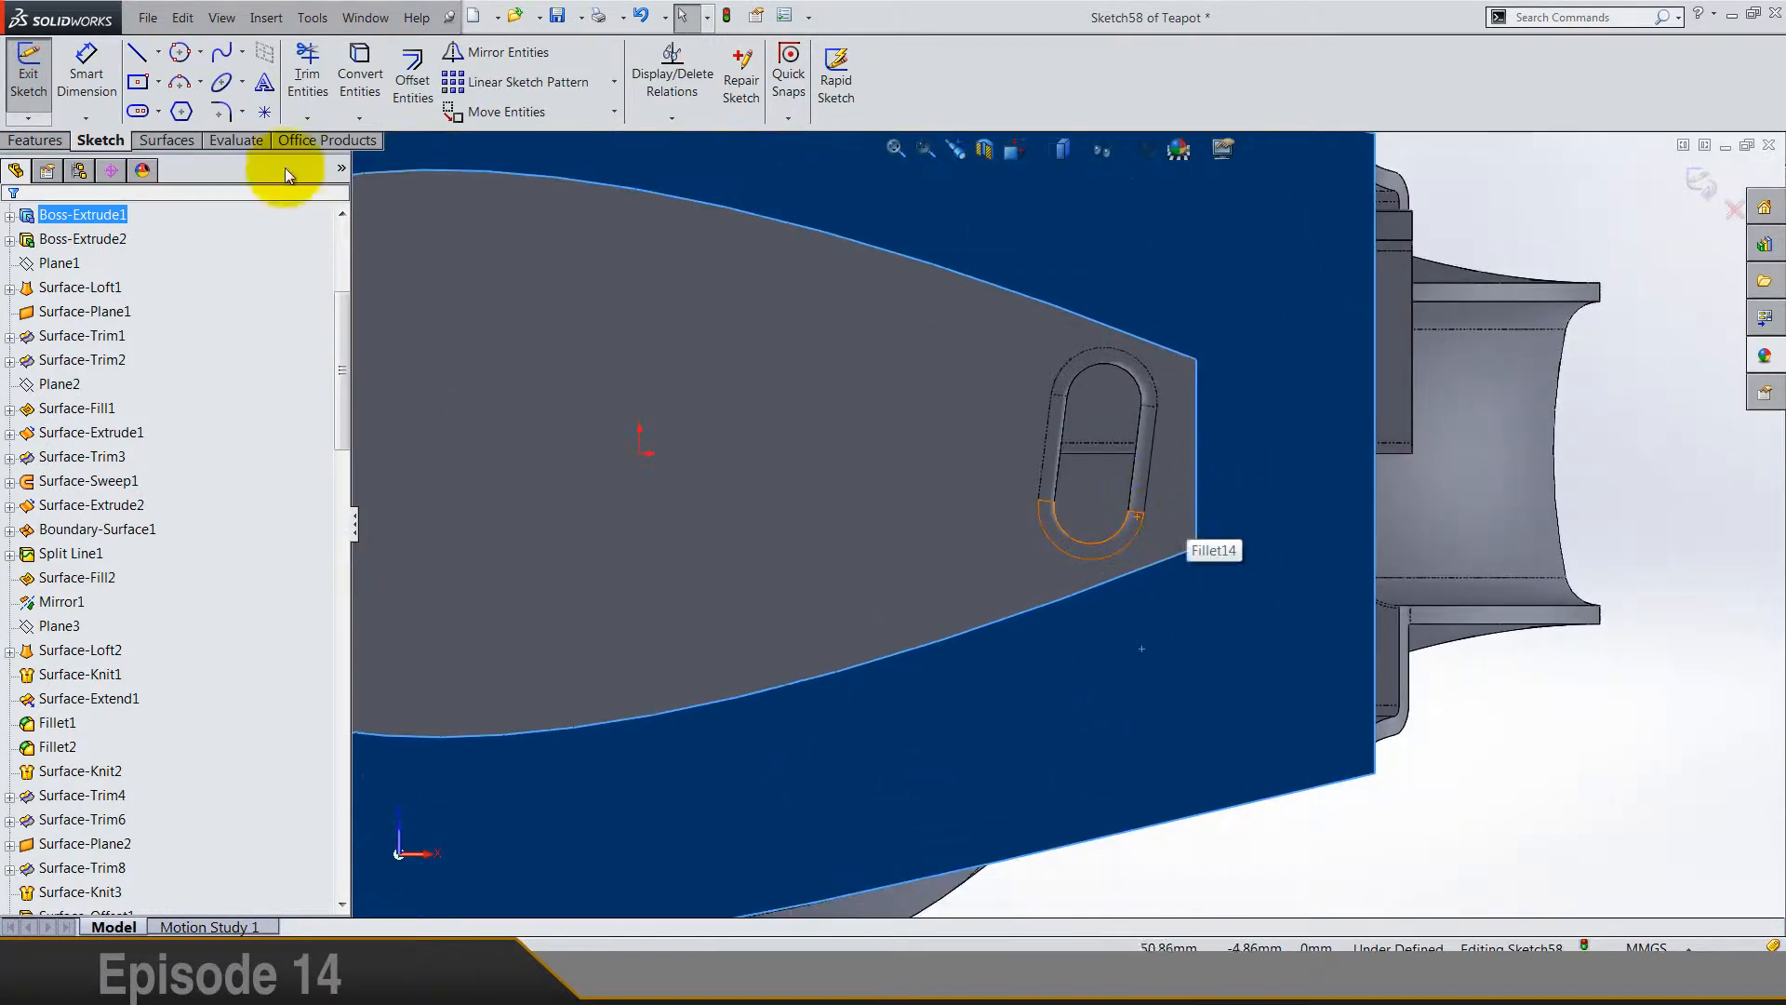
pyautogui.click(160, 53)
pyautogui.click(168, 116)
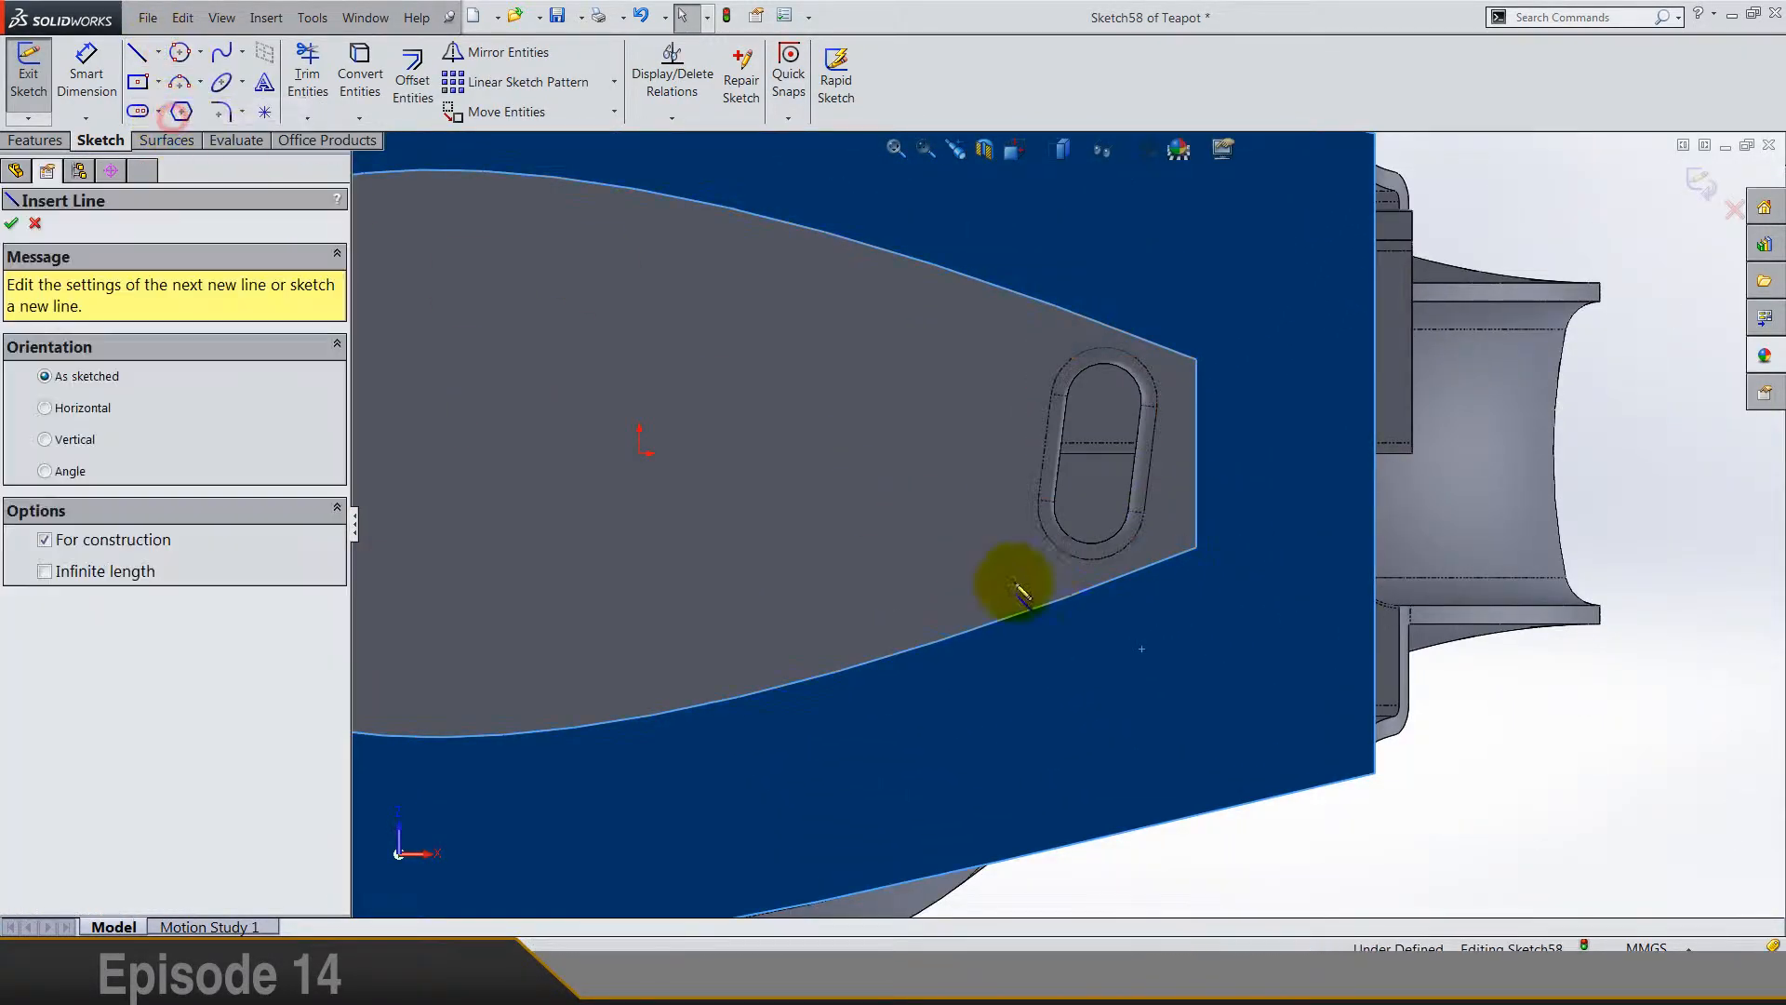
pyautogui.click(1087, 639)
pyautogui.click(1057, 731)
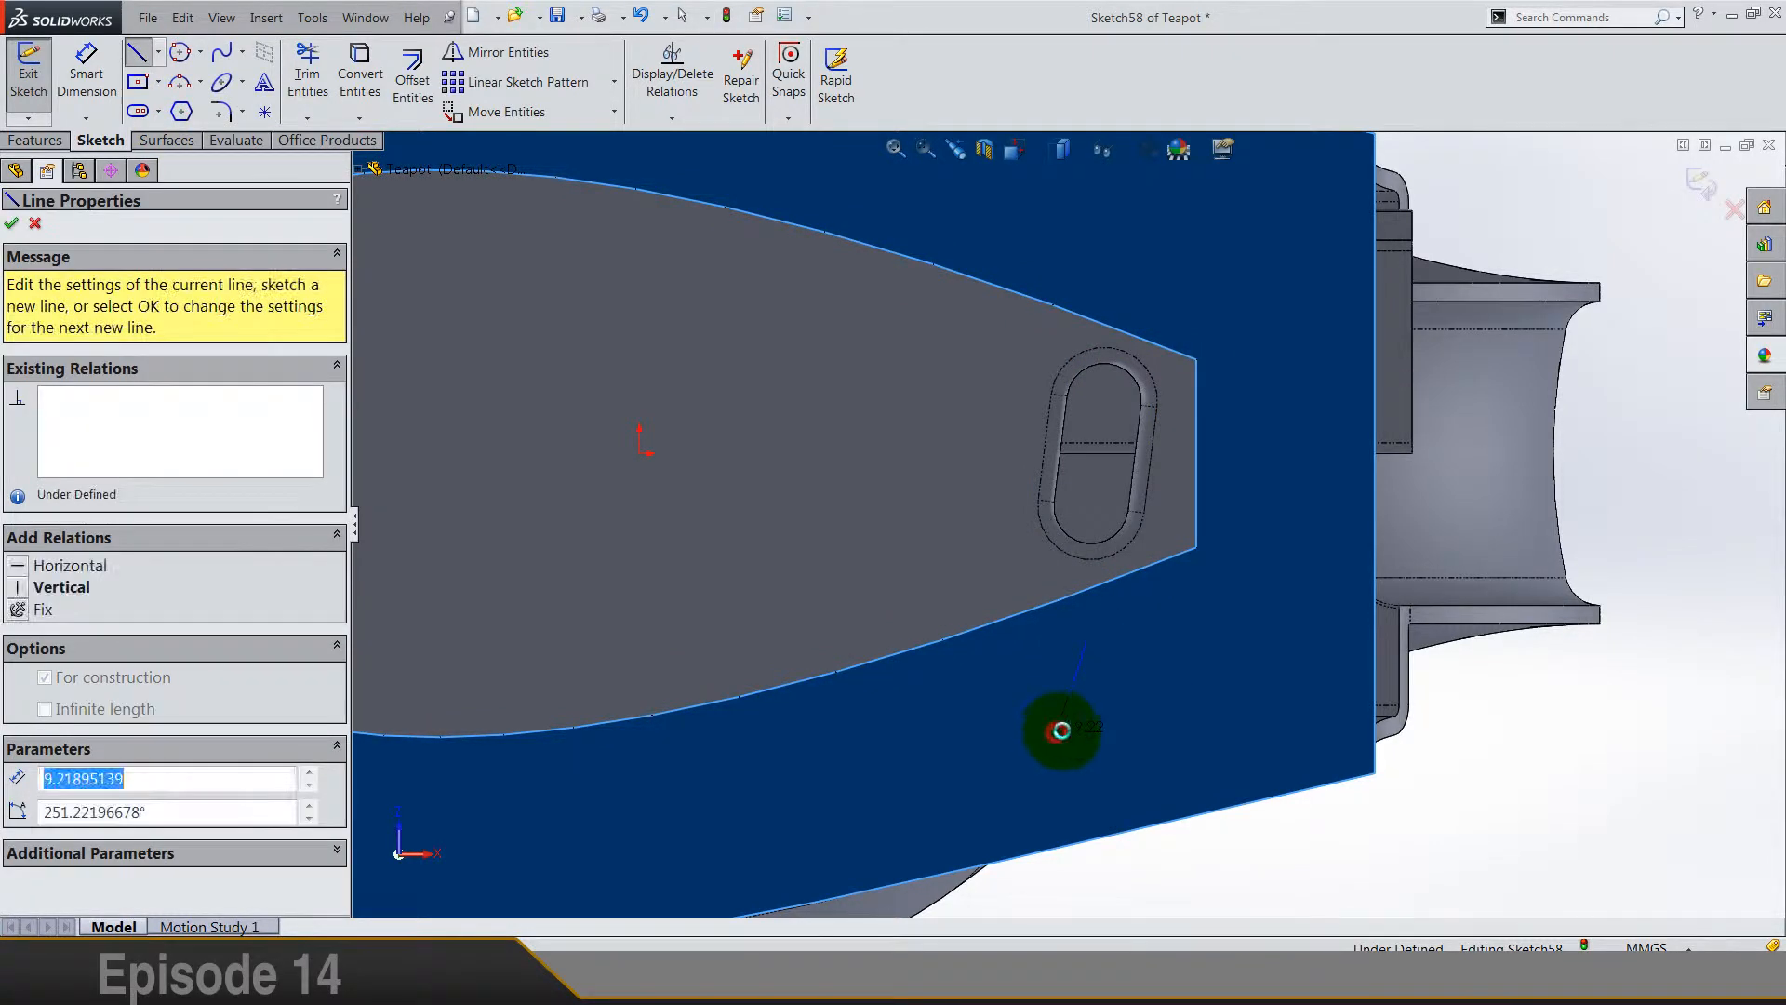
pyautogui.press('Escape')
# Step: Make the construction line parallel to the long straight edge of the rounded slot
pyautogui.click(1146, 488)
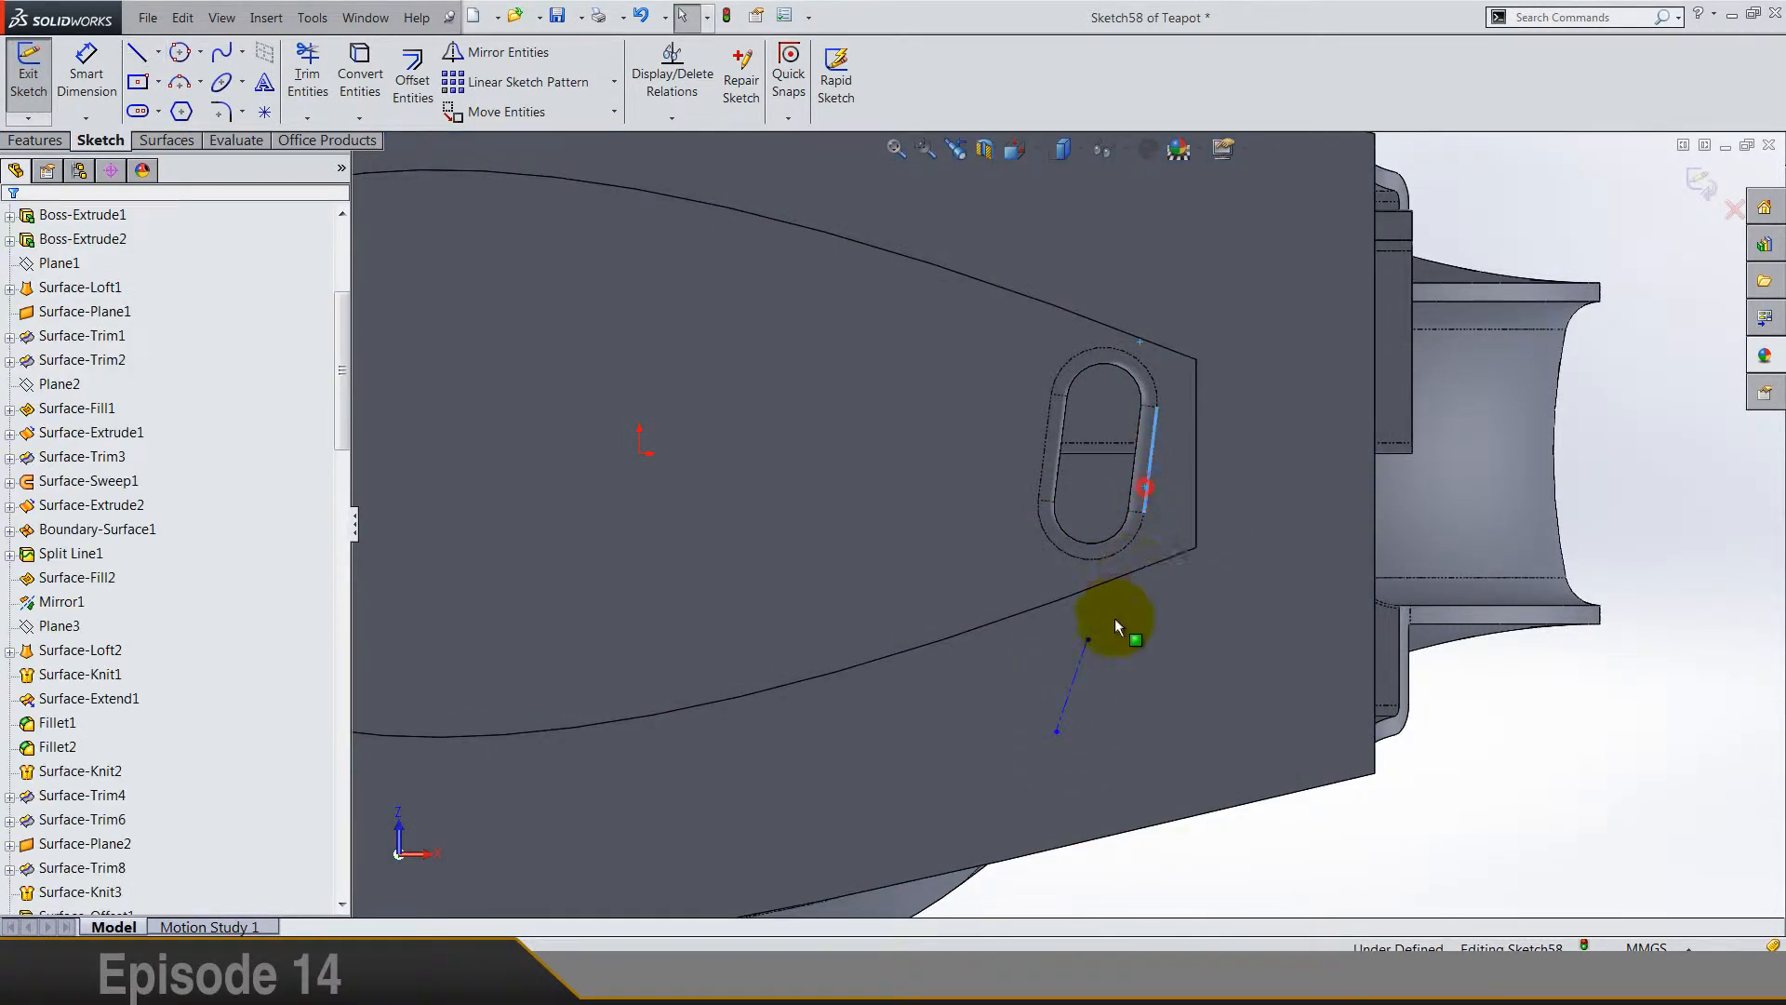
pyautogui.keyDown('ctrl'); pyautogui.click(1127, 575); pyautogui.keyUp('ctrl')
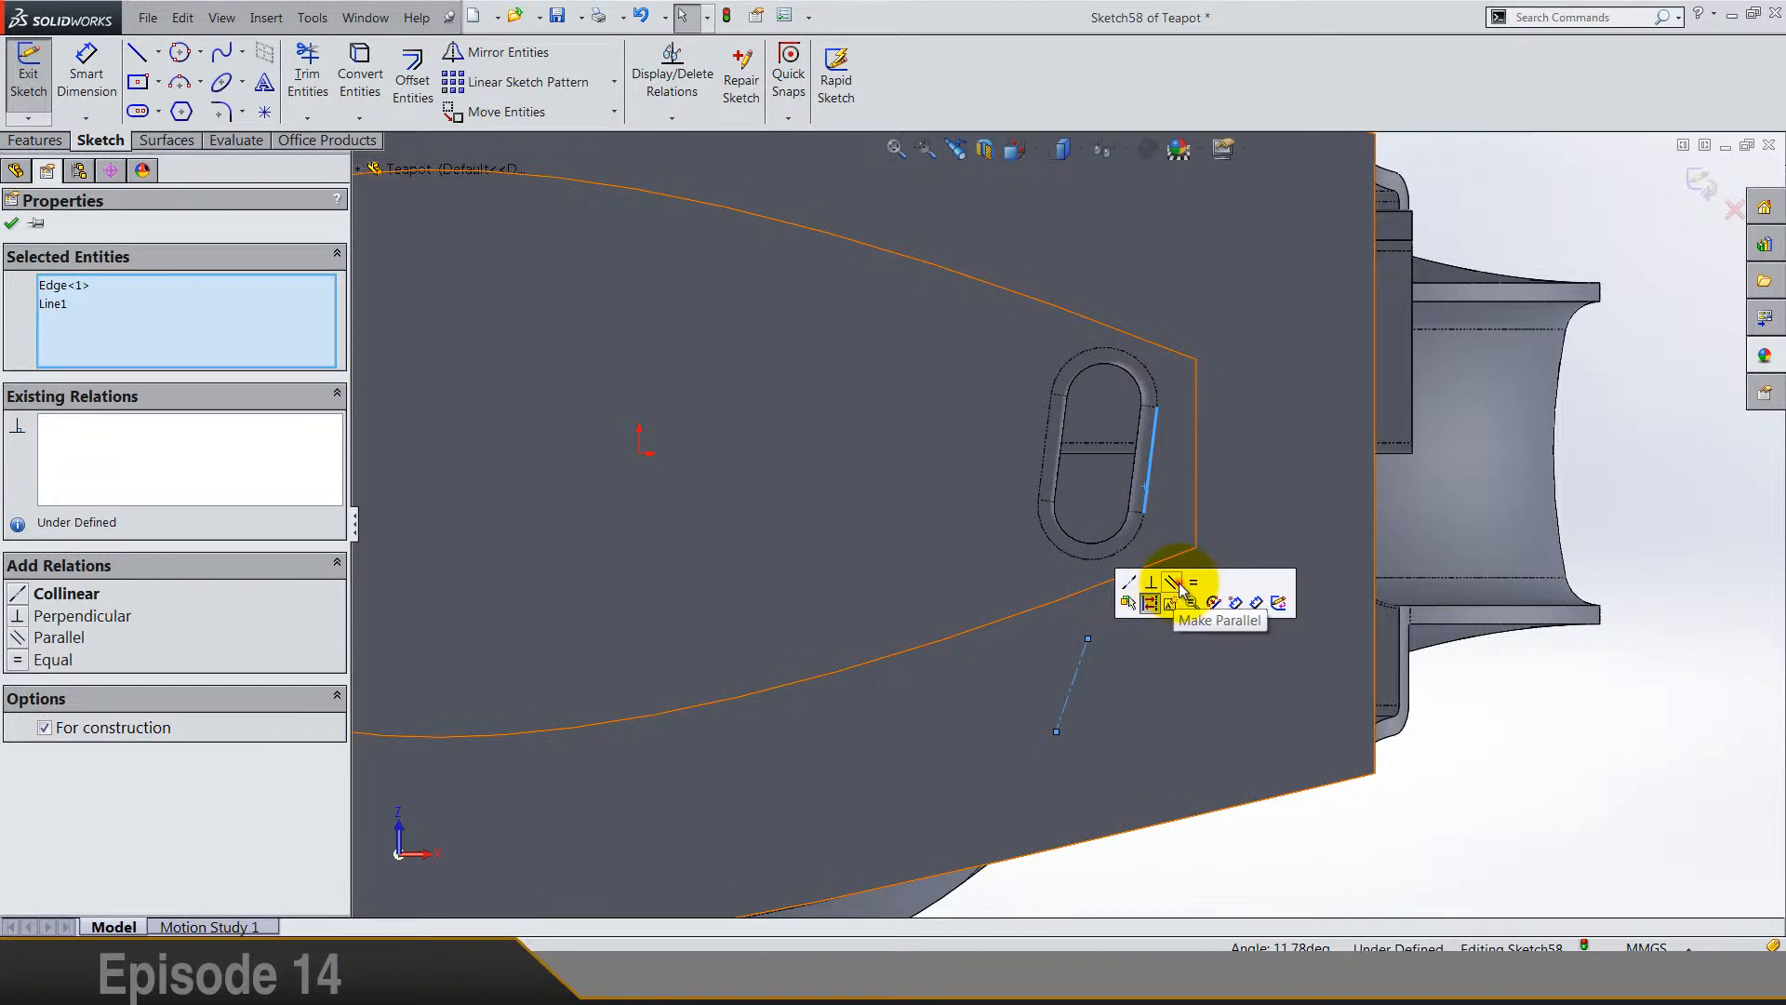
pyautogui.click(1465, 819)
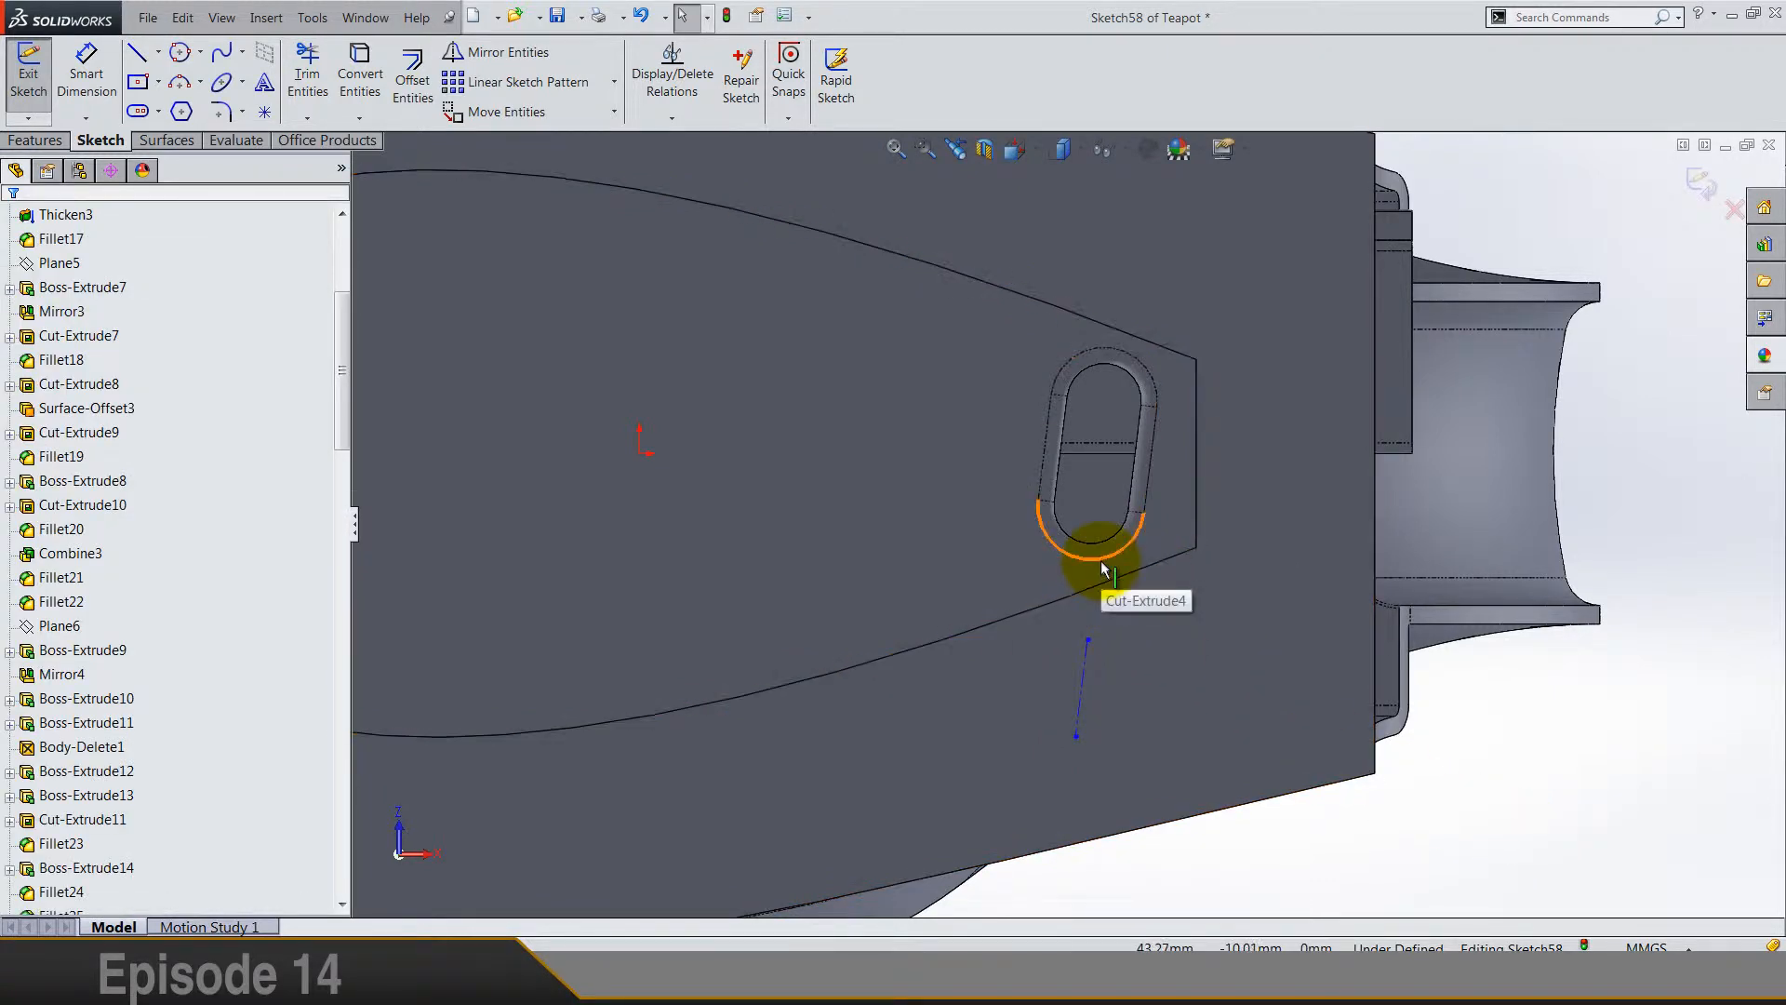
pyautogui.keyDown('ctrl'); pyautogui.click(1086, 679); pyautogui.keyUp('ctrl')
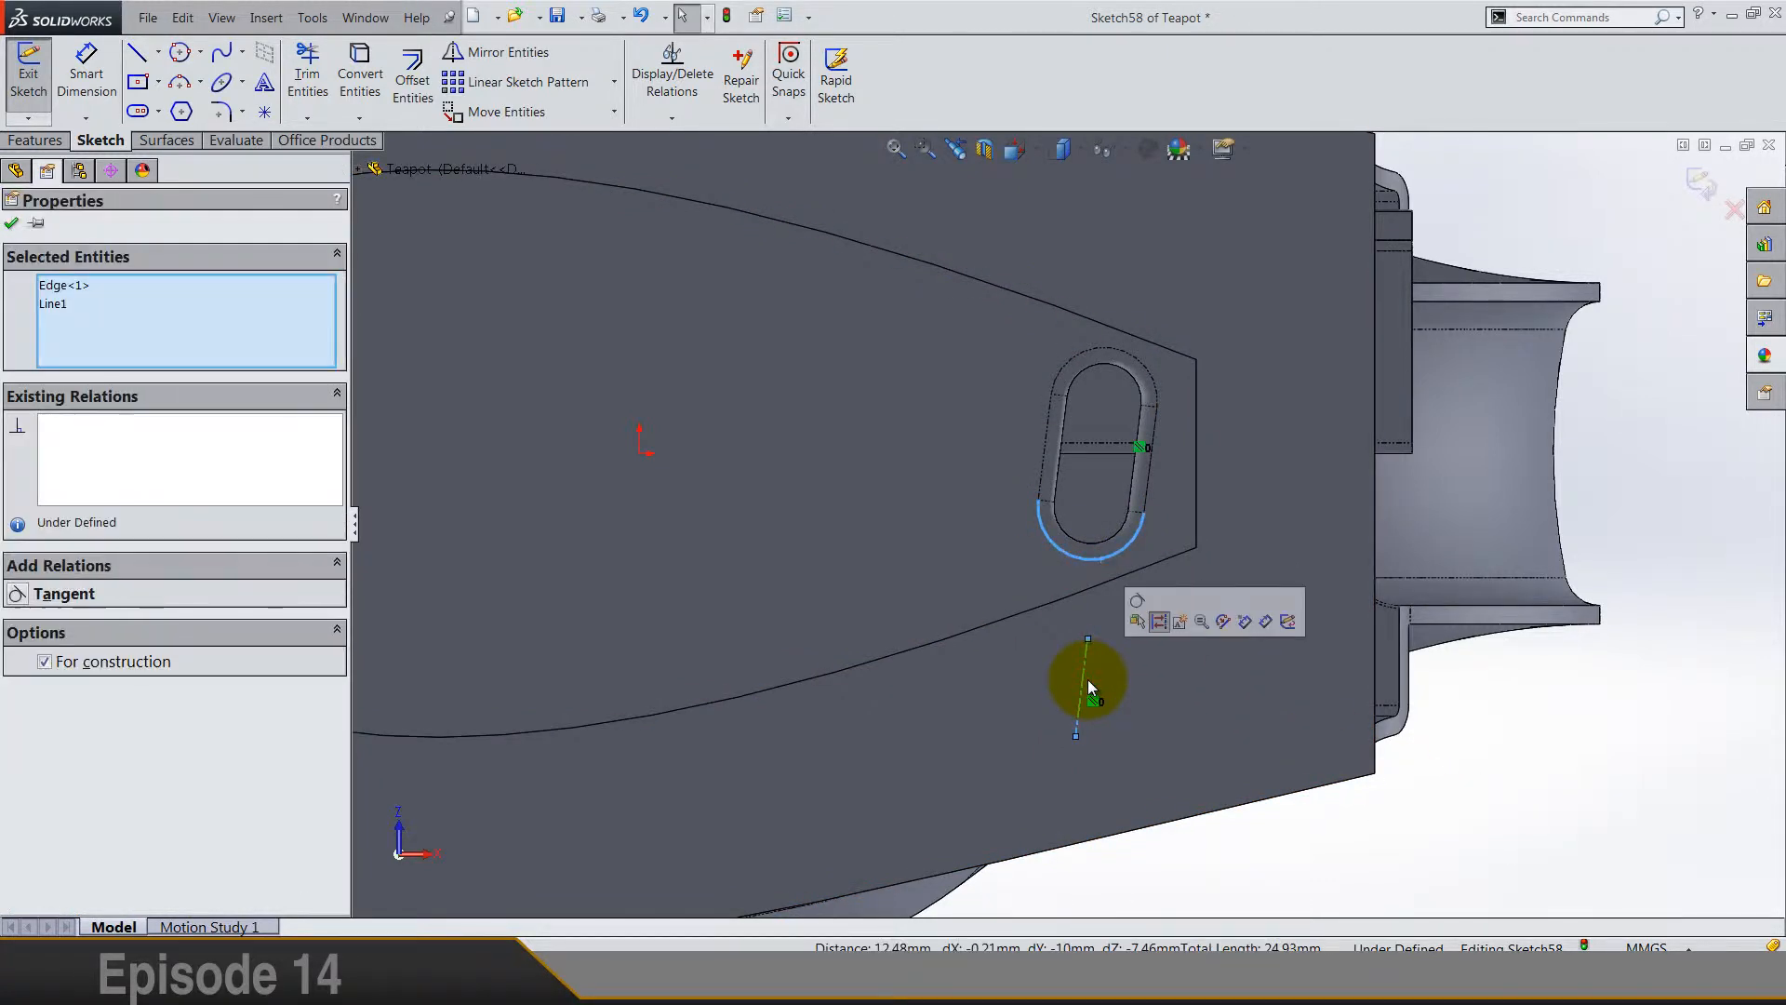
pyautogui.click(1448, 767)
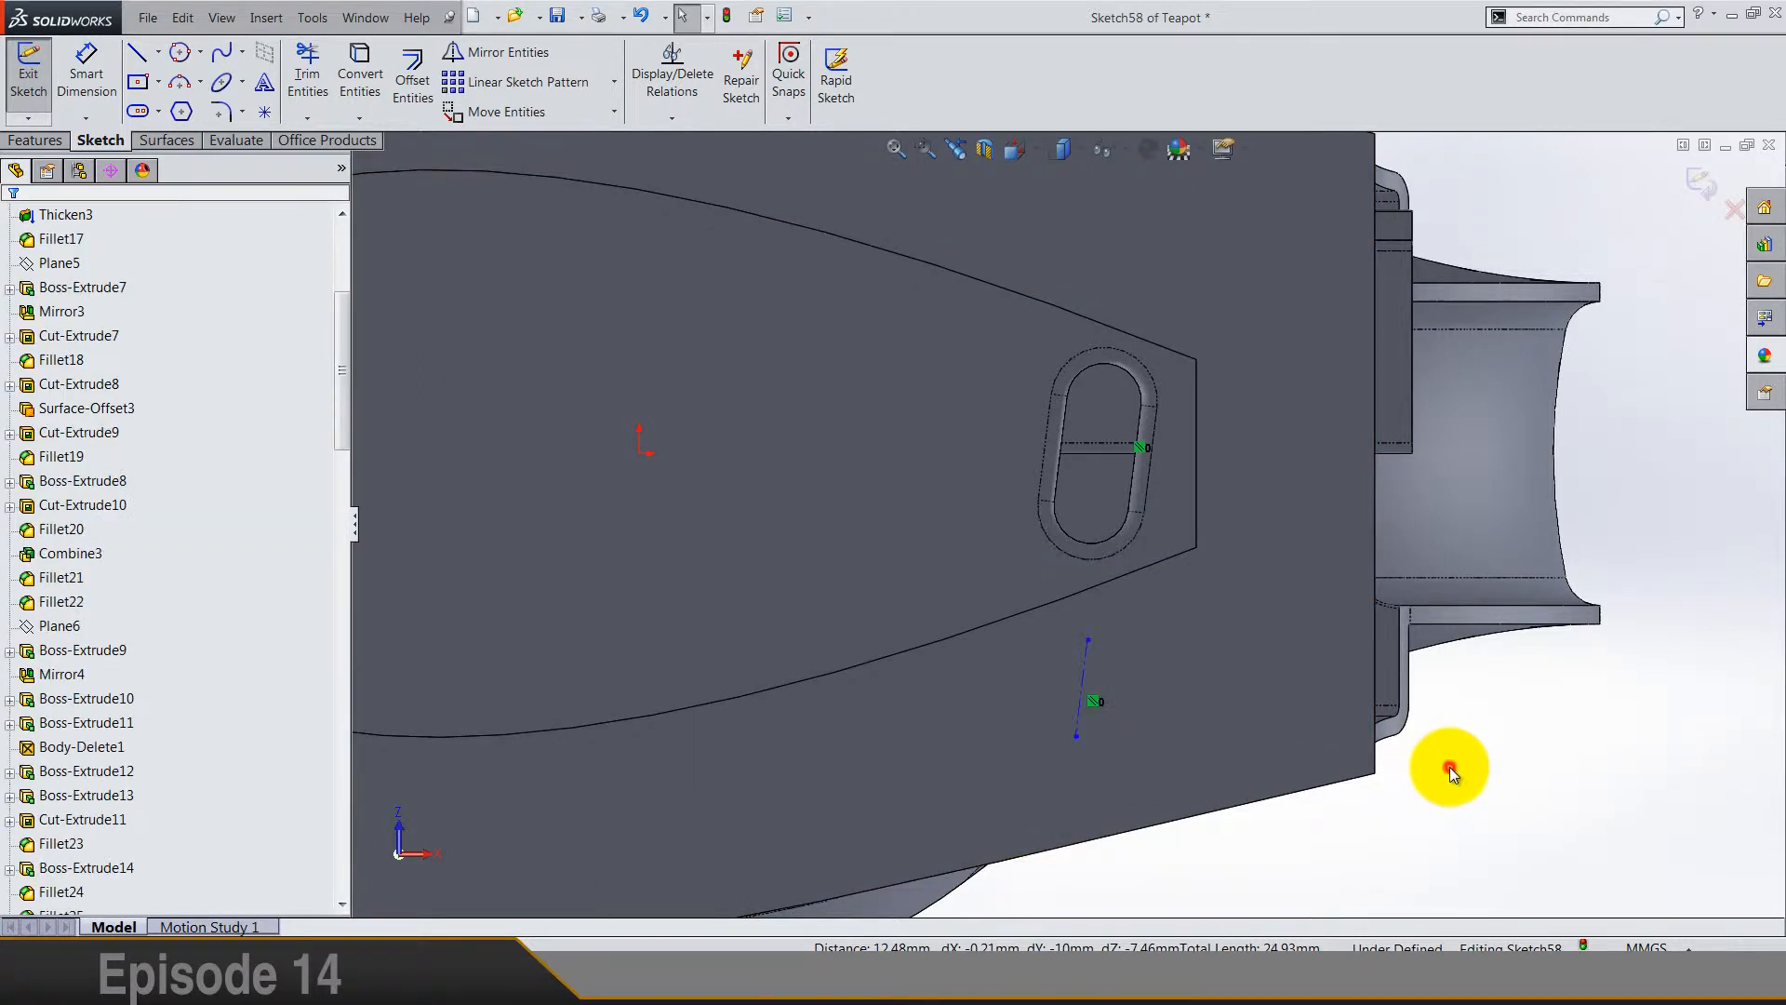
pyautogui.click(1095, 548)
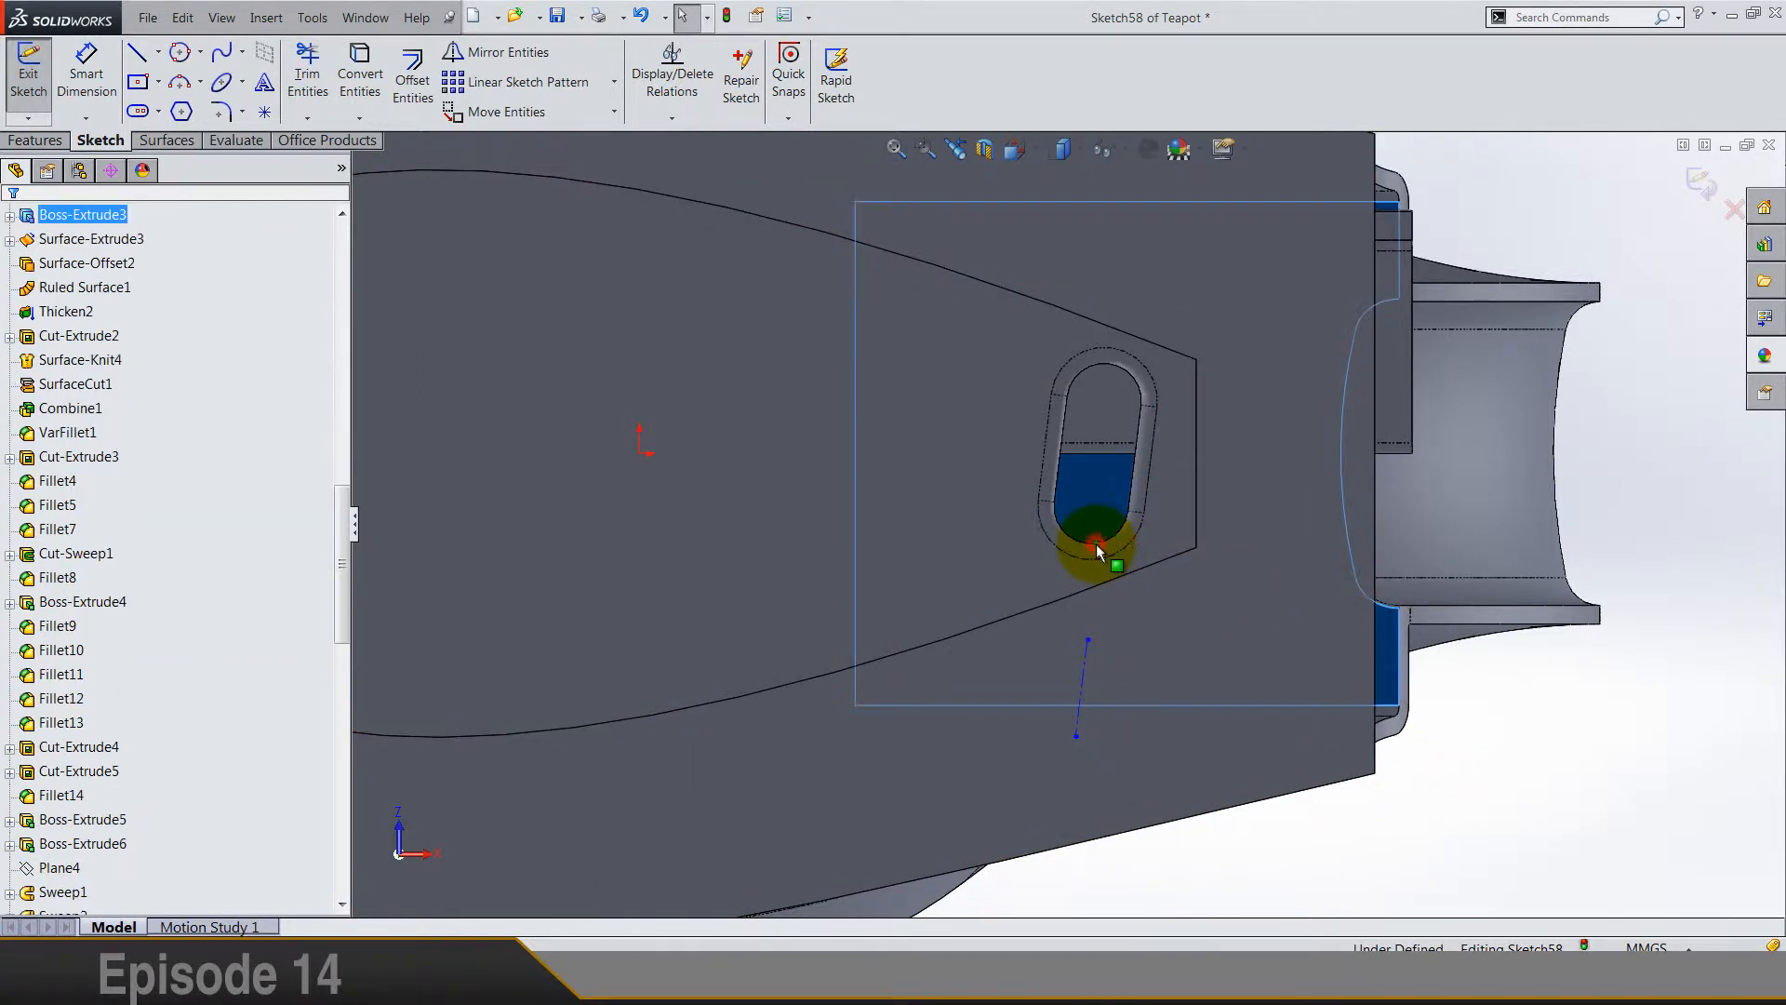
pyautogui.press('Escape')
# Step: Convert the rounded slot's lower outer arc edge into the sketch and make the construction line coincident with its center point
pyautogui.click(1083, 556)
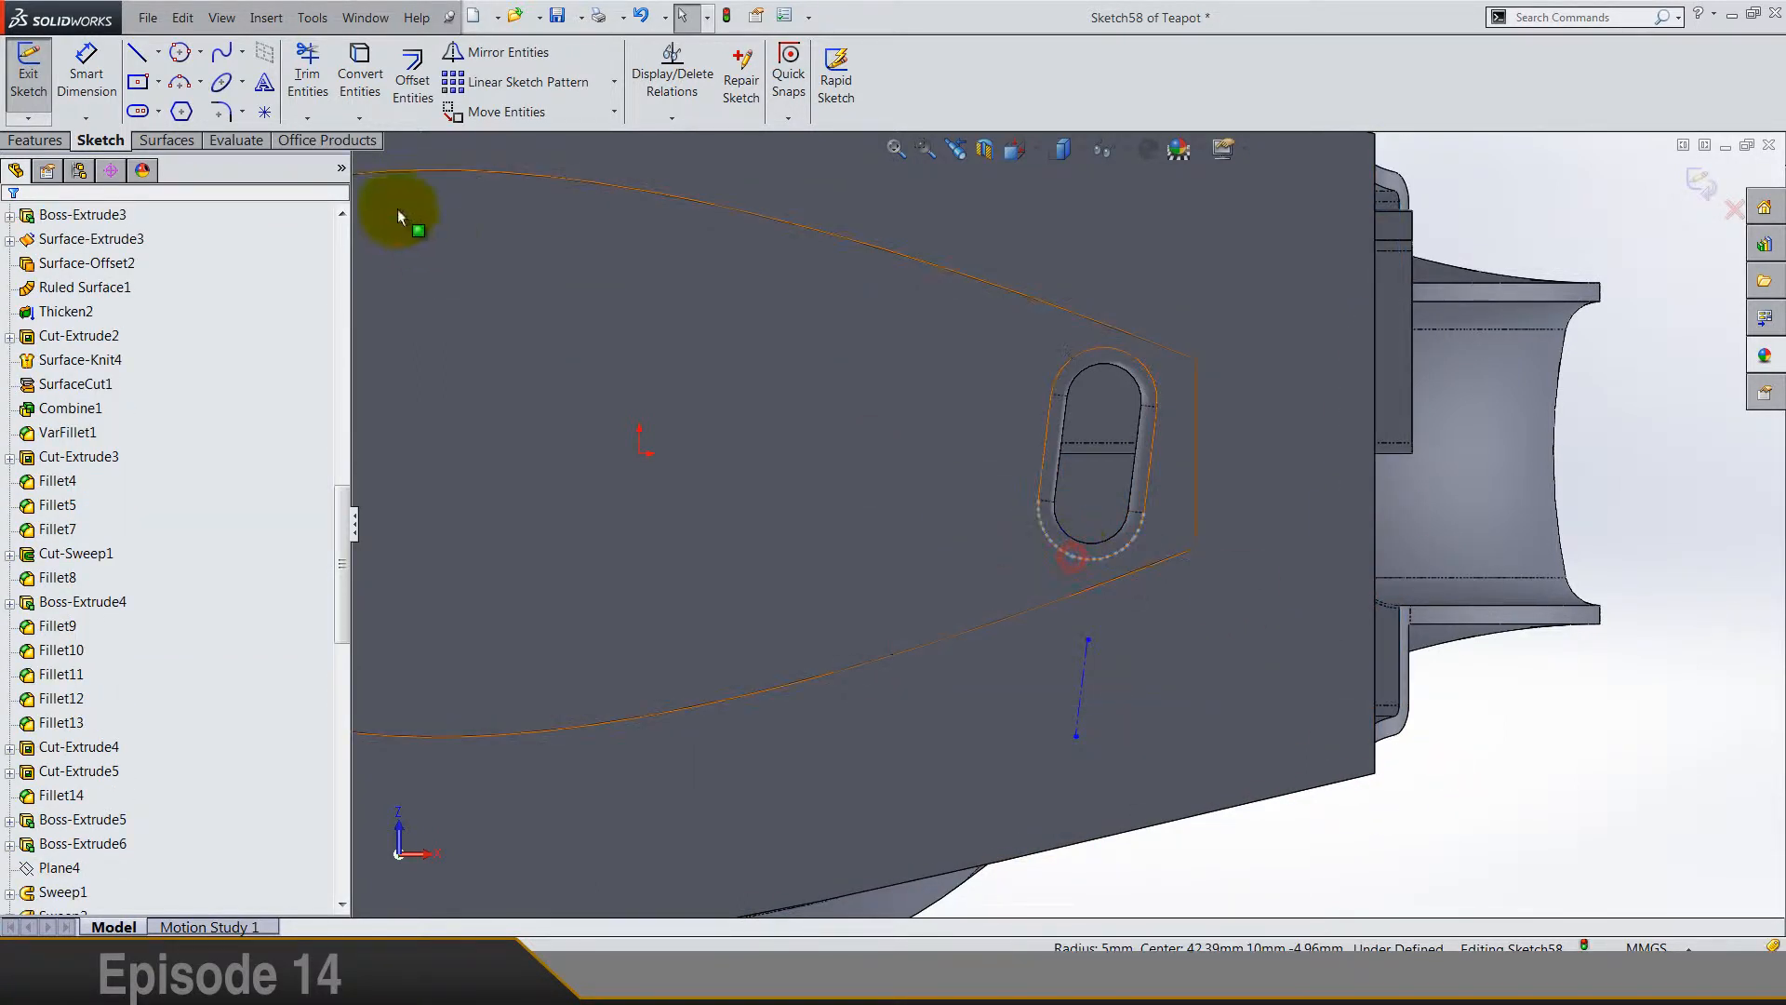
pyautogui.click(354, 79)
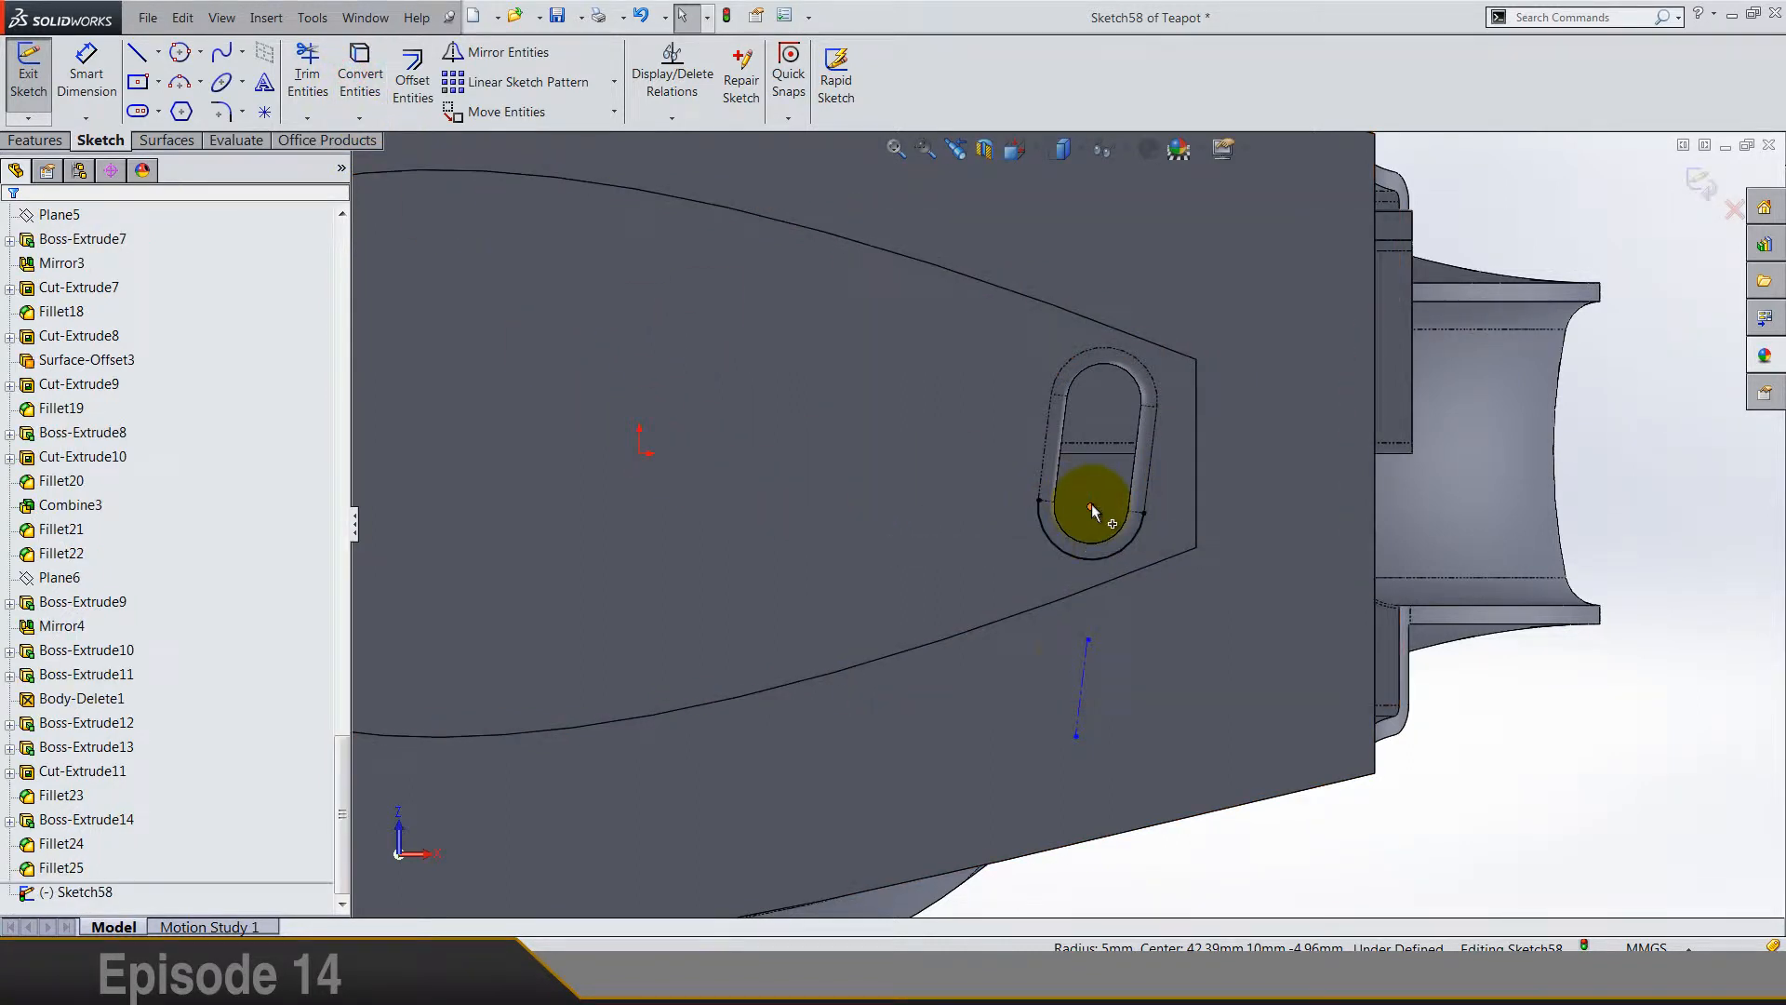
pyautogui.click(1090, 505)
pyautogui.keyDown('ctrl'); pyautogui.click(1086, 679); pyautogui.keyUp('ctrl')
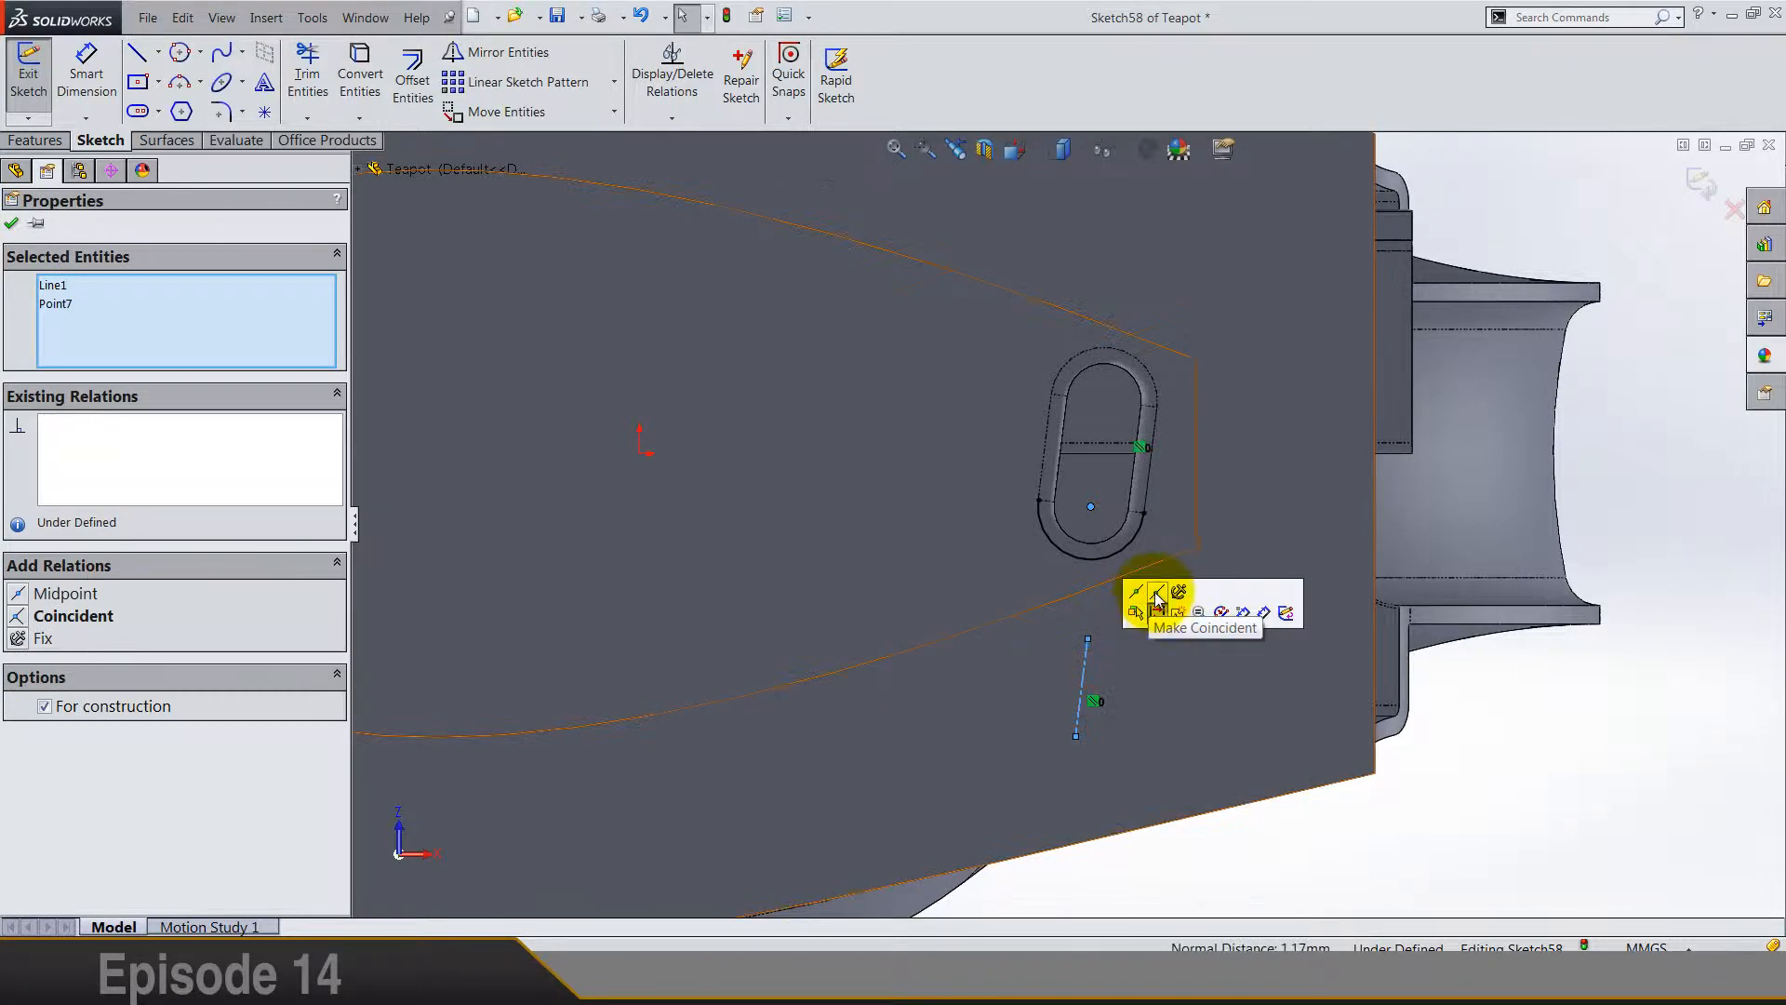
pyautogui.click(1160, 603)
pyautogui.click(1497, 807)
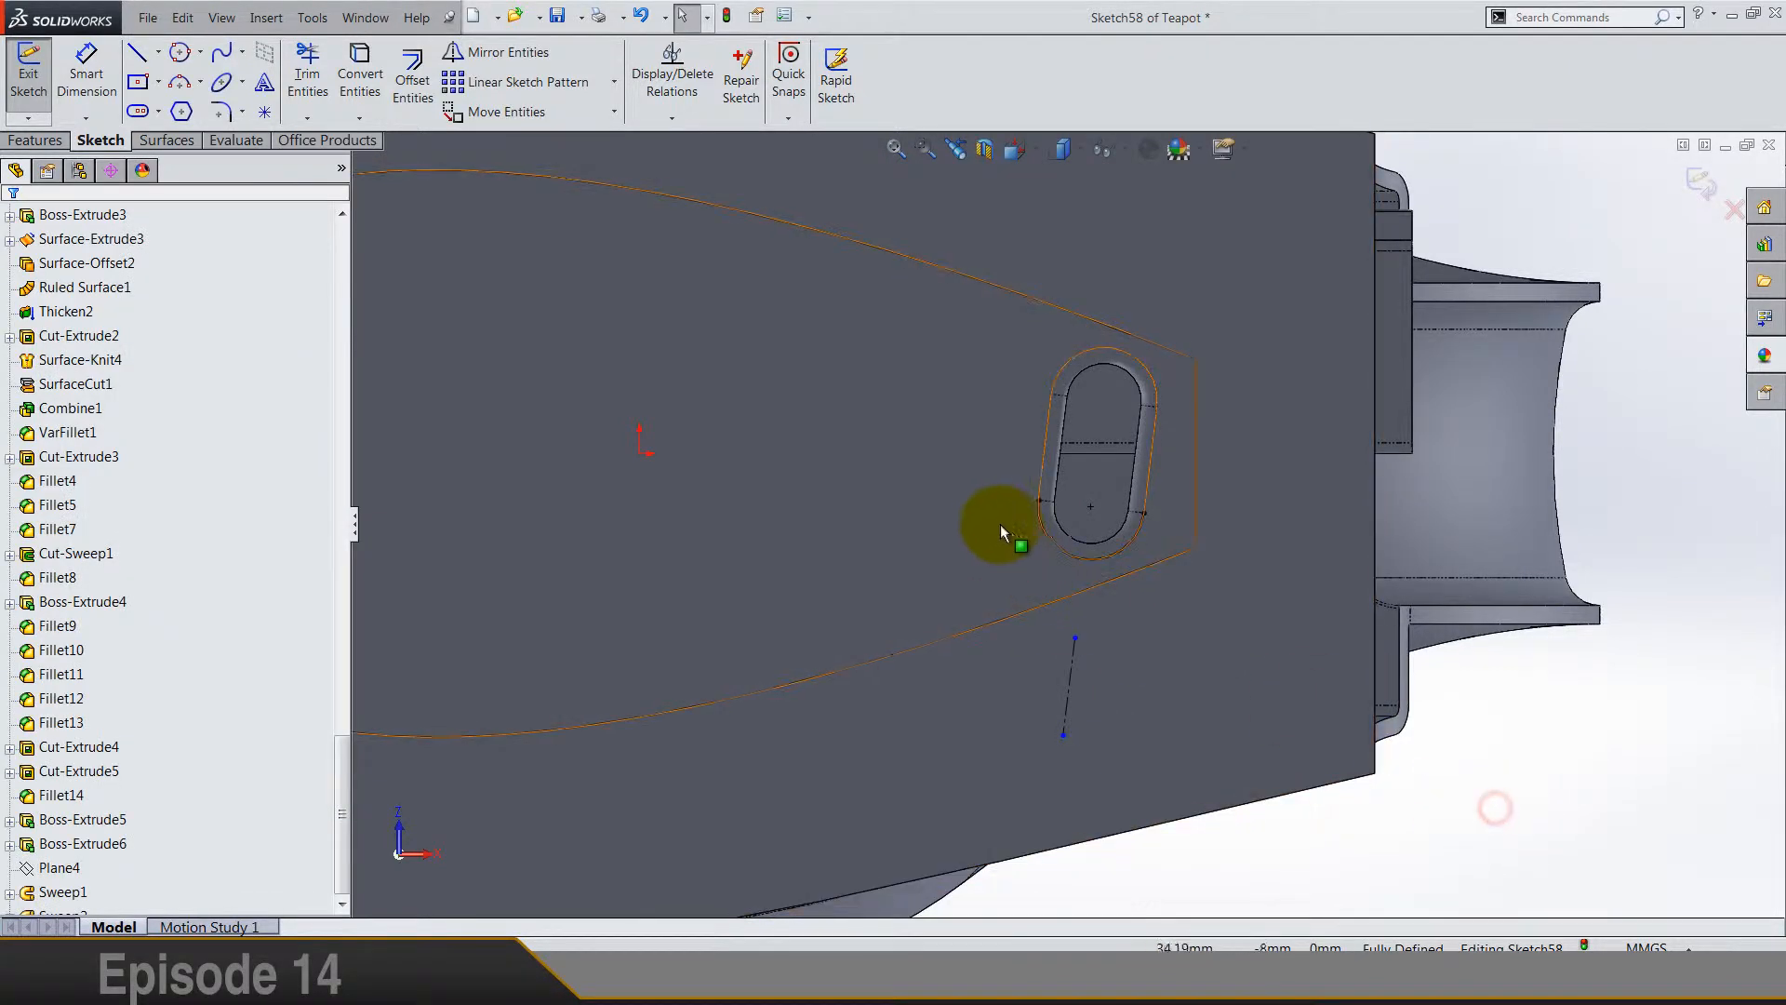
# Step: Change the converted slot arc to construction geometry
pyautogui.click(1047, 534)
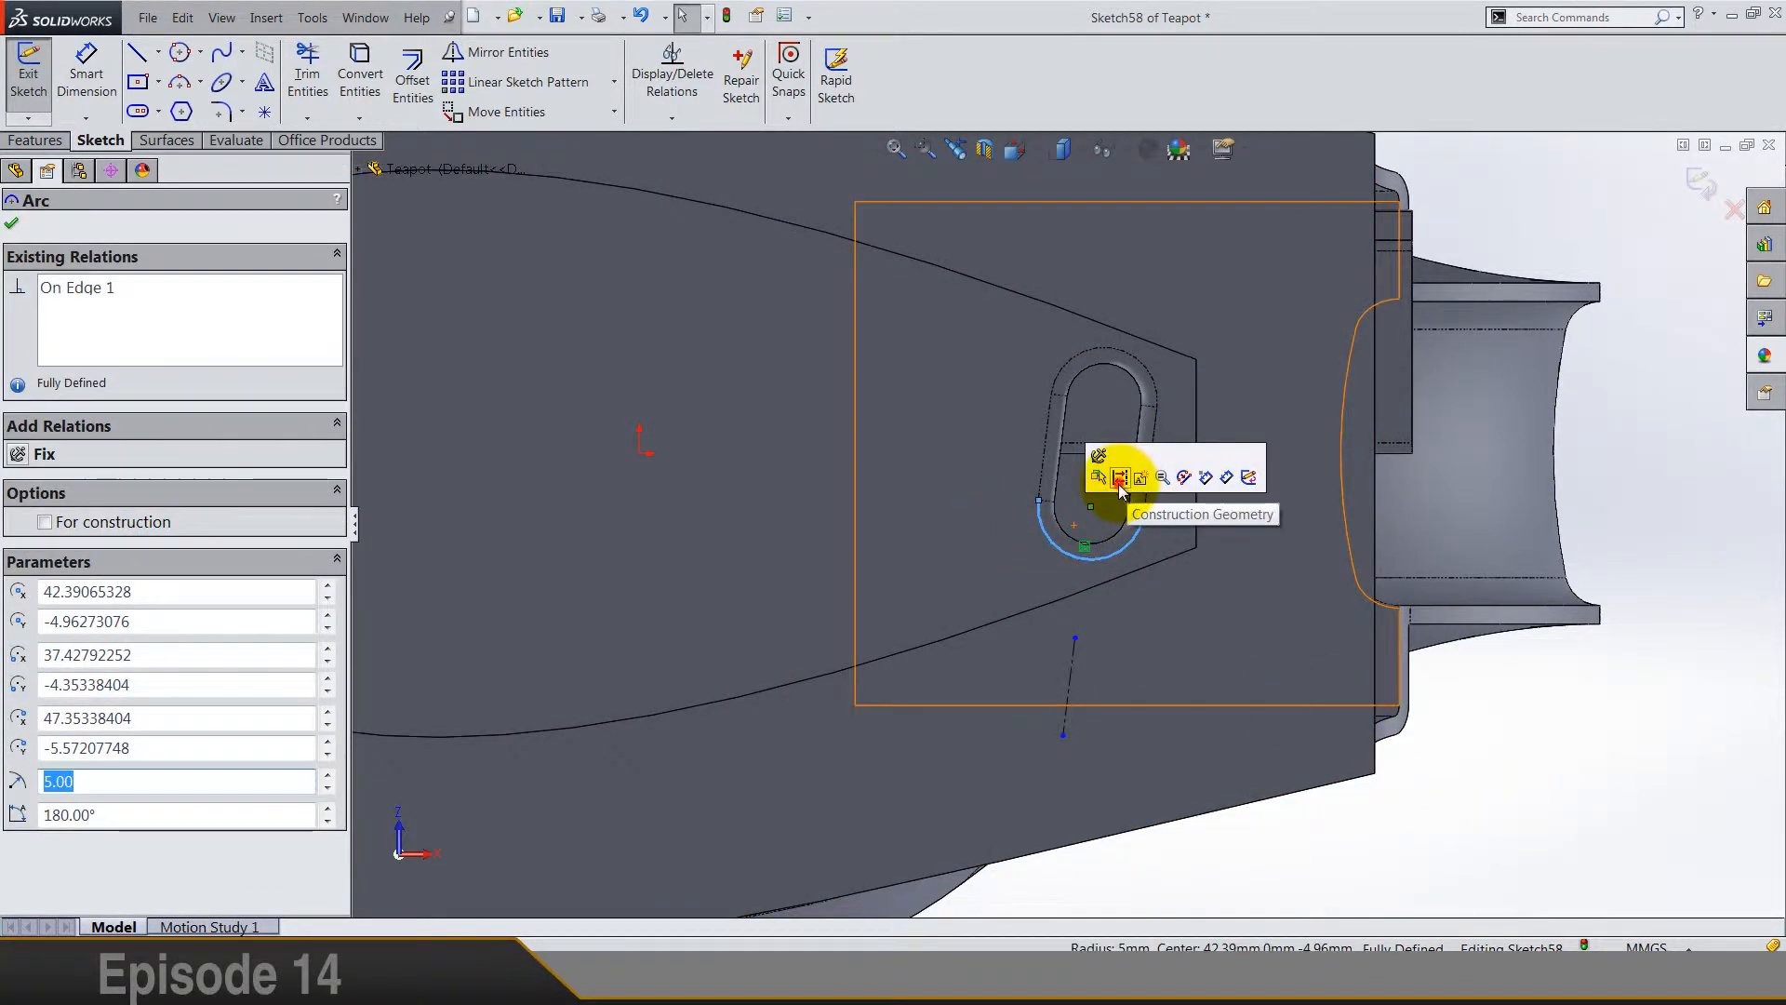
pyautogui.click(1494, 846)
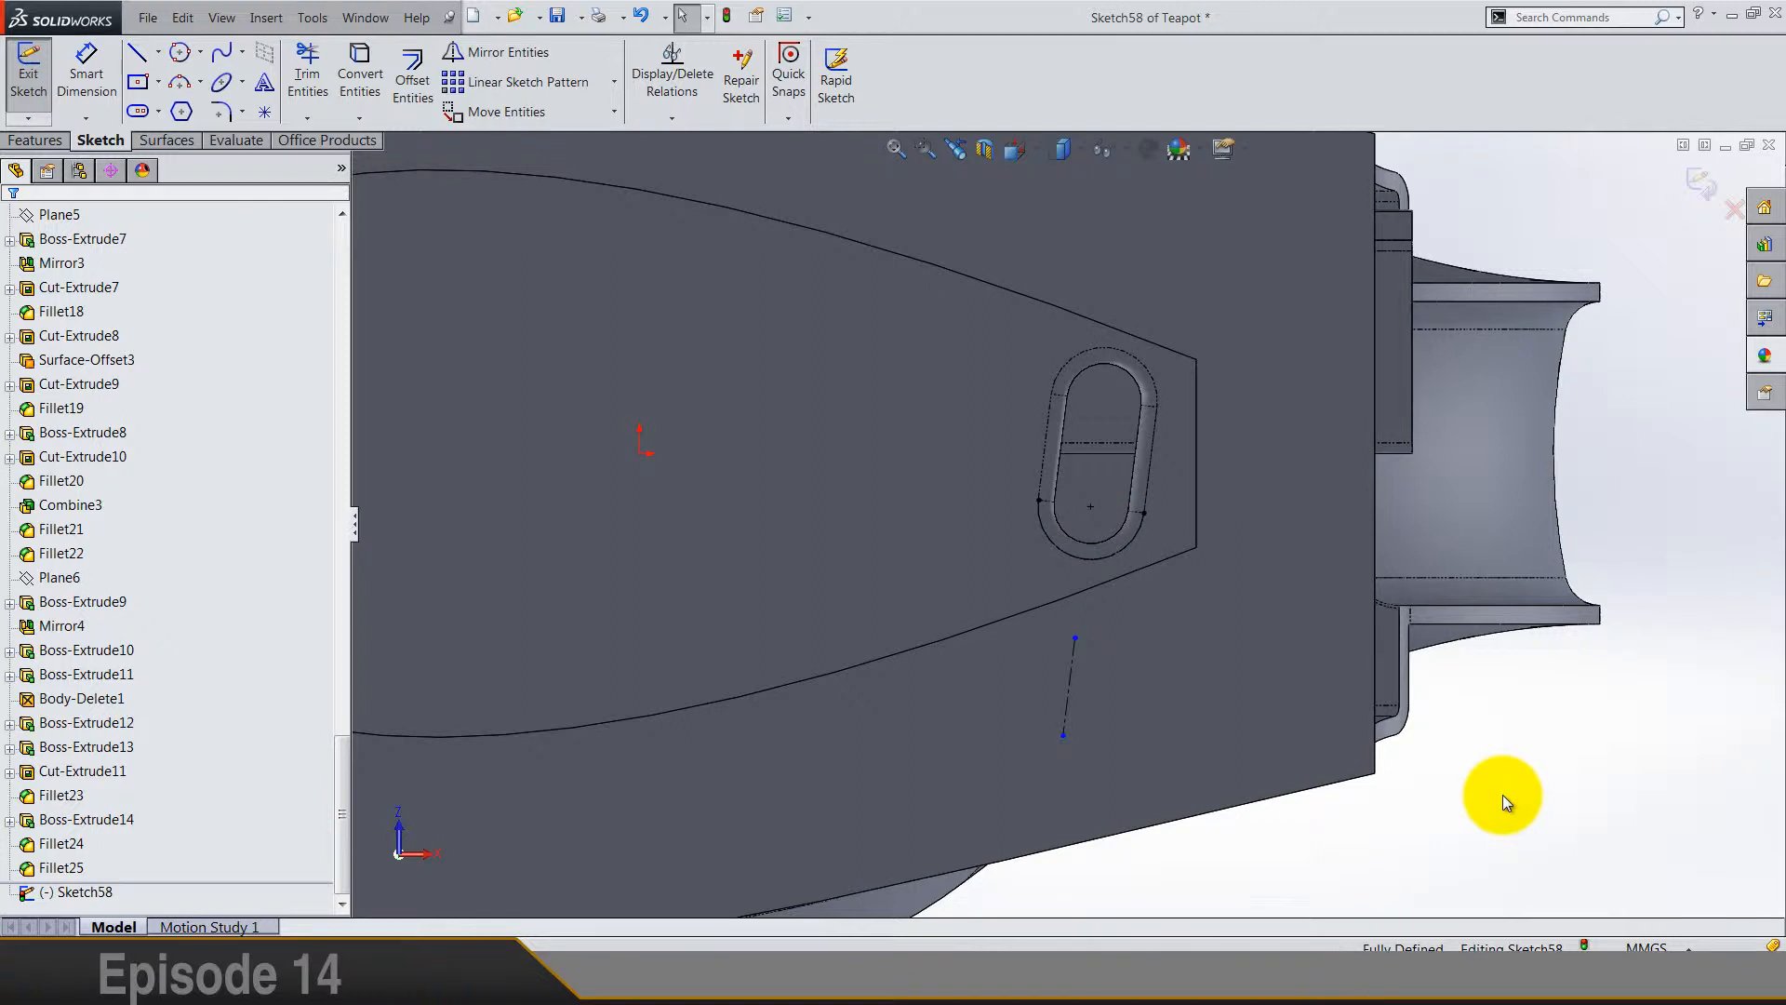
# Step: Sketch a circle of about 4.9 mm radius centered on the lower endpoint of the construction line
pyautogui.scroll(1, 1062, 527)
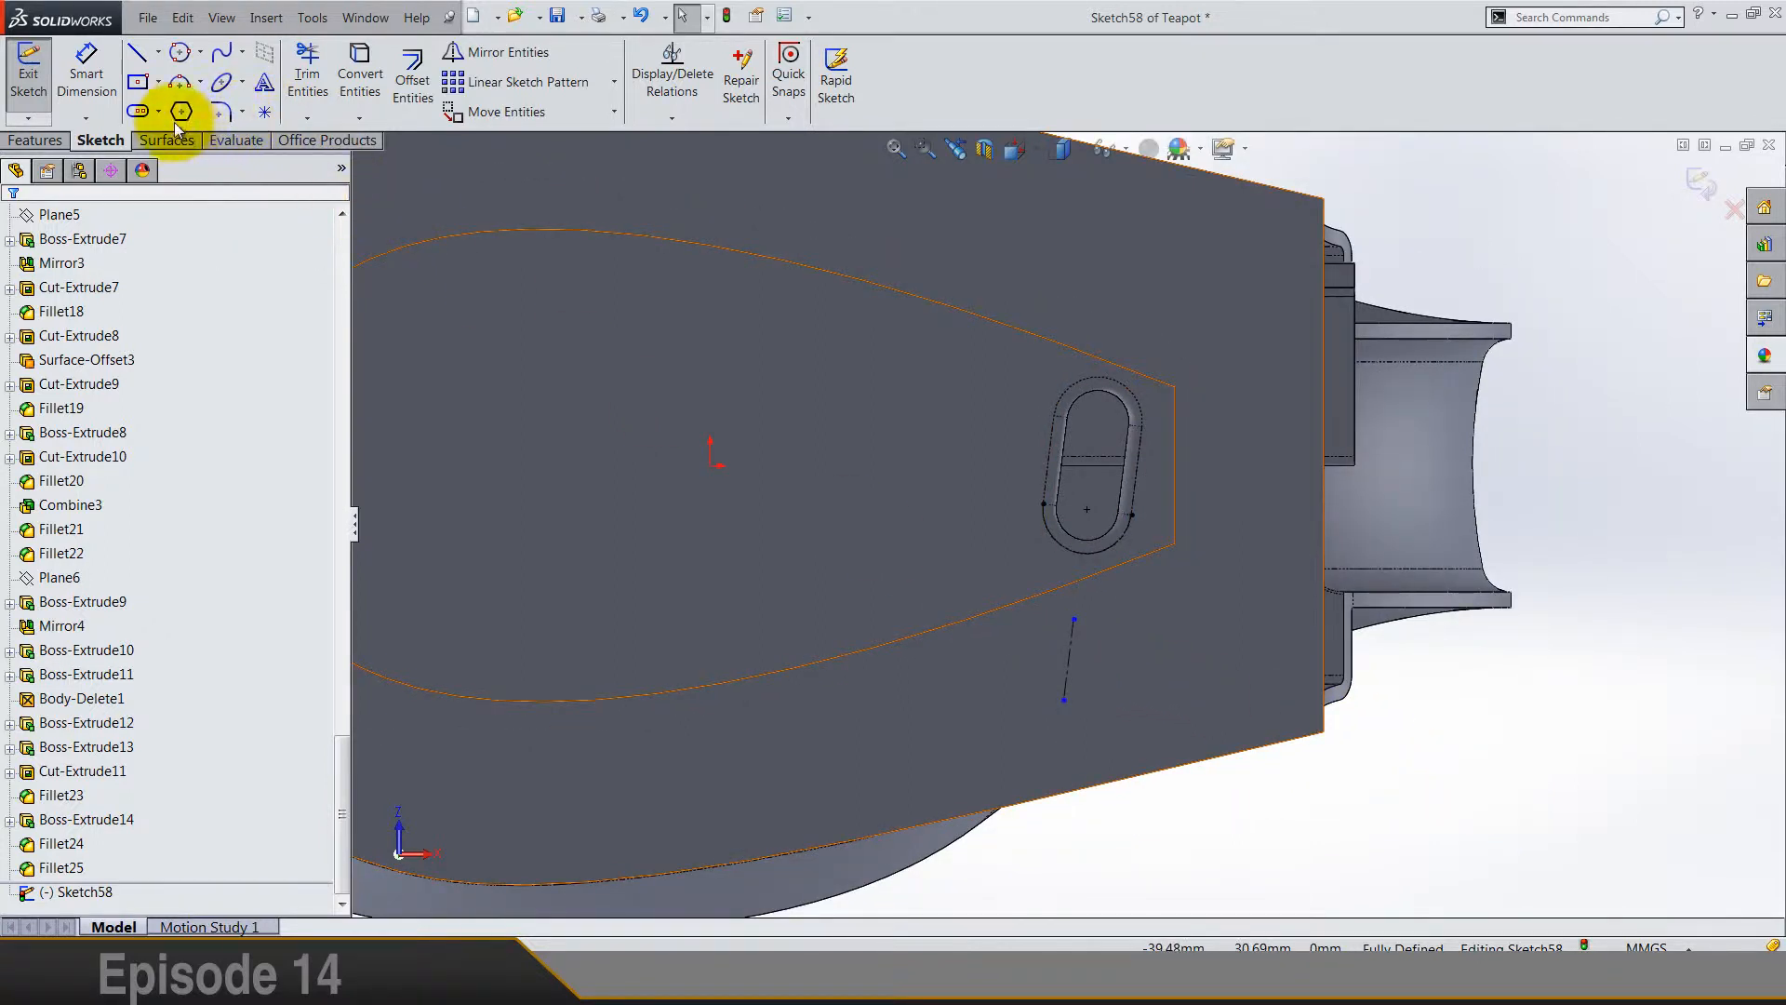
pyautogui.click(137, 112)
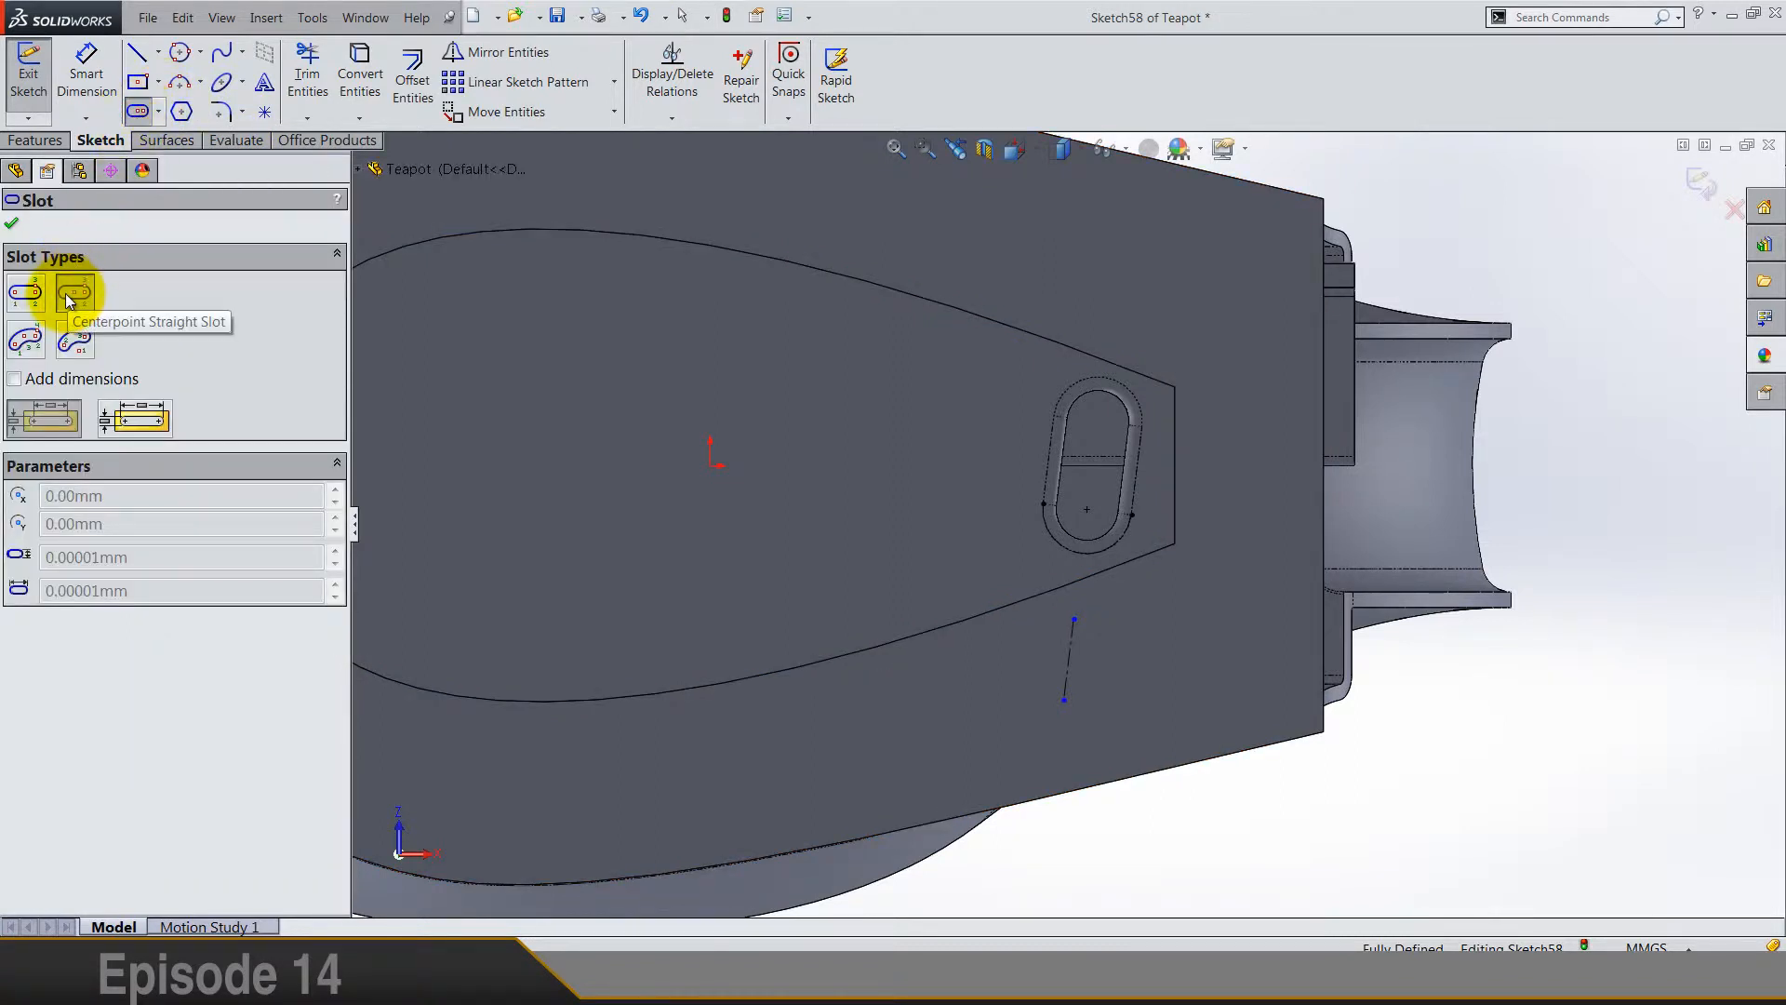
pyautogui.click(28, 296)
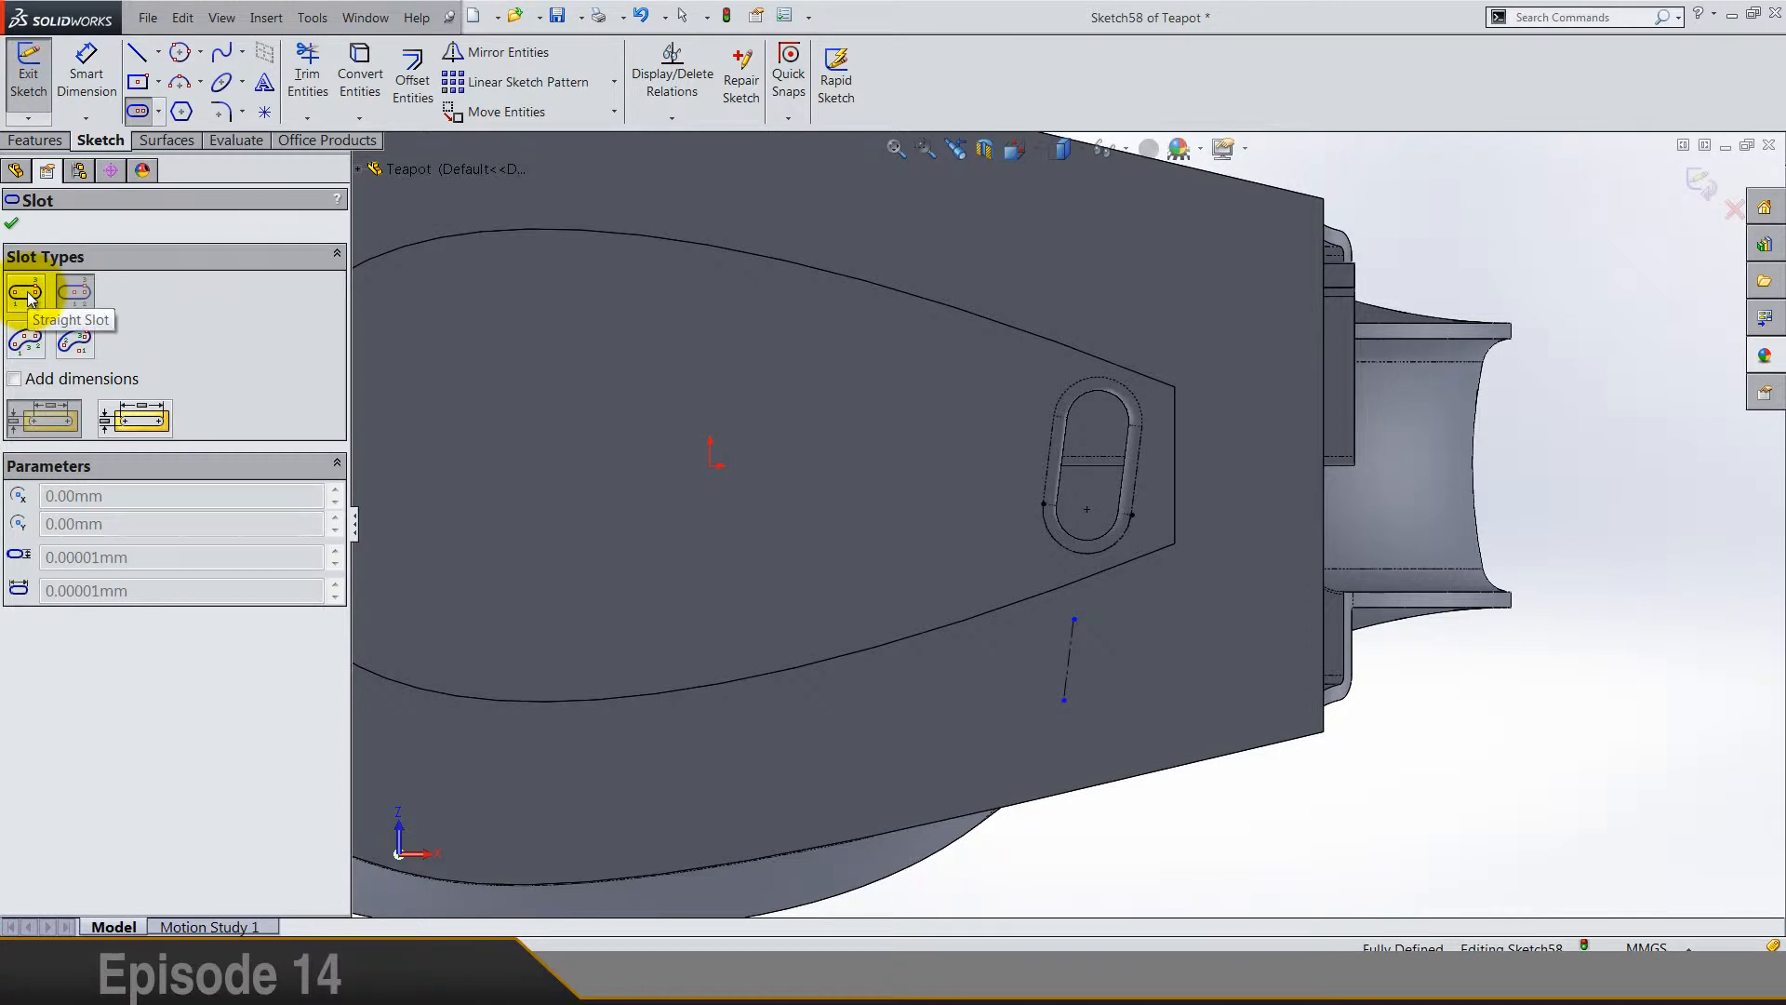
pyautogui.click(180, 52)
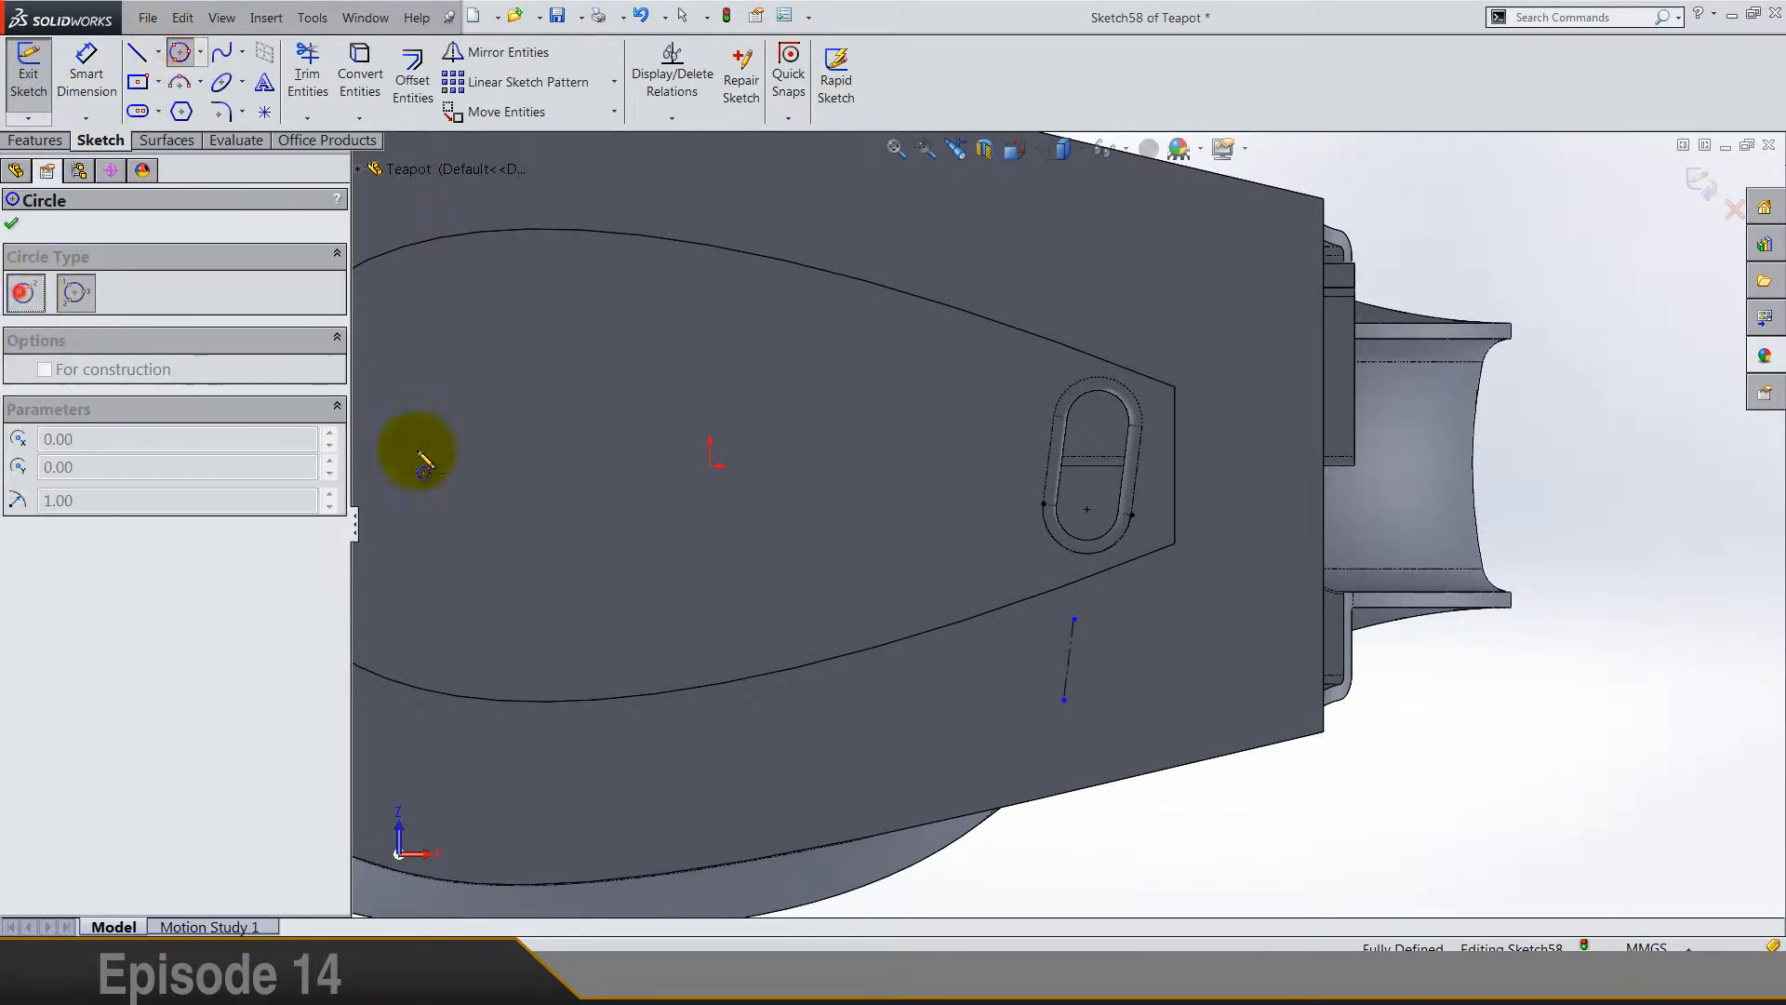
pyautogui.click(1064, 700)
pyautogui.click(1029, 726)
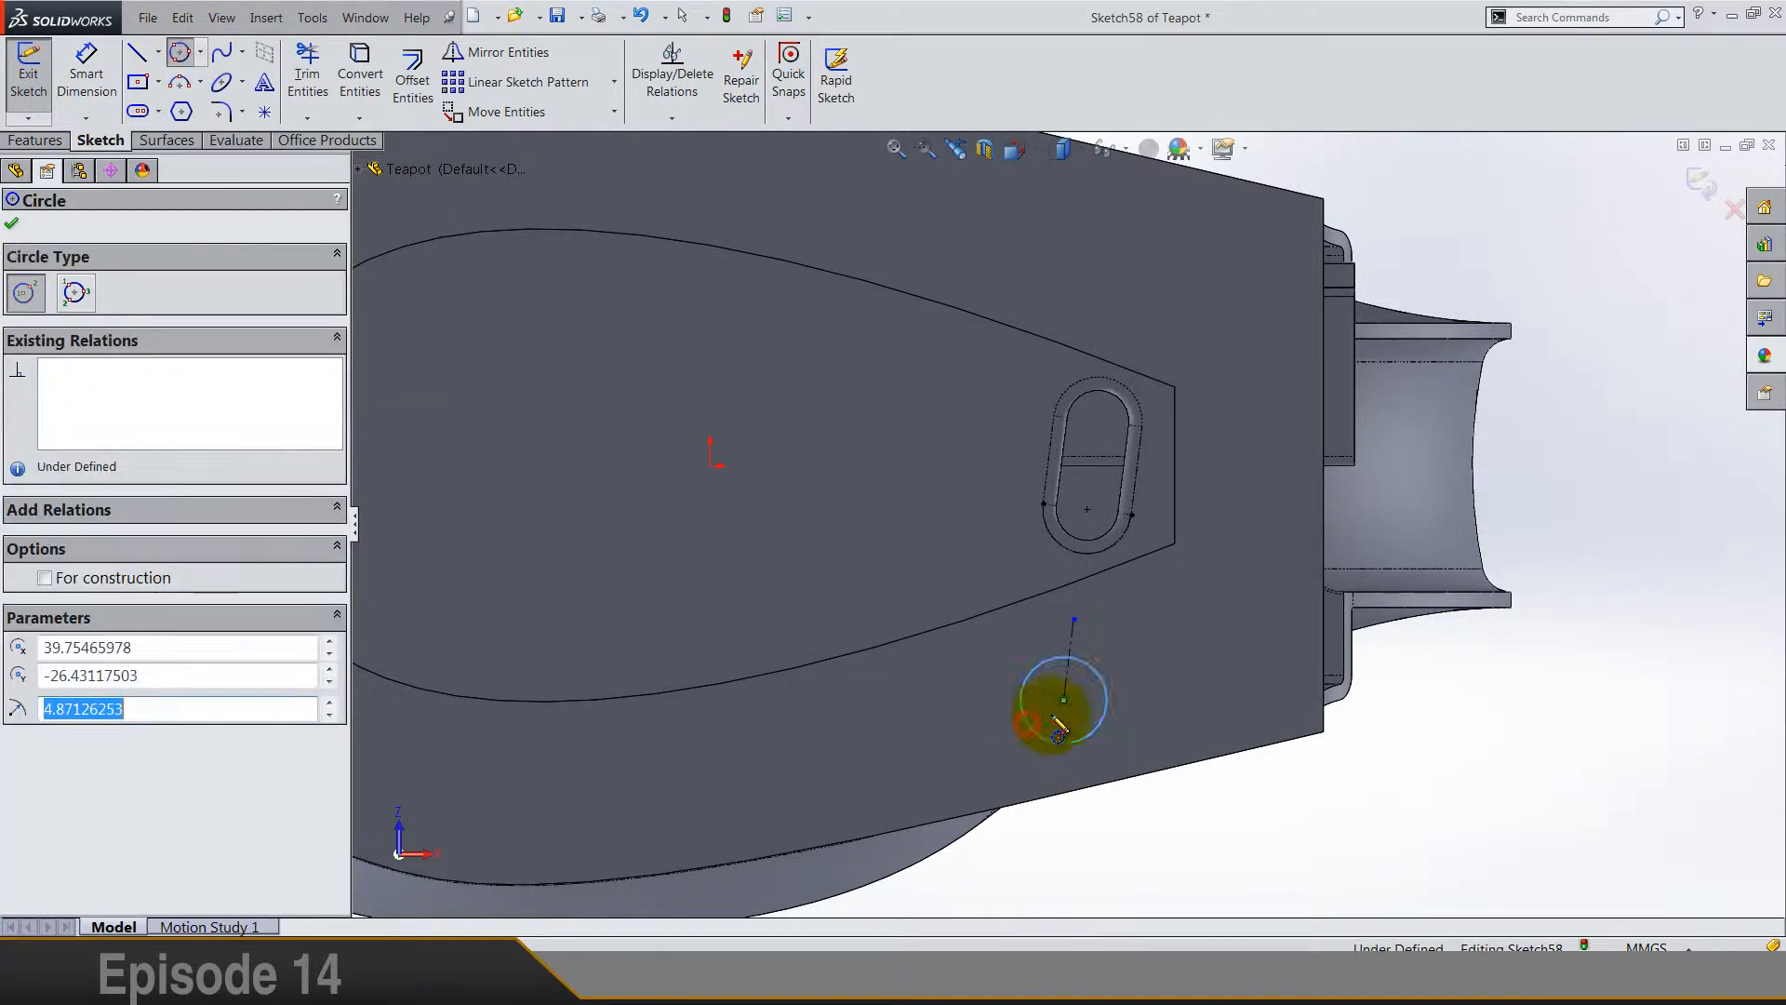
pyautogui.press('Escape')
# Step: Dimension the circle at the construction line's lower end with a diameter of 10 mm
pyautogui.click(104, 81)
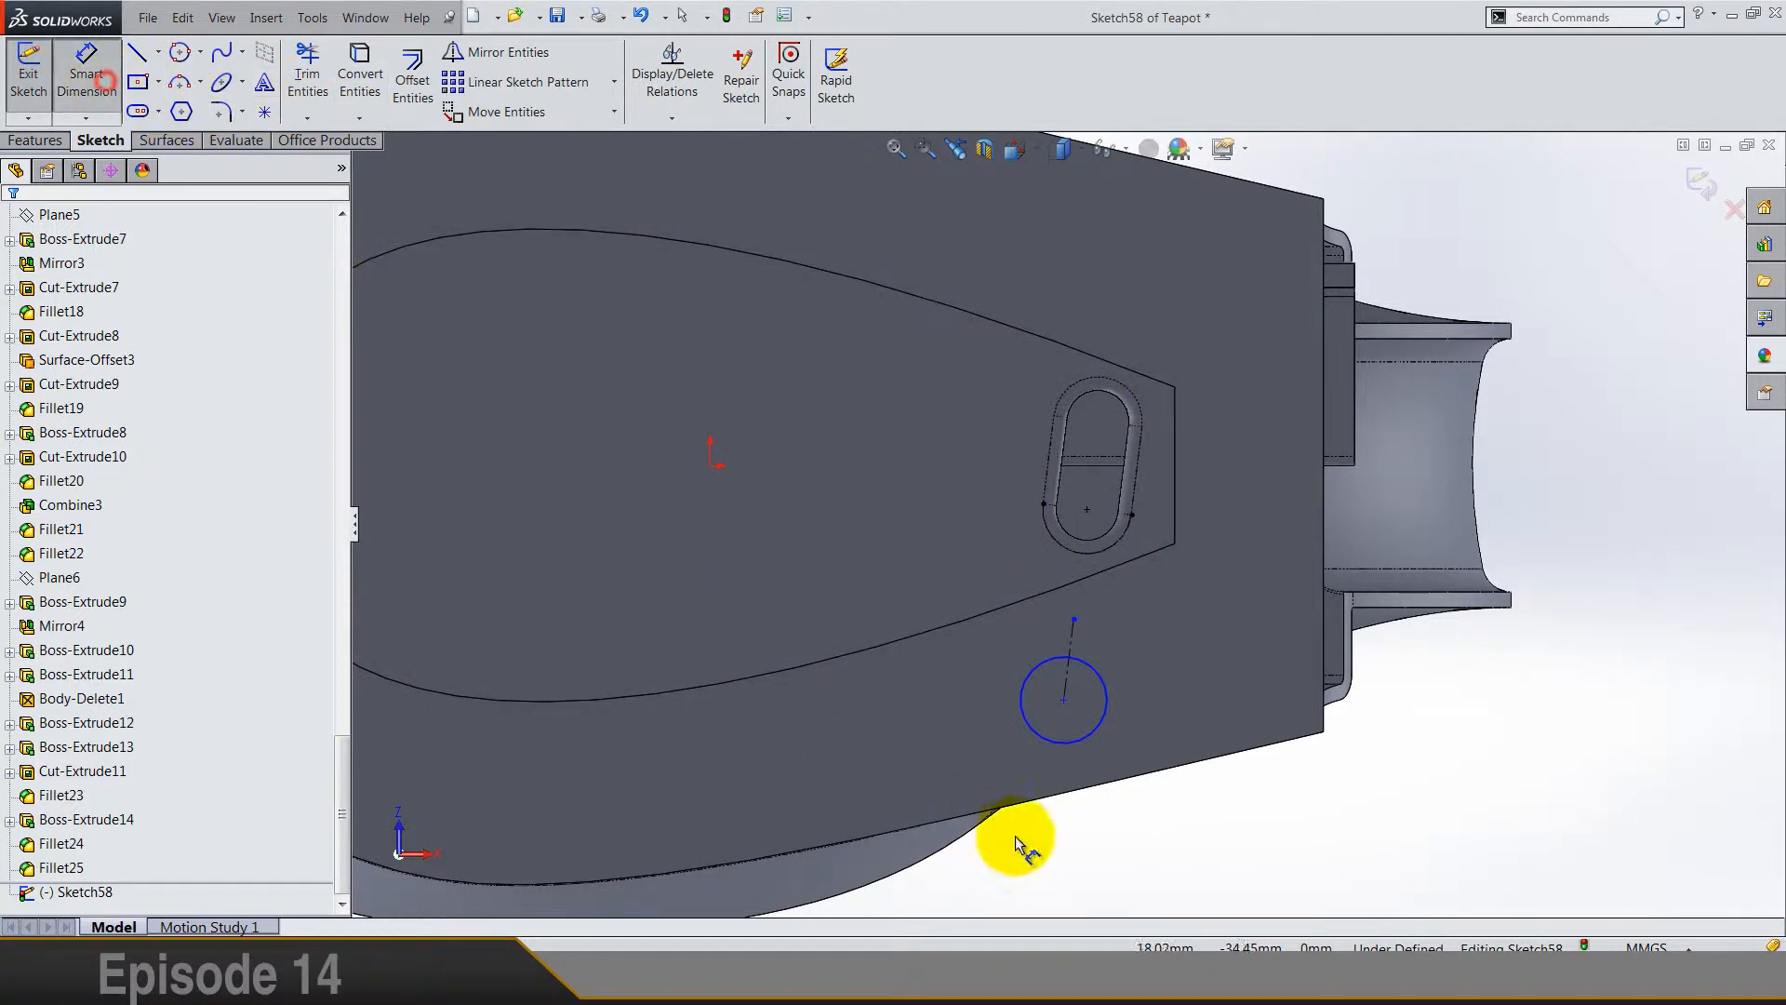
pyautogui.click(1516, 791)
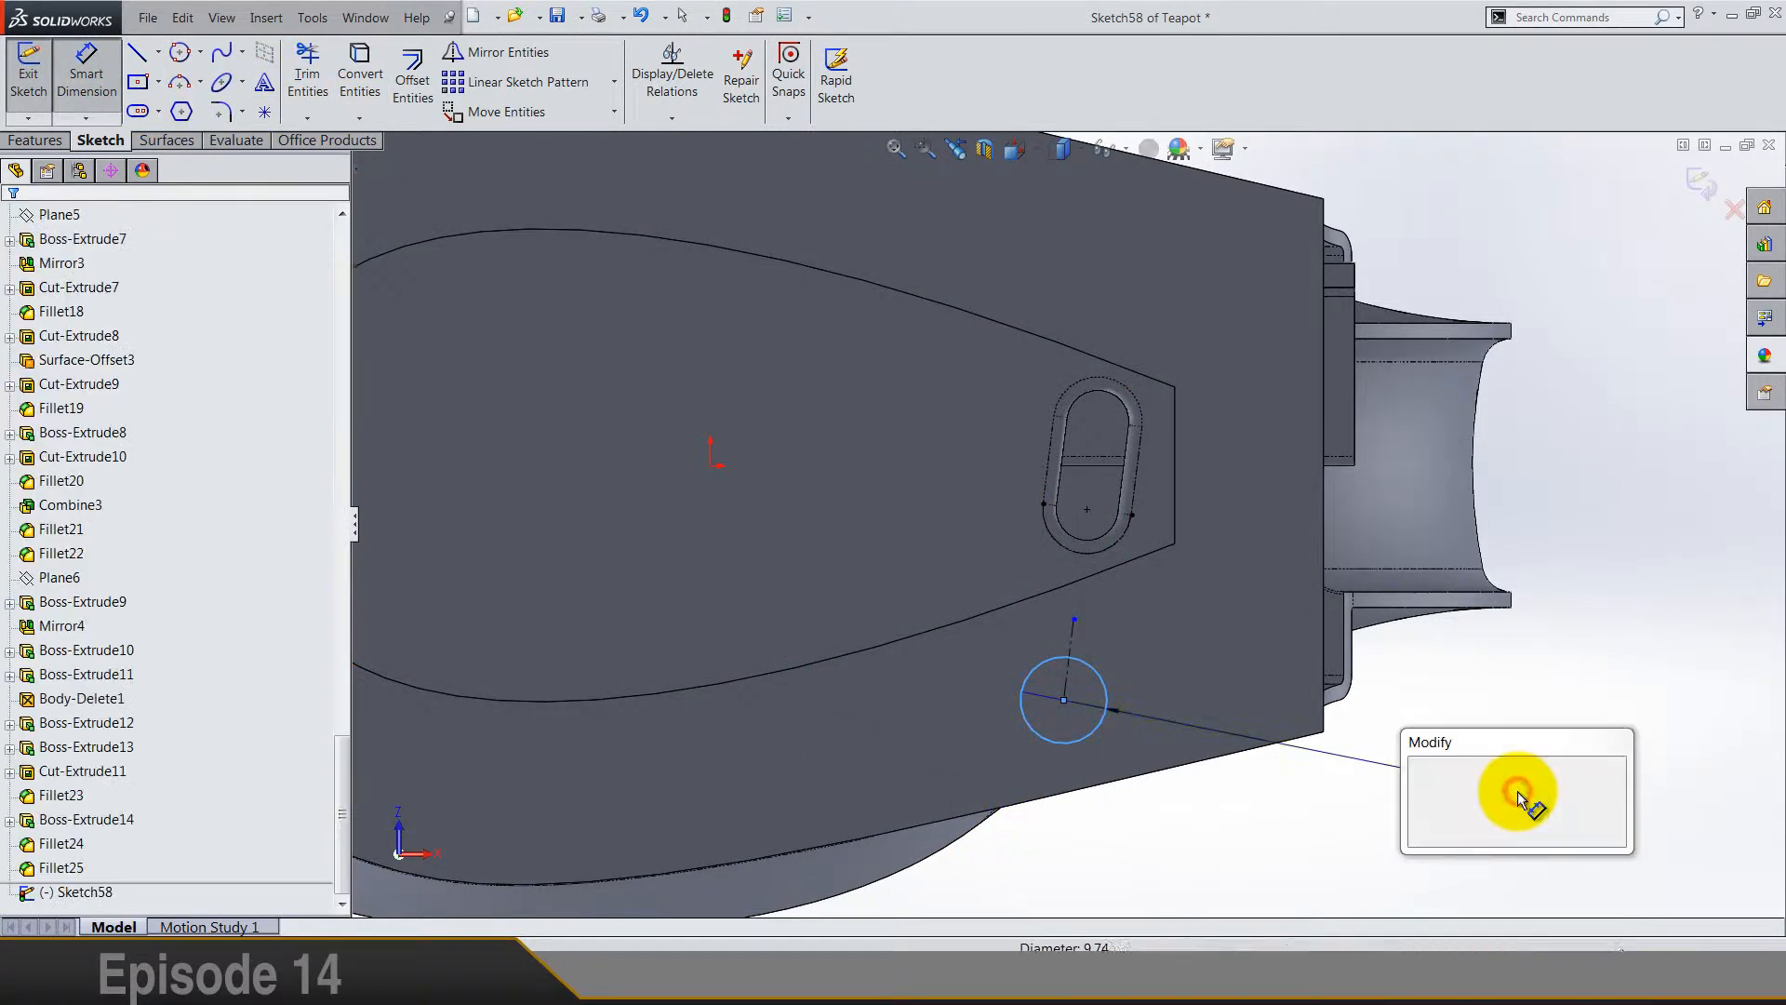
pyautogui.press('Return')
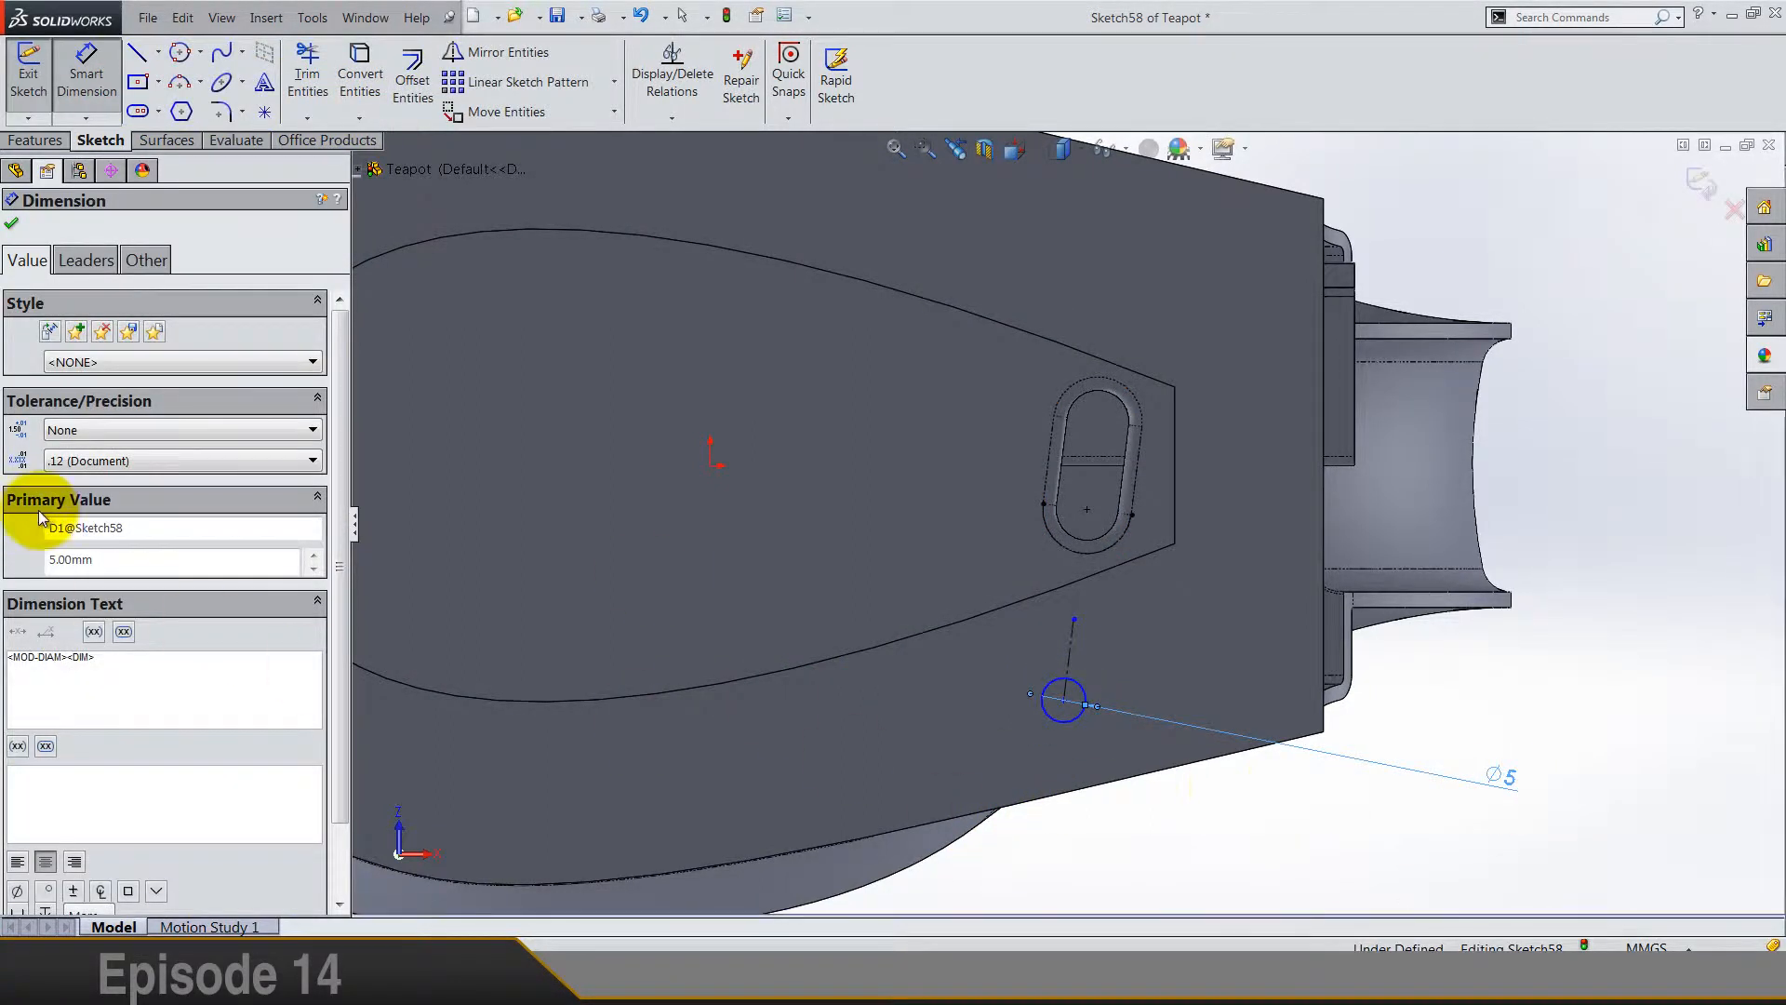
pyautogui.click(123, 562)
pyautogui.write('5')
pyautogui.press('Return')
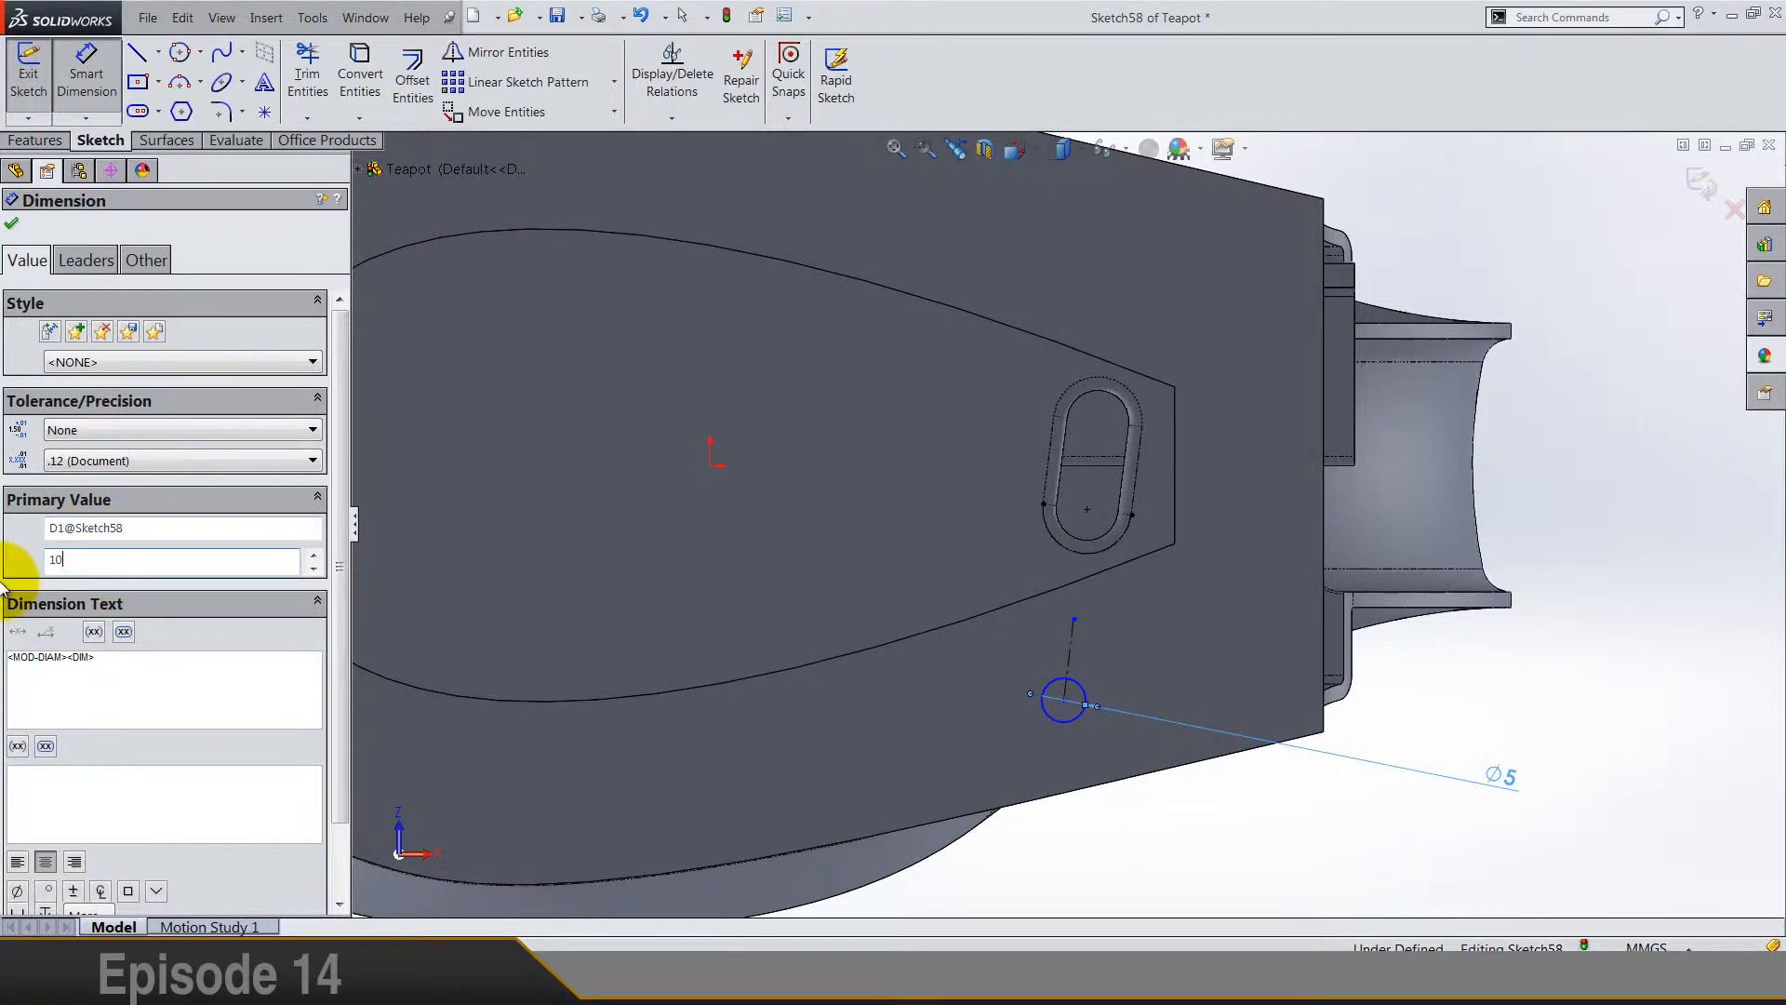
pyautogui.press('Return')
pyautogui.click(1199, 693)
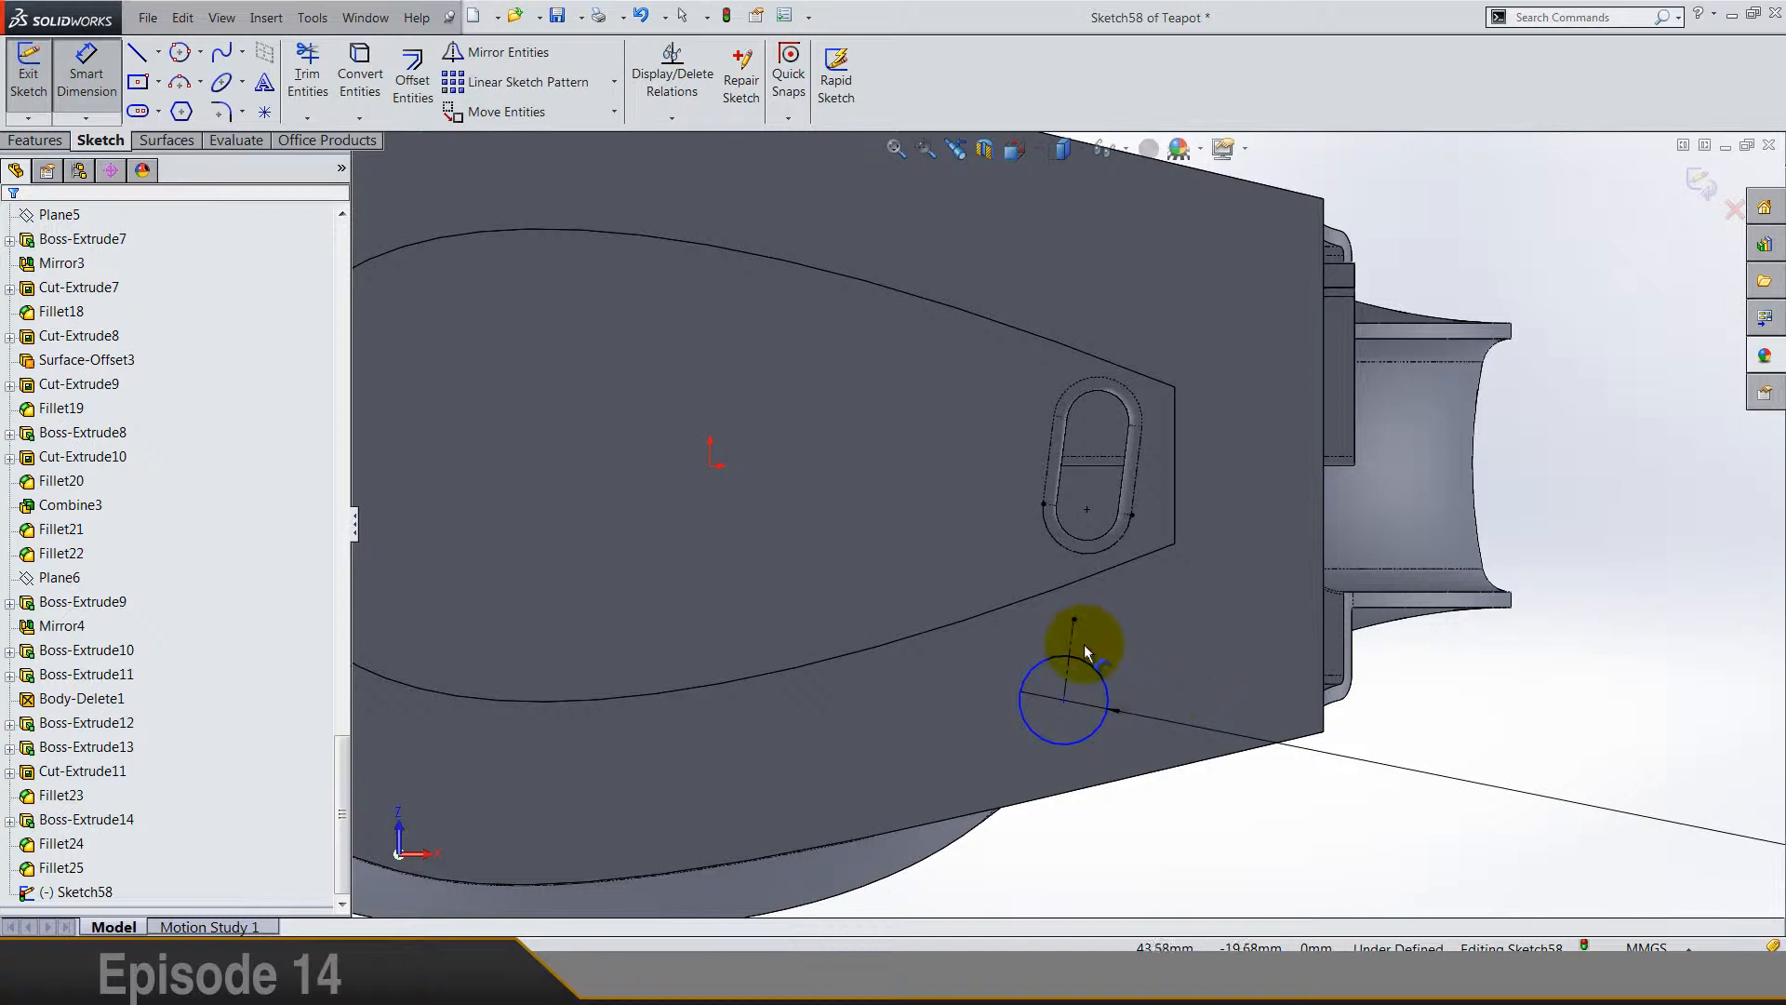
# Step: Extend the construction line's upper endpoint toward the rounded slot until the line is about 15.7 mm long
pyautogui.moveTo(1070, 620); pyautogui.dragTo(1082, 563)
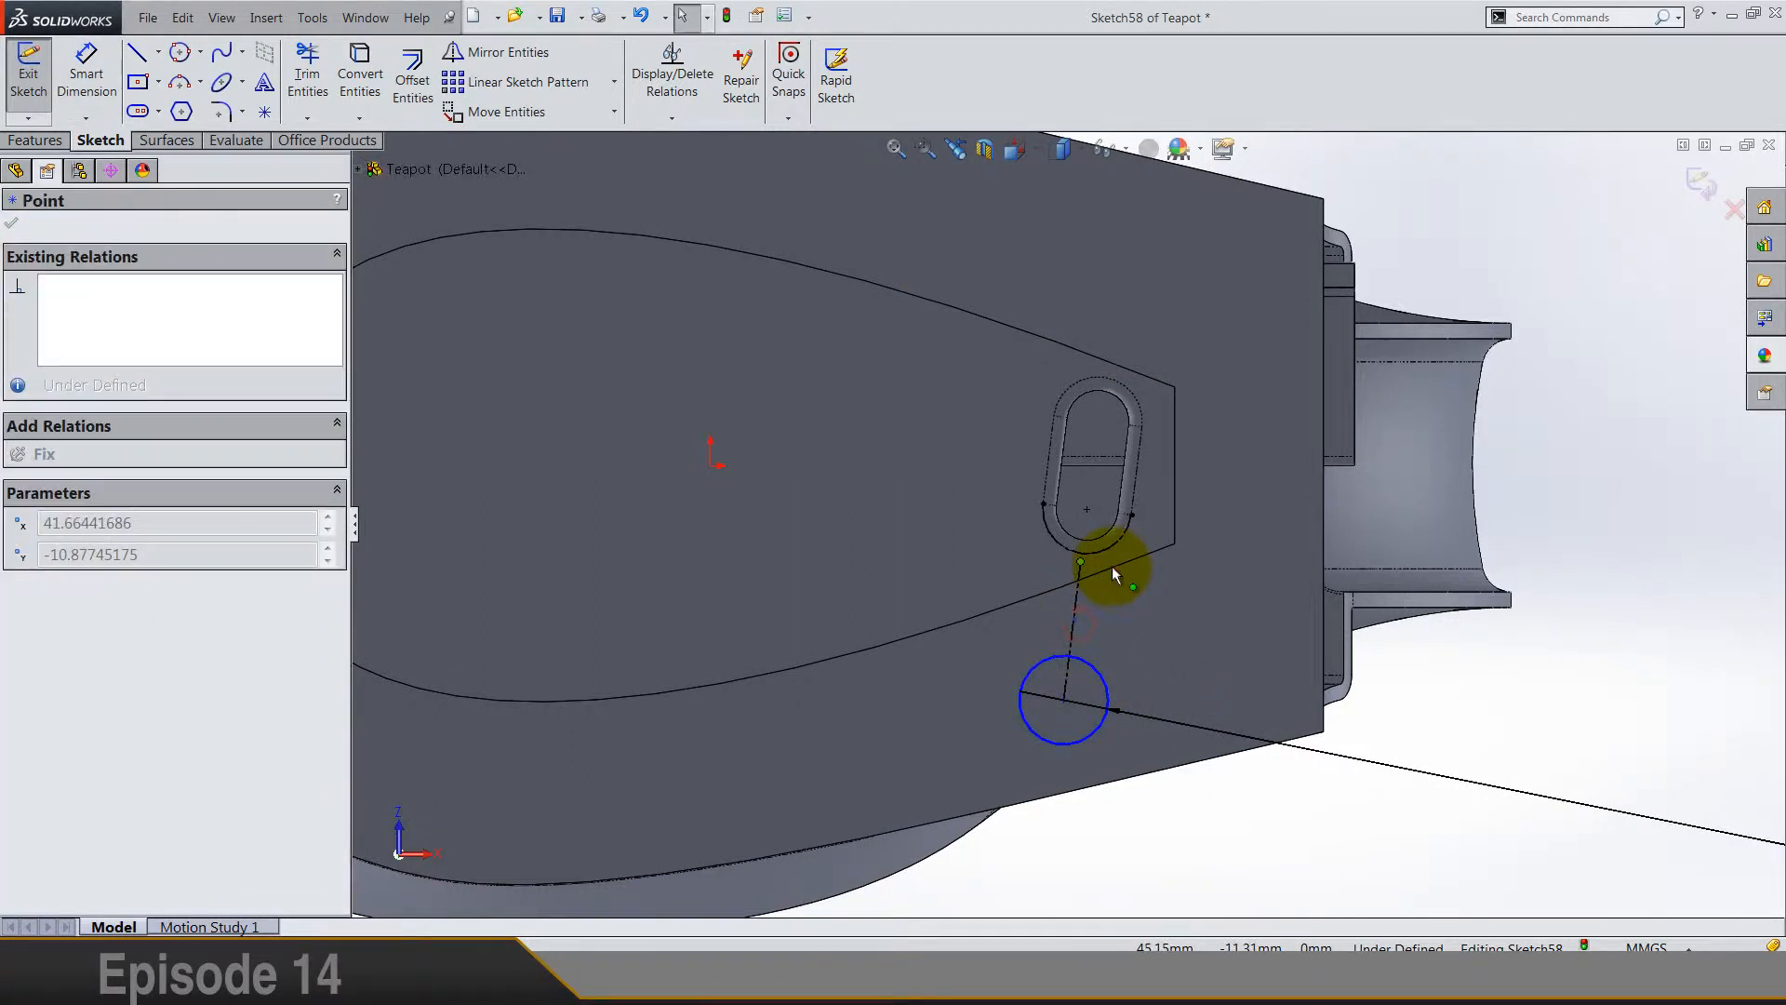
pyautogui.click(1468, 707)
pyautogui.scroll(-5, 1154, 544)
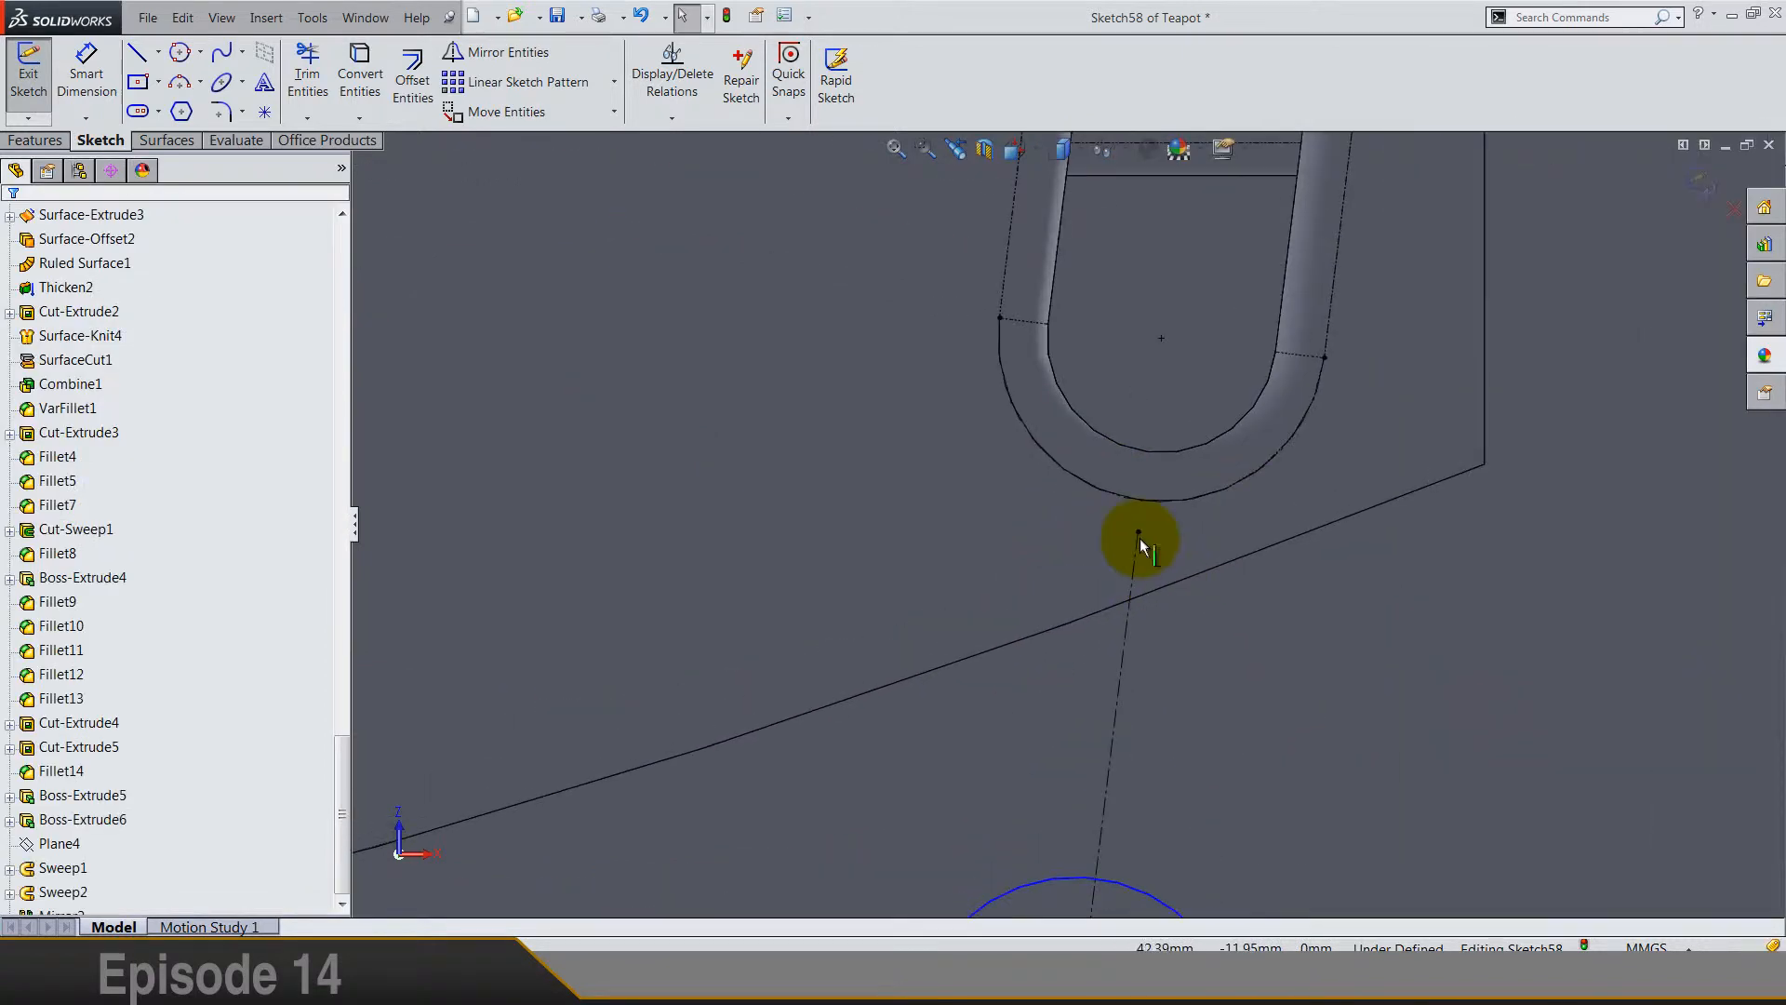
pyautogui.click(1140, 534)
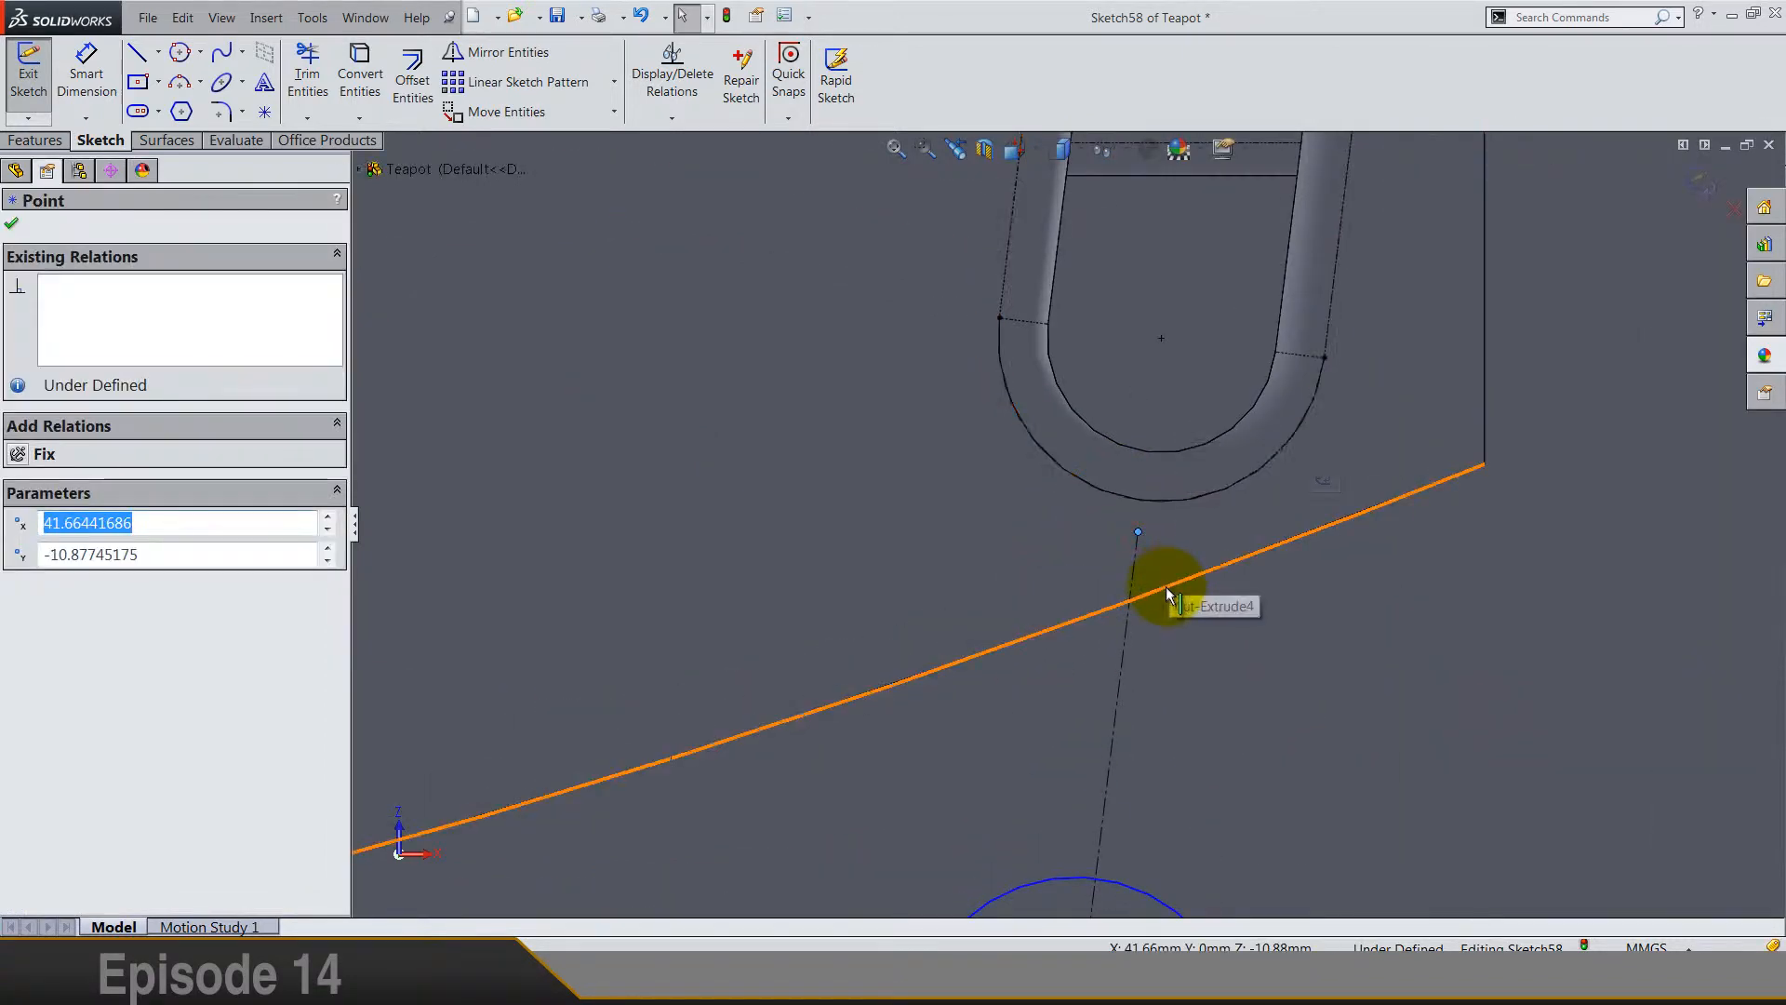
pyautogui.keyDown('ctrl'); pyautogui.click(1166, 588); pyautogui.keyUp('ctrl')
pyautogui.hotkey('ctrl', '8')
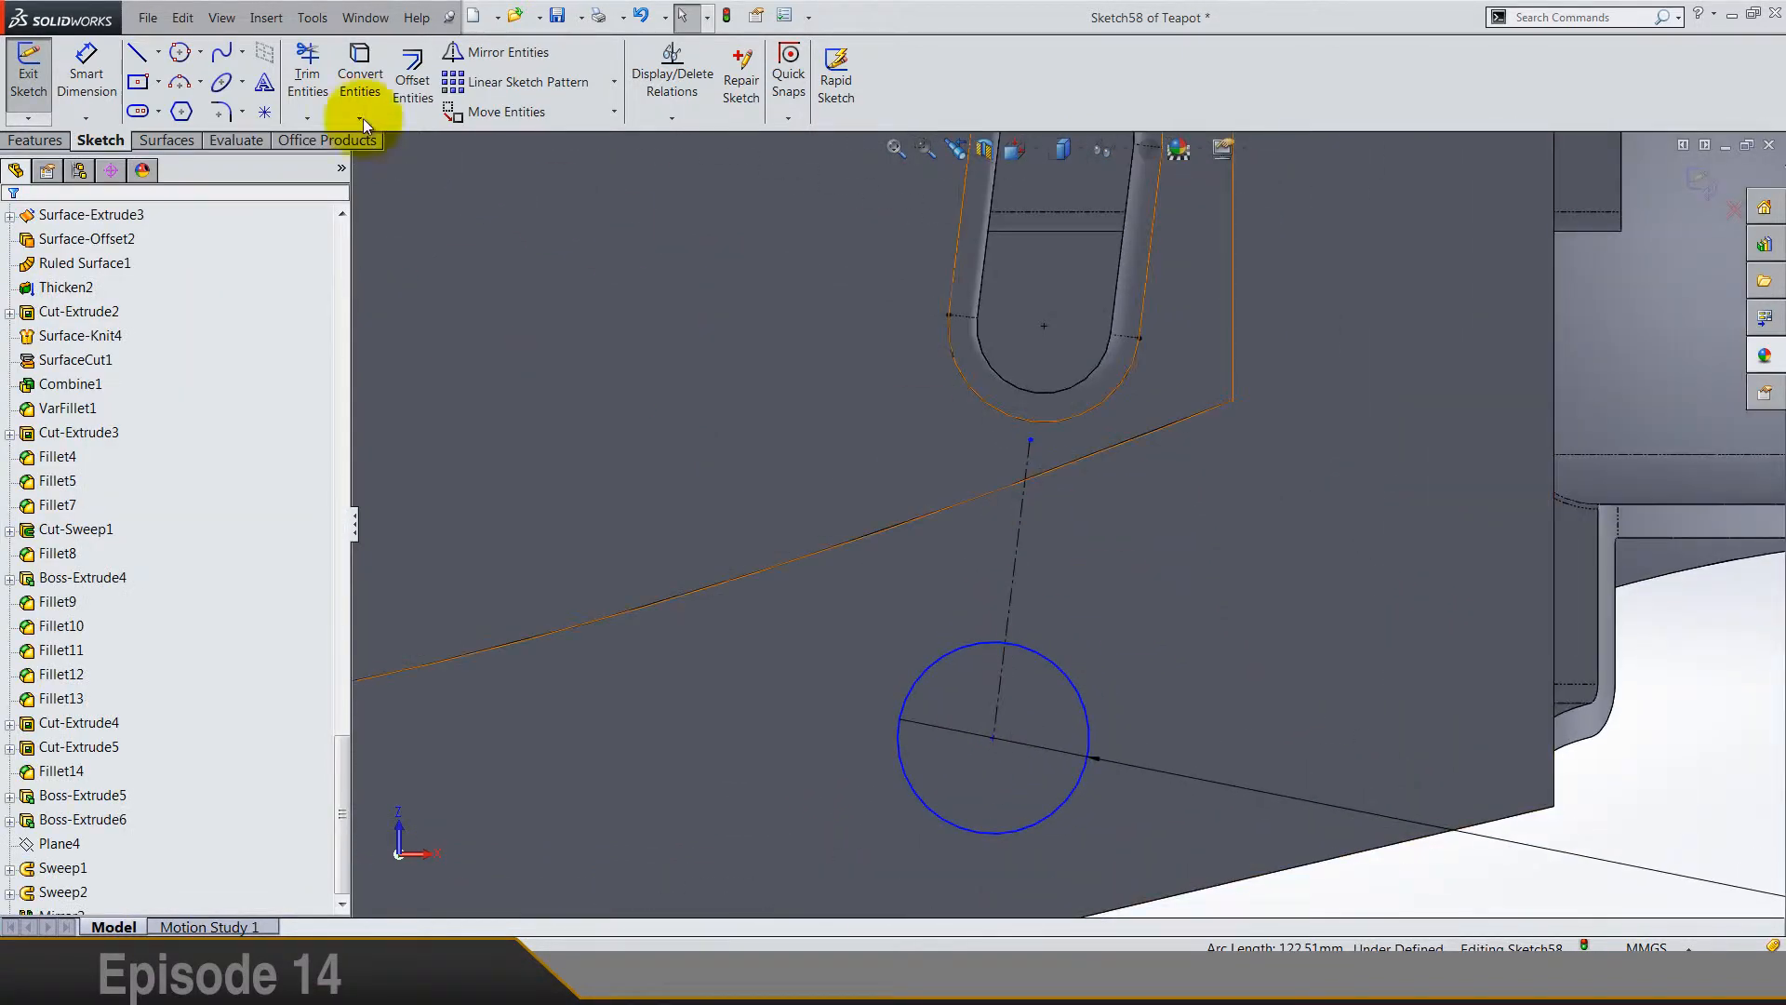
pyautogui.click(135, 58)
pyautogui.press('Escape')
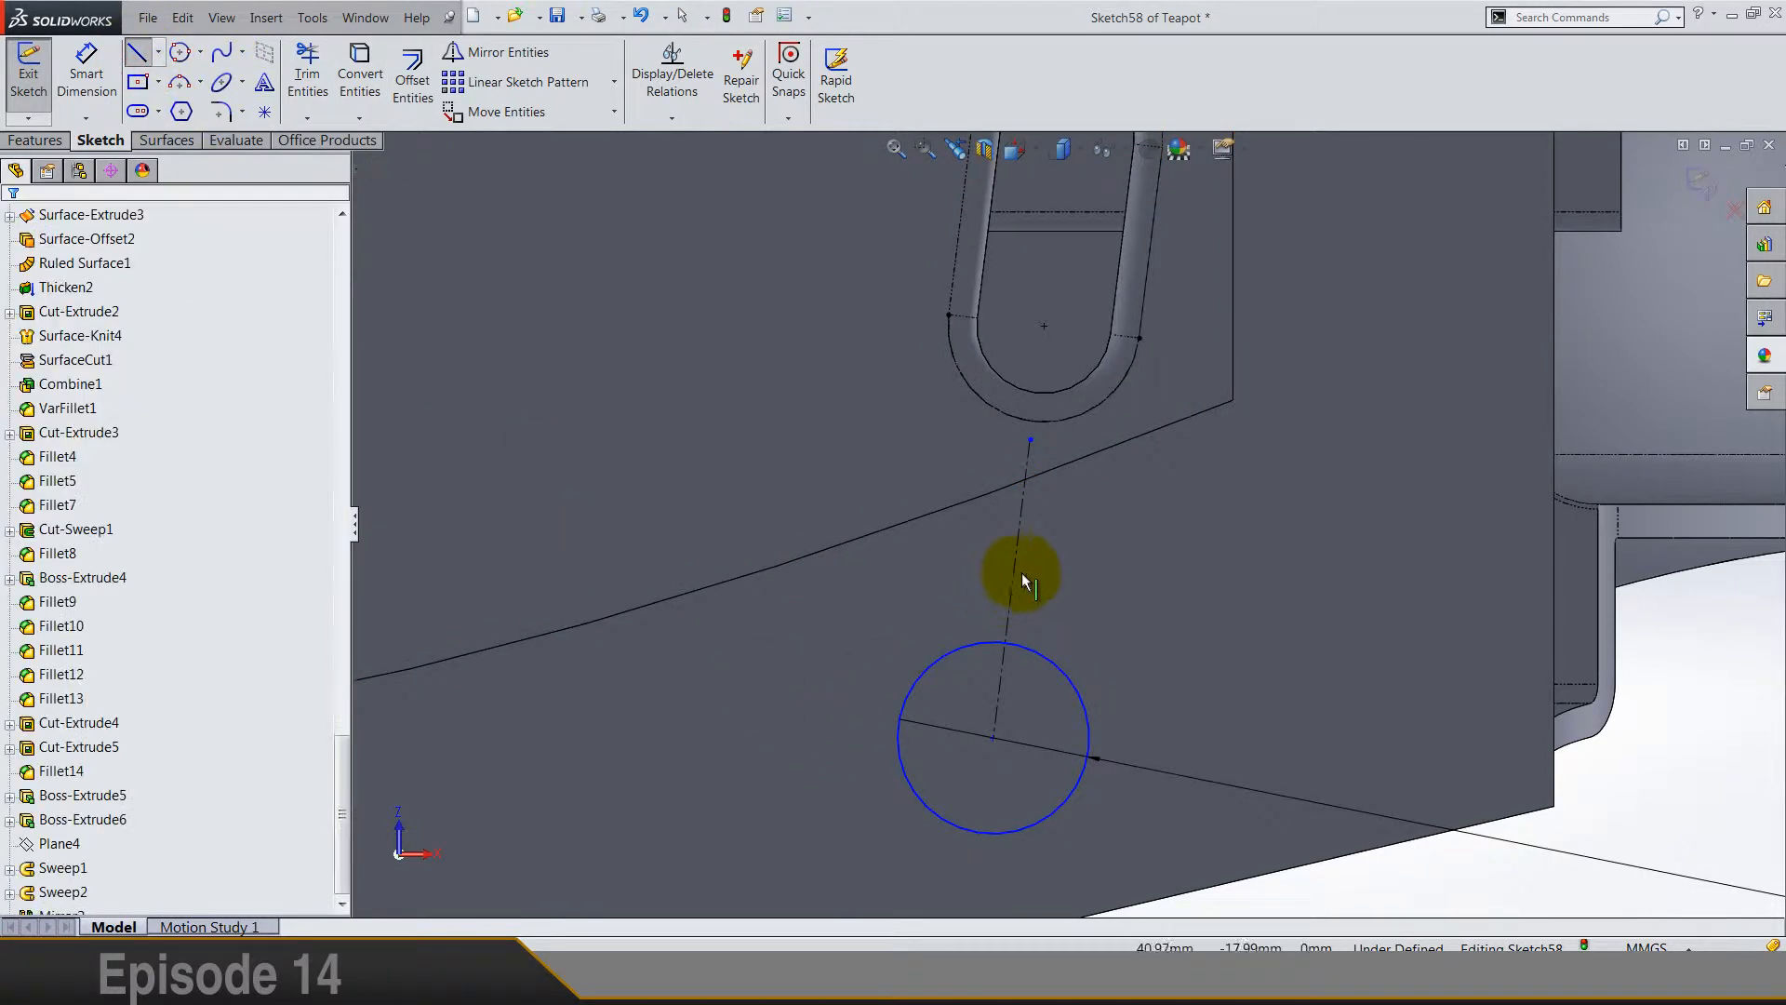
# Step: Offset the construction line 5 mm in both directions with Offset Entities to form two straight sides beside the circle
pyautogui.click(1016, 575)
pyautogui.click(409, 65)
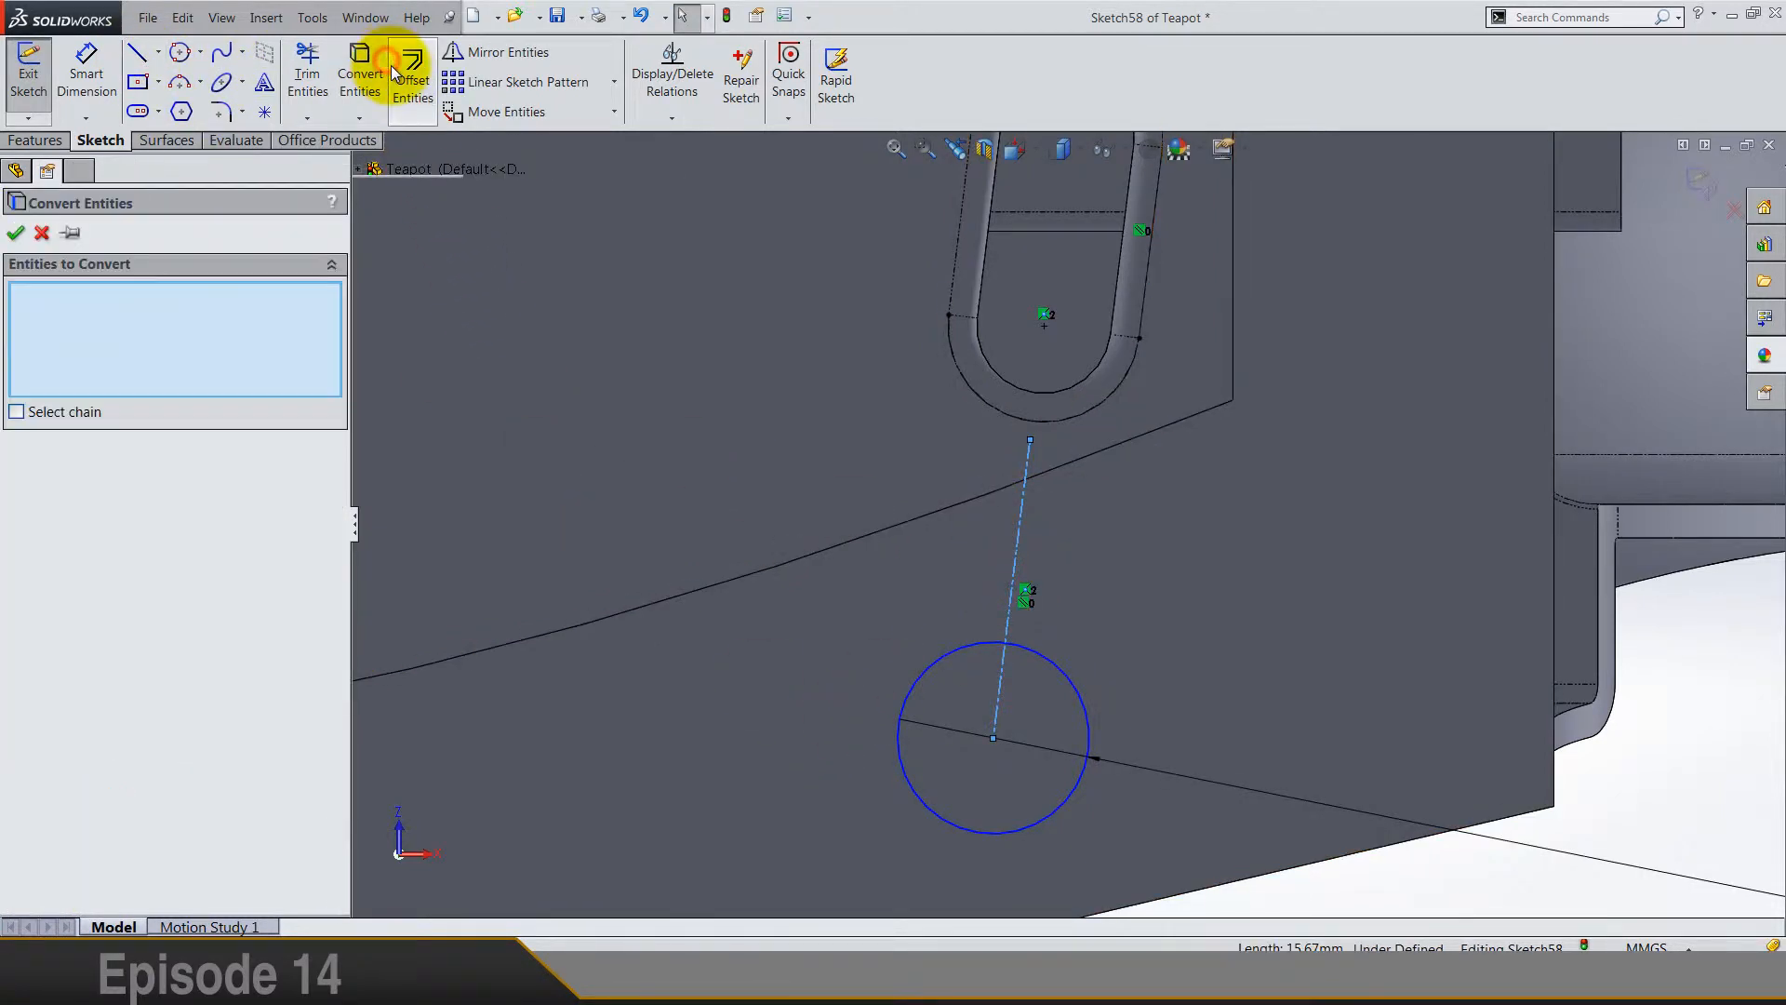
pyautogui.click(409, 82)
pyautogui.click(410, 82)
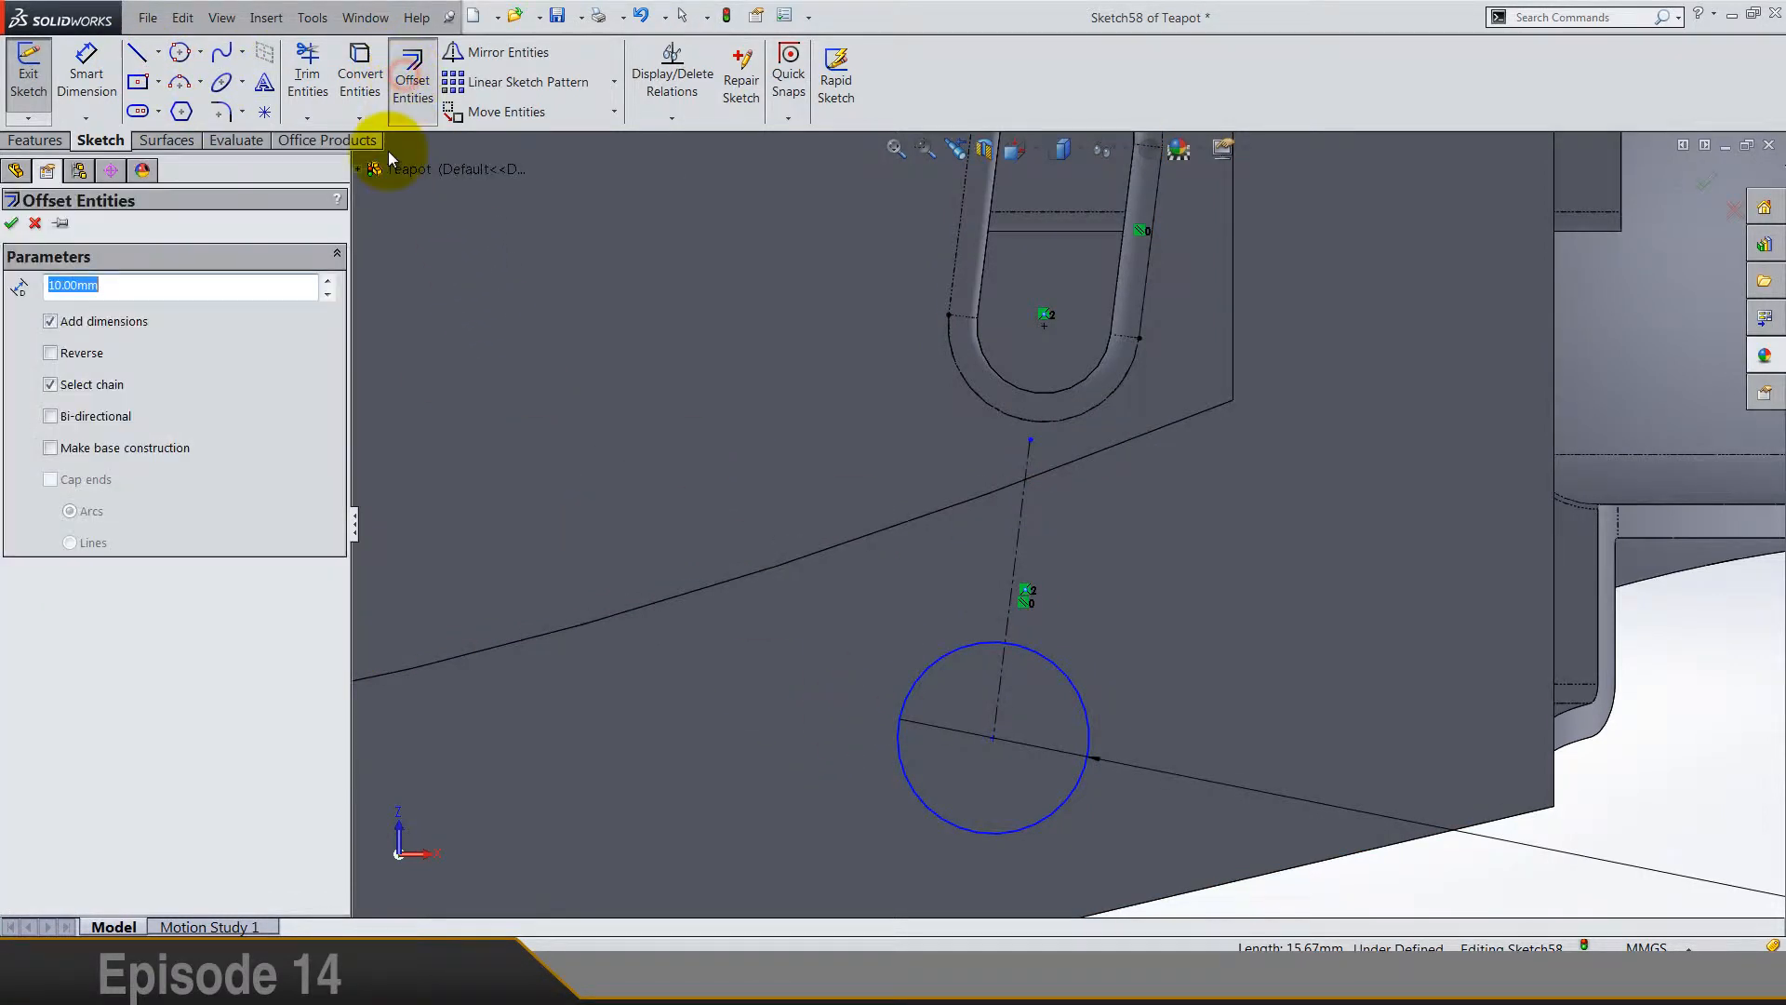
pyautogui.click(1022, 510)
pyautogui.write('5')
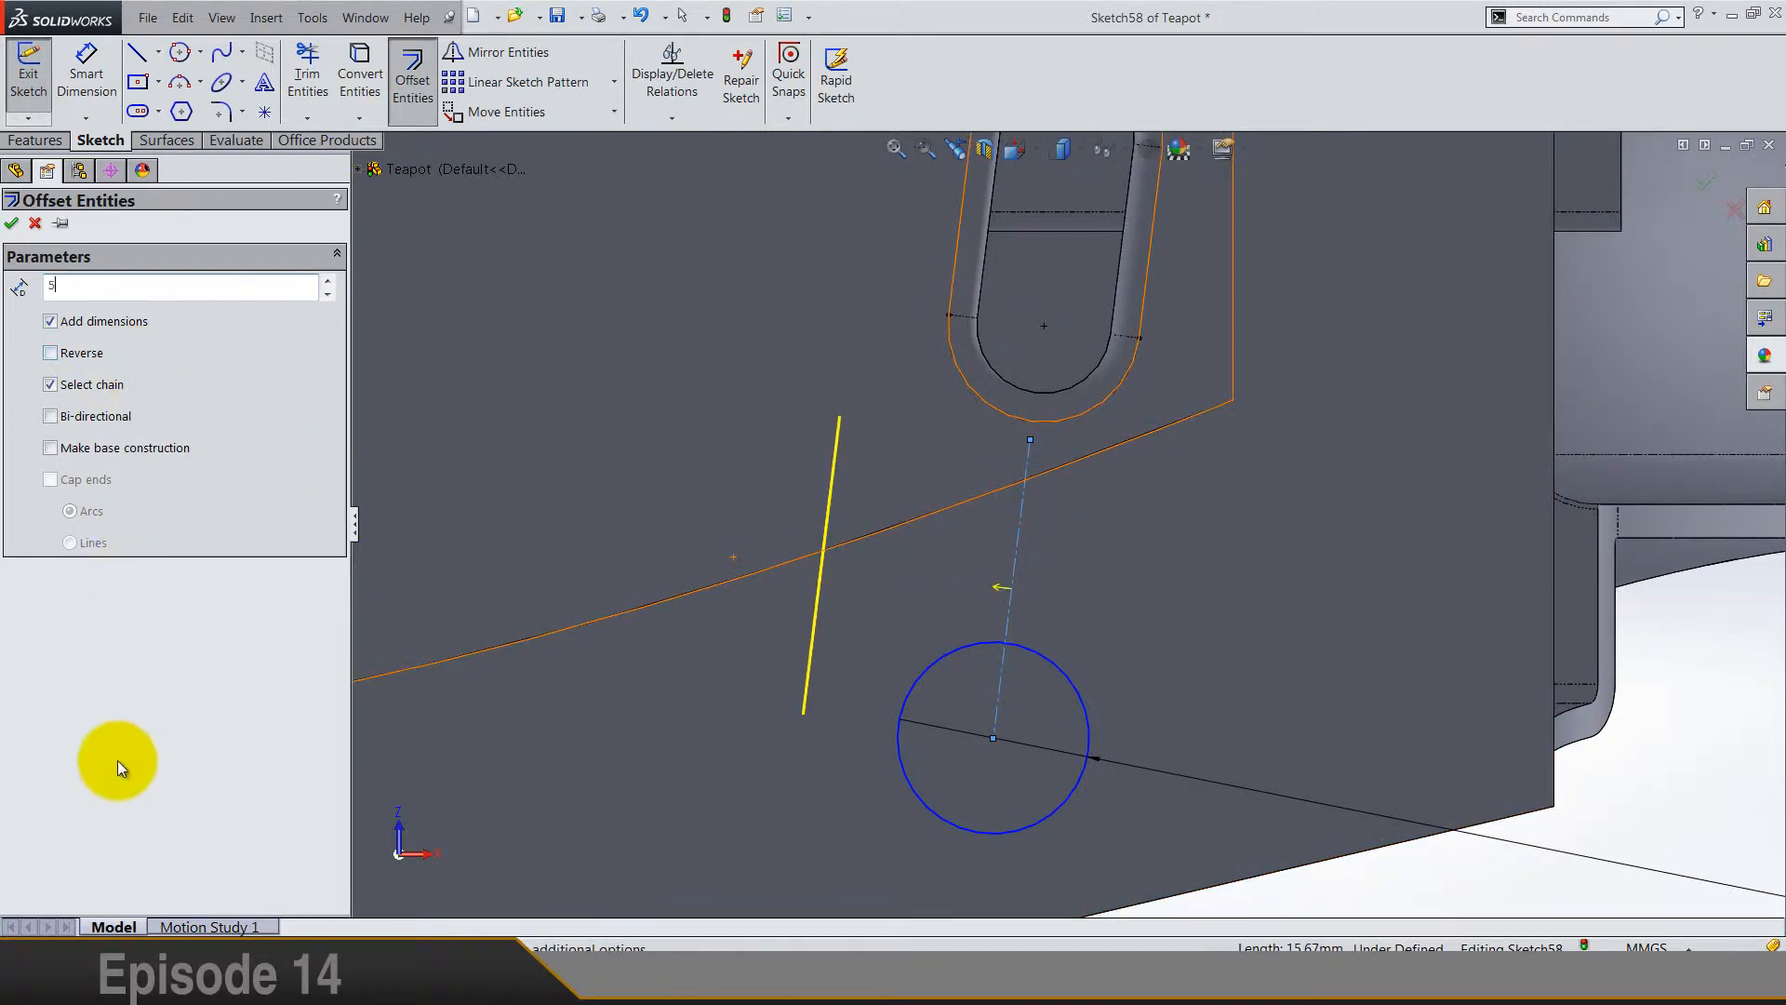
pyautogui.click(119, 759)
pyautogui.click(85, 416)
pyautogui.scroll(2, 874, 669)
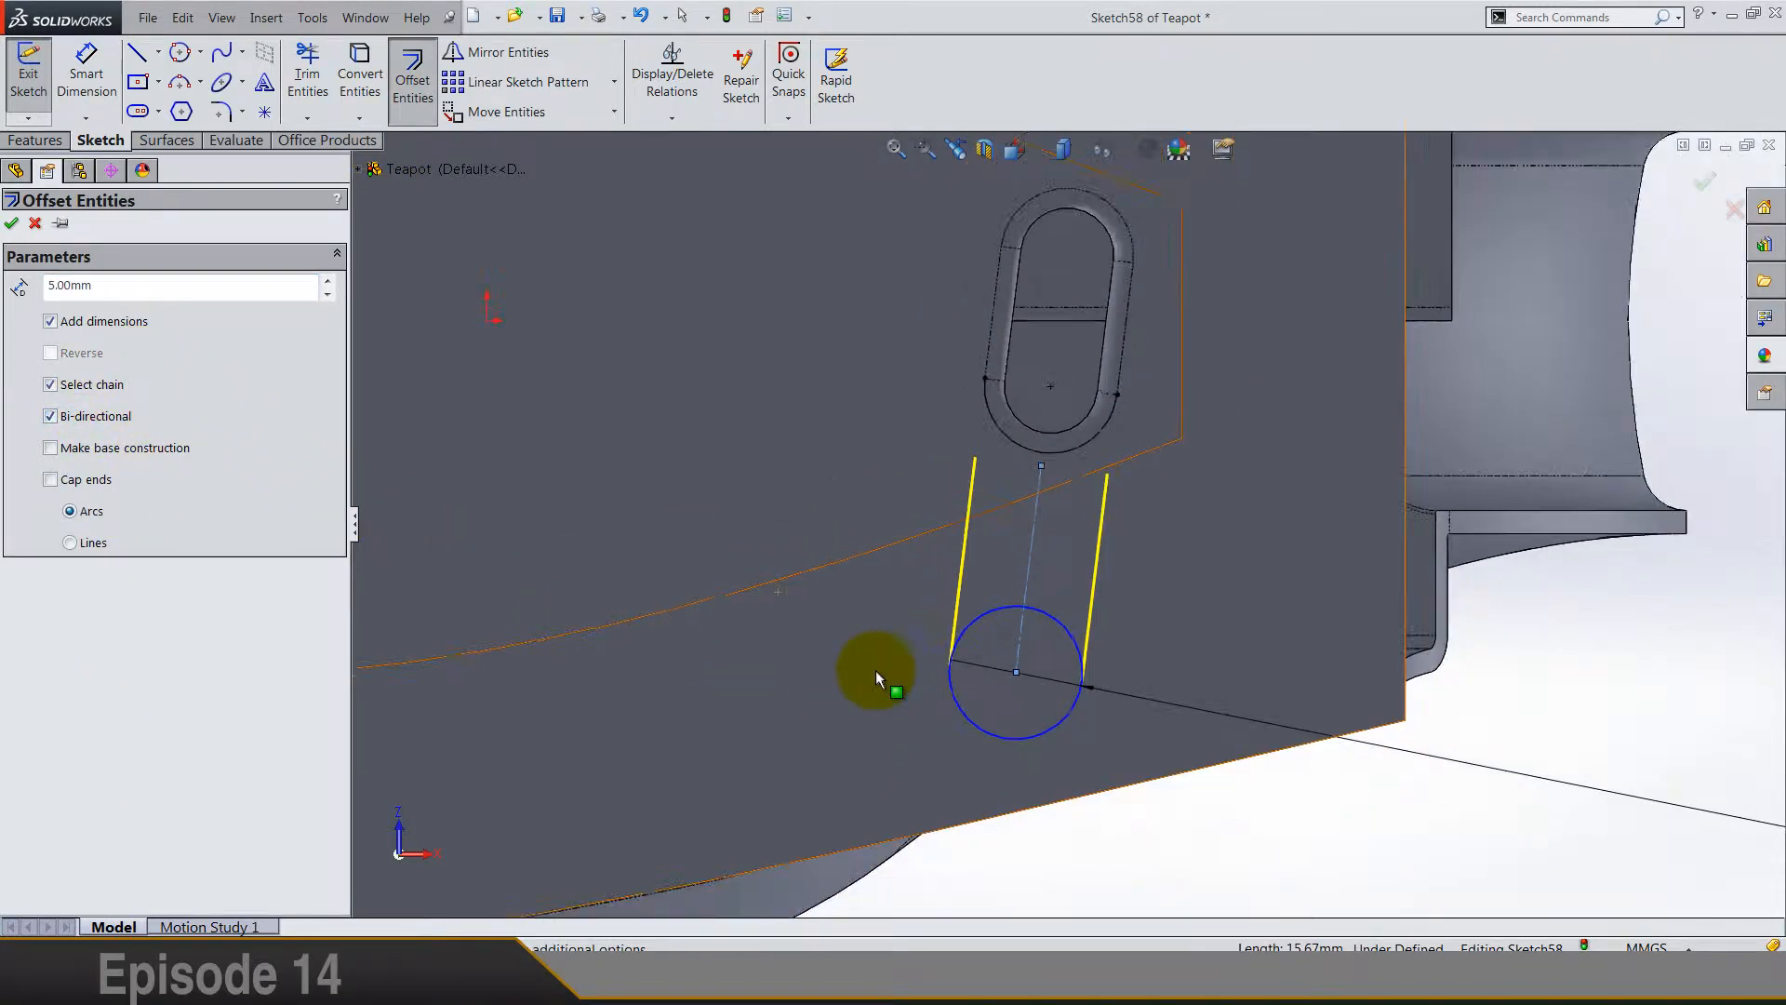
pyautogui.rightClick(876, 672)
# Step: Trim away the circle's upper arc between the two offset lines using Trim to closest
pyautogui.scroll(-2, 1001, 462)
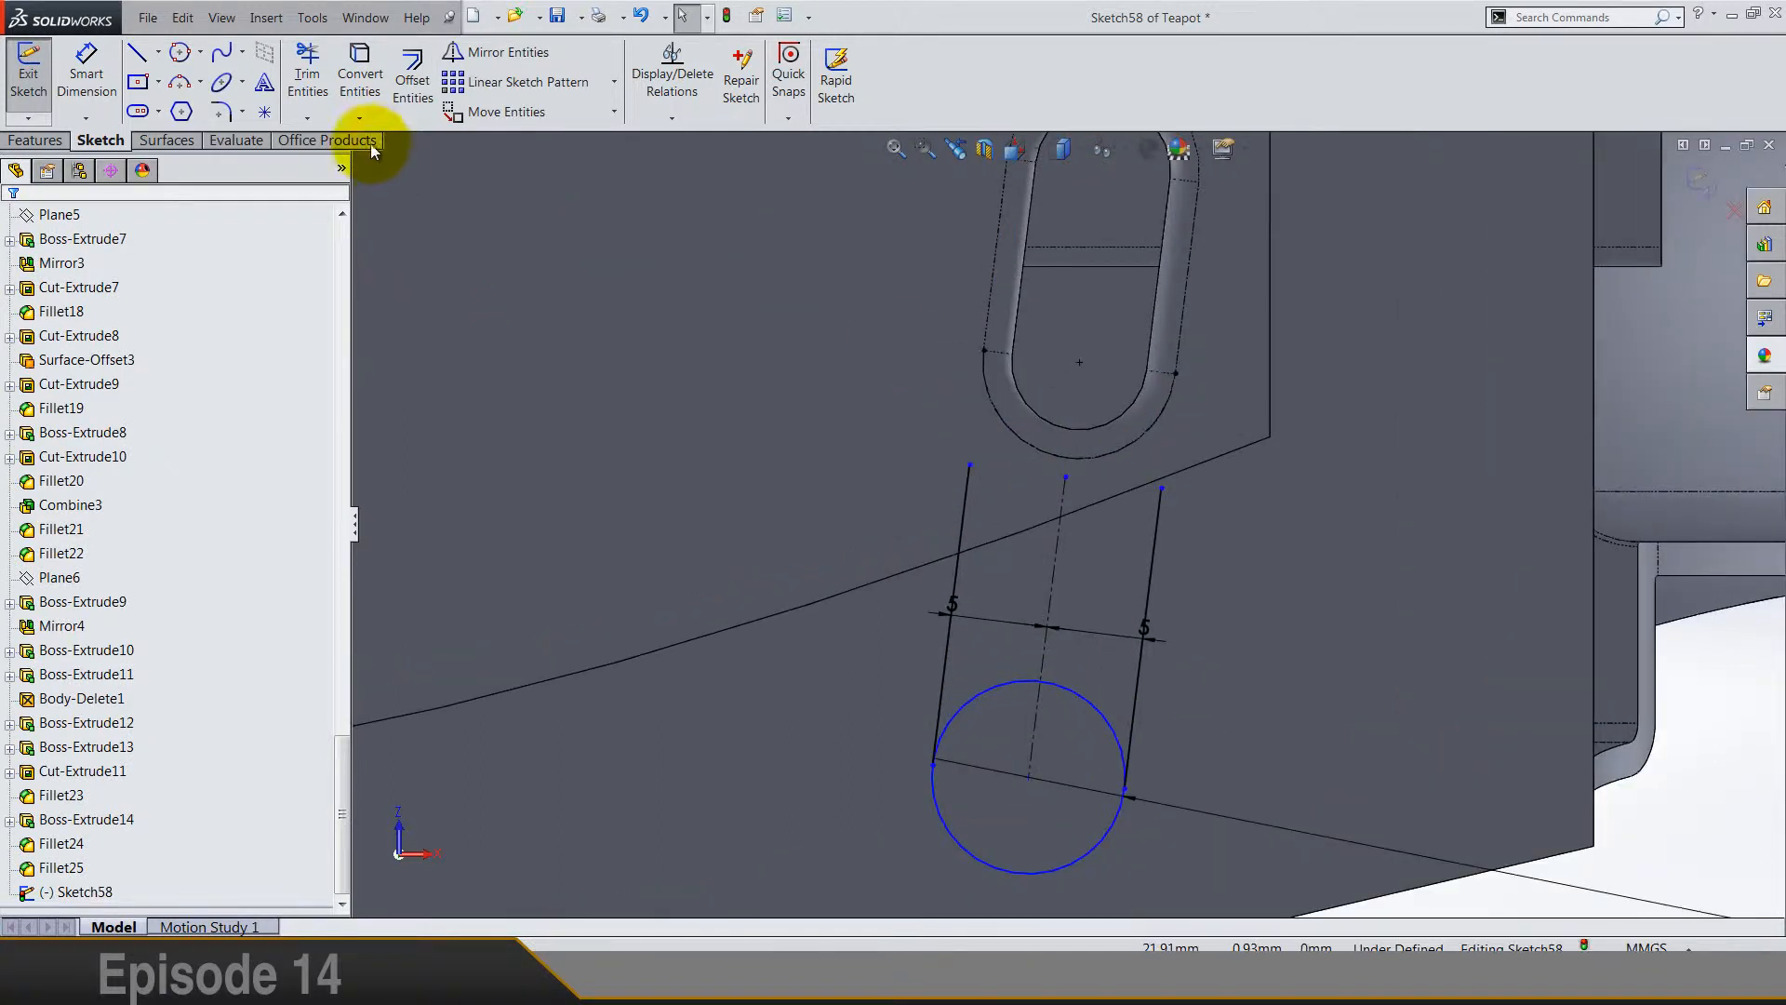
pyautogui.click(307, 74)
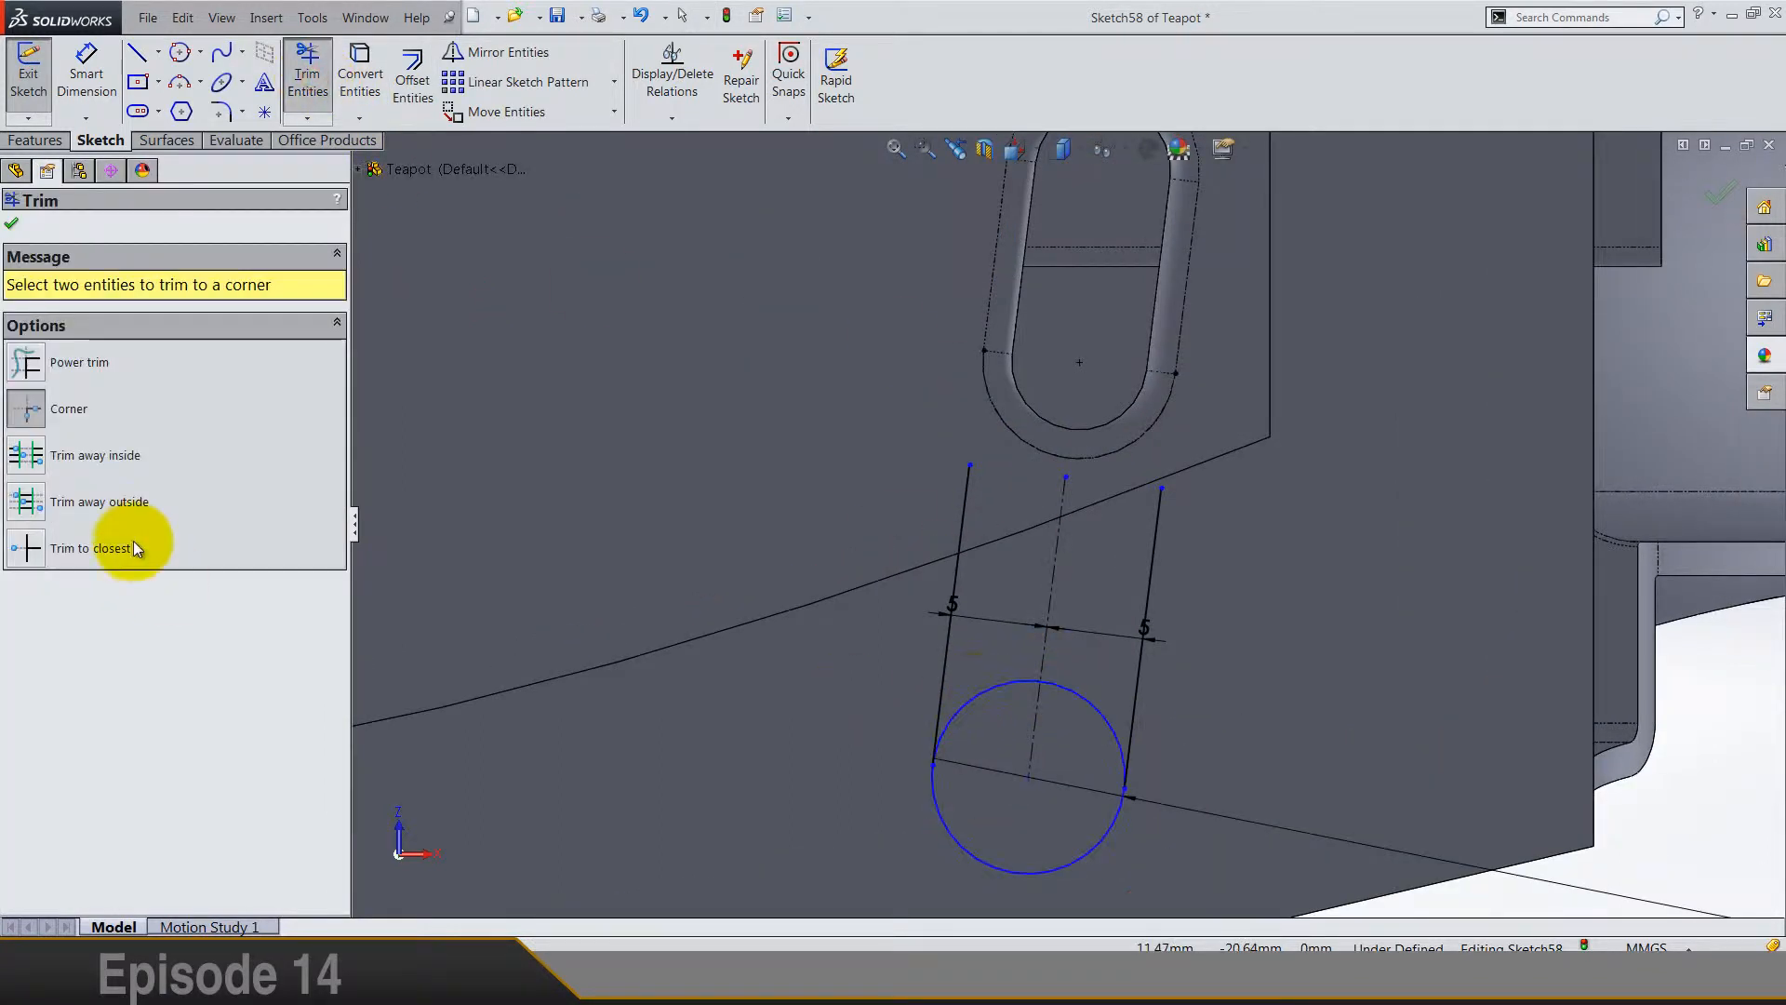
pyautogui.click(28, 548)
pyautogui.click(982, 711)
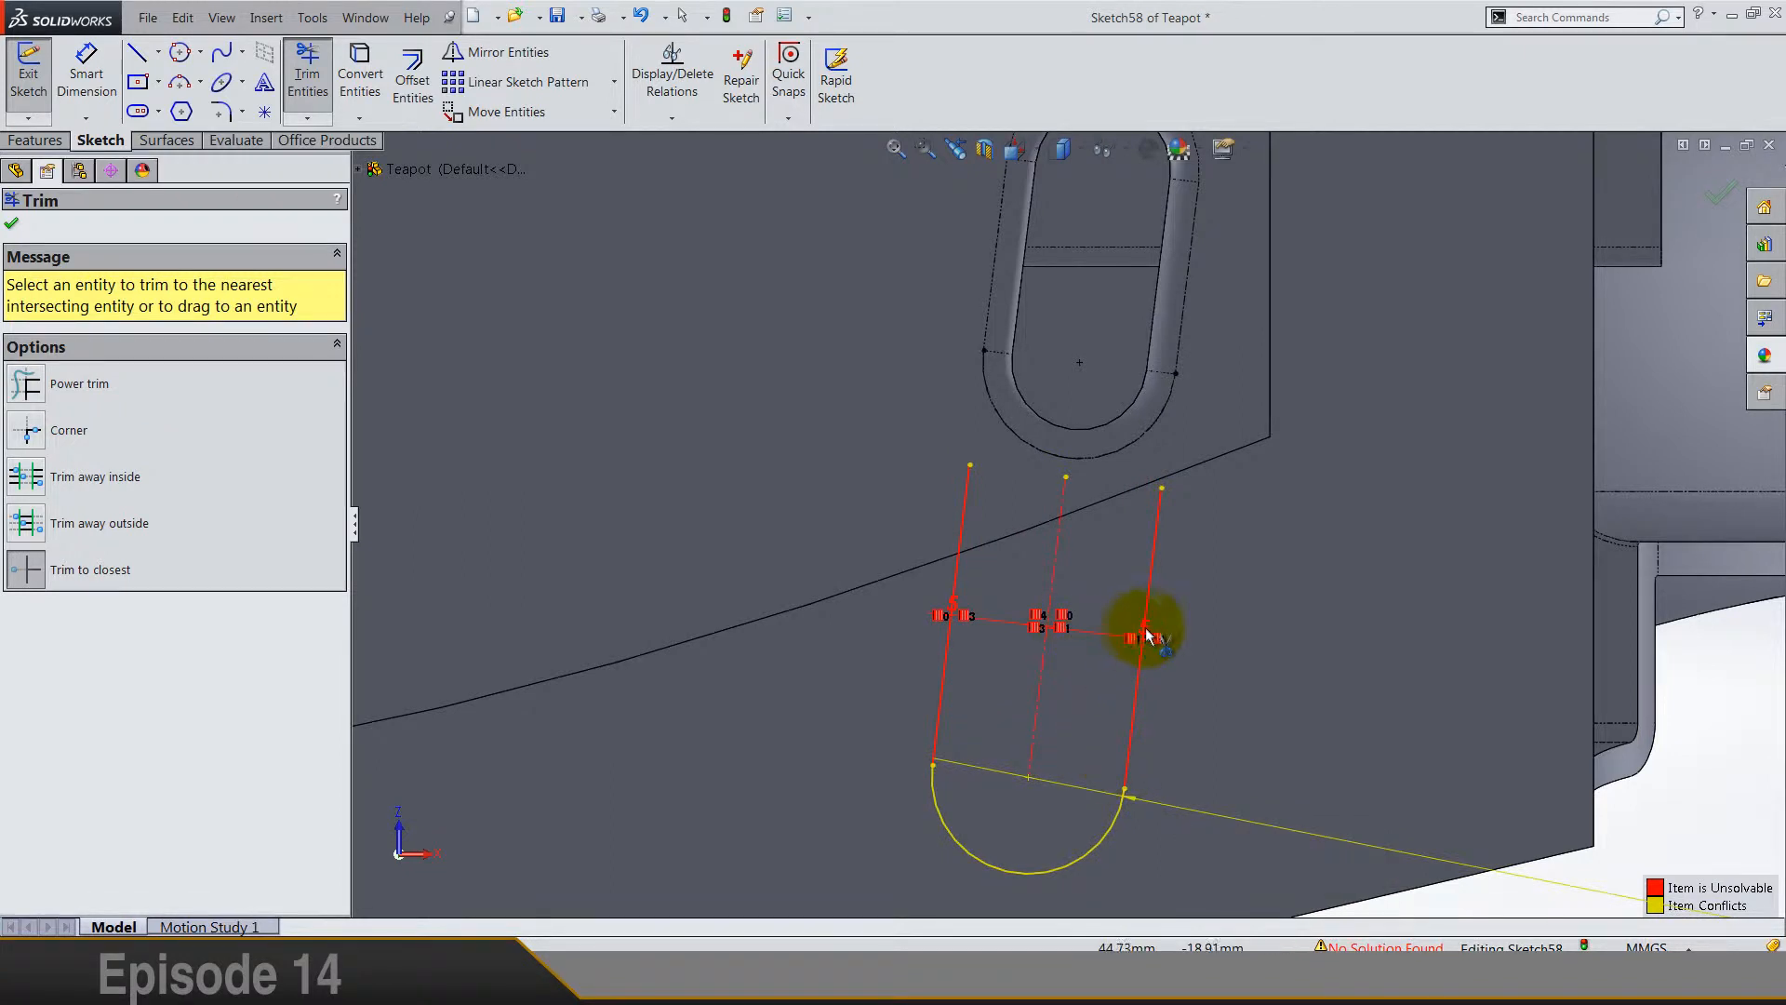
pyautogui.press('Escape')
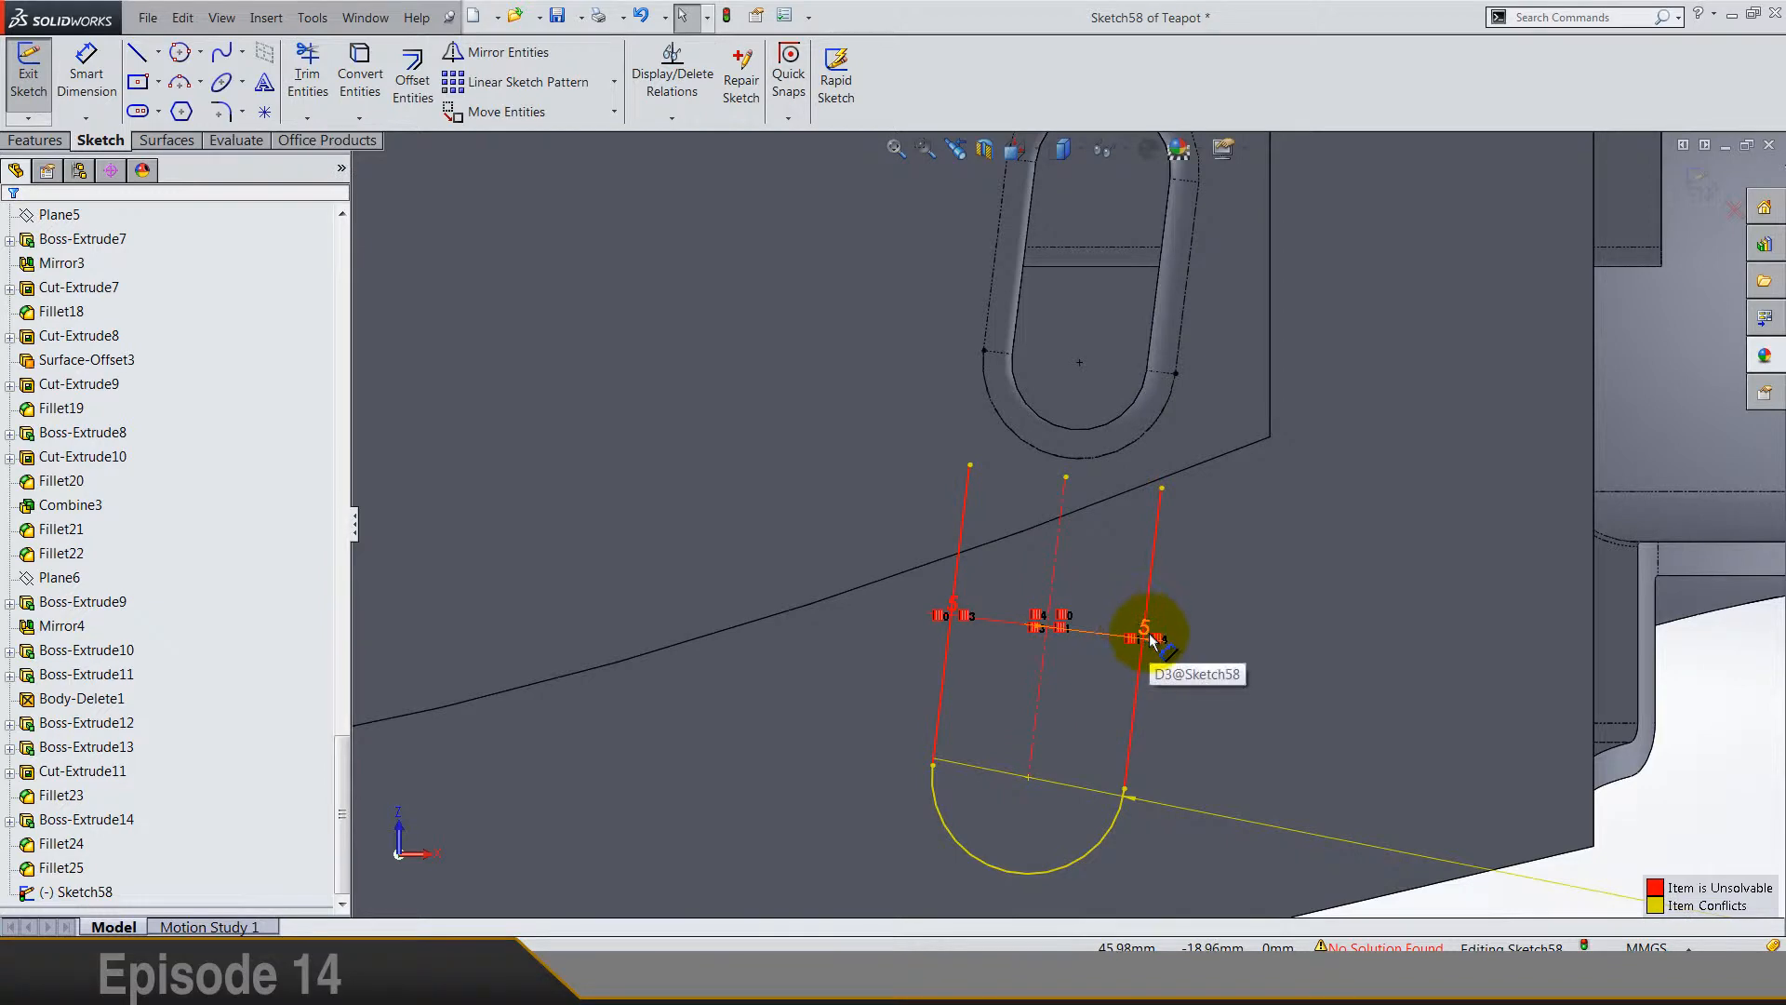
# Step: Delete both 5 mm offset dimensions between the construction line and the two side lines
pyautogui.click(1153, 640)
pyautogui.press('Delete')
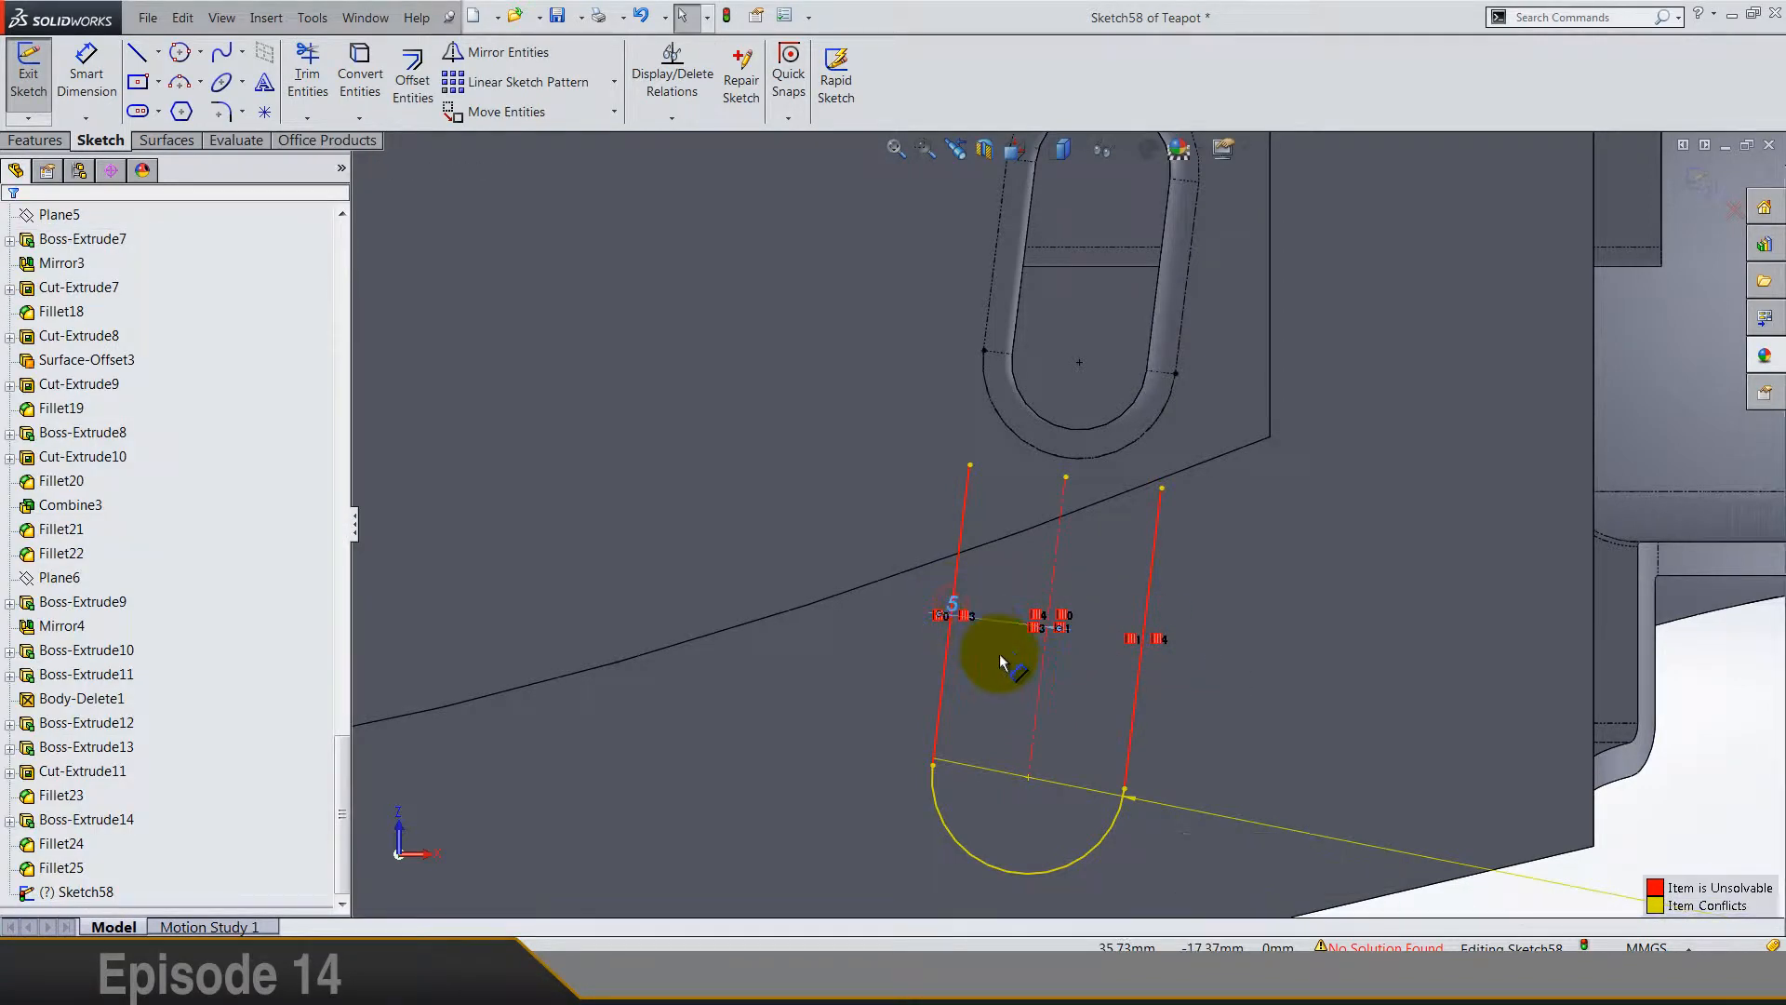
pyautogui.press('Delete')
pyautogui.scroll(3, 1072, 650)
pyautogui.scroll(-3, 1120, 650)
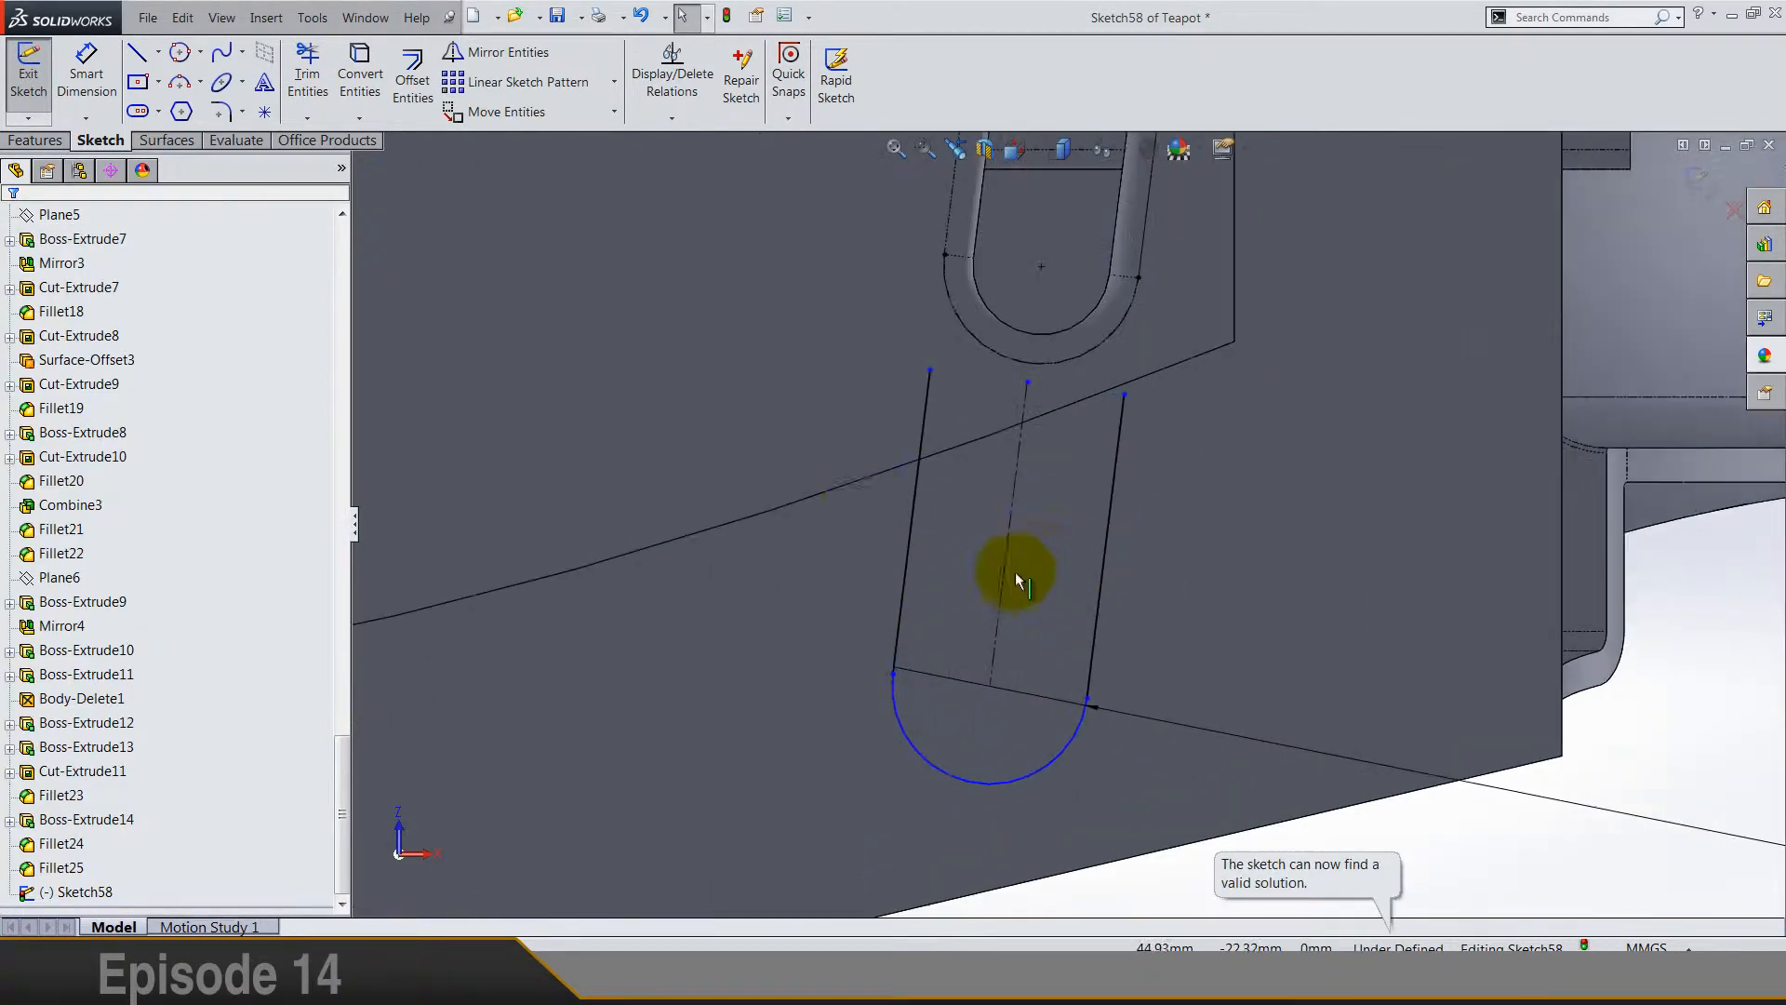
pyautogui.scroll(3, 718, 487)
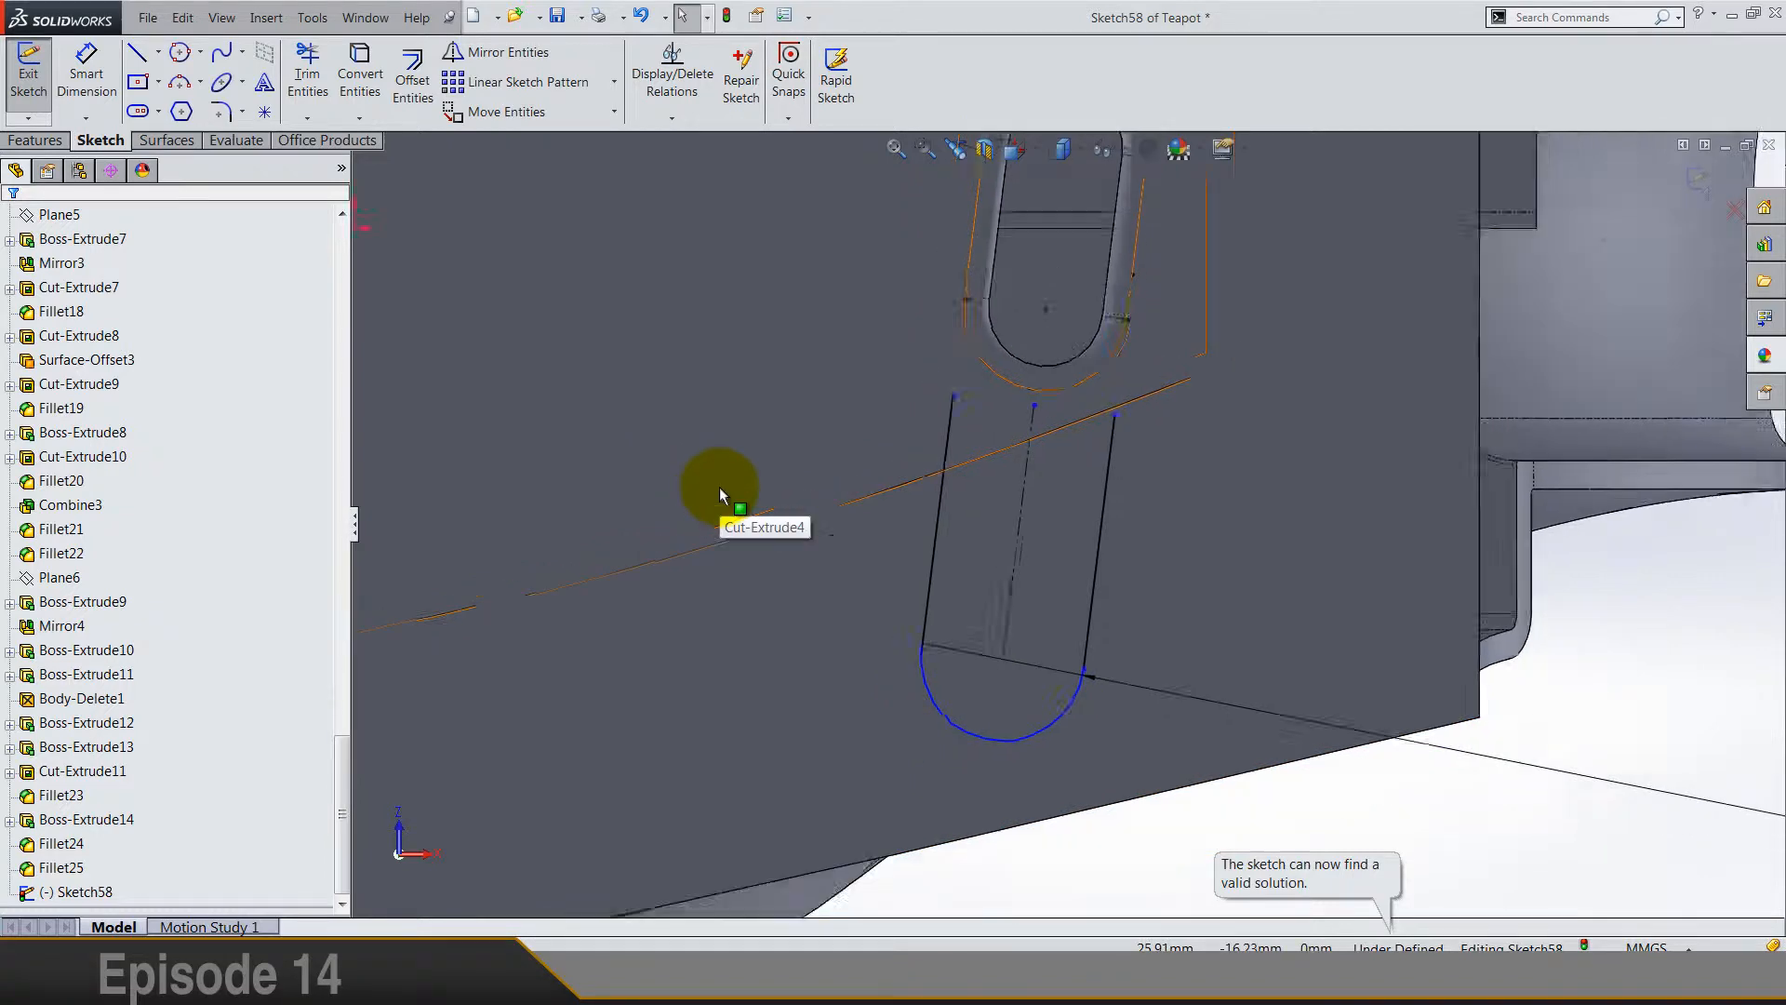
# Step: Extend the right side line's upper endpoint past the recess's curved edge
pyautogui.scroll(-3, 1086, 467)
pyautogui.moveTo(1109, 443); pyautogui.dragTo(1119, 409)
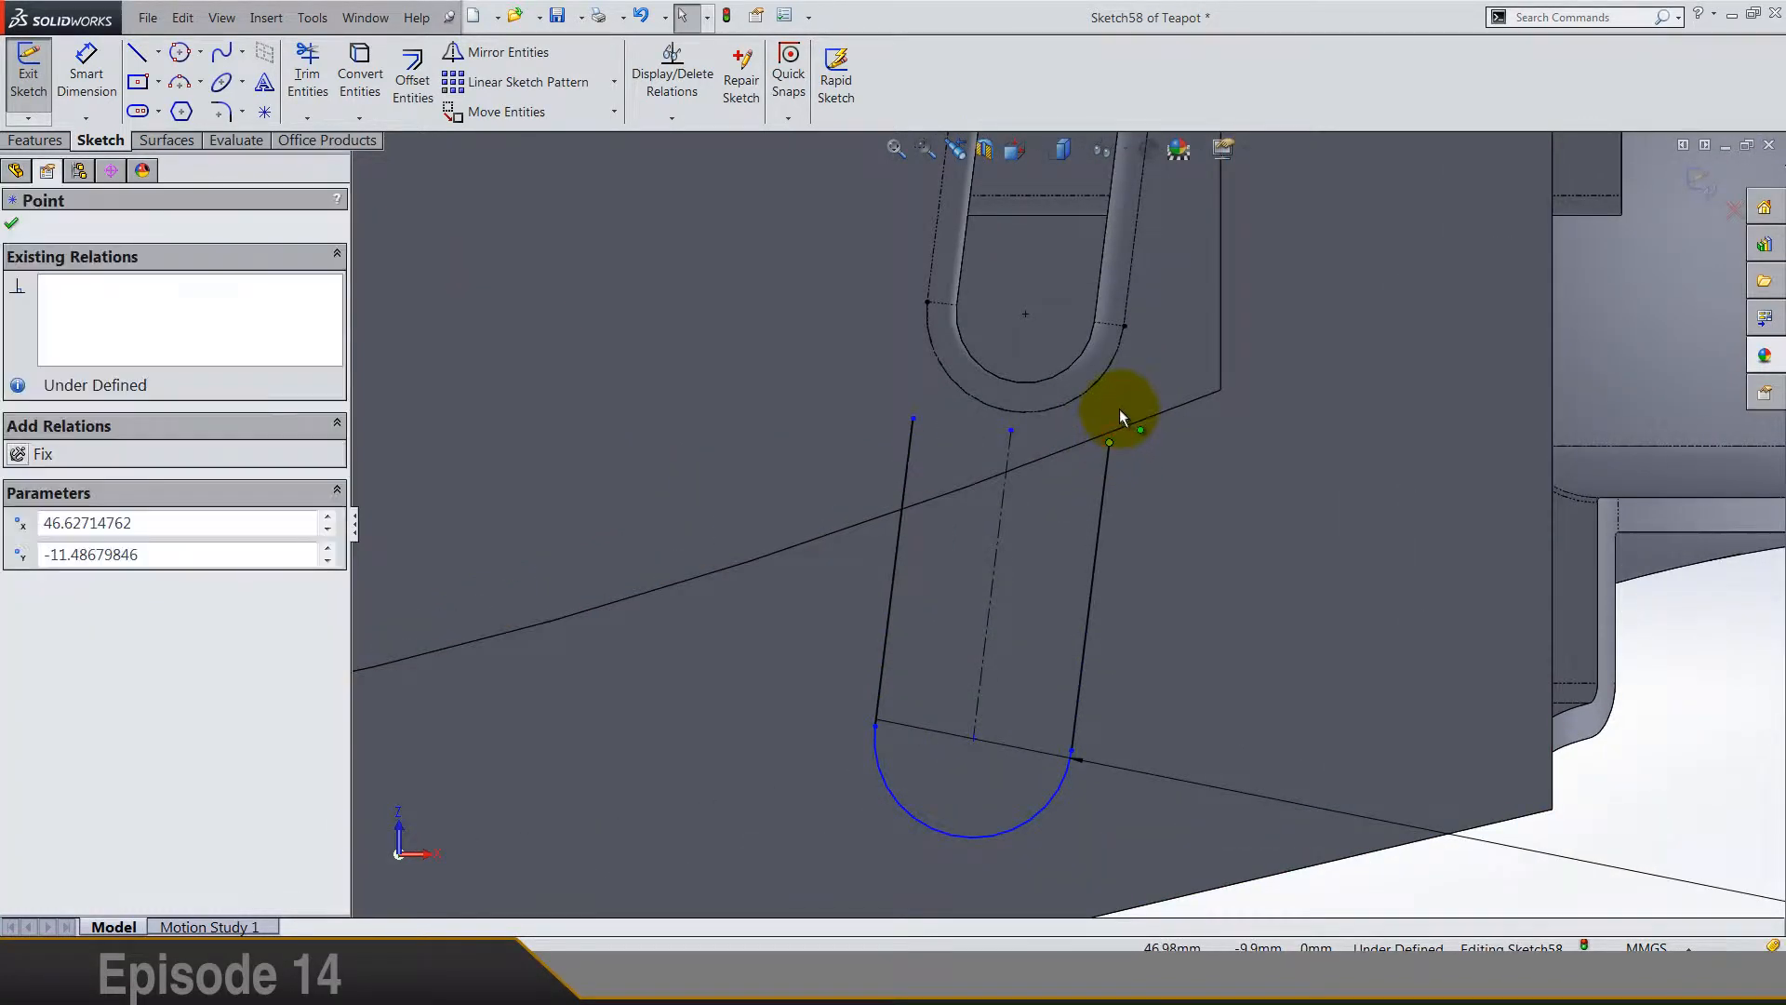
pyautogui.click(1655, 668)
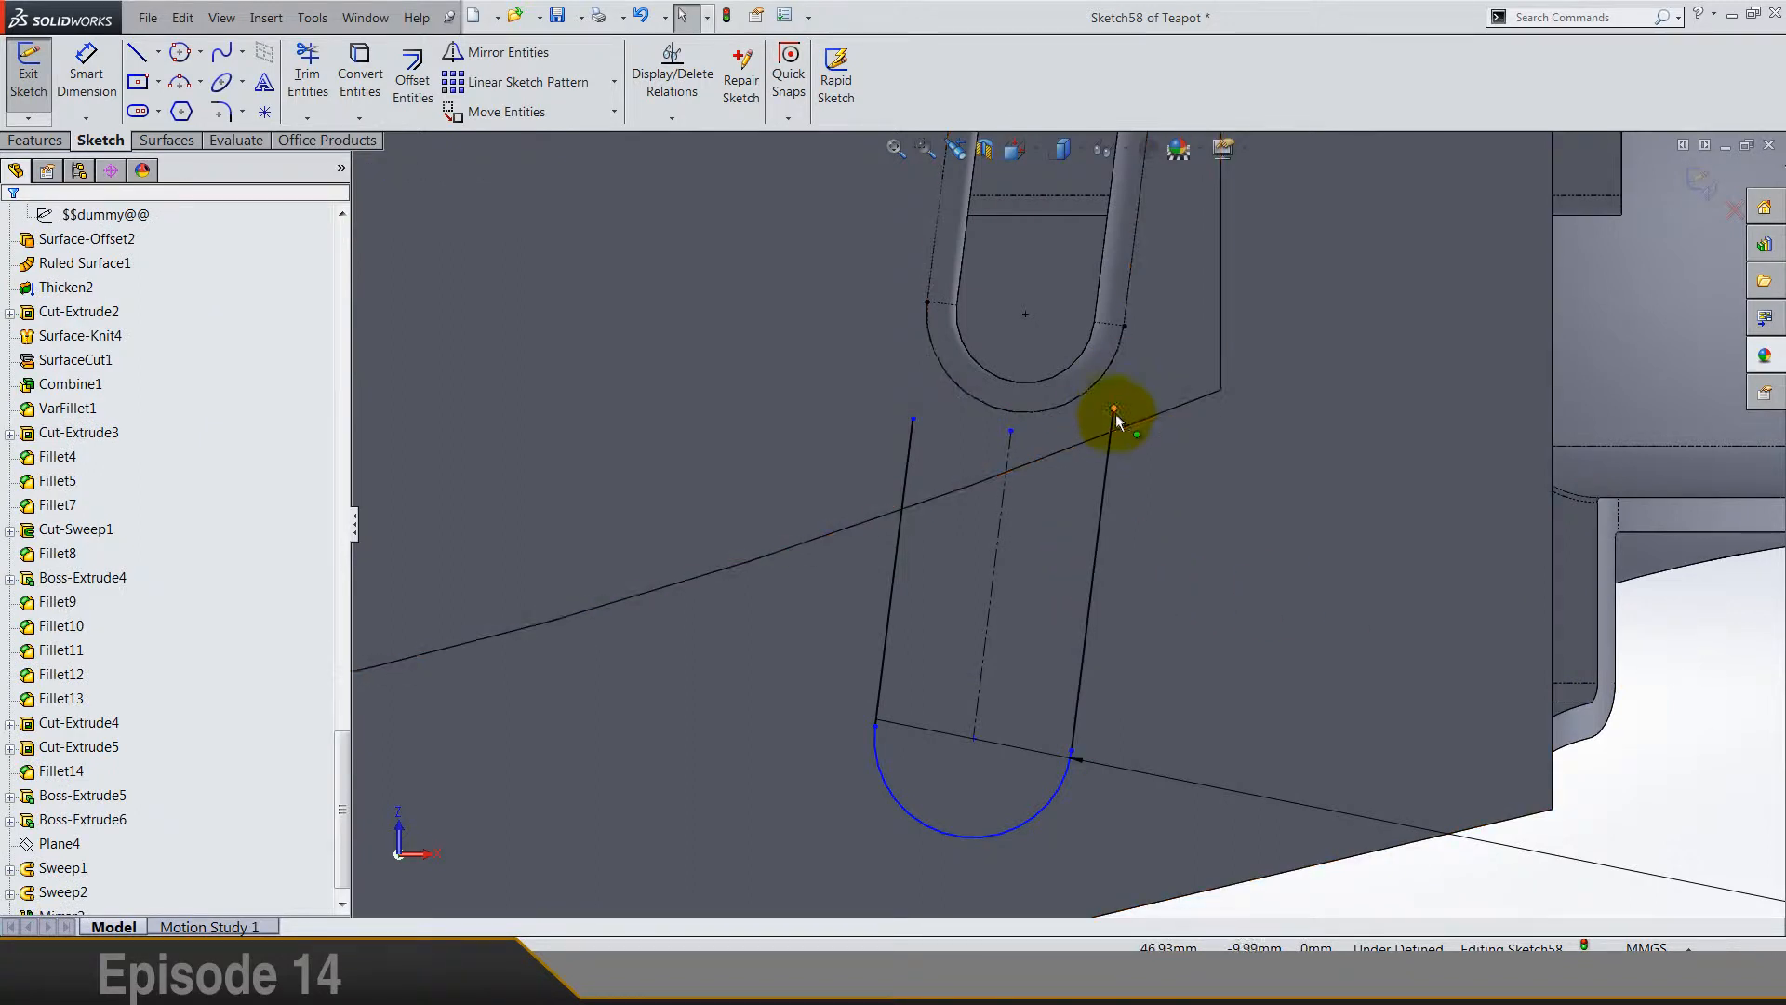
# Step: Convert the recess's lower curved edge into the sketch and trim it with both side lines into a closed round-ended profile
pyautogui.click(1140, 427)
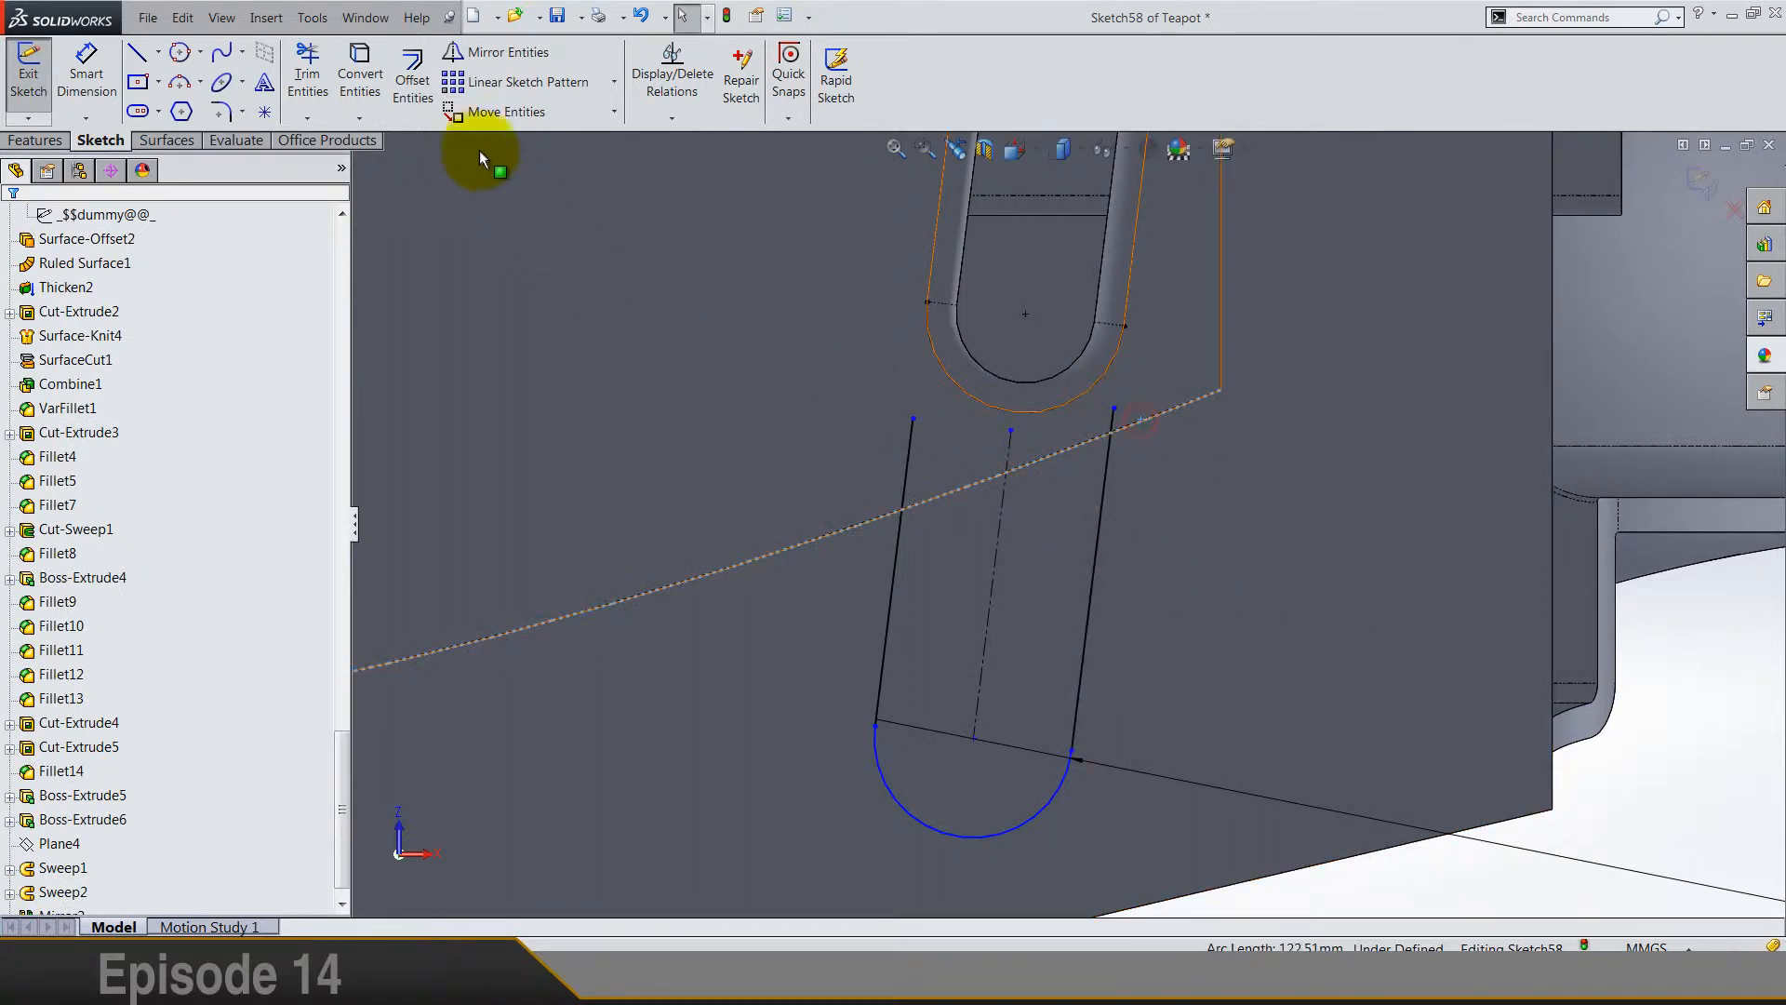
pyautogui.click(359, 82)
pyautogui.click(307, 83)
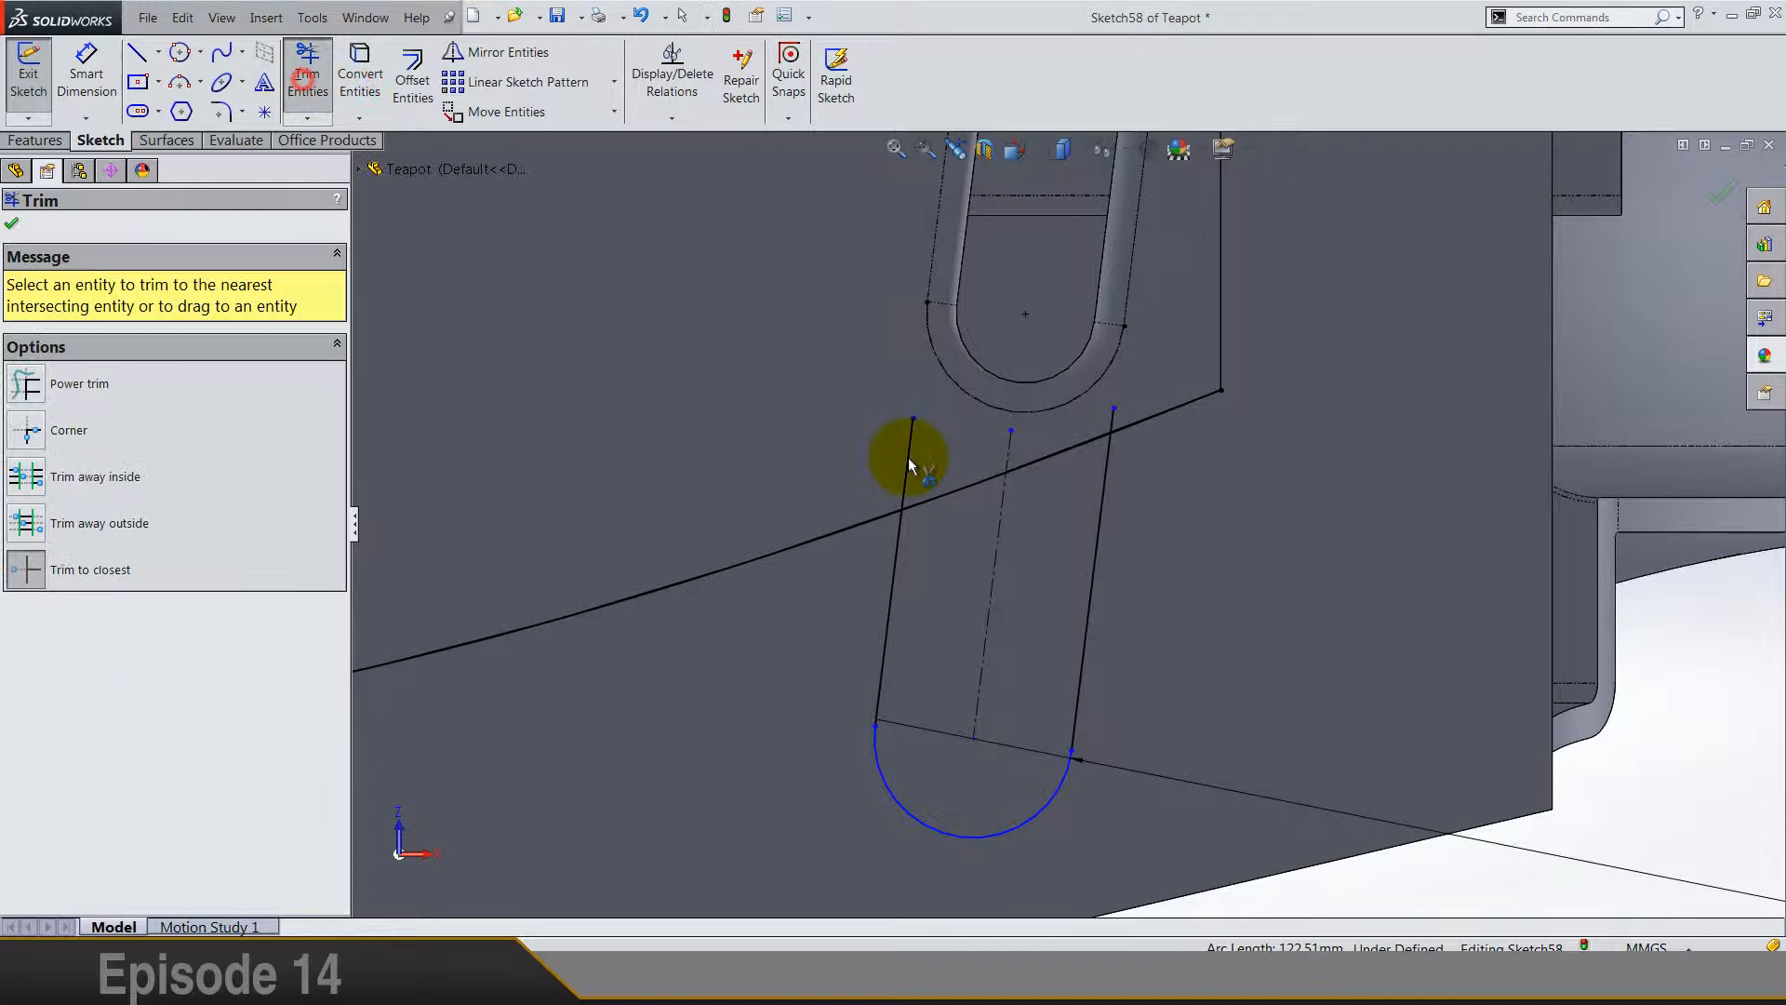
pyautogui.click(869, 521)
pyautogui.click(1146, 423)
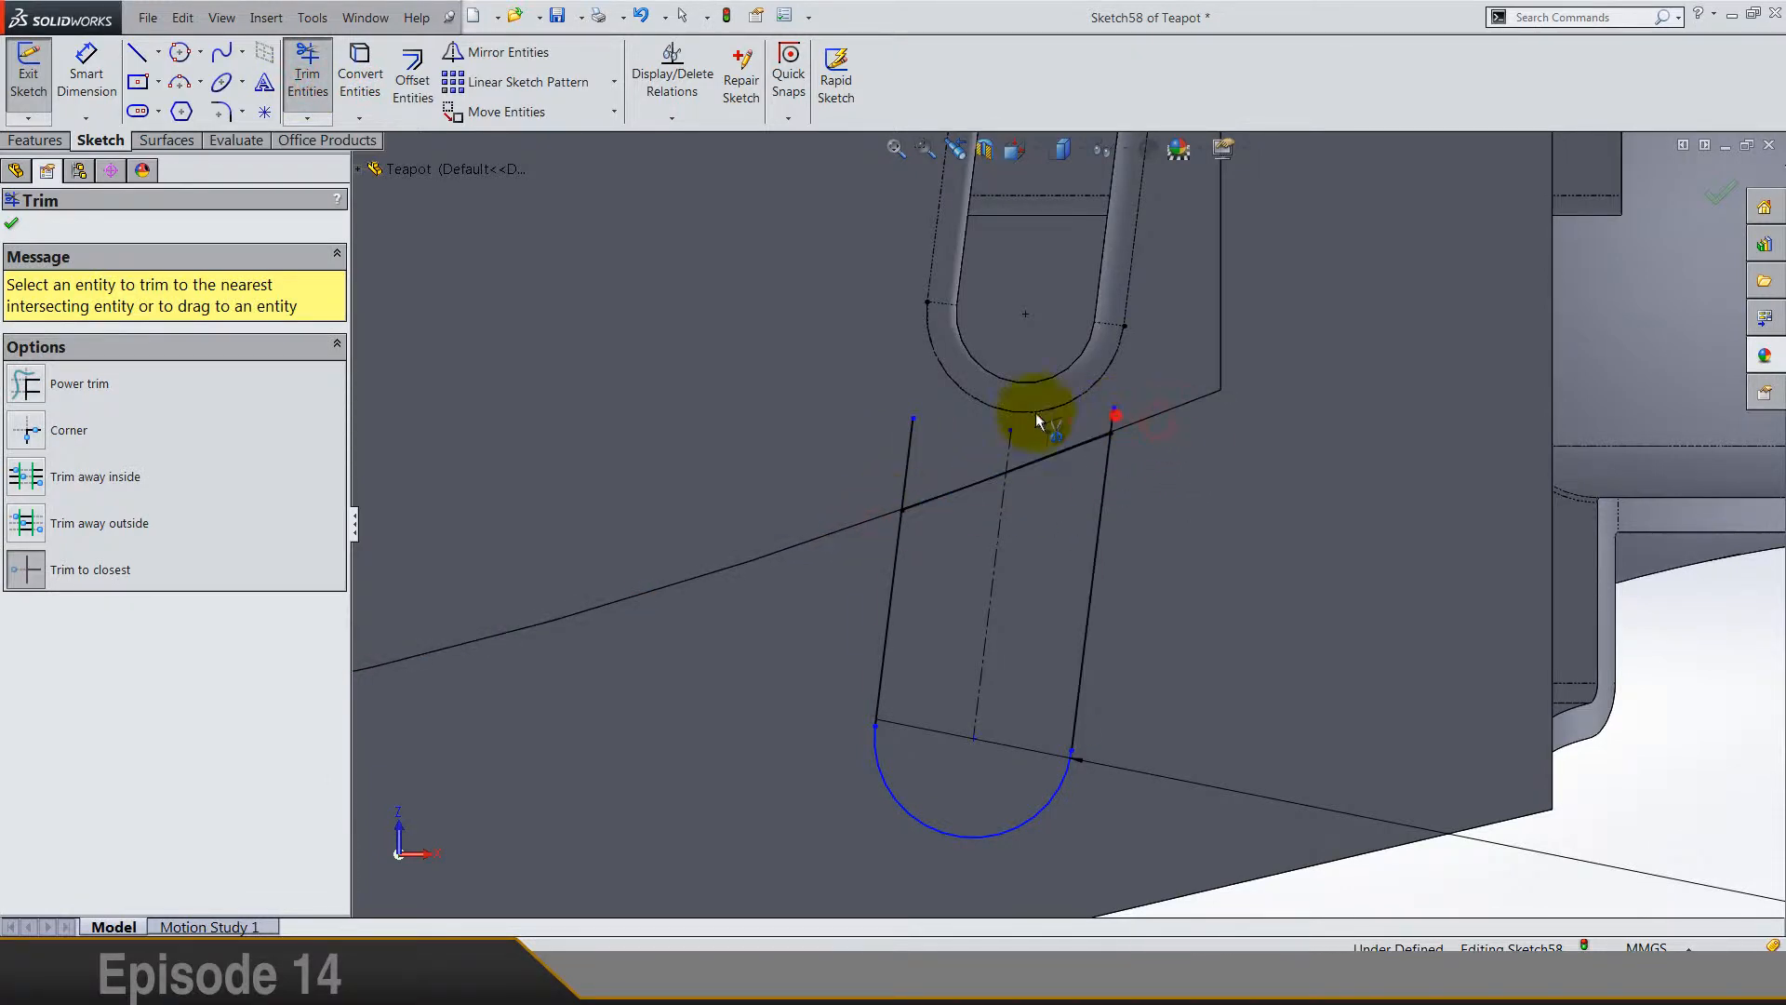
pyautogui.click(914, 445)
# Step: Dimension the profile's arc centre 15 mm from the existing rounded slot's lower arc centre, and exit the sketch
pyautogui.scroll(6, 928, 476)
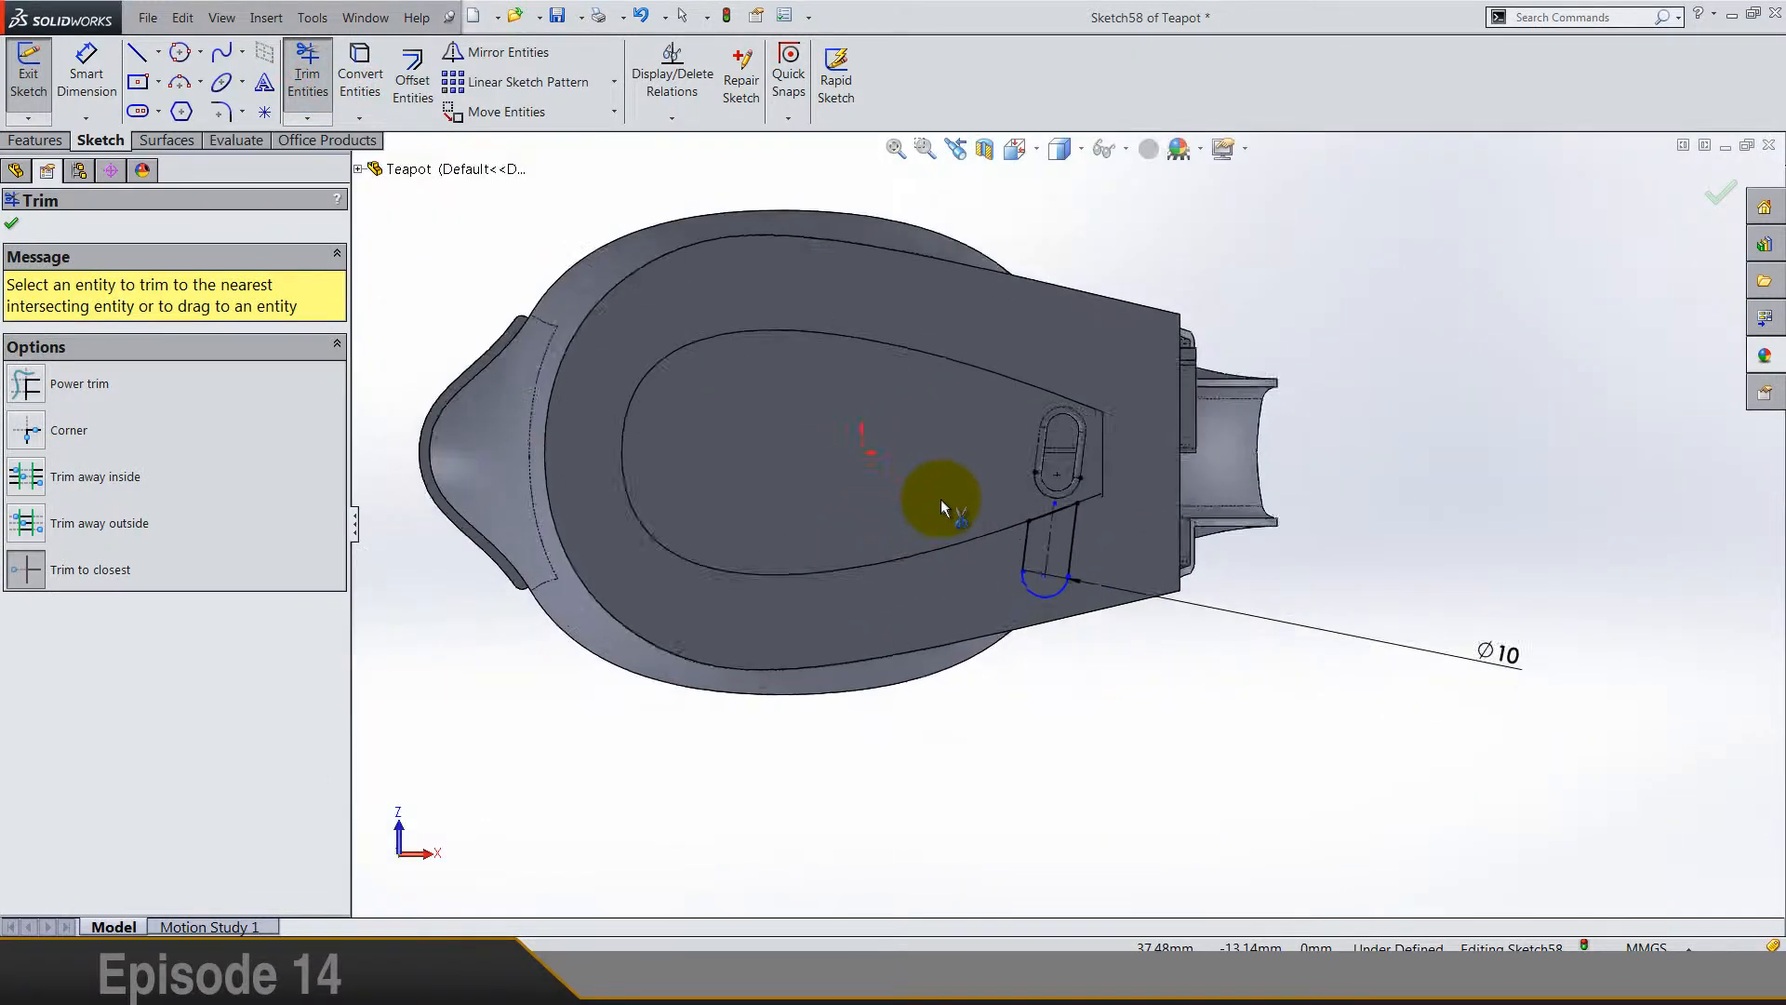
pyautogui.scroll(-3, 967, 600)
pyautogui.scroll(-3, 967, 600)
pyautogui.click(104, 82)
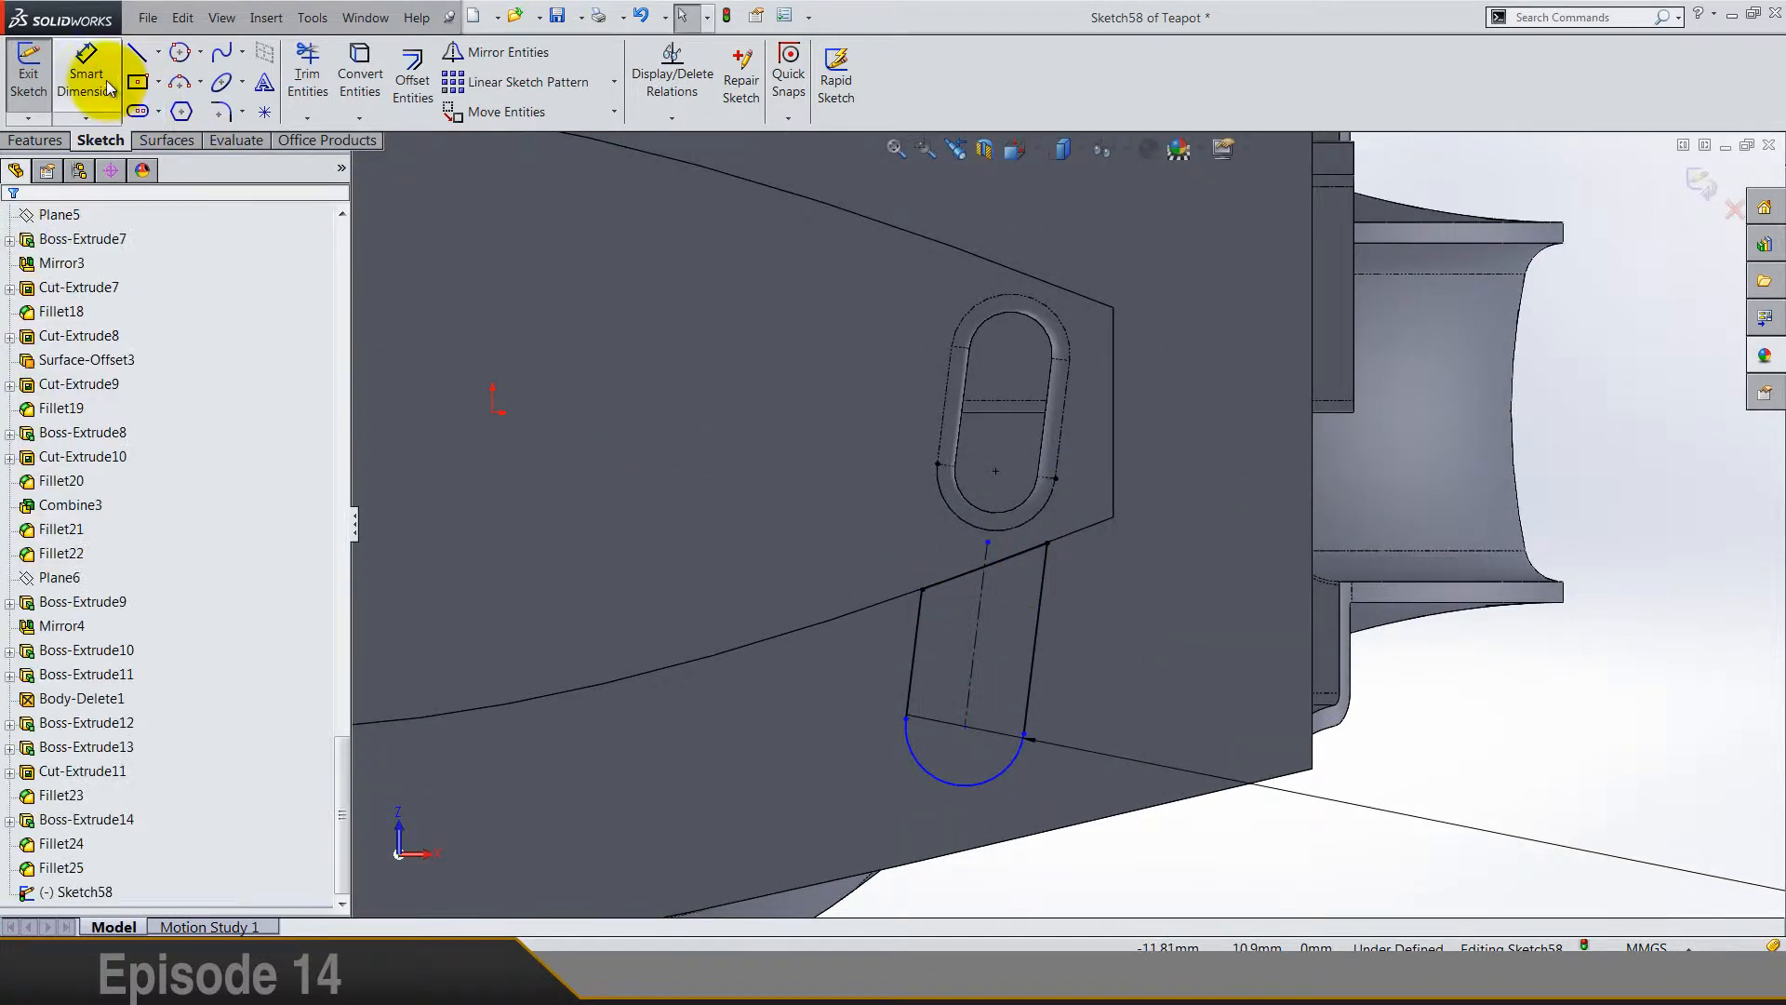
pyautogui.click(964, 730)
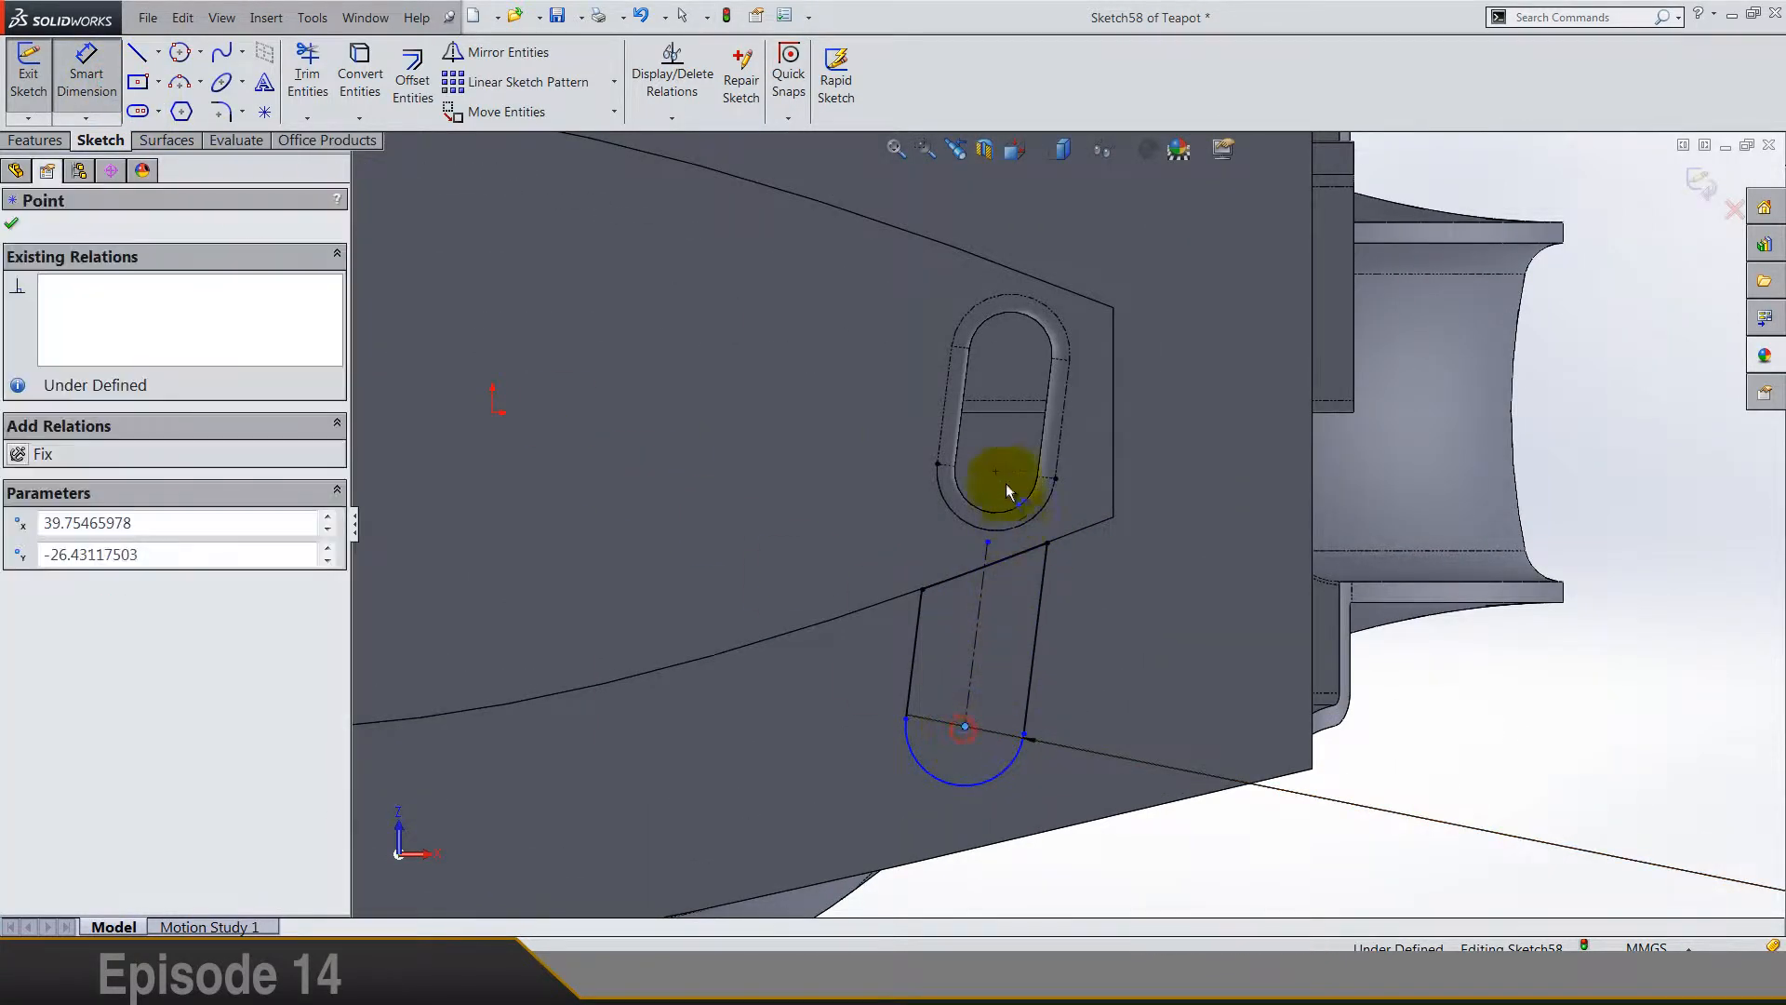
pyautogui.click(995, 471)
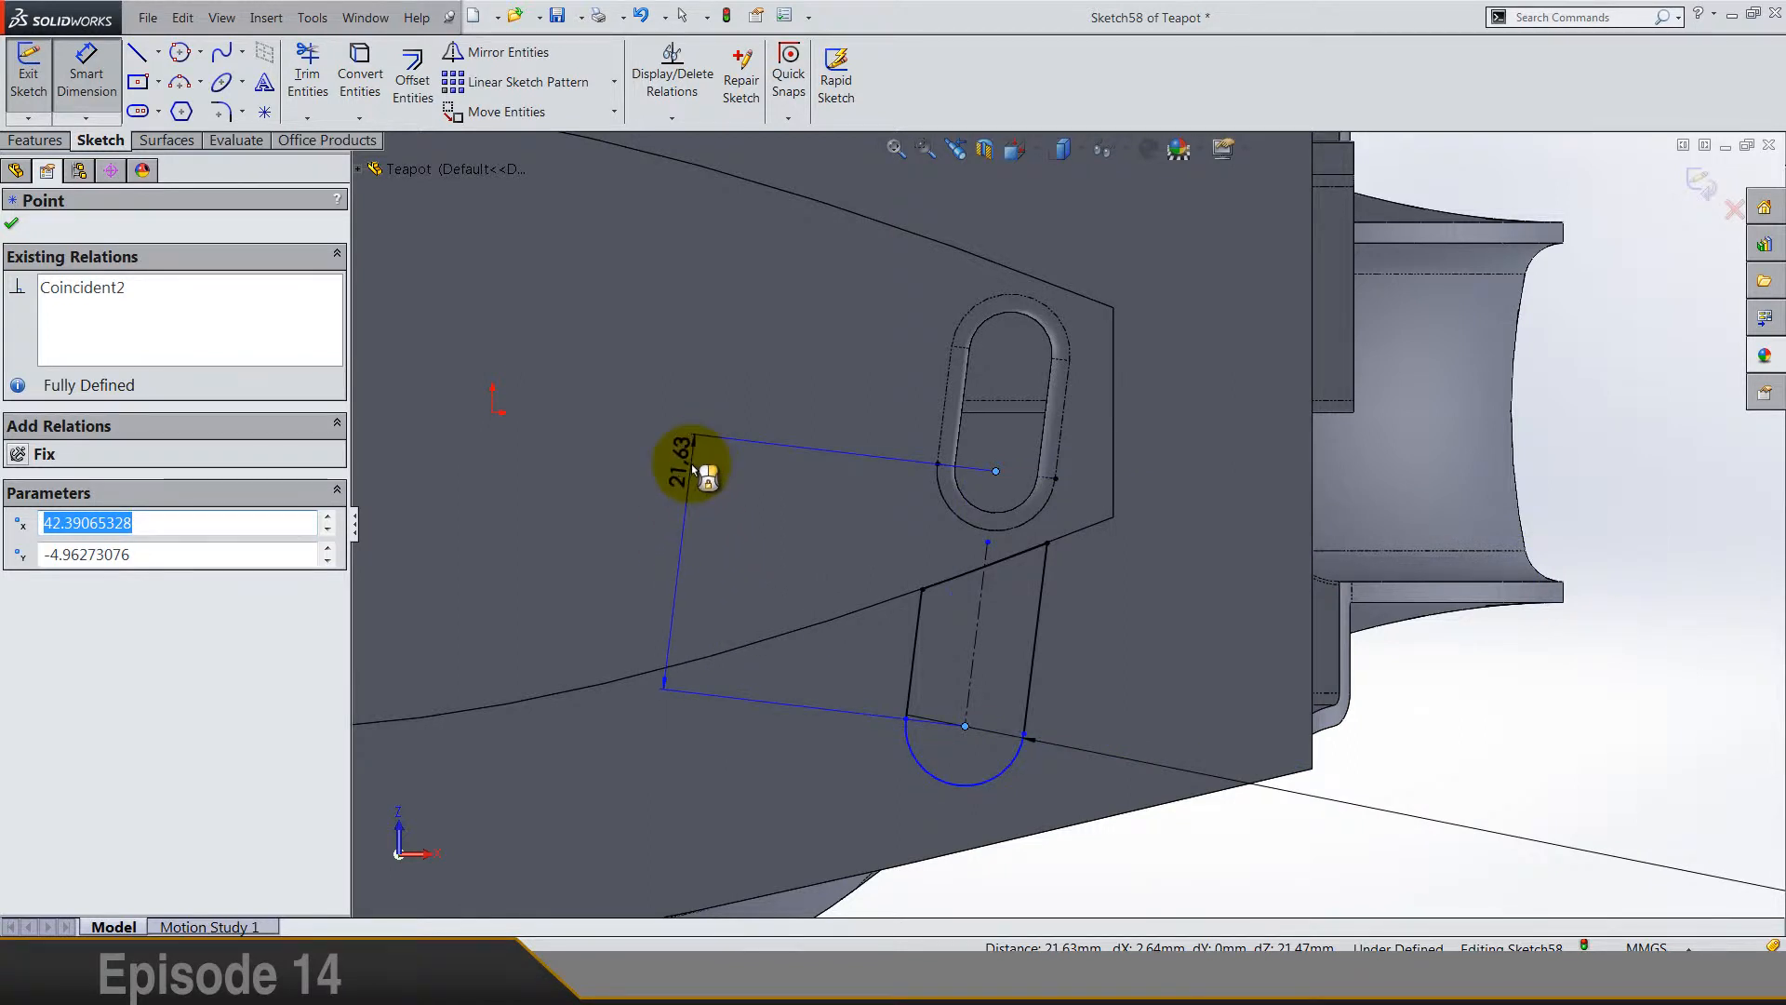
pyautogui.click(693, 469)
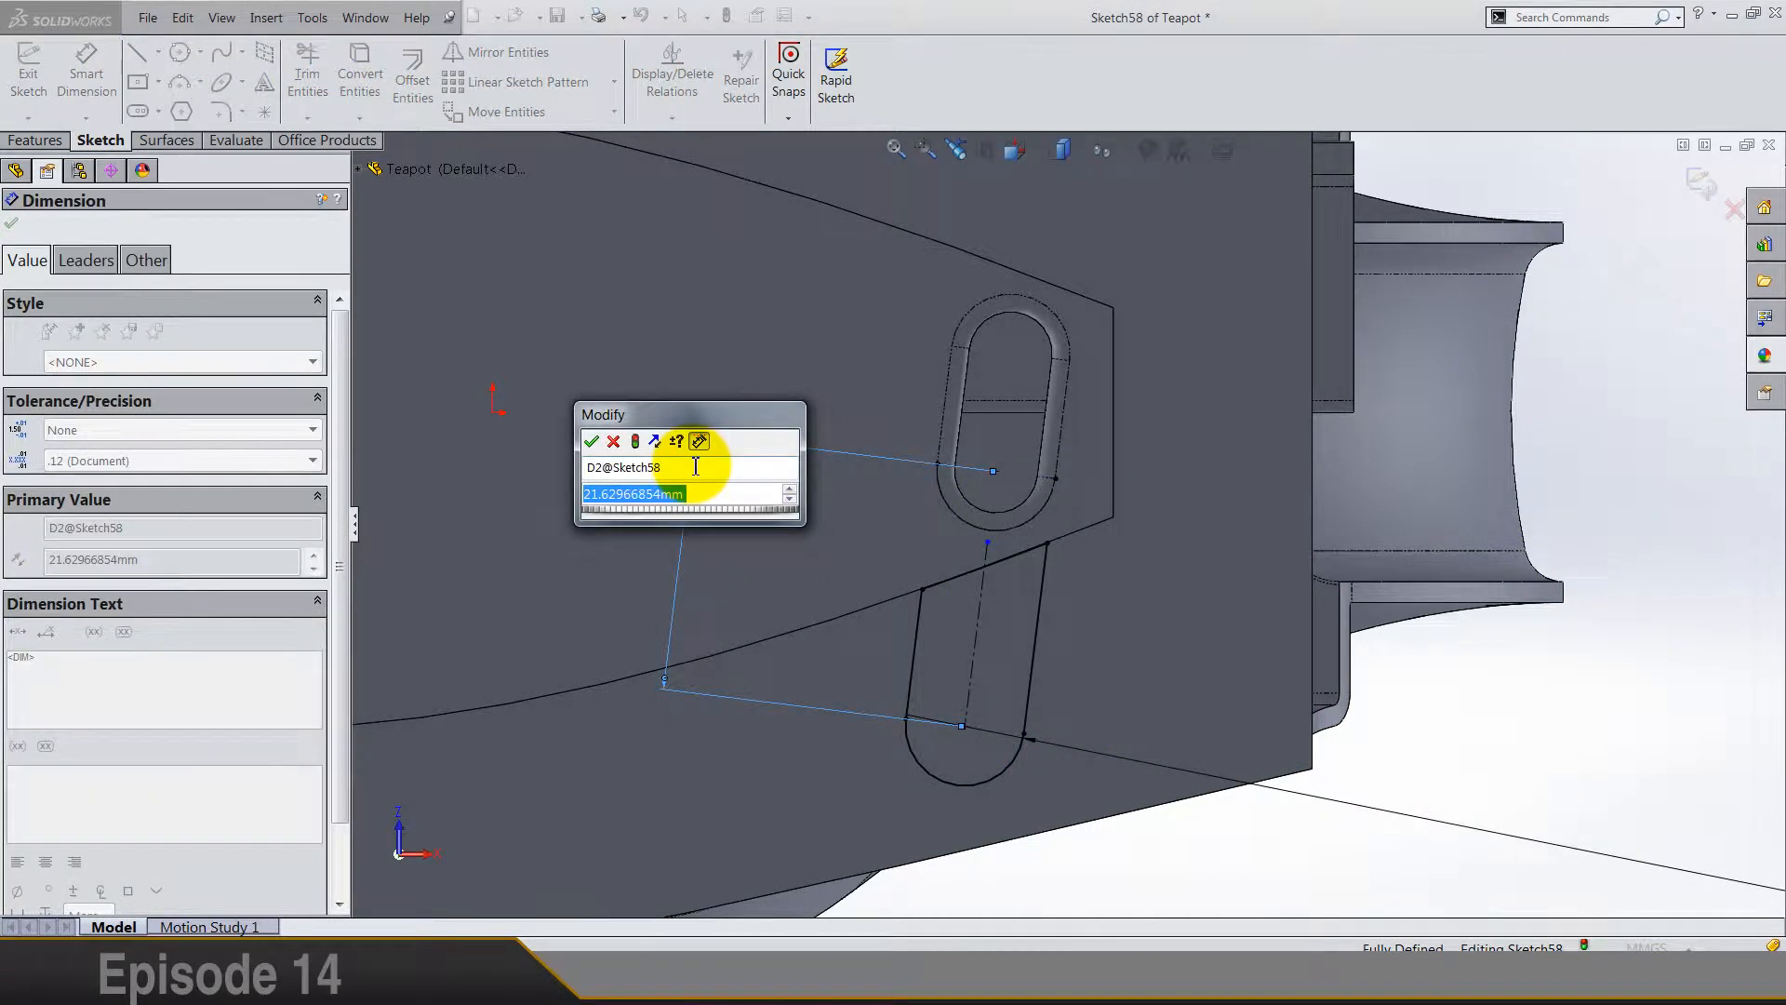
pyautogui.write('15')
pyautogui.press('Return')
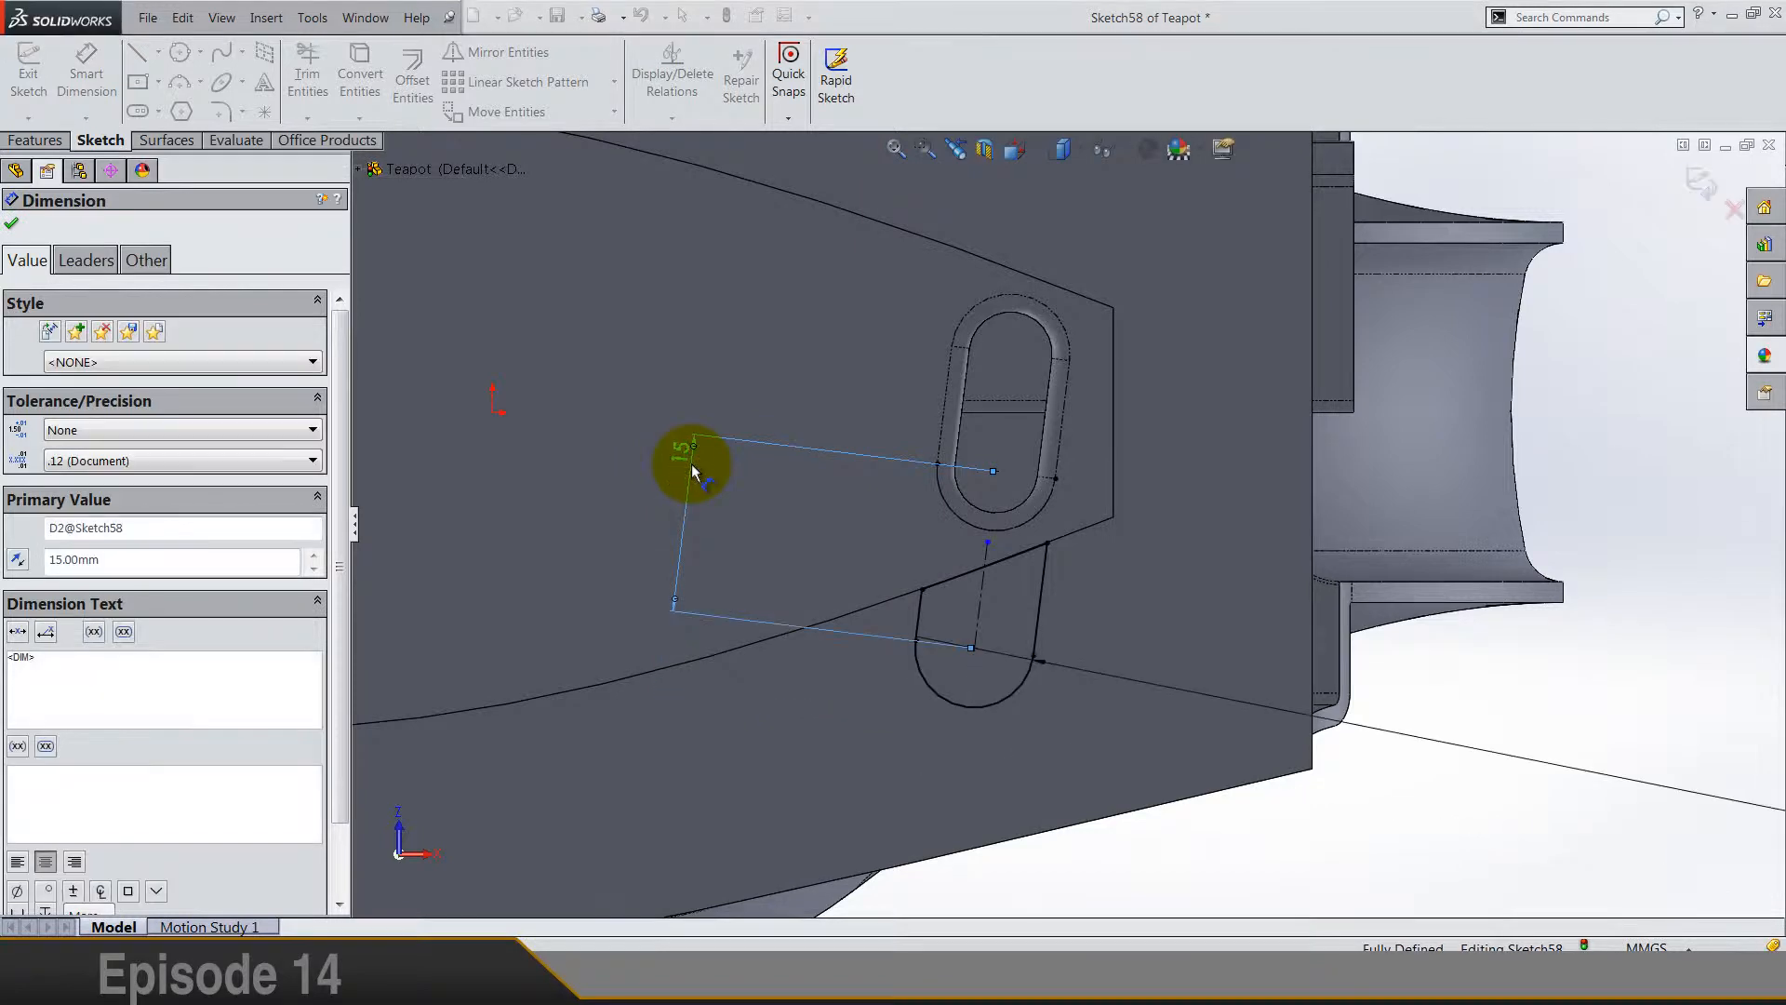
pyautogui.press('Escape')
pyautogui.press('z')
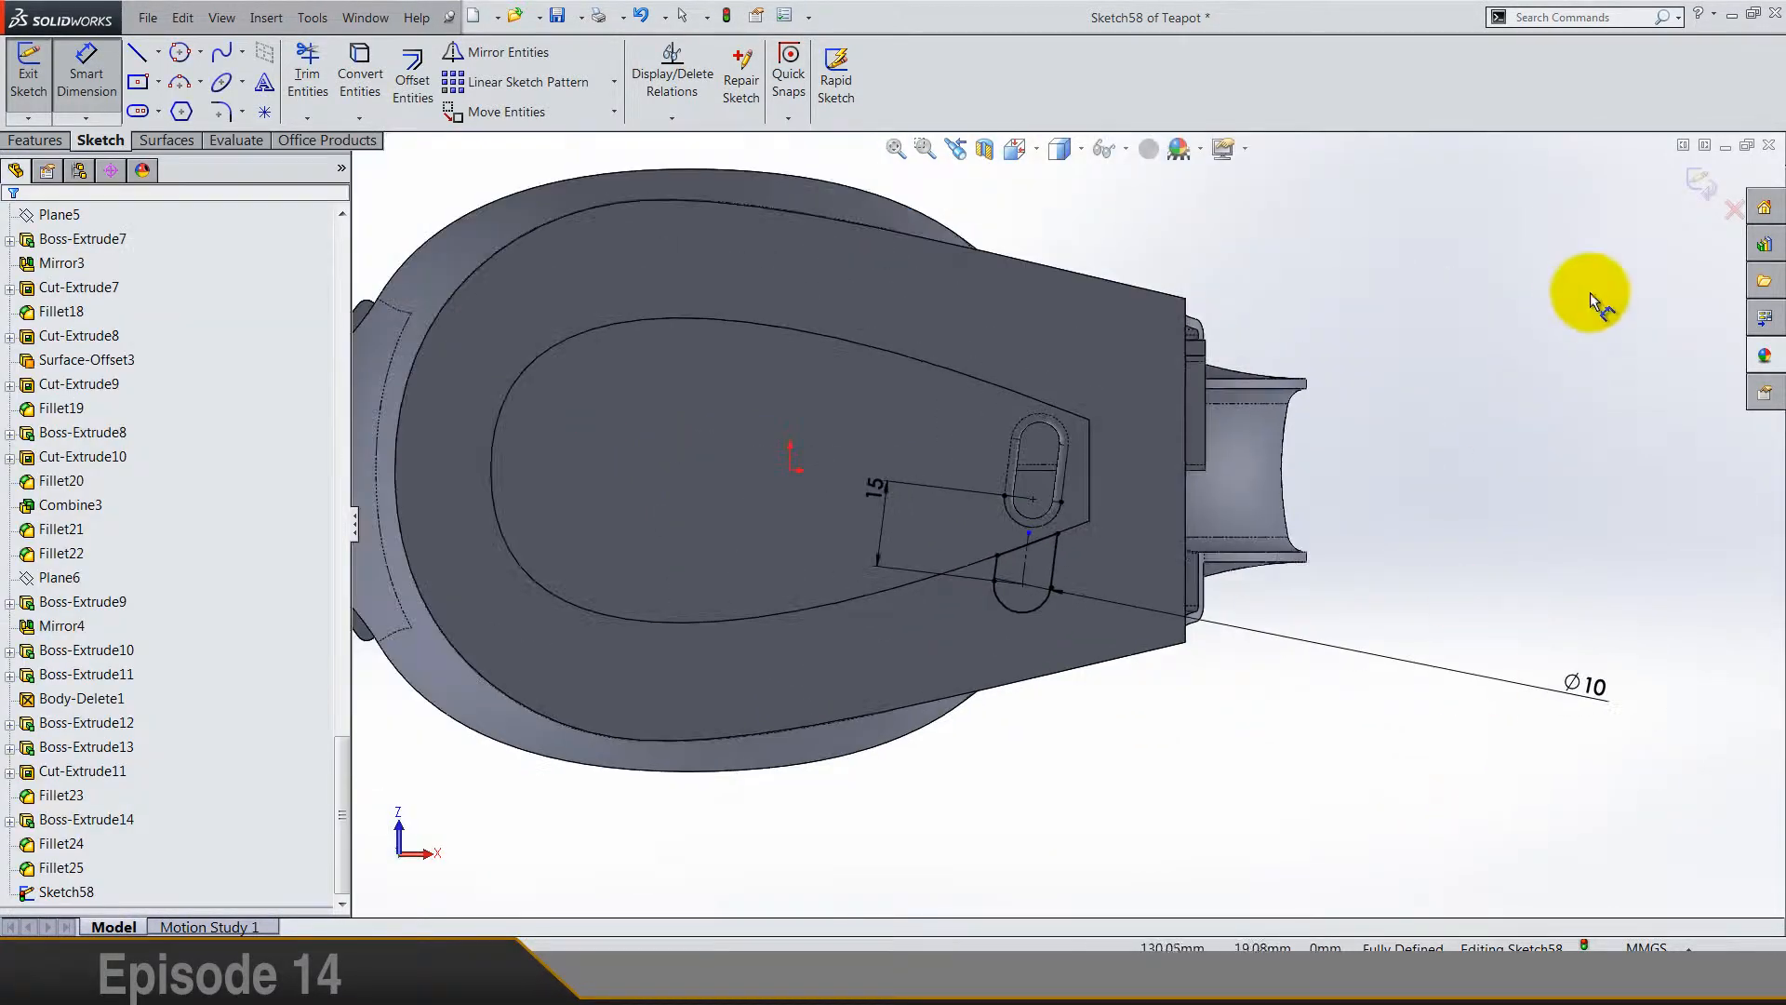
pyautogui.click(1703, 180)
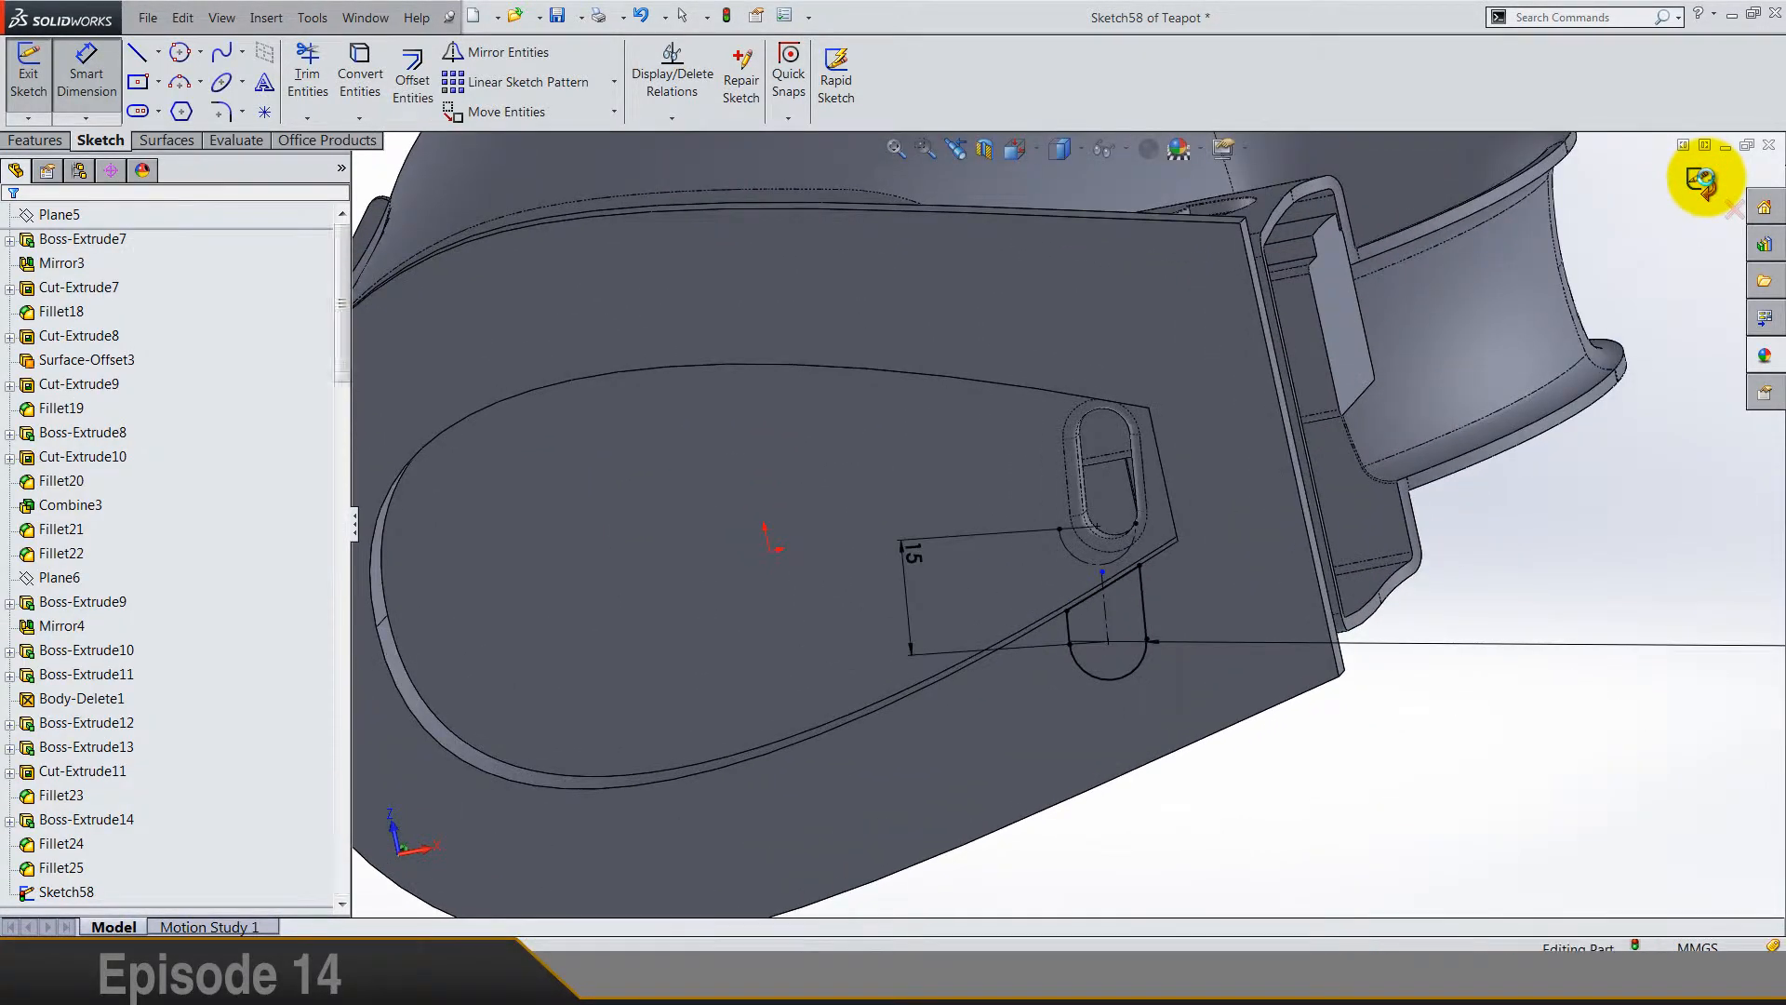
# Step: Cut-extrude the round-ended profile Up To Vertex, using the recess's inner floor edge as the end reference
pyautogui.scroll(3, 1286, 436)
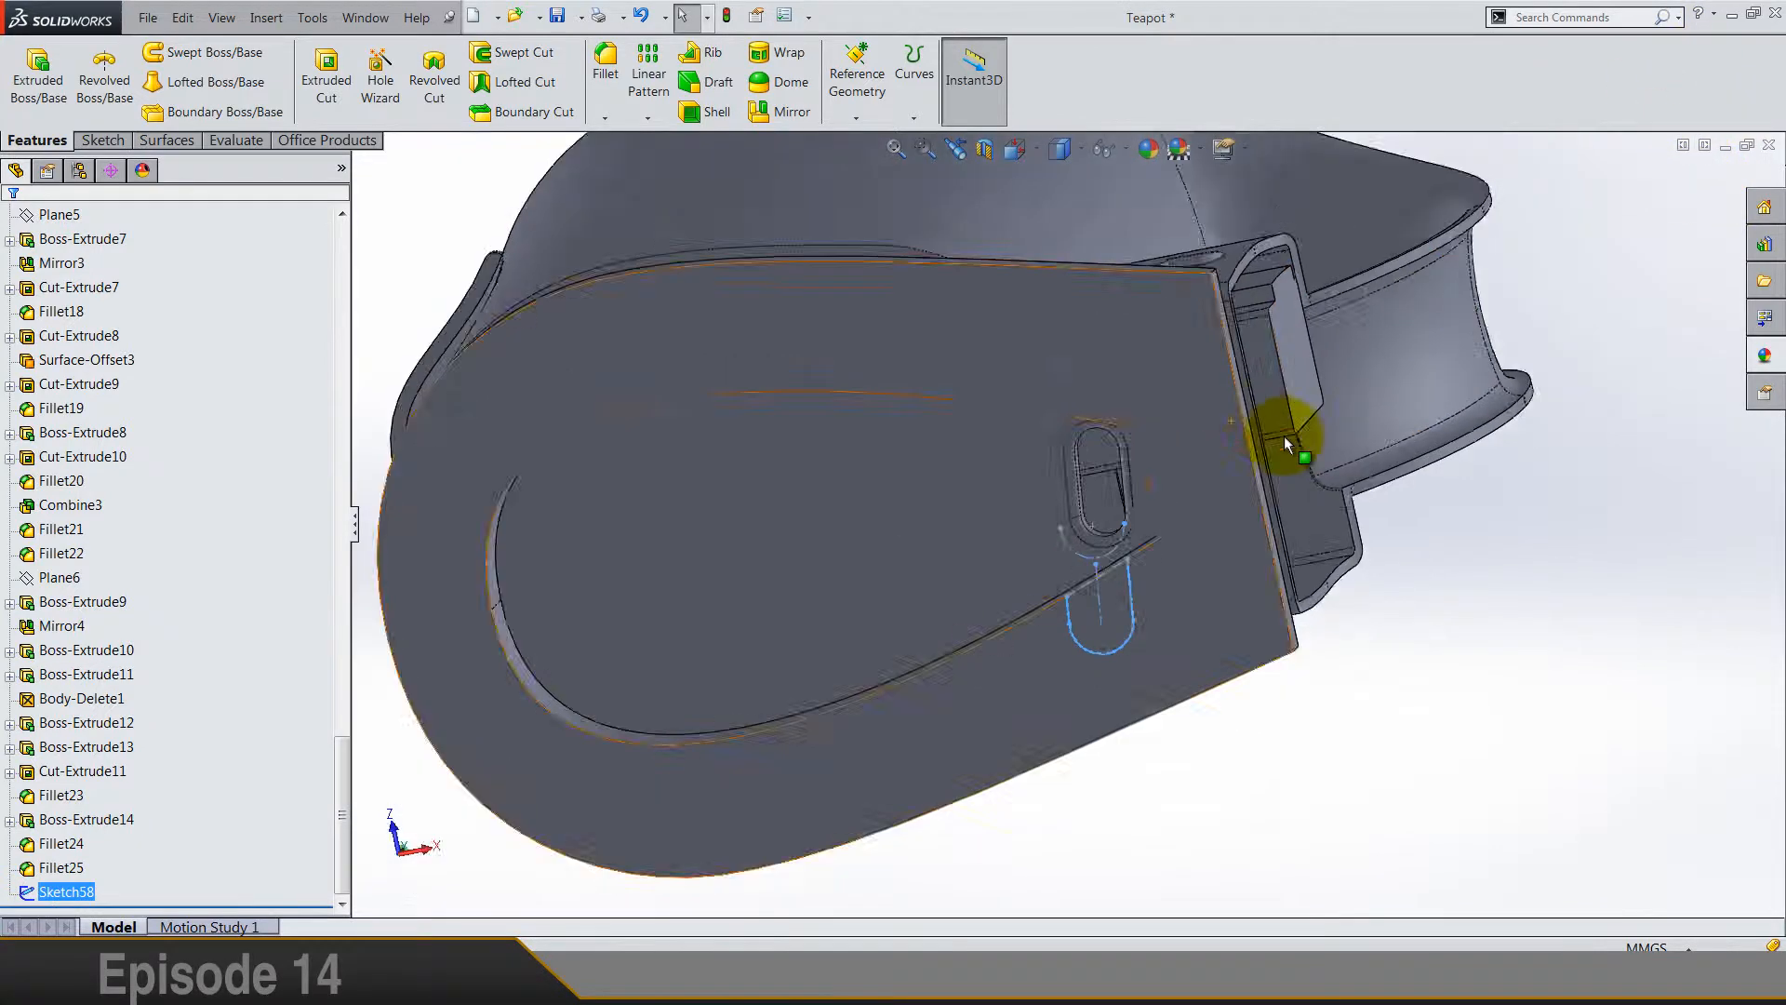
pyautogui.moveTo(1285, 436); pyautogui.dragTo(1408, 532, button='middle')
pyautogui.scroll(-4, 1509, 610)
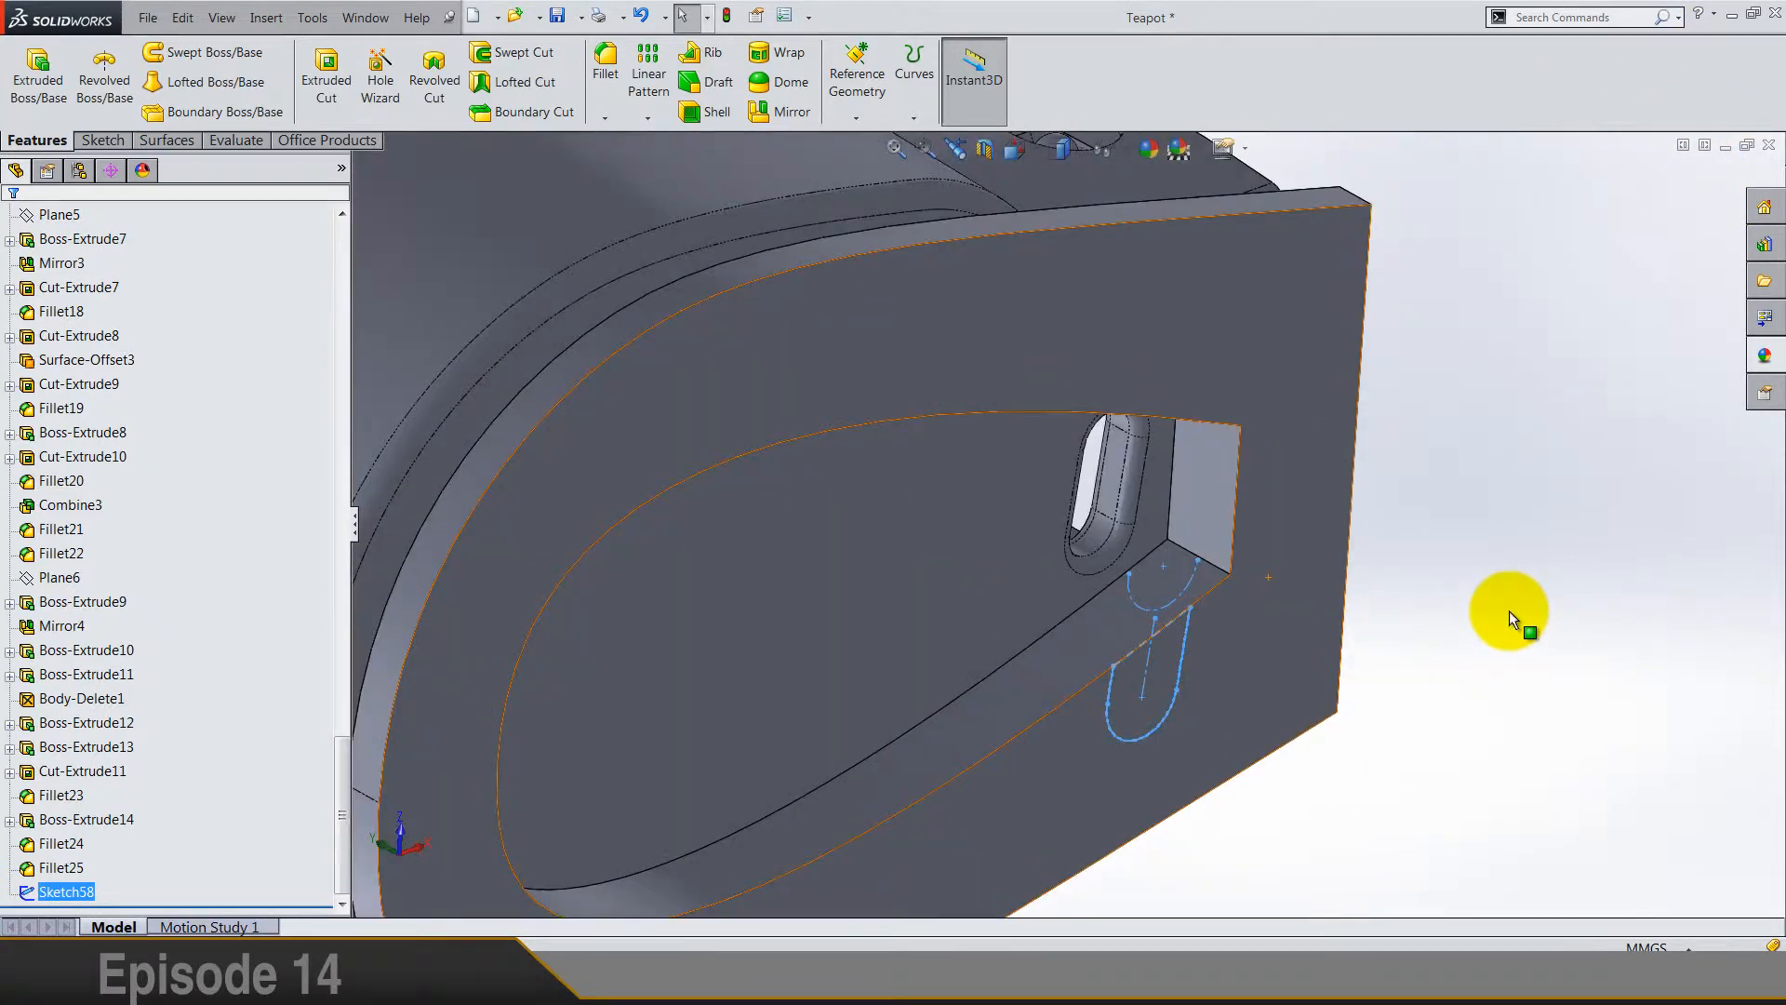
pyautogui.click(326, 80)
pyautogui.click(923, 631)
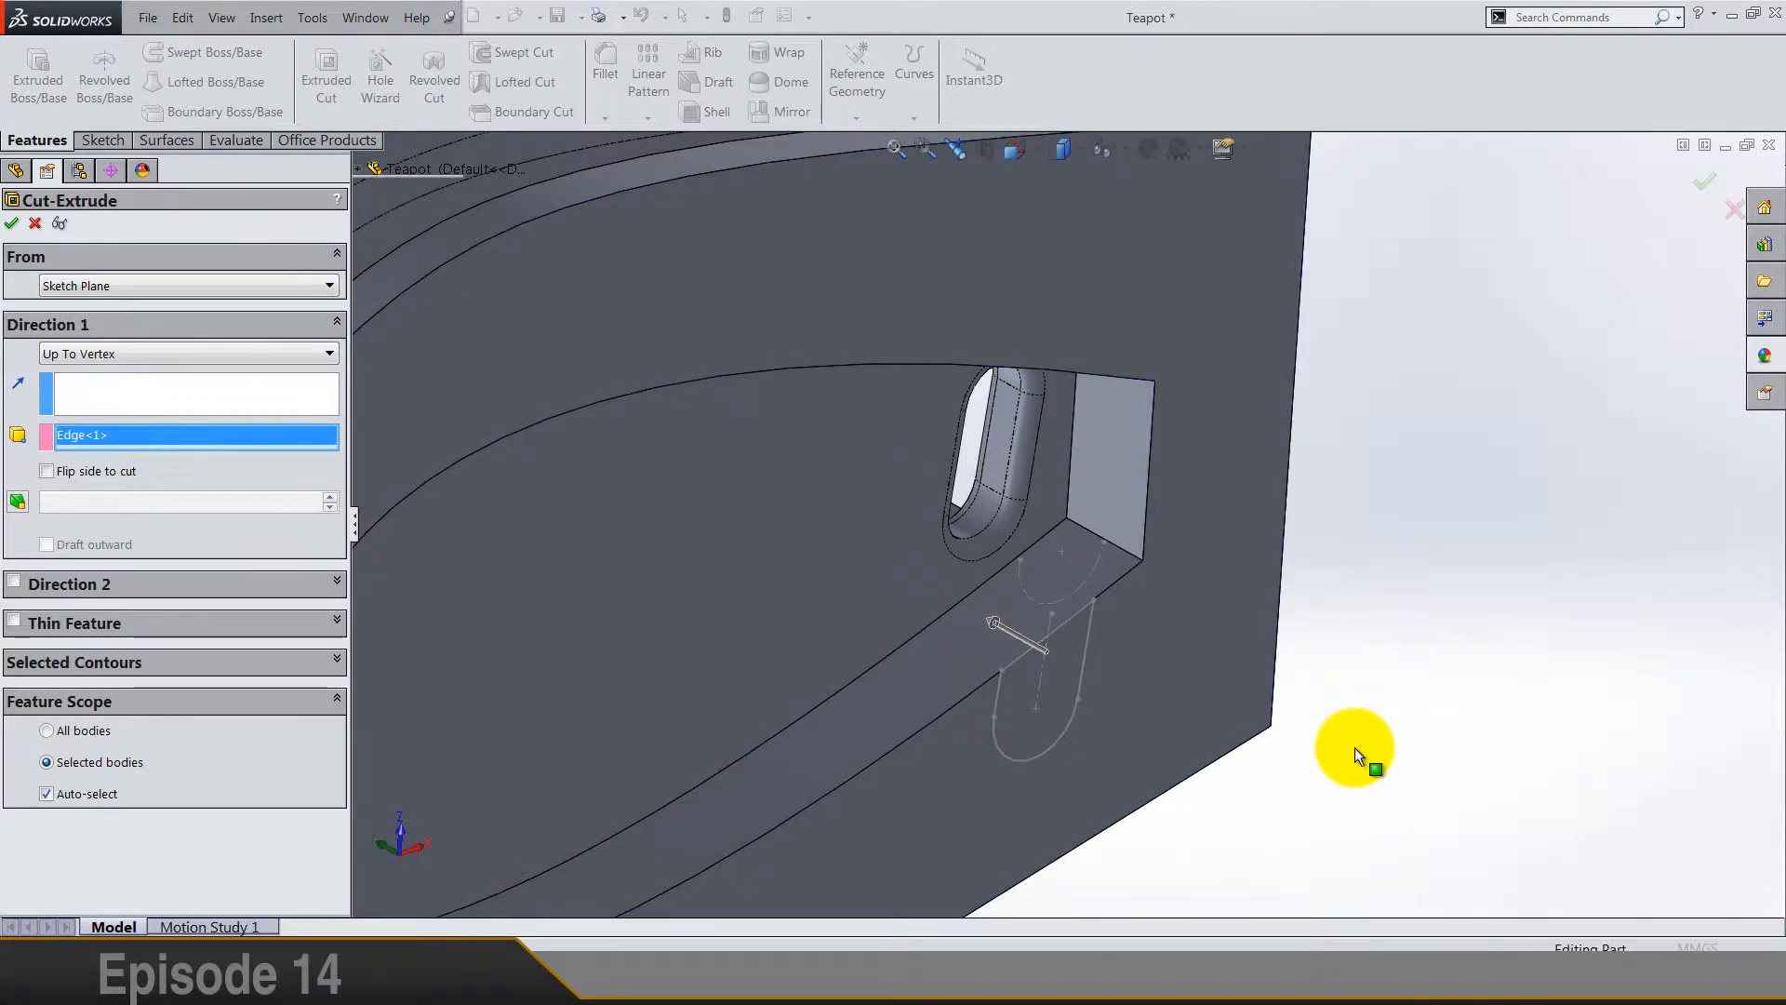
pyautogui.rightClick(1354, 746)
pyautogui.click(1354, 746)
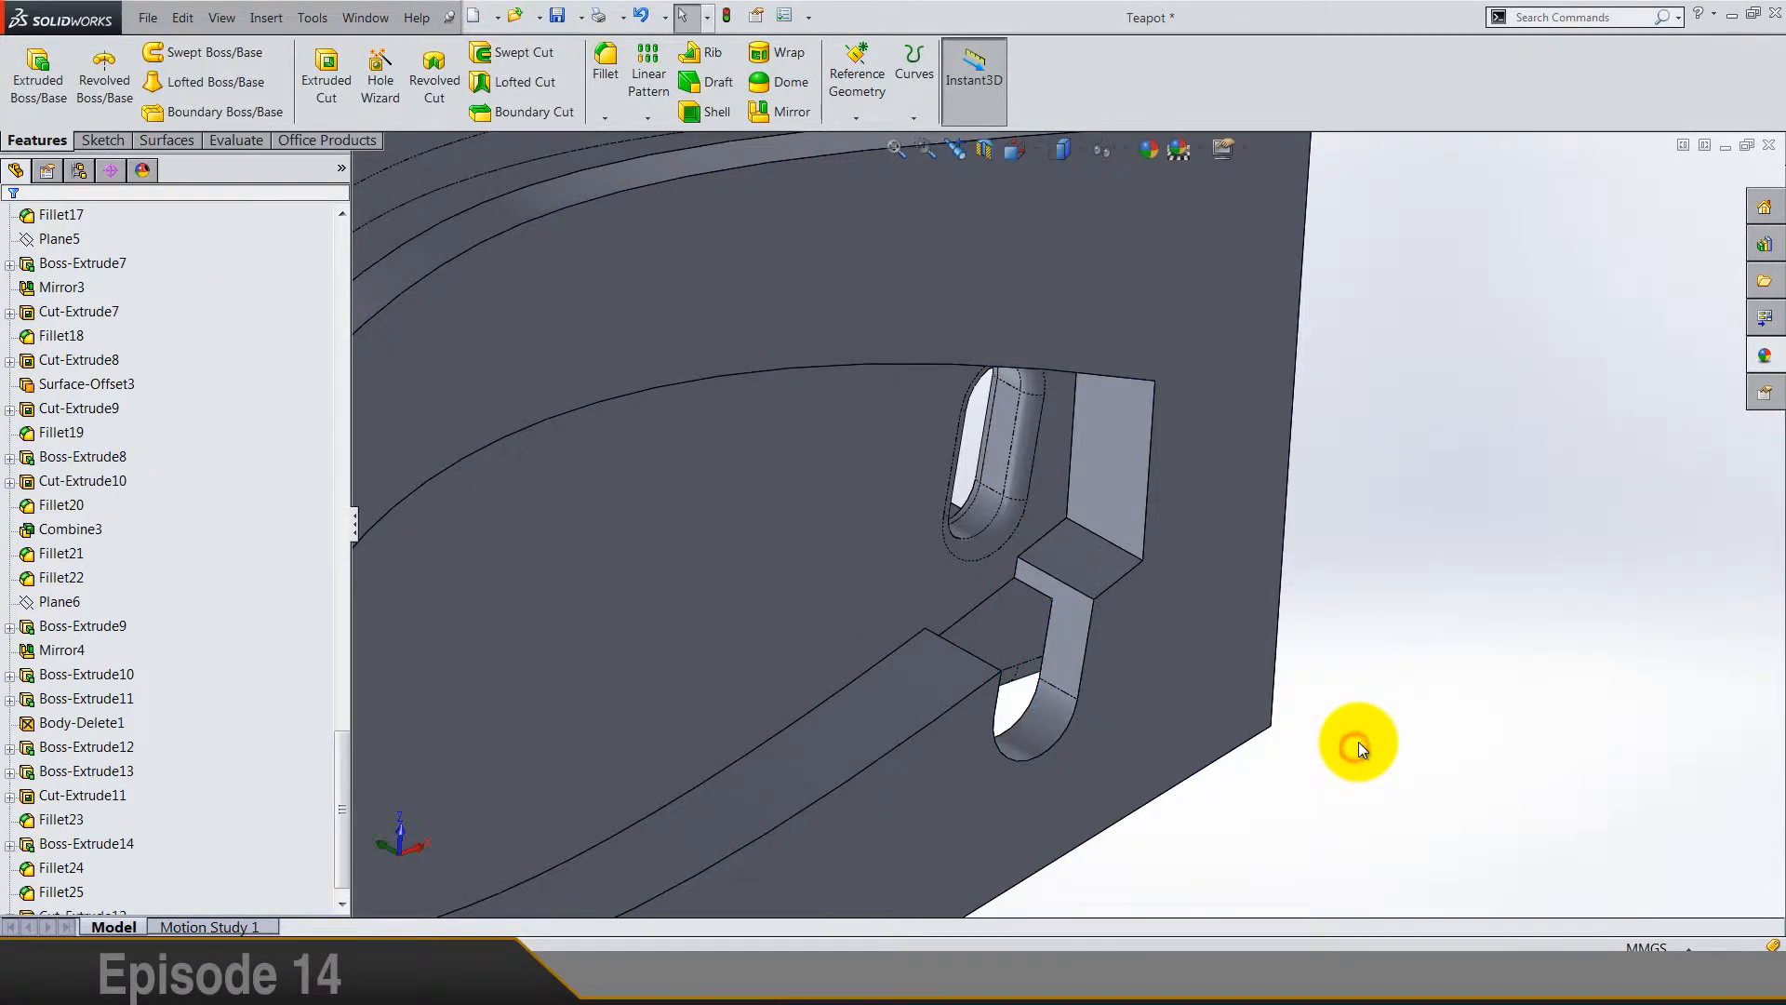
# Step: Sketch a circle about 3.4 mm in diameter near the rounded slot's upper end, on the flat plate face inside the handle housing
pyautogui.scroll(3, 1358, 741)
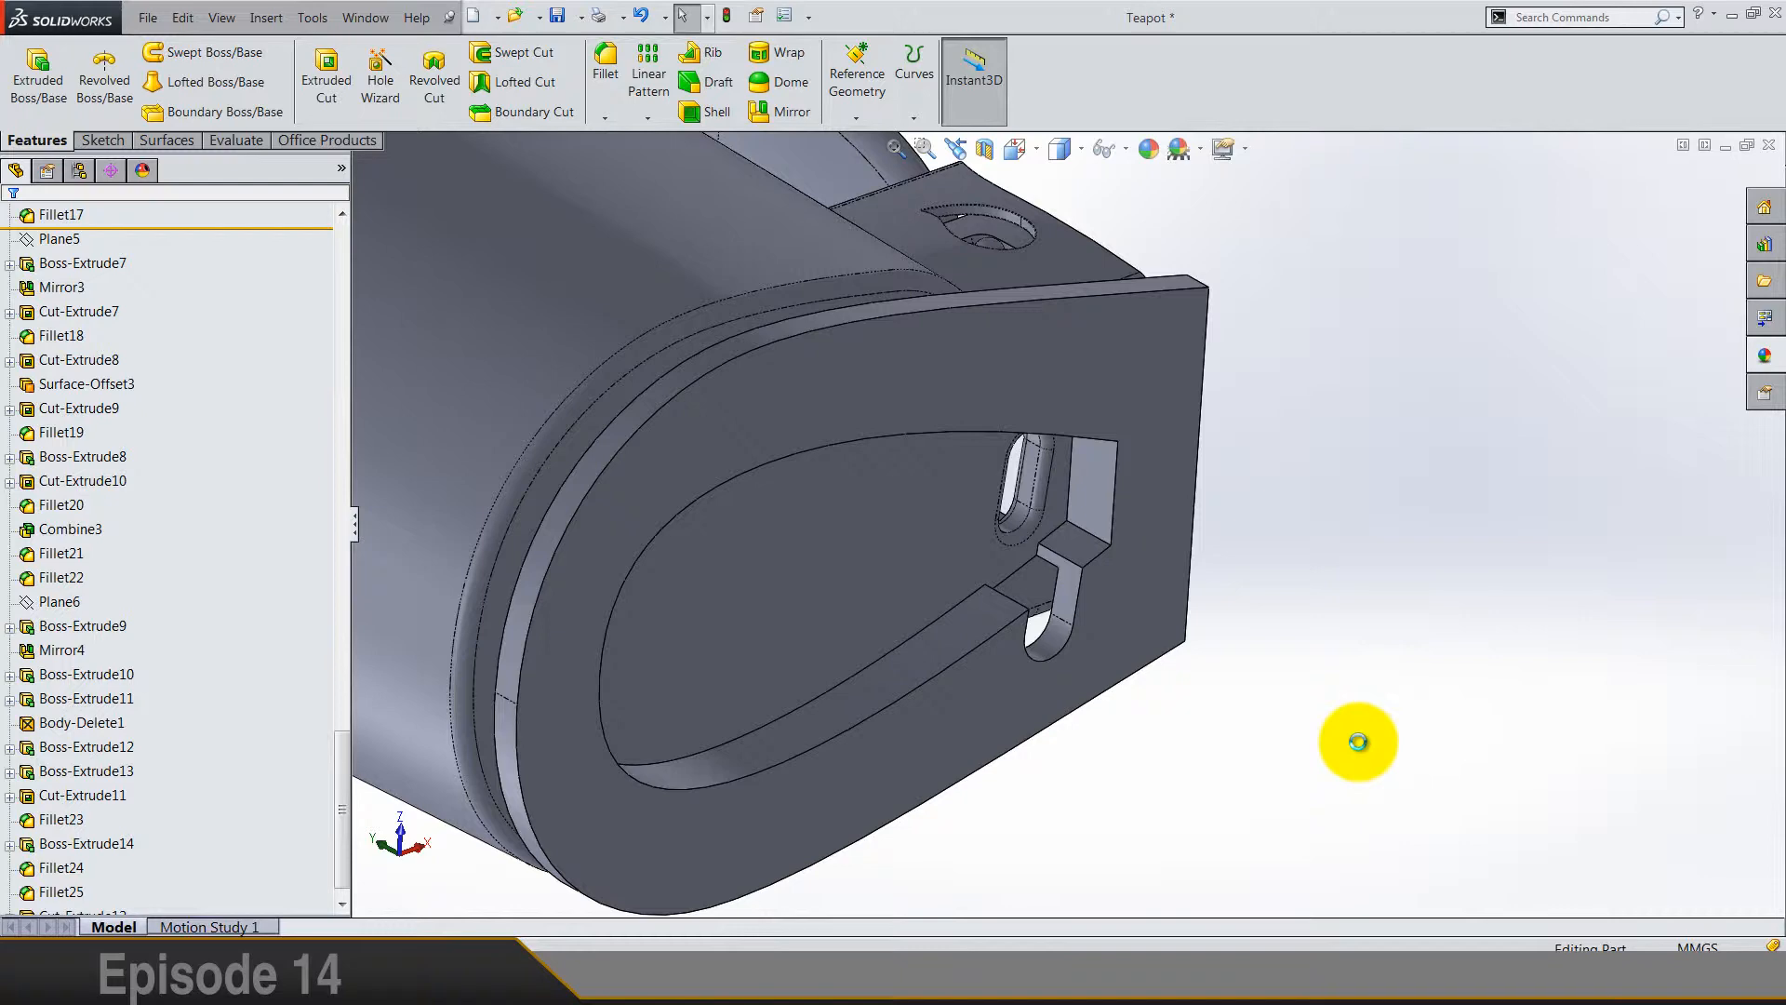
pyautogui.moveTo(1348, 706); pyautogui.dragTo(1240, 387, button='middle')
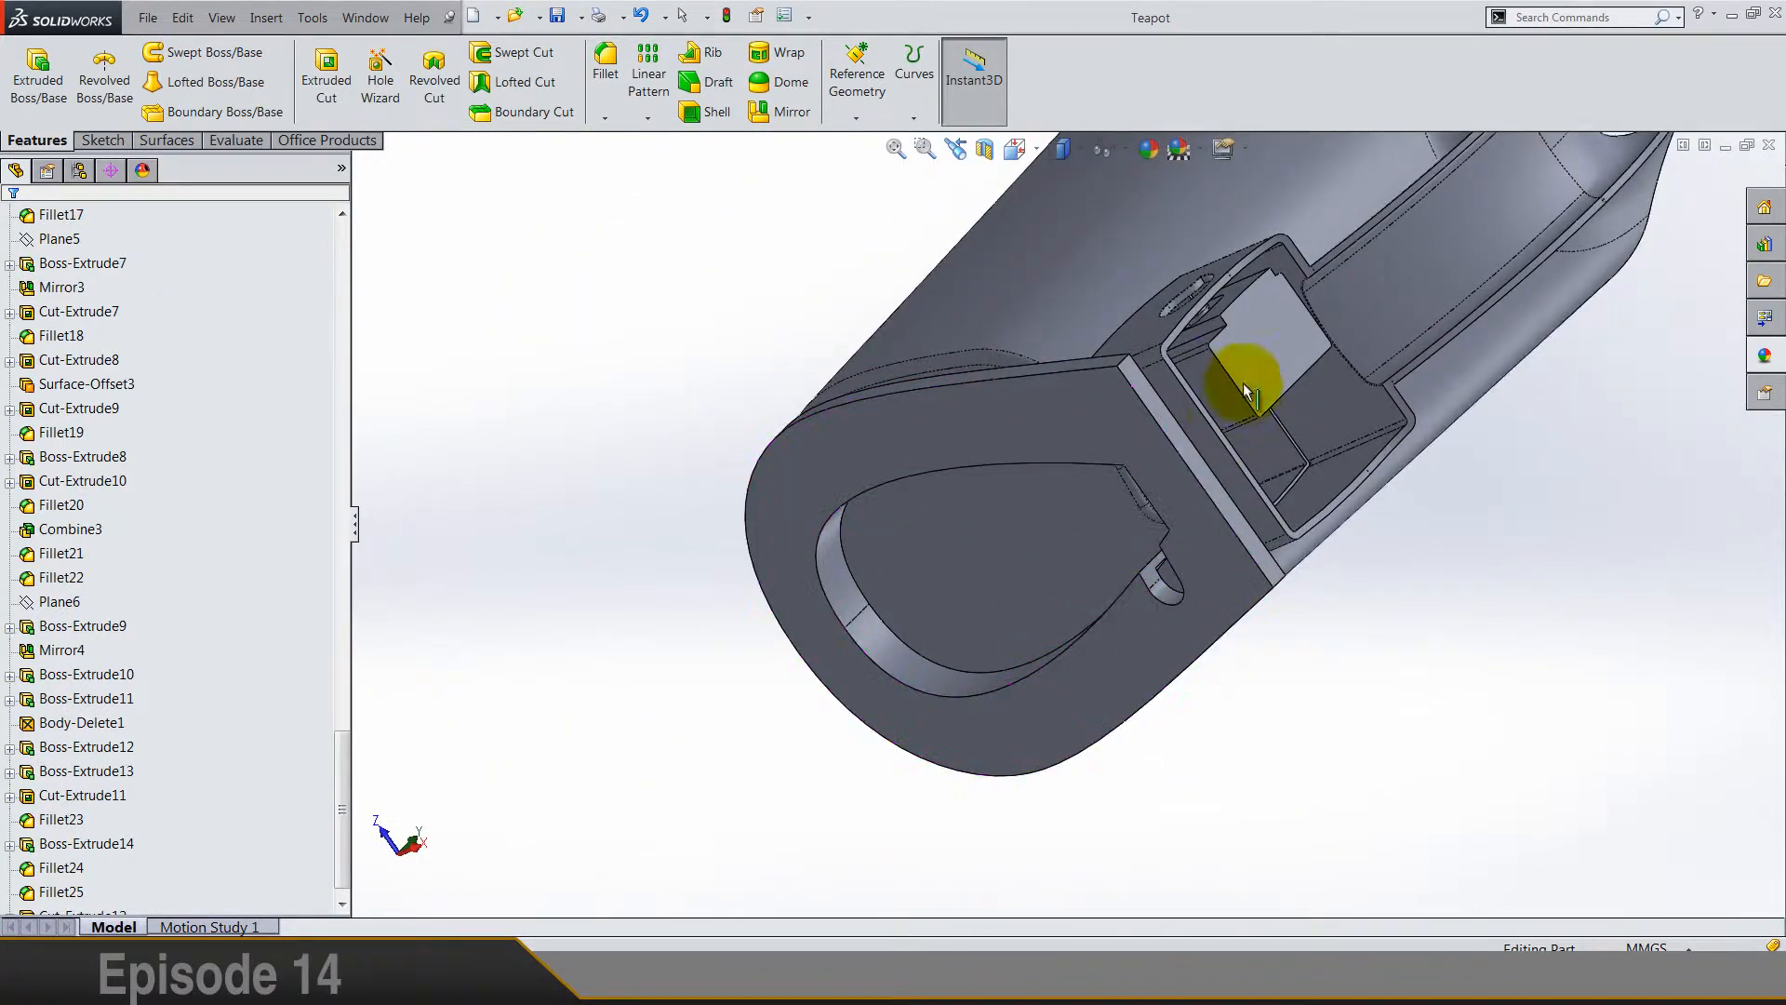
pyautogui.rightClick(1208, 385)
pyautogui.click(1245, 356)
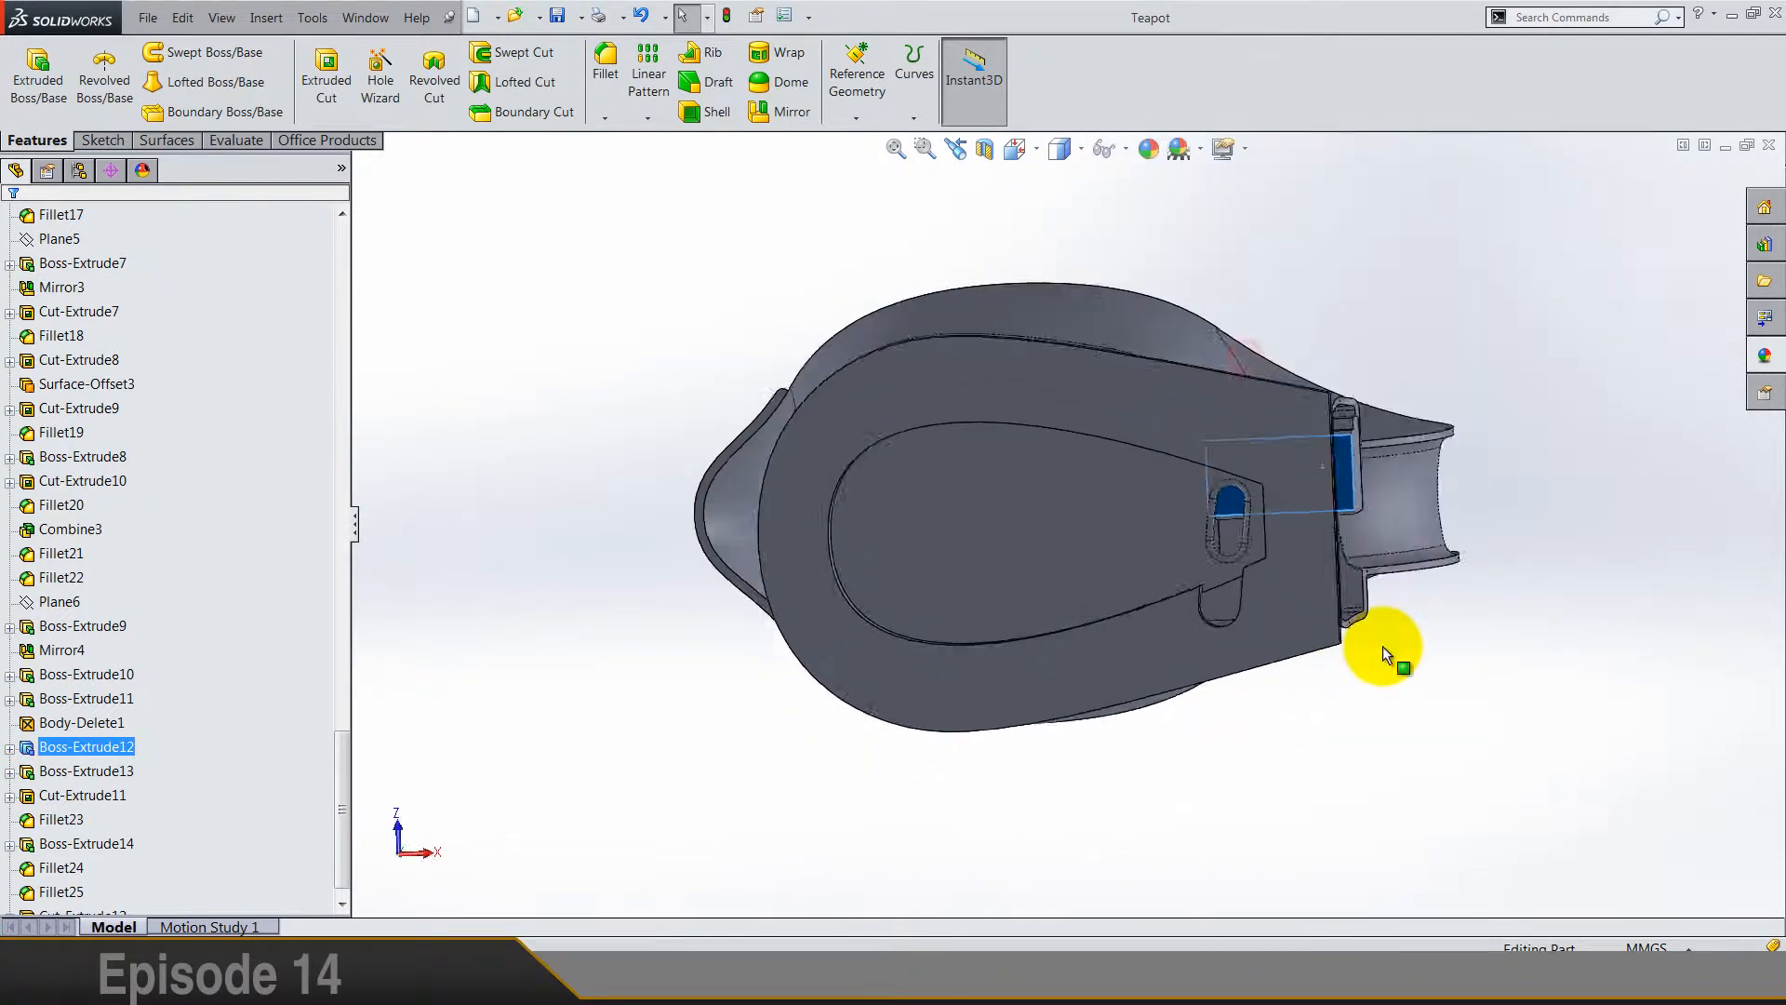
pyautogui.scroll(-5, 1217, 597)
pyautogui.scroll(-4, 1217, 598)
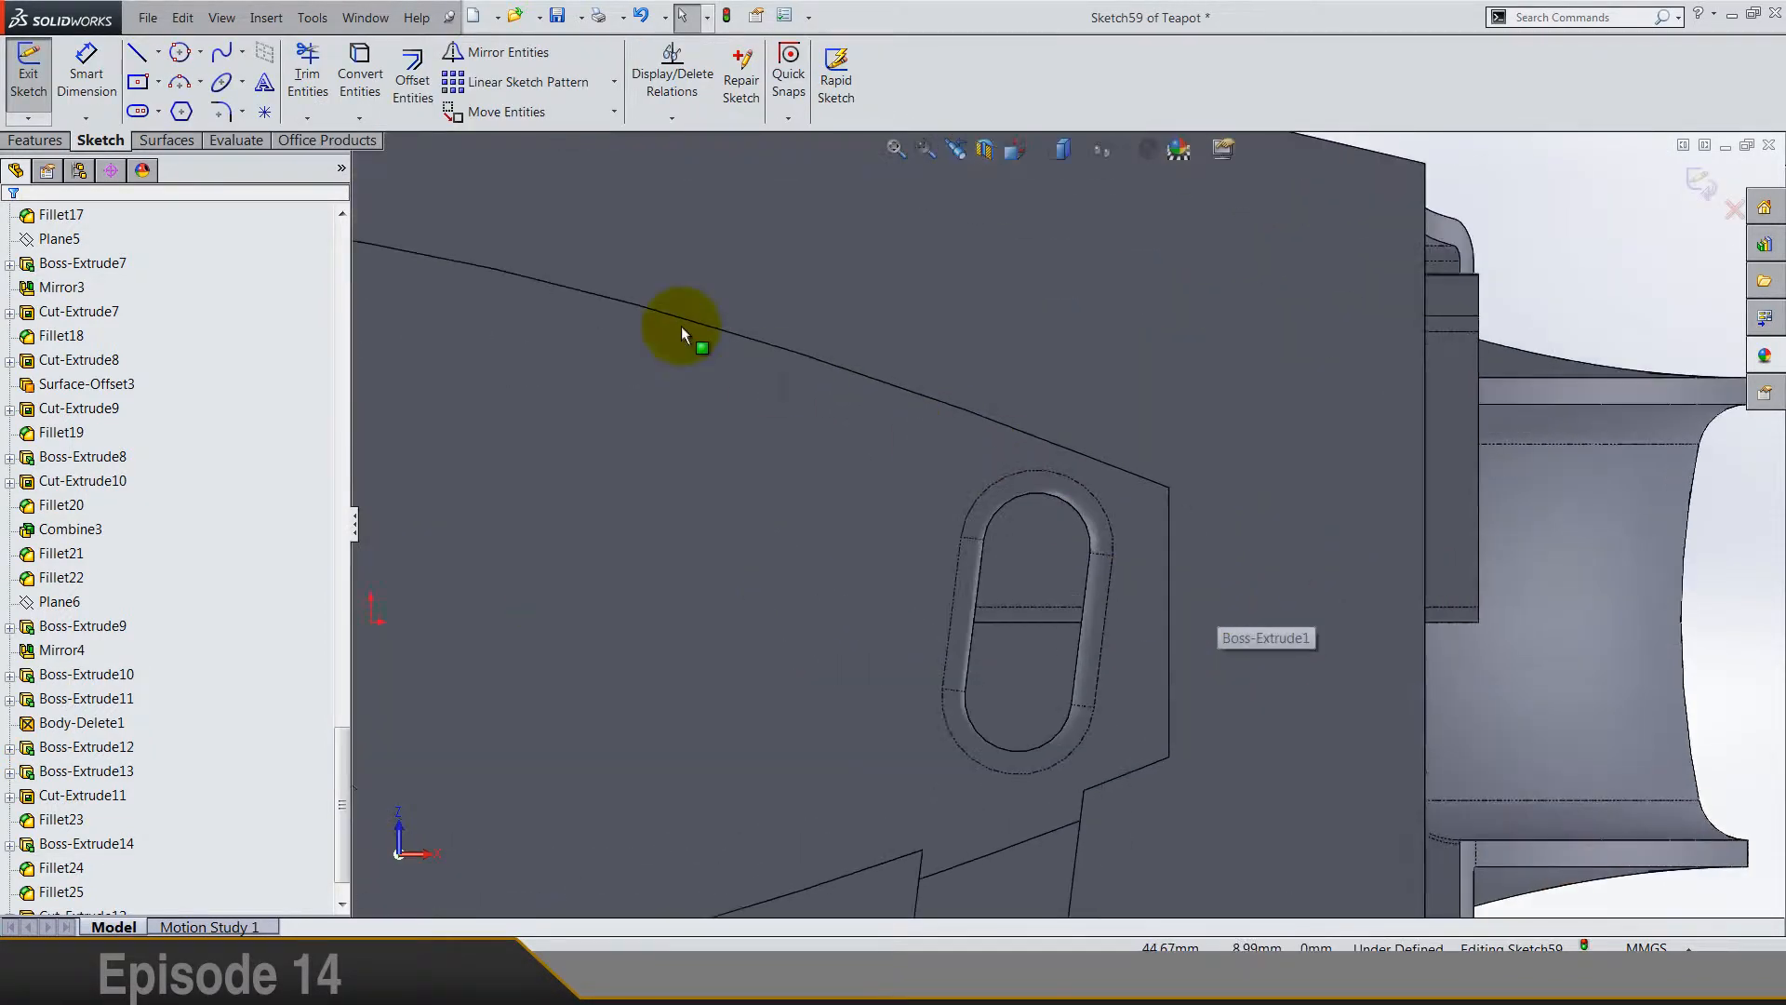
pyautogui.click(179, 53)
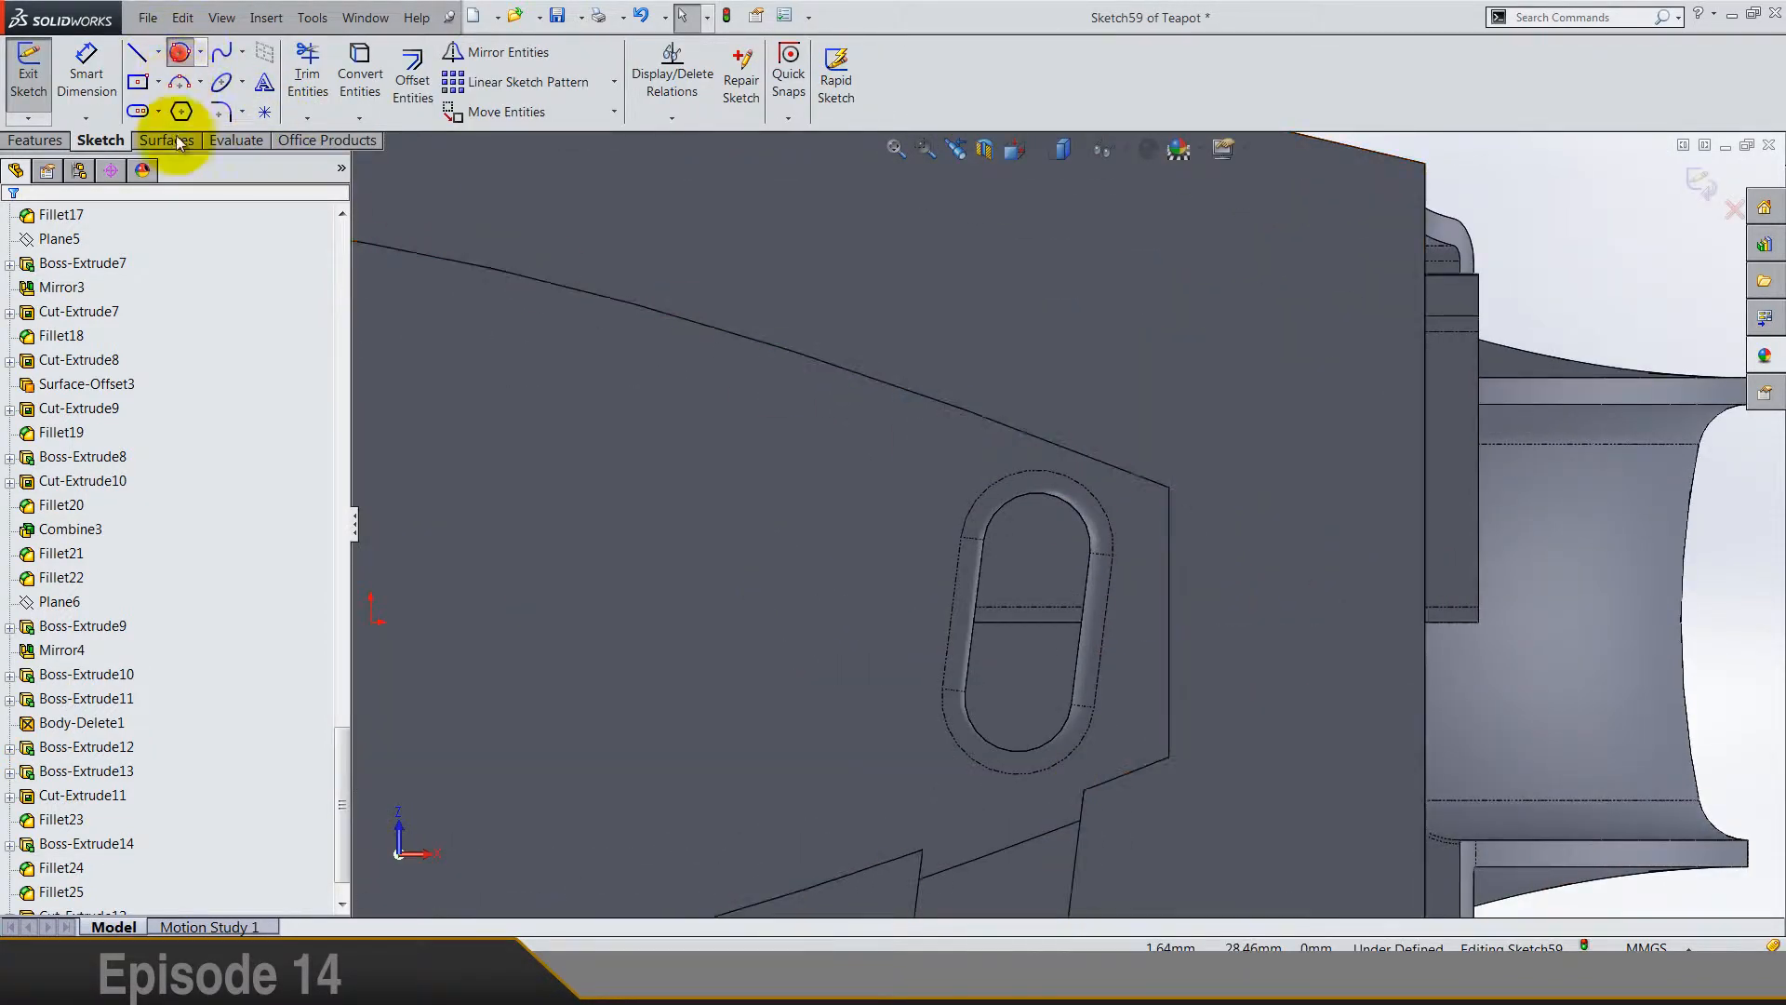
pyautogui.click(1026, 555)
pyautogui.click(1038, 555)
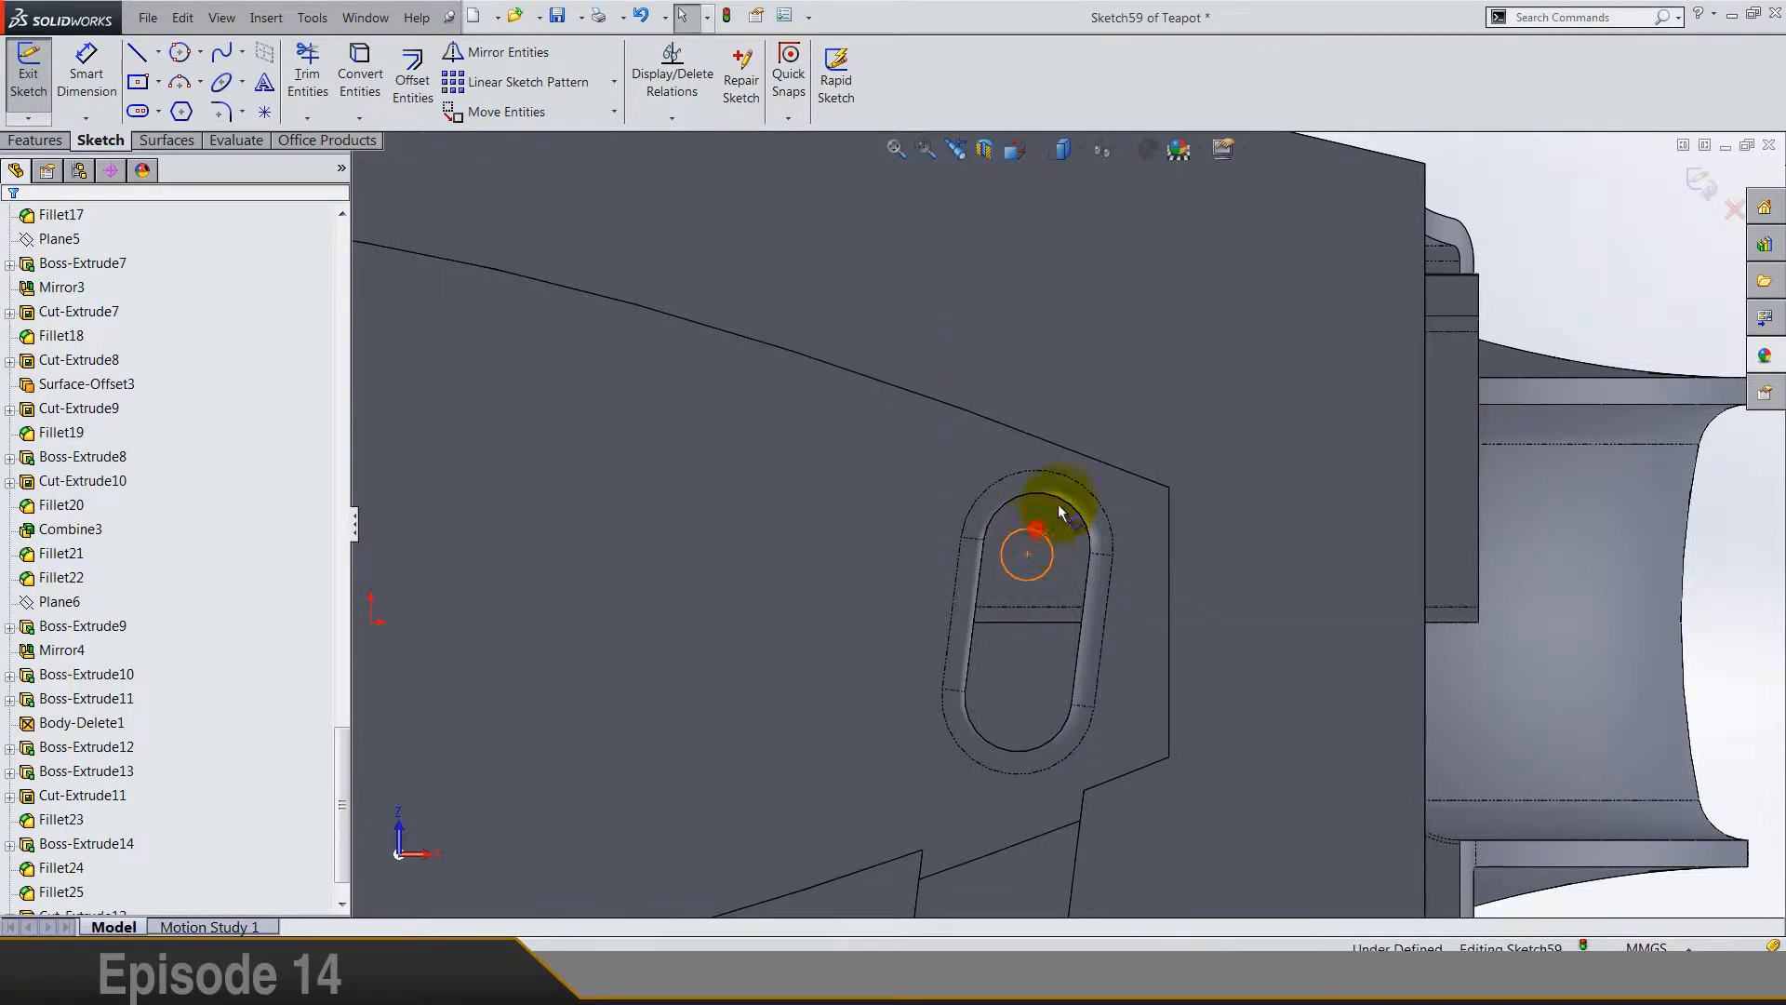
# Step: Make the circle concentric with the rounded slot's upper arc, set its diameter to 4 mm, and exit the sketch
pyautogui.keyDown('ctrl'); pyautogui.click(1082, 488); pyautogui.keyUp('ctrl')
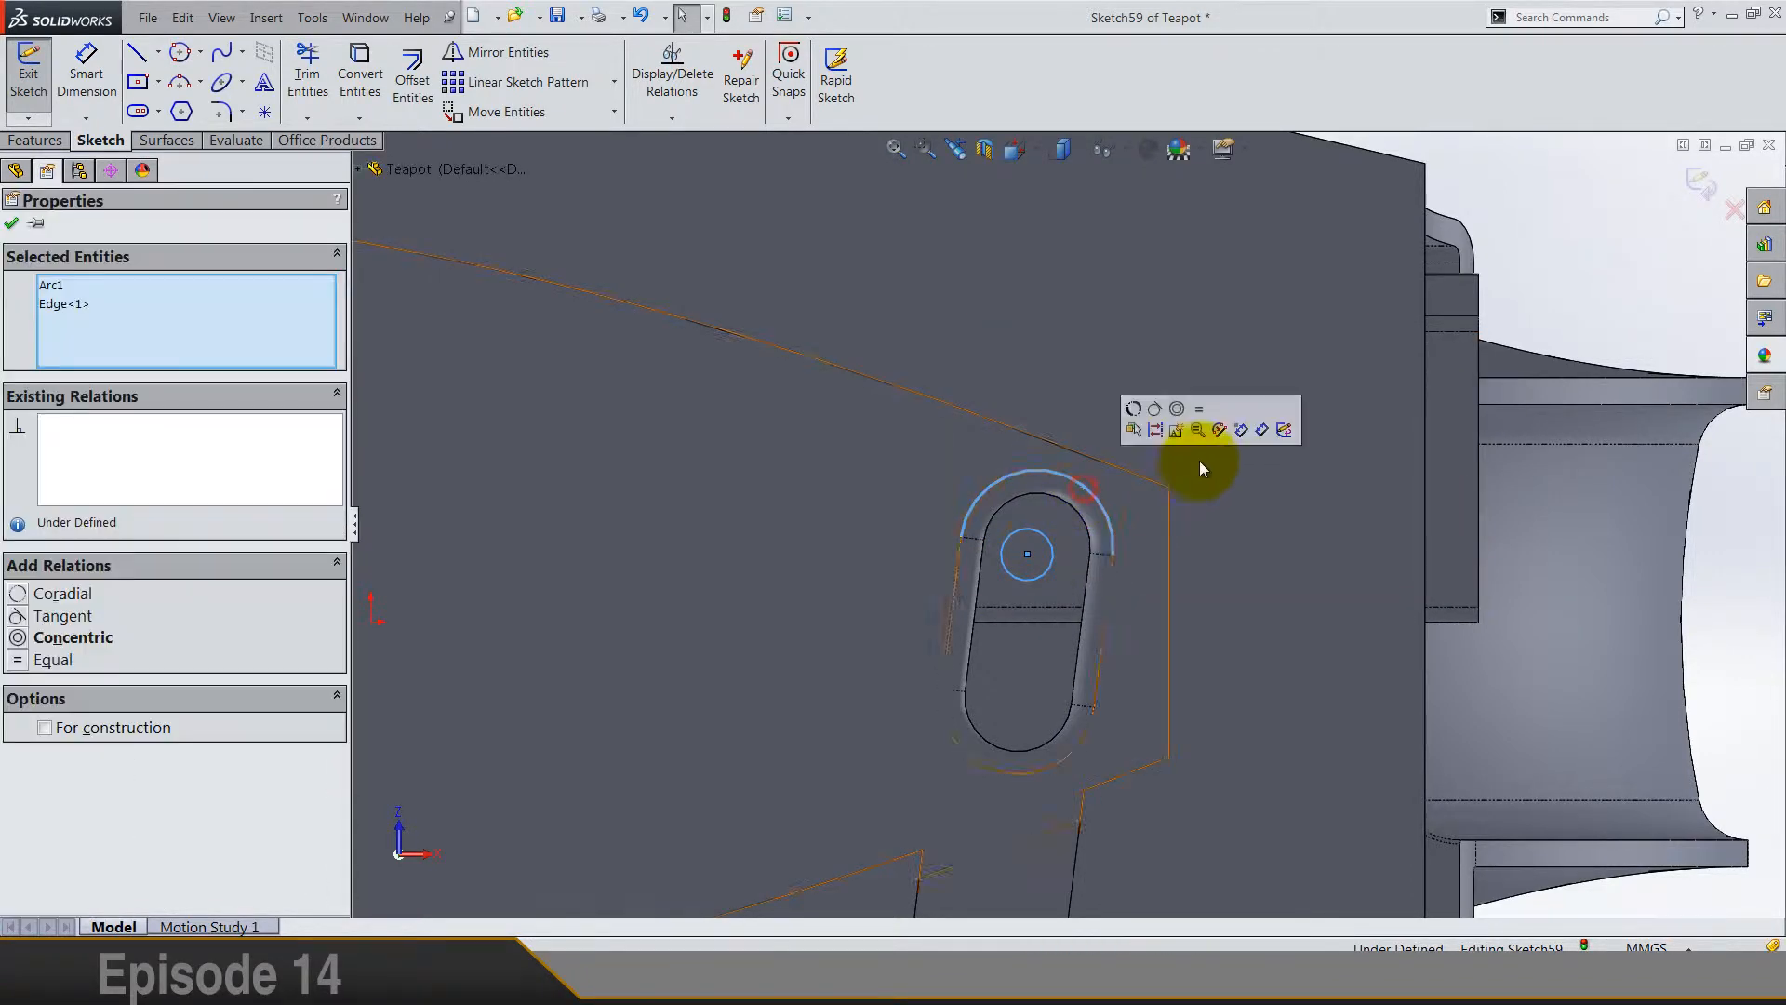
pyautogui.click(1176, 409)
pyautogui.press('Escape')
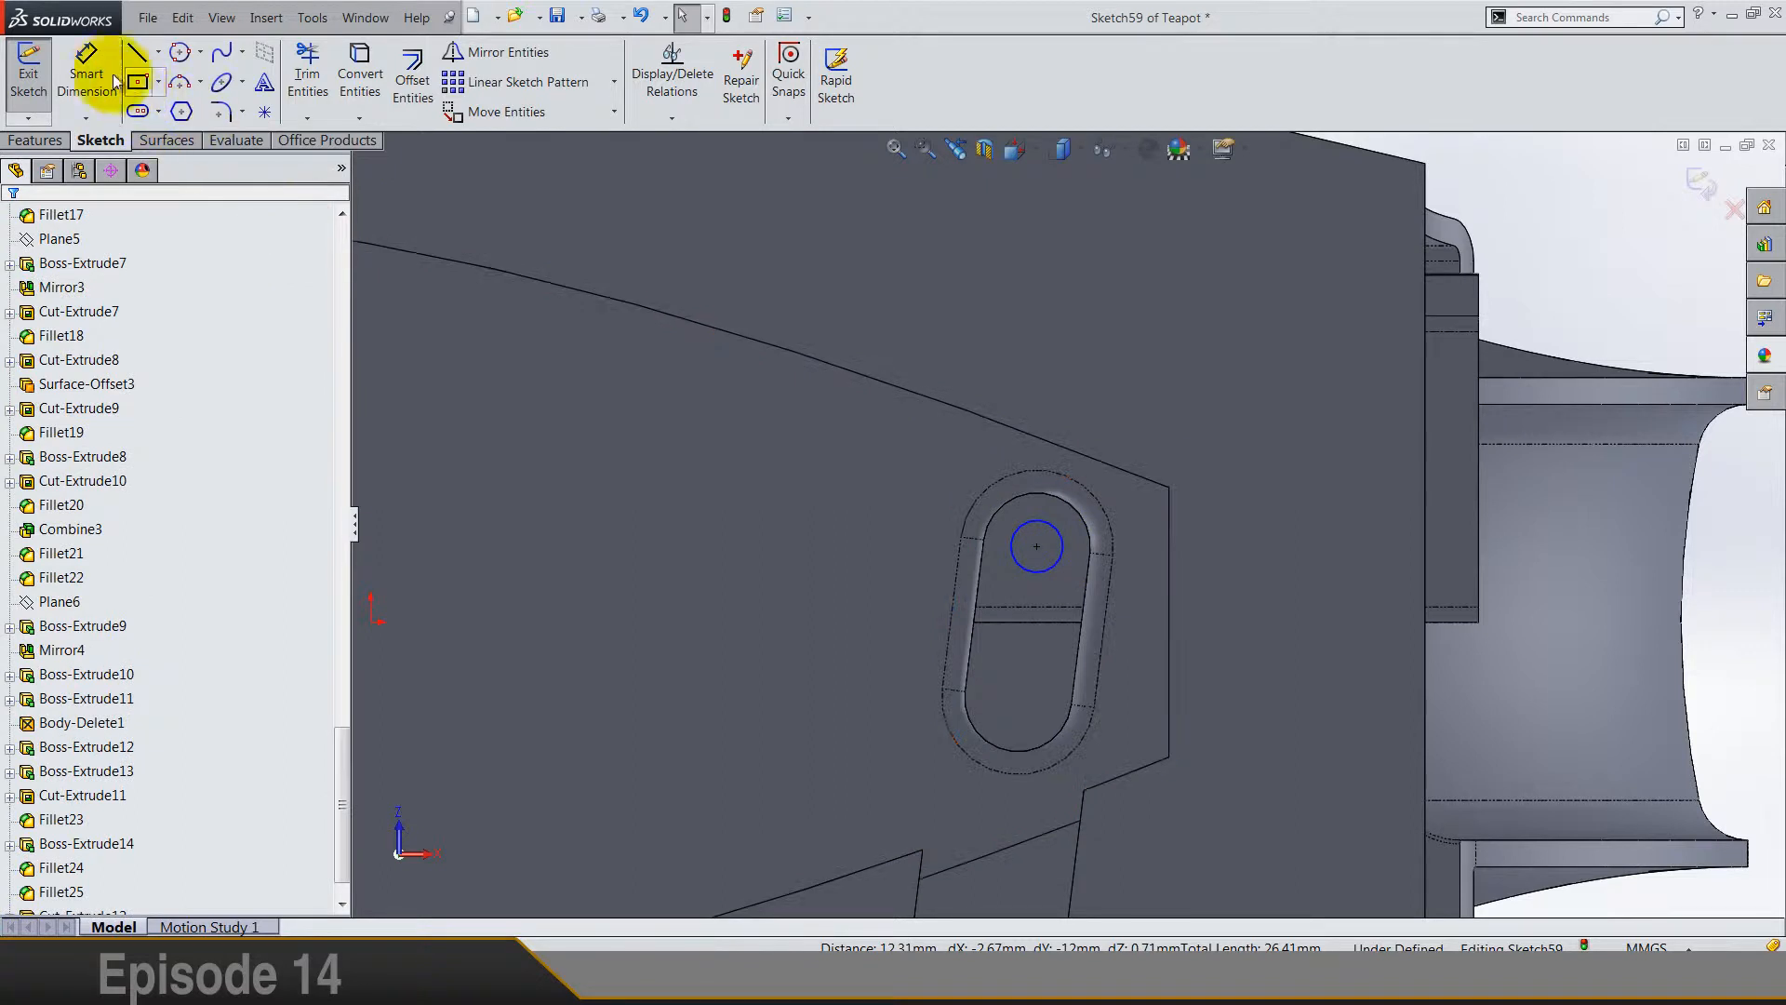
pyautogui.click(1012, 542)
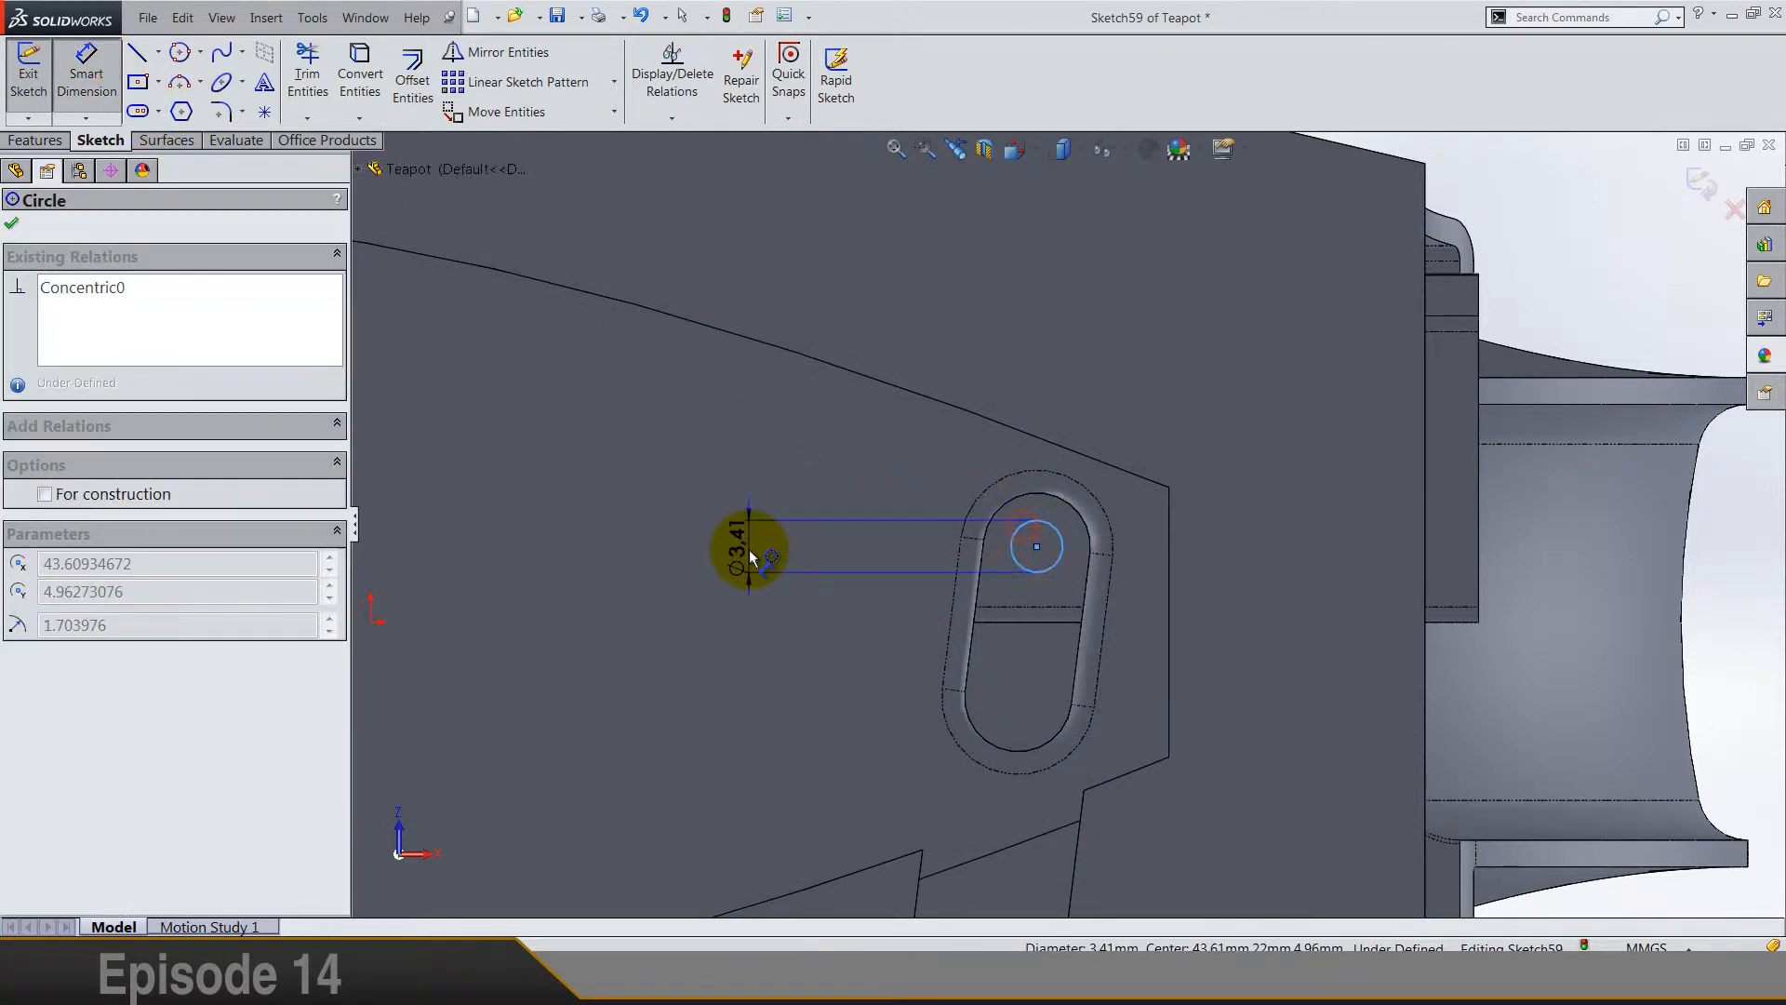
pyautogui.click(750, 556)
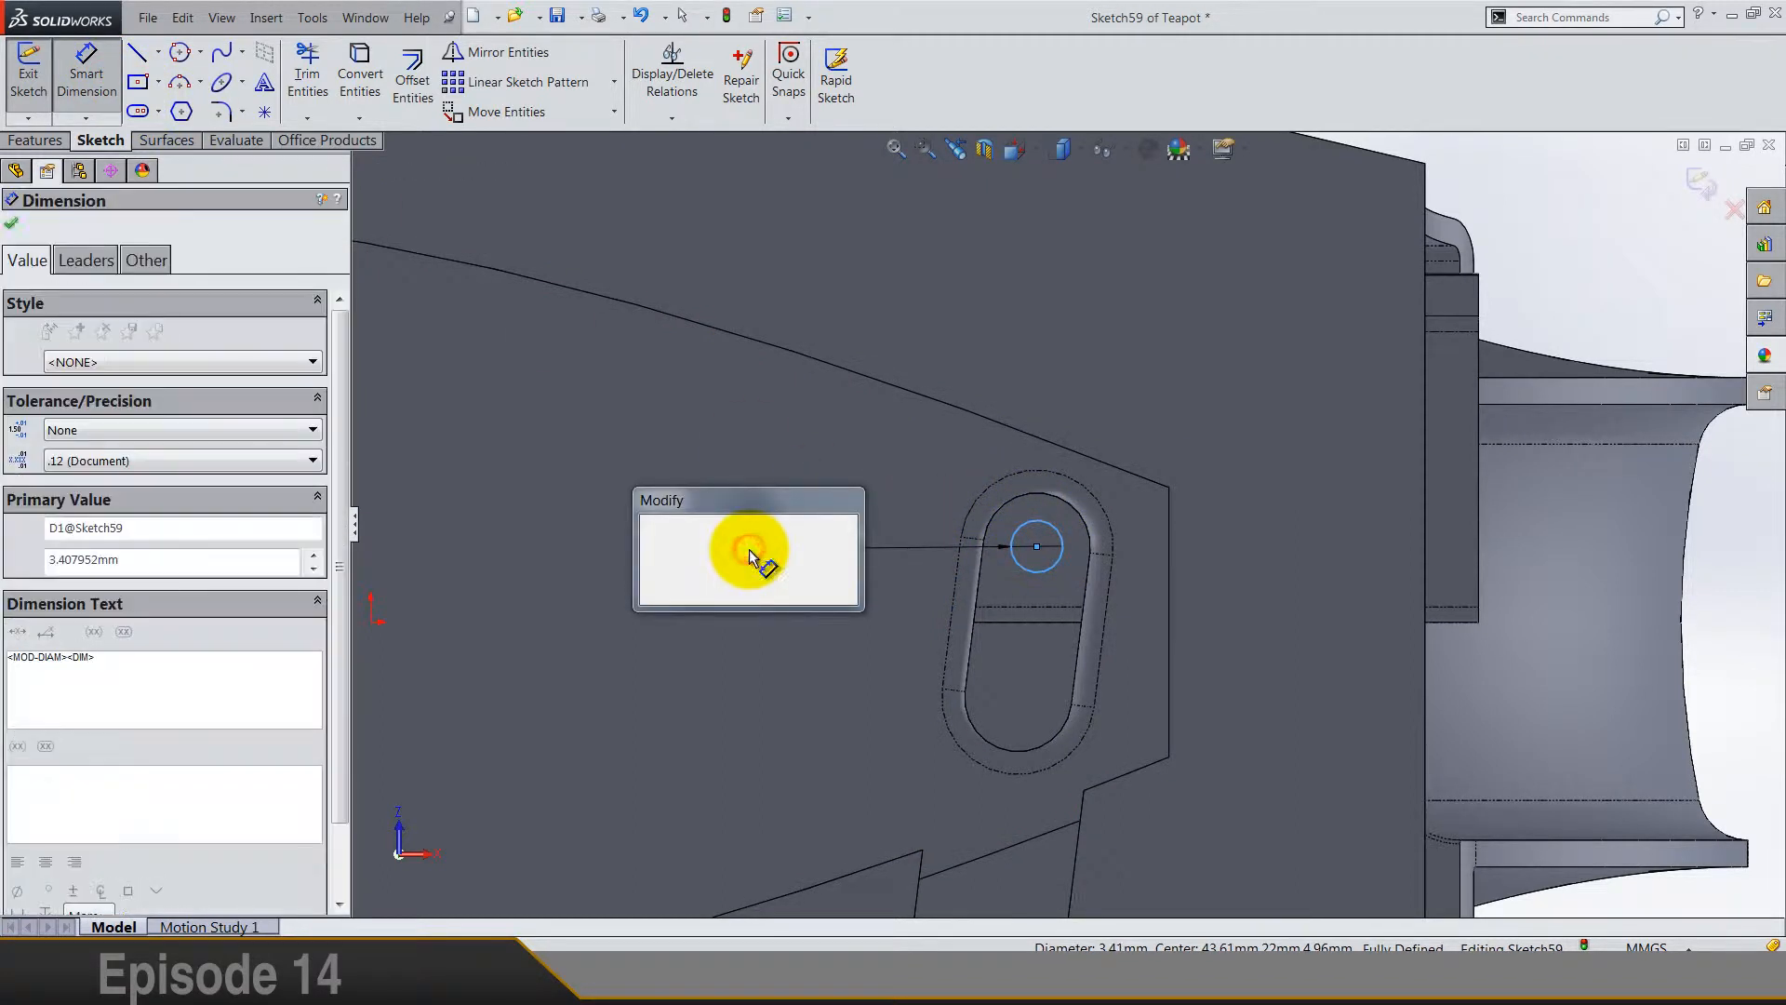
pyautogui.write('4')
pyautogui.press('Return')
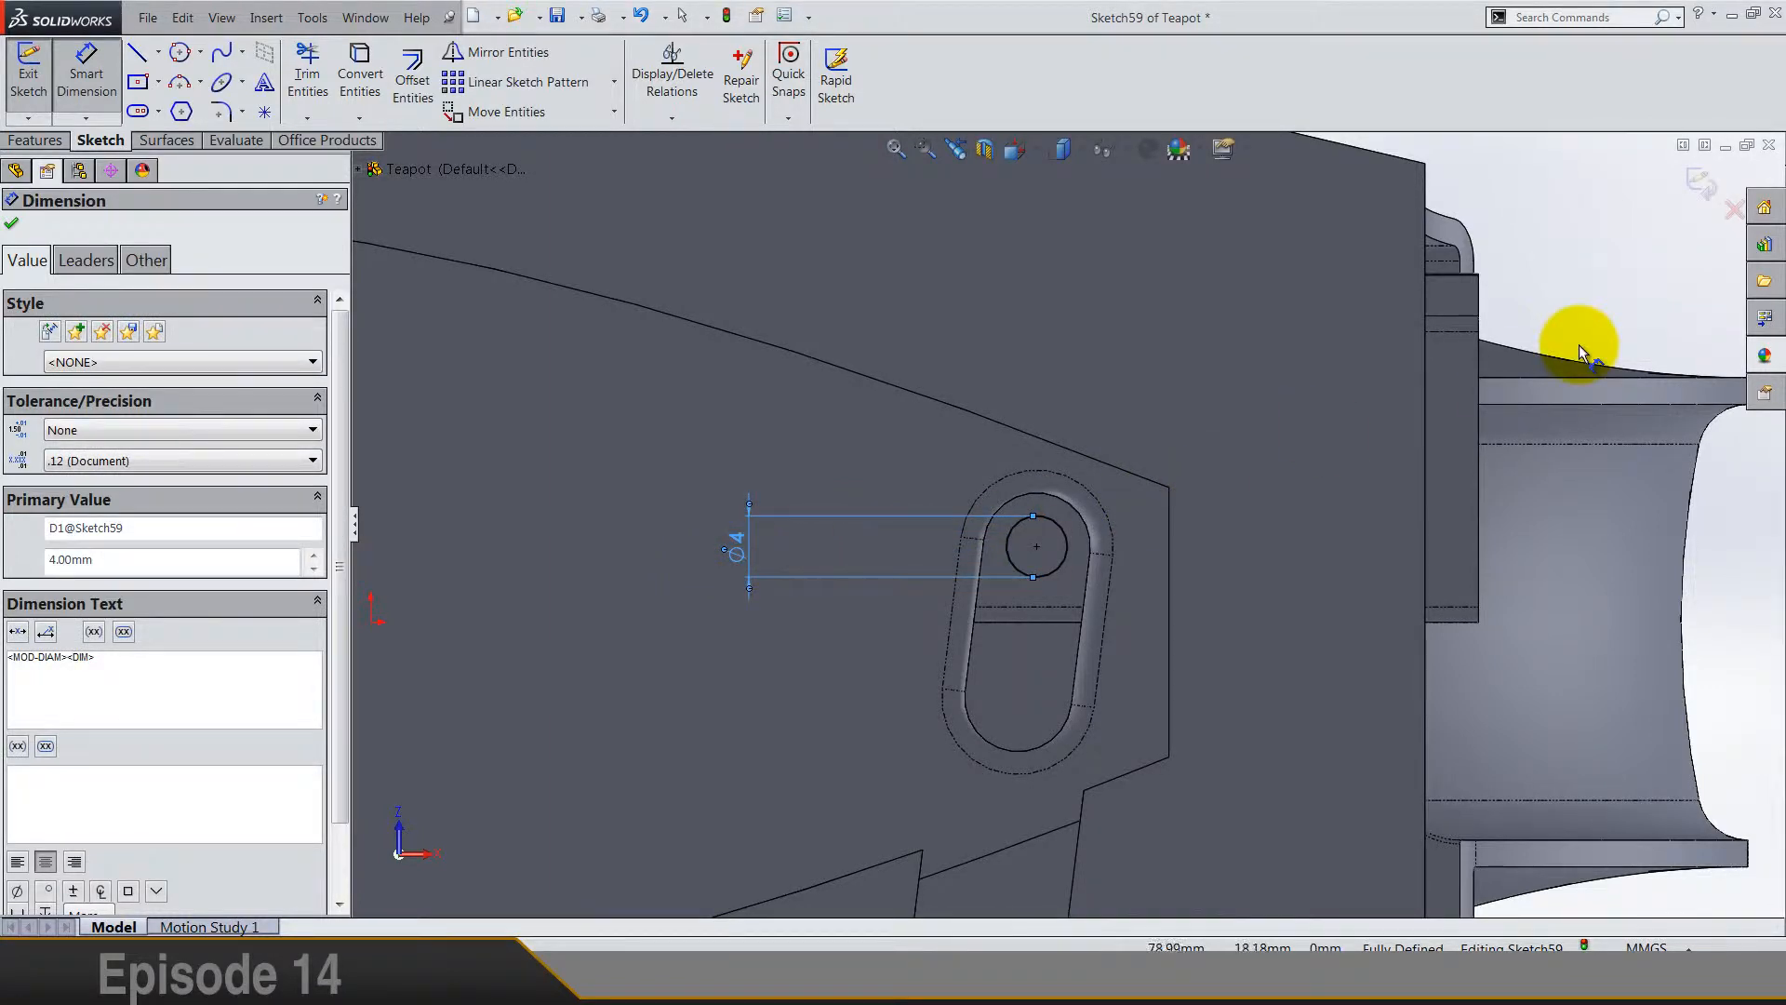
pyautogui.click(1672, 205)
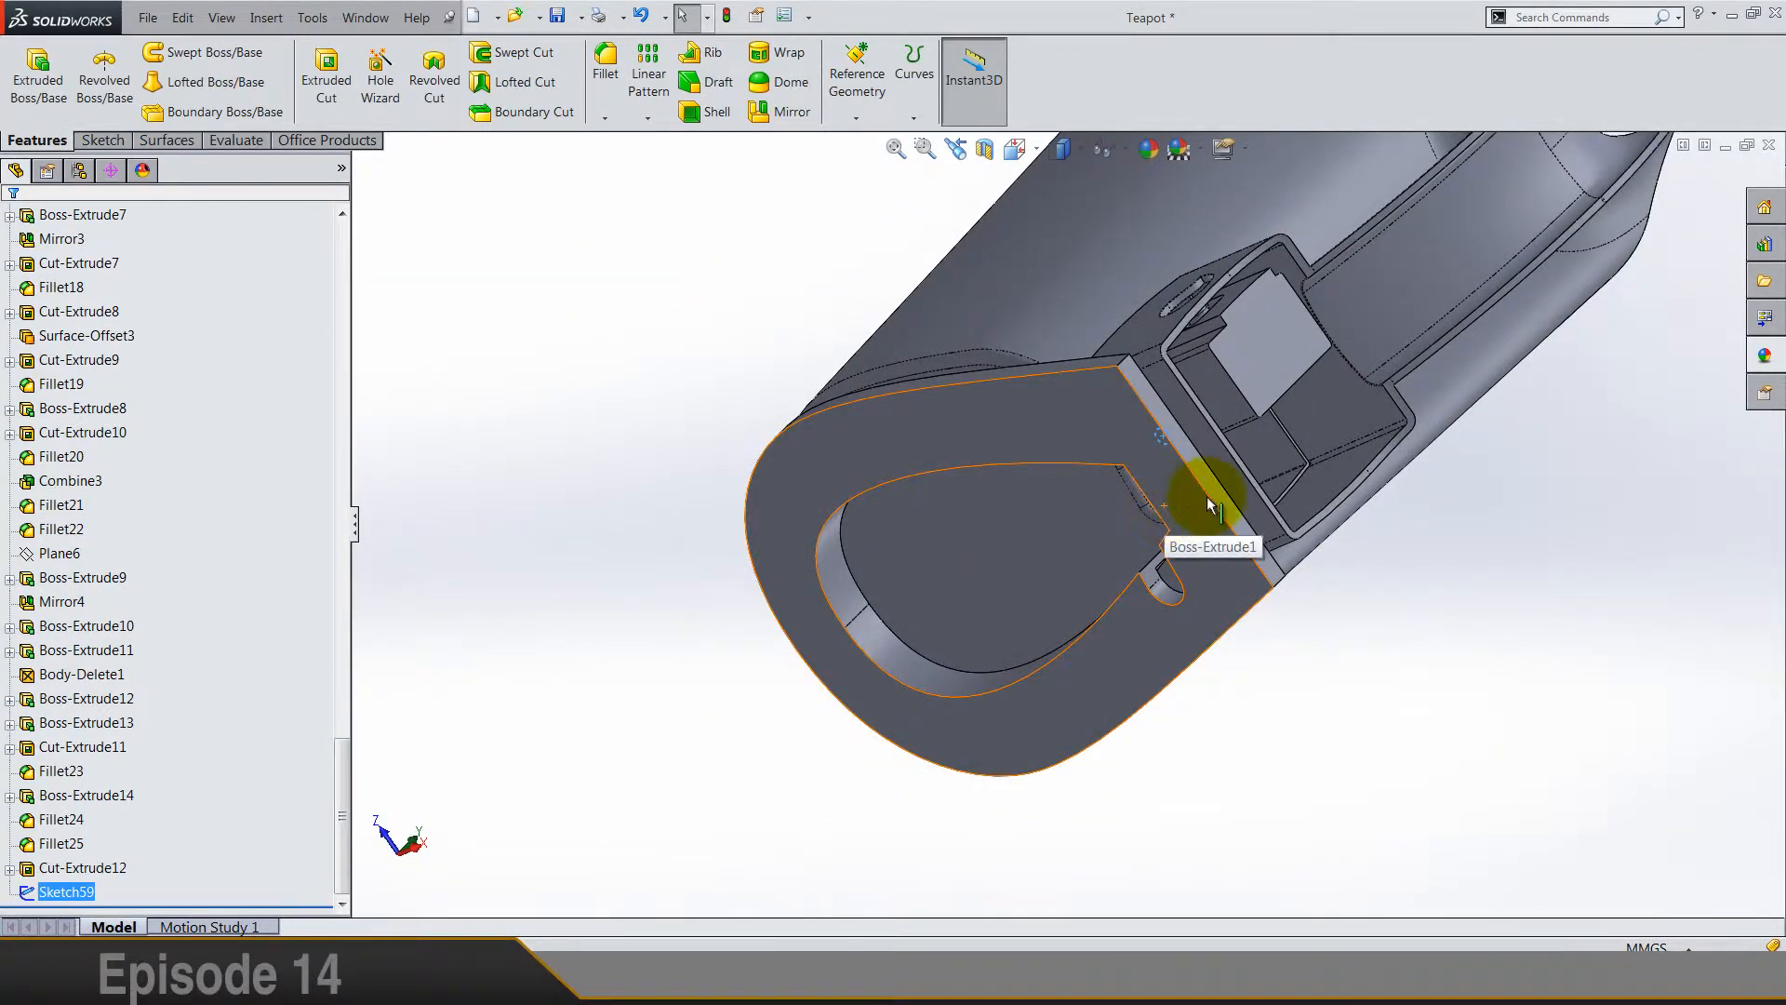
# Step: Boss-extrude the 4 mm circle Up To Vertex, ending at the rounded slot's straight outer edge, with the result merged
pyautogui.moveTo(1182, 502); pyautogui.dragTo(1371, 463, button='middle')
pyautogui.scroll(-5, 1118, 462)
pyautogui.scroll(-3, 935, 499)
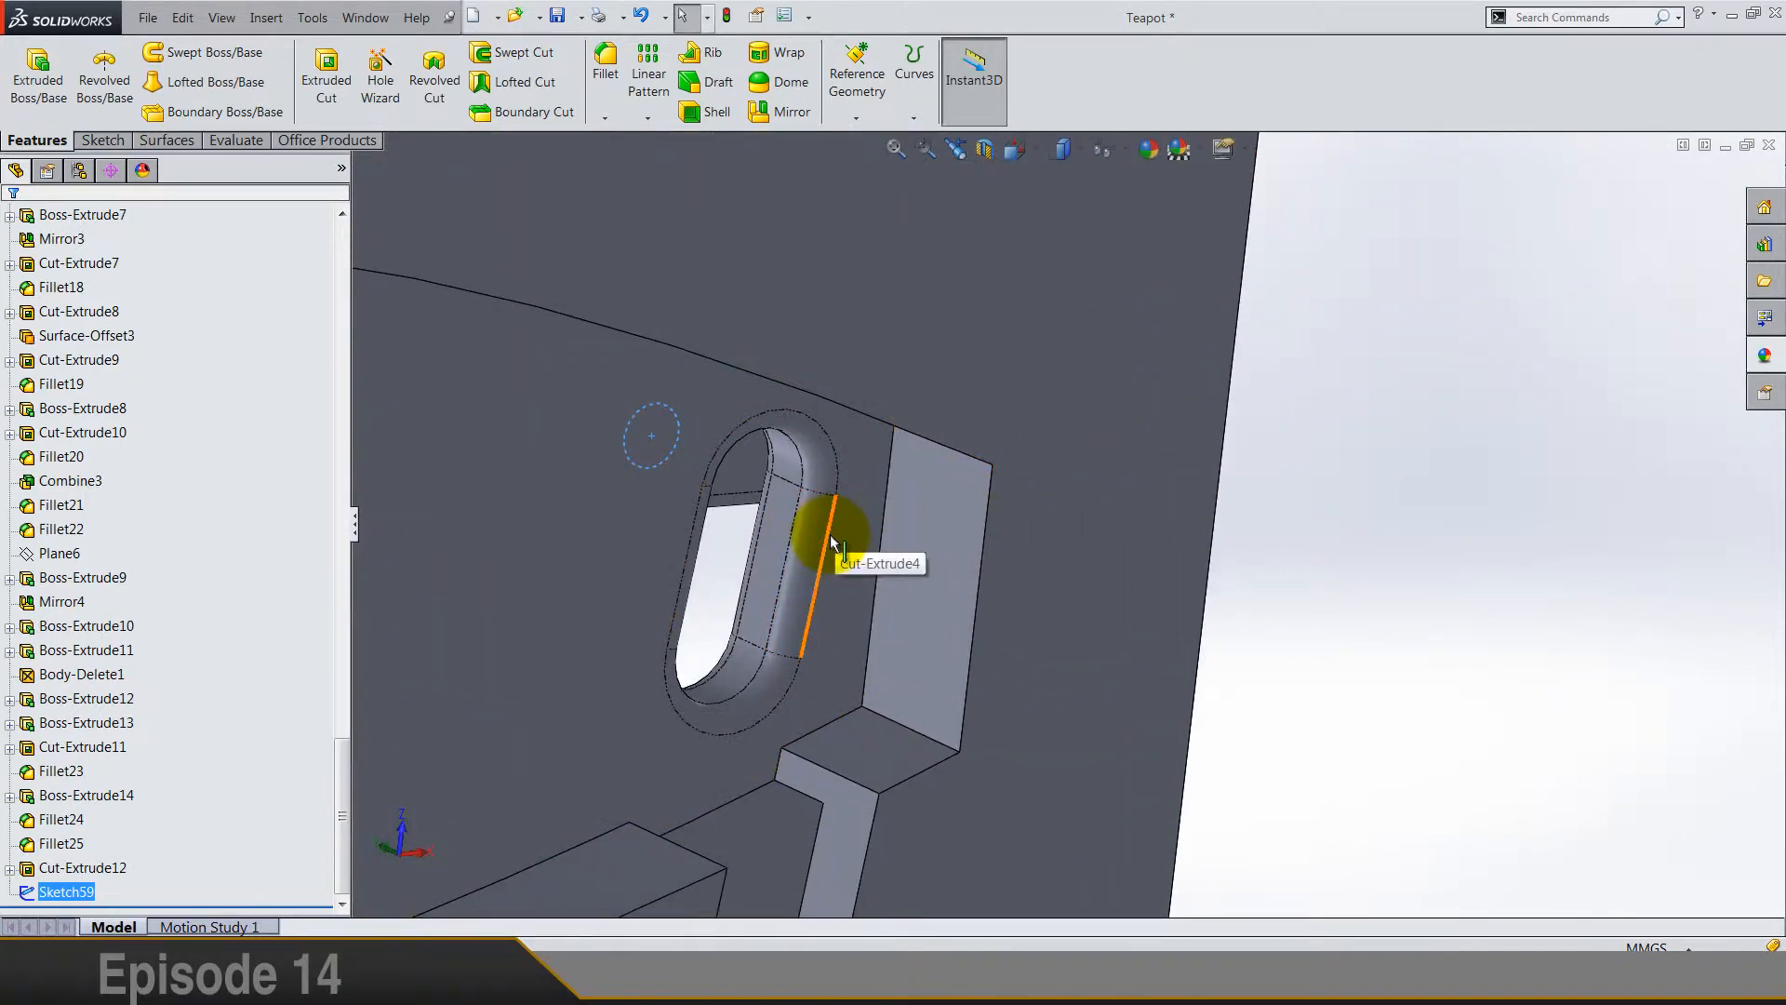
pyautogui.click(39, 72)
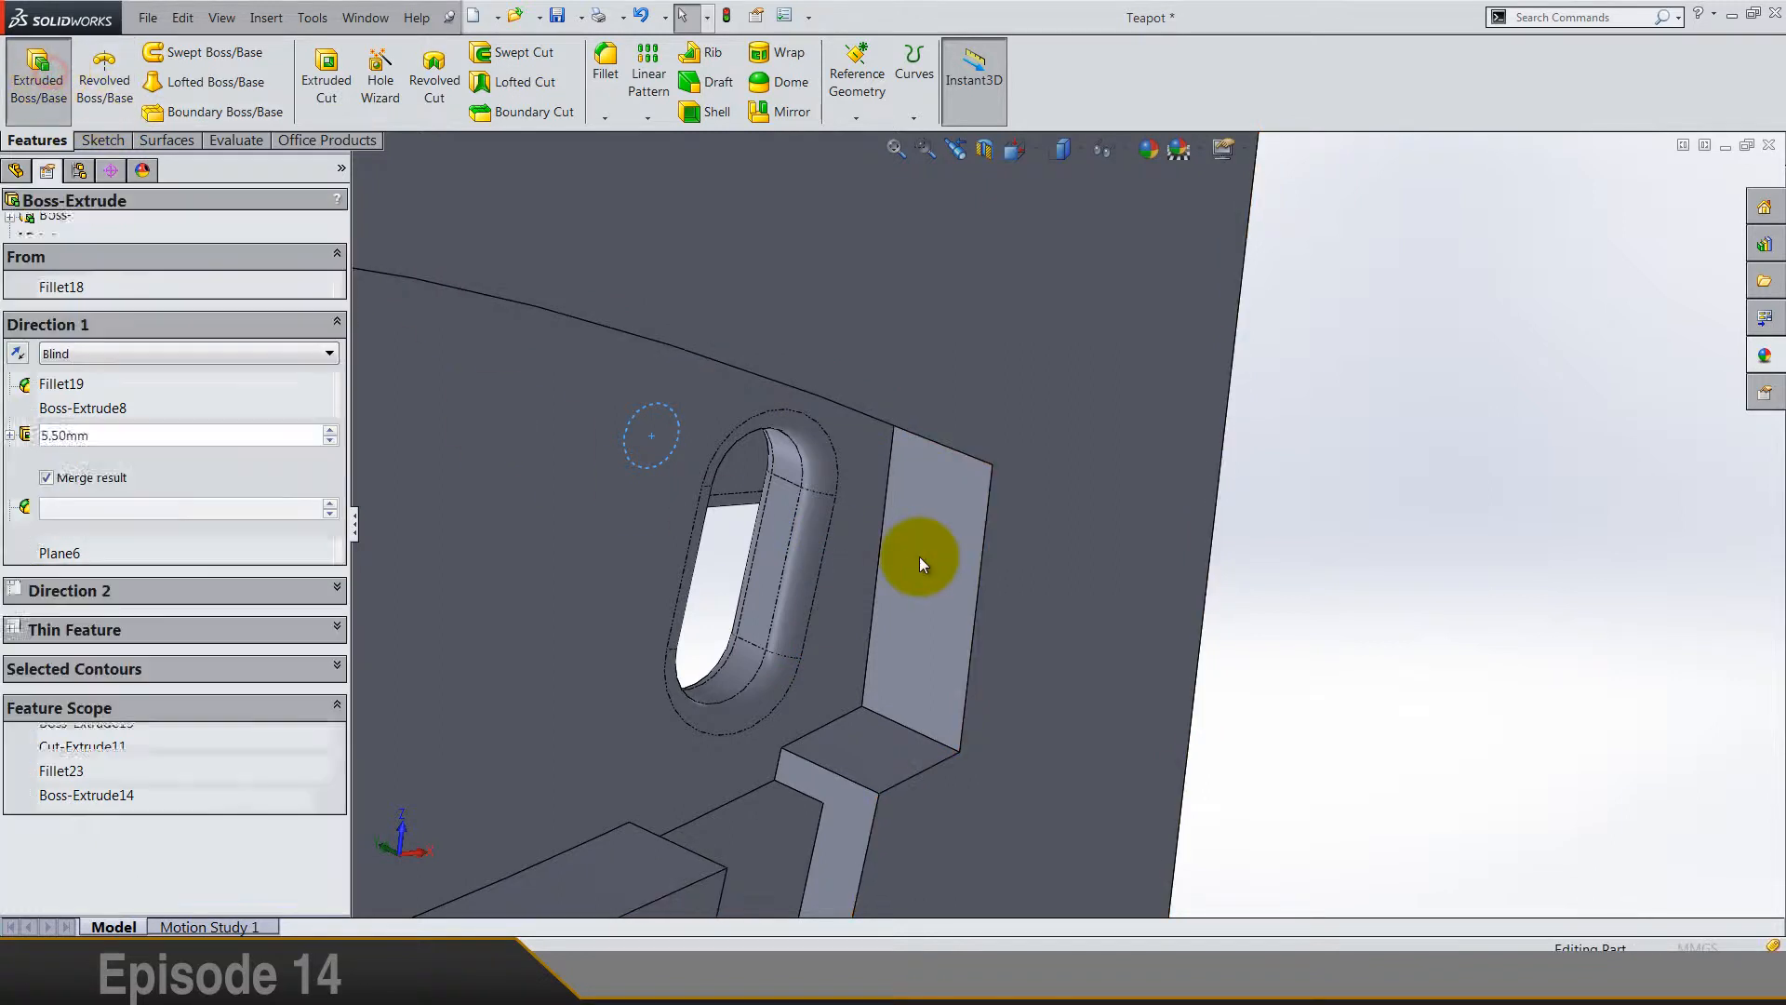
pyautogui.click(830, 551)
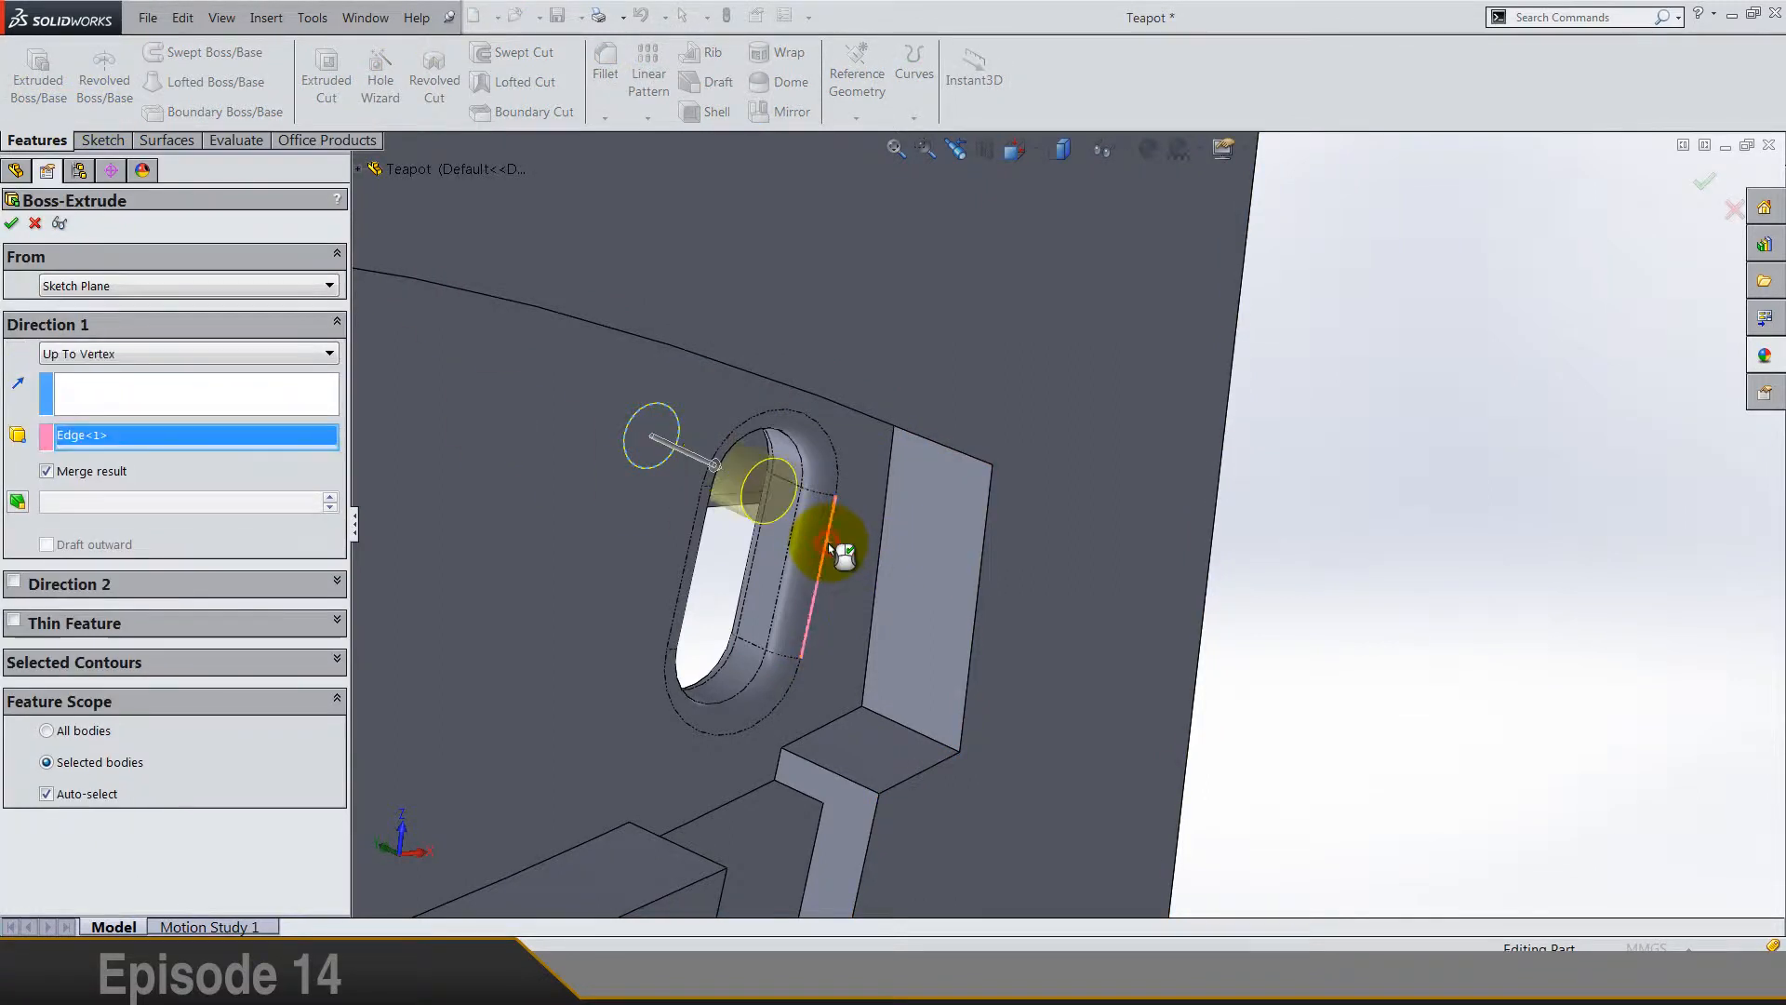
pyautogui.click(10, 226)
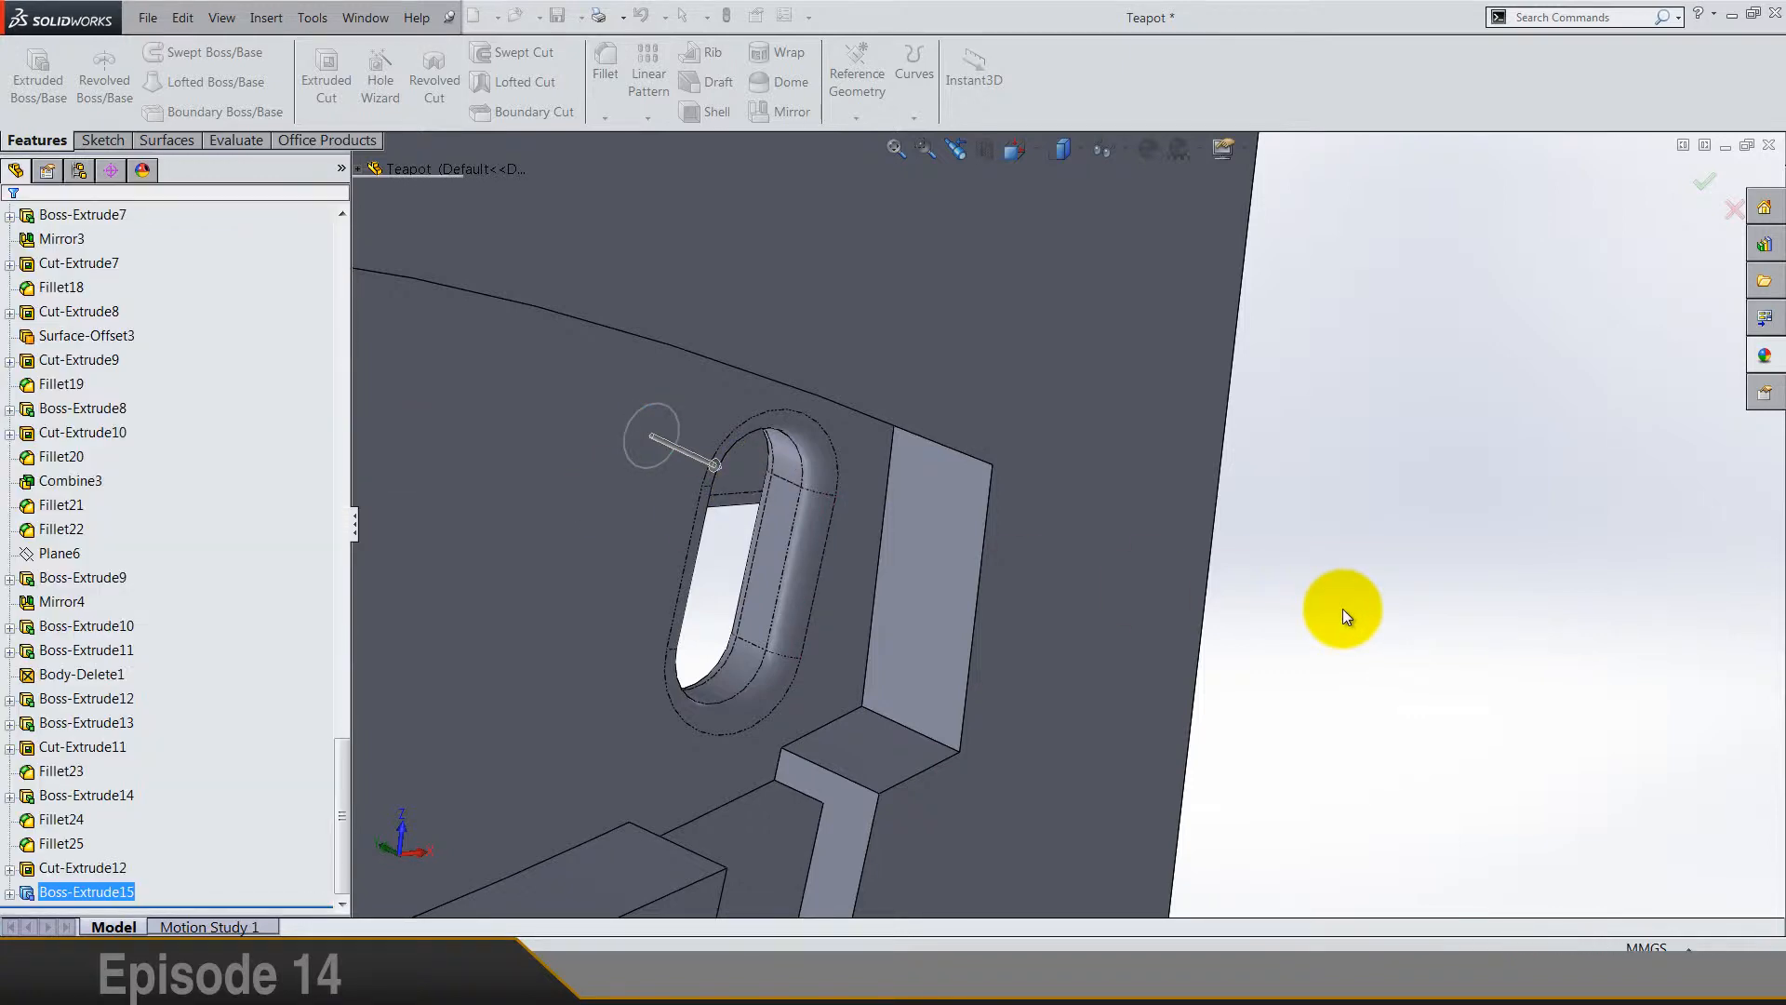
# Step: Define a reference plane offset 3.5 mm inward from the rounded slot's straight inner side face
pyautogui.moveTo(1345, 609); pyautogui.dragTo(884, 511, button='middle')
pyautogui.scroll(-5, 1023, 554)
pyautogui.scroll(-3, 1024, 554)
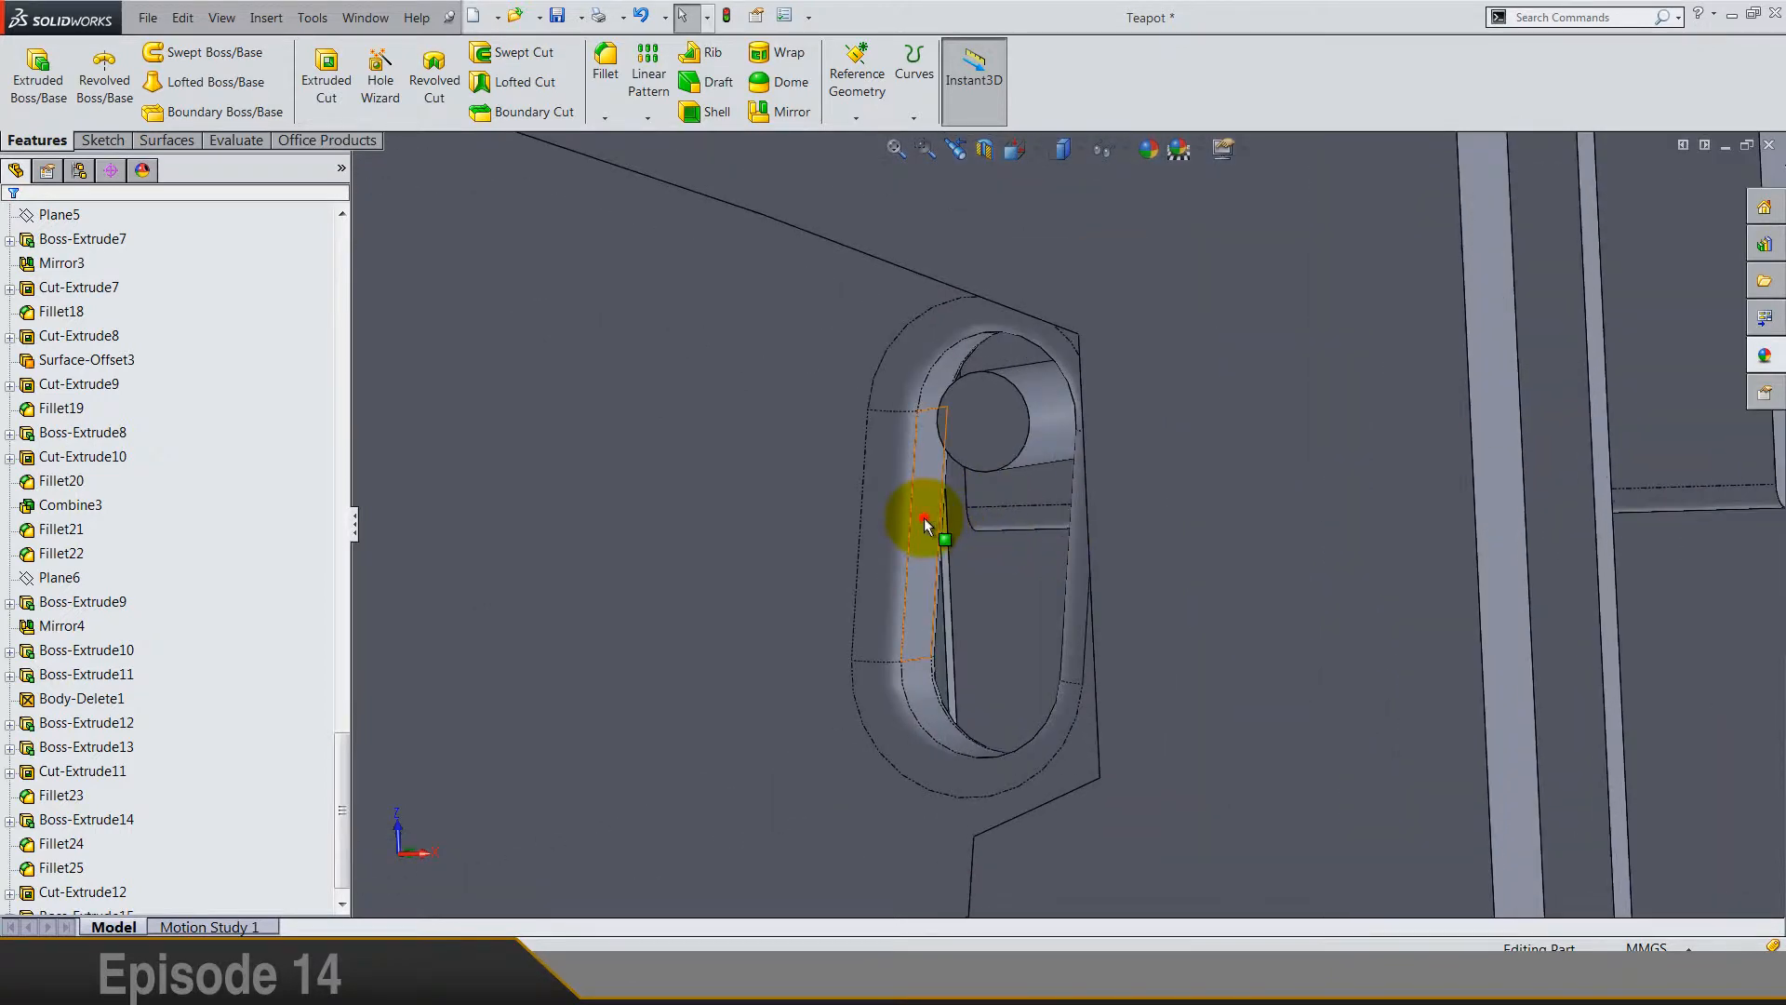
pyautogui.click(925, 518)
pyautogui.click(858, 91)
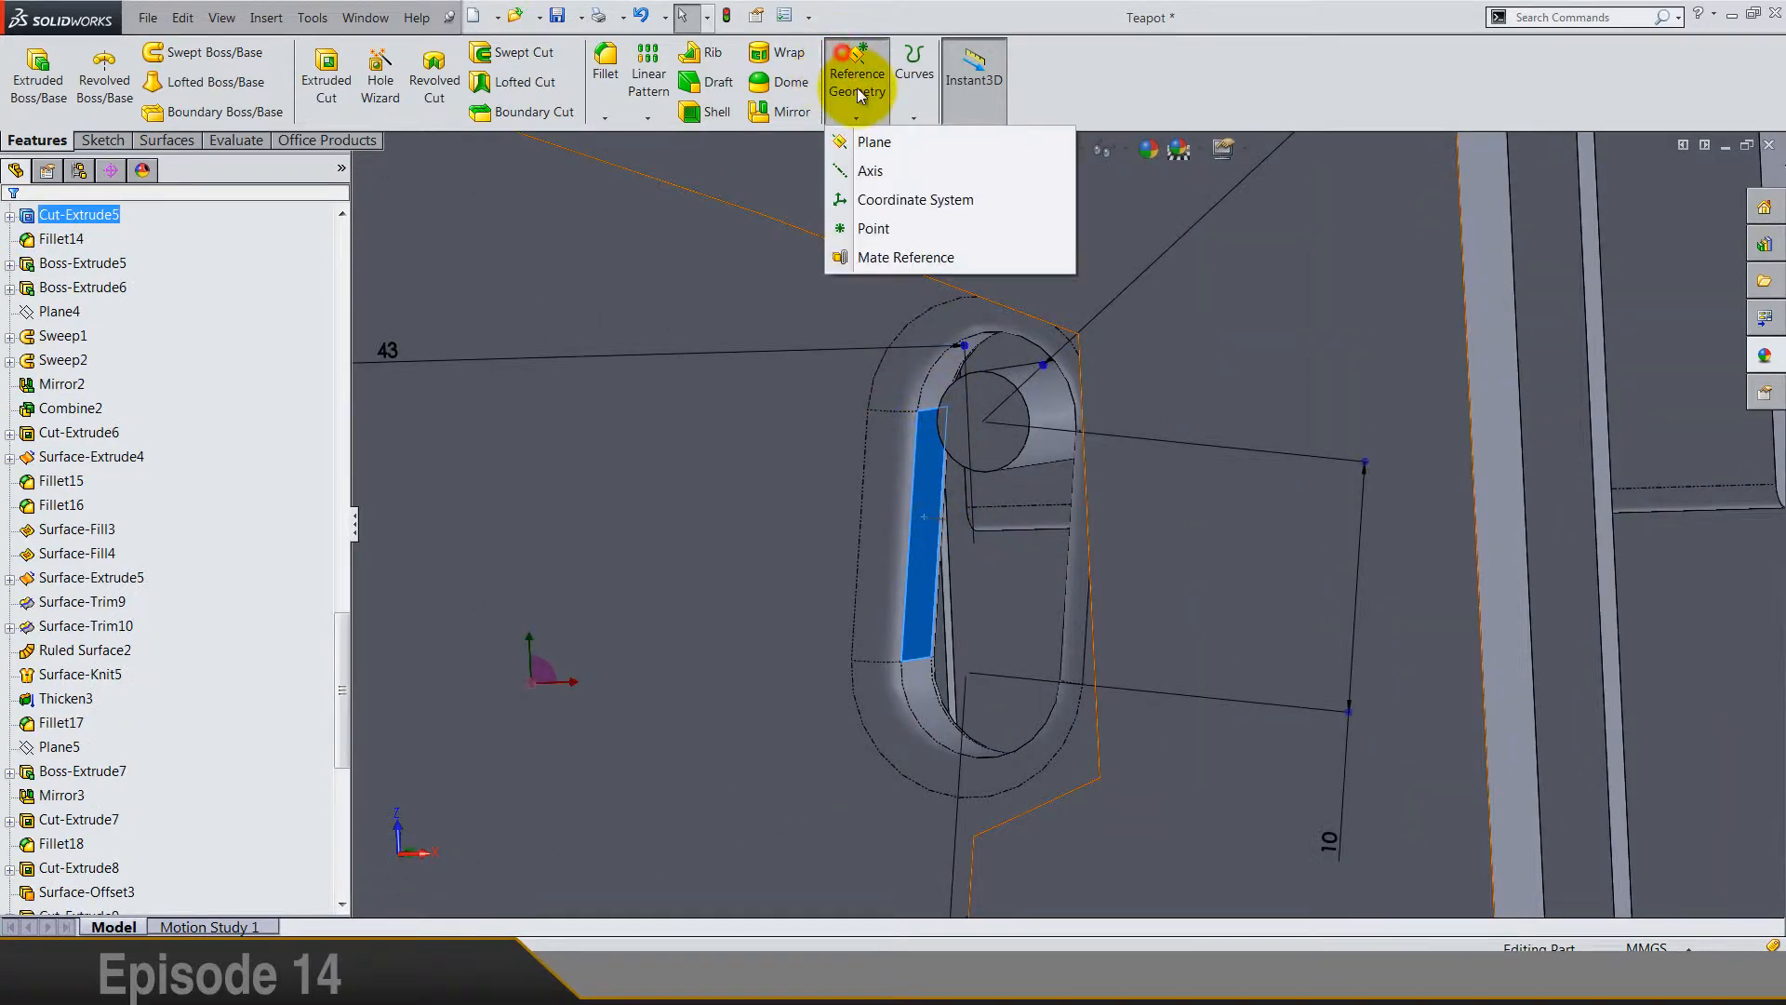
pyautogui.click(867, 144)
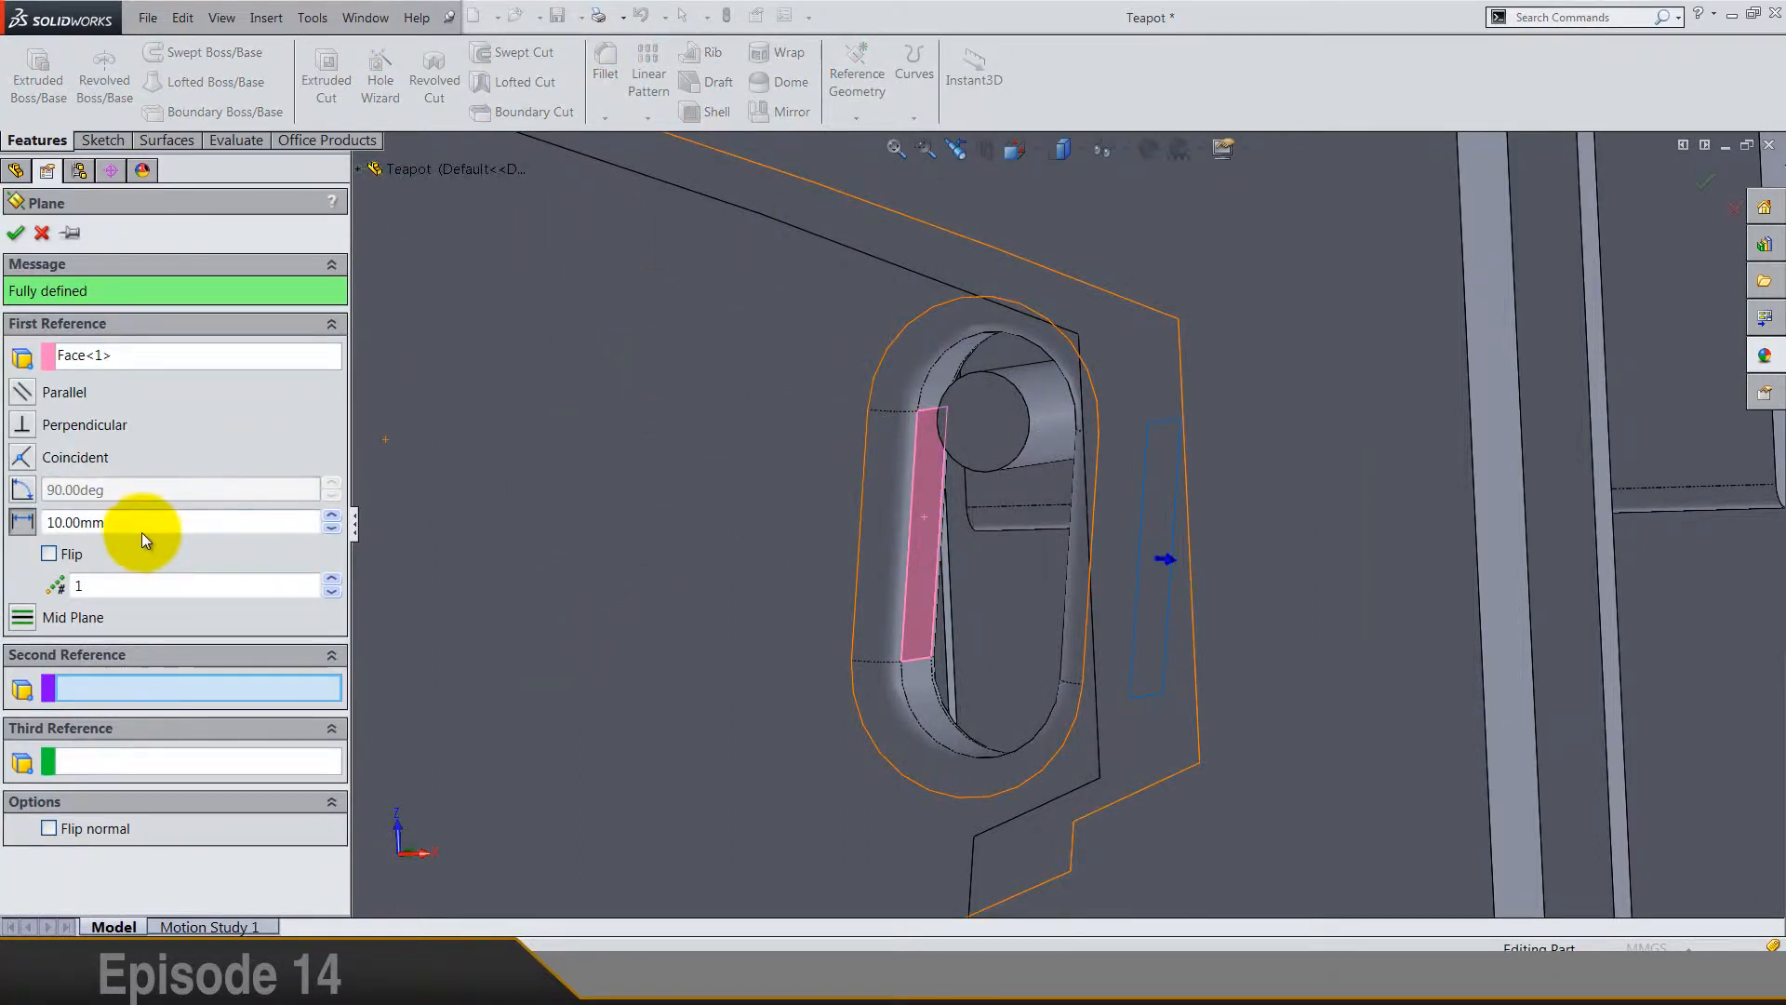
pyautogui.click(129, 524)
pyautogui.write('3')
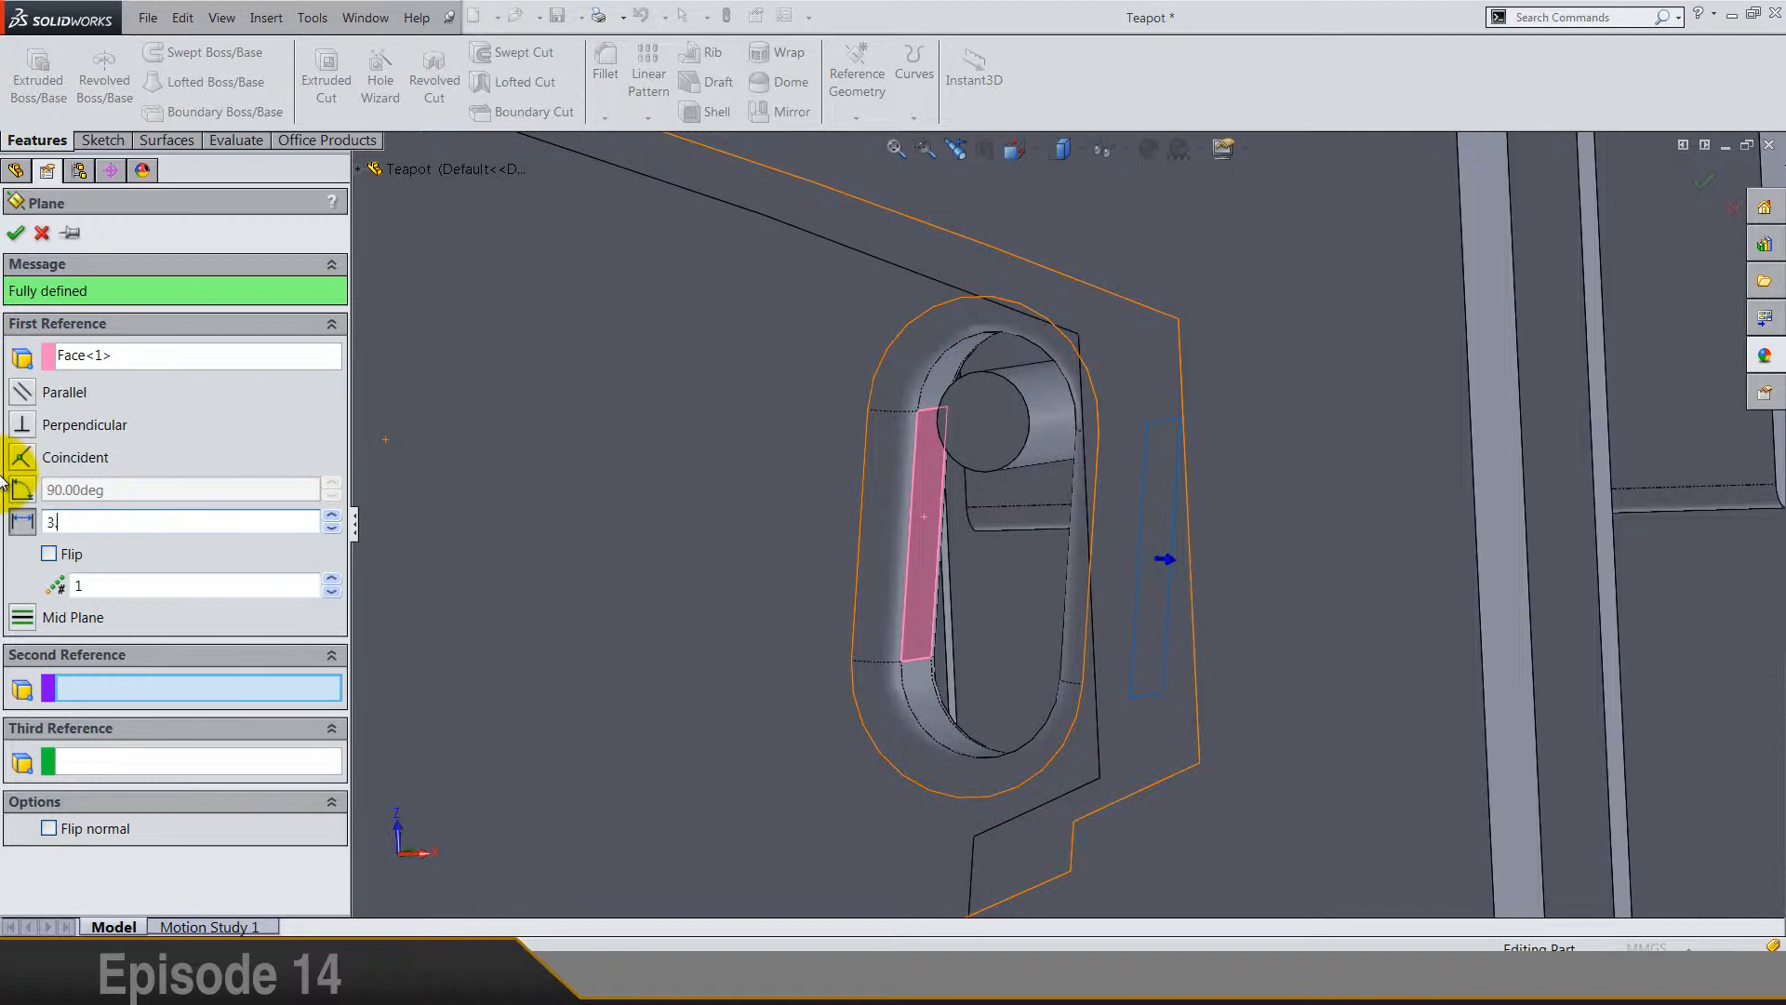
pyautogui.write('.5')
pyautogui.press('Return')
# Step: Inspect the offset plane's preview inside the rounded slot, keep its direction unflipped, and create the plane
pyautogui.moveTo(897, 572); pyautogui.dragTo(940, 590, button='middle')
pyautogui.scroll(-2, 1076, 538)
pyautogui.scroll(-2, 984, 510)
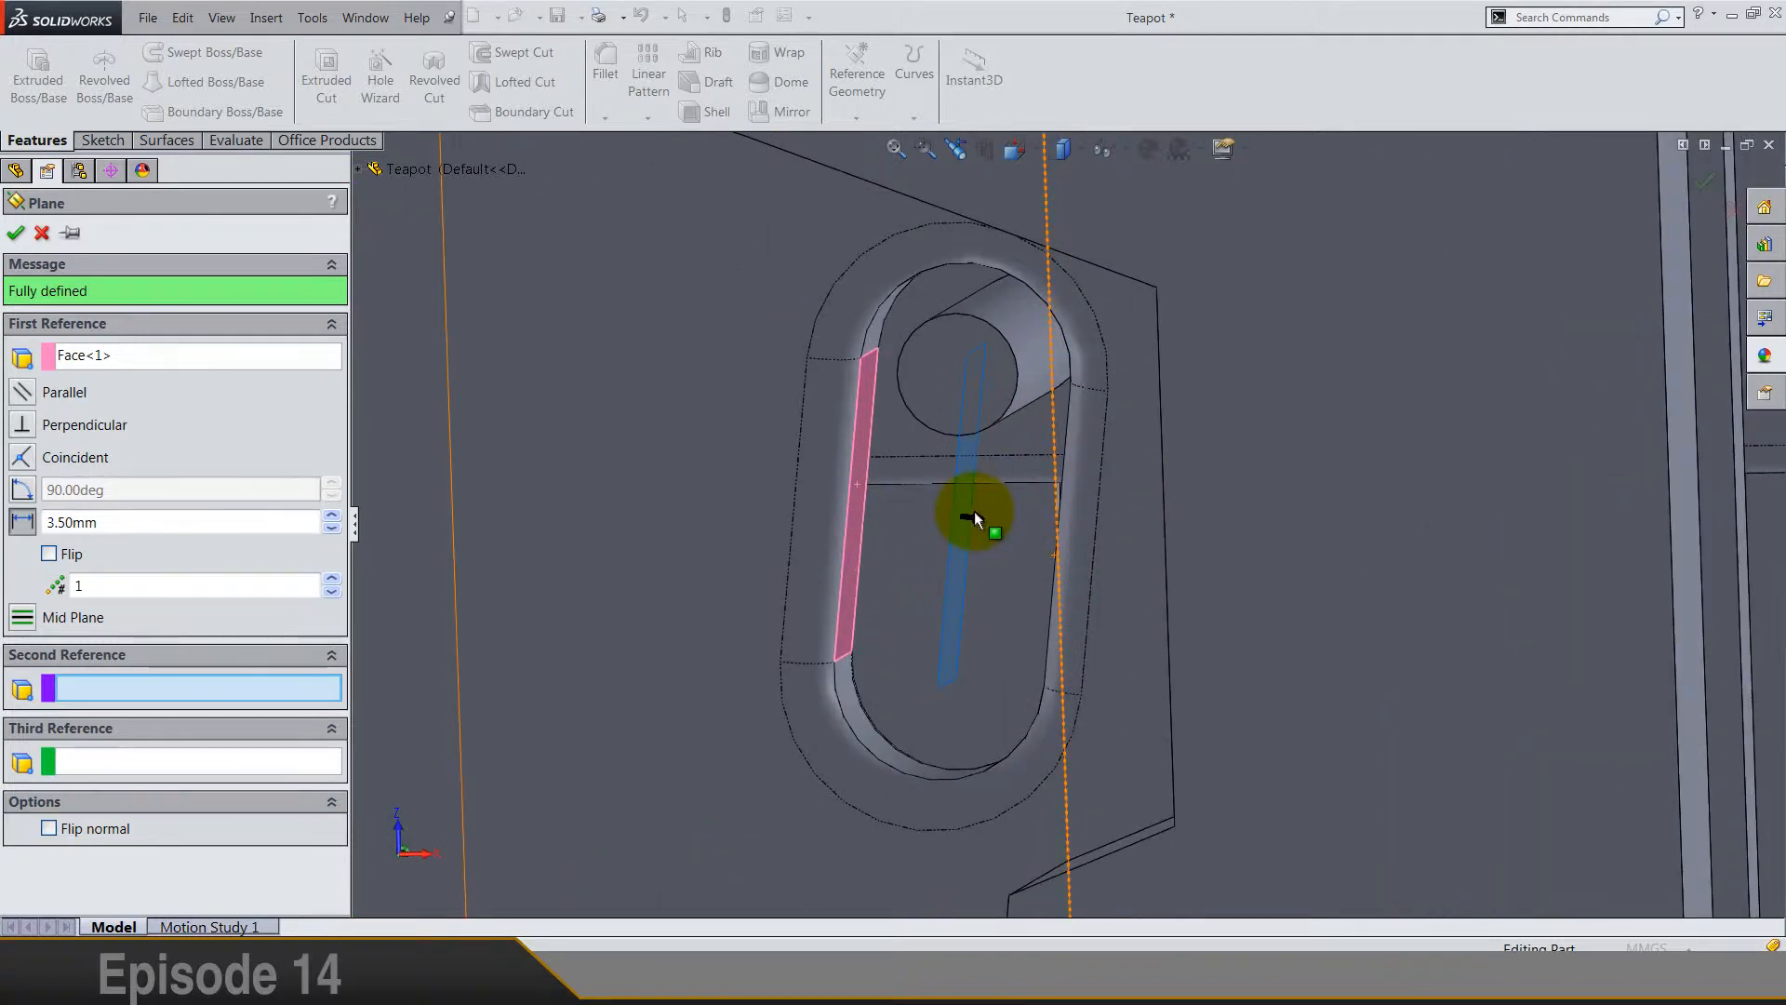
pyautogui.scroll(4, 1397, 566)
pyautogui.scroll(2, 1113, 516)
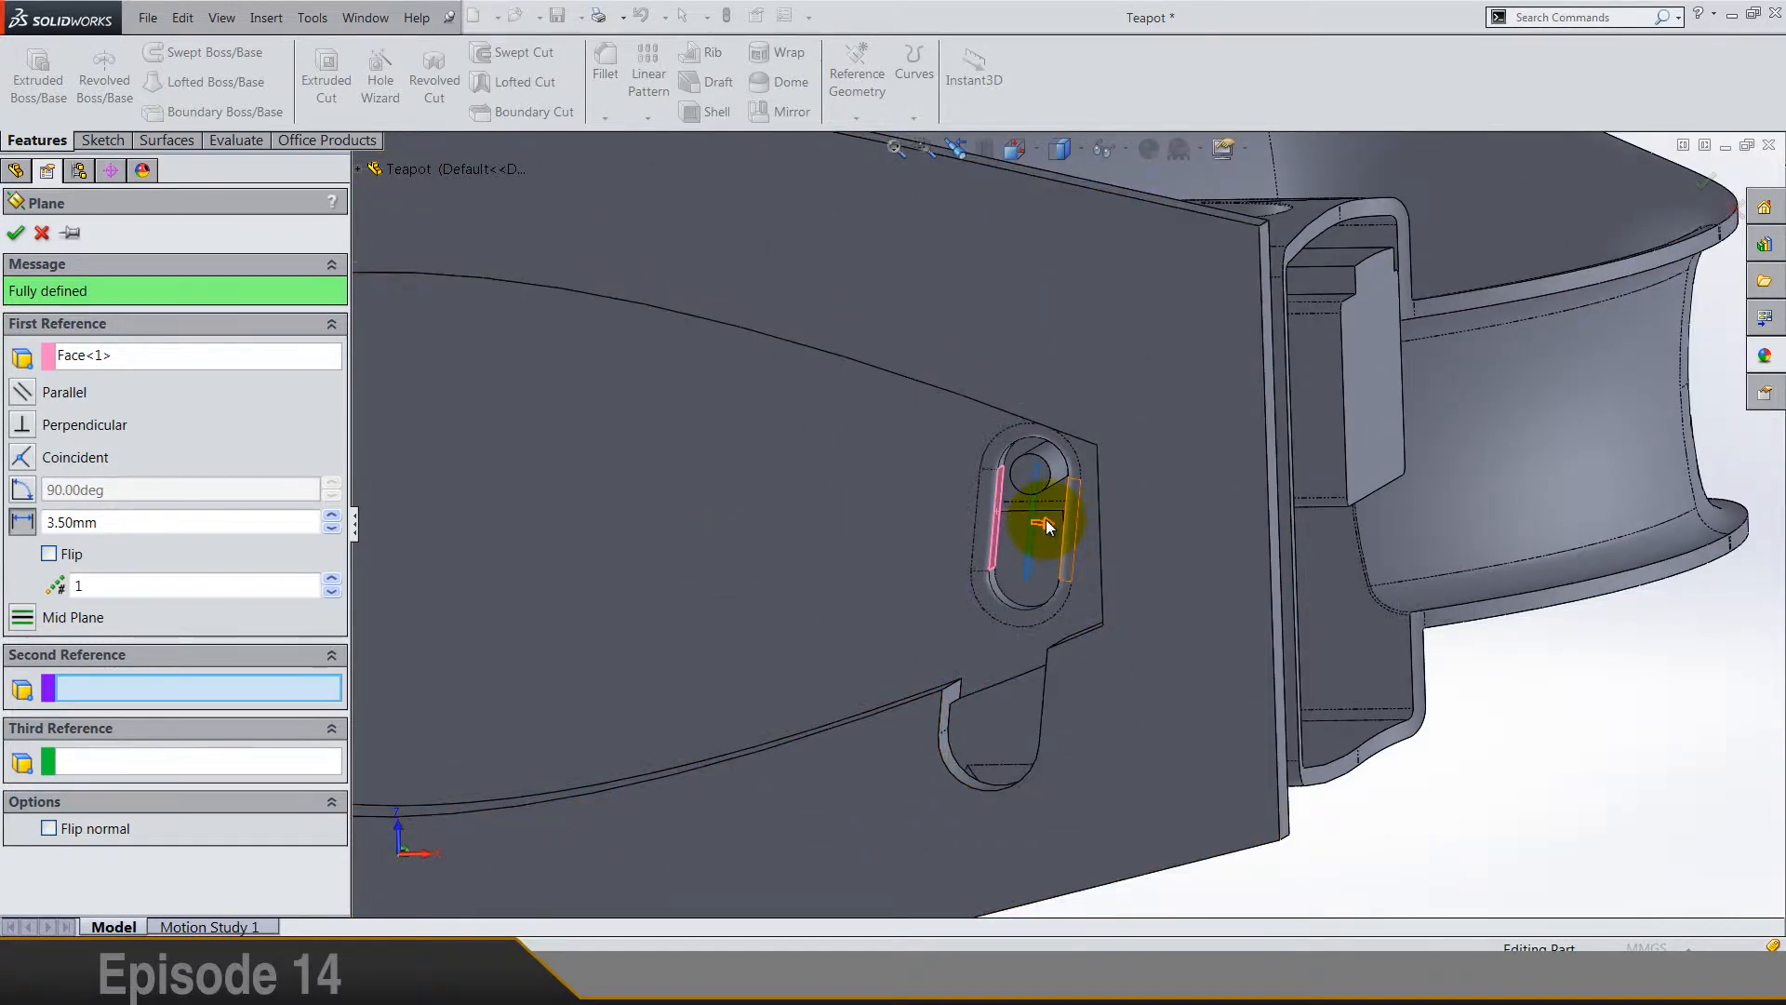
pyautogui.click(47, 554)
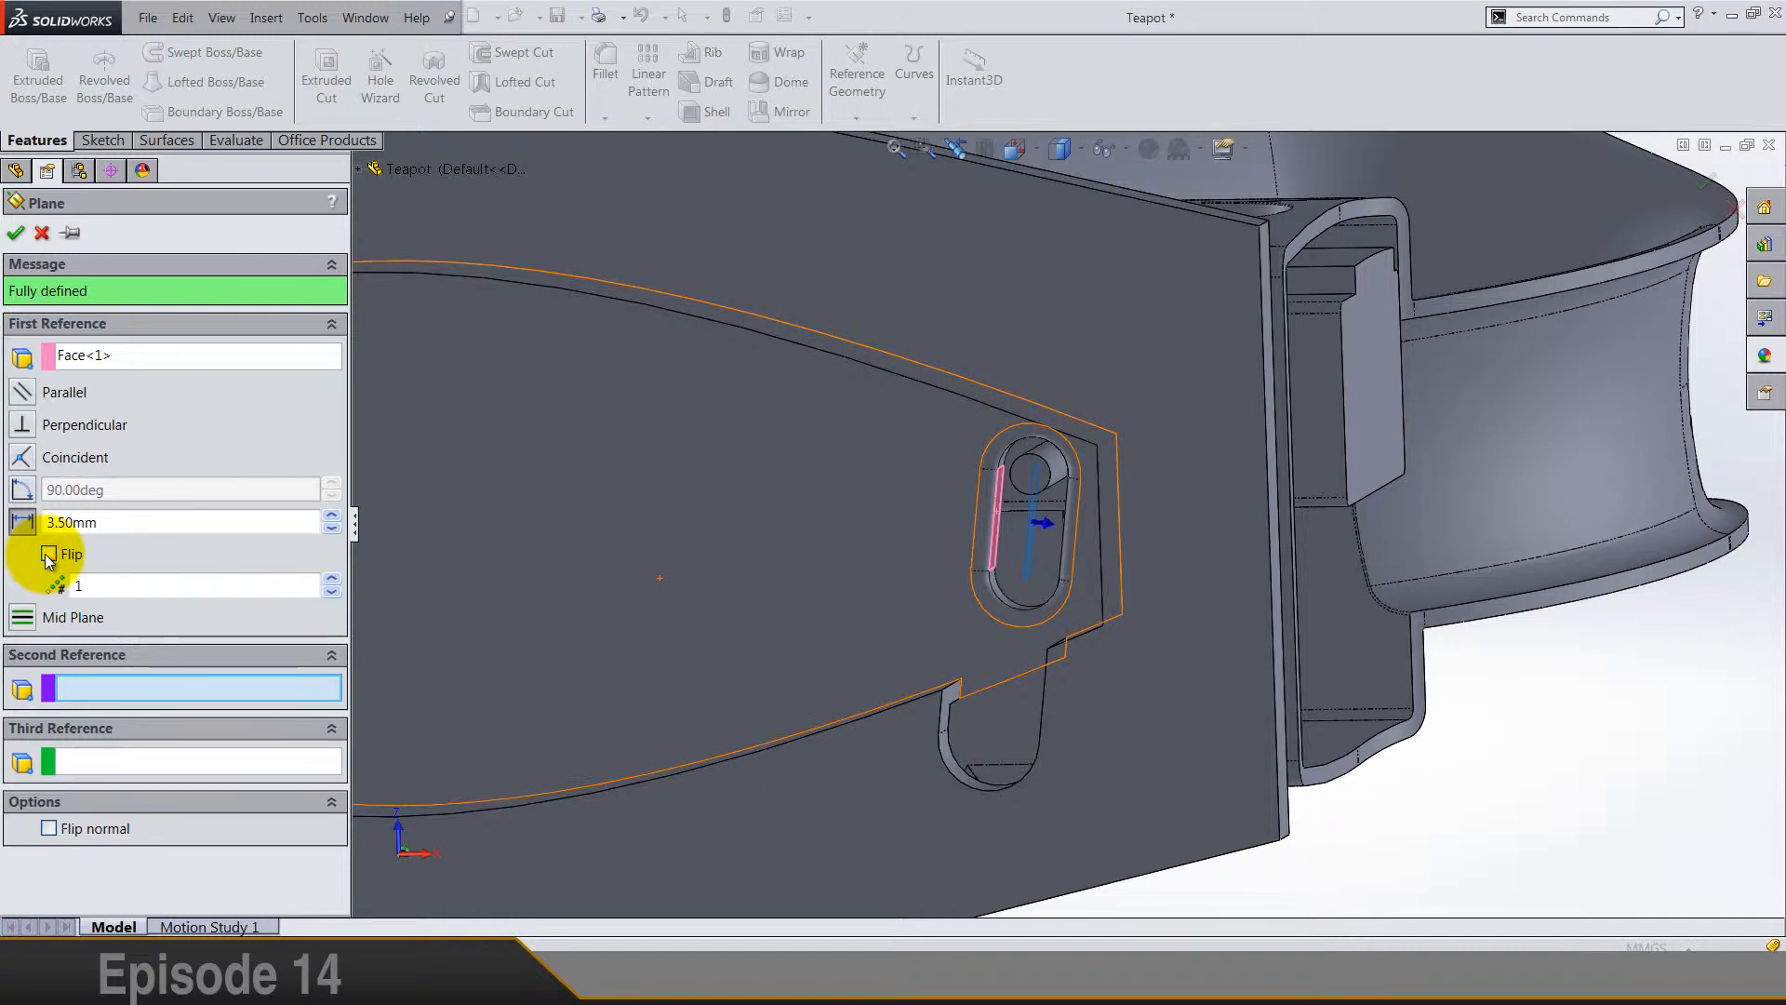
pyautogui.click(74, 829)
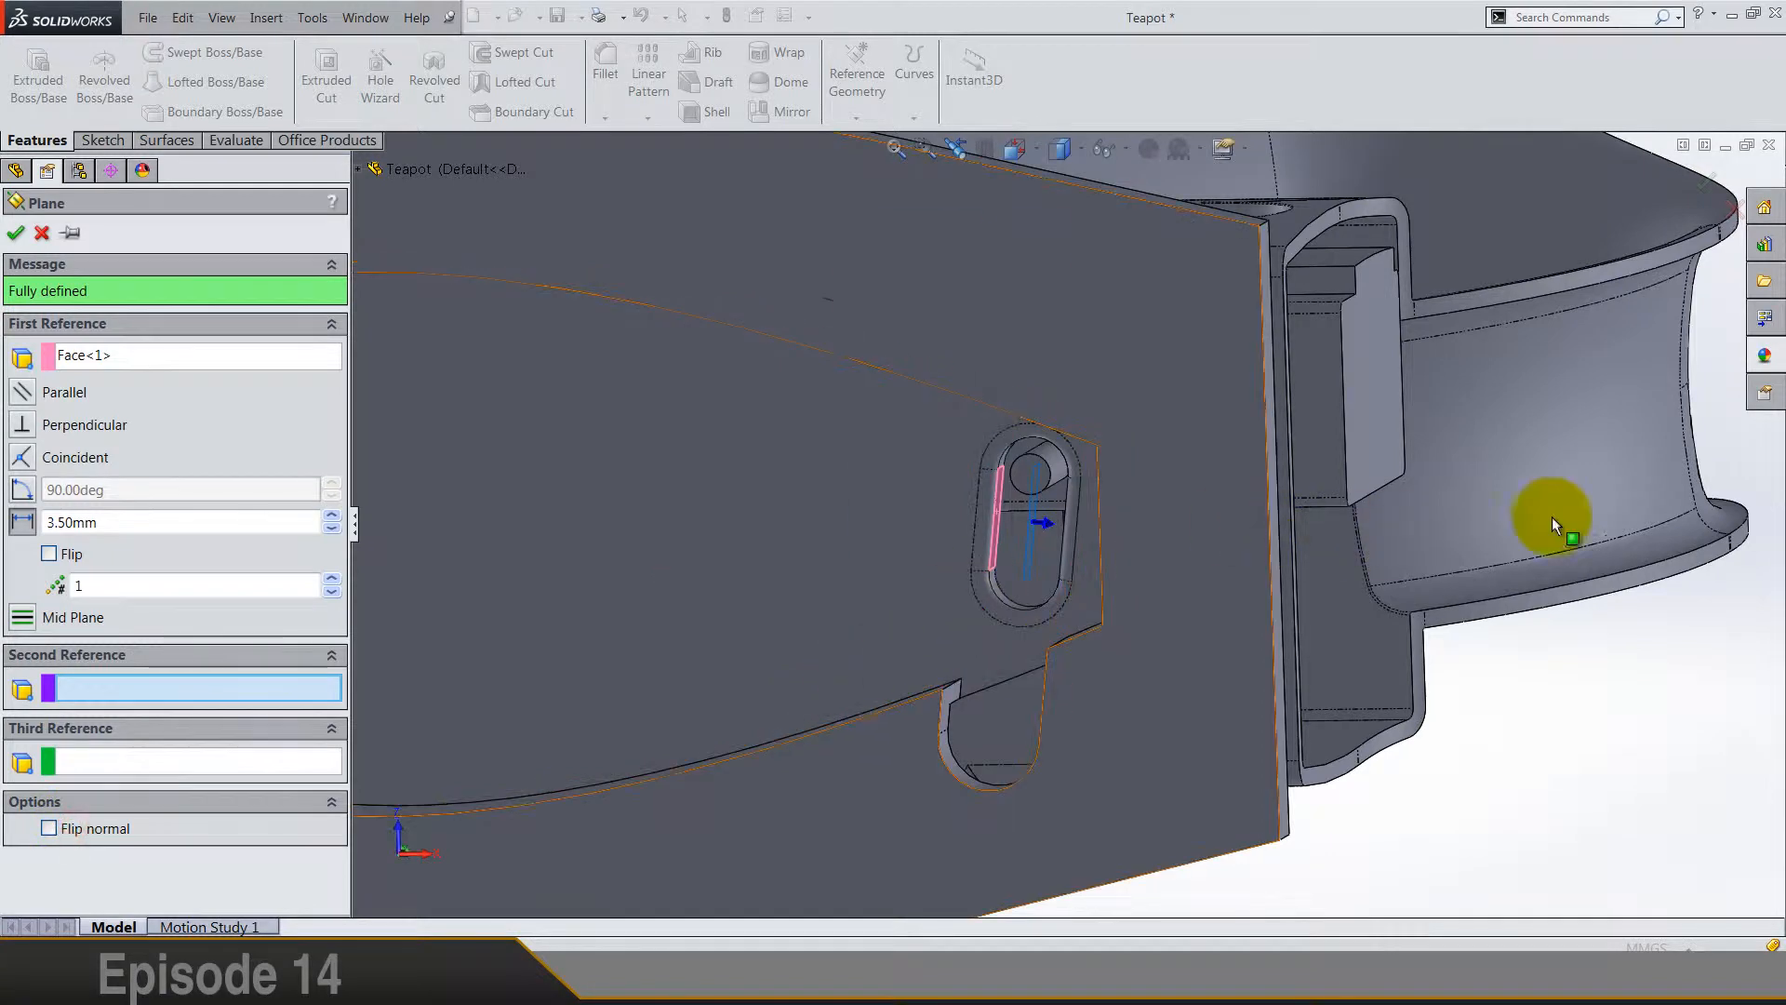
pyautogui.scroll(4, 1488, 511)
pyautogui.scroll(-3, 1381, 467)
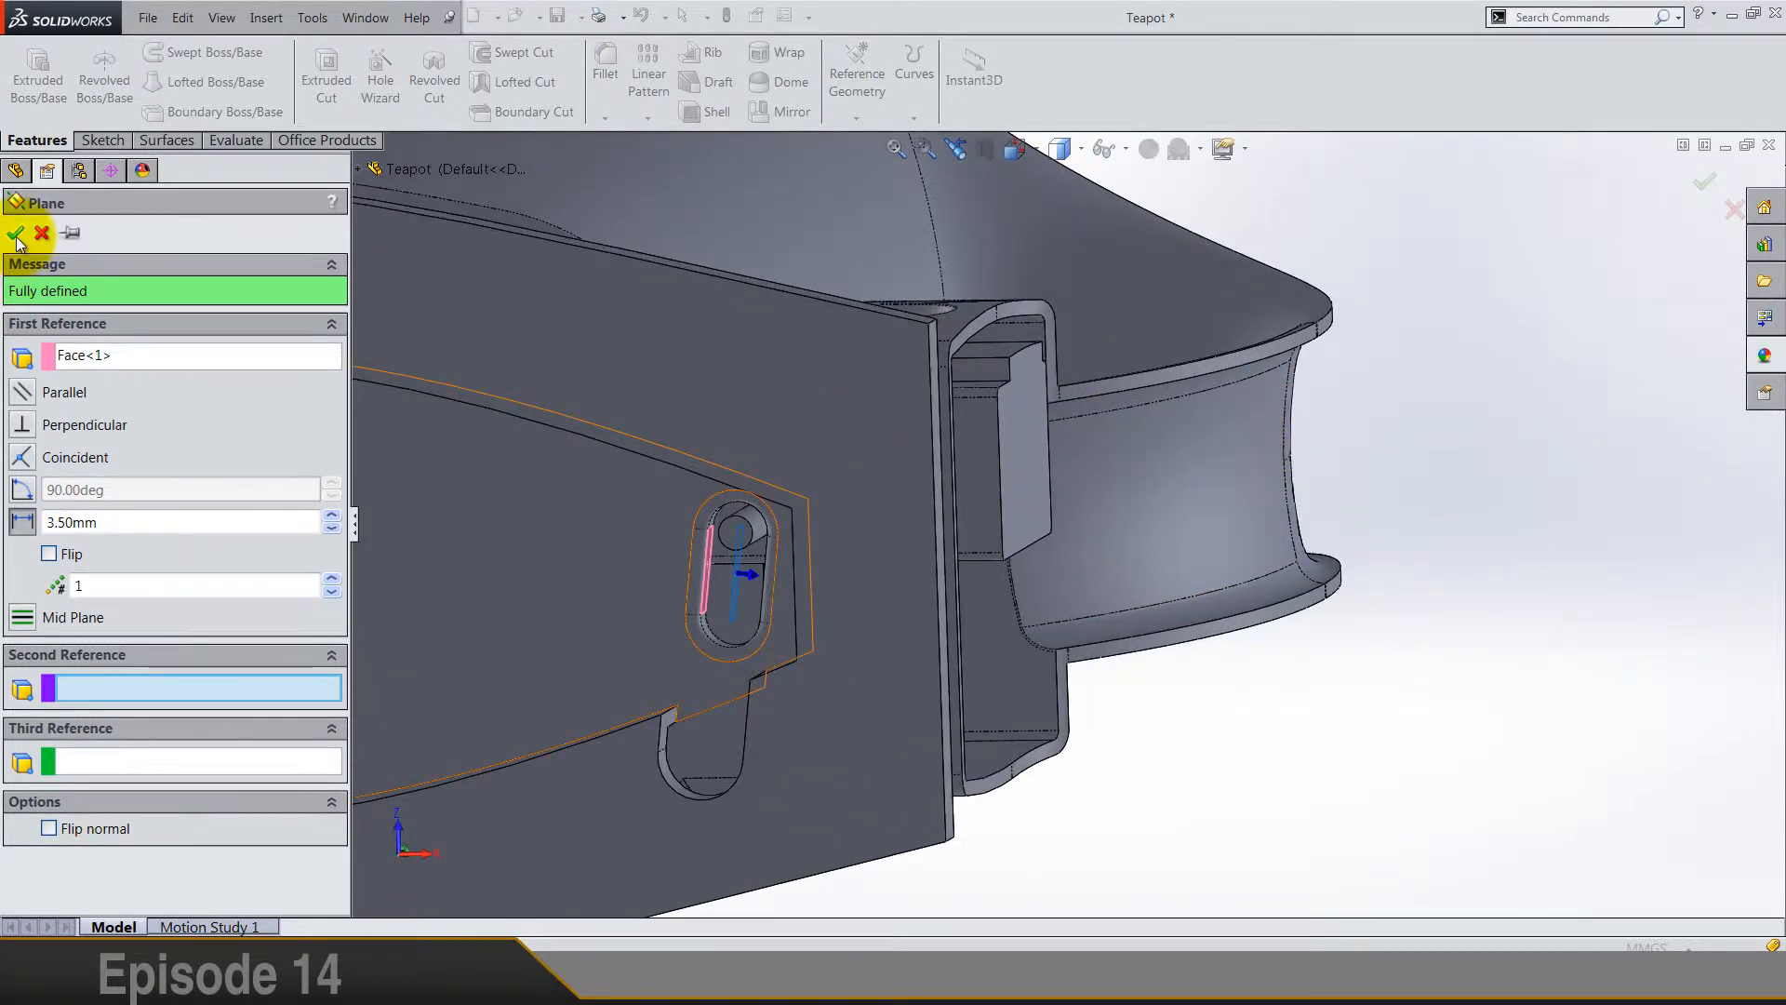
pyautogui.press('Return')
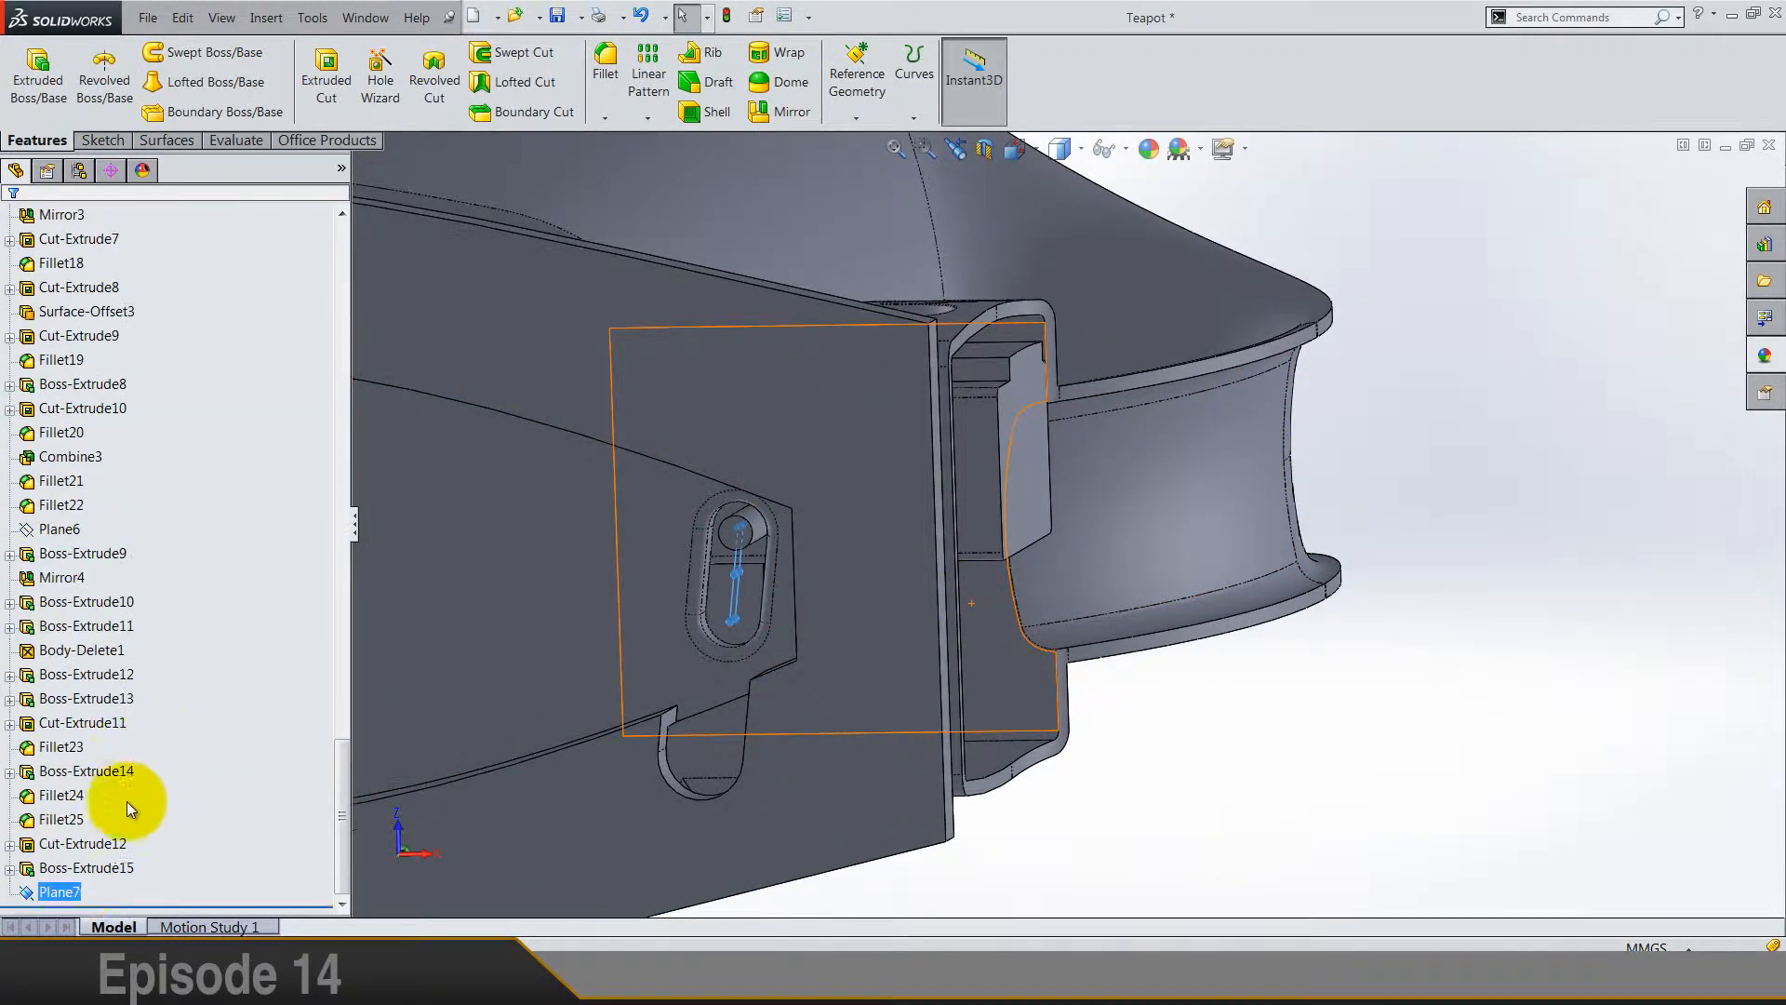
# Step: Start a sketch on the new offset plane and view it straight on at the base
pyautogui.rightClick(56, 891)
pyautogui.click(72, 558)
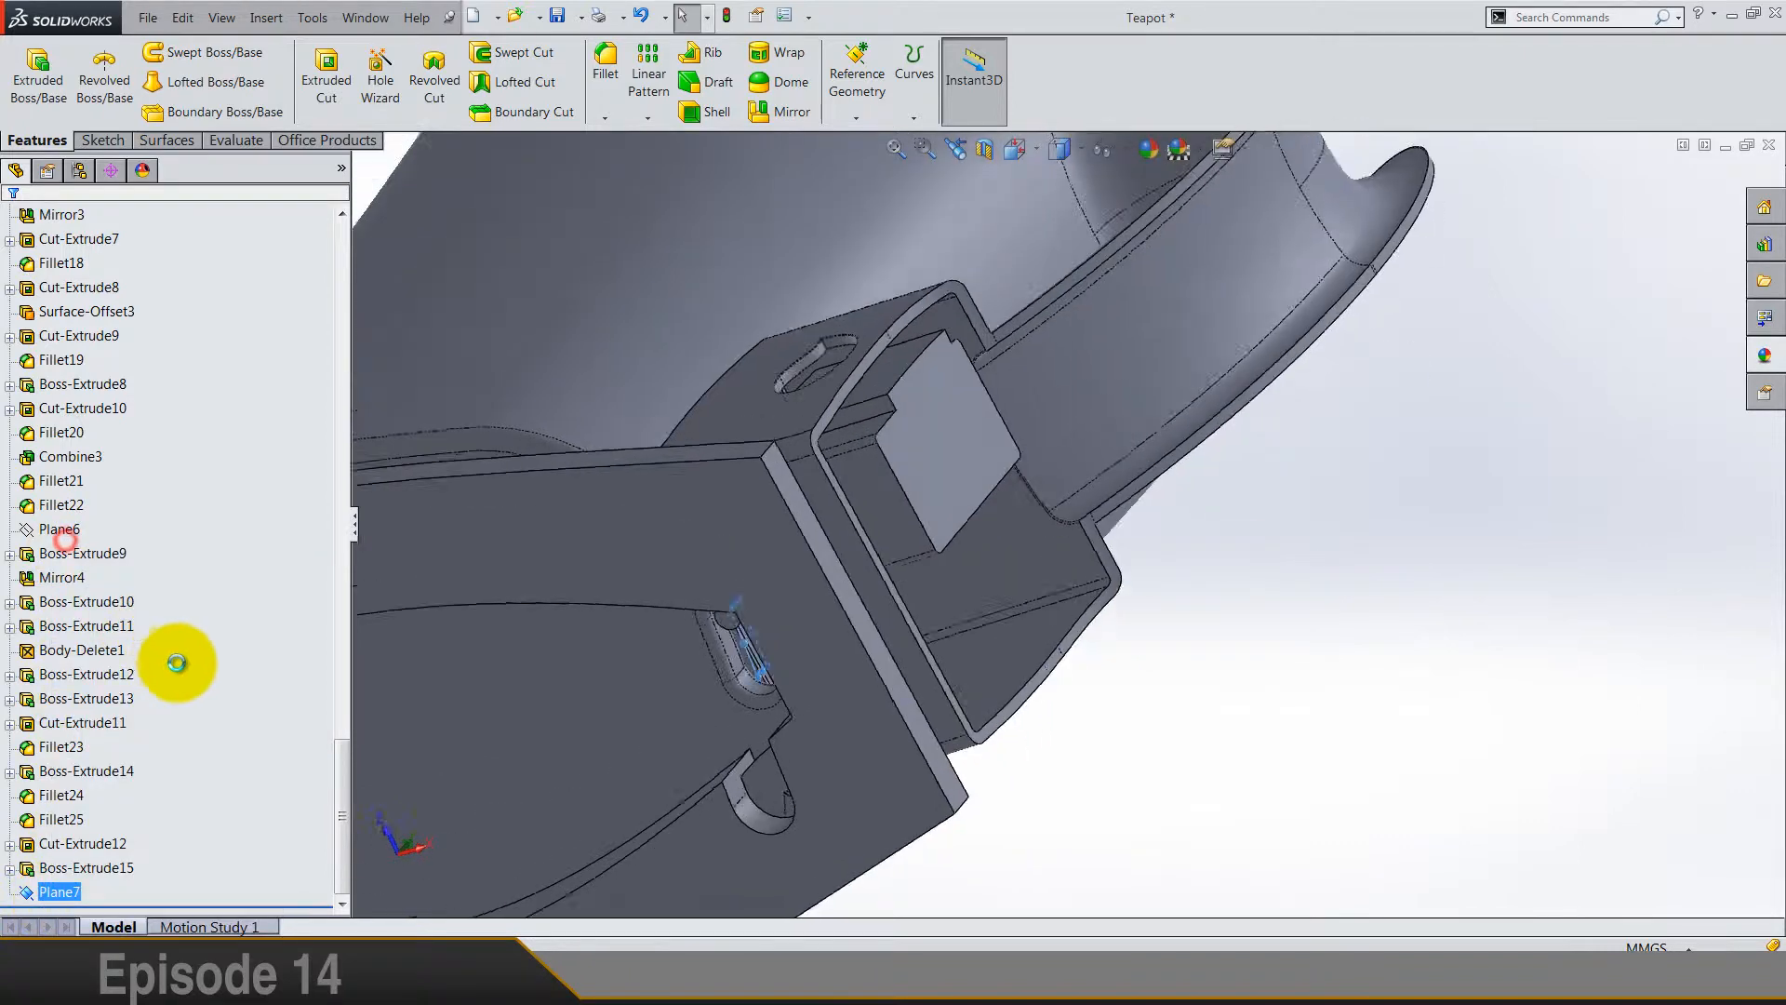
pyautogui.rightClick(74, 892)
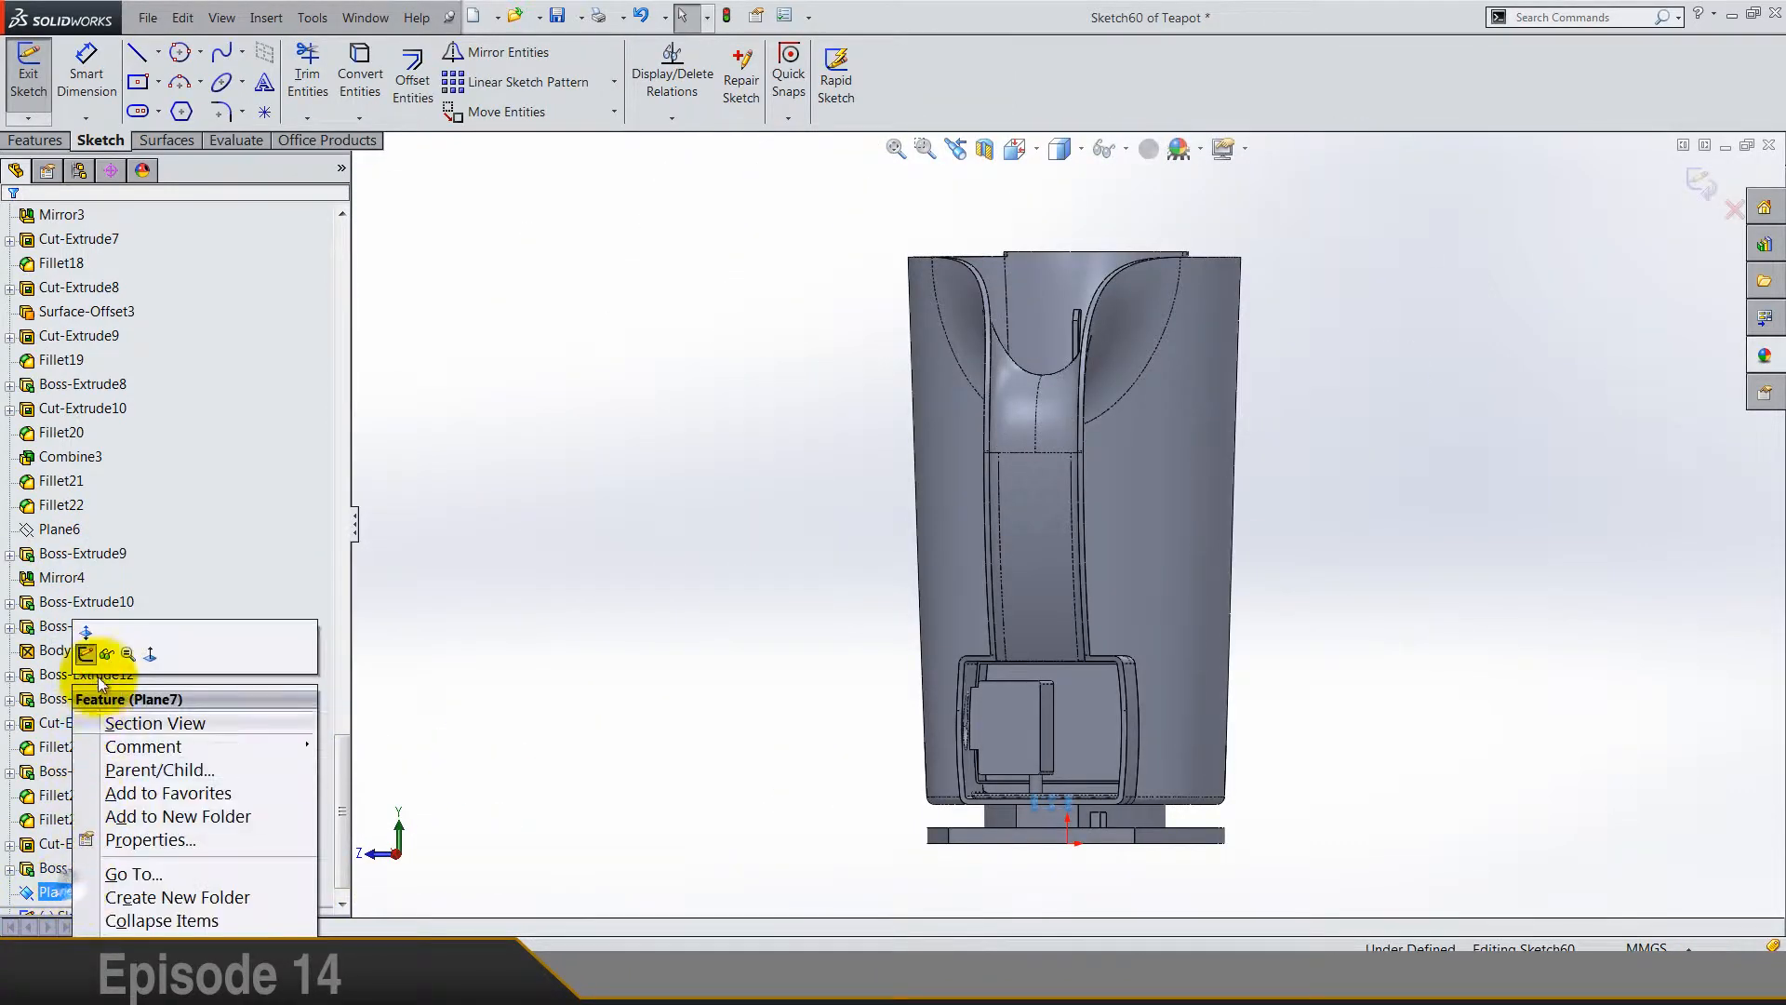
pyautogui.click(108, 649)
pyautogui.scroll(-4, 1112, 817)
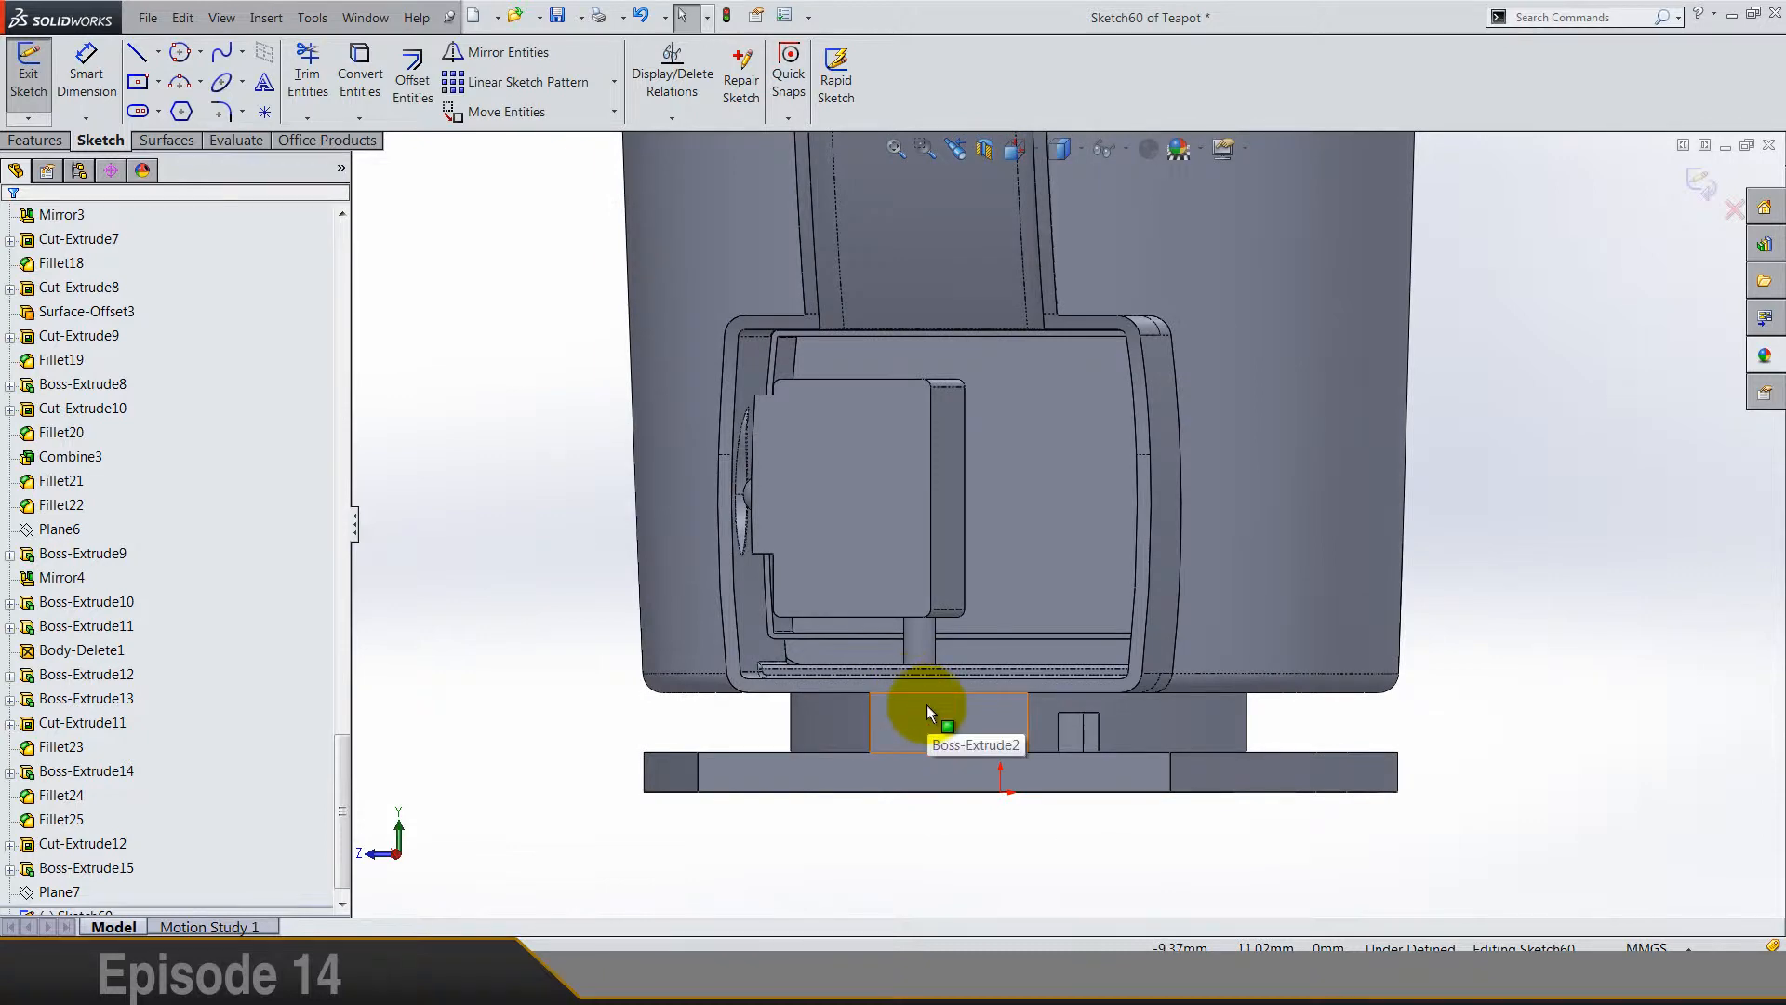
# Step: Convert the 4 mm pin's circular end edge into an entity of the plane sketch
pyautogui.moveTo(926, 705)
pyautogui.mouseDown(button='middle')
pyautogui.moveTo(1085, 685)
pyautogui.moveTo(1094, 445)
pyautogui.moveTo(1069, 343)
pyautogui.moveTo(931, 702)
pyautogui.mouseUp(button='middle')
pyautogui.click(1019, 582)
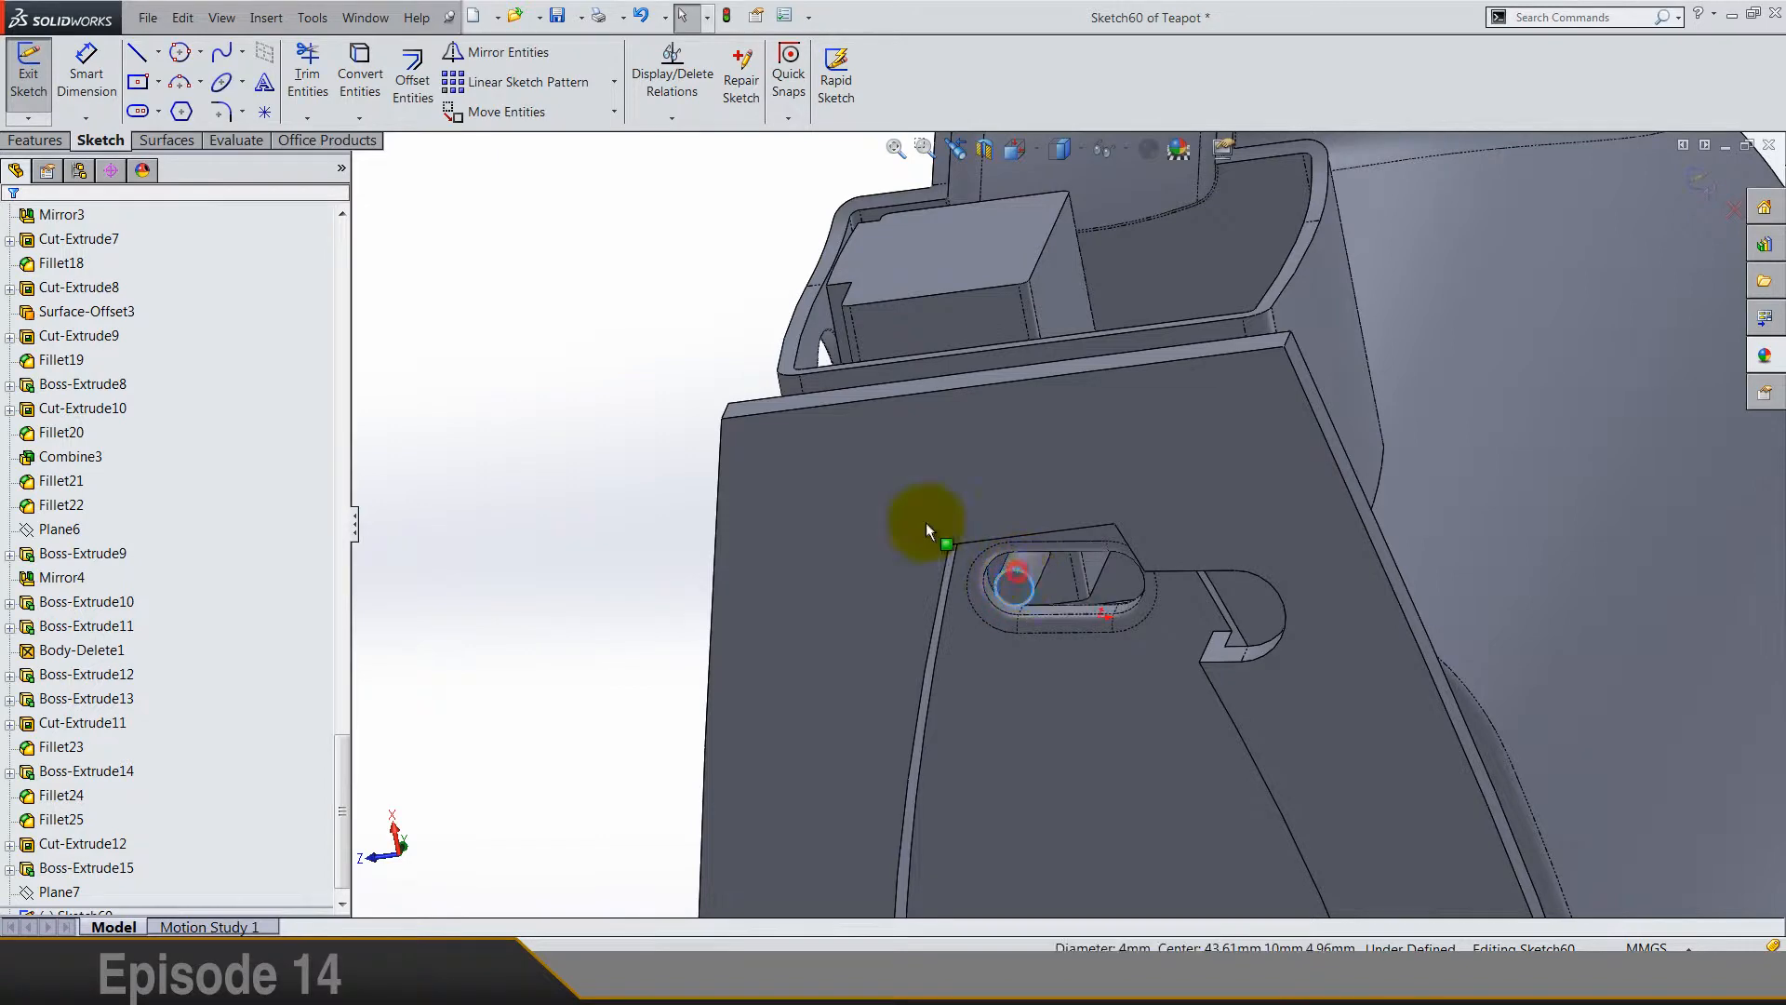
pyautogui.click(359, 82)
pyautogui.scroll(6, 733, 506)
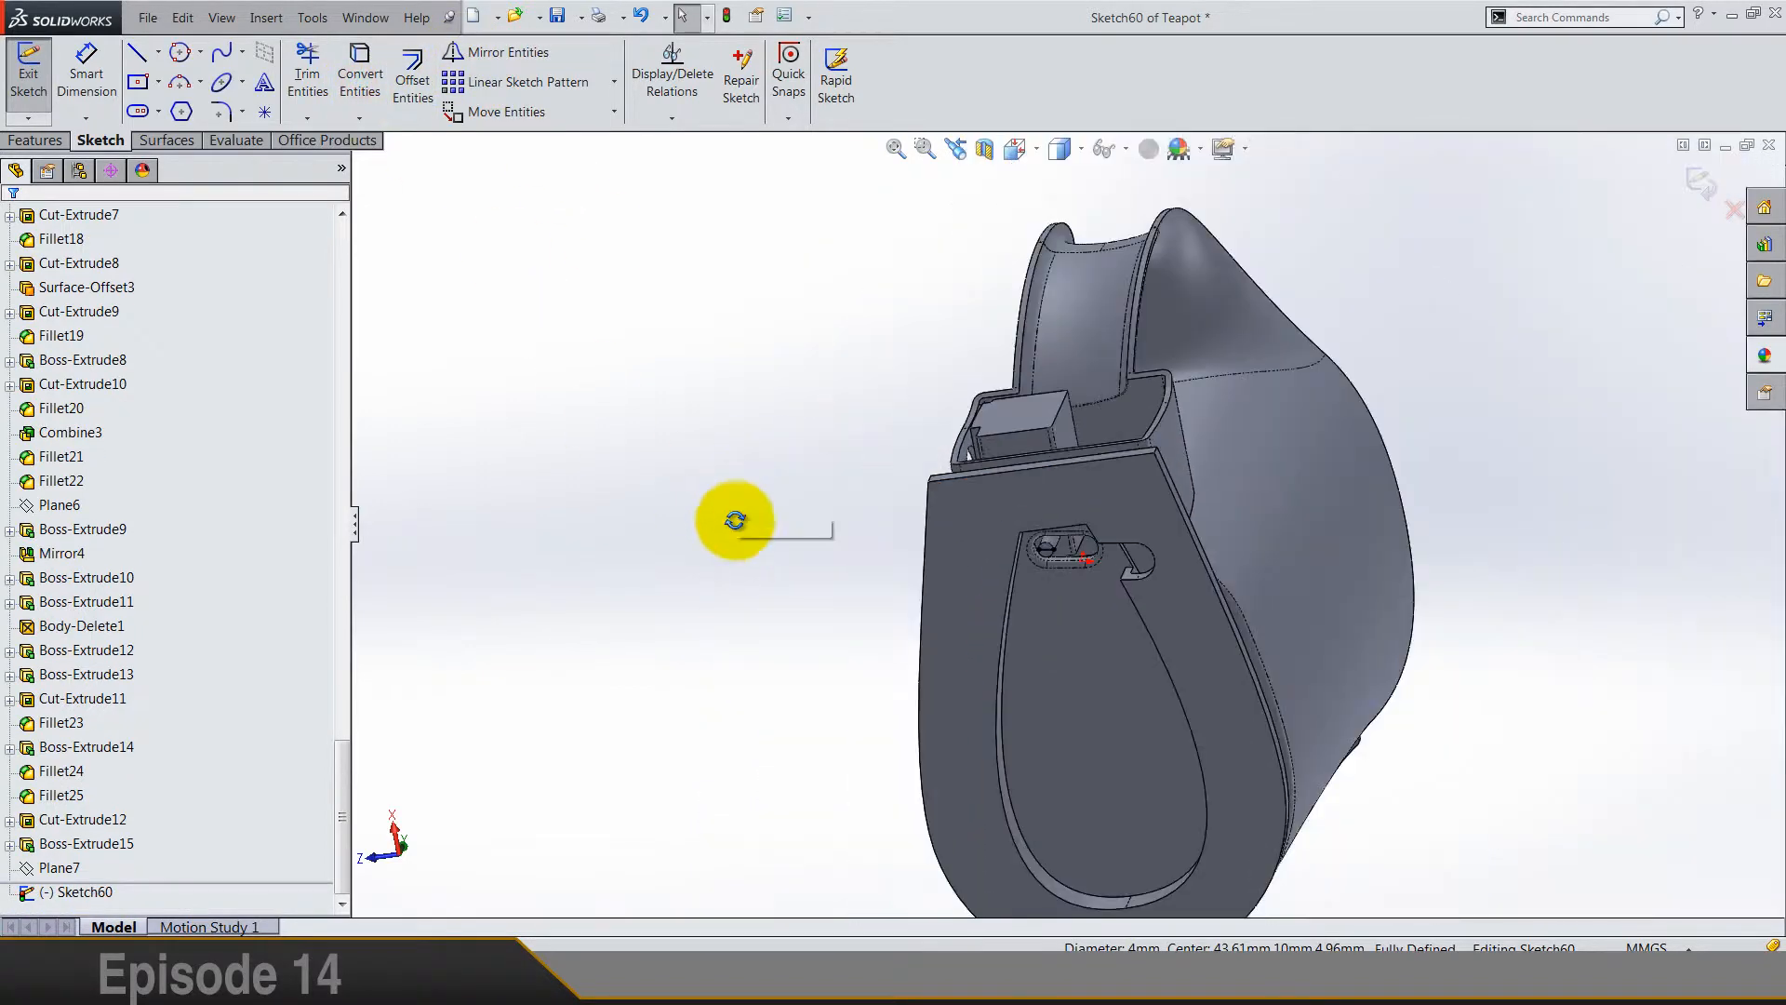
# Step: Face the sketch plane and turn the line converted from the pin's edge into construction geometry
pyautogui.moveTo(737, 522); pyautogui.dragTo(752, 777, button='middle')
pyautogui.rightClick(84, 895)
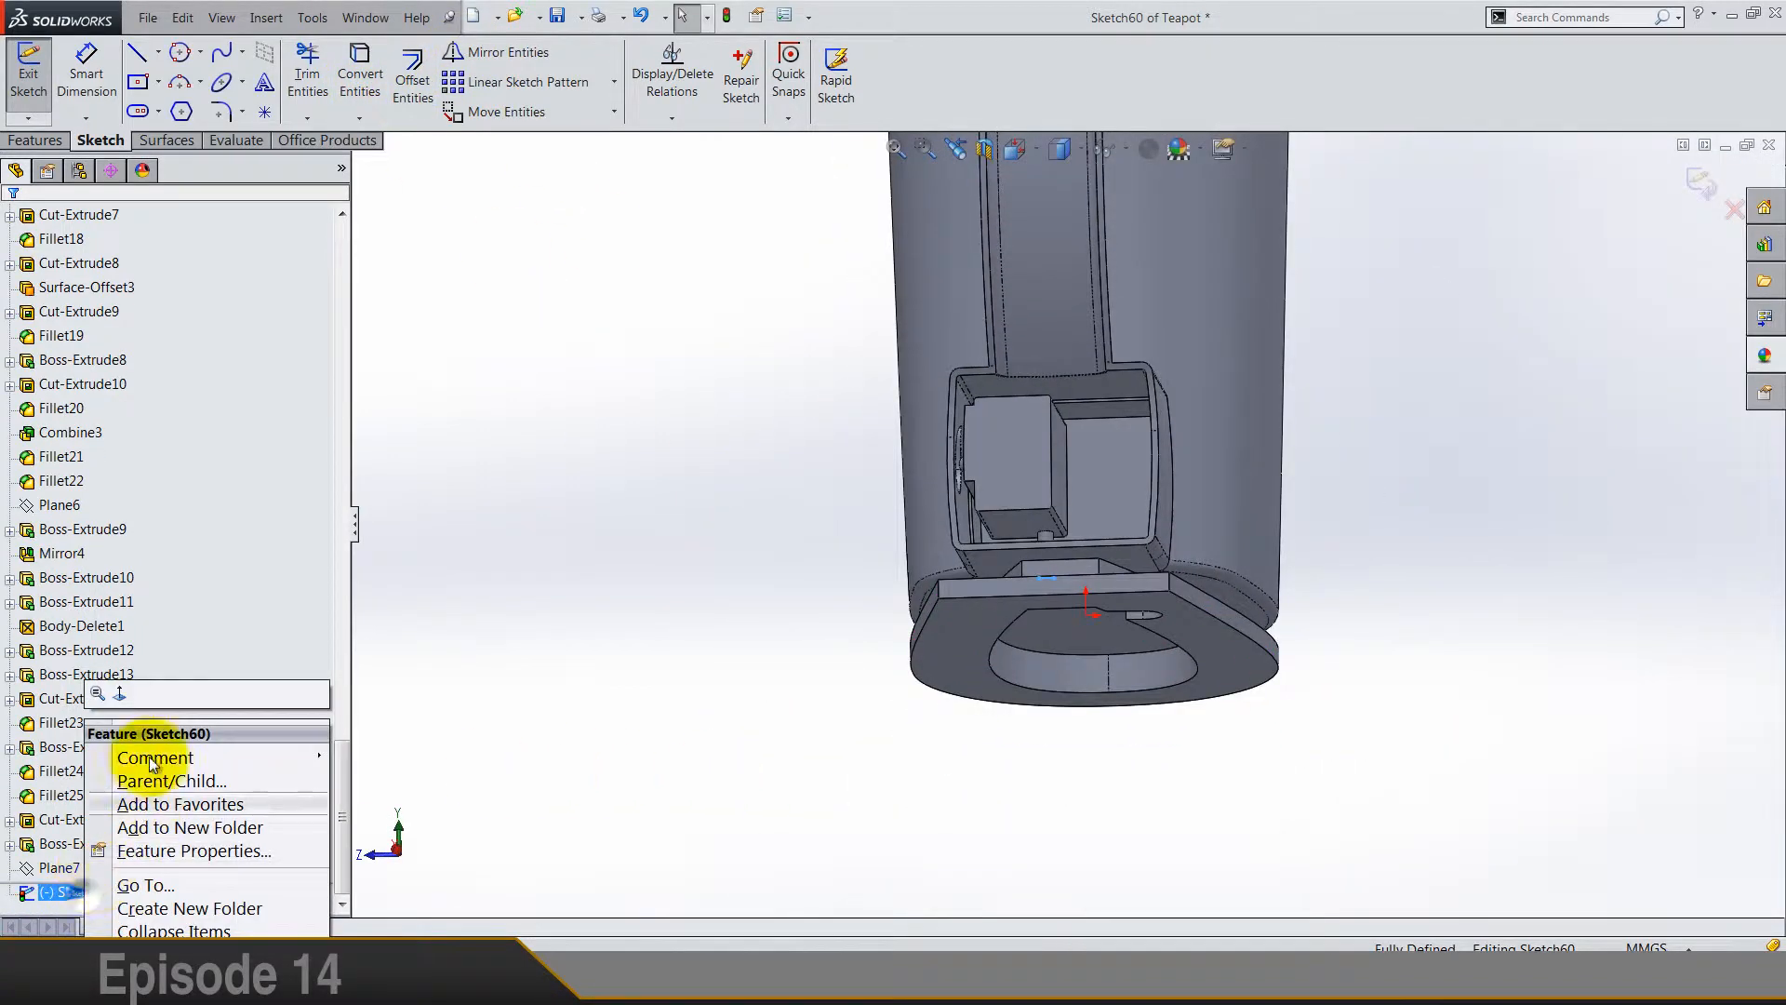
pyautogui.click(144, 732)
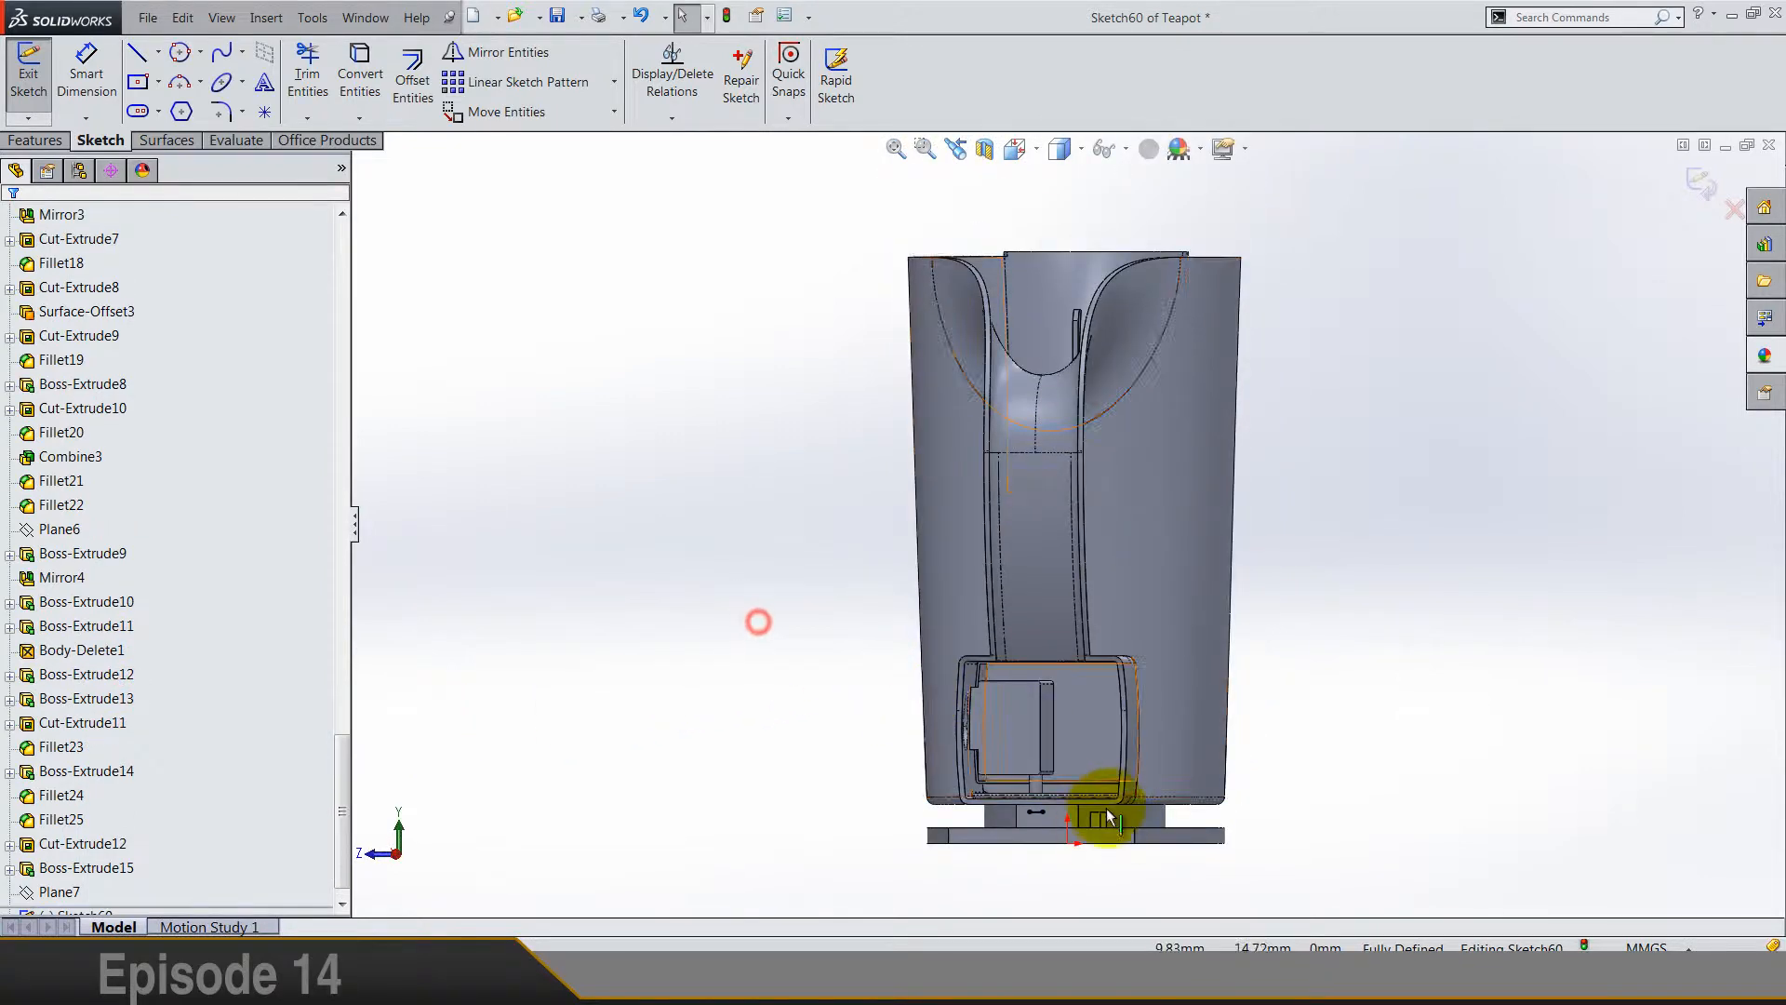
pyautogui.scroll(-8, 952, 670)
pyautogui.click(954, 660)
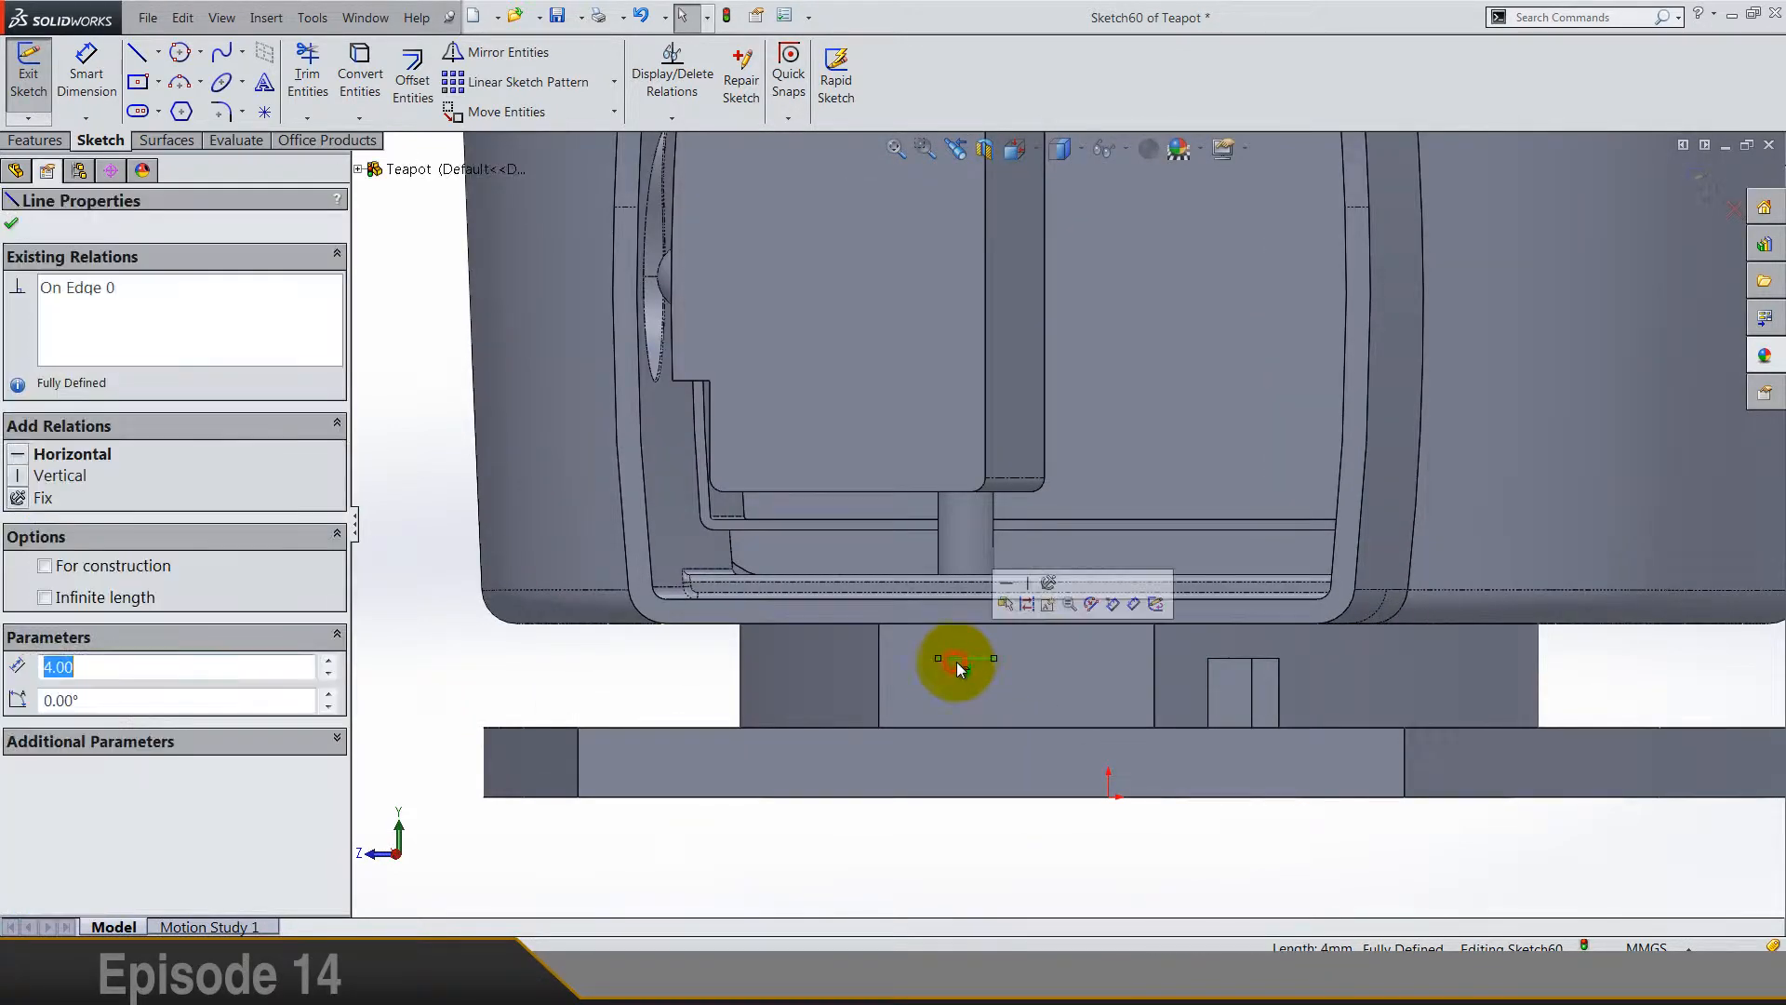
pyautogui.click(1015, 883)
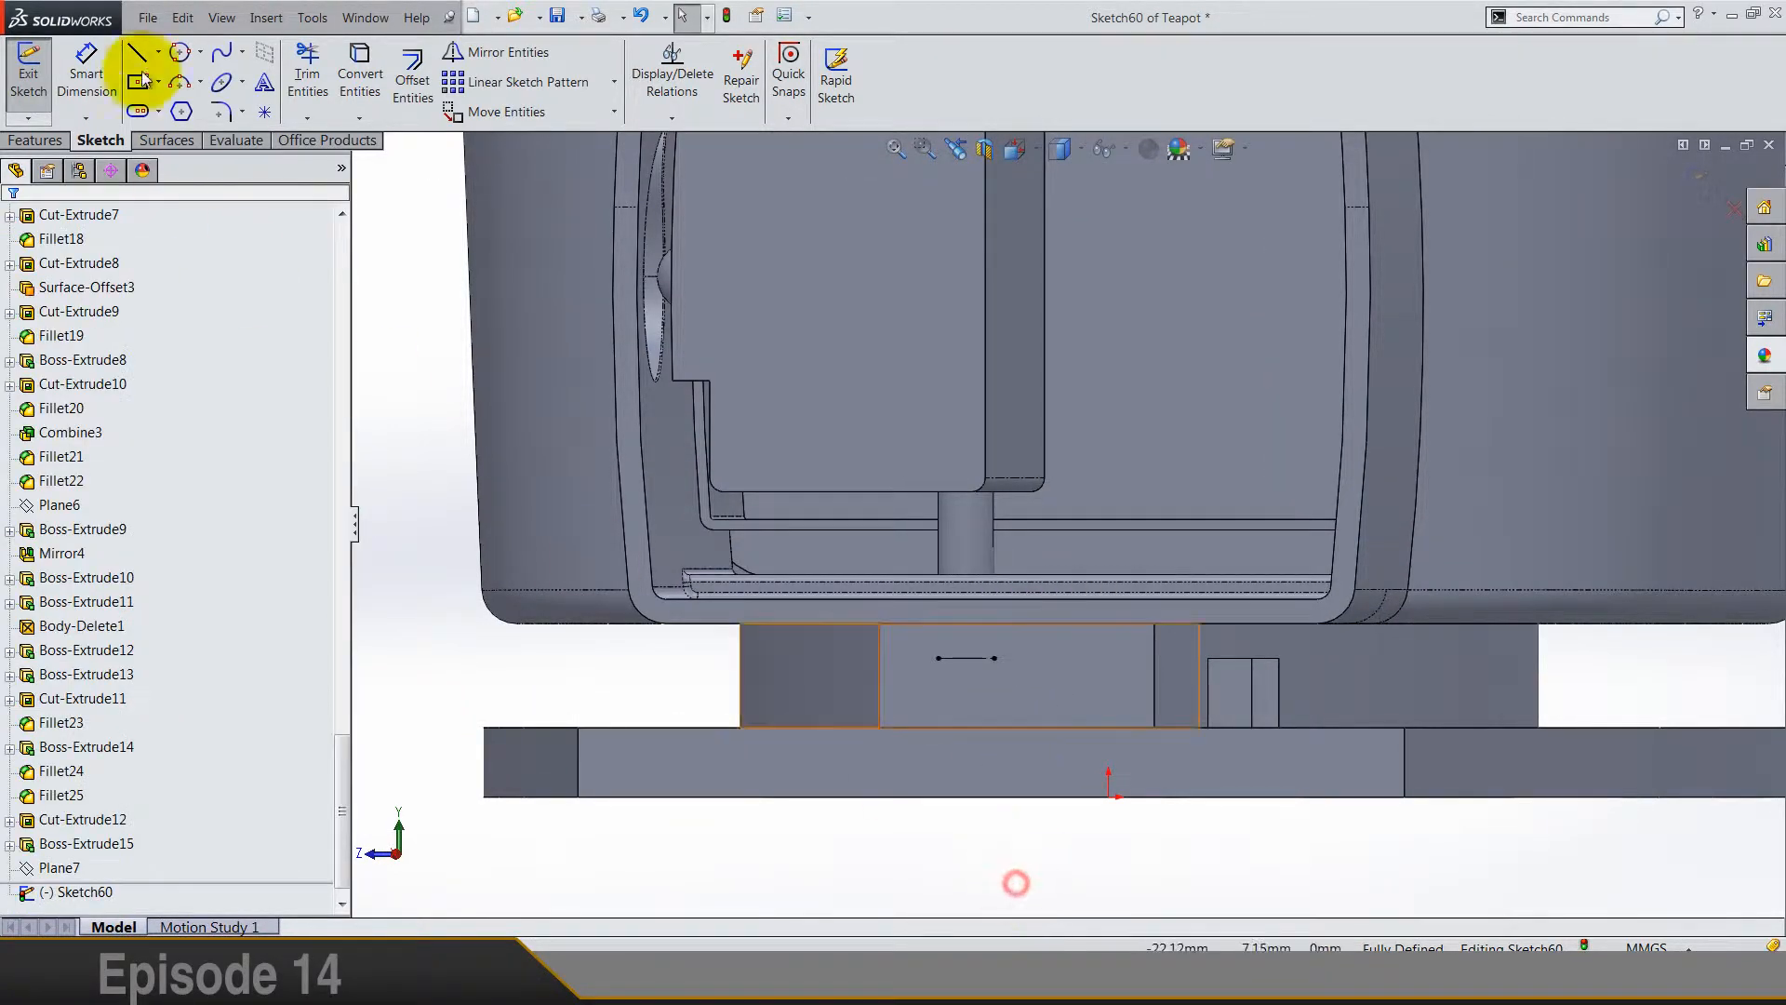
# Step: Sketch a two-point spline about 26 mm long from the construction line's midpoint down into the base plate
pyautogui.click(221, 58)
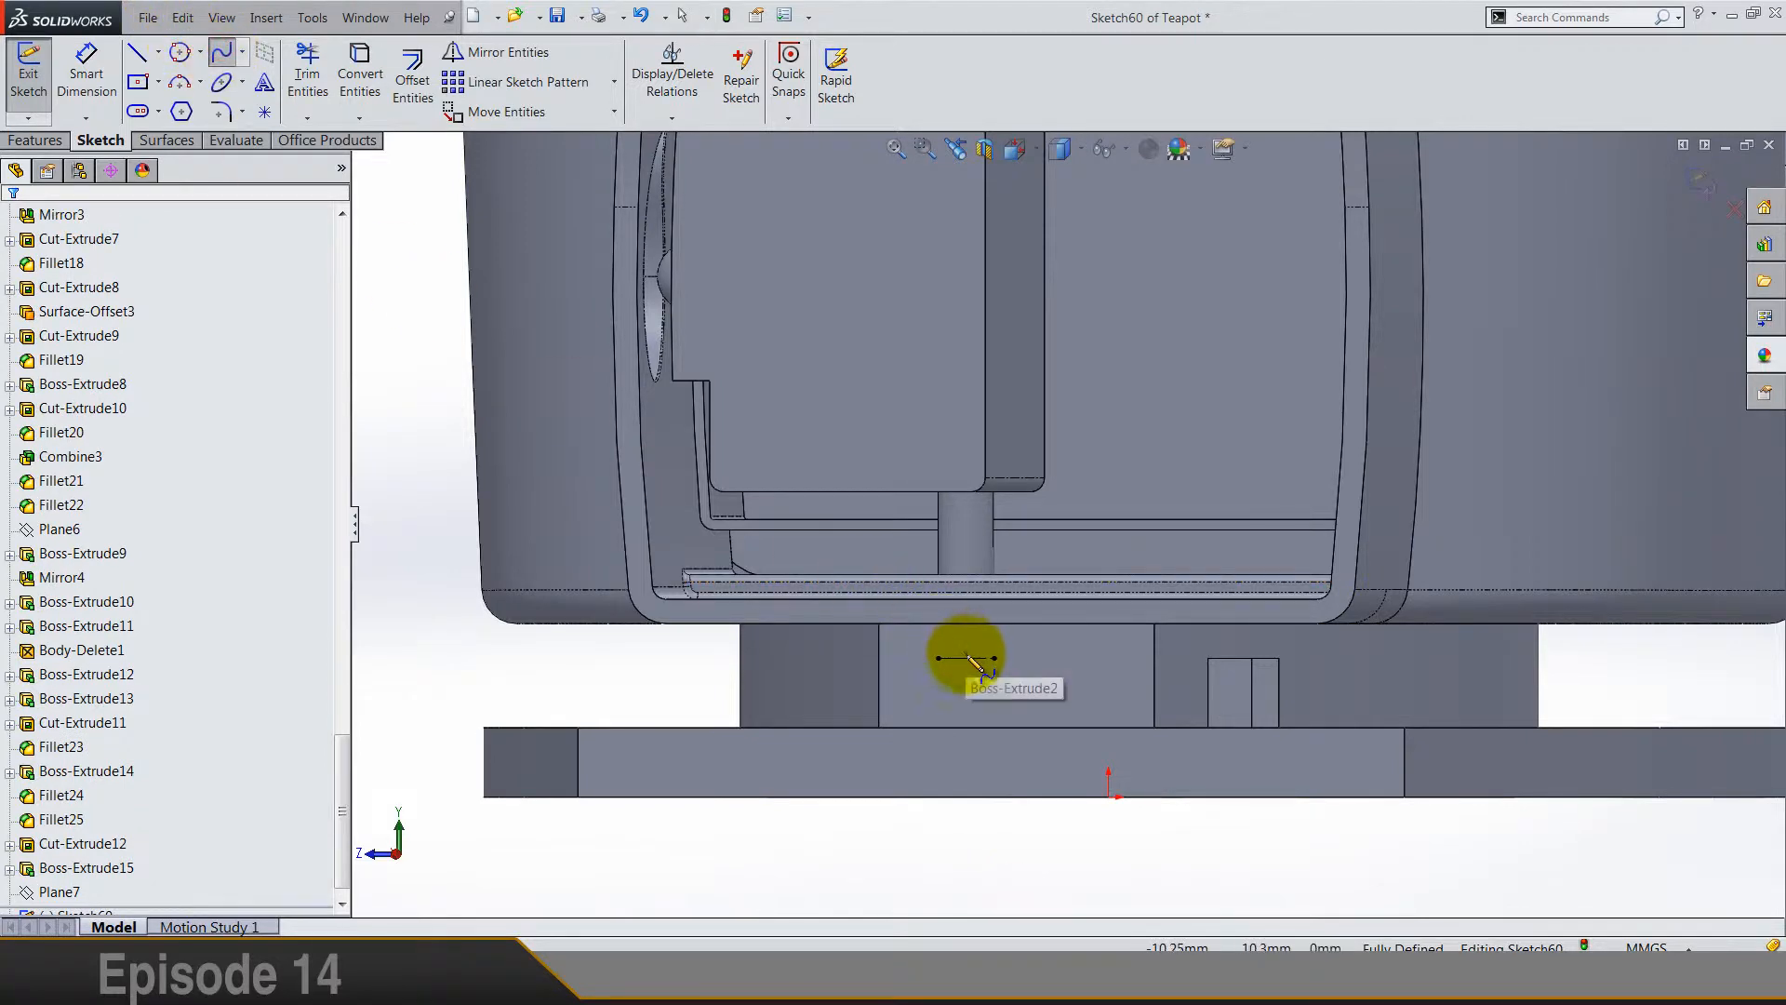
pyautogui.click(965, 659)
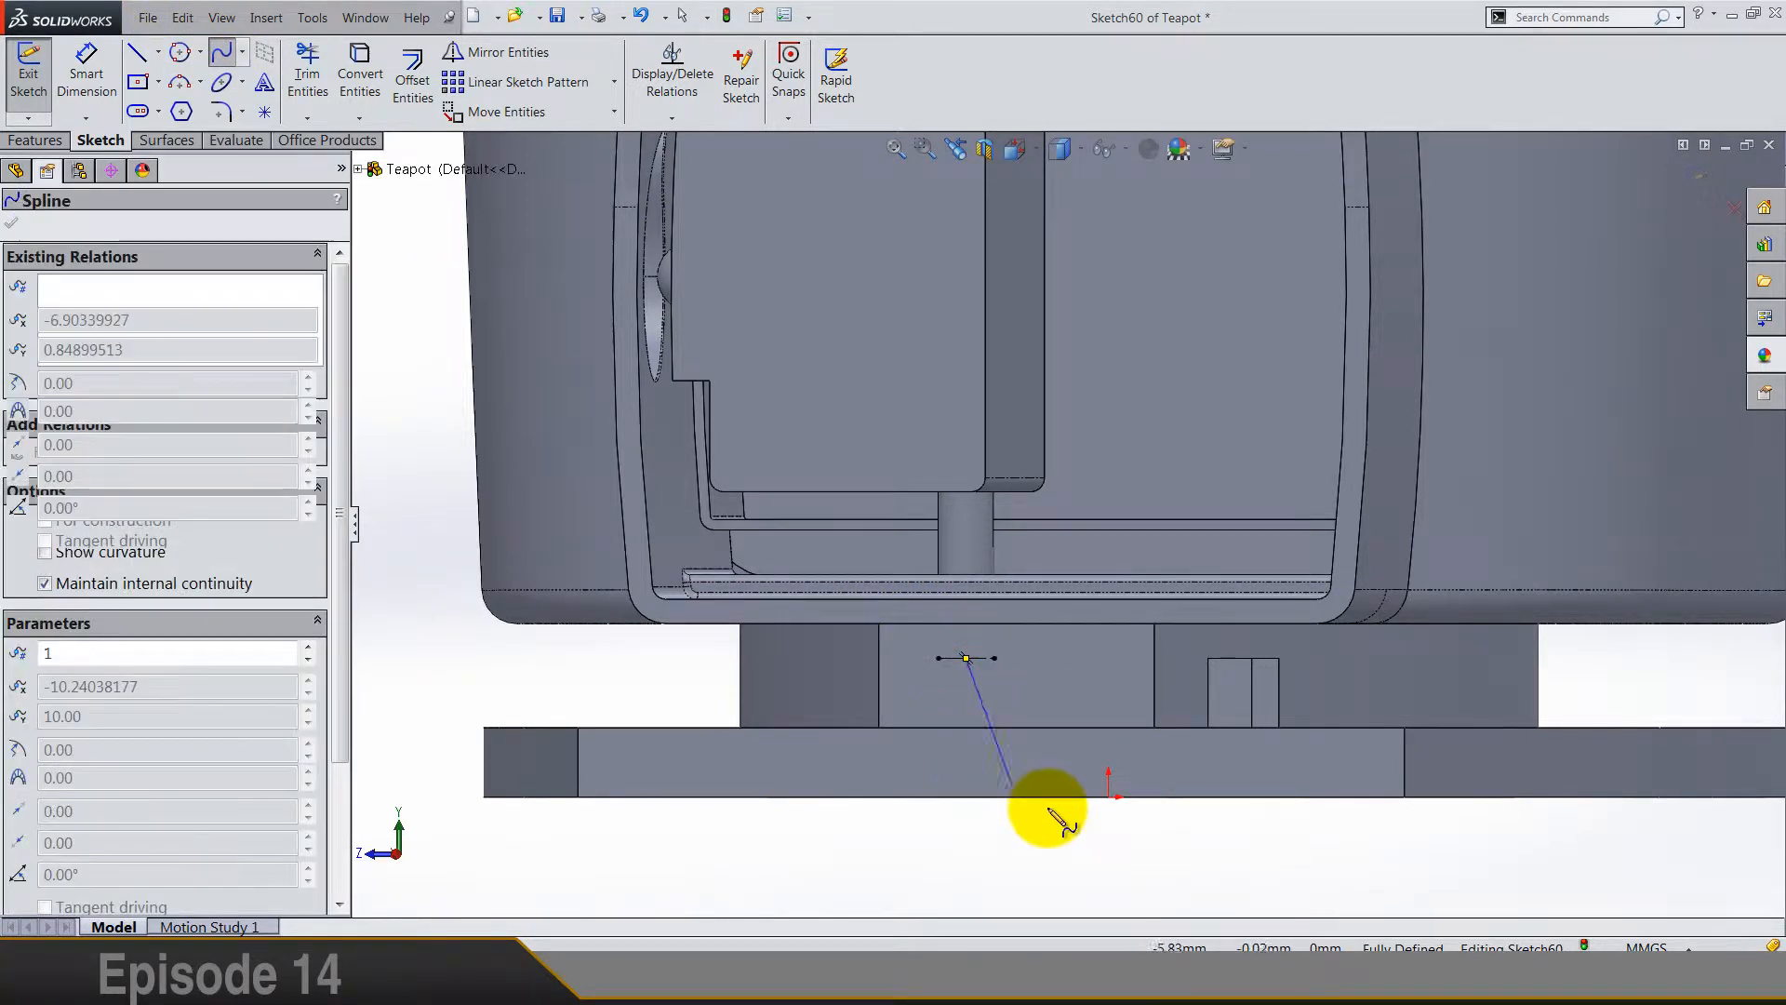
pyautogui.scroll(3, 1054, 816)
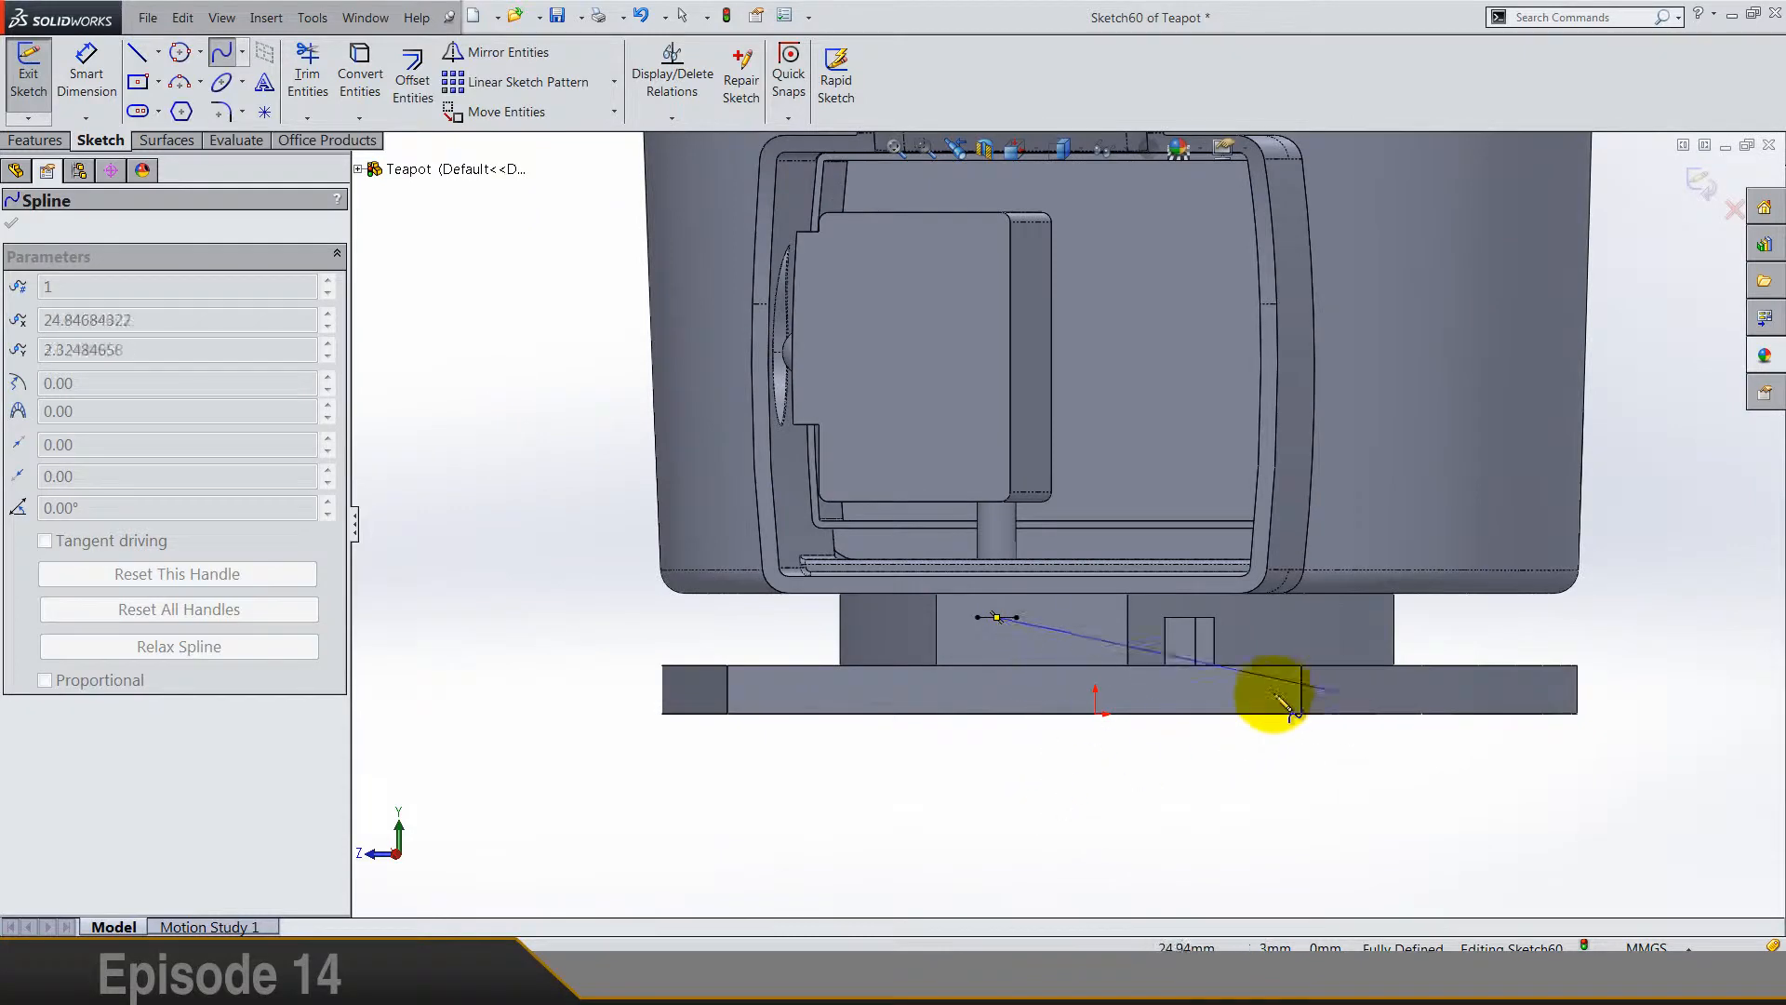
pyautogui.doubleClick(1235, 699)
pyautogui.press('Escape')
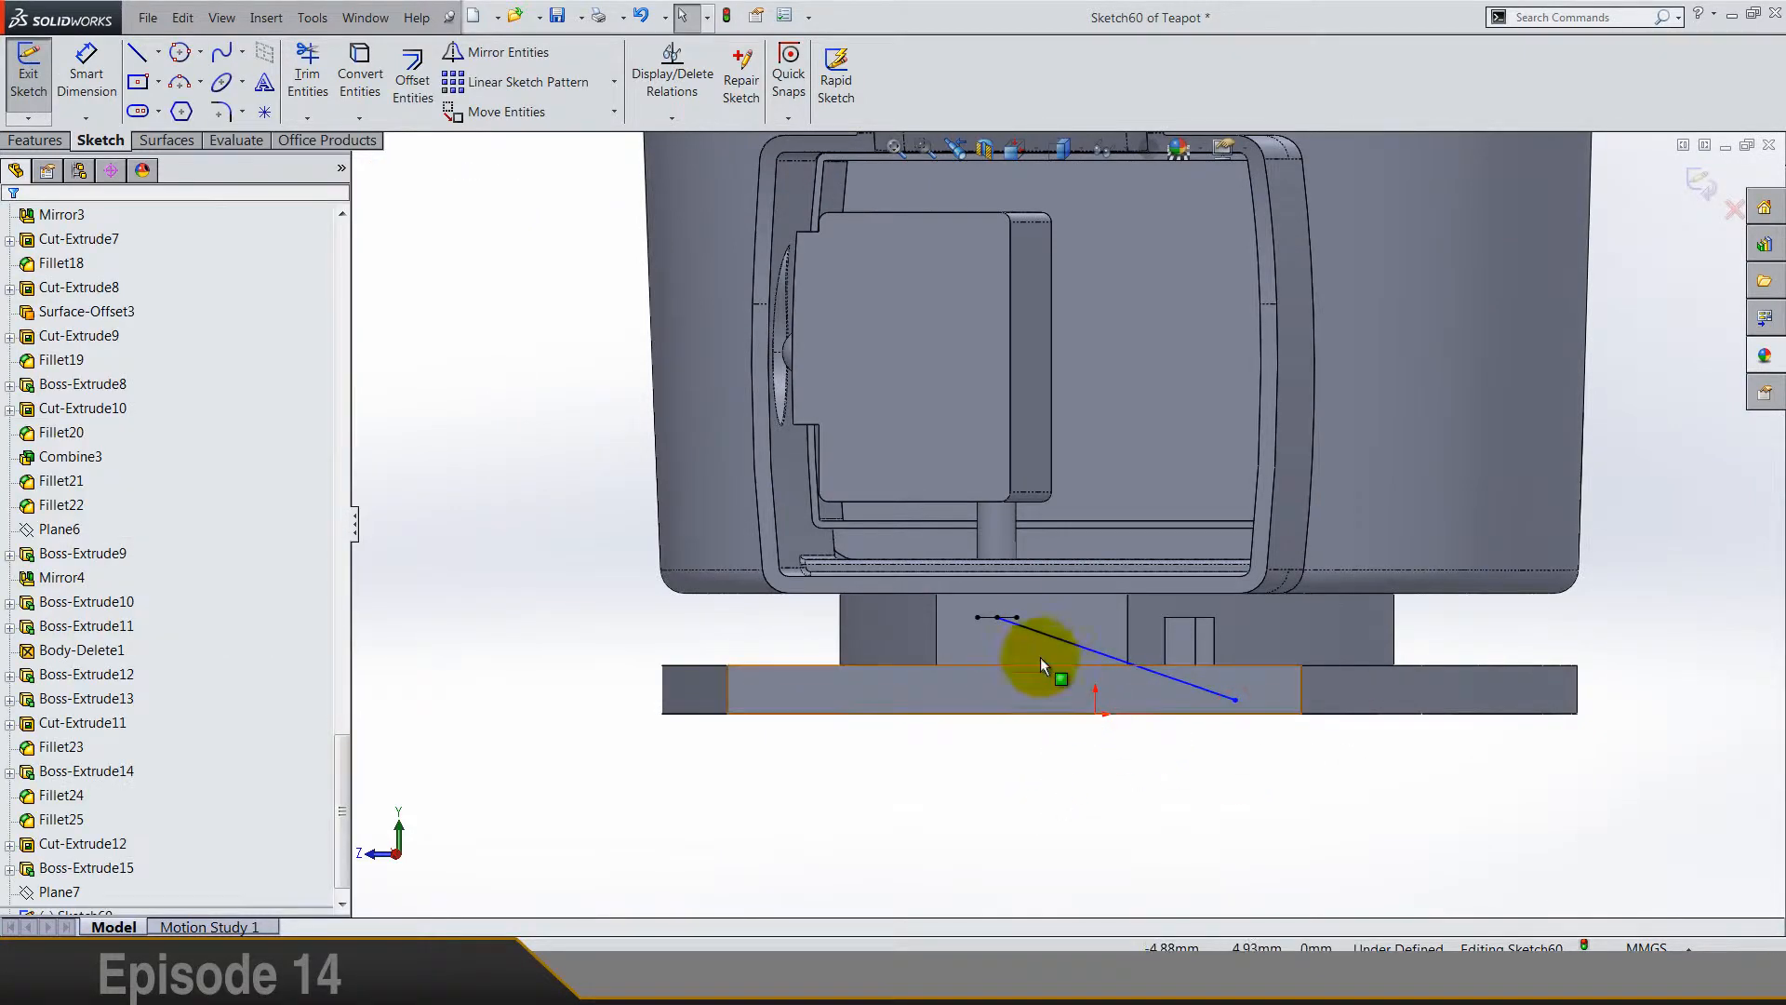
# Step: Make the spline perpendicular to the construction line at its start point
pyautogui.scroll(-3, 1025, 627)
pyautogui.click(1038, 616)
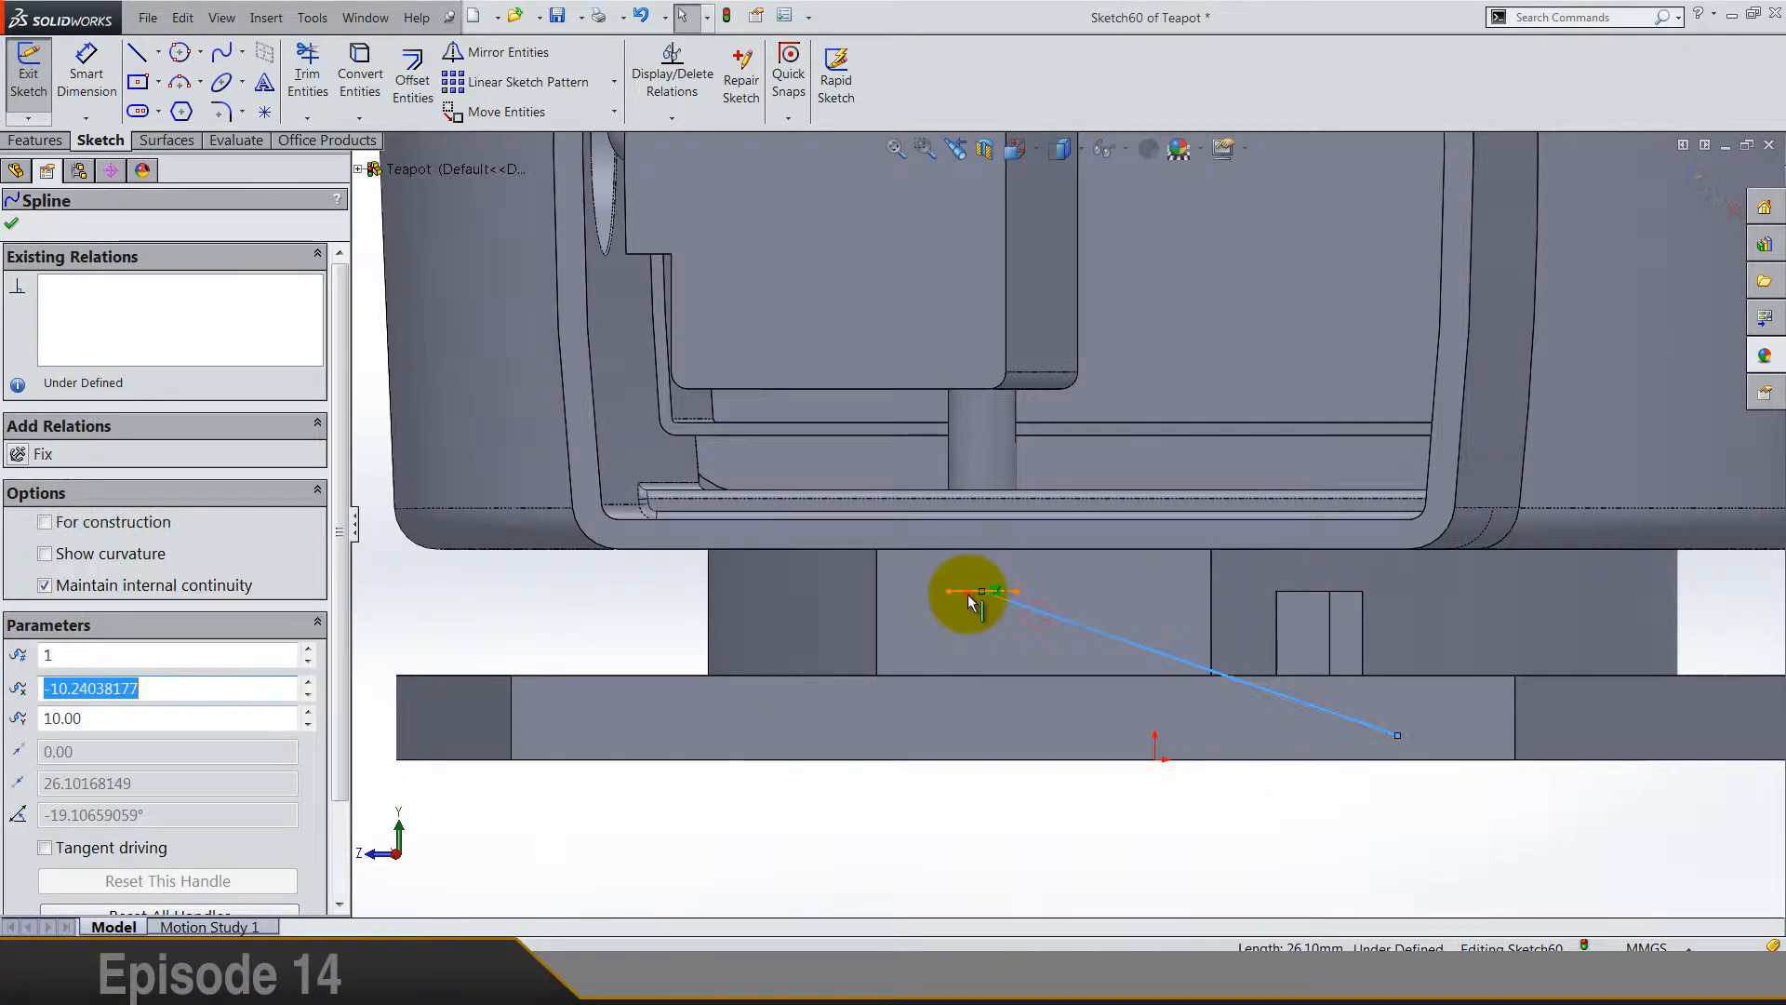
pyautogui.keyDown('ctrl'); pyautogui.click(969, 593); pyautogui.keyUp('ctrl')
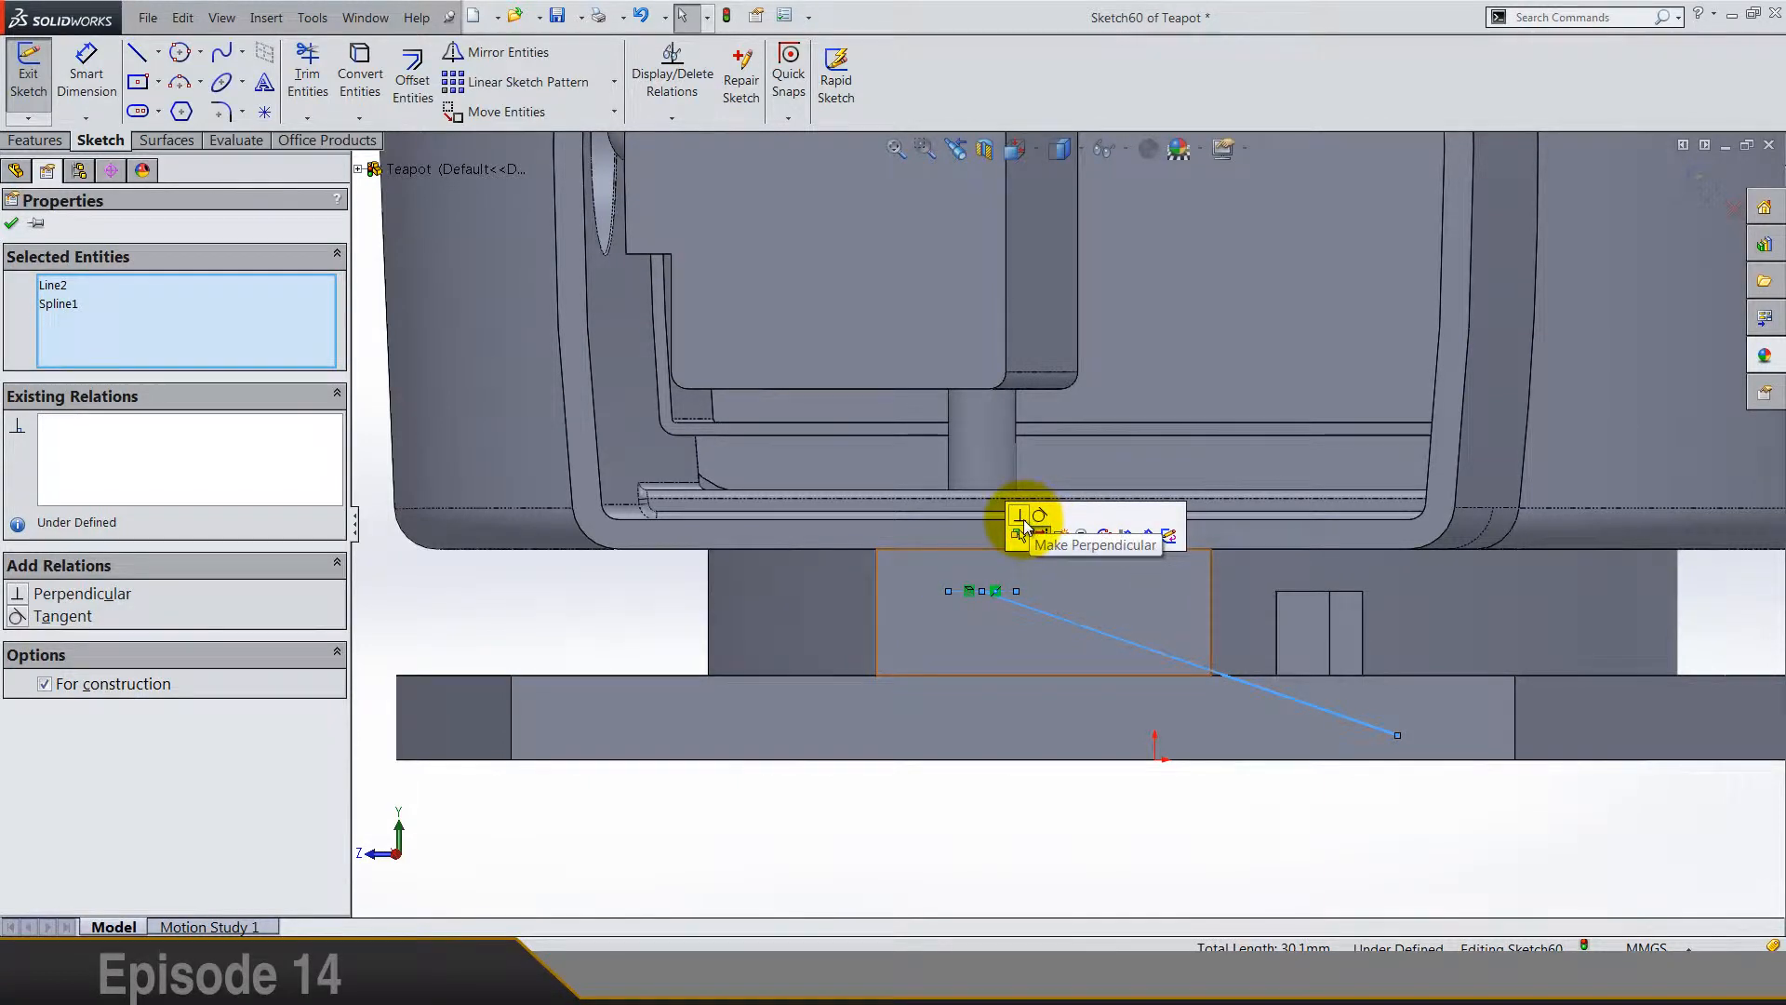
pyautogui.click(1021, 517)
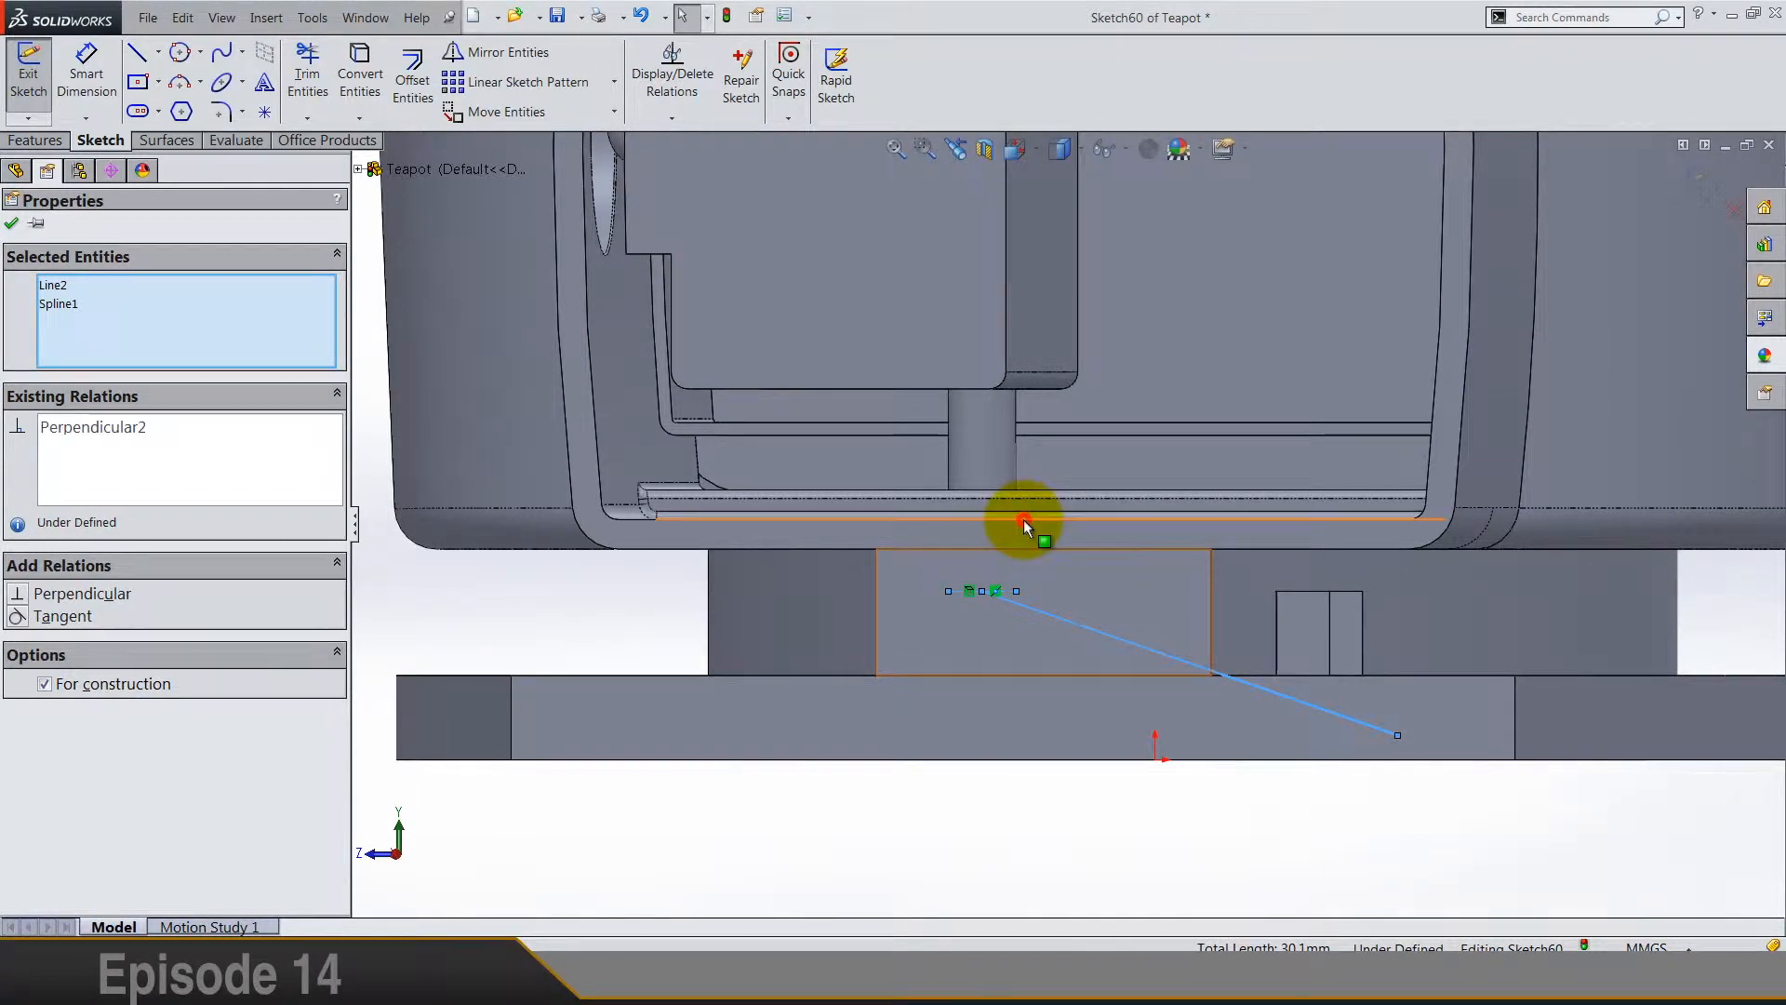
pyautogui.click(1083, 856)
# Step: Pull the spline's free endpoint sideways and upward to bend it into a curve below the base plate
pyautogui.scroll(3, 1079, 791)
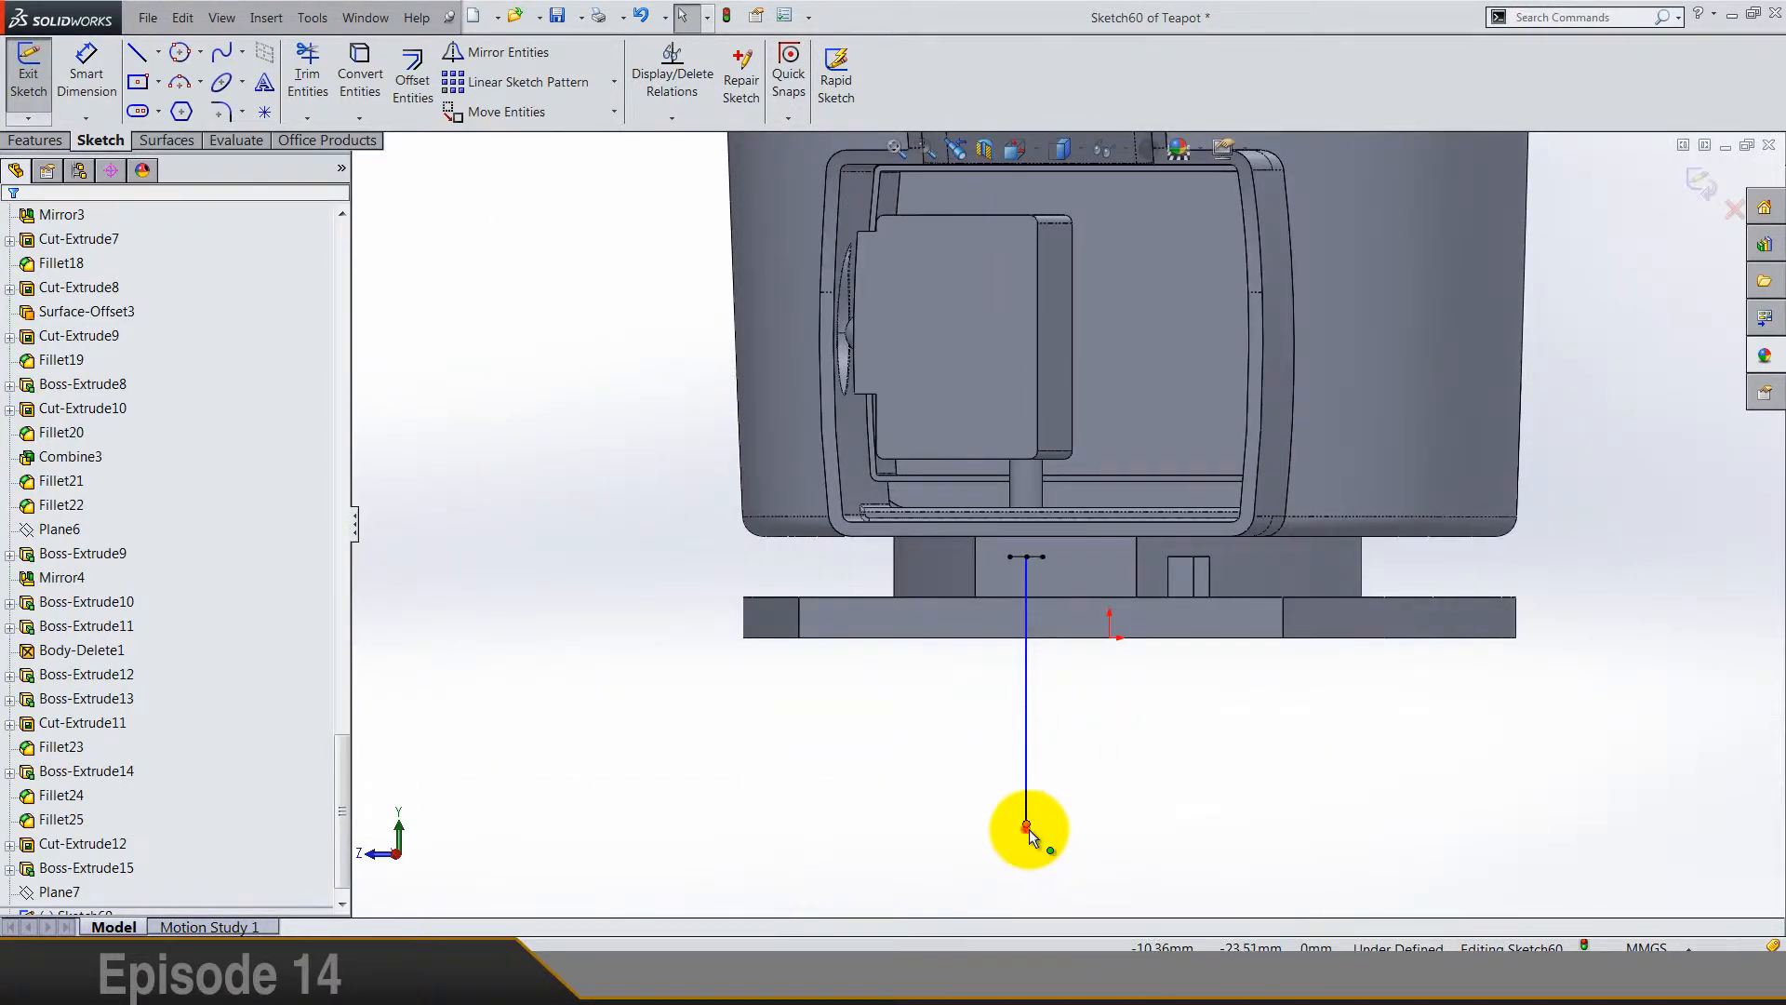
pyautogui.moveTo(1026, 826); pyautogui.dragTo(1125, 757)
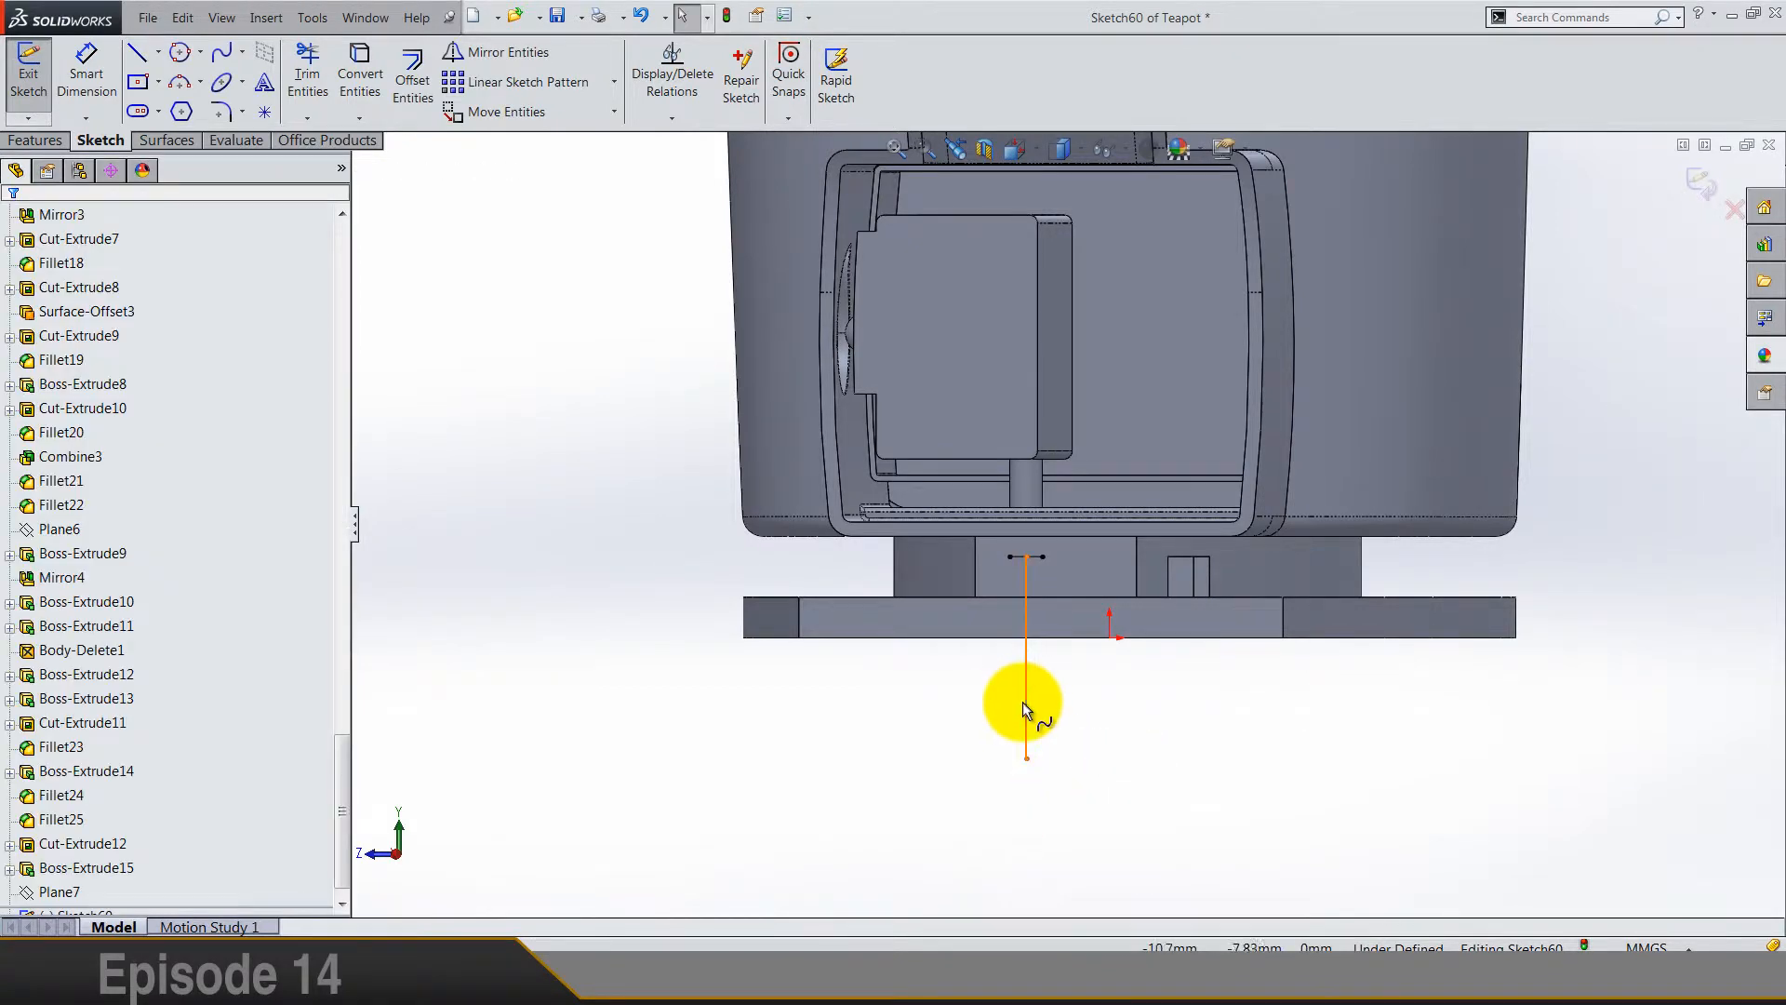
pyautogui.click(1023, 701)
pyautogui.moveTo(1026, 674)
pyautogui.mouseDown()
pyautogui.moveTo(981, 709)
pyautogui.moveTo(1142, 729)
pyautogui.mouseUp()
pyautogui.click(1130, 737)
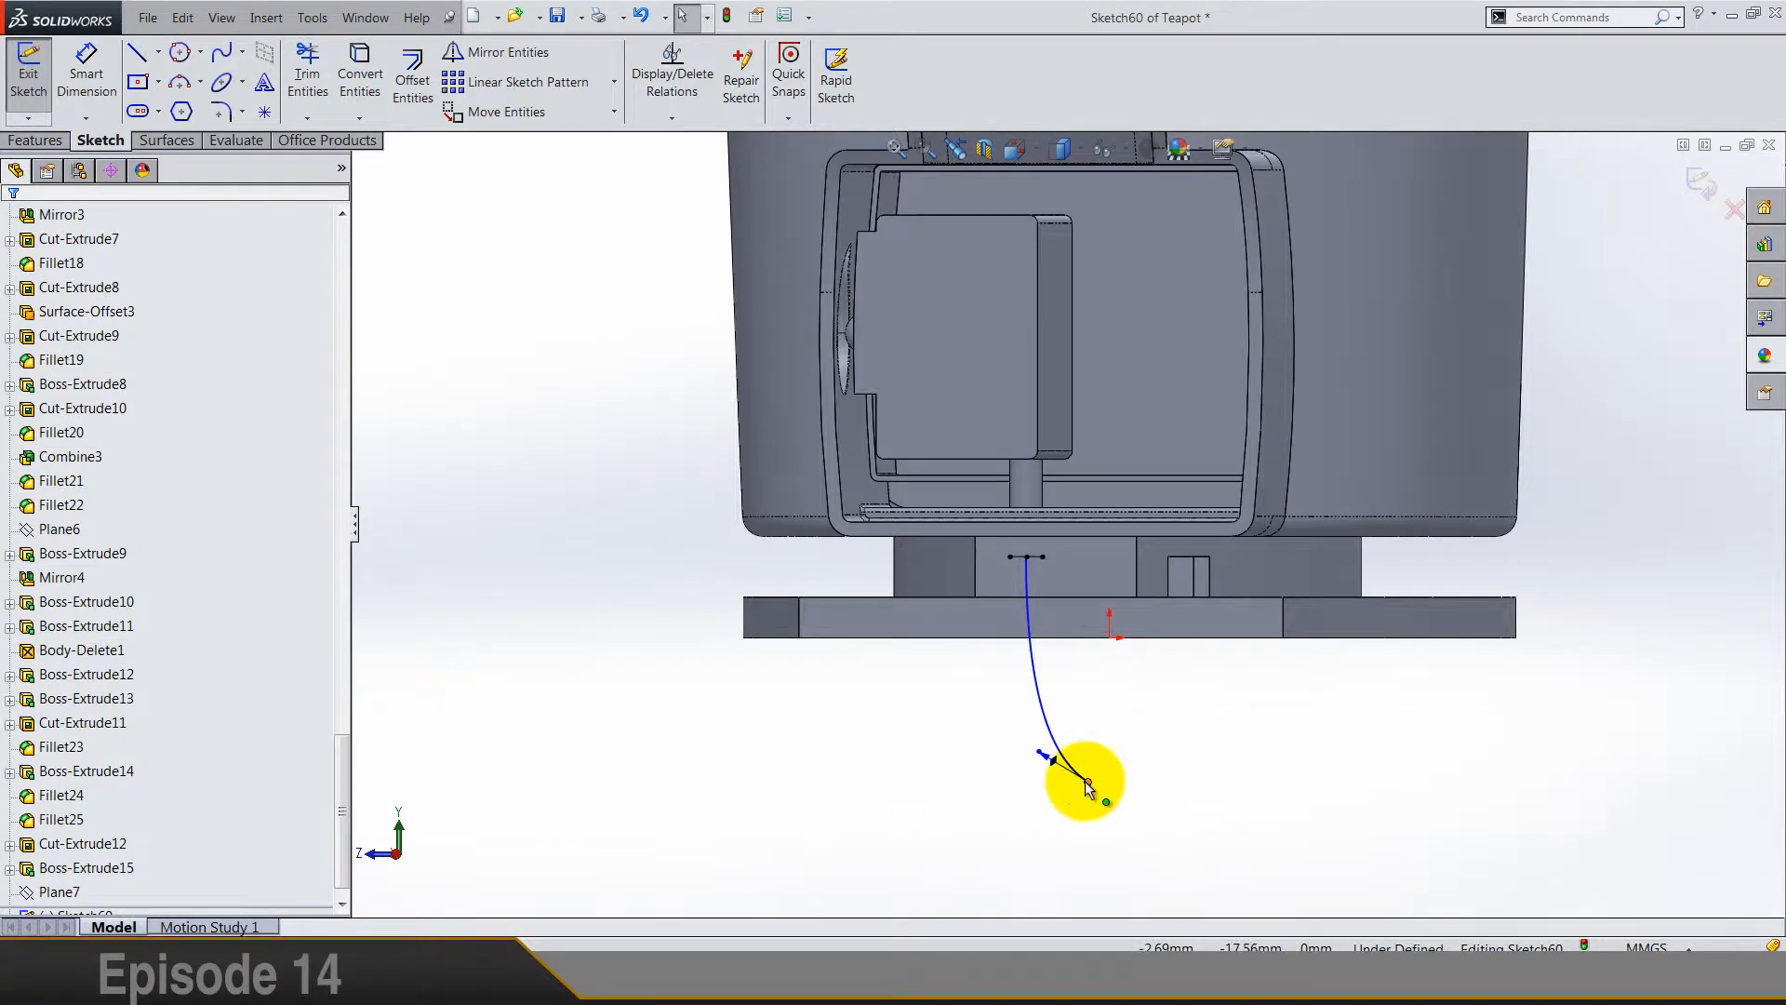
pyautogui.moveTo(1084, 780); pyautogui.dragTo(1133, 722)
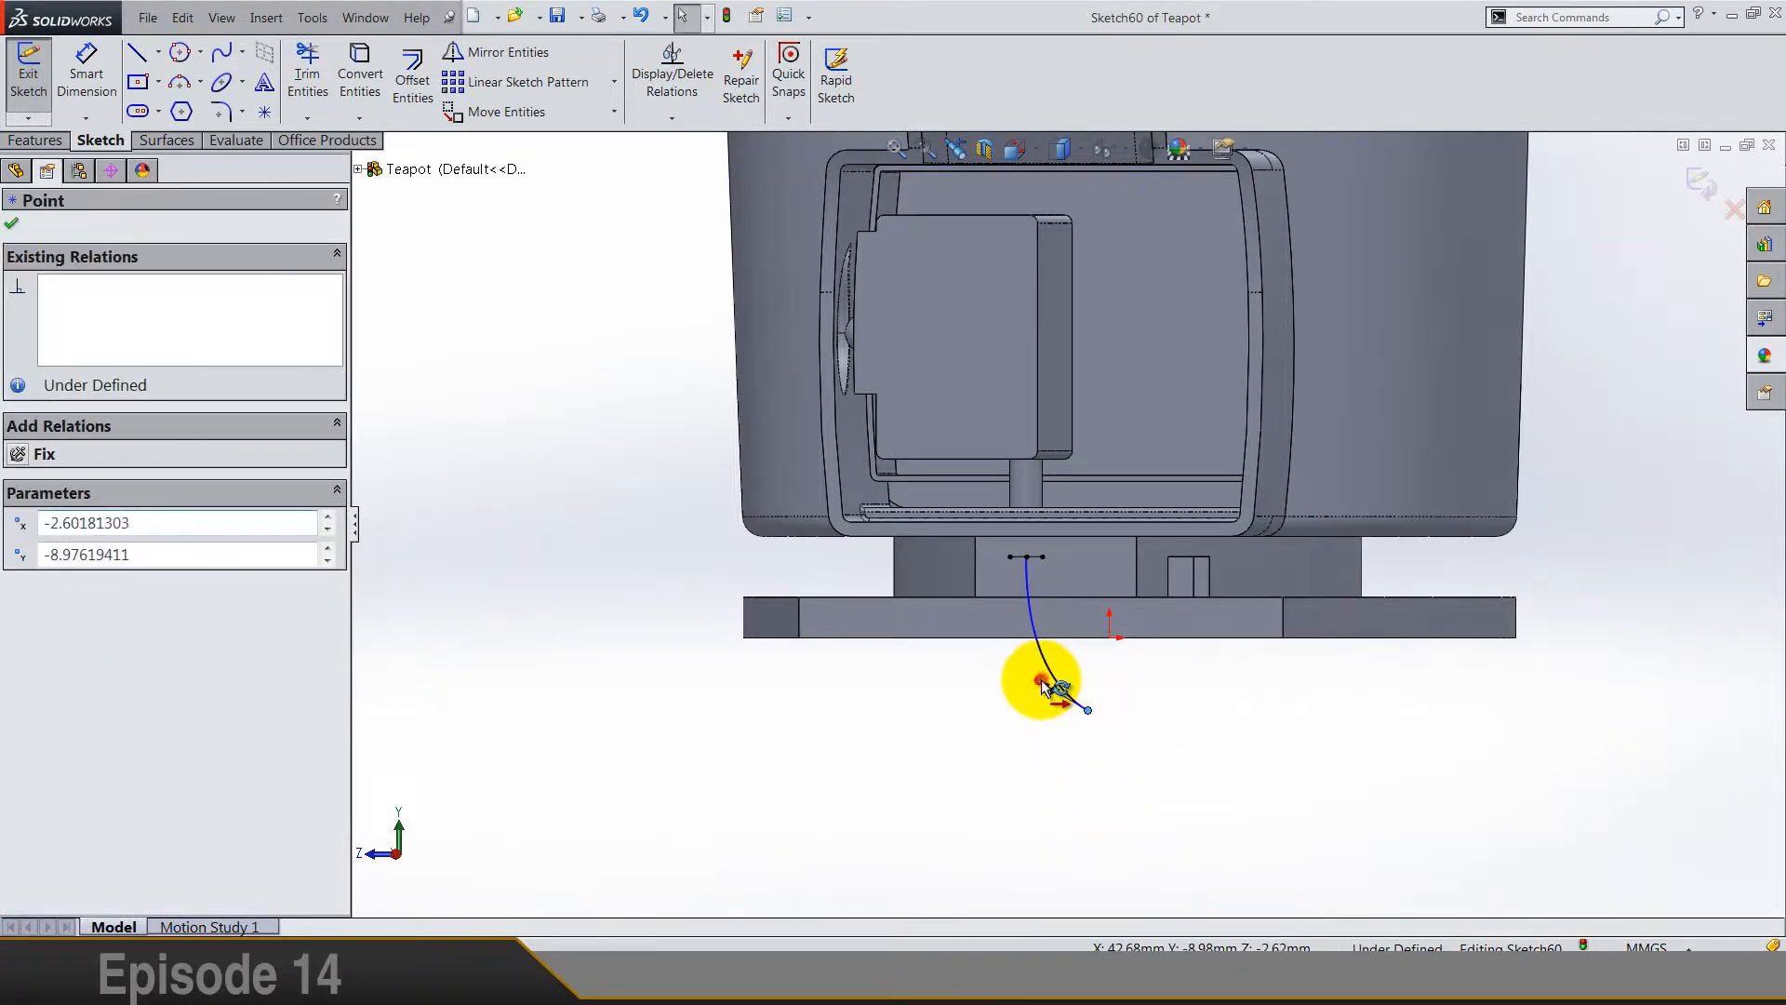
# Step: Make the spline's end handle horizontal and move the free endpoint up into the base plate's thickness
pyautogui.click(1043, 686)
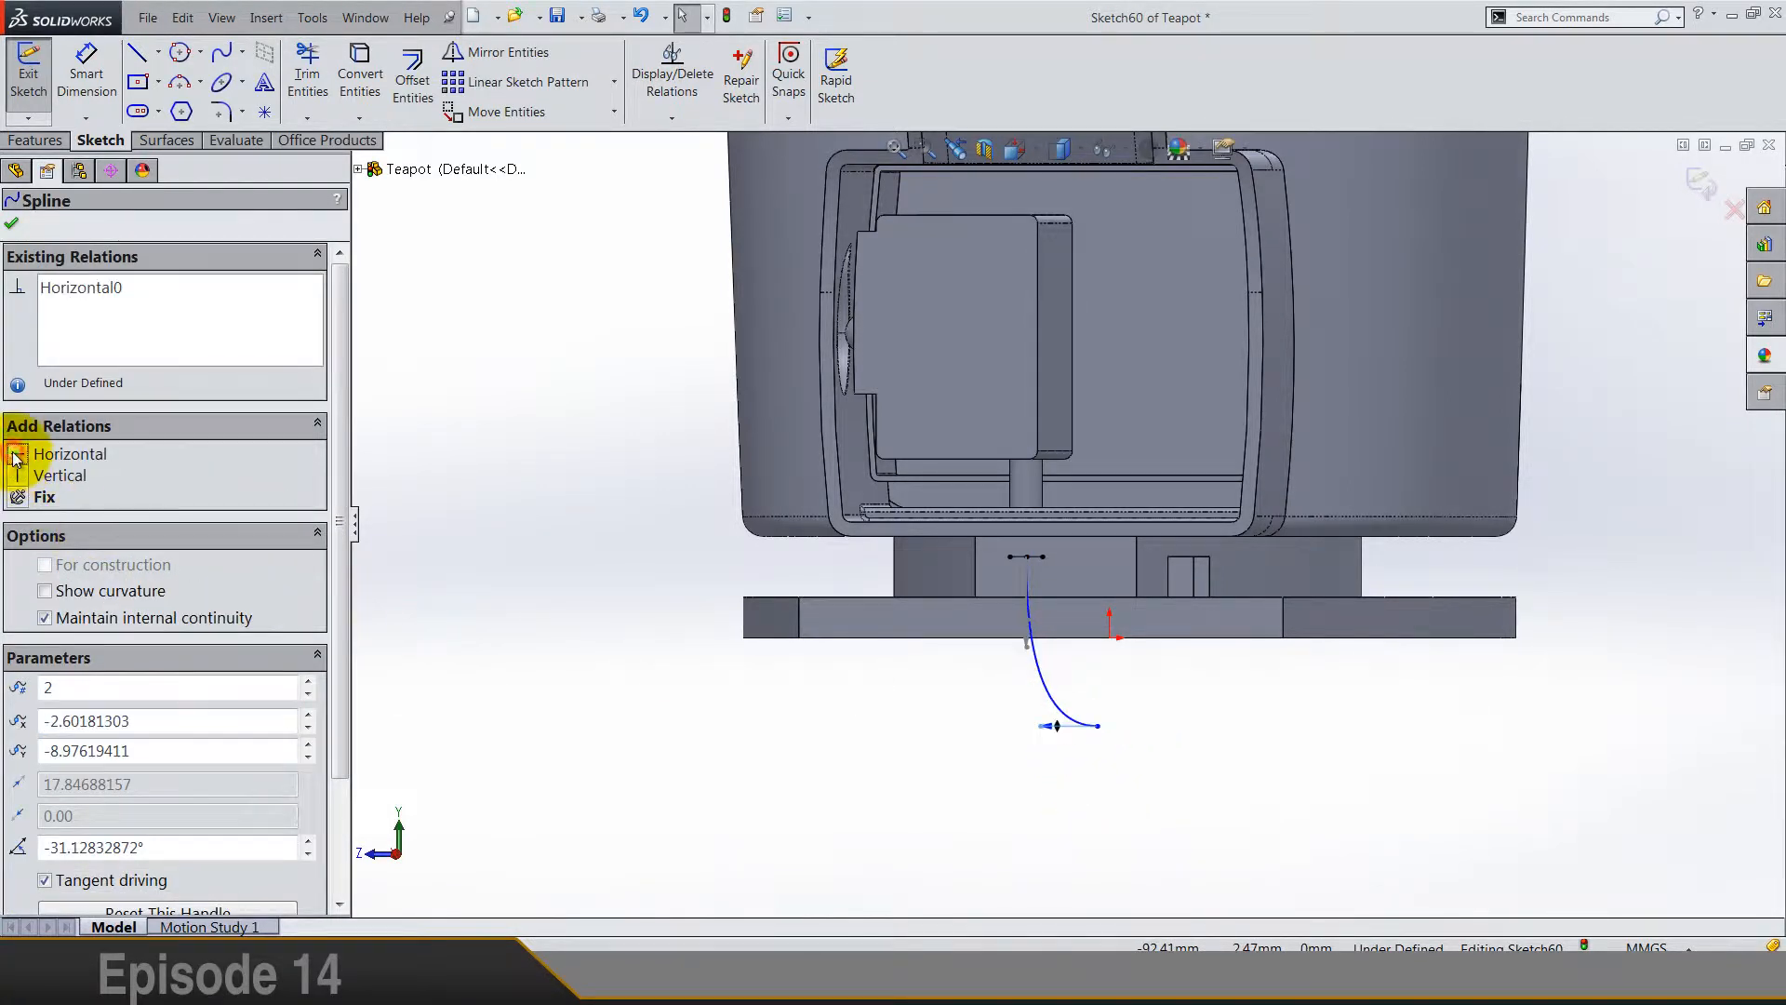
pyautogui.click(958, 819)
pyautogui.scroll(-3, 1204, 660)
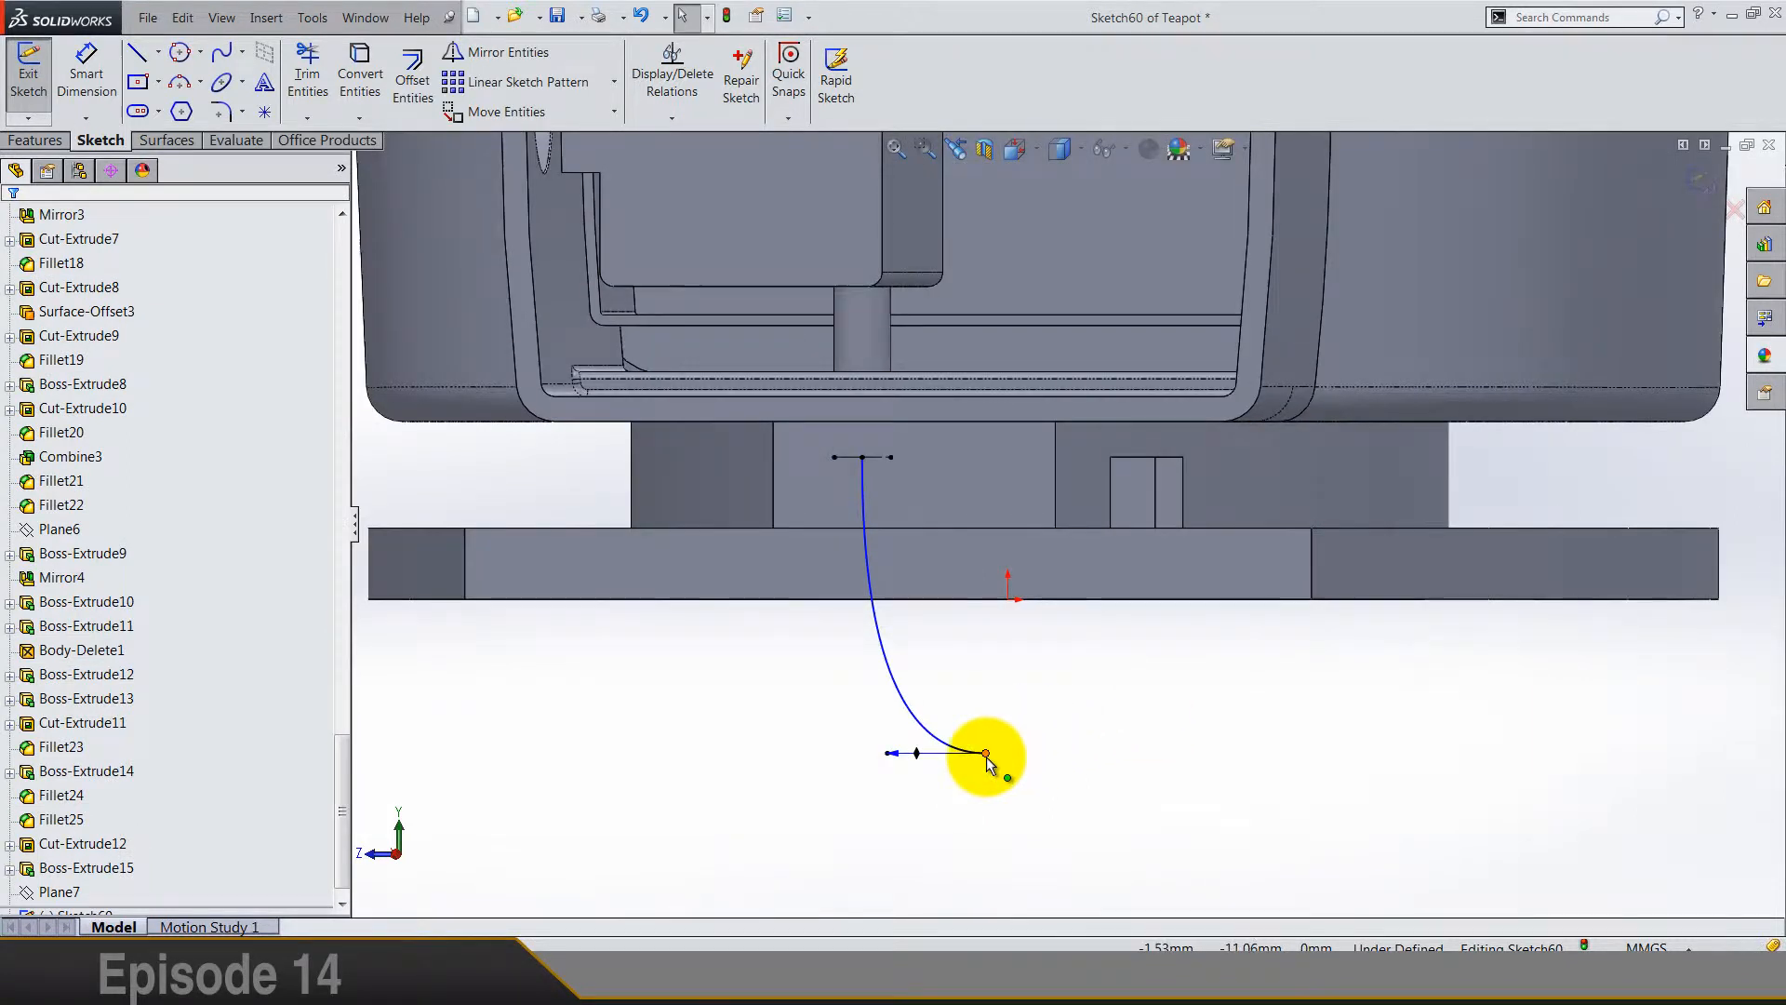
pyautogui.moveTo(986, 756); pyautogui.dragTo(1138, 577)
pyautogui.click(1141, 689)
# Step: Dimension the horizontal distance from the origin to the spline's free endpoint and set it to 15 mm
pyautogui.click(86, 67)
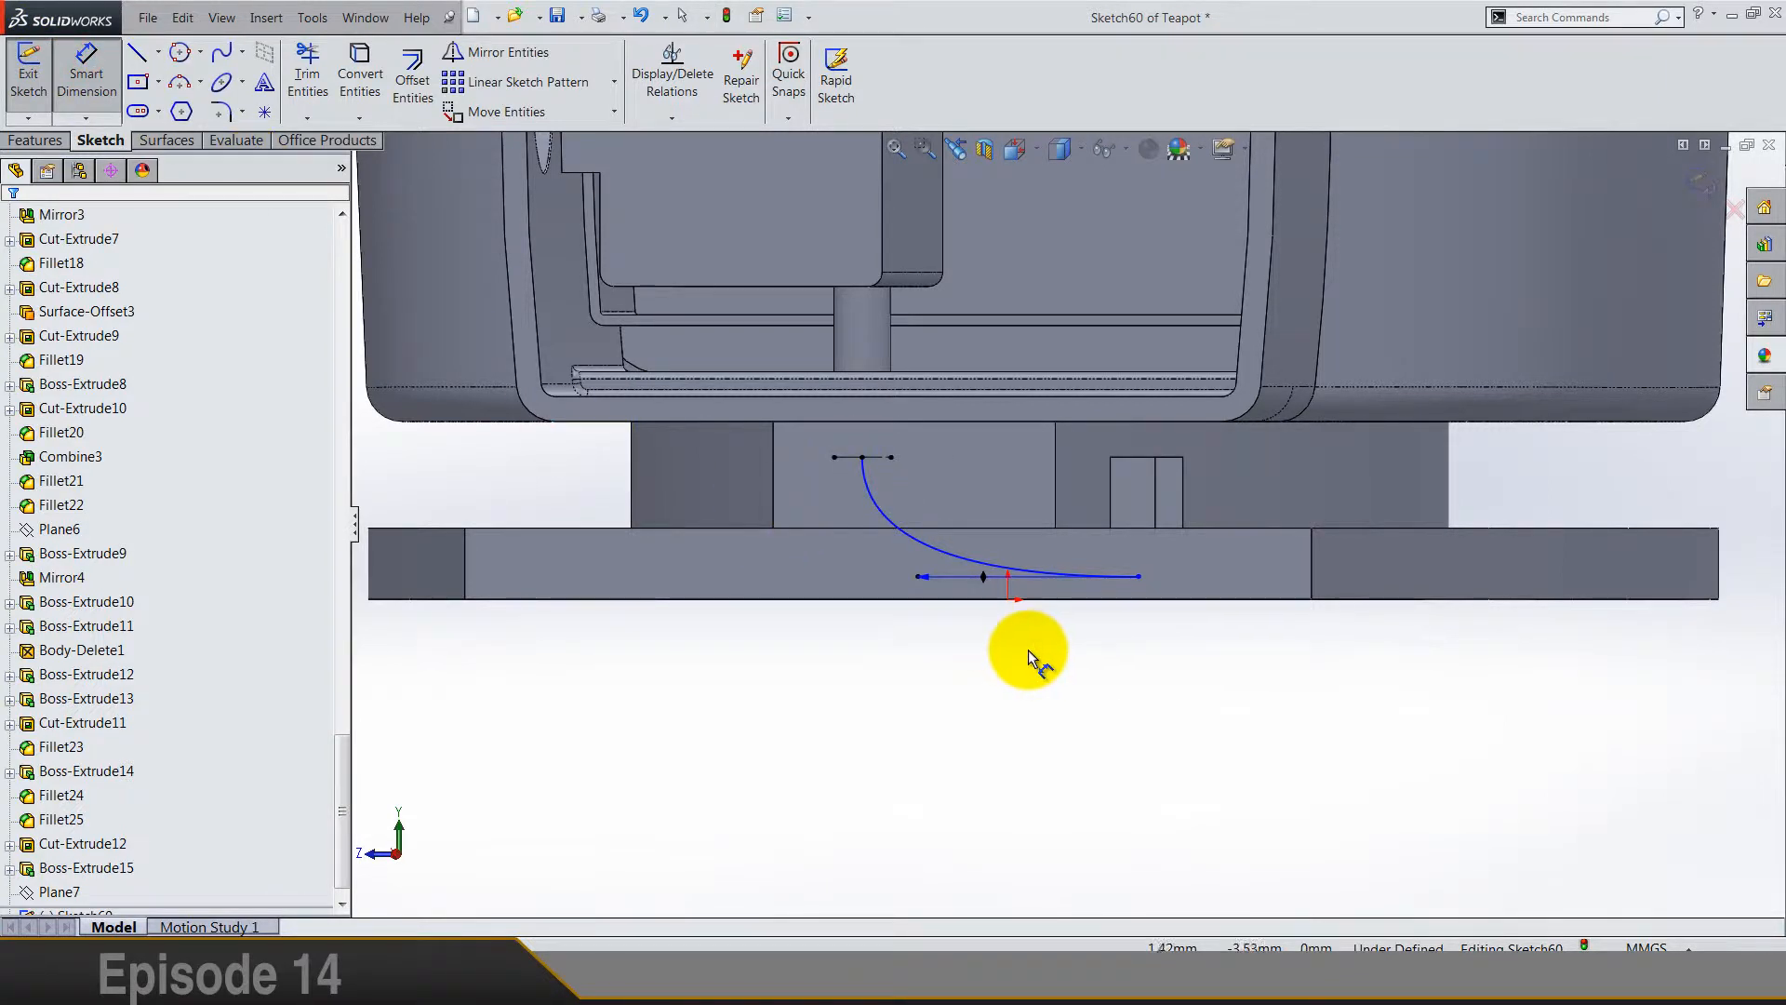
pyautogui.click(1047, 596)
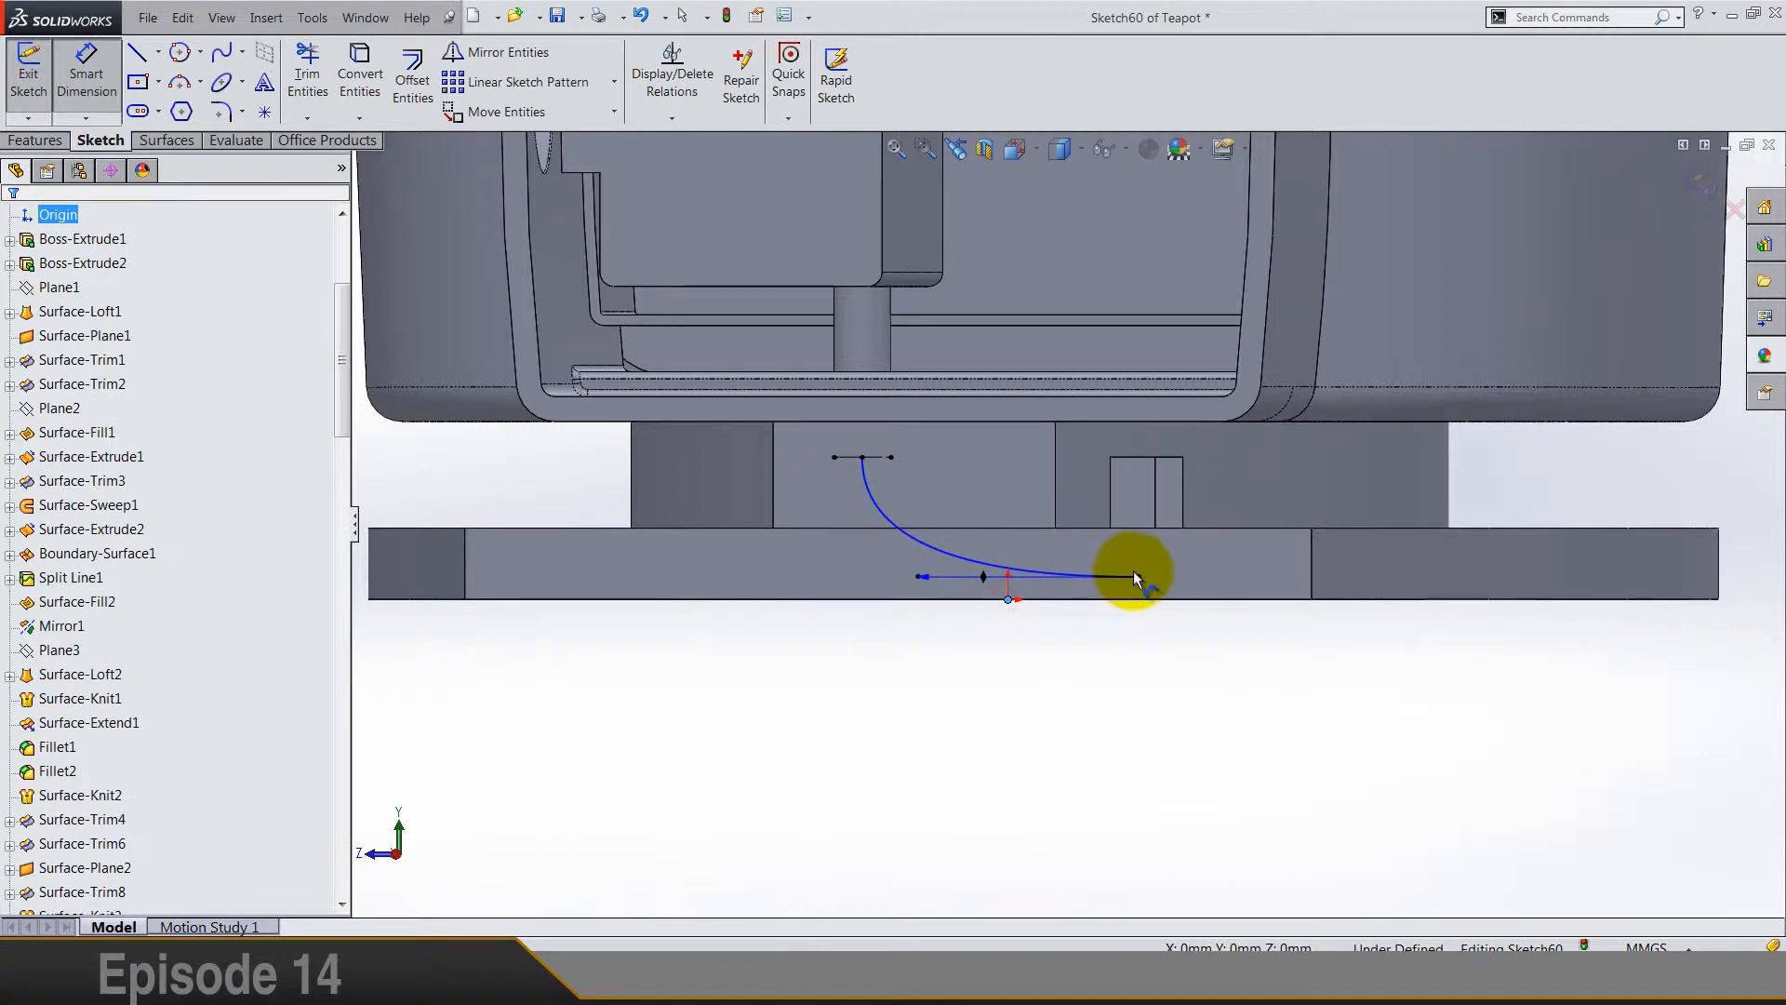
pyautogui.click(1136, 577)
pyautogui.click(1057, 738)
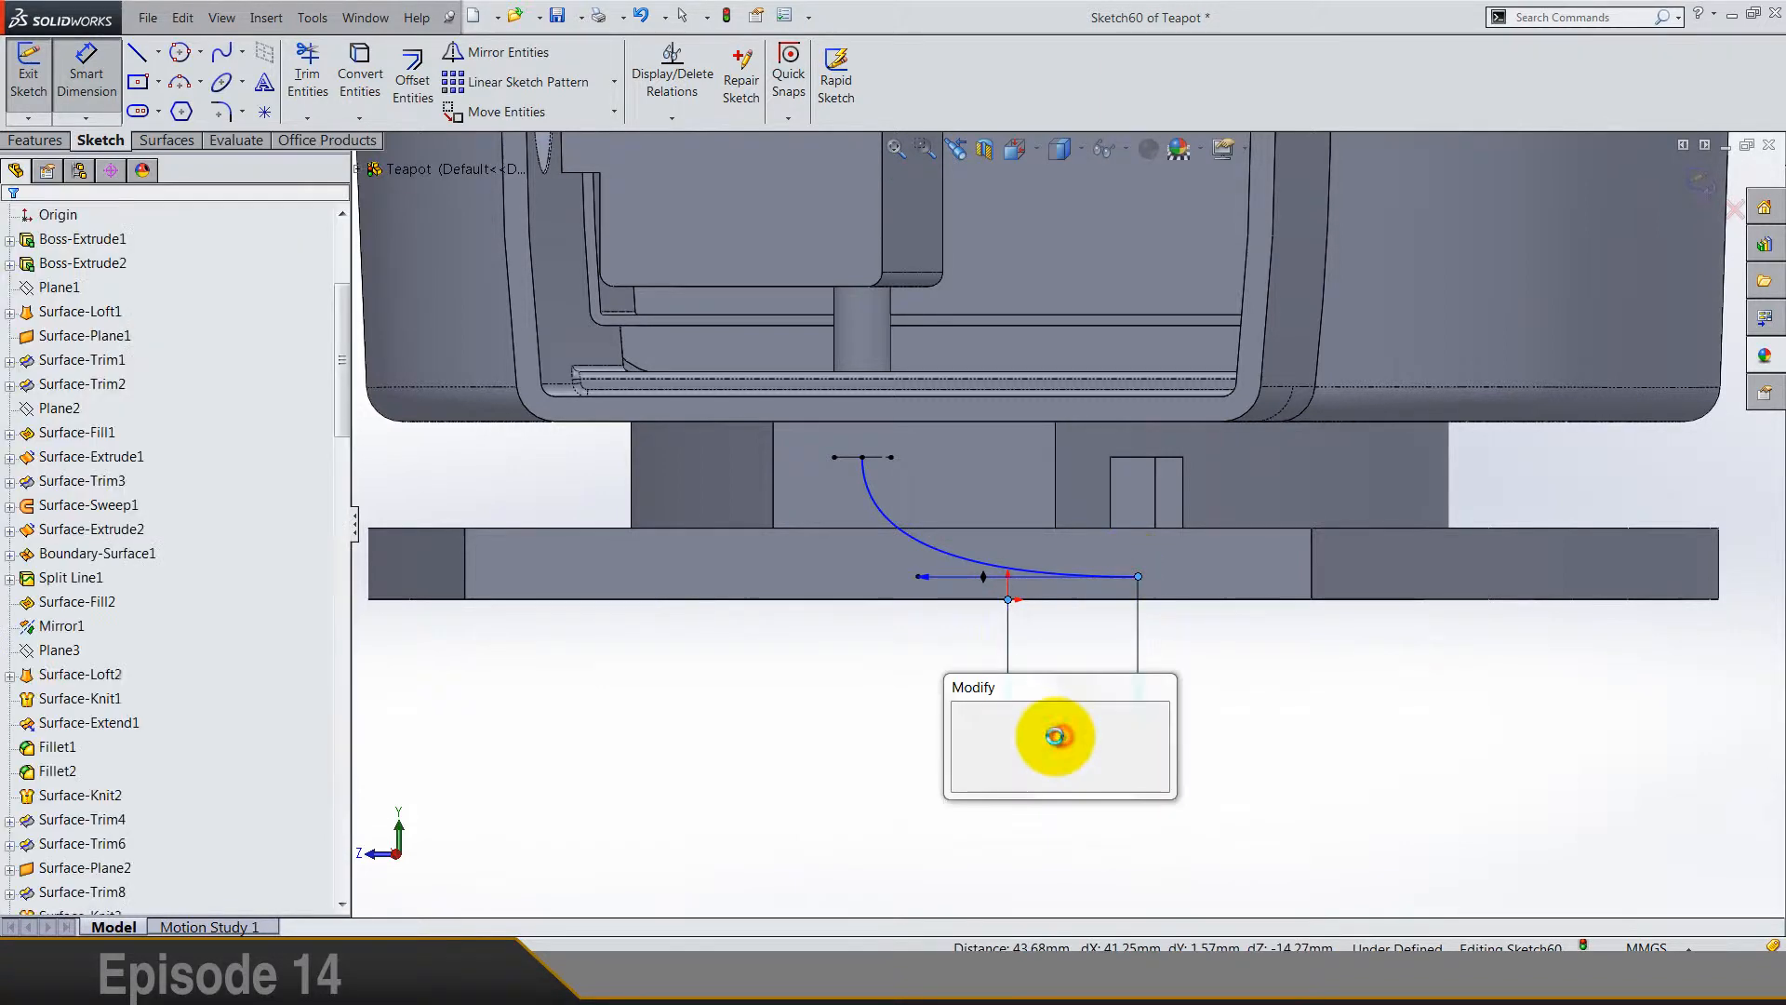
pyautogui.write('15')
pyautogui.press('Return')
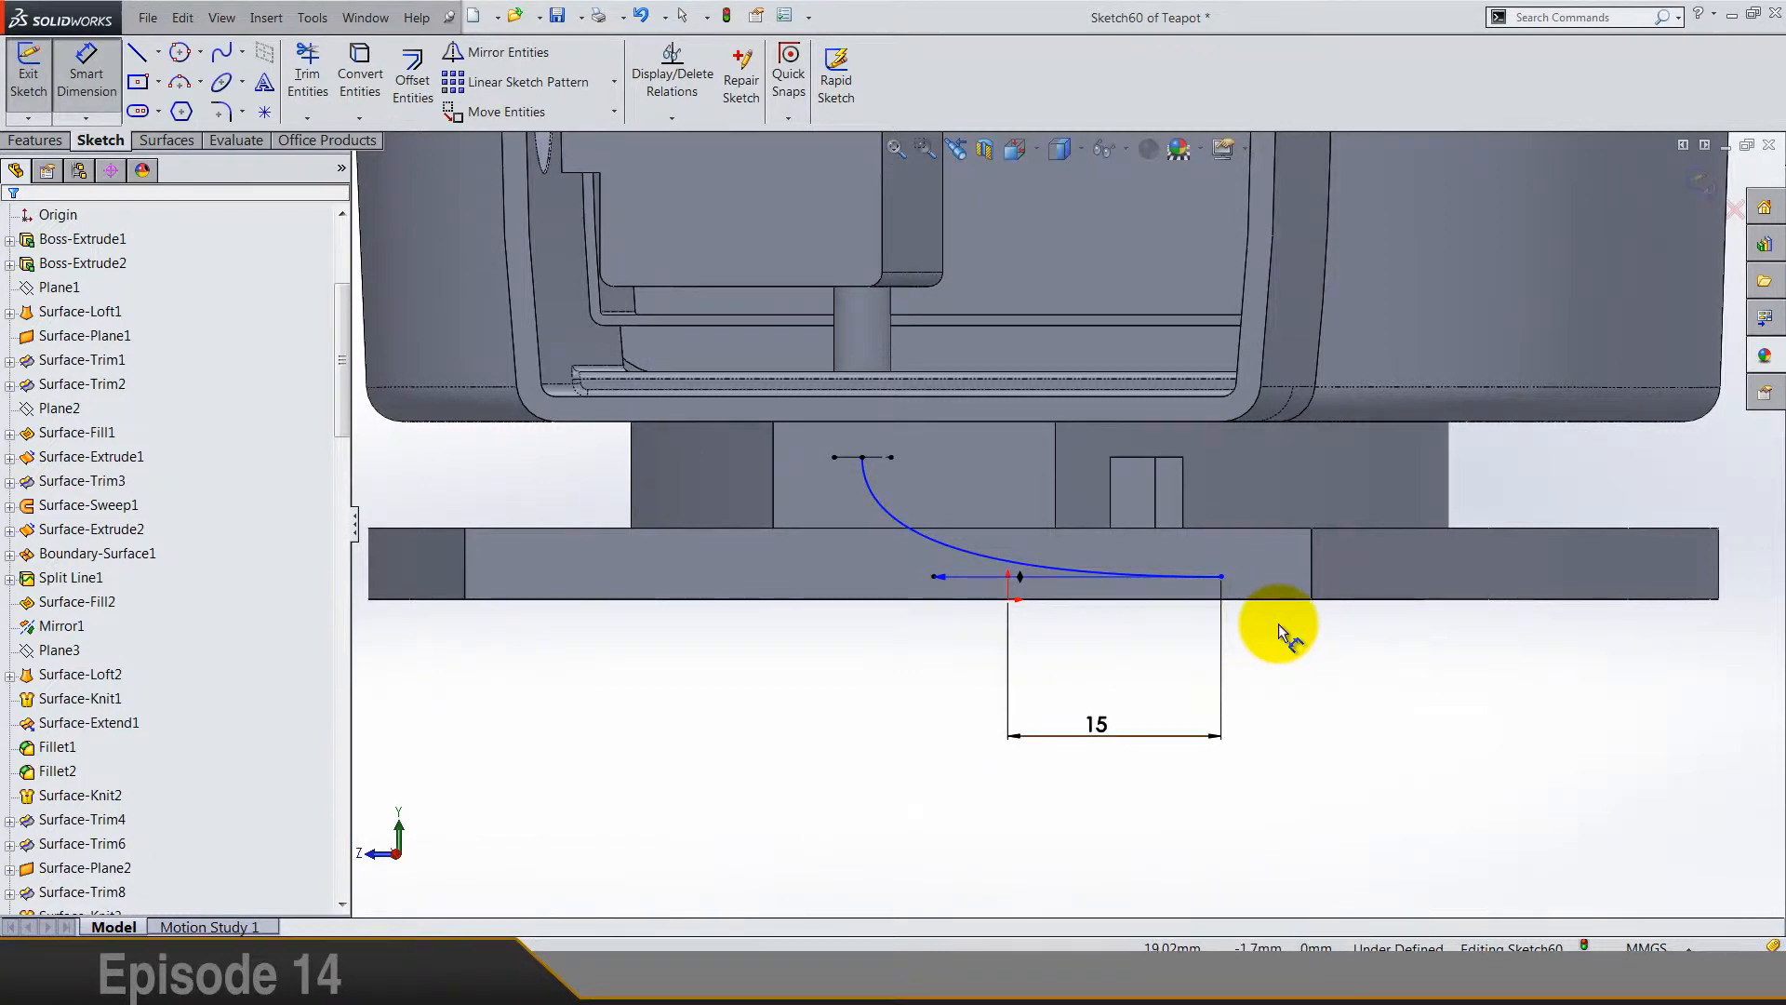
pyautogui.press('Escape')
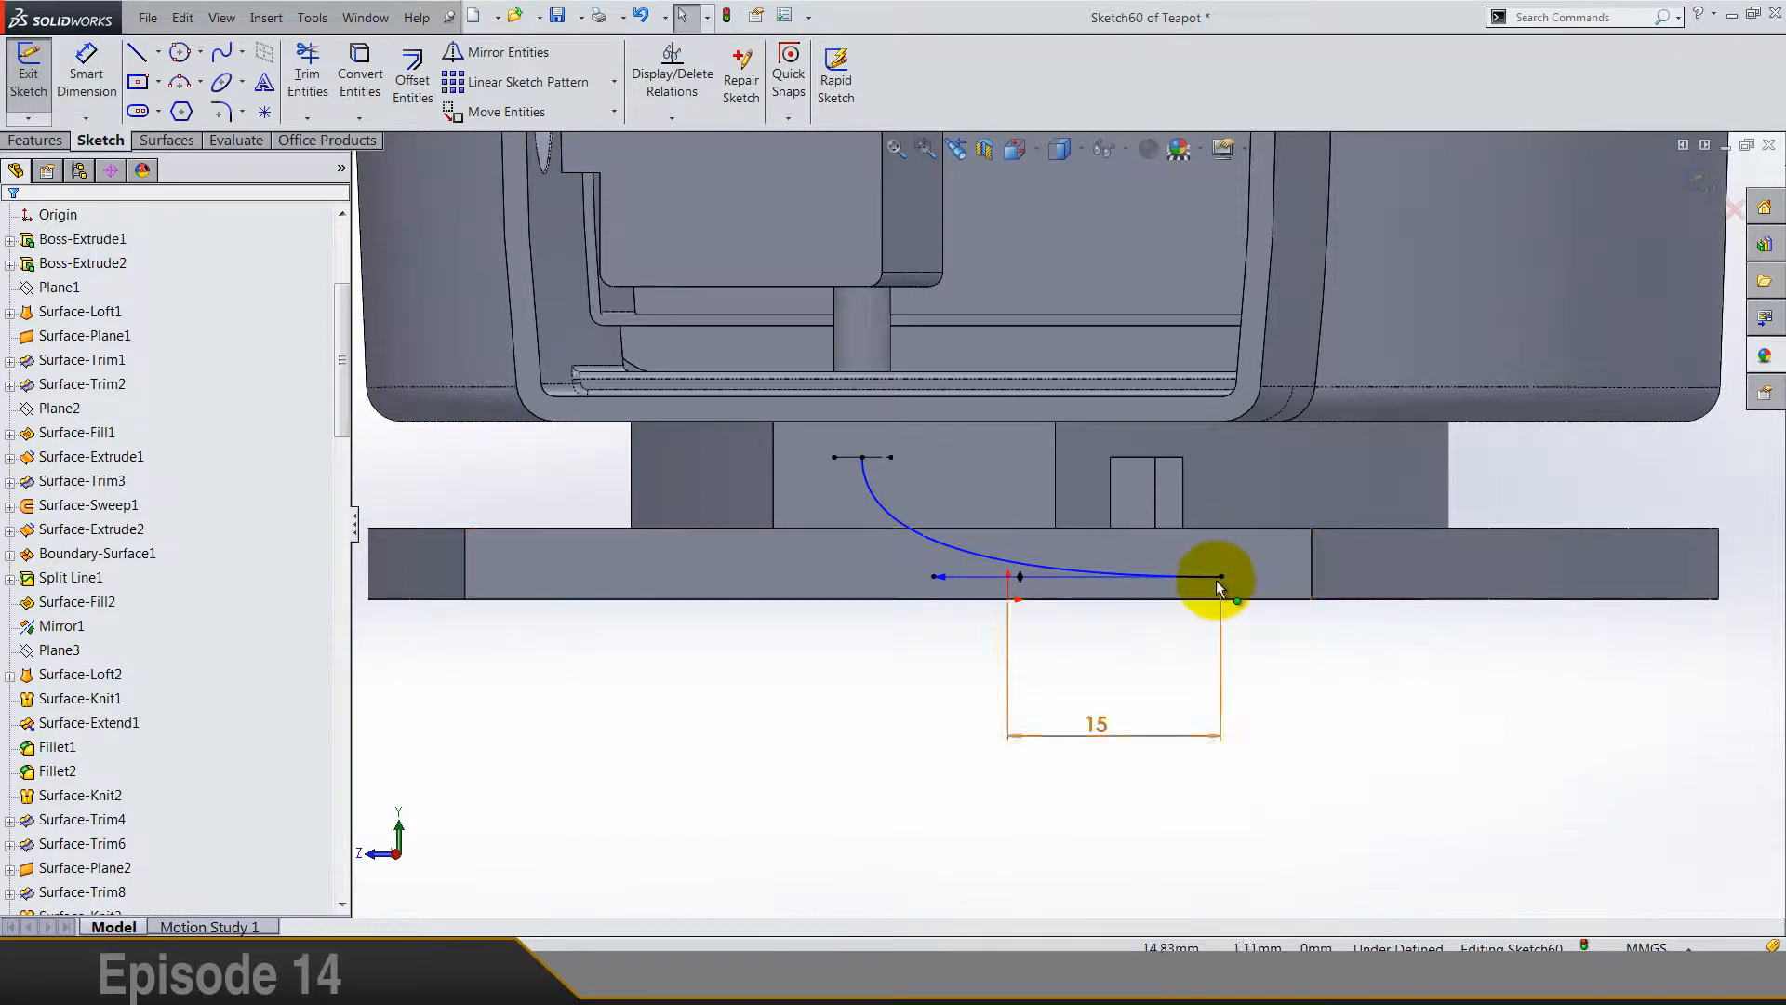
# Step: Move the spline's free endpoint above the base plate and set its vertical distance from the origin to 7.5 mm
pyautogui.moveTo(1220, 579); pyautogui.dragTo(1222, 492)
pyautogui.click(86, 70)
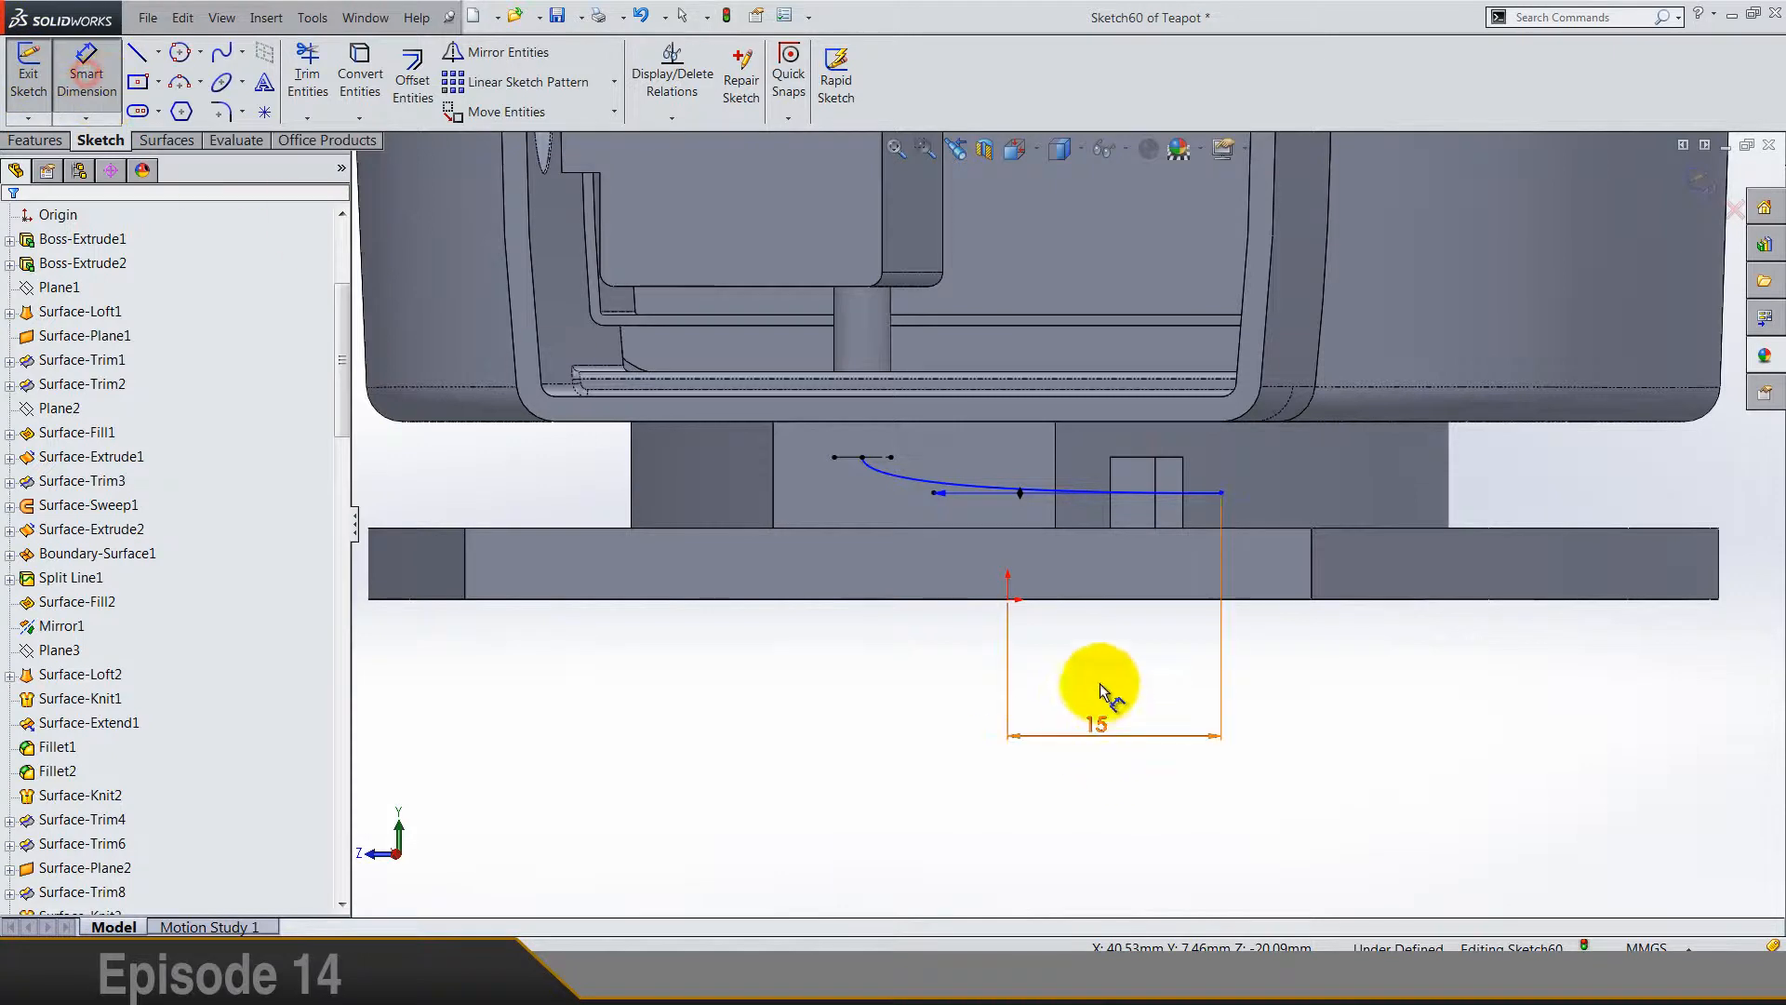
pyautogui.click(1007, 601)
pyautogui.click(1220, 493)
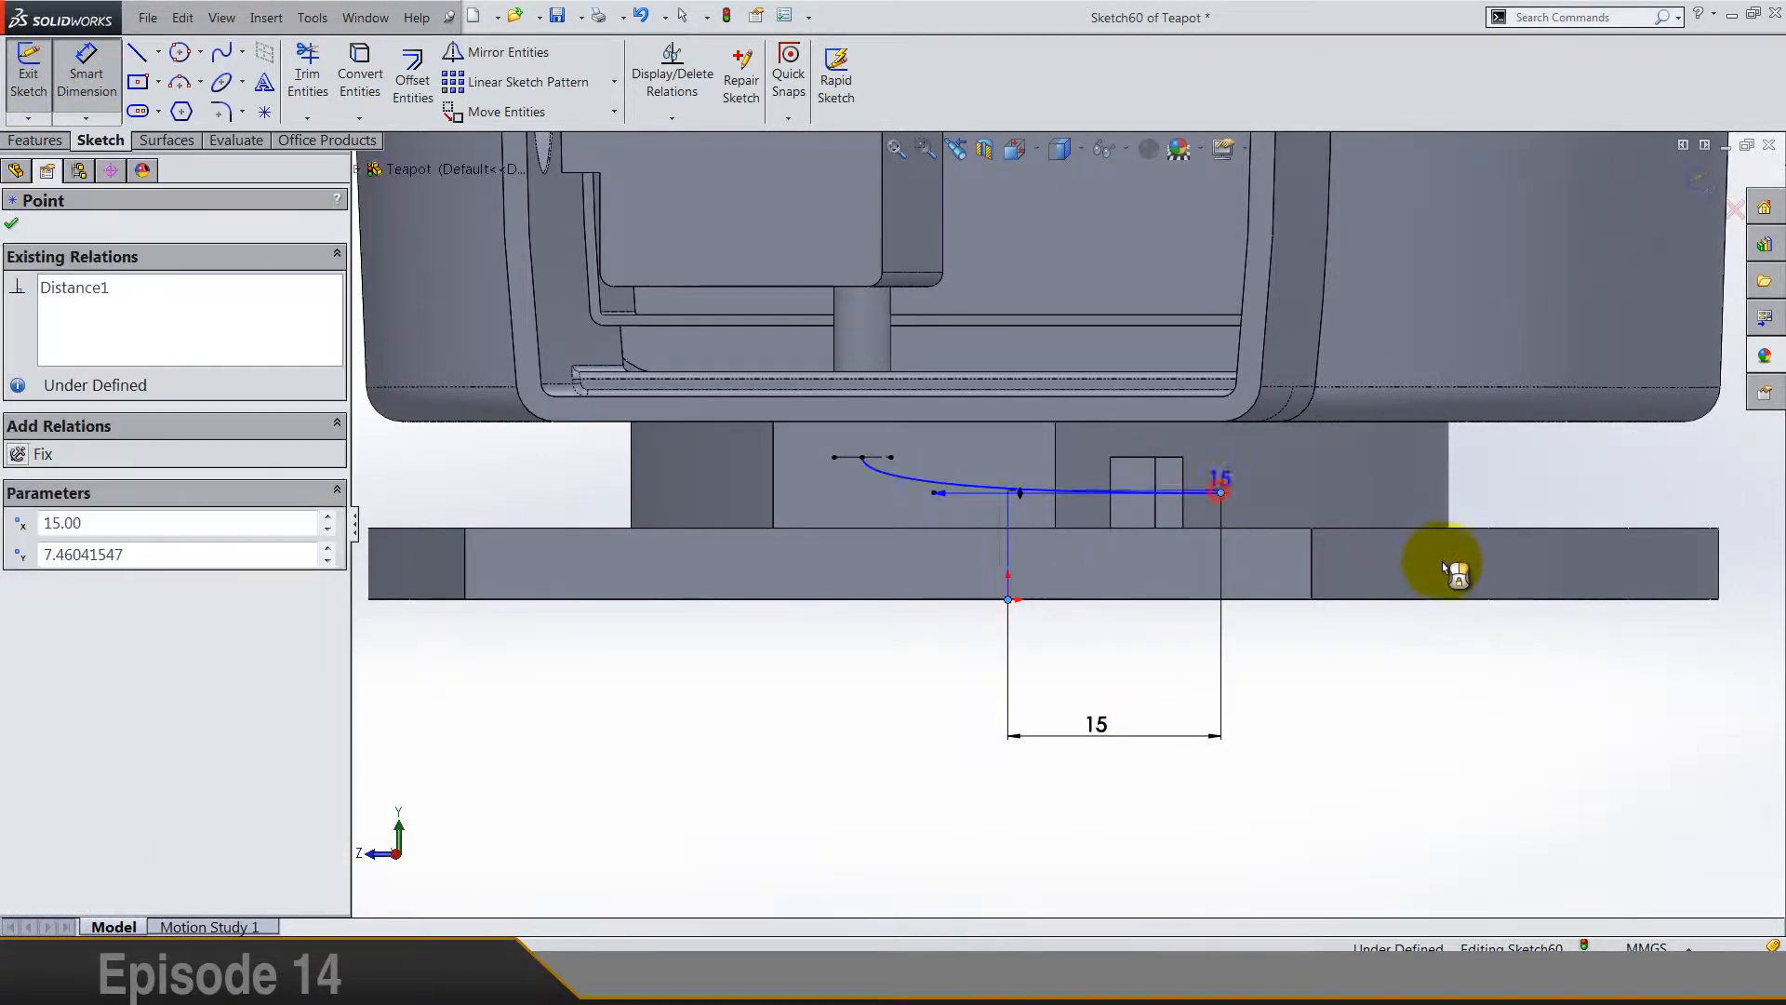
pyautogui.click(1493, 558)
pyautogui.write('7.5')
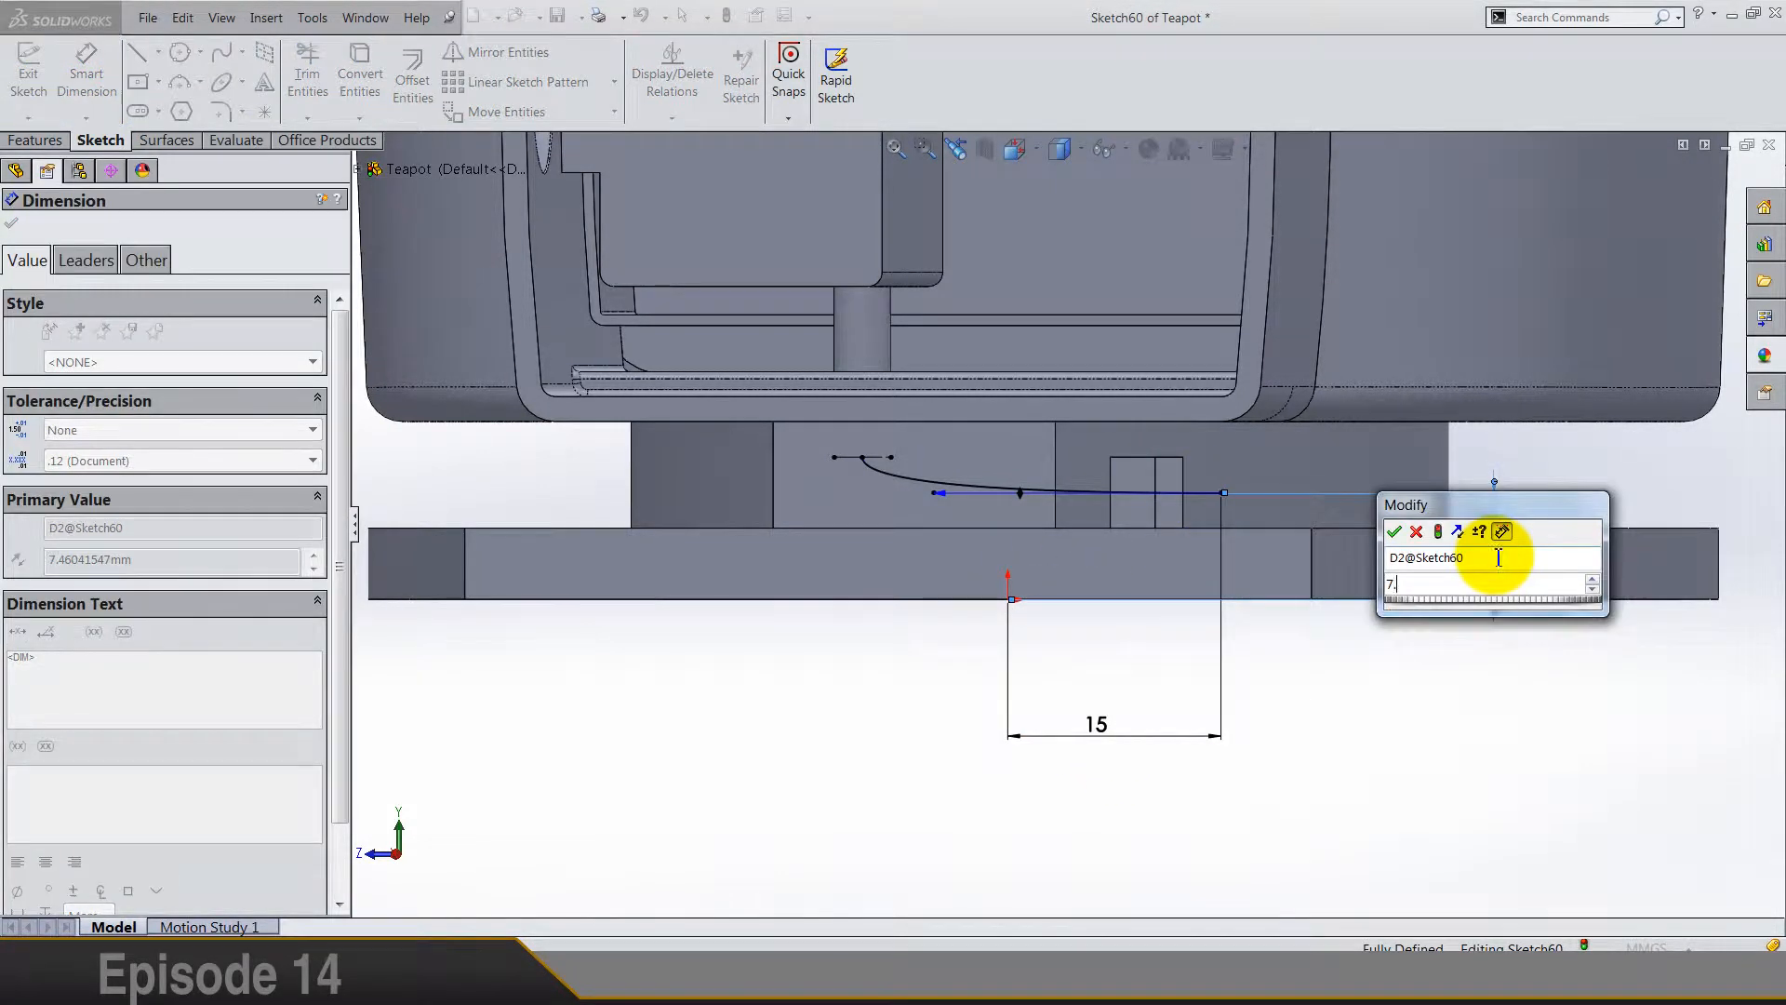
pyautogui.press('Return')
pyautogui.click(1482, 705)
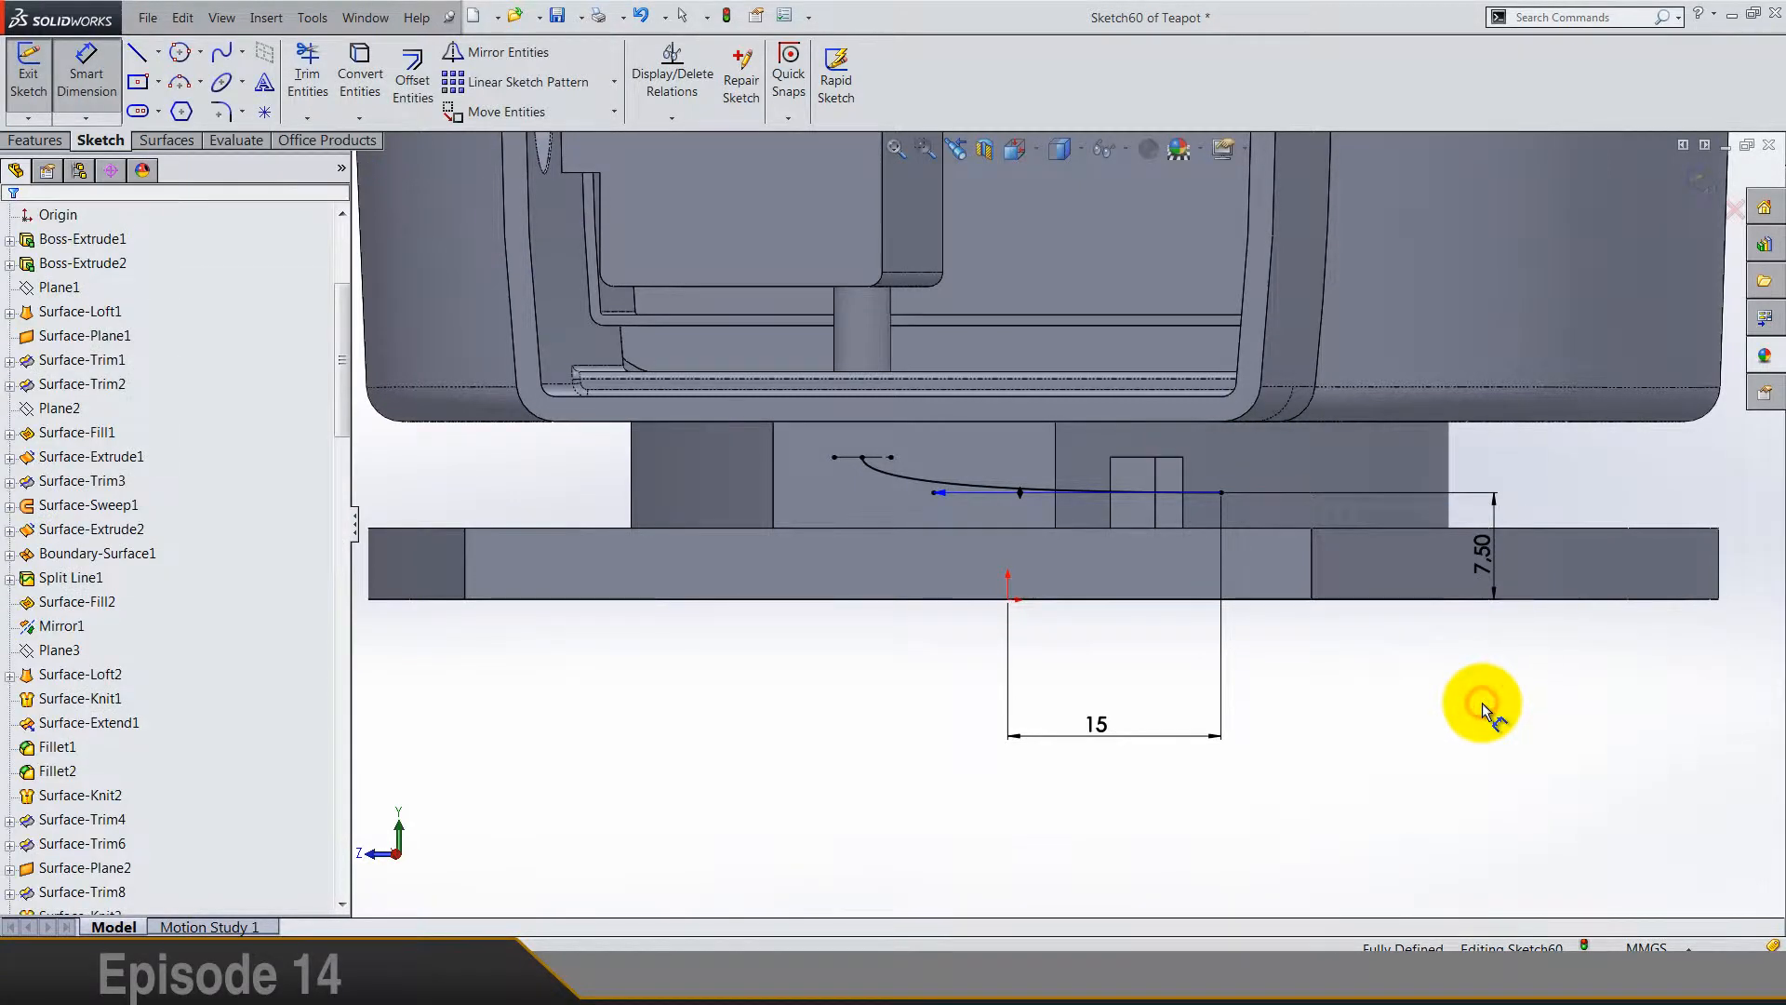
# Step: Try to dimension the spline's end handle with a driven dimension and adjust the handle, and delete that dimension
pyautogui.moveTo(938, 493); pyautogui.dragTo(868, 812)
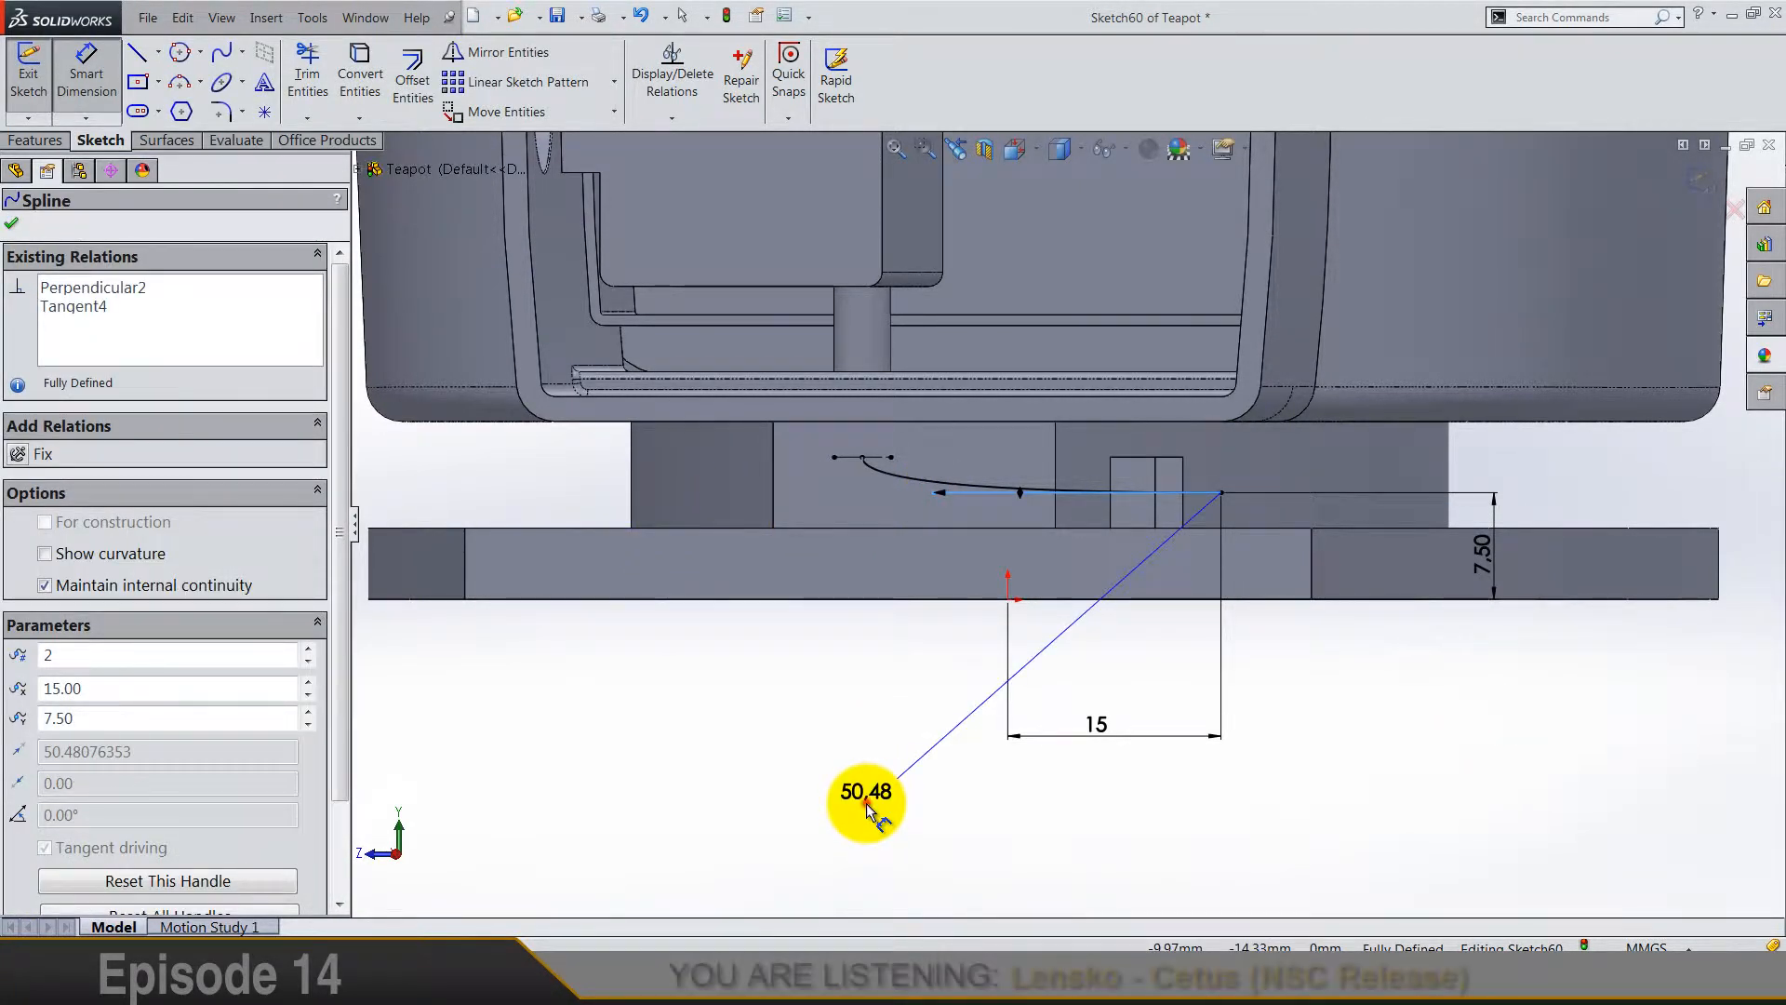
pyautogui.click(868, 812)
pyautogui.press('Return')
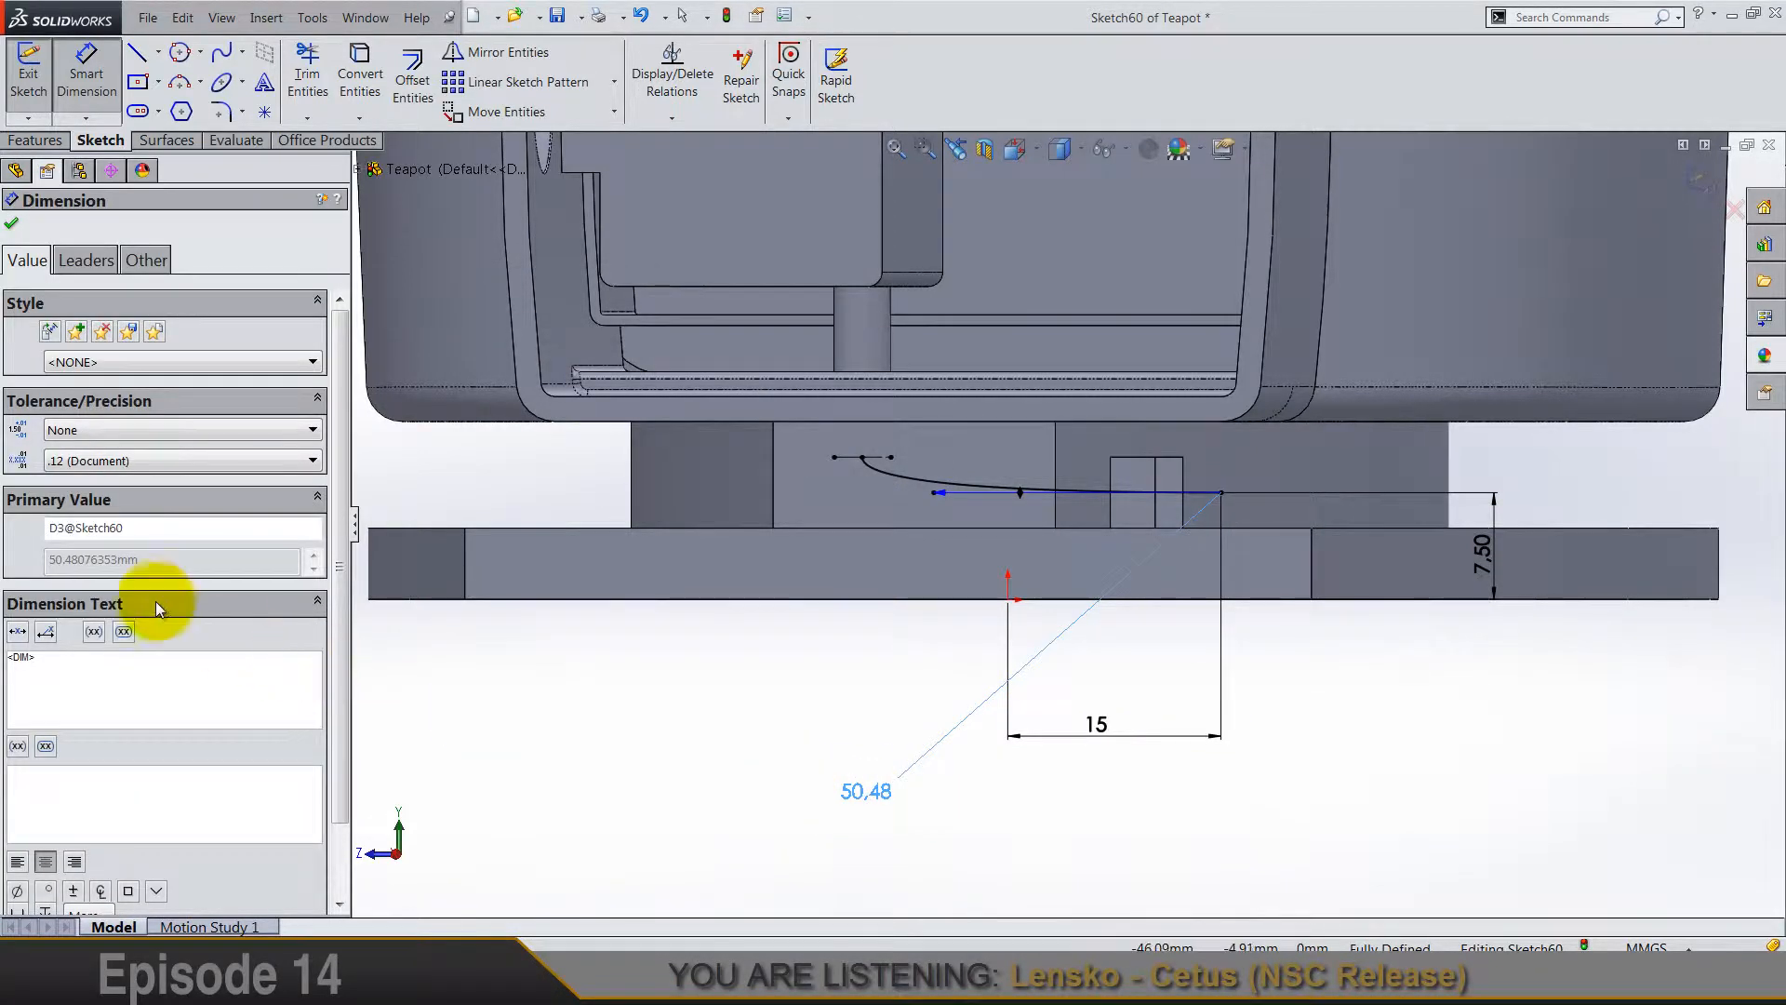
pyautogui.click(686, 710)
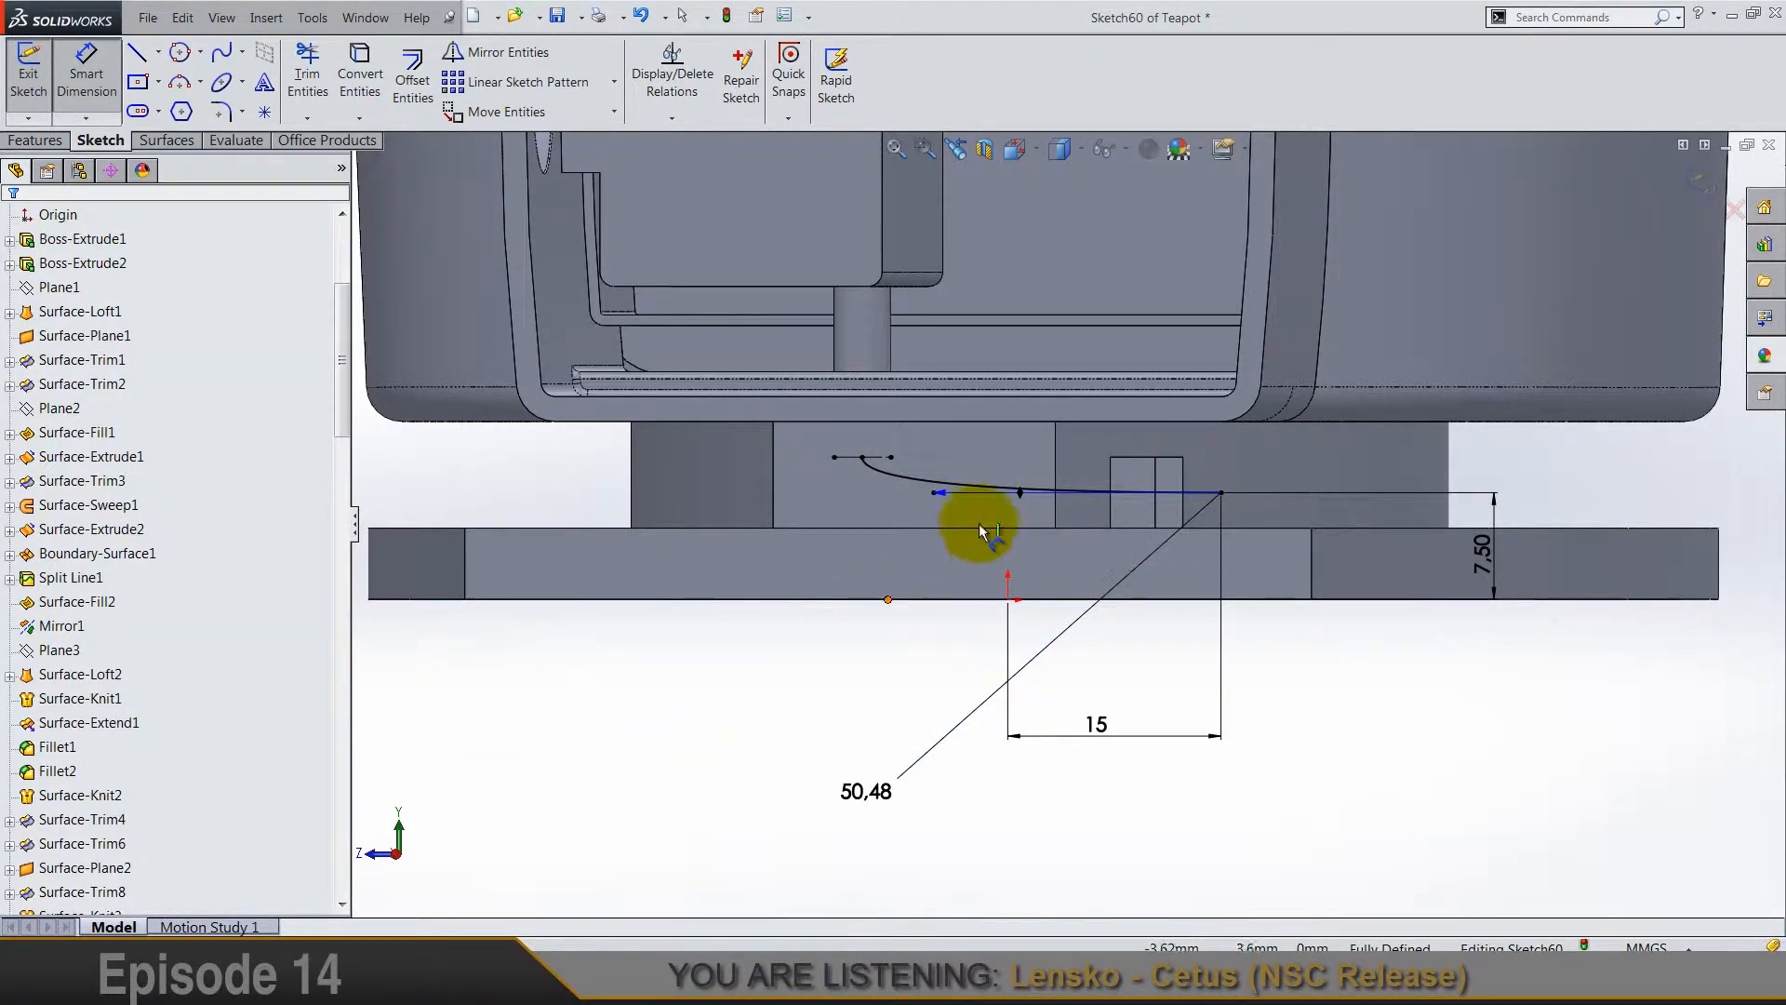
pyautogui.click(942, 495)
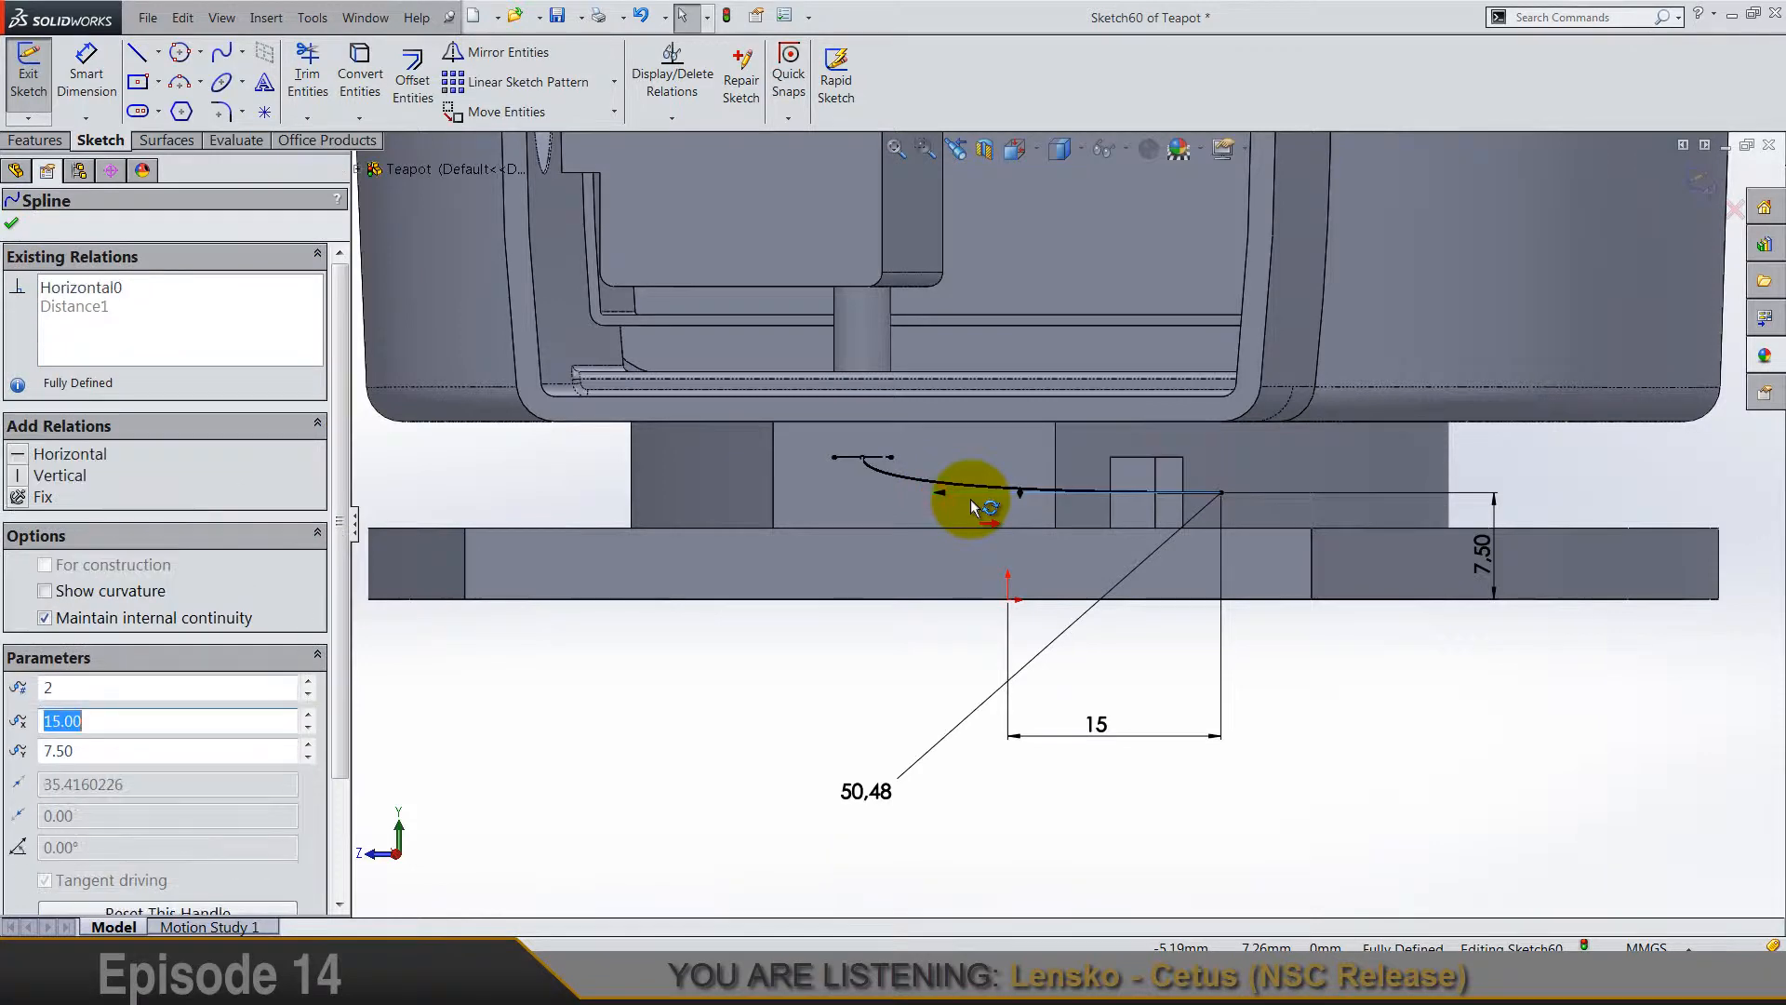
pyautogui.click(733, 791)
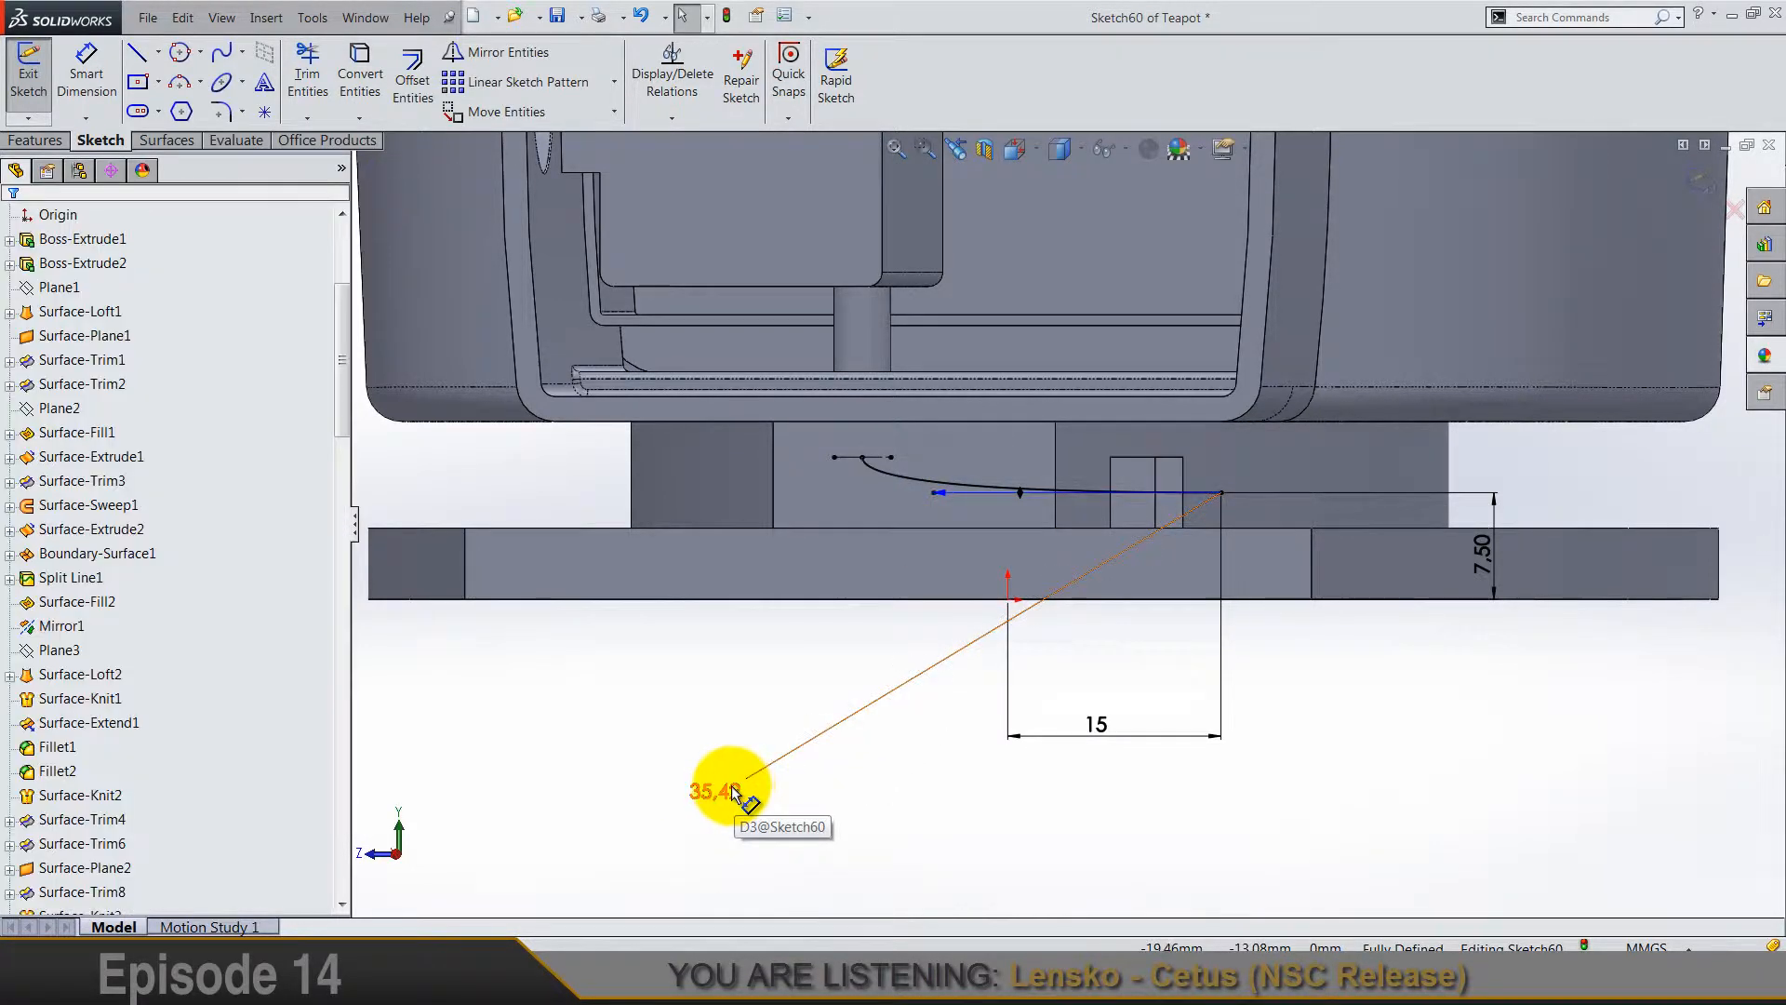
pyautogui.press('Delete')
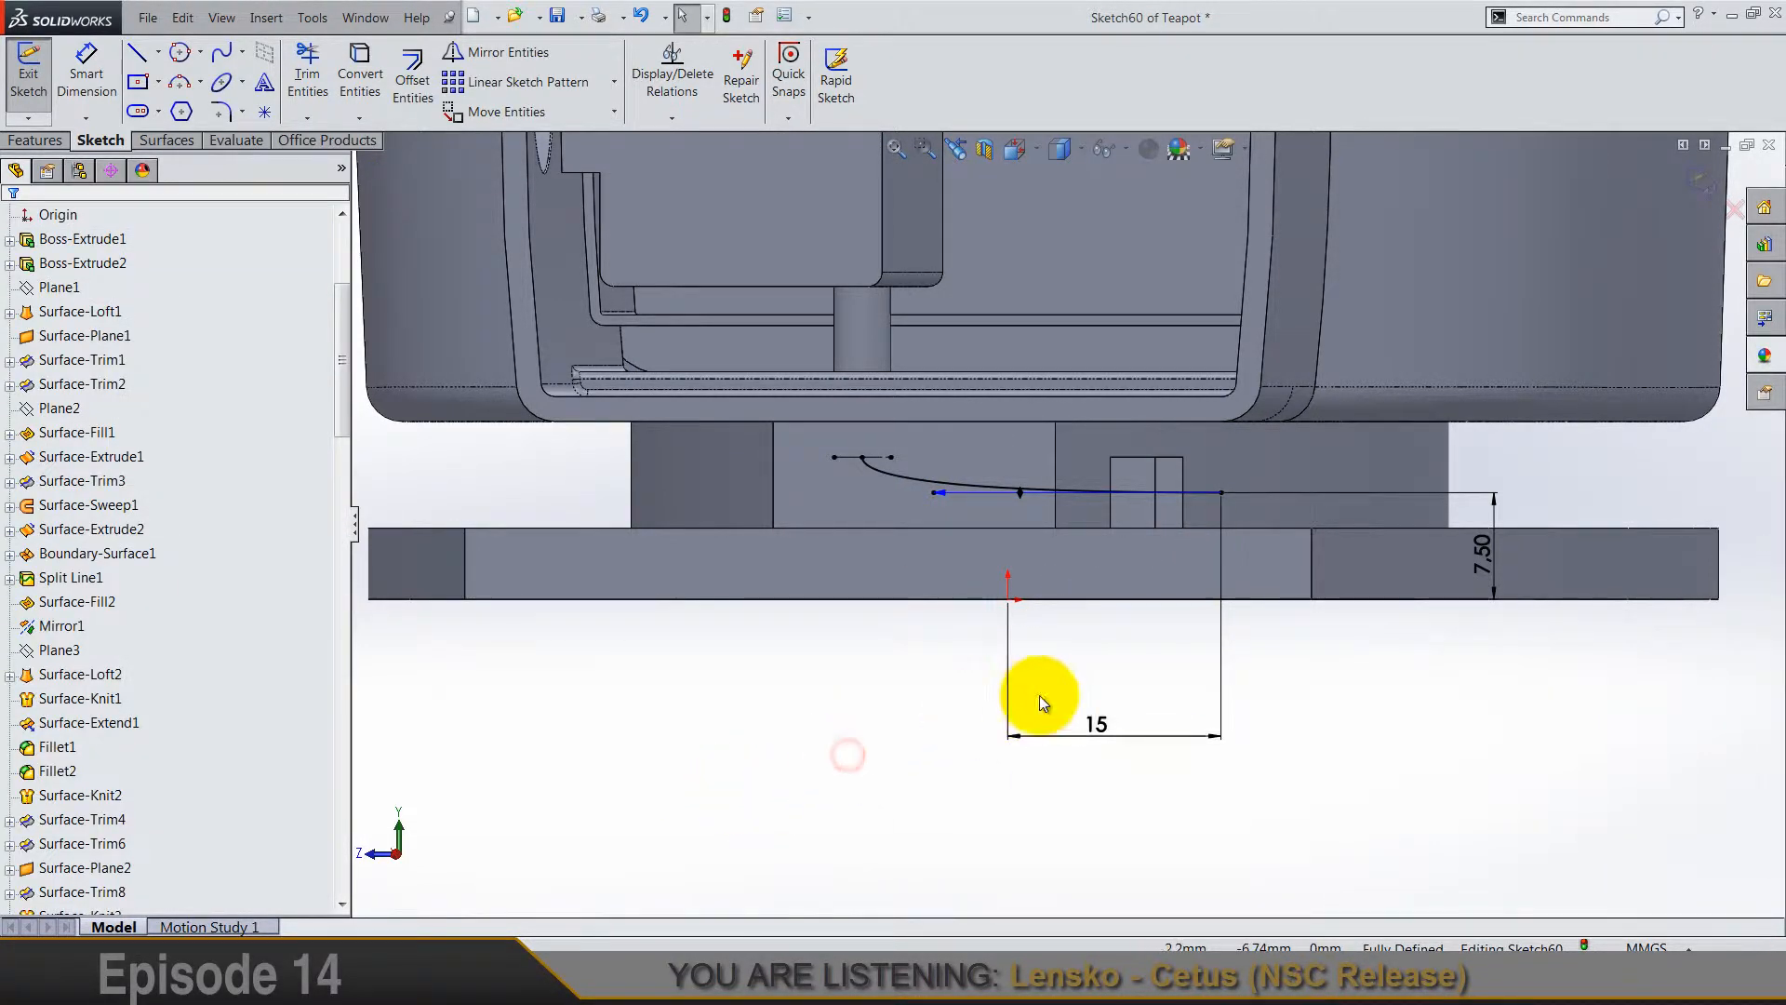
# Step: Exit the spline path sketch
pyautogui.press('z')
pyautogui.press('z')
pyautogui.press('z')
pyautogui.press('z')
pyautogui.click(1703, 189)
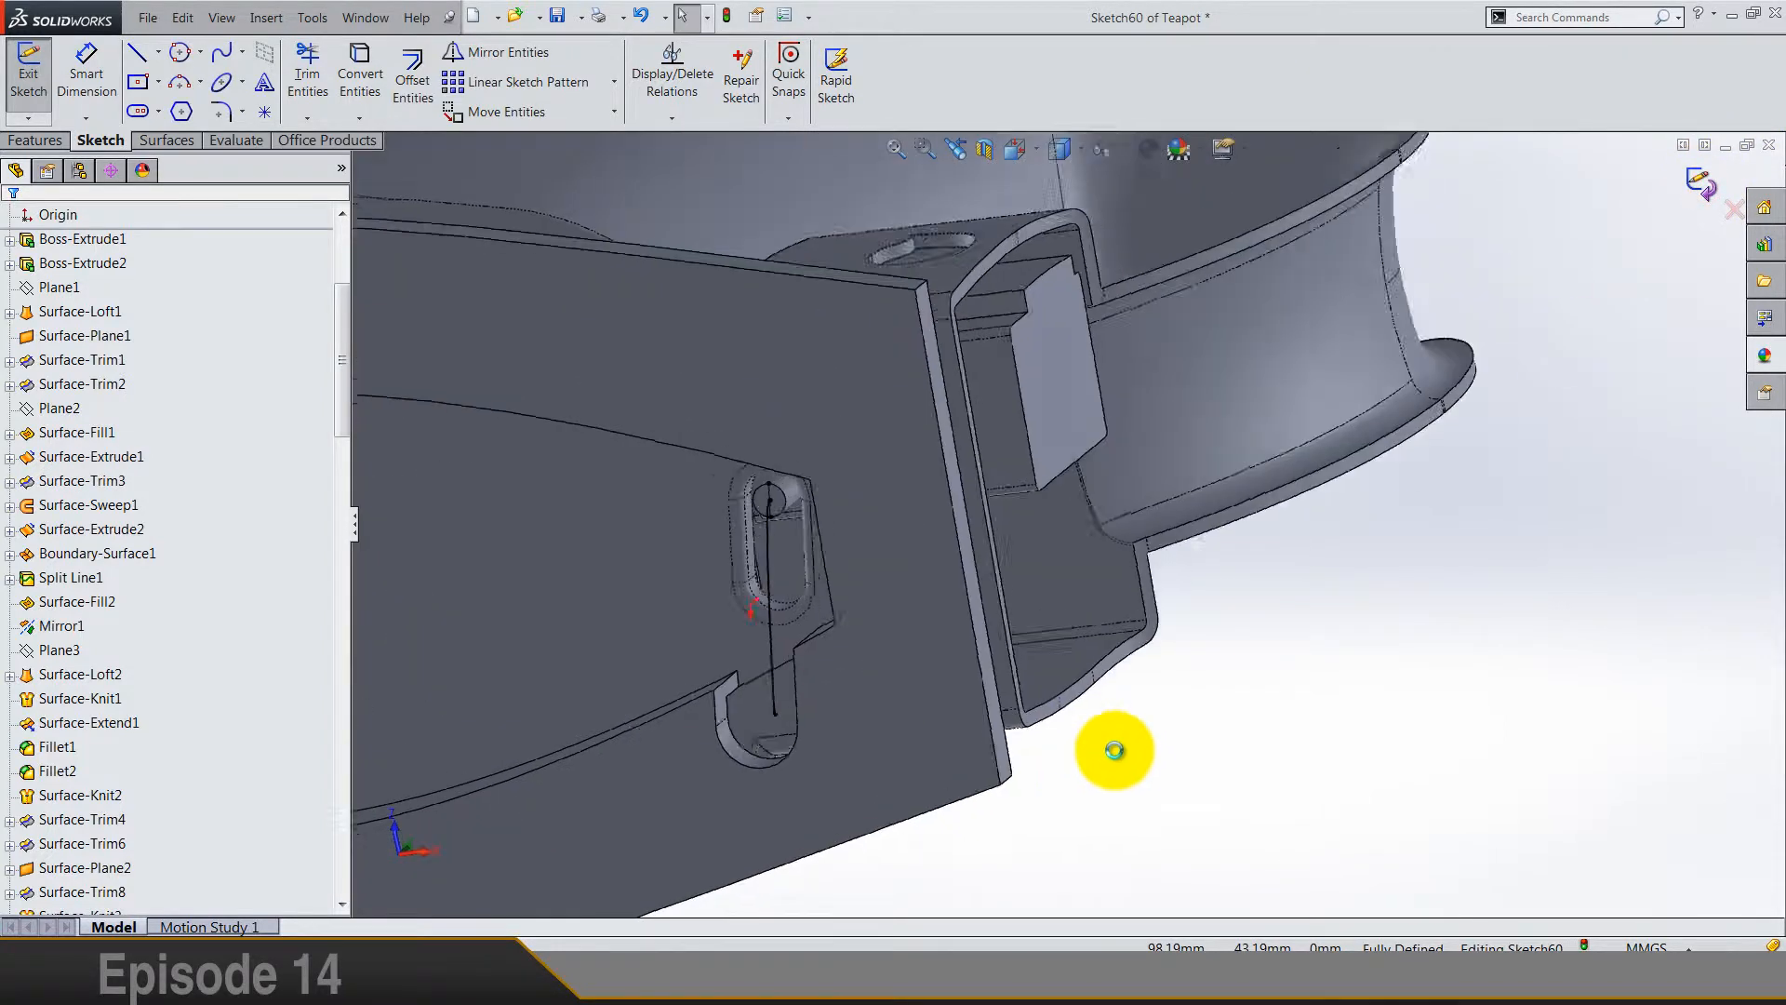
# Step: Edit the pin's extrusion in the rounded slot, replacing its Up To Vertex end point with the slot's straight edge
pyautogui.moveTo(1150, 774)
pyautogui.mouseDown(button='middle')
pyautogui.moveTo(1097, 884)
pyautogui.moveTo(1061, 905)
pyautogui.moveTo(886, 769)
pyautogui.mouseUp(button='middle')
pyautogui.click(977, 822)
pyautogui.scroll(3, 977, 823)
pyautogui.scroll(-9, 610, 638)
pyautogui.scroll(-5, 916, 535)
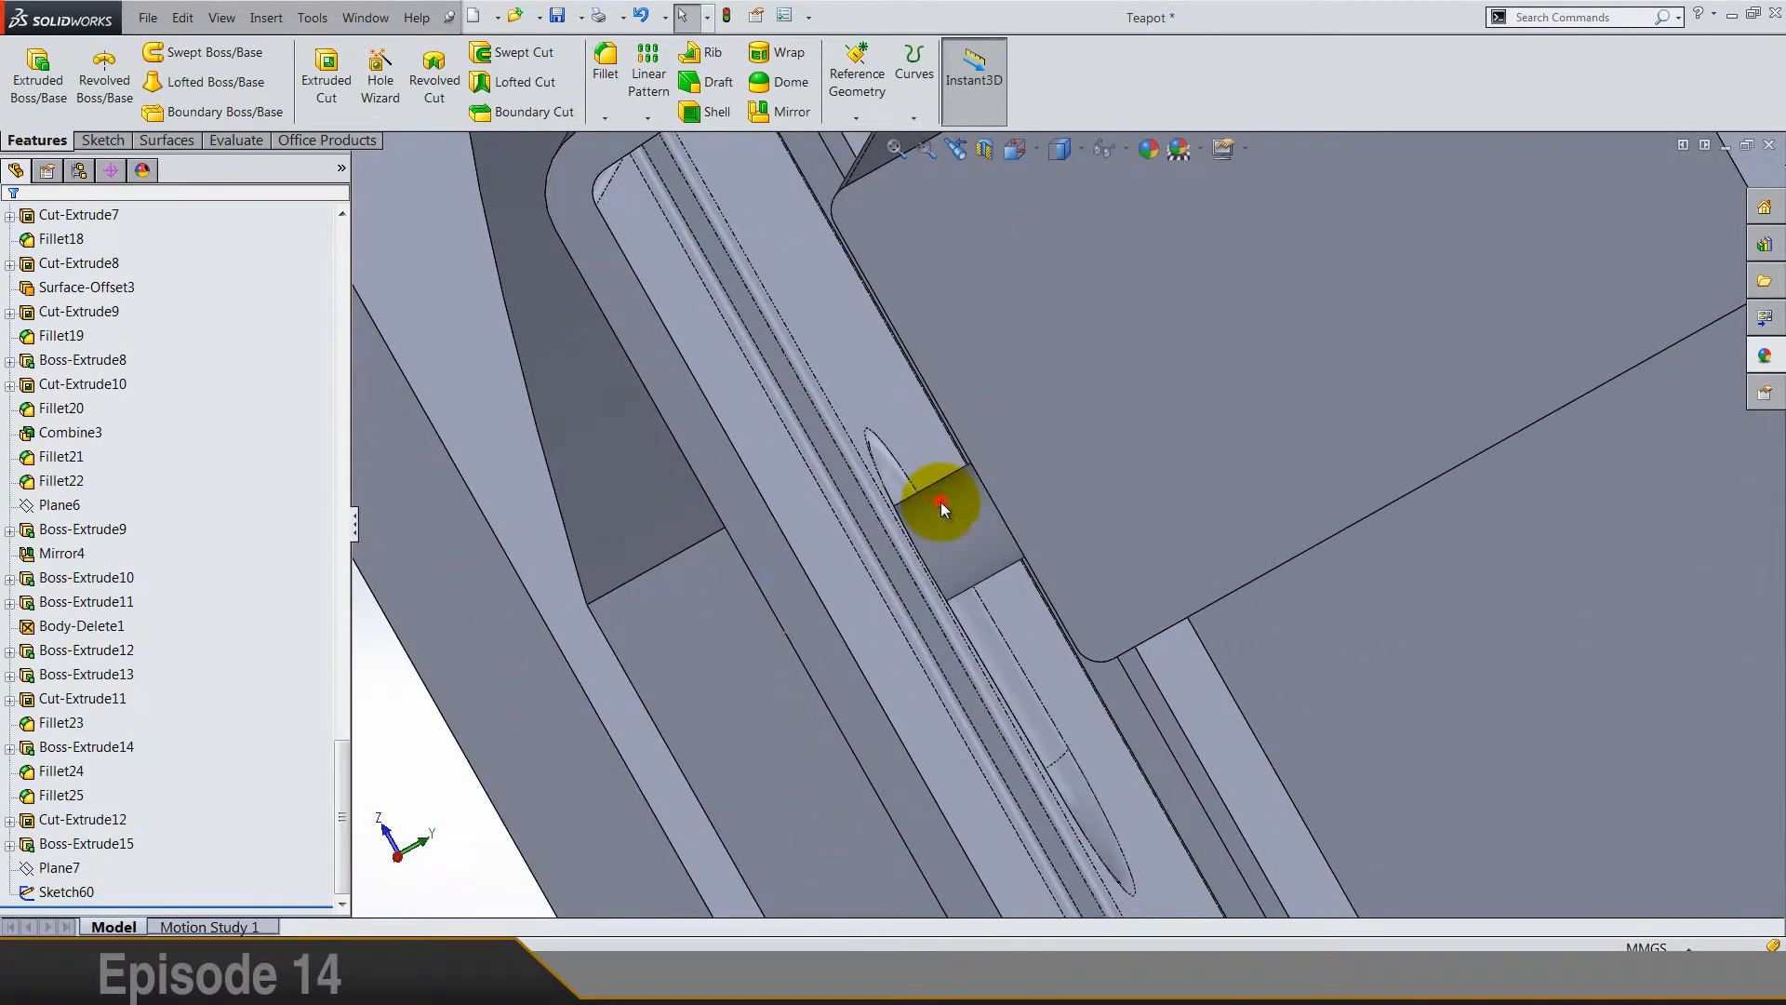
pyautogui.click(941, 507)
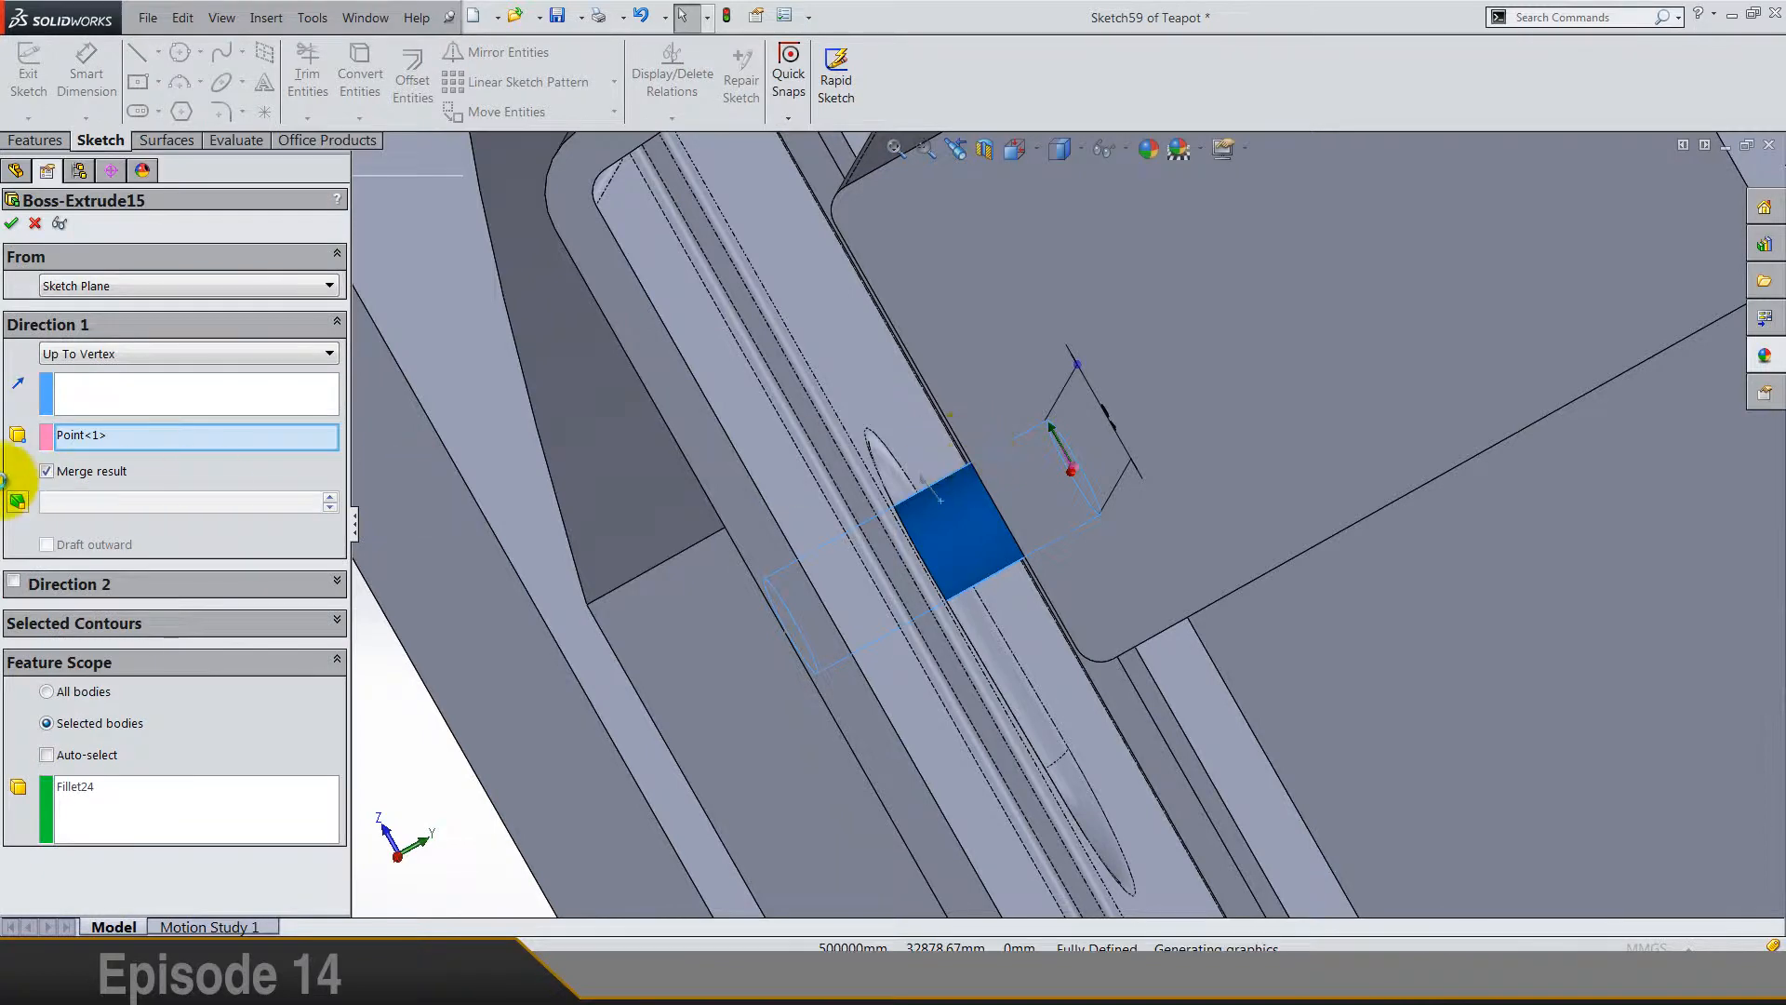
pyautogui.rightClick(82, 437)
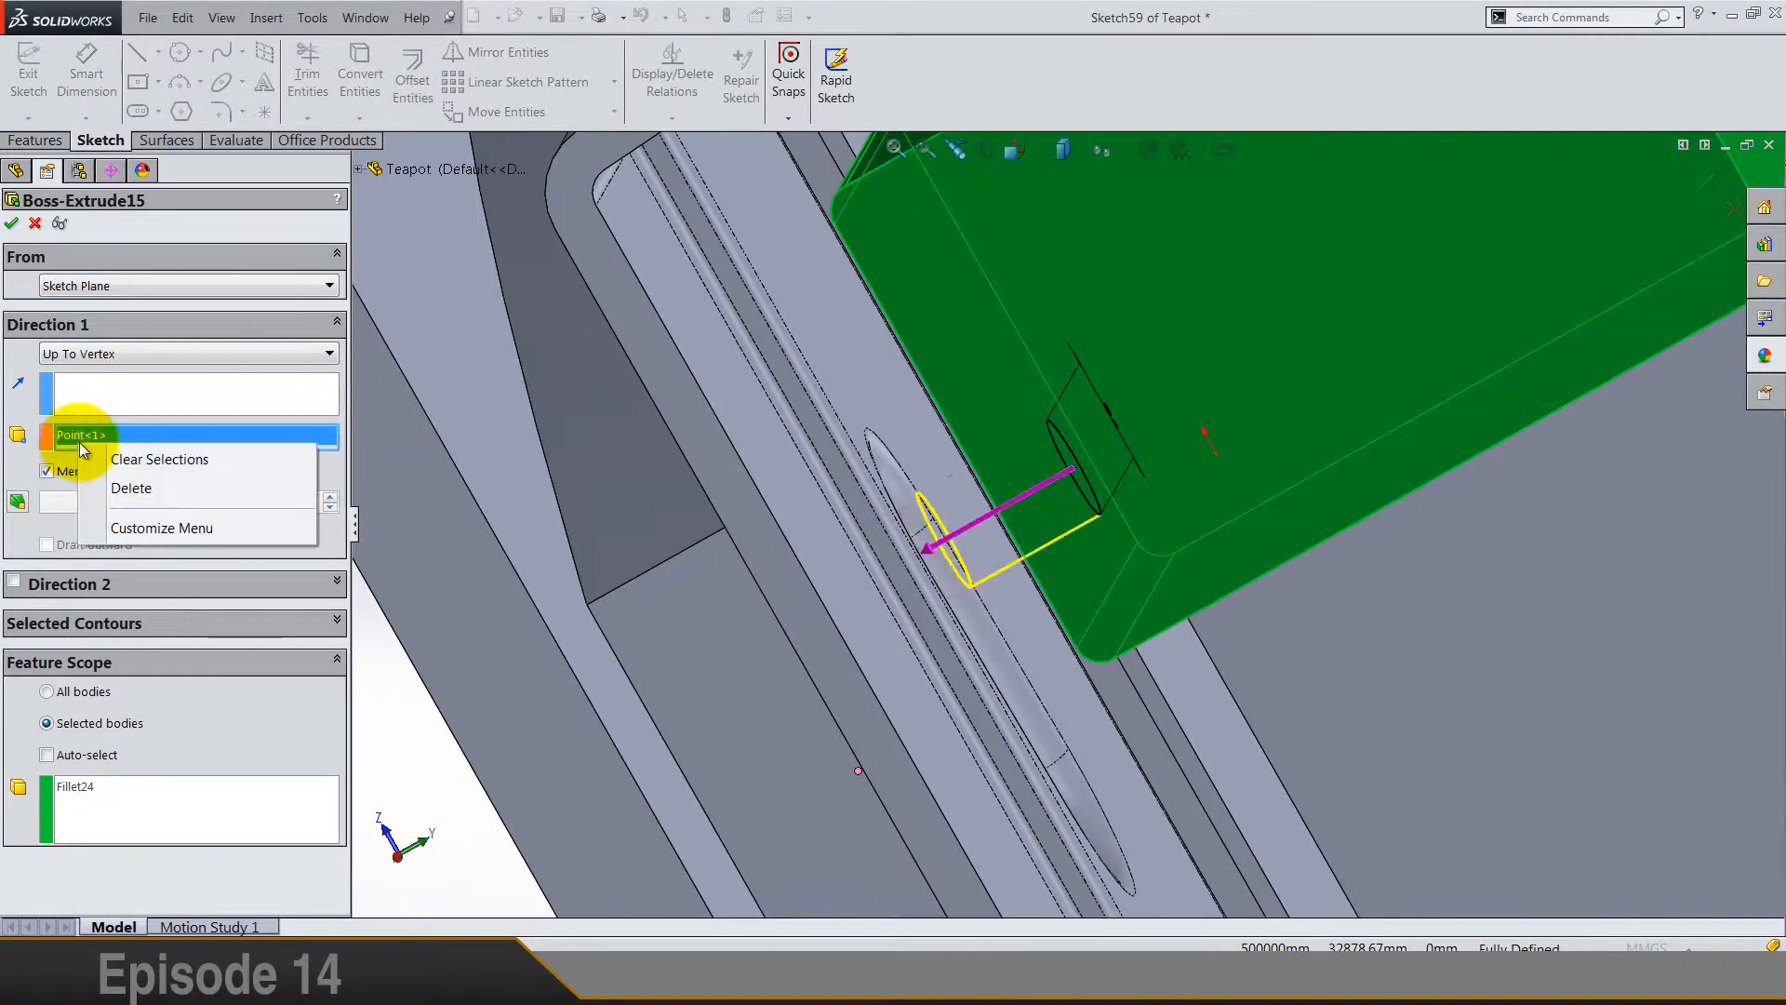
pyautogui.click(140, 459)
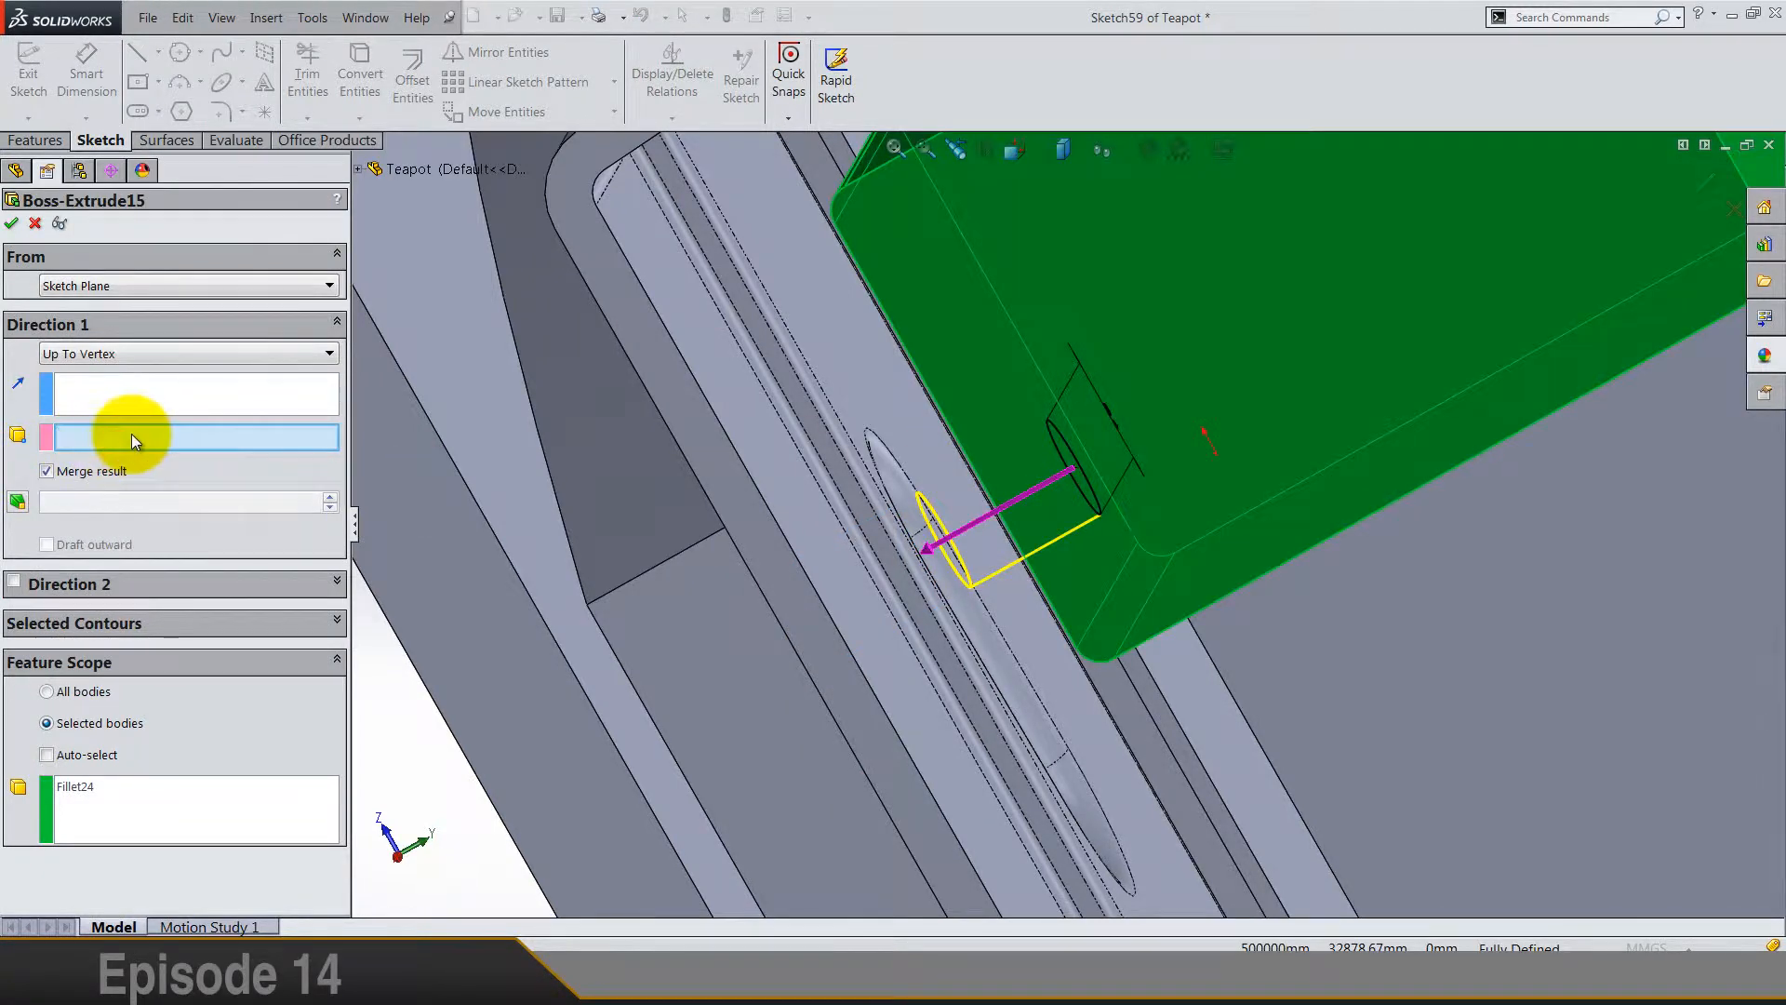
pyautogui.click(955, 552)
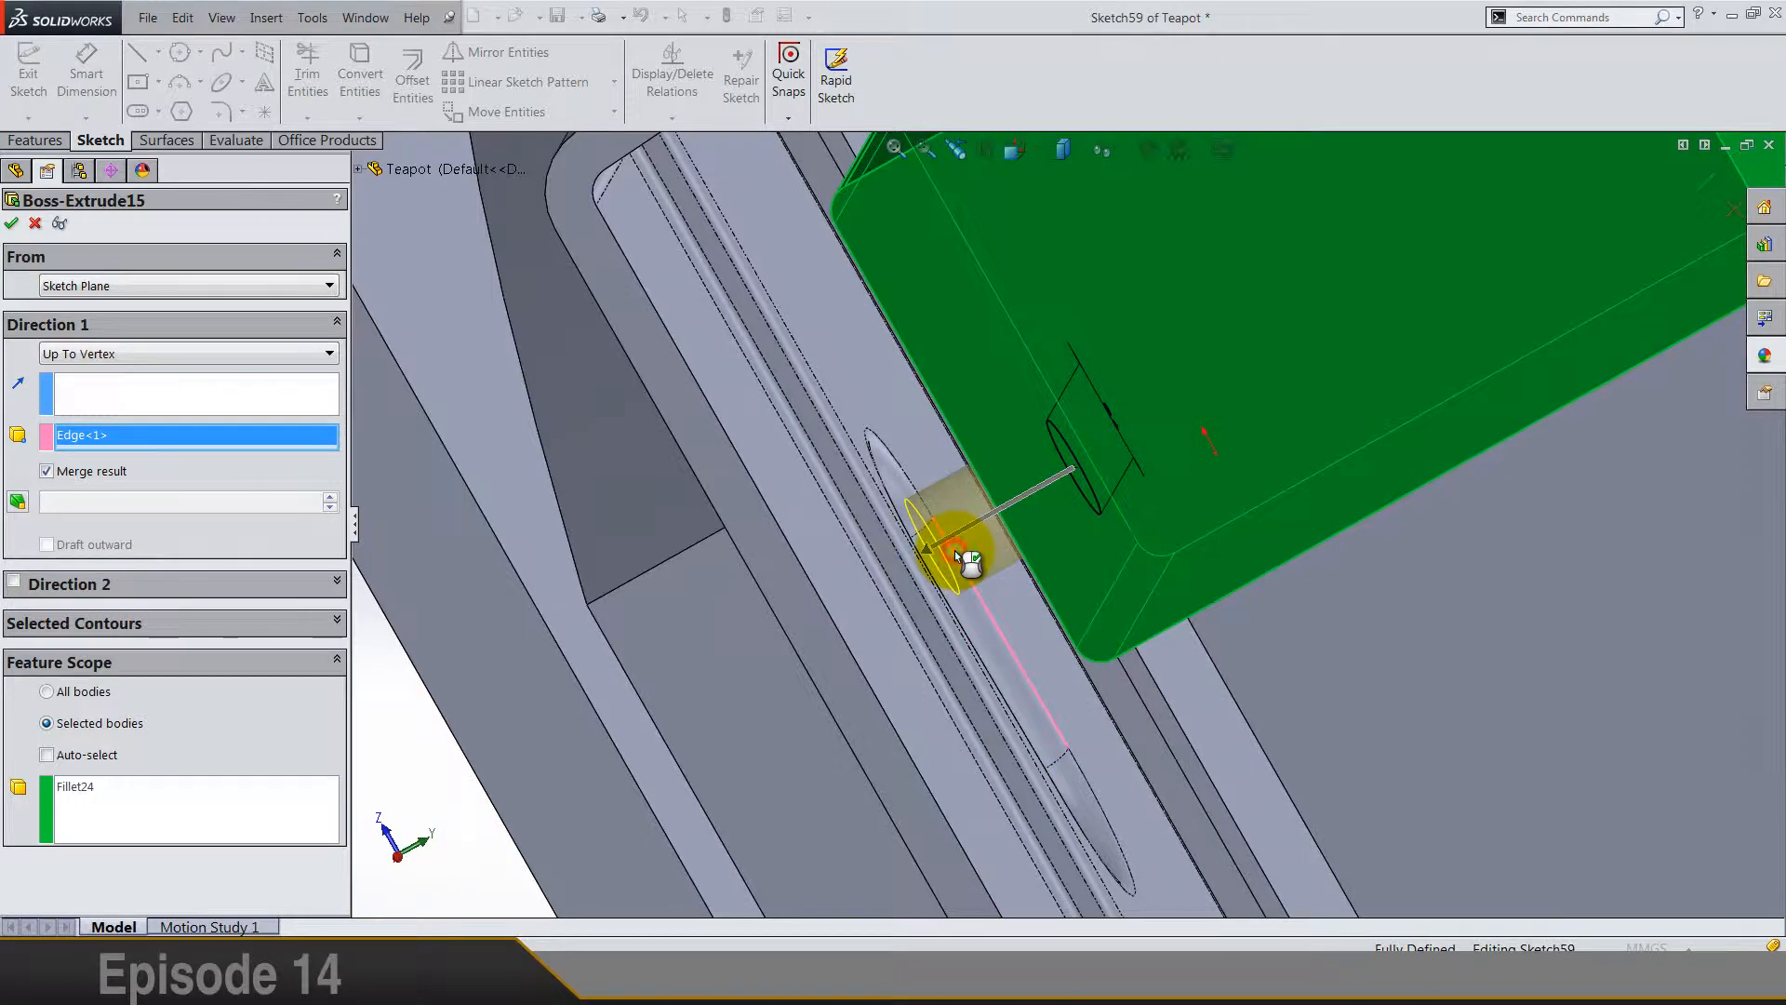
pyautogui.click(12, 223)
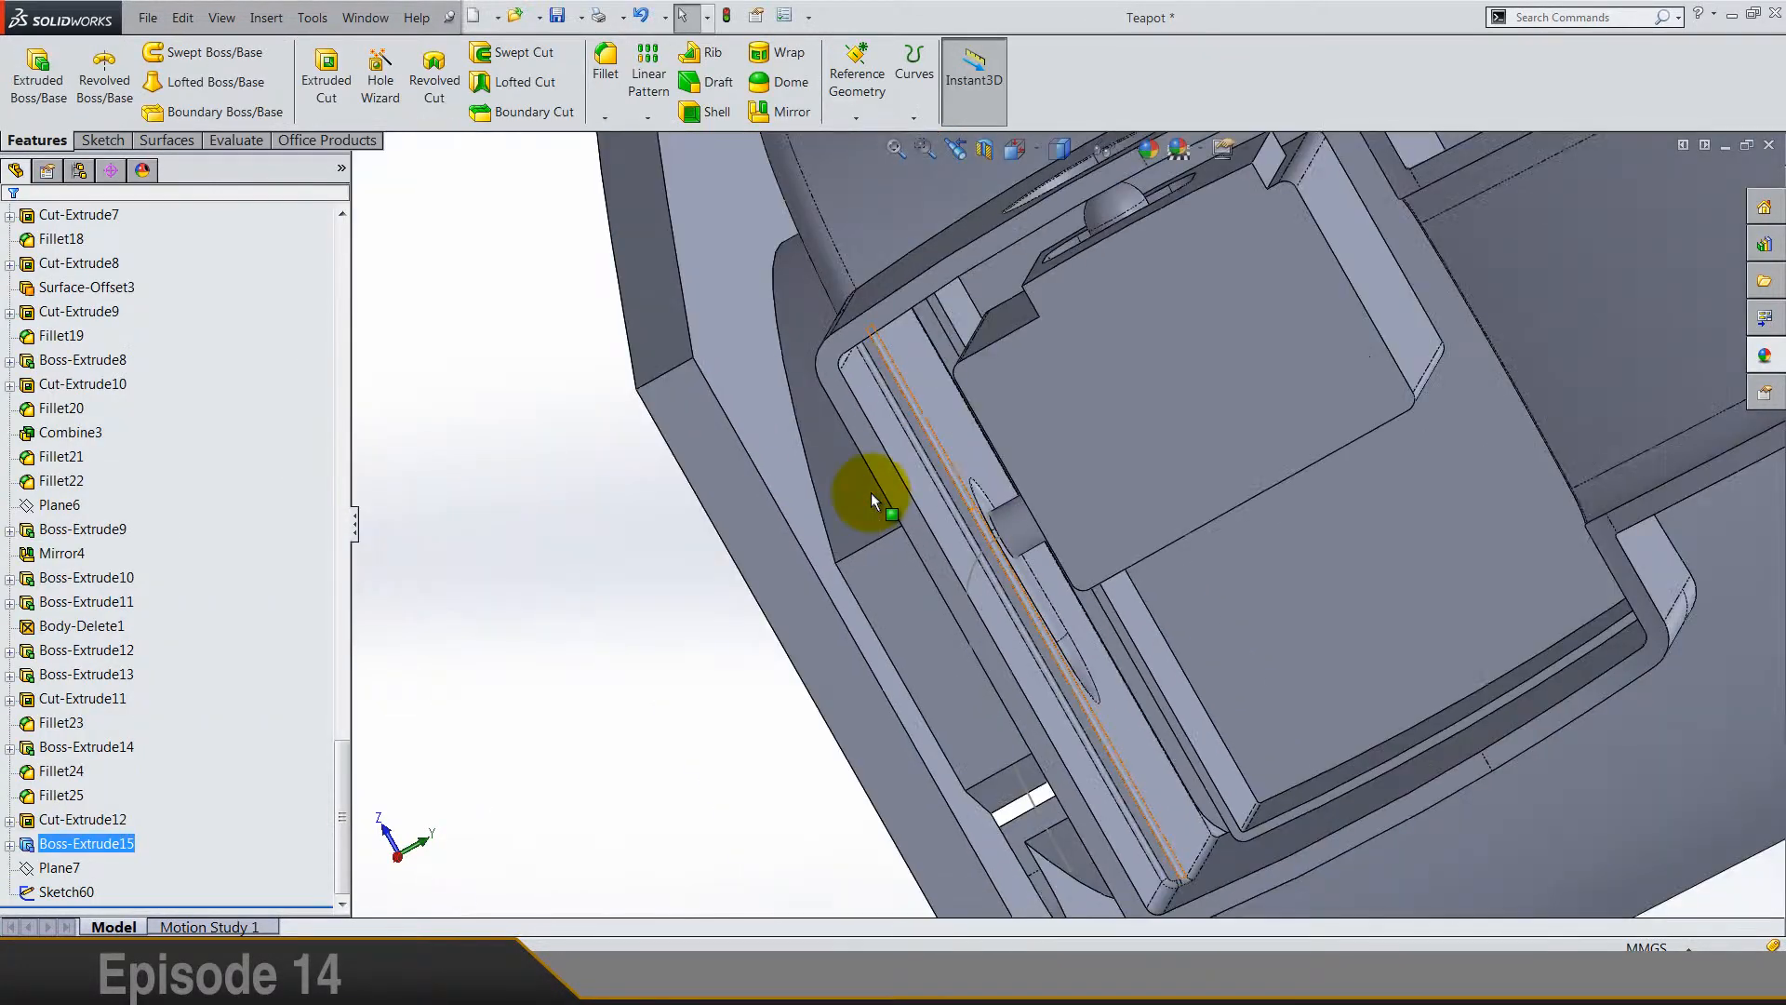
# Step: Reopen the spline path sketch for editing and view it normal to its plane, close to the base
pyautogui.scroll(3, 872, 501)
pyautogui.click(708, 588)
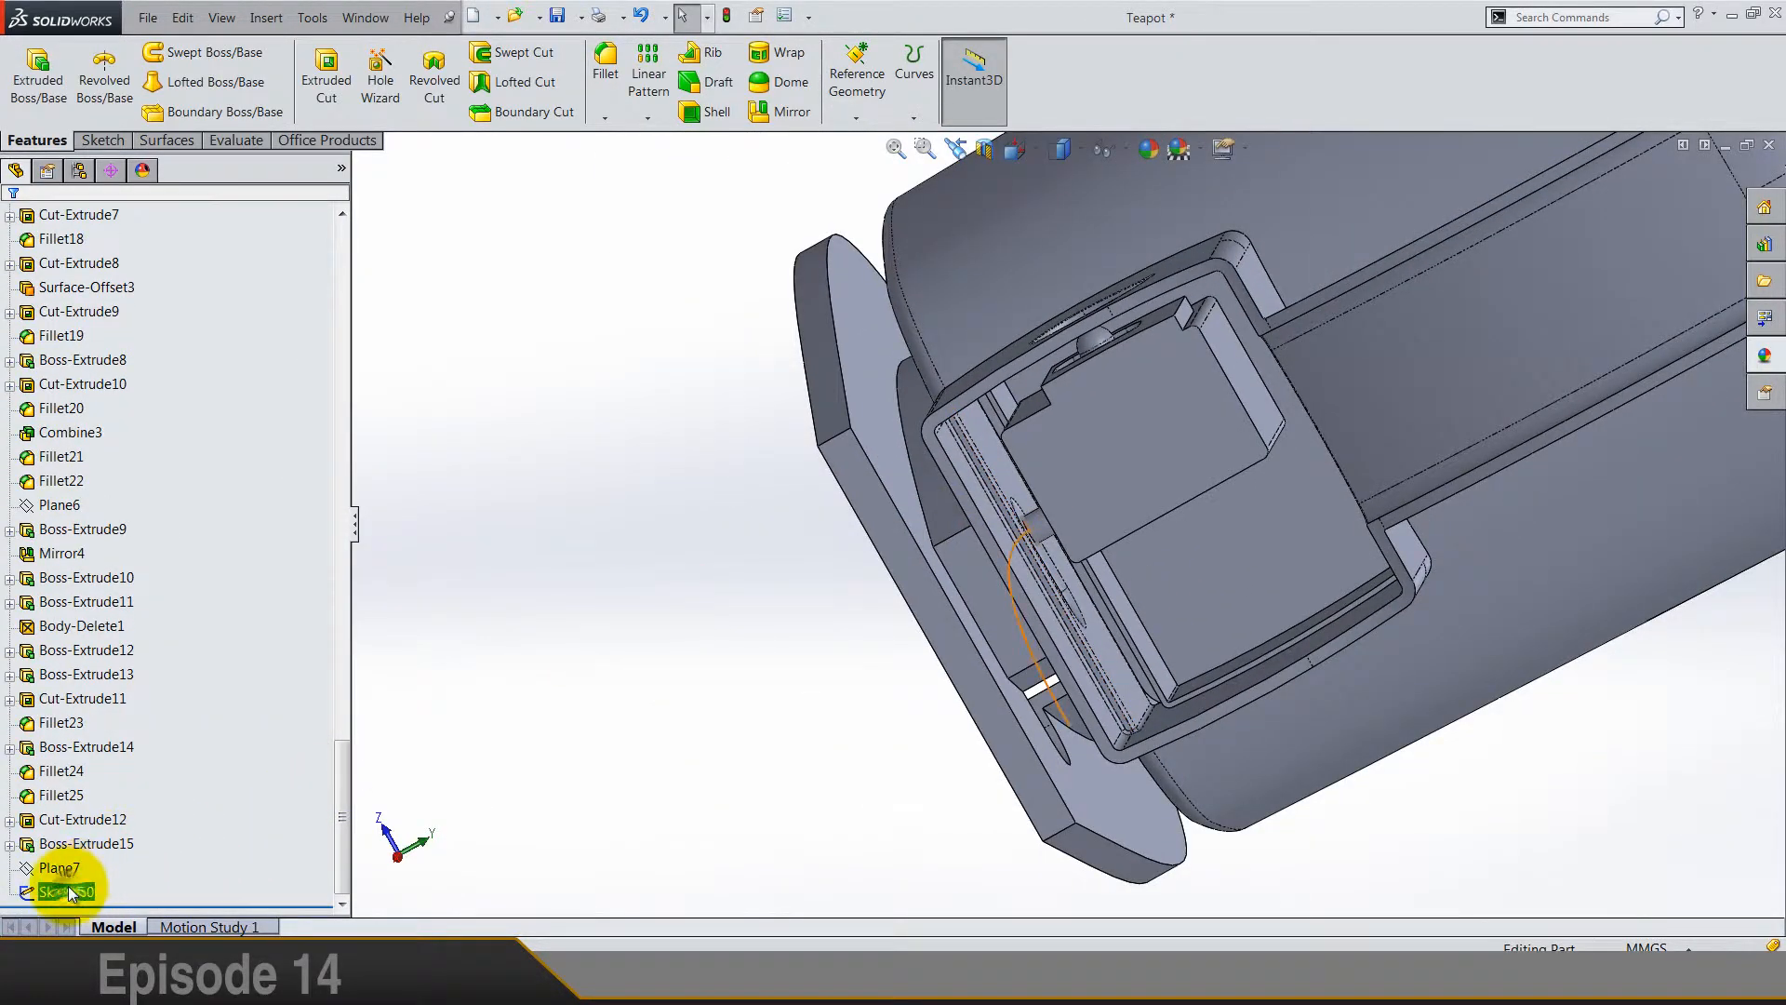
pyautogui.rightClick(69, 893)
pyautogui.click(88, 586)
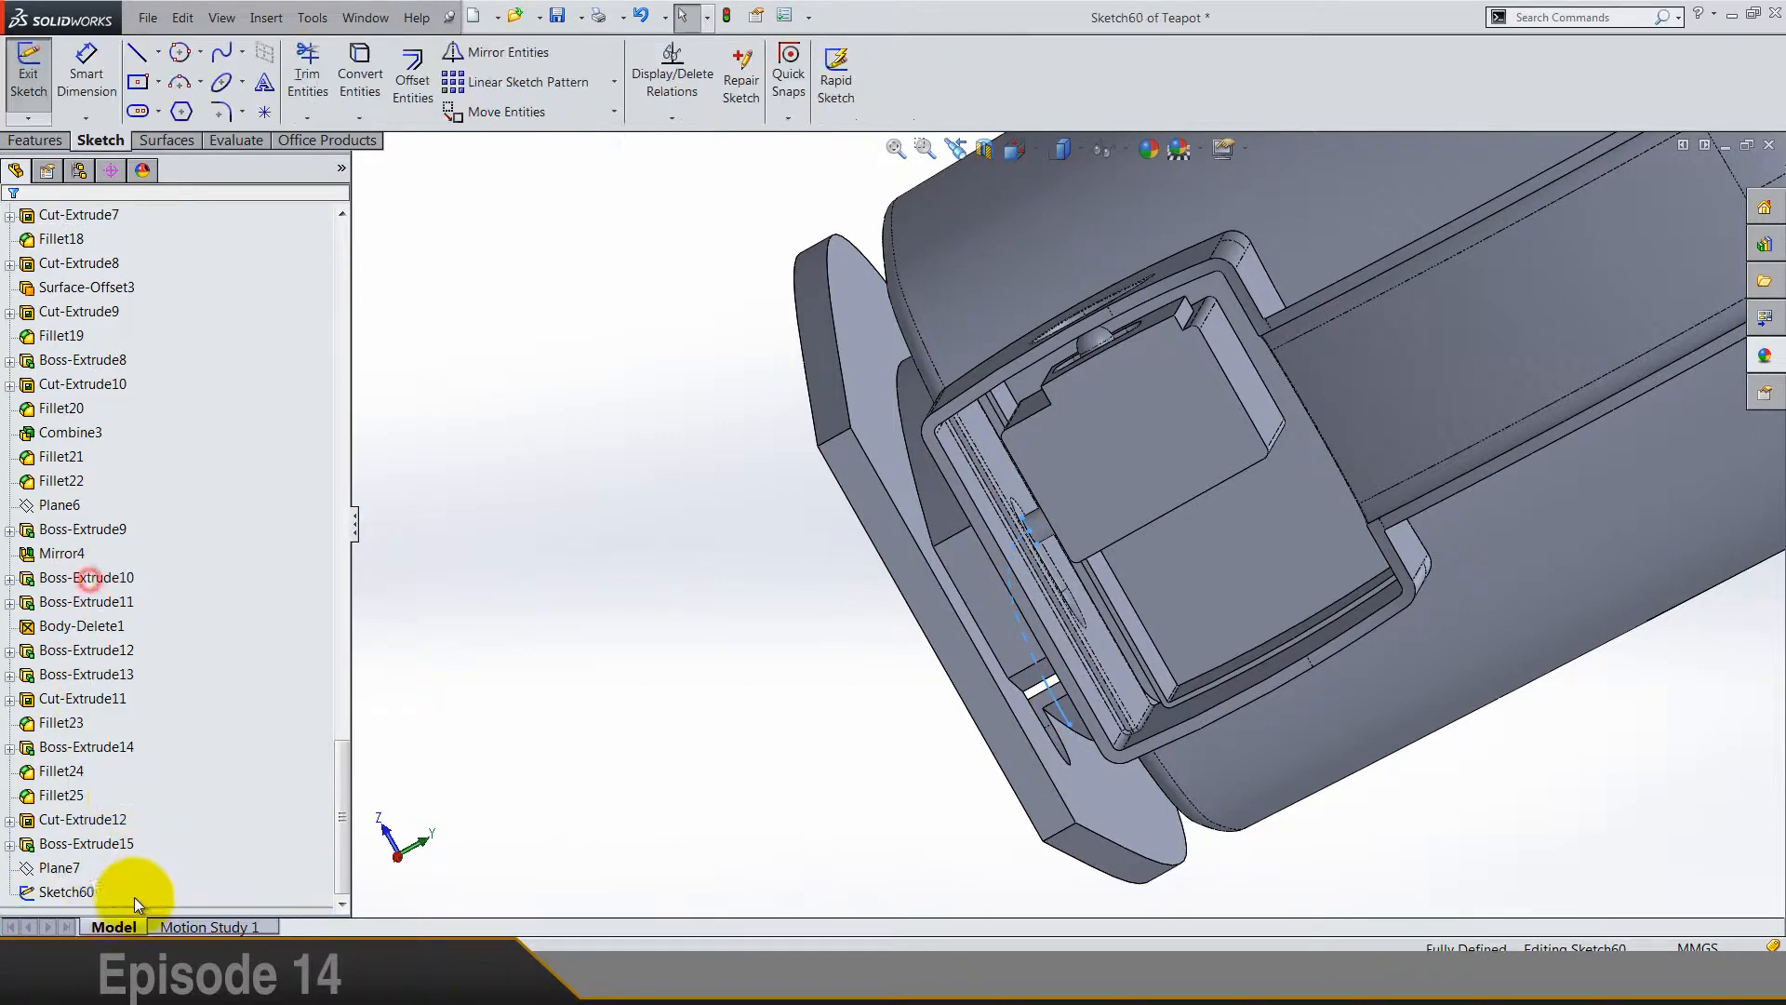
pyautogui.rightClick(85, 895)
pyautogui.click(120, 696)
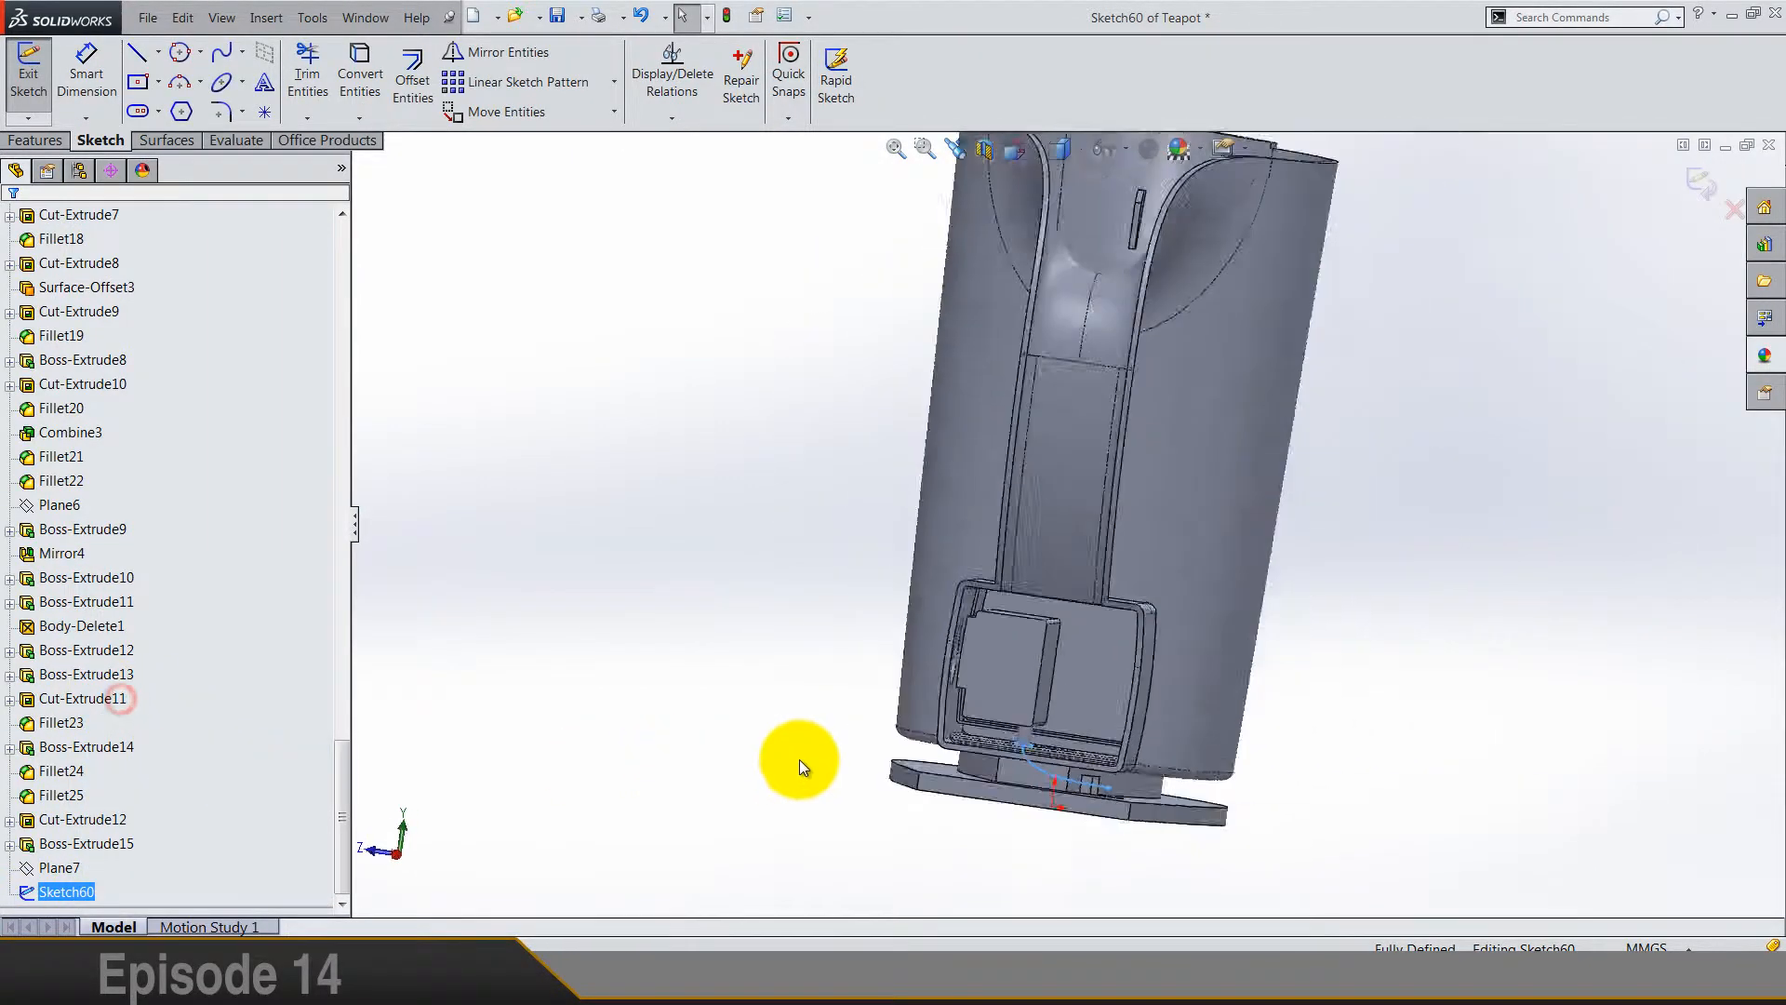
pyautogui.scroll(-4, 913, 828)
pyautogui.scroll(-5, 929, 718)
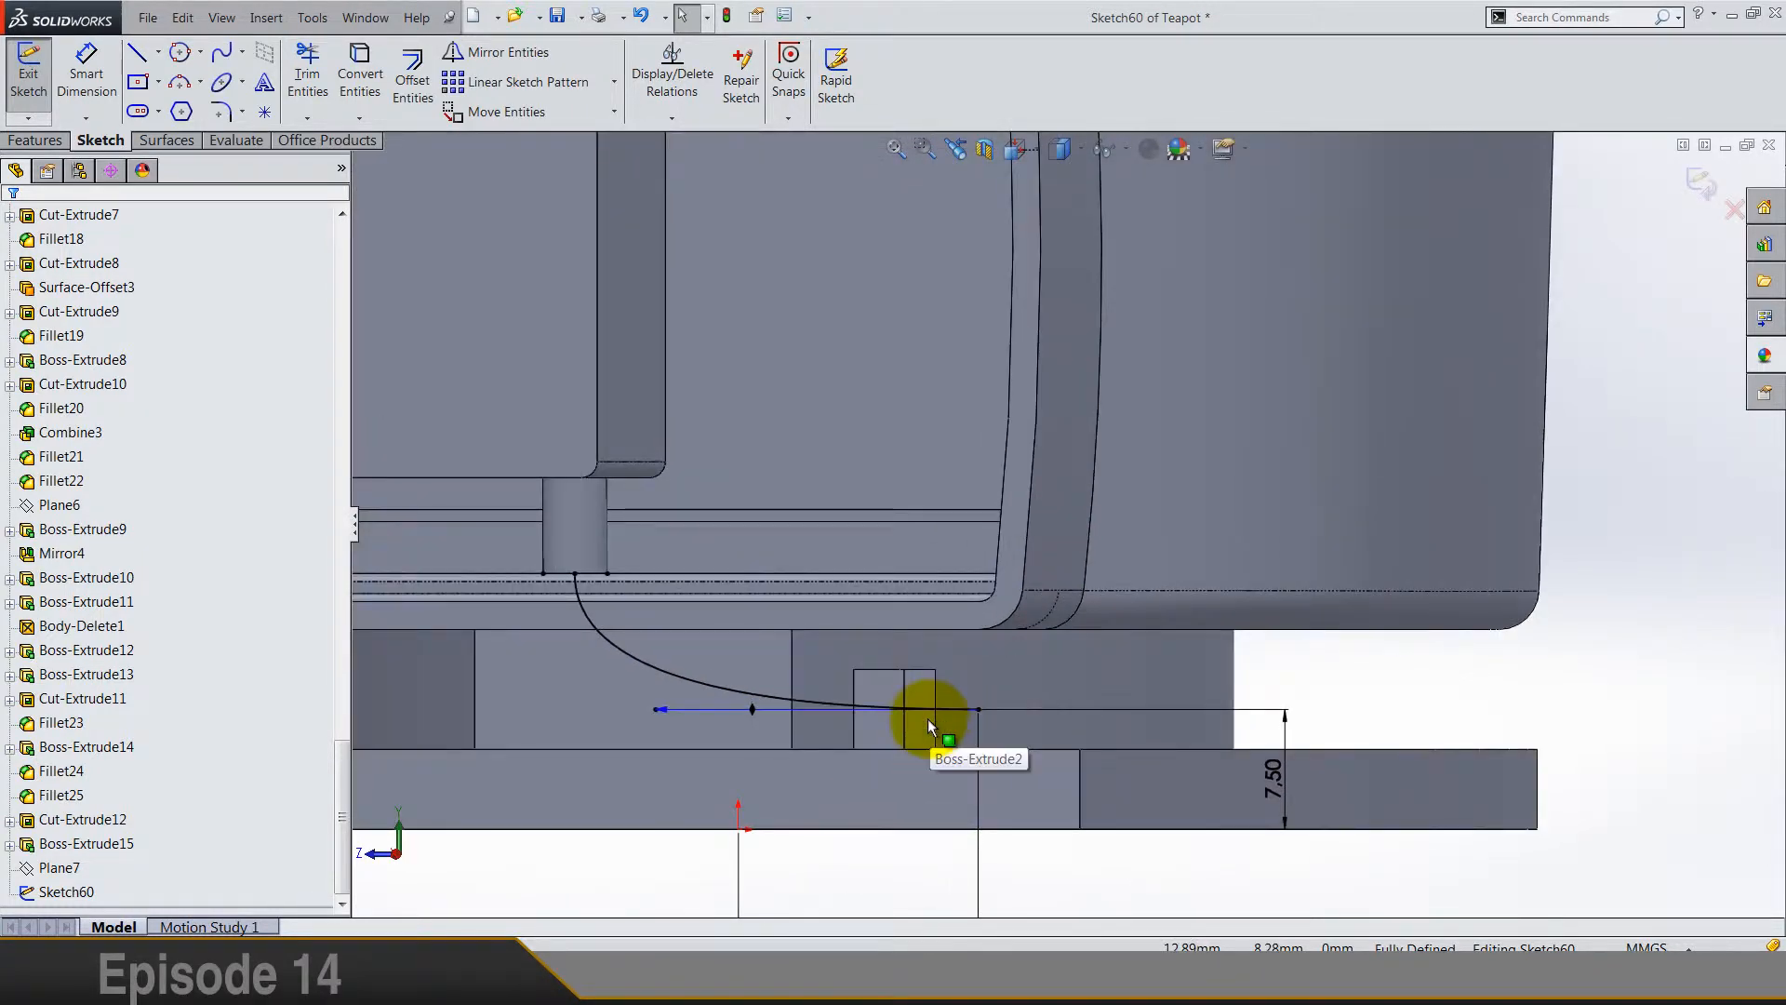
# Step: Try again to control the end handle's length with a driven dimension, delete the dimension, and try shortening the handle directly
pyautogui.click(93, 73)
pyautogui.press('Escape')
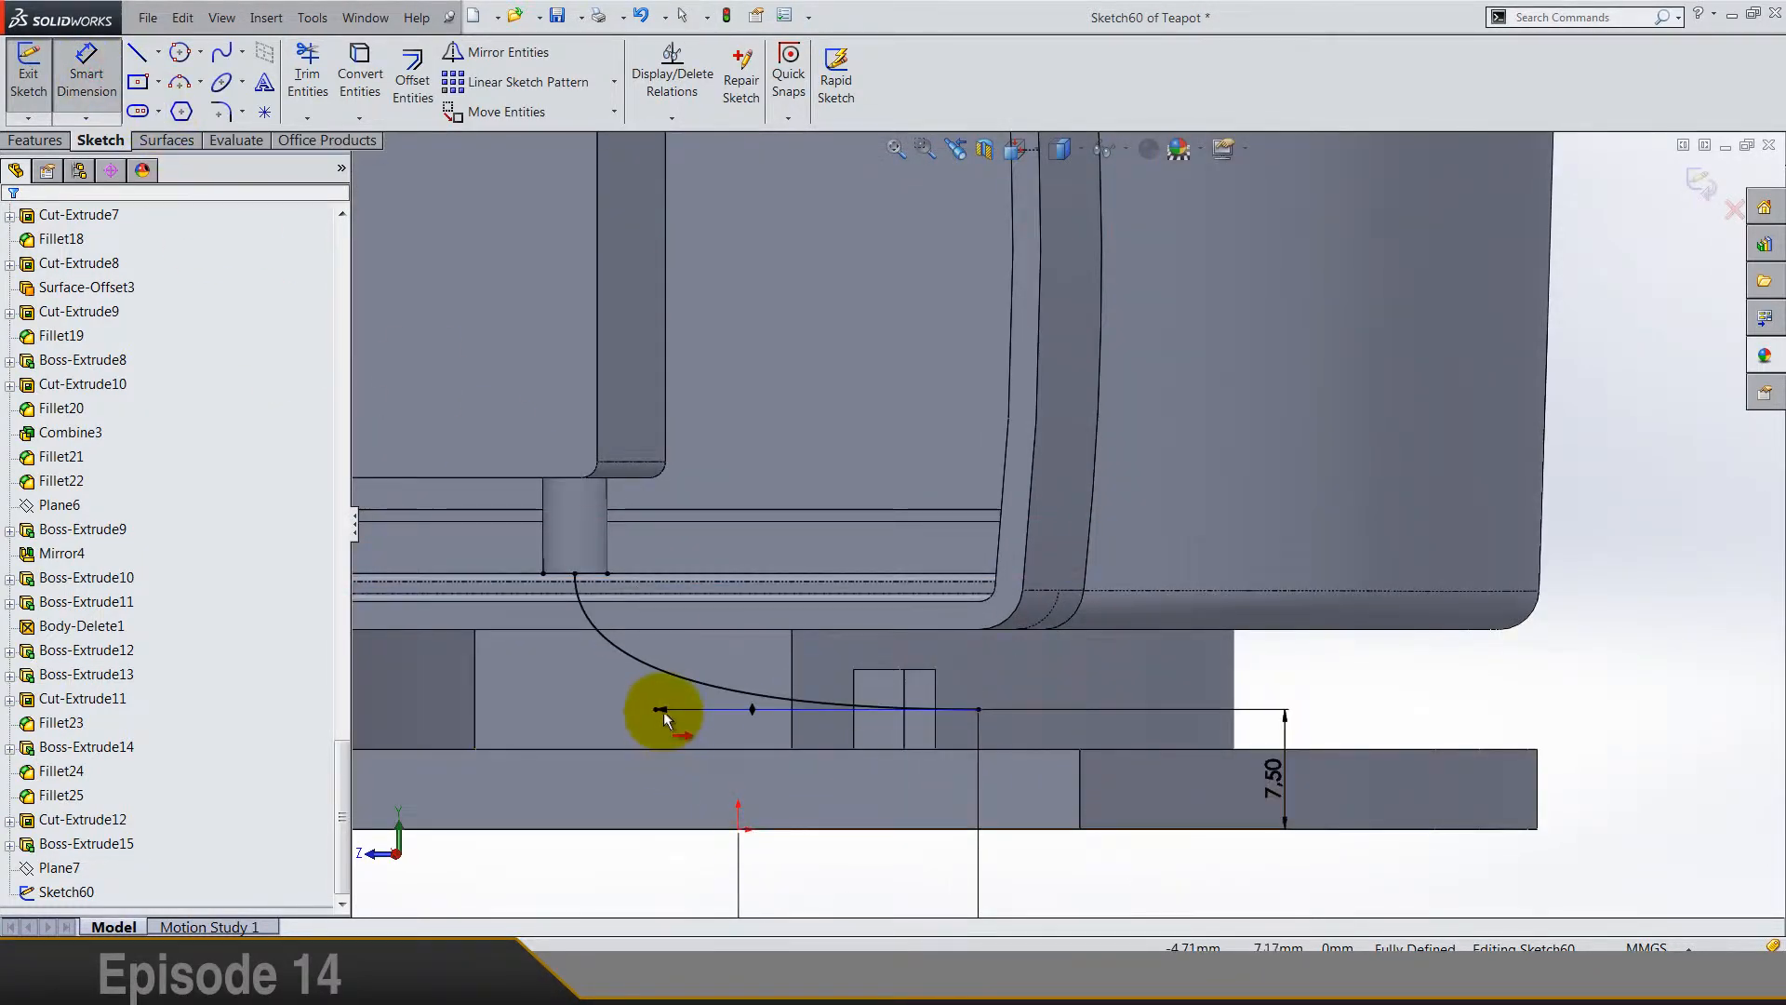
pyautogui.click(659, 769)
pyautogui.click(589, 891)
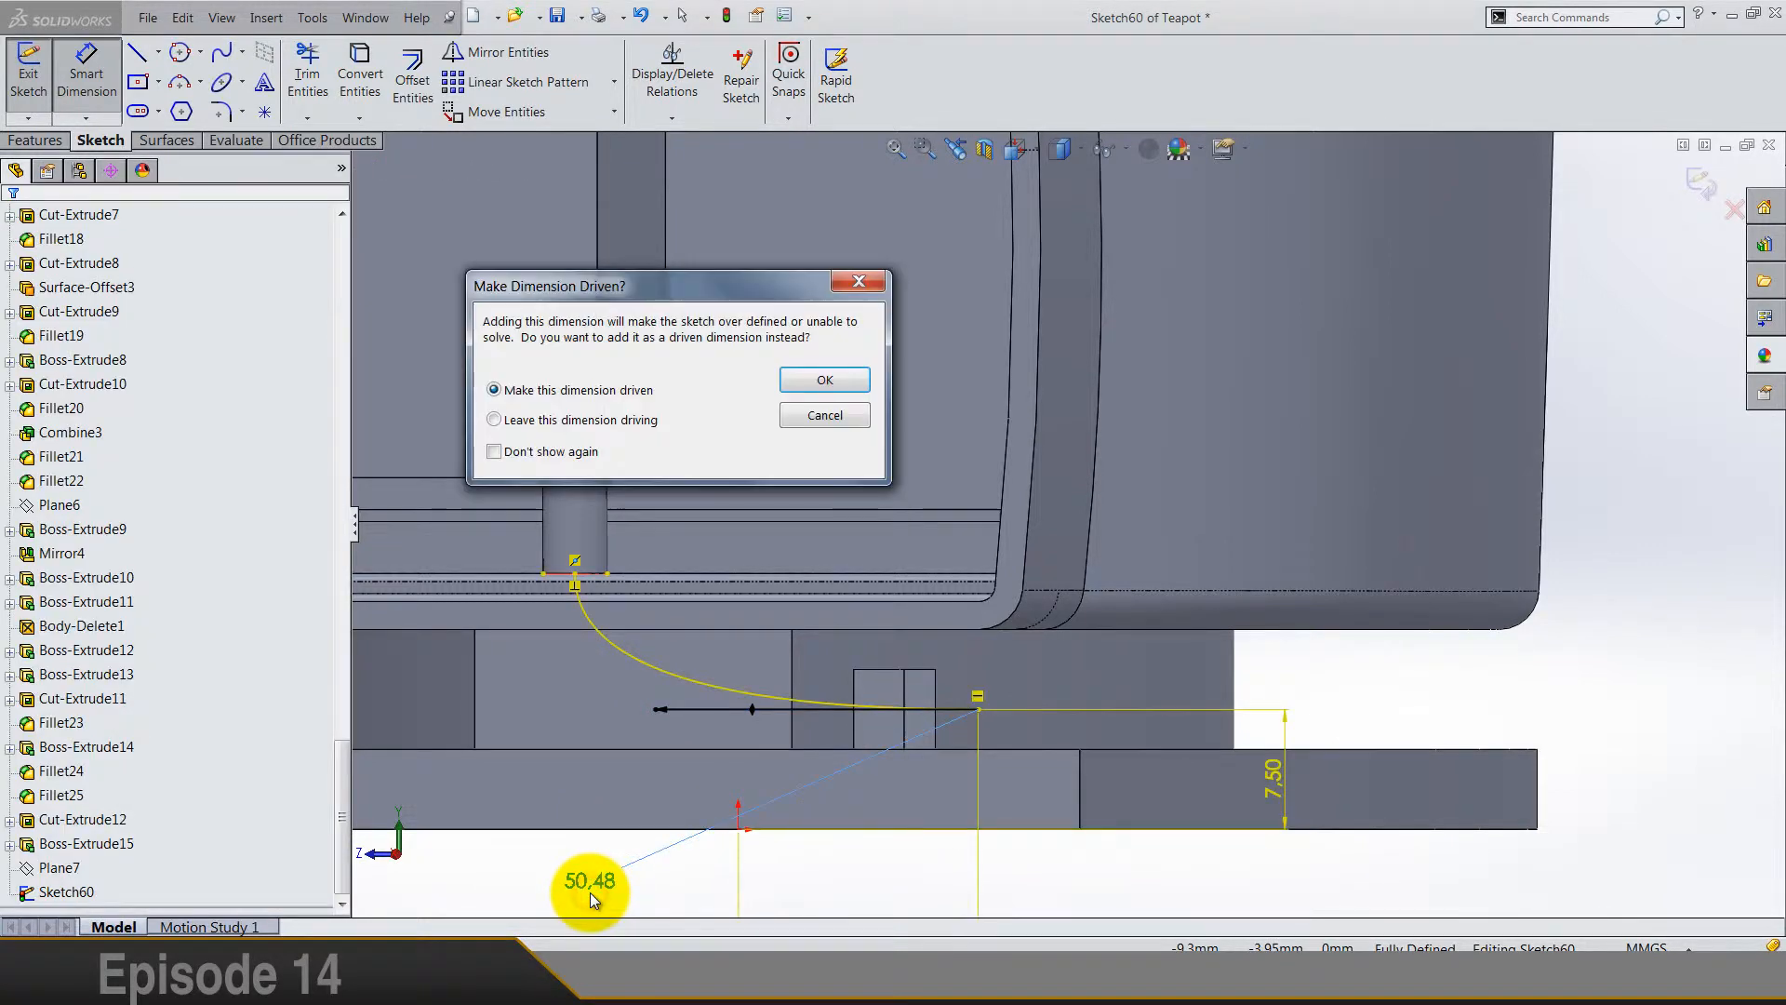
pyautogui.press('Return')
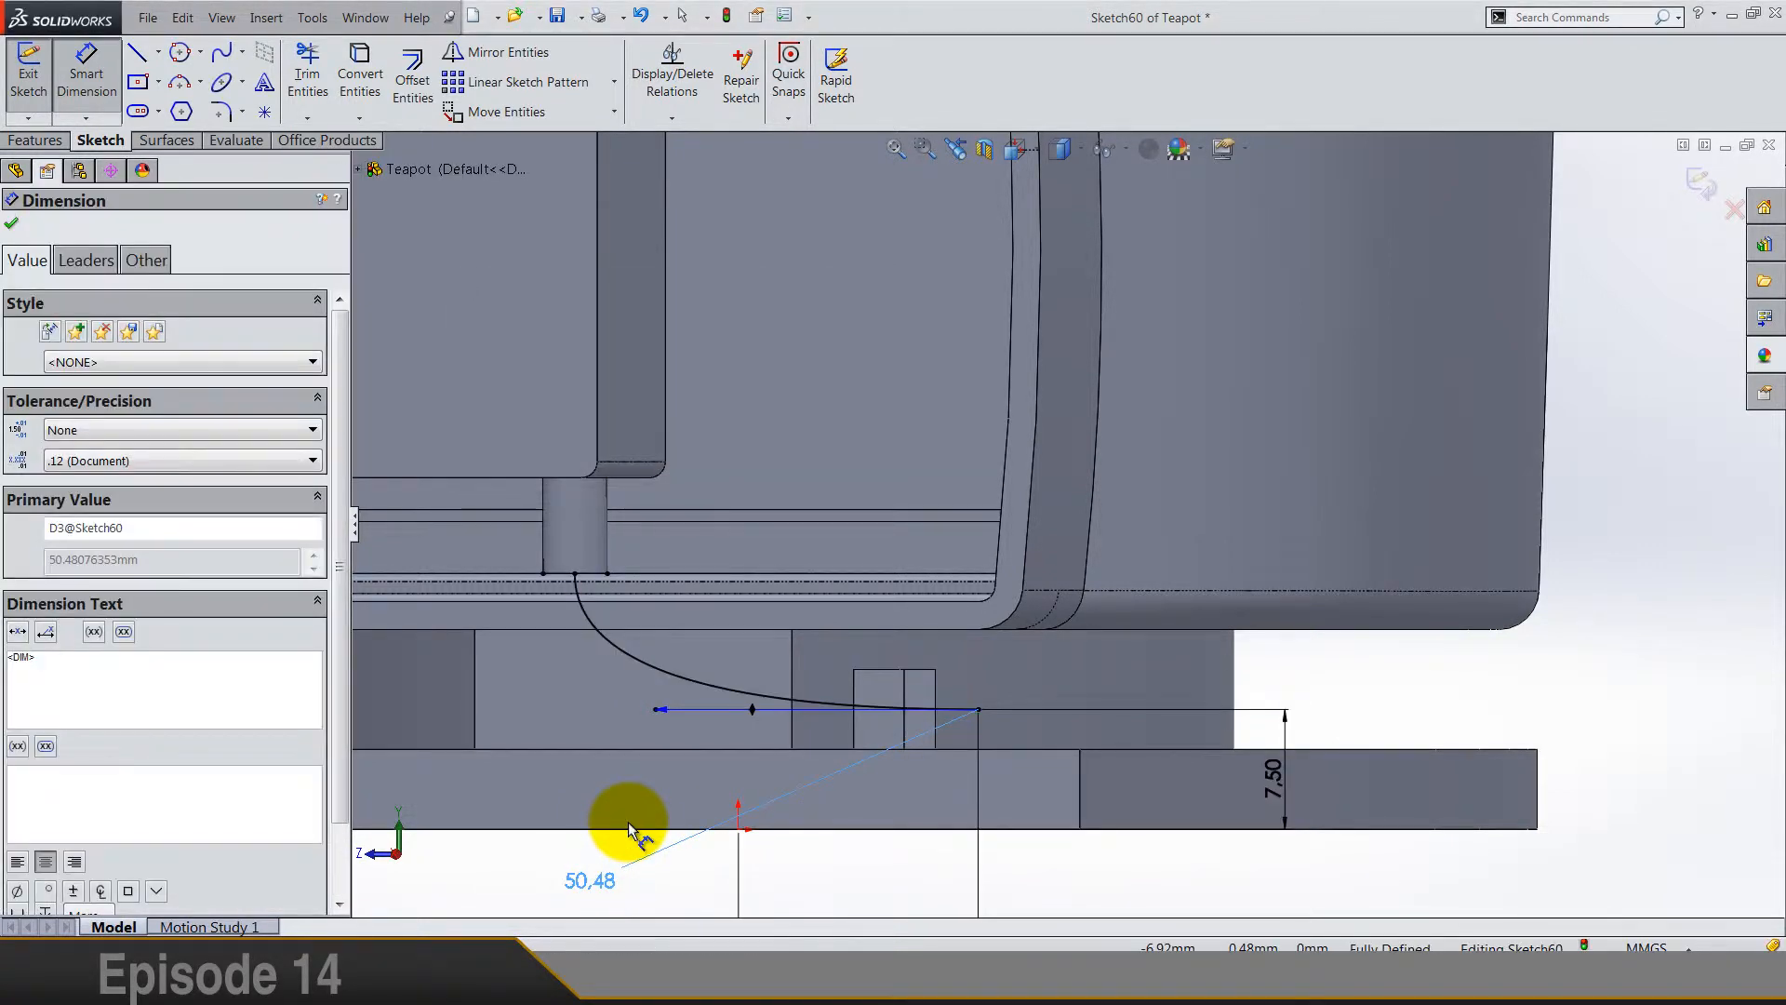
pyautogui.press('Delete')
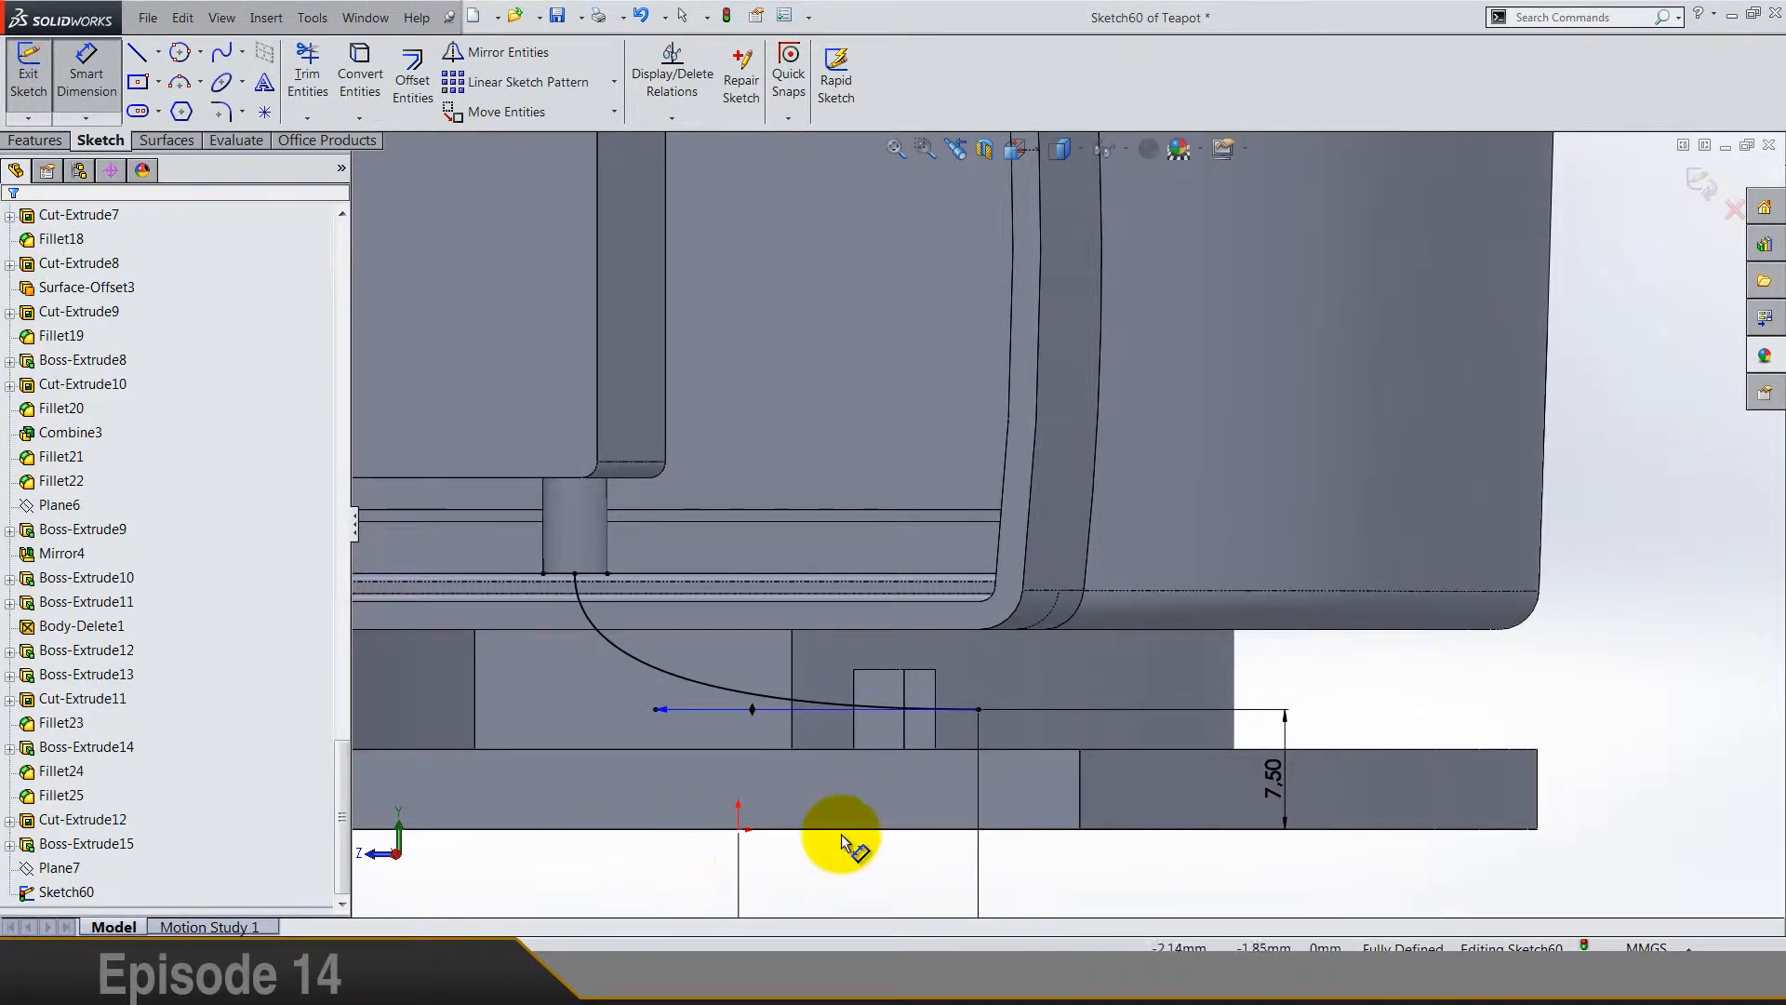
pyautogui.press('Escape')
pyautogui.moveTo(660, 716); pyautogui.dragTo(714, 717)
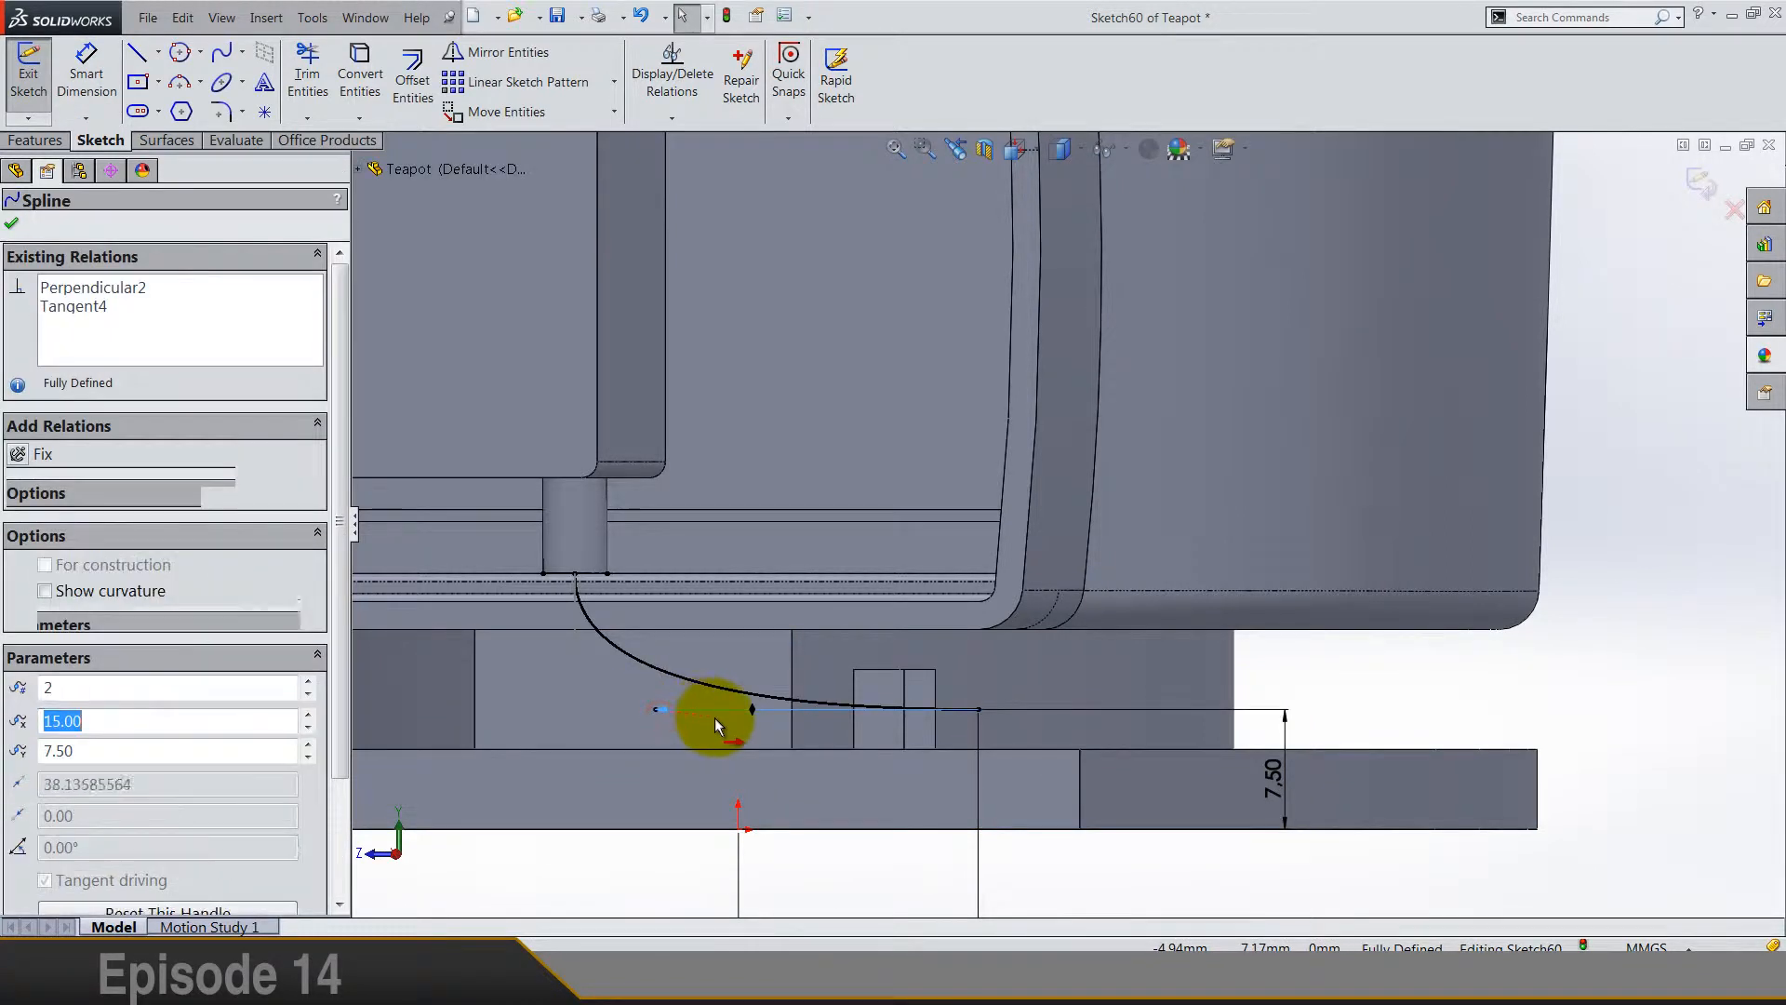
pyautogui.press('Escape')
# Step: Delete the spline from the path sketch together with its dimensions
pyautogui.click(697, 683)
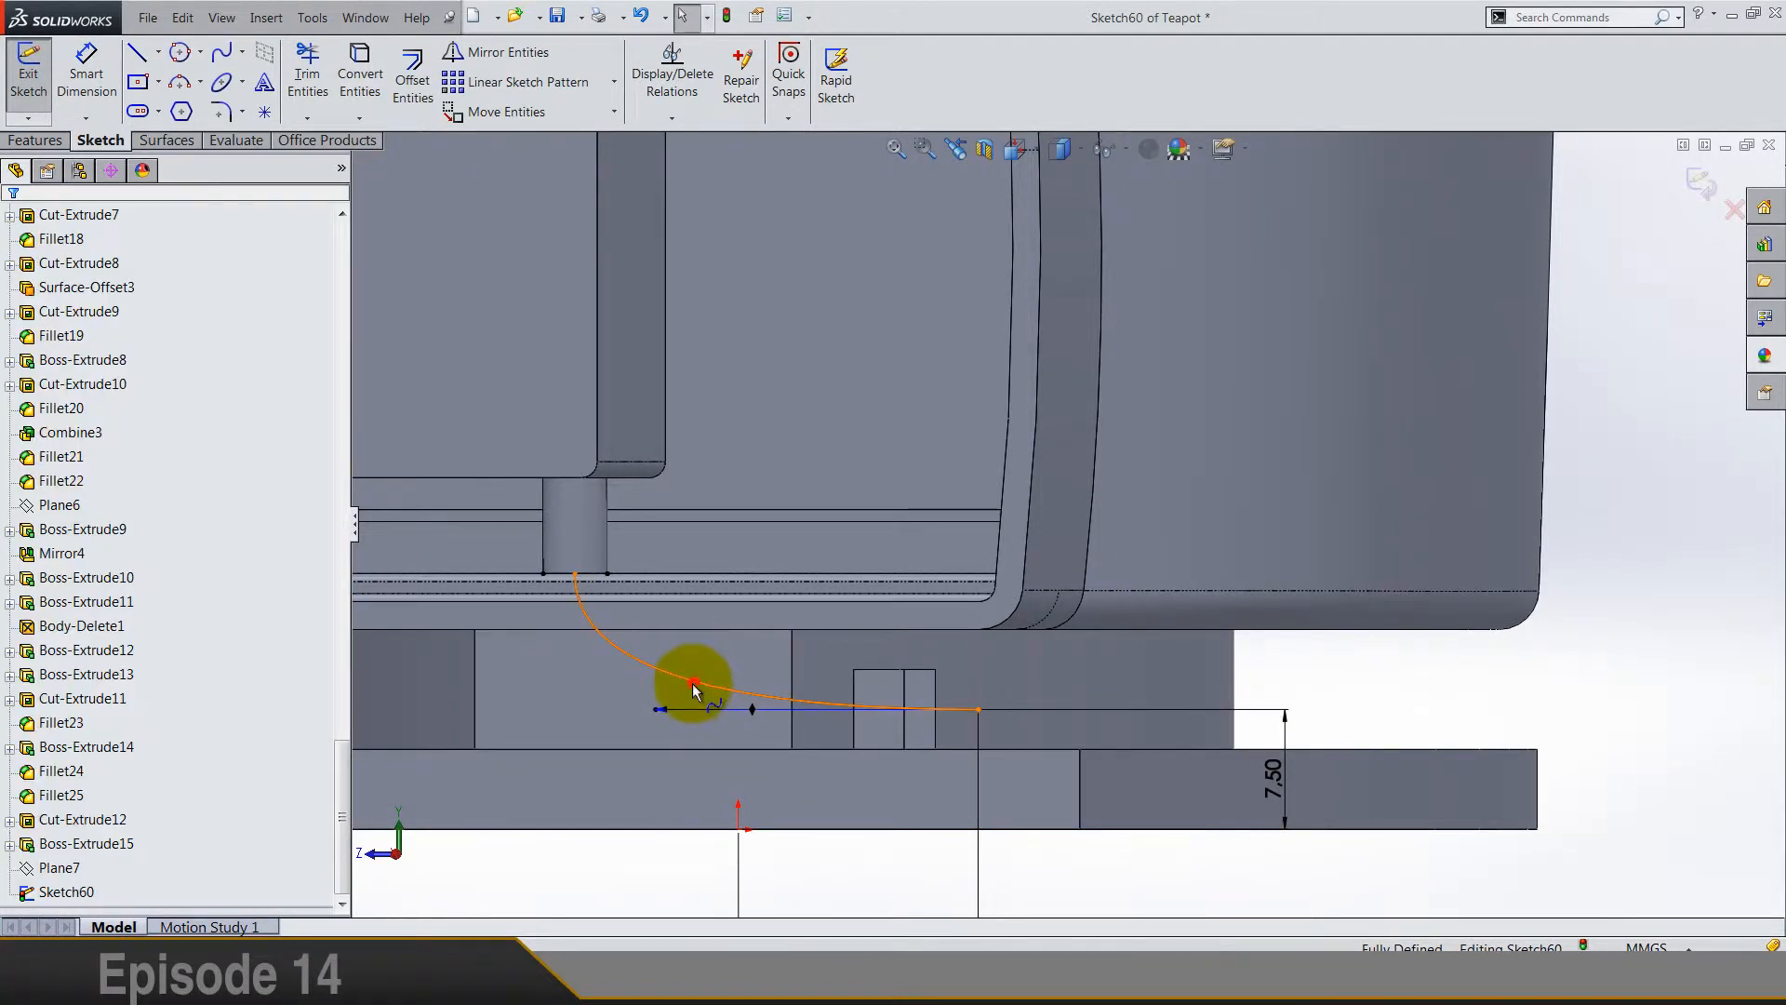
pyautogui.press('Delete')
pyautogui.press('Return')
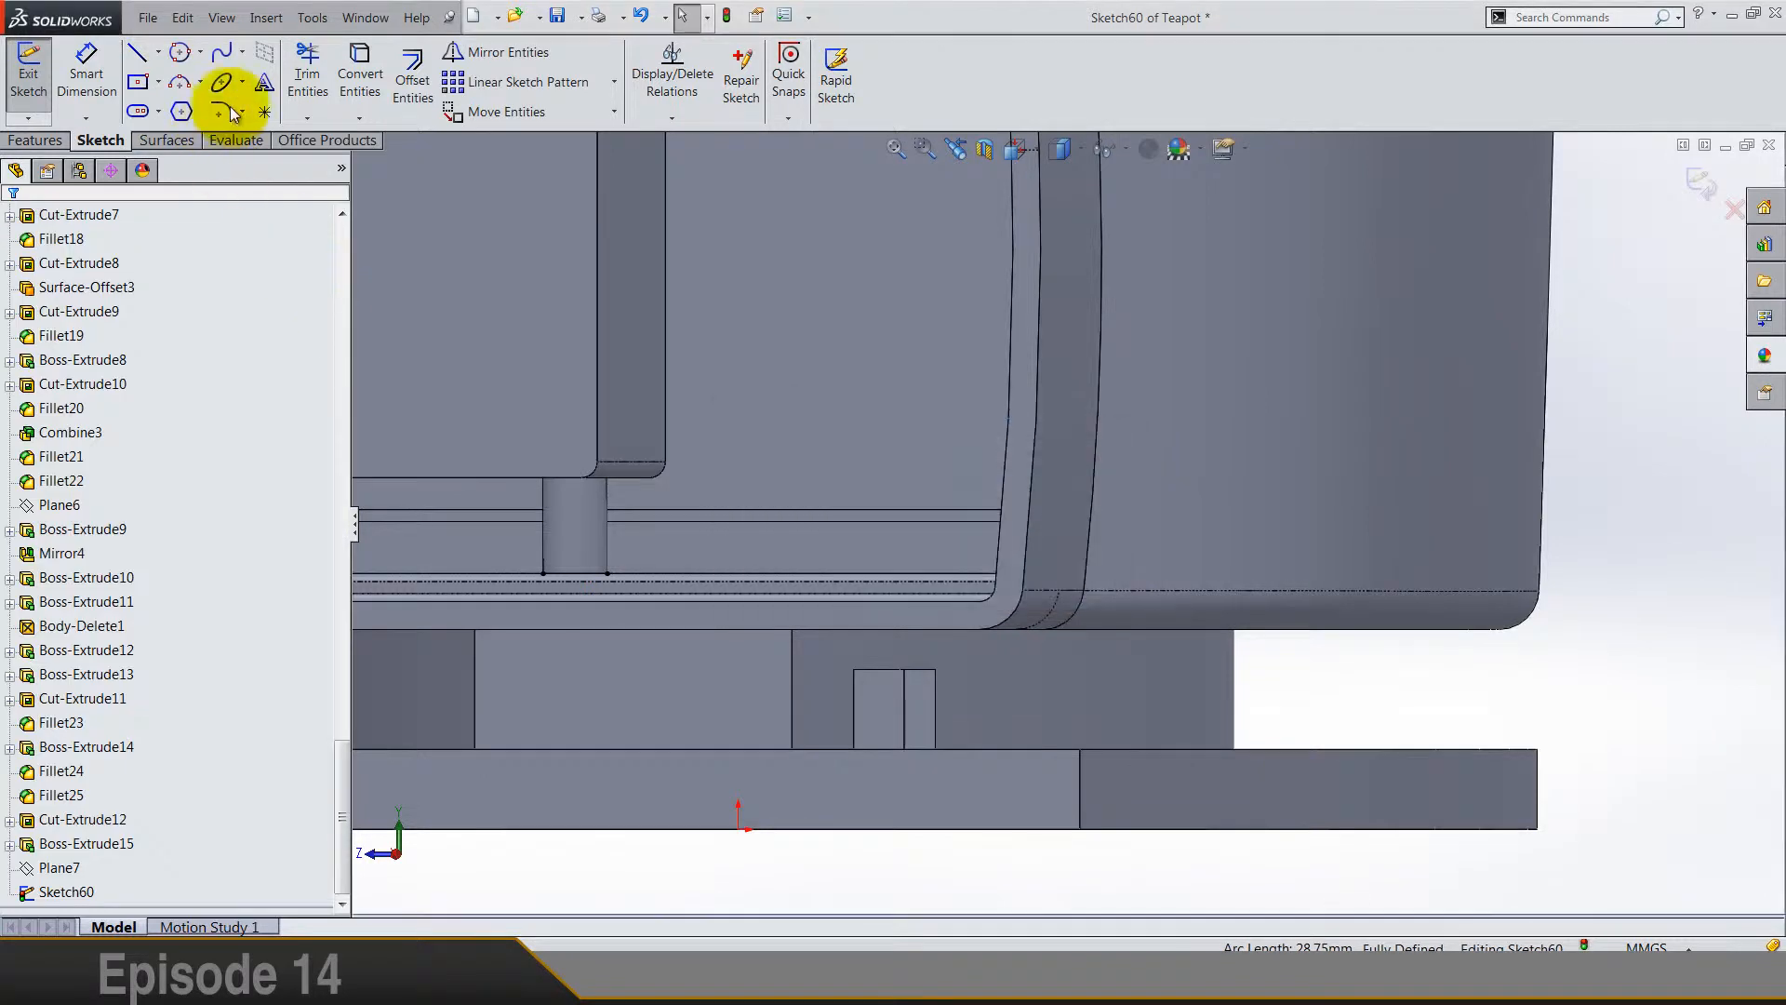
# Step: Draw a two-point spline about 31 mm long from the middle of the pin's lower edge toward the slot's far end
pyautogui.click(223, 59)
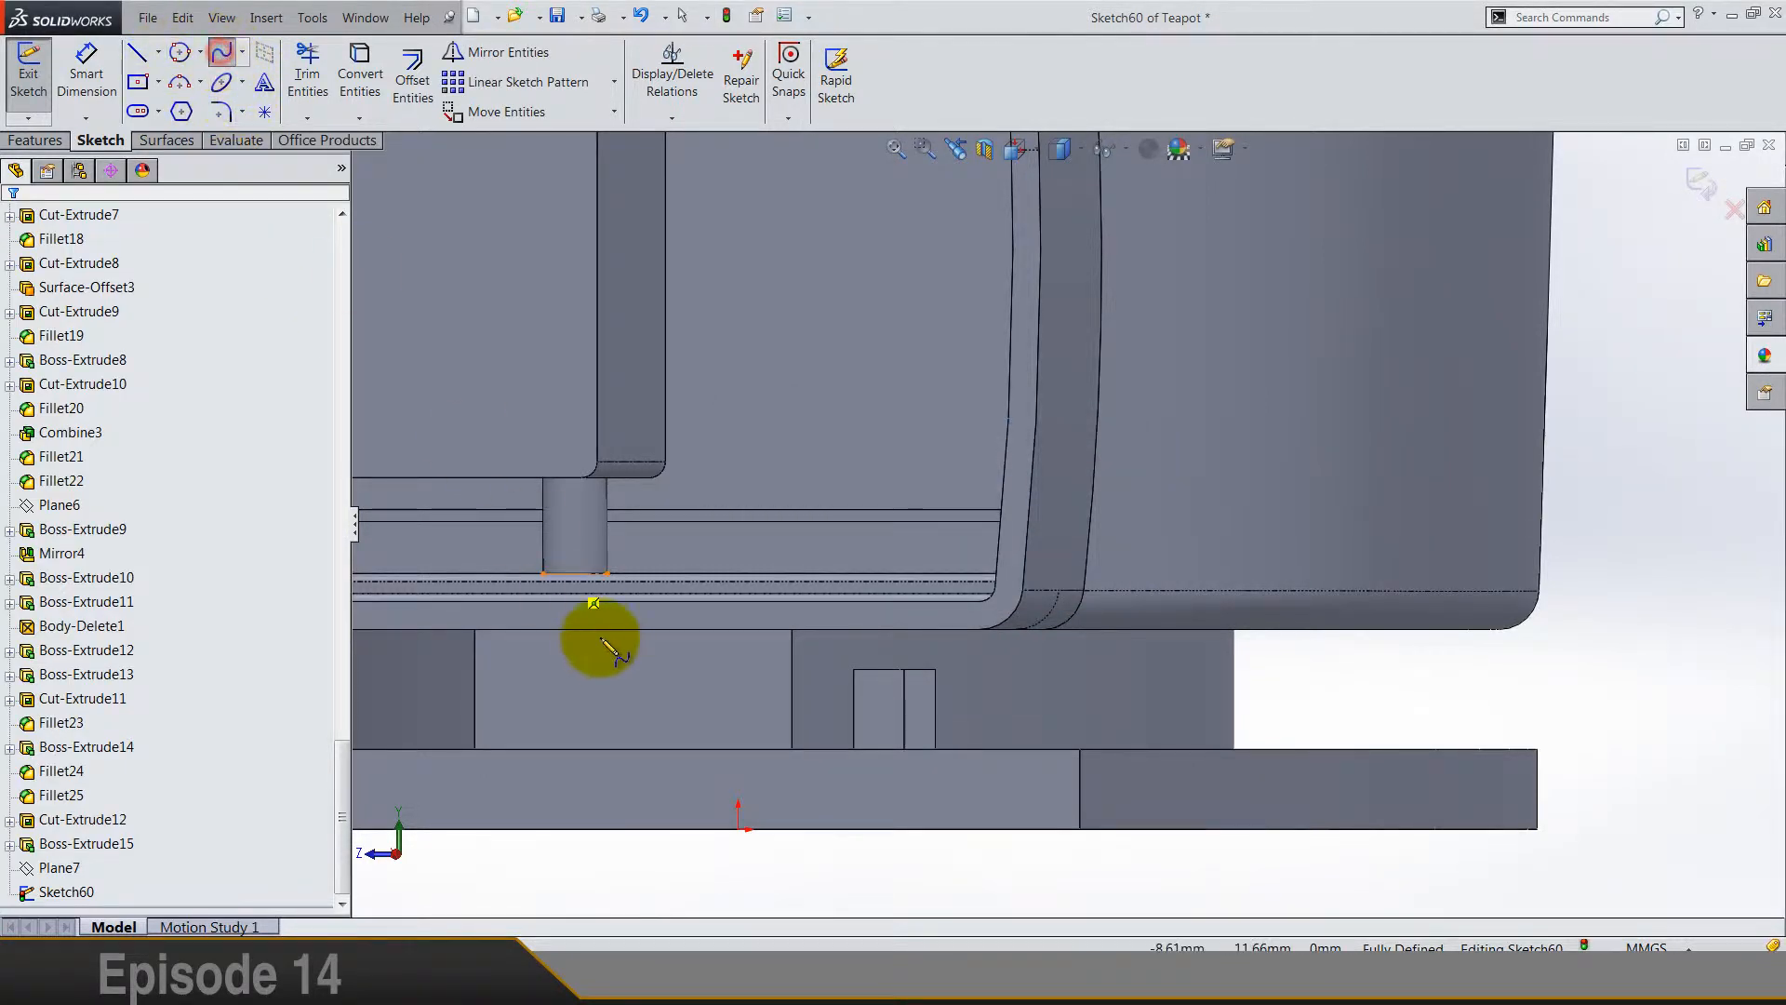
pyautogui.click(574, 573)
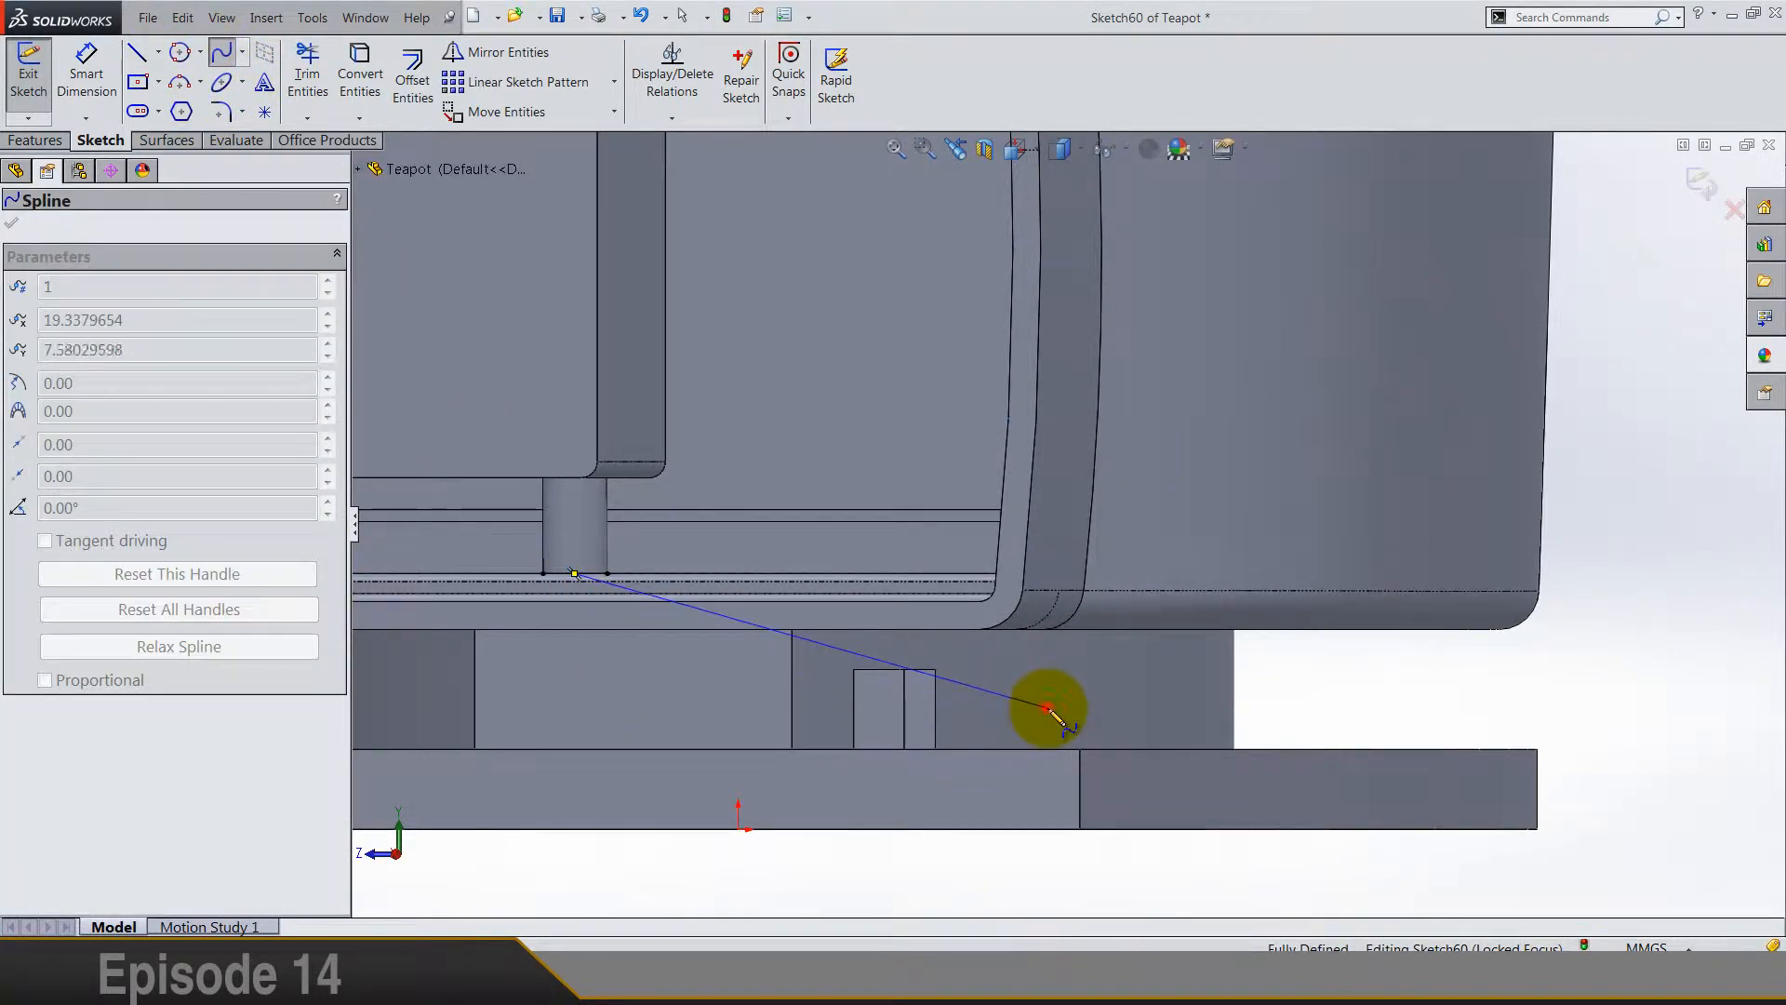
pyautogui.doubleClick(1049, 707)
pyautogui.click(917, 664)
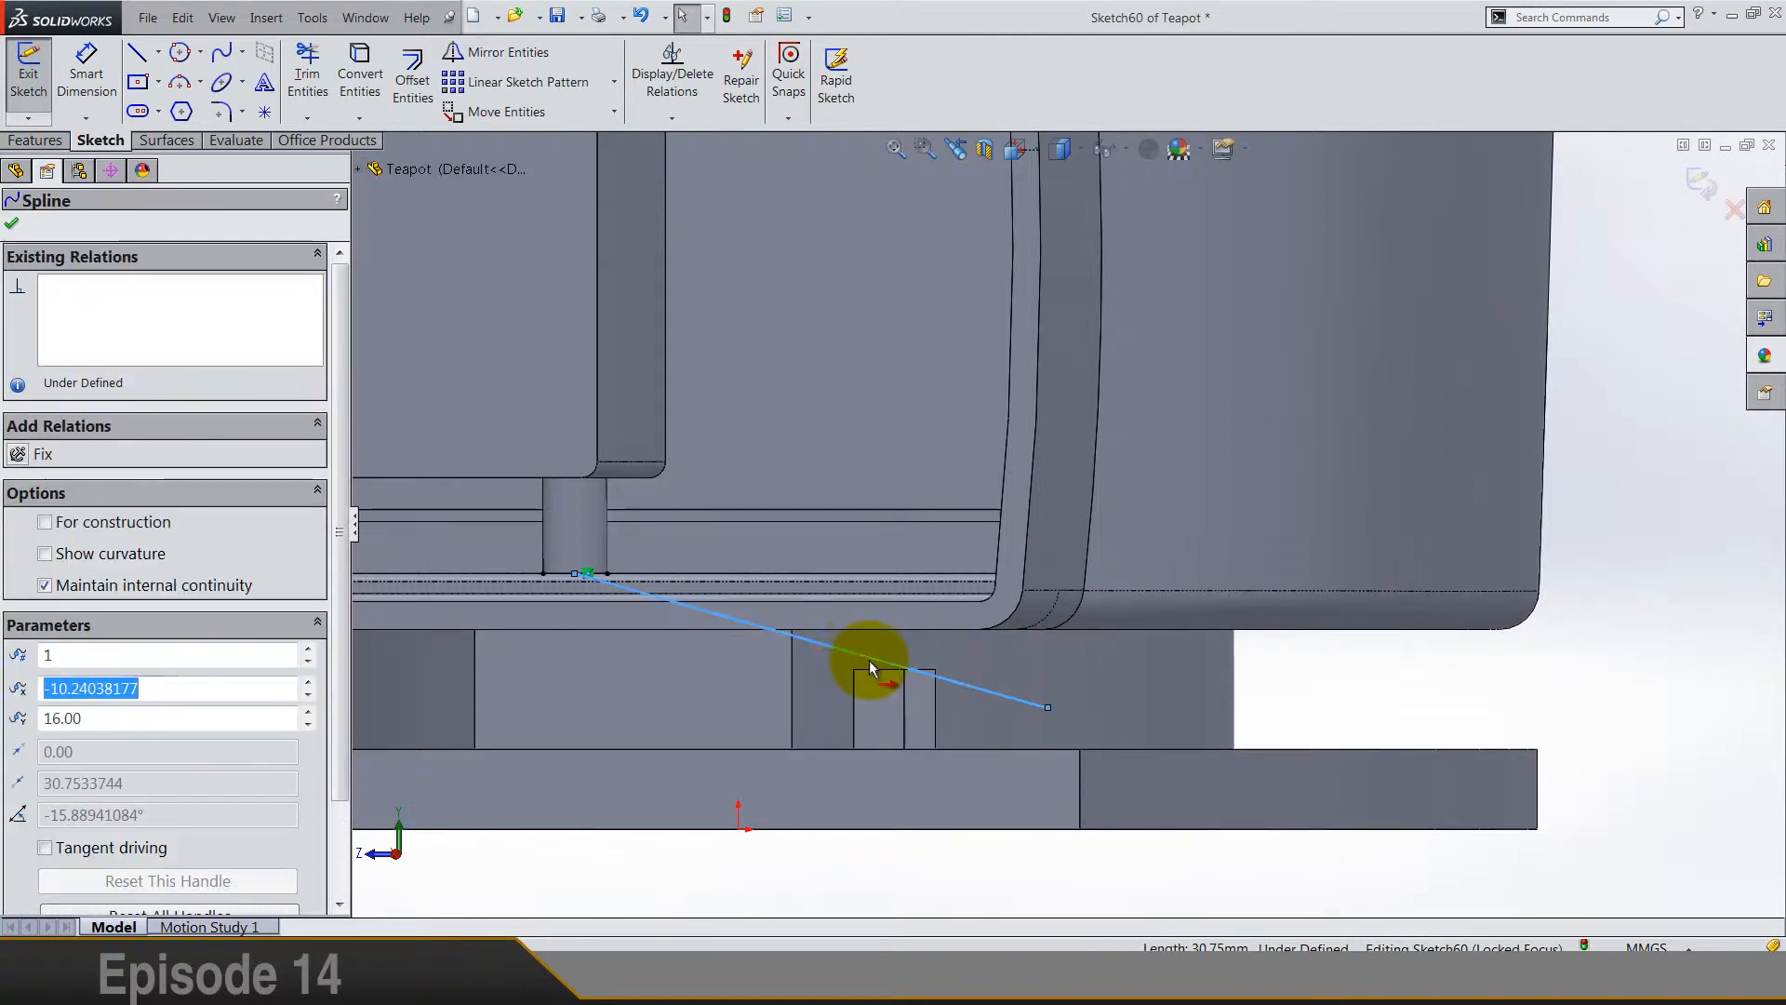
# Step: Pull out both spline handles, making the end handle horizontal and the start handle at the pin vertical
pyautogui.moveTo(861, 656); pyautogui.dragTo(839, 696)
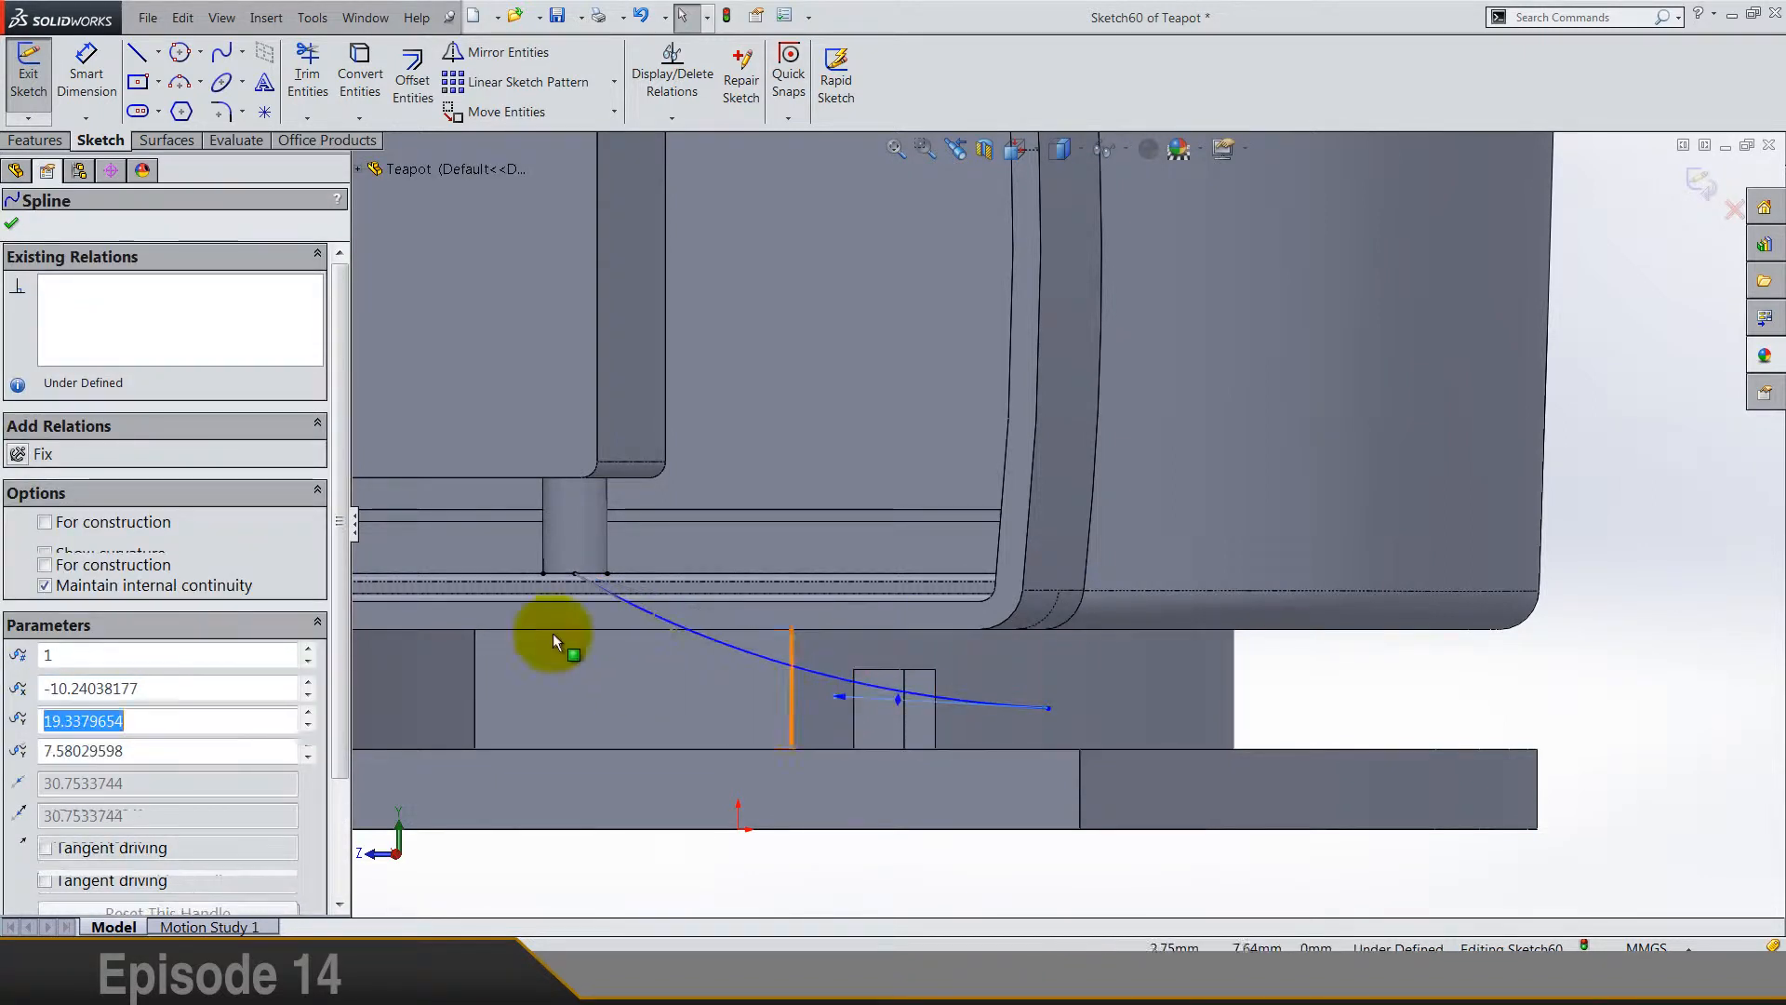
pyautogui.click(20, 457)
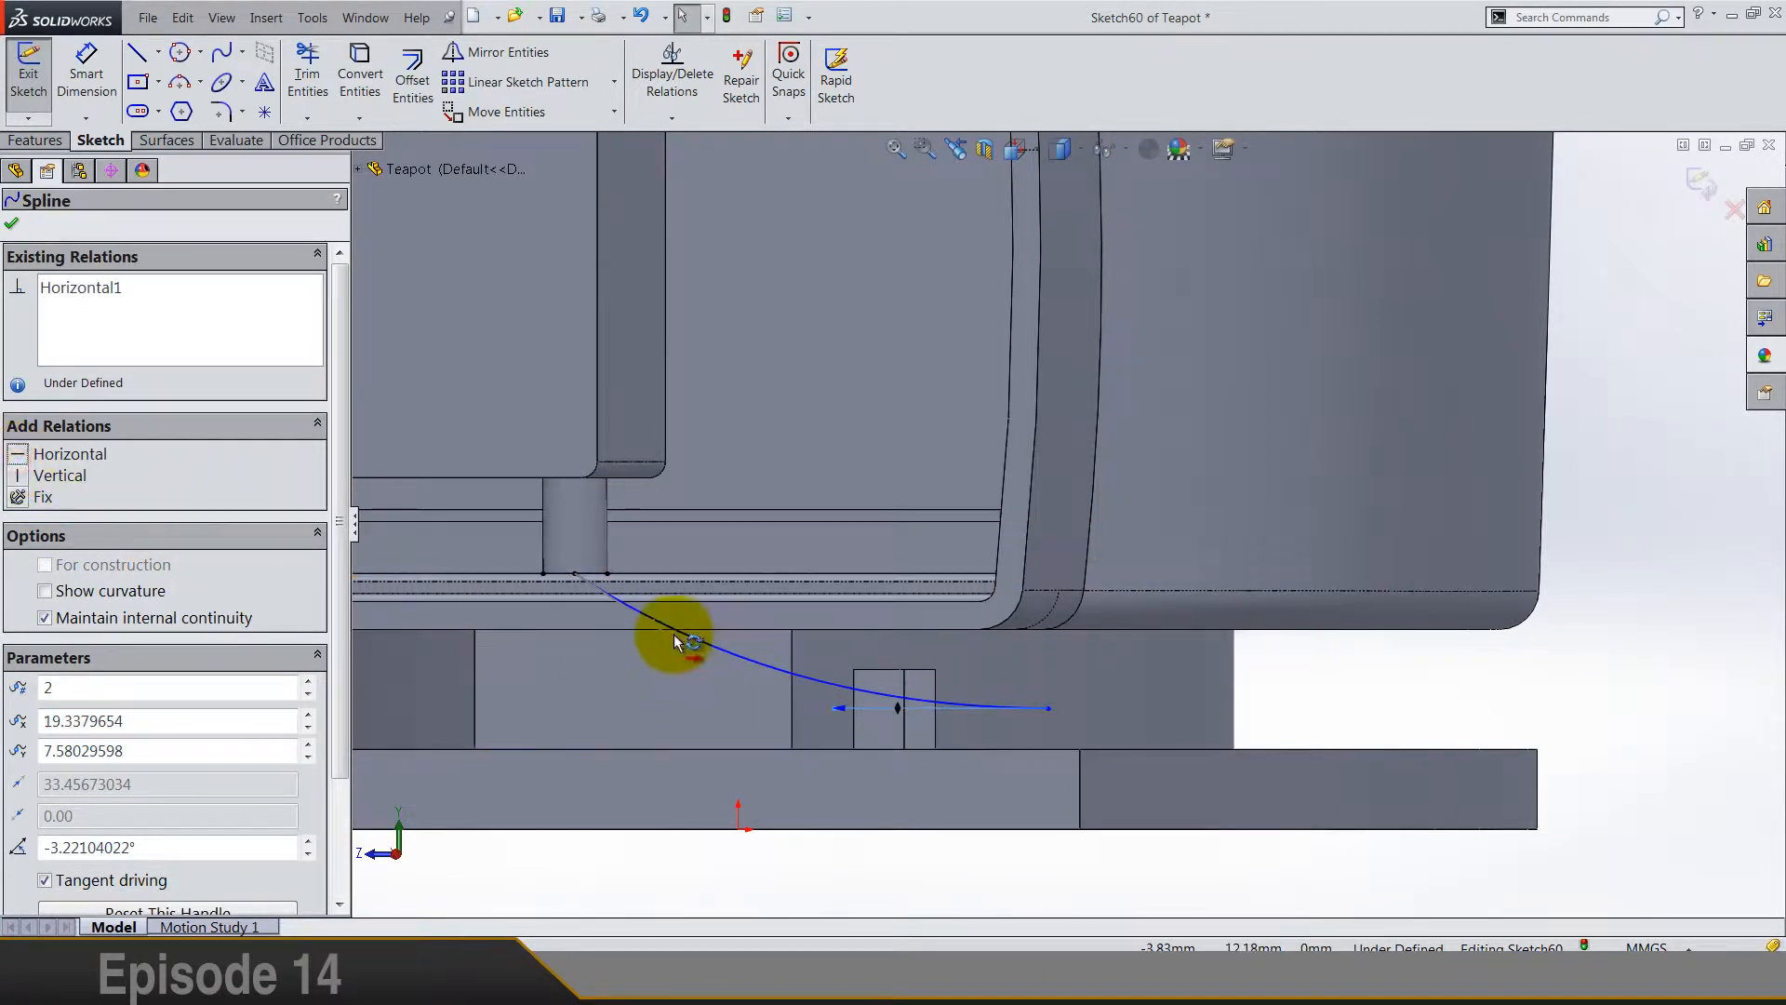
pyautogui.moveTo(678, 644); pyautogui.dragTo(604, 697)
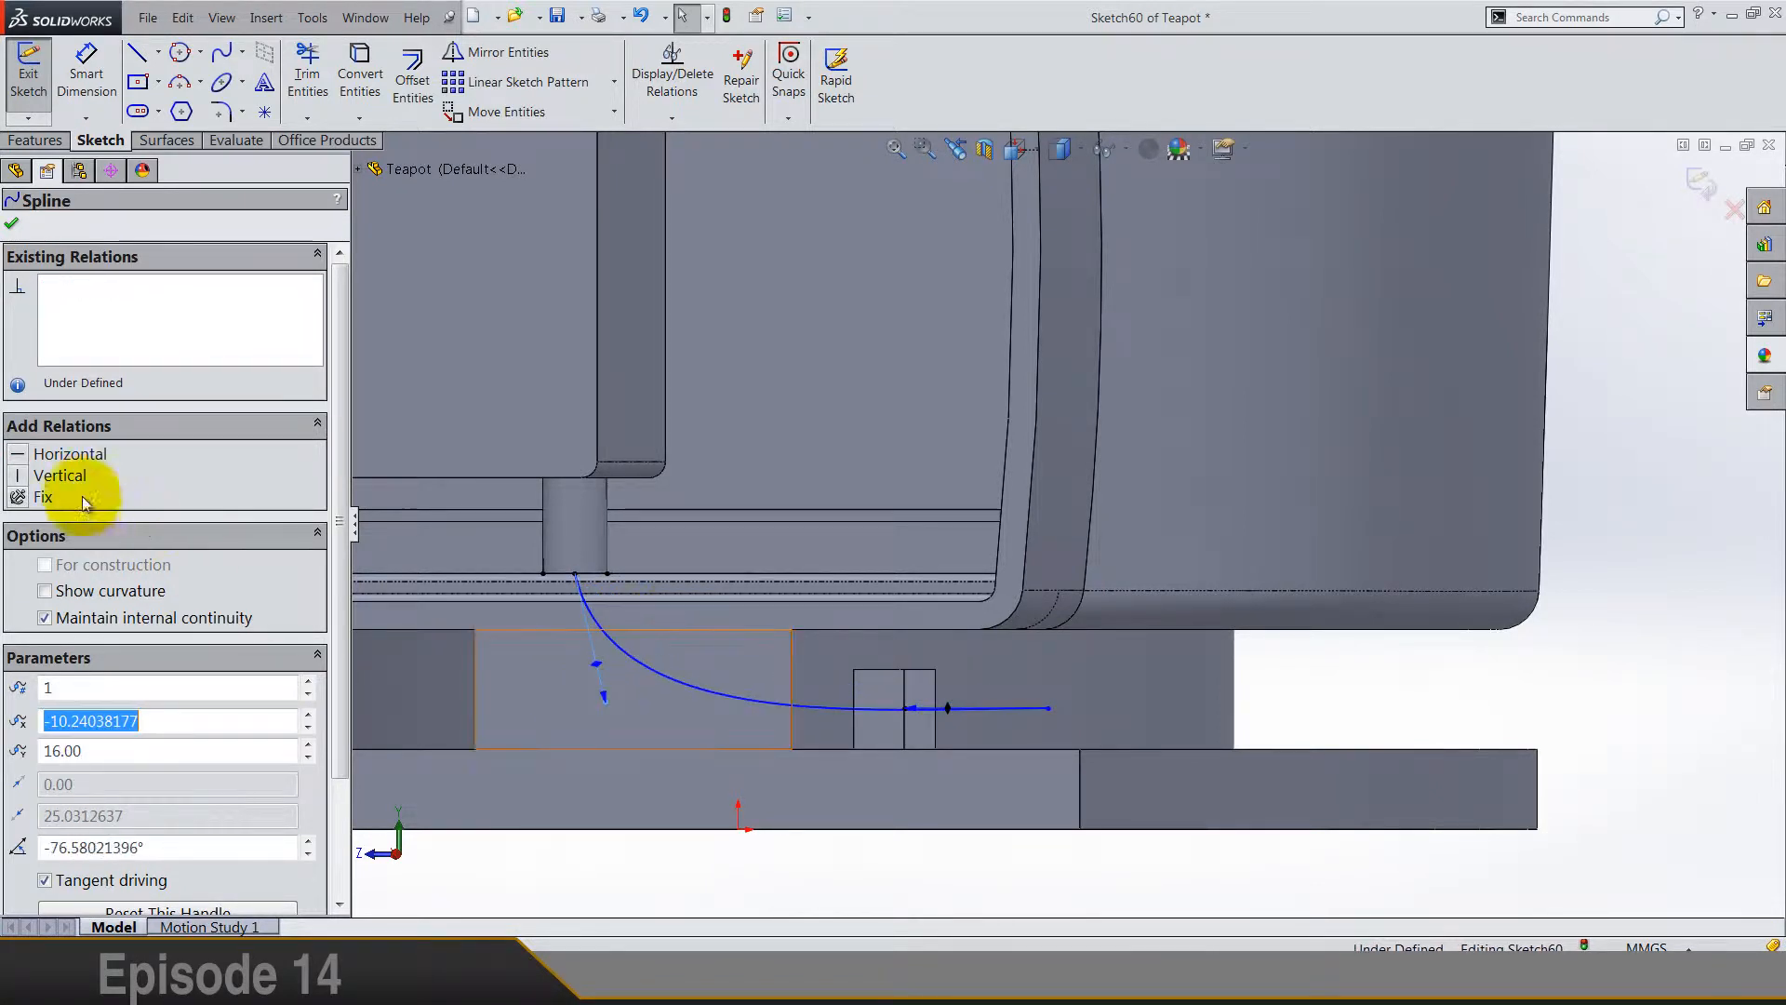
pyautogui.click(31, 475)
pyautogui.click(12, 223)
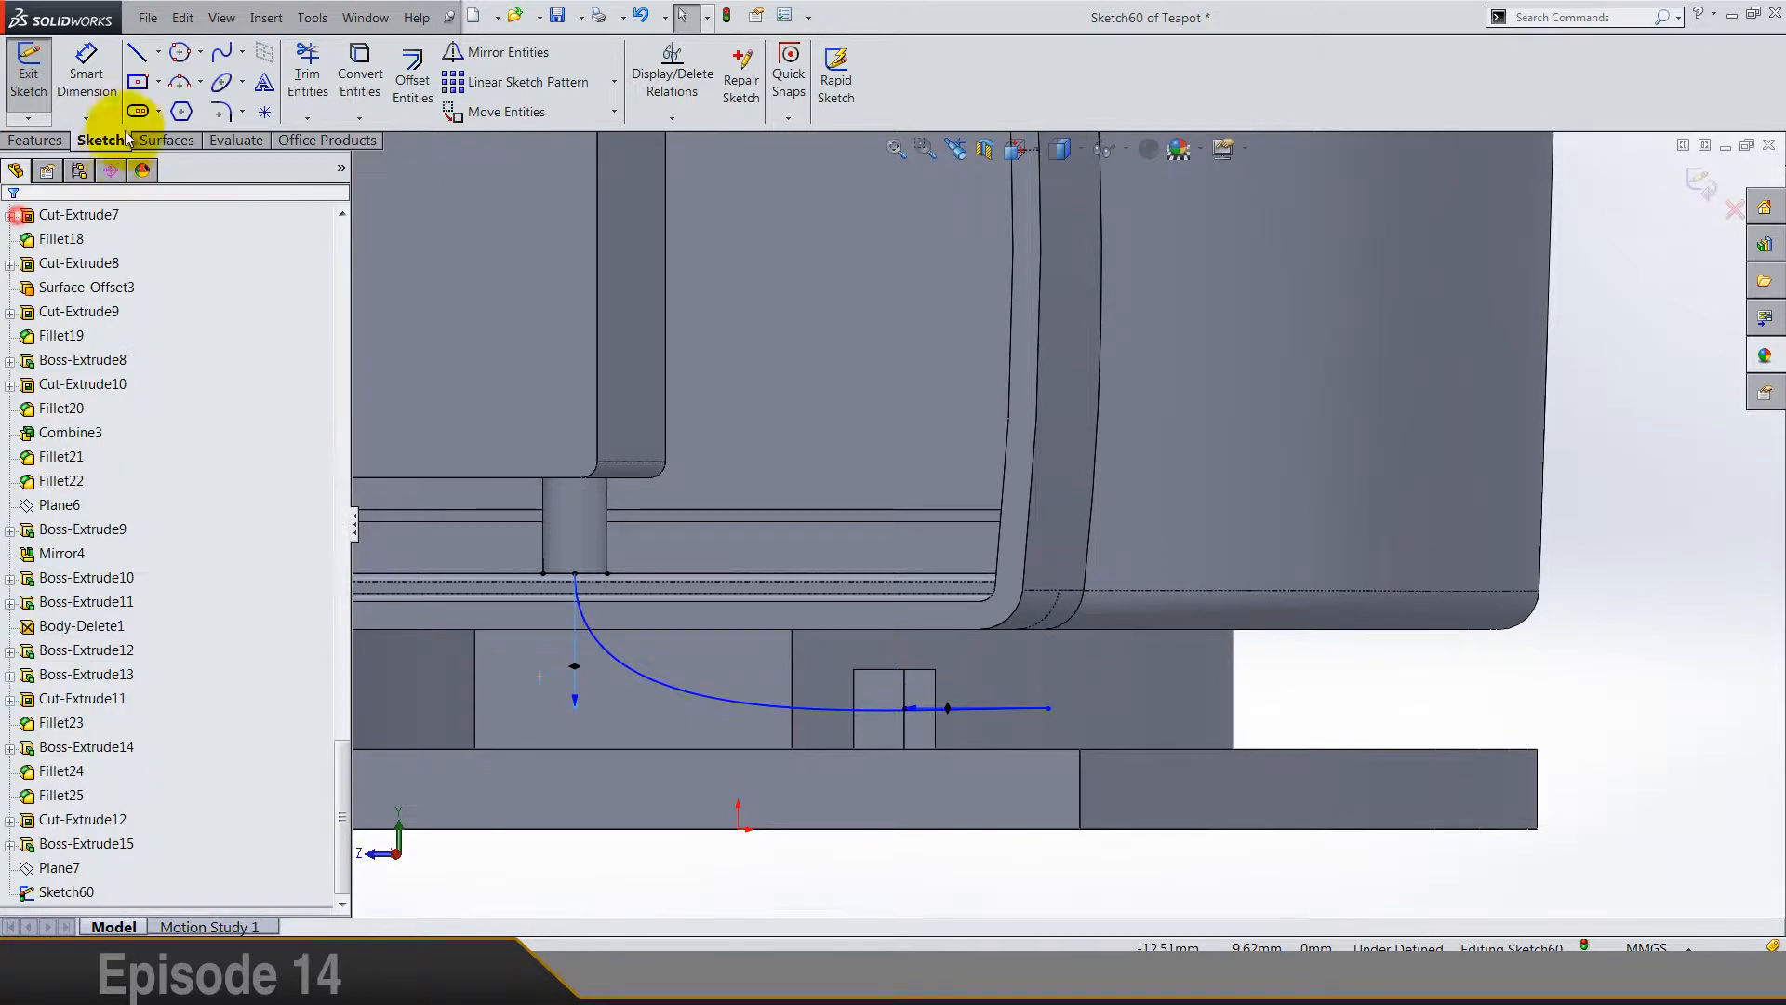
# Step: Dimension the spline's handles, setting the vertical start handle to 35 mm and the horizontal end handle to 25 mm
pyautogui.click(575, 707)
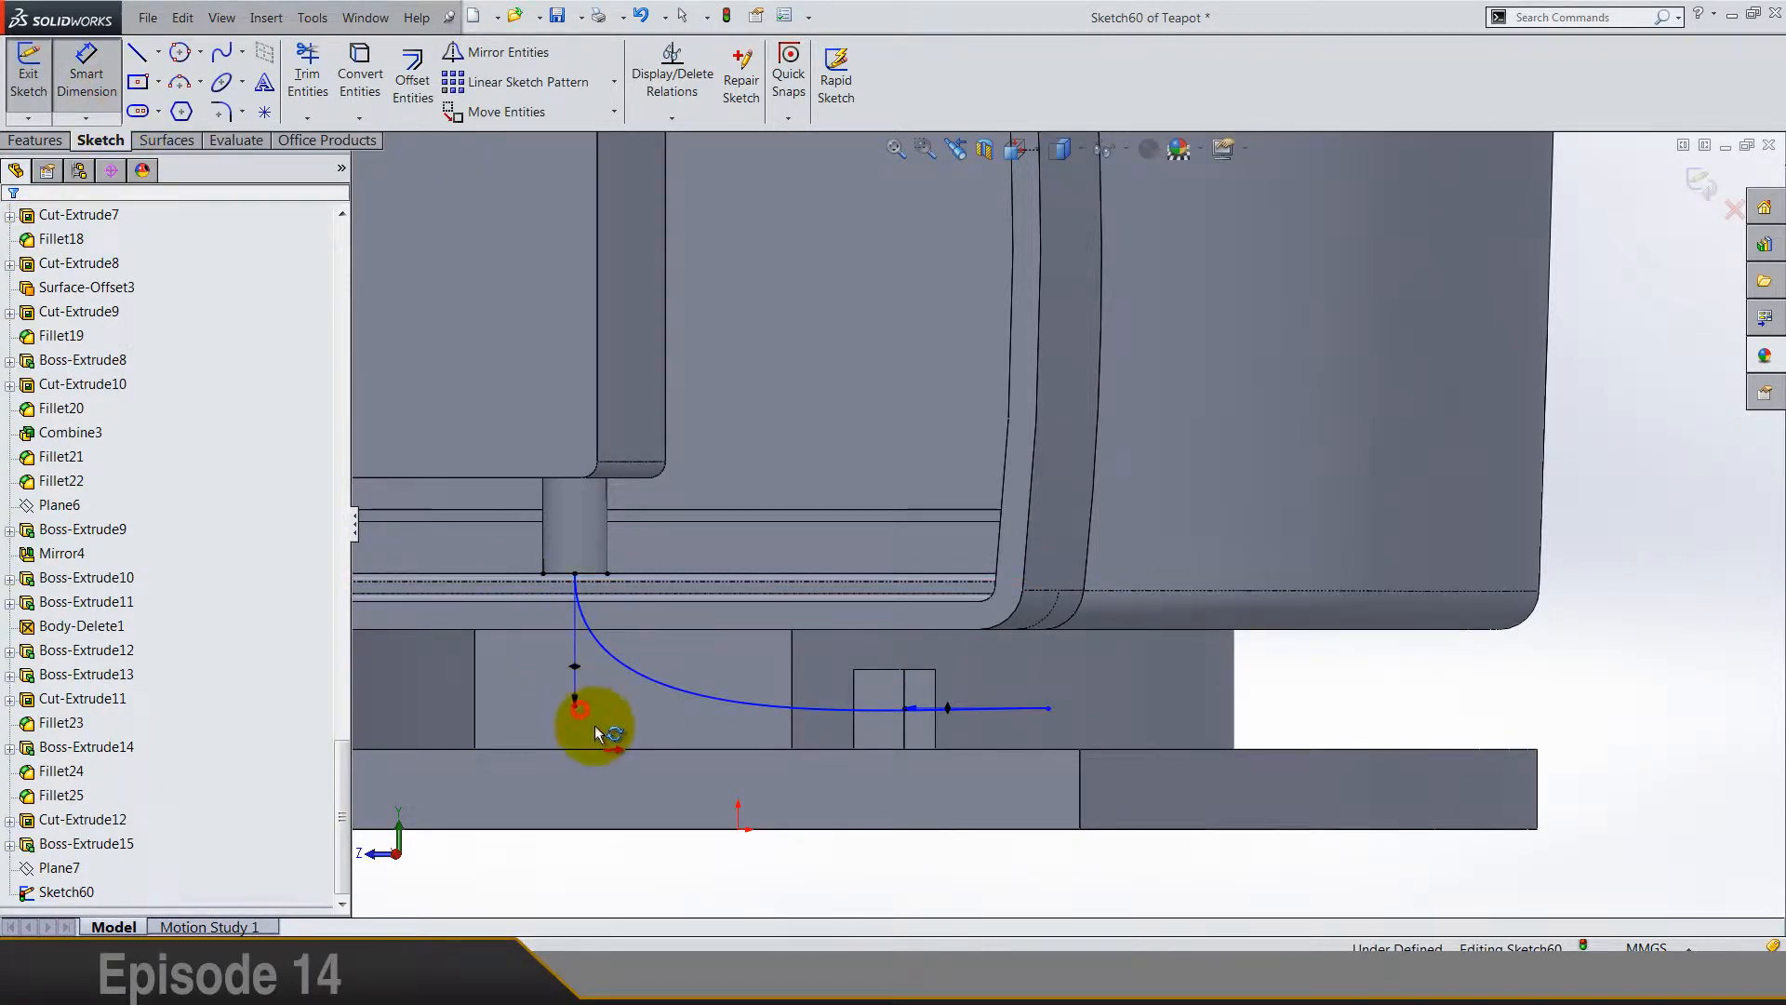
pyautogui.scroll(2, 636, 777)
pyautogui.click(636, 776)
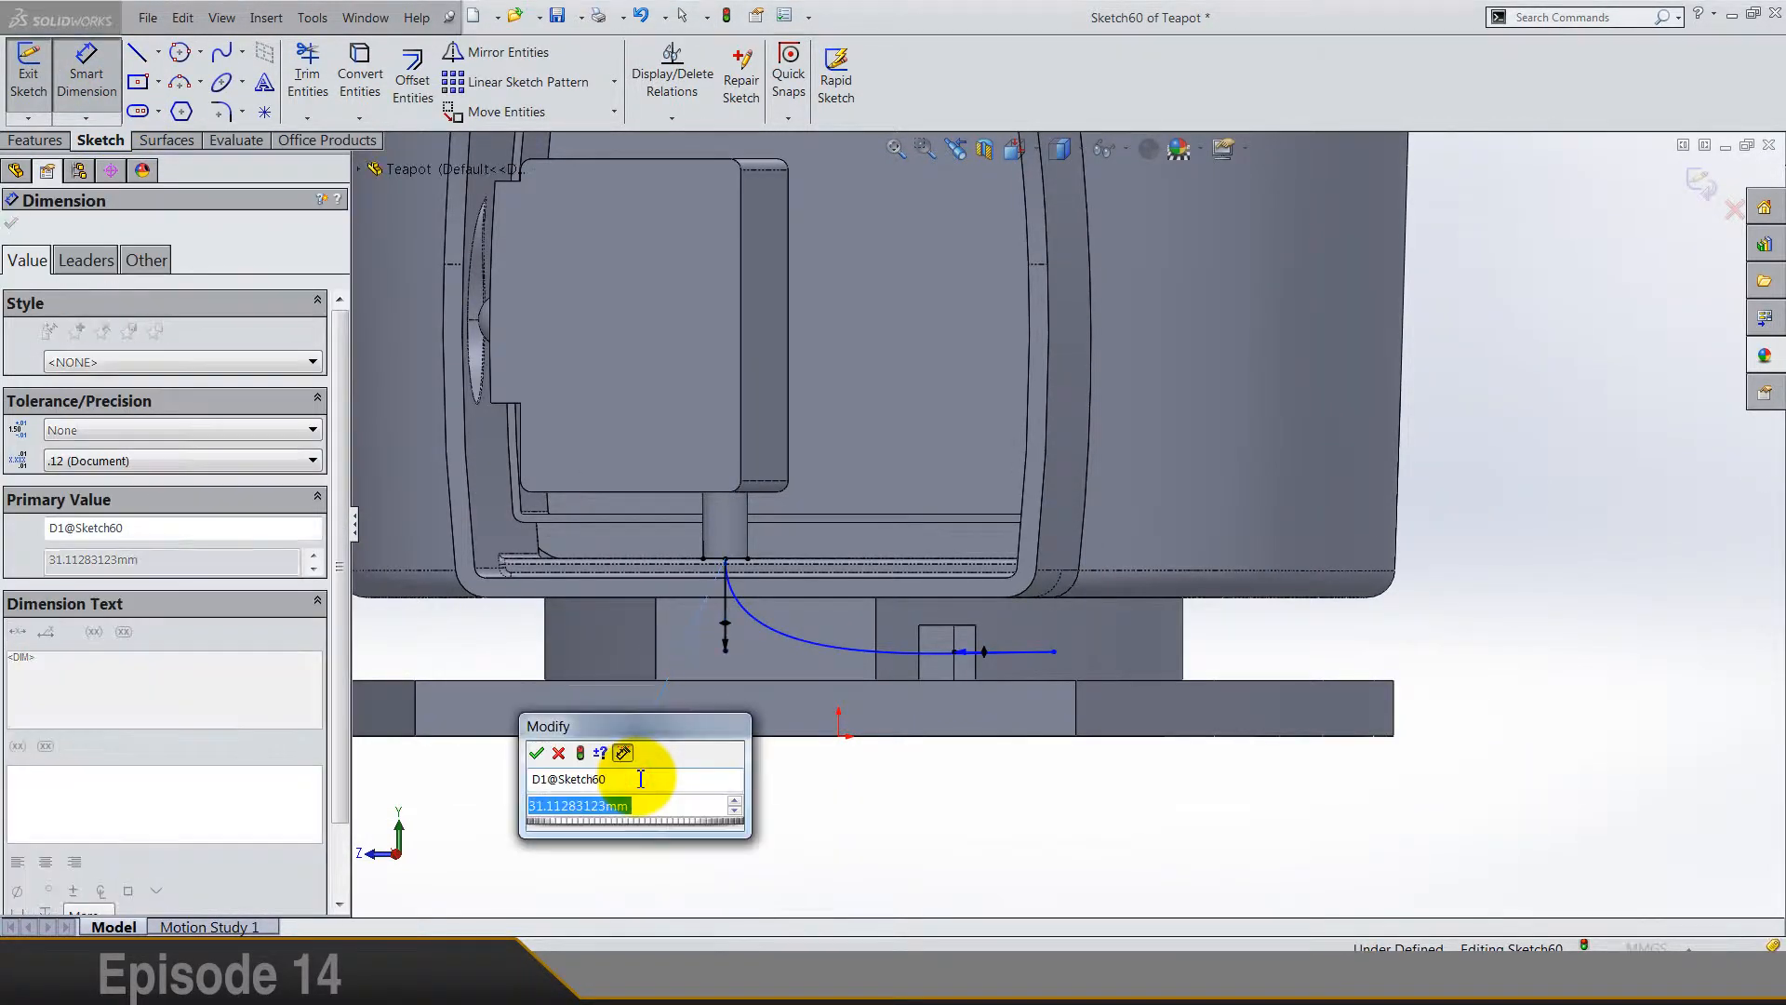
pyautogui.press('Return')
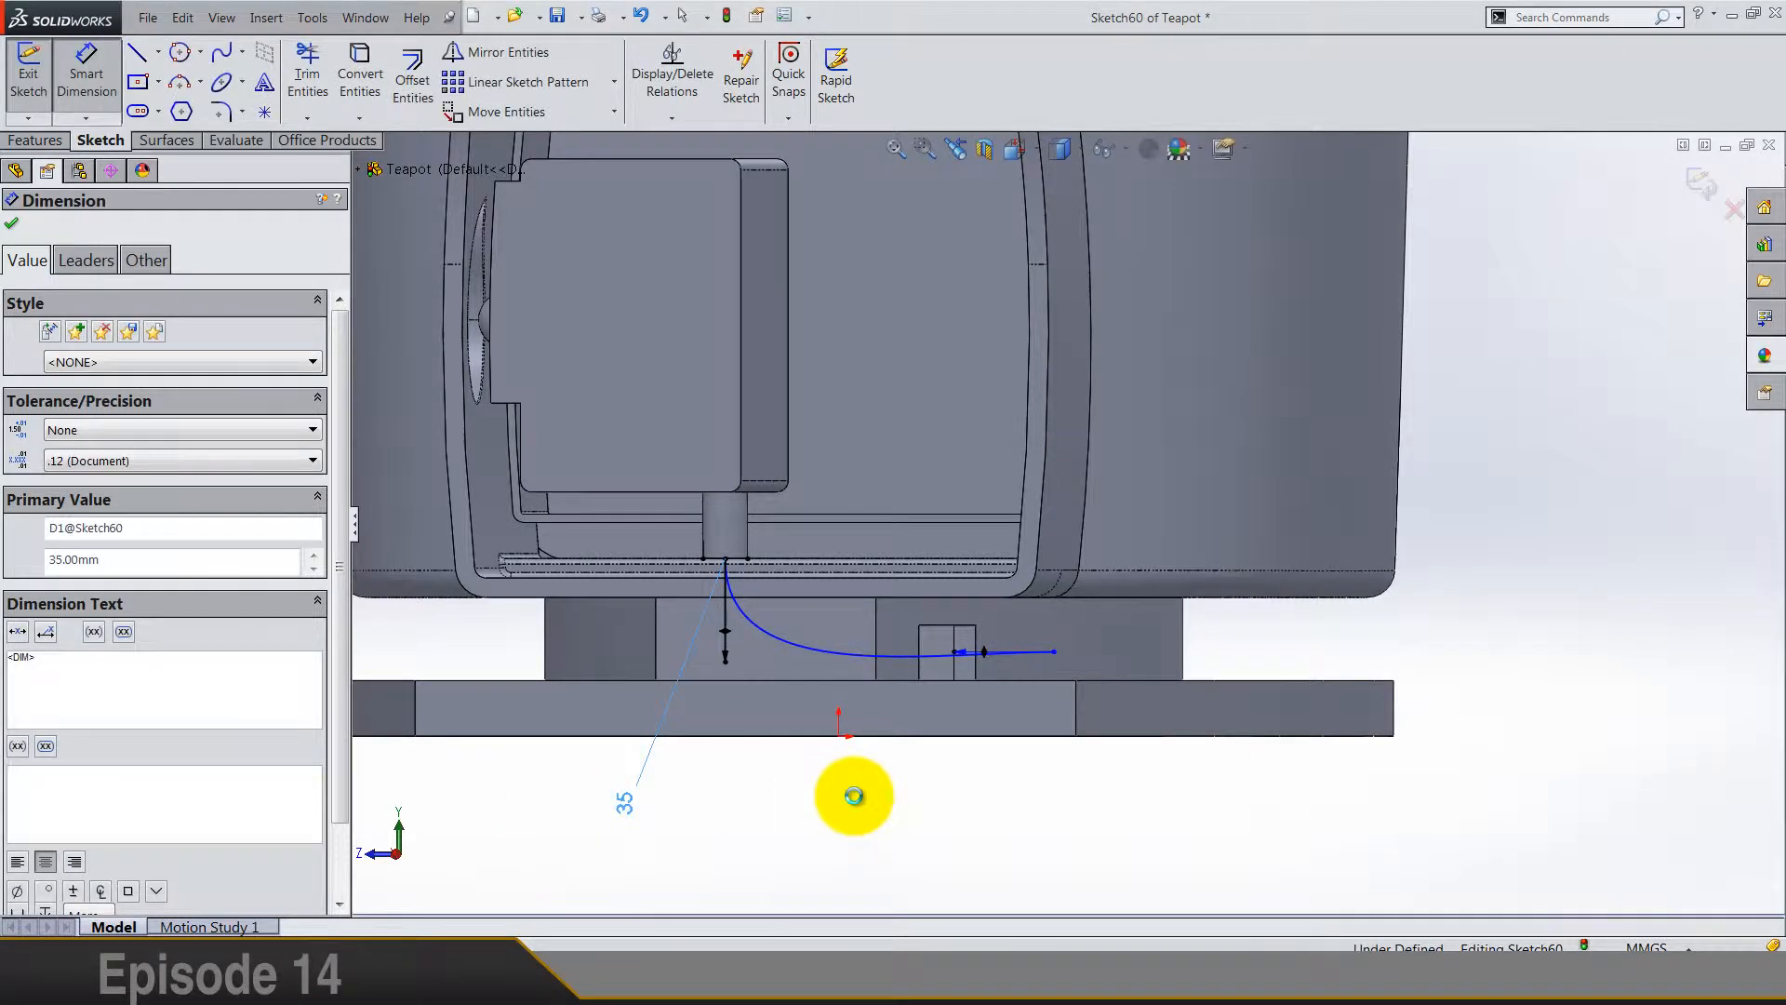
pyautogui.click(958, 656)
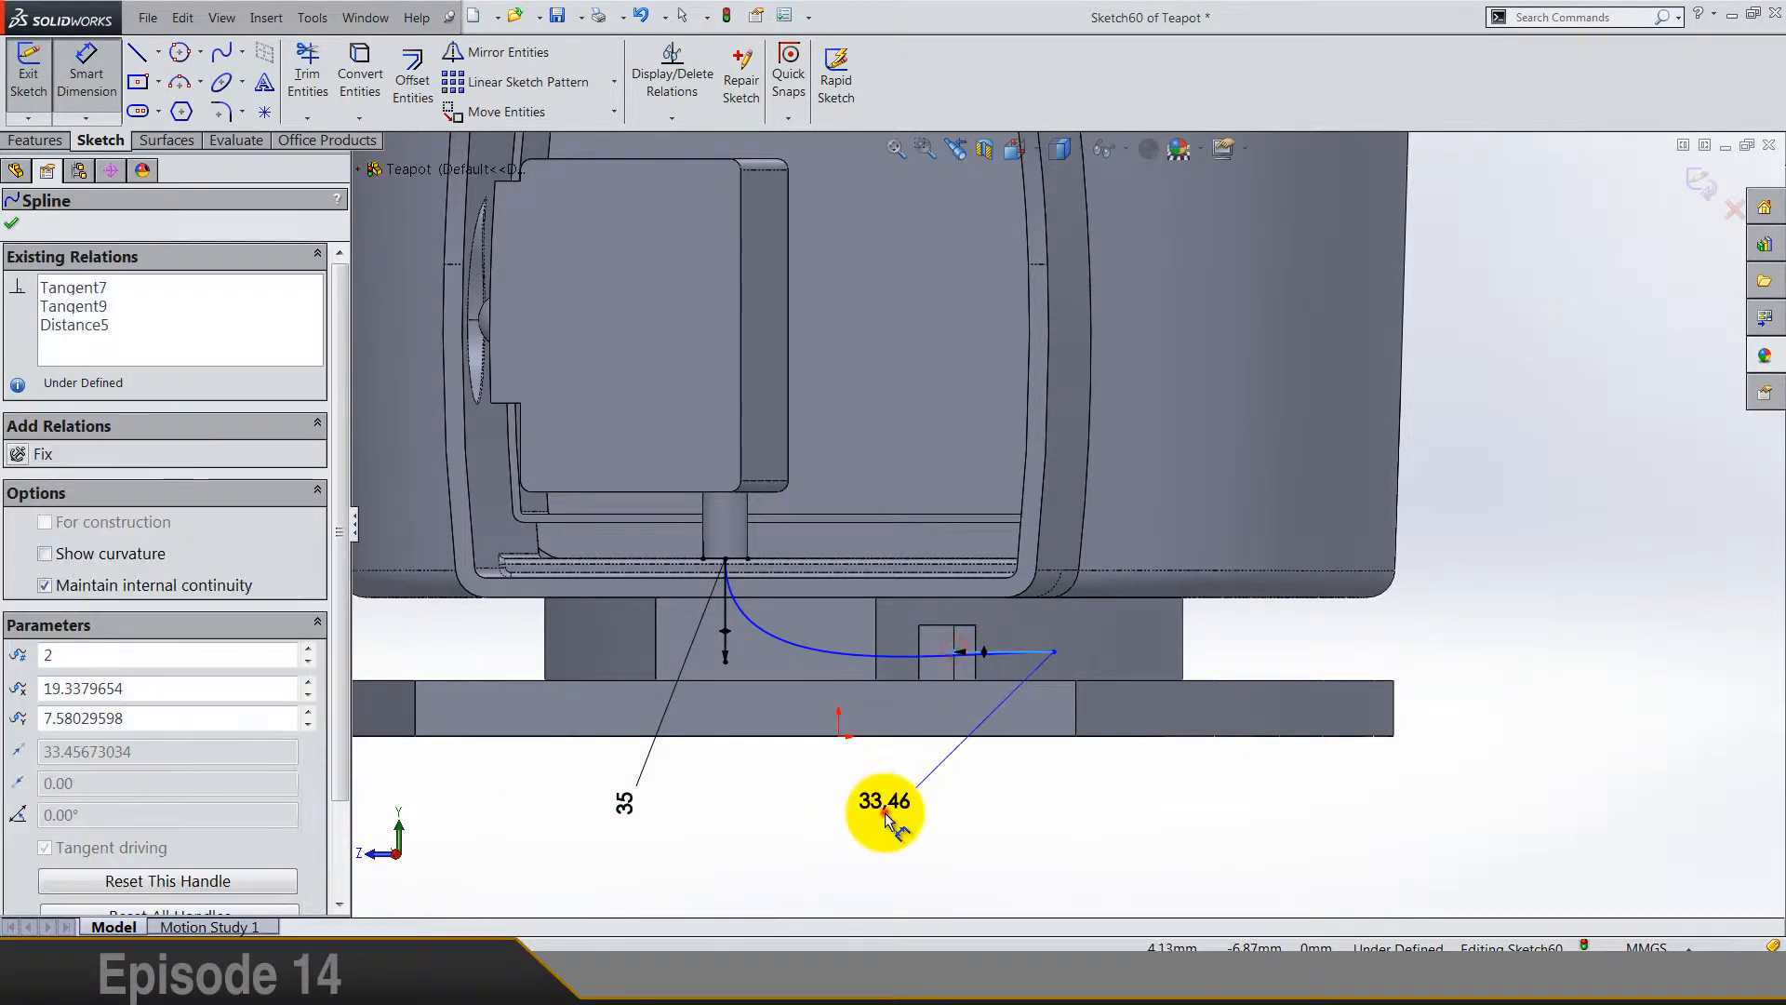
pyautogui.click(885, 817)
pyautogui.write('25')
pyautogui.press('Return')
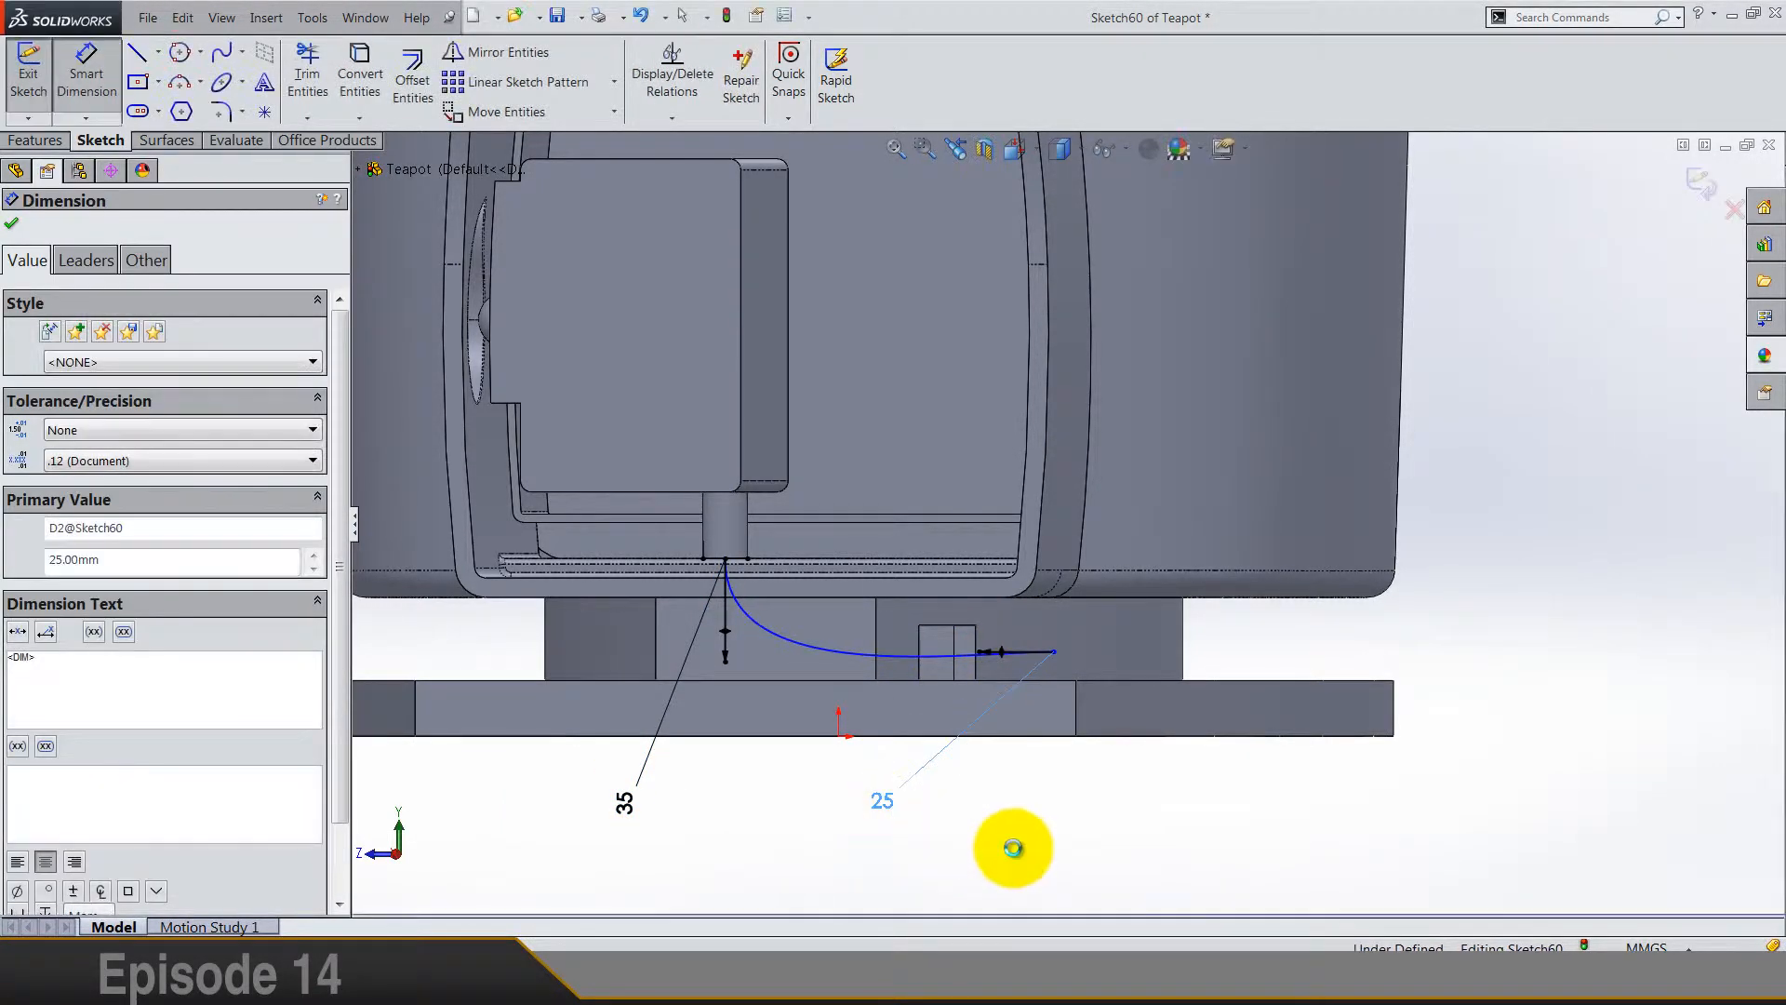
# Step: Dimension the spline's free endpoint 15 mm horizontally from the origin
pyautogui.click(840, 738)
pyautogui.click(1053, 652)
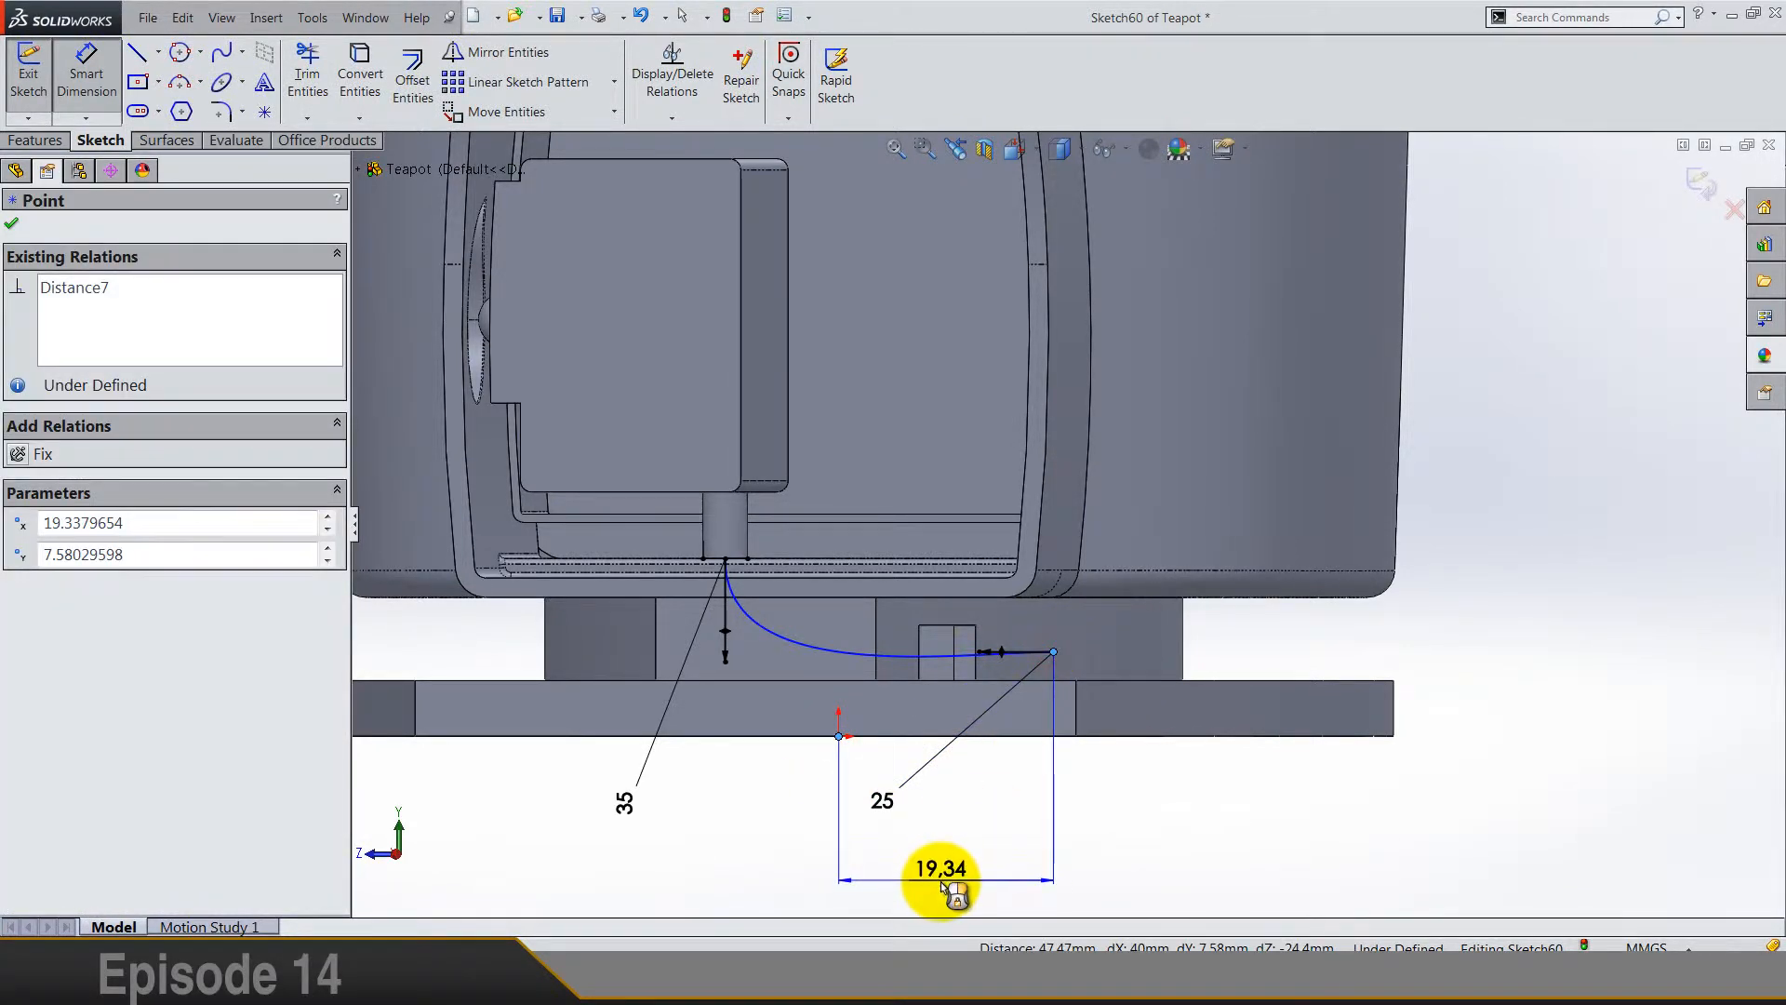
pyautogui.click(941, 883)
pyautogui.write('15')
pyautogui.press('Return')
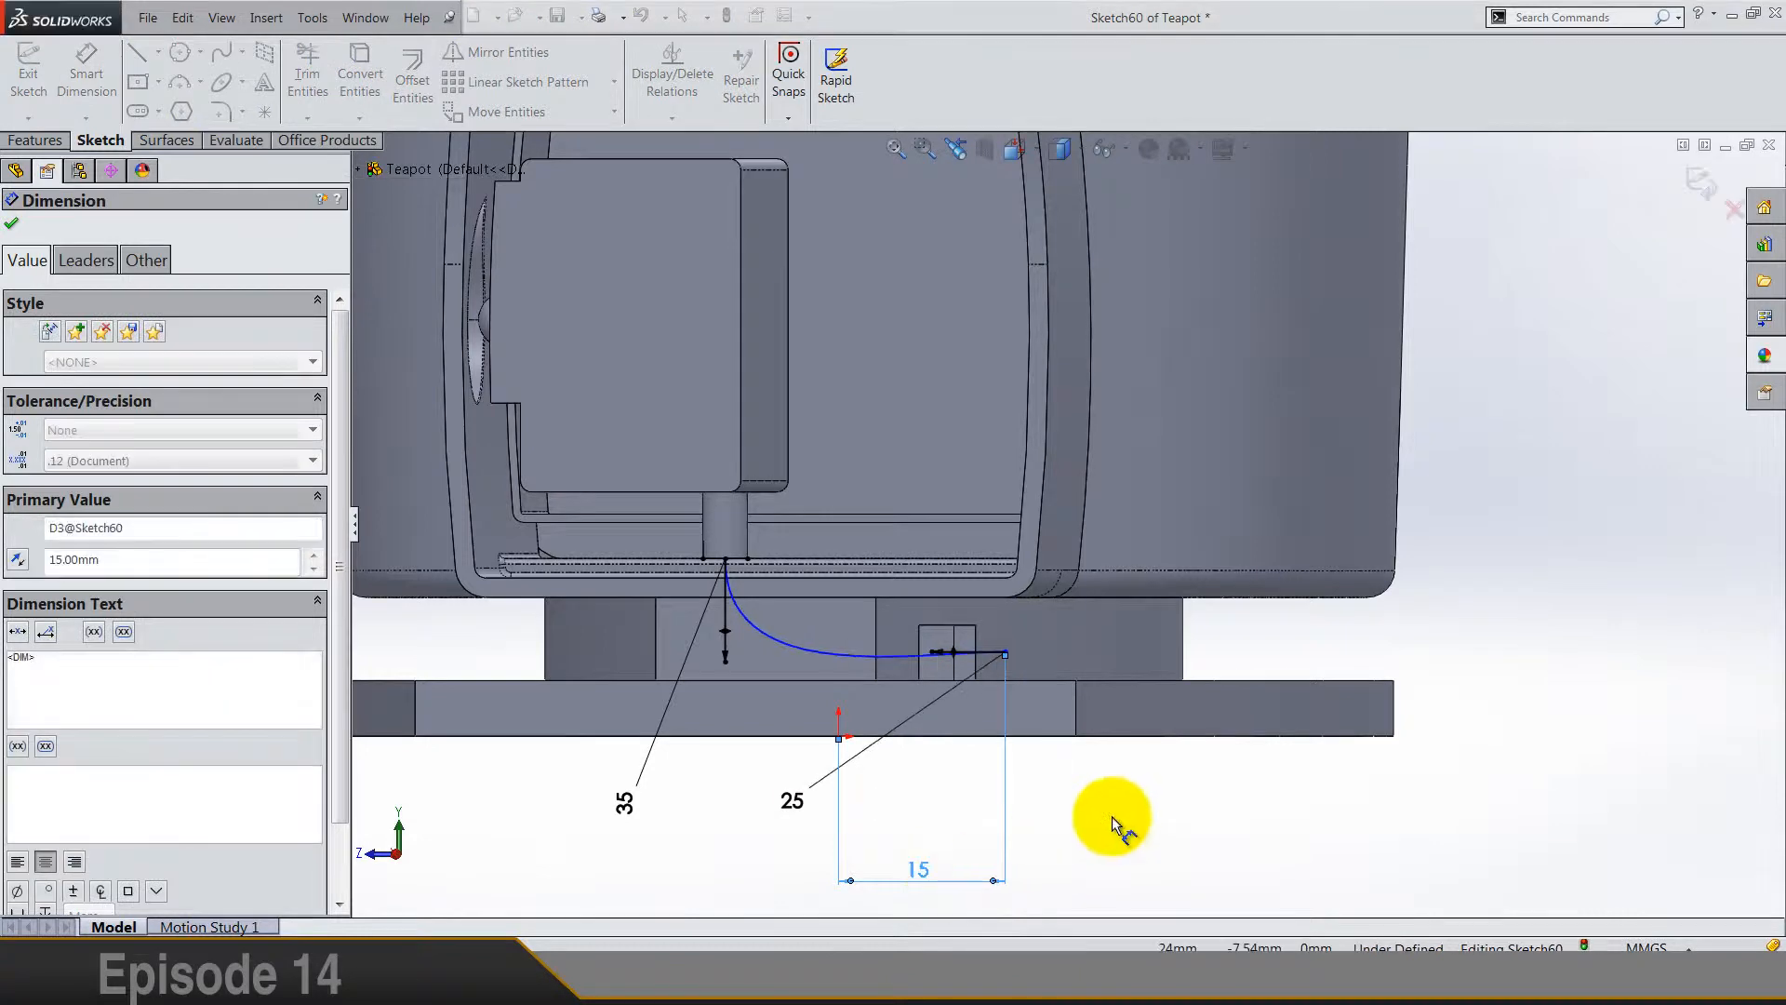
# Step: Dimension the spline's free endpoint 7.5 mm vertically above the base plate's lower corner point
pyautogui.click(1113, 806)
pyautogui.click(1005, 653)
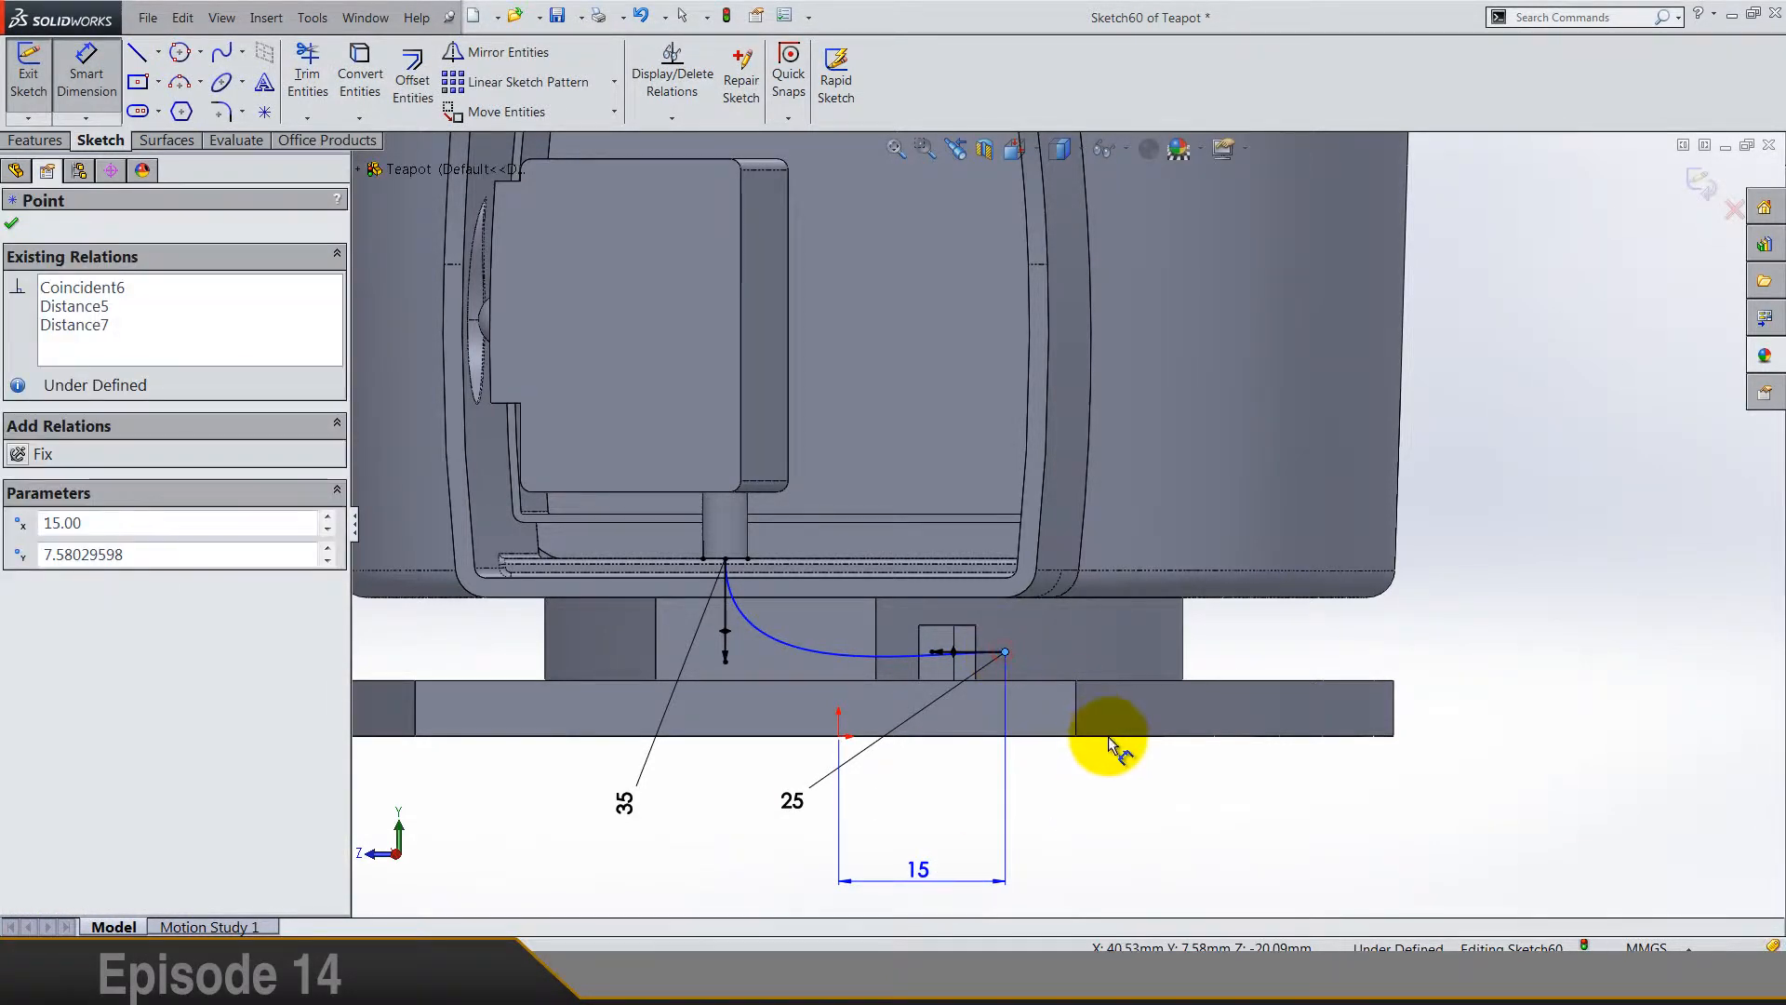
pyautogui.click(1125, 734)
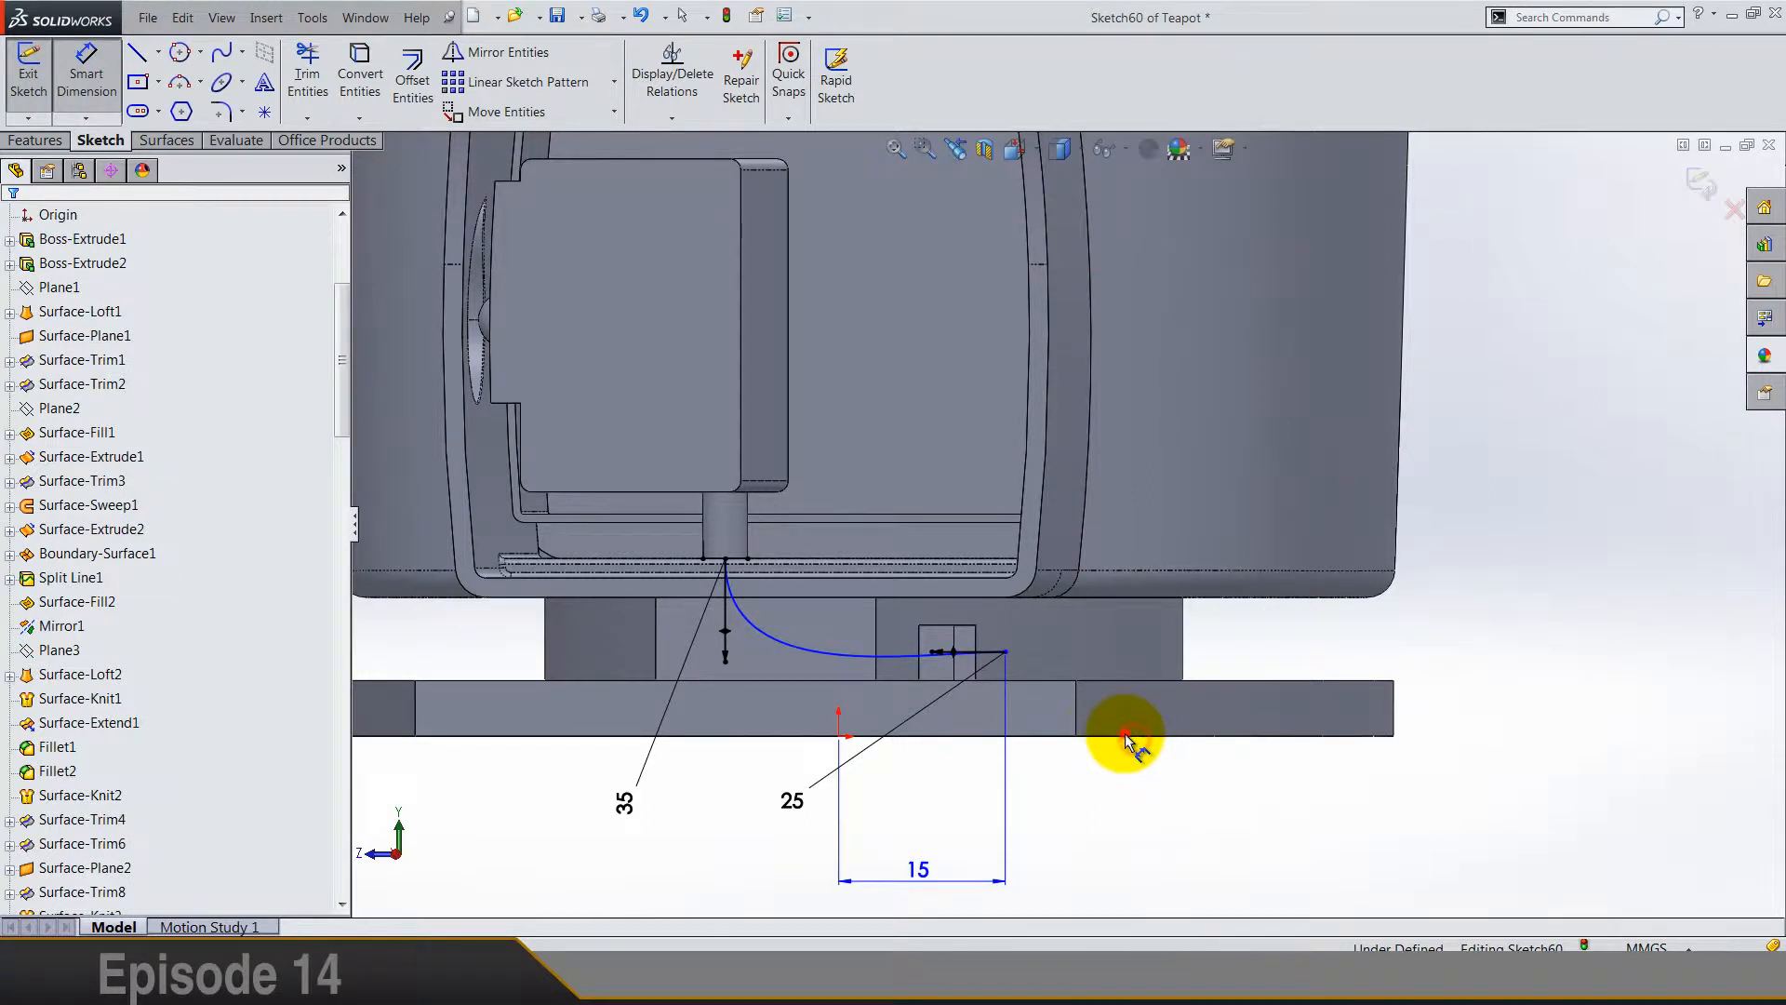
pyautogui.click(1076, 737)
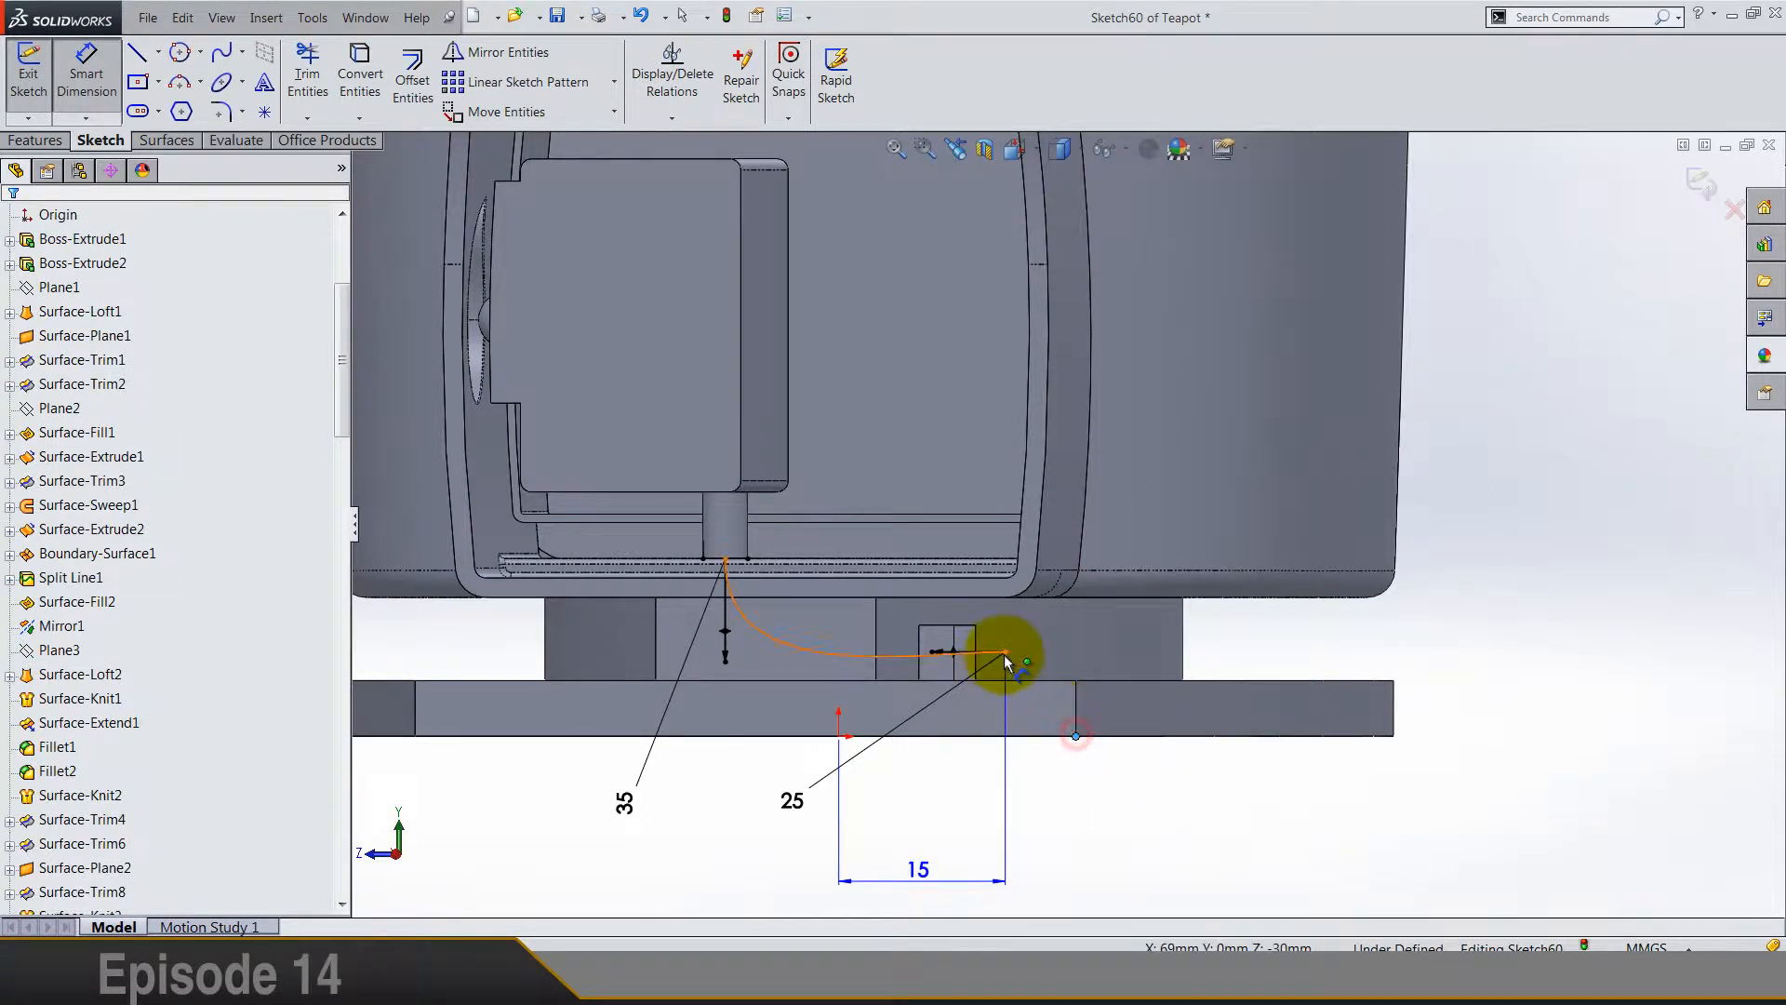
pyautogui.click(1005, 653)
pyautogui.click(1495, 703)
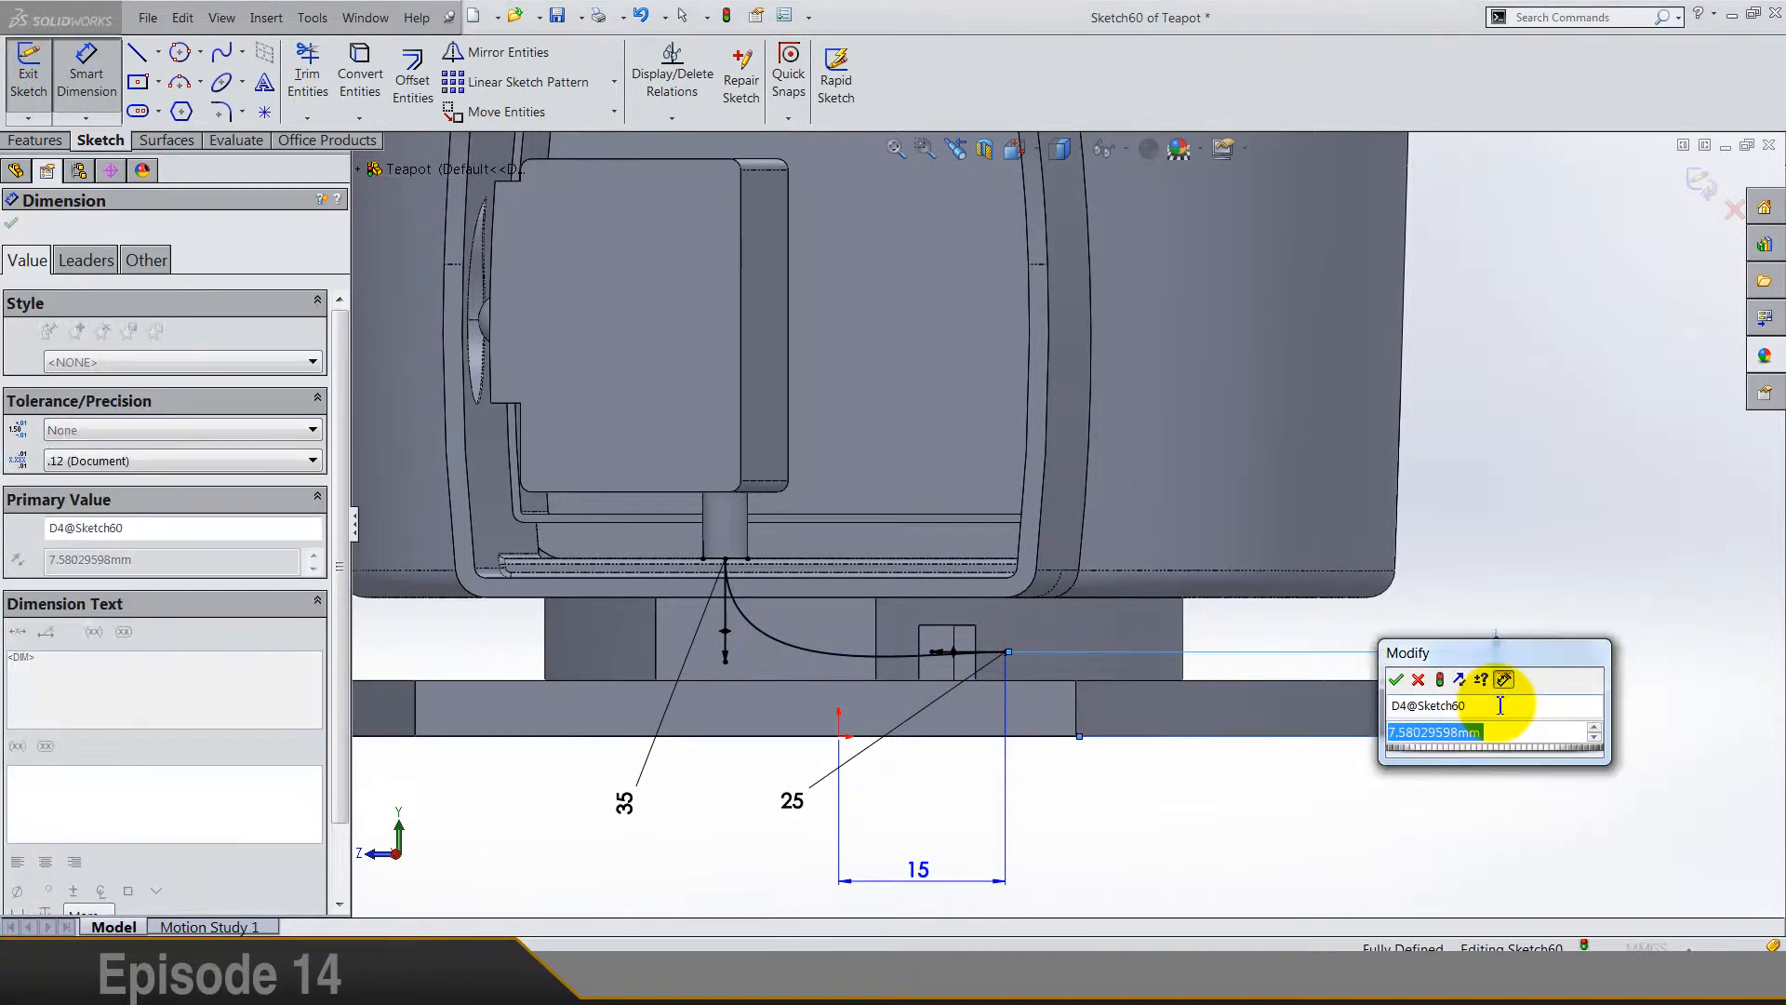
pyautogui.write('7.5')
pyautogui.press('Return')
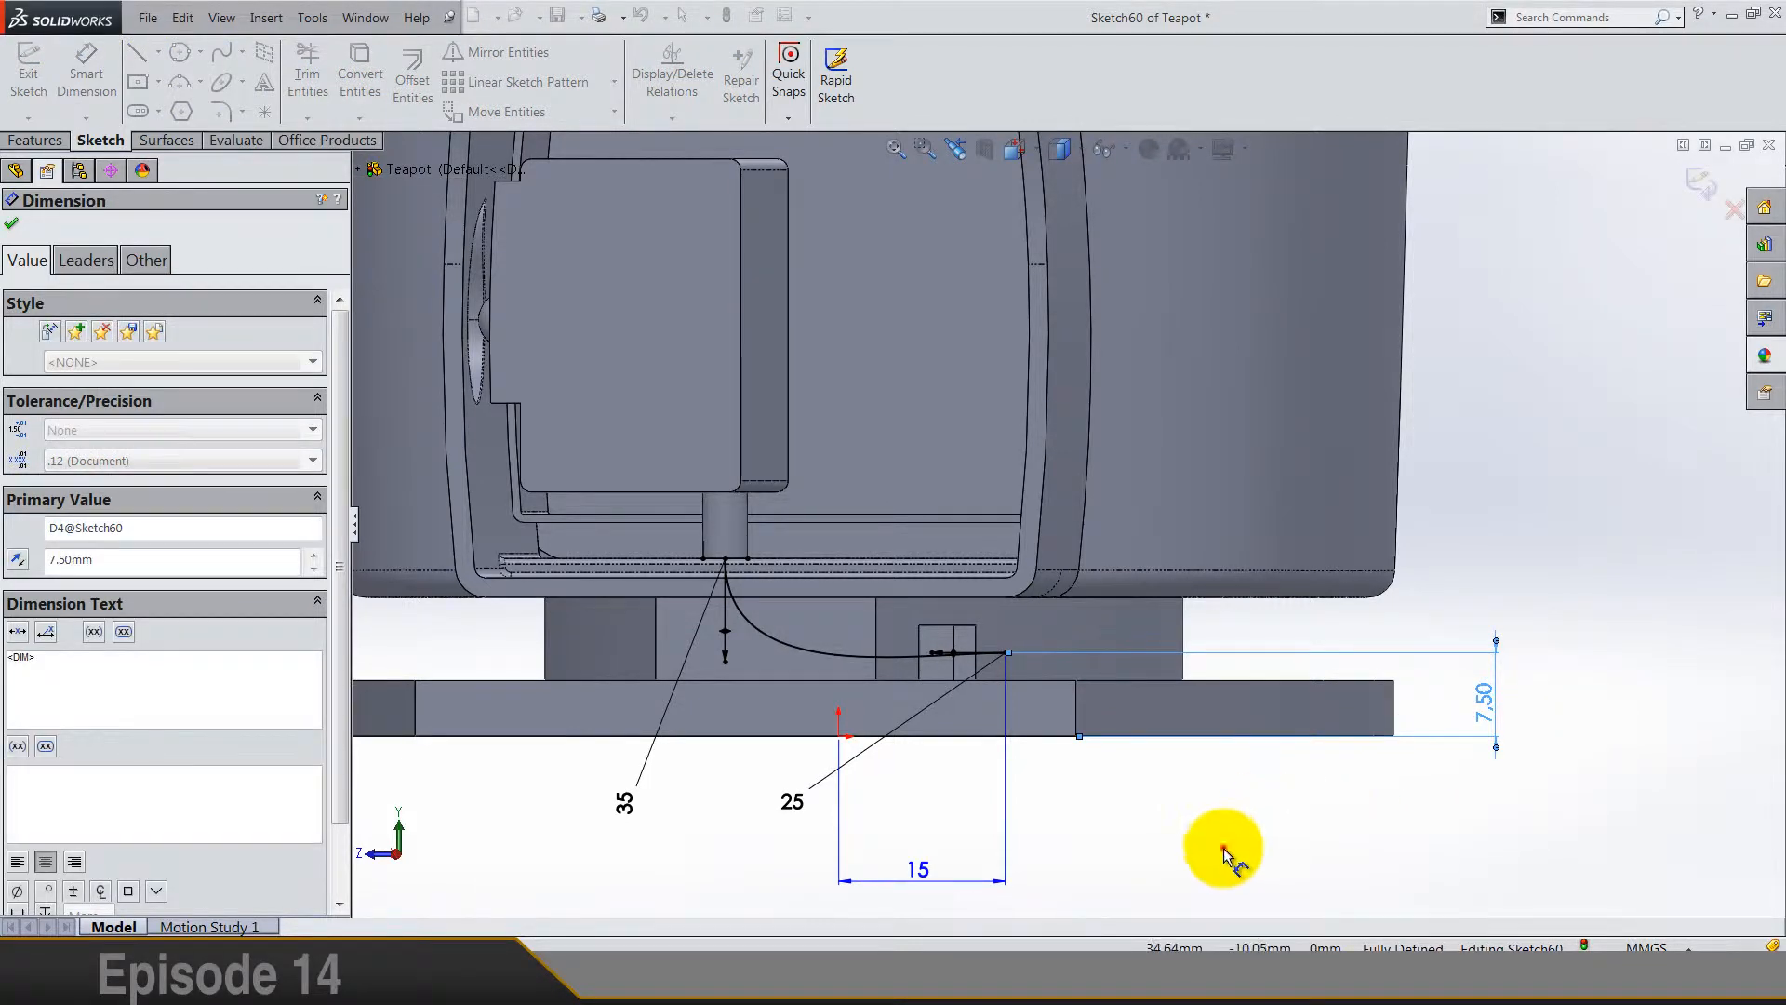
# Step: Set the vertical start handle's dimension to 30 mm and exit the path sketch
pyautogui.click(849, 638)
pyautogui.scroll(-2, 836, 629)
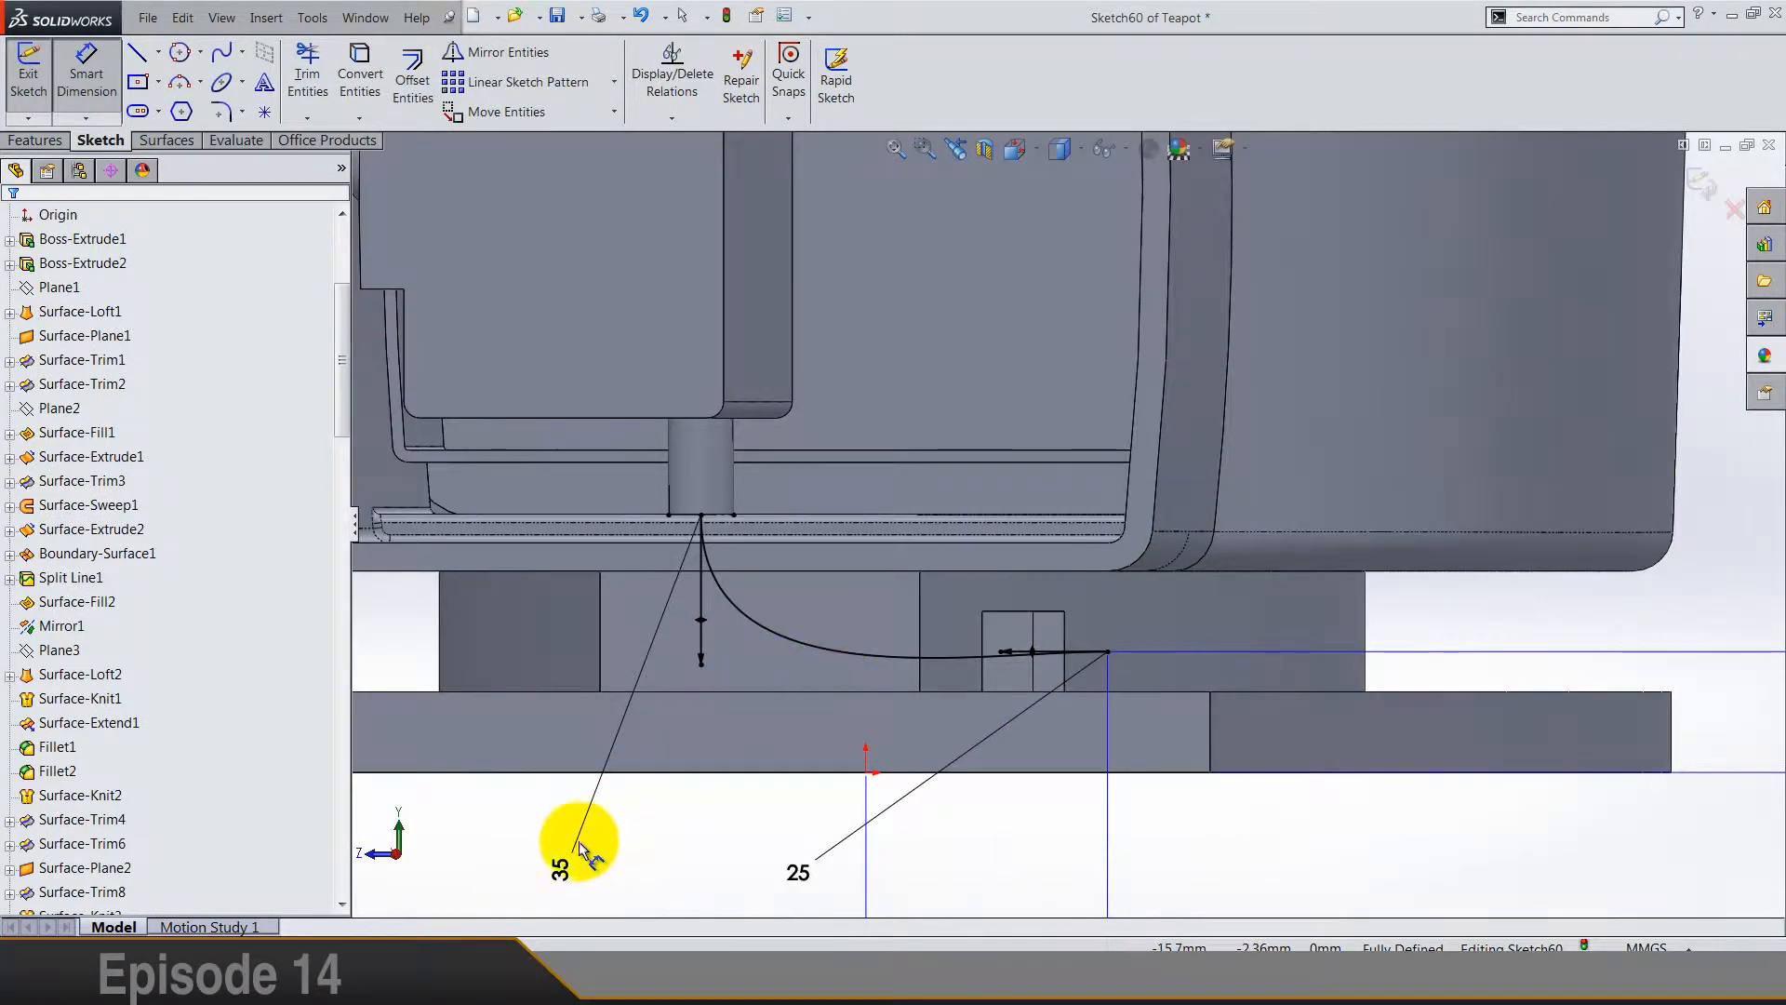
pyautogui.click(562, 867)
pyautogui.click(132, 568)
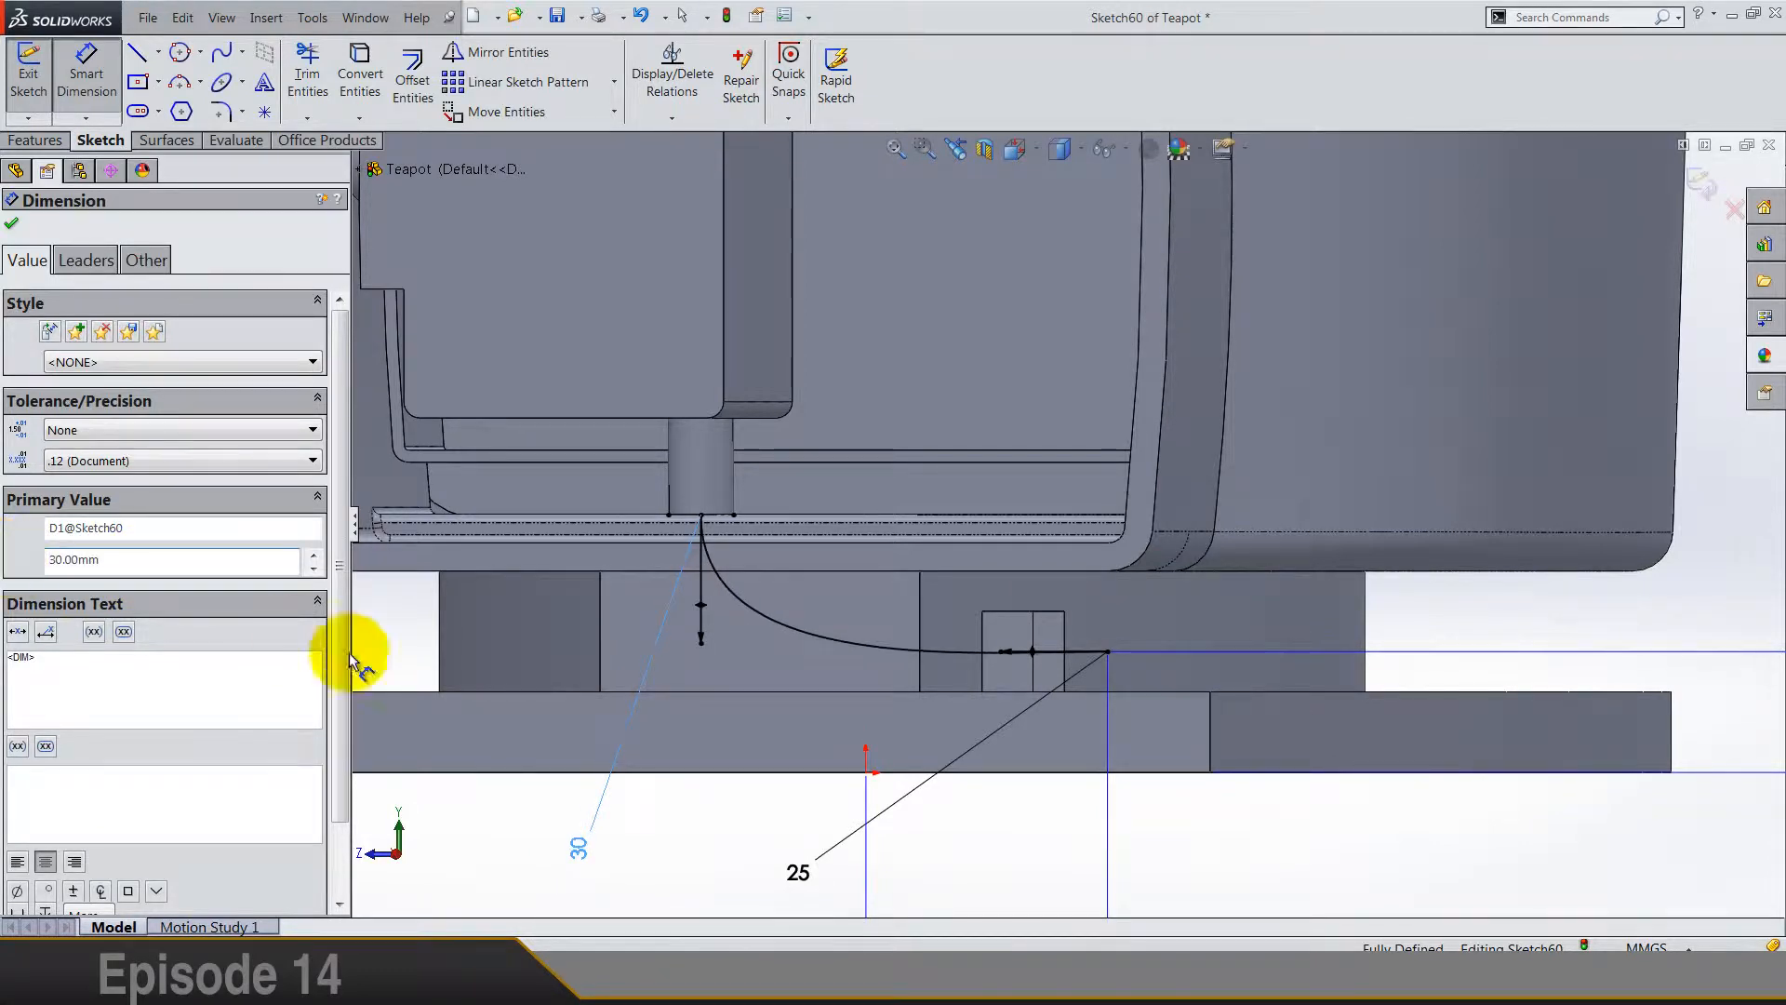
pyautogui.click(1253, 840)
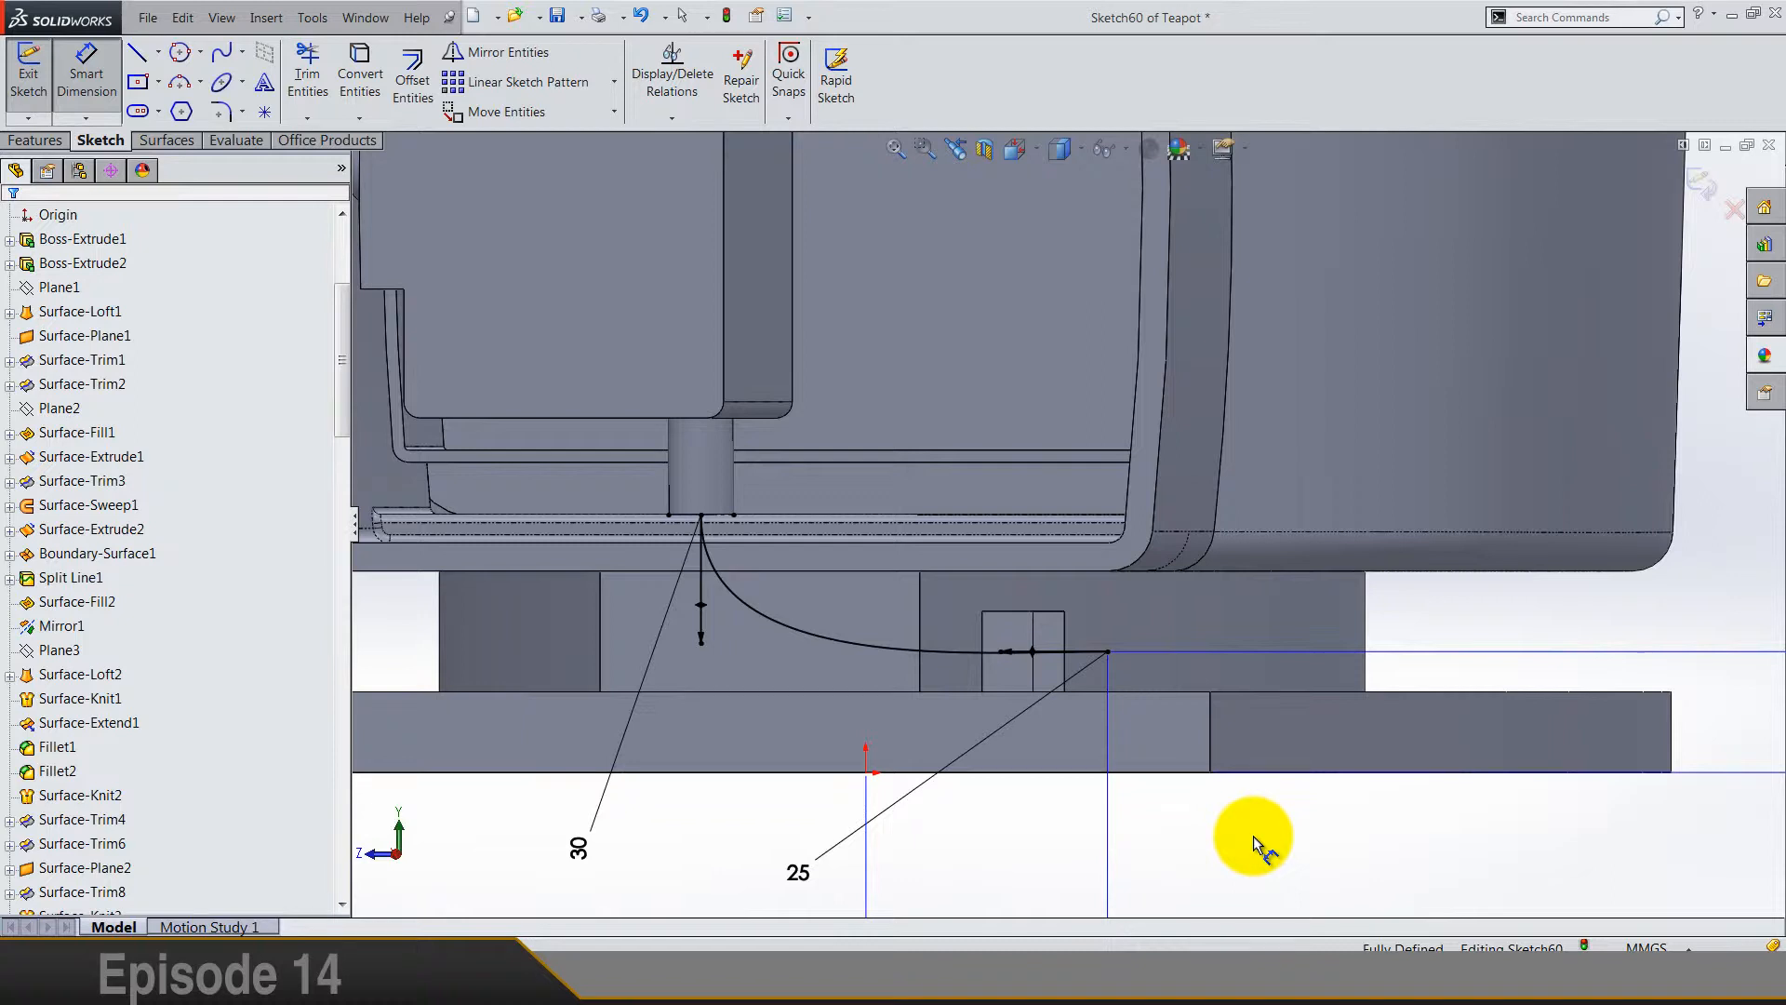
pyautogui.press('f')
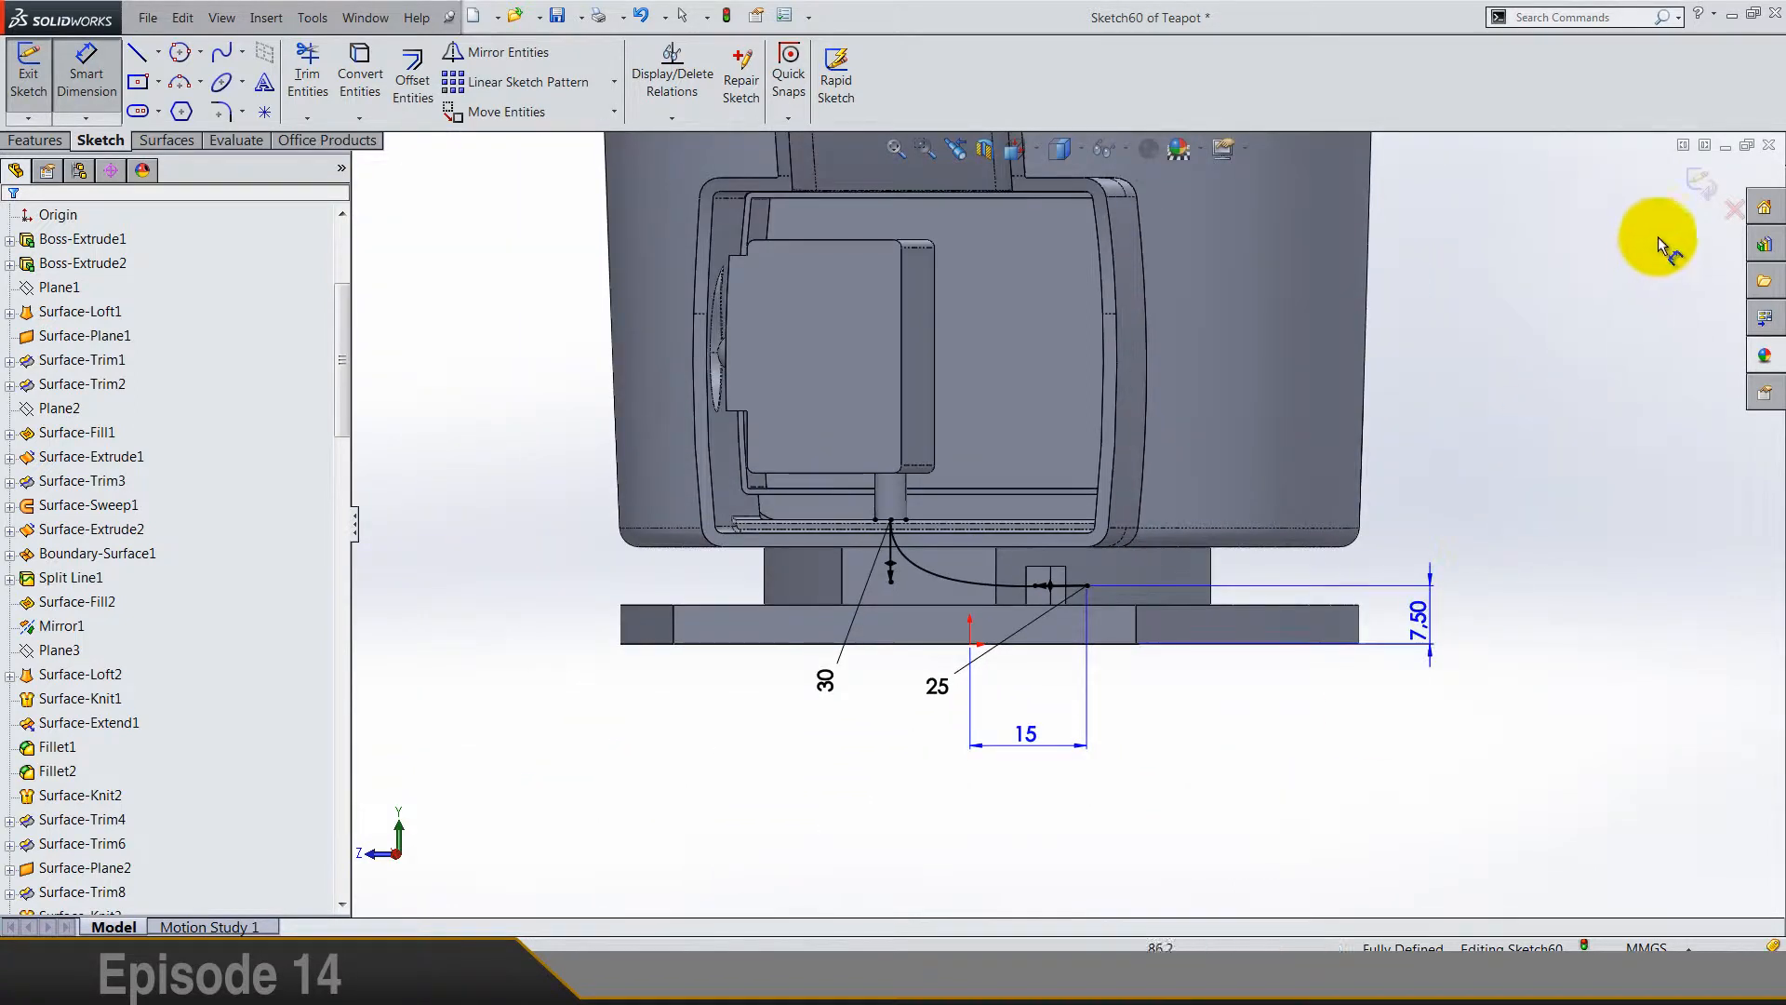
pyautogui.click(1701, 184)
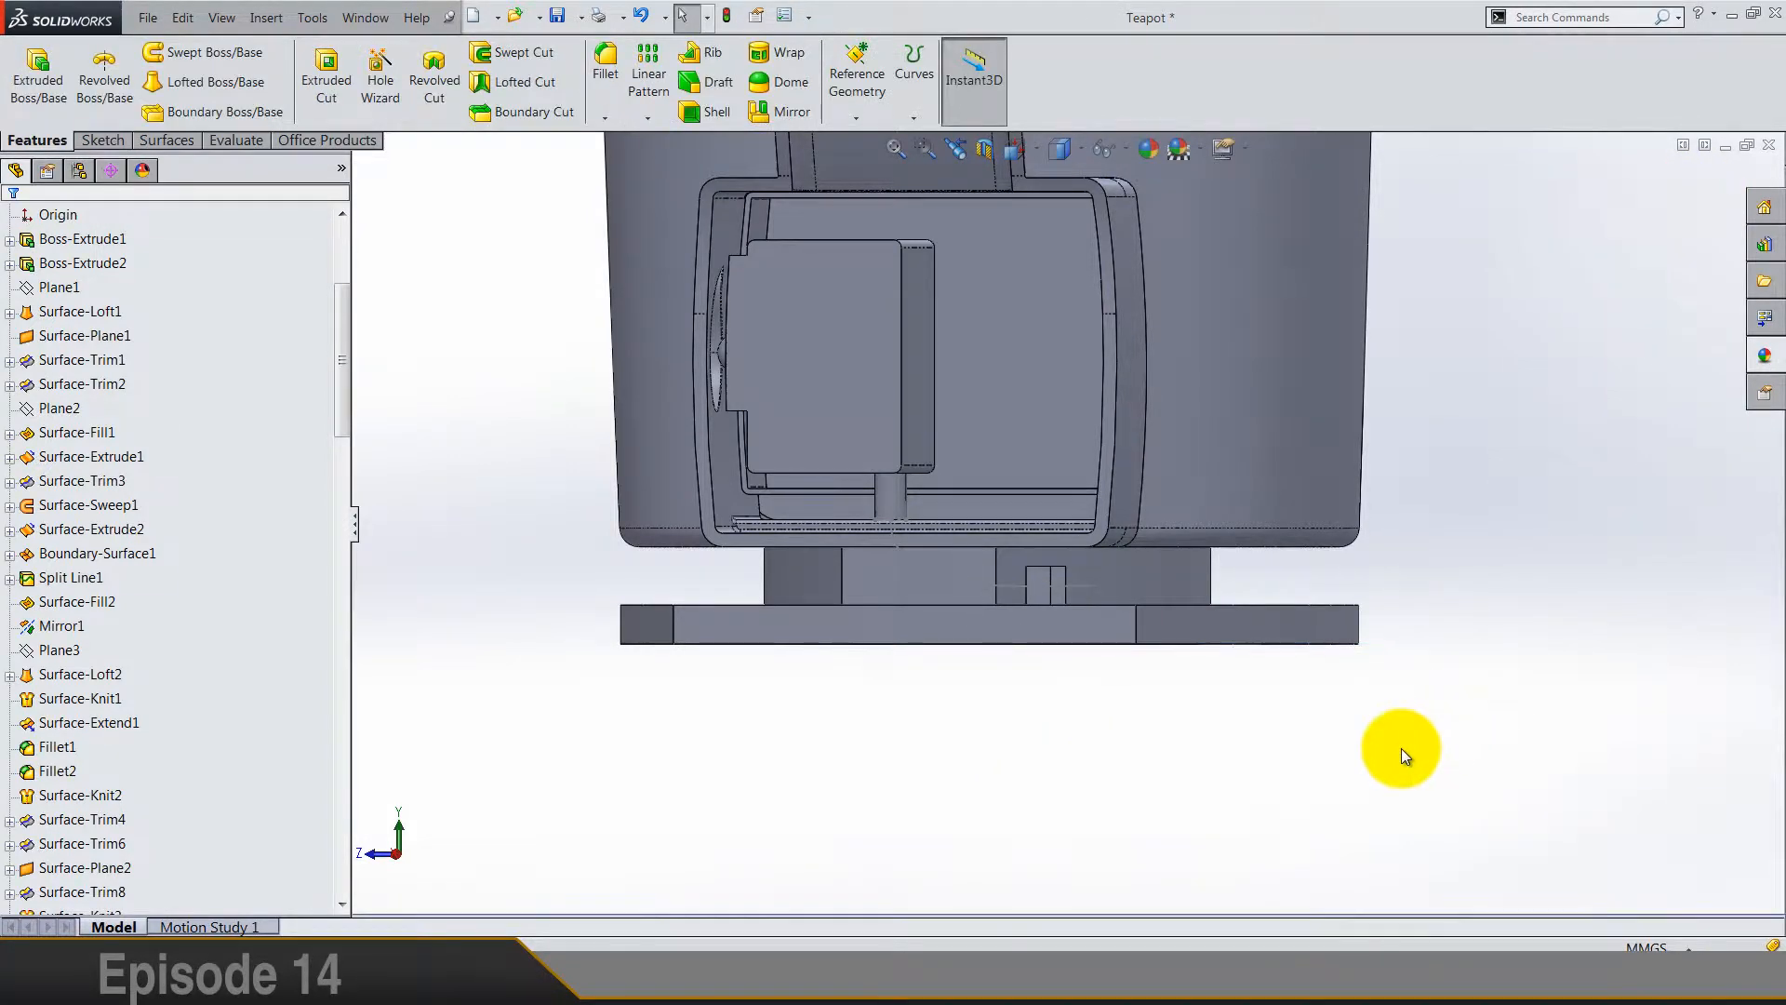
# Step: Sketch on the pin's end face, converting its circular edge into a profile, and exit the sketch
pyautogui.click(1401, 746)
pyautogui.scroll(3, 797, 762)
pyautogui.moveTo(797, 762); pyautogui.dragTo(841, 578, button='middle')
pyautogui.scroll(-4, 964, 543)
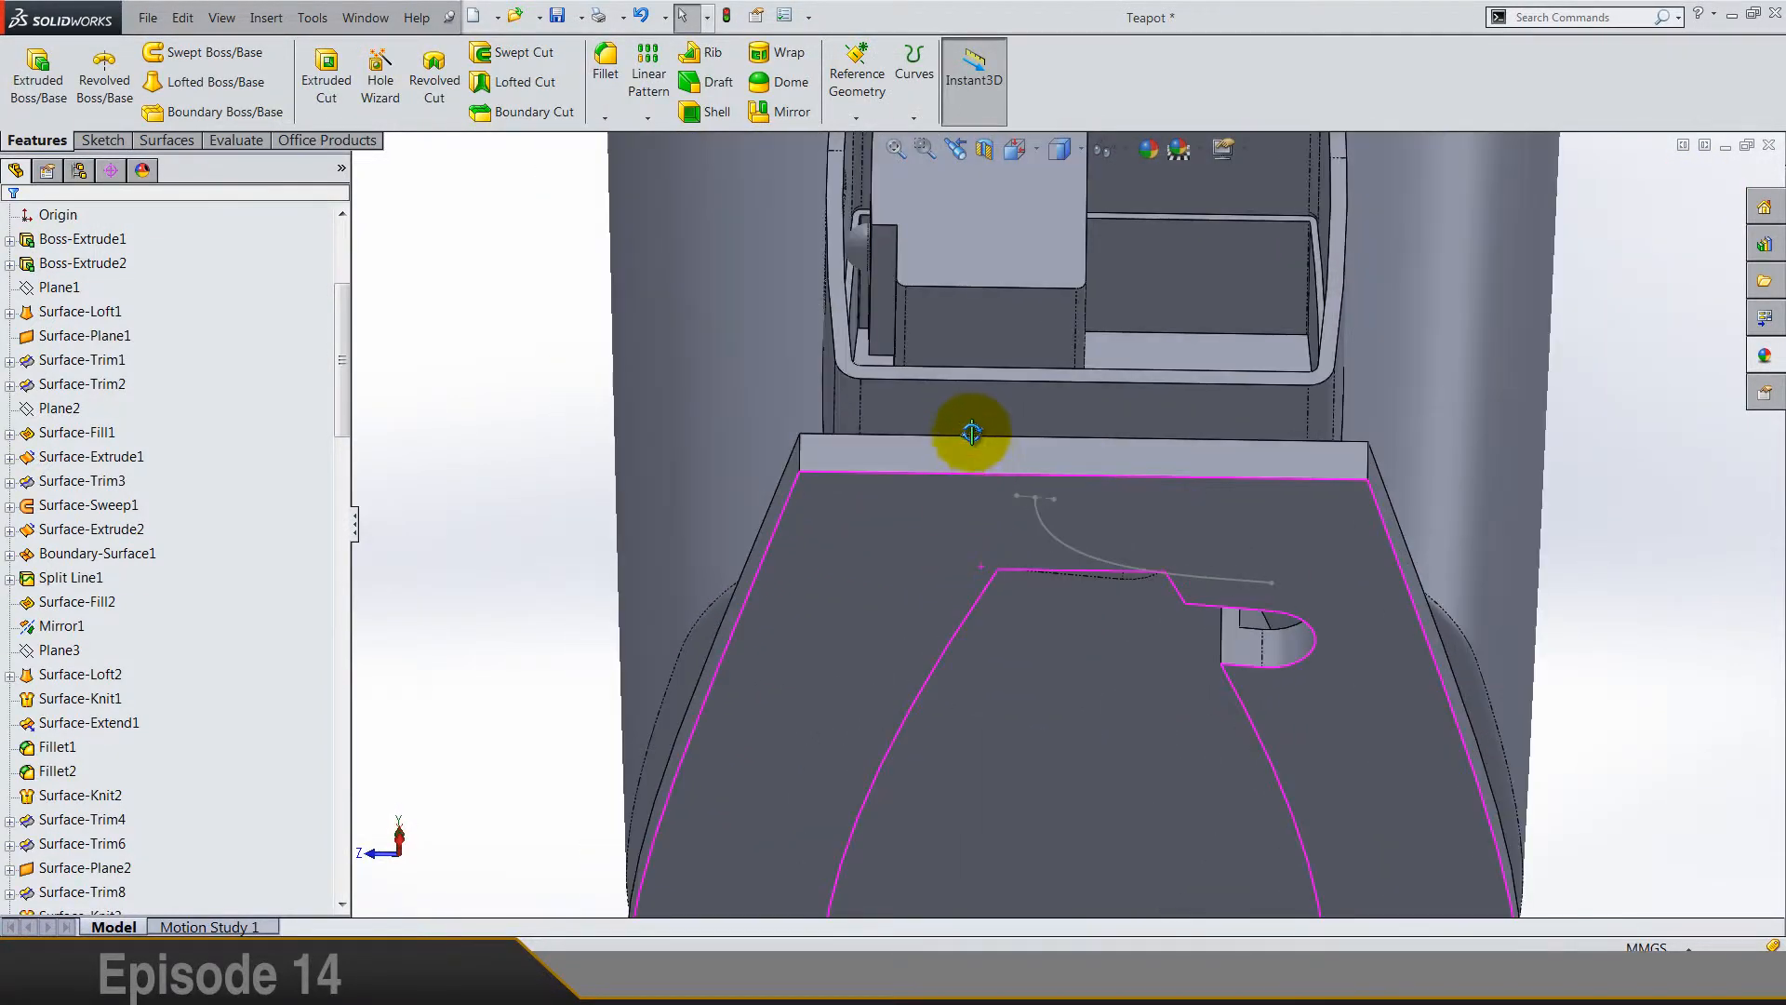
pyautogui.scroll(2, 1092, 586)
pyautogui.scroll(-5, 963, 651)
pyautogui.rightClick(906, 609)
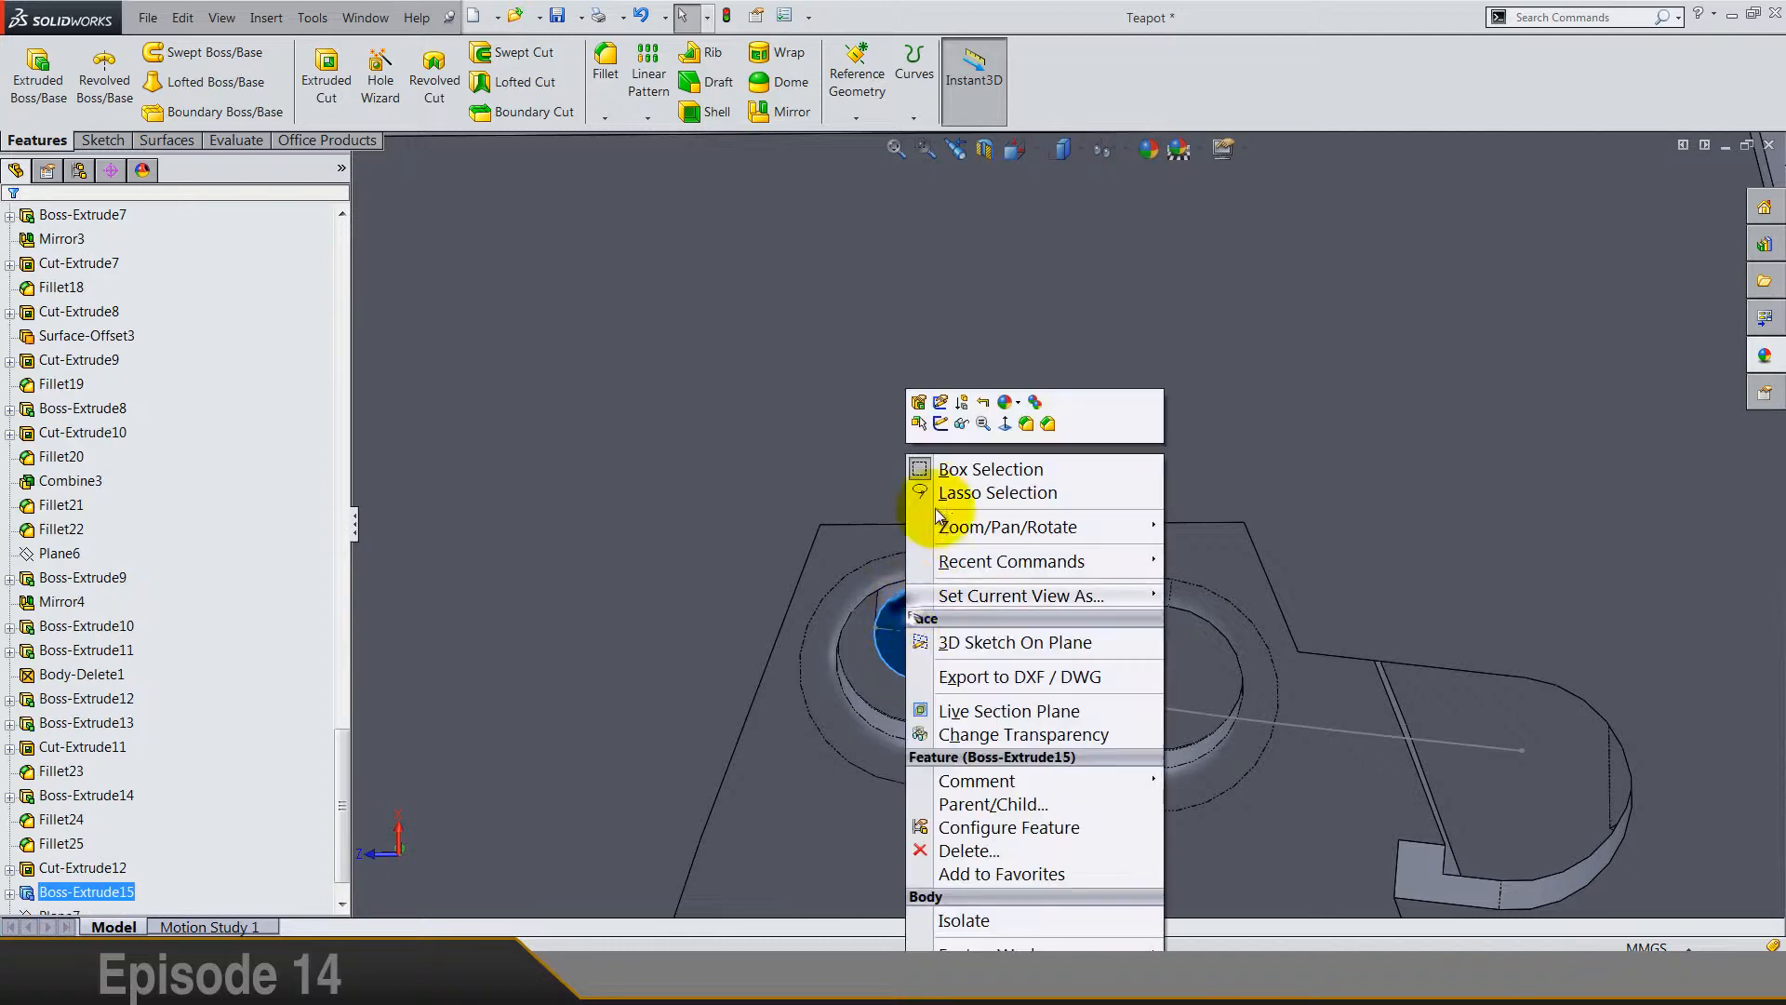
pyautogui.click(942, 424)
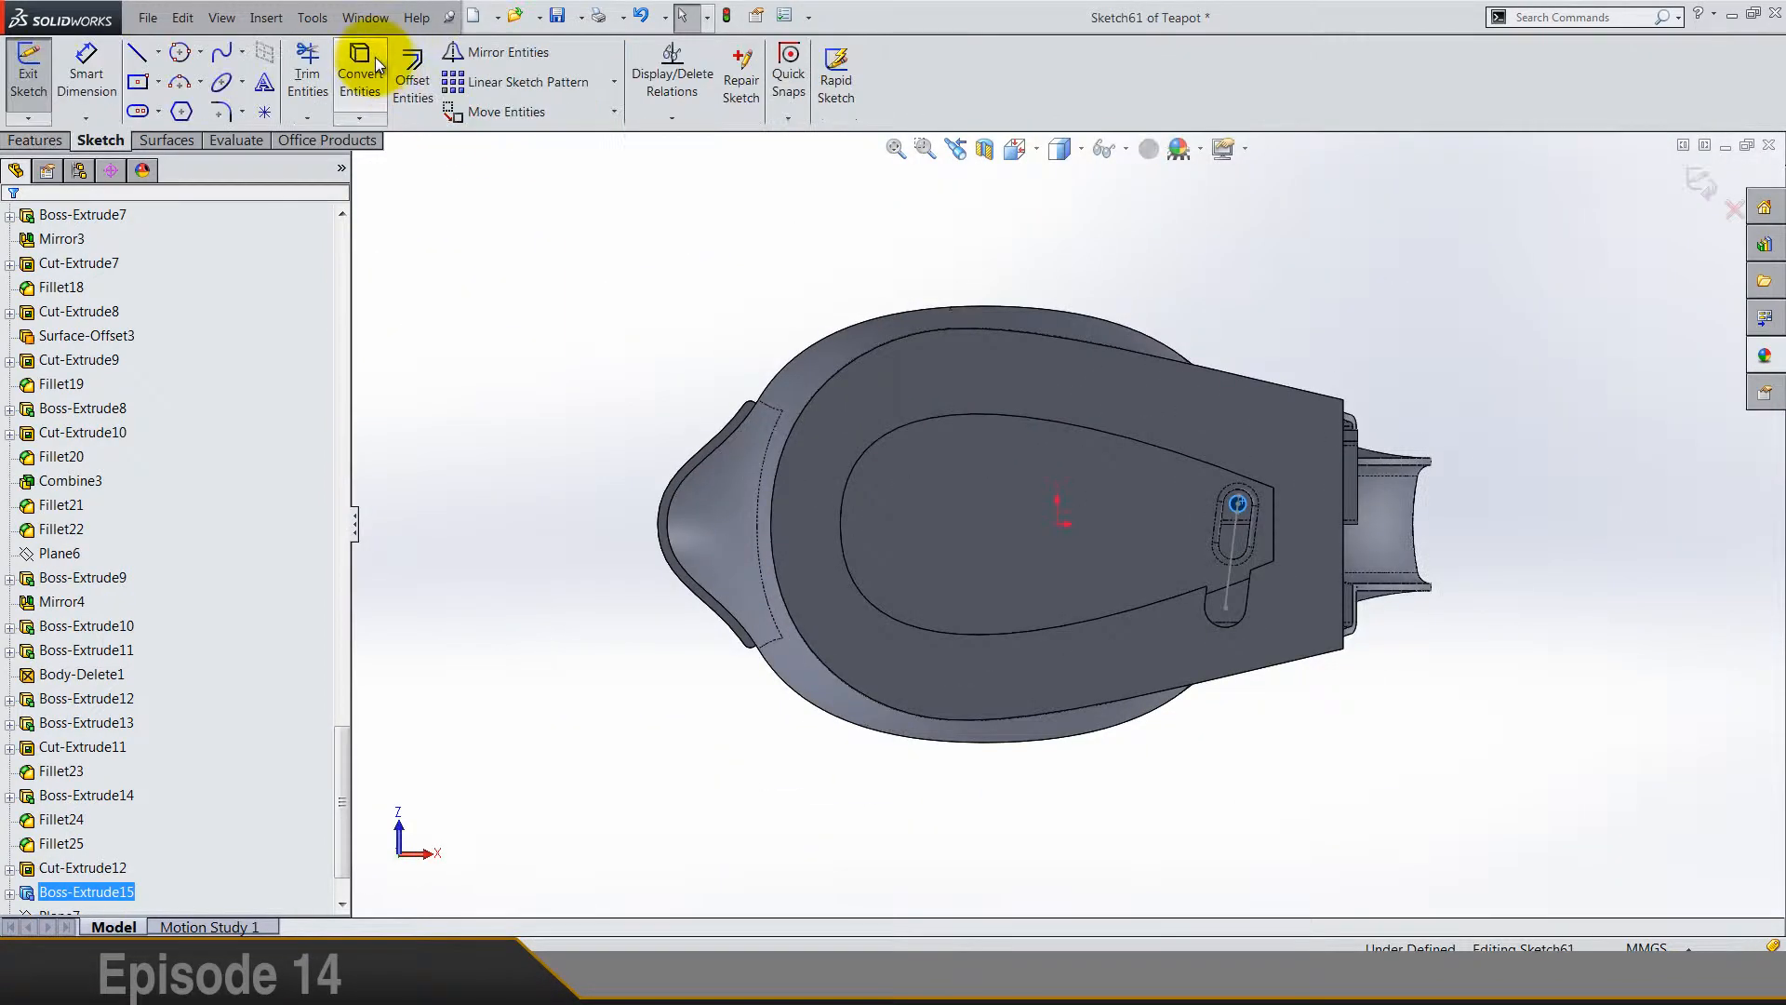
pyautogui.click(1703, 185)
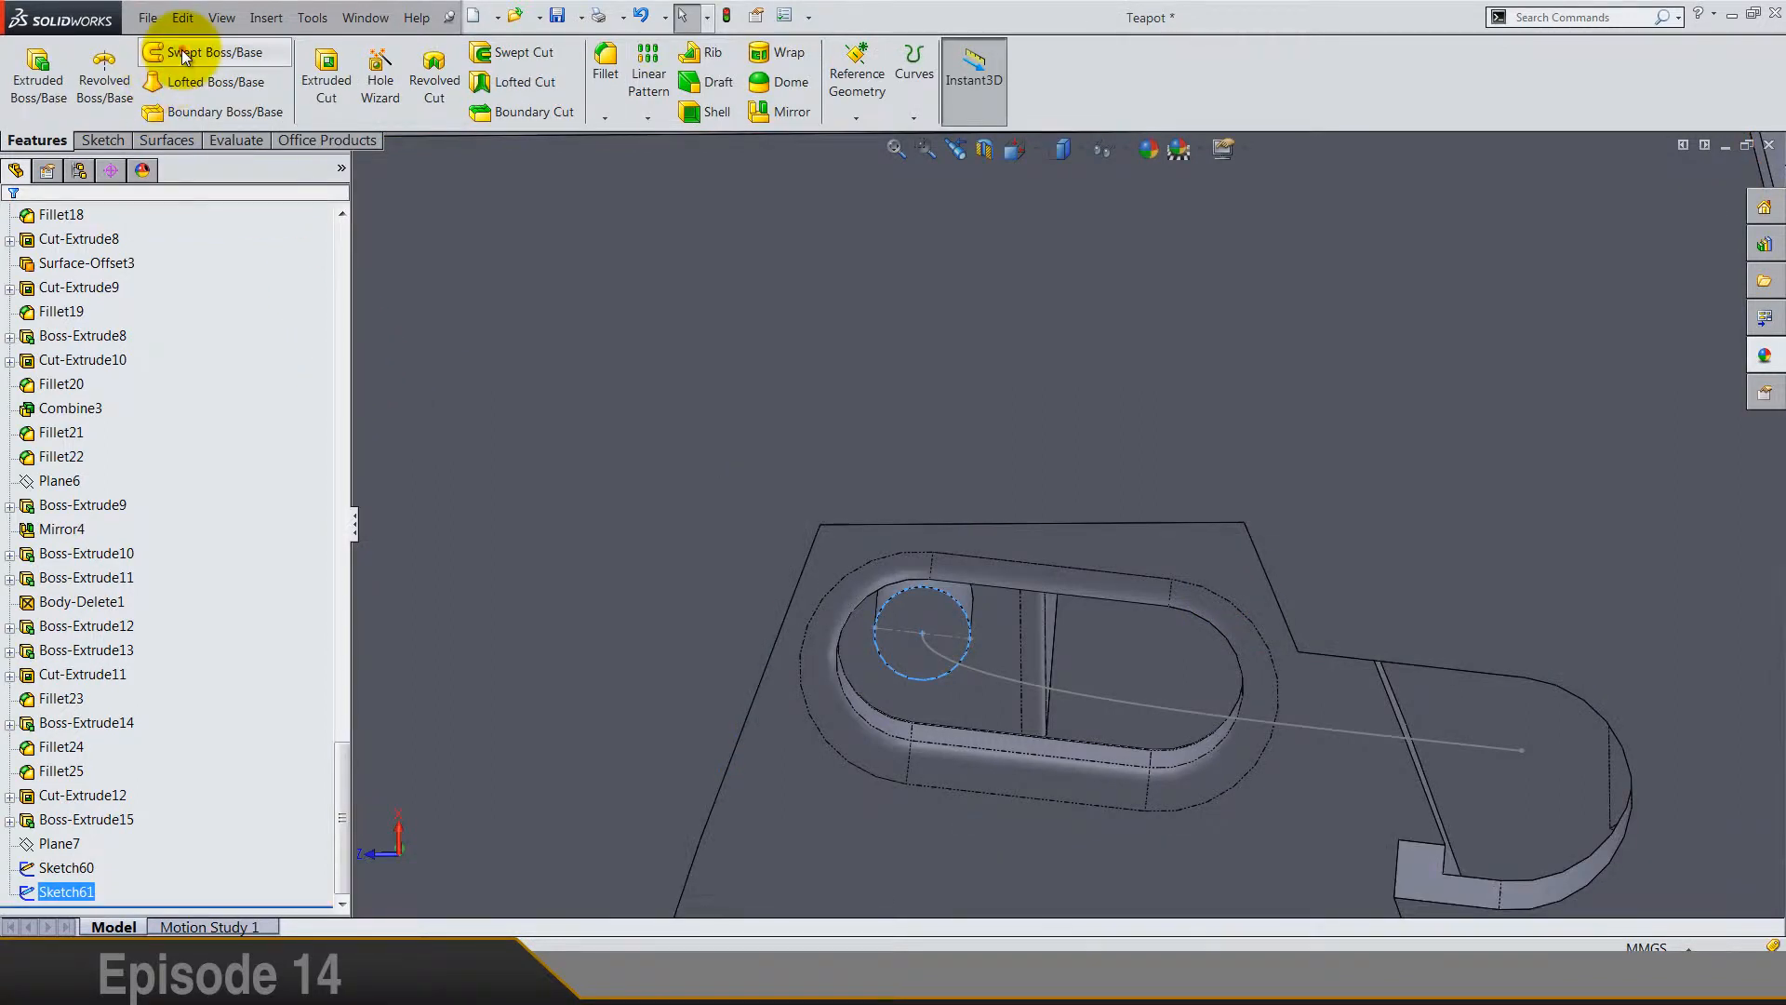
# Step: Create a swept boss with the converted circle as profile and the spline sketch as path
pyautogui.click(182, 51)
pyautogui.click(164, 319)
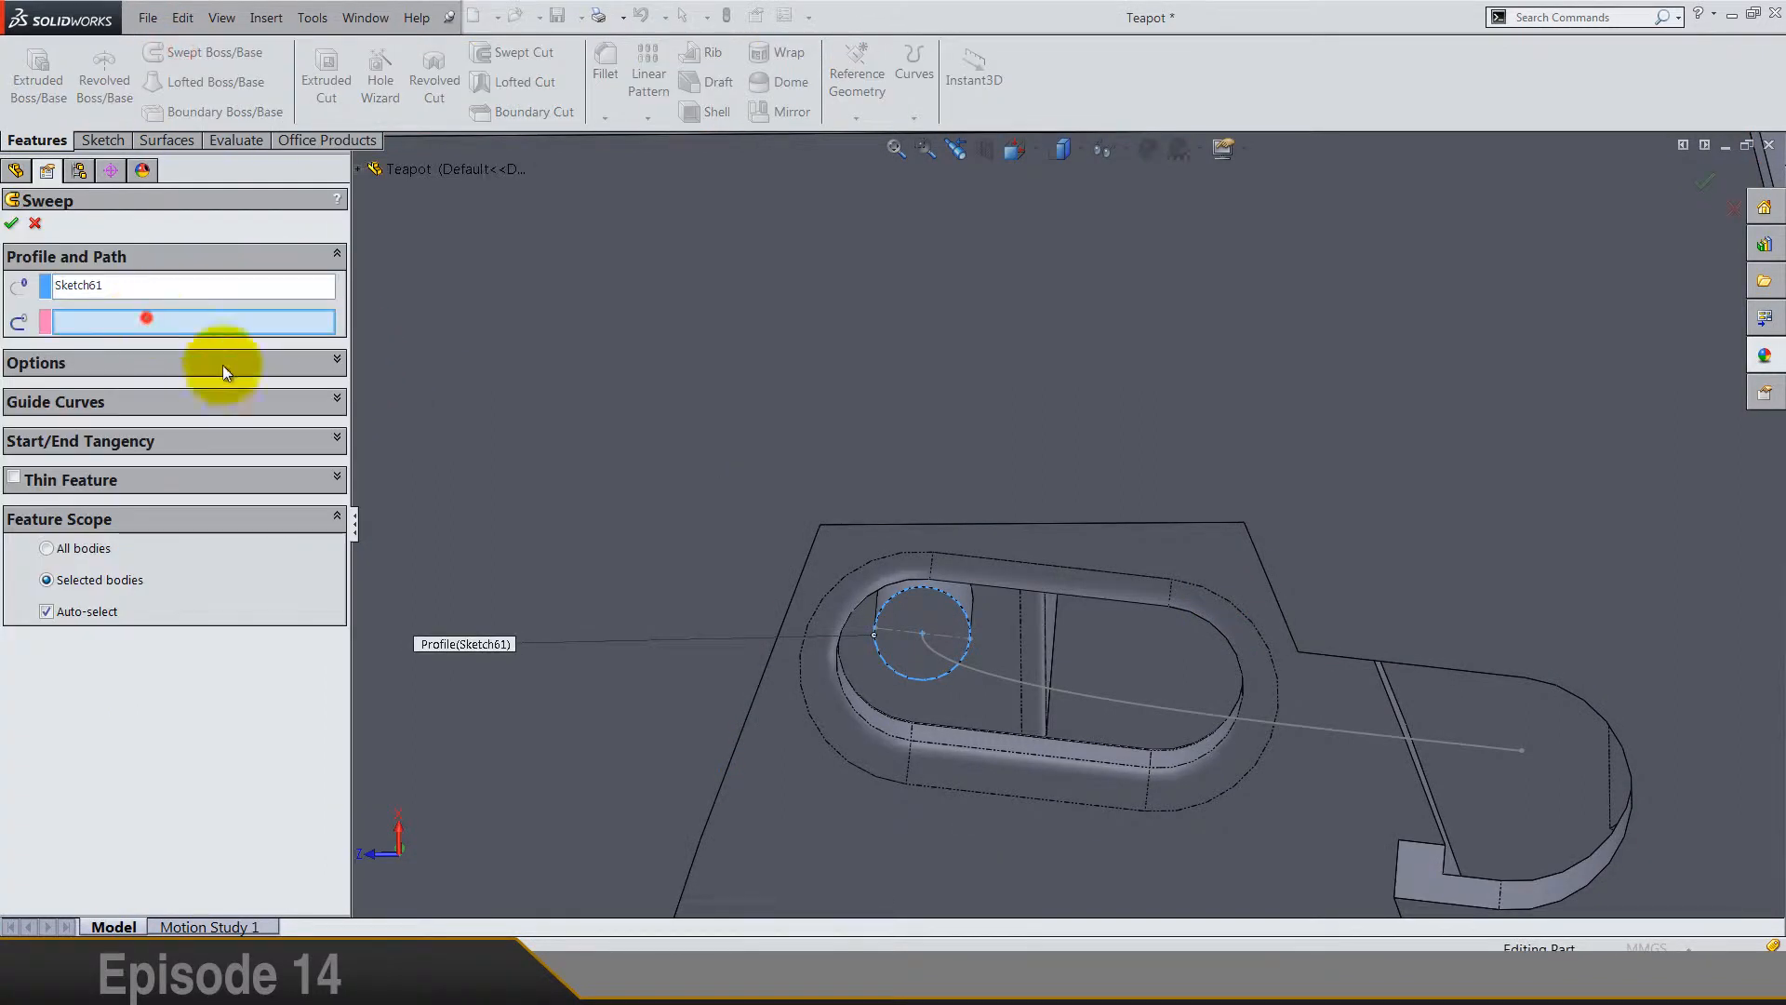
pyautogui.click(985, 672)
pyautogui.scroll(3, 983, 679)
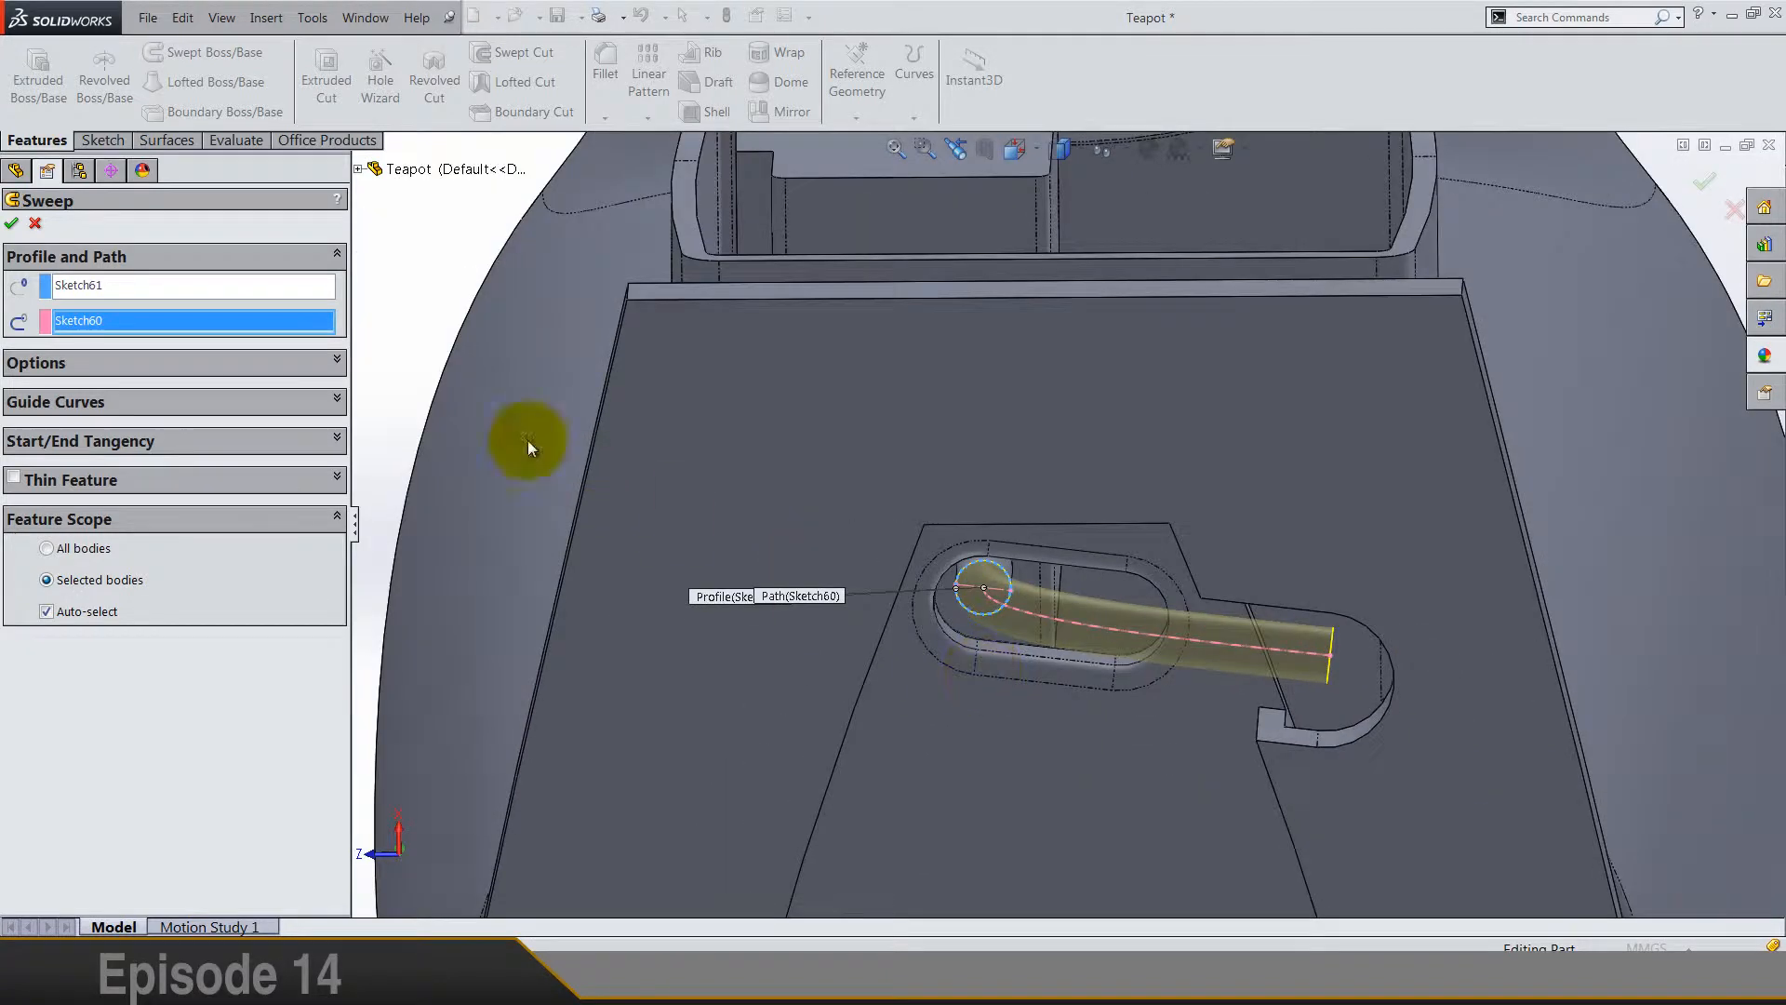
pyautogui.click(11, 223)
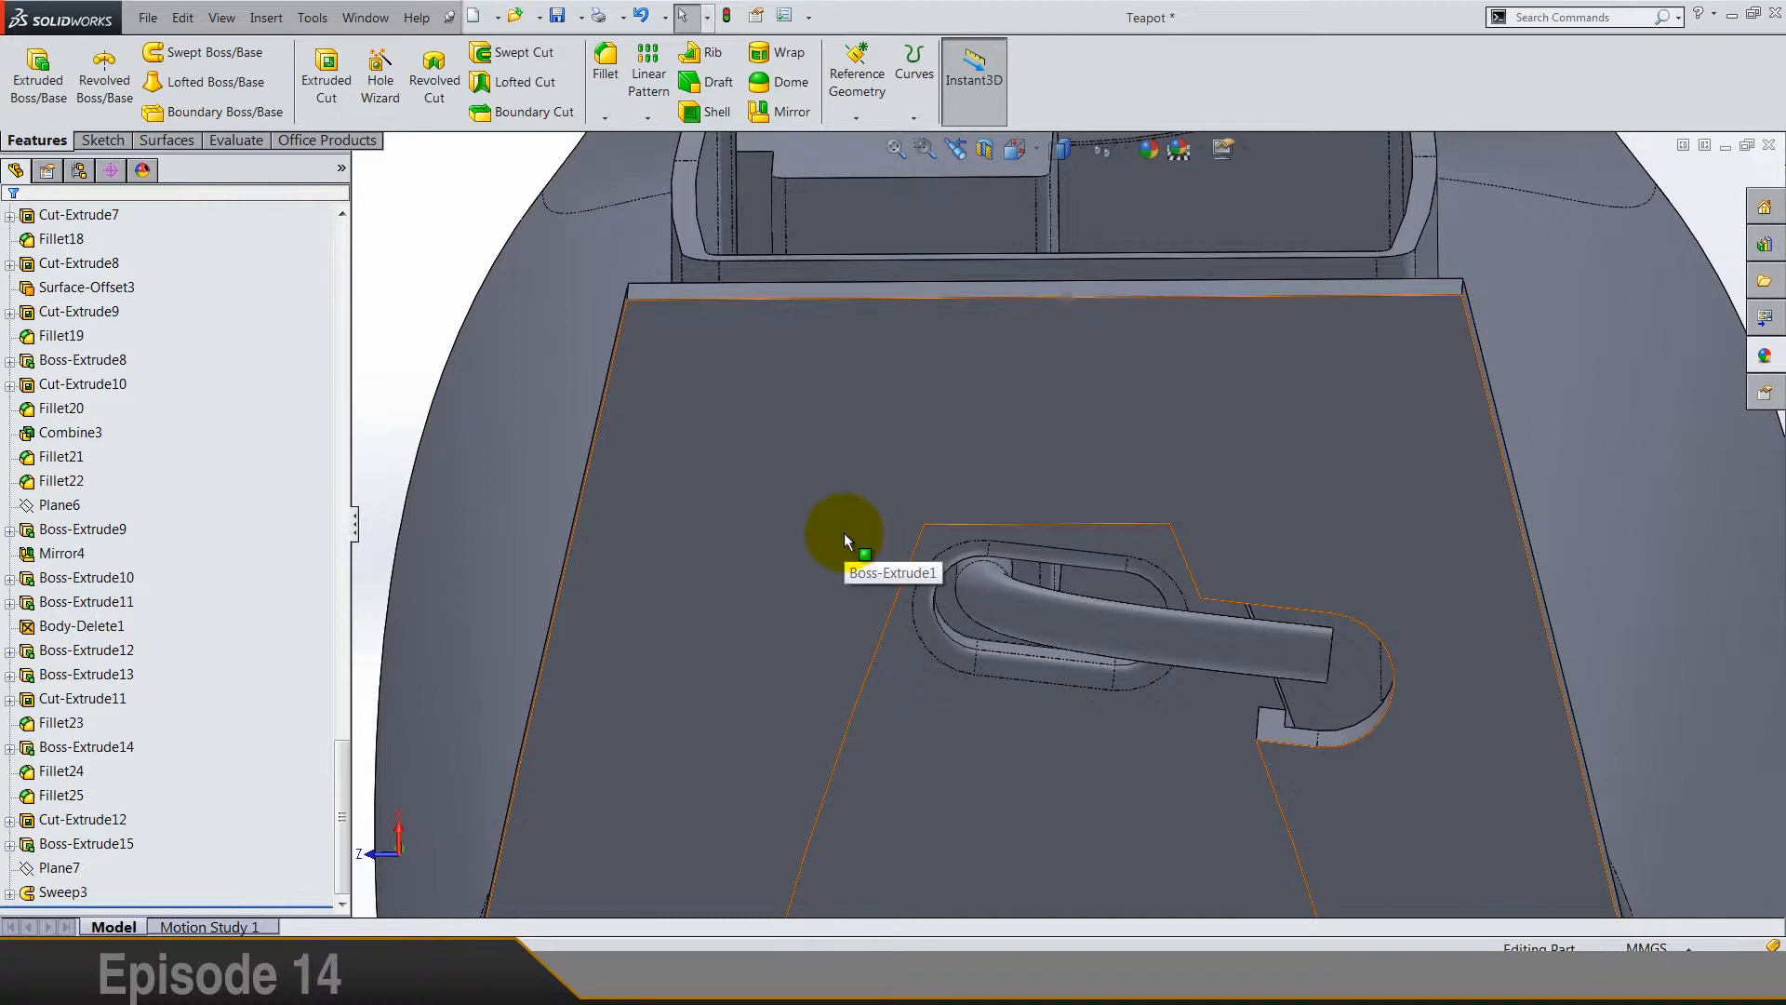
# Step: Create a reference plane offset 7.5 mm above the Top Plane
pyautogui.scroll(3, 930, 556)
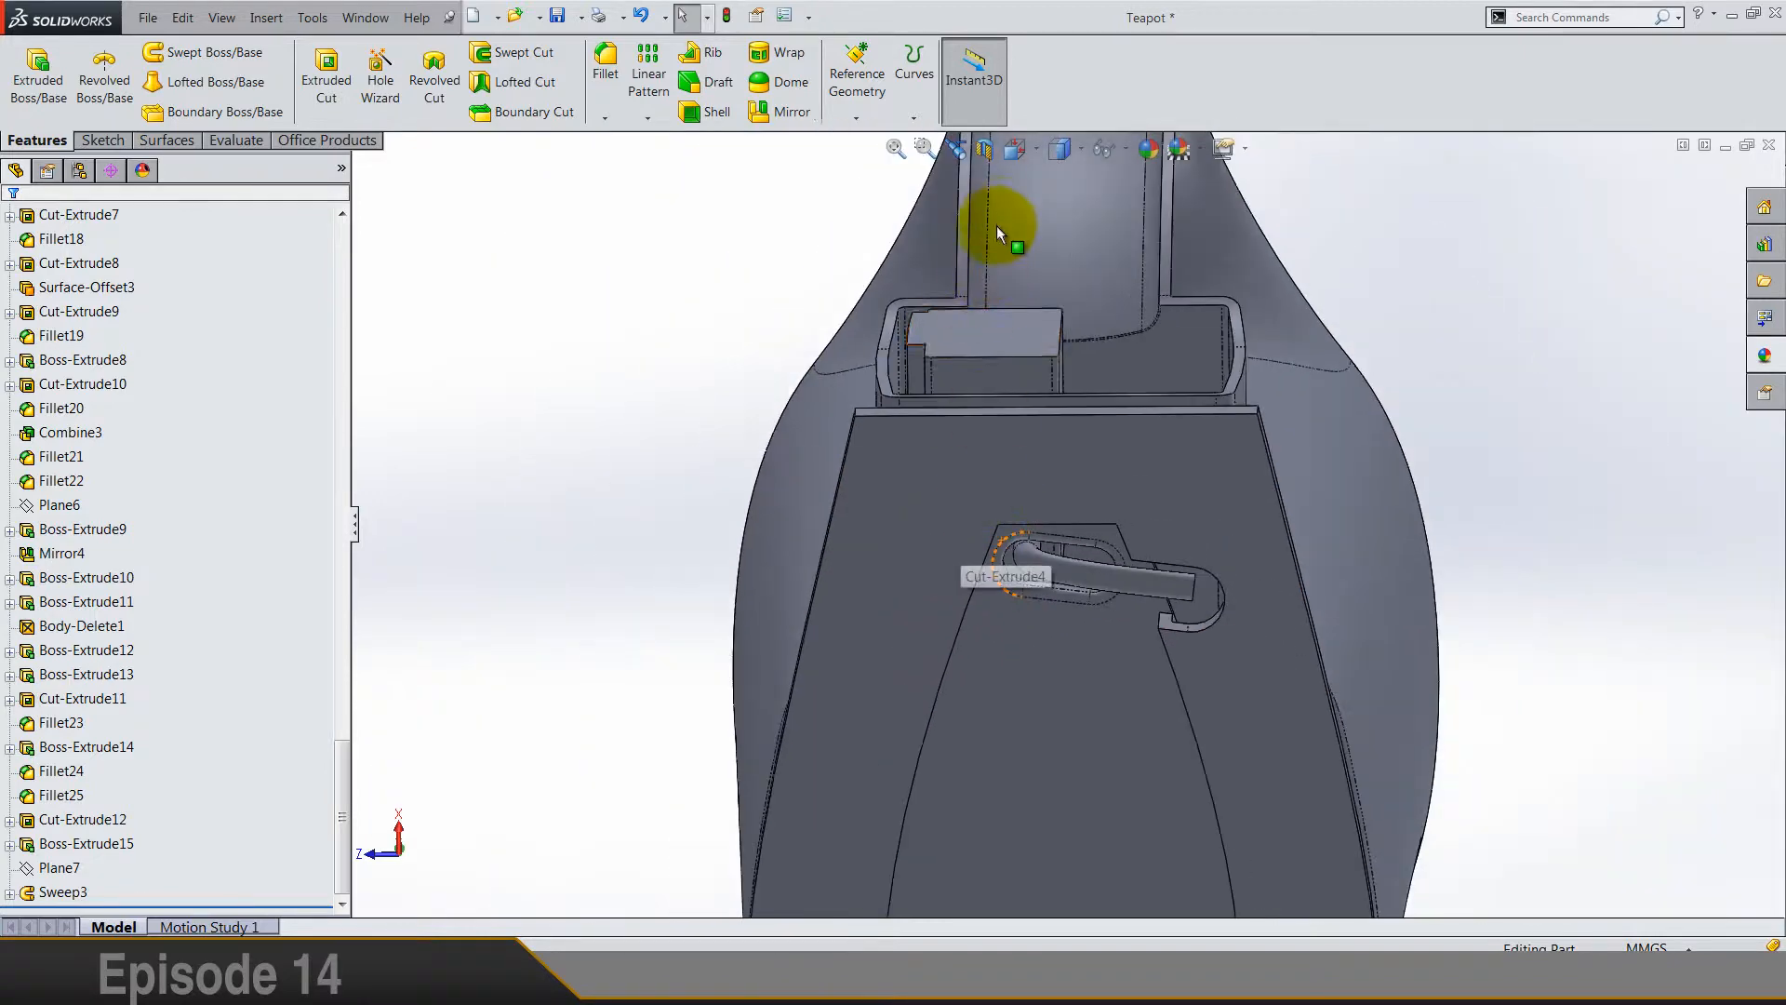
pyautogui.click(1015, 148)
pyautogui.click(1058, 249)
pyautogui.scroll(10, 184, 470)
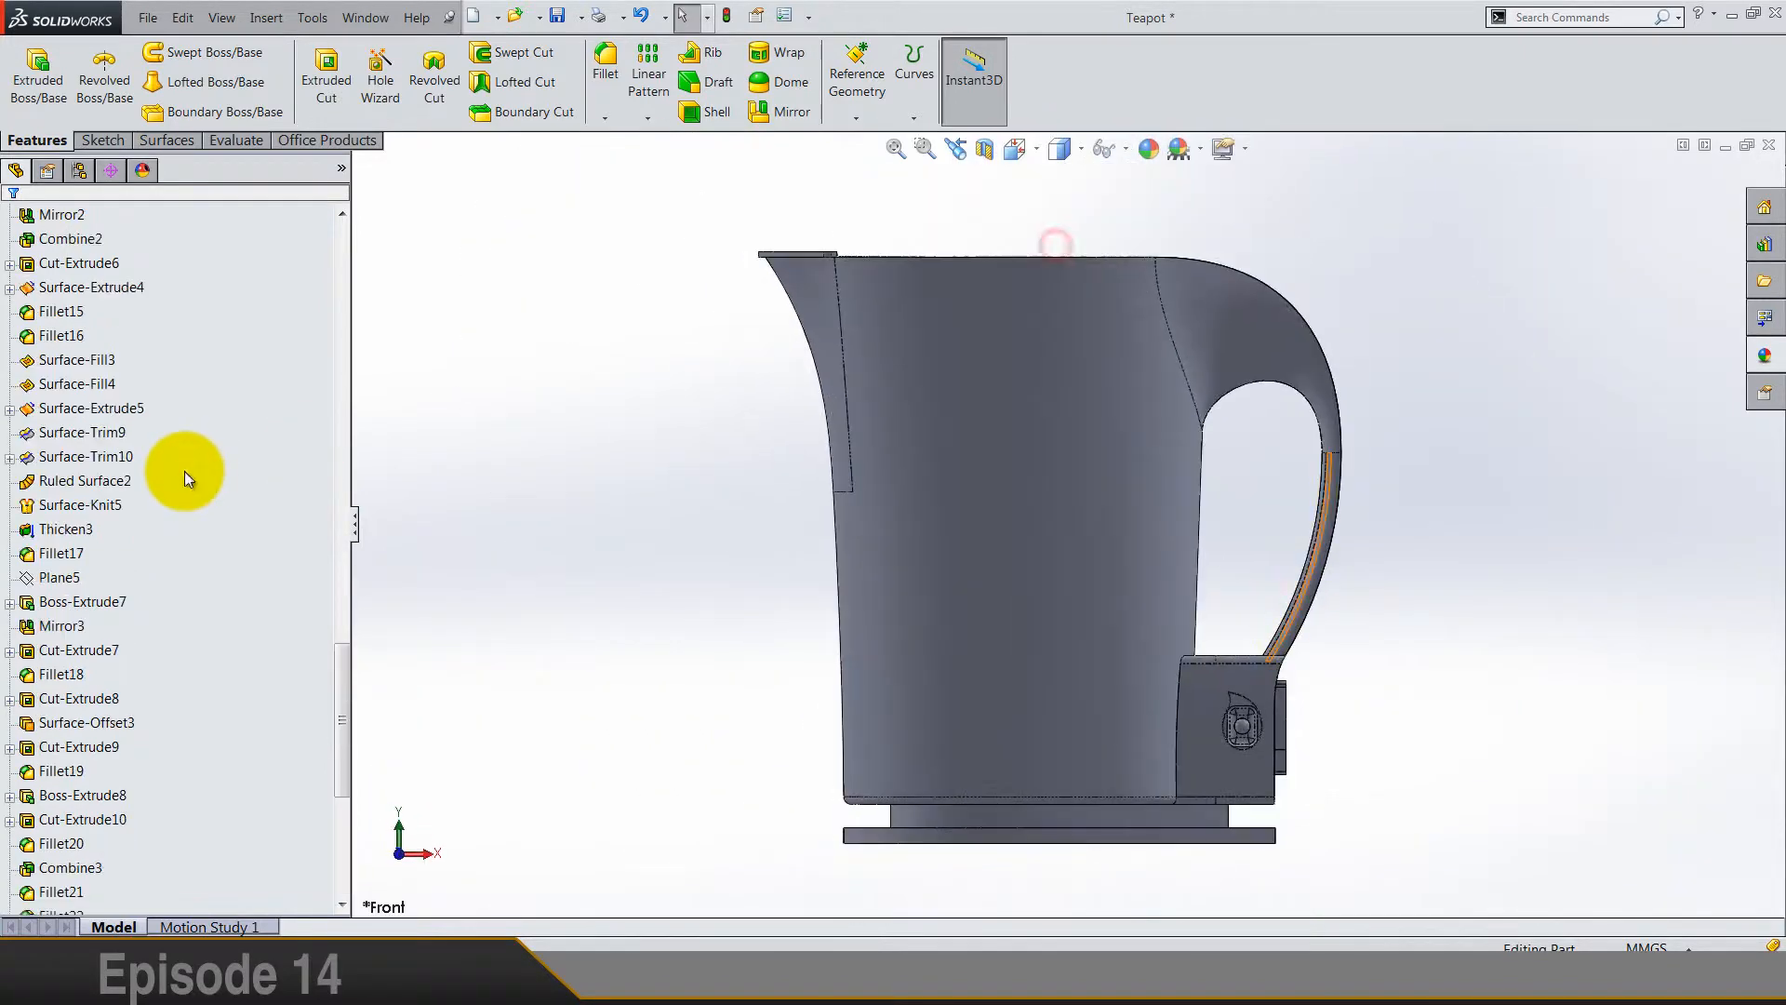
pyautogui.scroll(8, 184, 471)
pyautogui.click(84, 432)
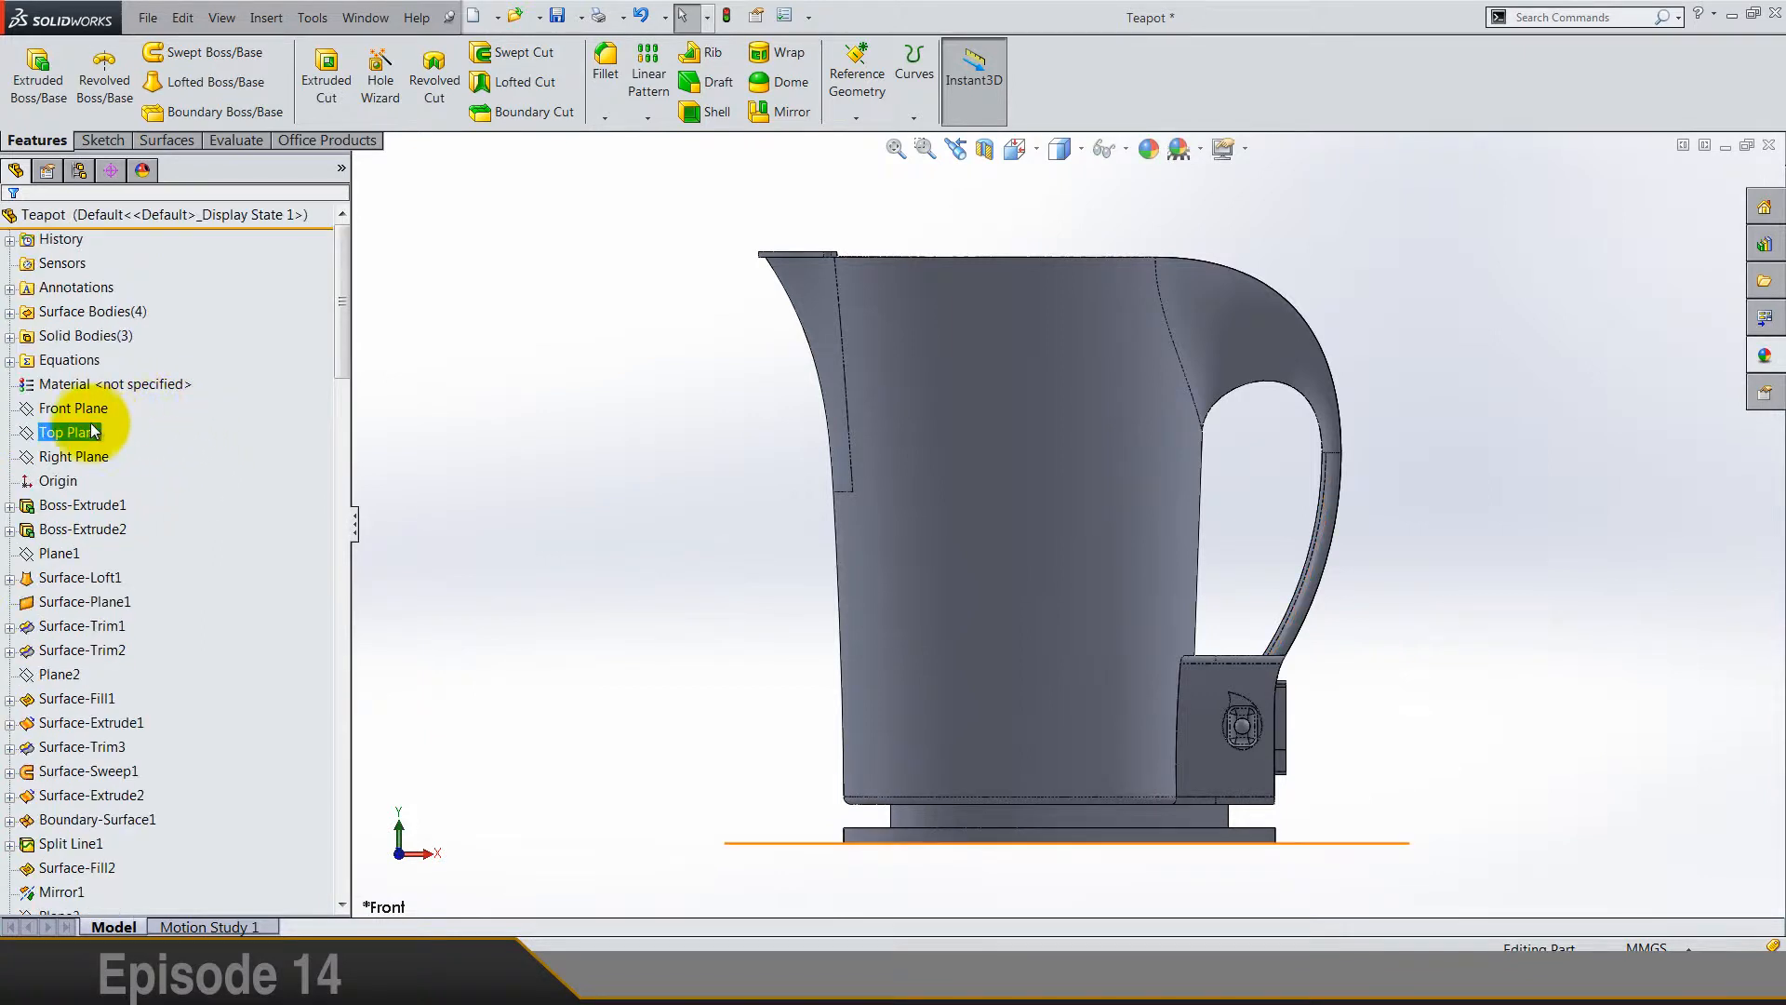
pyautogui.click(855, 119)
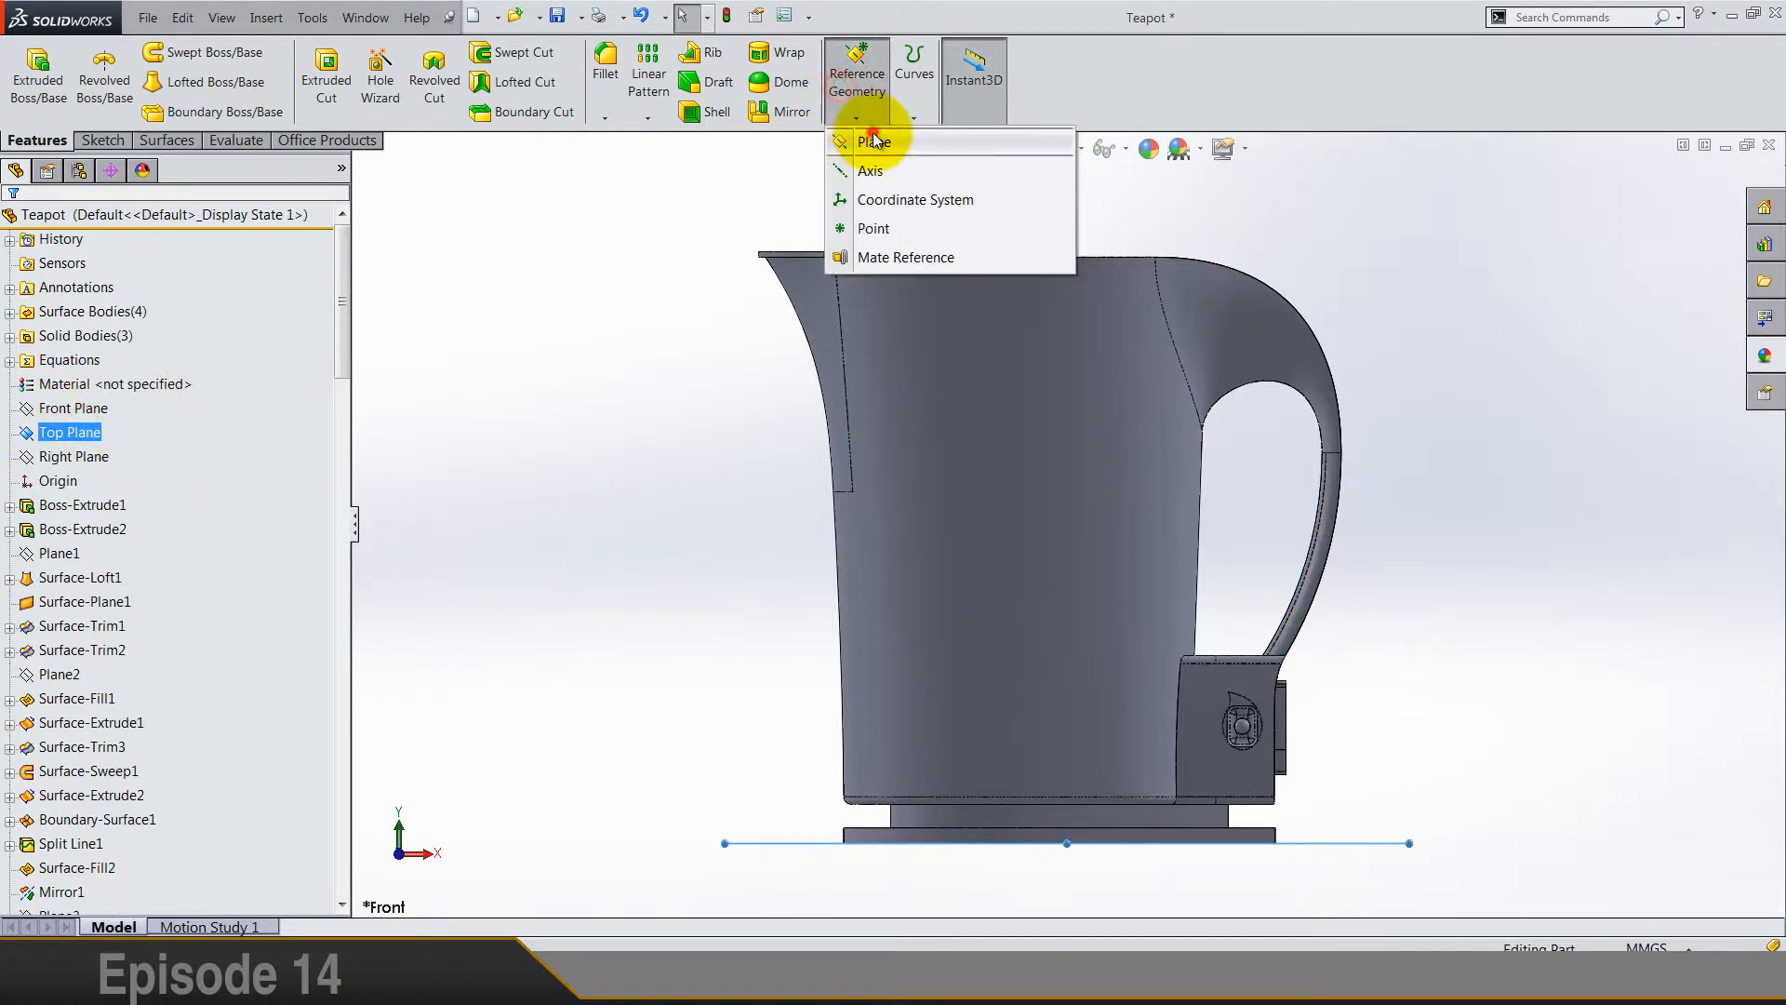
pyautogui.click(871, 132)
pyautogui.click(188, 519)
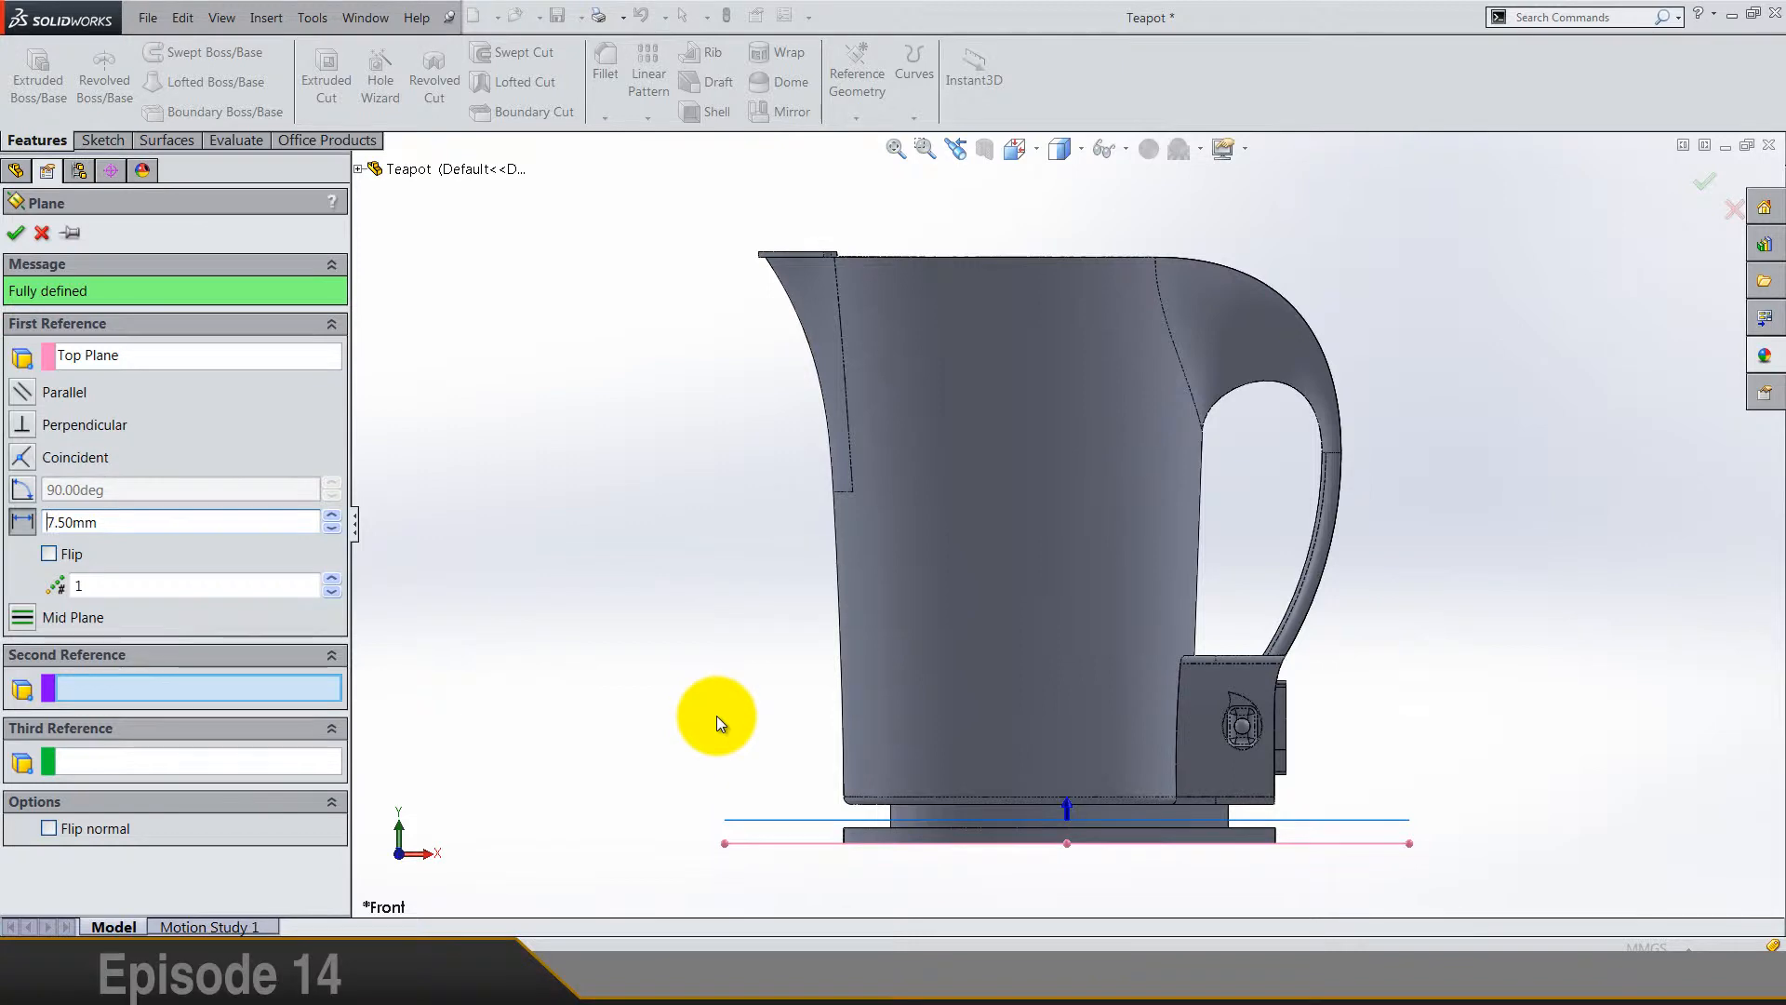
pyautogui.press('Return')
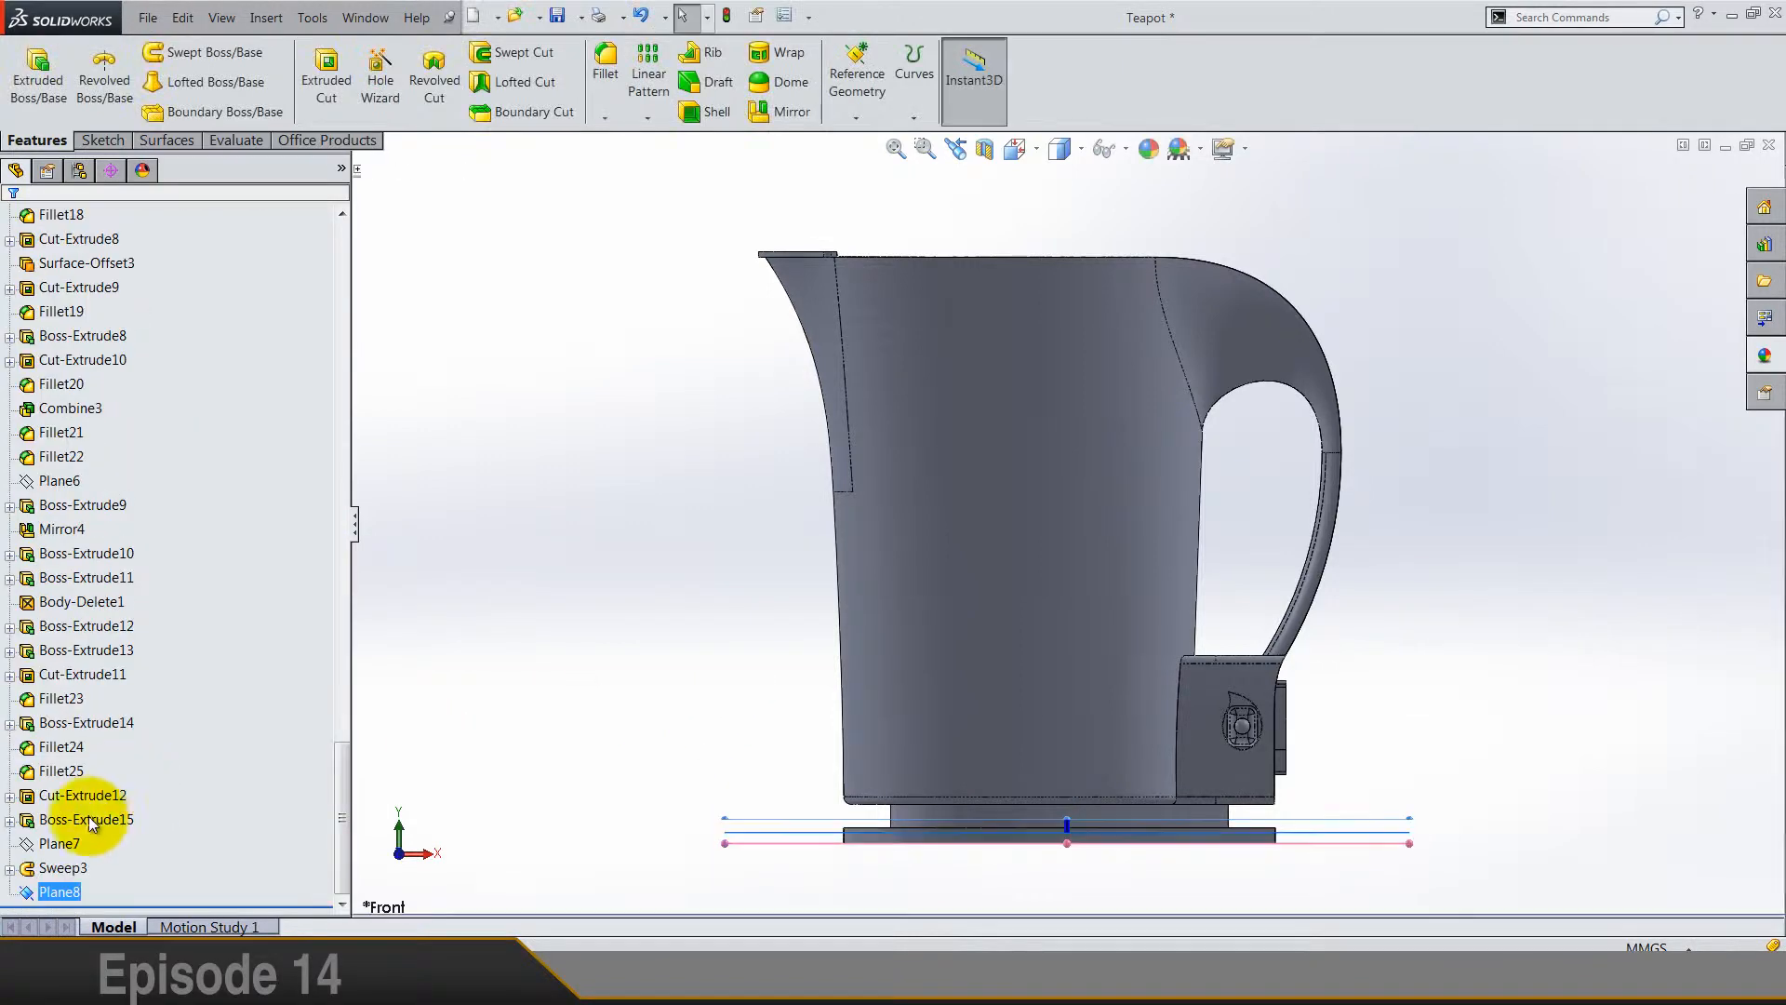
# Step: Start a sketch on the new offset plane and hide the plane
pyautogui.rightClick(68, 895)
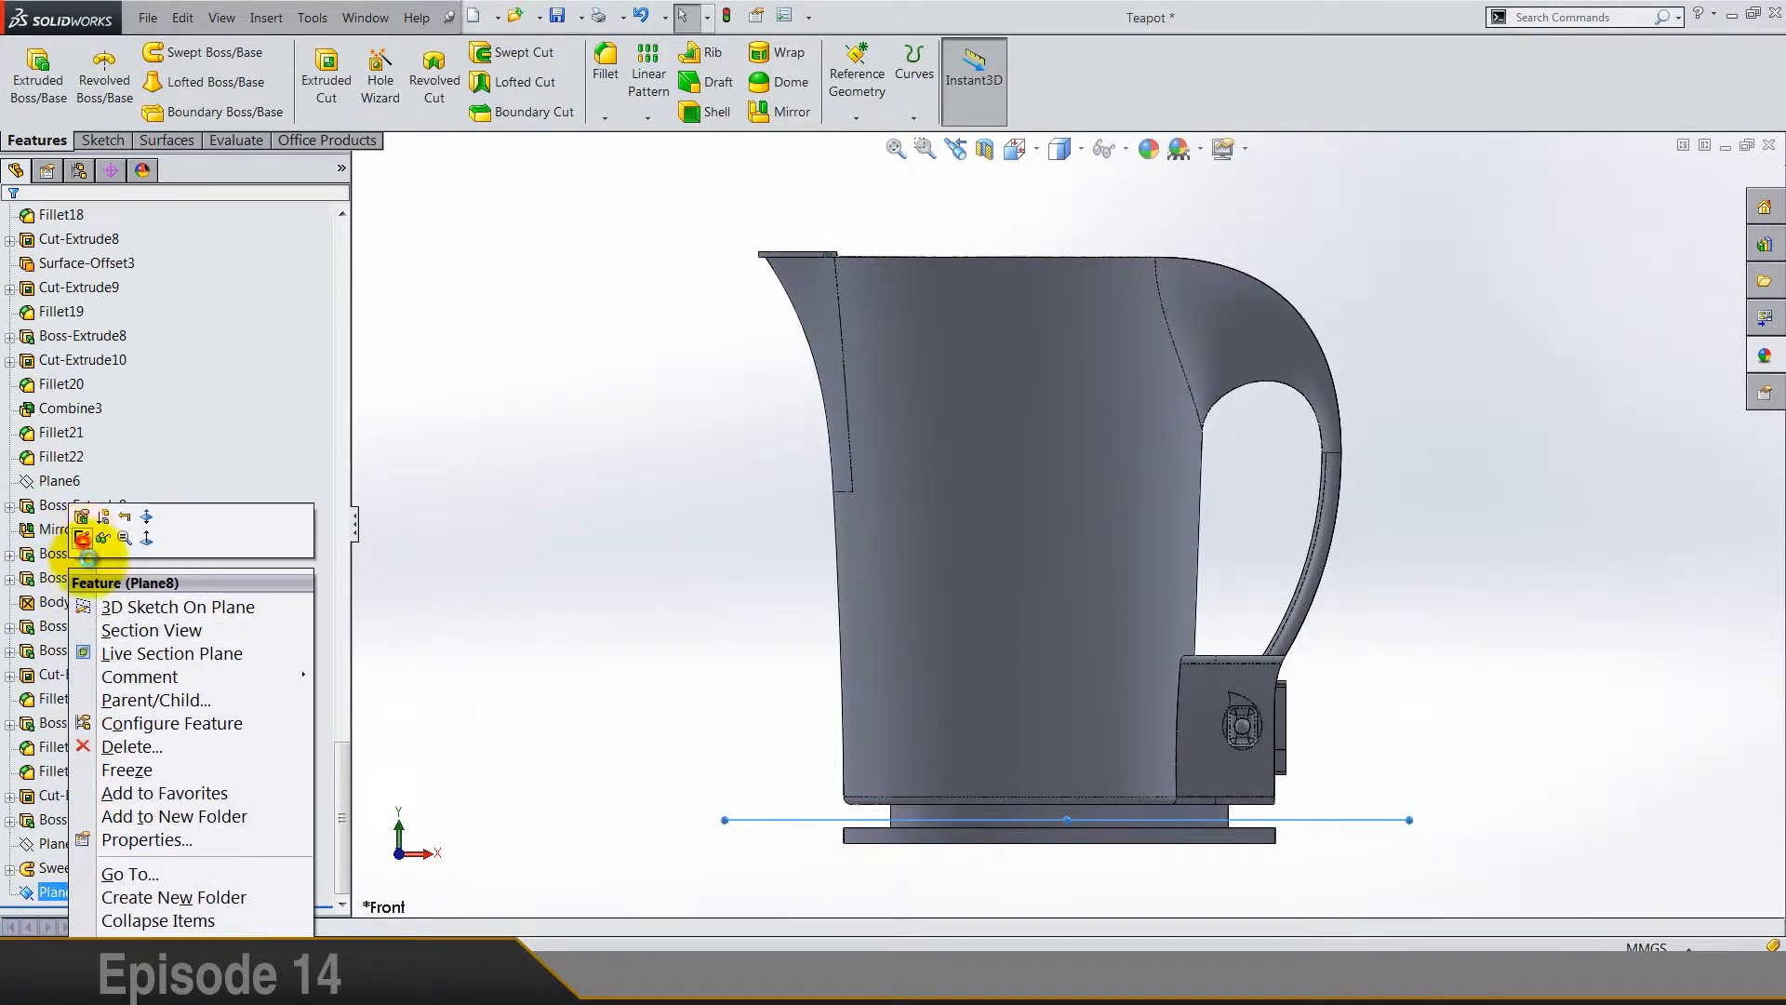
pyautogui.click(83, 540)
pyautogui.rightClick(56, 891)
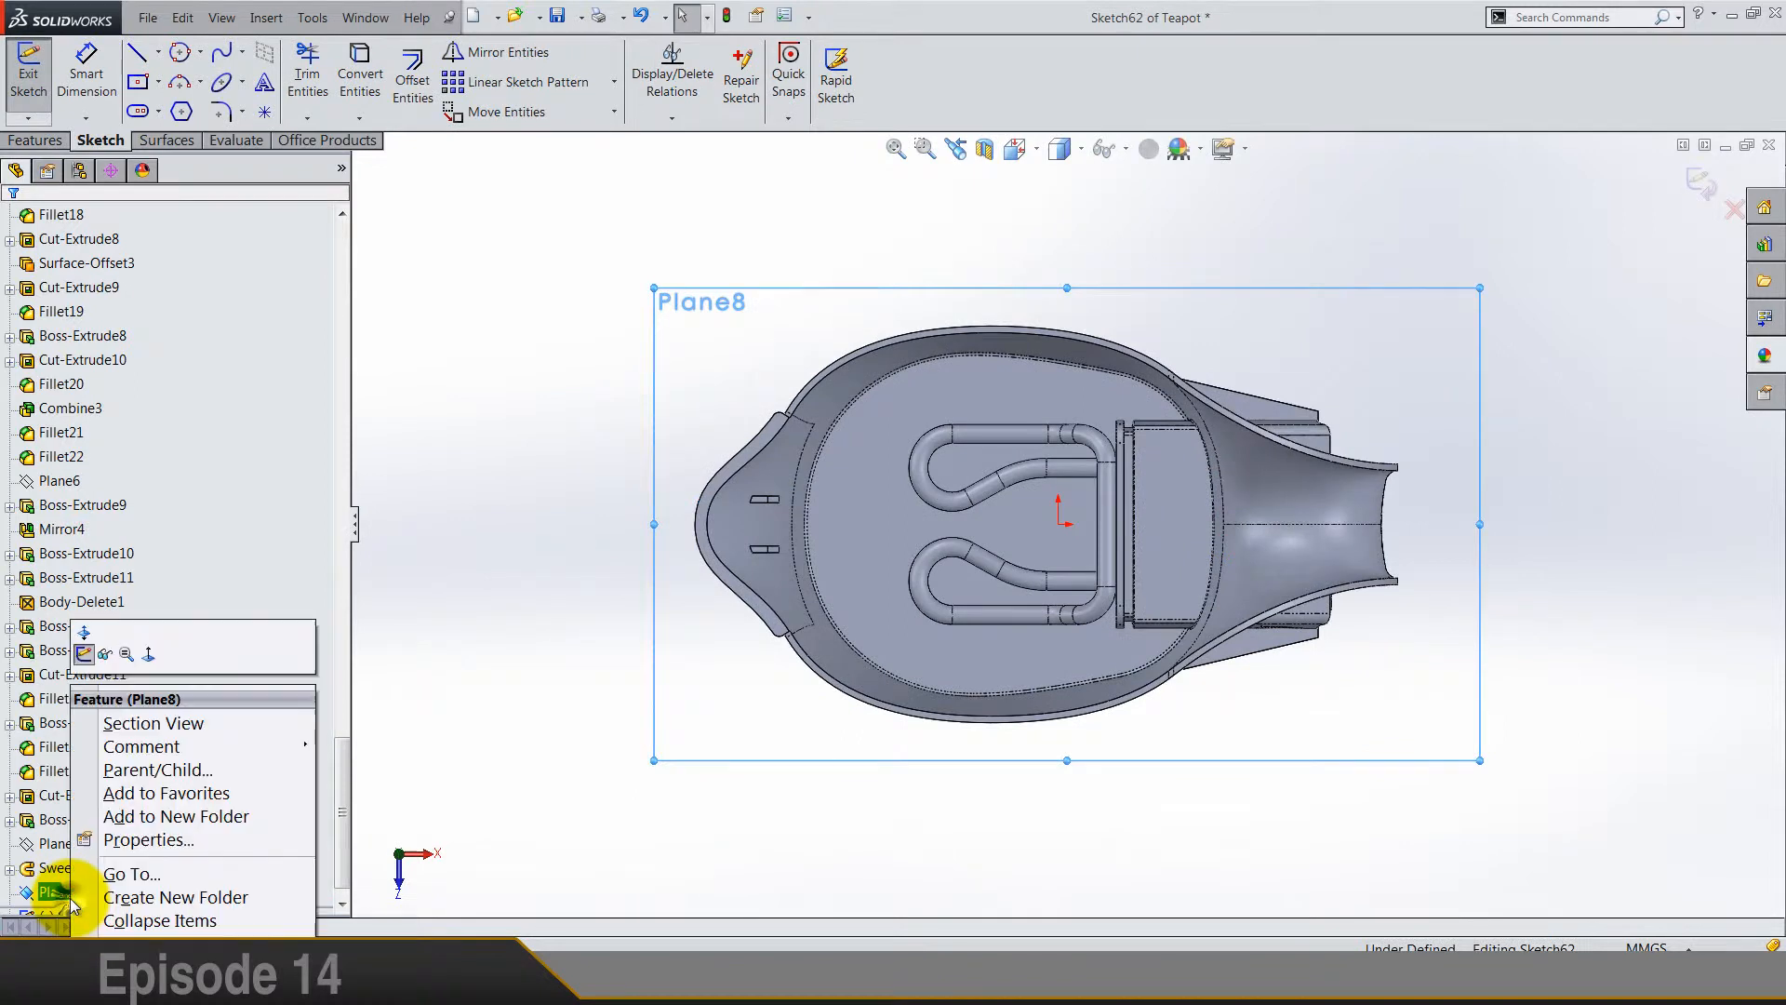
pyautogui.click(106, 654)
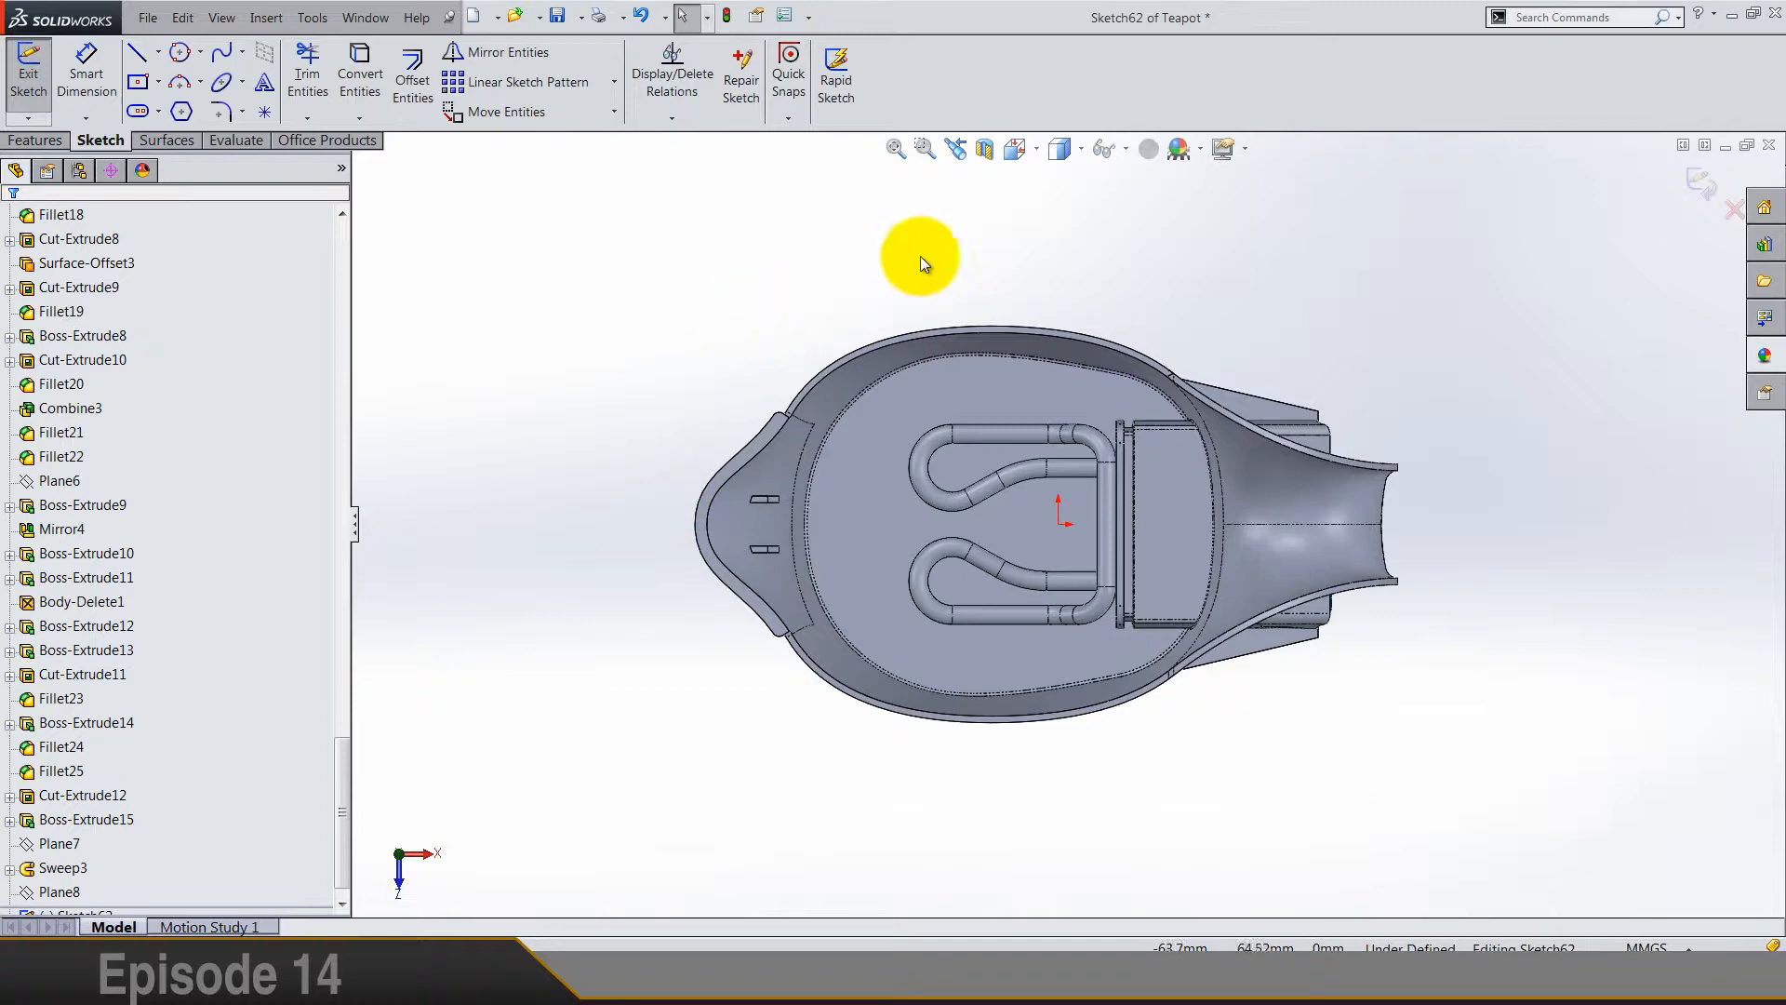
# Step: Convert the swept cable's circular end edge into a sketch line and make that line construction geometry
pyautogui.moveTo(1098, 242); pyautogui.dragTo(1494, 498, button='middle')
pyautogui.scroll(-5, 778, 350)
pyautogui.scroll(-4, 750, 386)
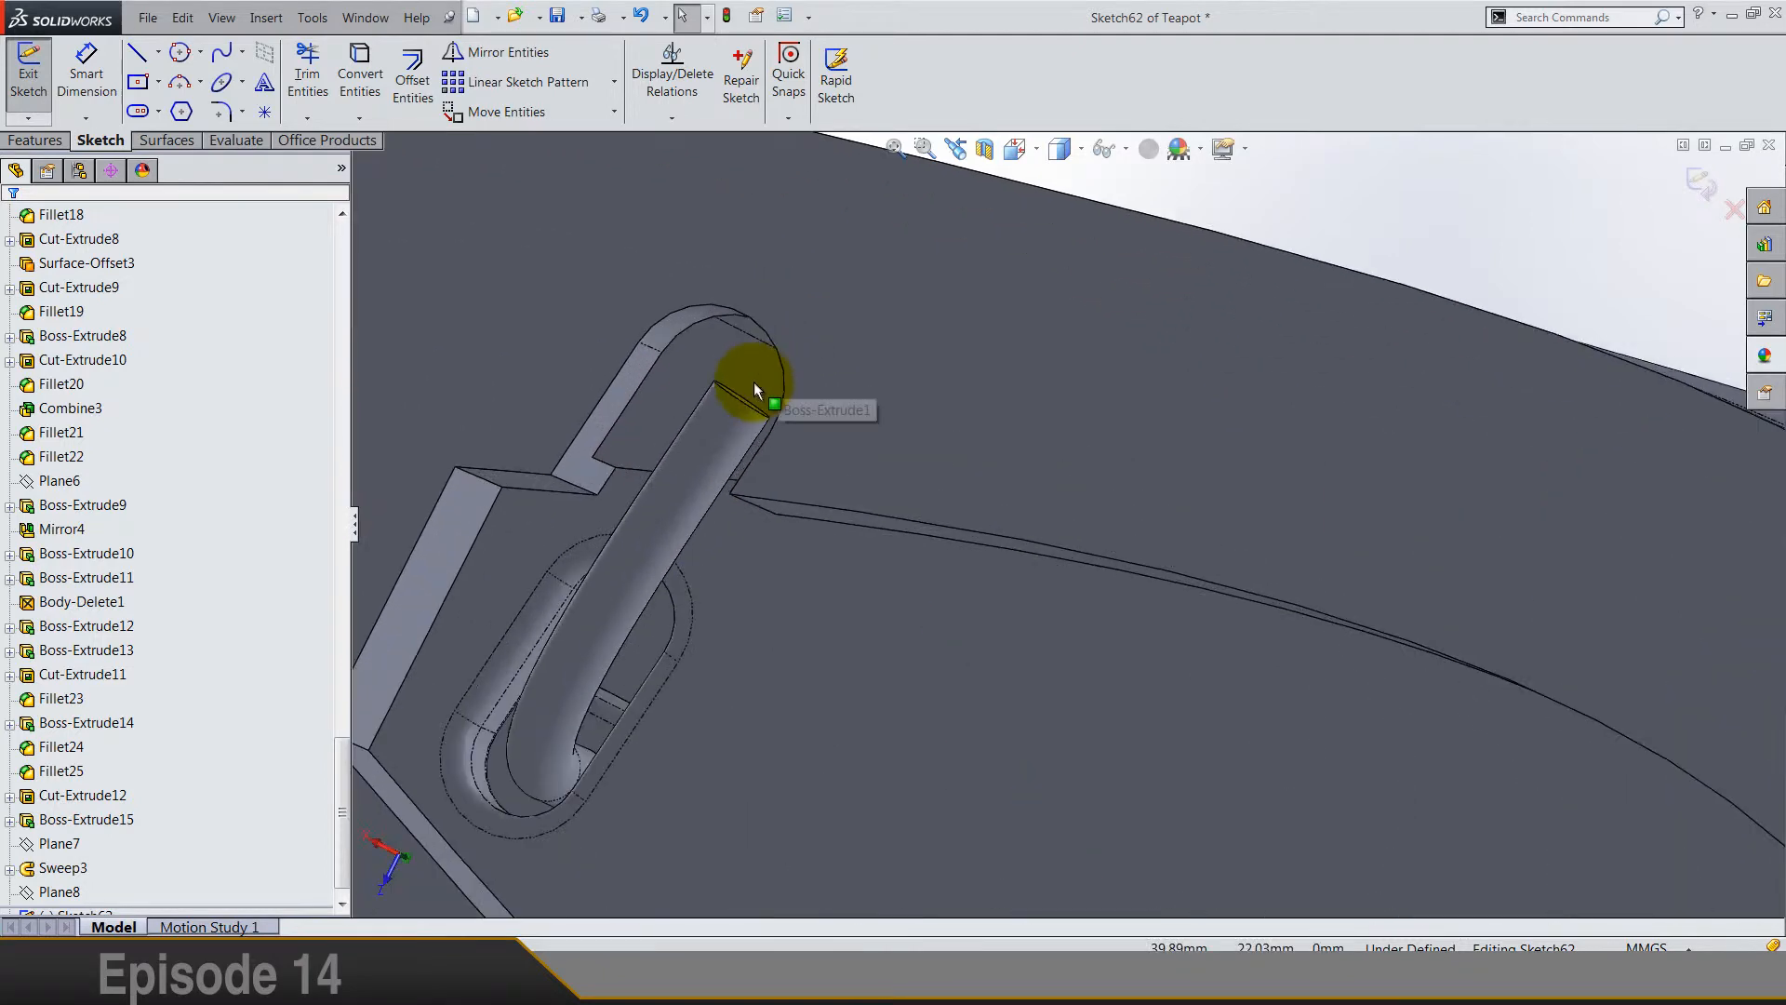
pyautogui.click(369, 81)
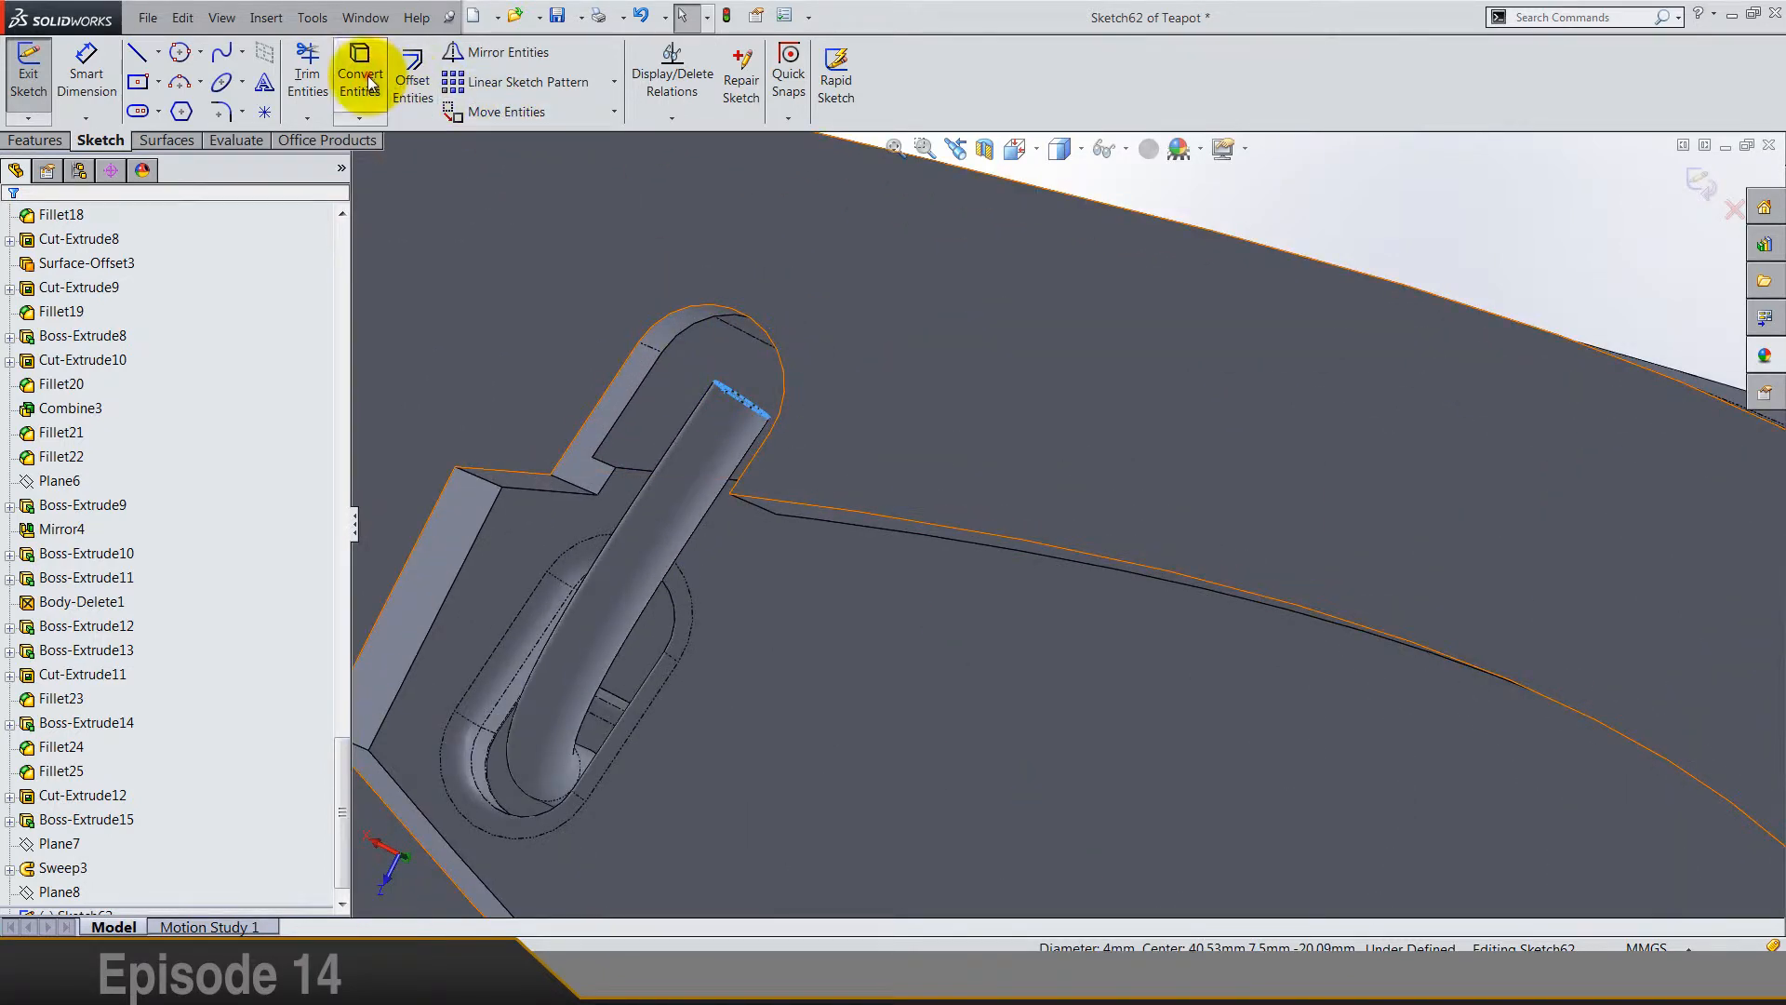
pyautogui.scroll(2, 1086, 375)
pyautogui.scroll(2, 1086, 374)
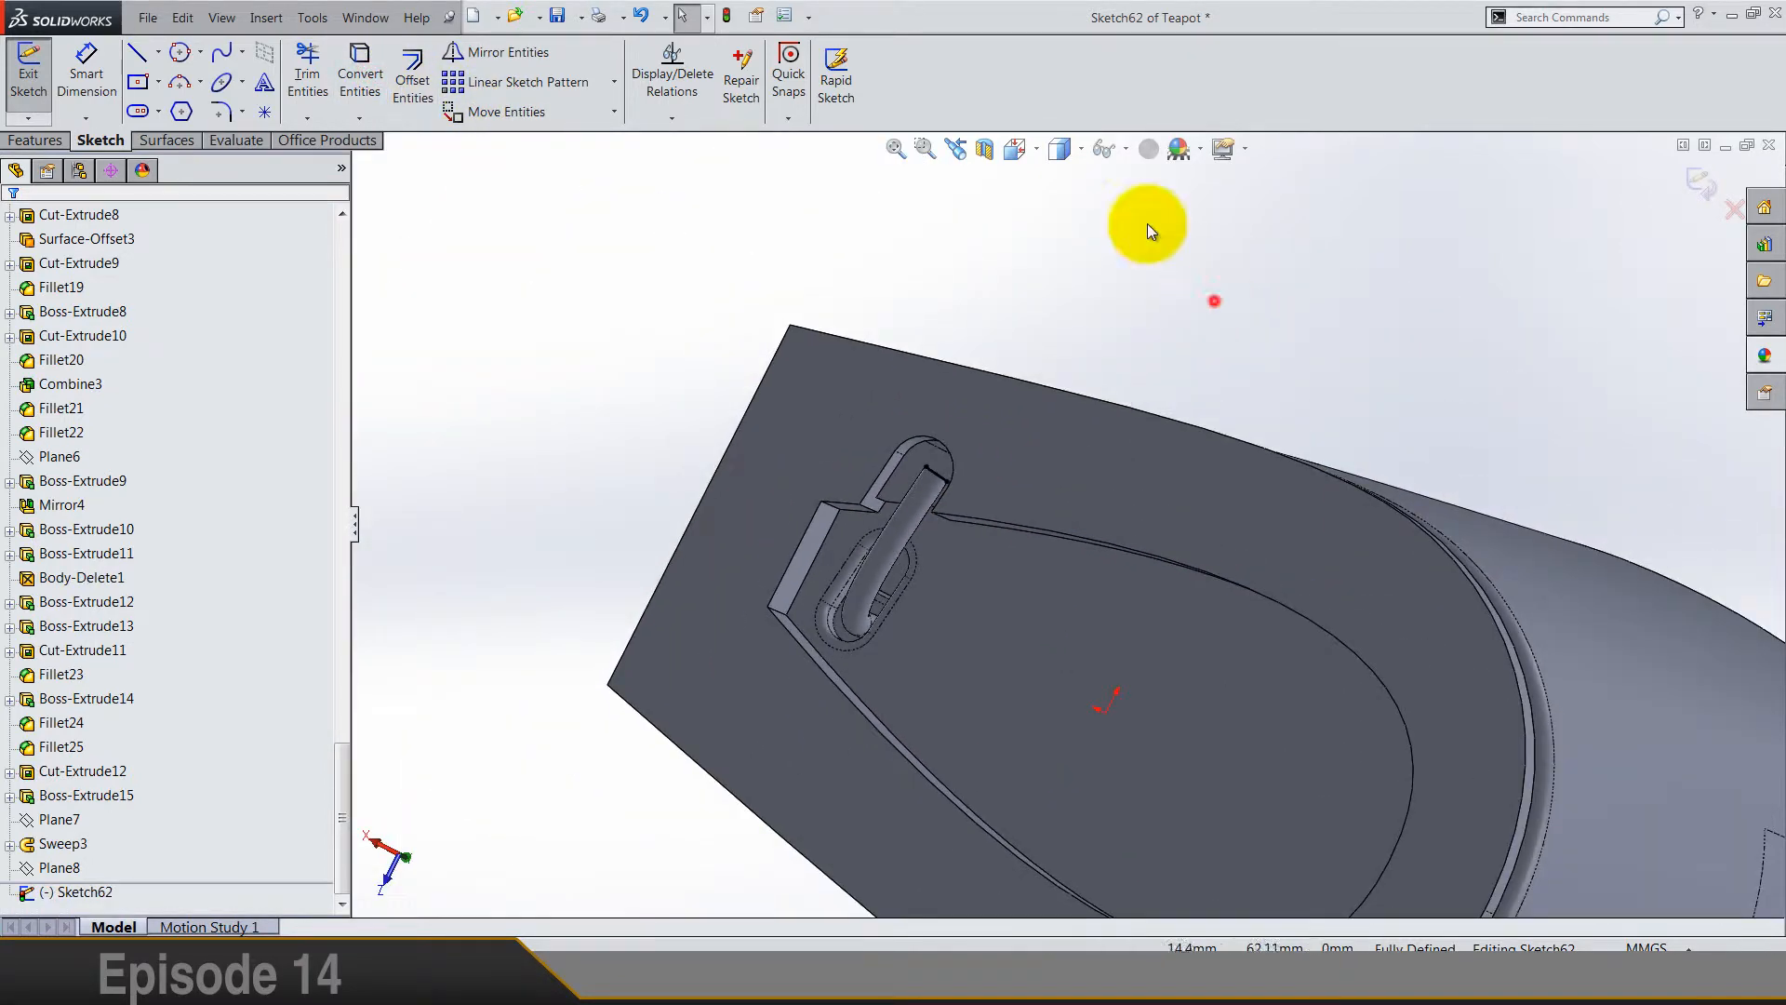
pyautogui.click(1015, 148)
pyautogui.click(1044, 211)
pyautogui.scroll(-6, 1144, 482)
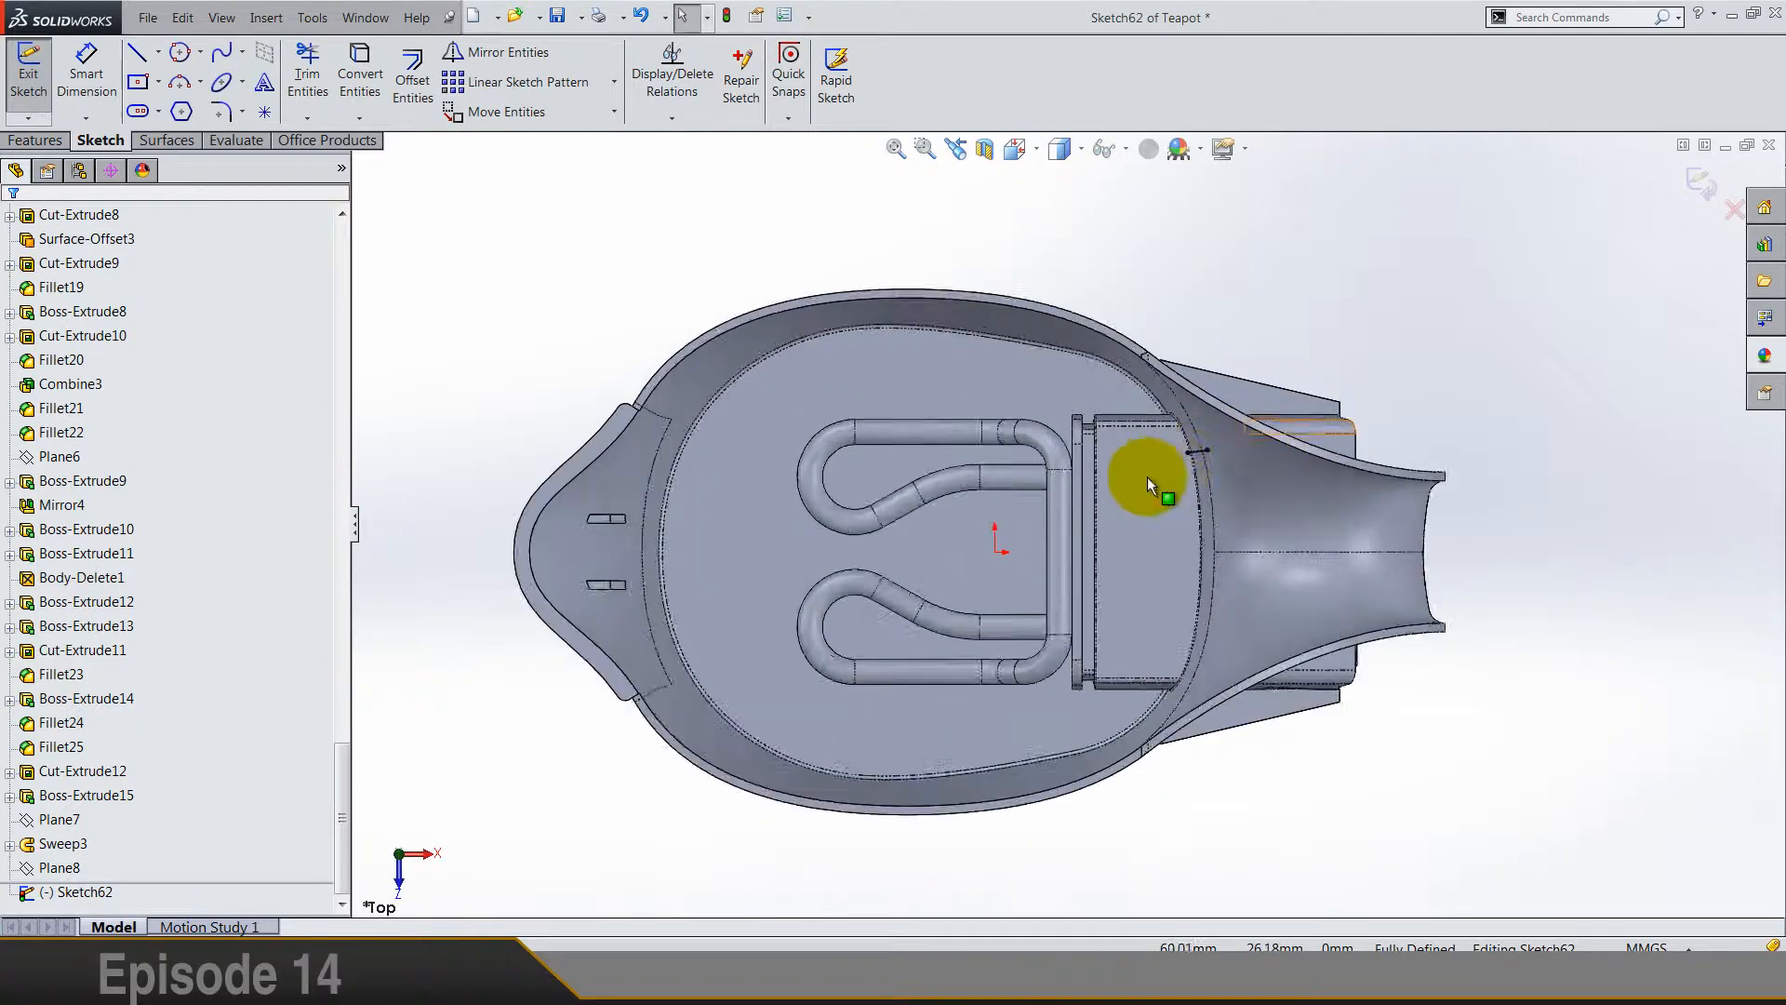
pyautogui.click(1089, 498)
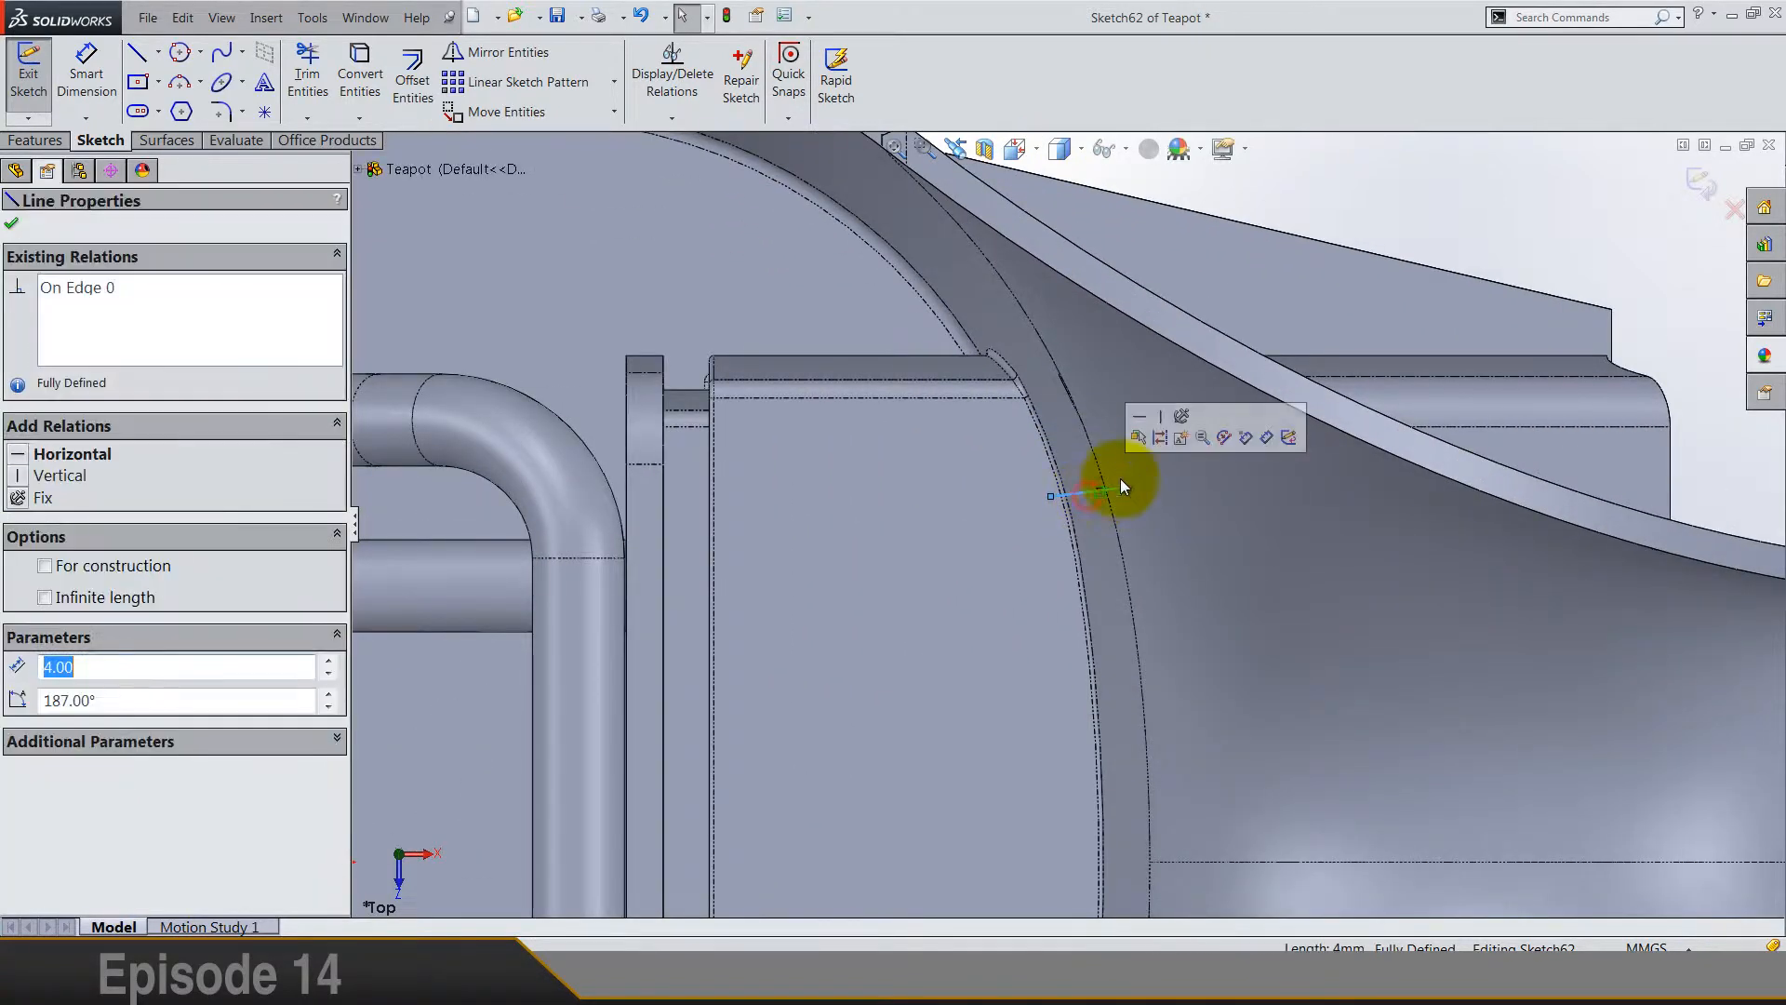
pyautogui.click(1162, 442)
# Step: Start a spline at the midpoint of the converted line on the cable's end
pyautogui.scroll(2, 1159, 445)
pyautogui.scroll(2, 1159, 445)
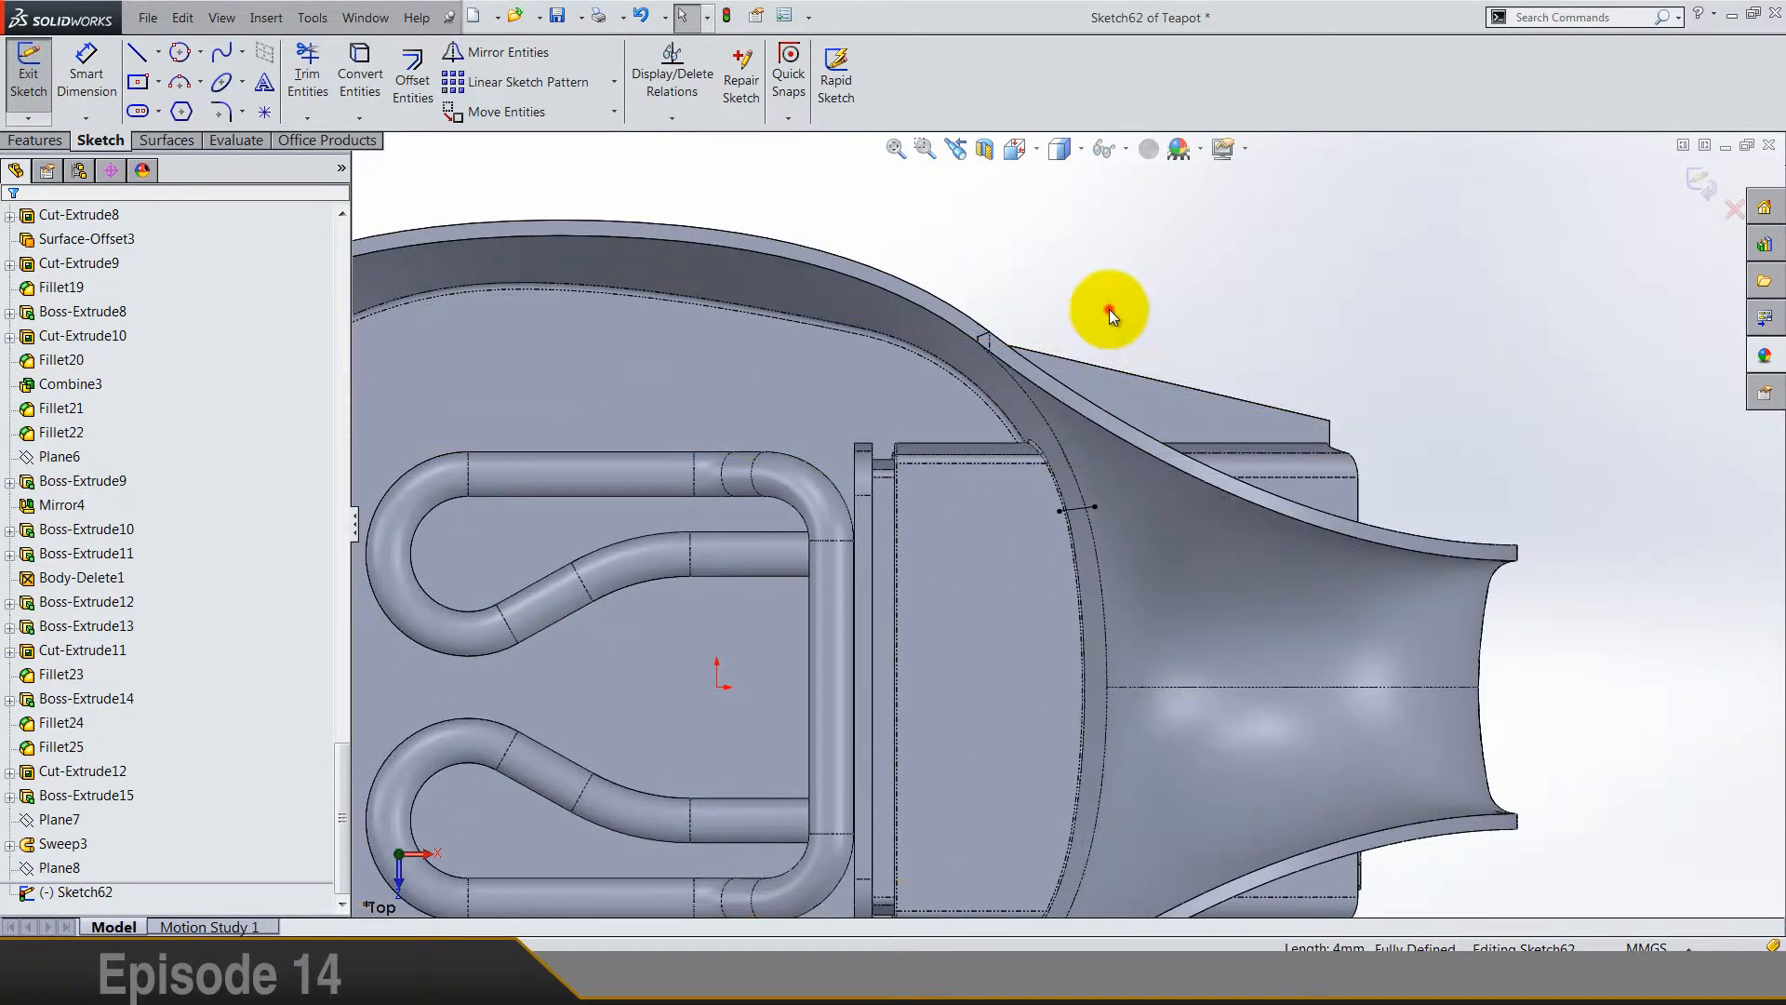
pyautogui.scroll(2, 786, 516)
pyautogui.scroll(-1, 779, 510)
pyautogui.scroll(2, 779, 510)
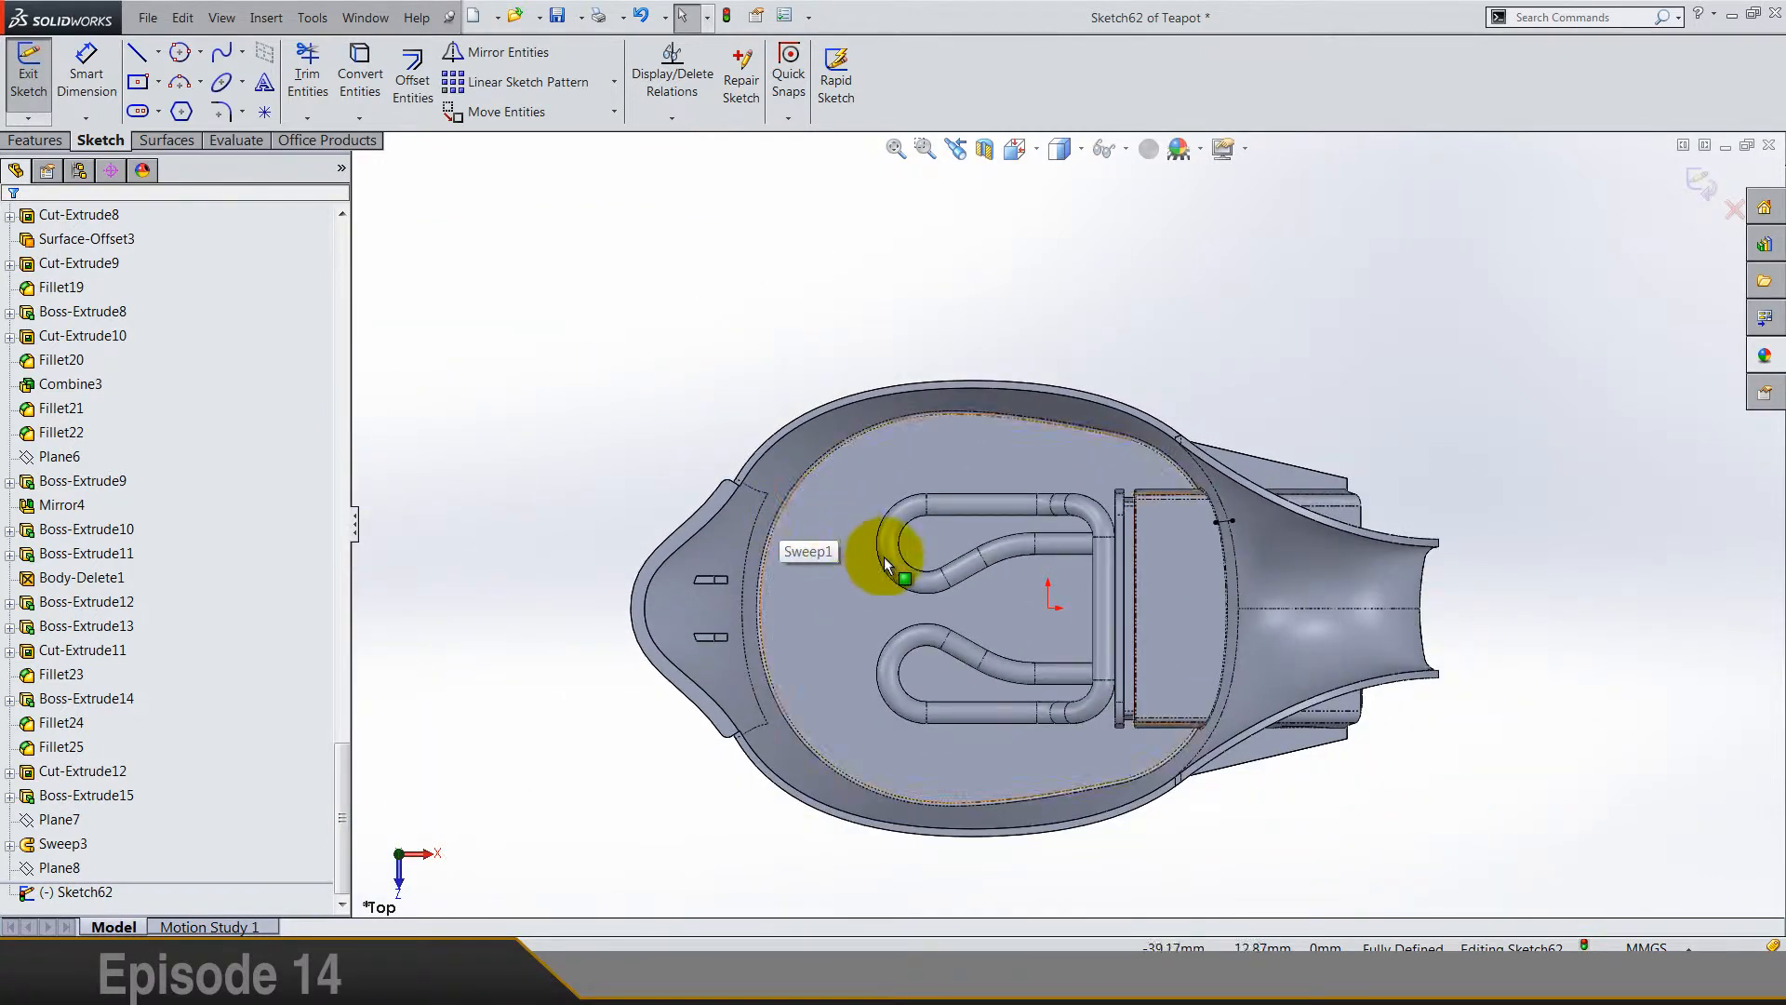
pyautogui.scroll(-1, 839, 611)
pyautogui.scroll(-1, 839, 611)
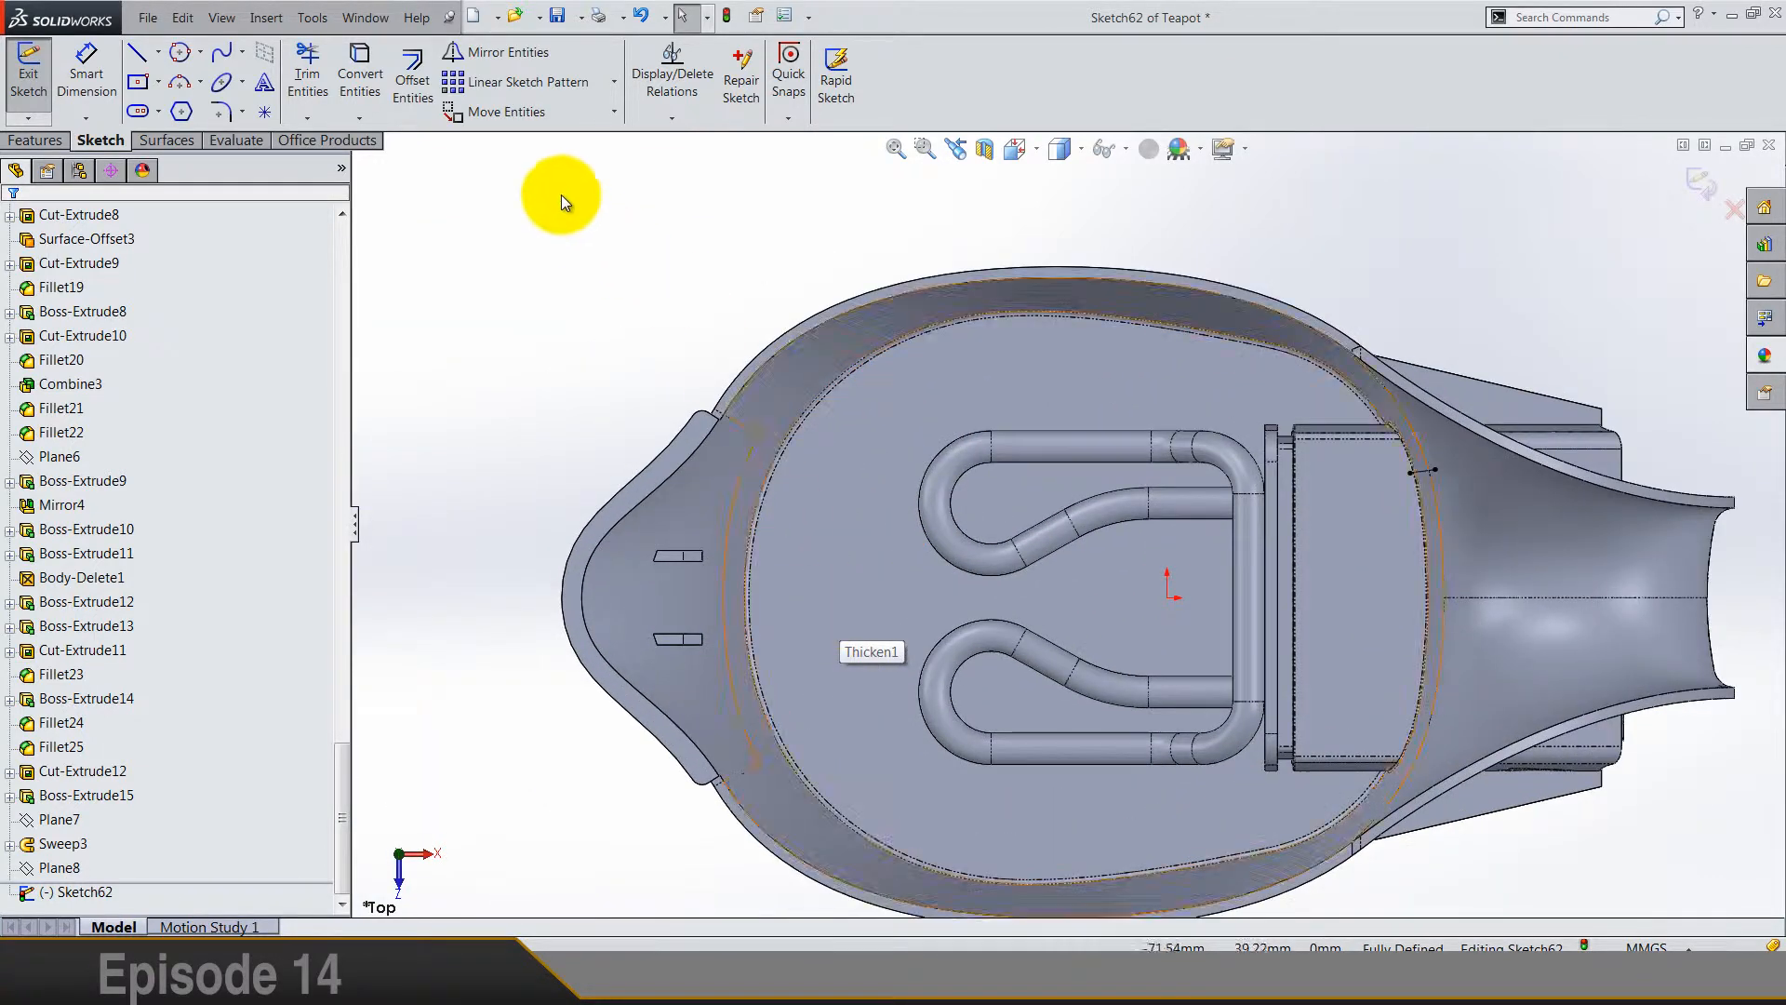
pyautogui.click(223, 51)
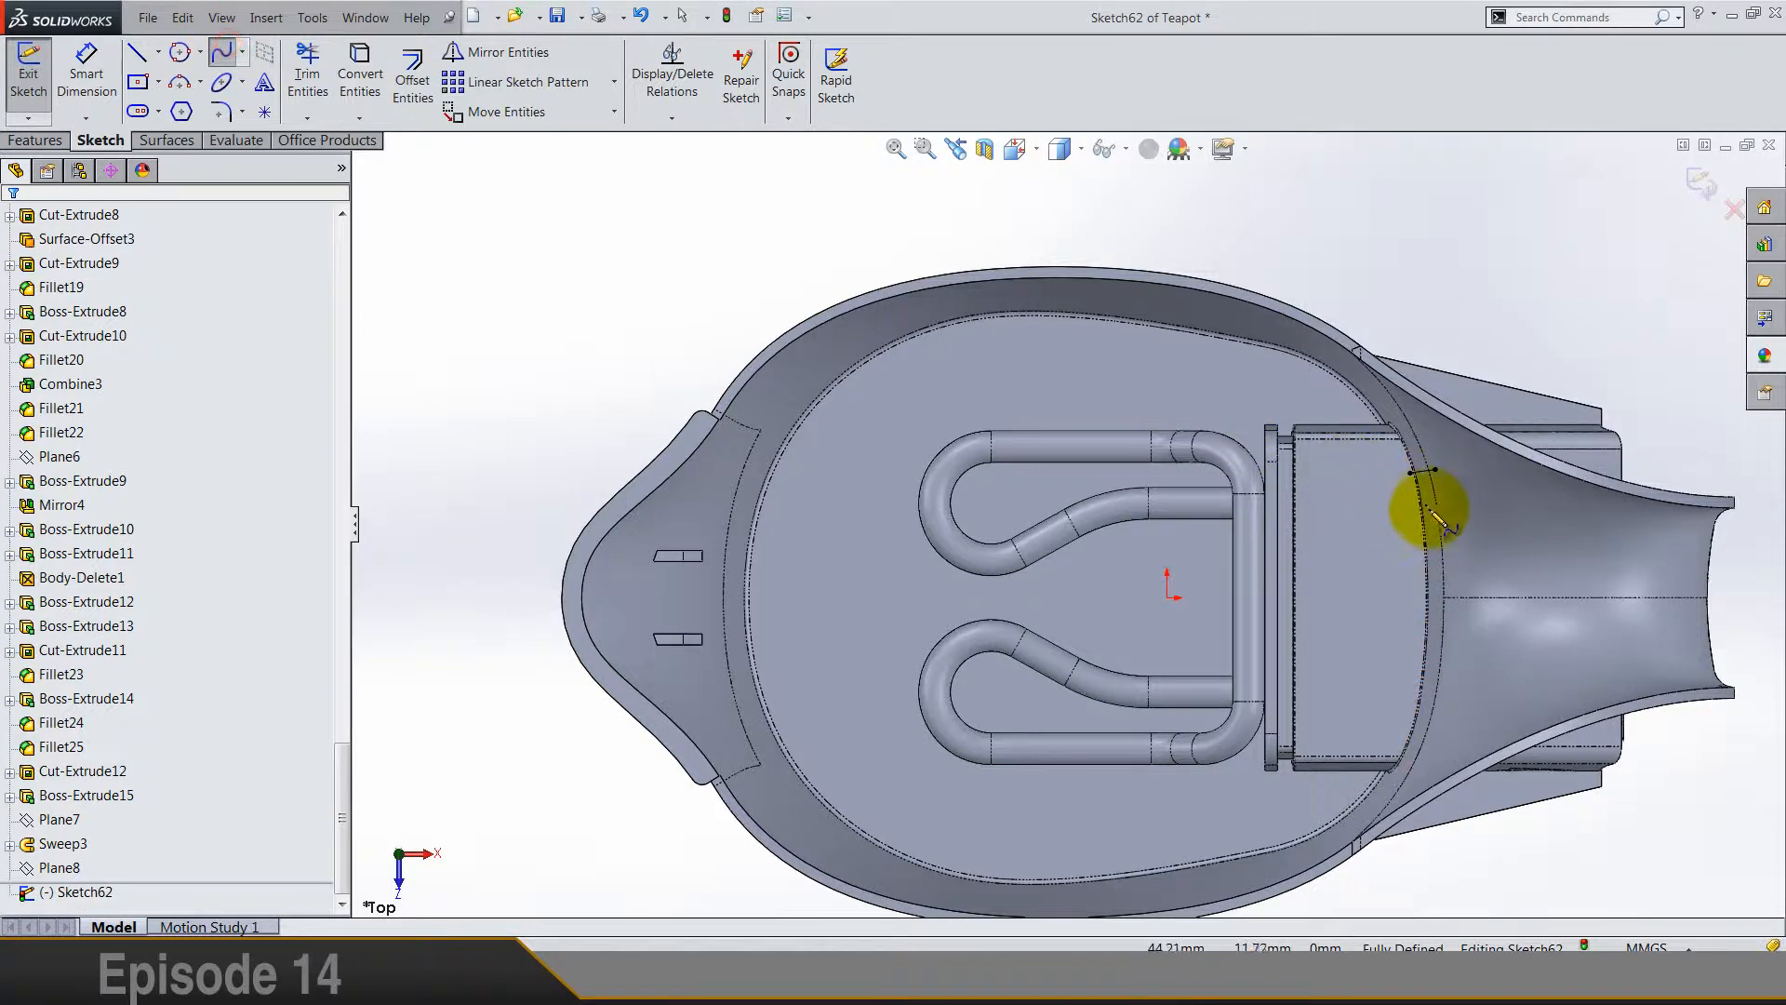
pyautogui.scroll(-2, 1330, 447)
pyautogui.scroll(-2, 1268, 410)
pyautogui.scroll(-1, 1221, 484)
pyautogui.scroll(-2, 1221, 484)
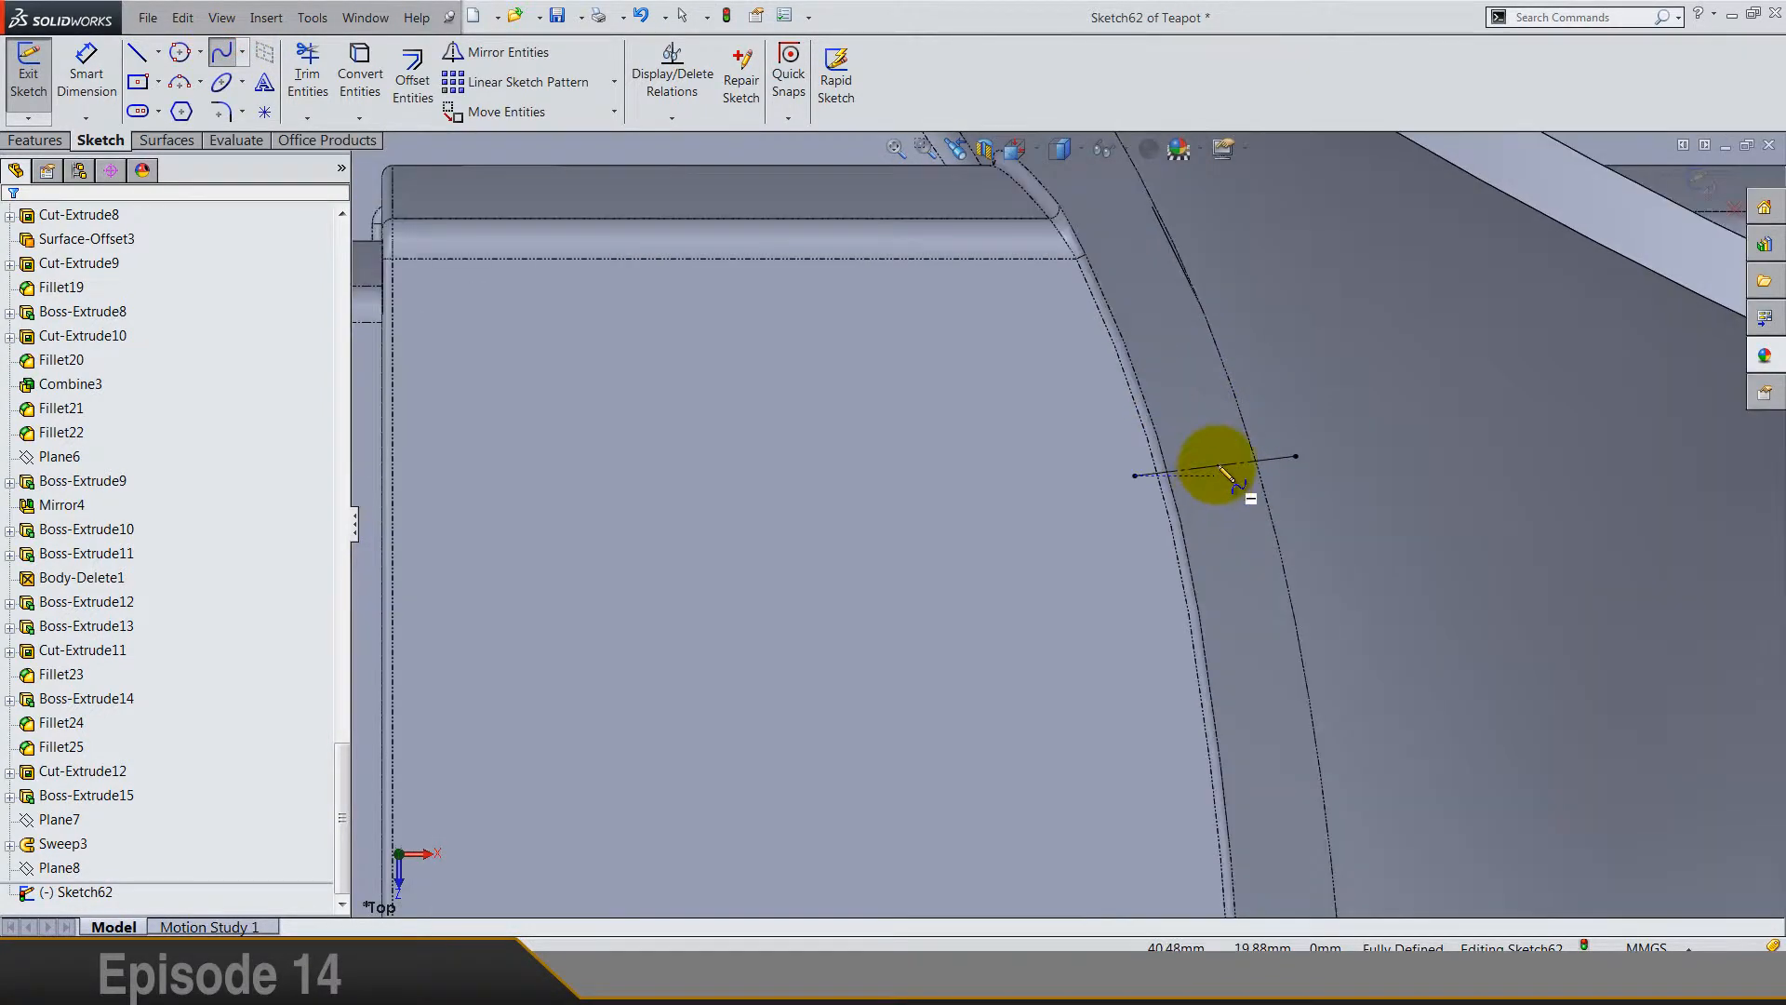
pyautogui.click(1215, 465)
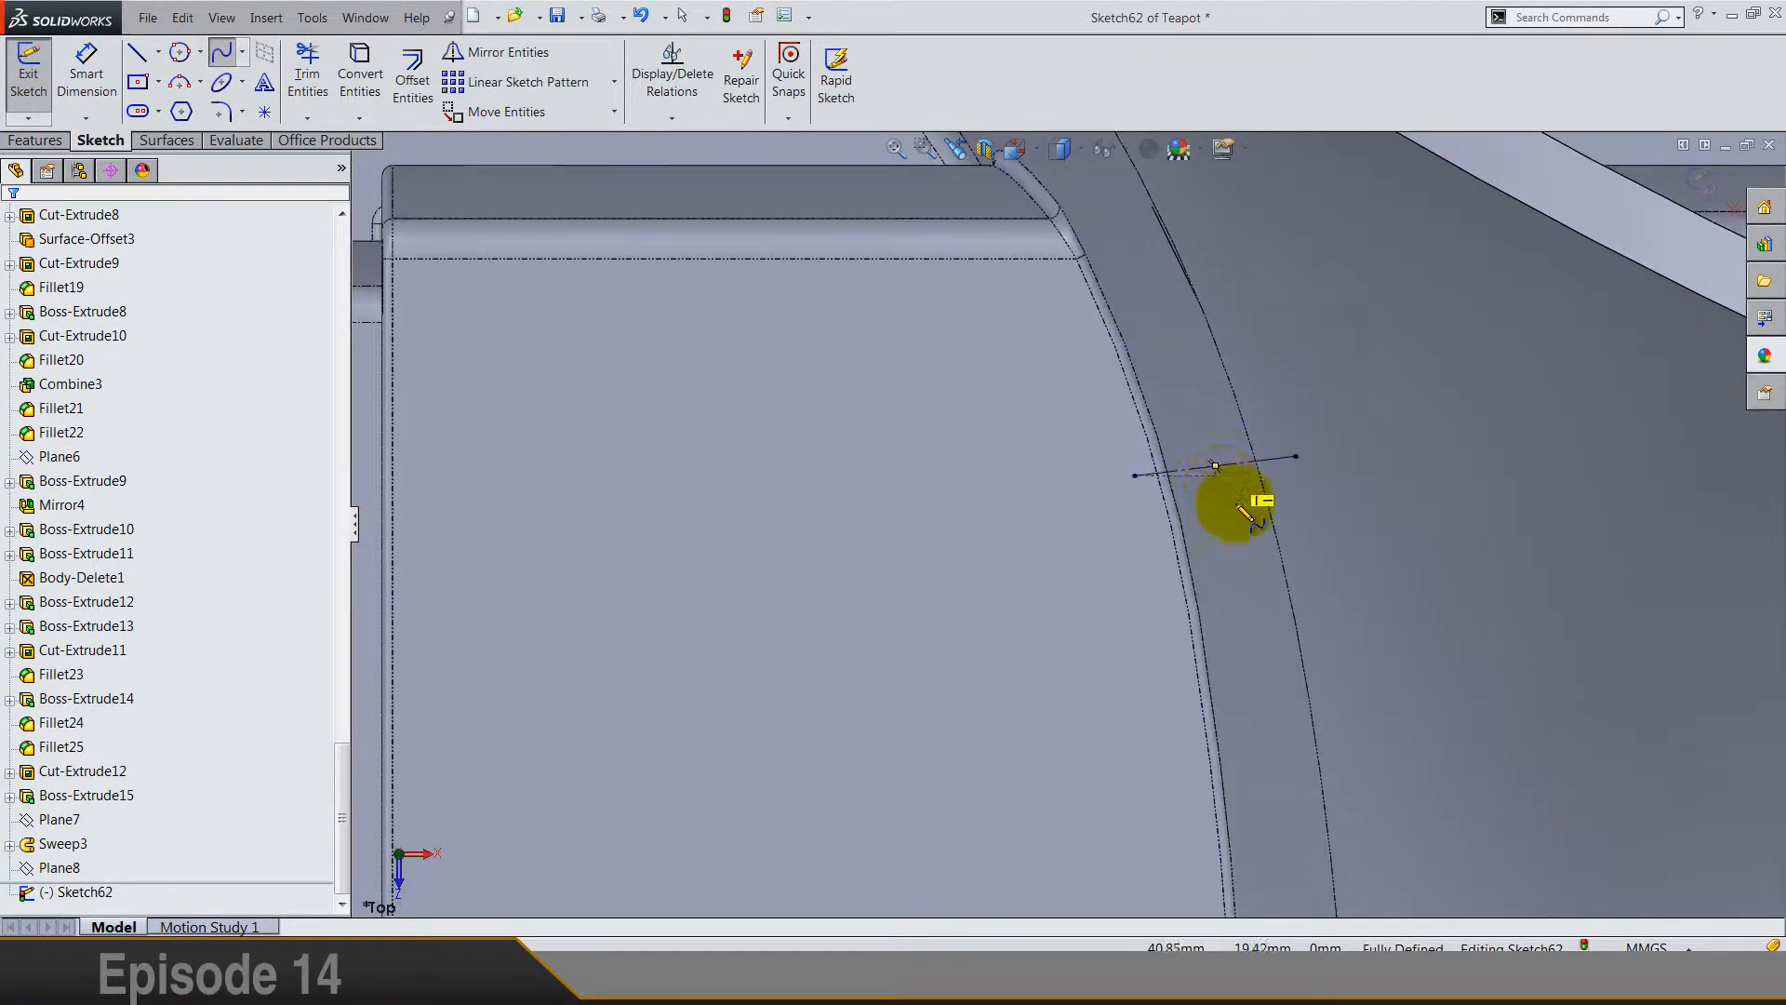
pyautogui.click(1215, 465)
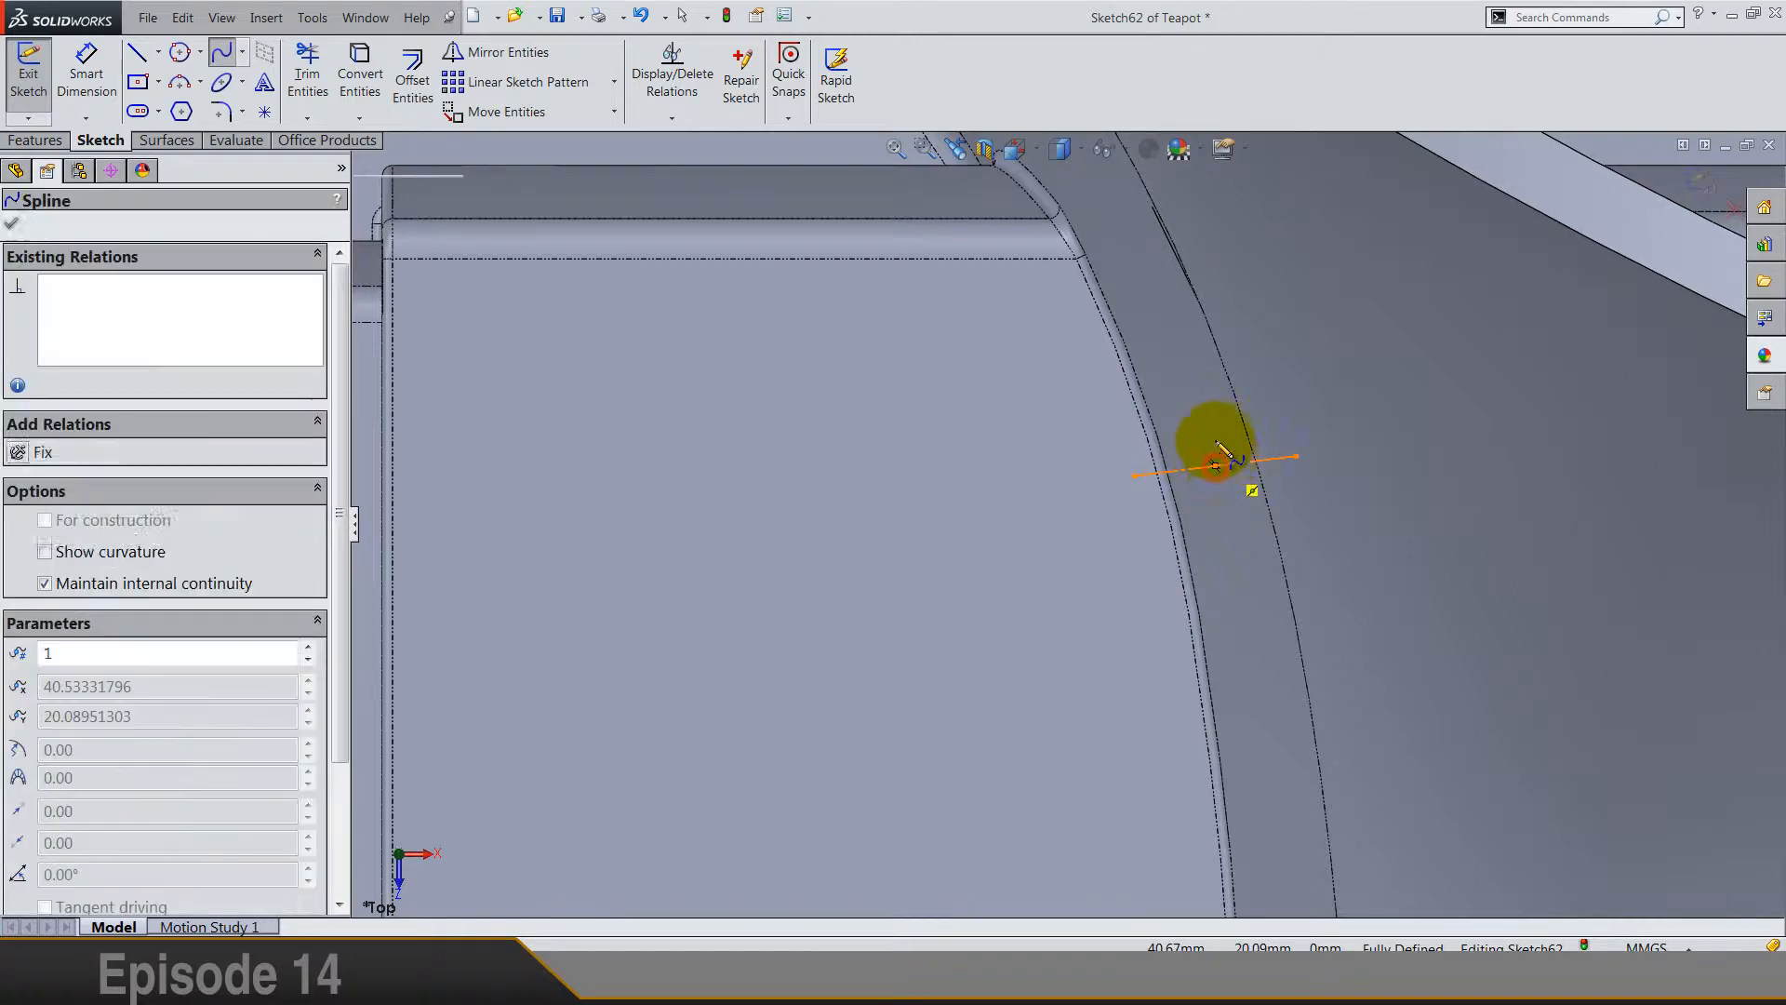
# Step: Route the spline through about one and a half loops around the teapot base, ending beside the spout, and finish it
pyautogui.scroll(5, 1204, 404)
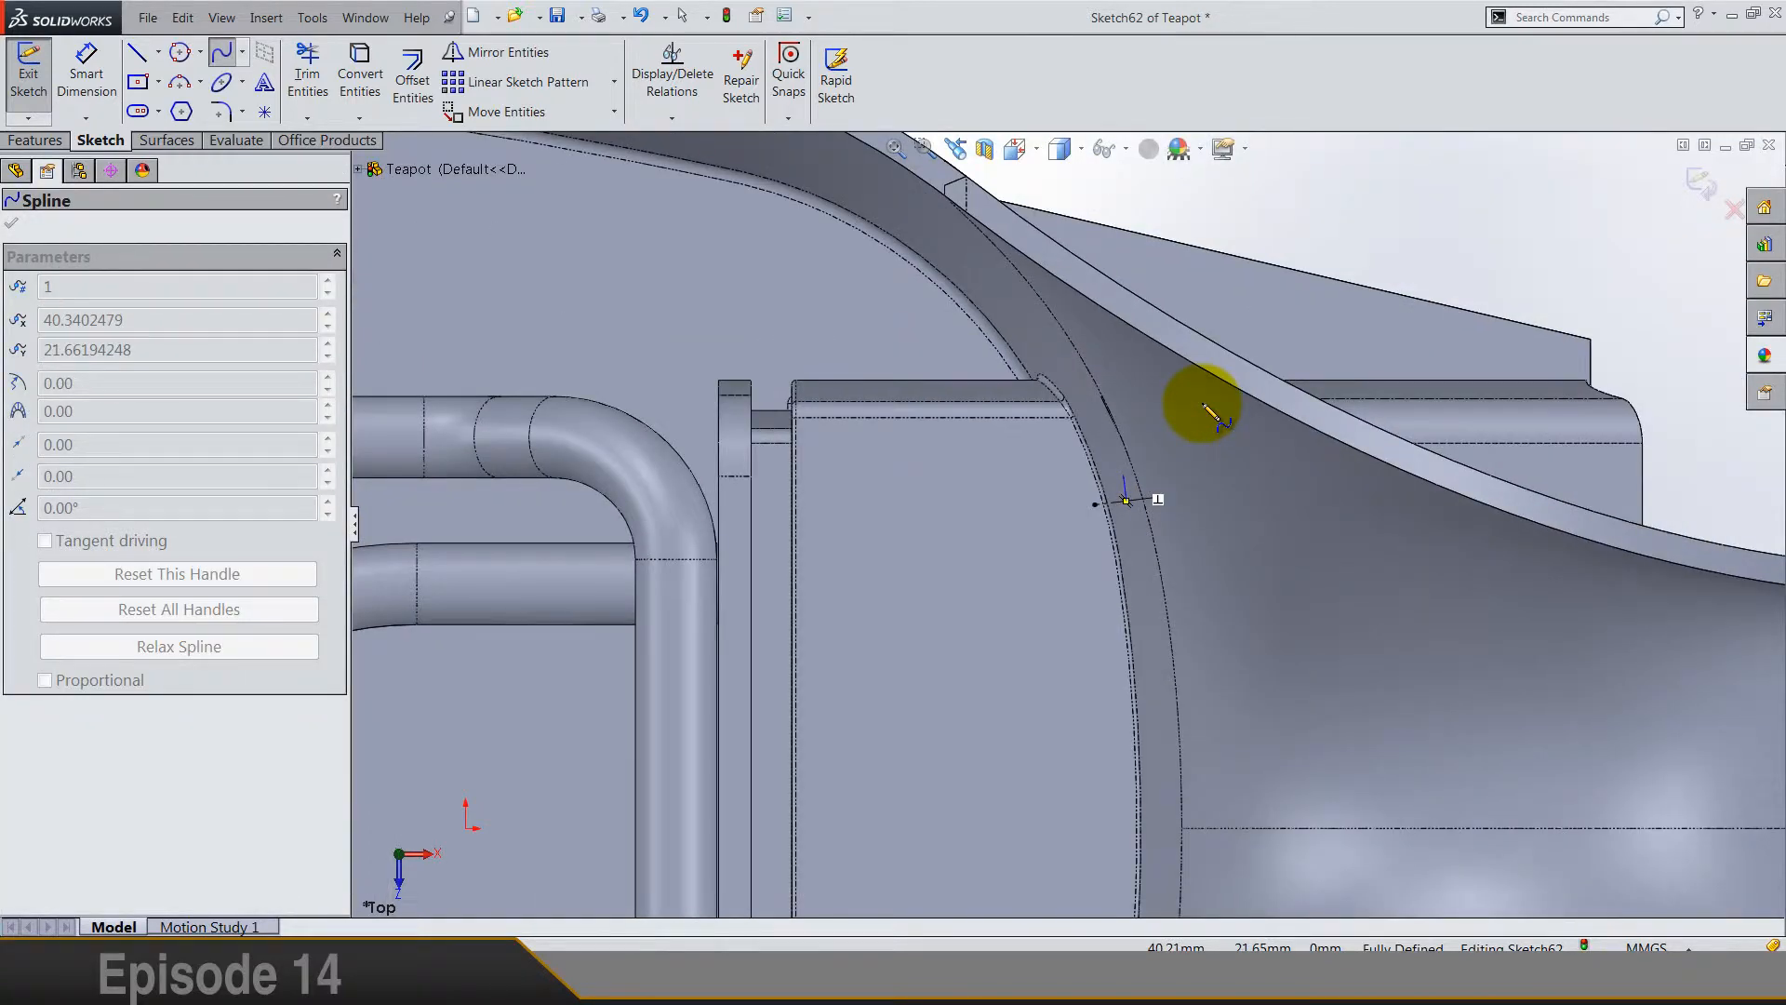
pyautogui.scroll(6, 1209, 409)
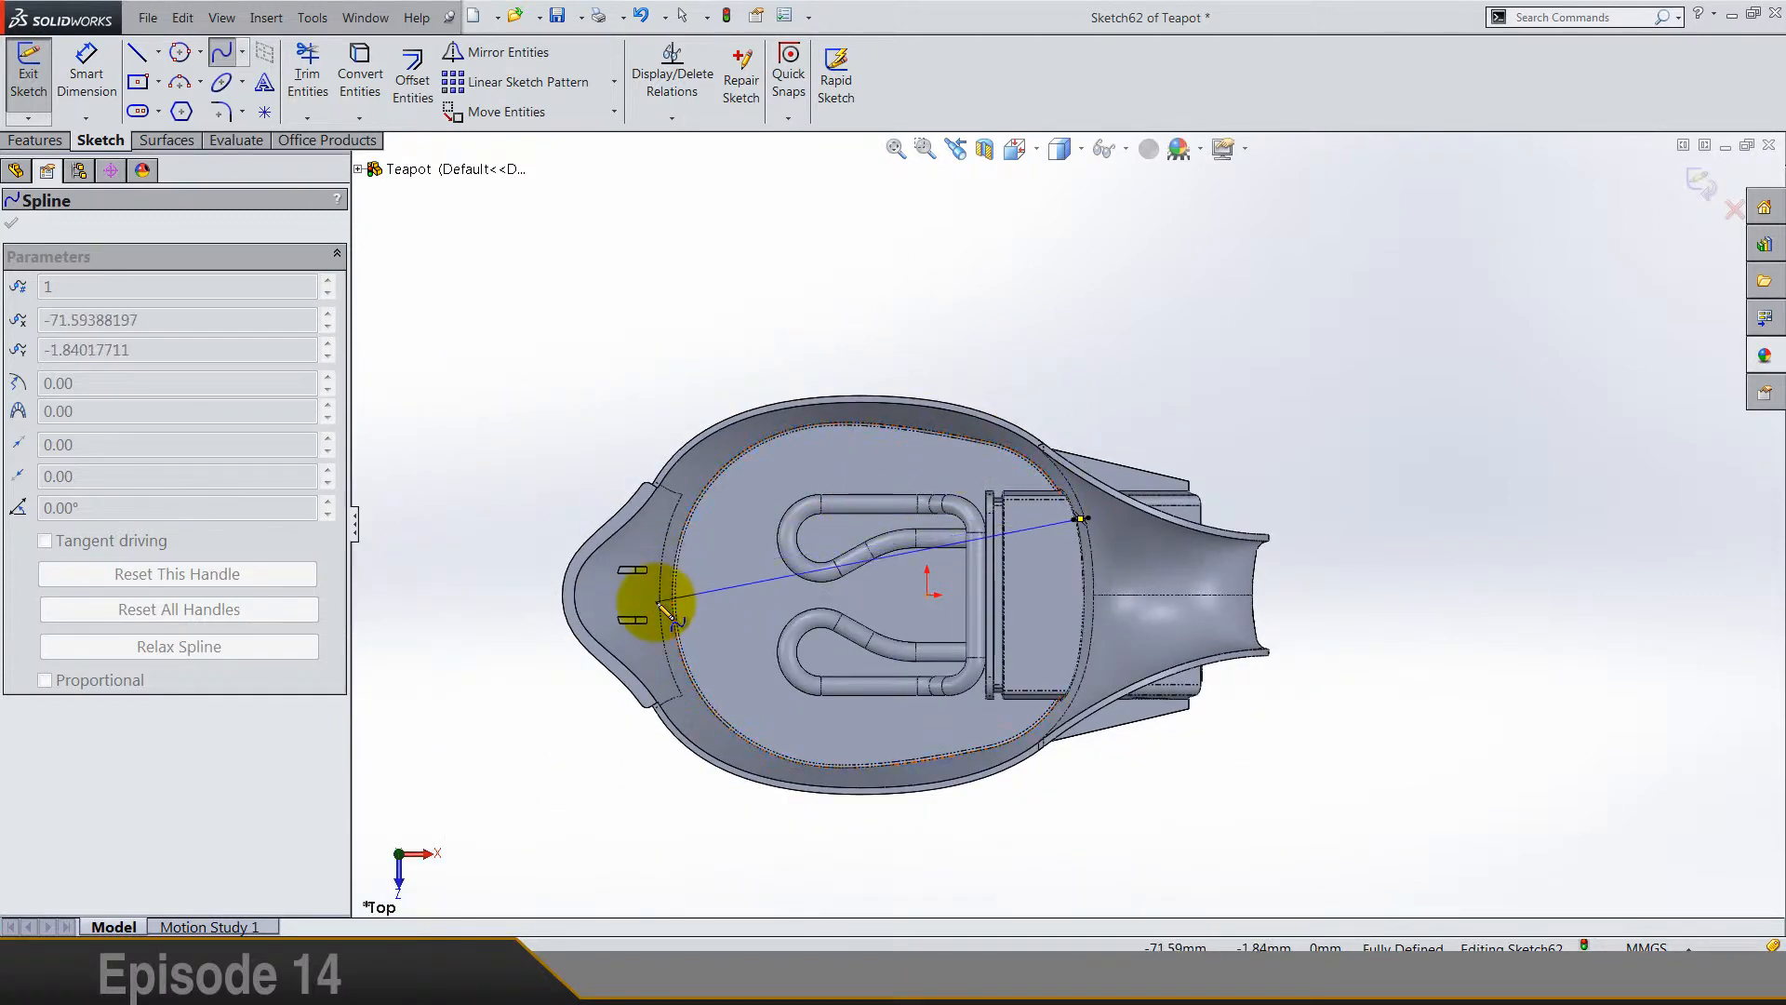
pyautogui.scroll(-3, 663, 606)
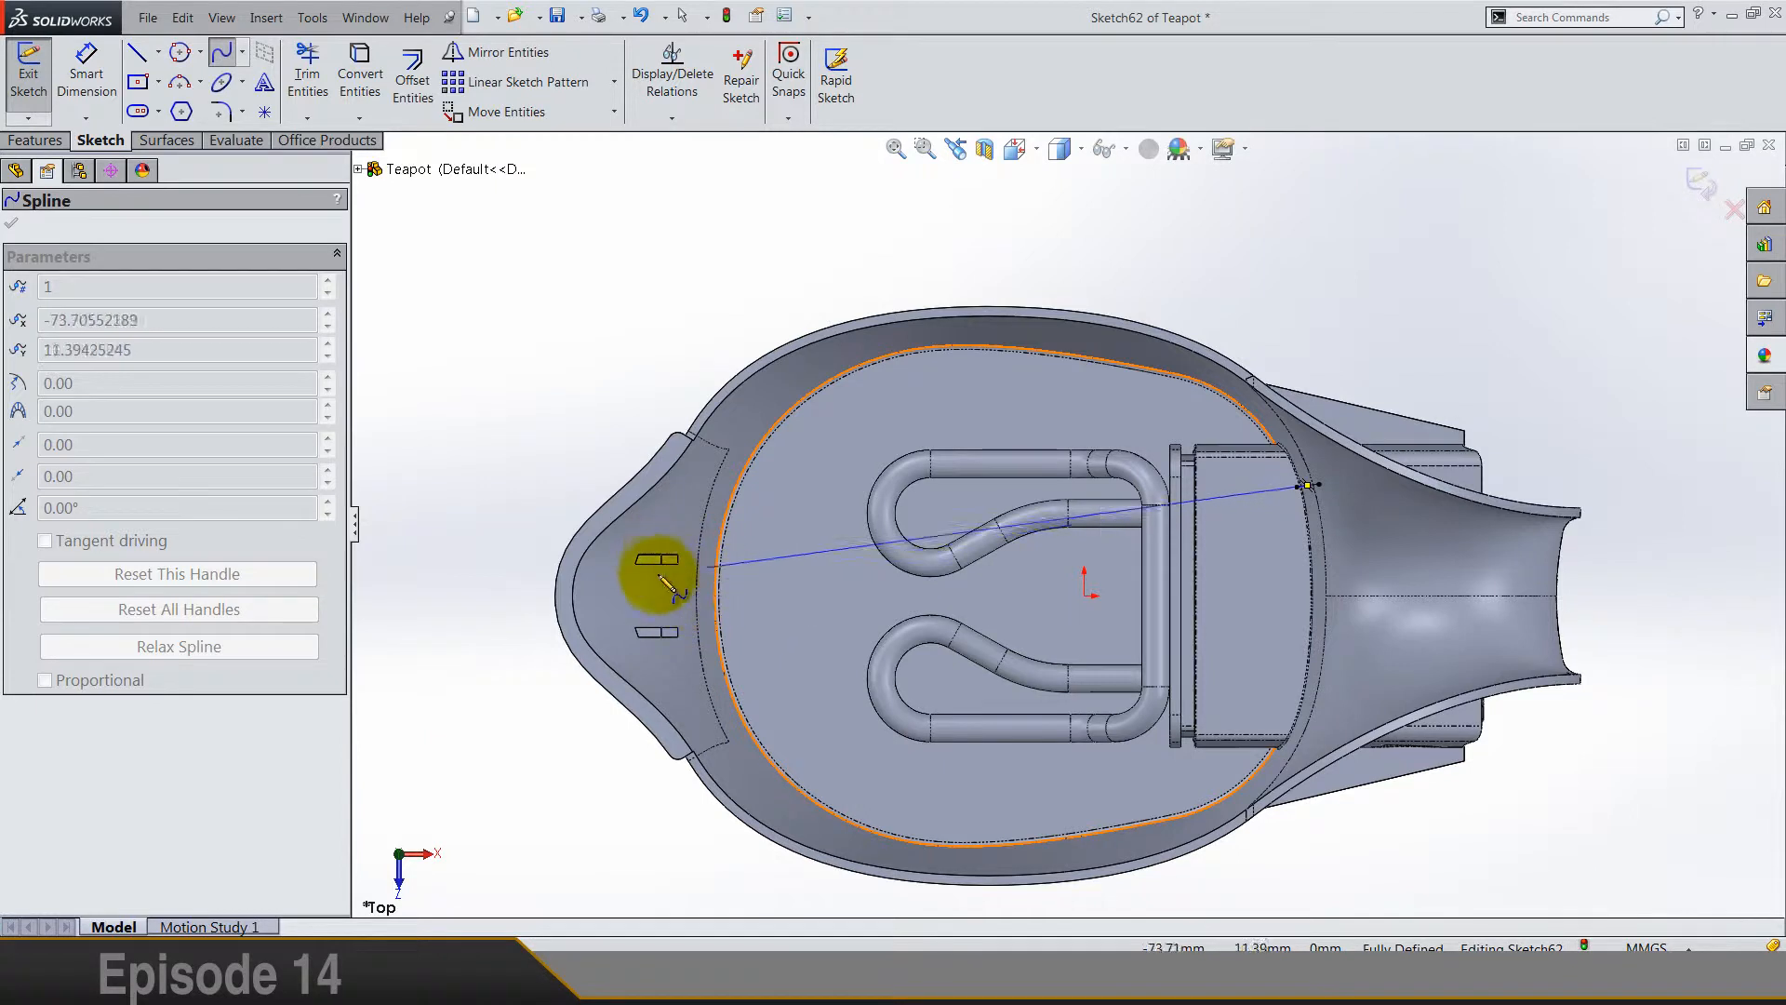
pyautogui.click(738, 584)
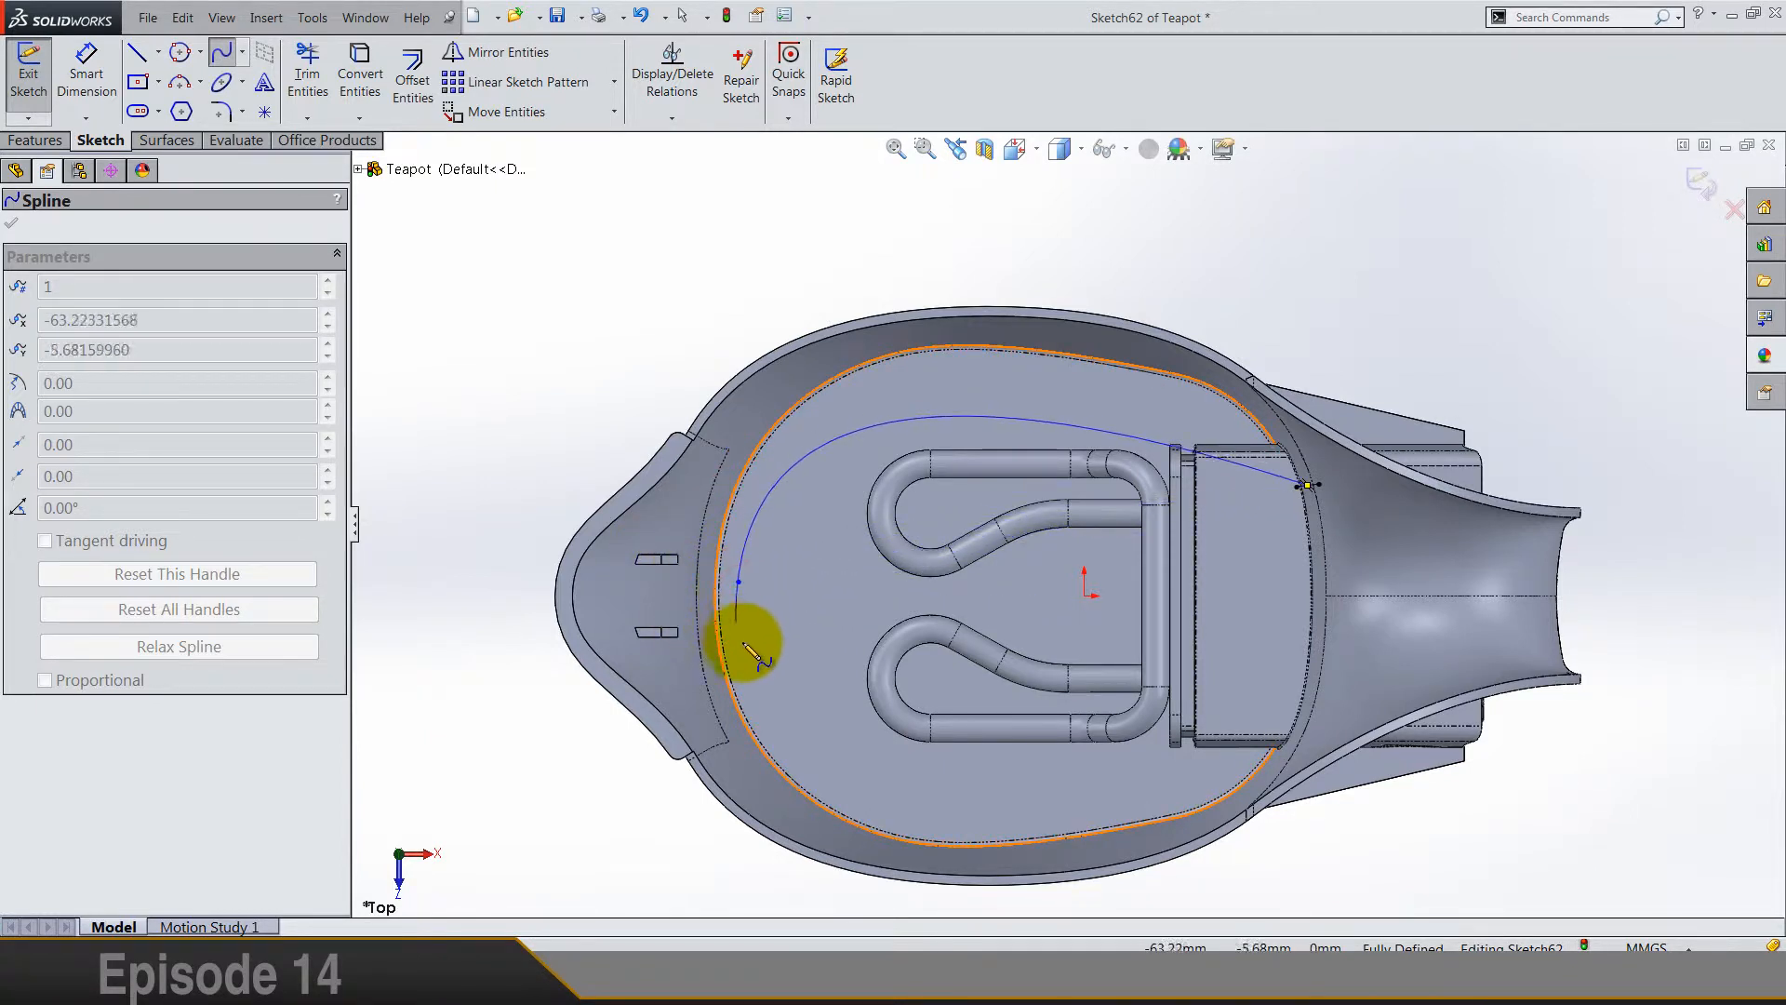
pyautogui.click(816, 741)
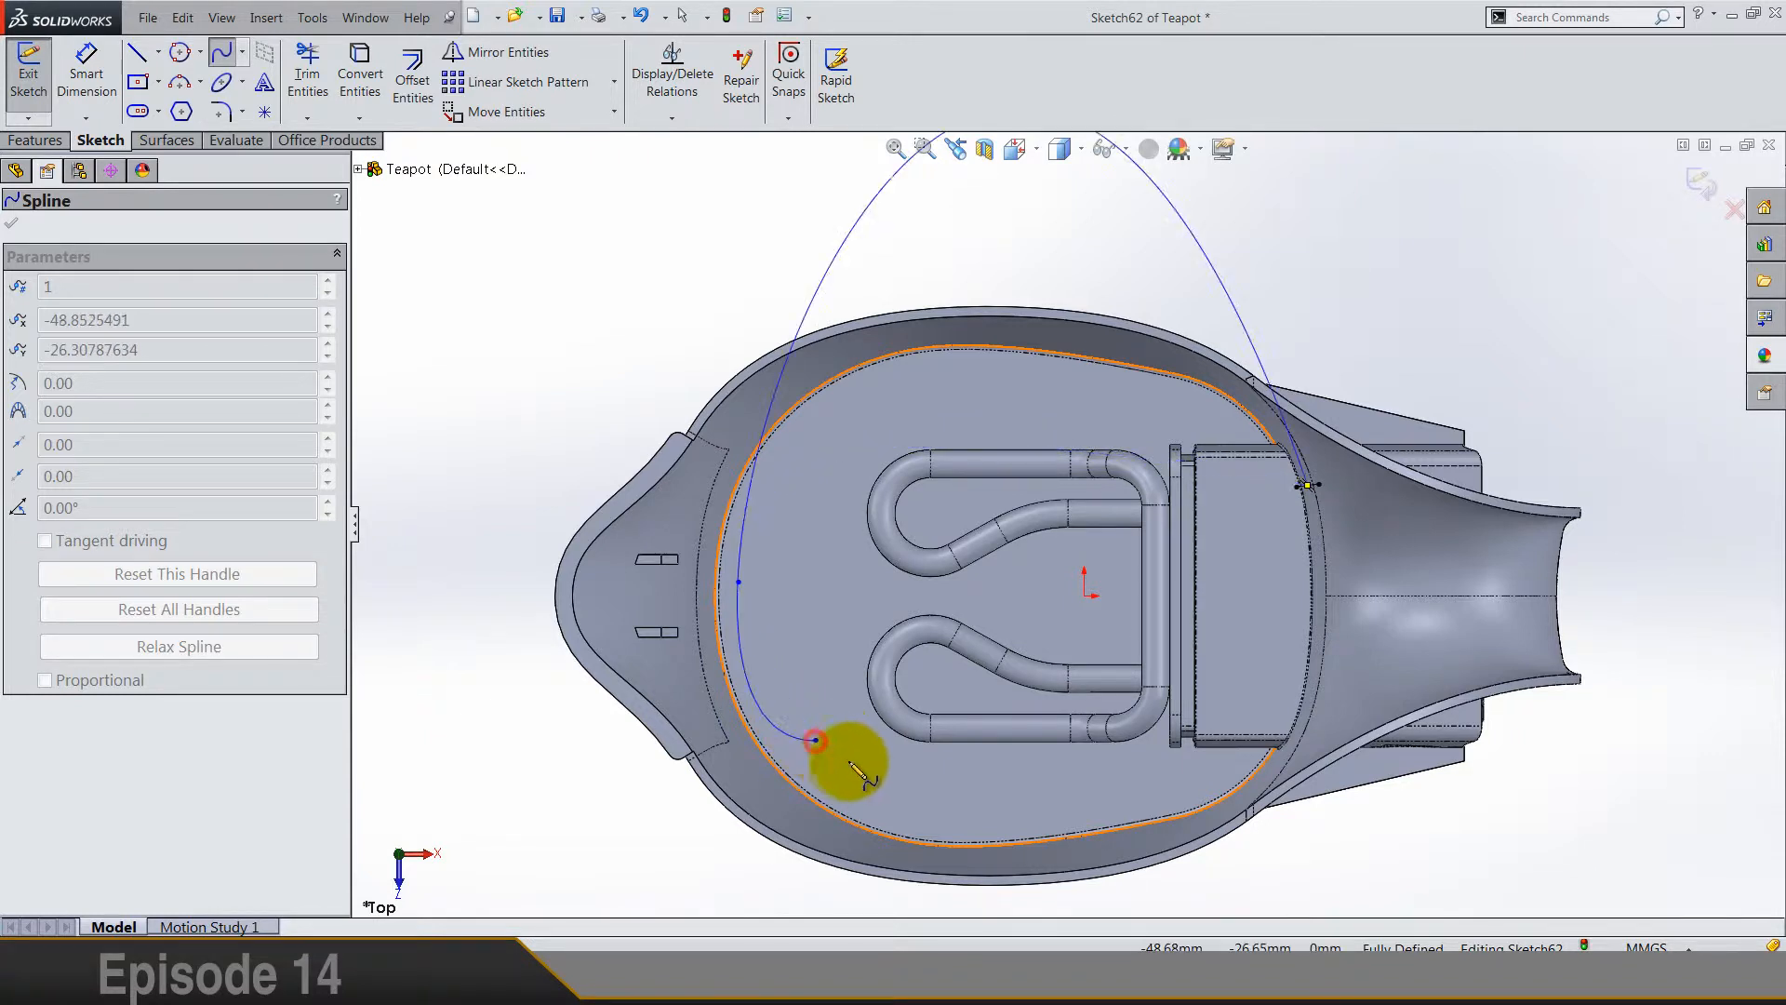
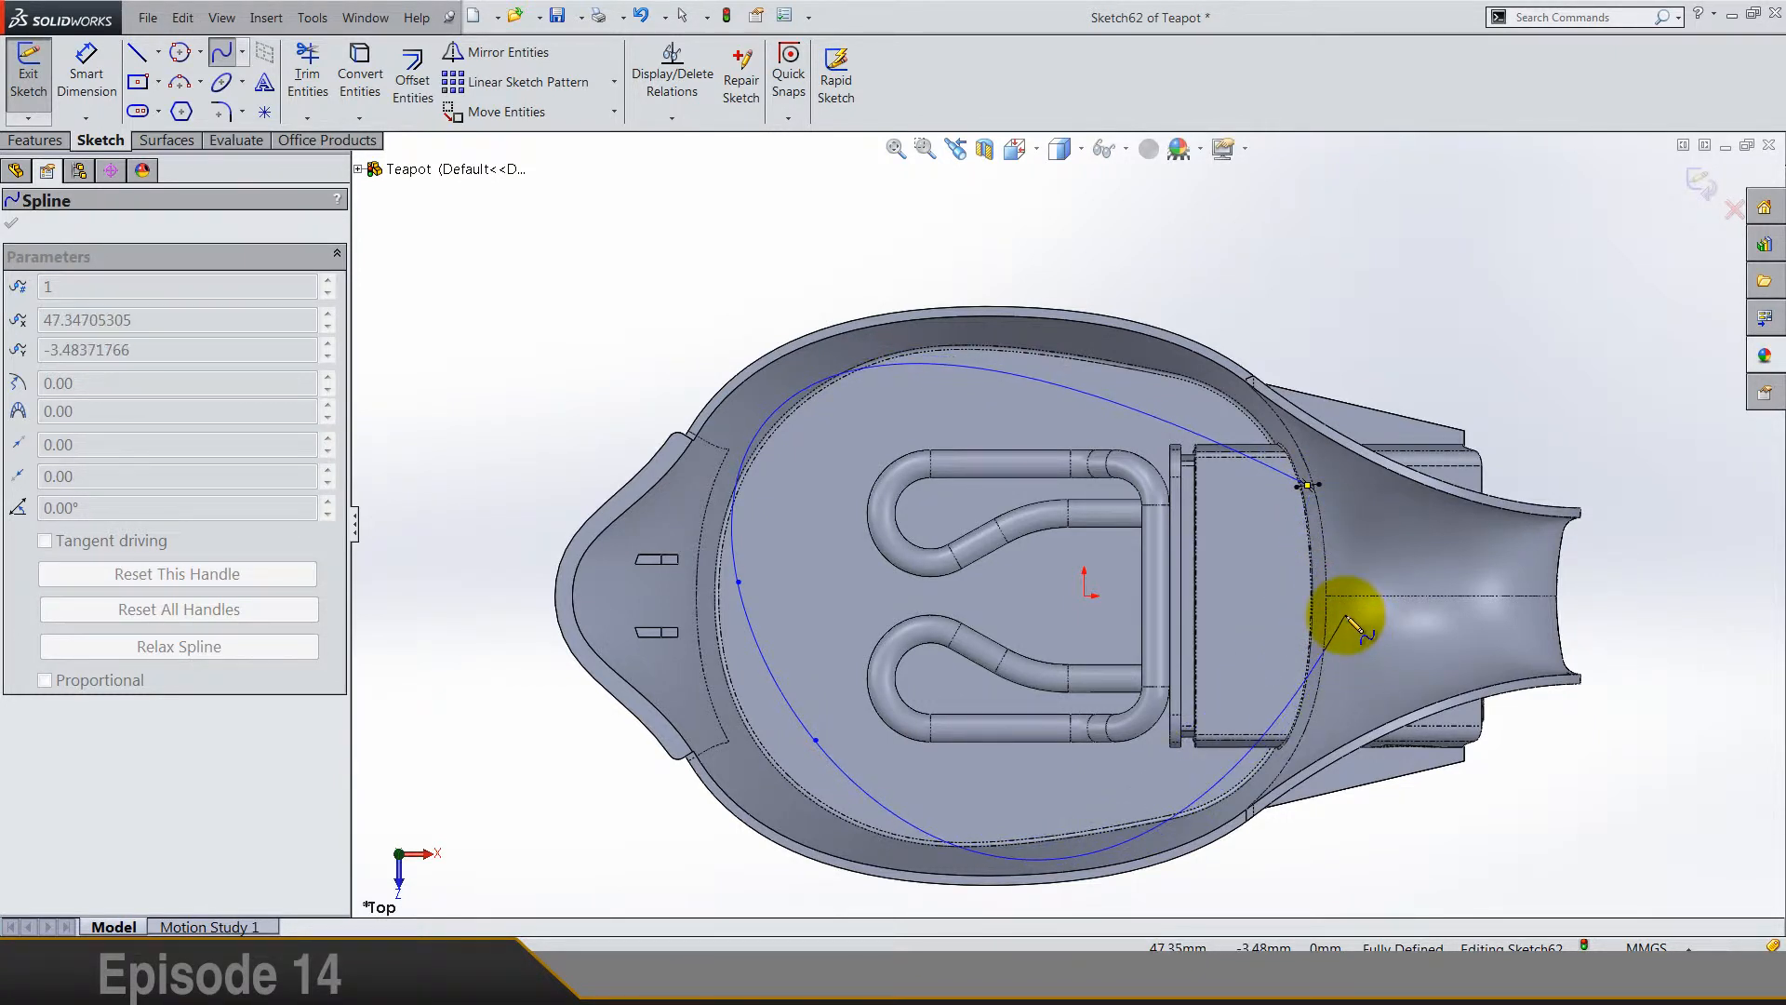
pyautogui.click(1345, 614)
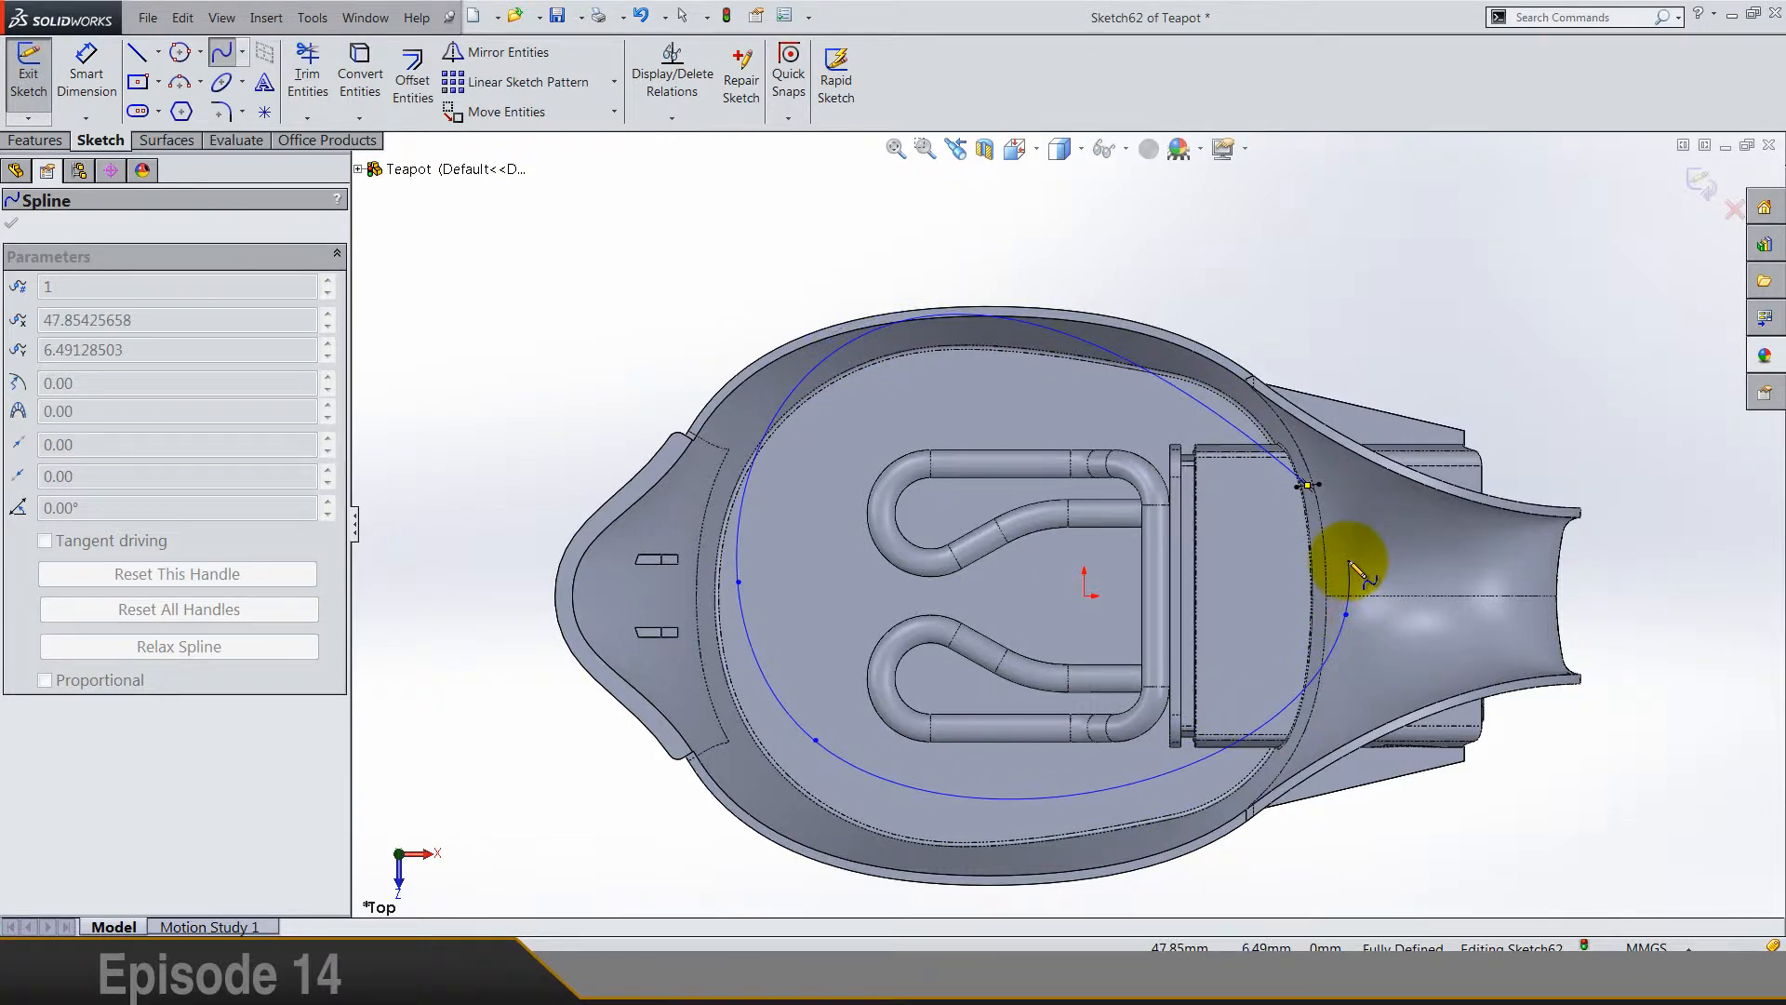
pyautogui.moveTo(1334, 517); pyautogui.dragTo(1257, 402)
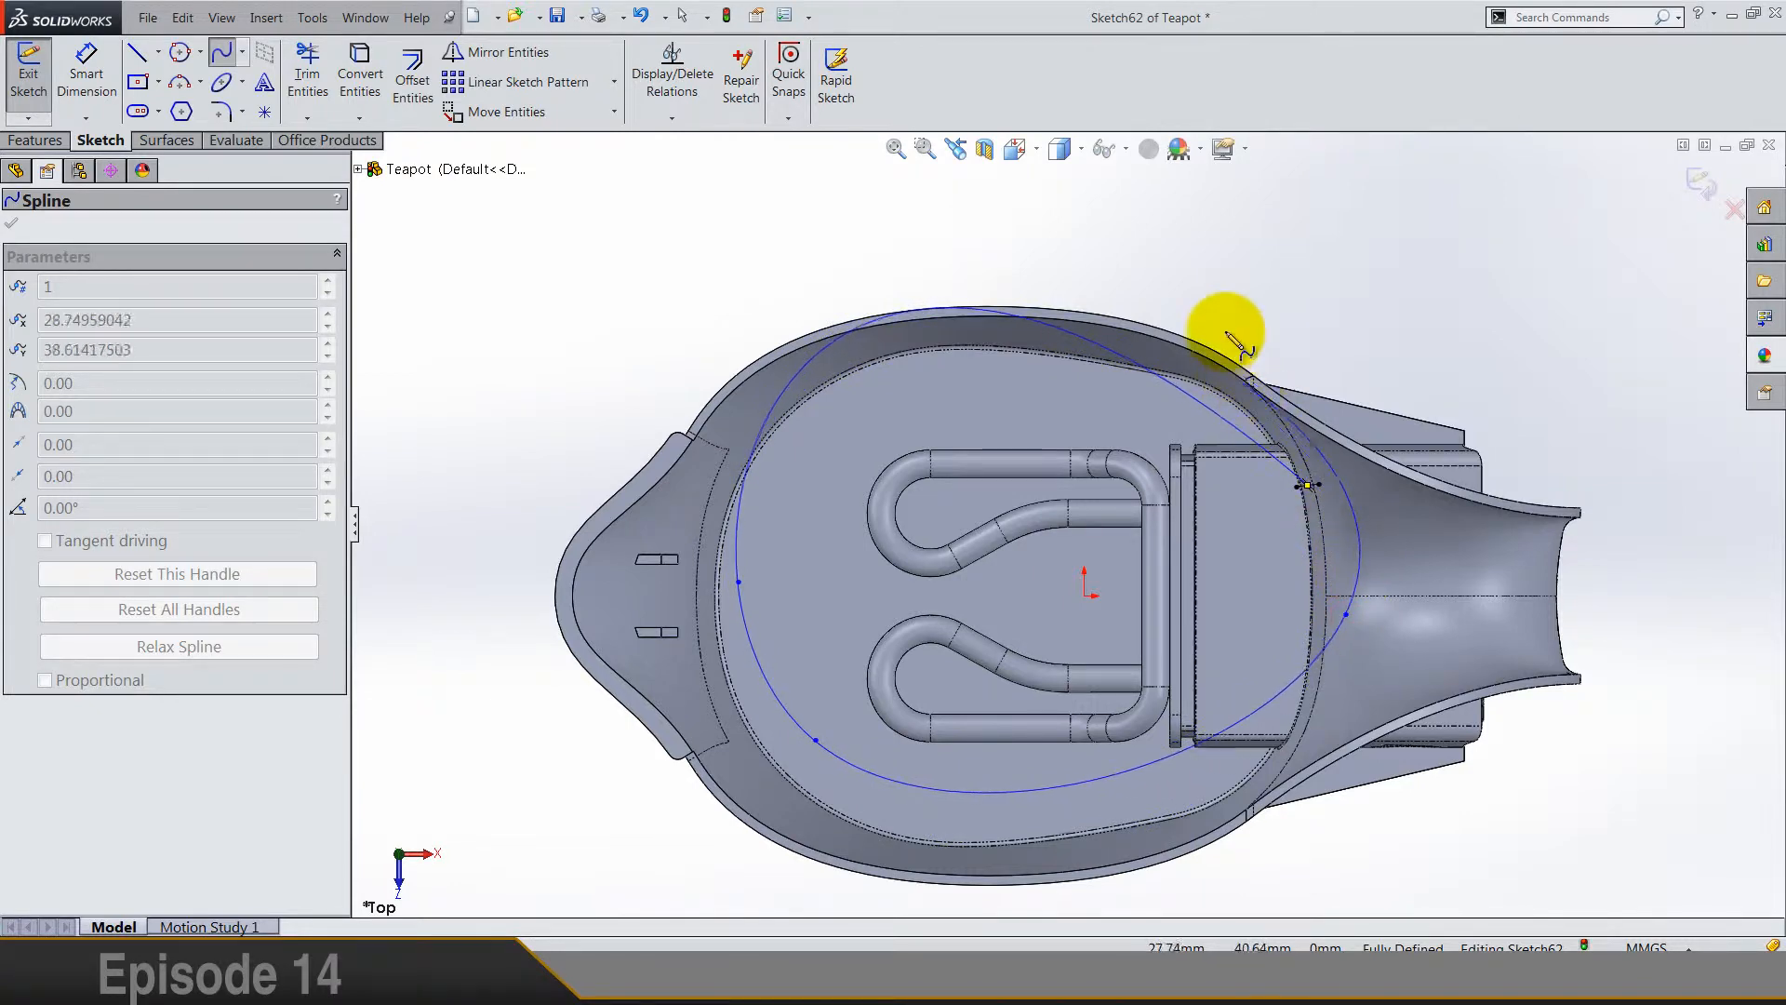
pyautogui.moveTo(1230, 335)
pyautogui.mouseDown()
pyautogui.moveTo(1276, 387)
pyautogui.moveTo(1312, 489)
pyautogui.moveTo(1180, 449)
pyautogui.moveTo(1089, 604)
pyautogui.moveTo(1085, 585)
pyautogui.moveTo(1289, 484)
pyautogui.moveTo(1259, 338)
pyautogui.moveTo(912, 275)
pyautogui.moveTo(837, 303)
pyautogui.moveTo(1122, 296)
pyautogui.moveTo(1308, 383)
pyautogui.moveTo(1327, 478)
pyautogui.moveTo(1208, 319)
pyautogui.moveTo(1067, 256)
pyautogui.moveTo(750, 319)
pyautogui.moveTo(678, 510)
pyautogui.moveTo(704, 588)
pyautogui.moveTo(743, 588)
pyautogui.moveTo(687, 574)
pyautogui.mouseUp()
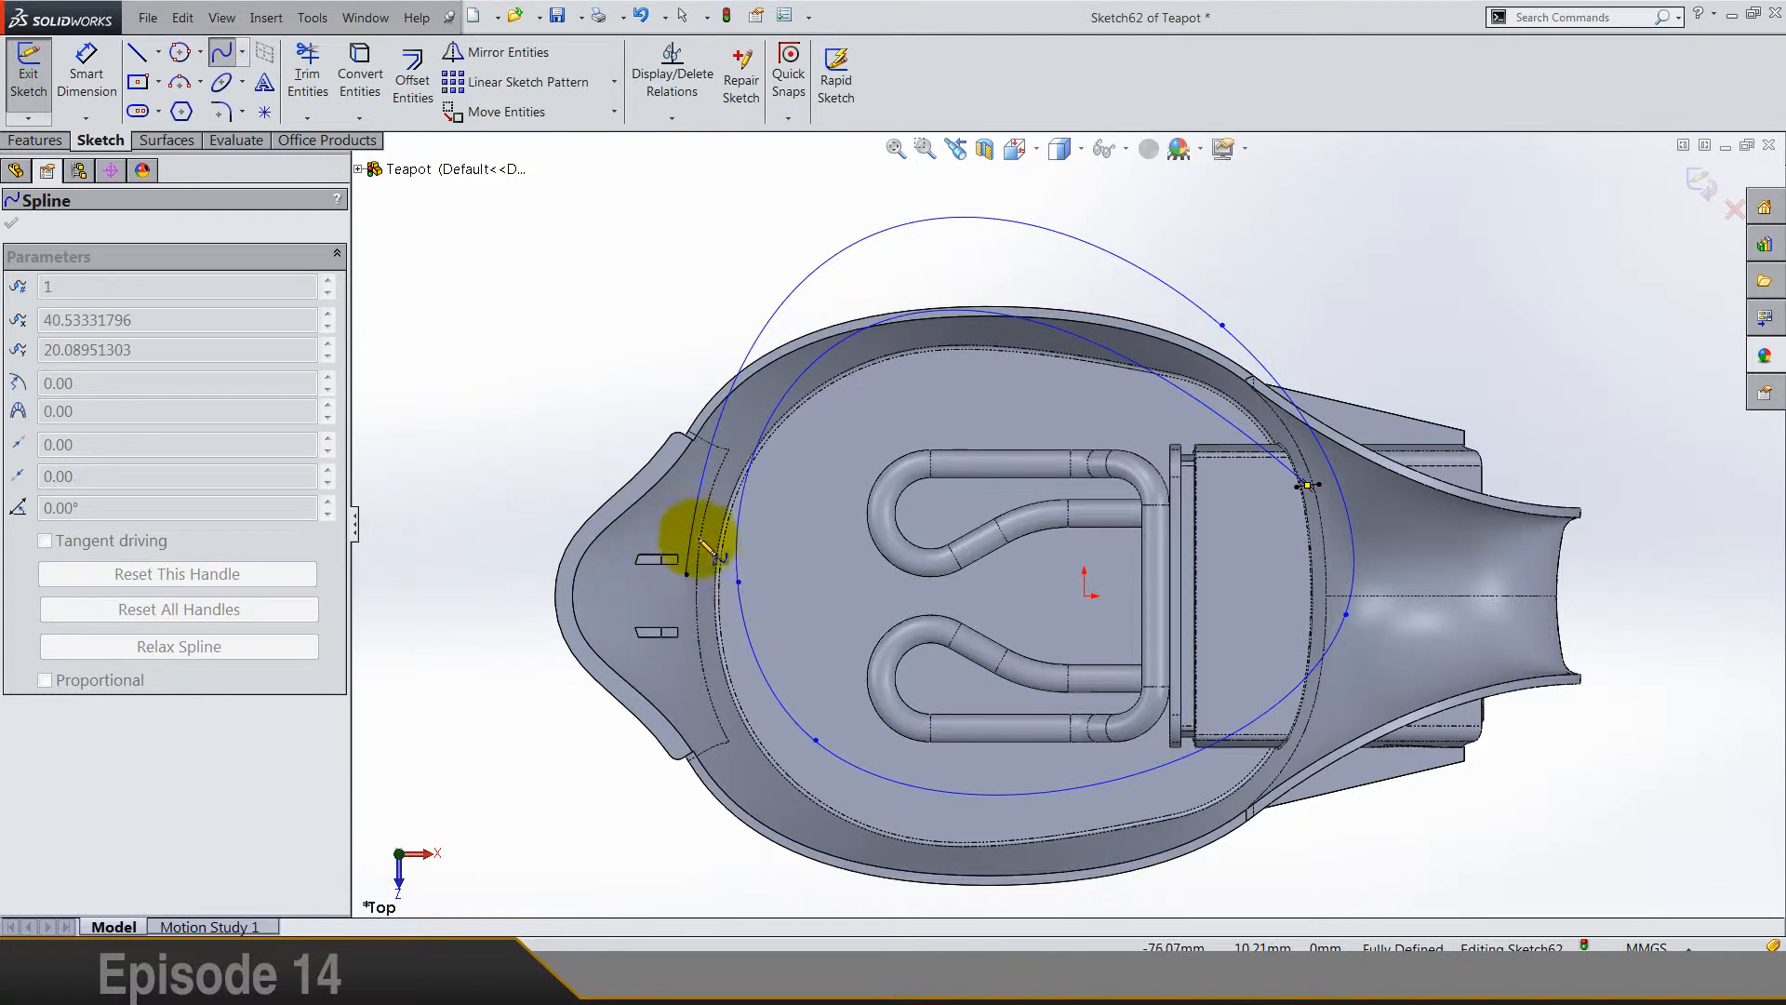
pyautogui.scroll(3, 1104, 670)
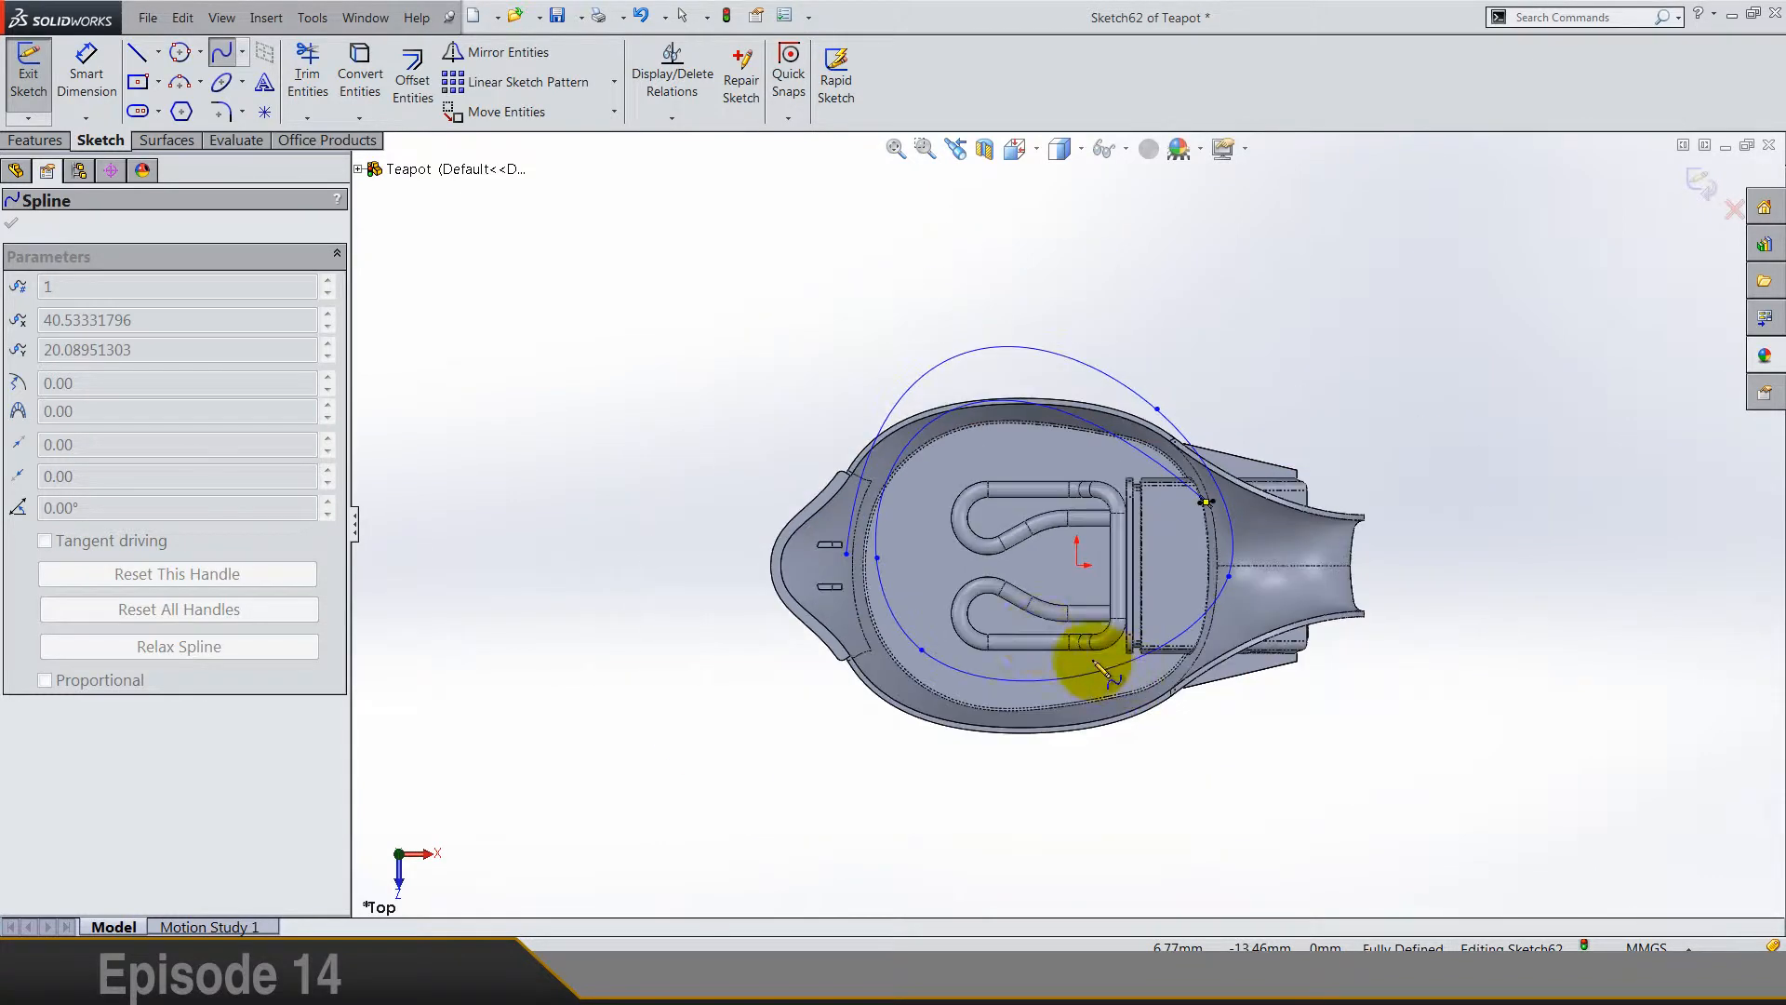
pyautogui.scroll(-3, 870, 614)
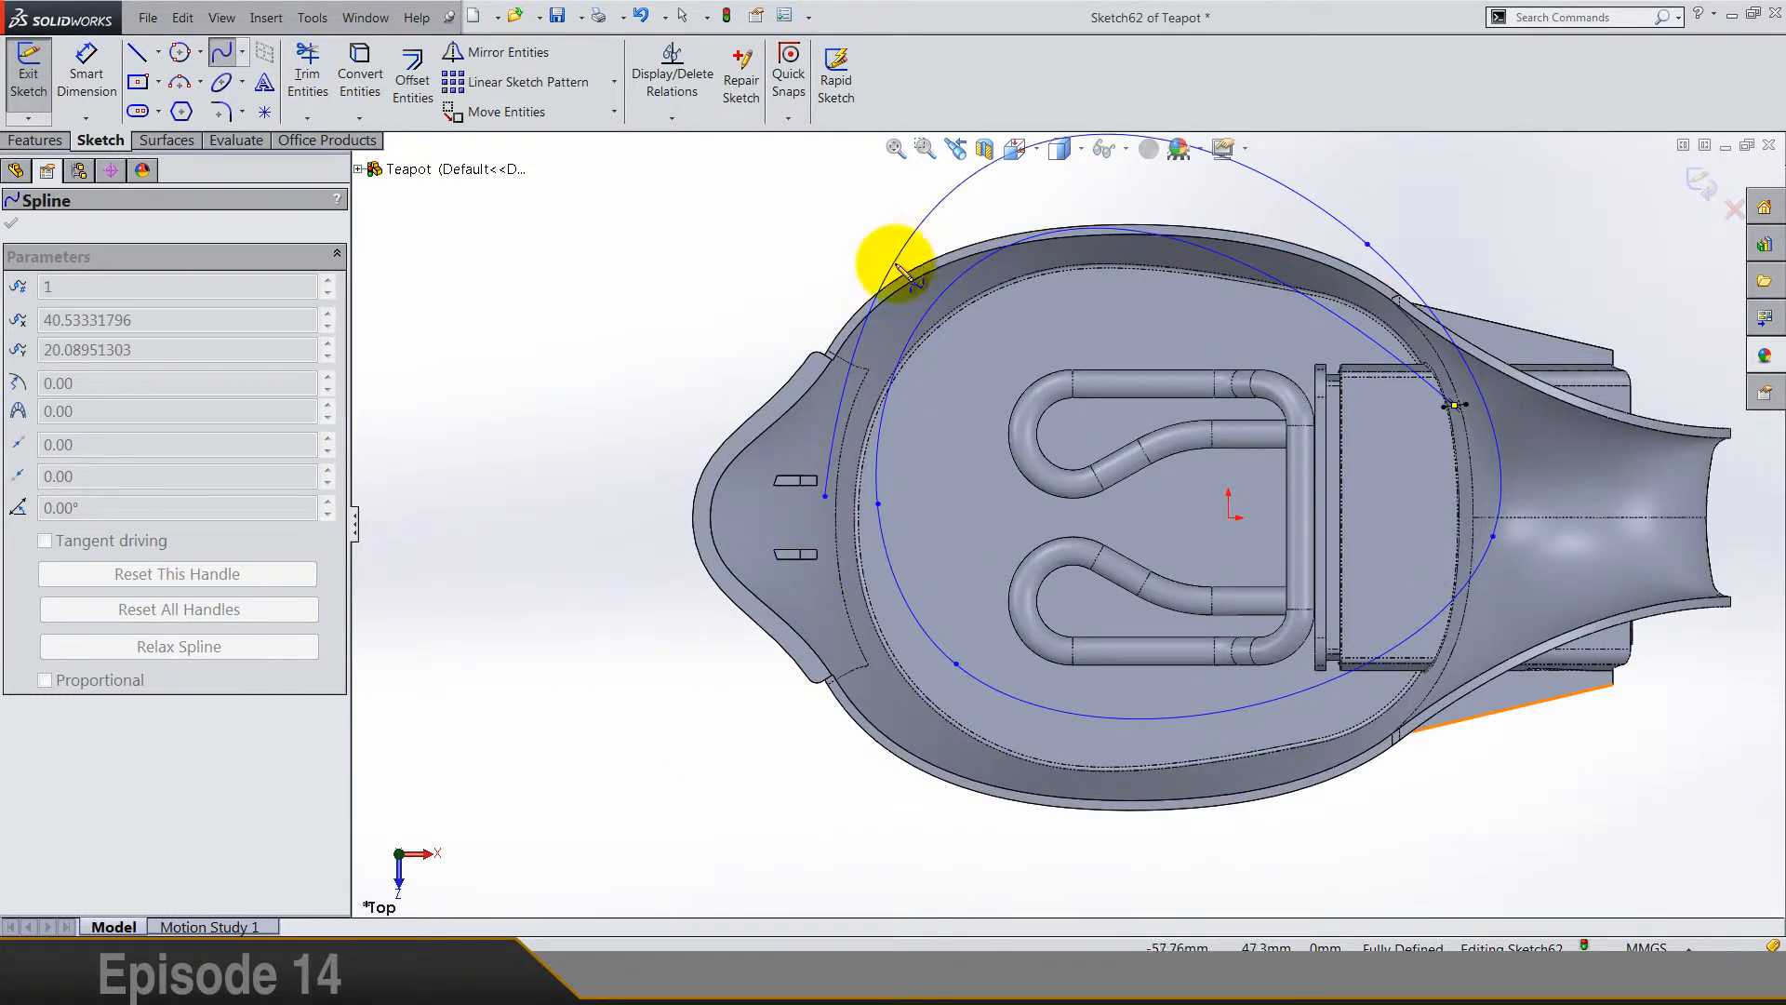
pyautogui.press('Escape')
pyautogui.scroll(3, 800, 311)
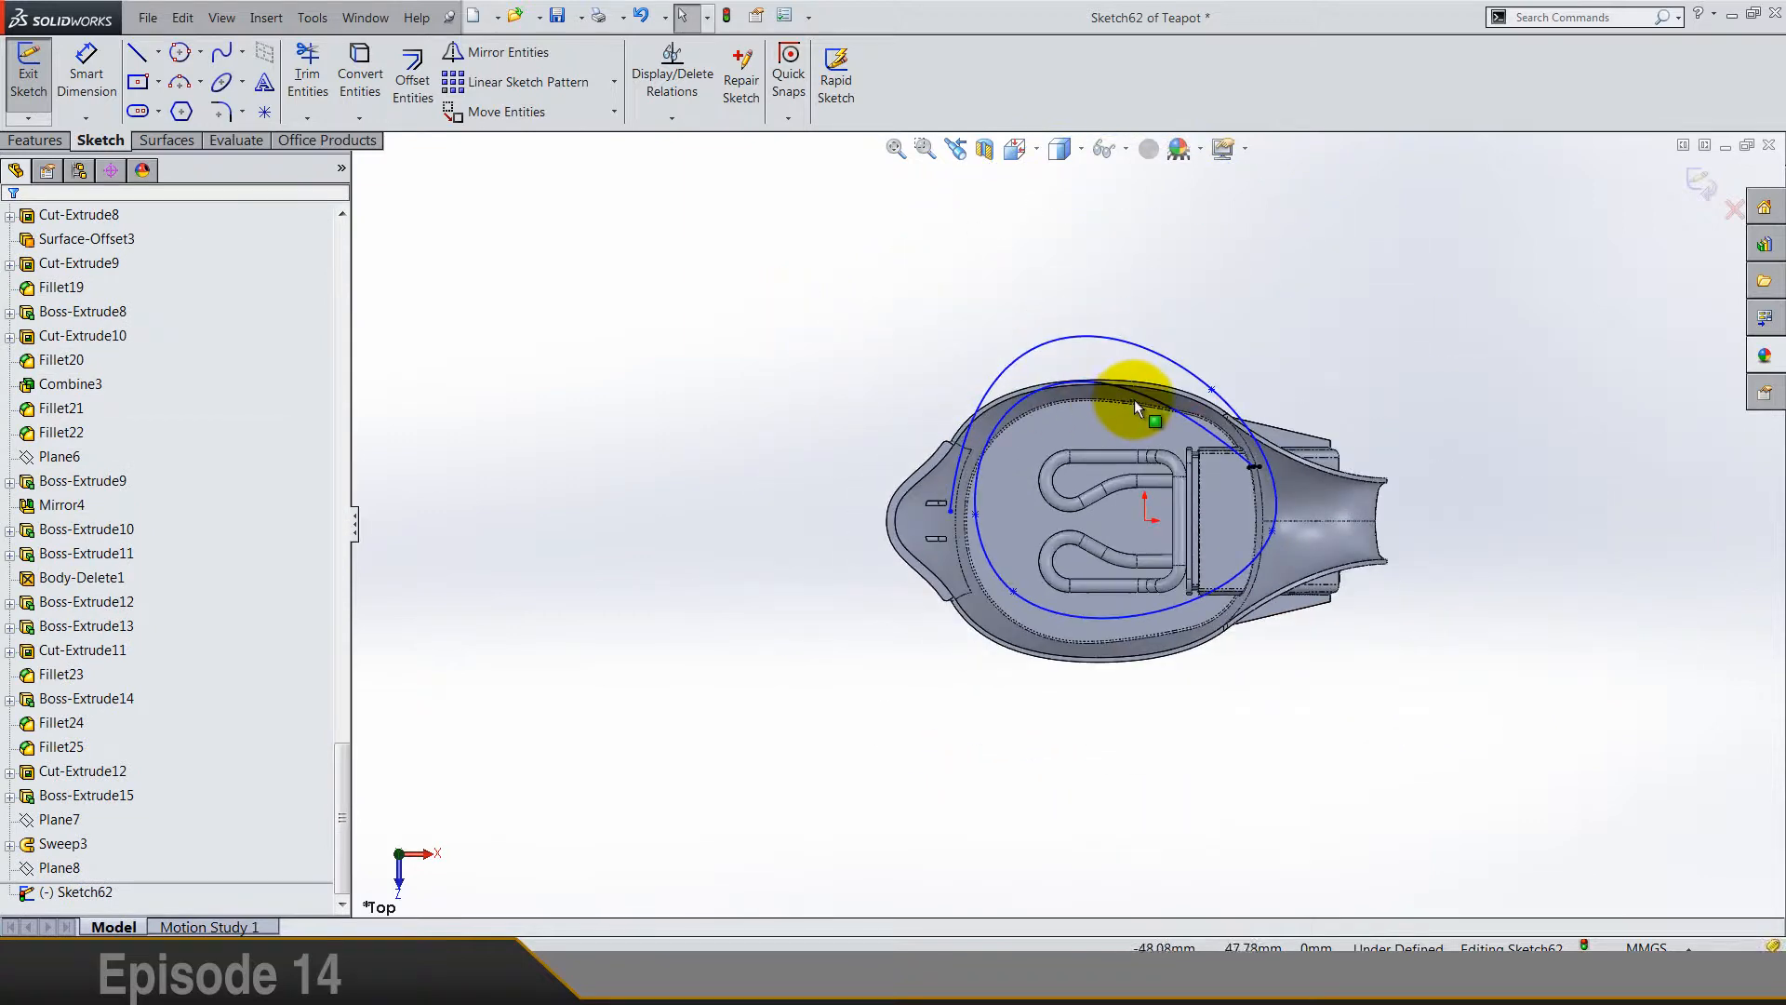
pyautogui.scroll(-3, 1112, 517)
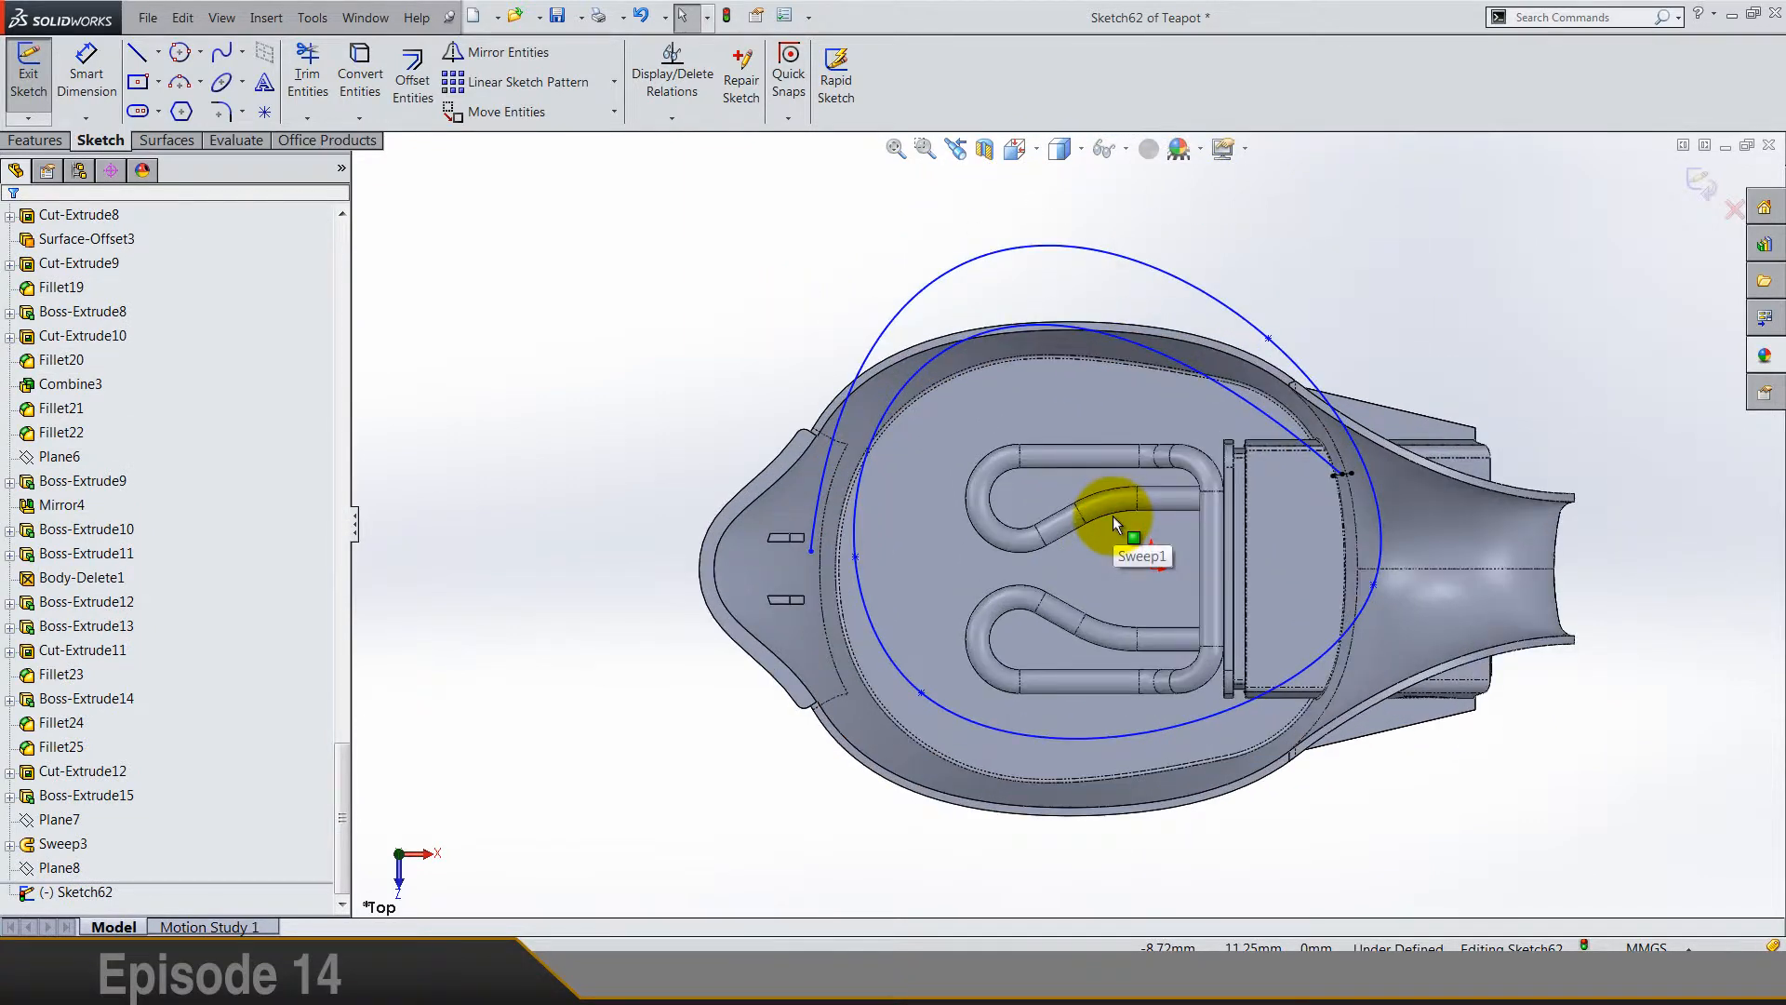
pyautogui.click(222, 54)
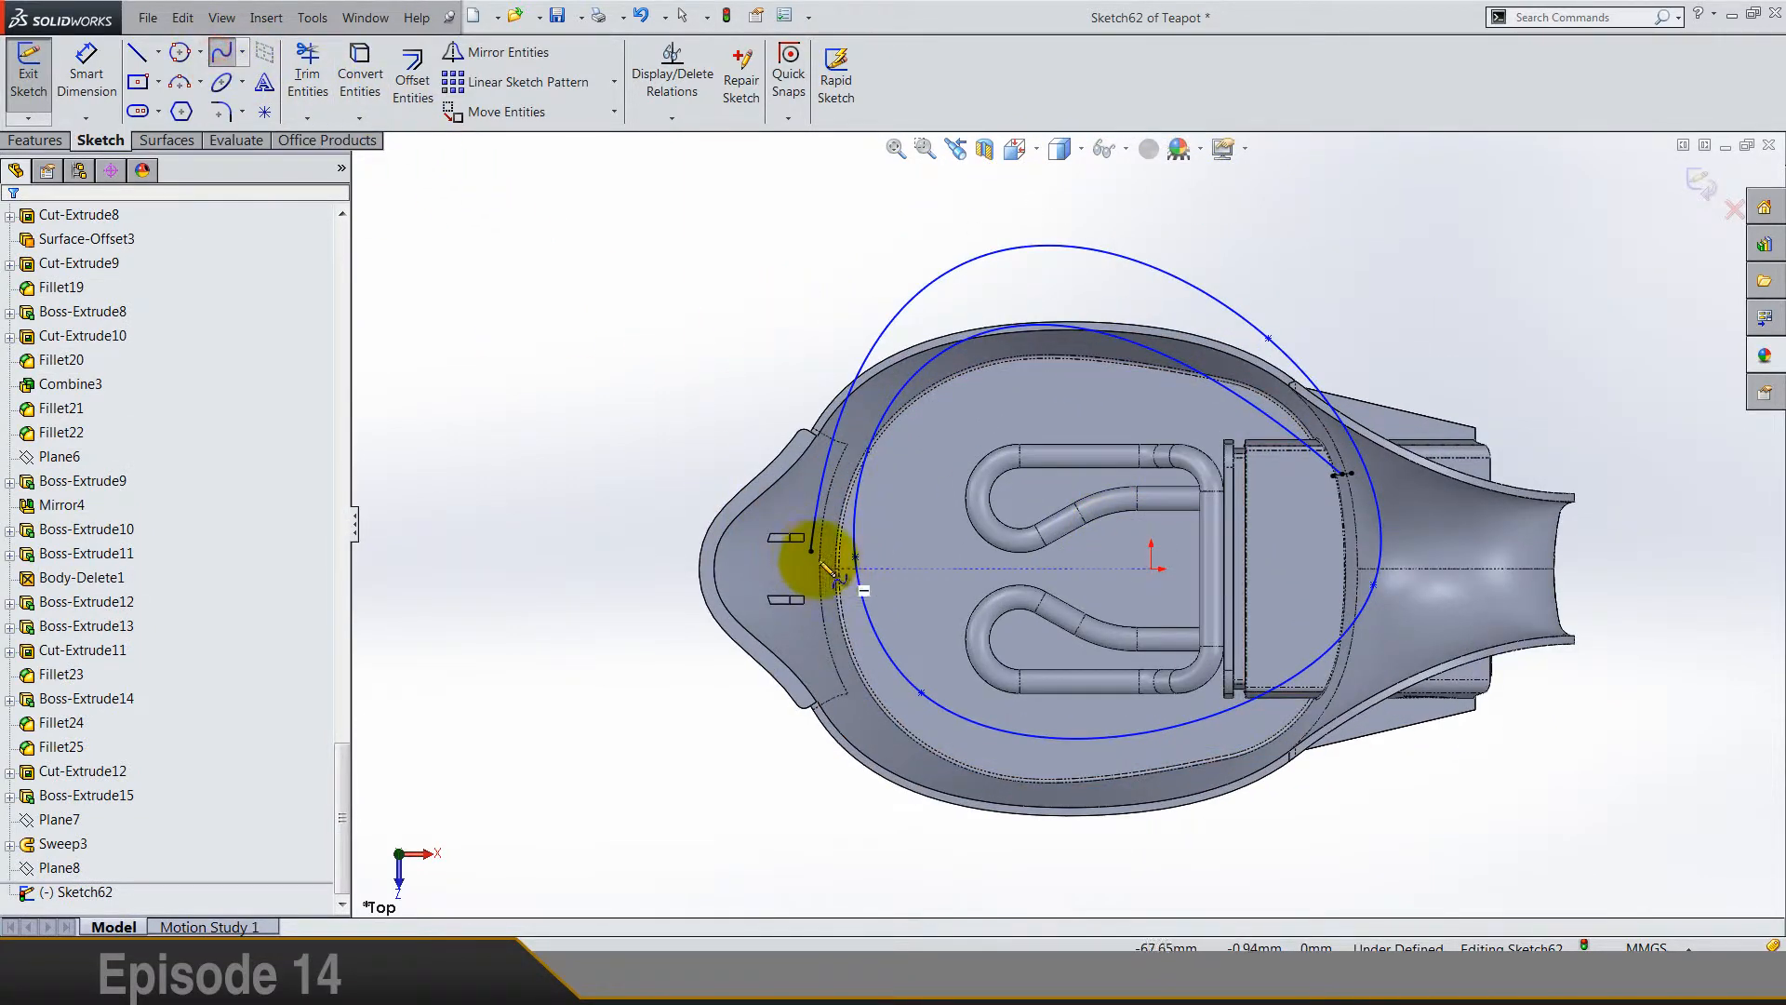
pyautogui.click(812, 552)
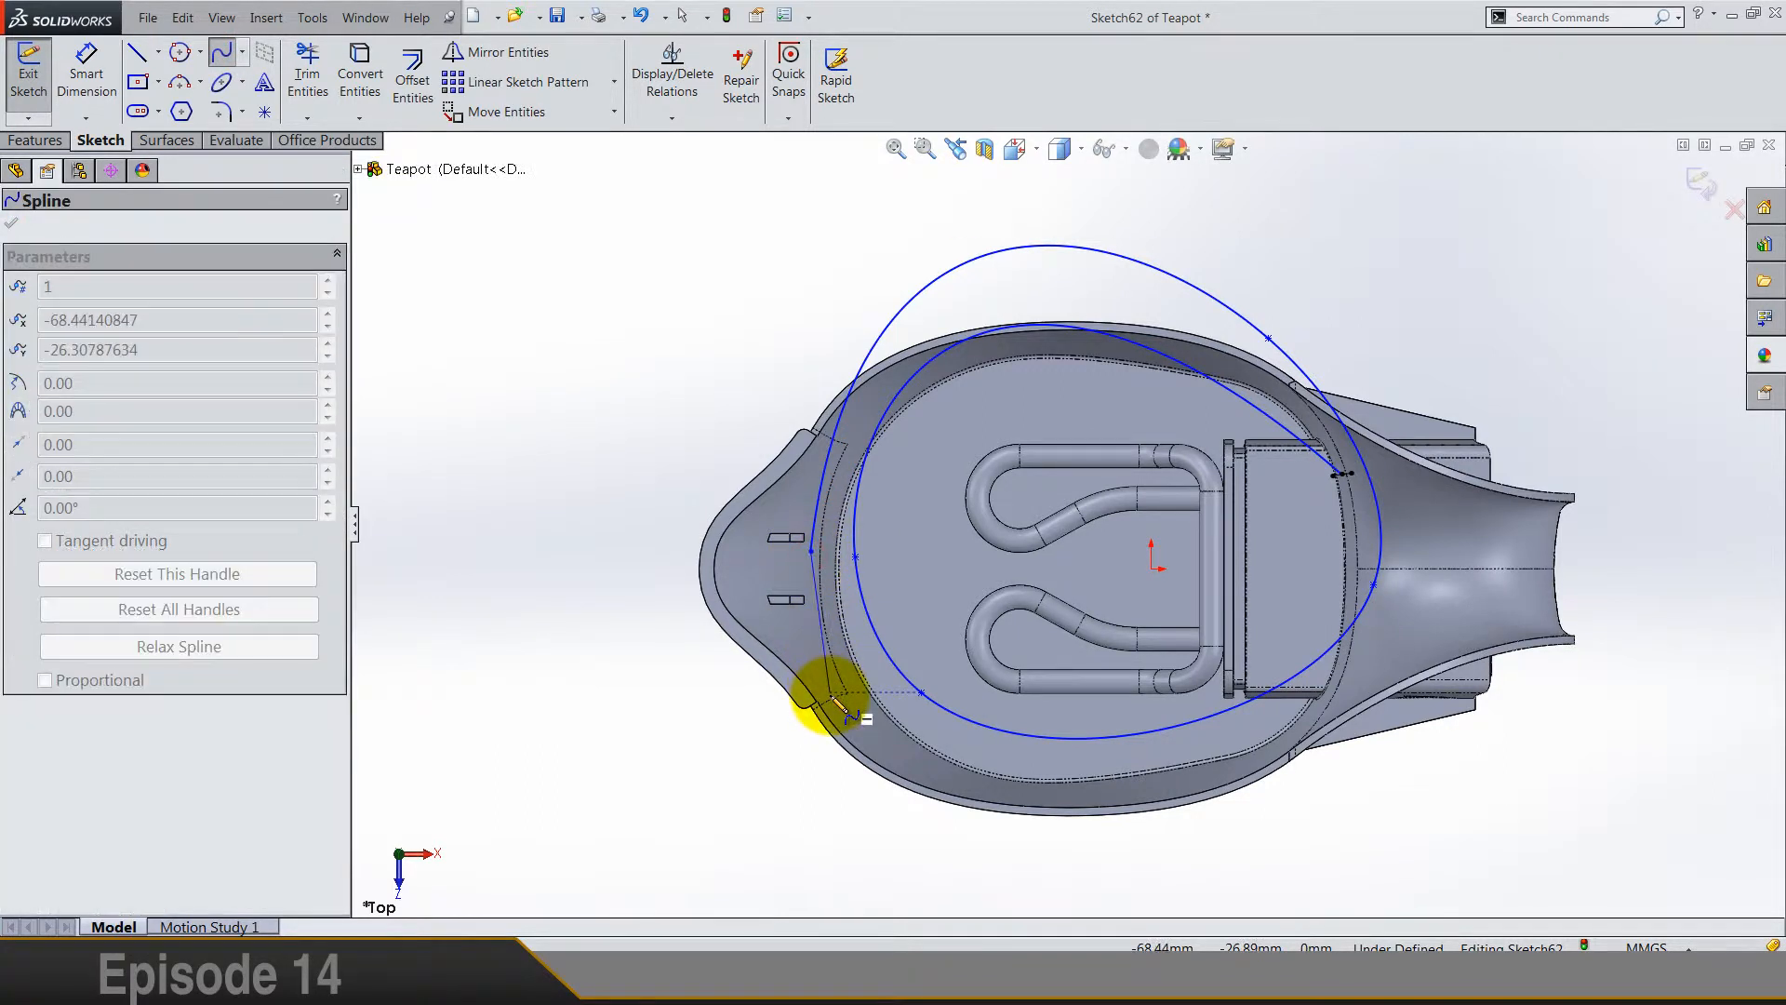
# Step: Delete the looping spline around the teapot base, keeping the converted construction line at the cable's end
pyautogui.click(885, 331)
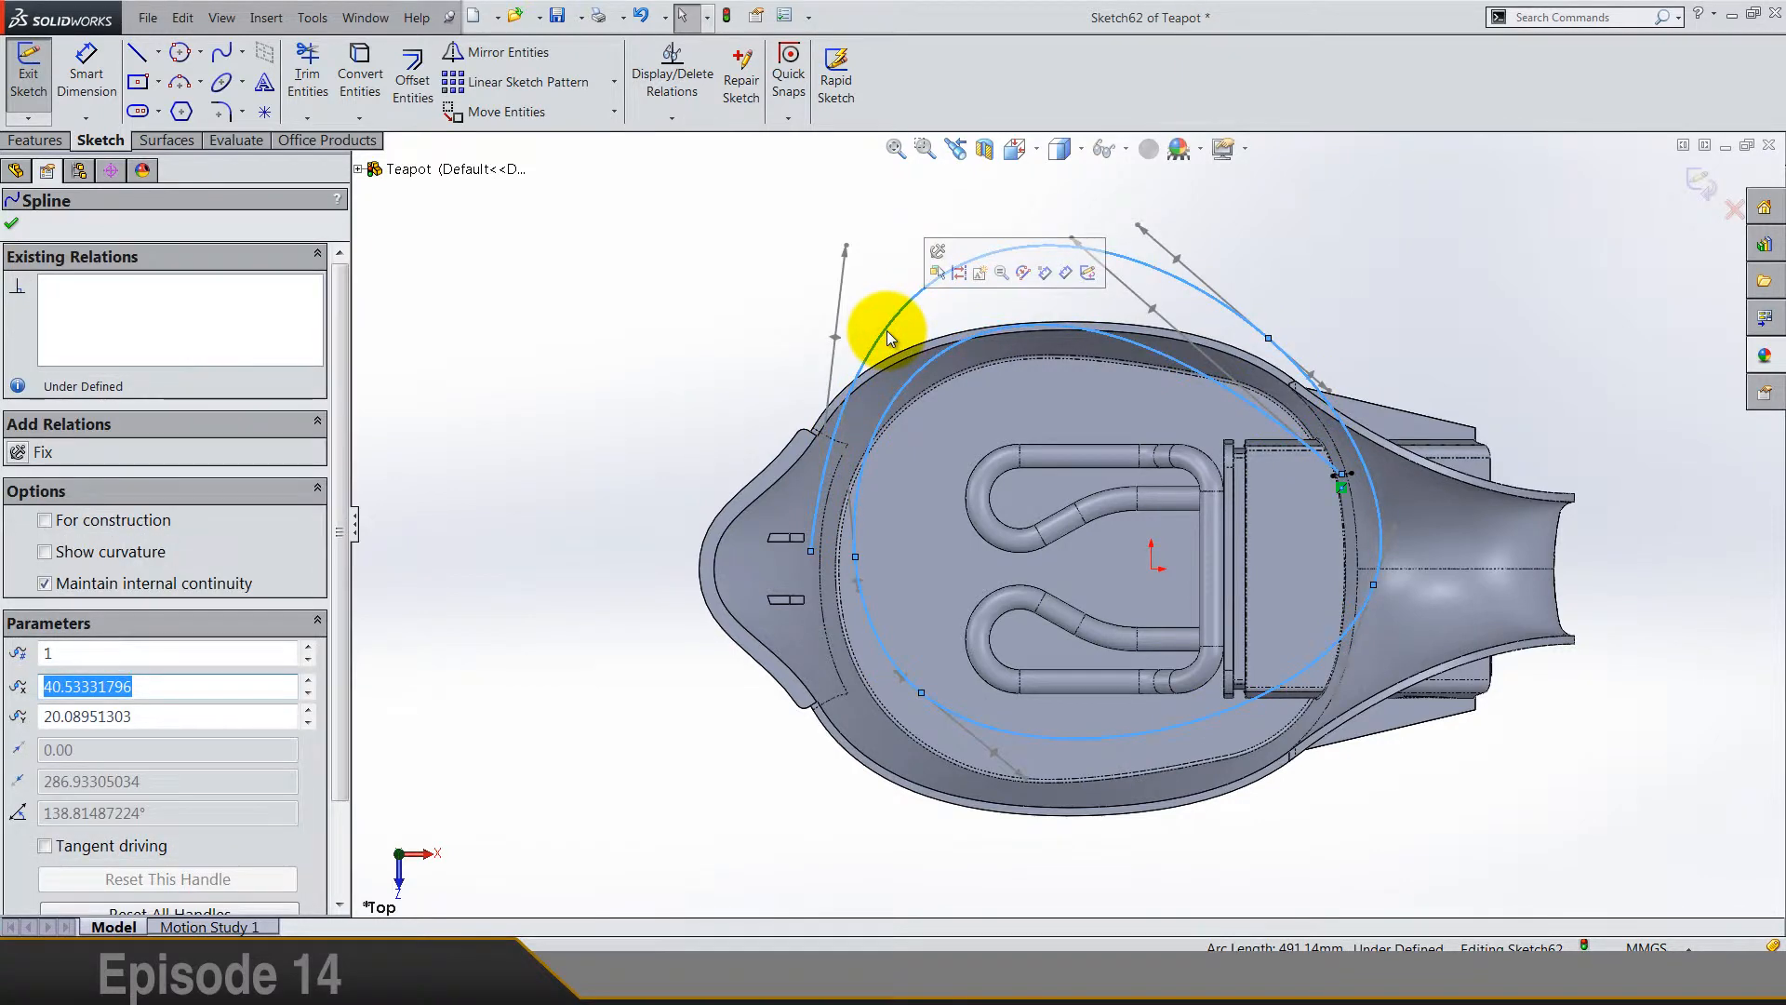
pyautogui.press('Delete')
pyautogui.click(806, 326)
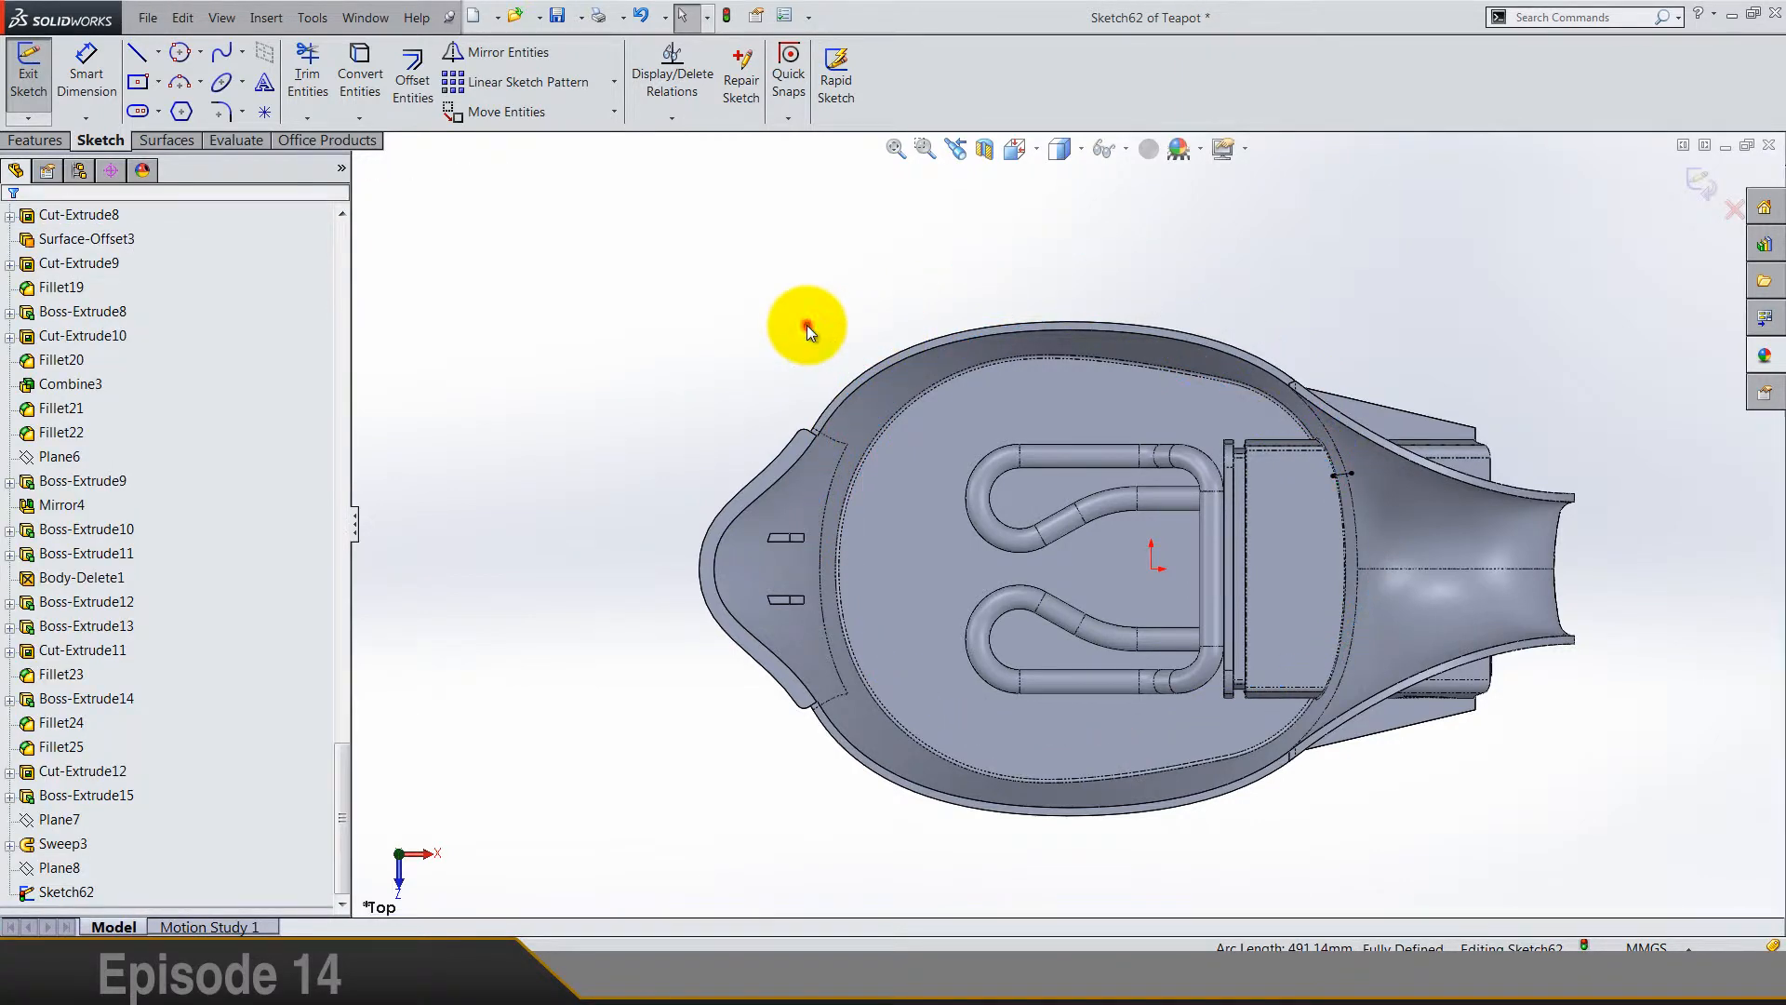
# Step: Start a new spline at the midpoint of the construction line on the swept cable's end
pyautogui.click(224, 55)
pyautogui.scroll(-6, 1315, 446)
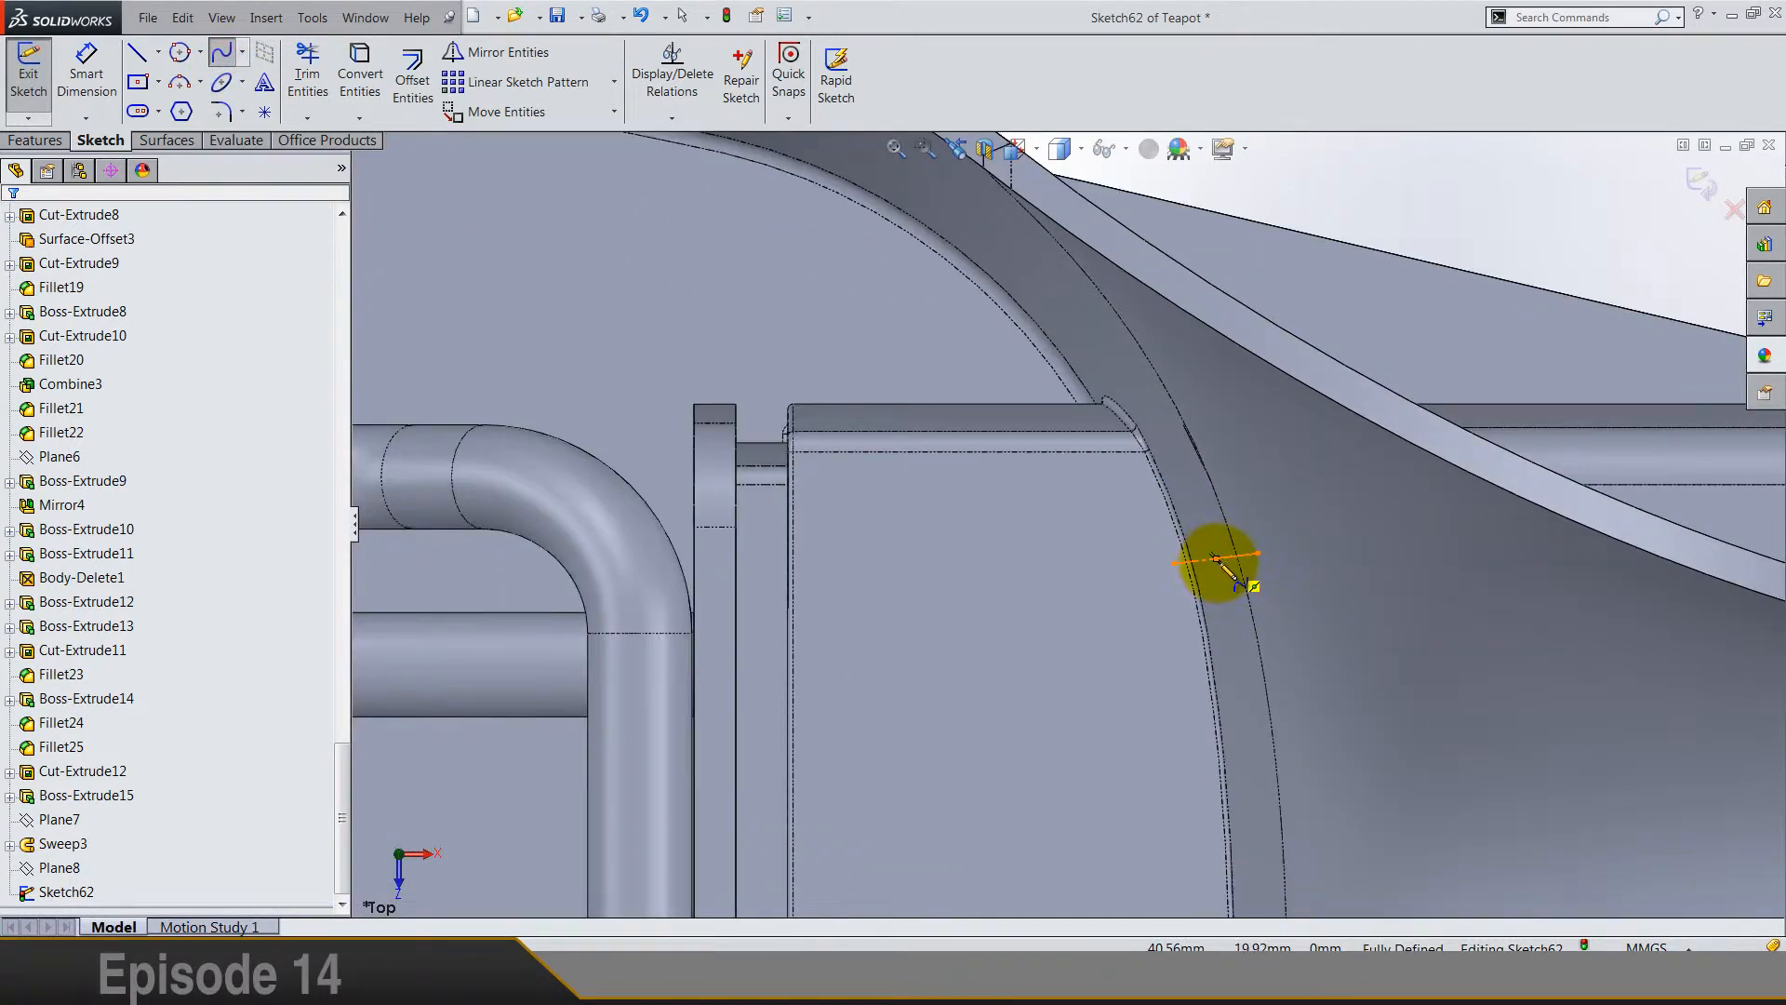
pyautogui.click(1216, 558)
pyautogui.scroll(8, 1135, 456)
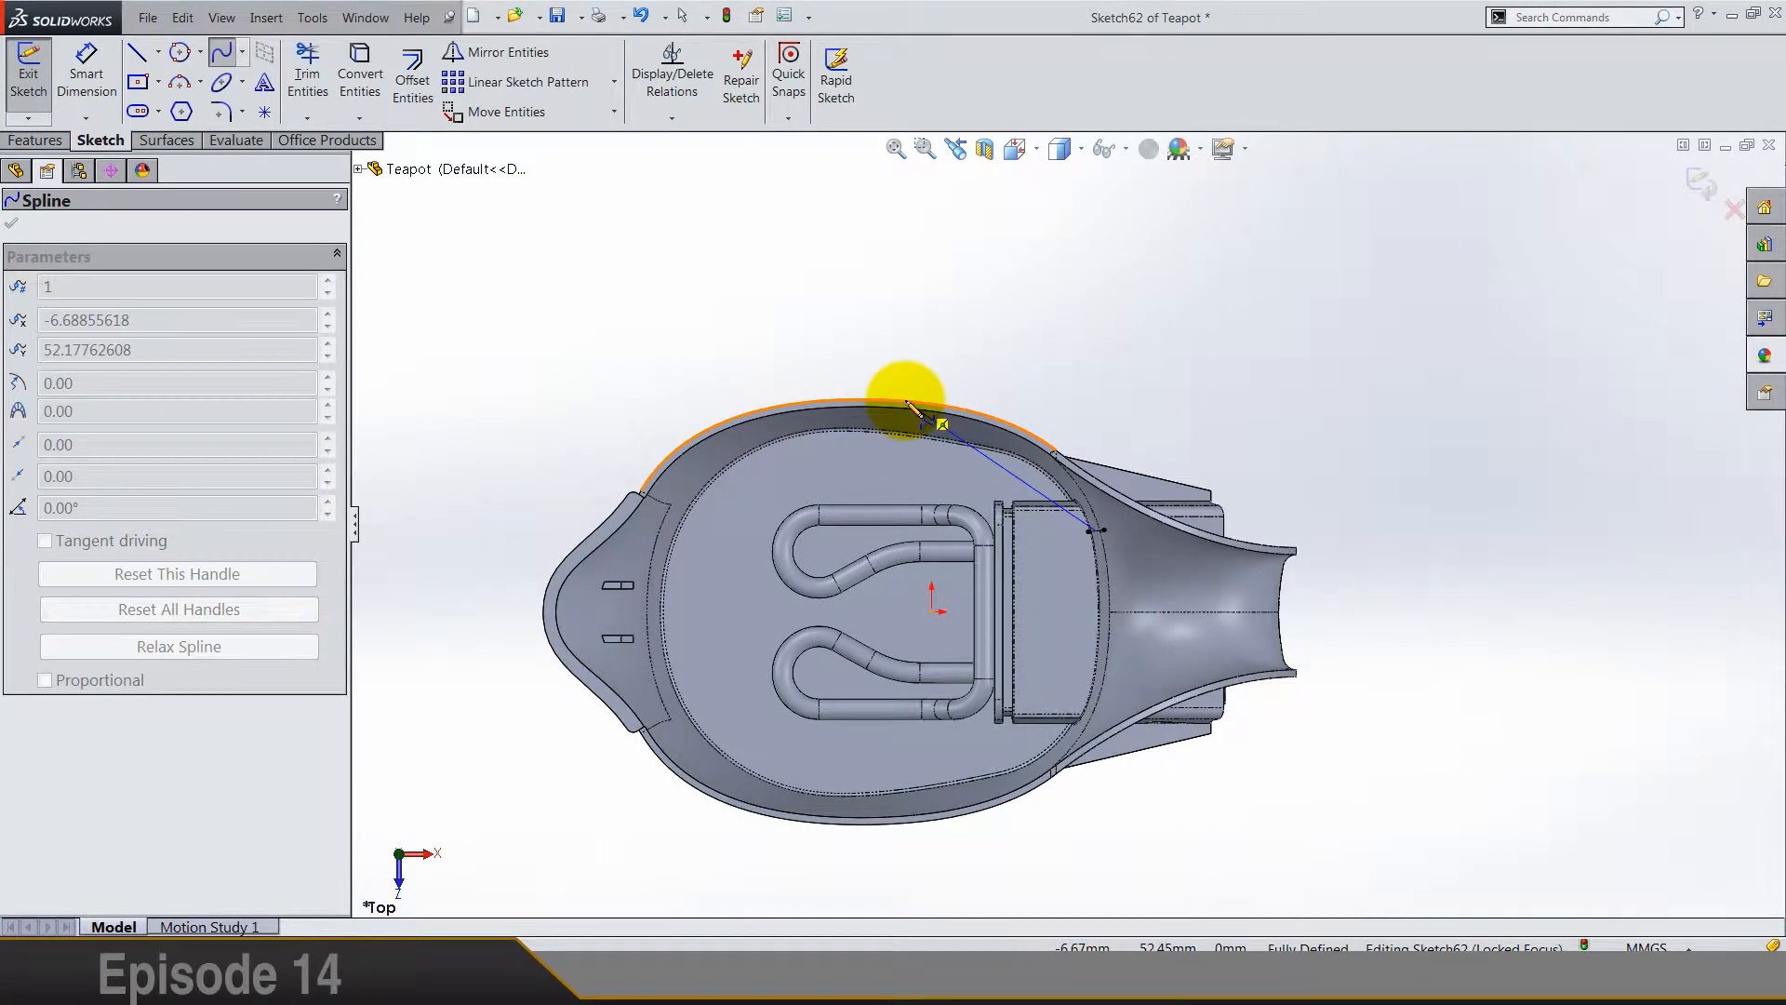
# Step: Route the new spline across the base to the spout side, back to the opposite side, and around toward the spout again in a flat loop
pyautogui.scroll(-3, 910, 405)
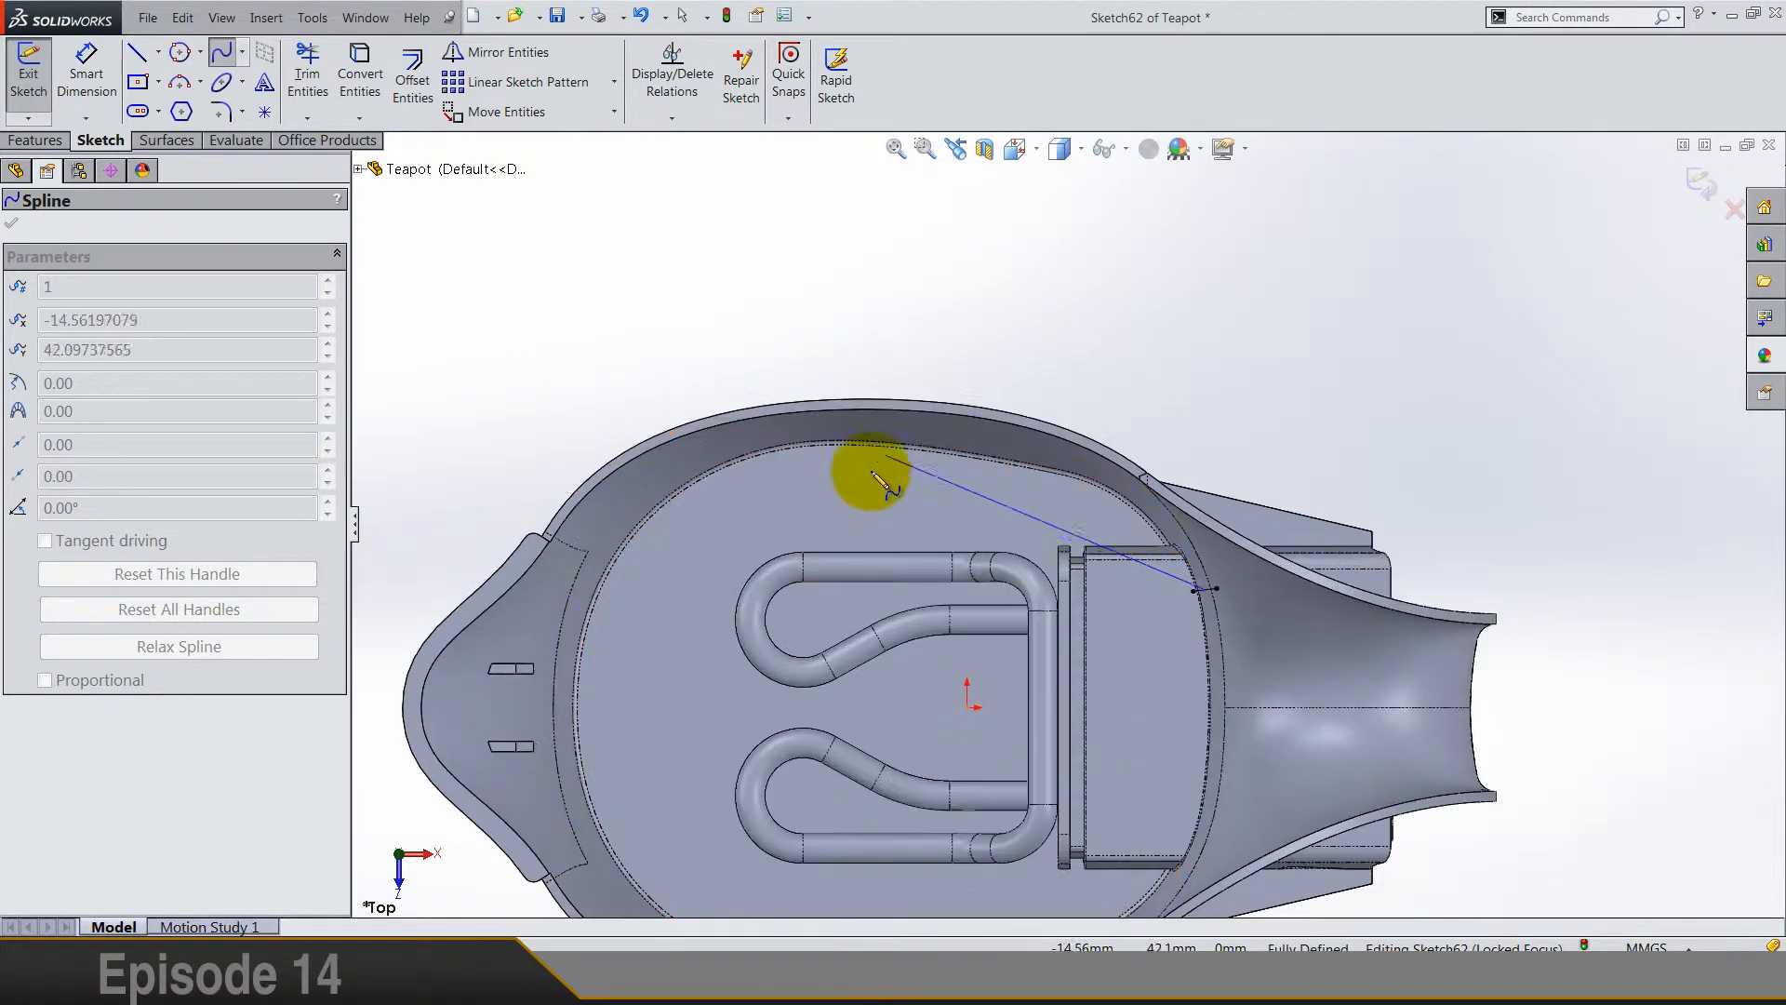
pyautogui.click(591, 700)
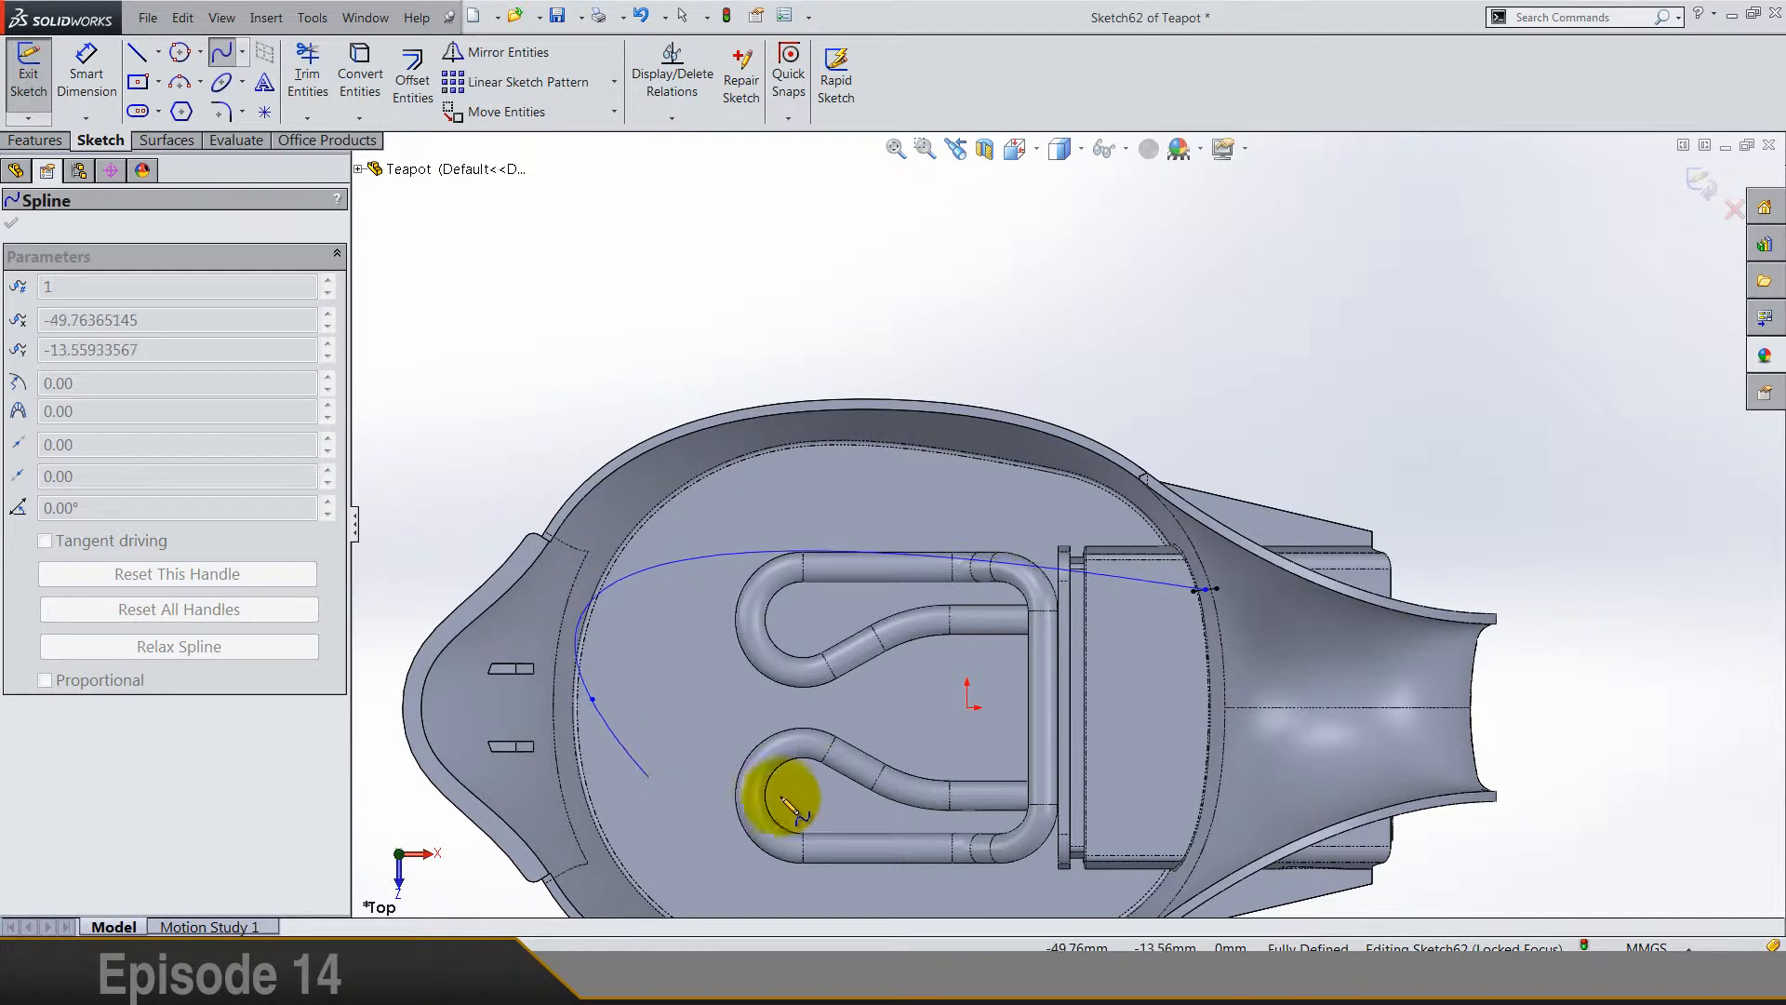
pyautogui.click(1256, 734)
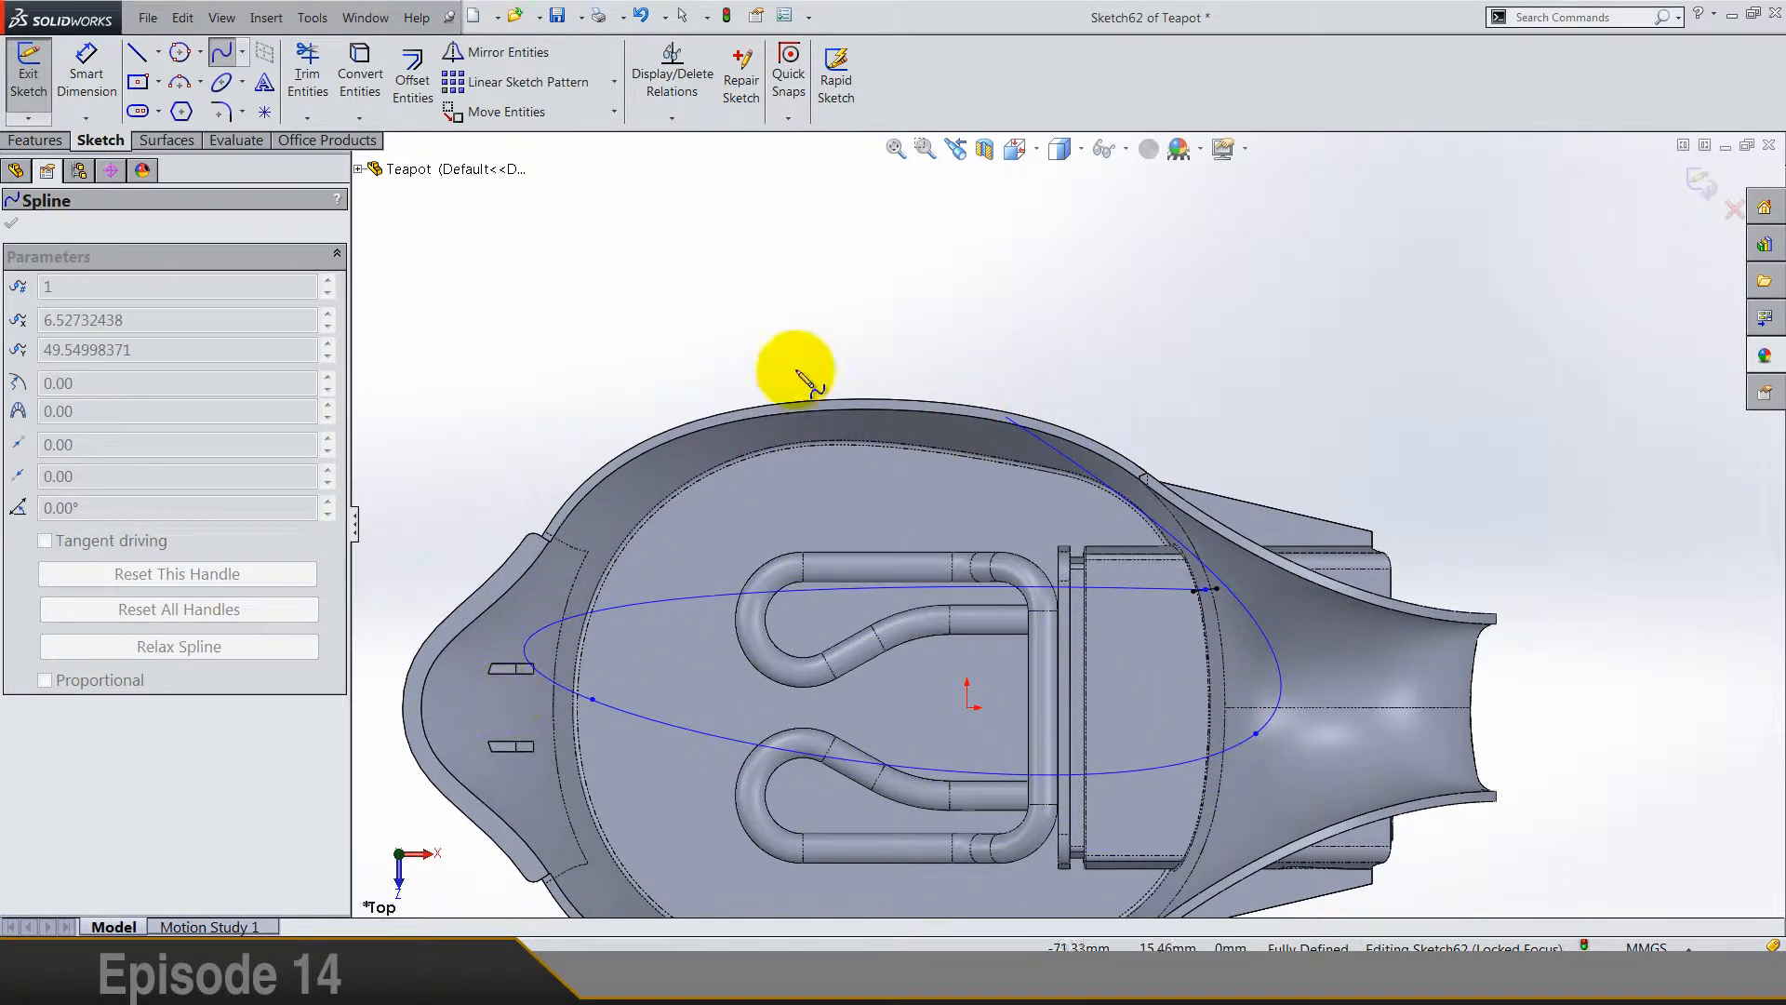
pyautogui.scroll(3, 716, 348)
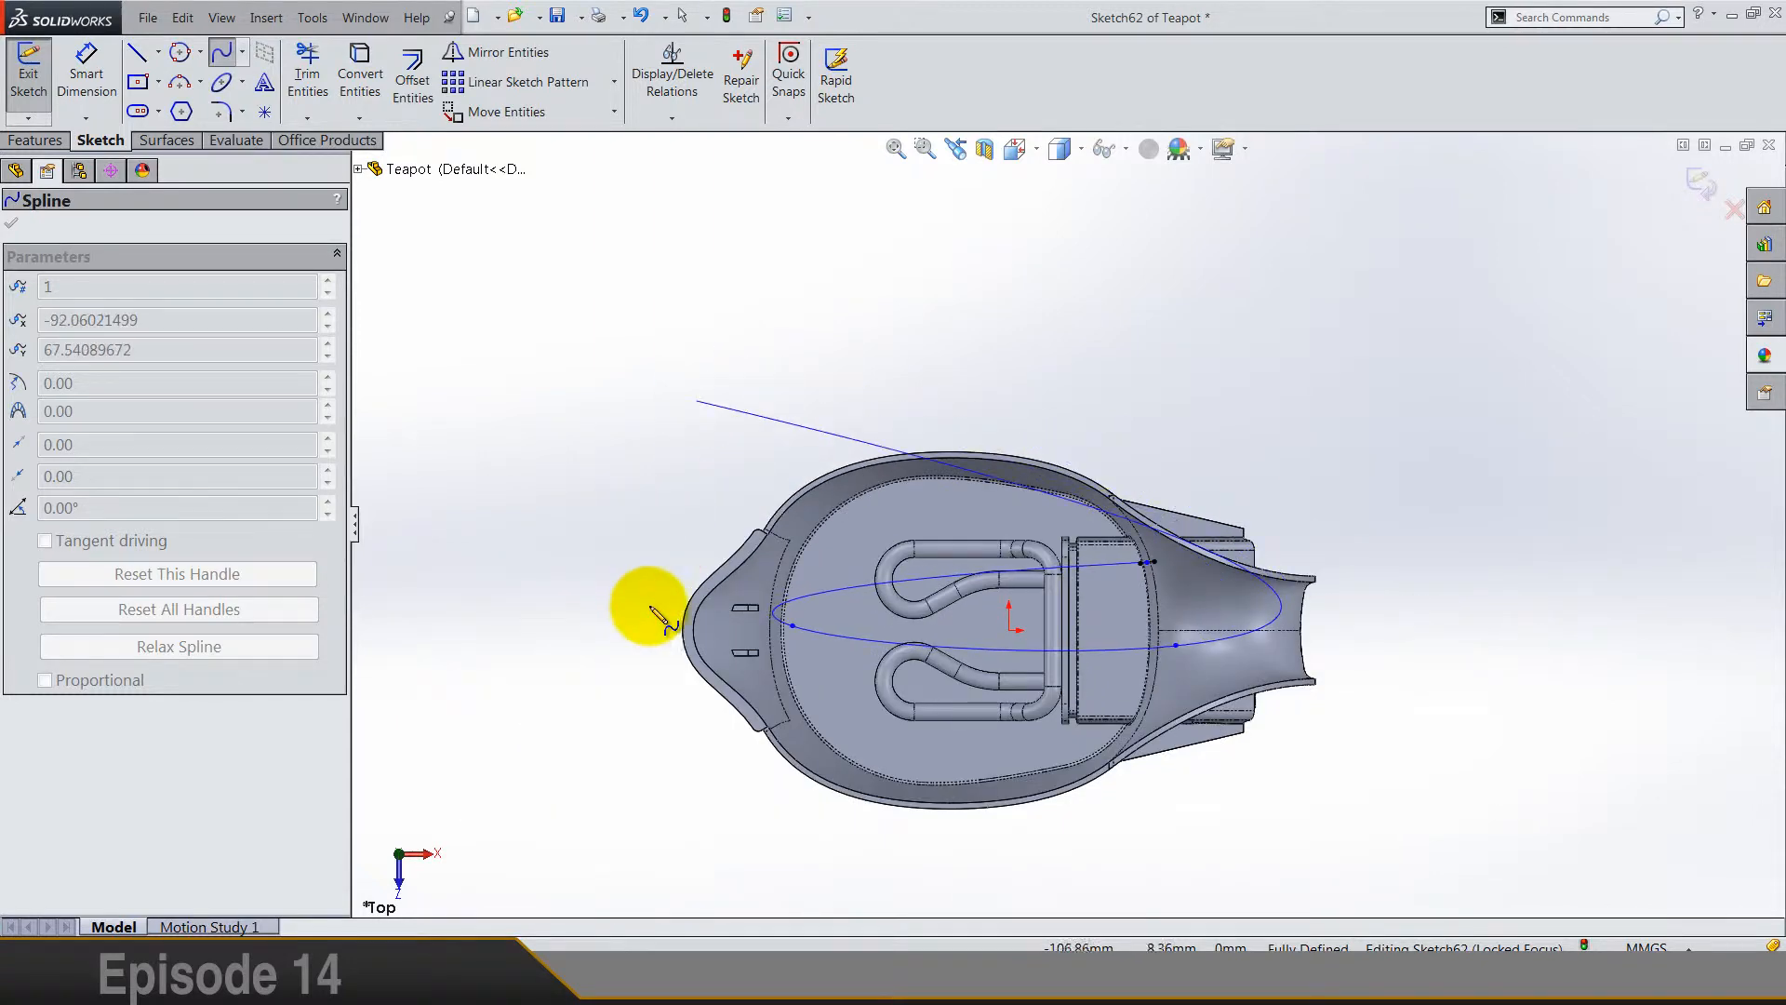
pyautogui.click(601, 653)
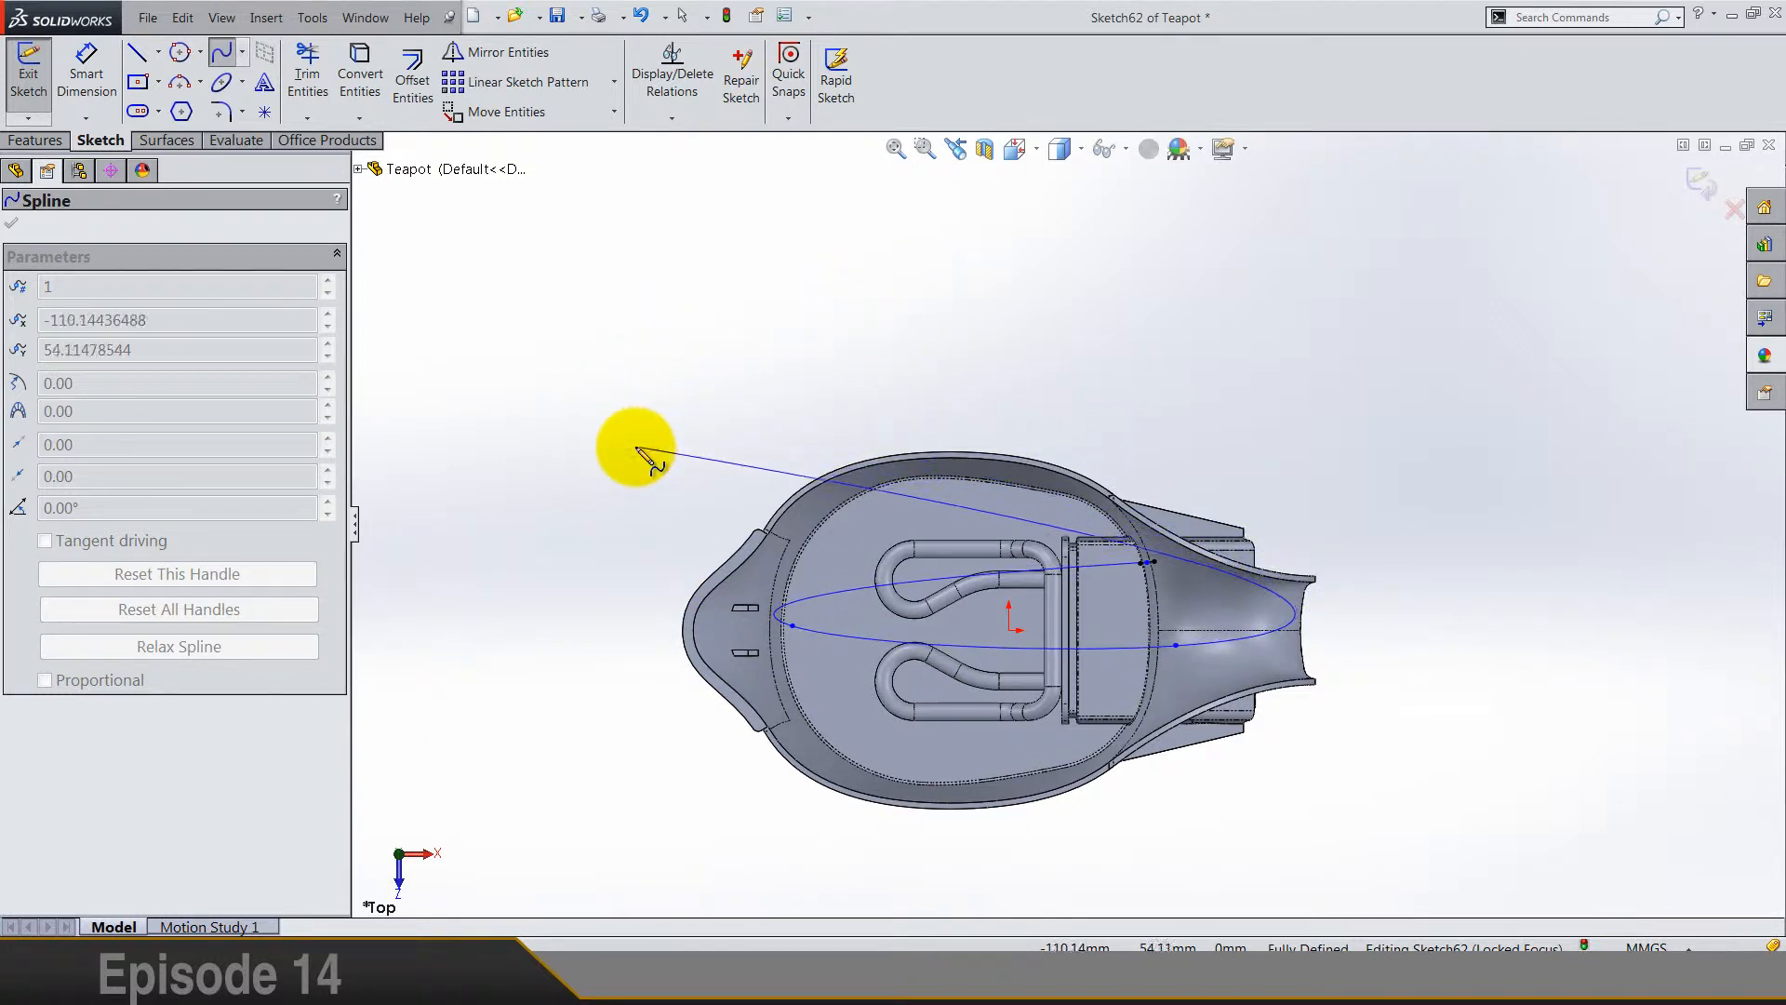
# Step: Complete the looping spline with points above the teapot body, beyond the end opposite the spout, and beside the spout
pyautogui.click(1008, 427)
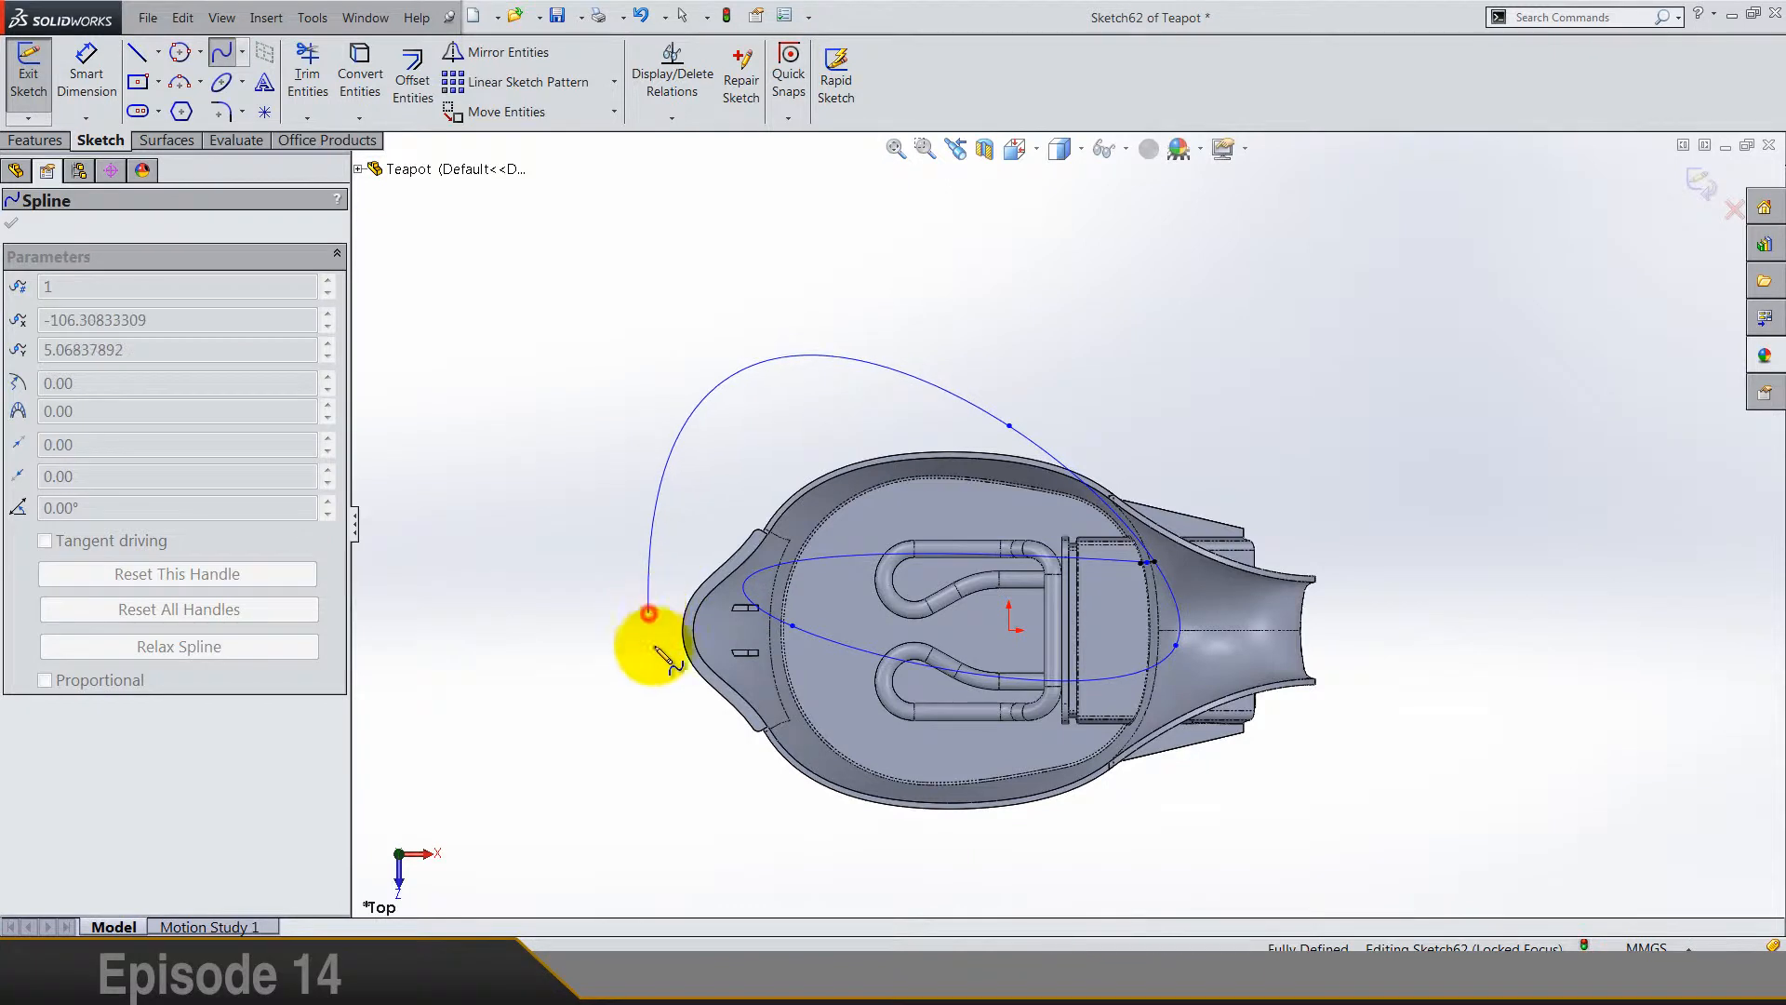
pyautogui.click(648, 614)
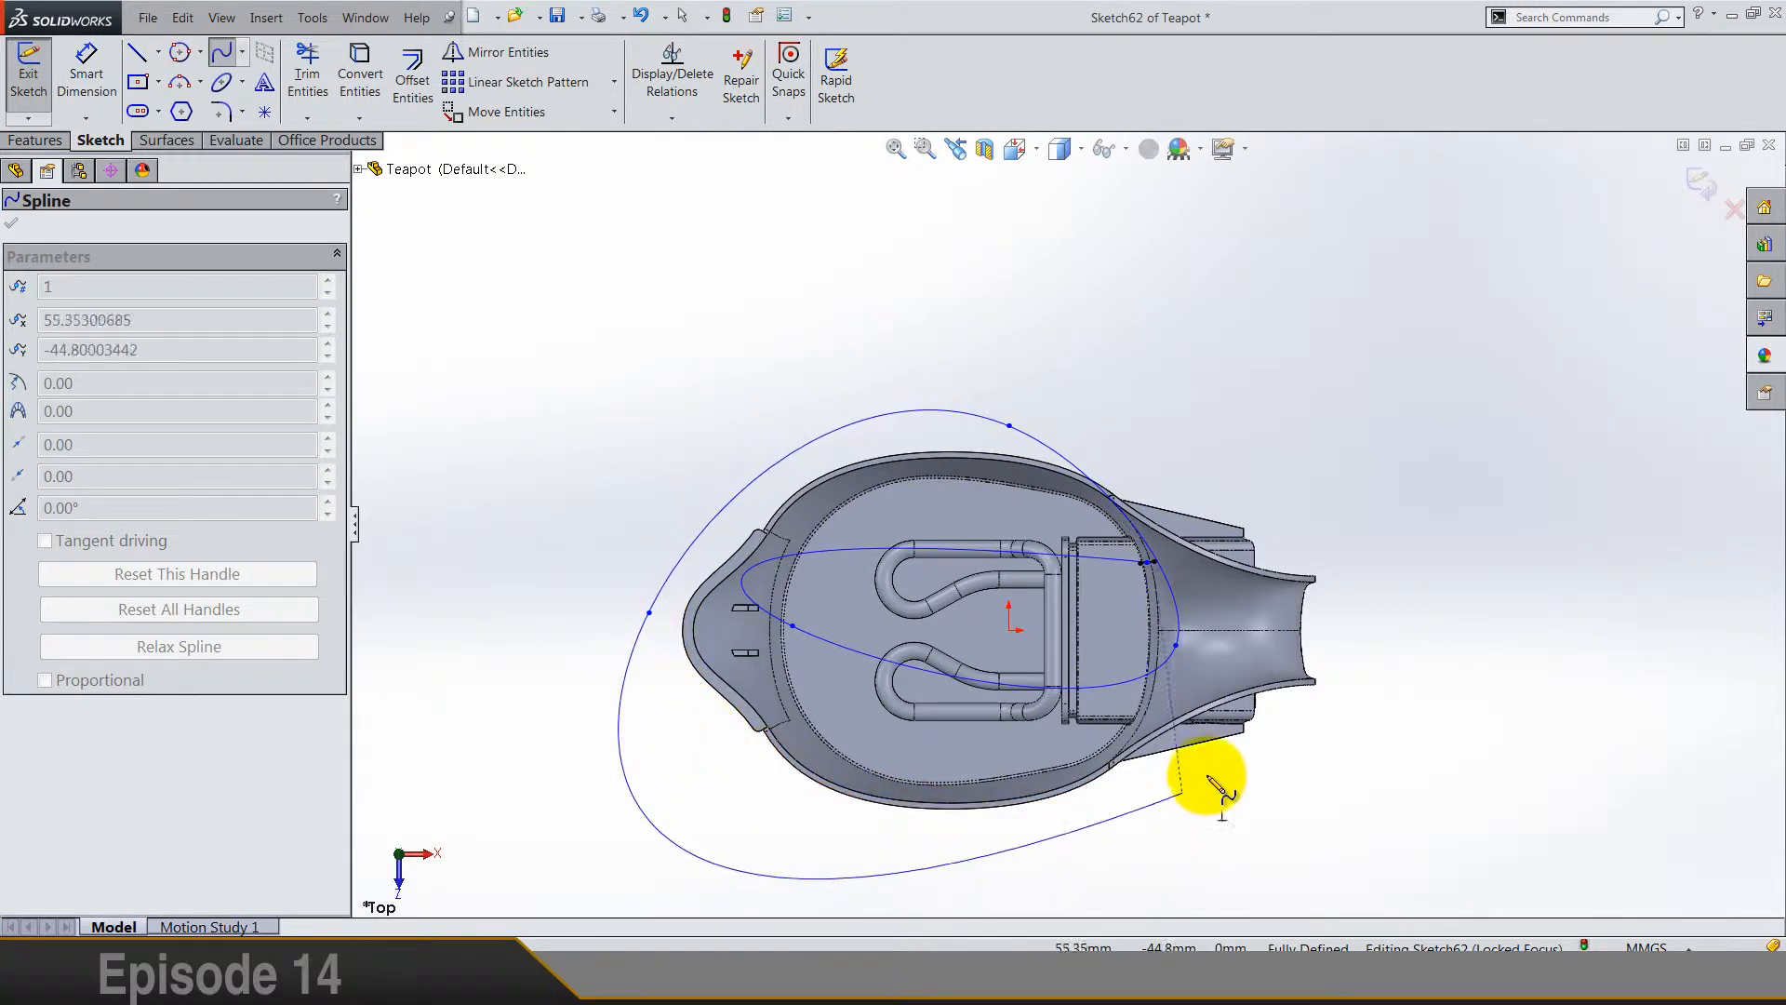
pyautogui.click(1257, 748)
pyautogui.press('Escape')
pyautogui.scroll(2, 1235, 779)
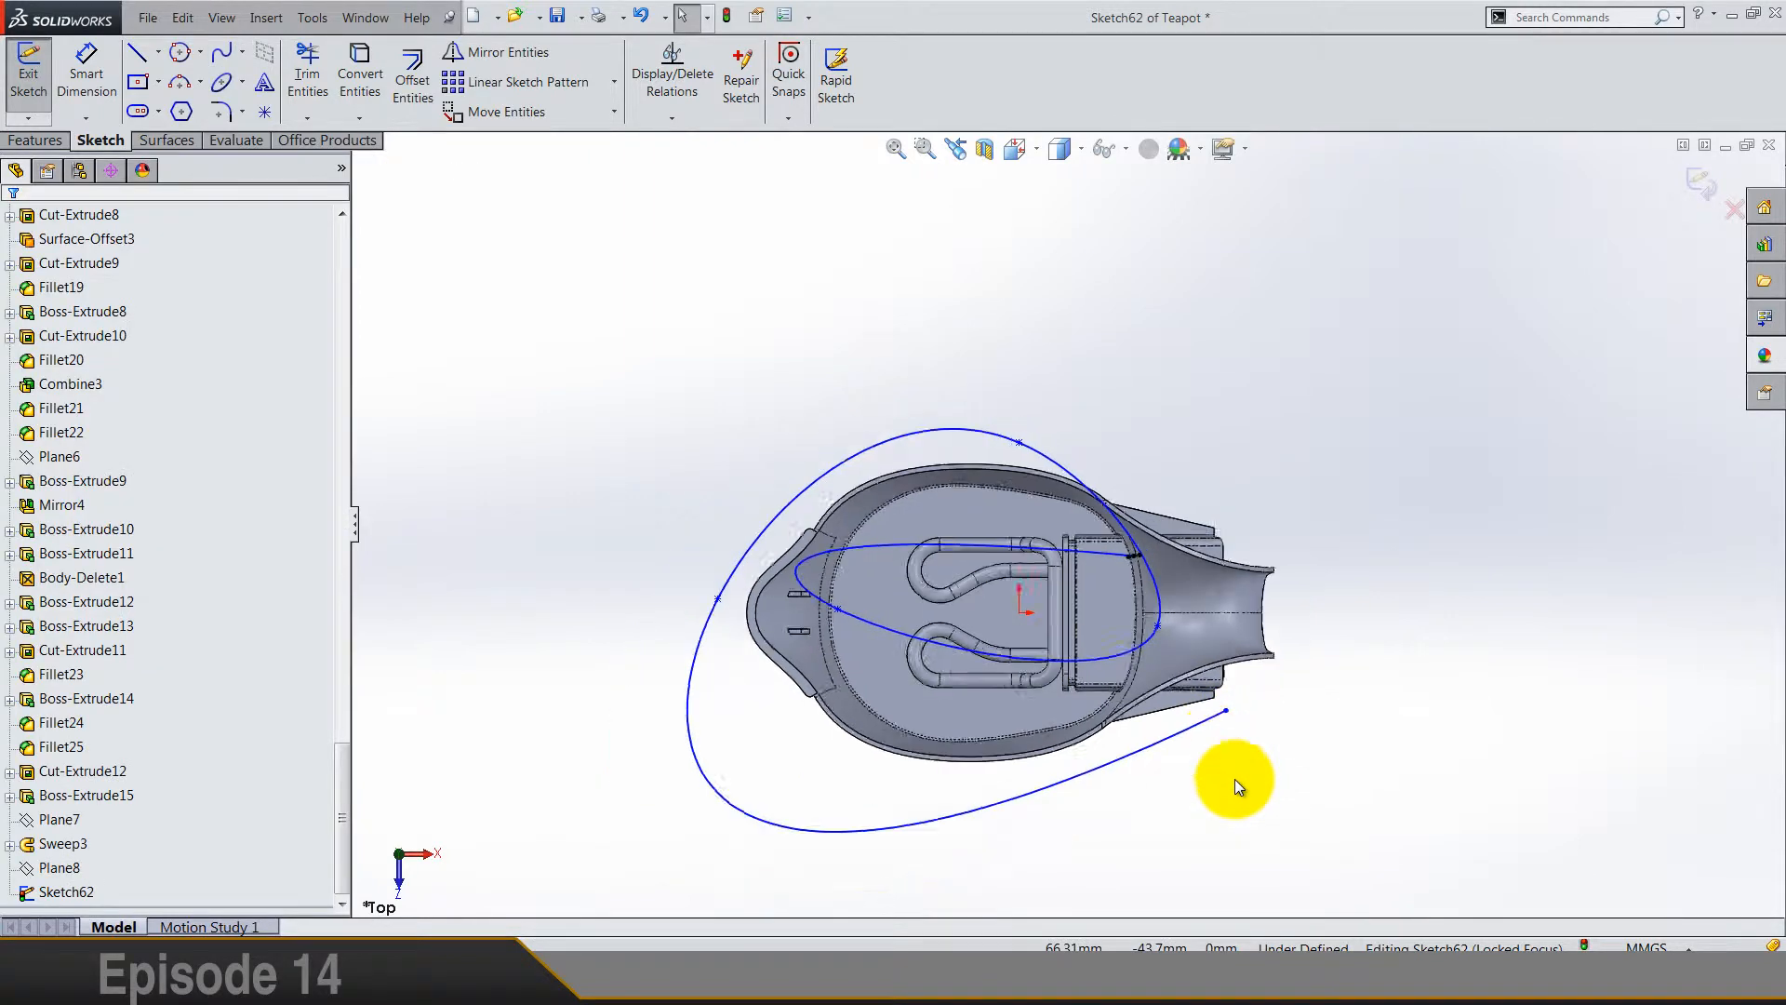
# Step: Try to make the spline perpendicular to the short 4 mm construction line at its start point
pyautogui.scroll(-3, 973, 564)
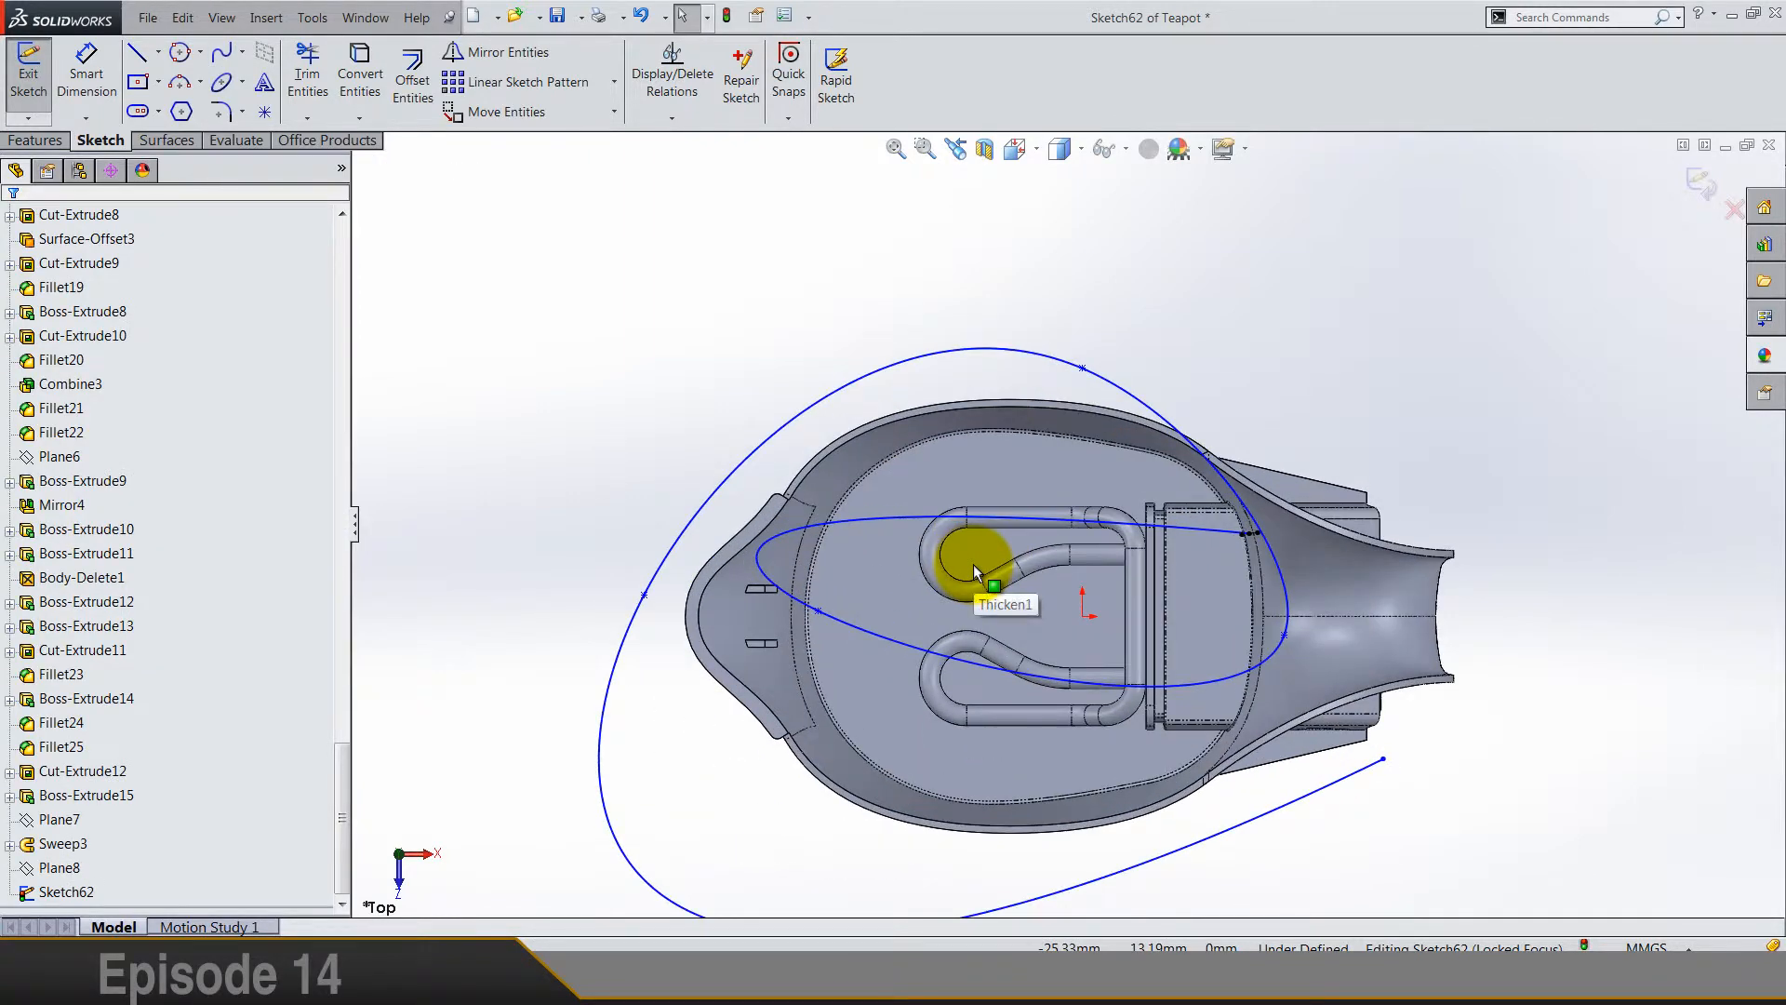
pyautogui.scroll(-5, 1257, 528)
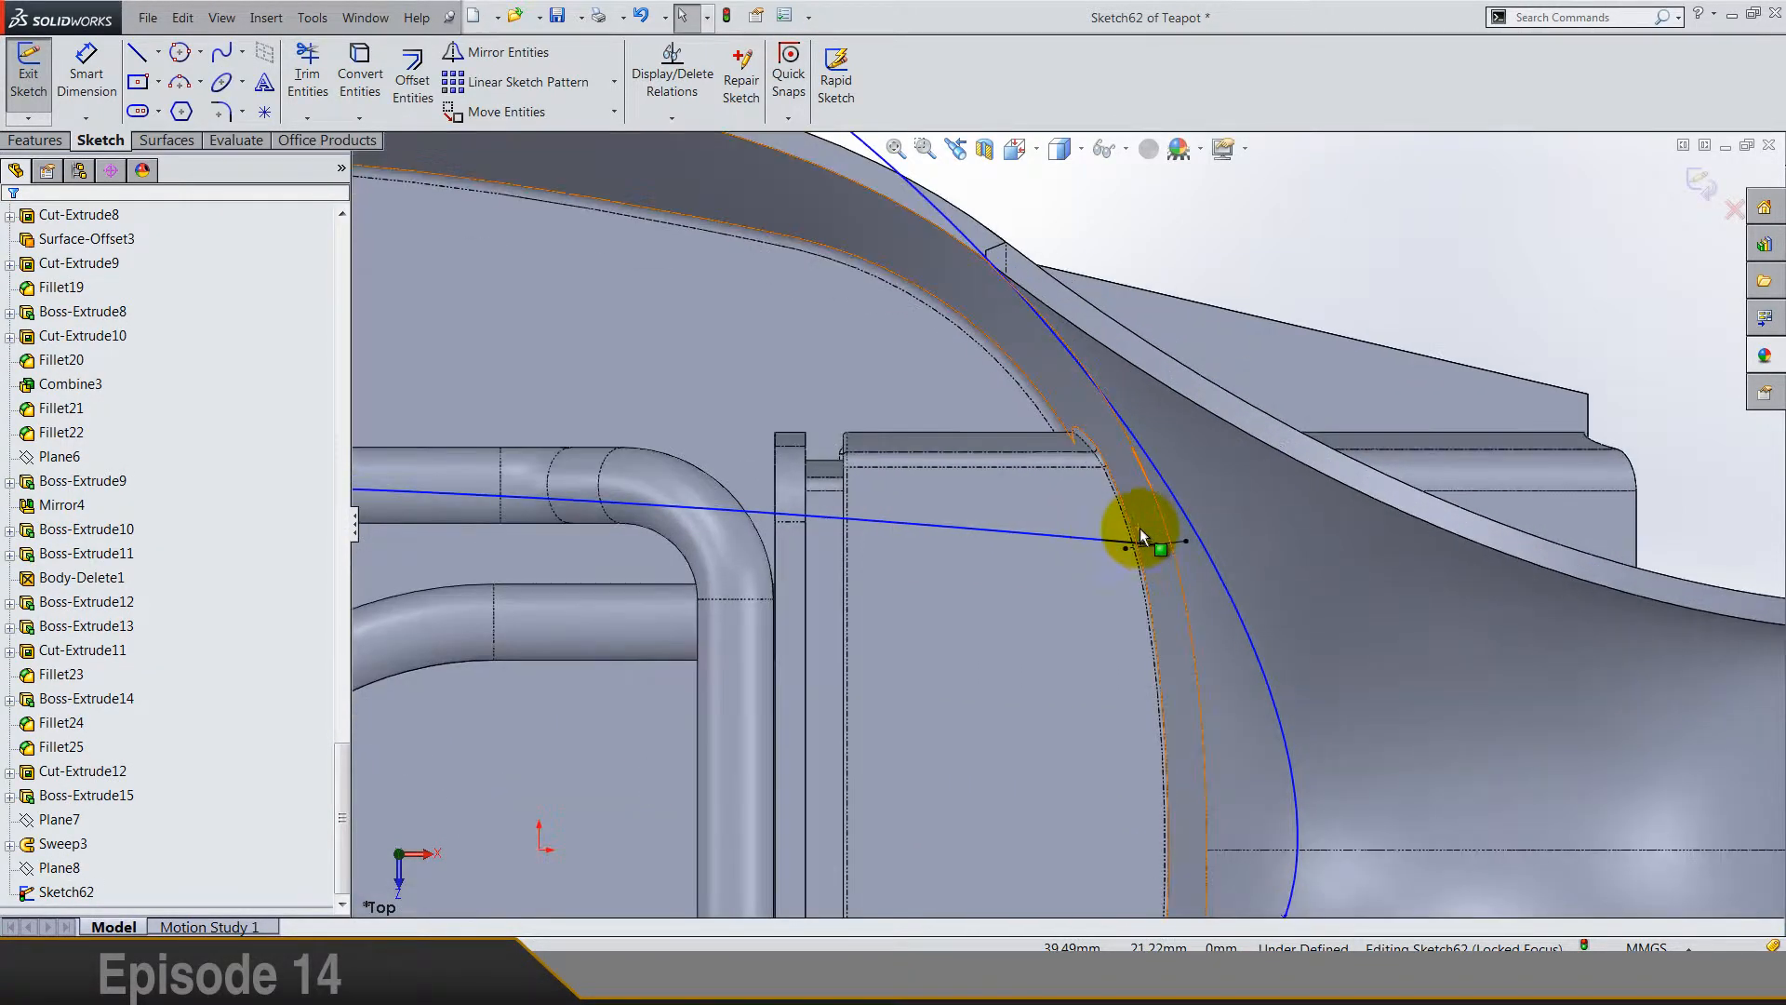
pyautogui.scroll(-3, 1140, 535)
pyautogui.scroll(4, 1116, 558)
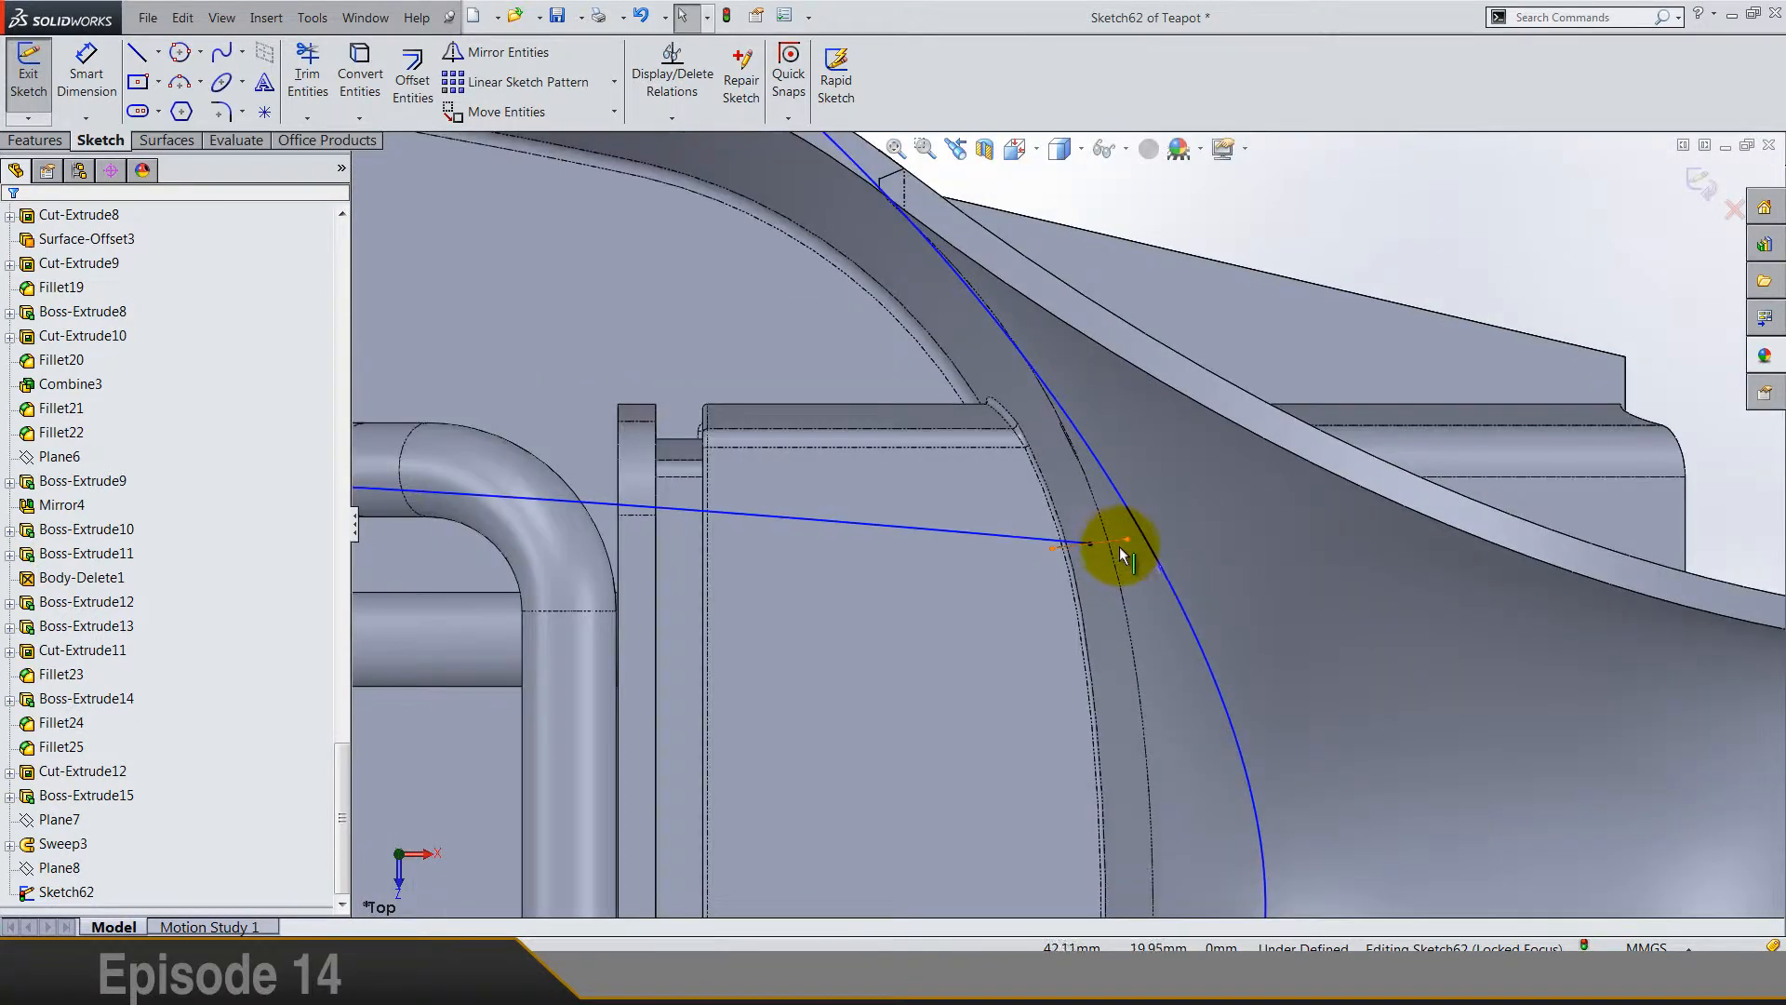
pyautogui.click(1123, 551)
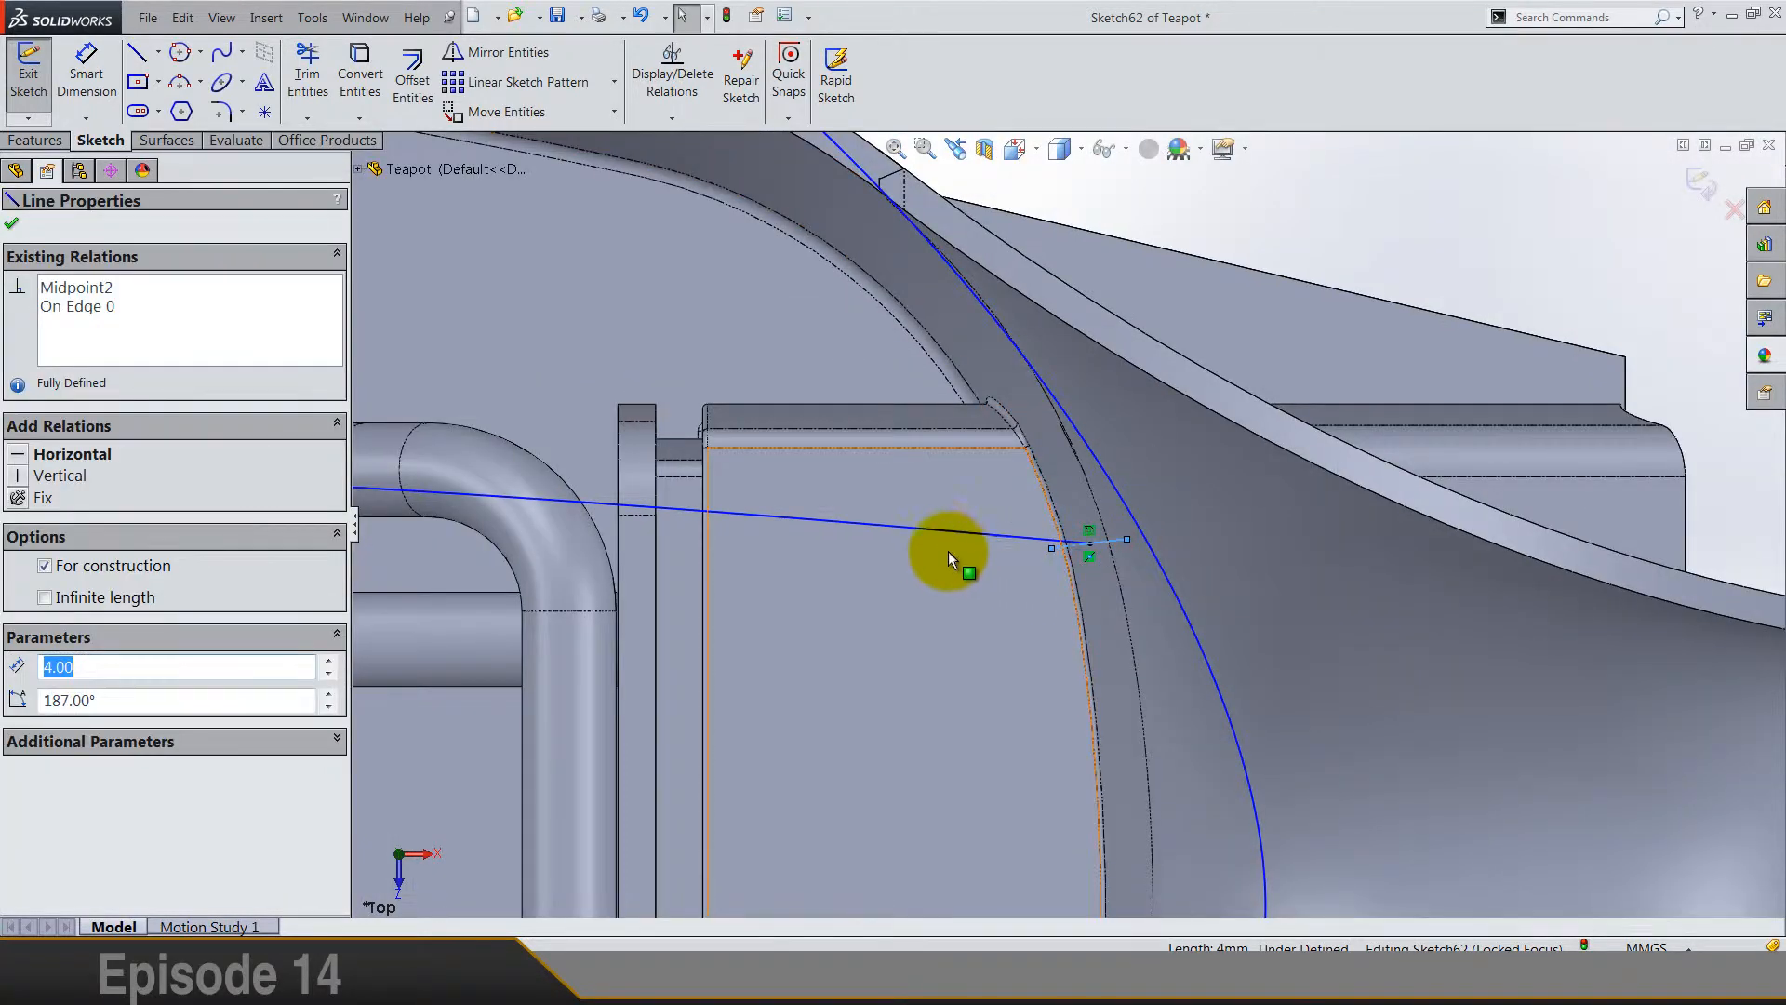
pyautogui.click(934, 530)
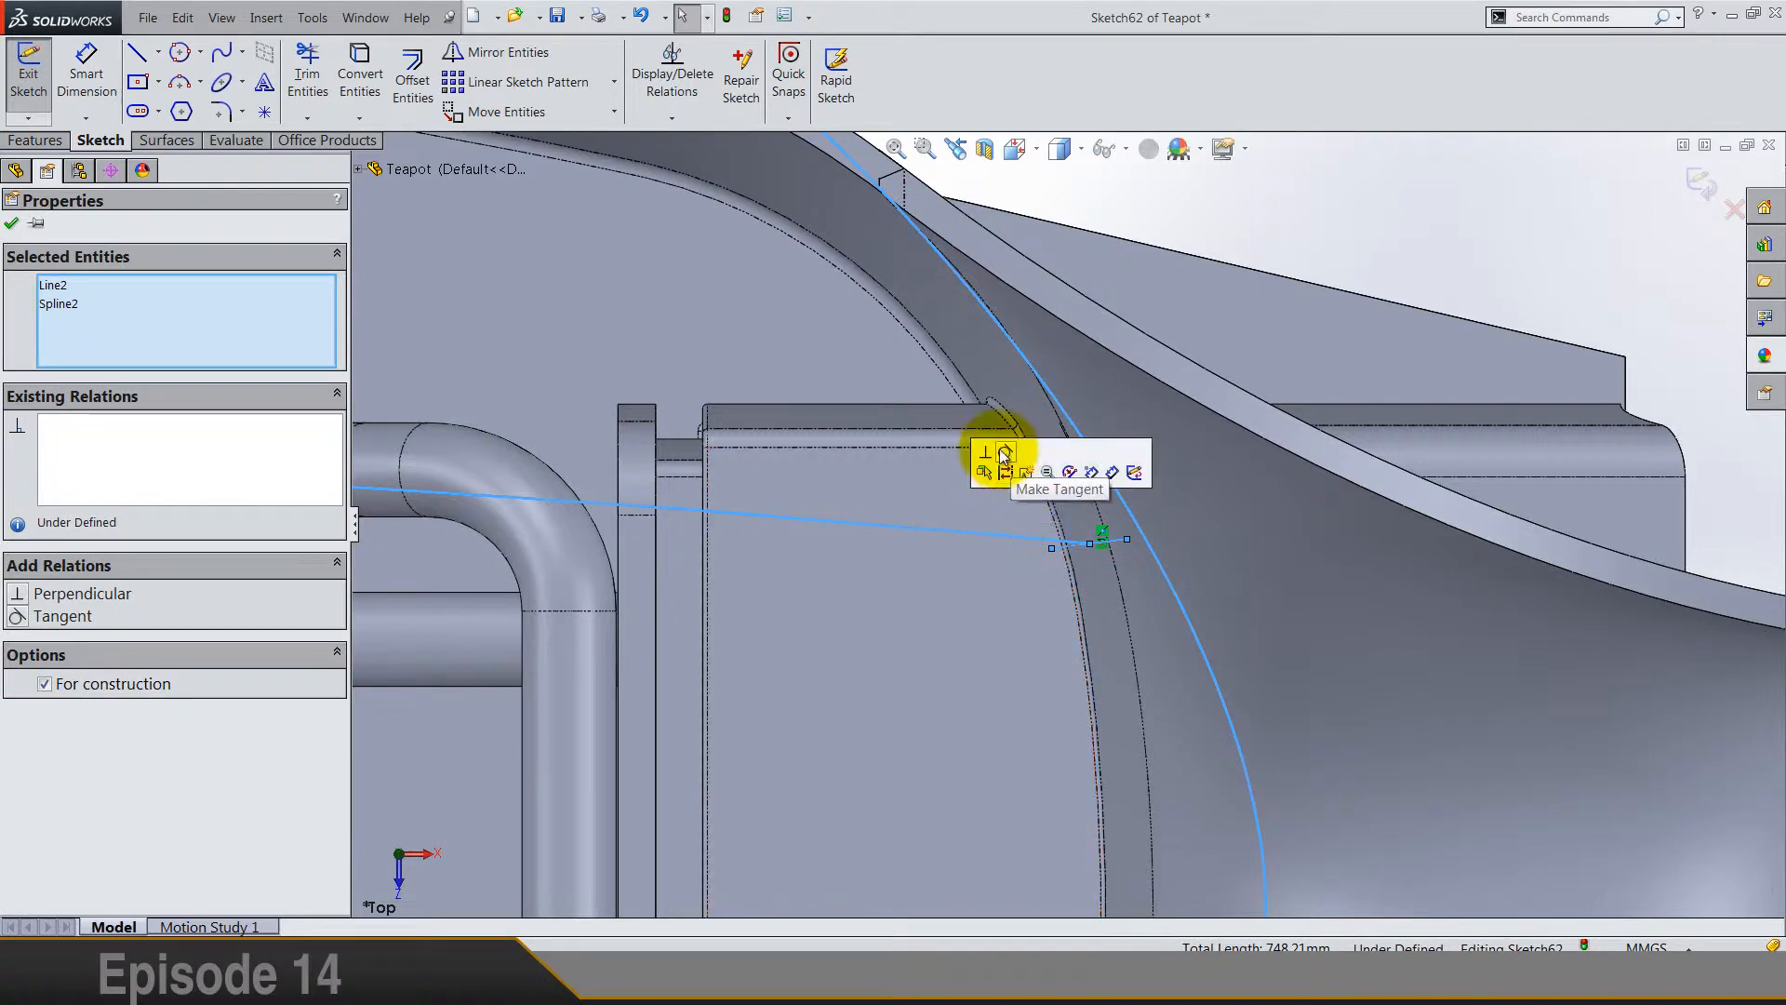
pyautogui.click(989, 450)
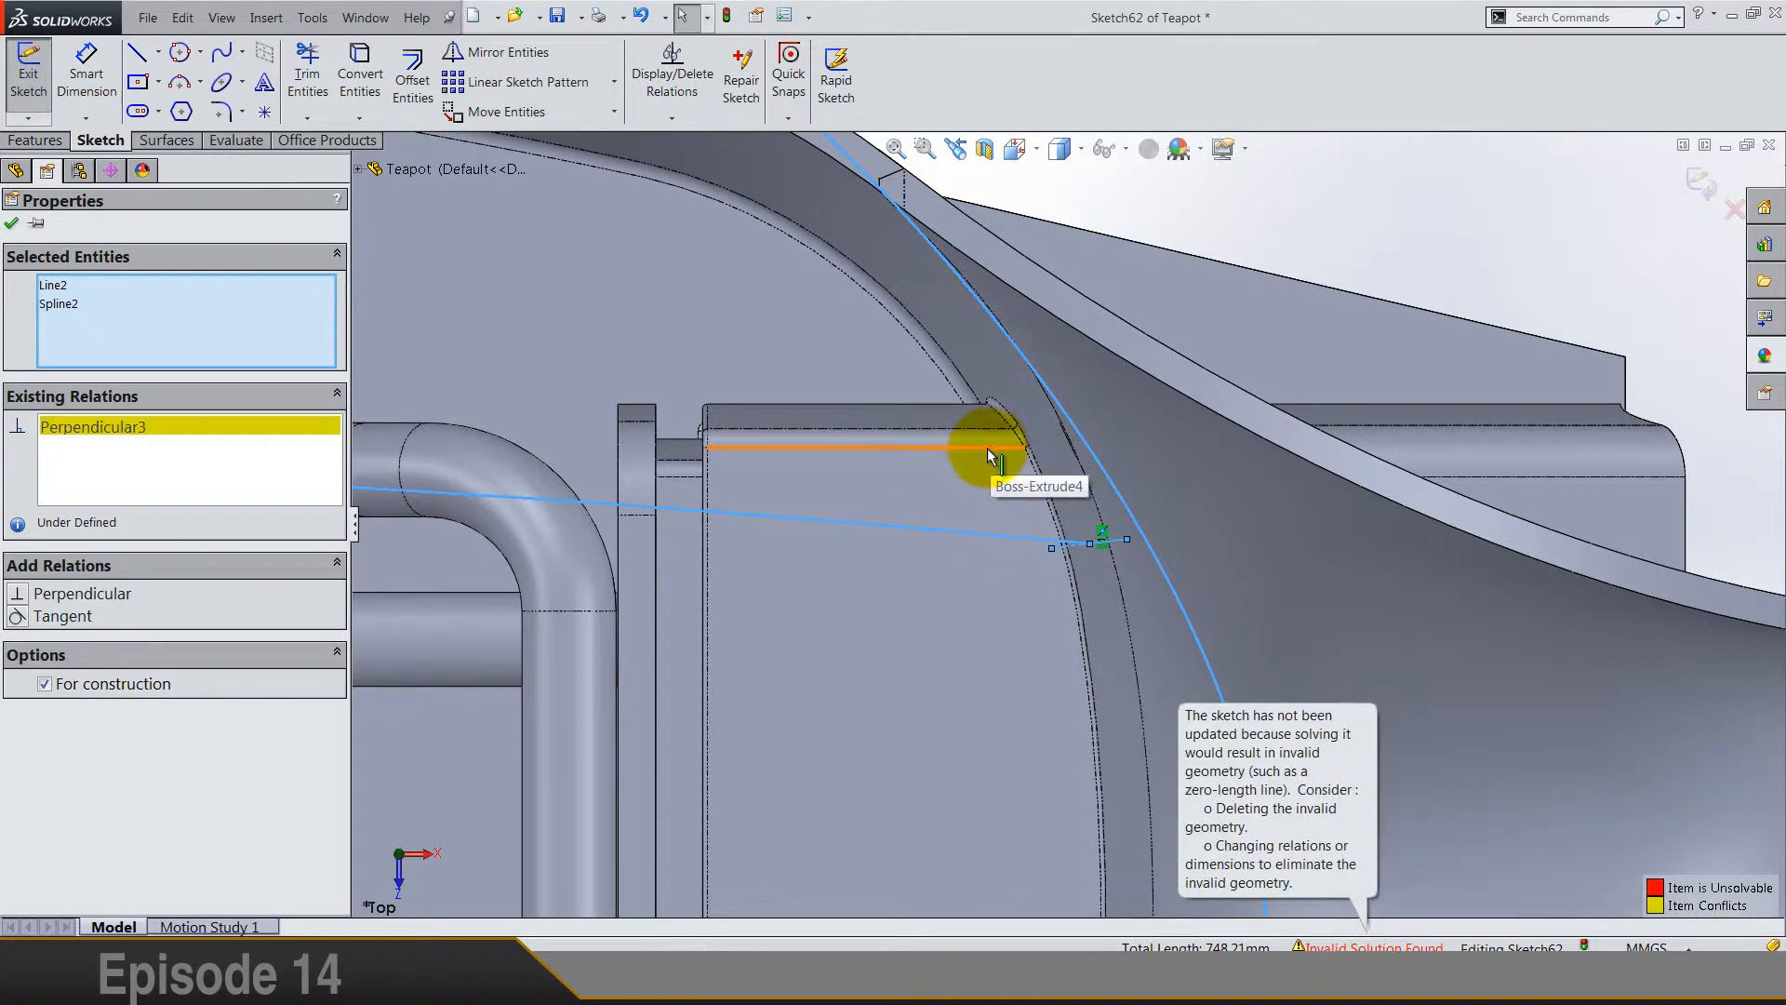
pyautogui.scroll(10, 989, 454)
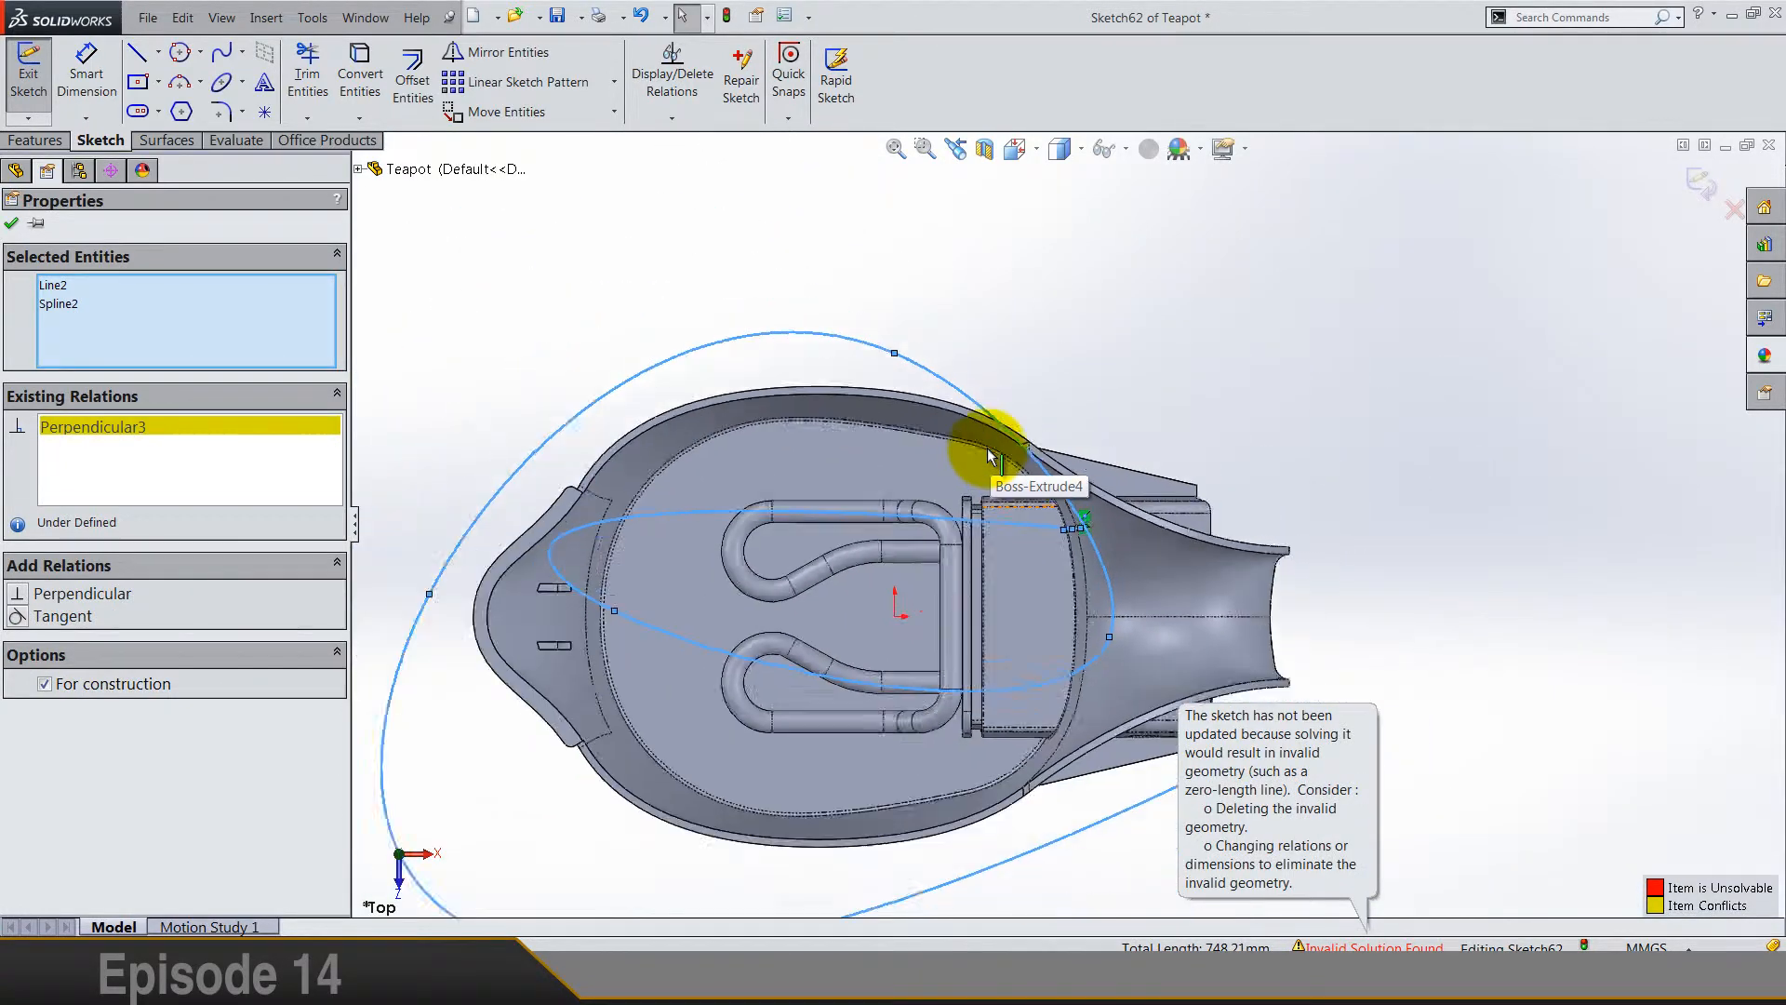
pyautogui.click(12, 225)
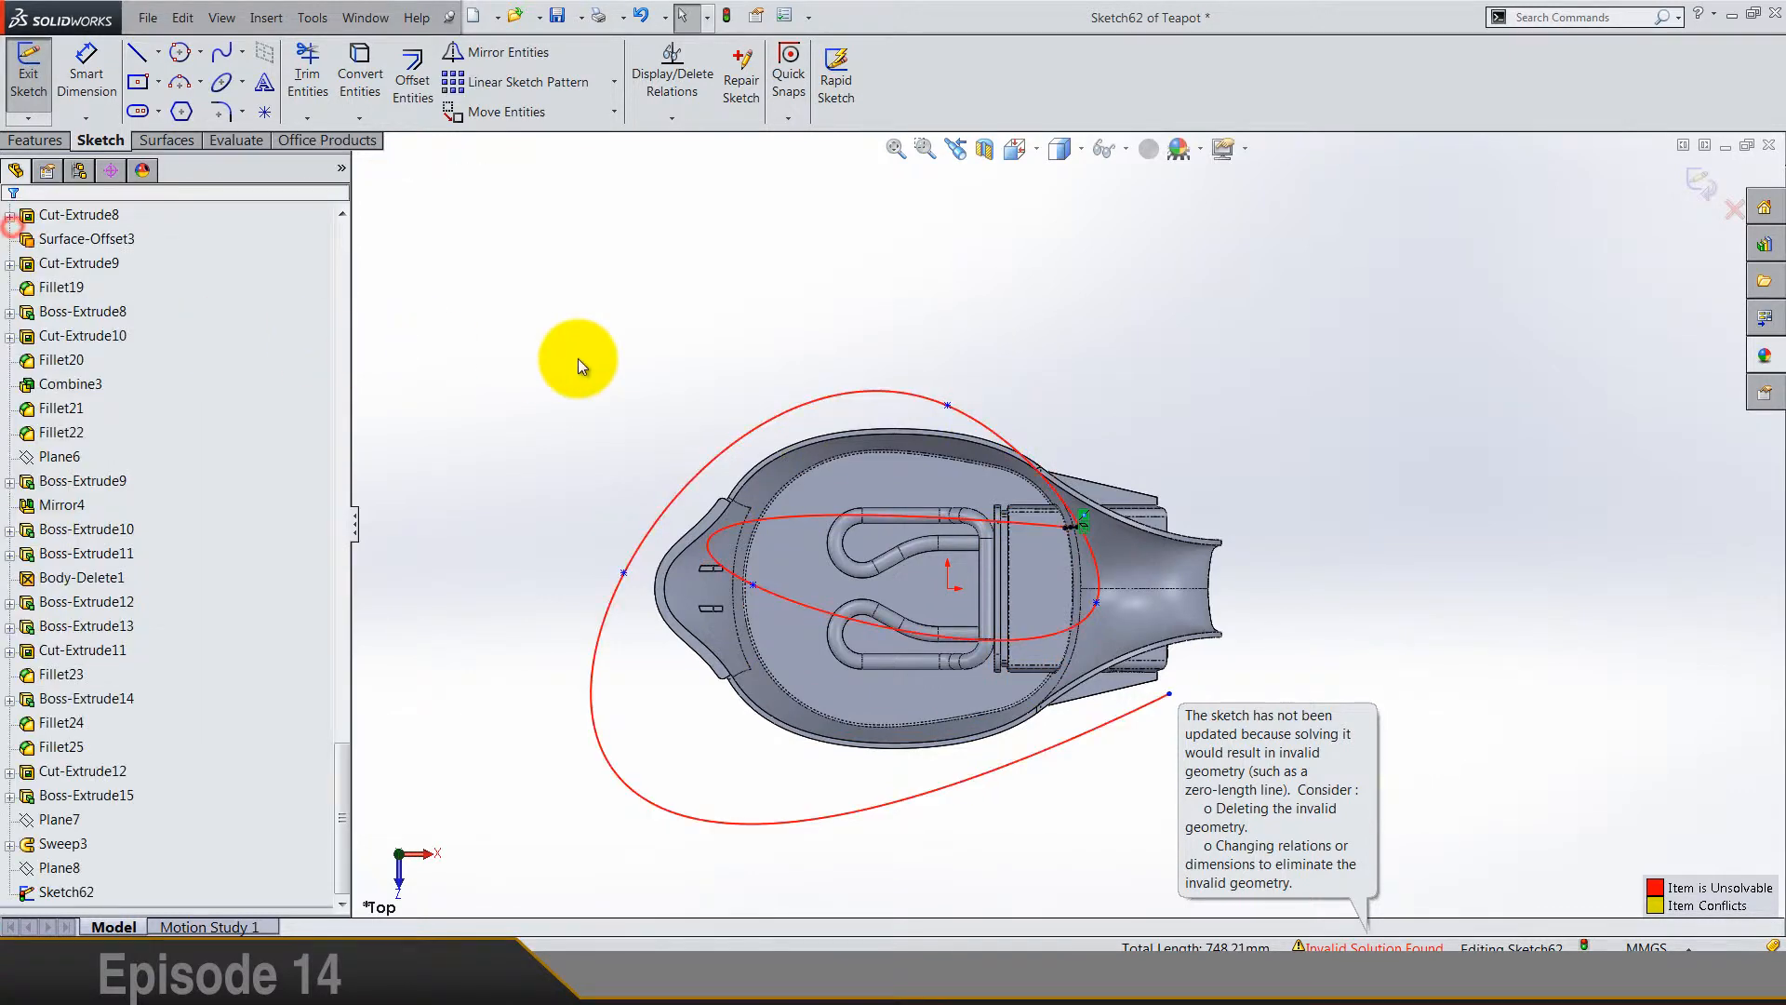
# Step: Try to reshape the spline's inner loop near the end opposite the spout, and undo the change
pyautogui.click(729, 572)
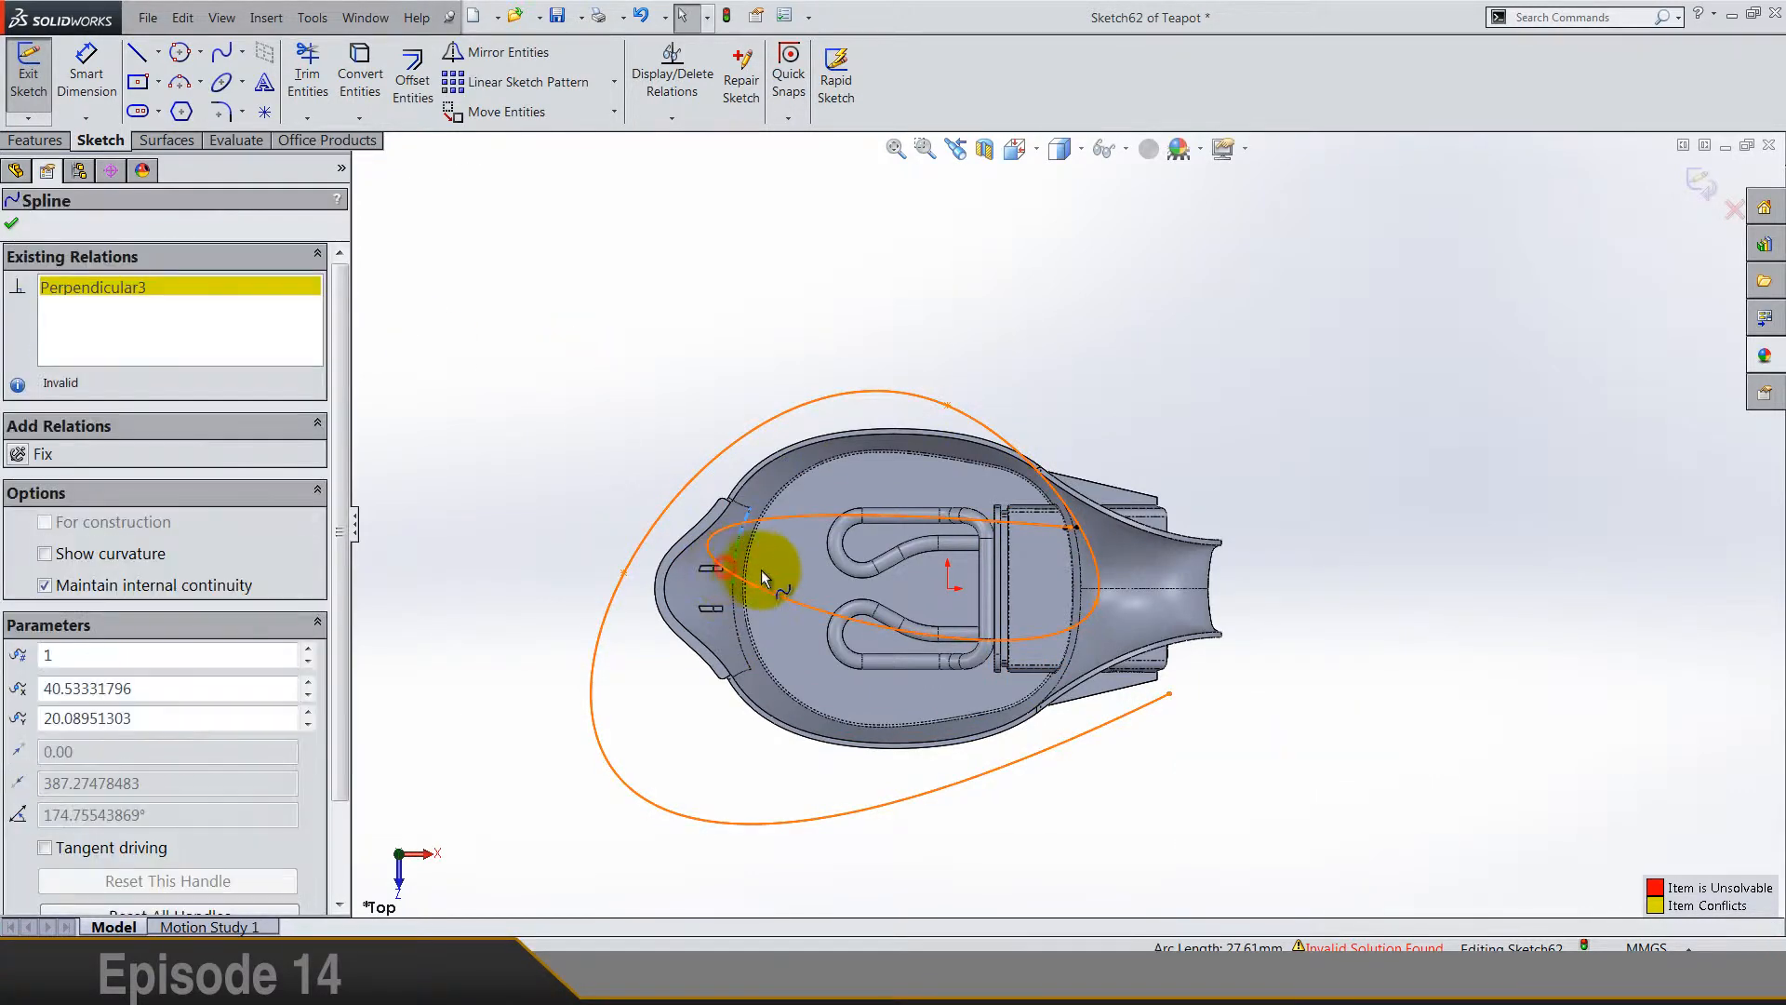
pyautogui.scroll(-5, 773, 572)
pyautogui.moveTo(656, 502); pyautogui.dragTo(822, 488)
pyautogui.scroll(8, 822, 487)
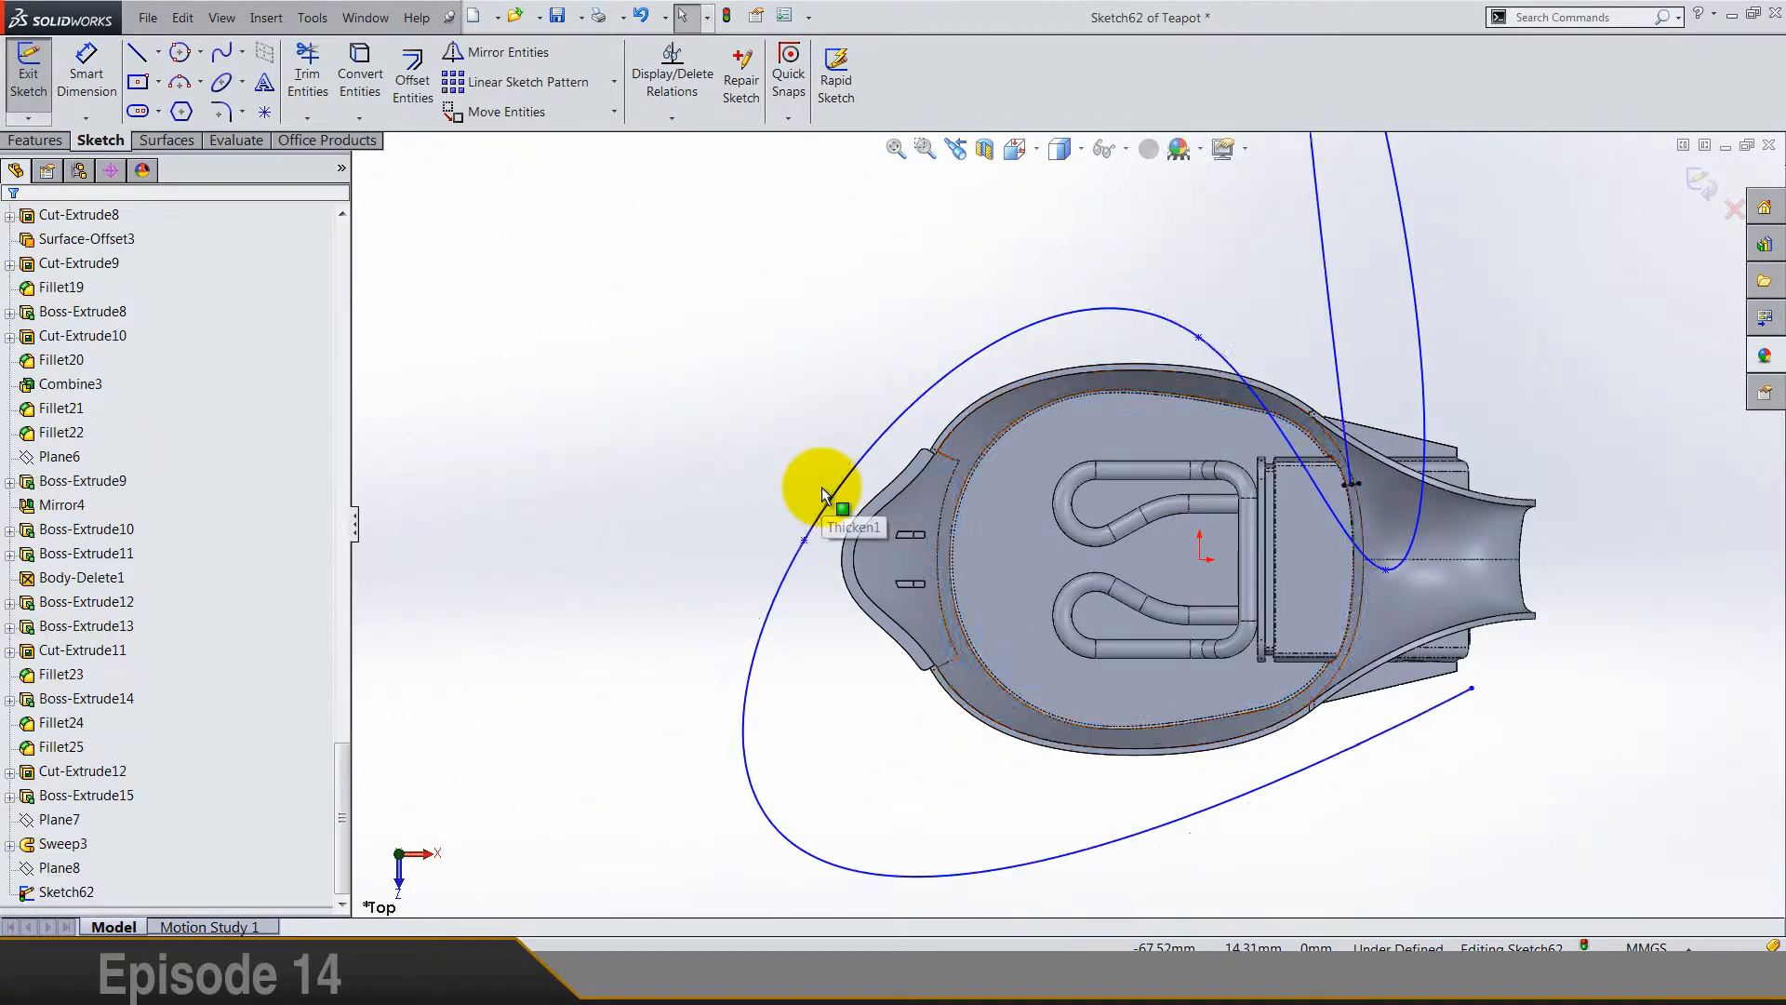
pyautogui.click(651, 17)
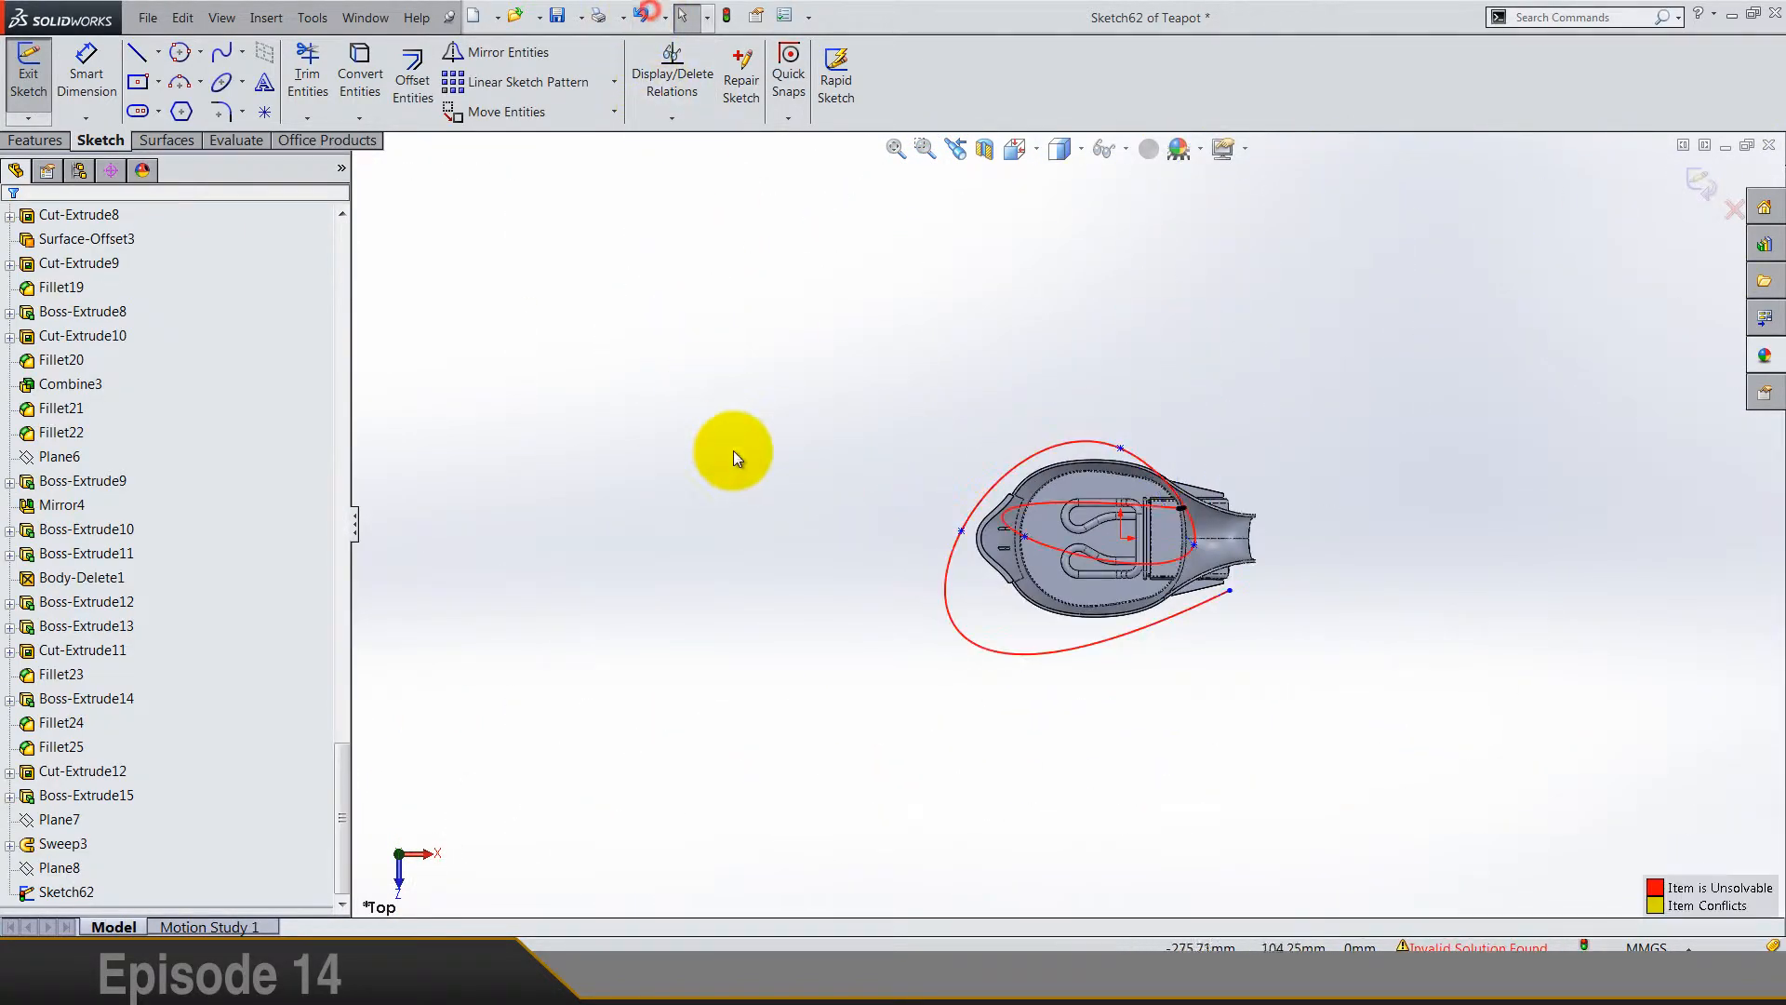
# Step: Delete the conflicting perpendicular relation between the spline and the short construction line
pyautogui.scroll(-5, 1060, 493)
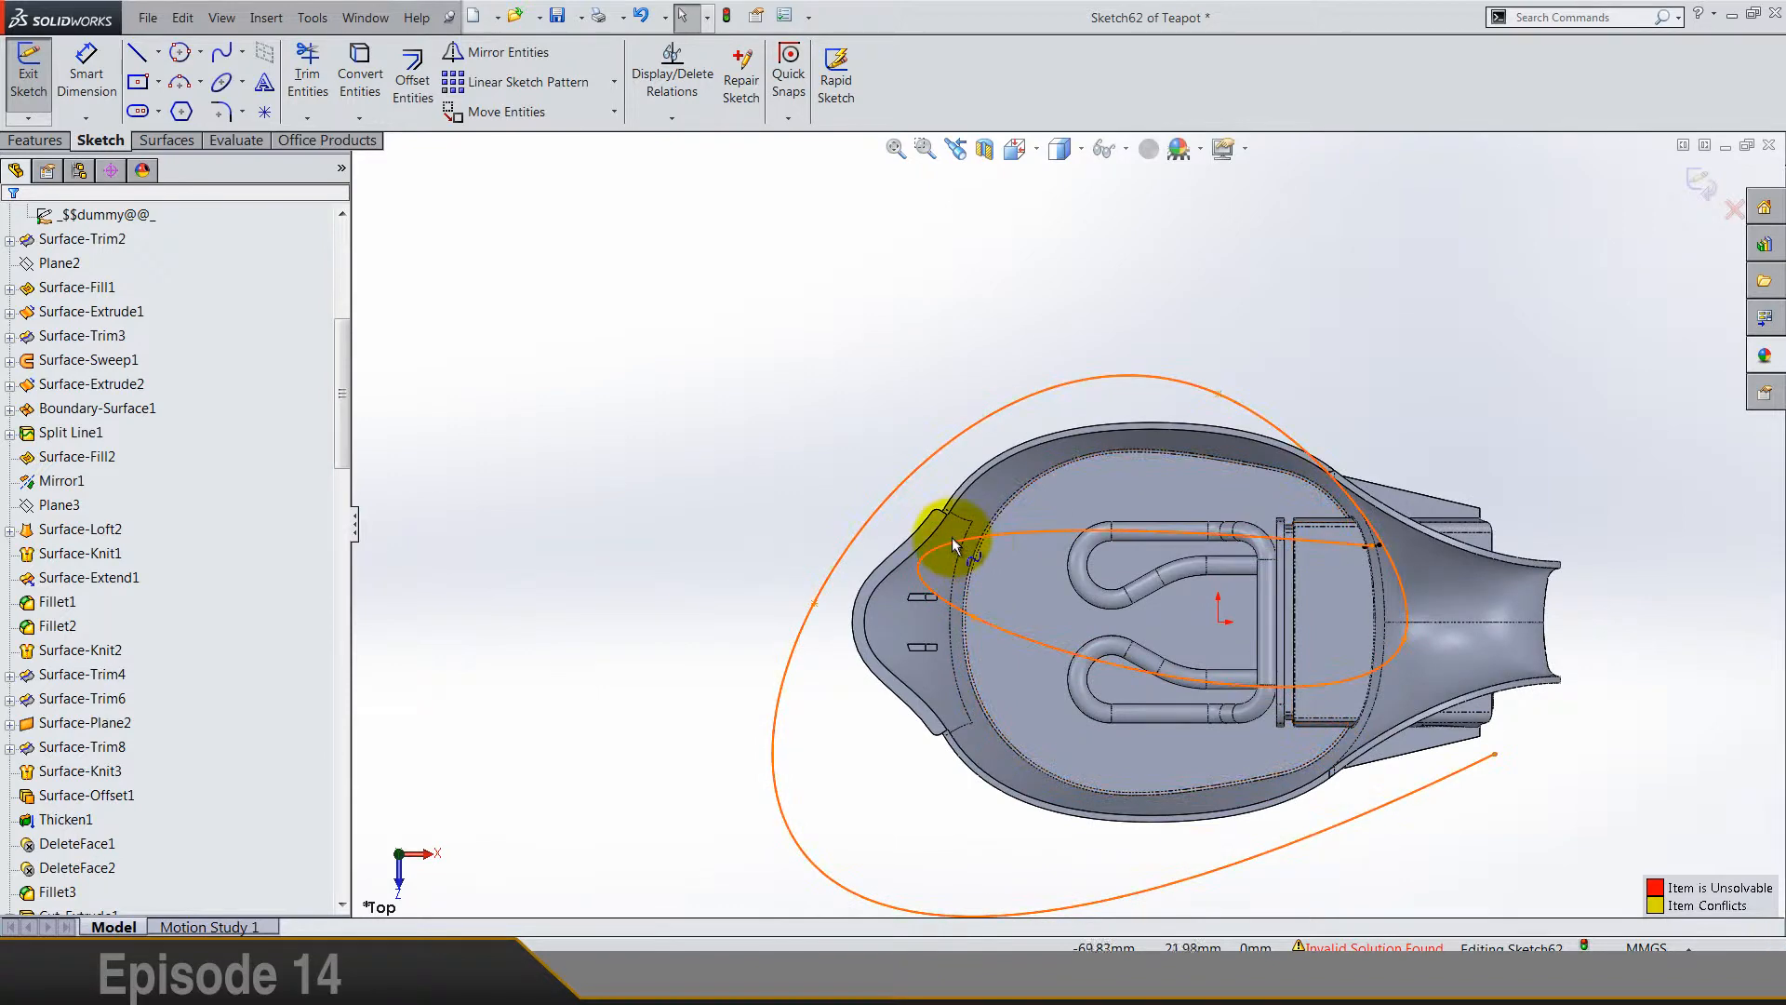
pyautogui.click(930, 569)
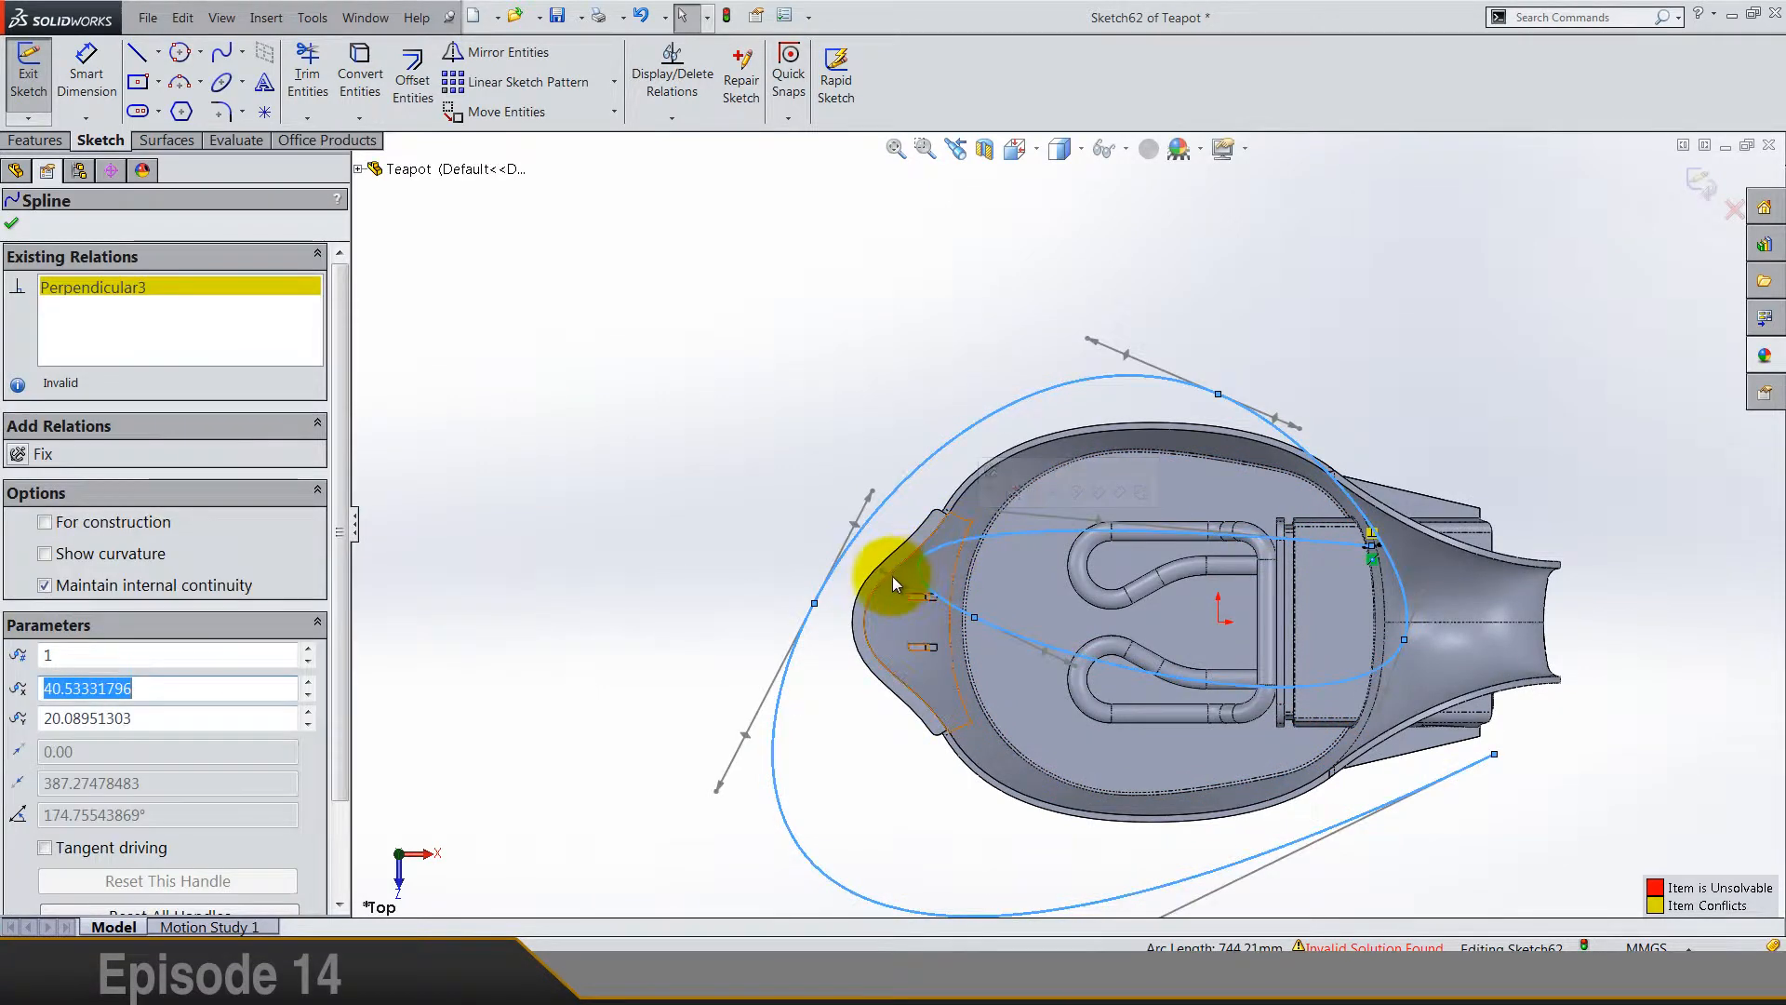
pyautogui.click(1373, 537)
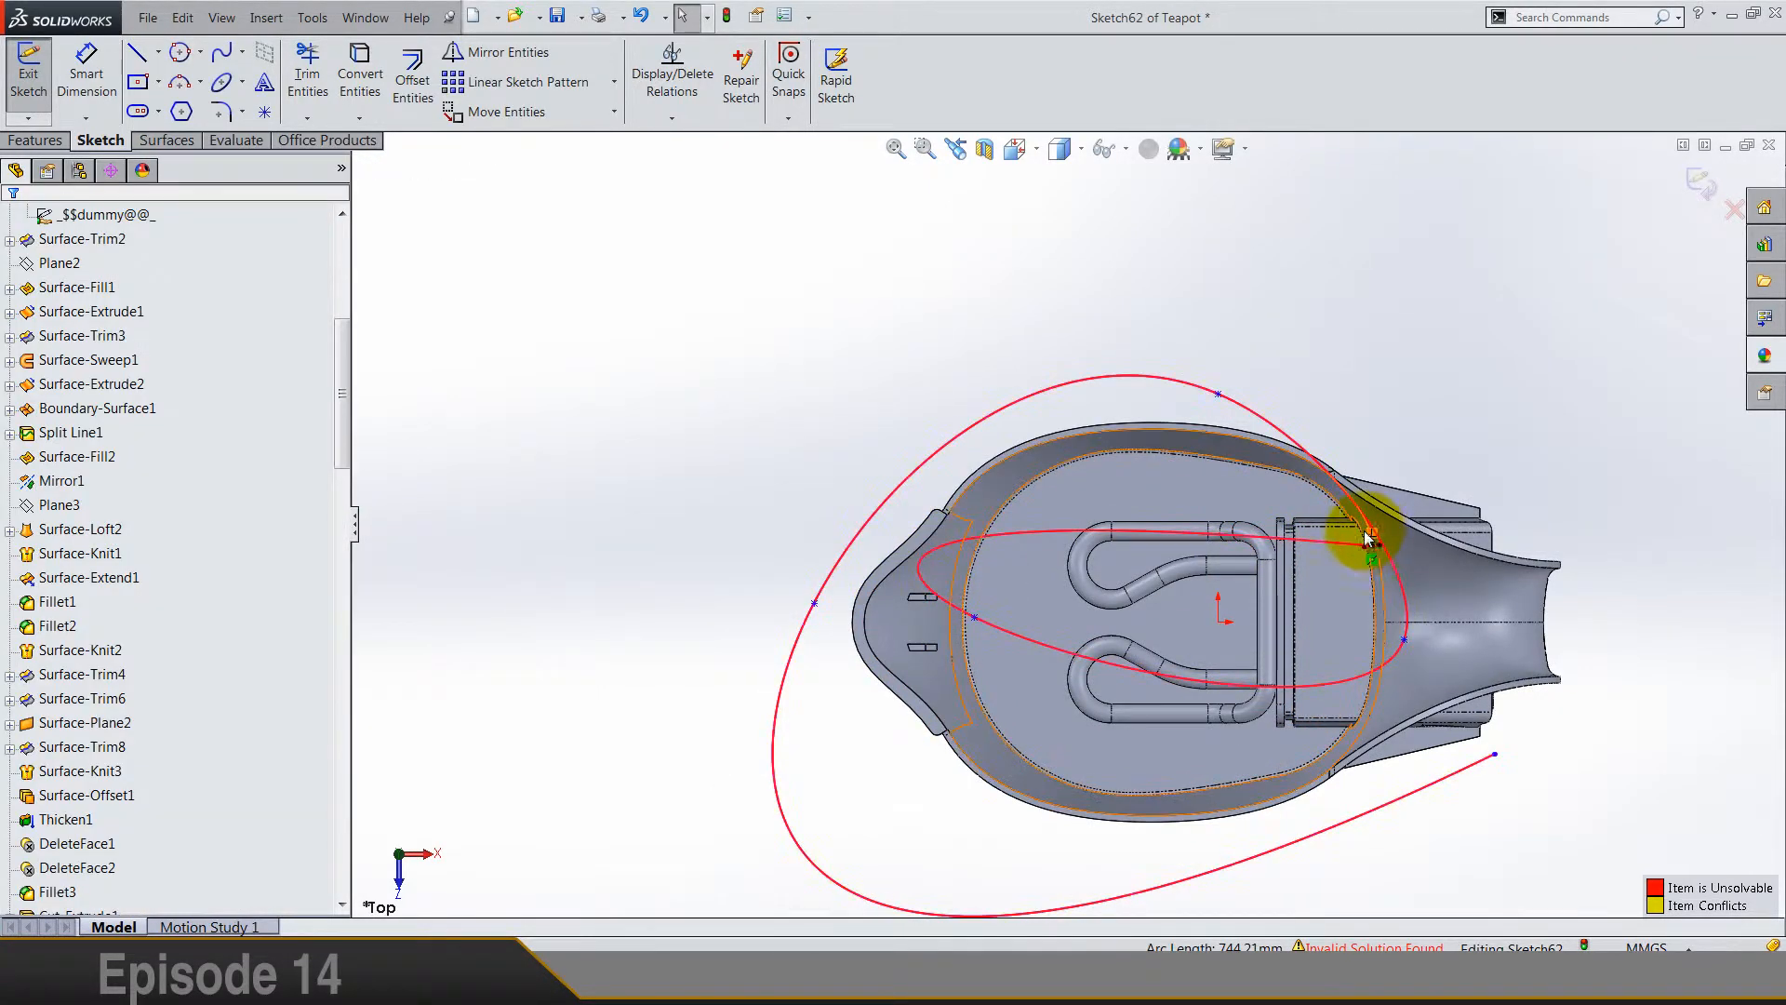
pyautogui.press('Delete')
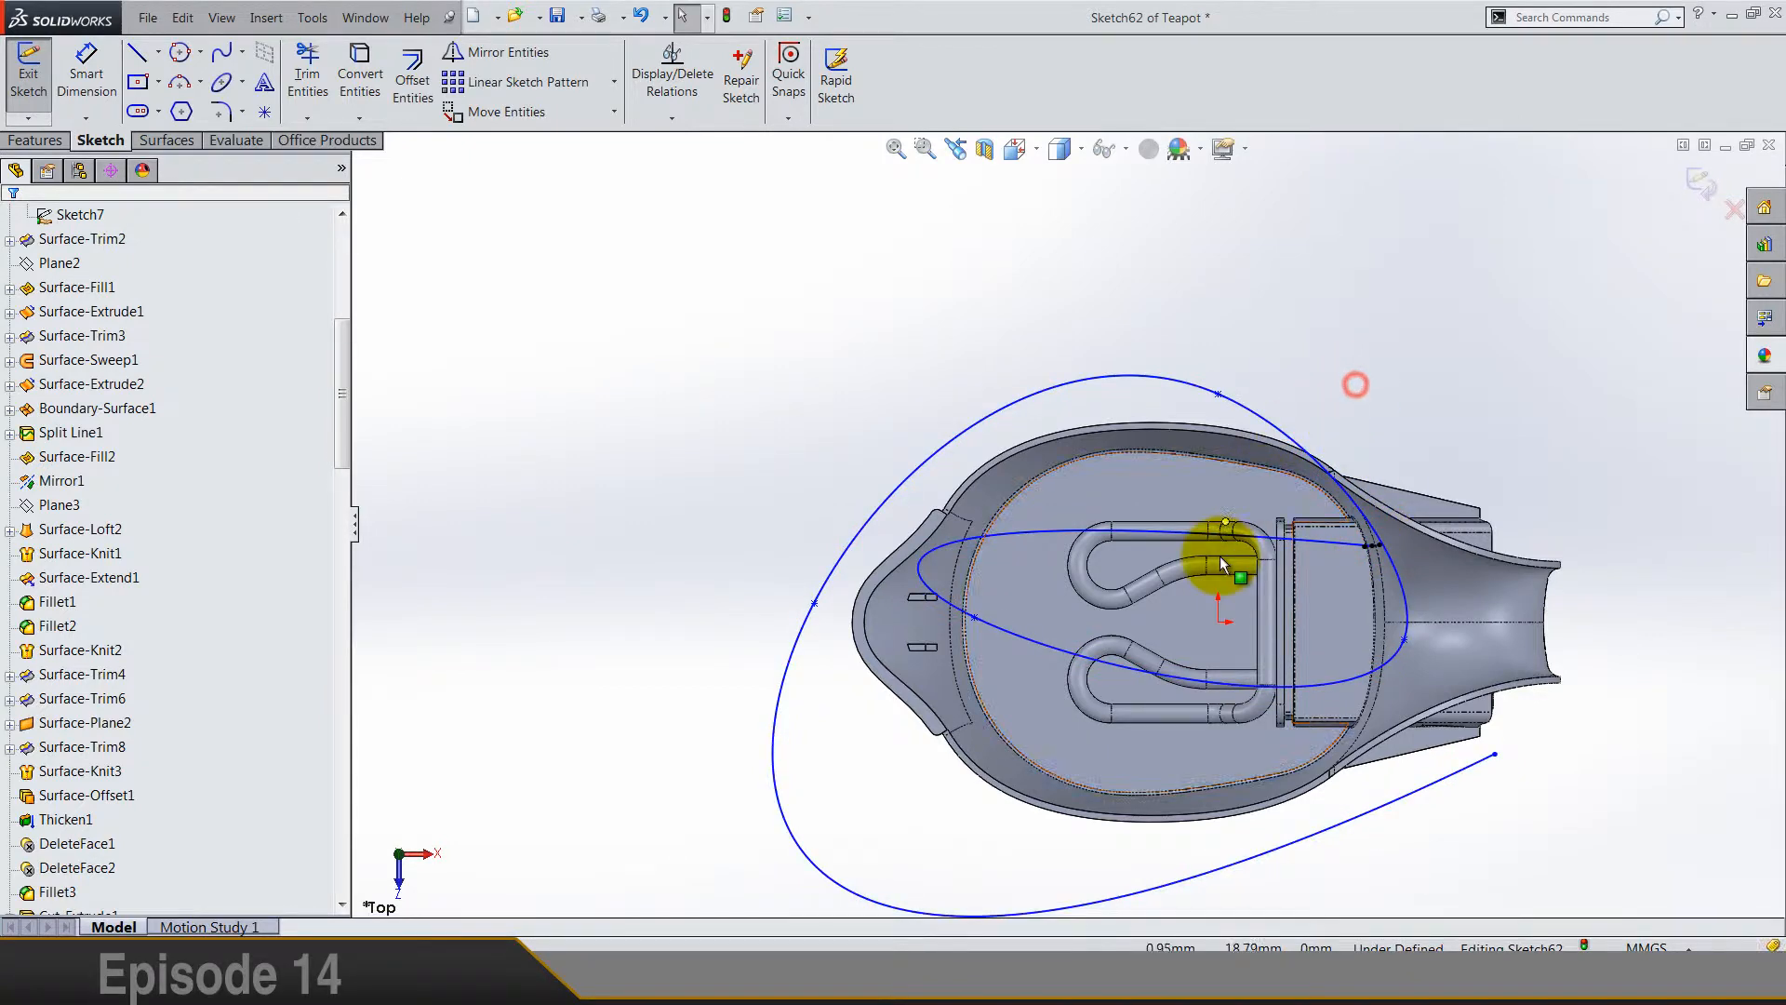
# Step: Adjust the tangent handle at the spline's second point, opposite the spout, and constrain that handle to be vertical
pyautogui.scroll(-3, 1228, 558)
pyautogui.click(662, 577)
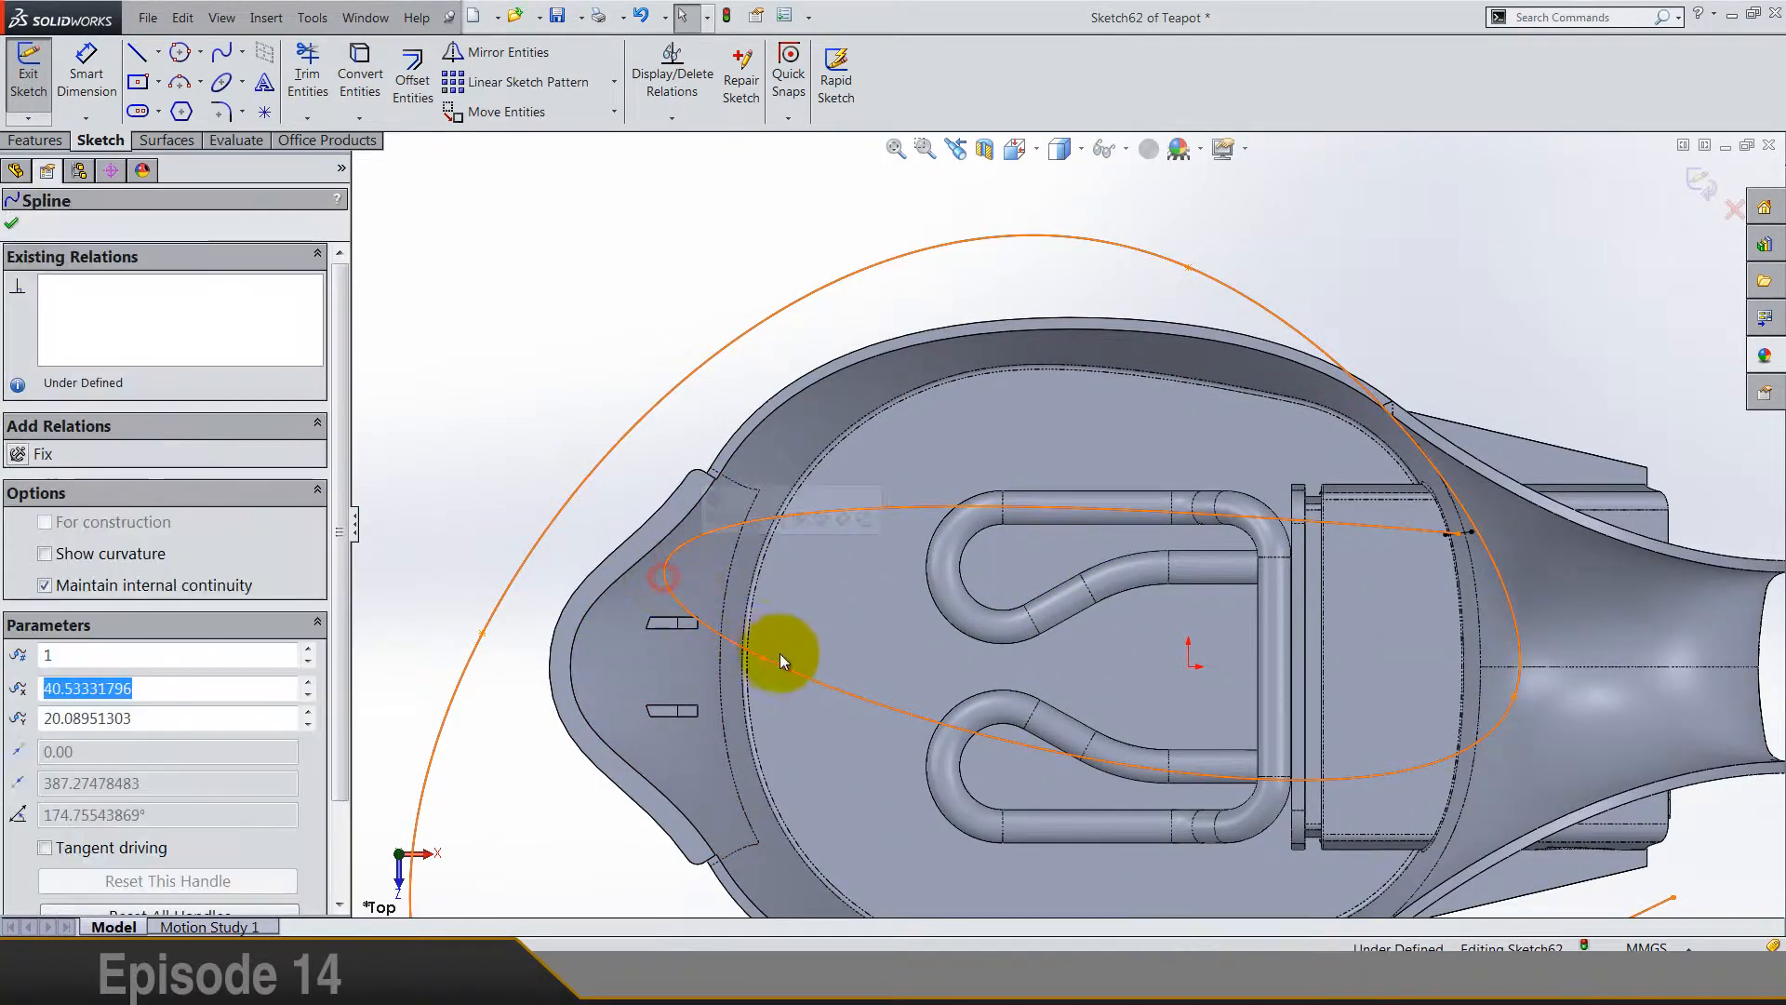
pyautogui.moveTo(943, 751); pyautogui.dragTo(773, 800)
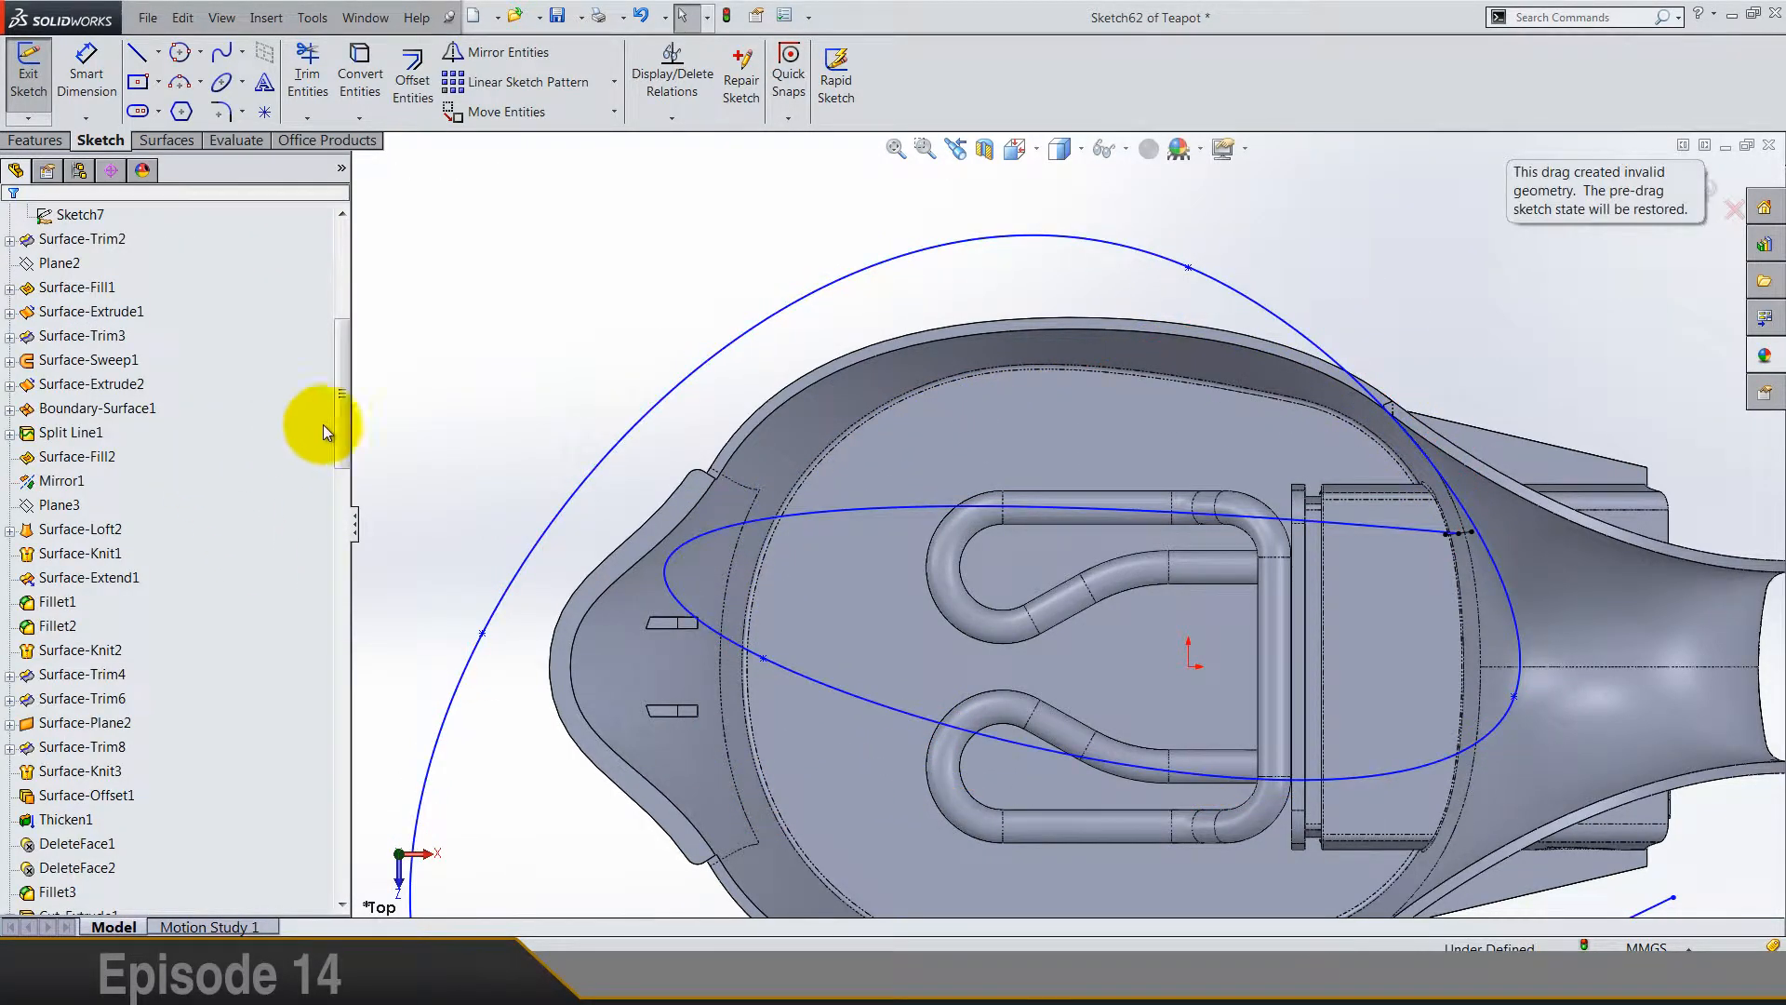
pyautogui.click(777, 666)
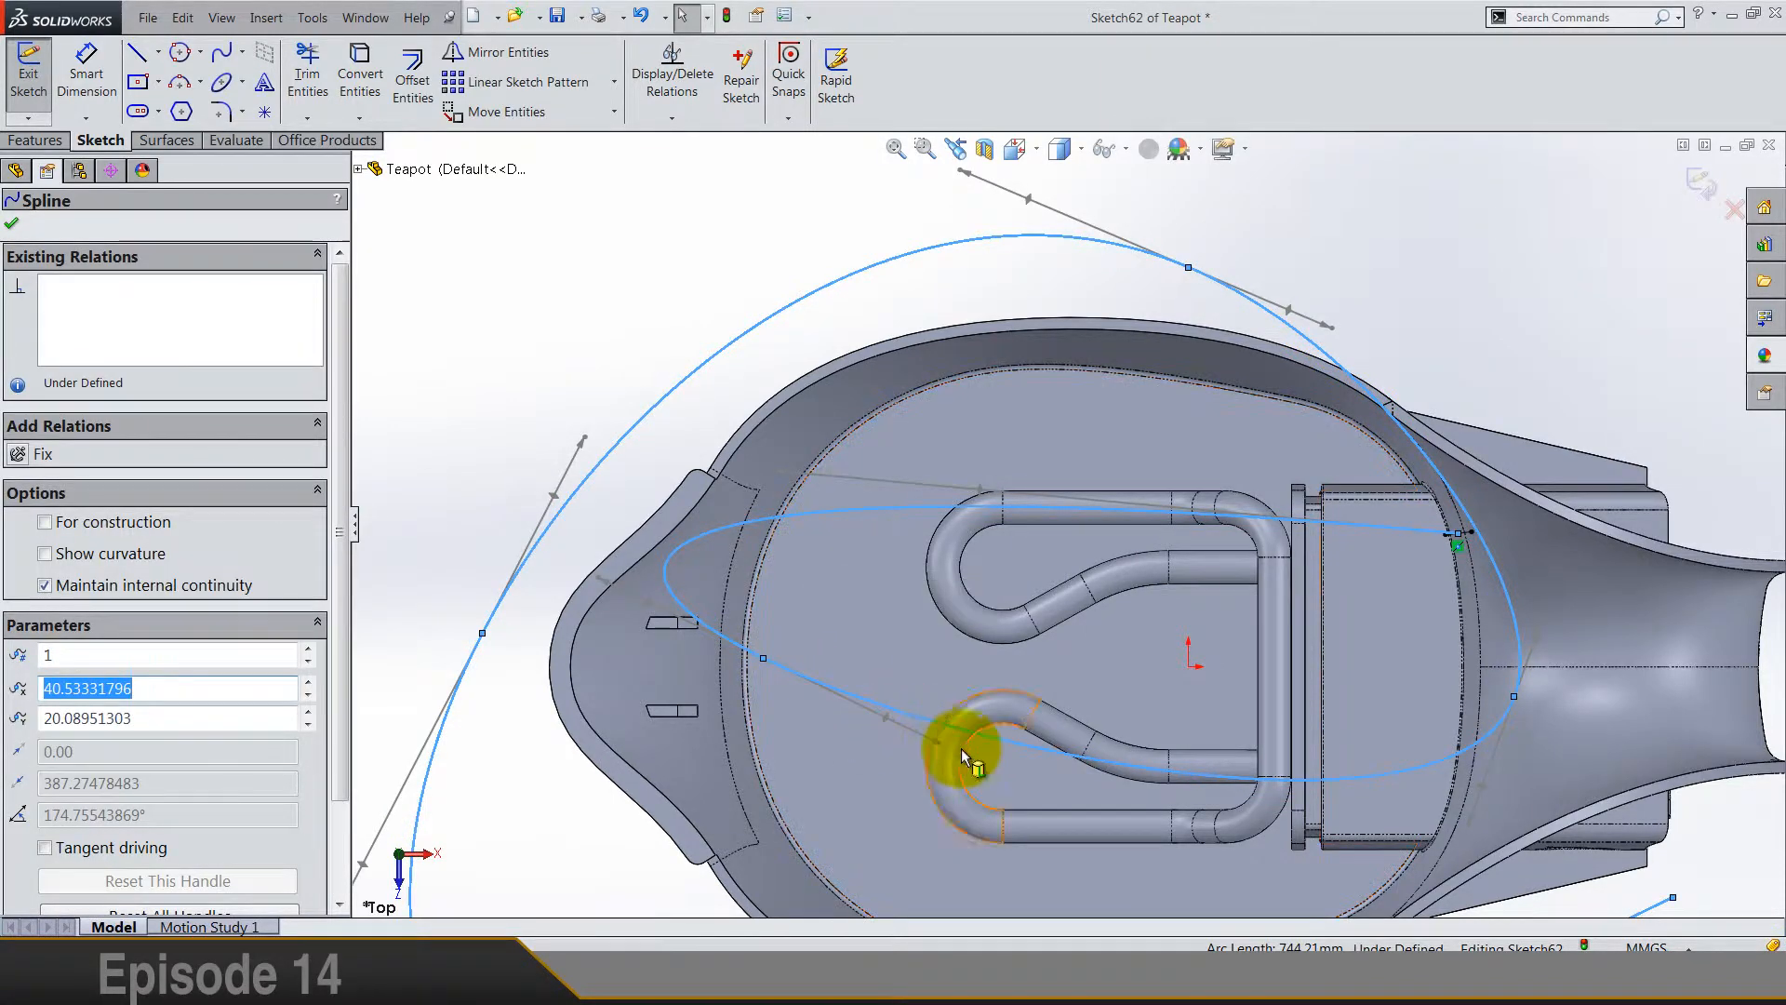
pyautogui.moveTo(938, 749); pyautogui.dragTo(890, 761)
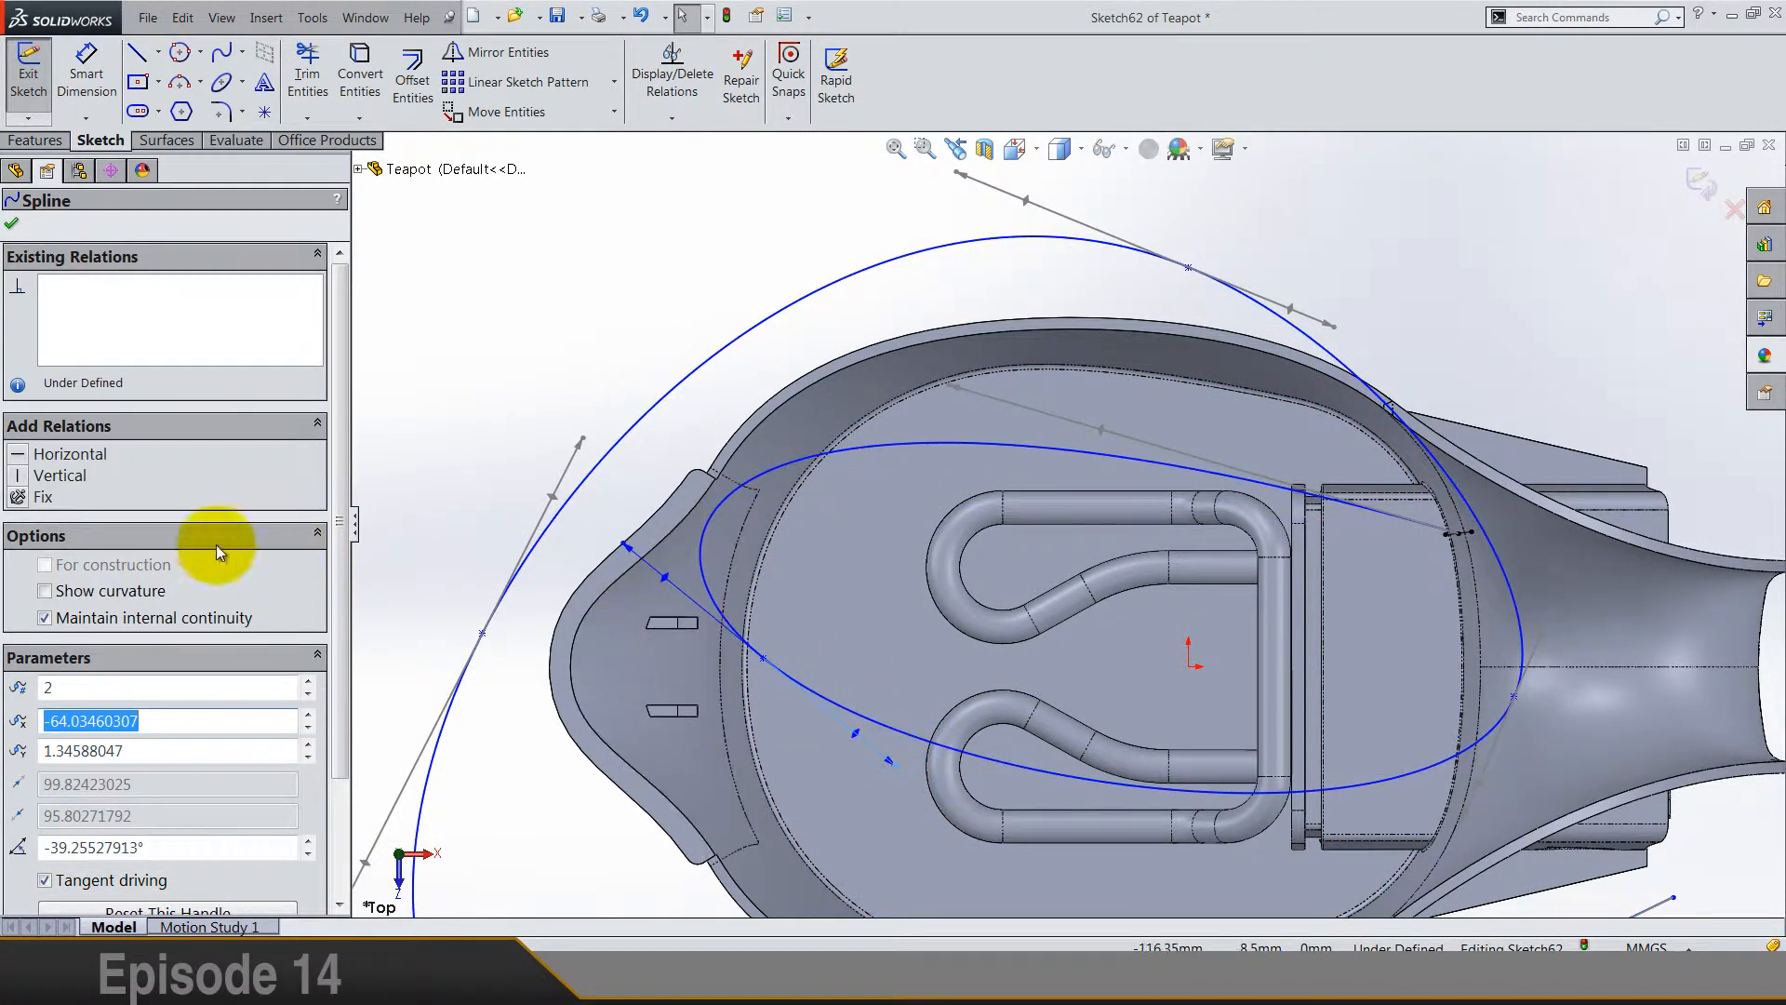
pyautogui.click(23, 477)
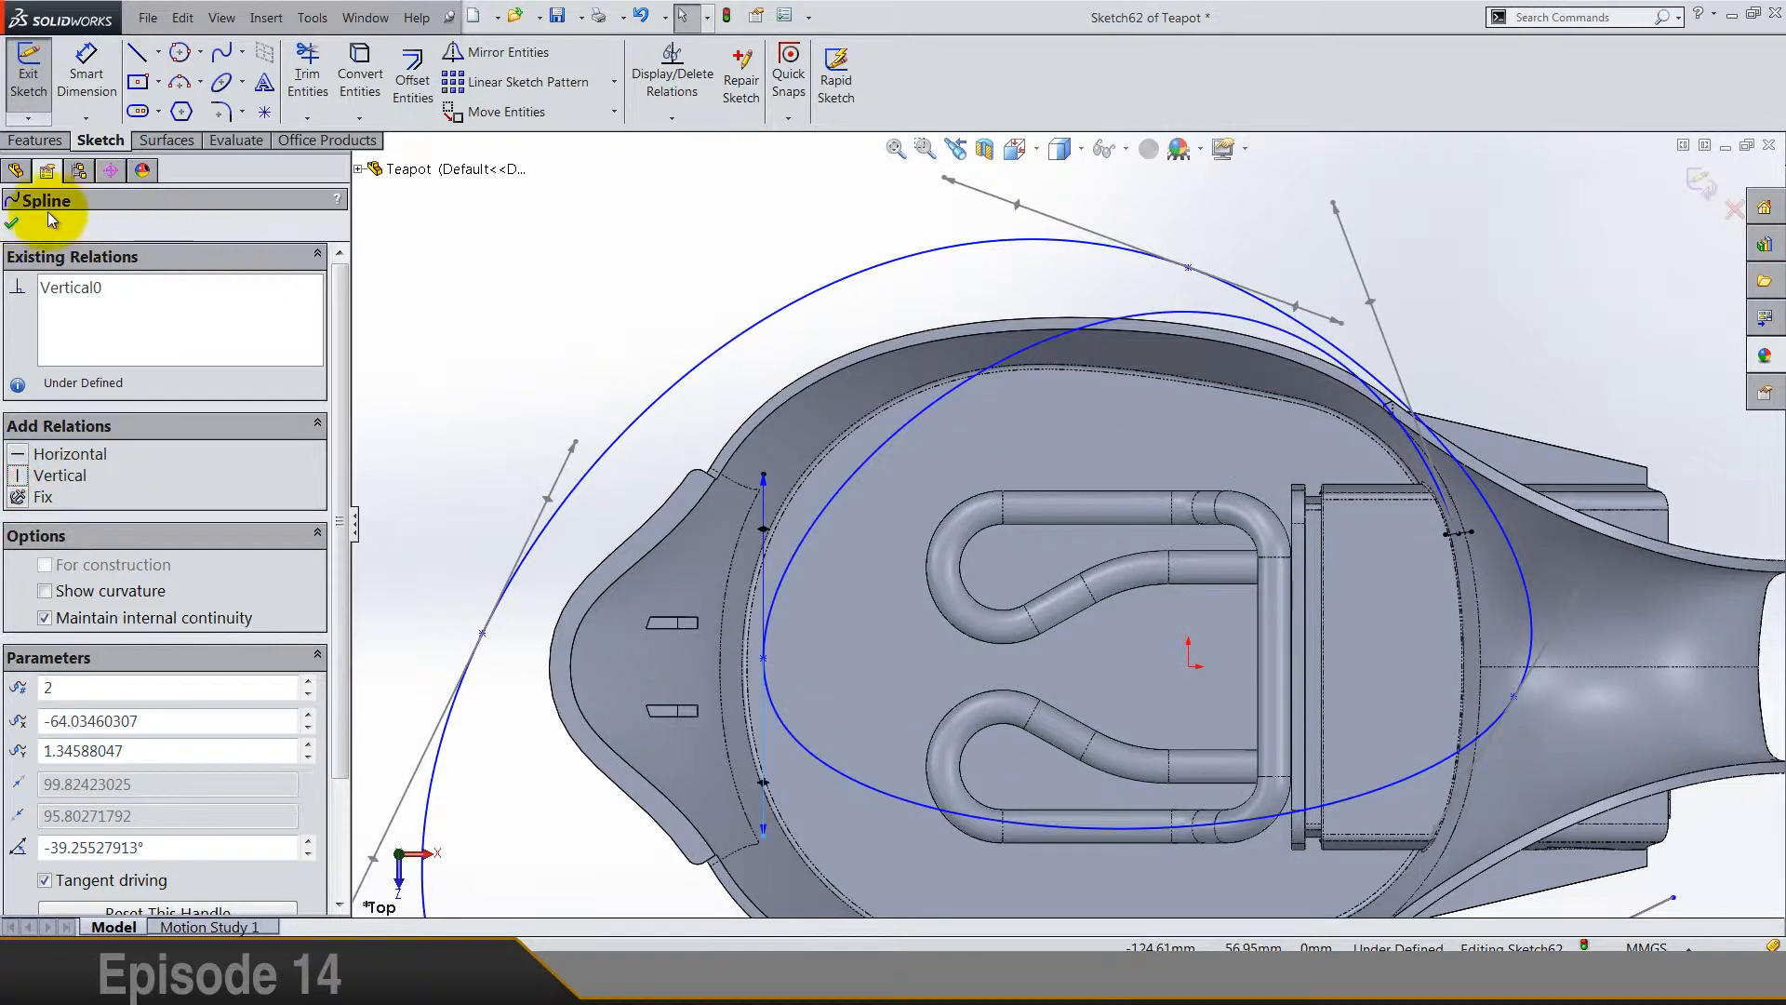
pyautogui.click(15, 223)
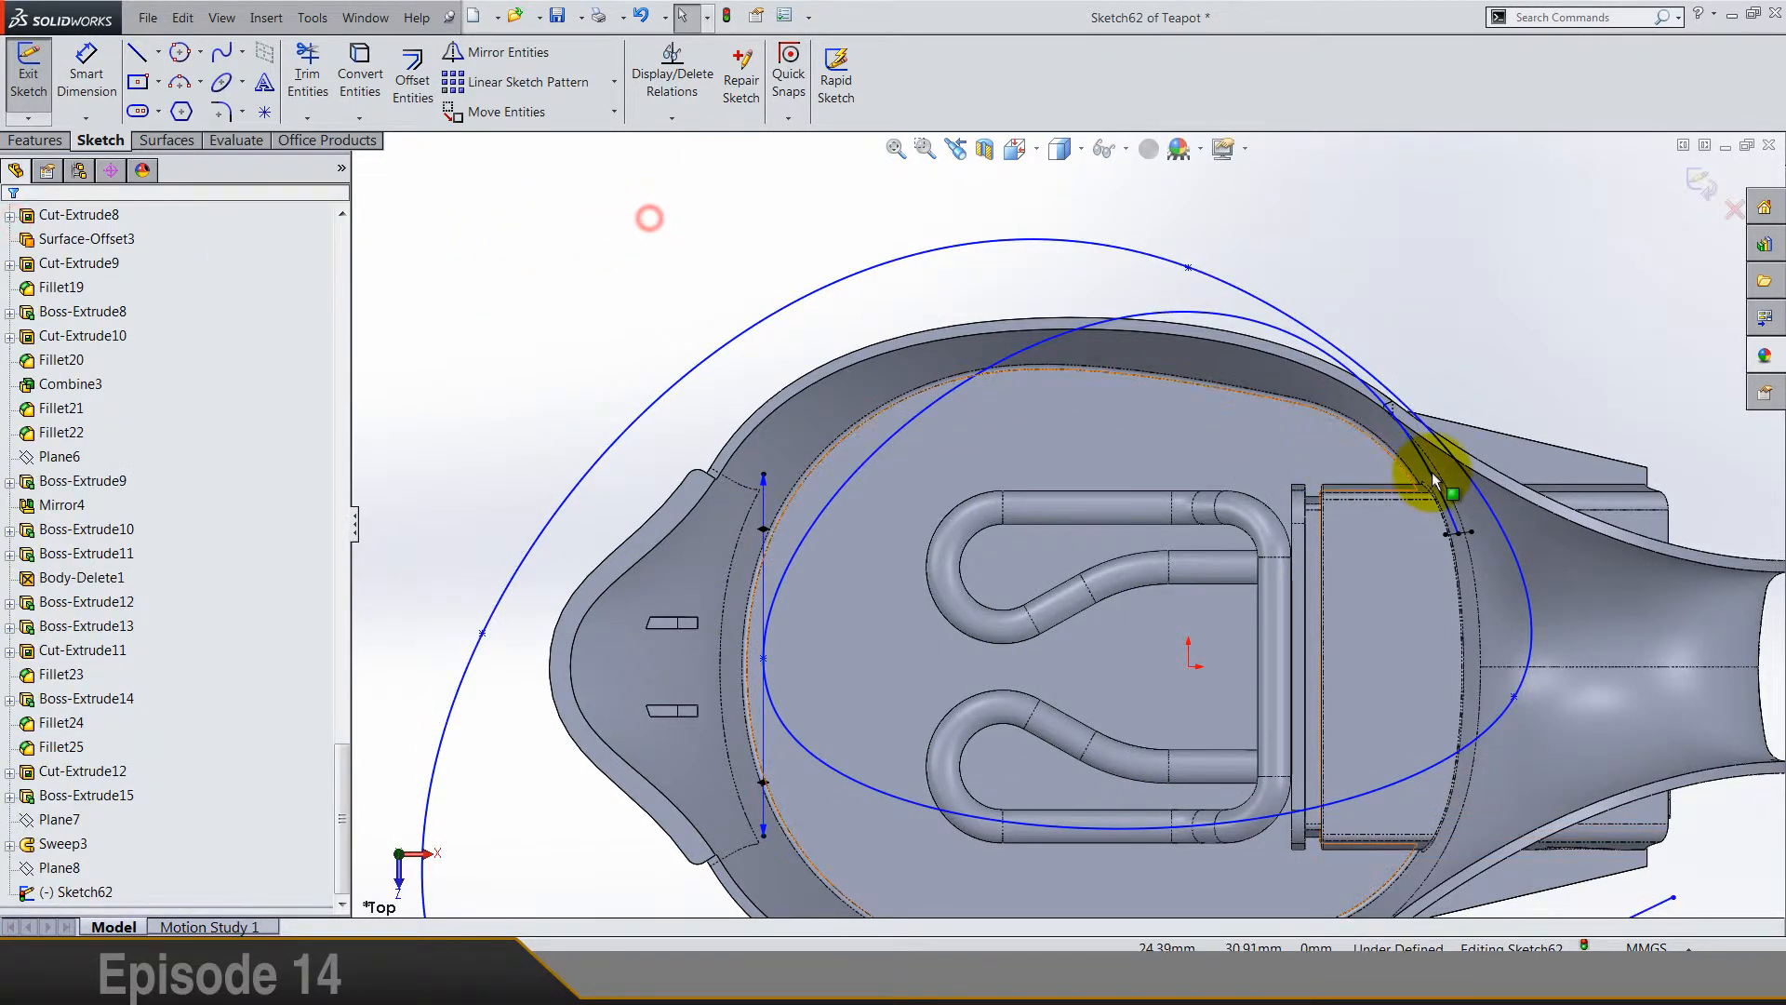
# Step: Add a perpendicular relation between the reshaped spline and the short construction line at its start point
pyautogui.scroll(-5, 1489, 489)
pyautogui.click(1295, 621)
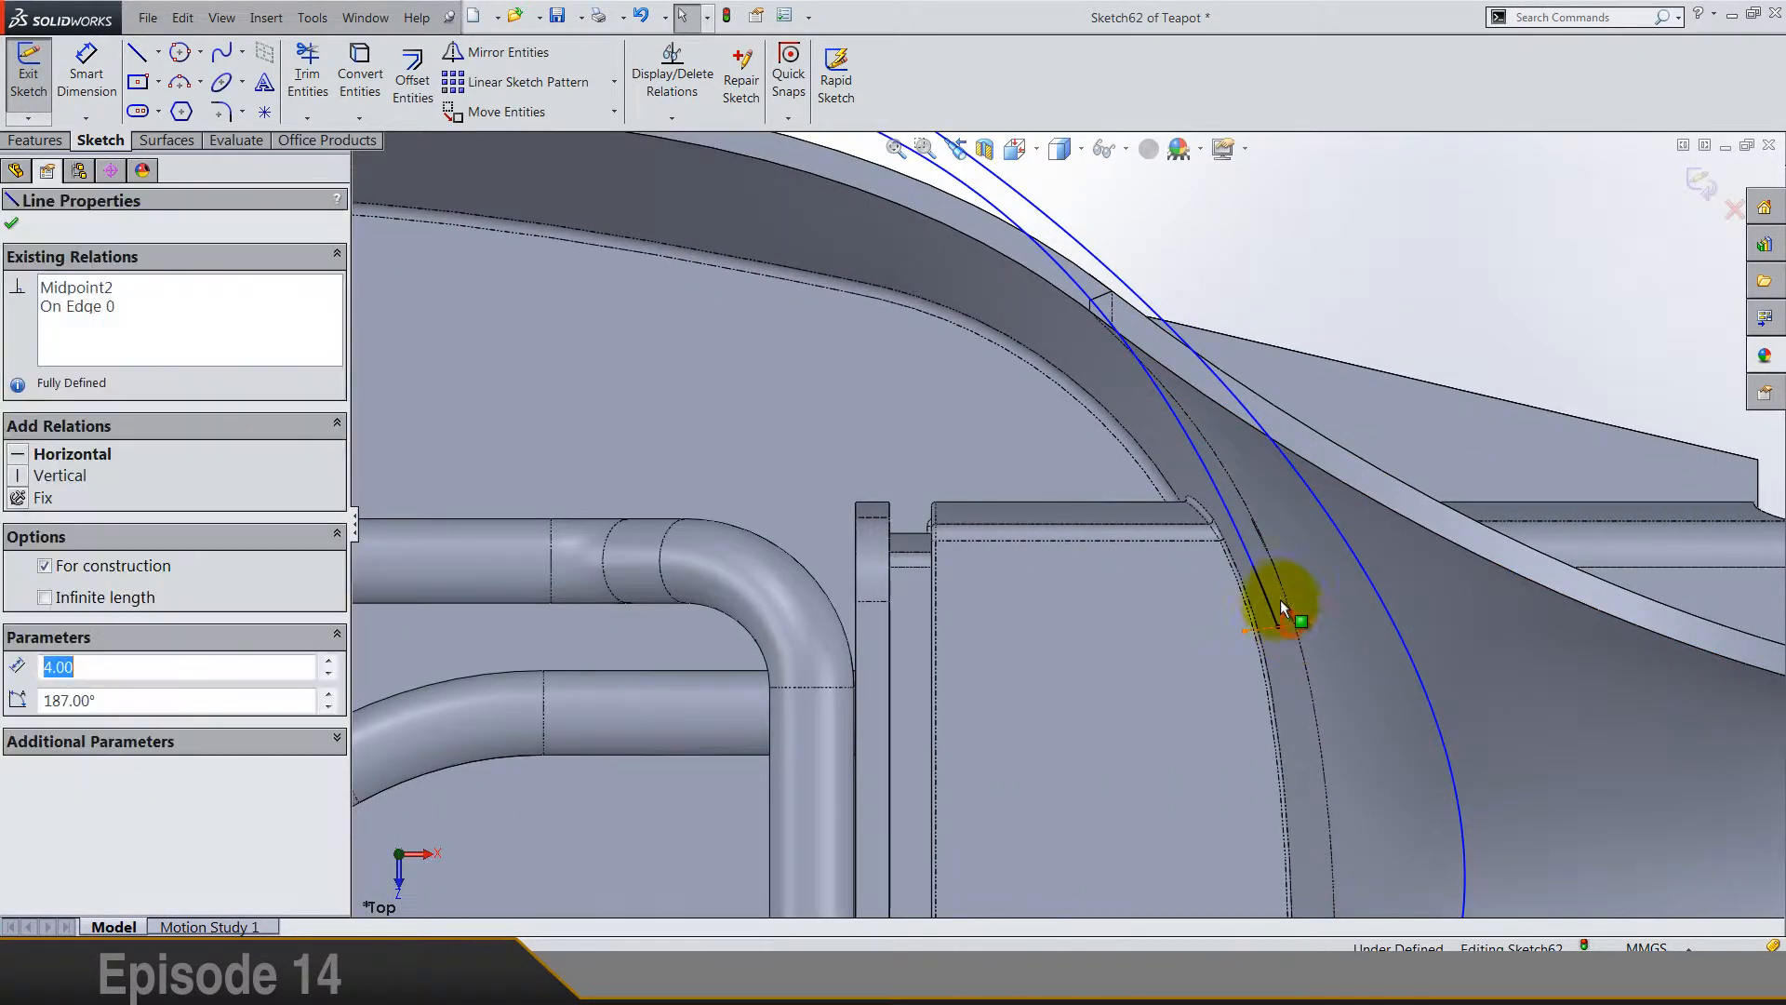
pyautogui.click(1262, 593)
pyautogui.keyDown('ctrl'); pyautogui.click(1259, 538); pyautogui.keyUp('ctrl')
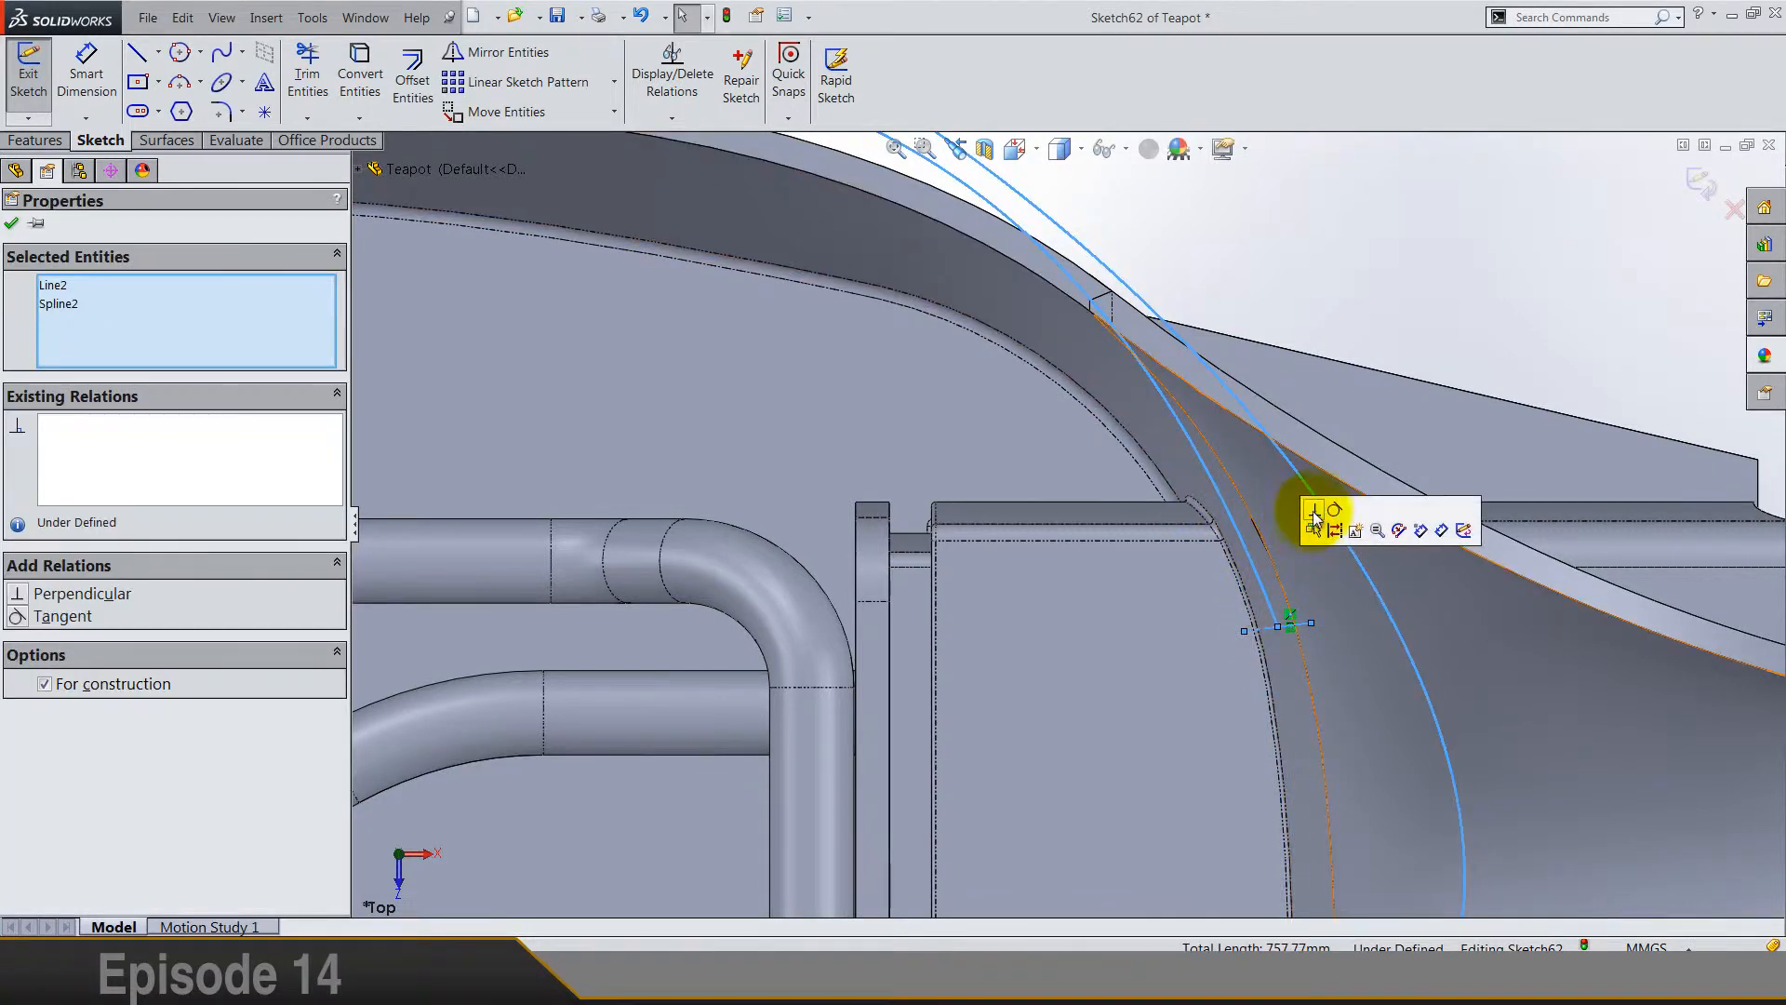
pyautogui.click(1314, 514)
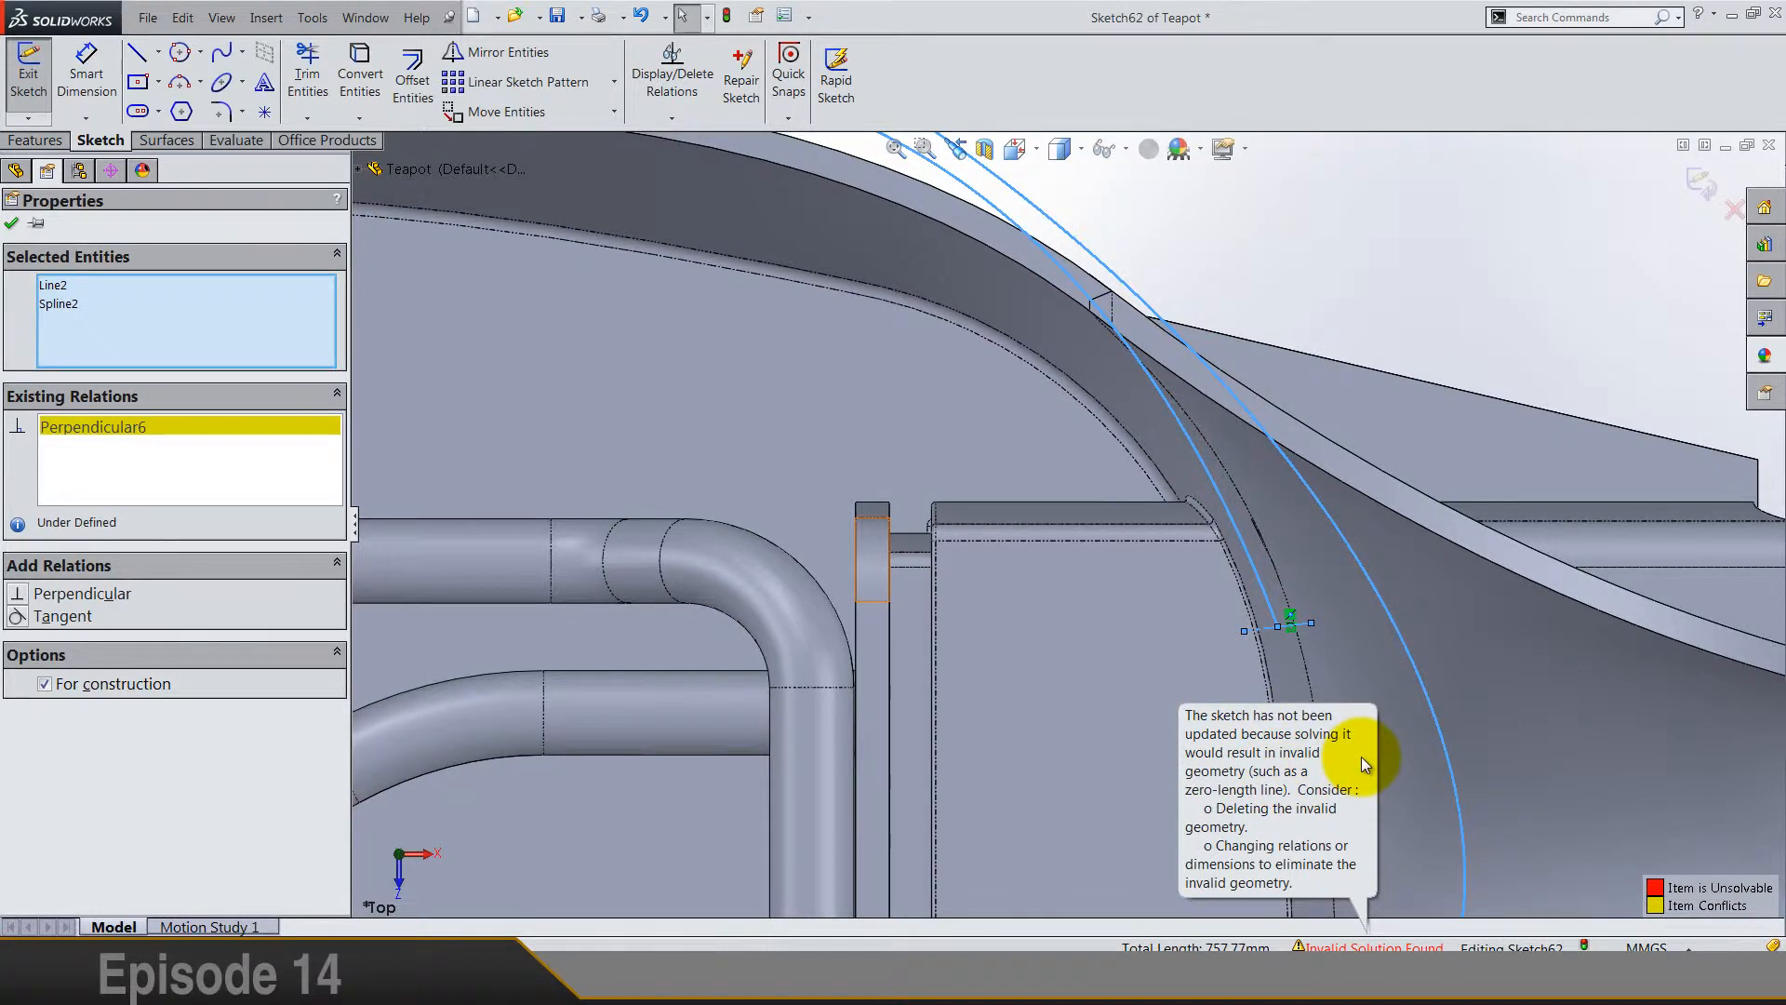
pyautogui.click(1317, 651)
# Step: Delete the short construction line at the spline's start point
pyautogui.scroll(1, 1315, 646)
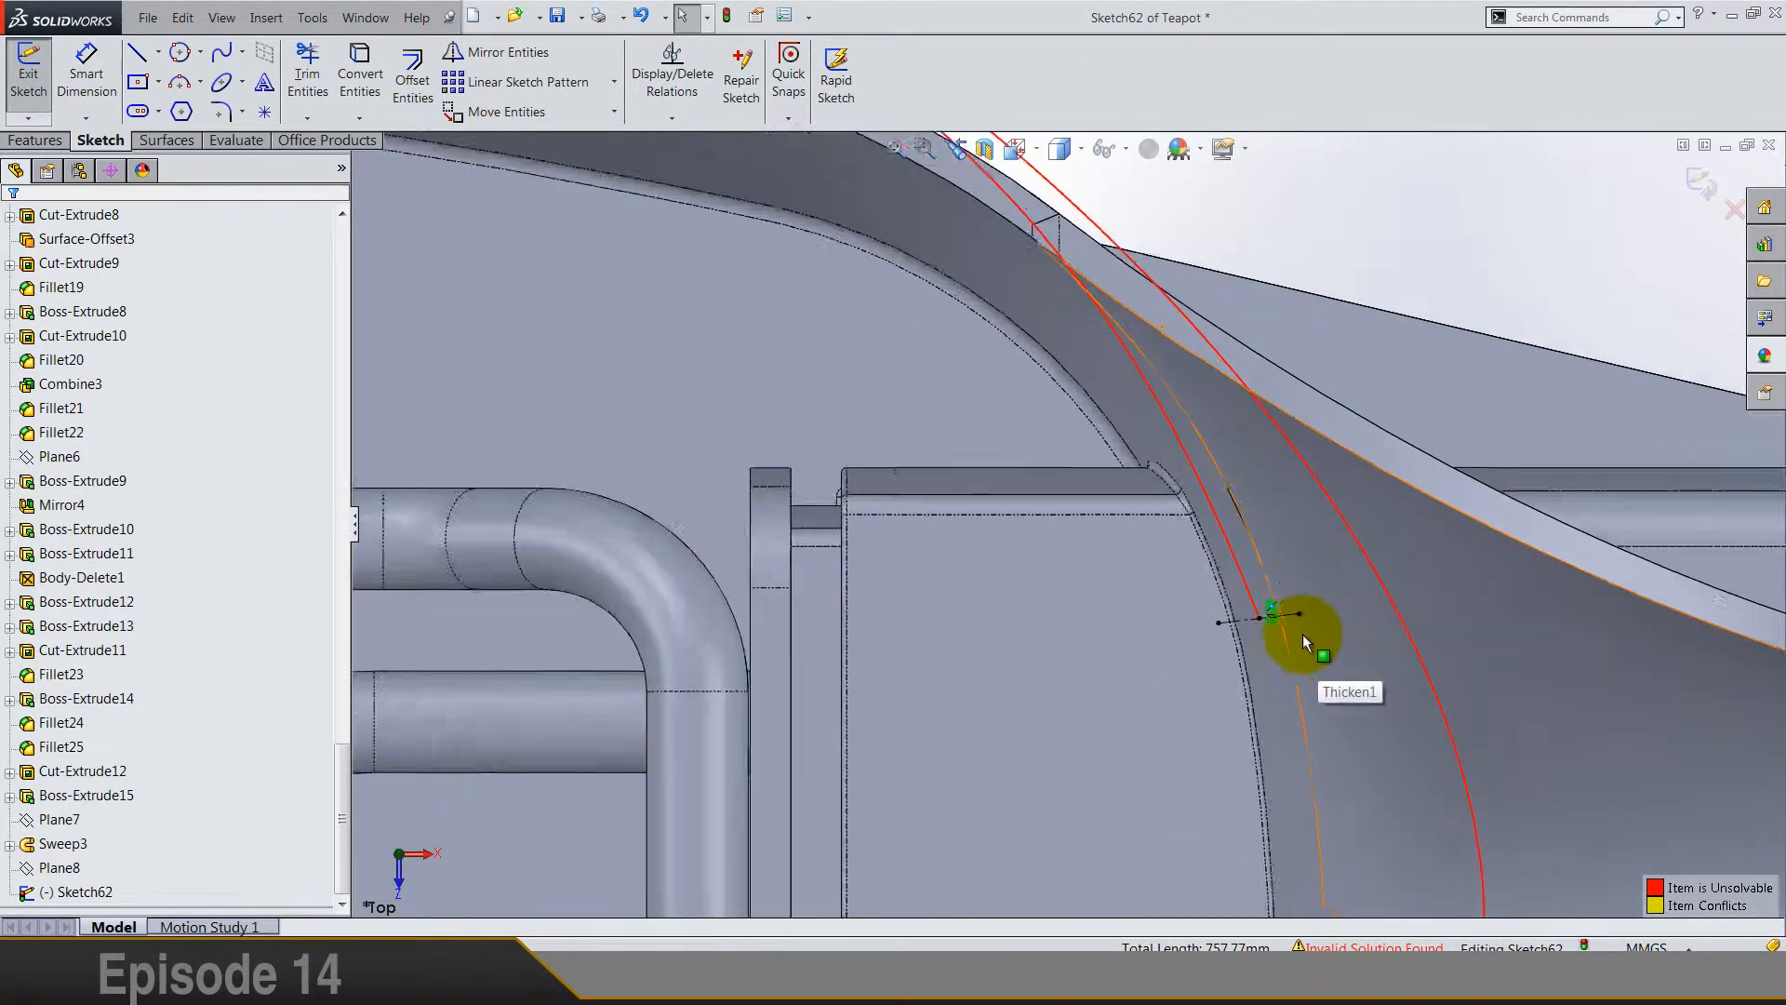
pyautogui.scroll(-2, 1302, 634)
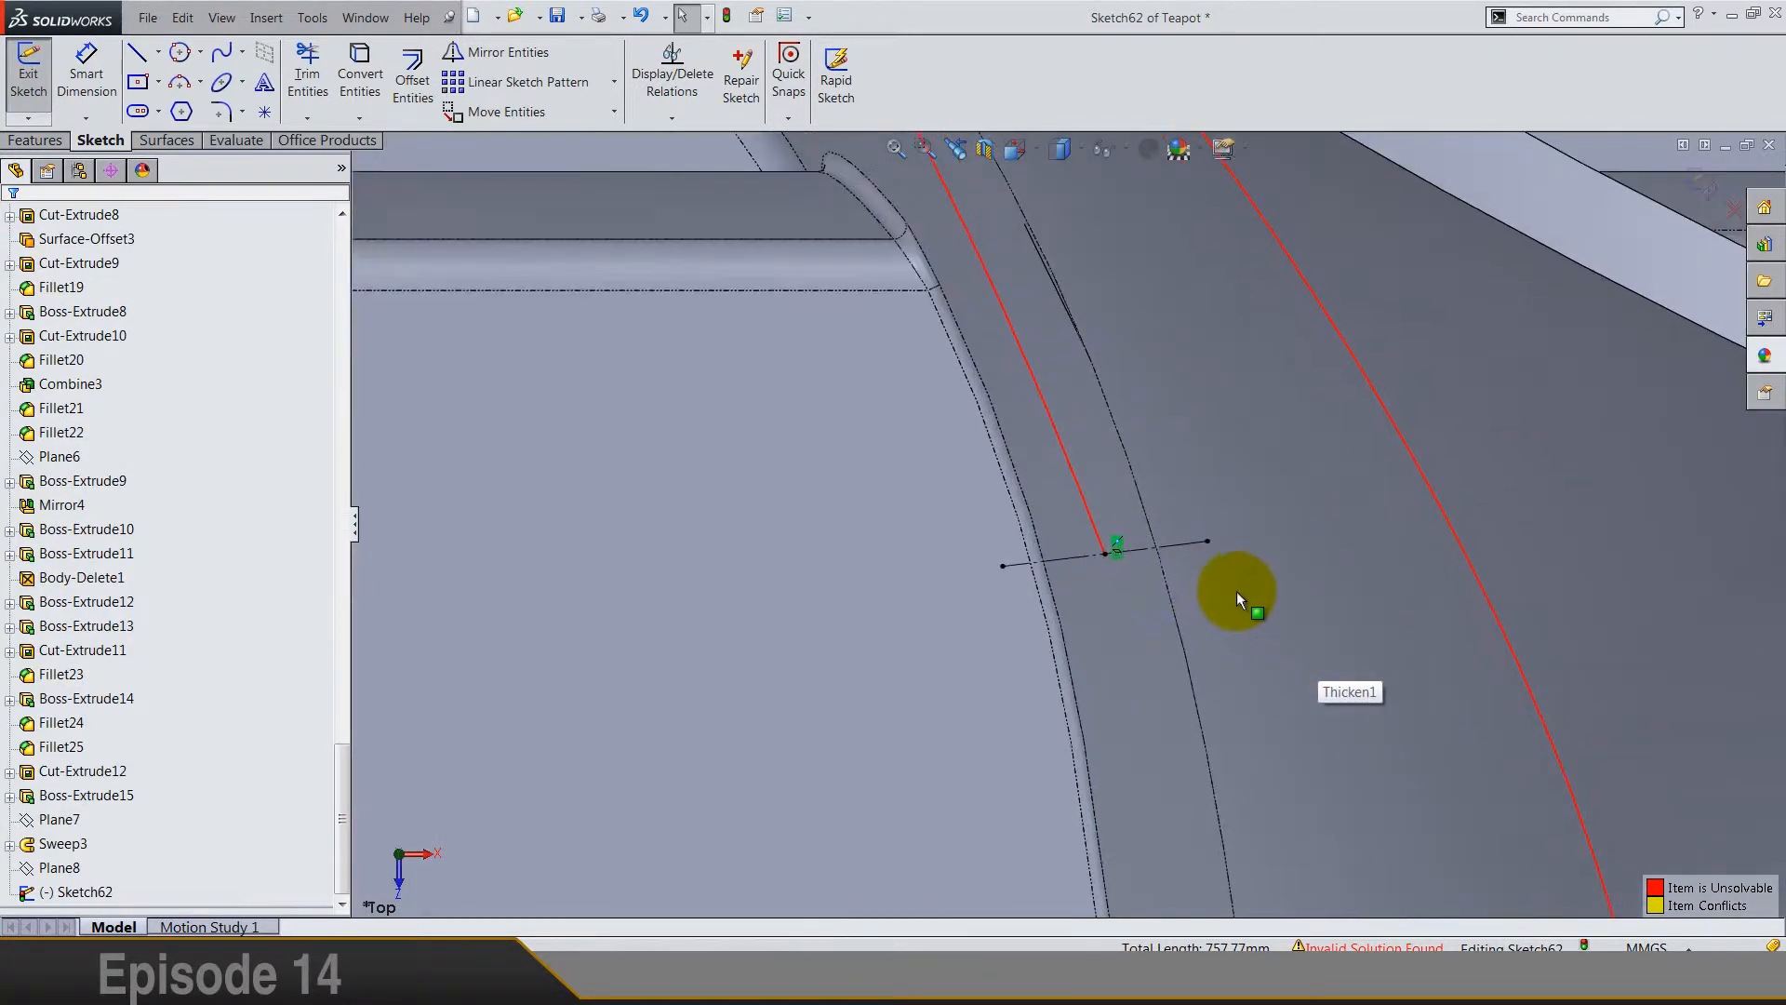
pyautogui.click(1143, 558)
pyautogui.press('Delete')
pyautogui.press('Return')
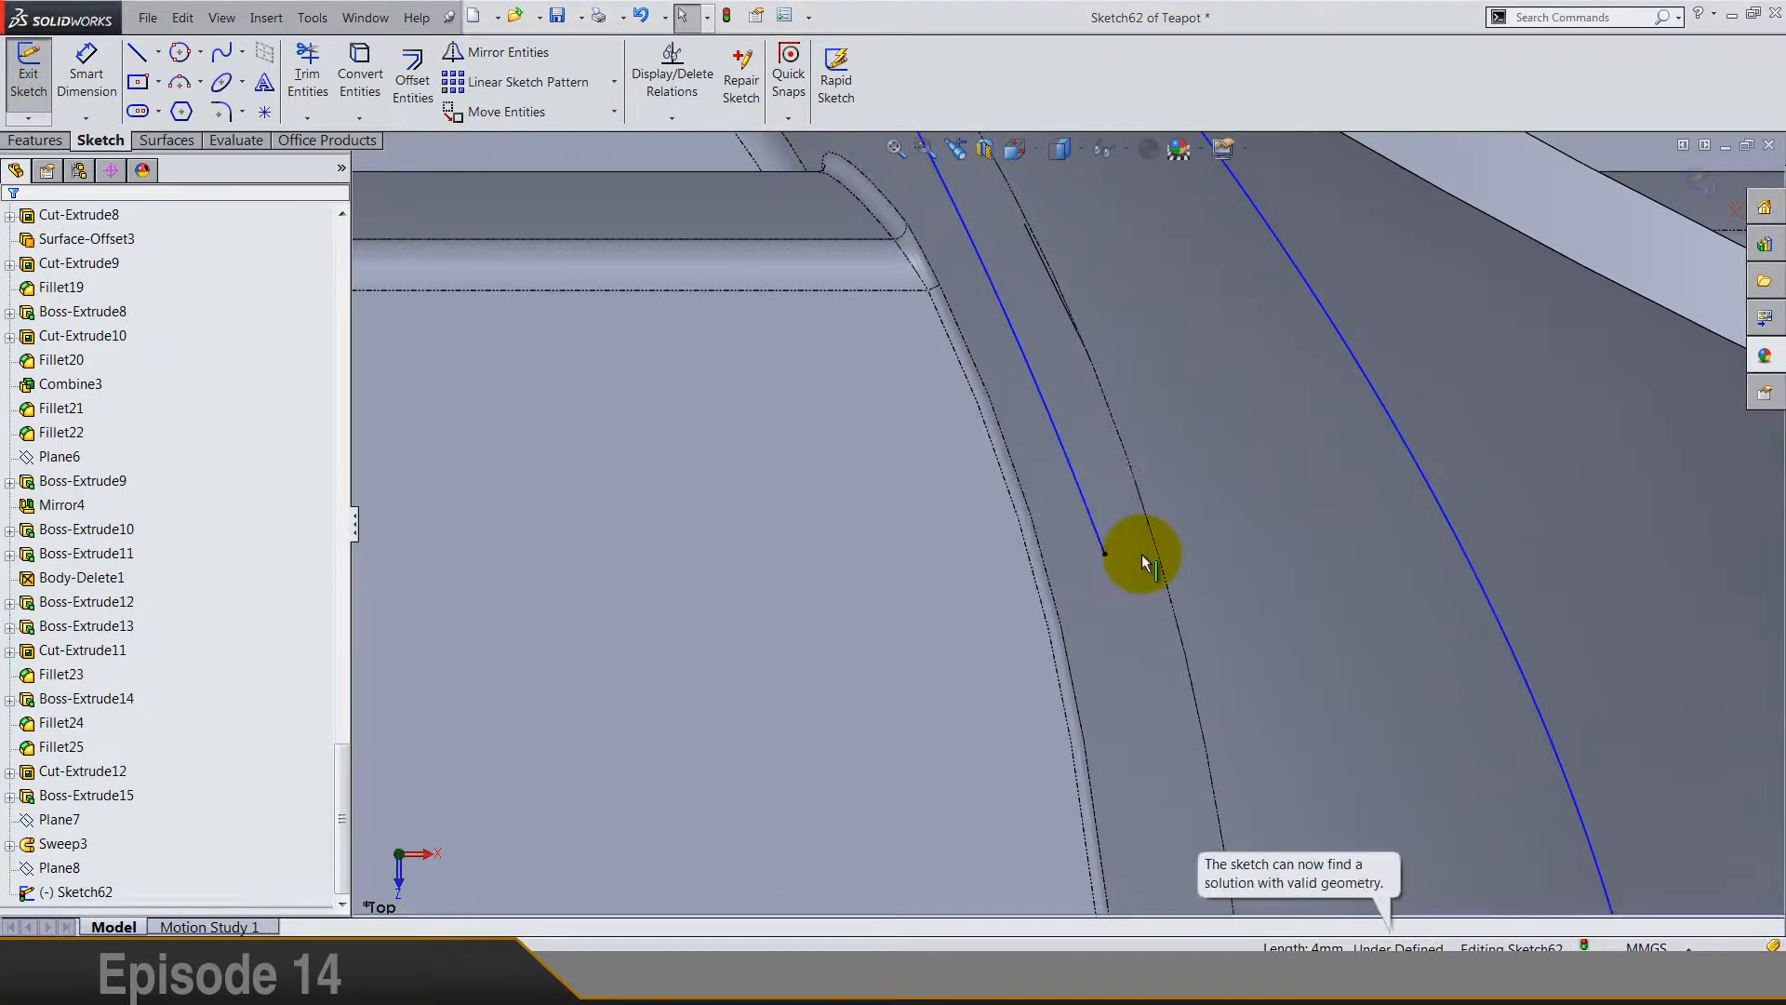
# Step: Undo the deletion of the short construction line
pyautogui.scroll(3, 1141, 555)
pyautogui.scroll(3, 1140, 553)
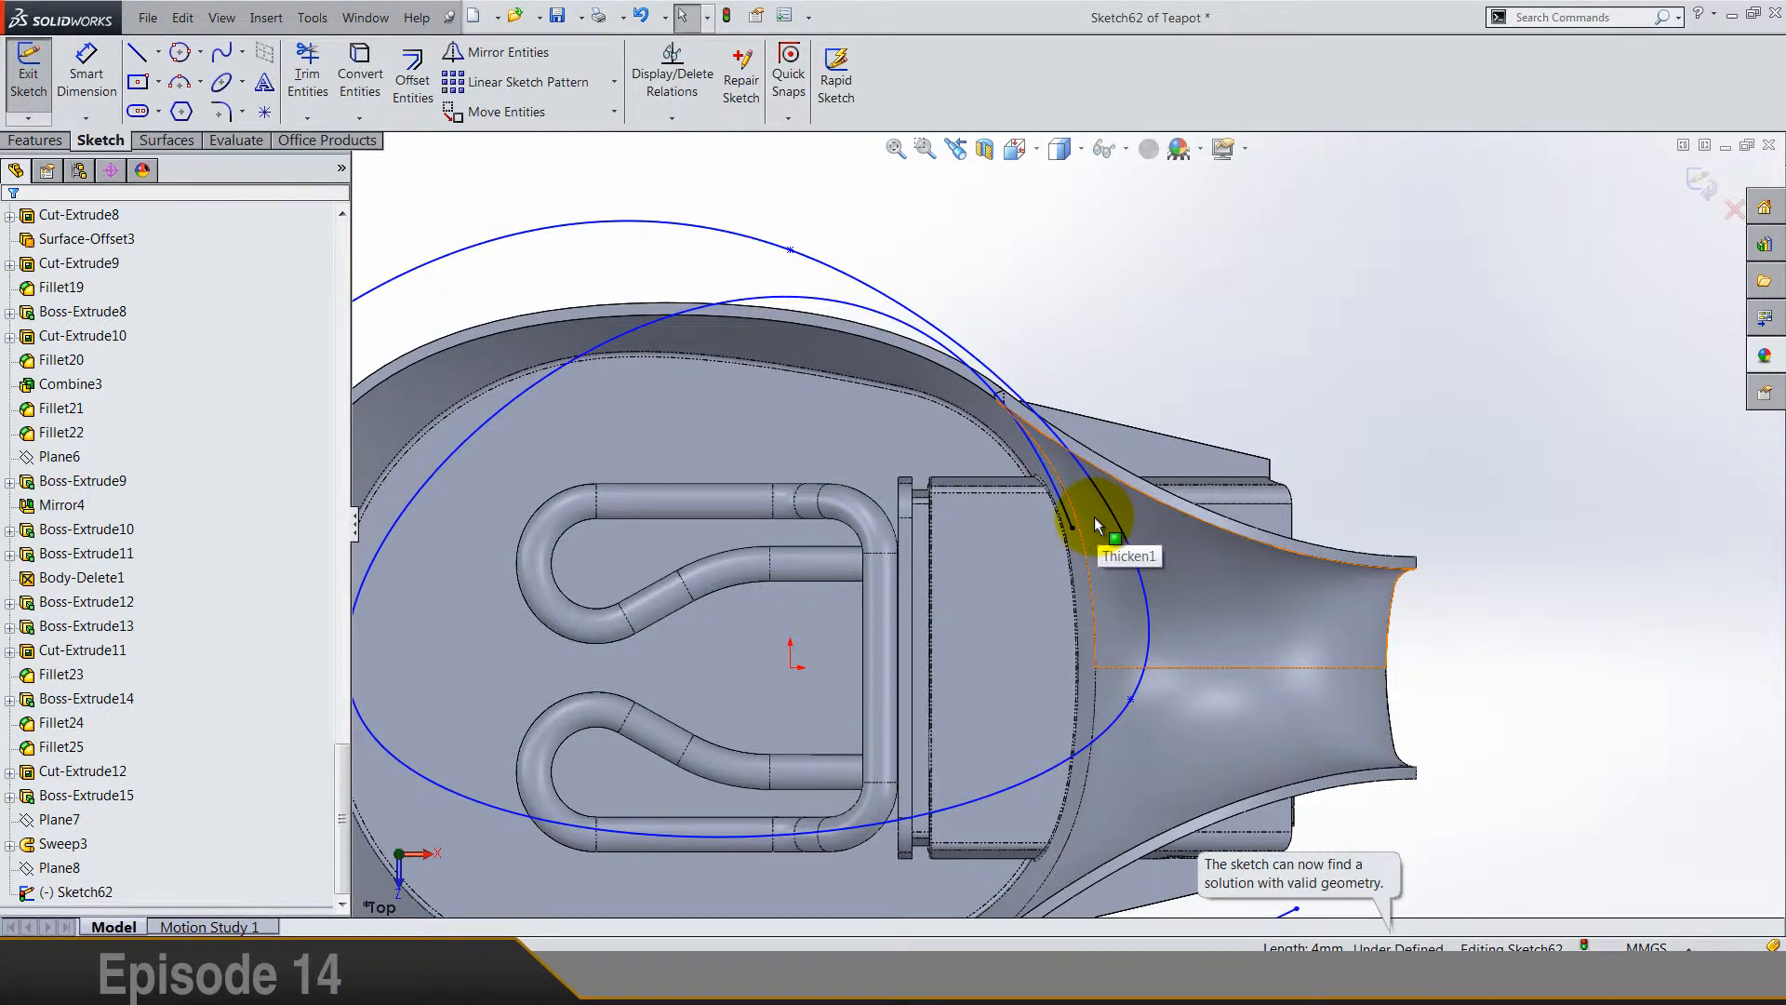
pyautogui.moveTo(1082, 501)
pyautogui.mouseDown(button='middle')
pyautogui.moveTo(1176, 498)
pyautogui.moveTo(986, 316)
pyautogui.mouseUp(button='middle')
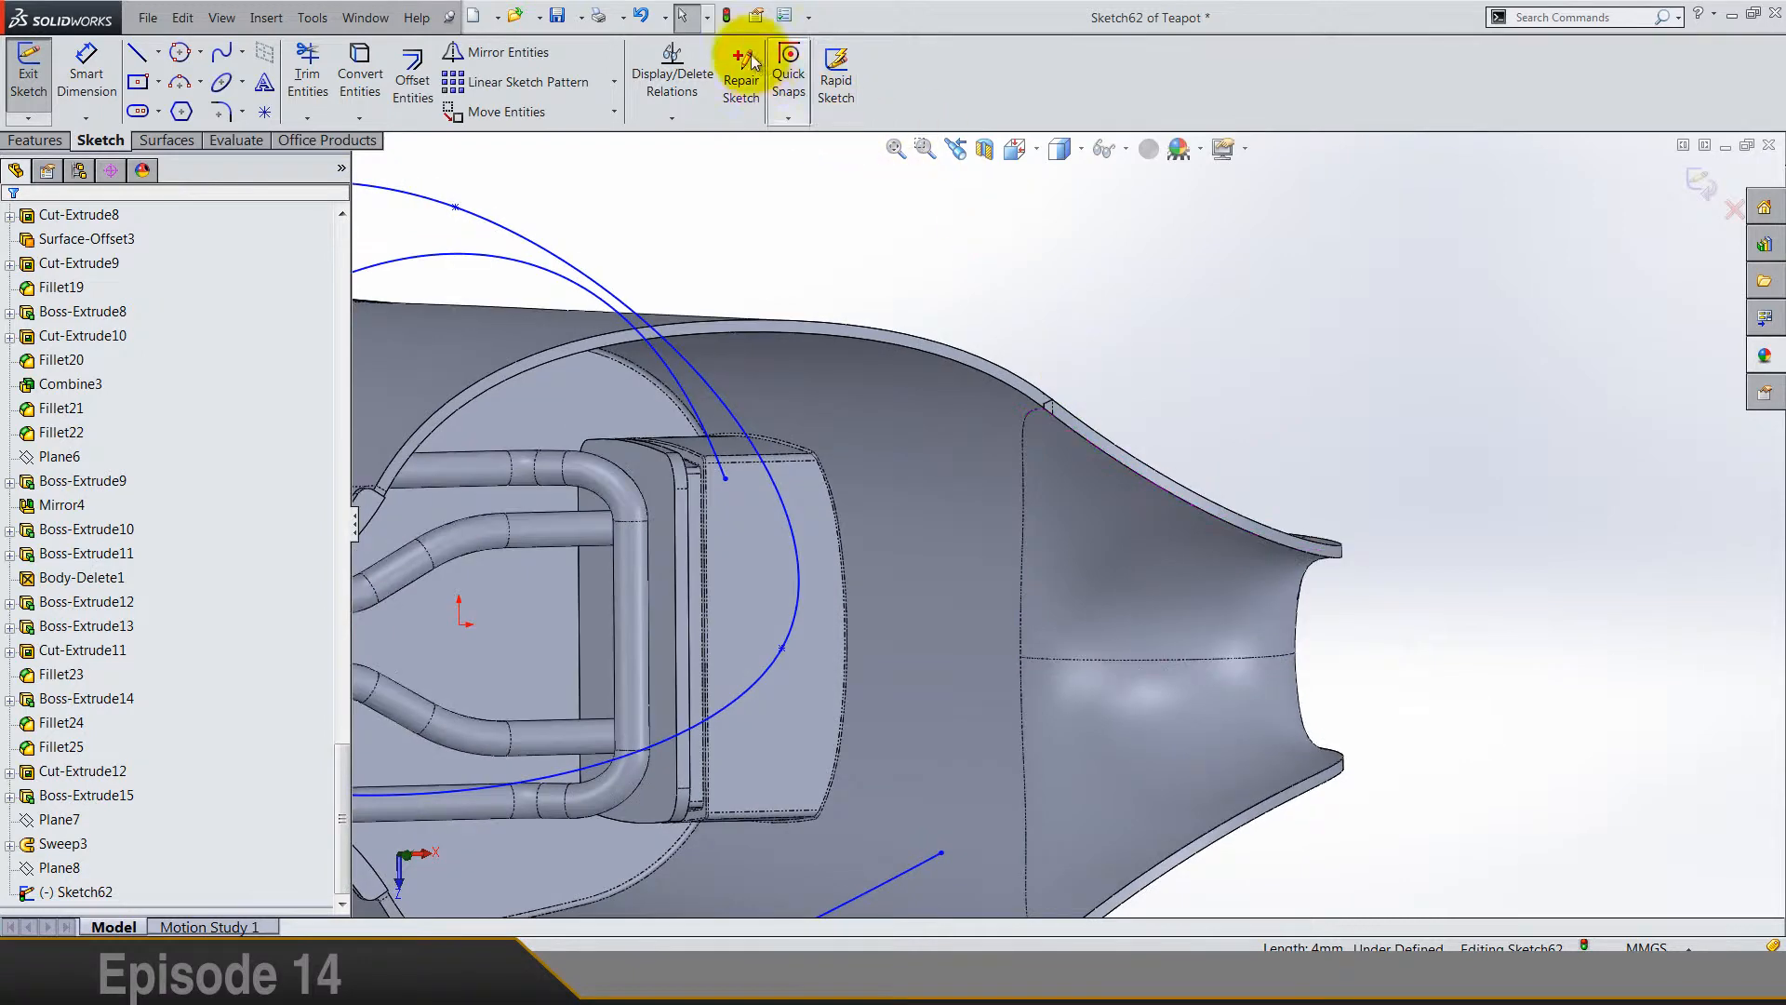
pyautogui.click(640, 16)
pyautogui.click(1010, 319)
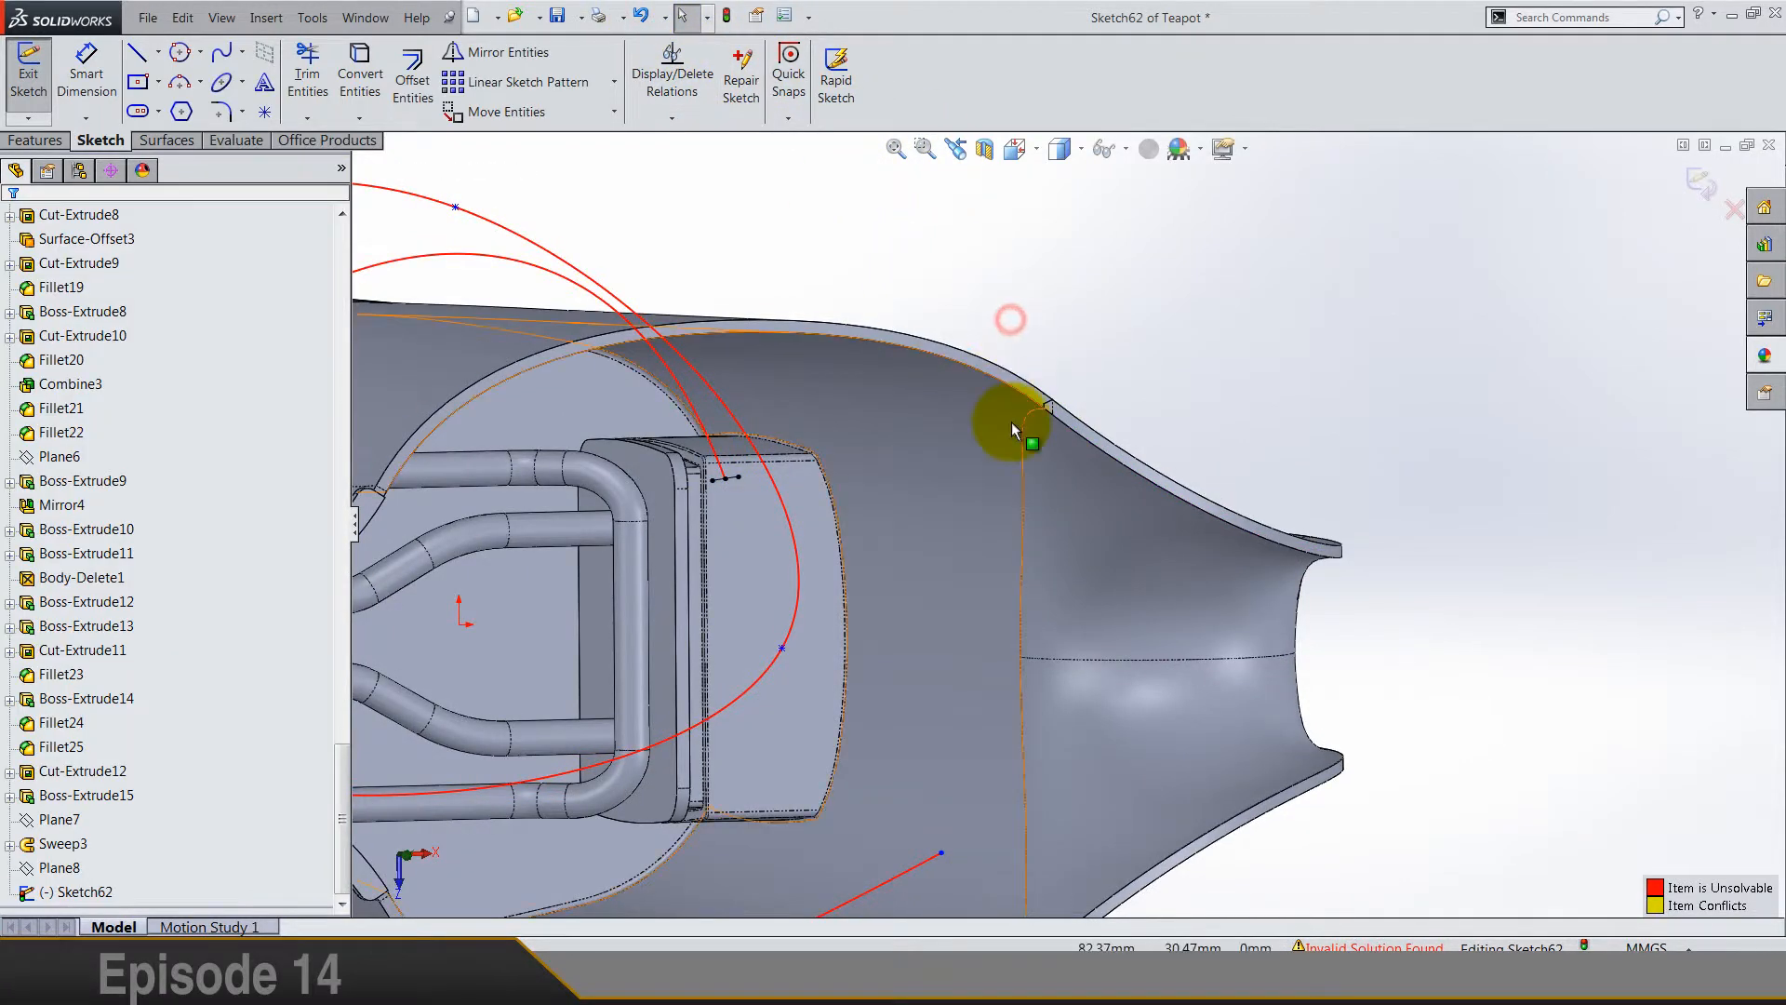
# Step: Diagnose the sketch errors with SketchXpert and accept the solution that deletes the spline's perpendicular relation
pyautogui.scroll(4, 1012, 428)
pyautogui.click(1380, 942)
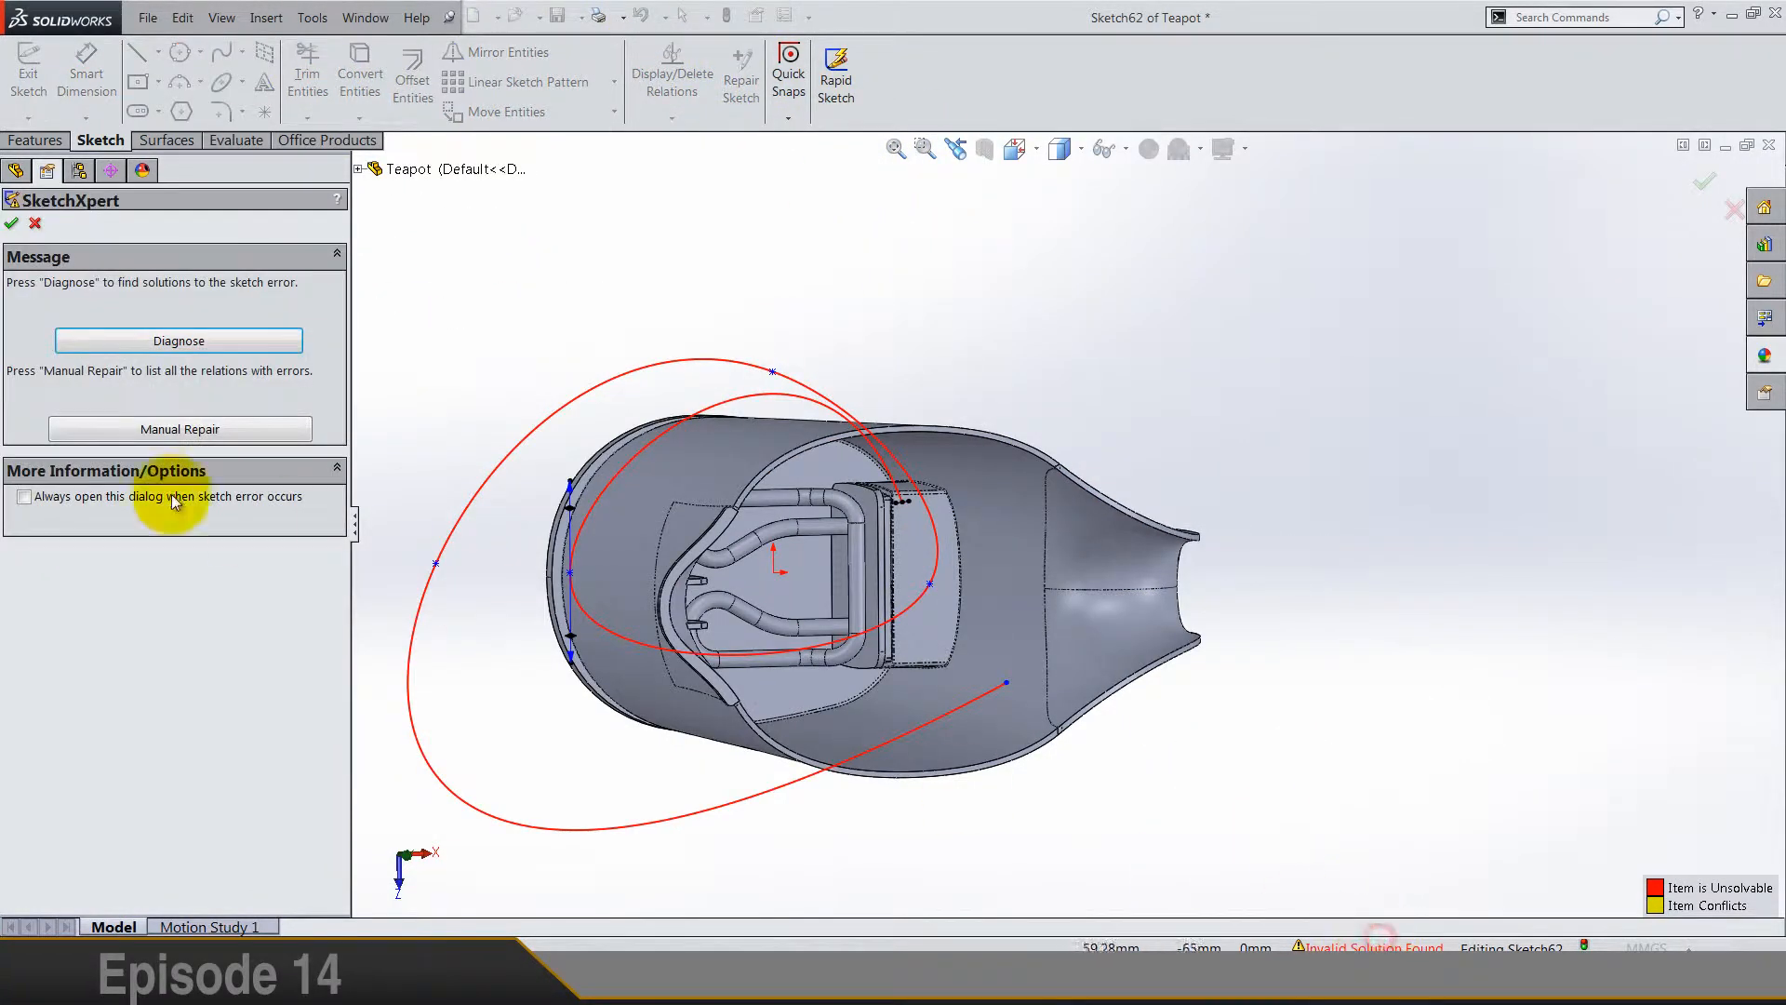
pyautogui.click(152, 343)
pyautogui.click(93, 745)
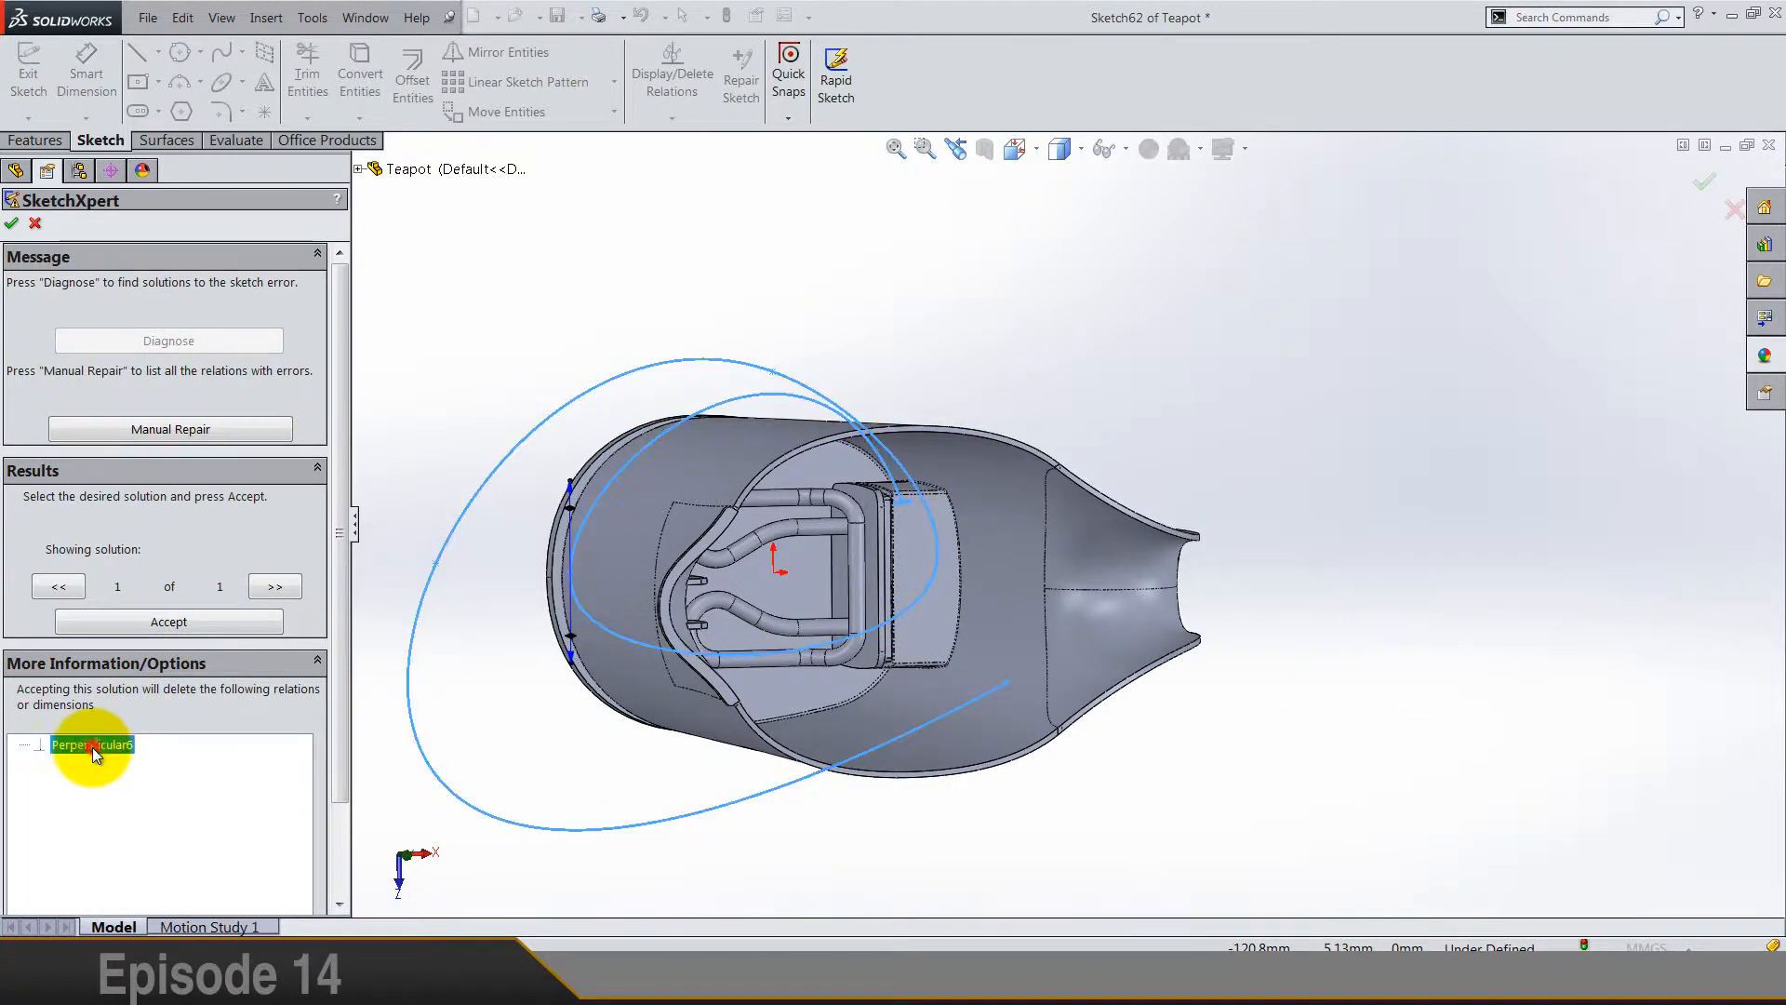
pyautogui.click(133, 620)
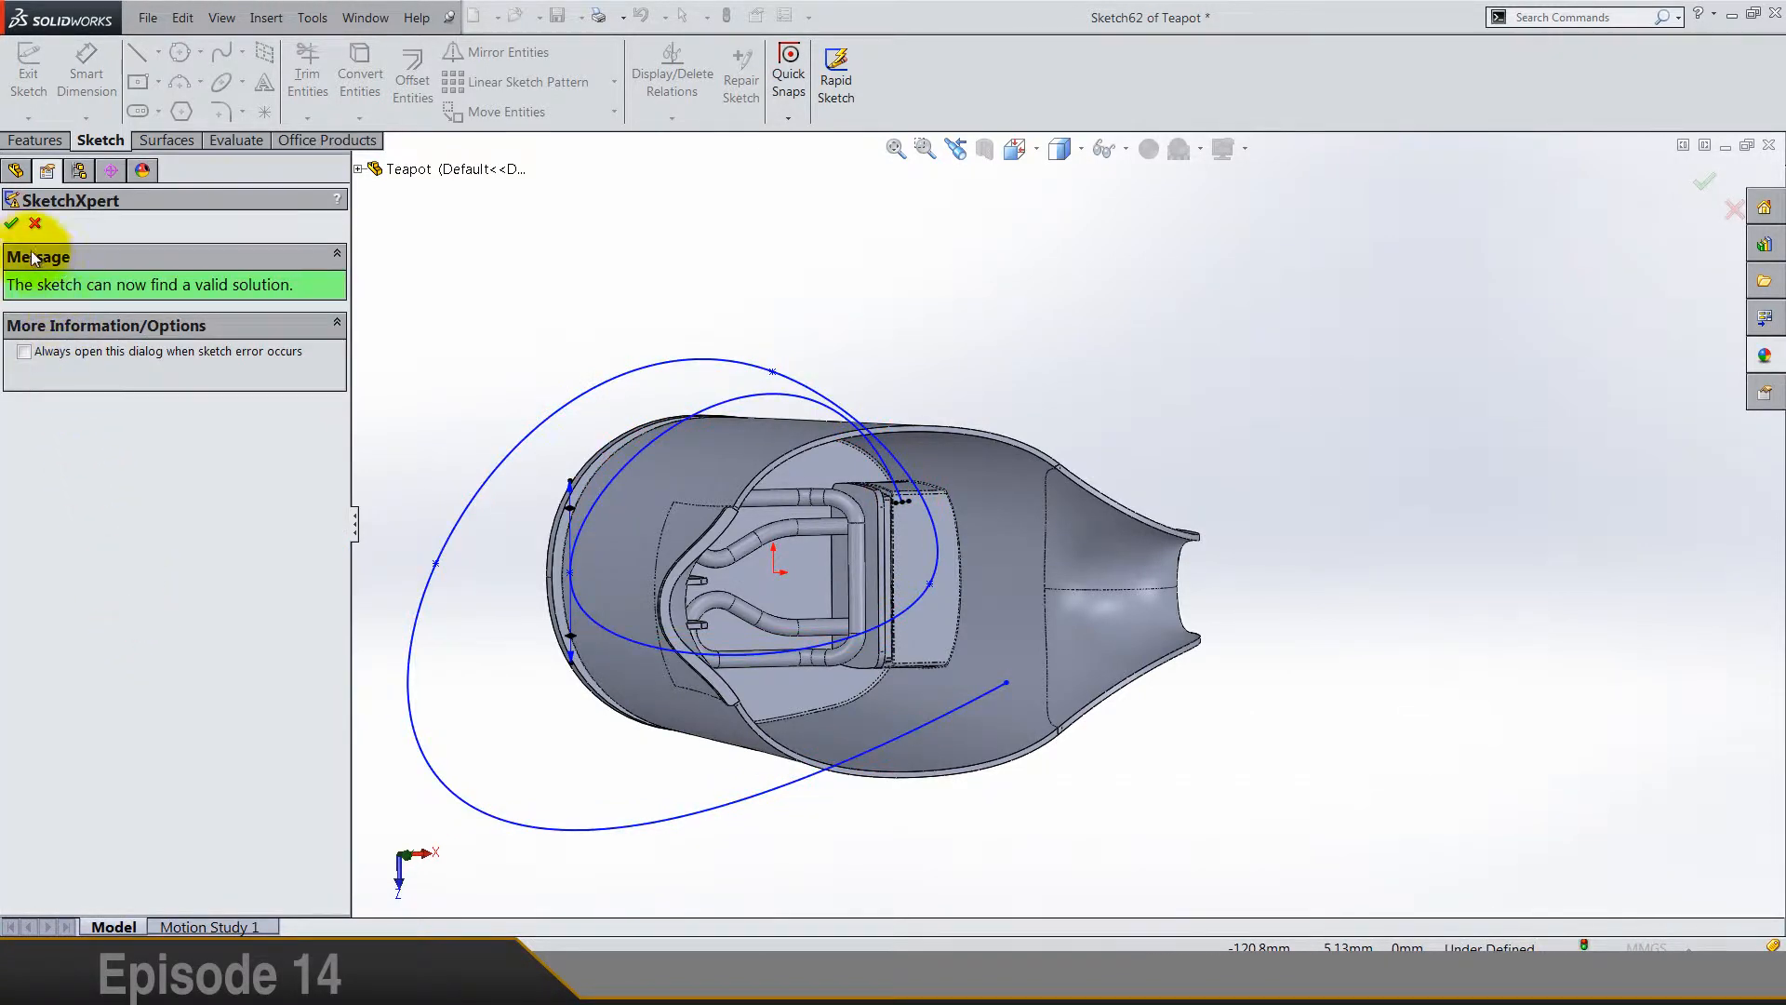
pyautogui.click(11, 223)
# Step: In the top view, reshape the spline's start with its tangent handle, to a magnitude of about 152 at about 112°
pyautogui.click(1014, 149)
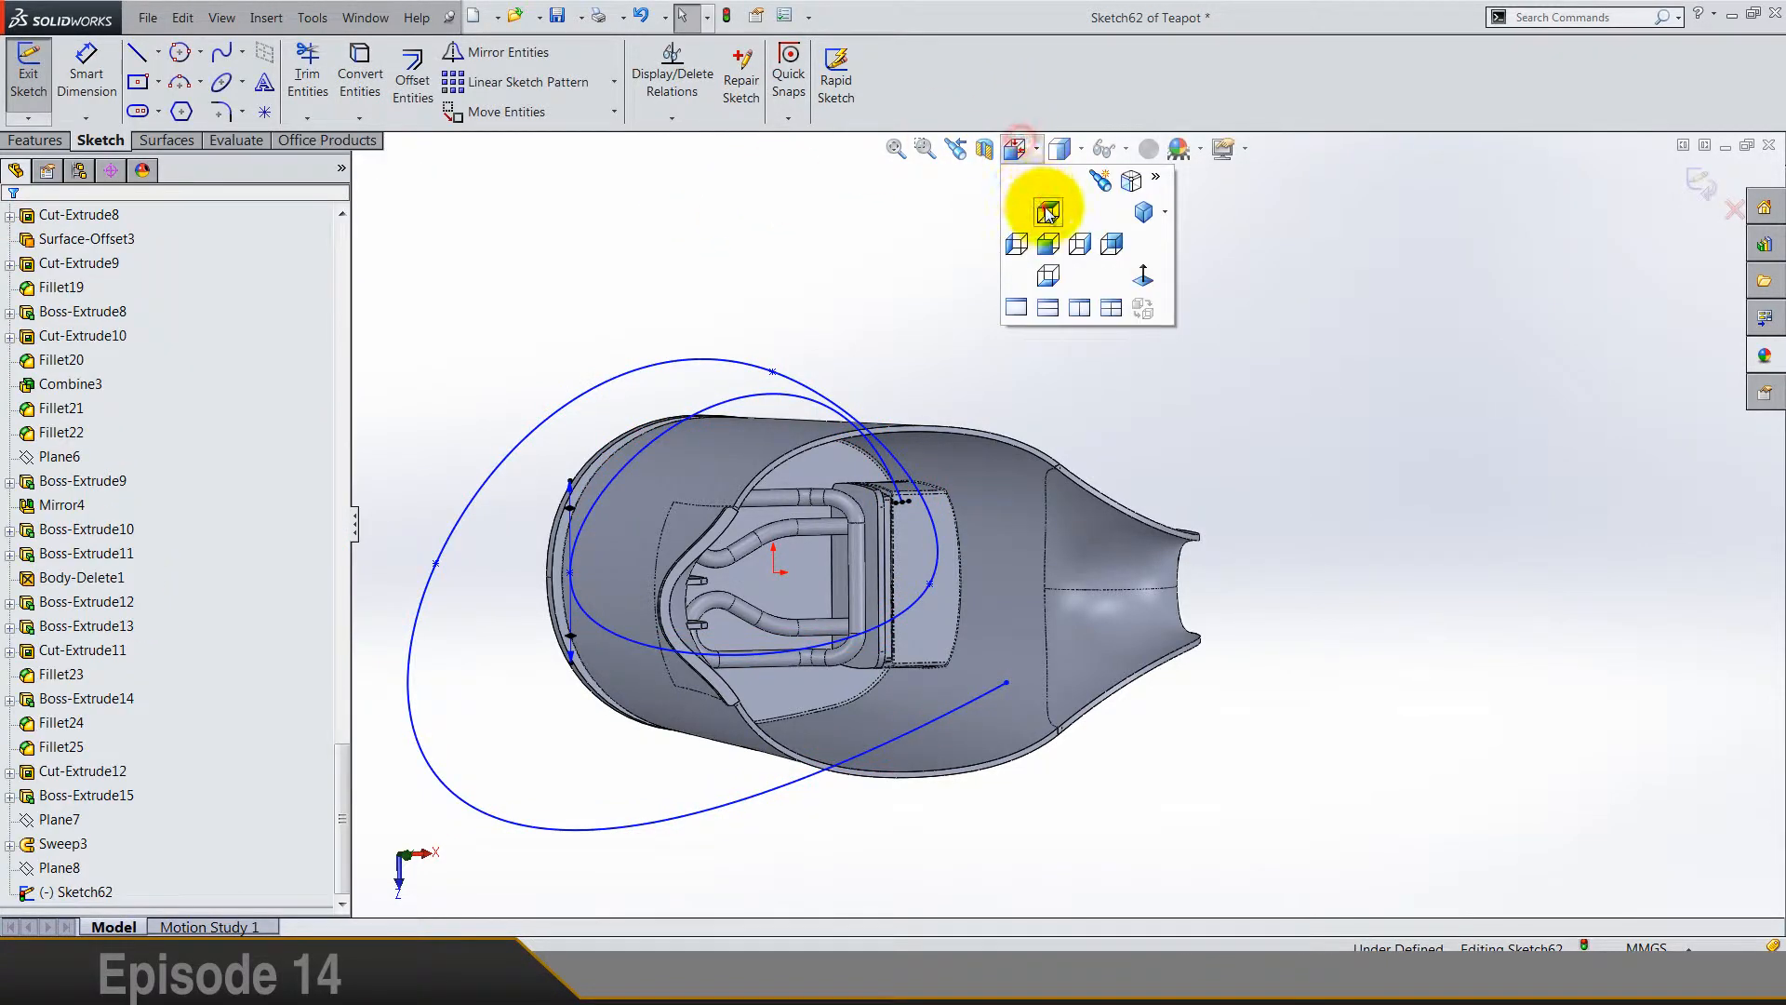
pyautogui.click(1043, 207)
pyautogui.scroll(-6, 1195, 382)
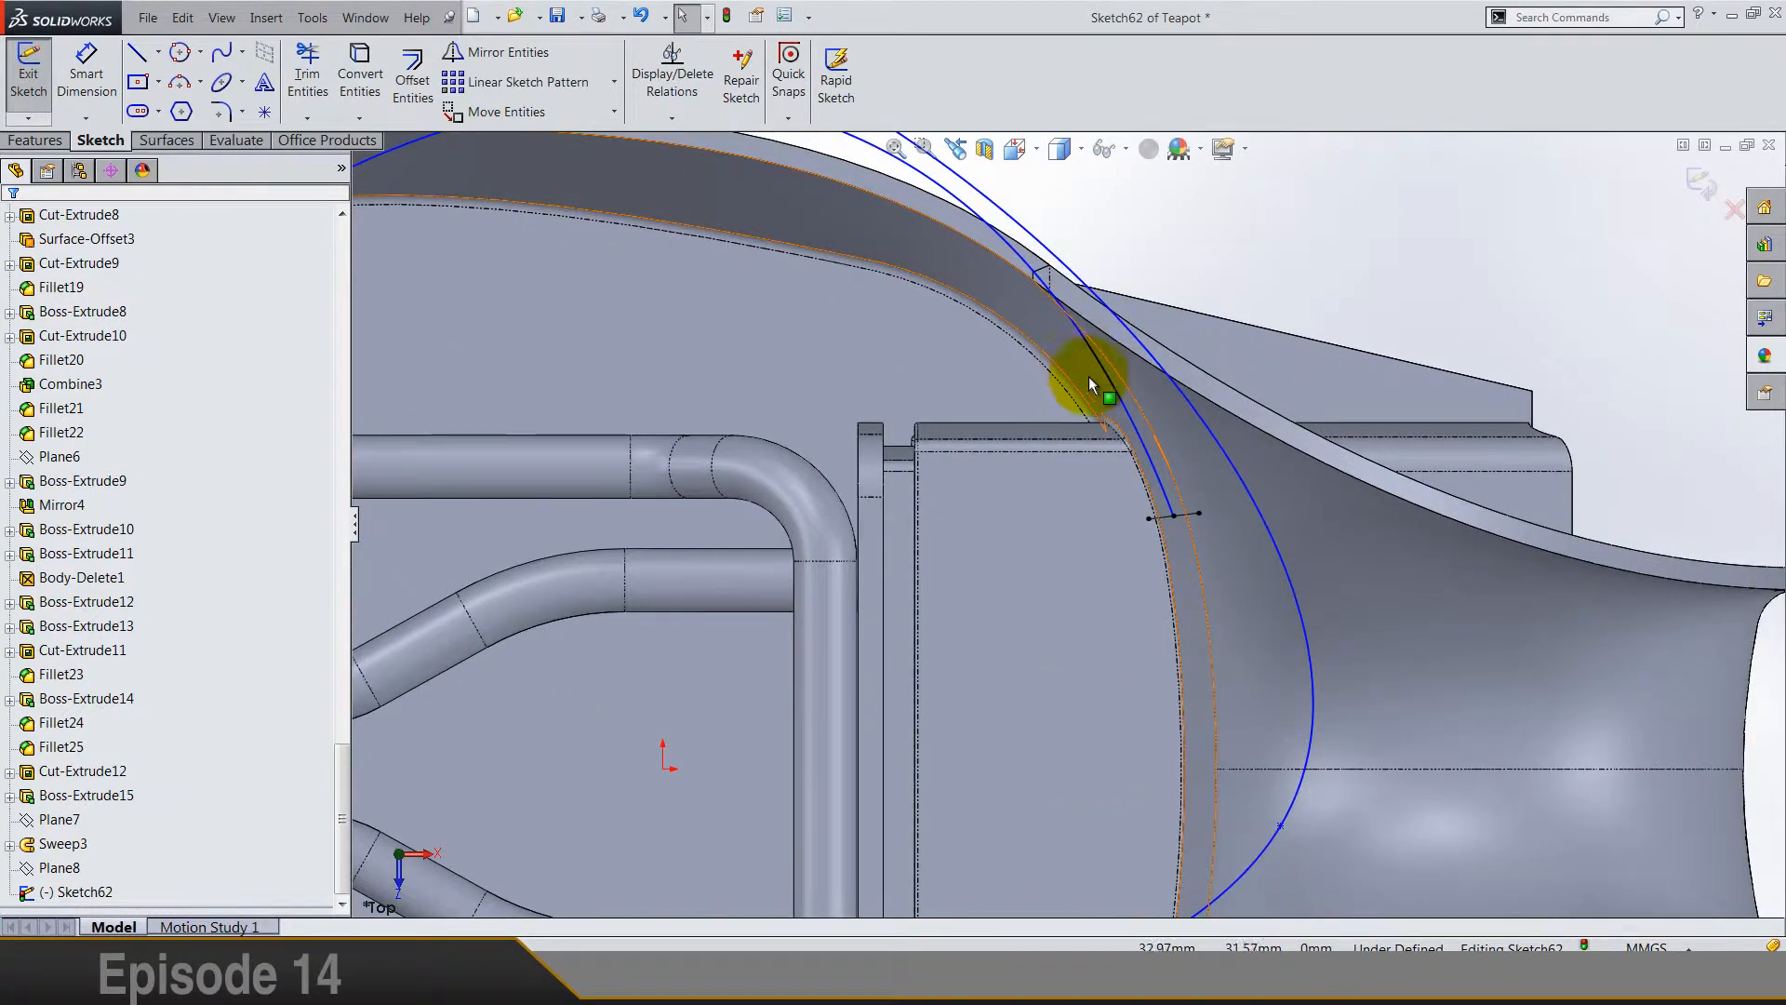
pyautogui.click(1107, 380)
pyautogui.scroll(5, 1107, 381)
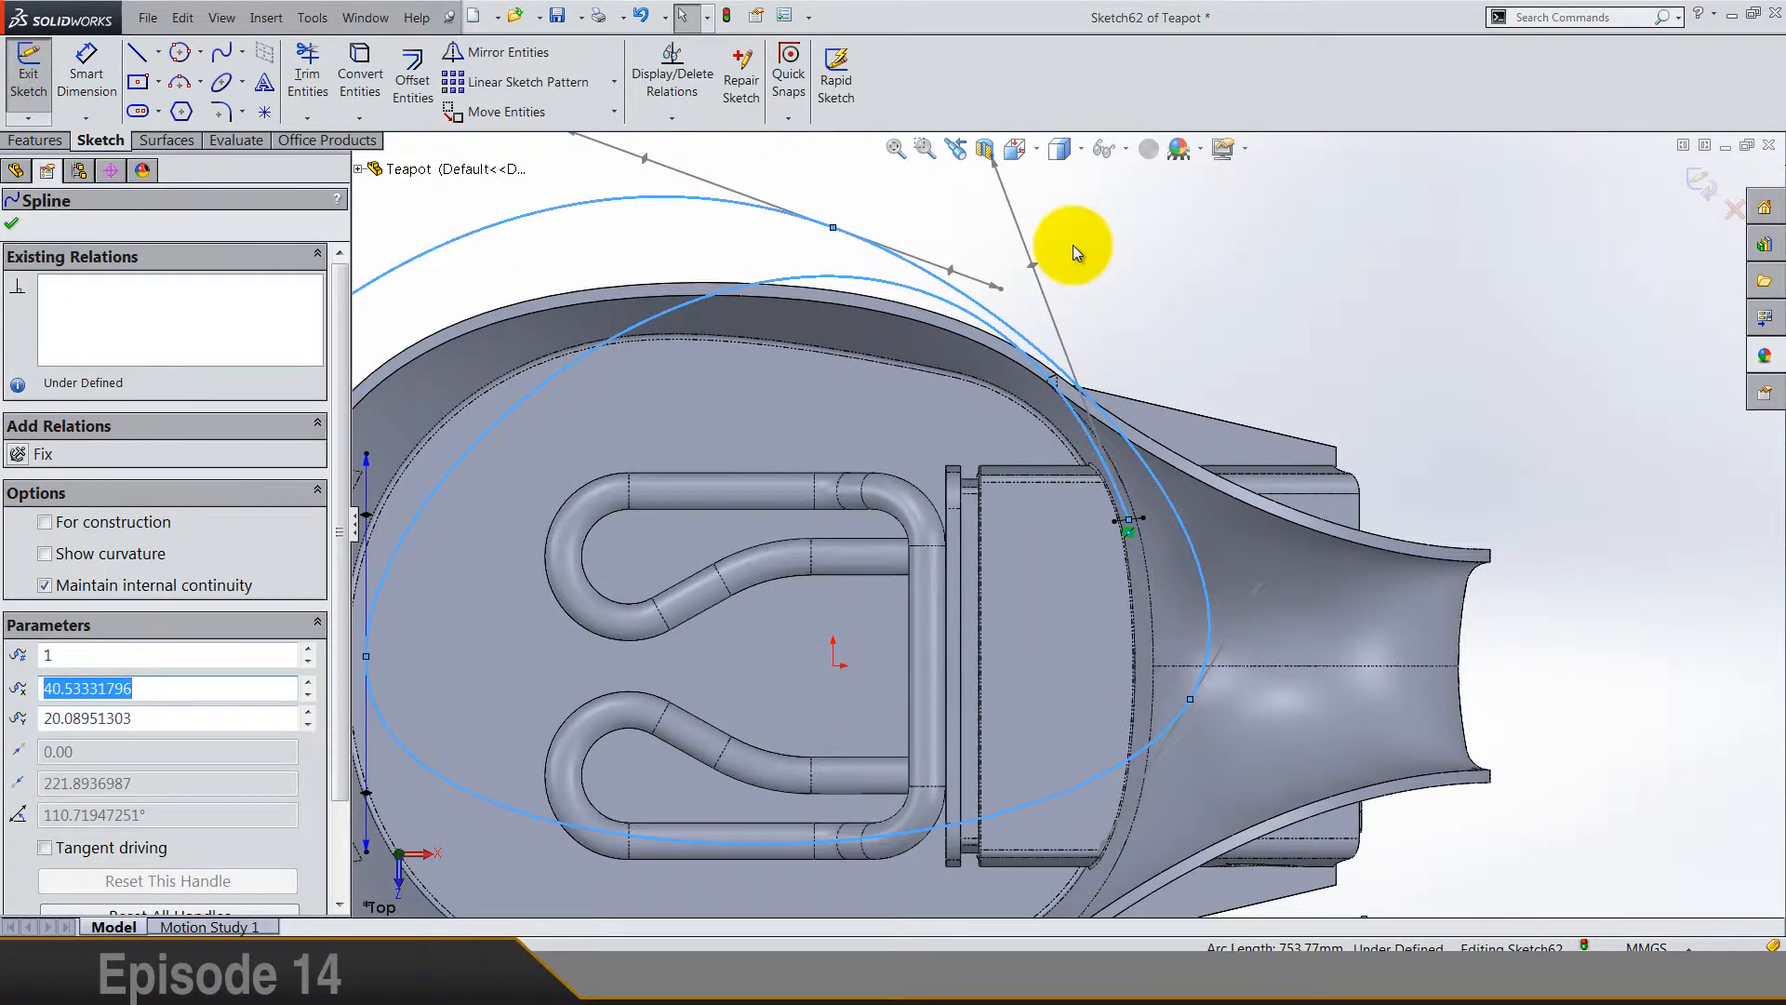
pyautogui.moveTo(1019, 270); pyautogui.dragTo(1043, 354)
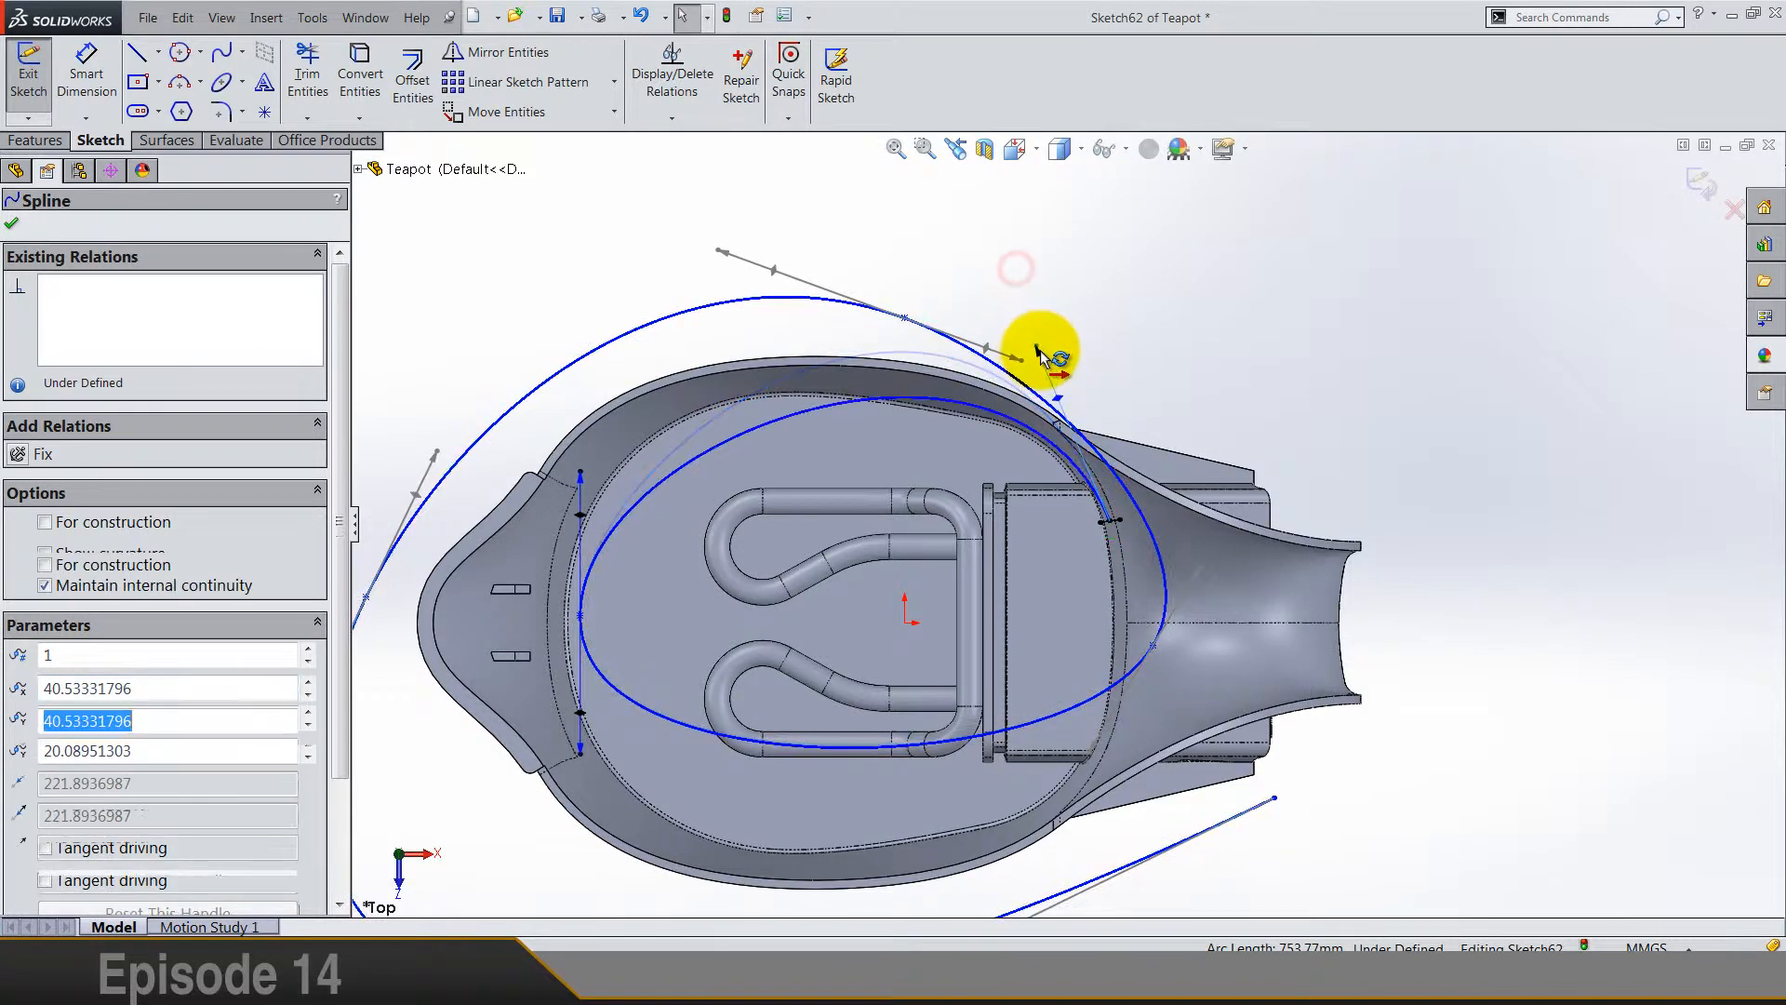
pyautogui.click(1120, 389)
# Step: Dimension the angle between the start tangent handle and the short construction line and set it to 90°
pyautogui.scroll(-5, 1120, 389)
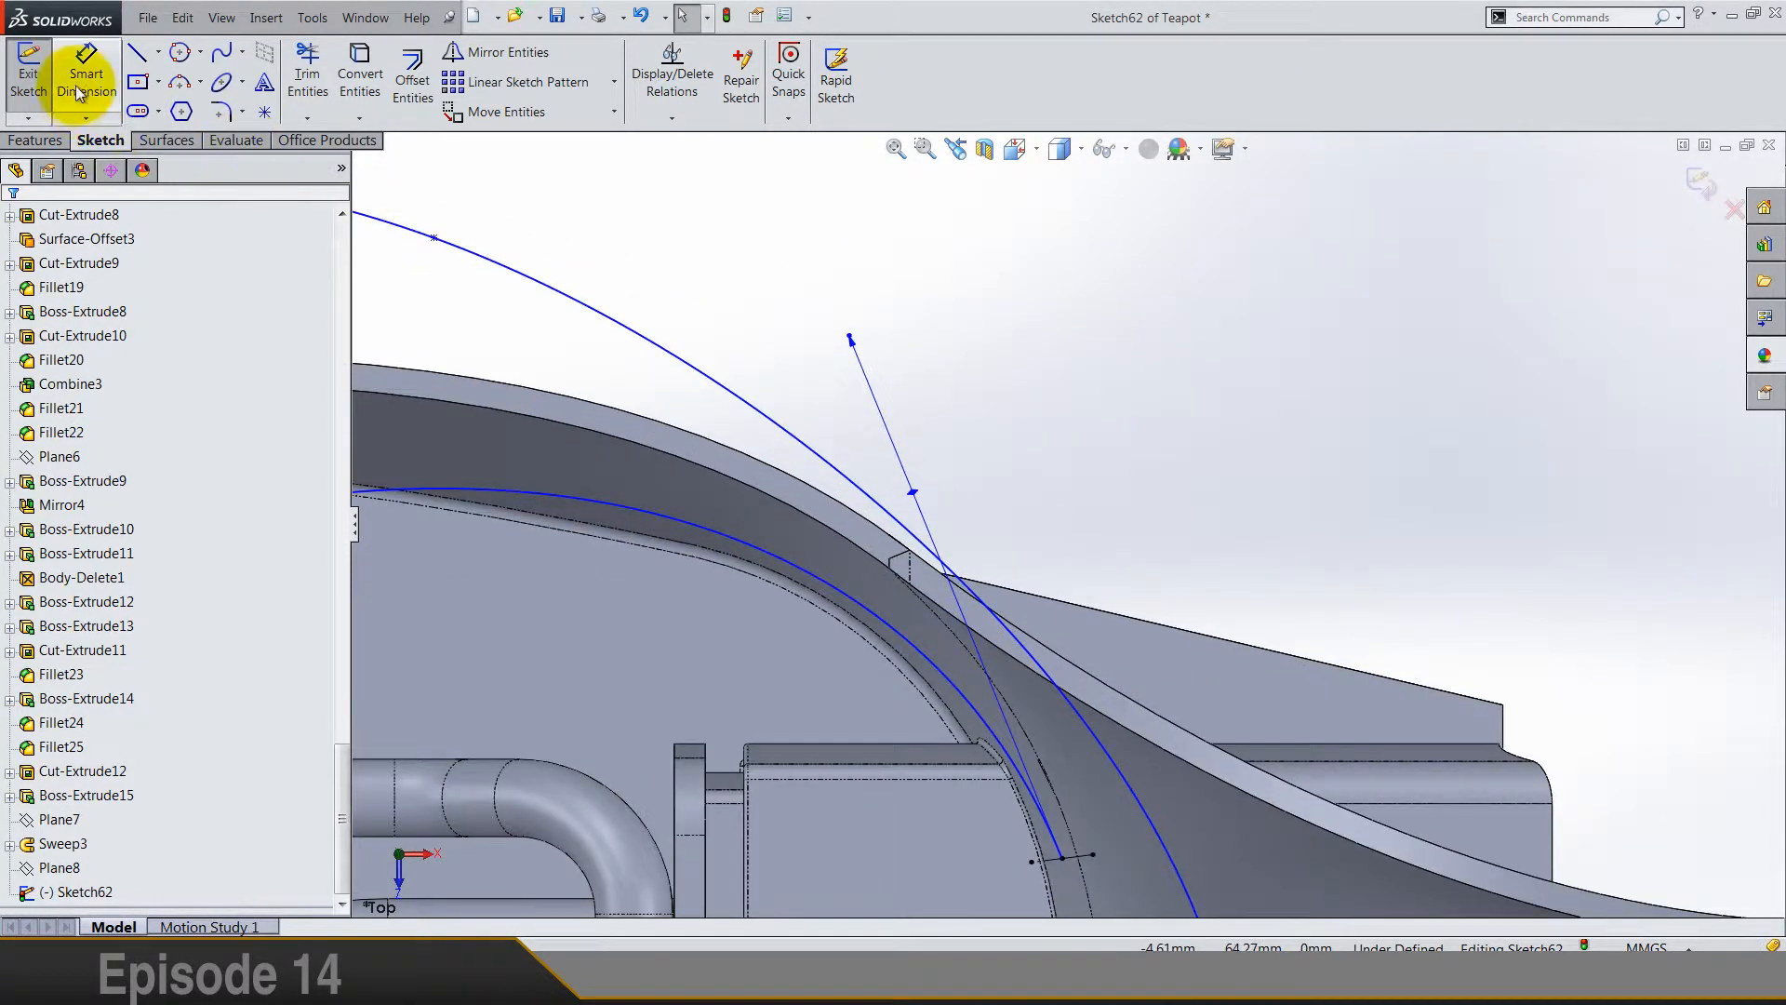
pyautogui.click(849, 336)
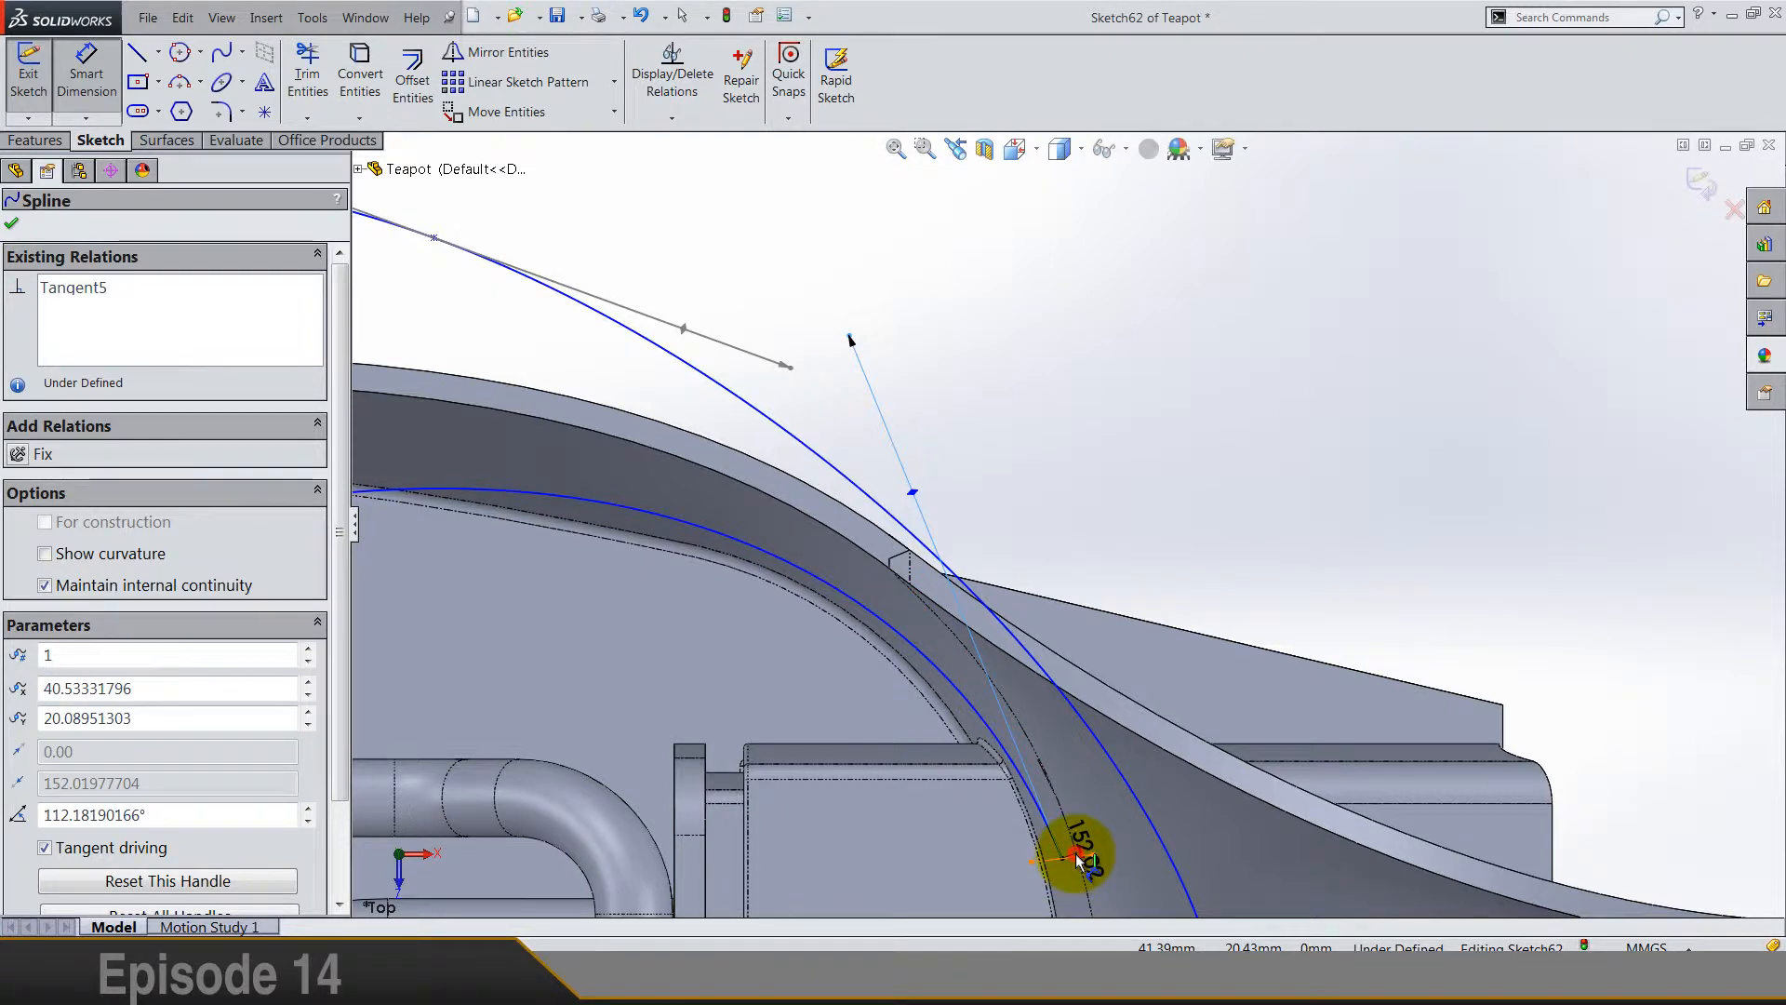
pyautogui.click(1076, 854)
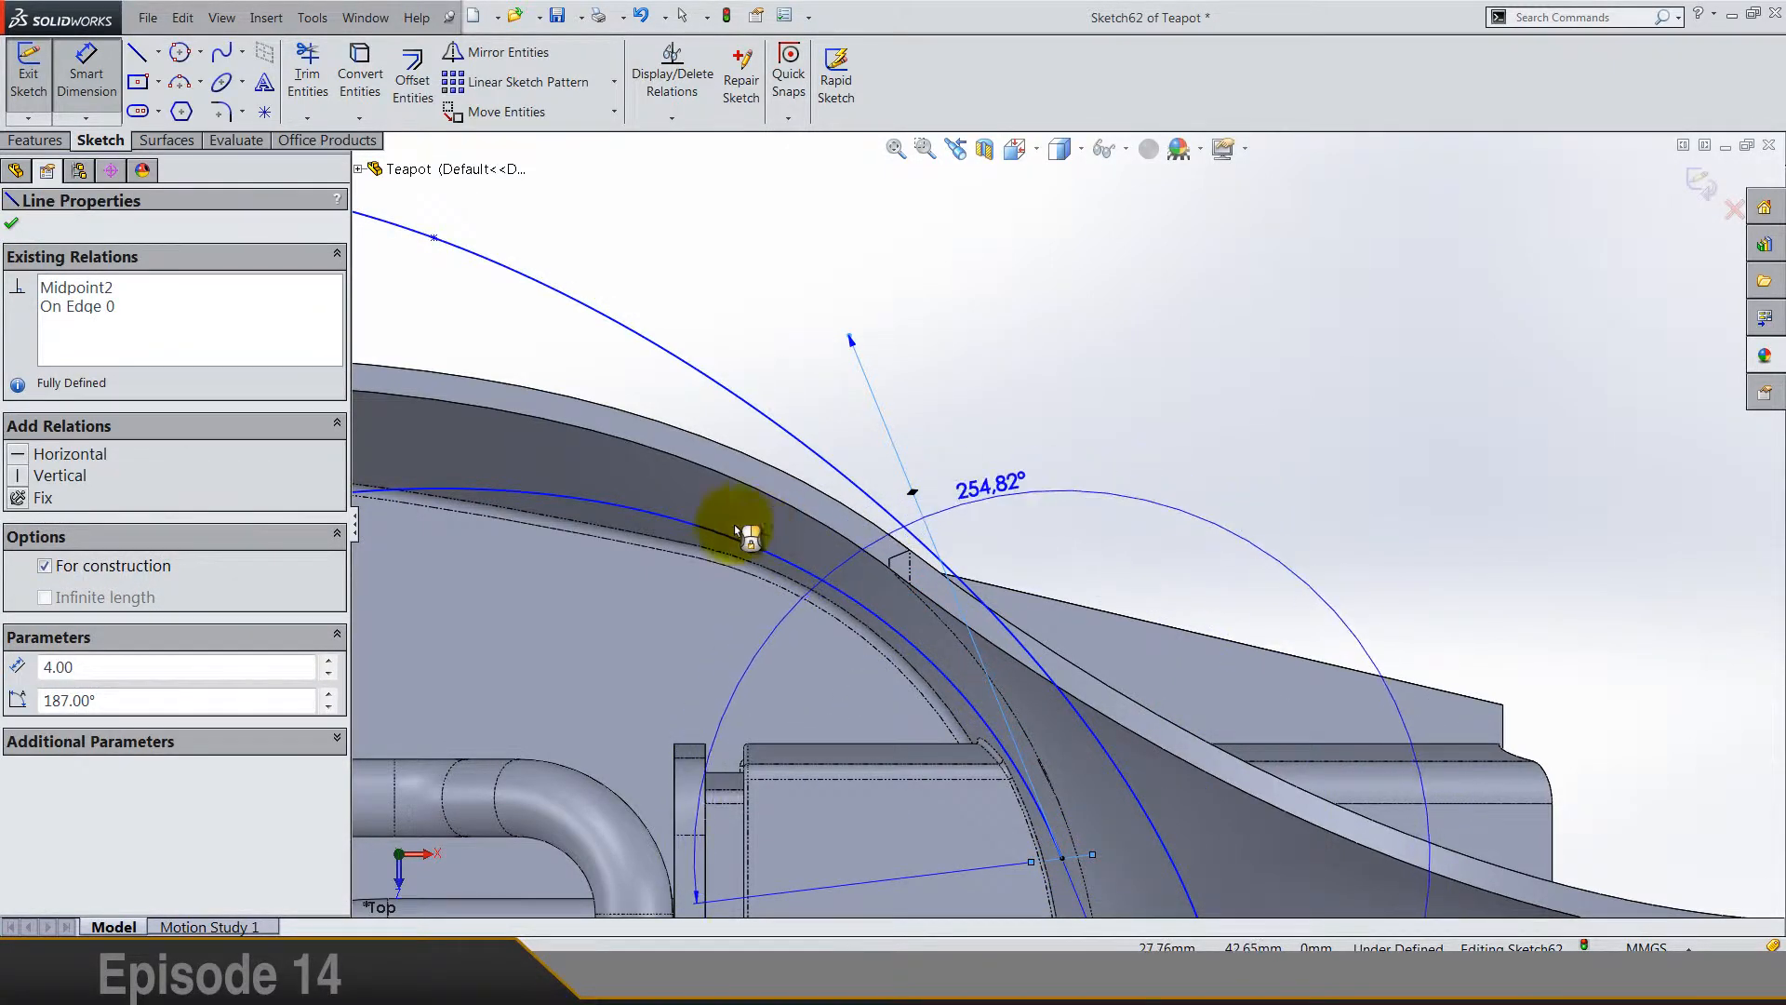
pyautogui.click(635, 595)
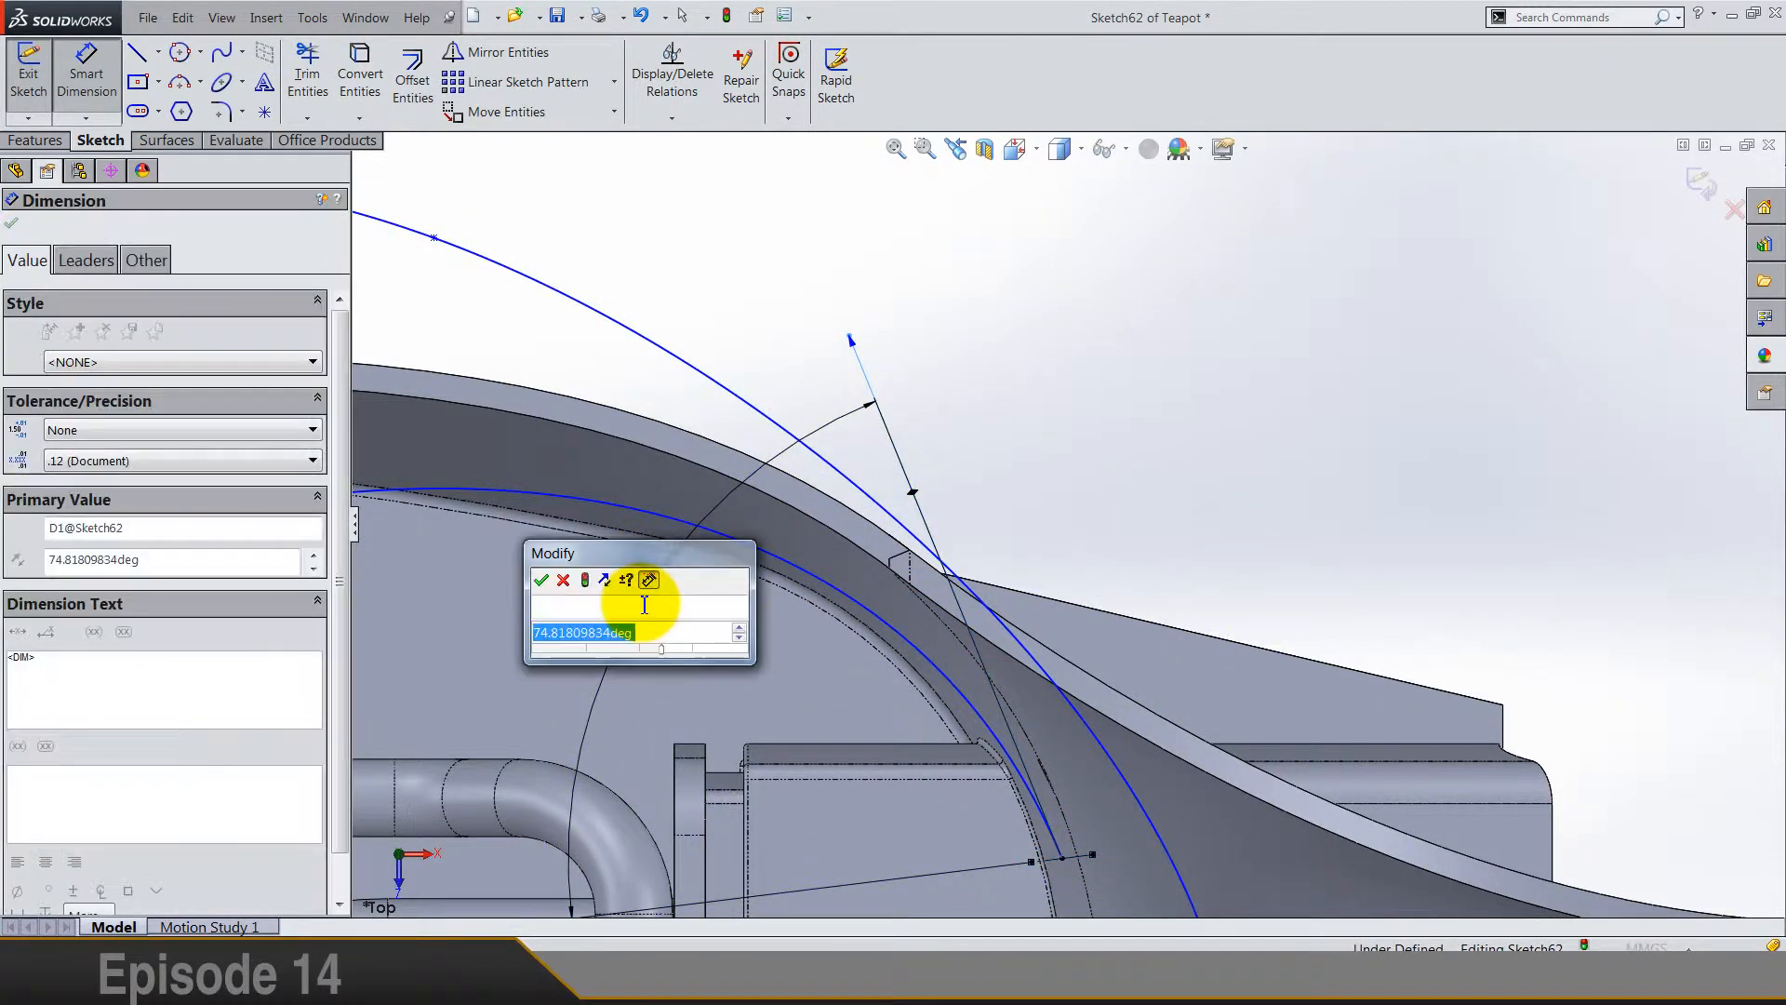
pyautogui.write('90')
pyautogui.press('Return')
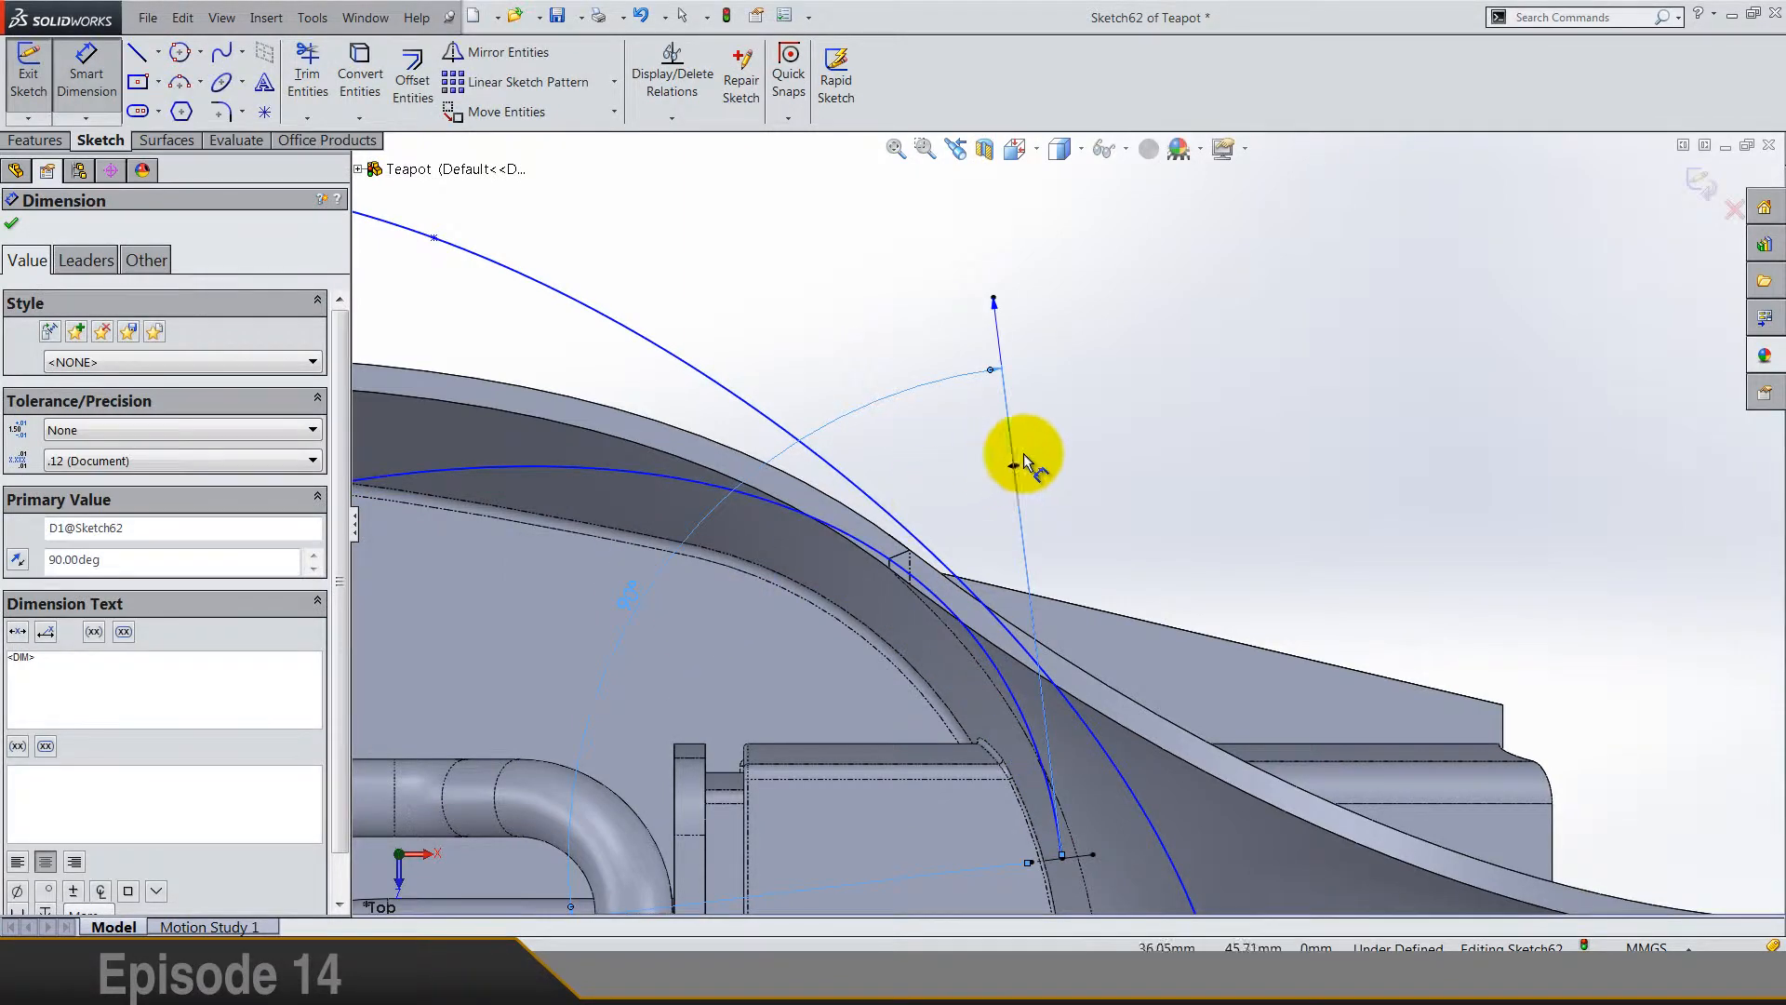
pyautogui.click(1084, 427)
# Step: Add a horizontal relation between the spline's second point, opposite the spout, and the origin
pyautogui.scroll(7, 1060, 470)
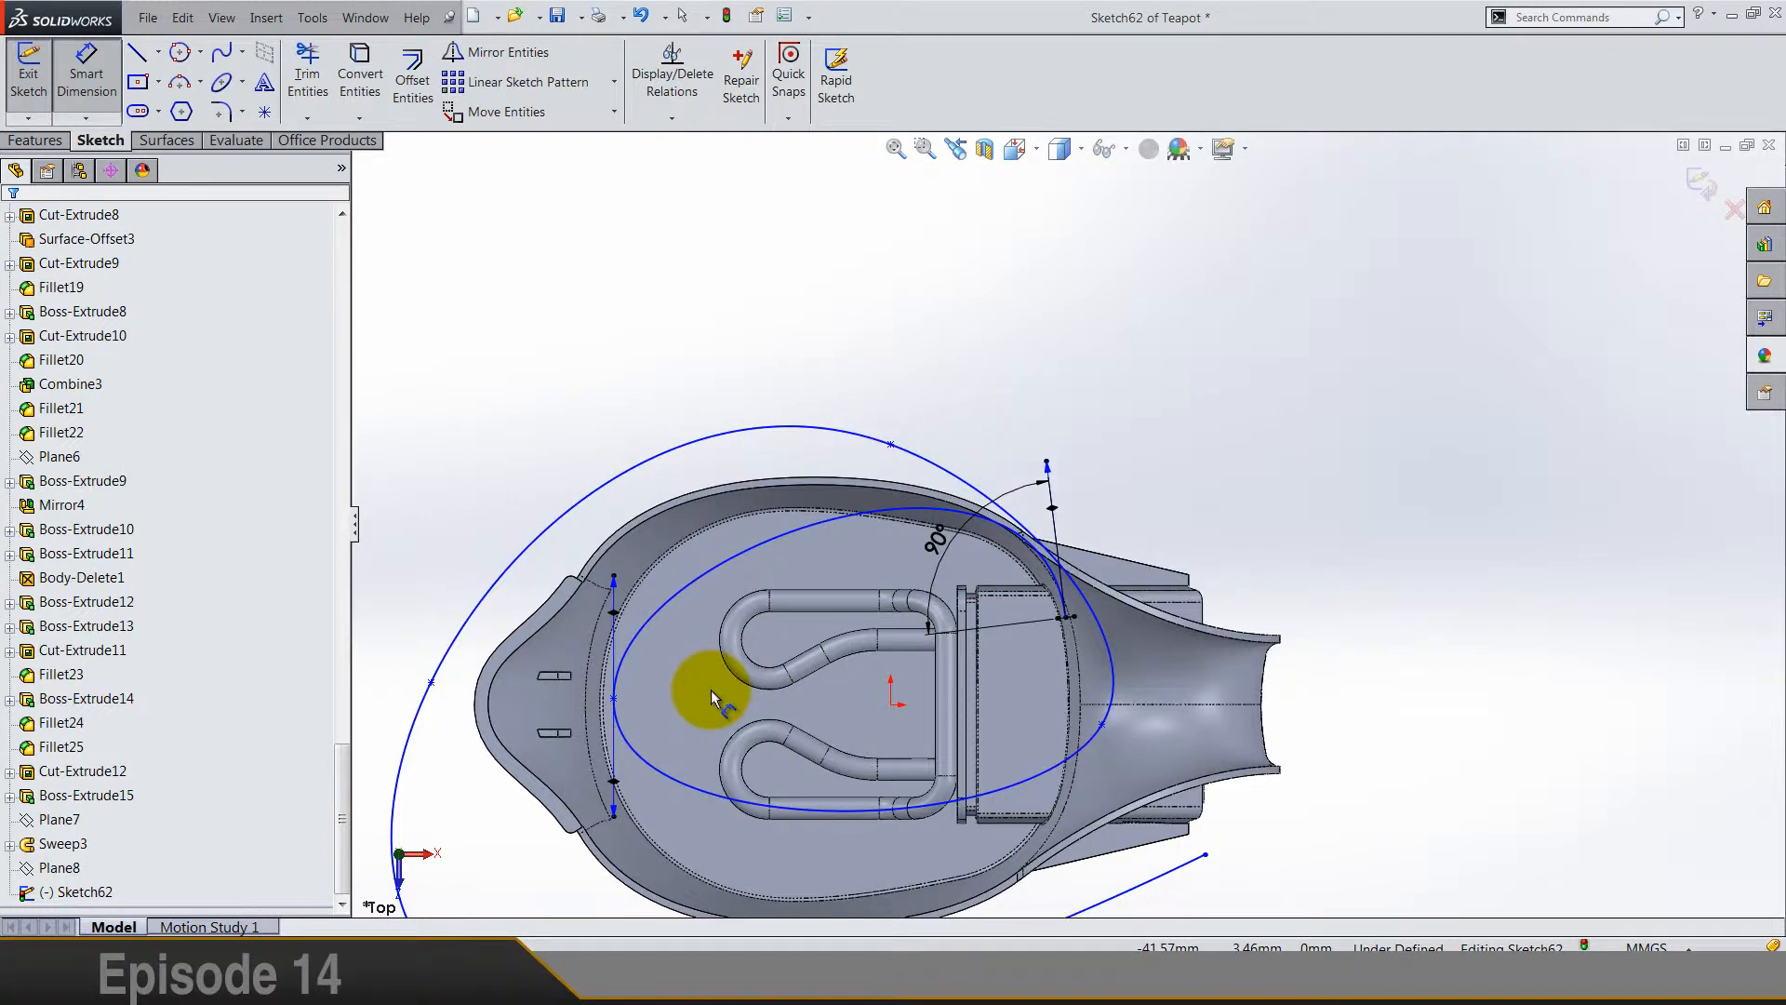
pyautogui.scroll(-4, 692, 699)
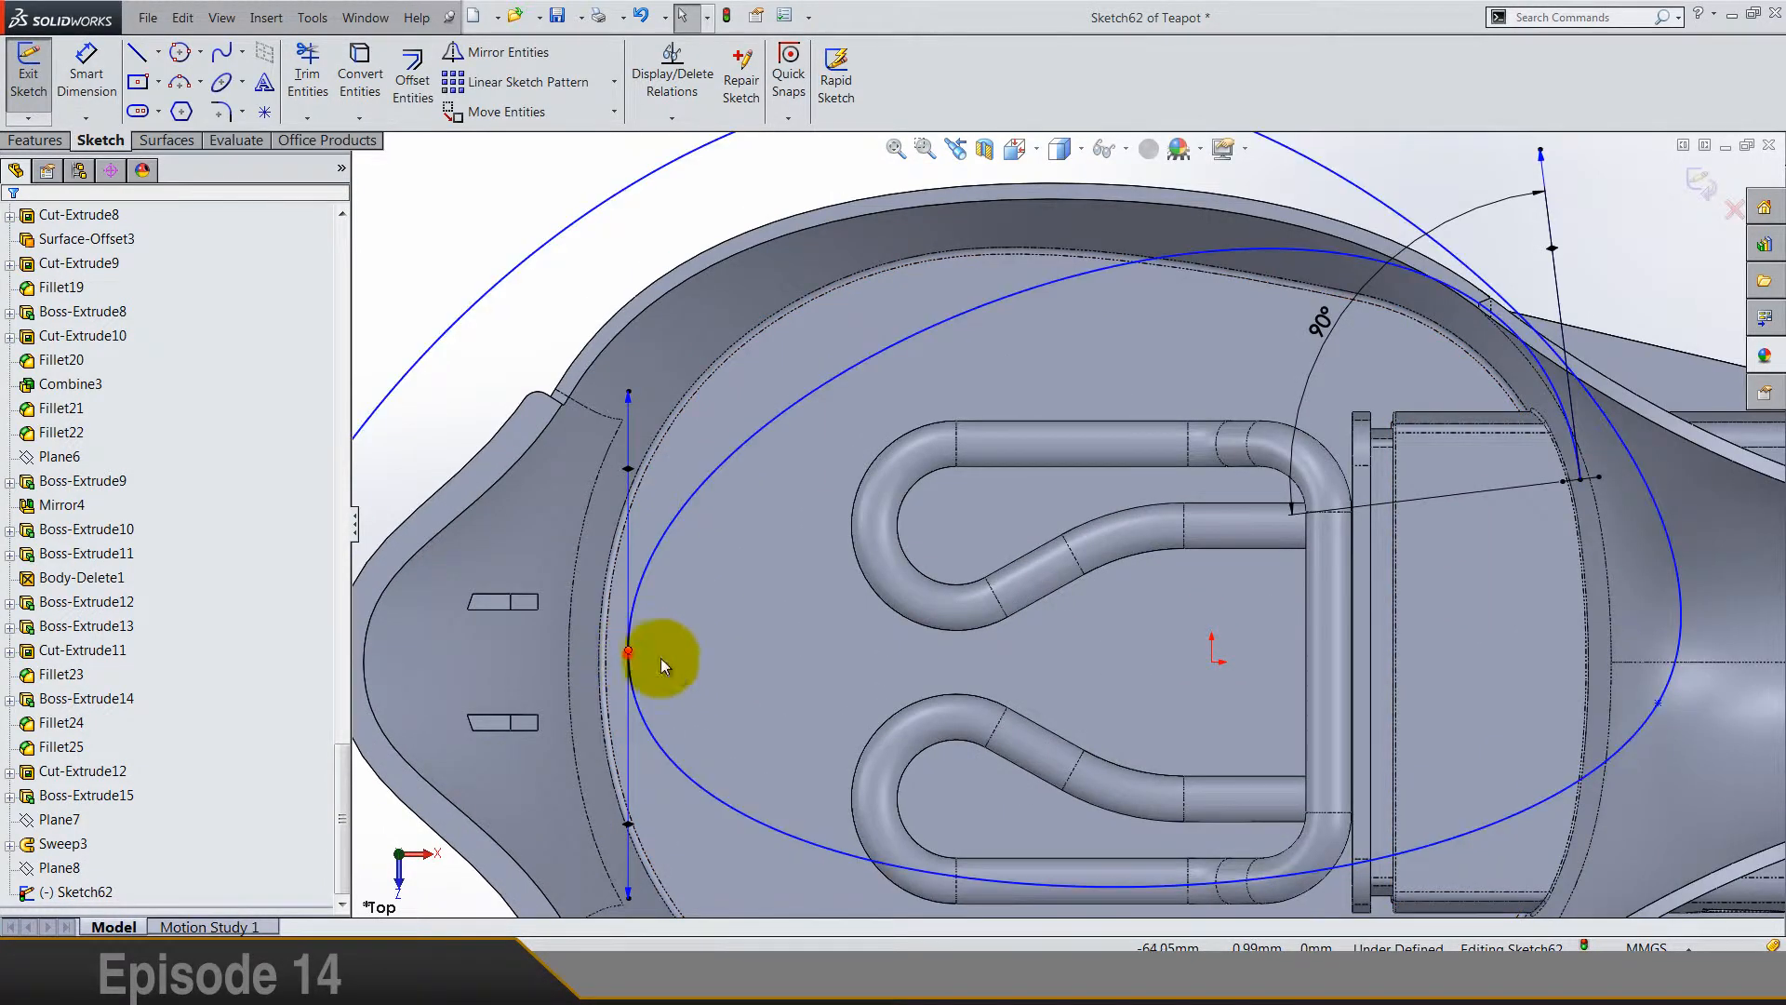
pyautogui.click(660, 657)
pyautogui.keyDown('ctrl'); pyautogui.click(1214, 662); pyautogui.keyUp('ctrl')
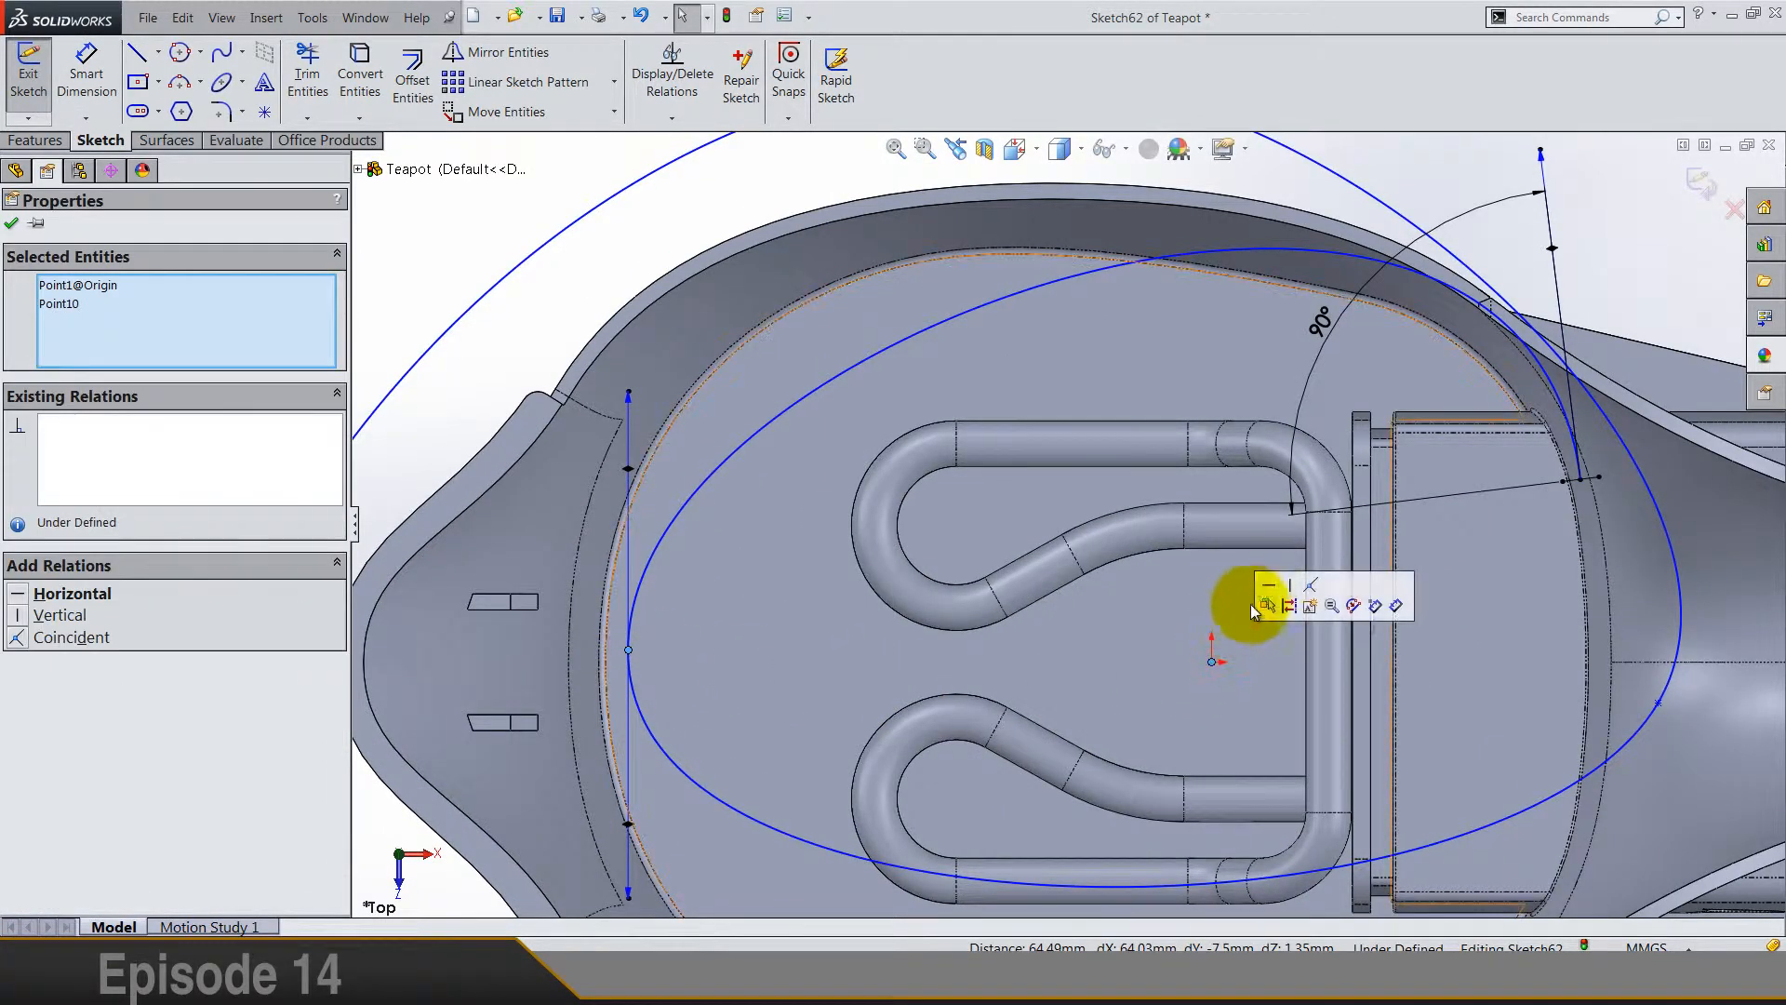
pyautogui.click(1241, 605)
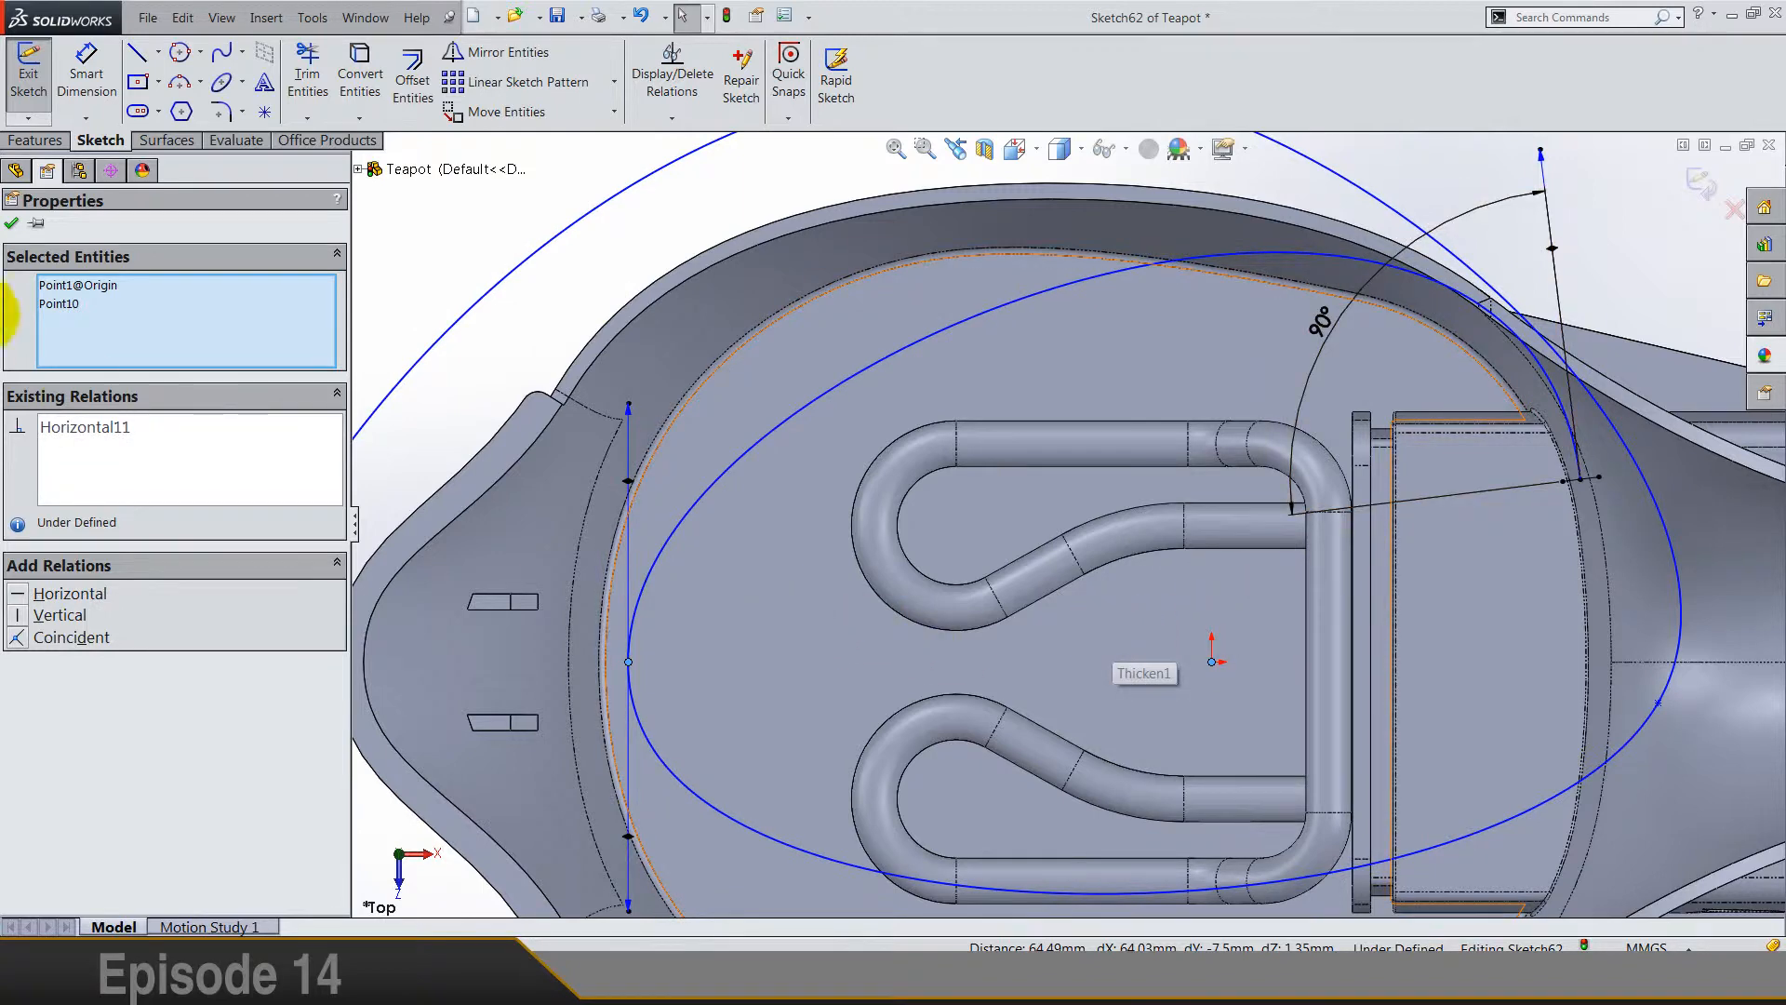
pyautogui.click(11, 223)
# Step: Dimension the distance from the spline's second point to the origin and set it to 62 mm
pyautogui.click(88, 79)
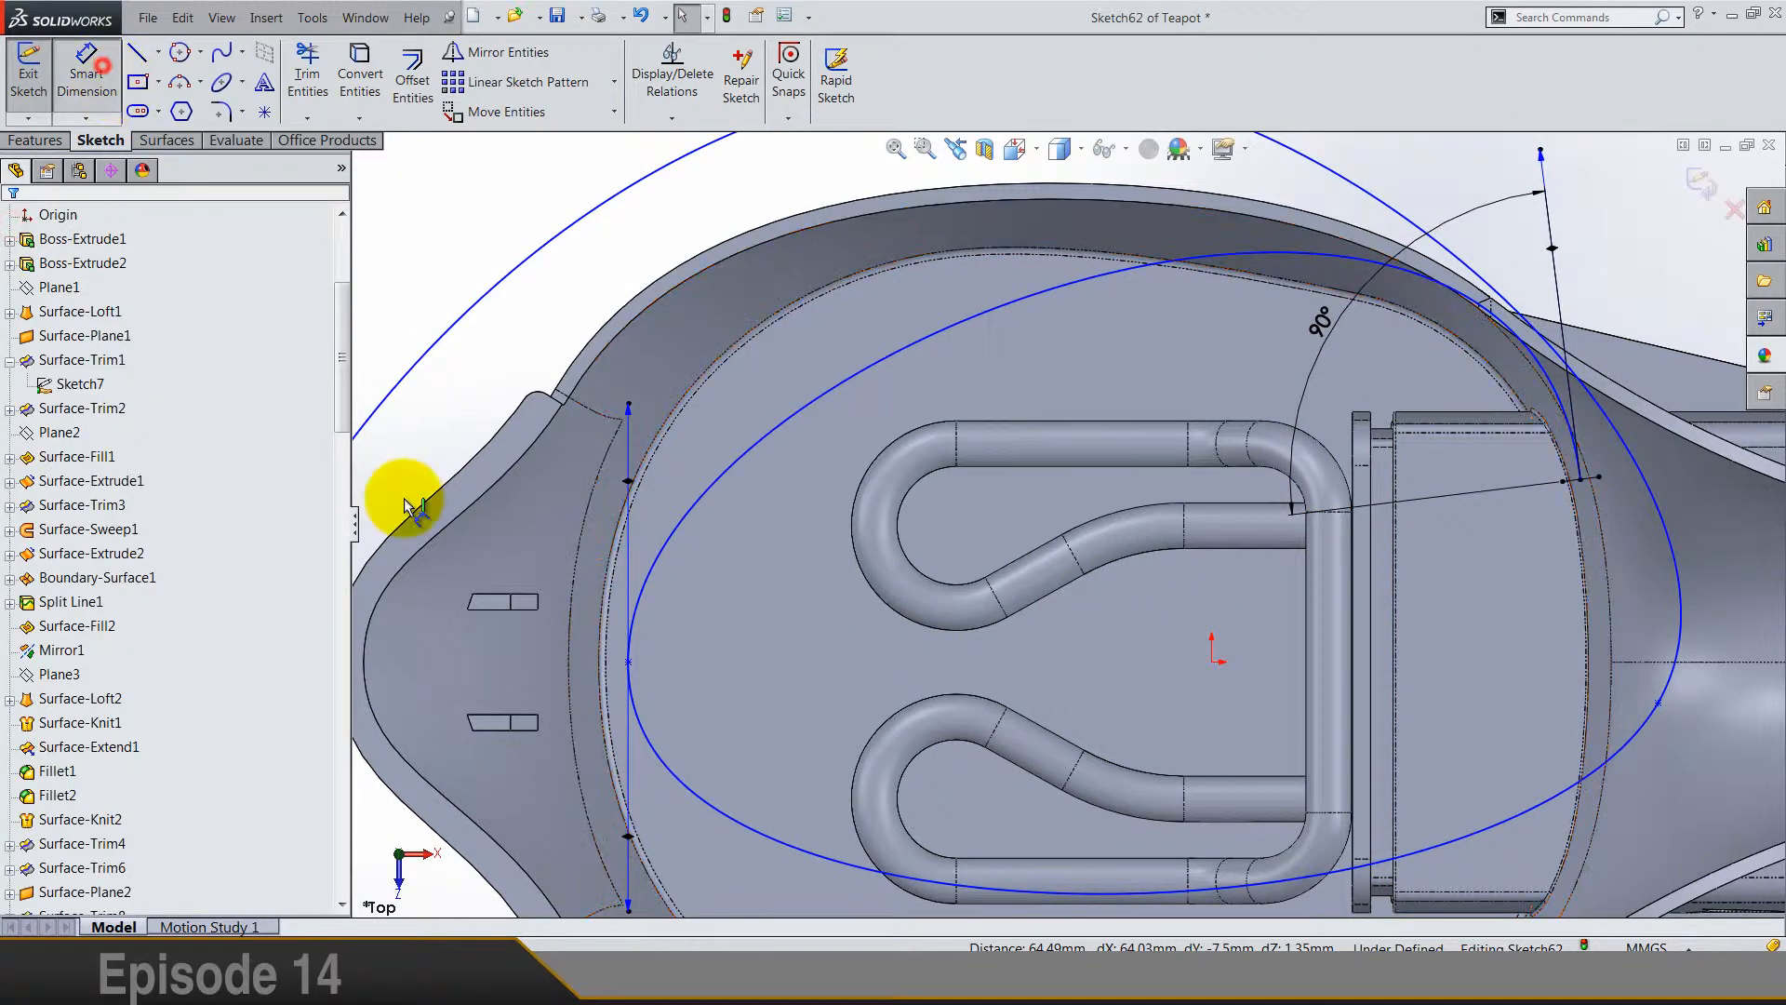
pyautogui.click(629, 663)
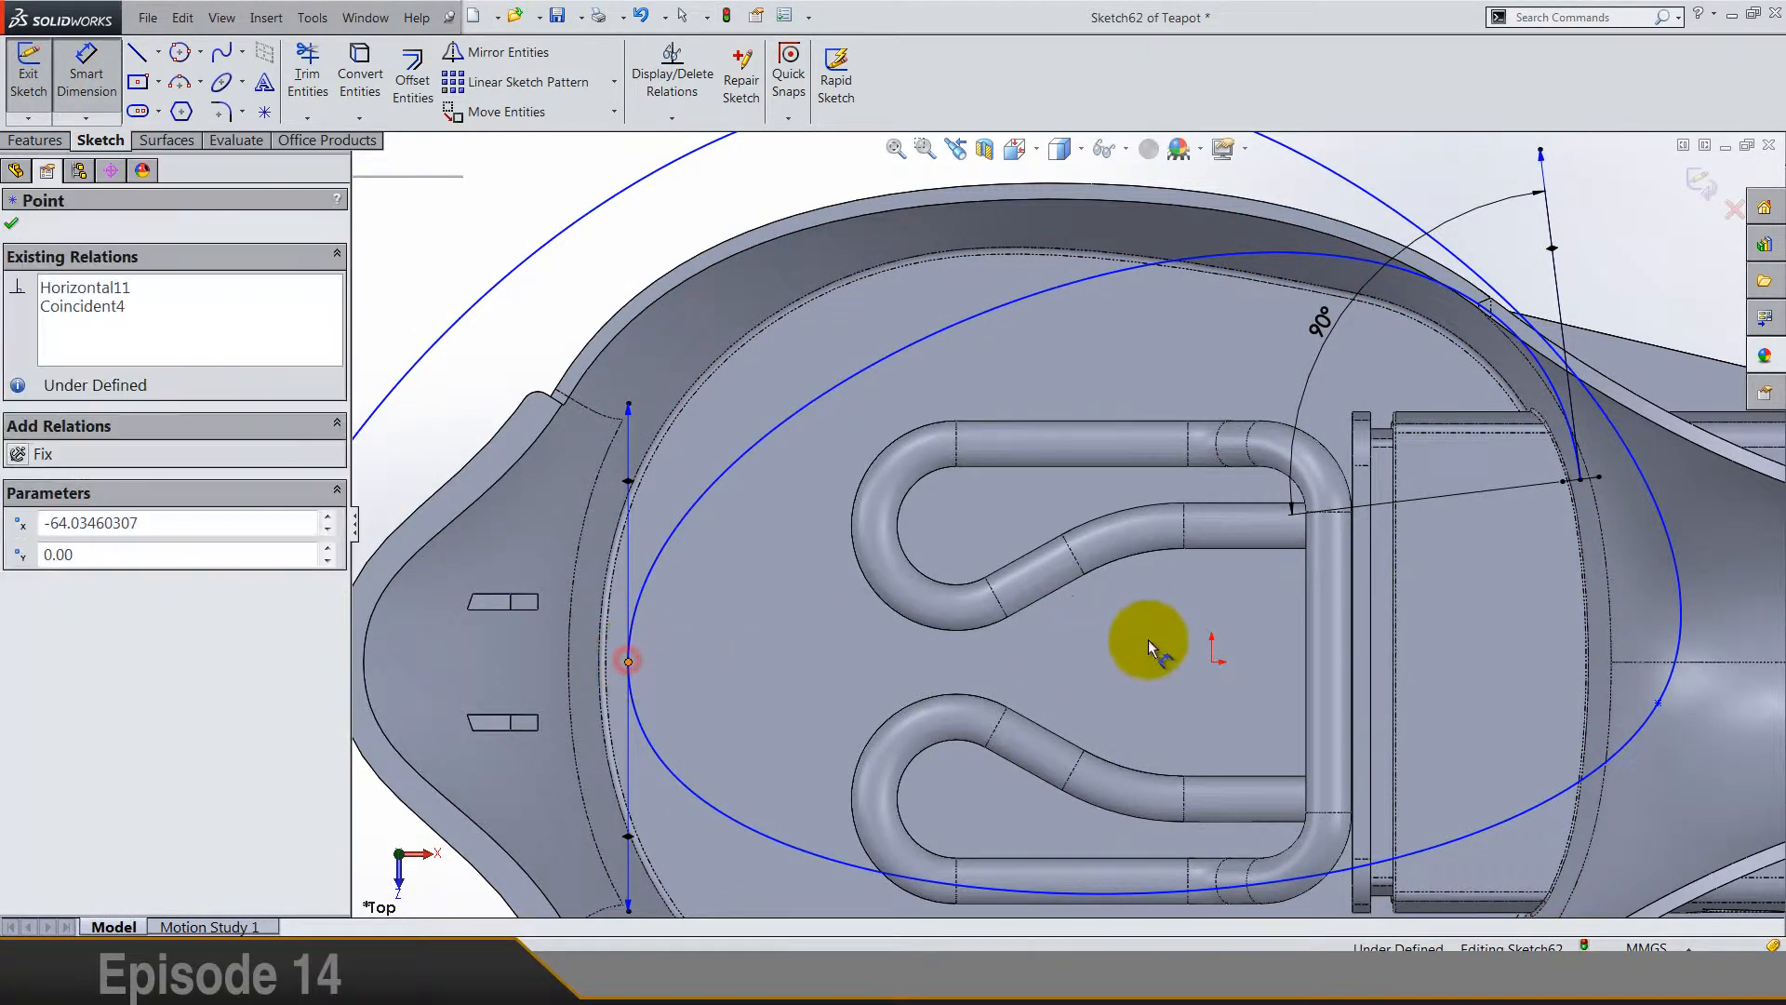
pyautogui.click(1212, 662)
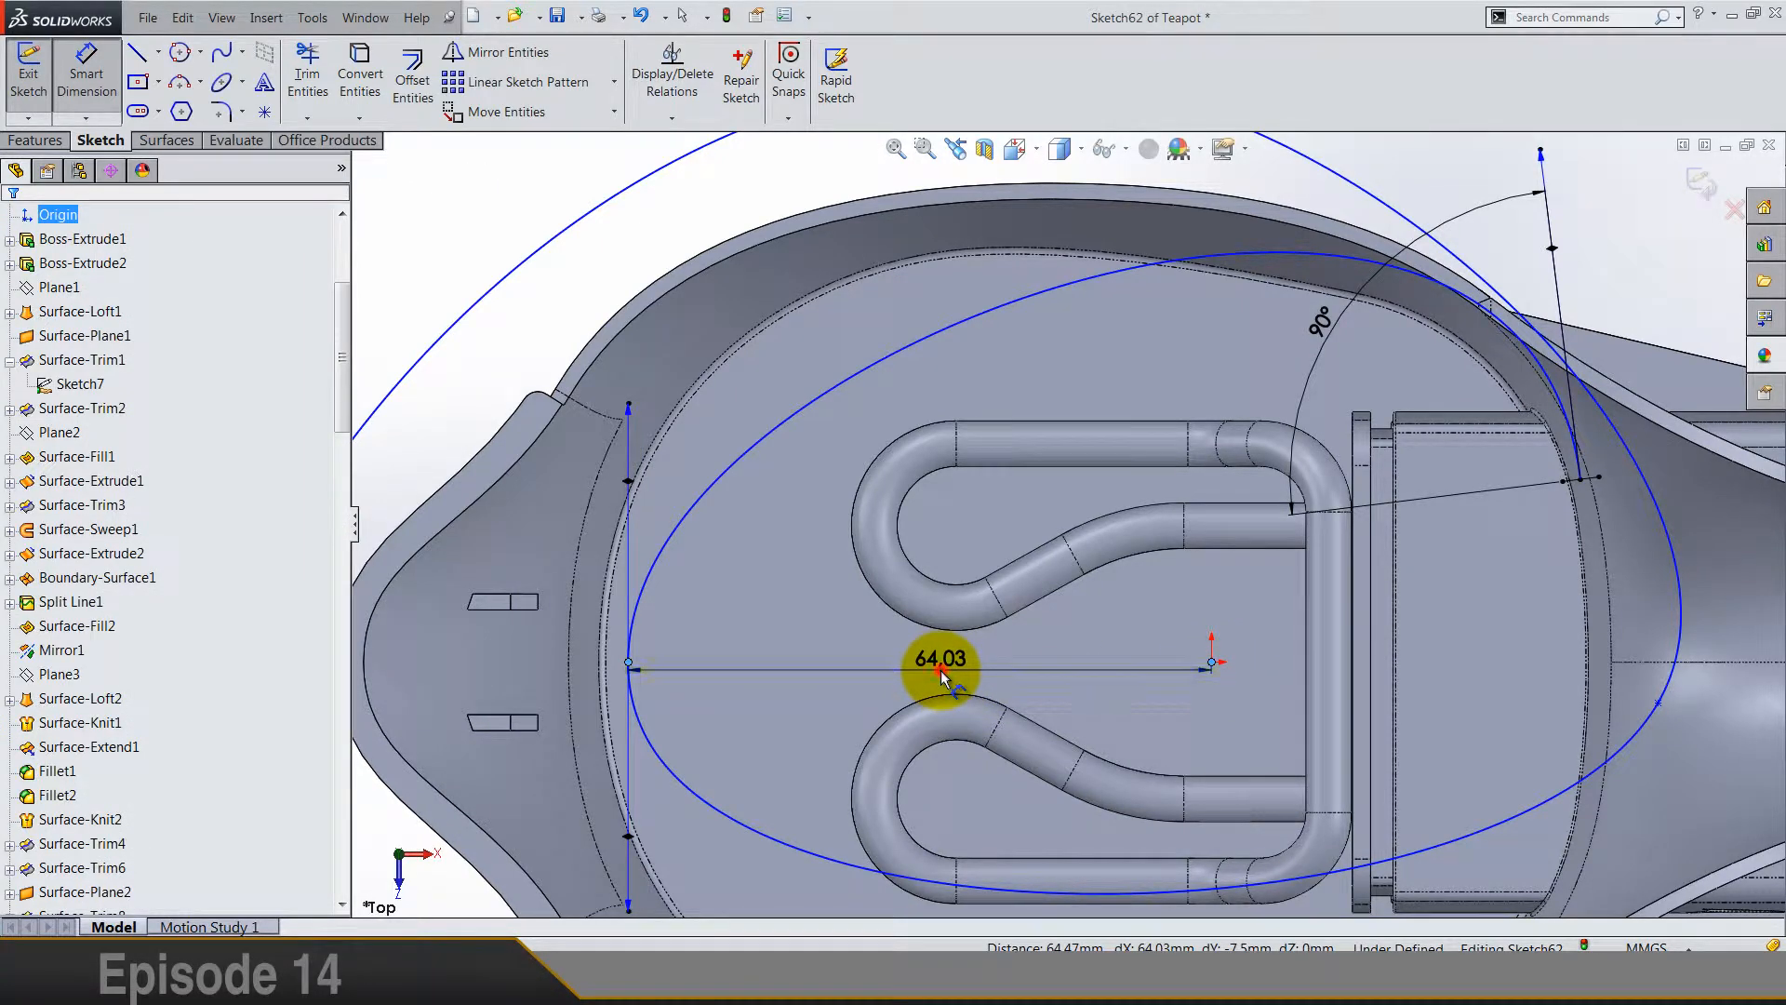
pyautogui.click(941, 669)
pyautogui.write('62.00mm')
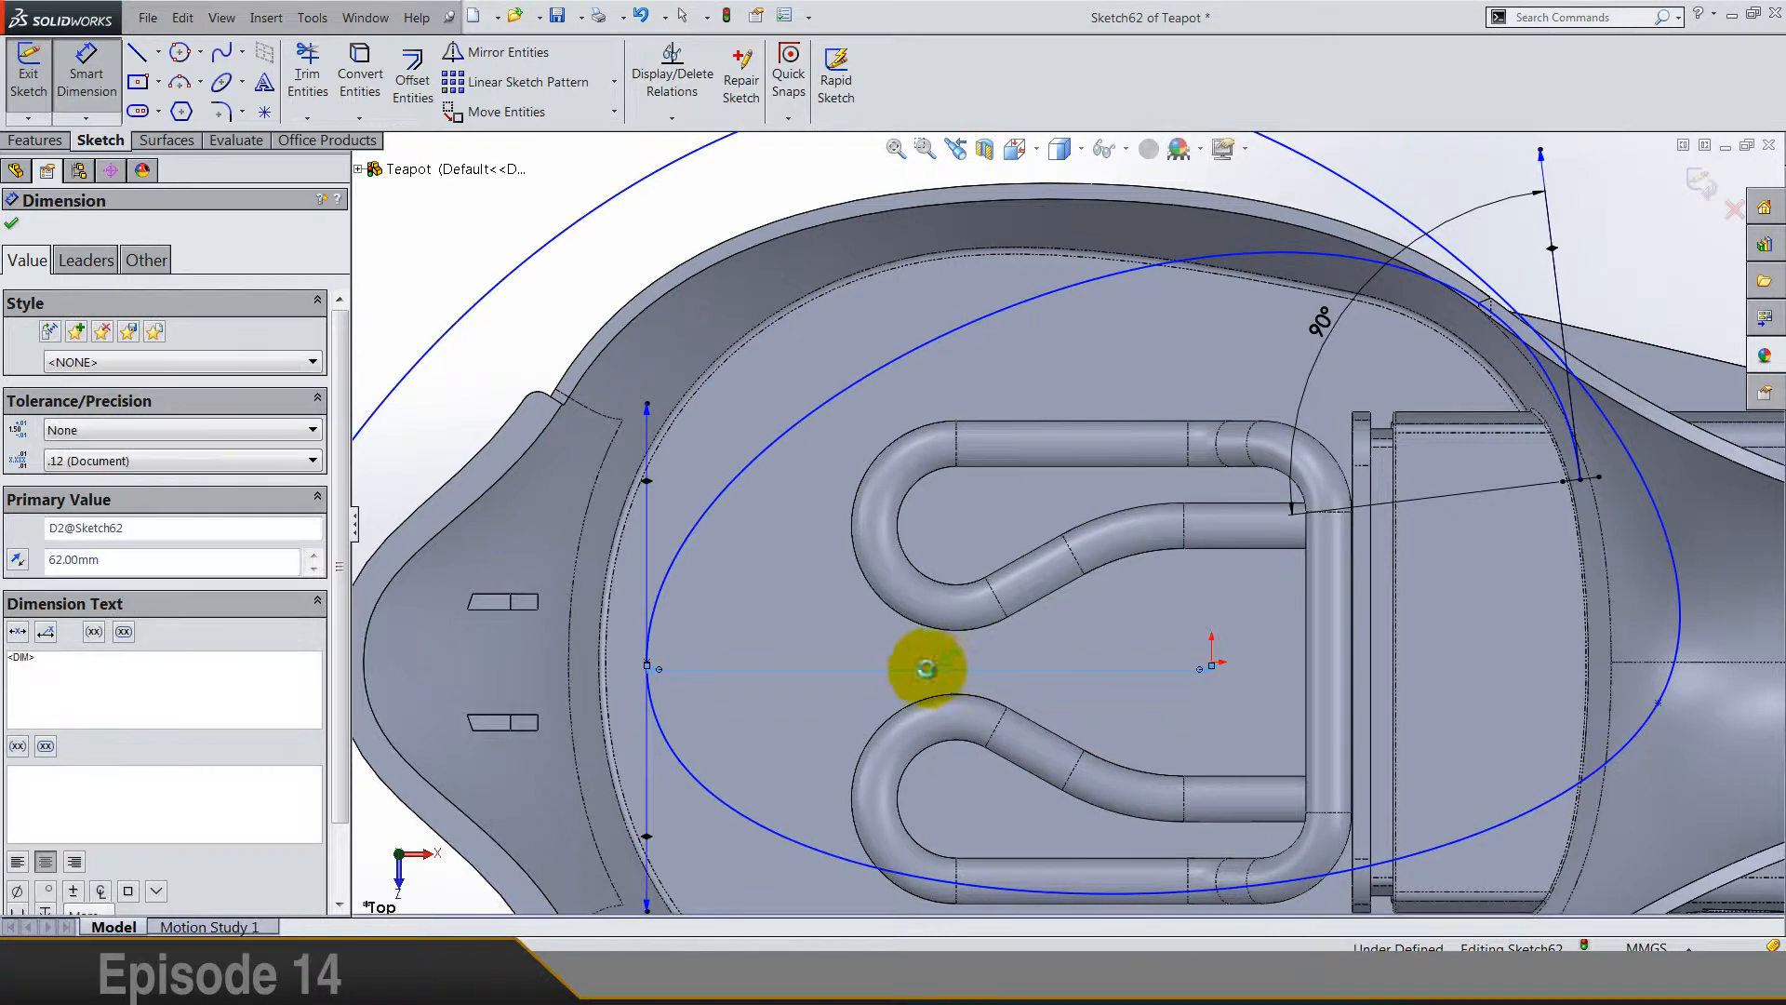
pyautogui.click(931, 670)
pyautogui.click(856, 632)
pyautogui.scroll(5, 1355, 398)
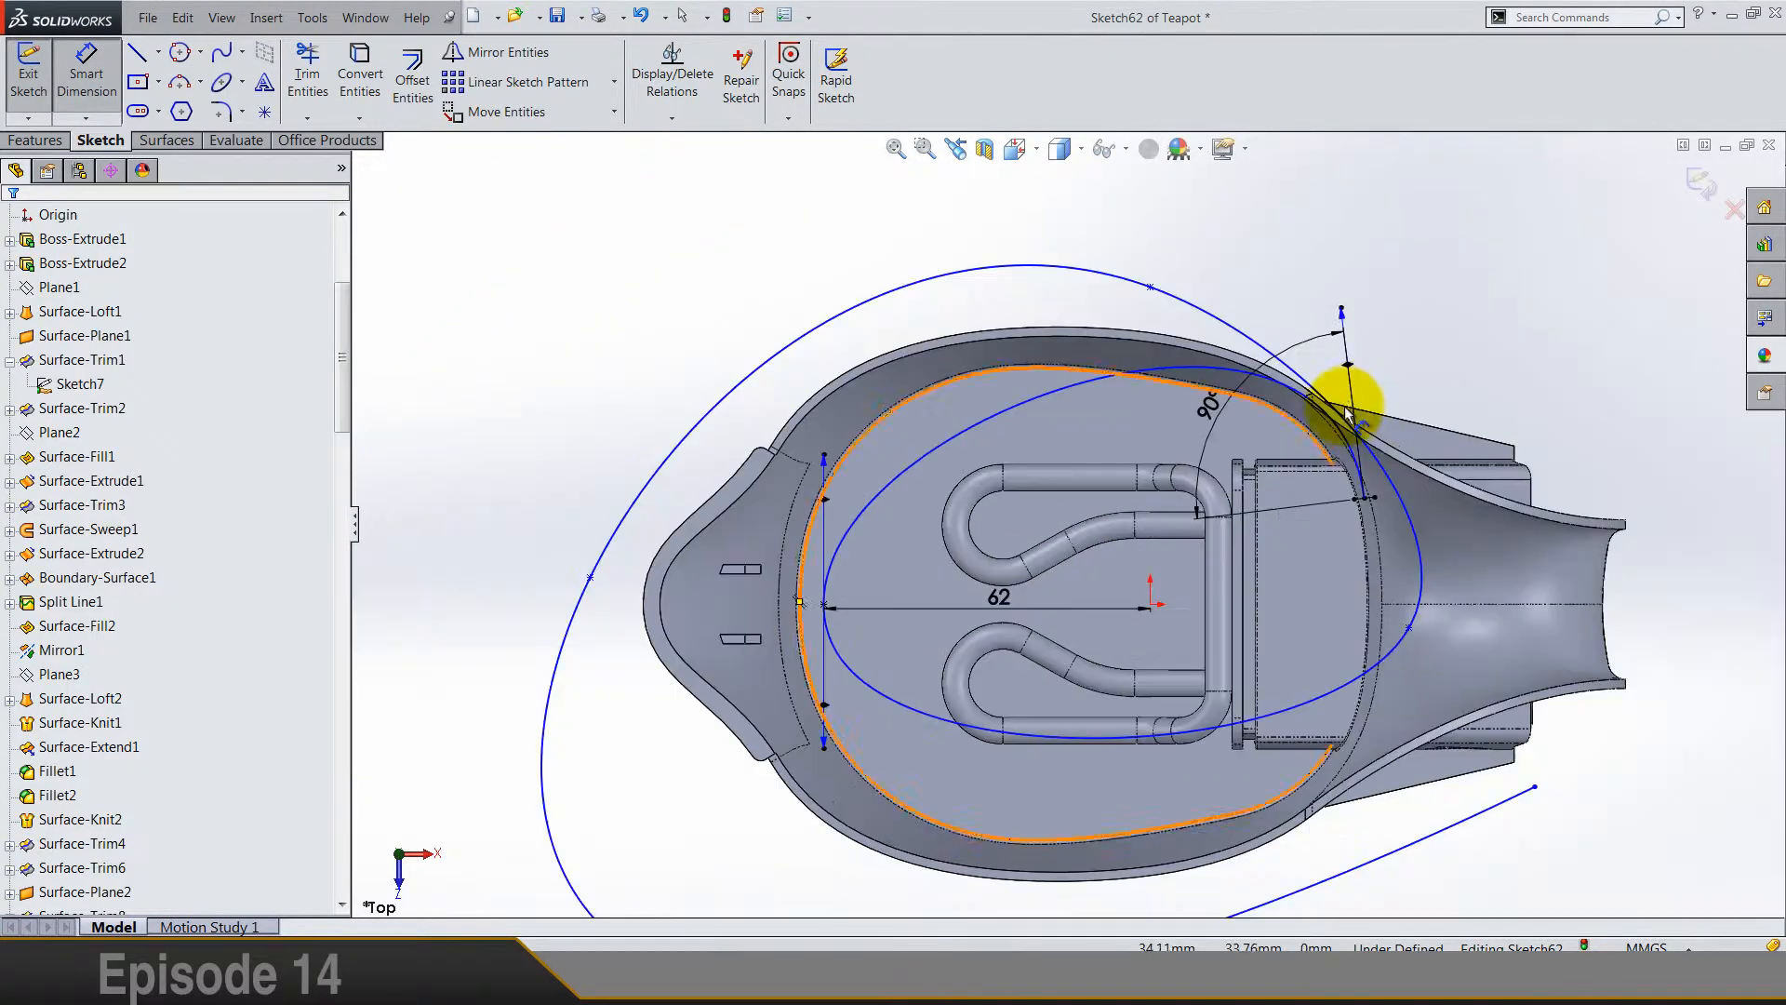
# Step: Dimension the tangent handle at the spline's start point and set its magnitude to 50
pyautogui.scroll(-5, 1308, 279)
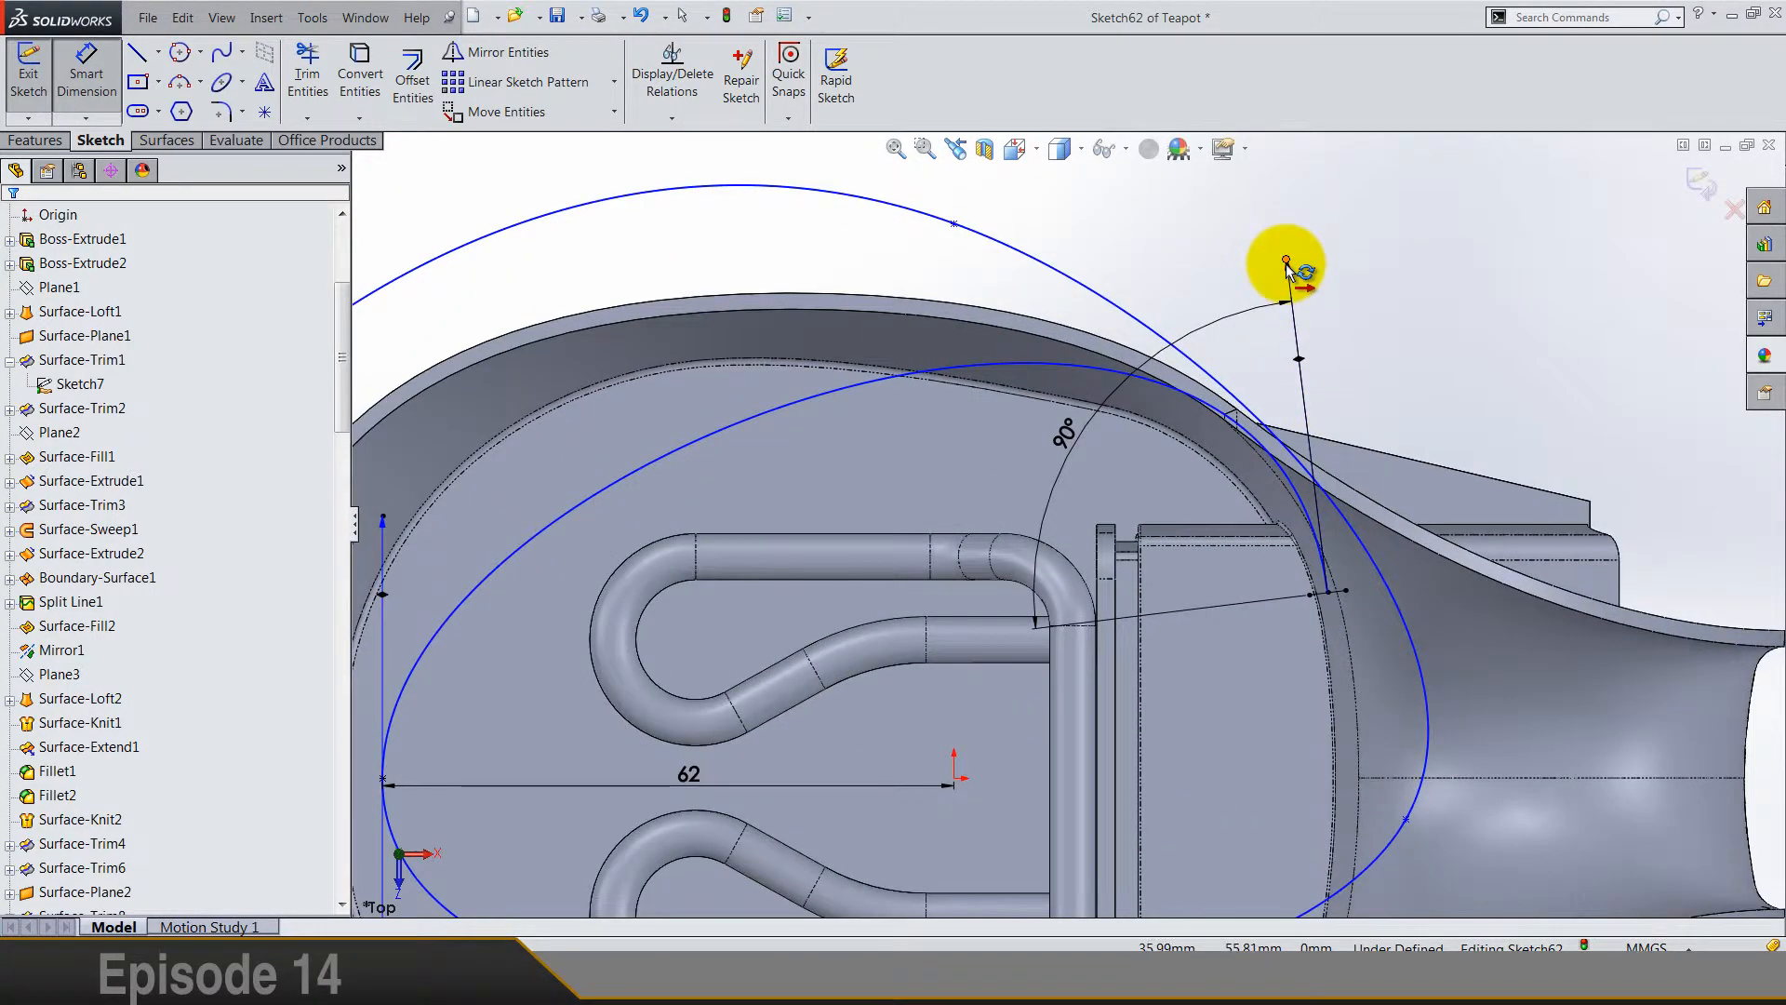
pyautogui.moveTo(1286, 265); pyautogui.dragTo(1495, 271)
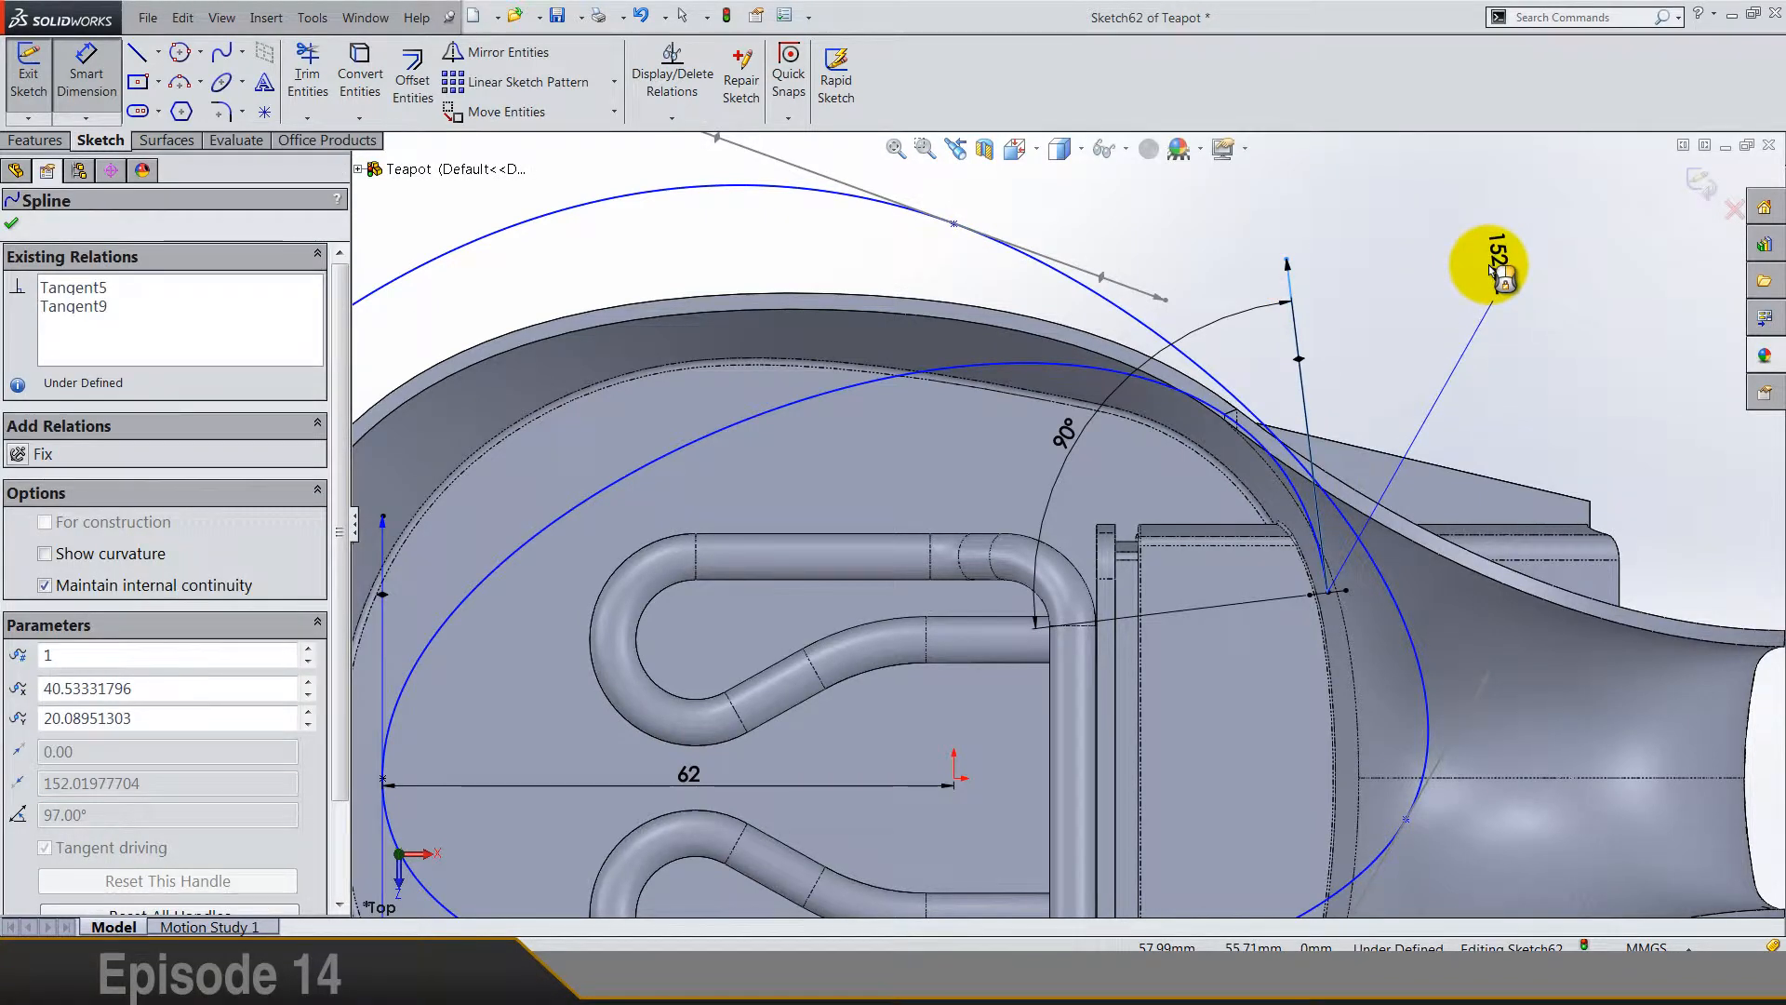
pyautogui.click(1519, 296)
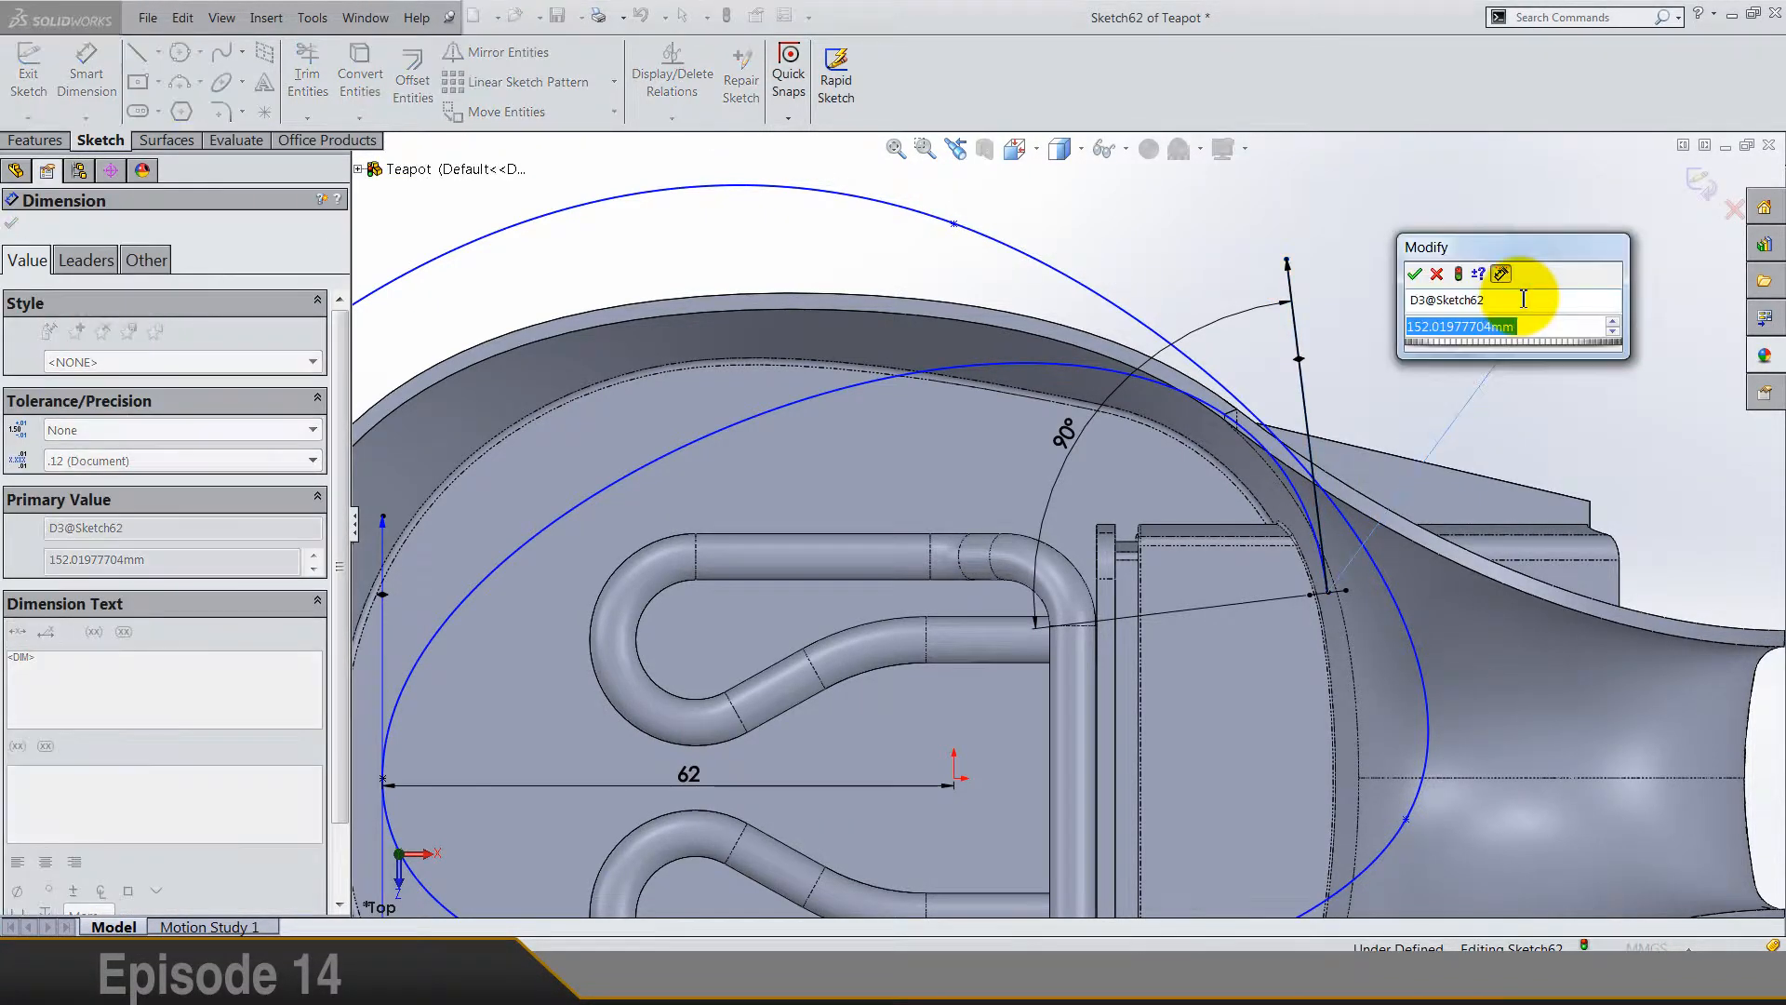
pyautogui.write('50')
pyautogui.press('Return')
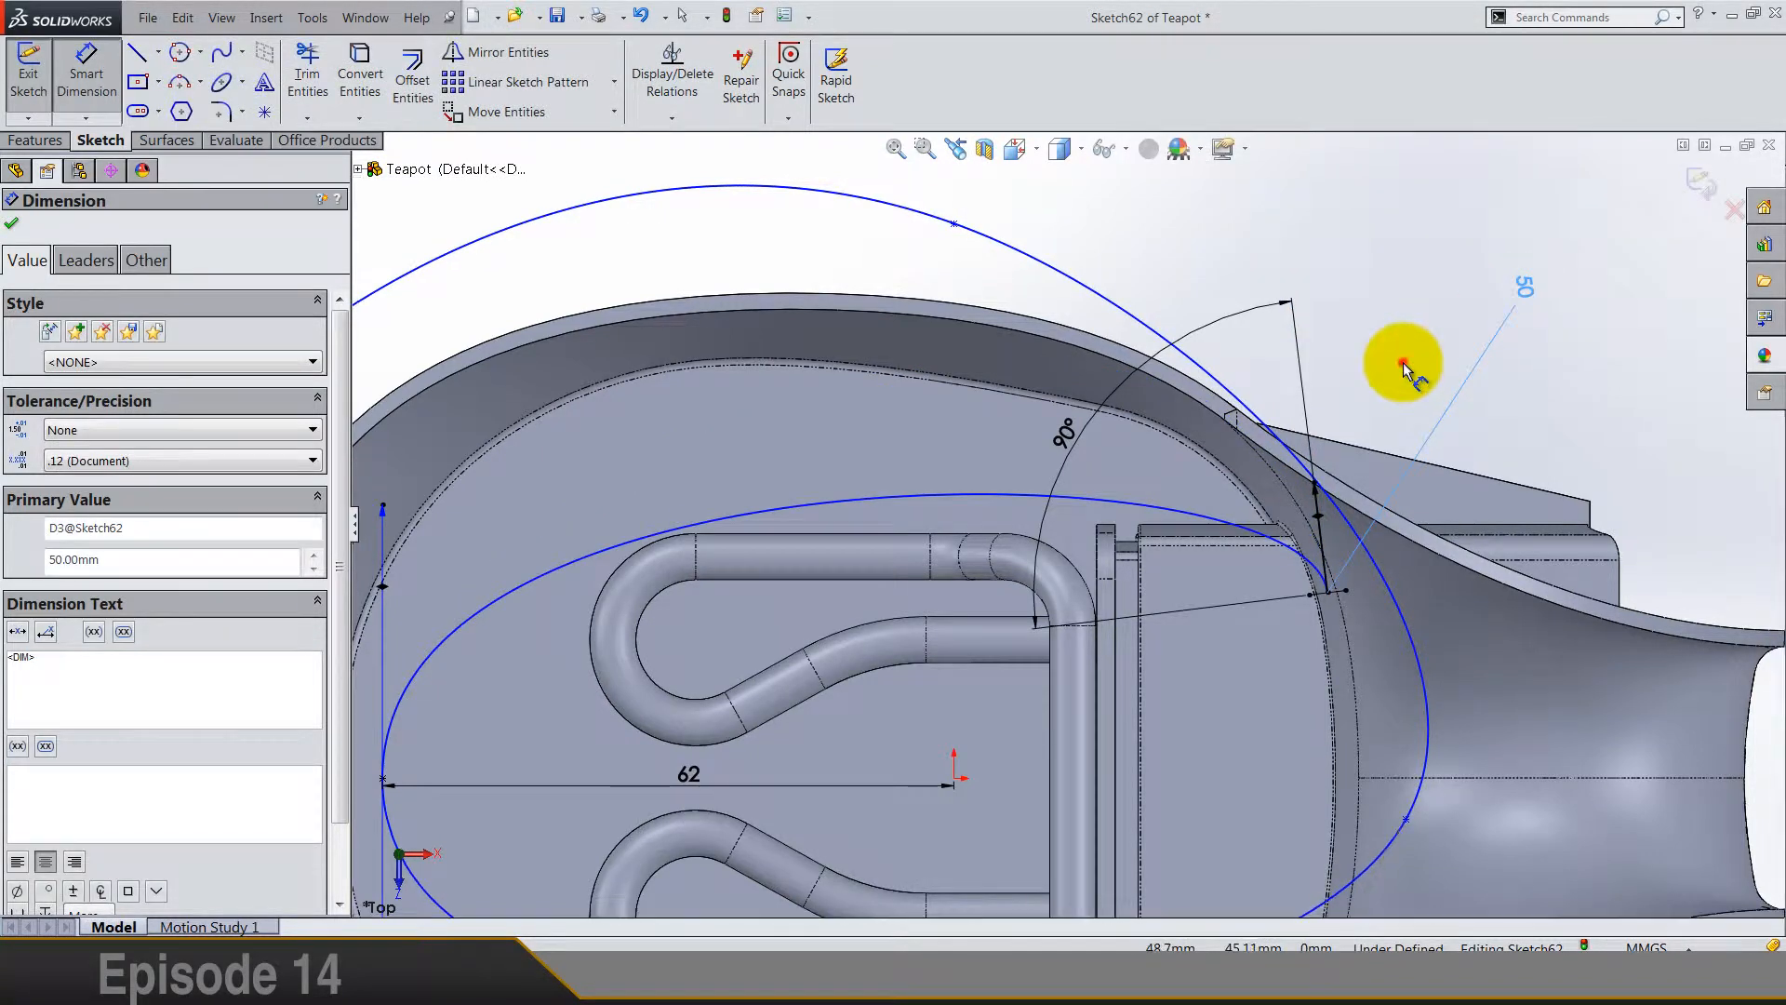
pyautogui.click(1403, 363)
# Step: Dimension the vertical tangent handle at the spline's second point and set its magnitude to 185
pyautogui.scroll(3, 612, 601)
pyautogui.scroll(-3, 818, 595)
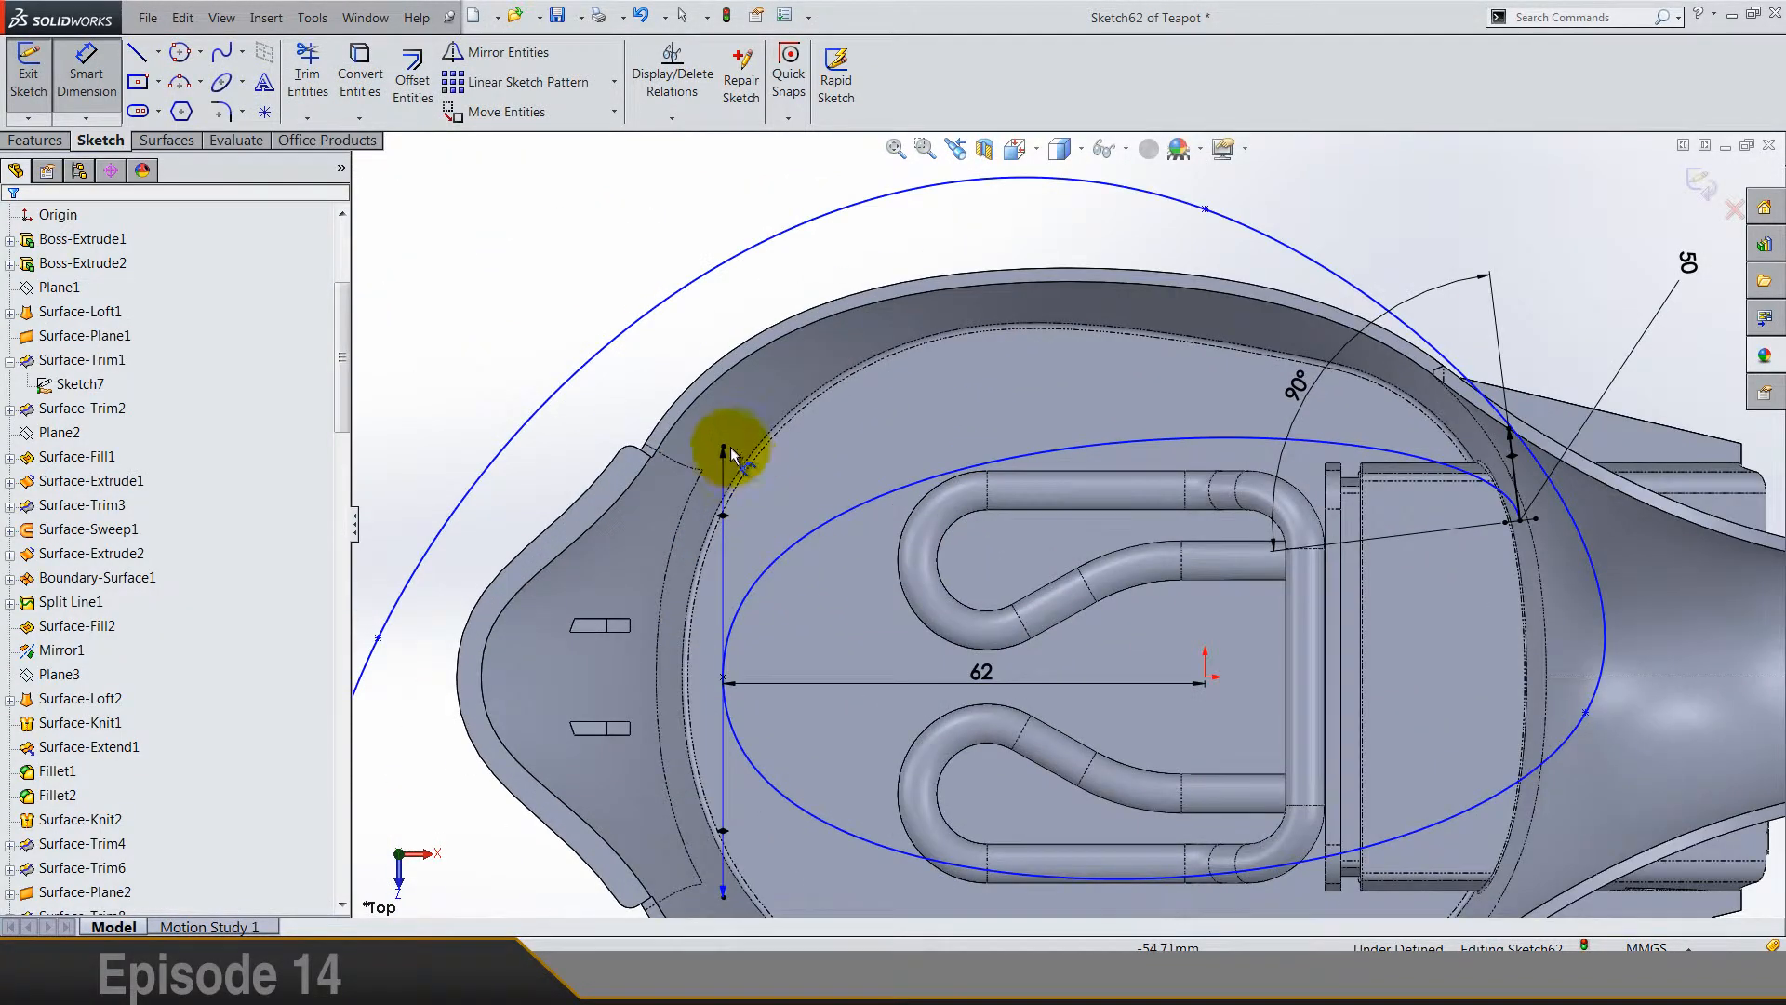
pyautogui.moveTo(724, 456); pyautogui.dragTo(807, 469)
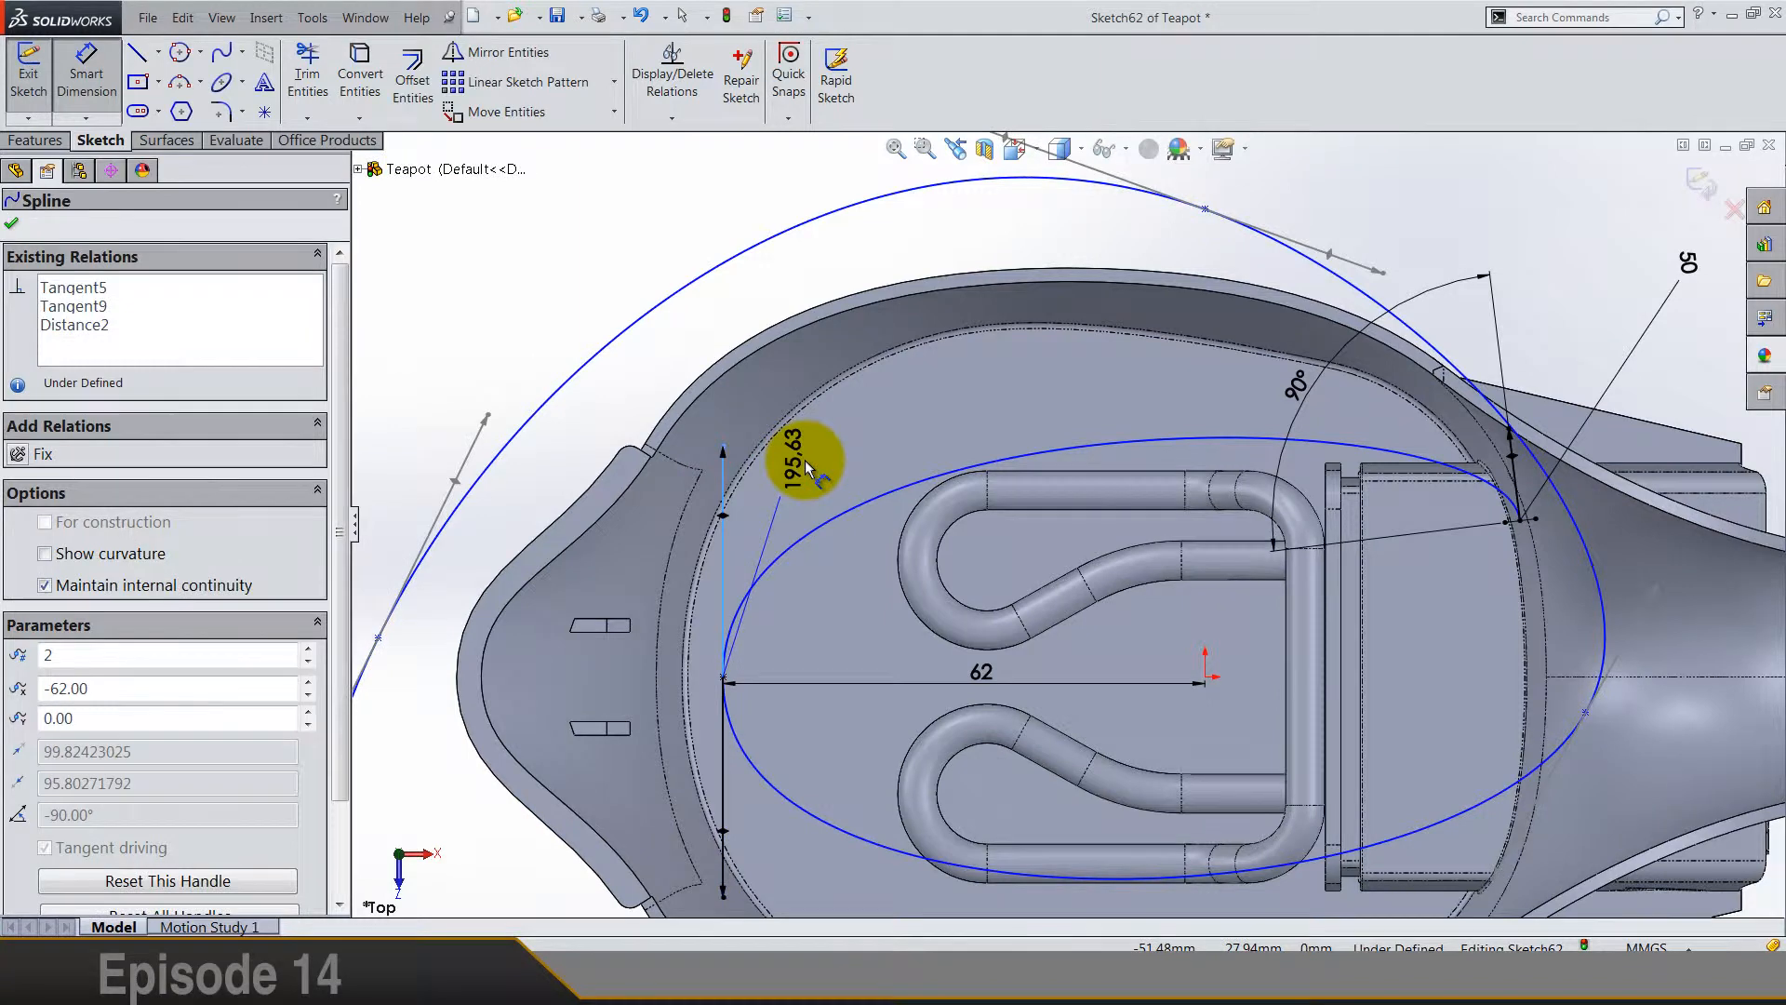
pyautogui.doubleClick(806, 465)
pyautogui.write('185')
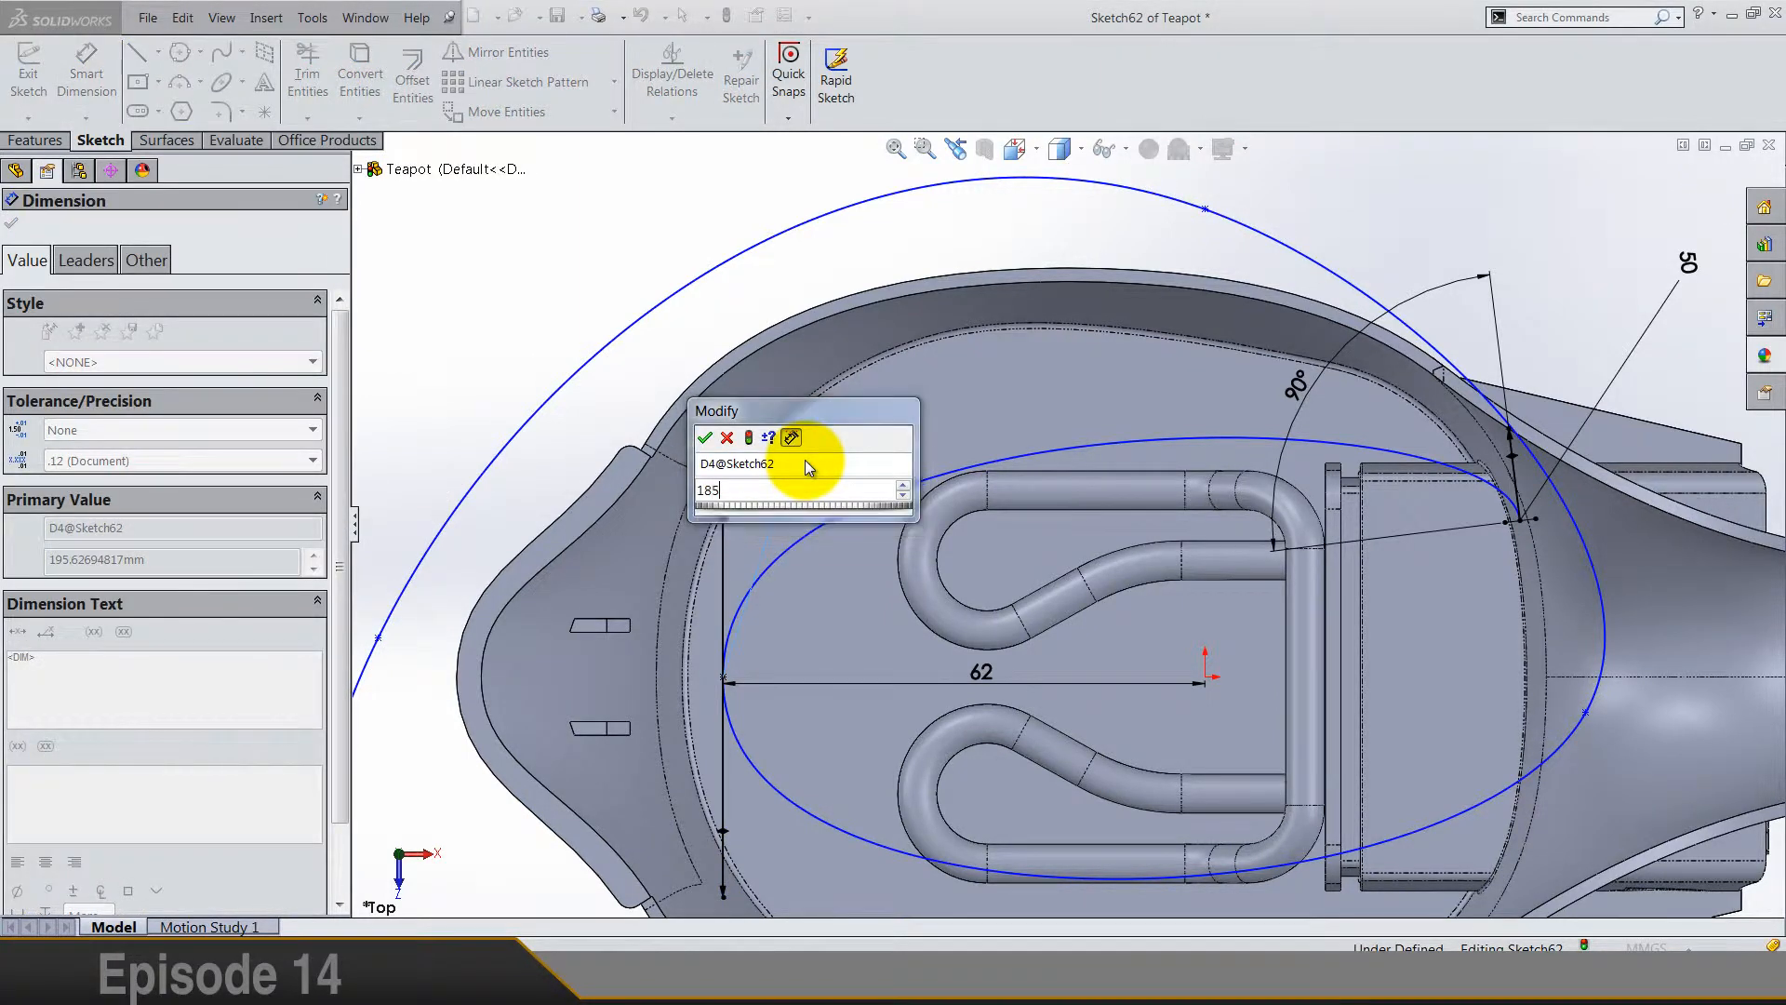
pyautogui.press('Return')
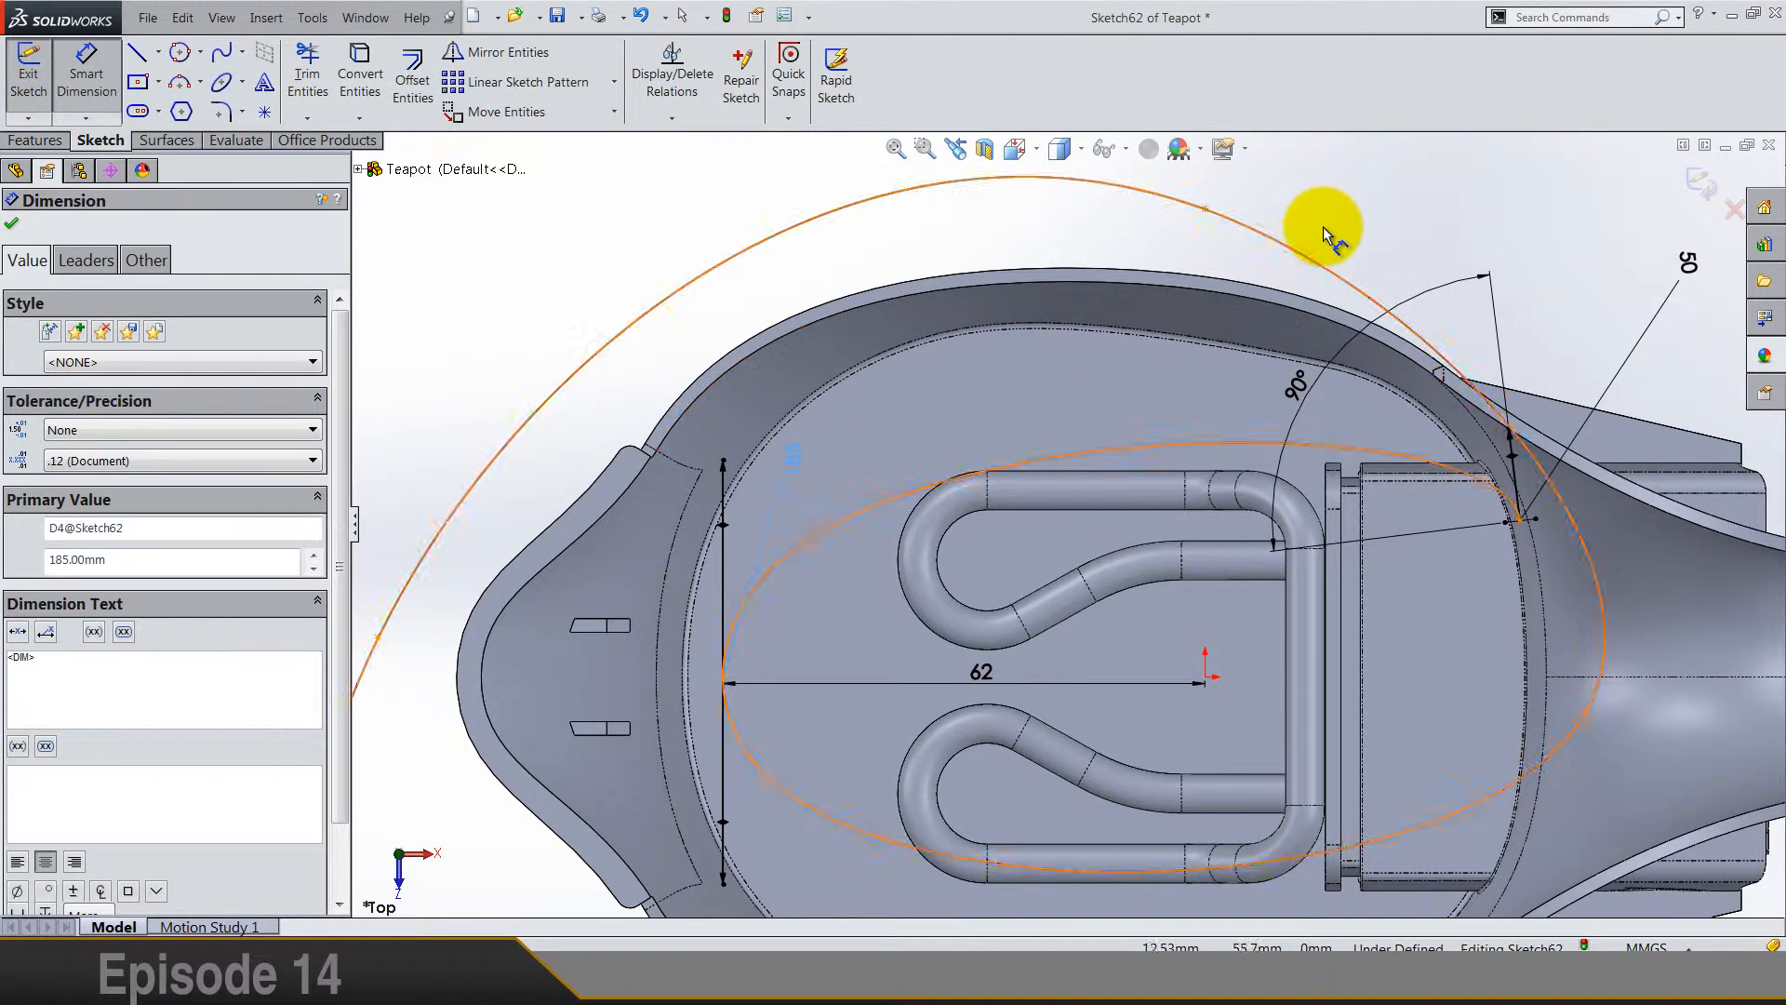
pyautogui.click(1326, 229)
# Step: Examine the dimensioned spline against the teapot's hidden geometry in wireframe, and return the display to shaded with edges
pyautogui.scroll(3, 1327, 229)
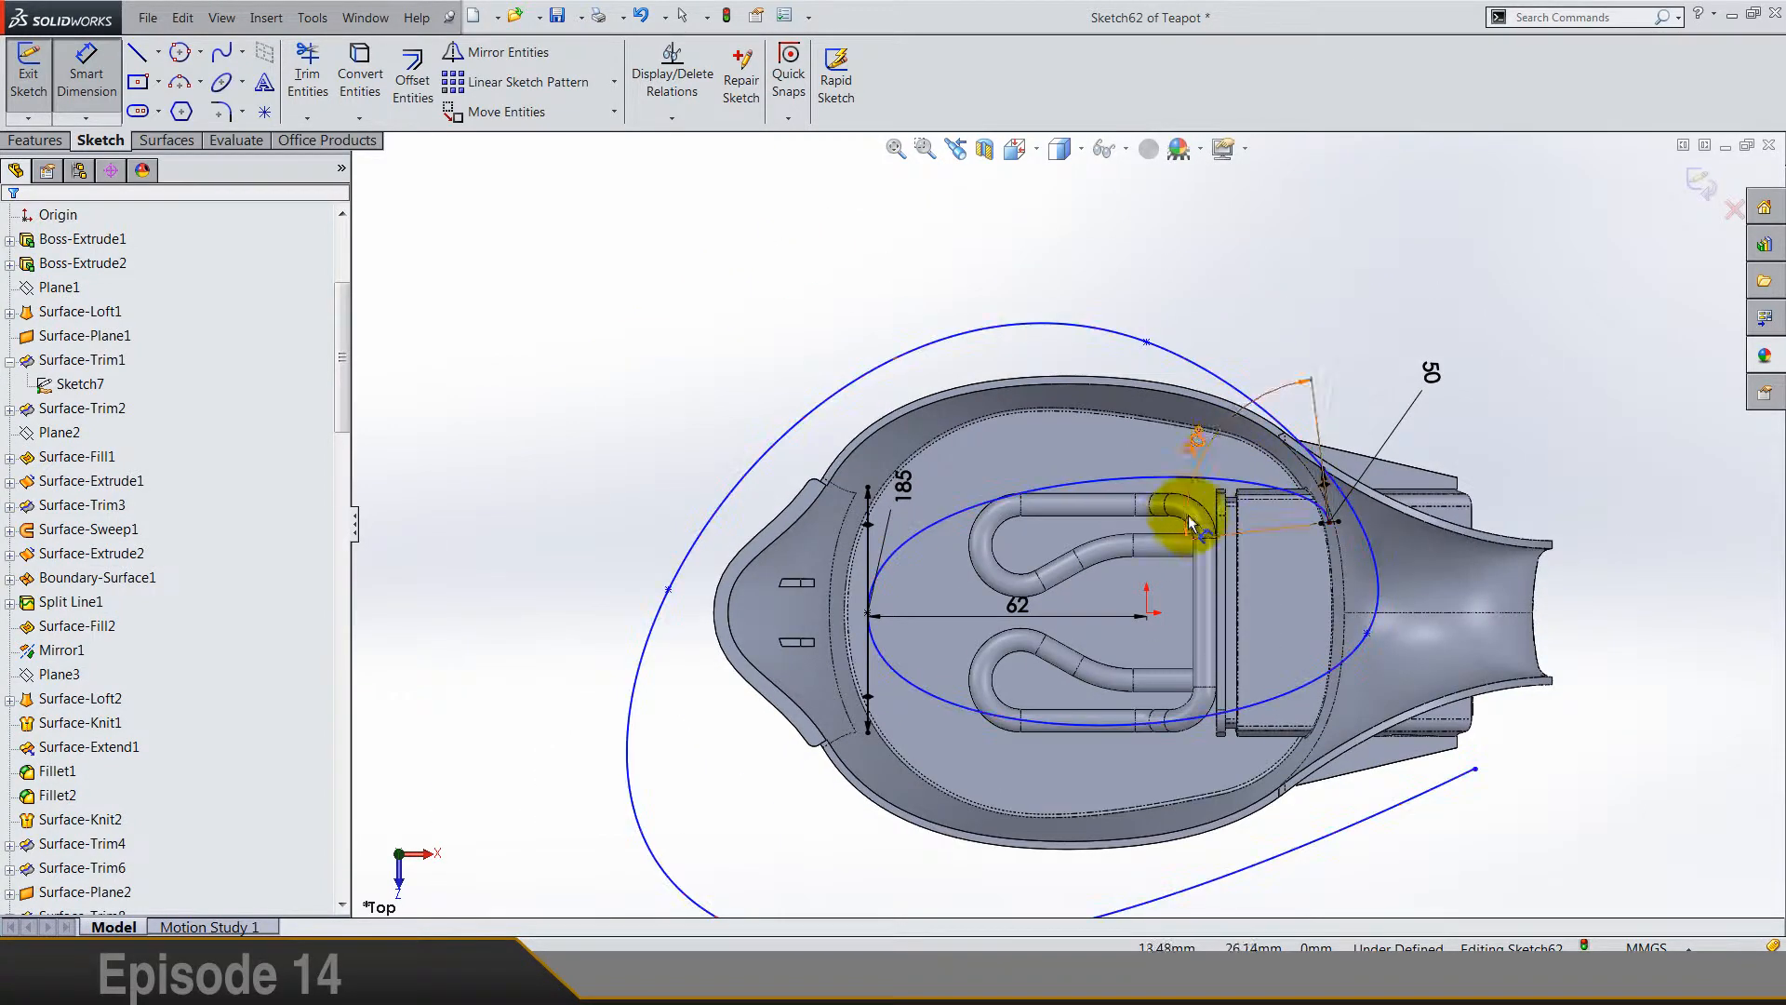
pyautogui.scroll(-3, 1090, 527)
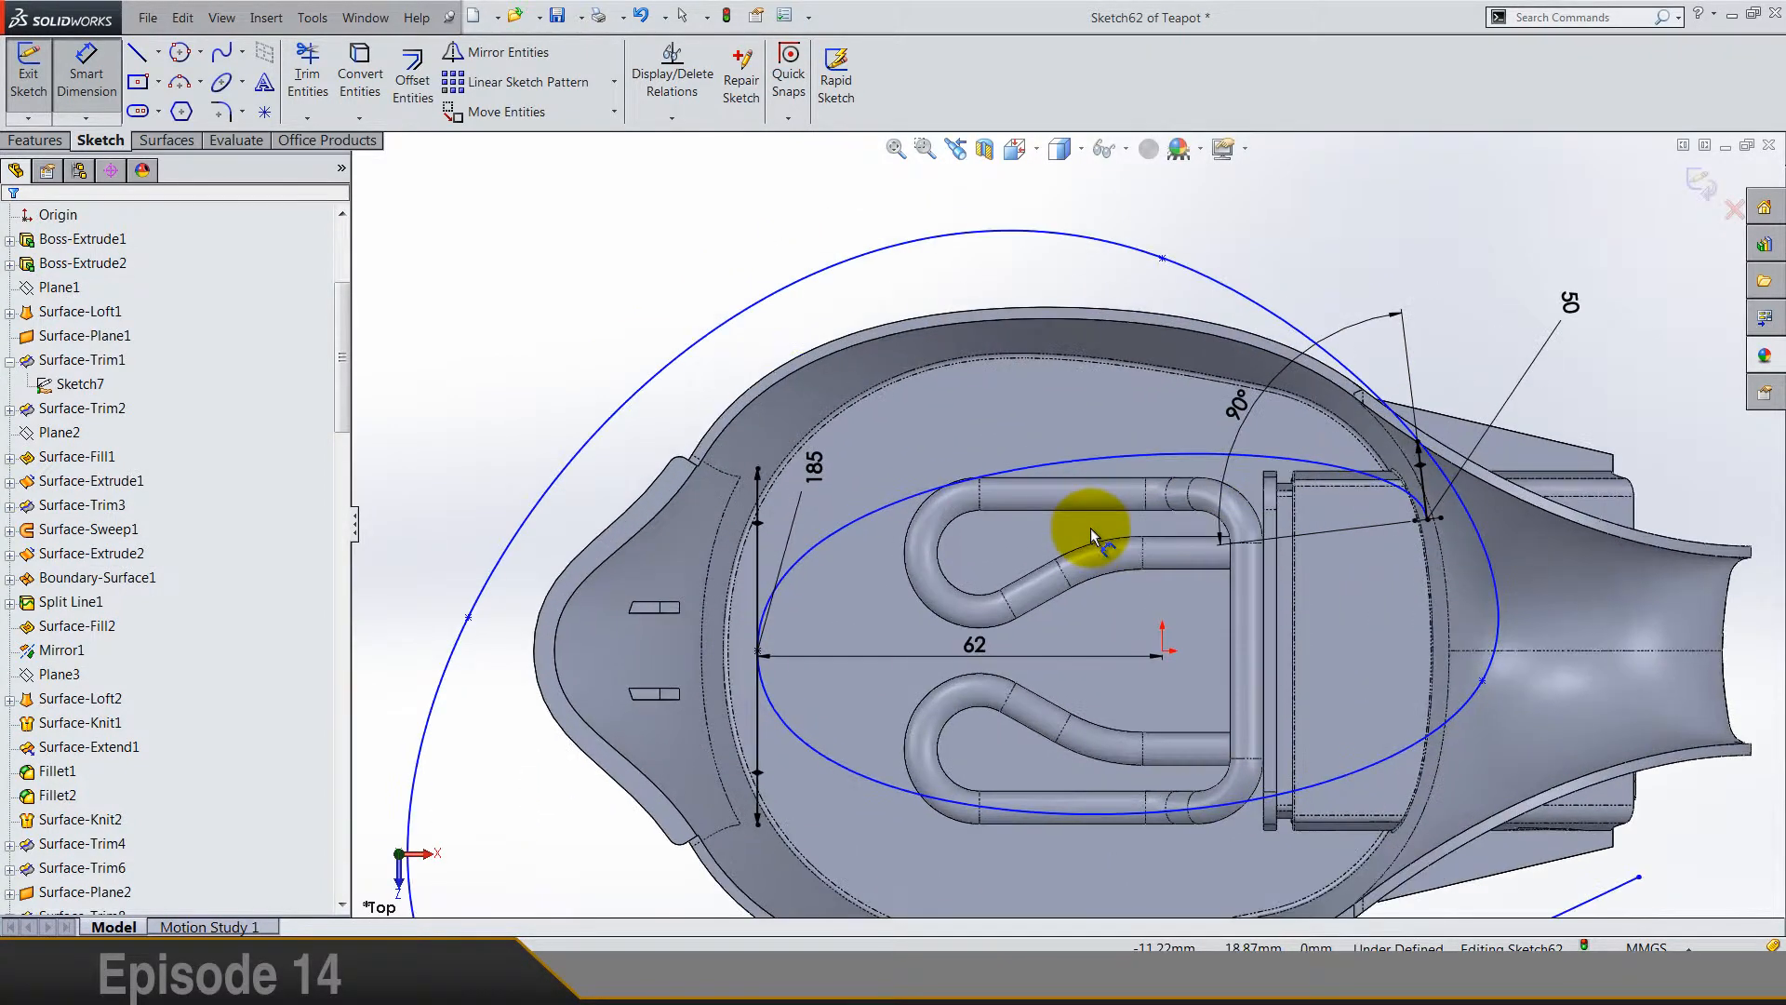
pyautogui.click(1071, 152)
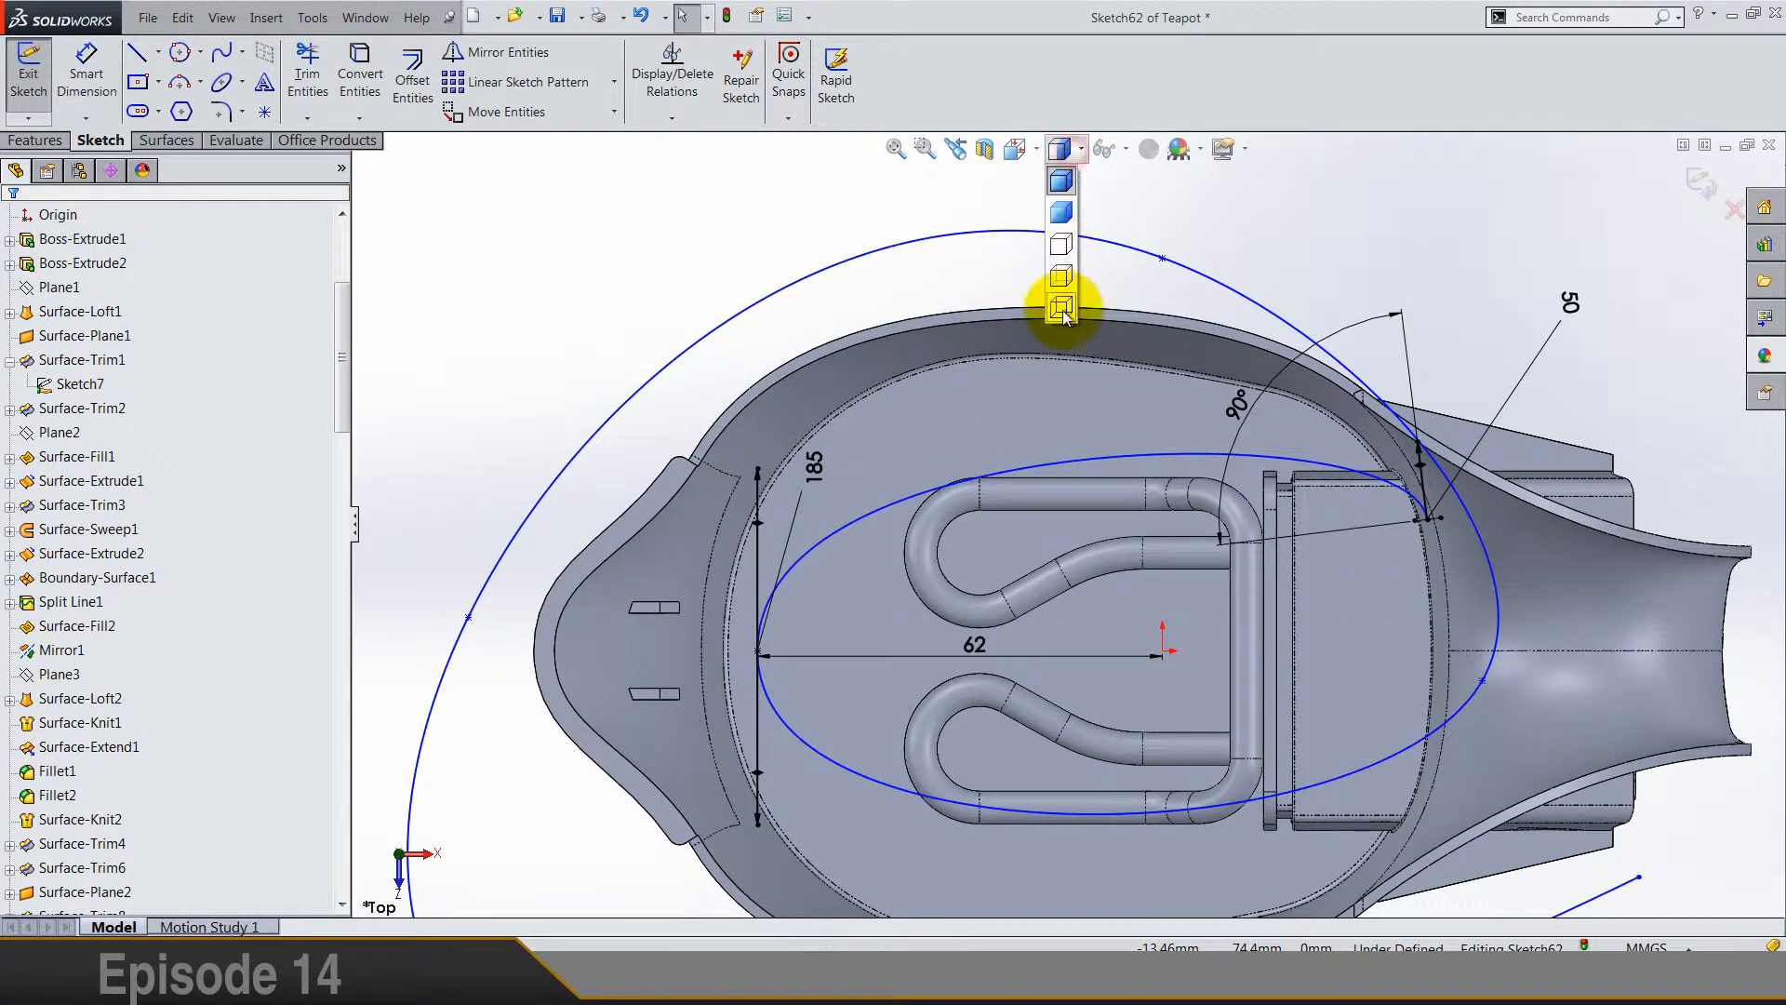
pyautogui.click(1064, 298)
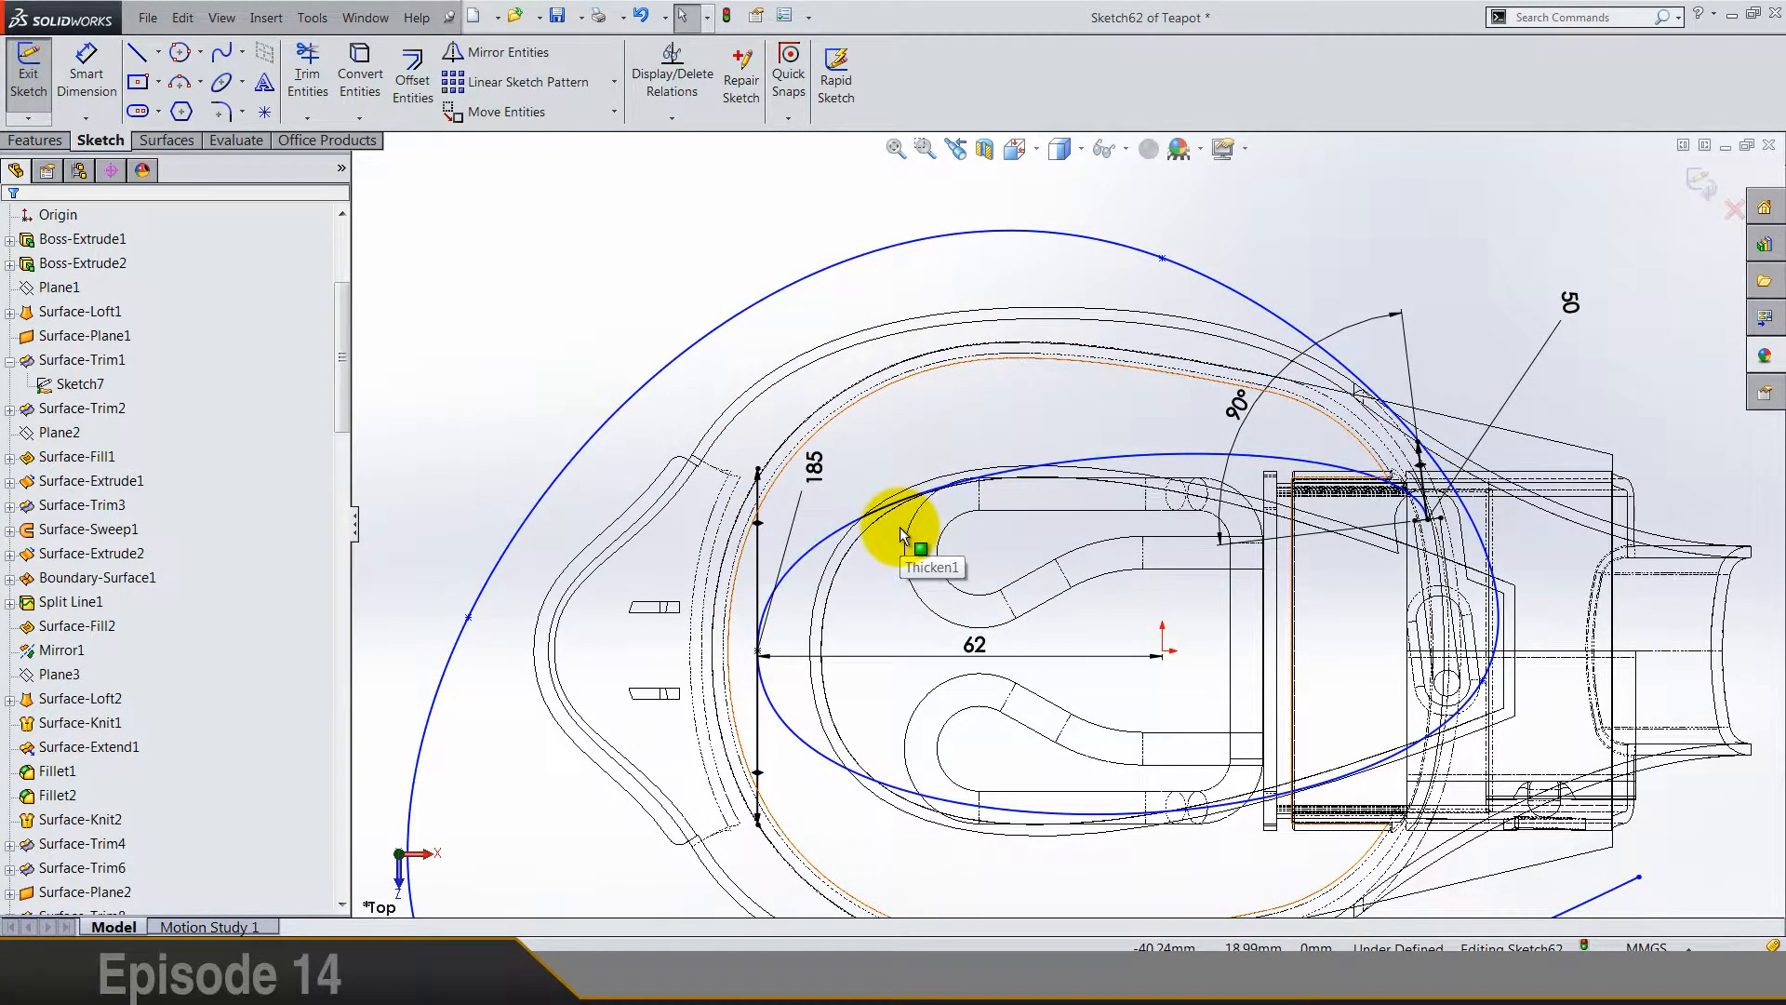
pyautogui.click(1068, 163)
pyautogui.click(1061, 180)
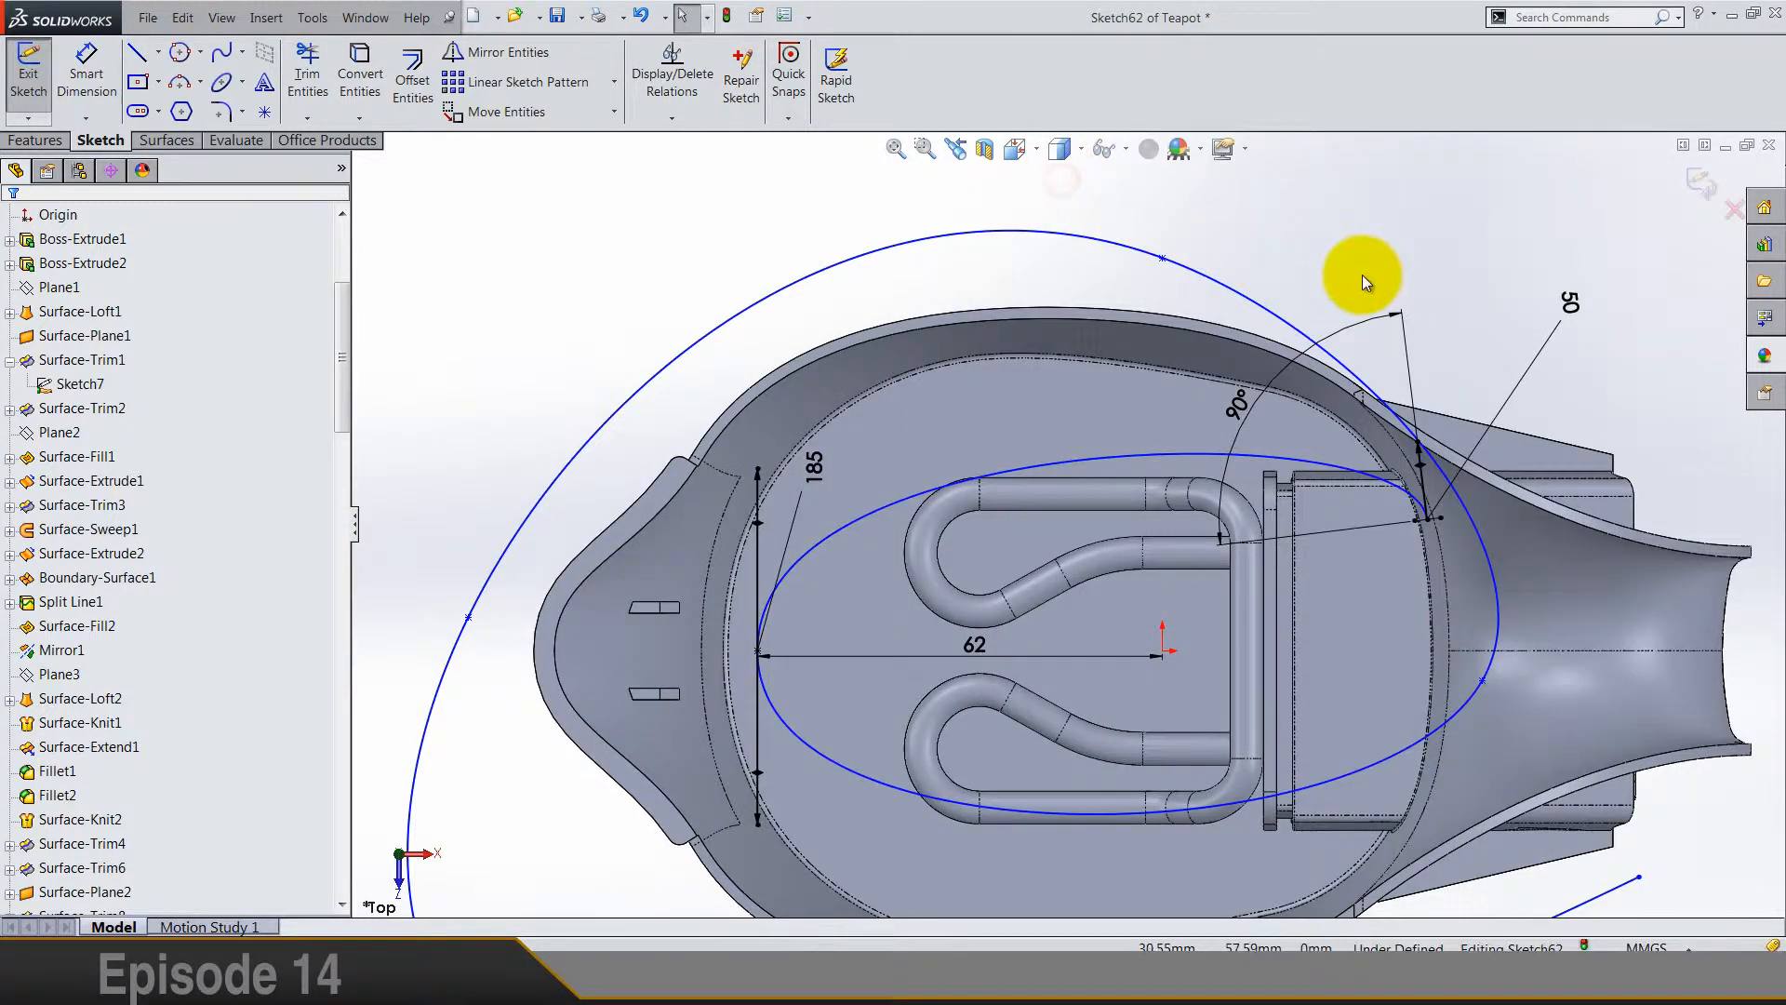
pyautogui.scroll(3, 1096, 685)
pyautogui.scroll(-2, 1068, 702)
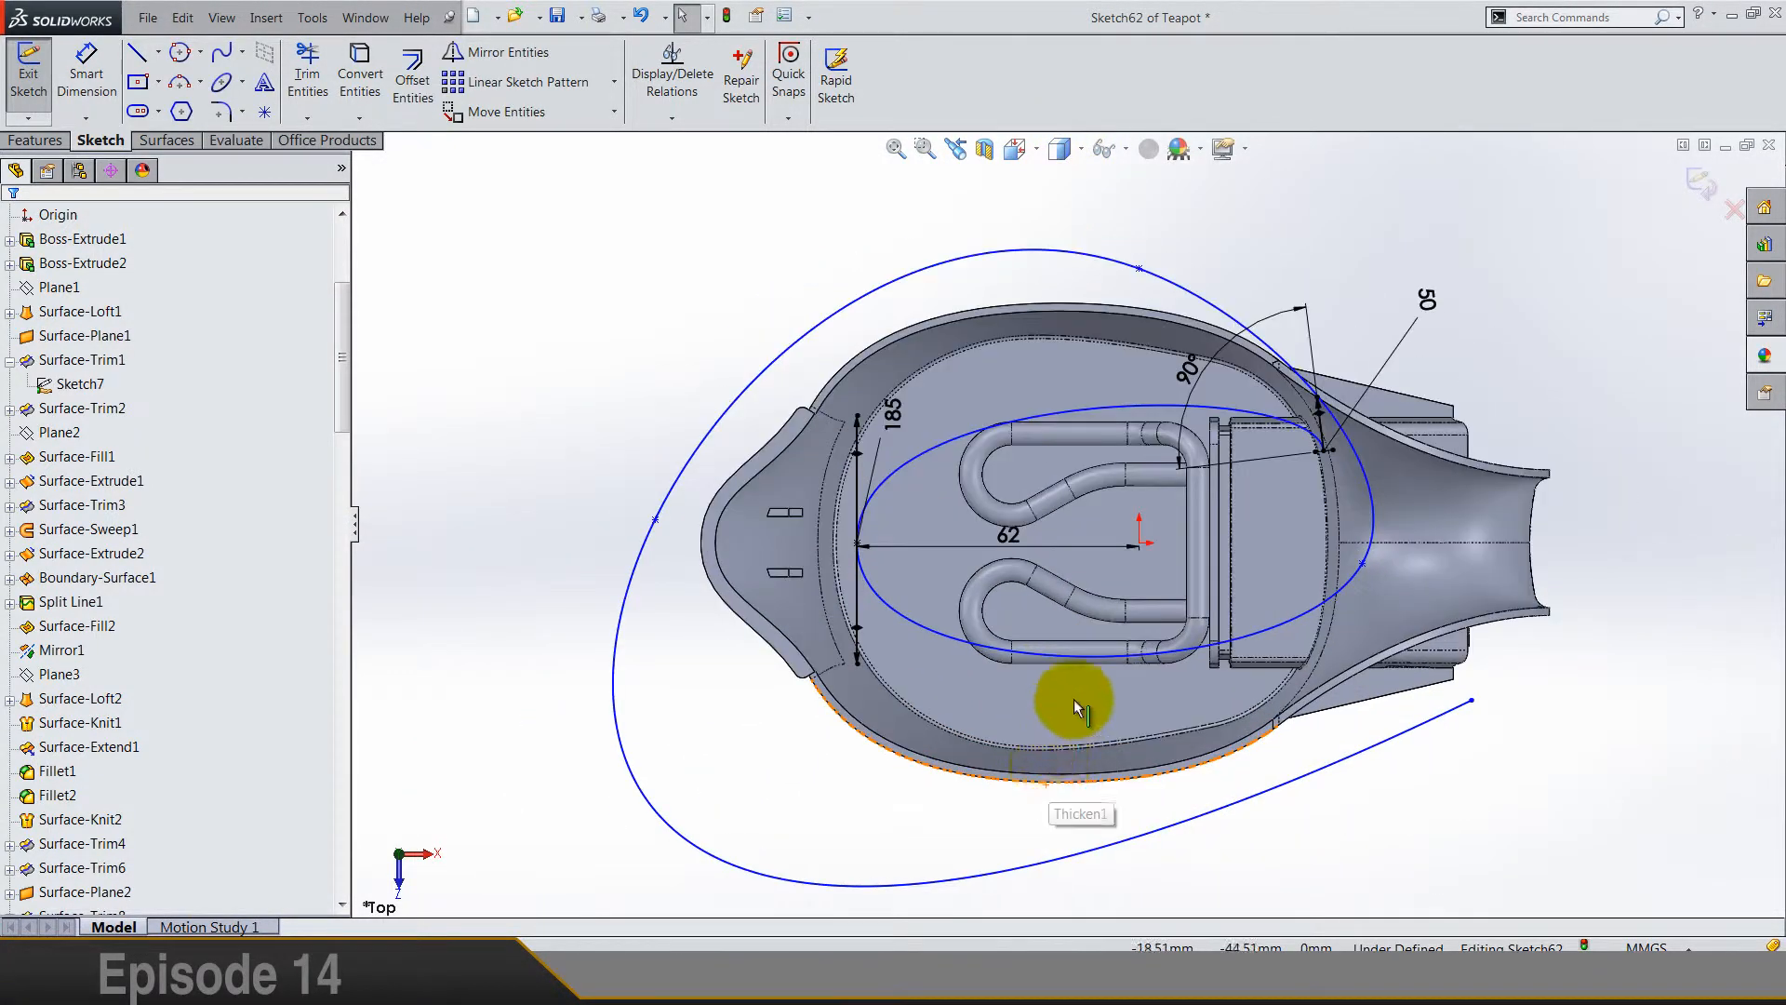
pyautogui.scroll(-3, 1399, 505)
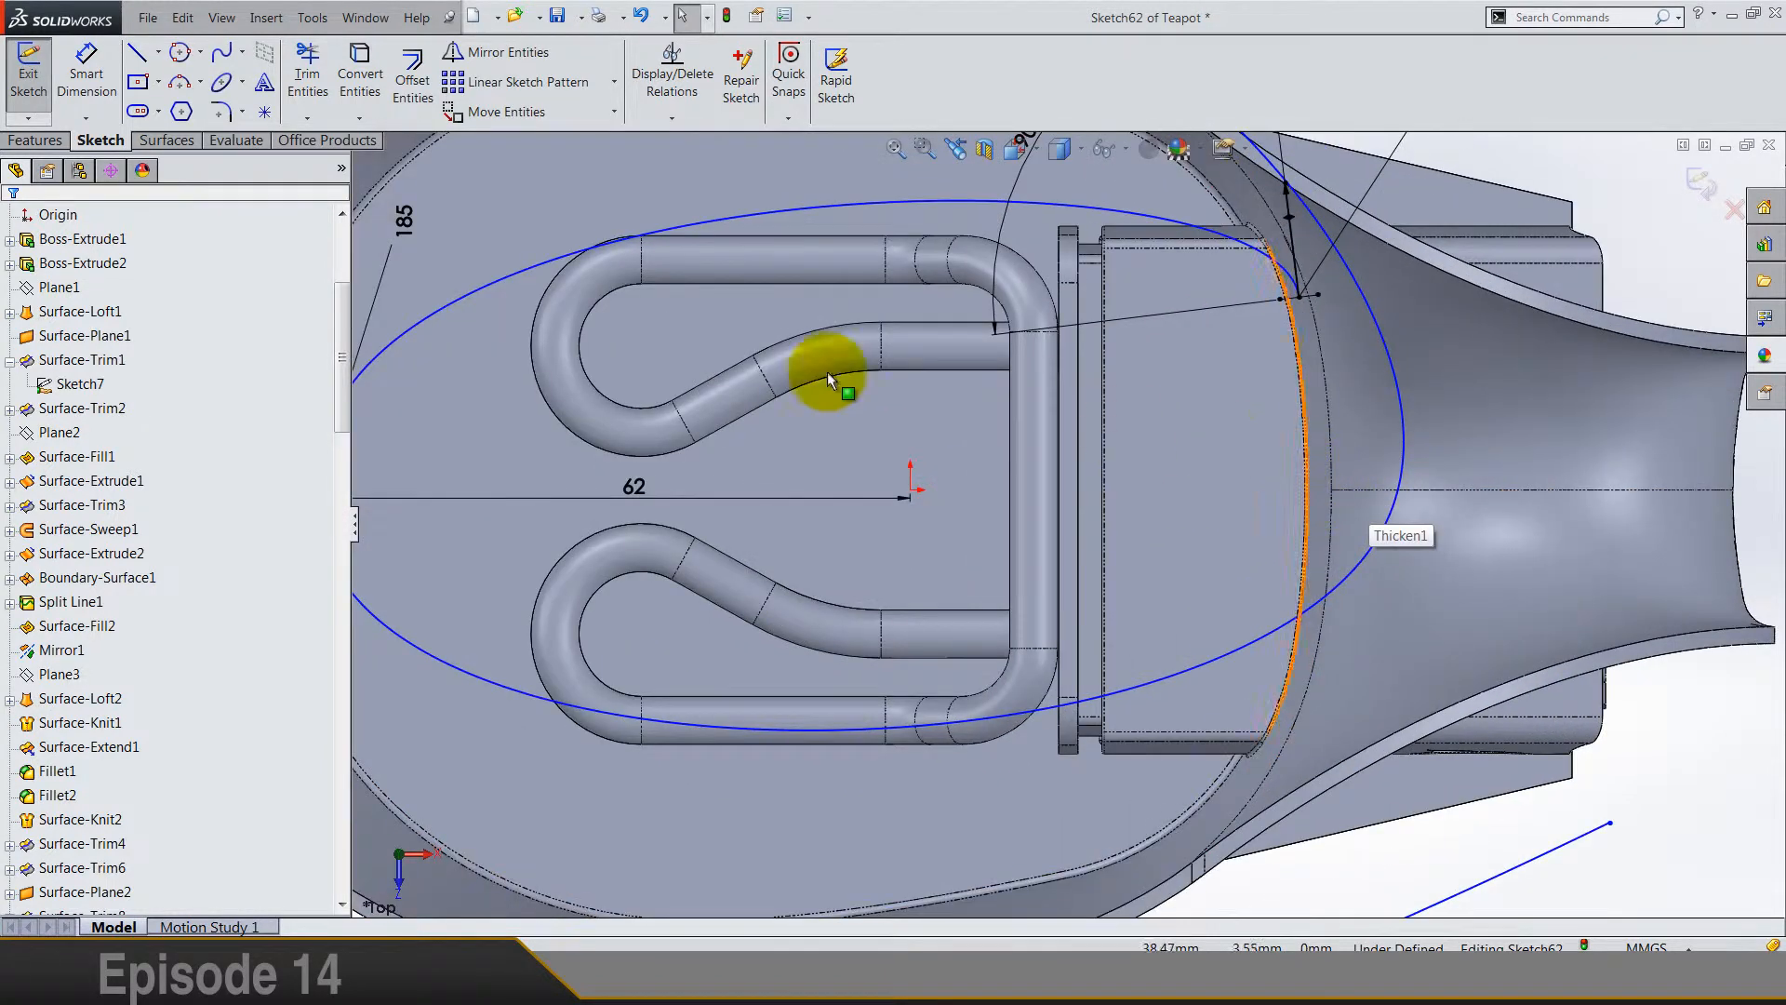
pyautogui.click(93, 82)
pyautogui.click(910, 489)
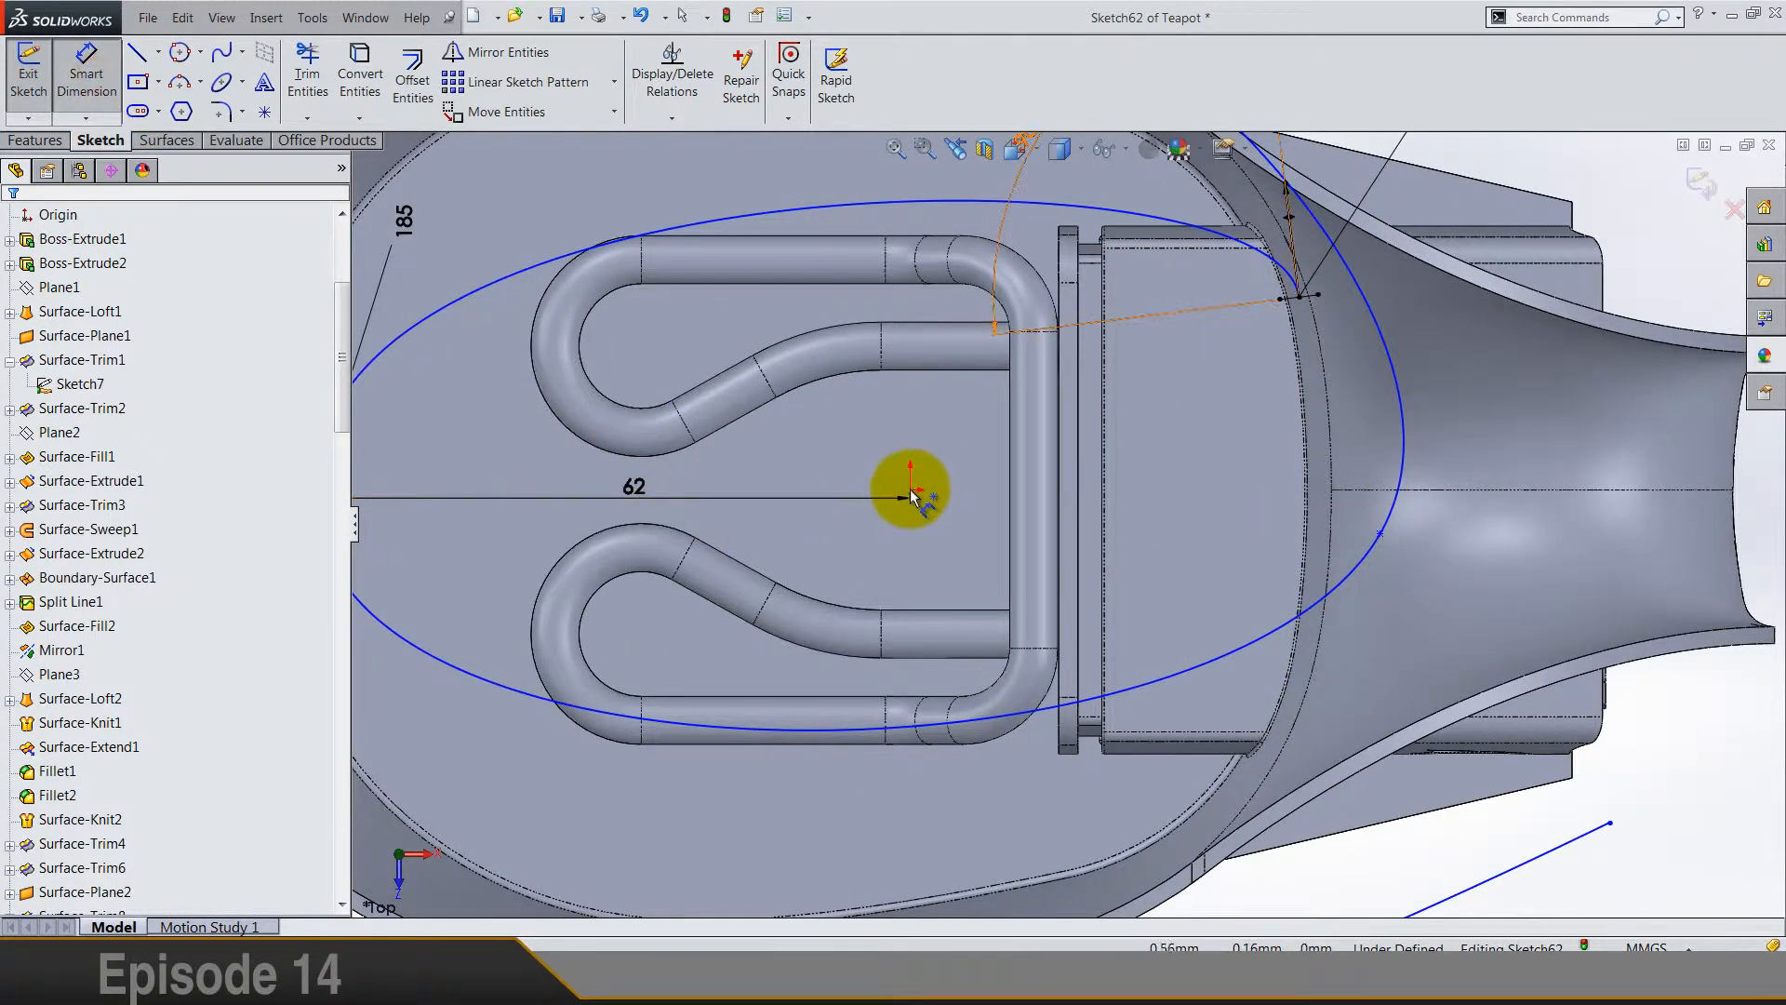
pyautogui.click(1380, 533)
pyautogui.scroll(5, 1180, 772)
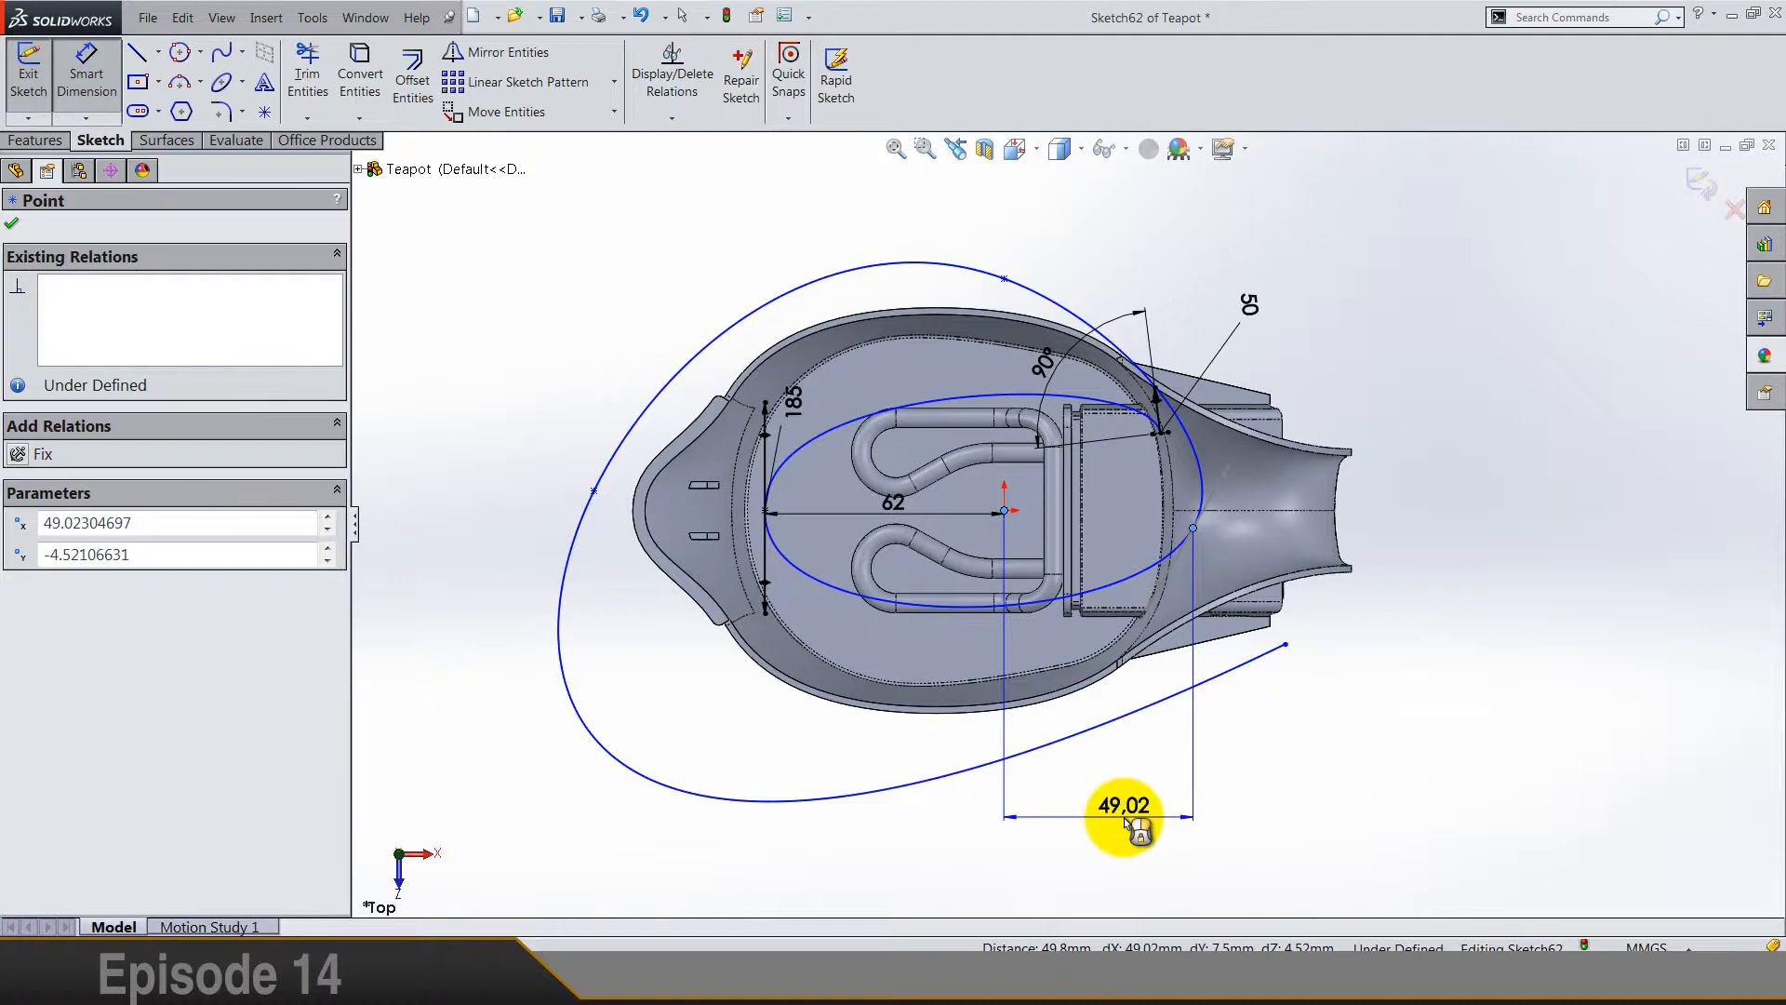
pyautogui.press('Escape')
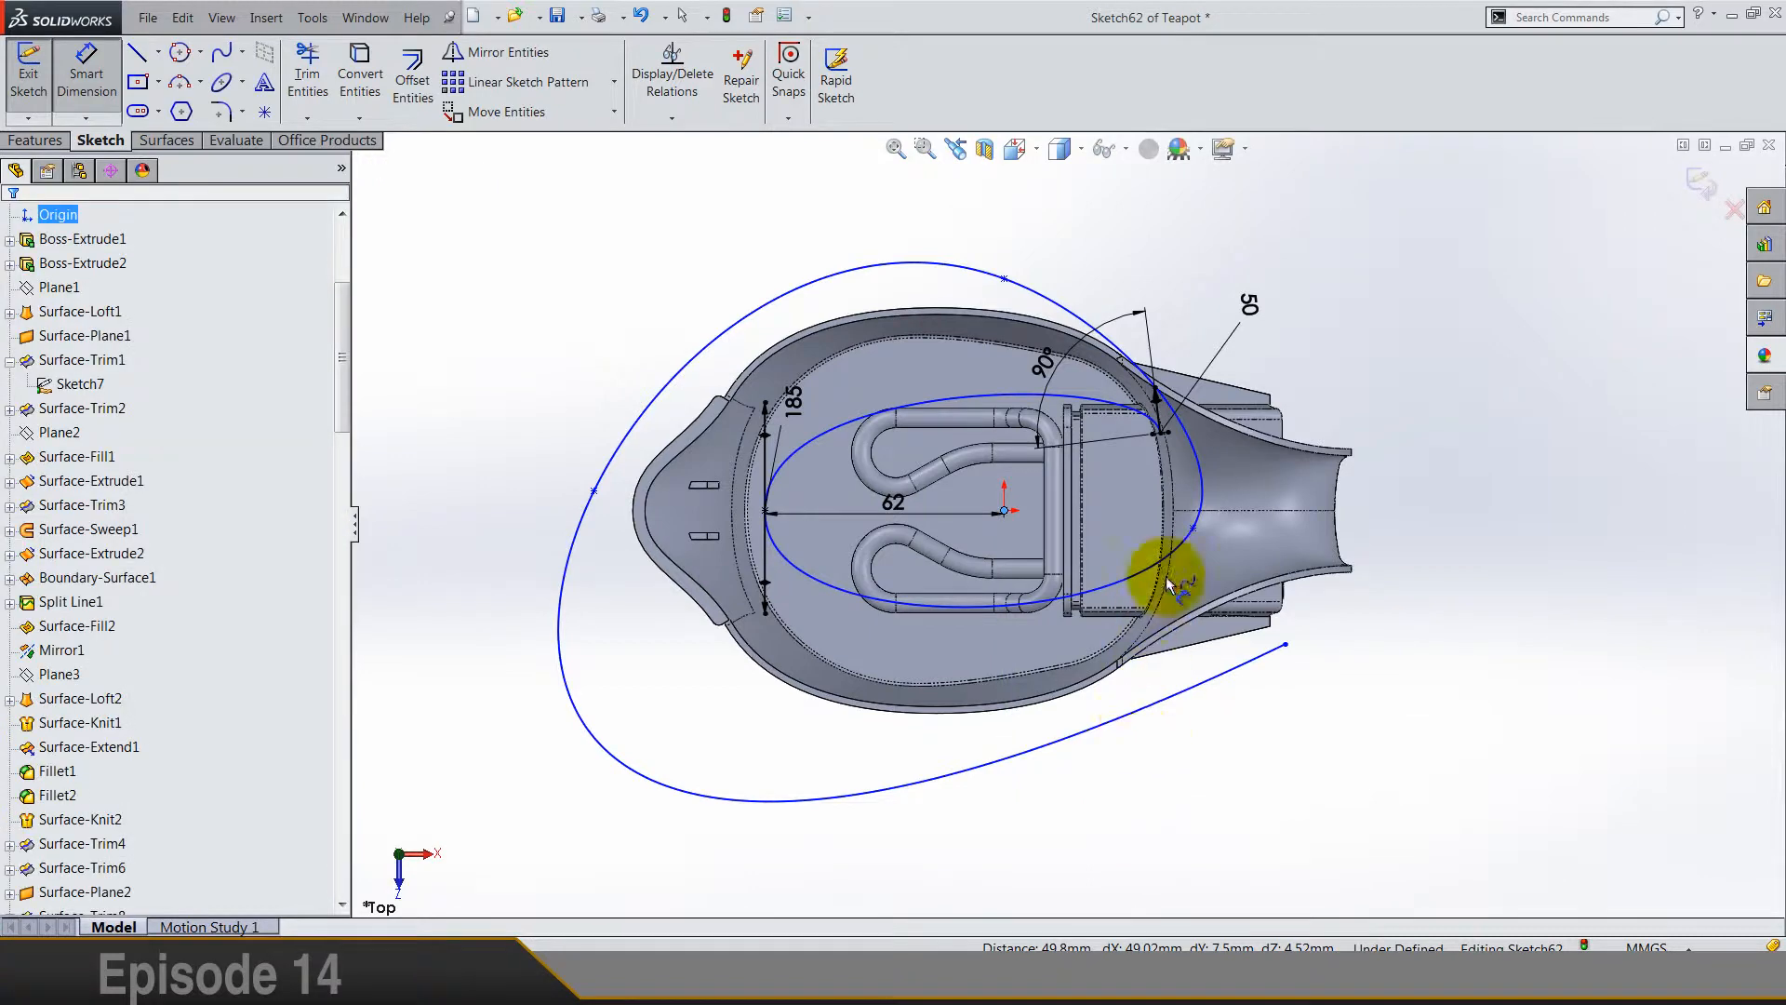
# Step: Dimension the vertical distance from the origin to the spline's third point near the spout and set it to 5 mm
pyautogui.scroll(-2, 1207, 510)
pyautogui.click(911, 512)
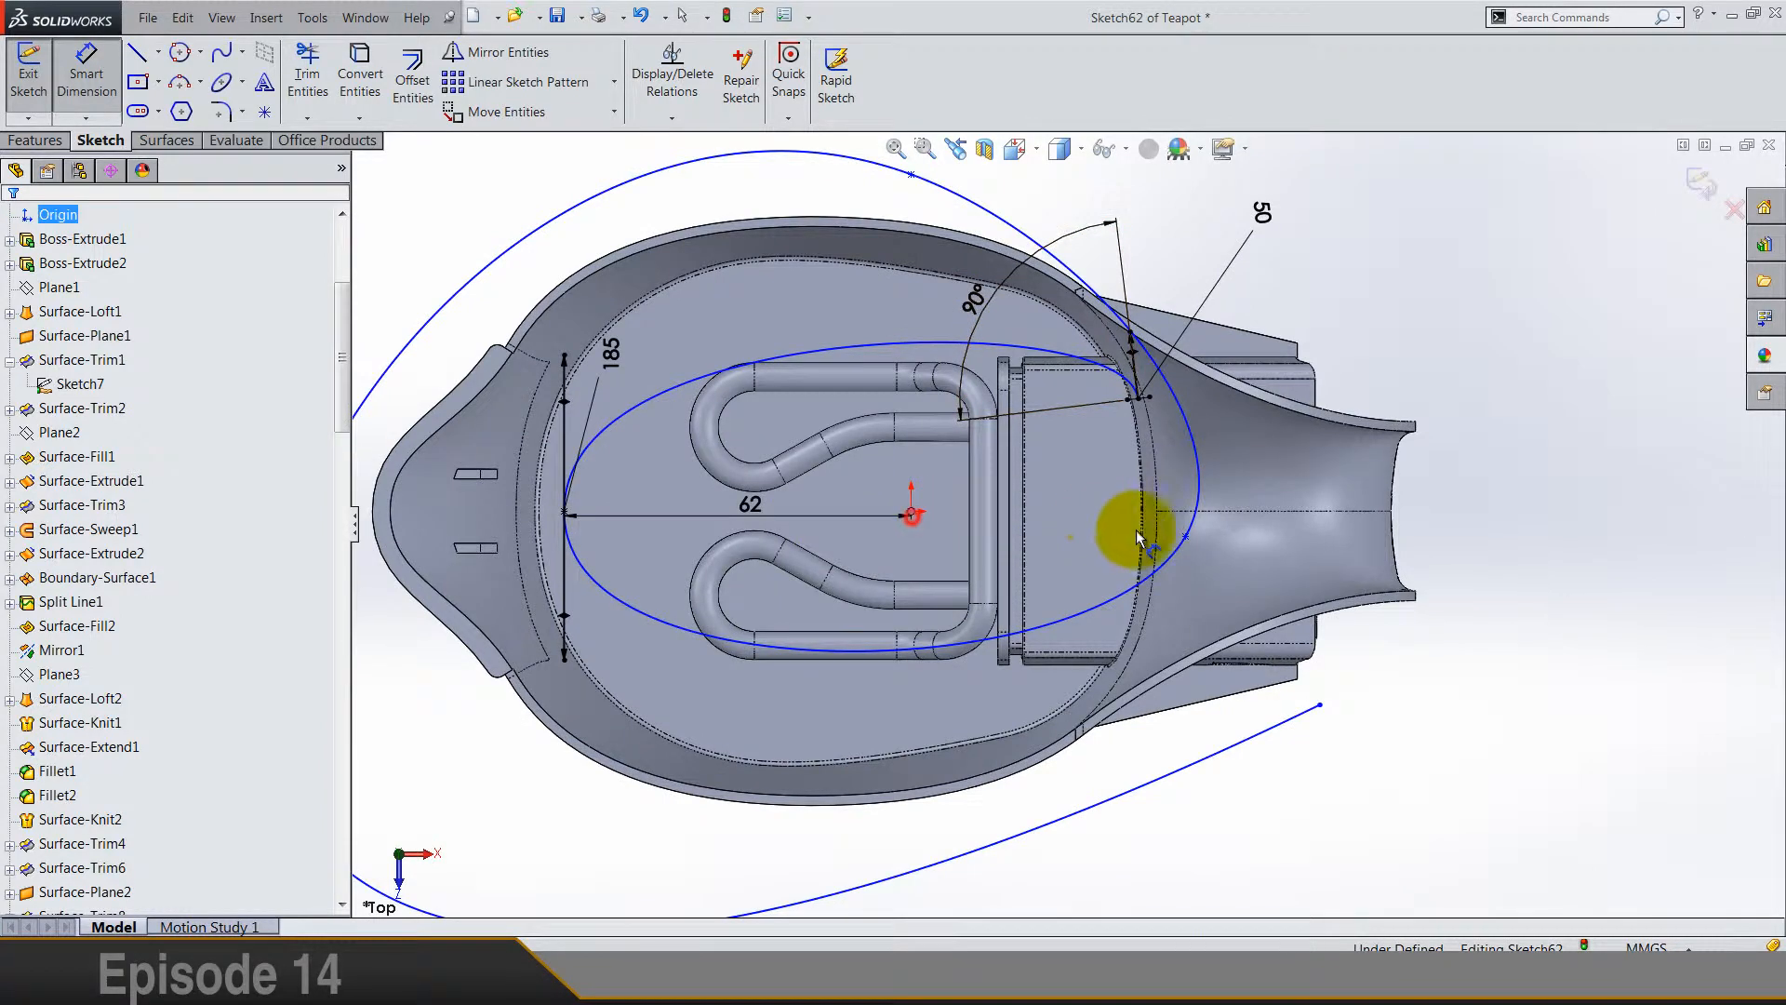
pyautogui.click(1187, 540)
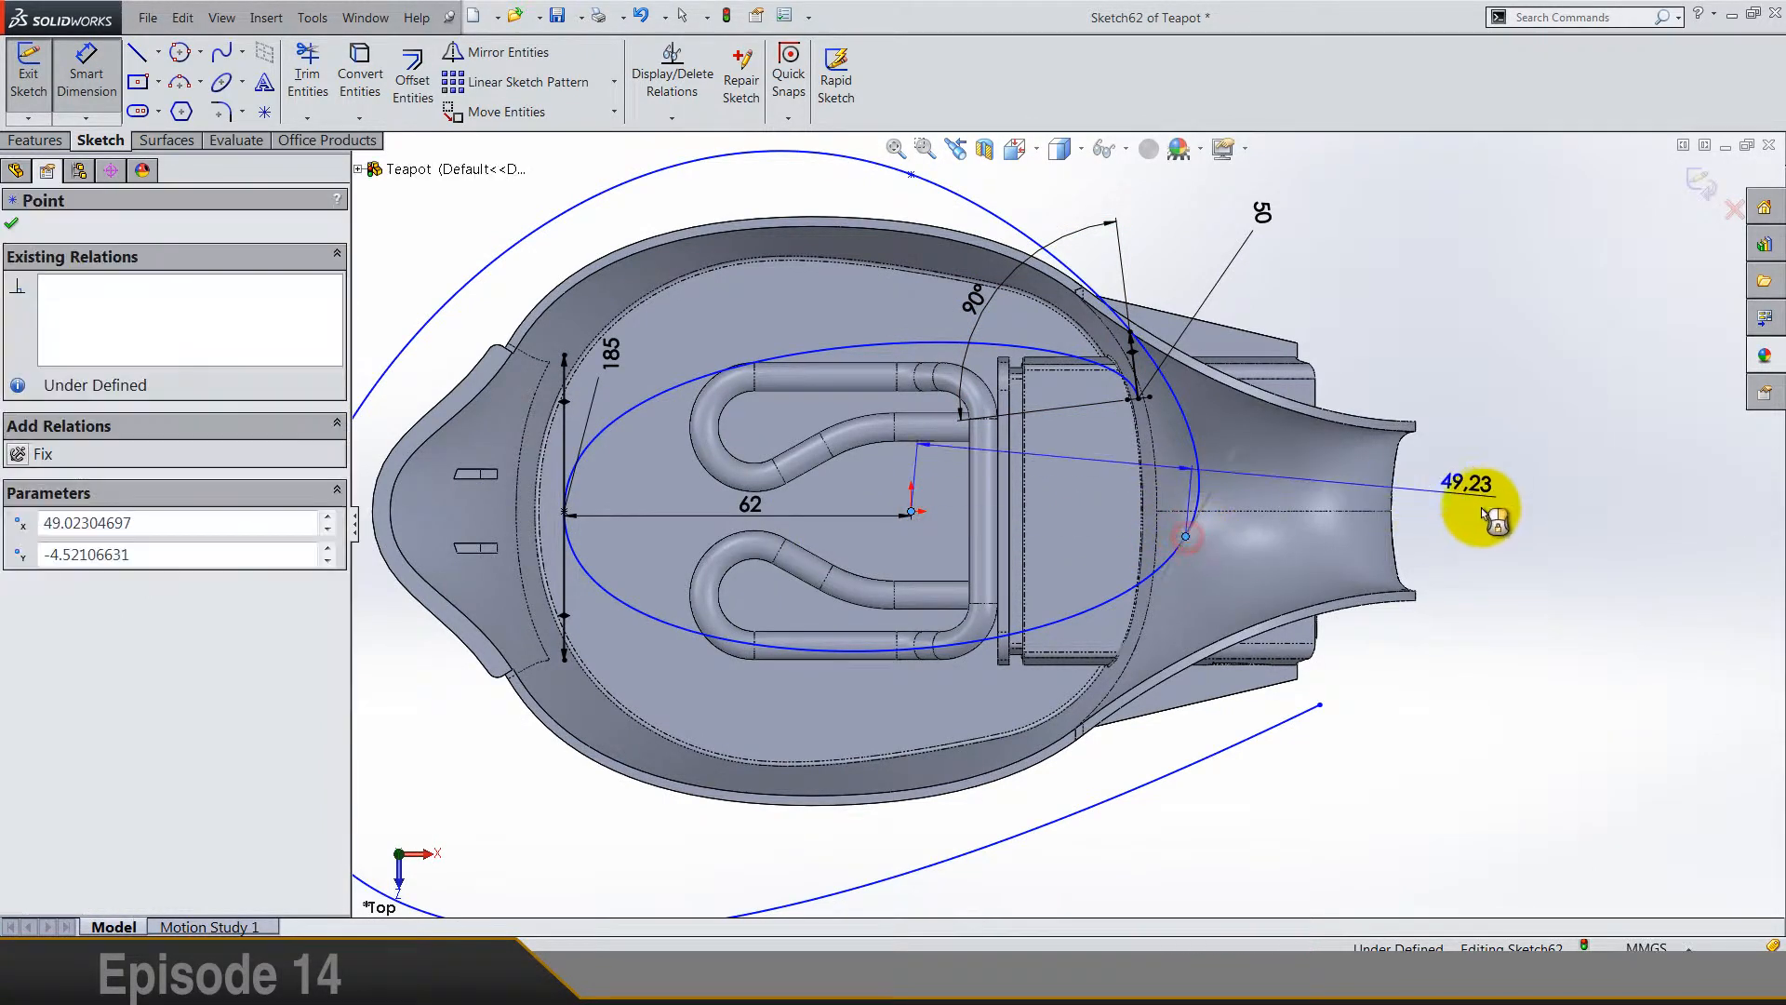
pyautogui.click(1522, 526)
pyautogui.write('52106631mm')
pyautogui.press('Return')
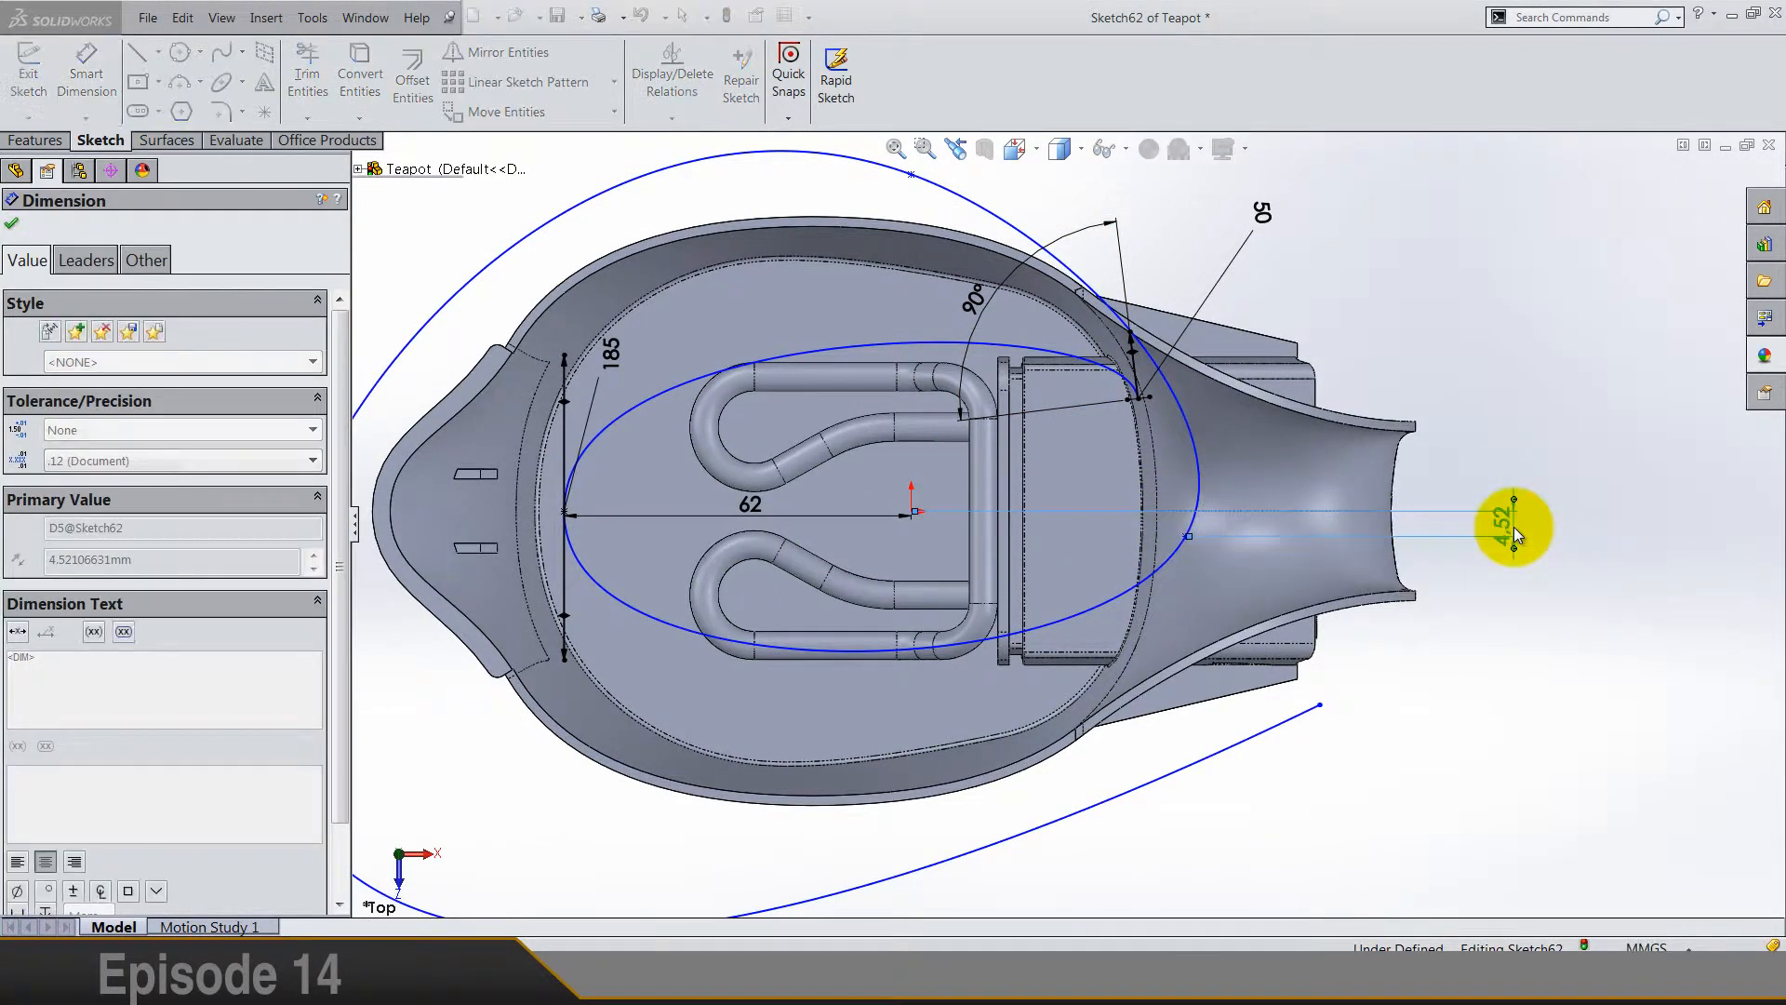
pyautogui.click(1507, 646)
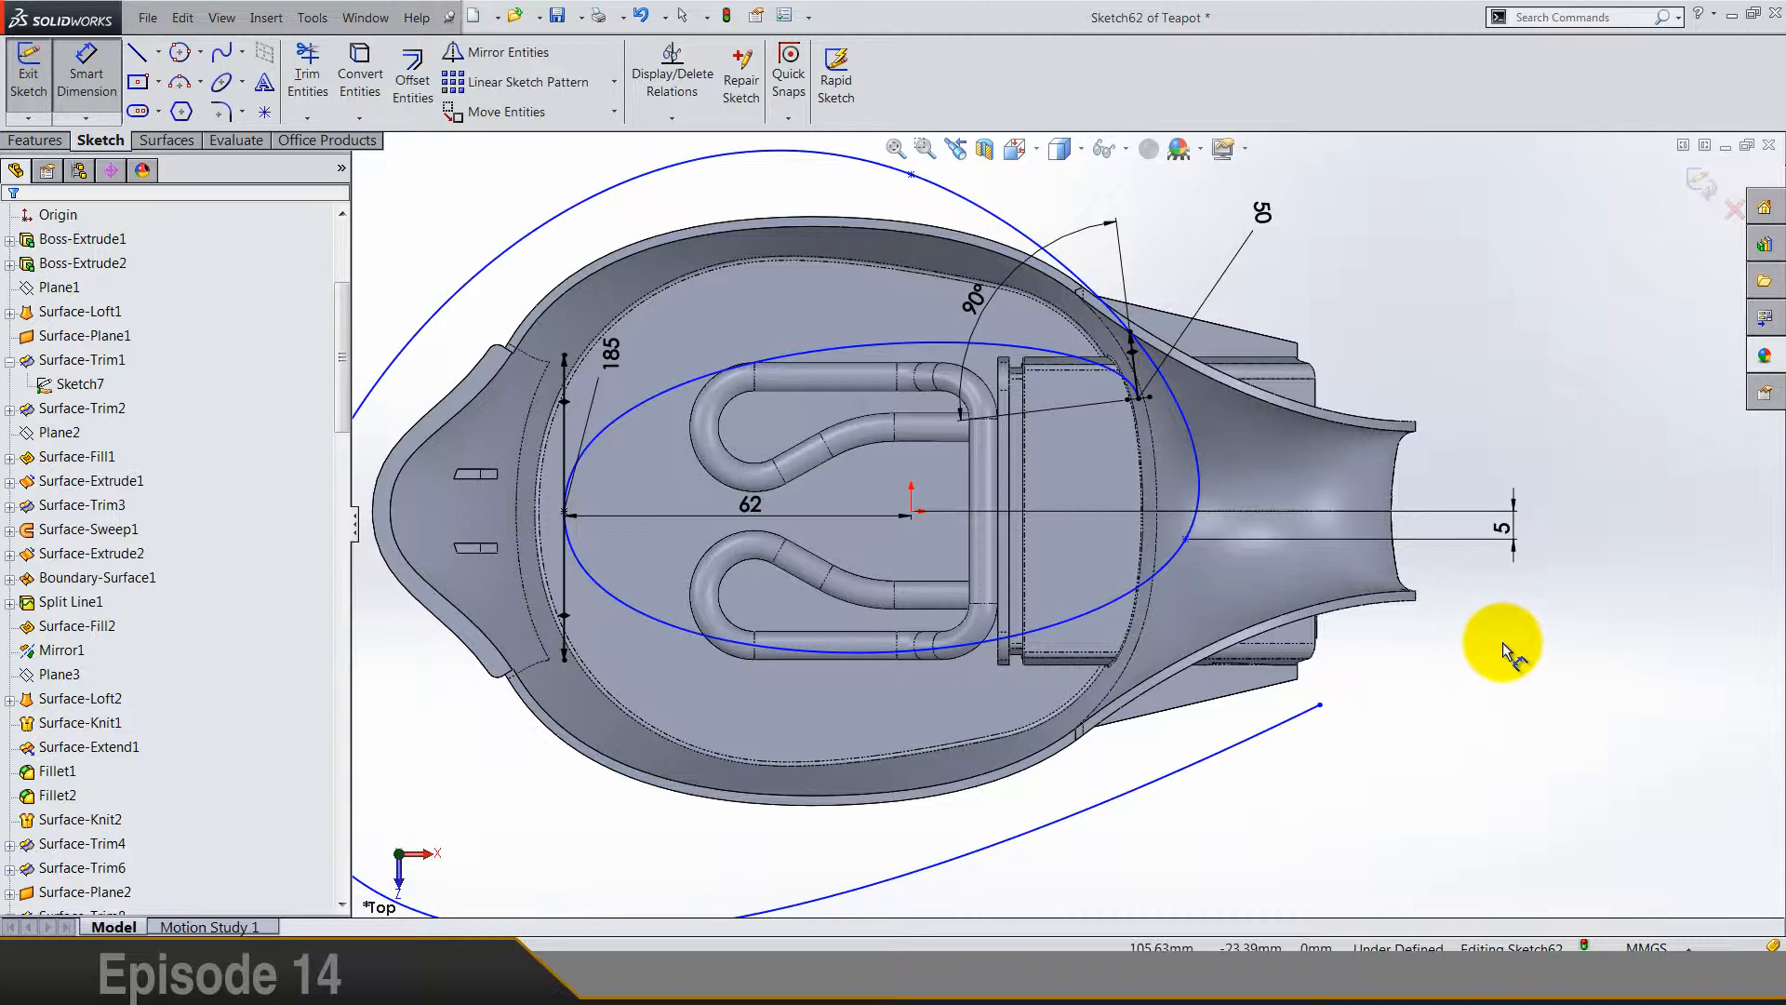
pyautogui.press('f')
pyautogui.click(1101, 981)
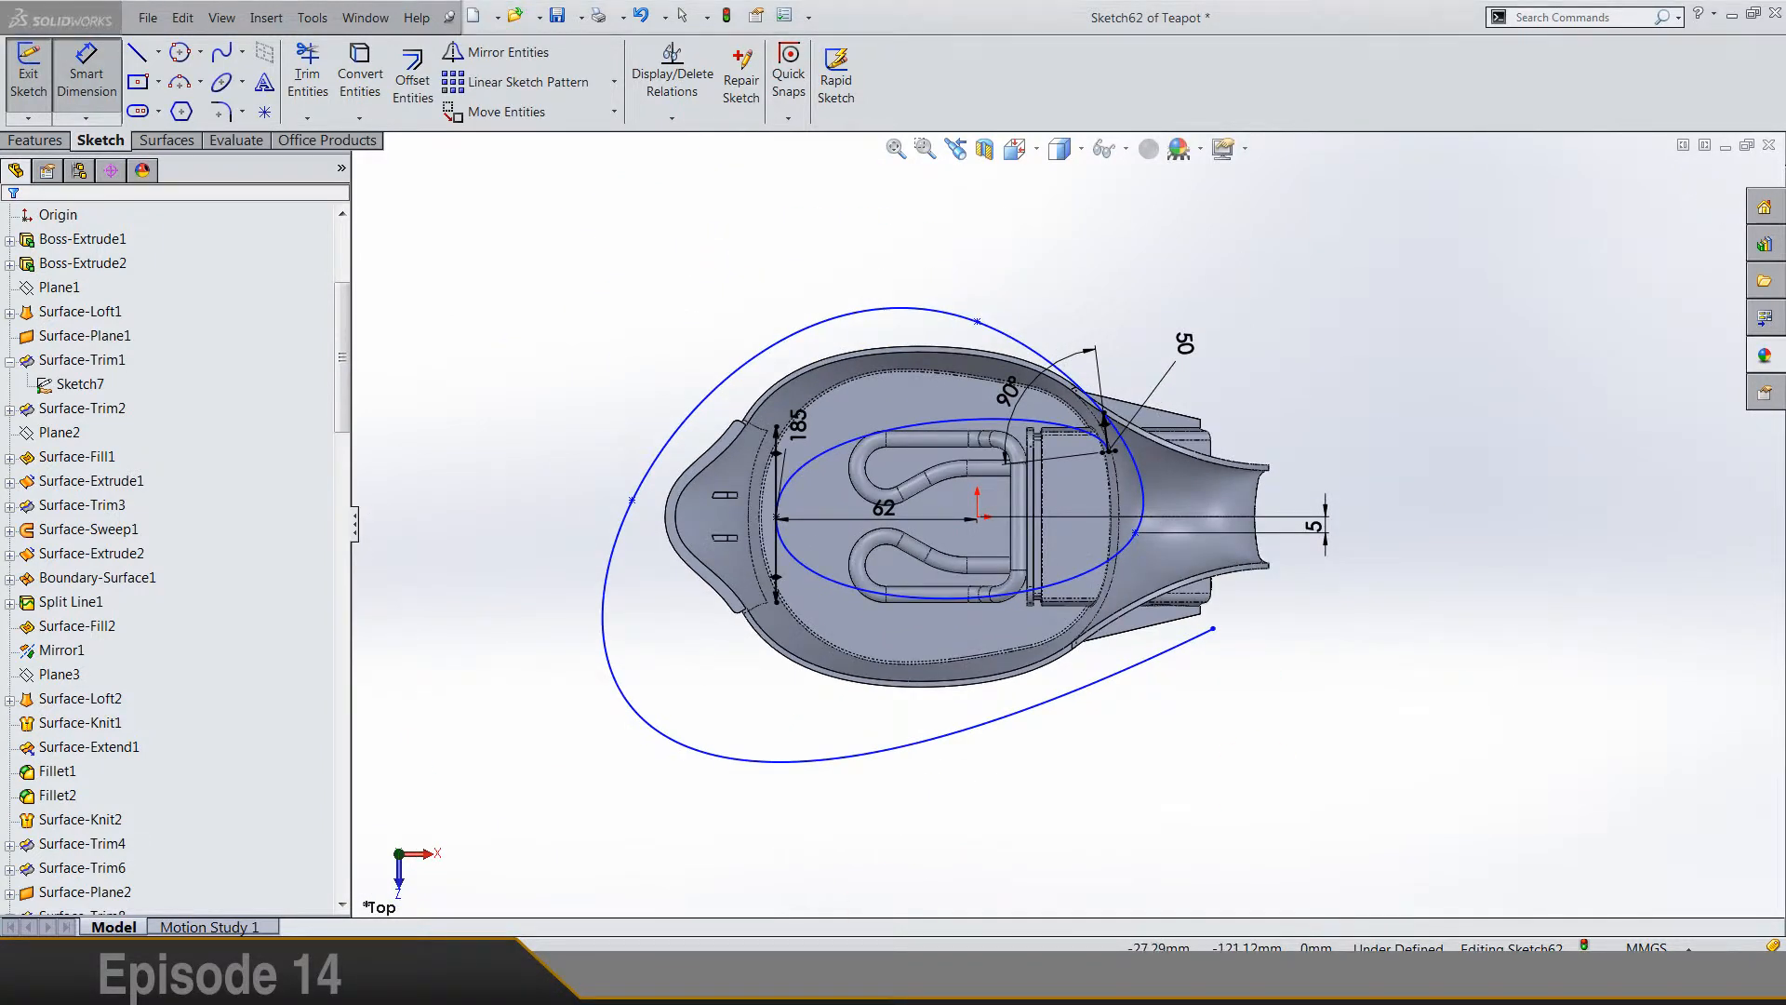
pyautogui.click(1693, 889)
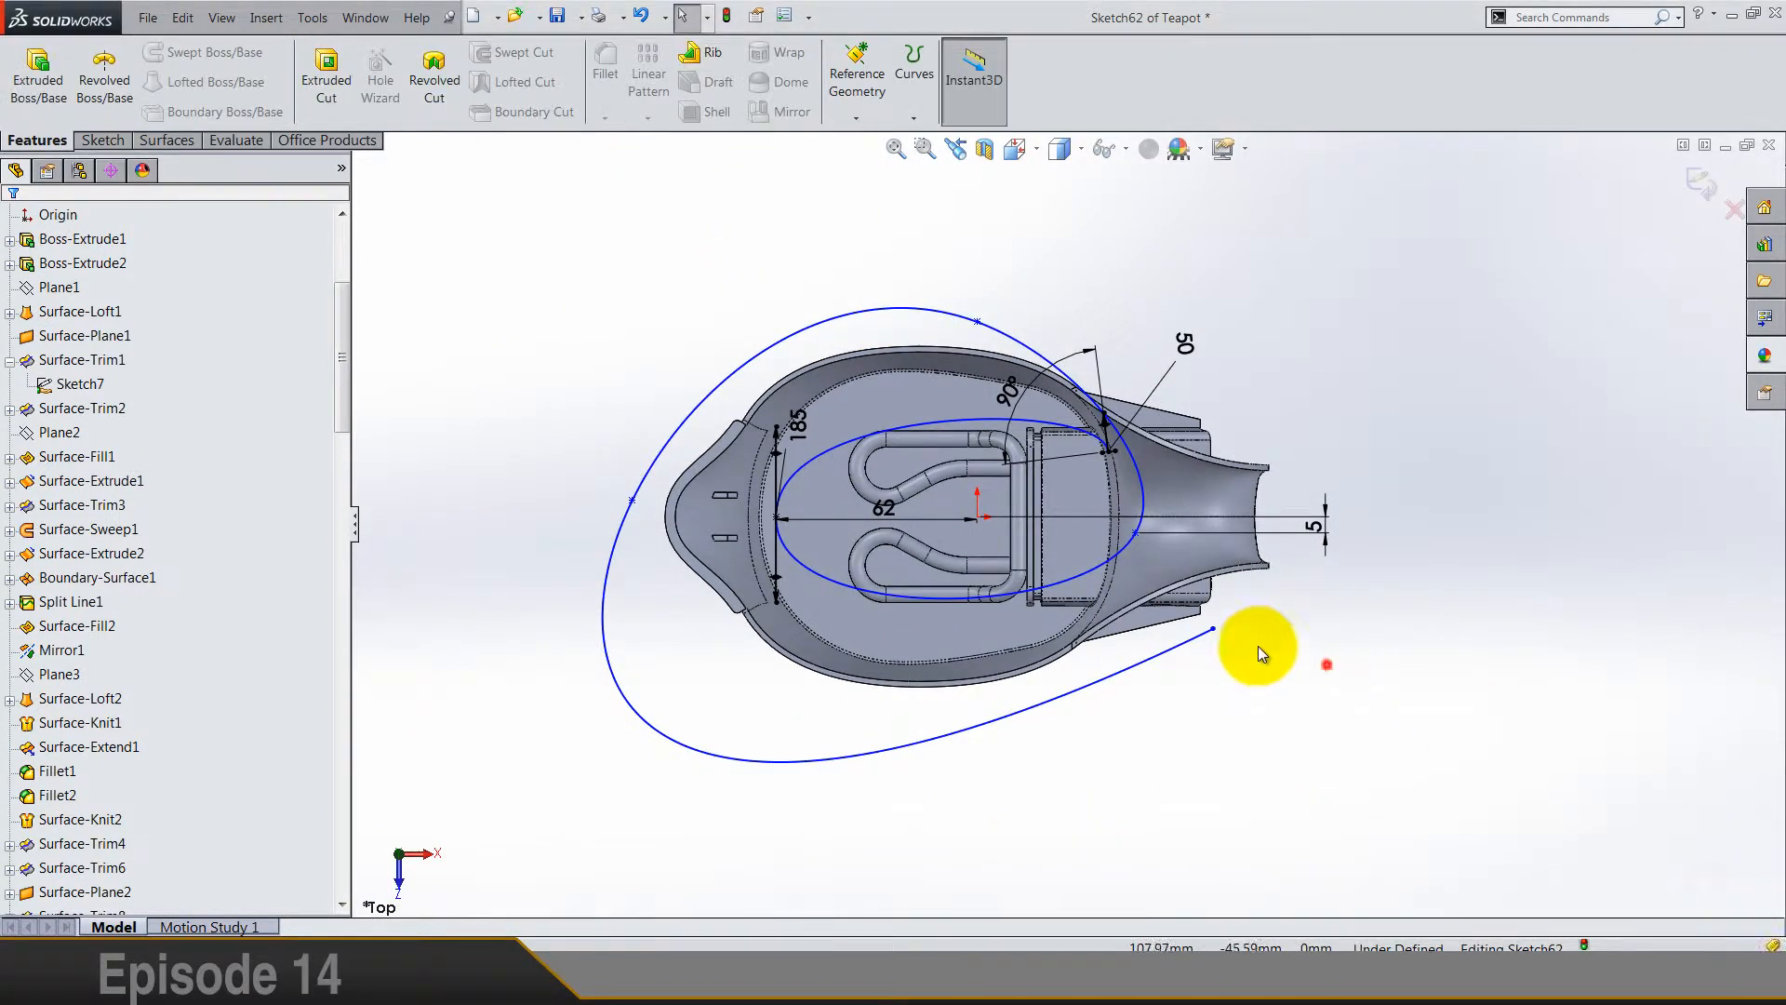
pyautogui.scroll(-4, 1023, 558)
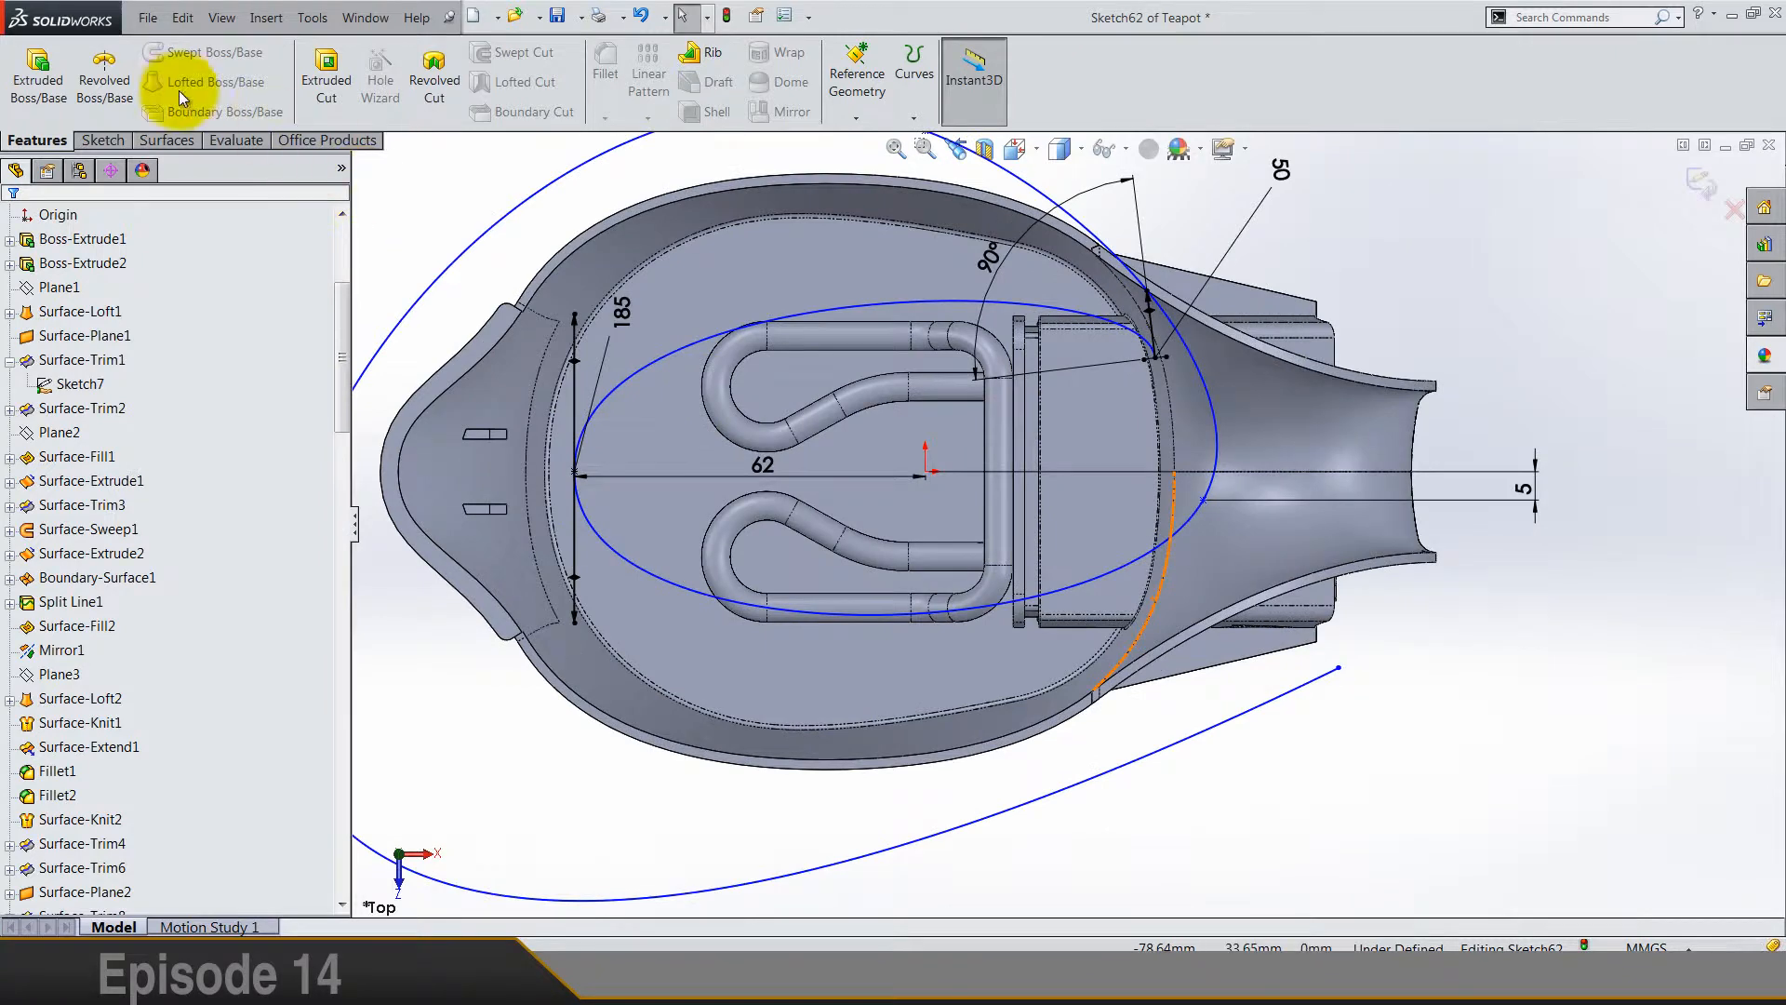
pyautogui.scroll(-2, 102, 88)
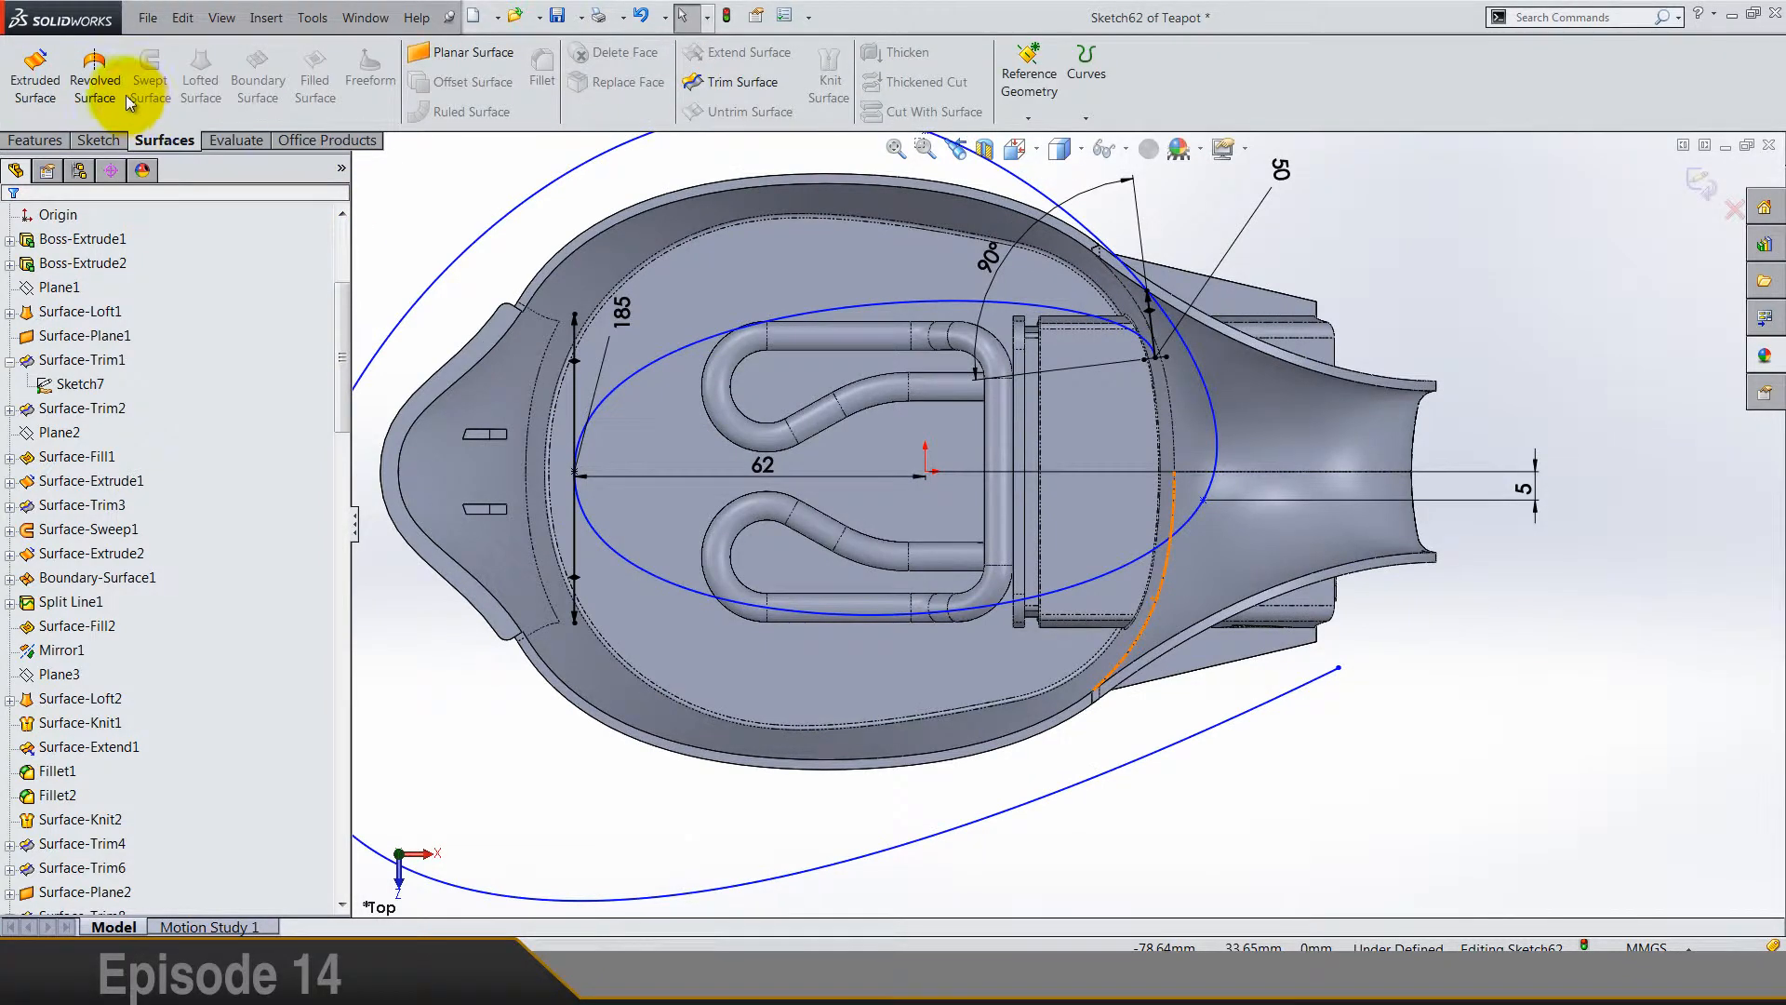
pyautogui.scroll(1, 116, 82)
pyautogui.click(97, 84)
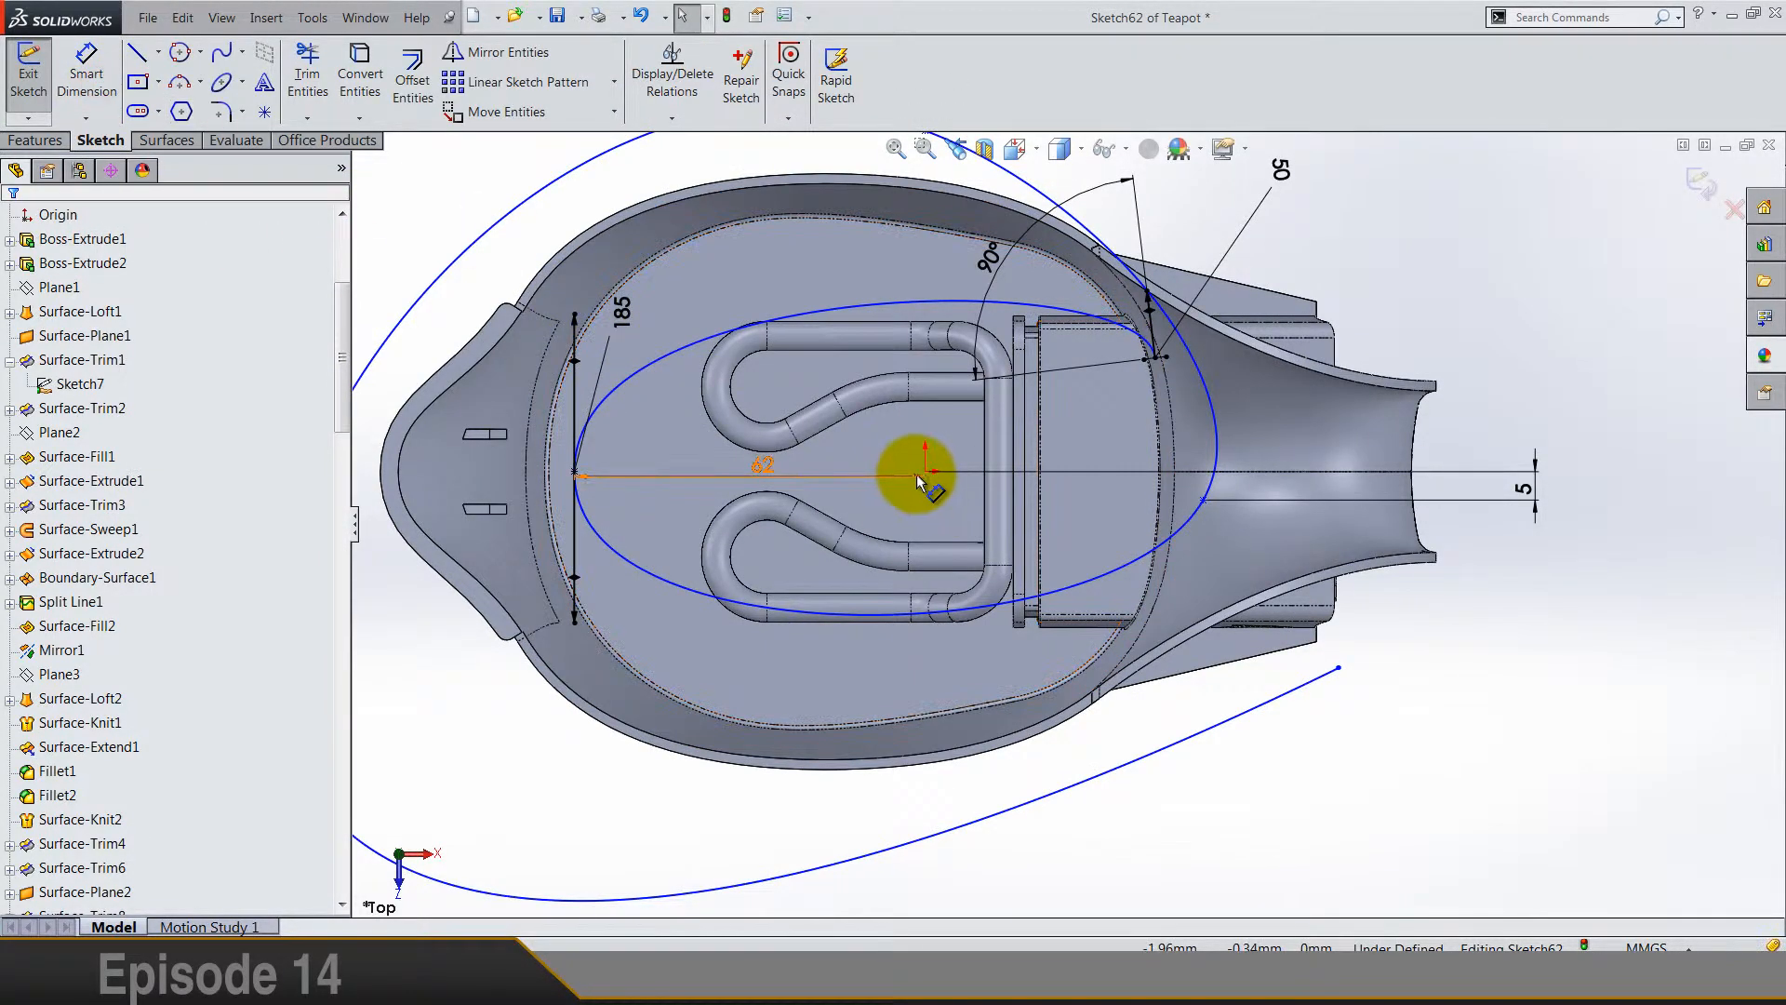
# Step: Dimension the horizontal distance from the origin to the spline's third point and set it to 60 mm
pyautogui.click(83, 69)
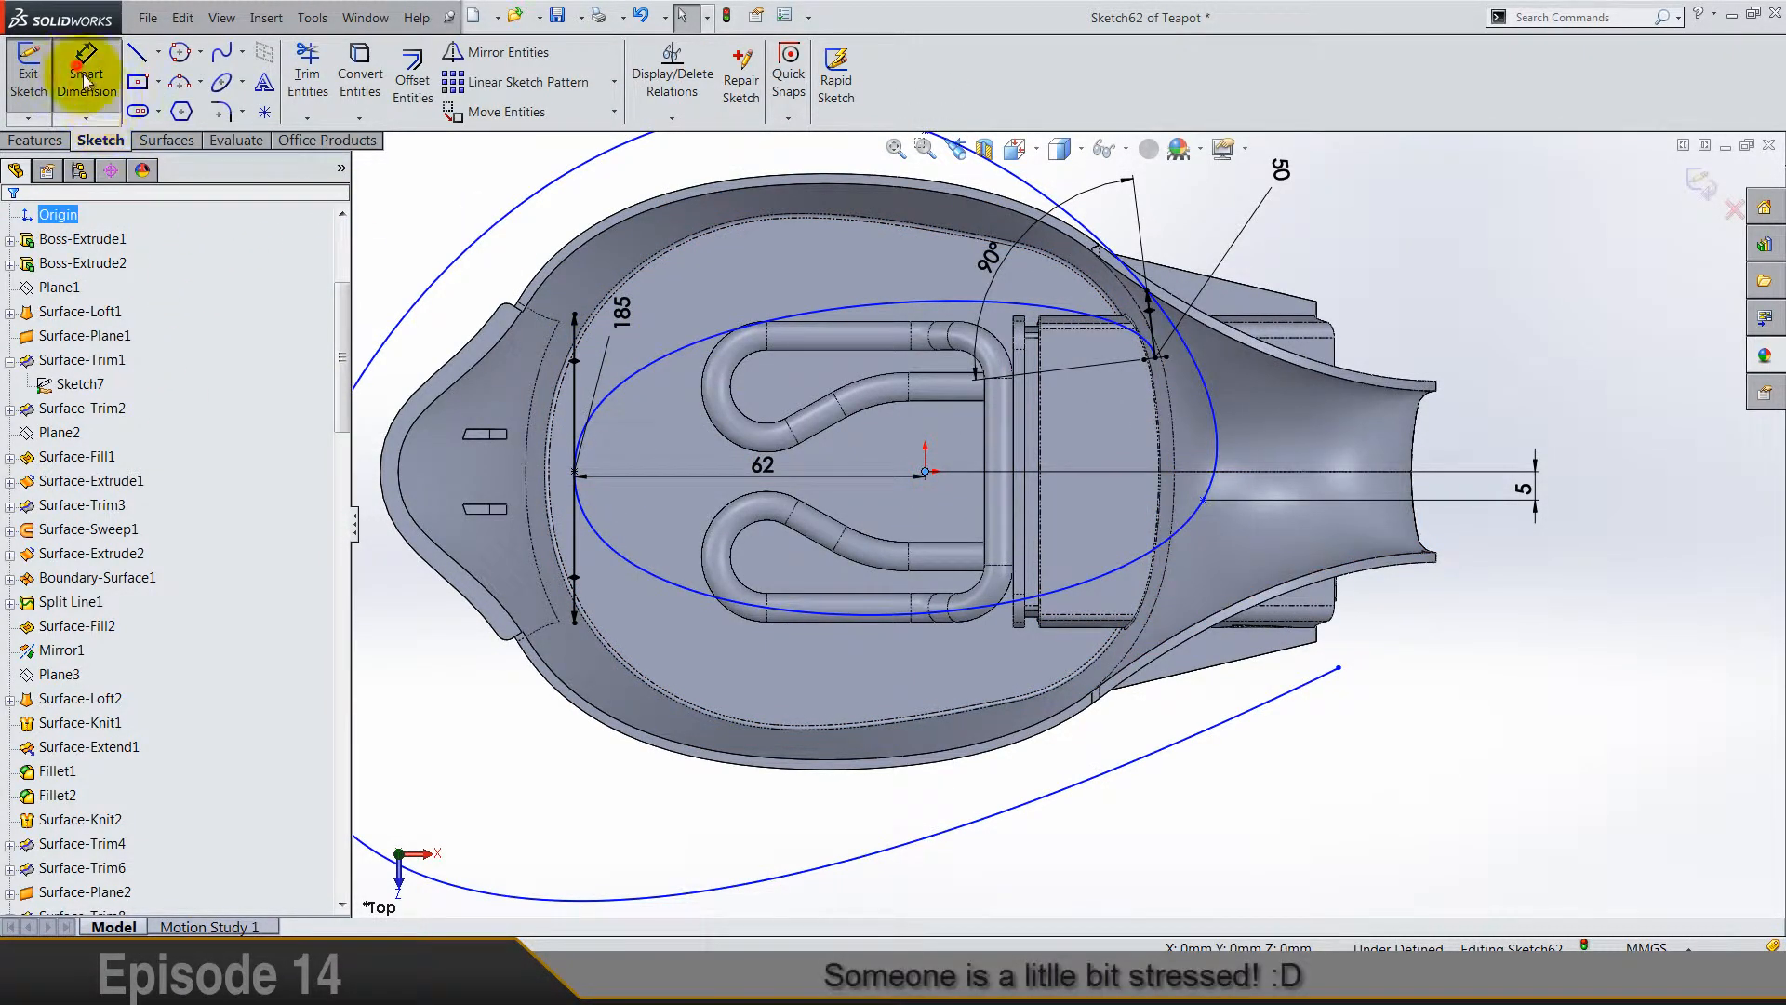
pyautogui.click(925, 473)
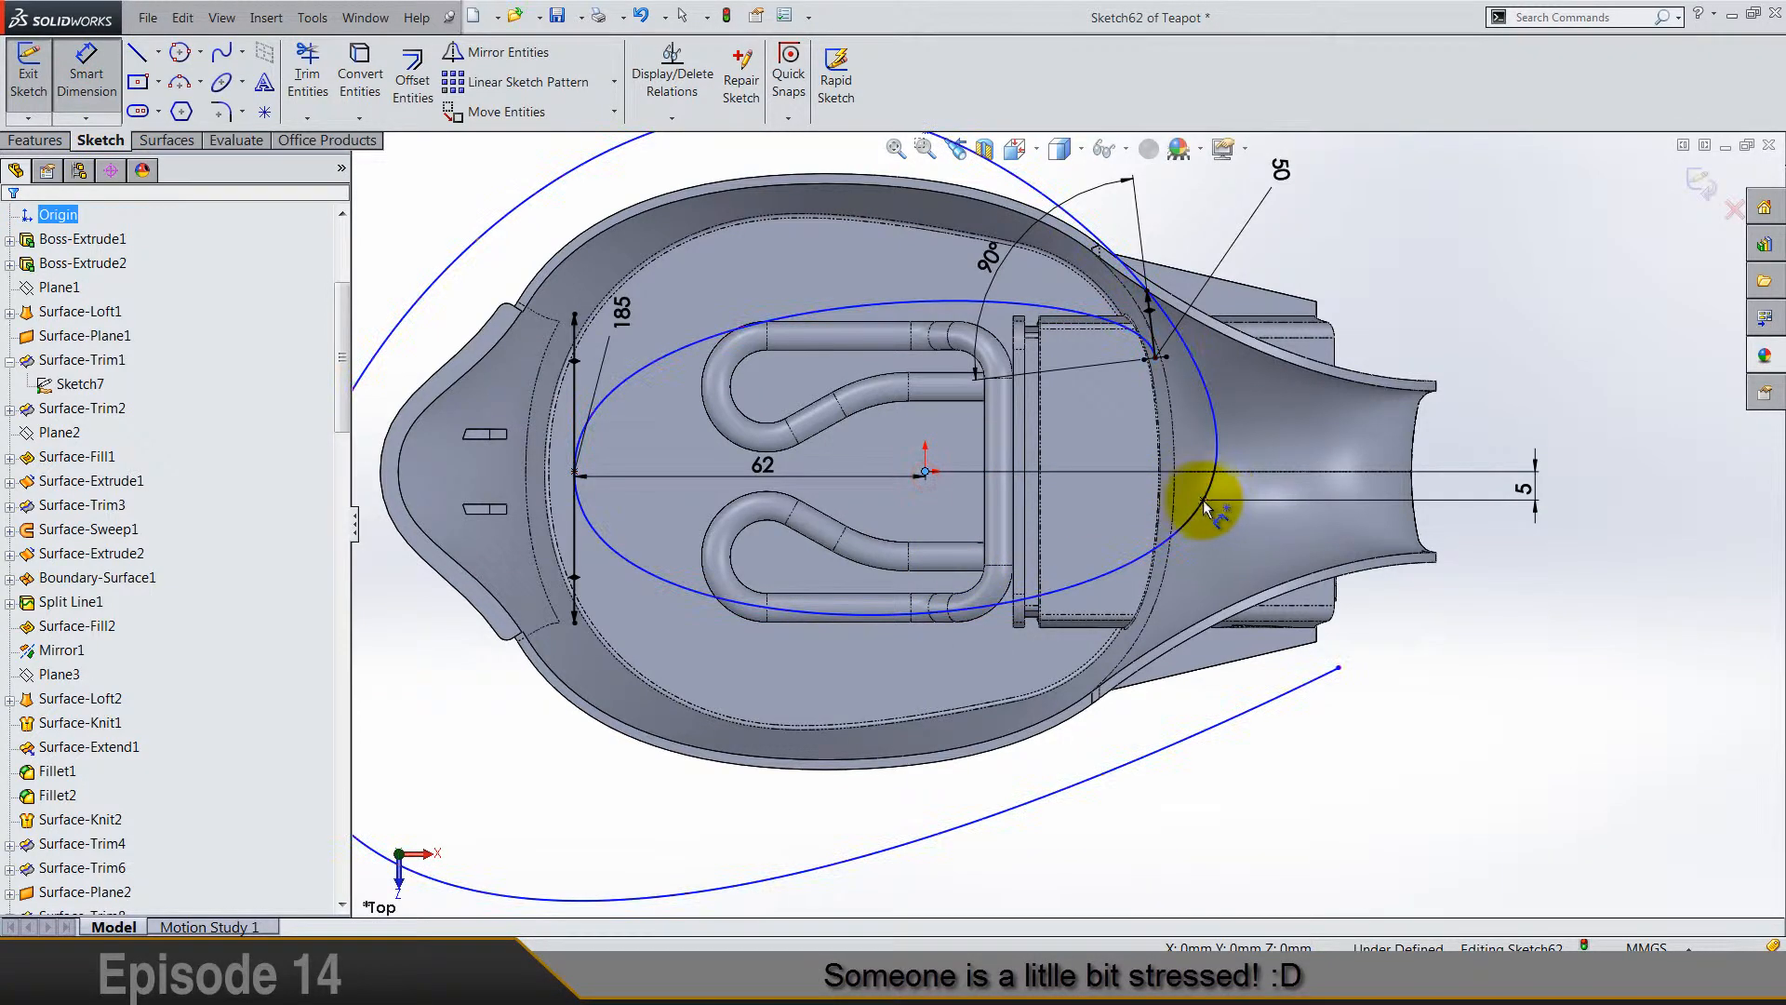
pyautogui.click(1200, 499)
pyautogui.scroll(2, 1226, 614)
pyautogui.click(1100, 832)
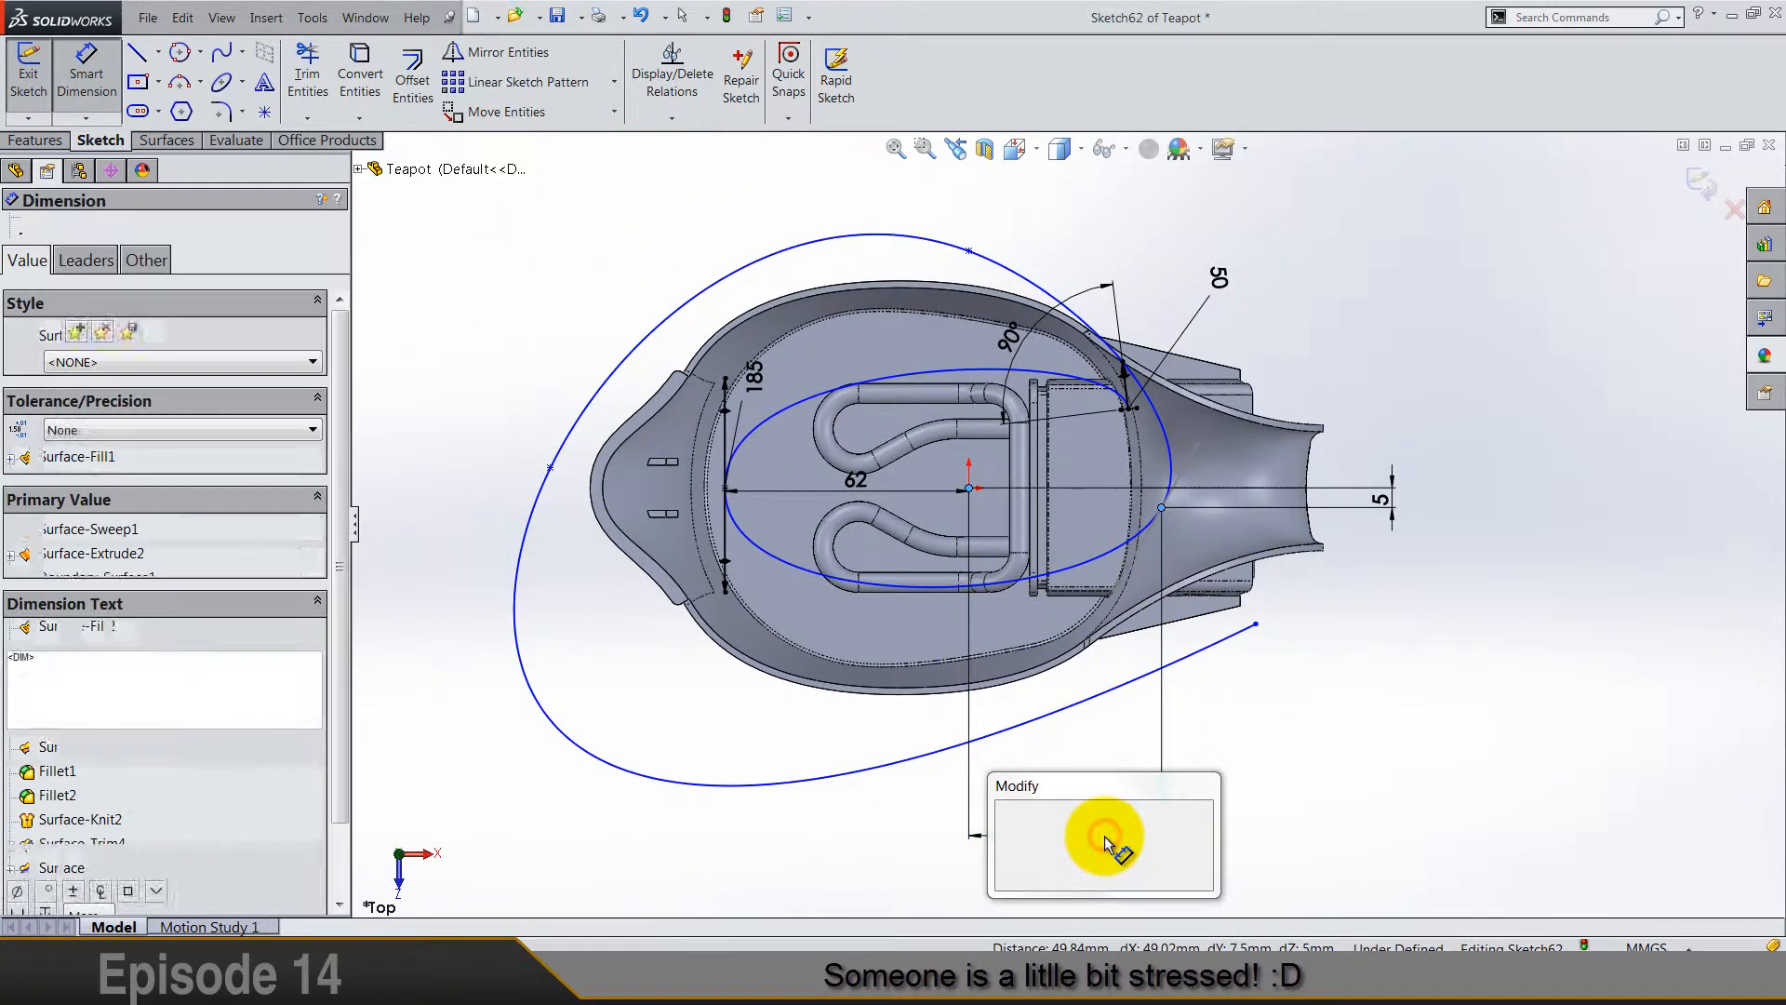
pyautogui.write('60')
pyautogui.press('Return')
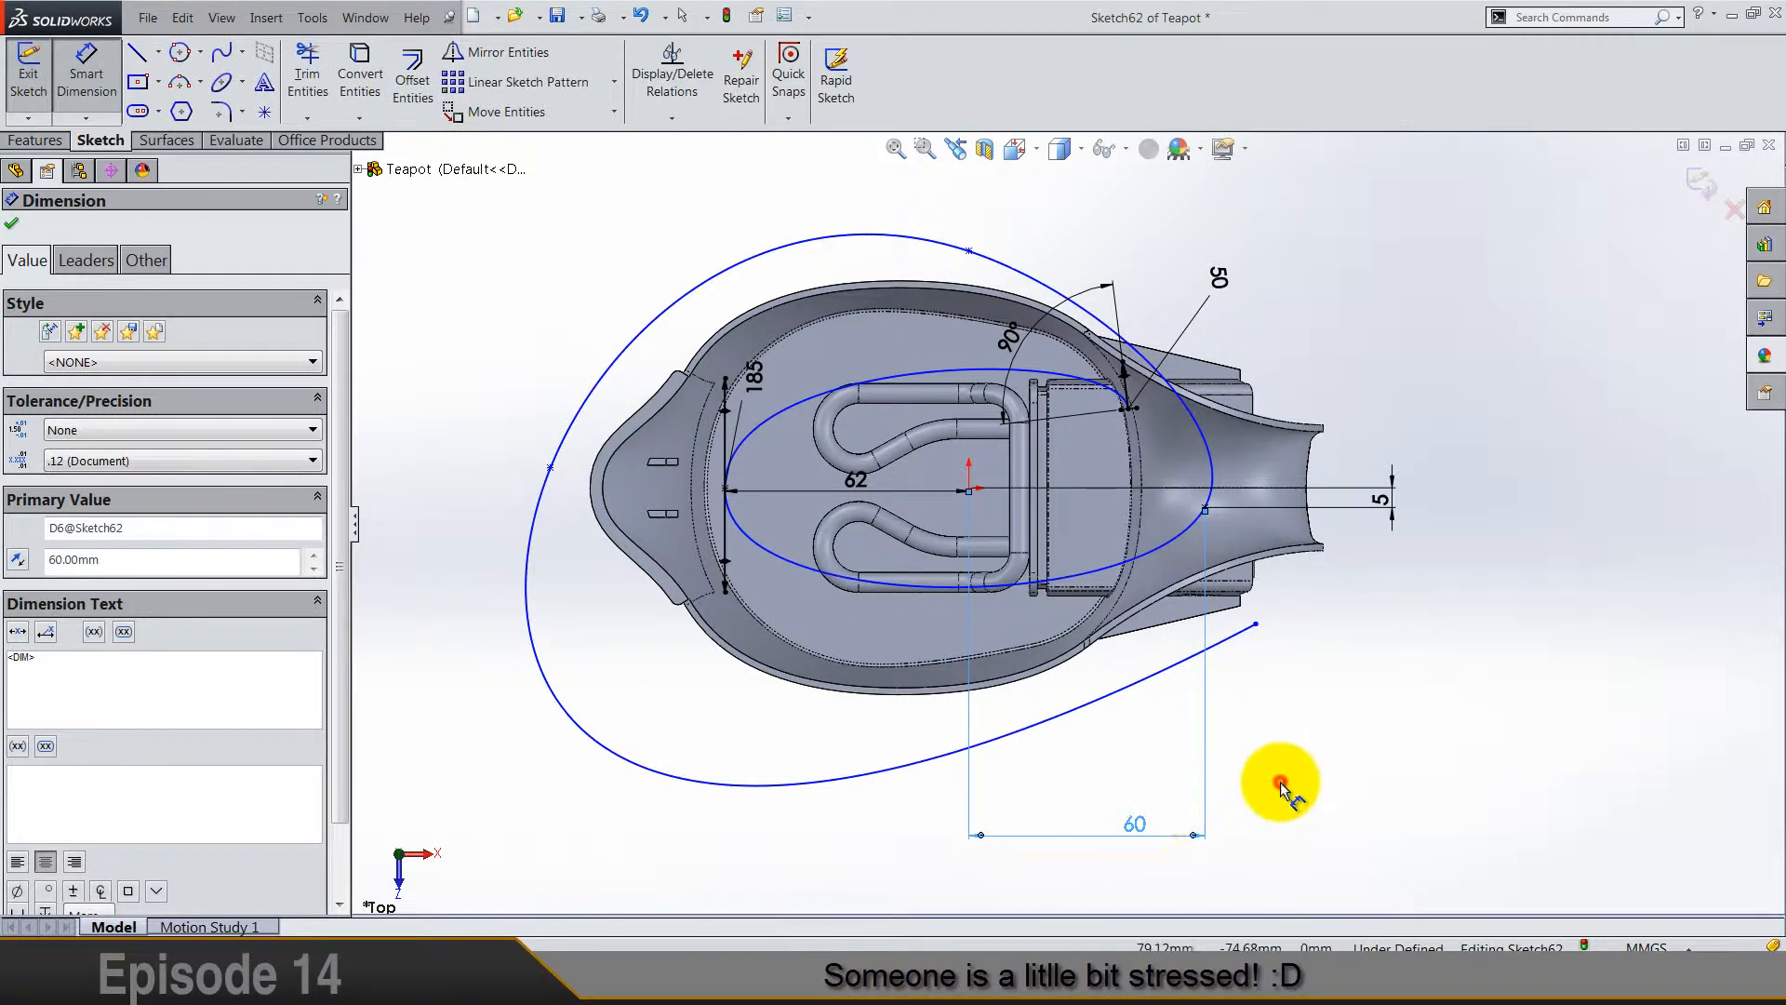
pyautogui.click(1279, 781)
# Step: Reposition the 60 mm dimension inside the teapot outline, just above the origin
pyautogui.moveTo(1149, 835); pyautogui.dragTo(1094, 605)
pyautogui.moveTo(1096, 512); pyautogui.dragTo(1077, 458)
pyautogui.click(1354, 715)
pyautogui.click(1376, 763)
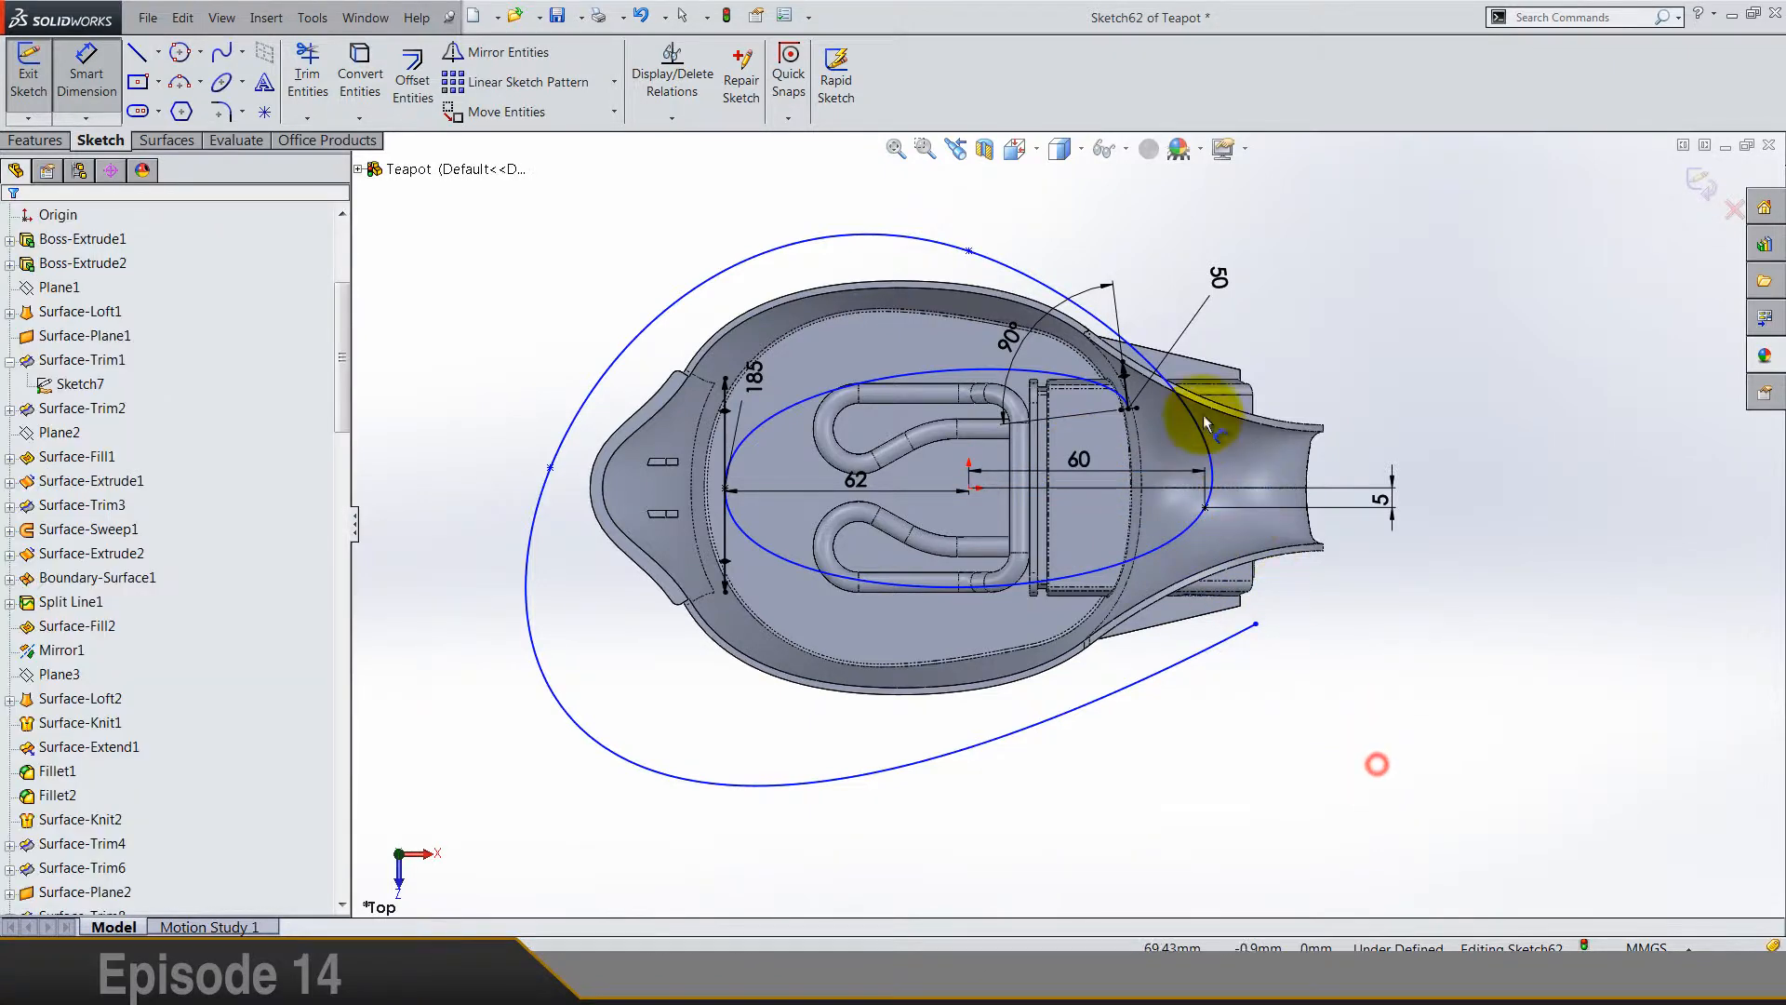
# Step: Apply a Vertical relation to the tangent handle at the spline's third point near the spout
pyautogui.scroll(-5, 1202, 415)
pyautogui.press('Escape')
pyautogui.click(1177, 627)
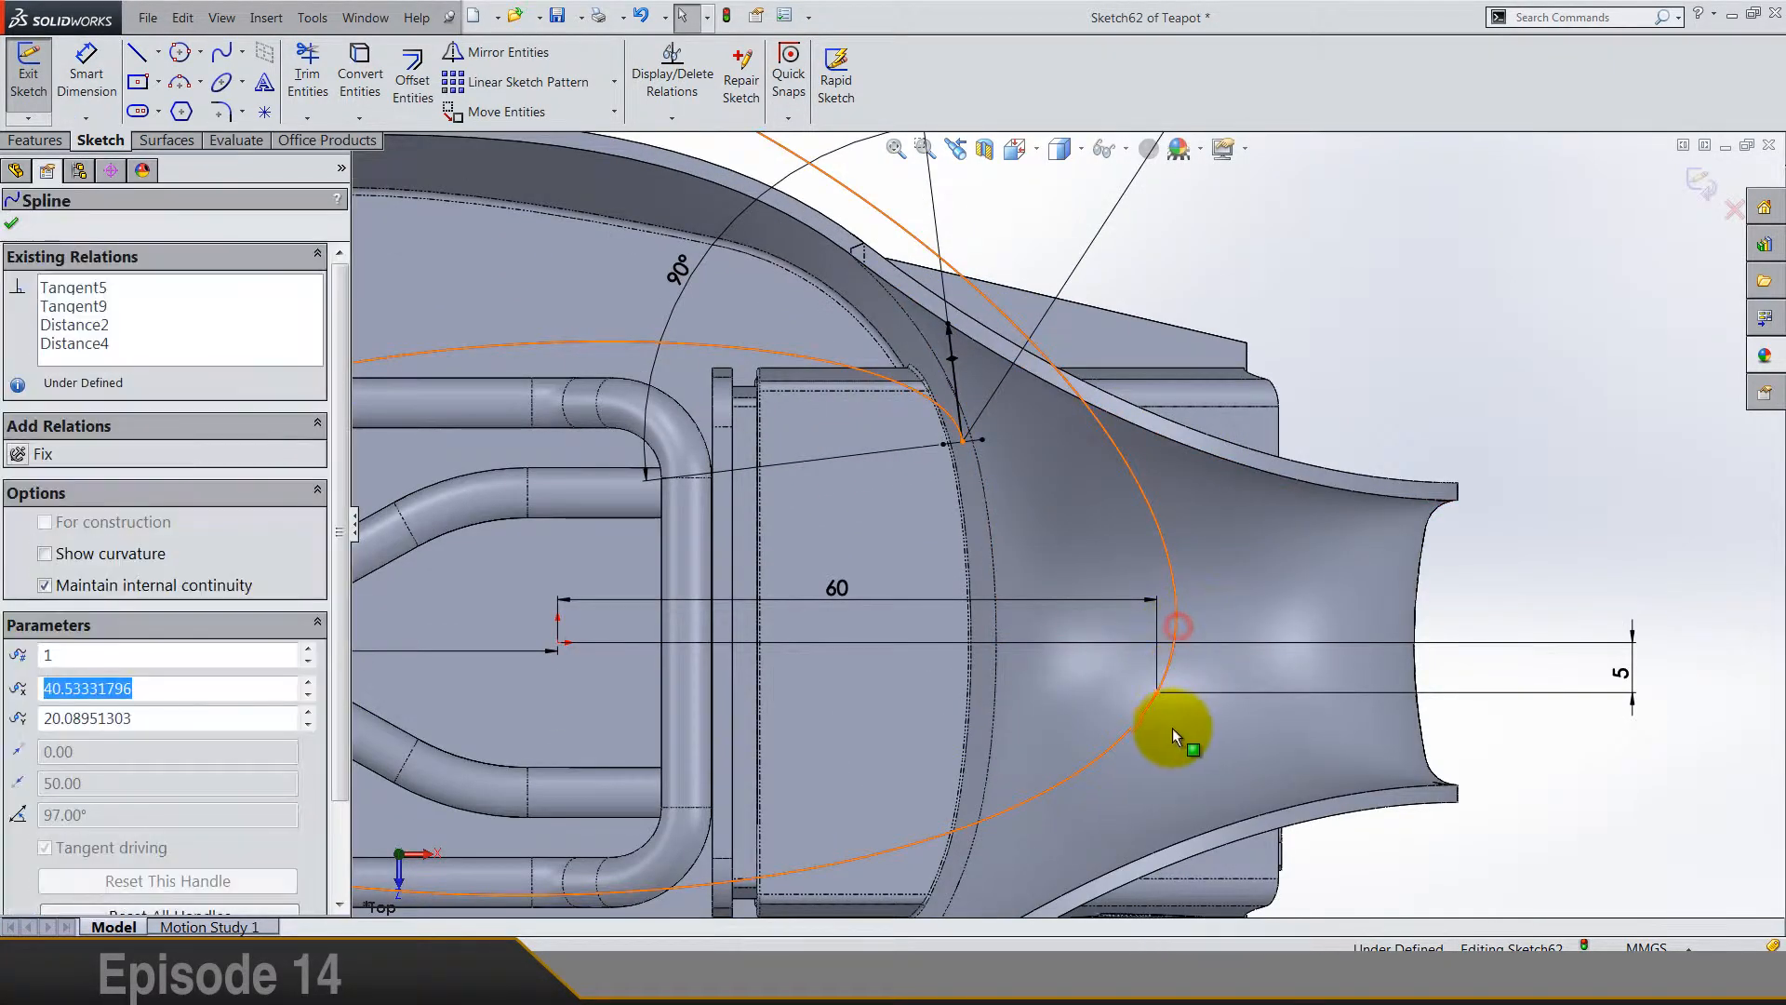
pyautogui.click(1247, 536)
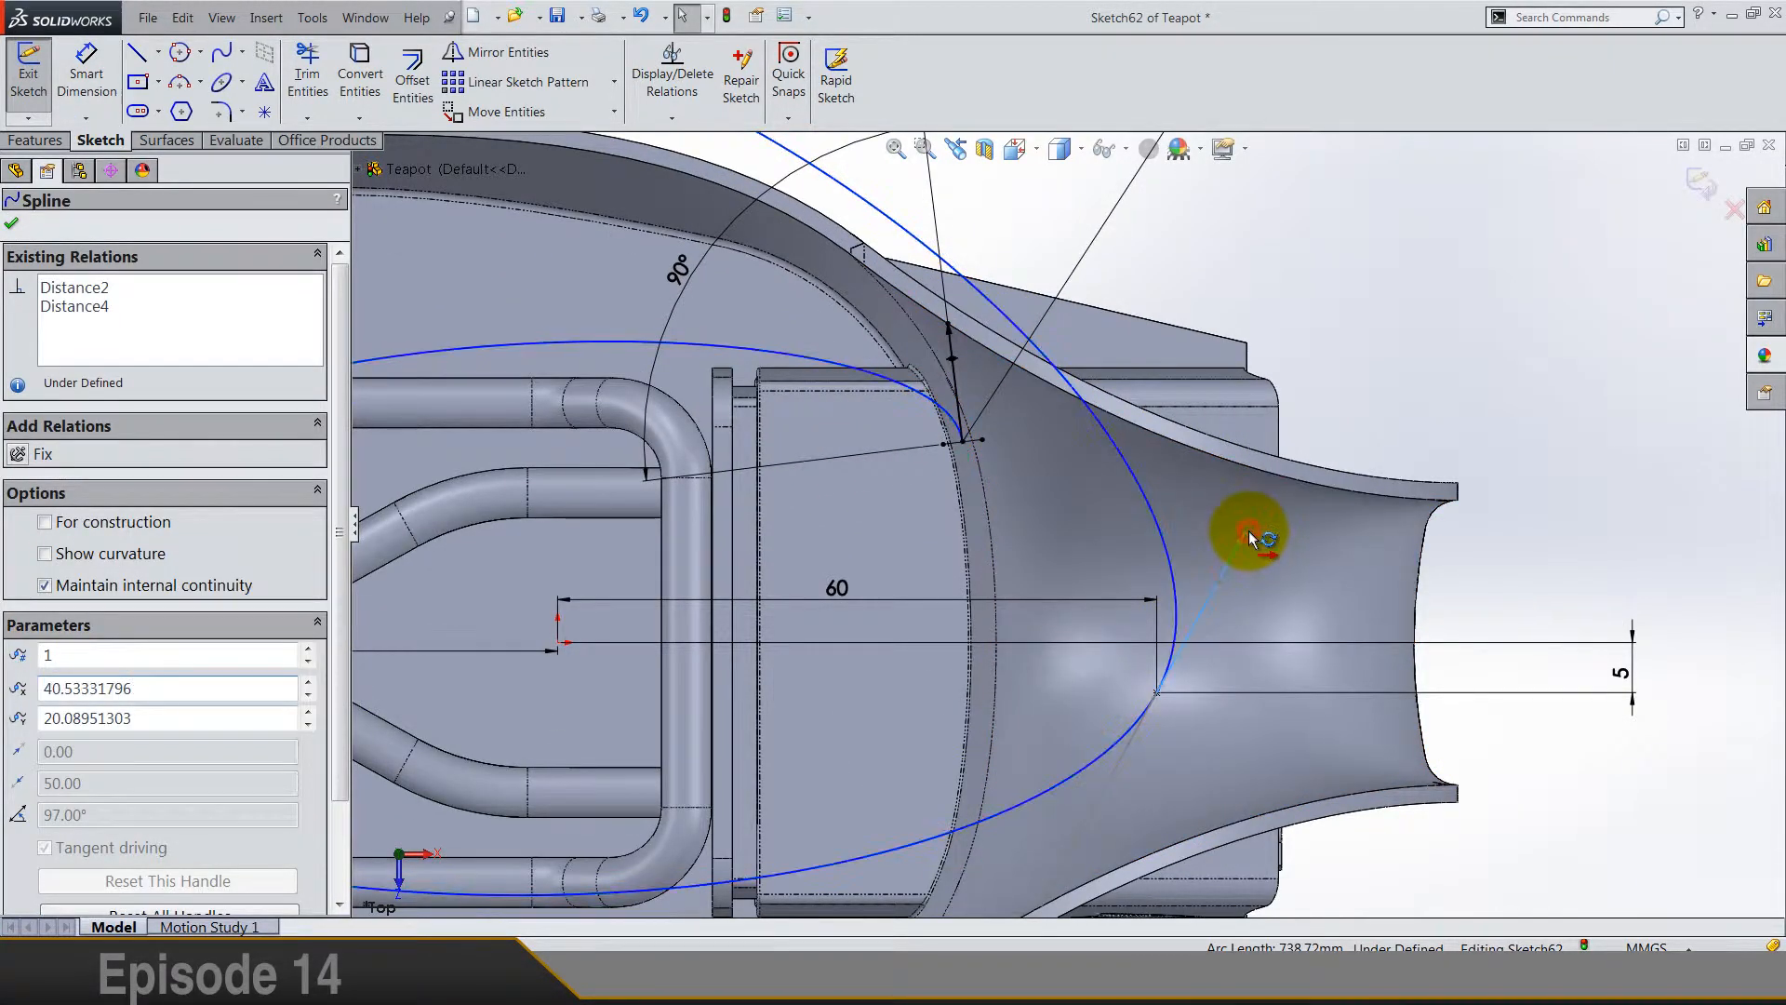
pyautogui.click(21, 476)
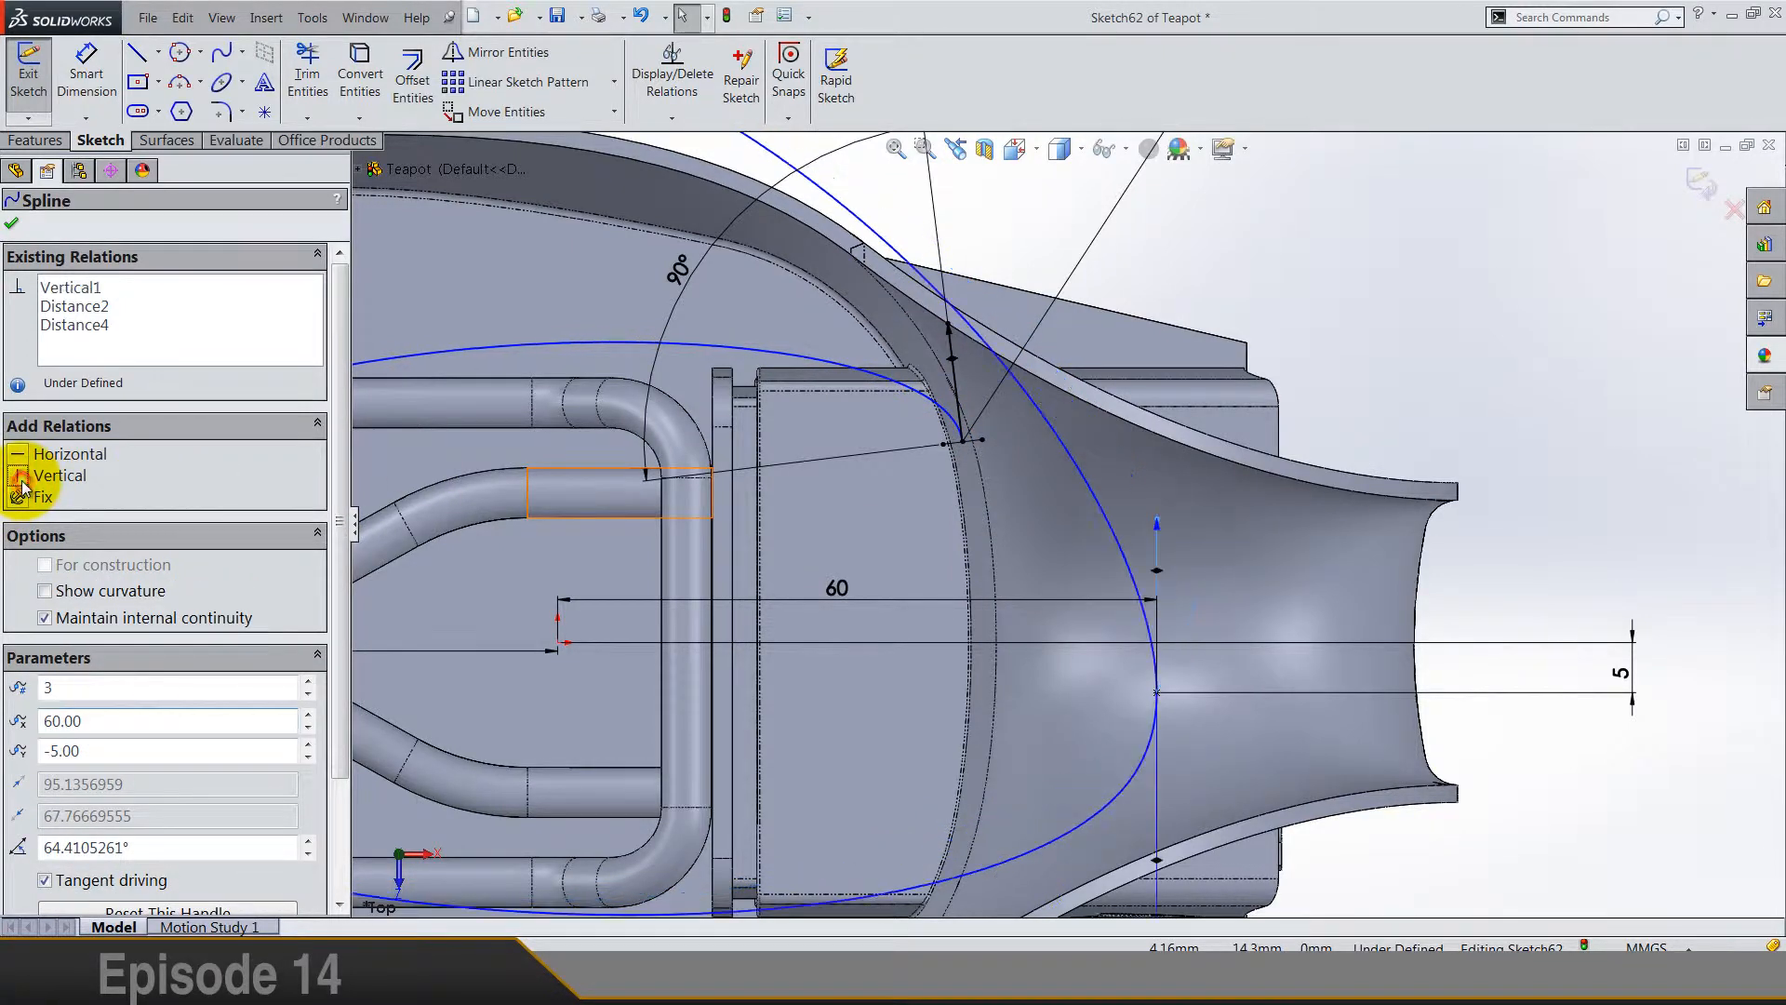
pyautogui.click(11, 223)
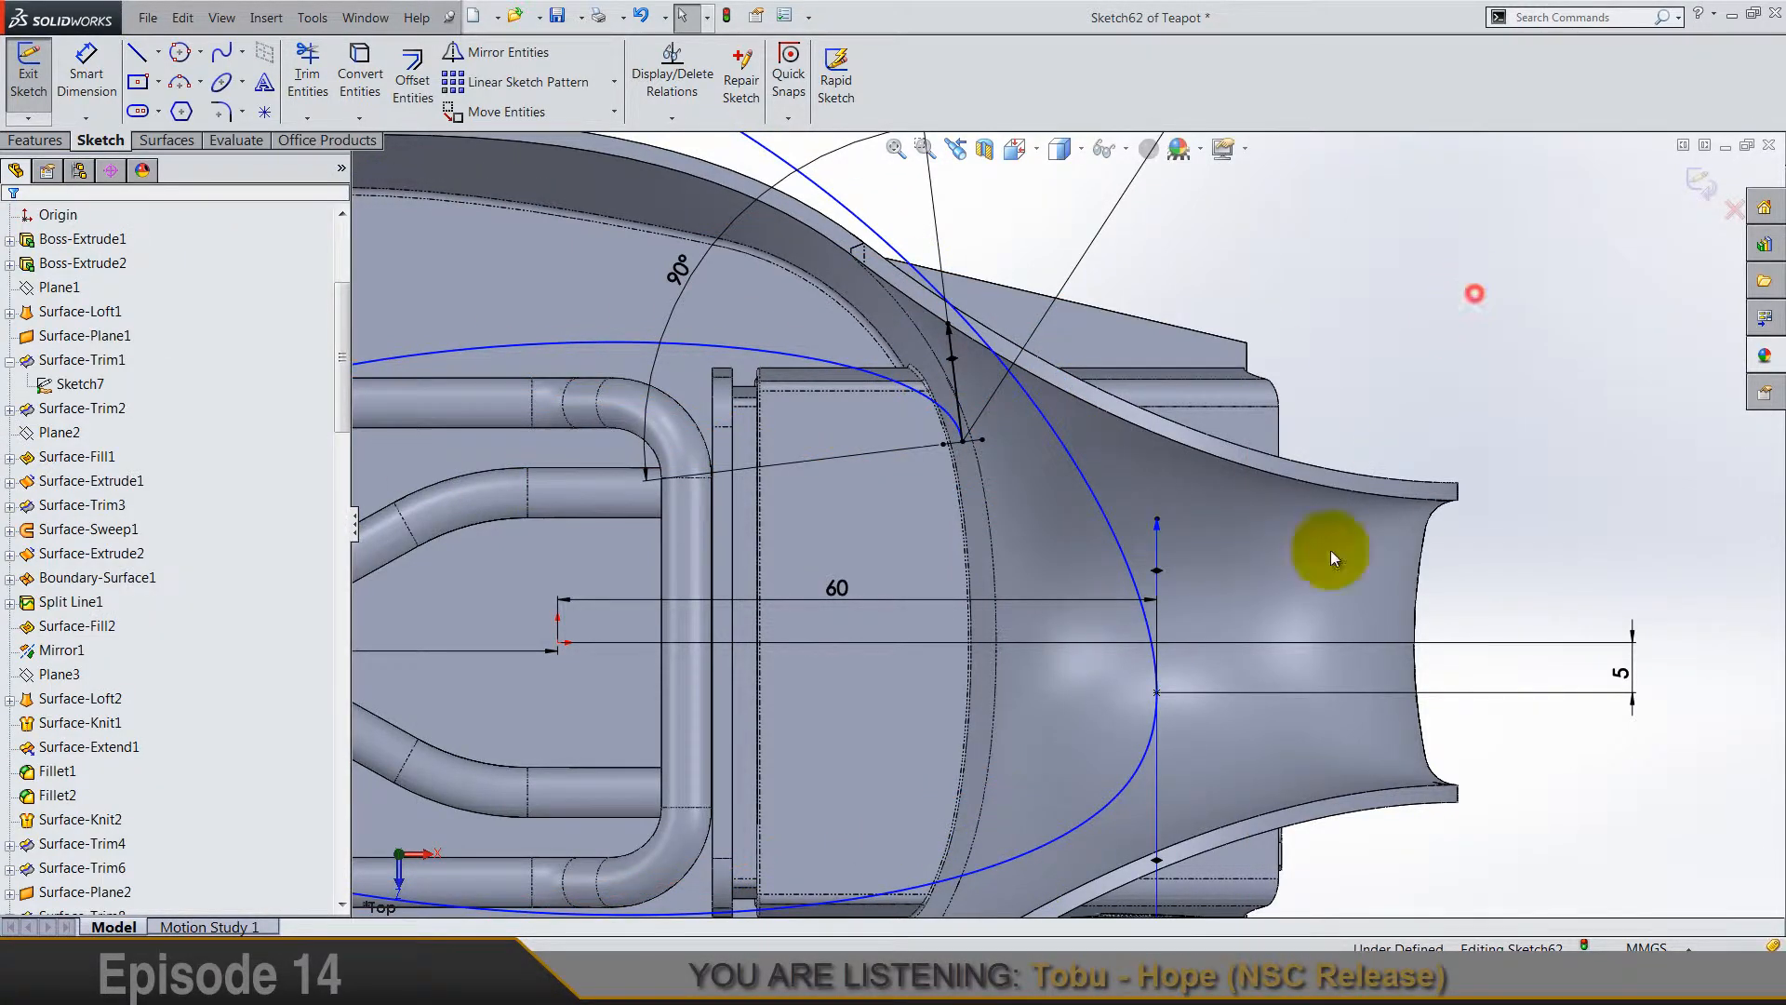
# Step: Reposition the 60 mm dimension just below the origin and the 62 mm dimension below the teapot body
pyautogui.scroll(5, 1330, 550)
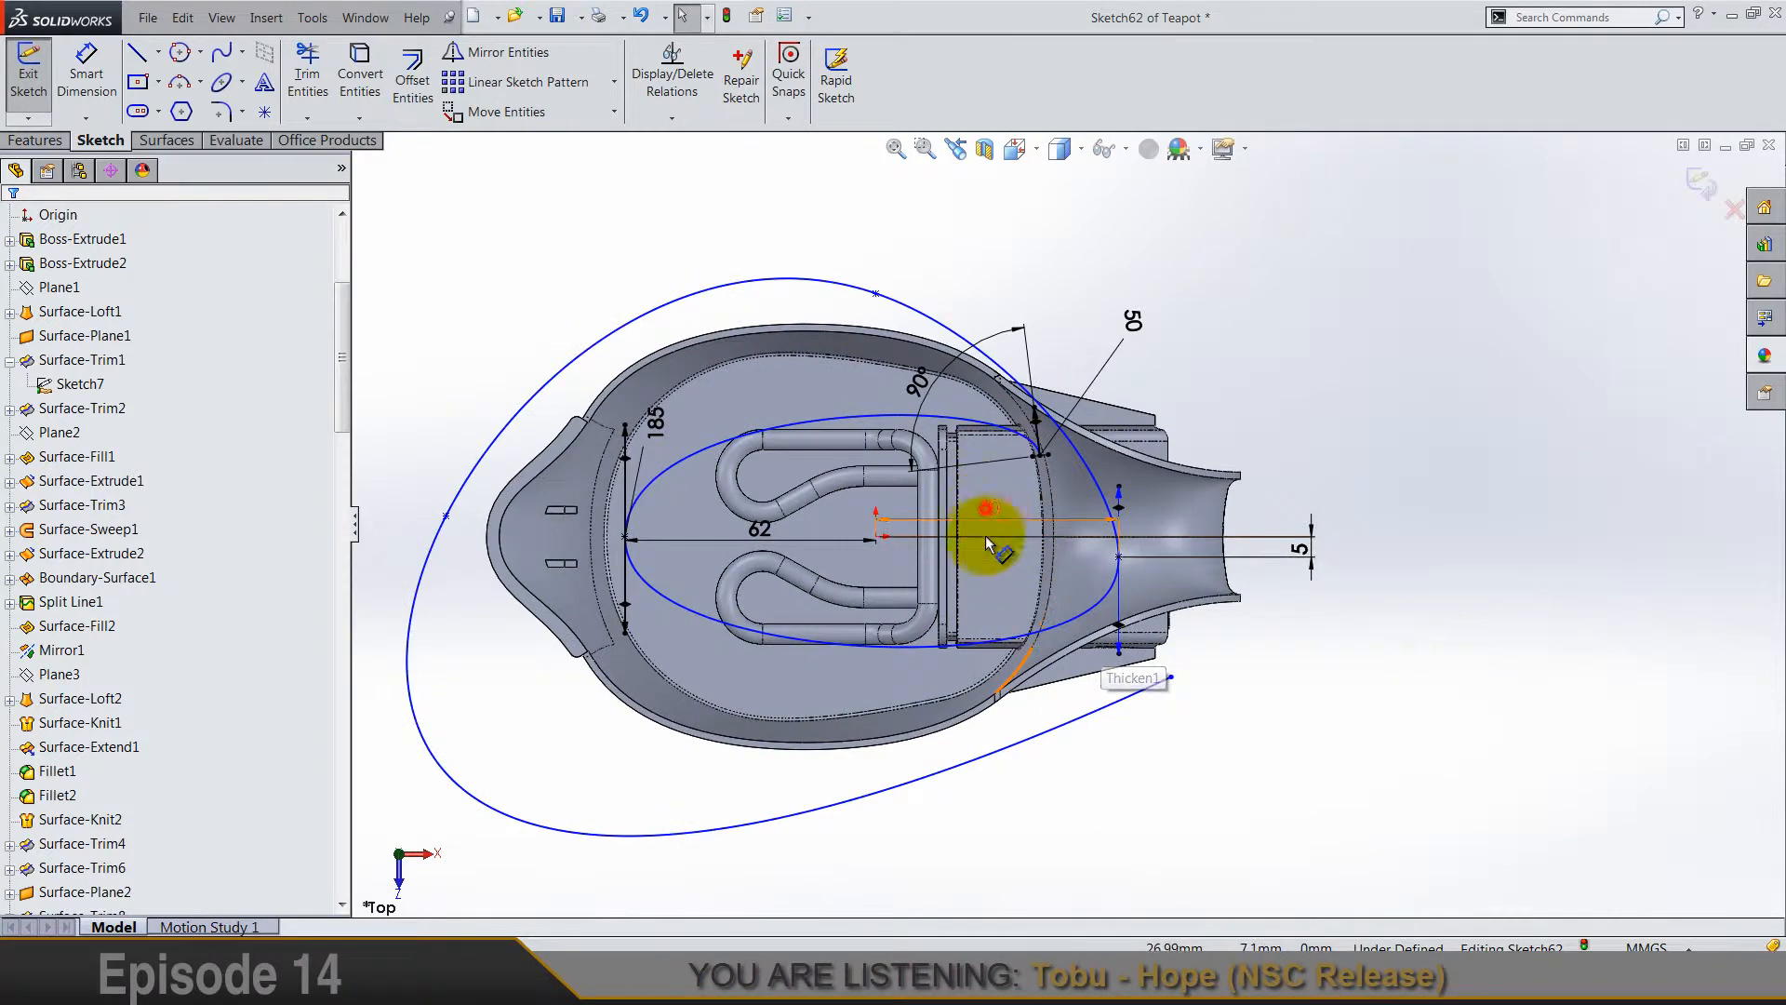
pyautogui.click(988, 567)
pyautogui.click(763, 530)
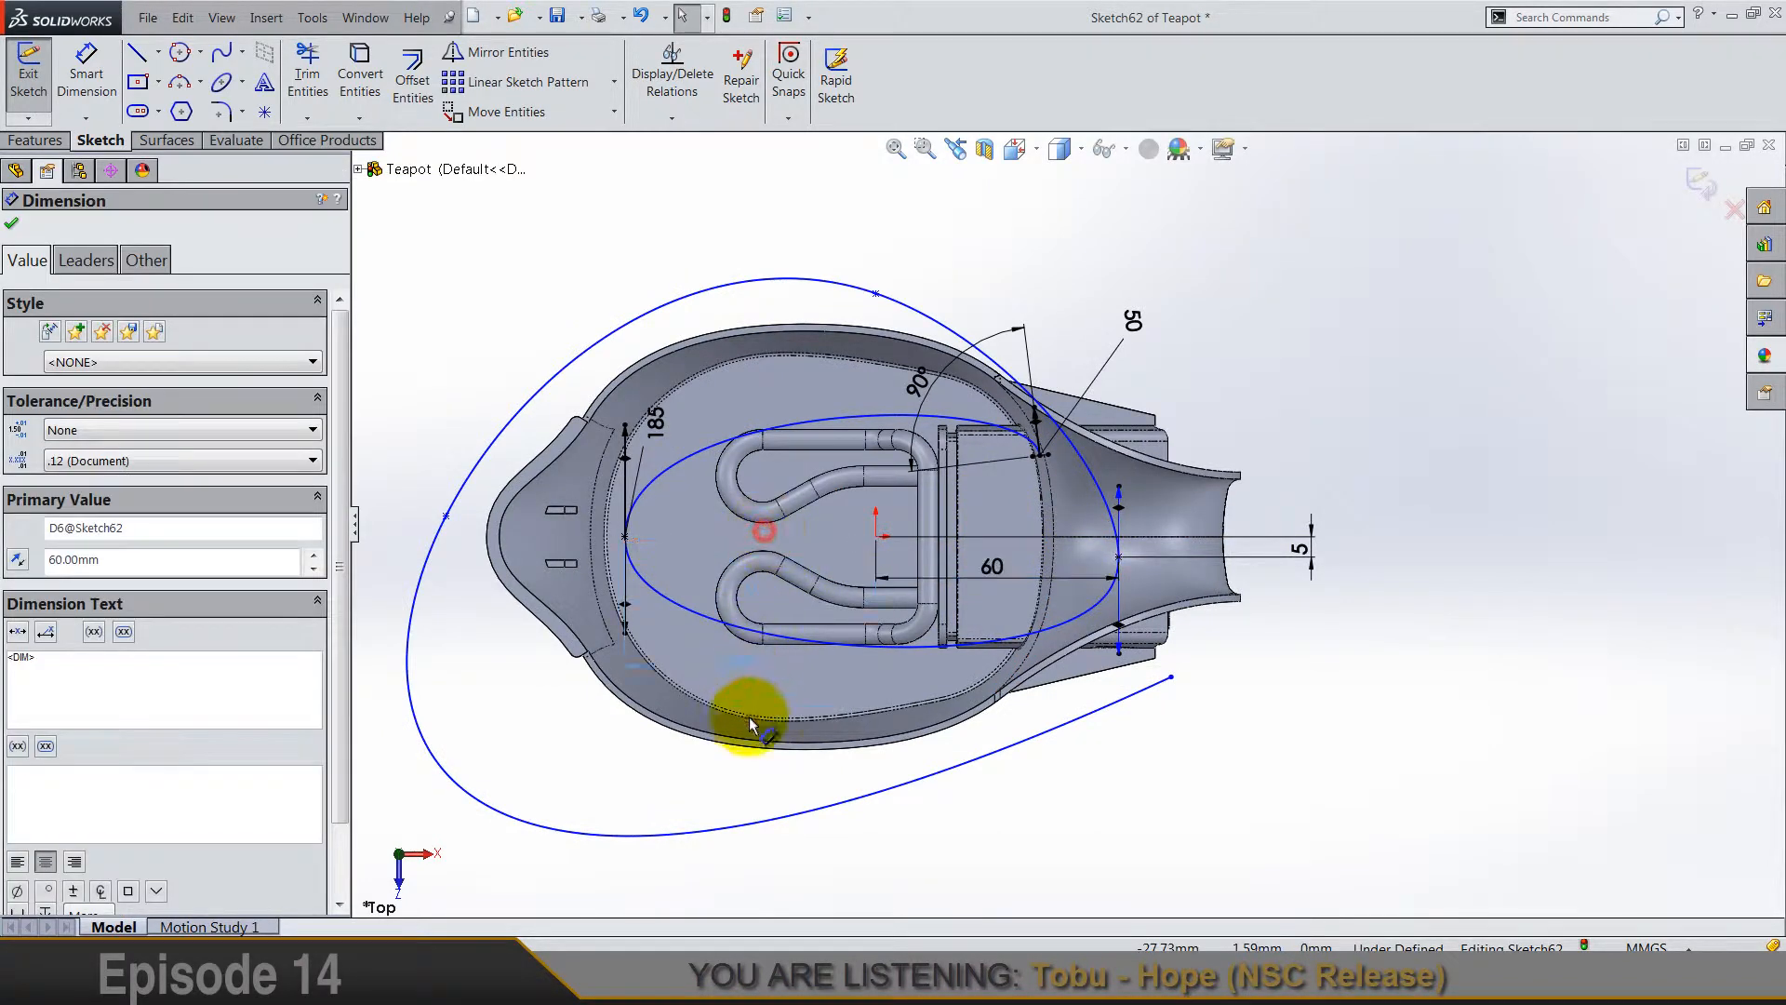
pyautogui.click(740, 789)
pyautogui.click(1208, 835)
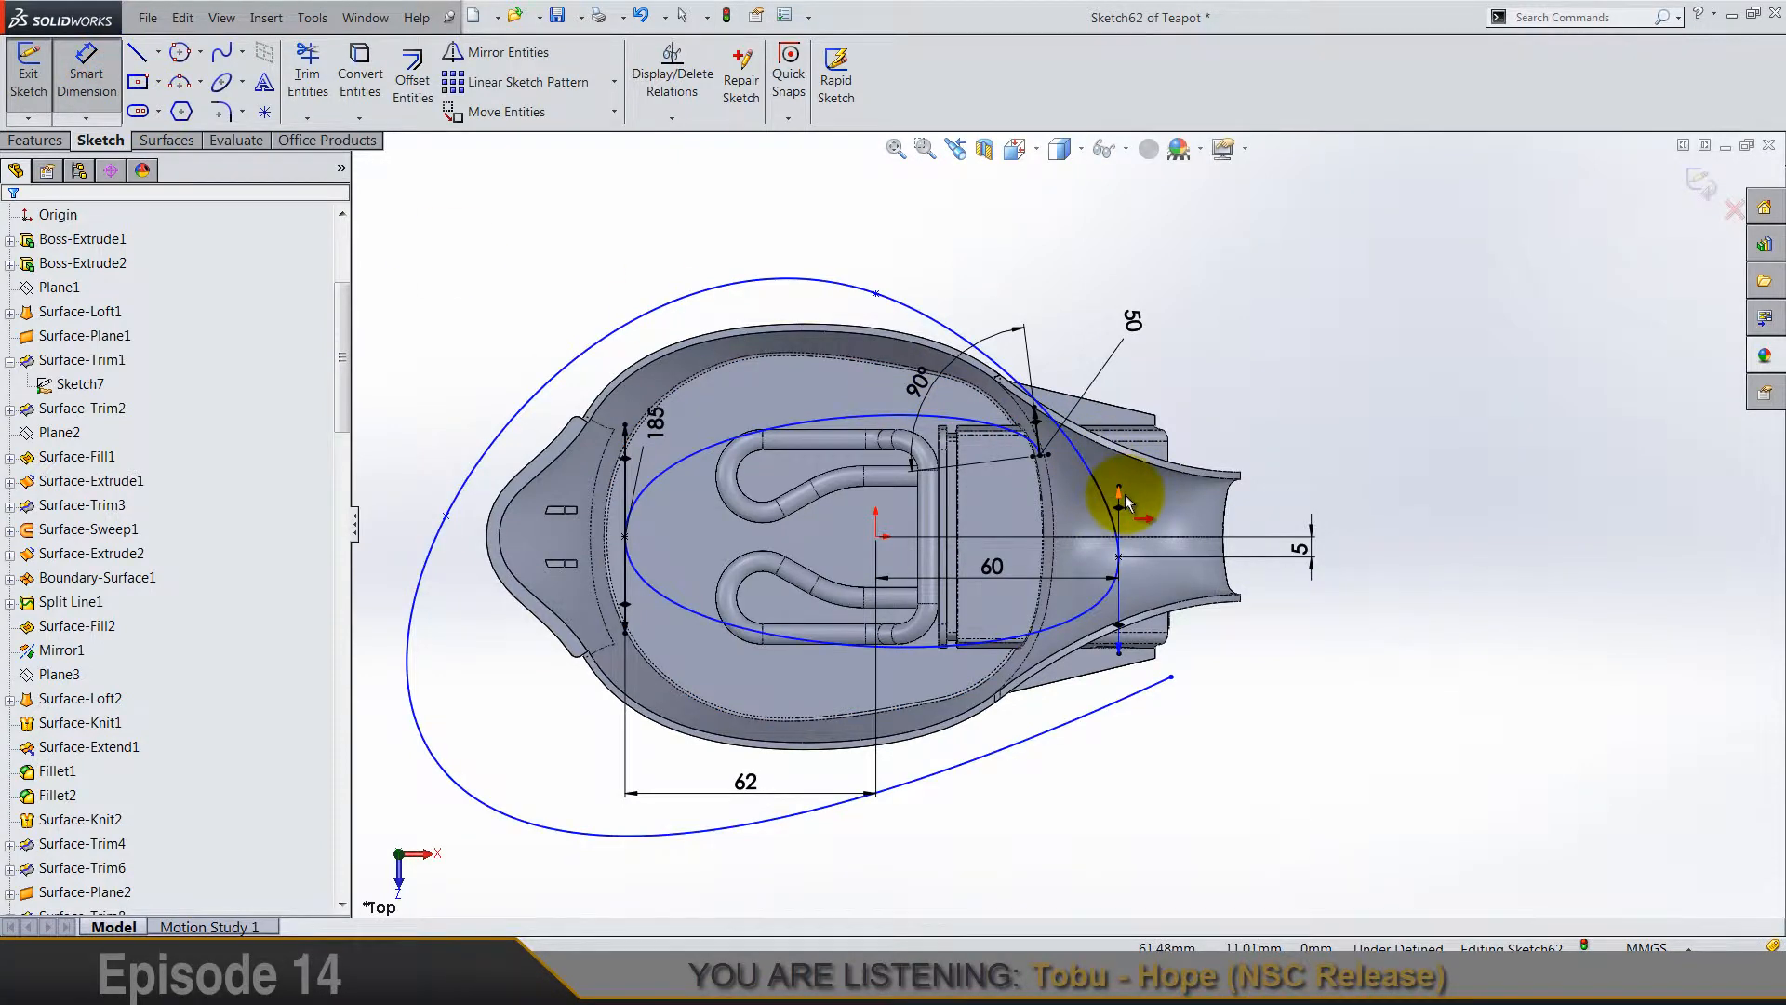
# Step: Dimension the vertical tangent handle at the spline's third point and set its magnitude to 70
pyautogui.click(1344, 427)
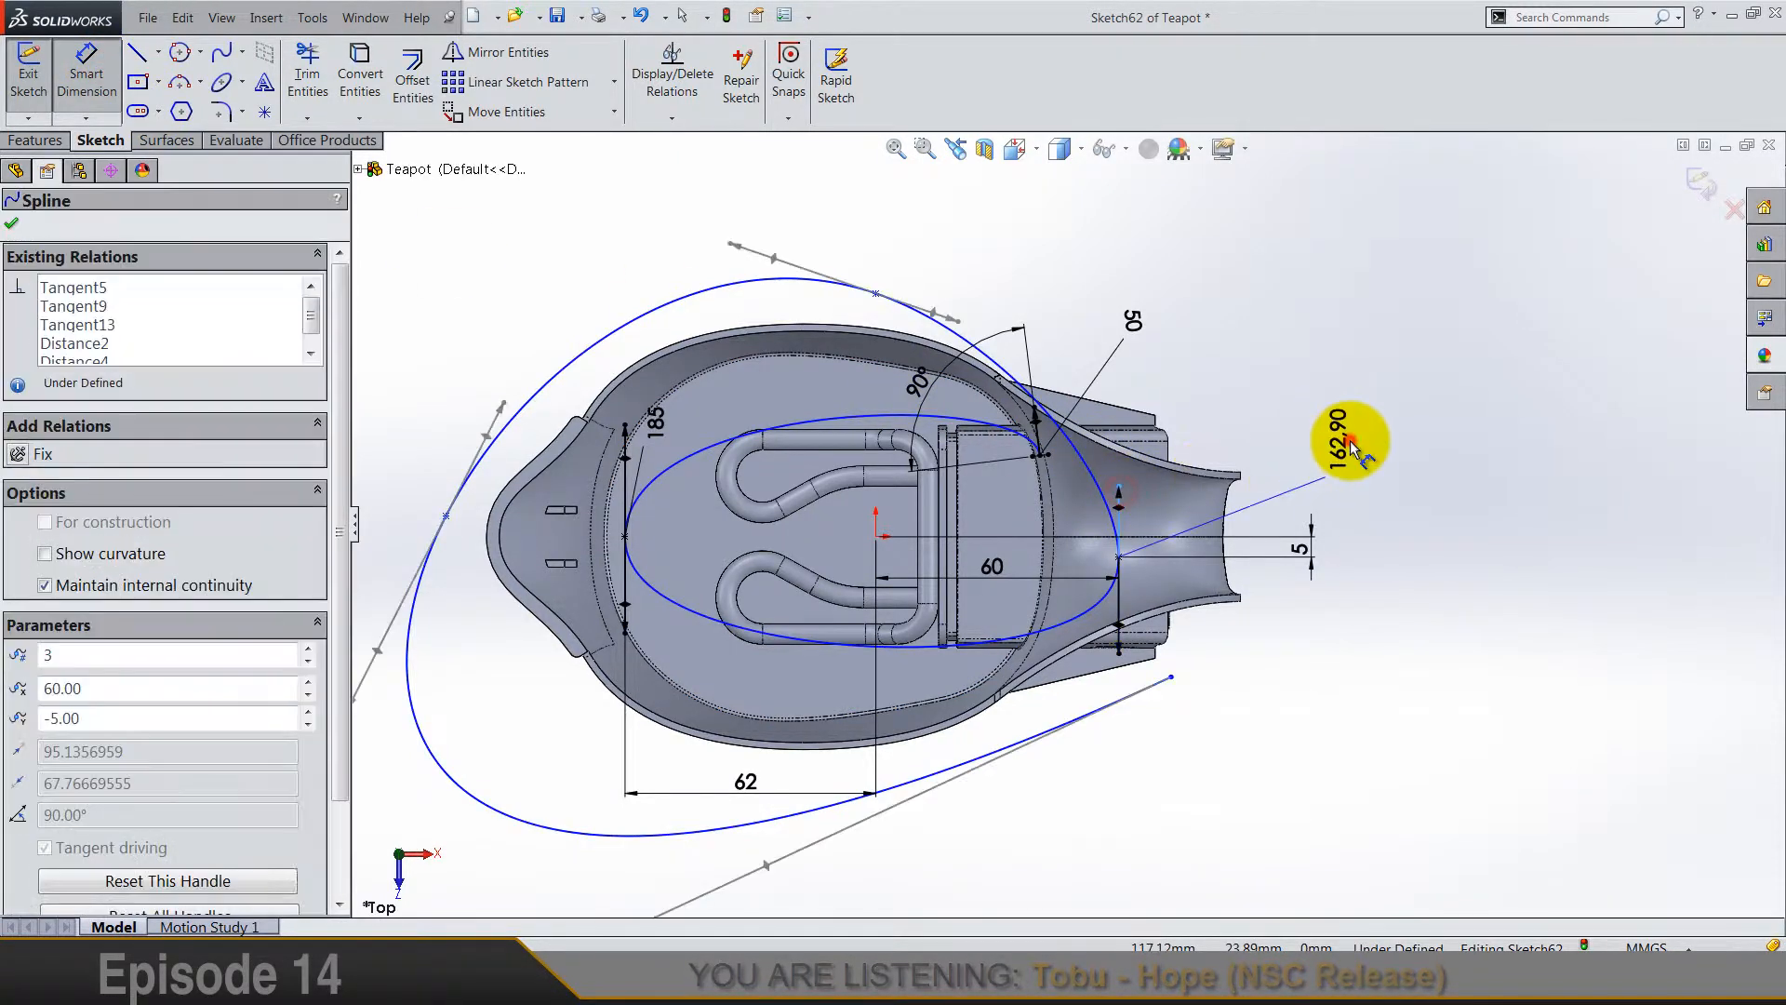
pyautogui.write('70')
pyautogui.press('Return')
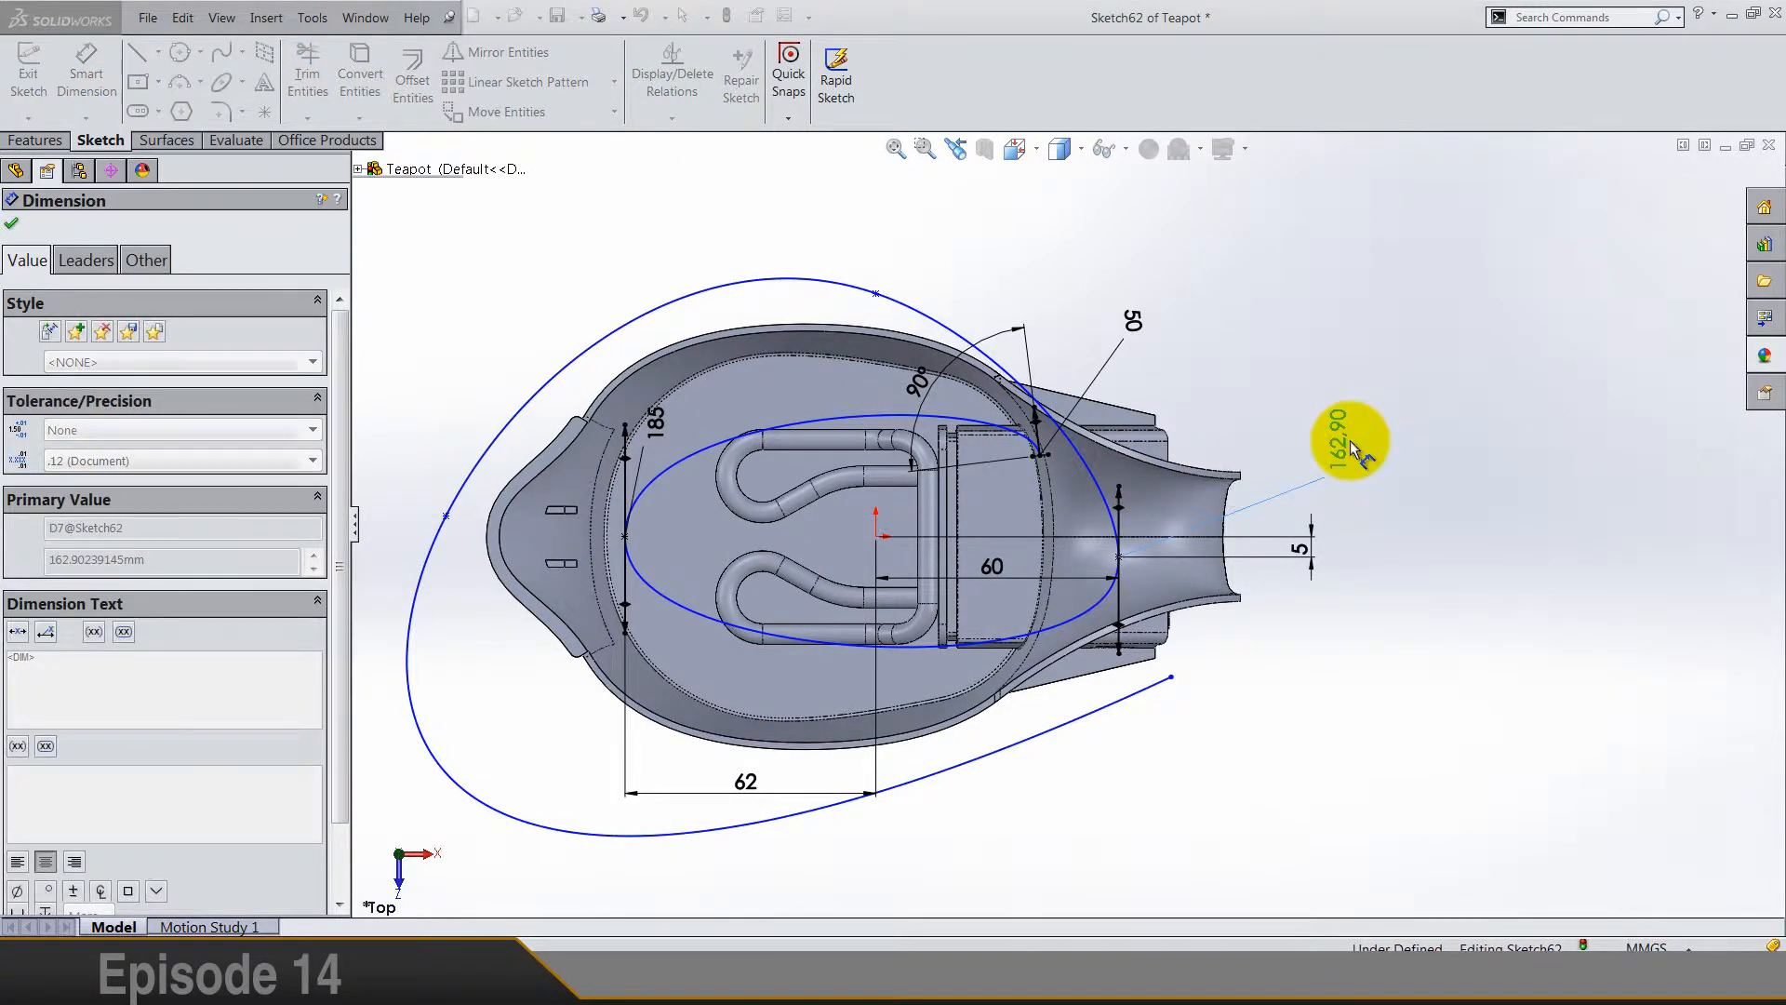
pyautogui.click(1390, 654)
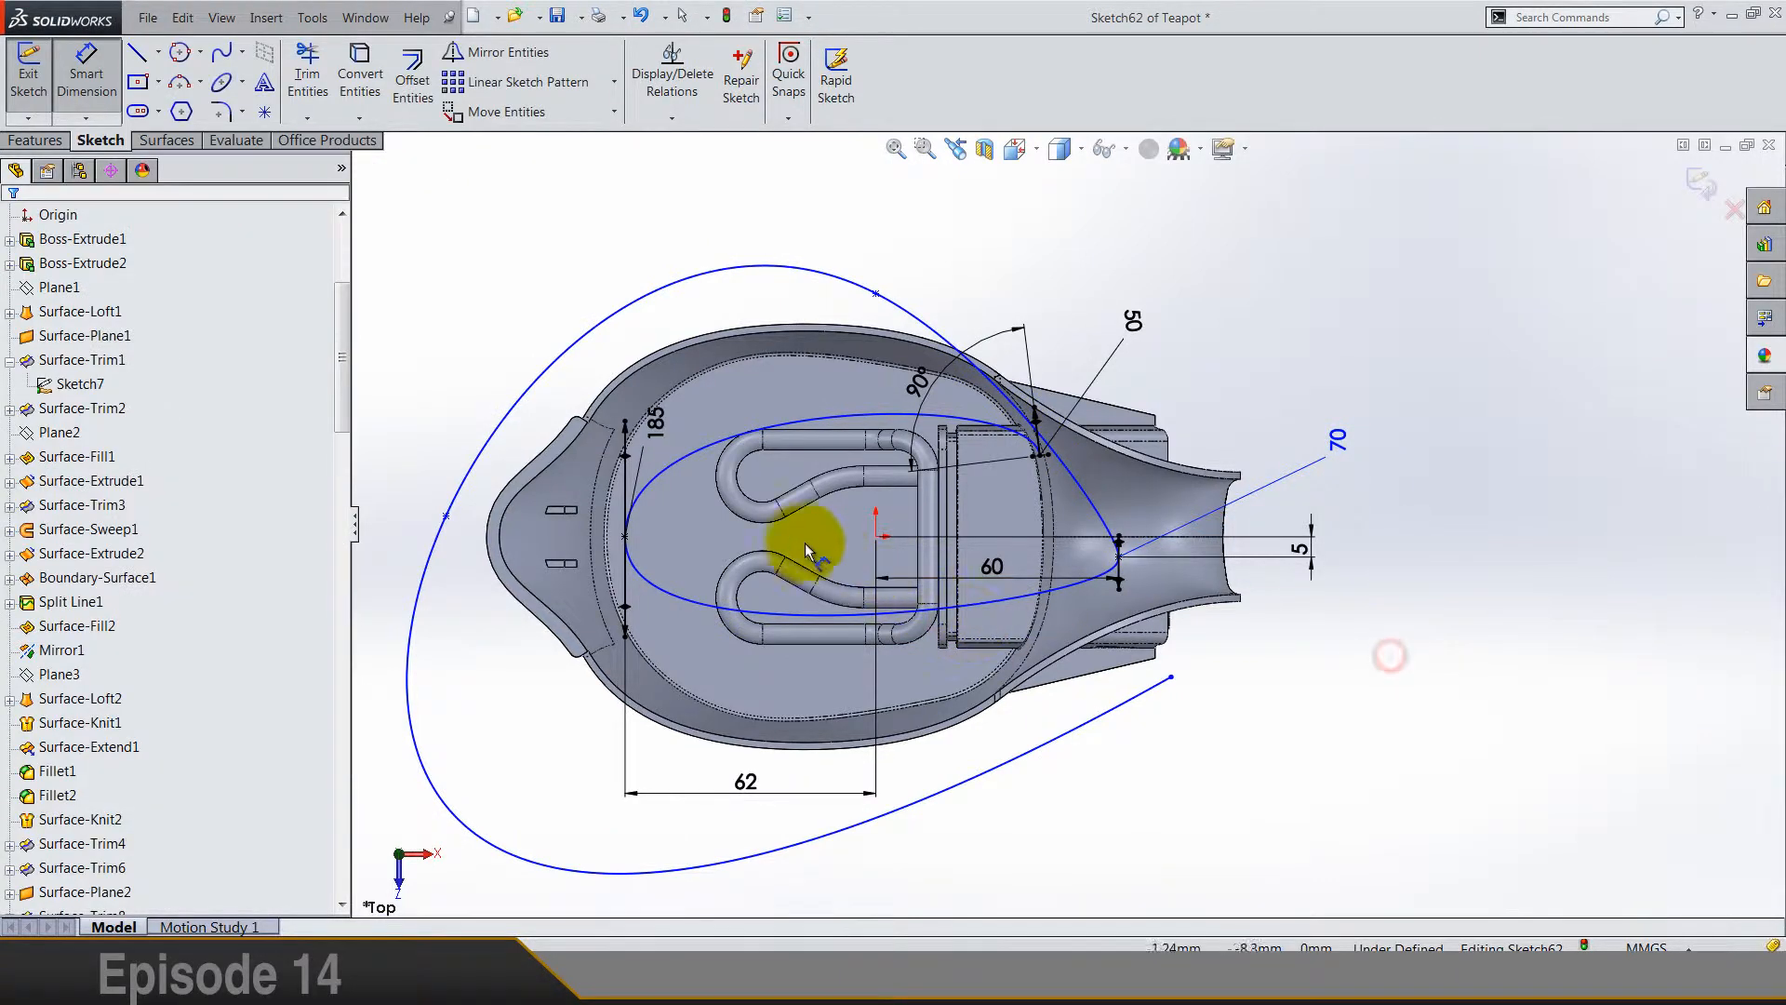
# Step: Insert a spline point on the lower stretch of the inner loop, beside the lower heating coil's bend
pyautogui.scroll(-4, 789, 547)
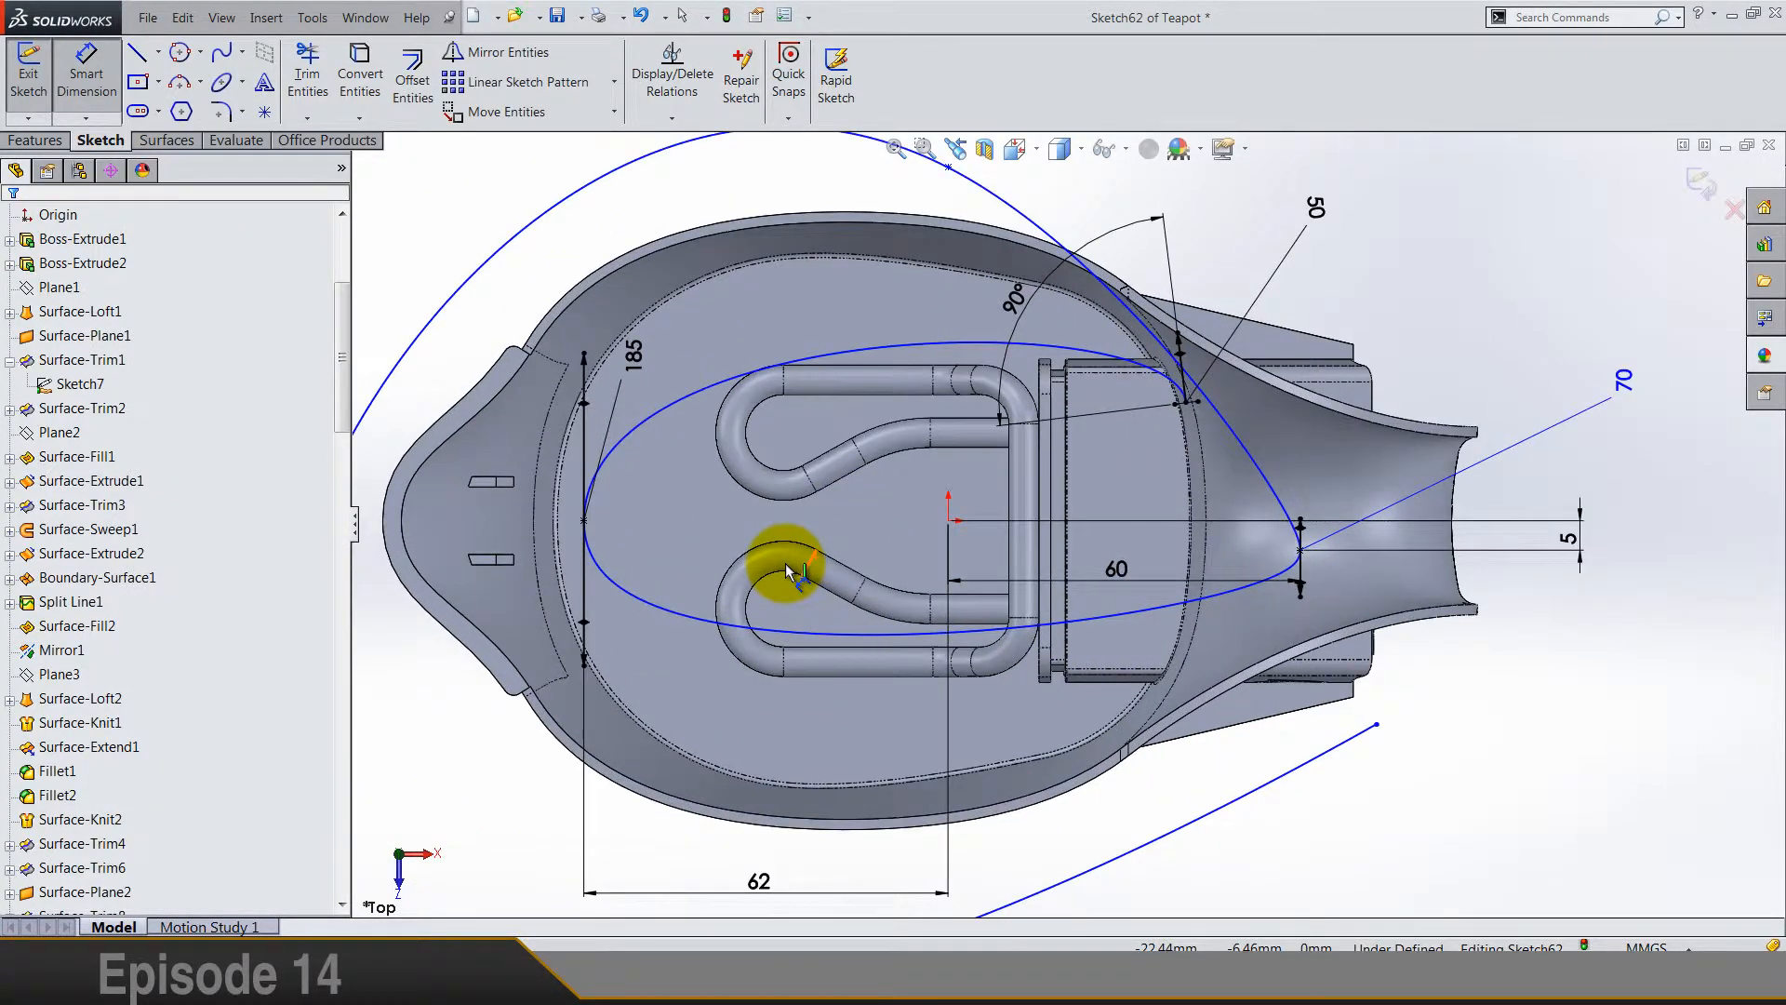
pyautogui.press('Escape')
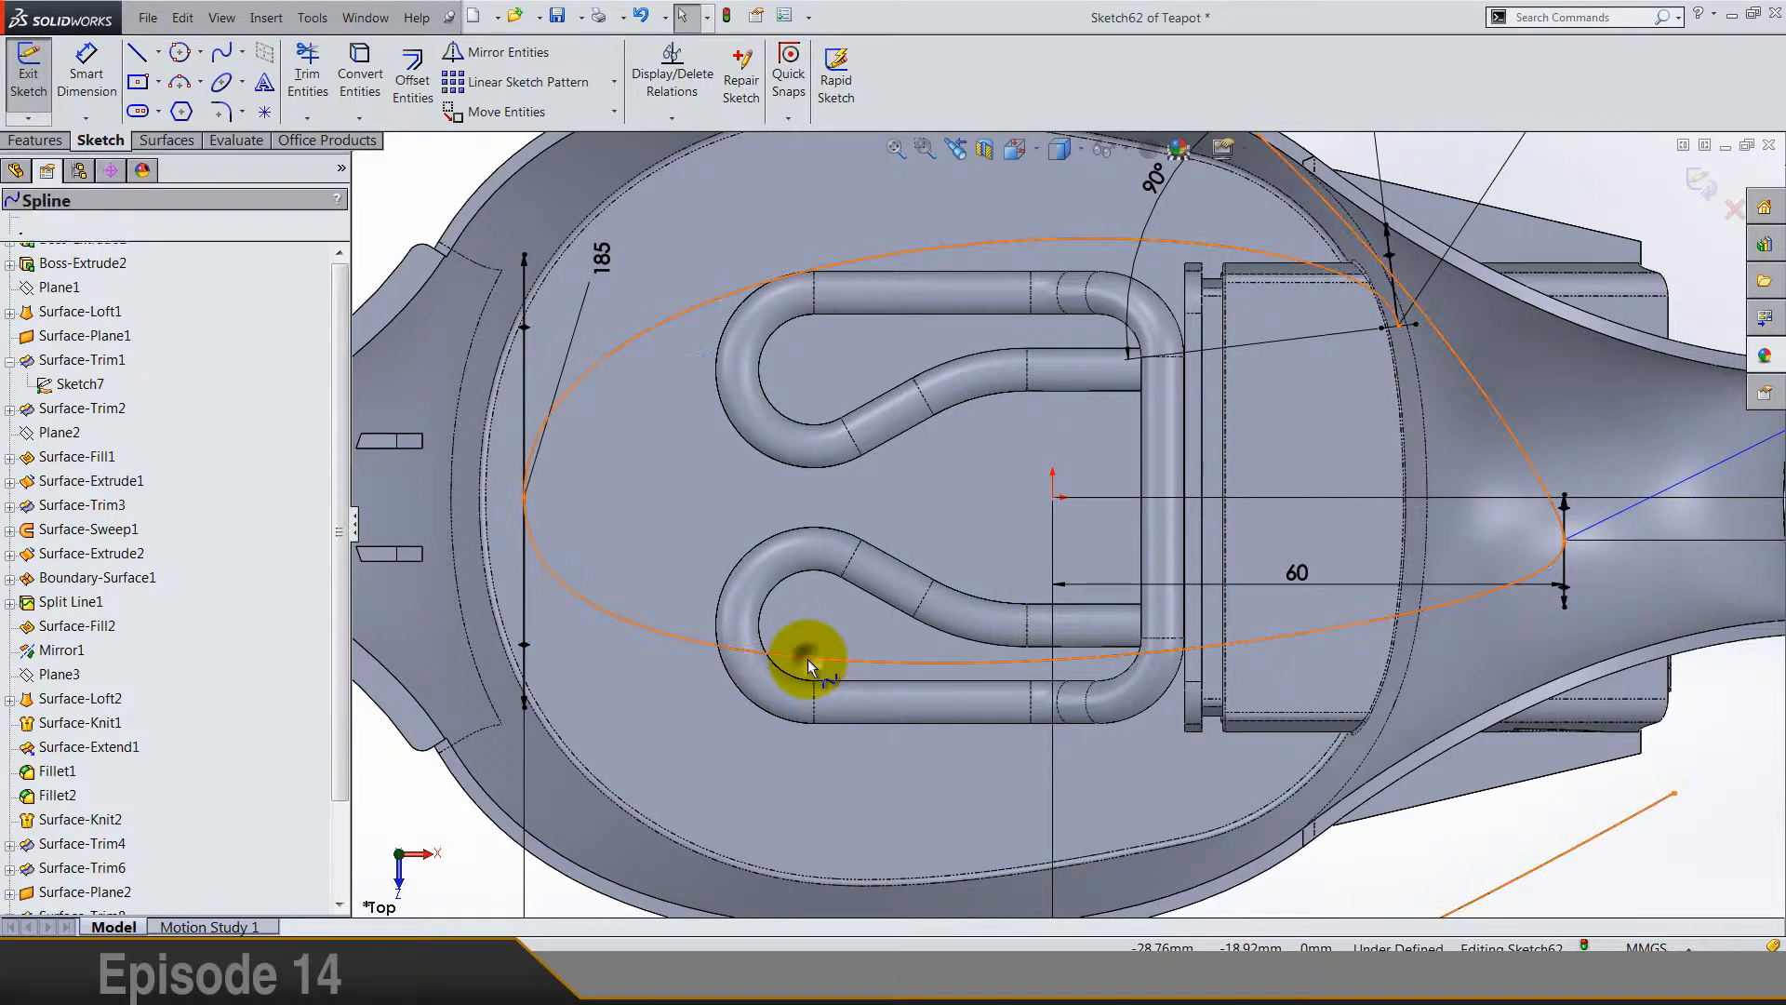
pyautogui.rightClick(818, 660)
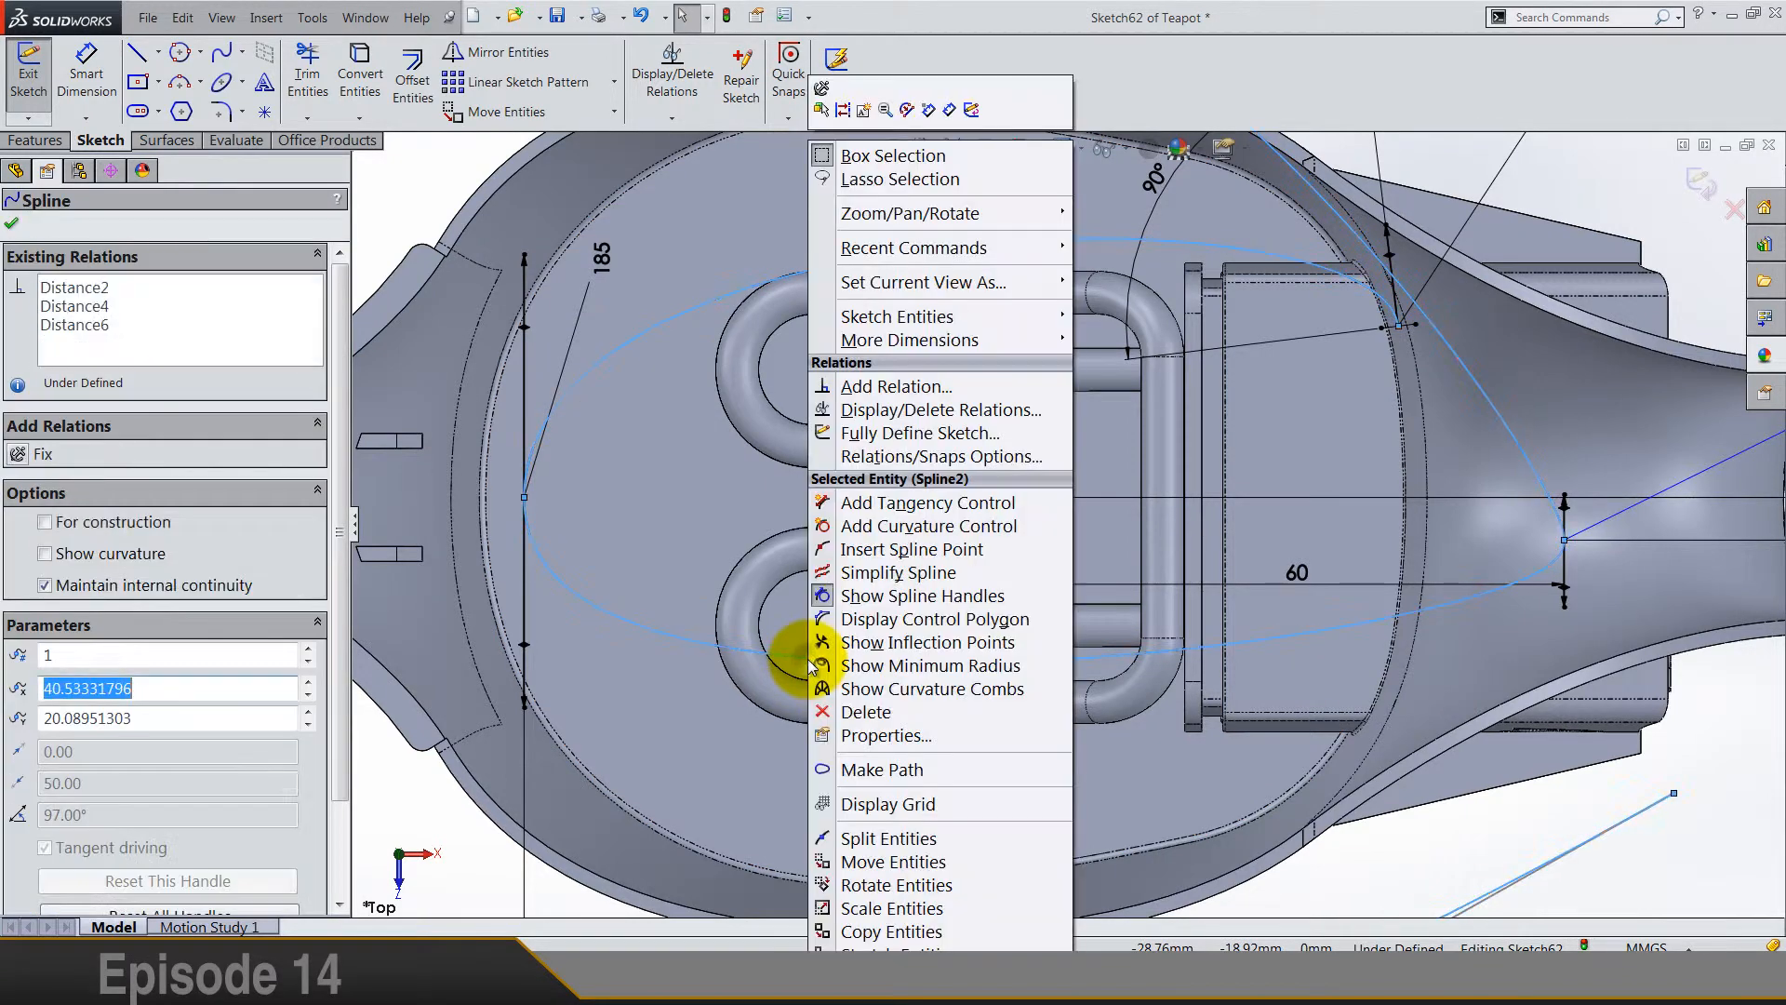
pyautogui.click(879, 552)
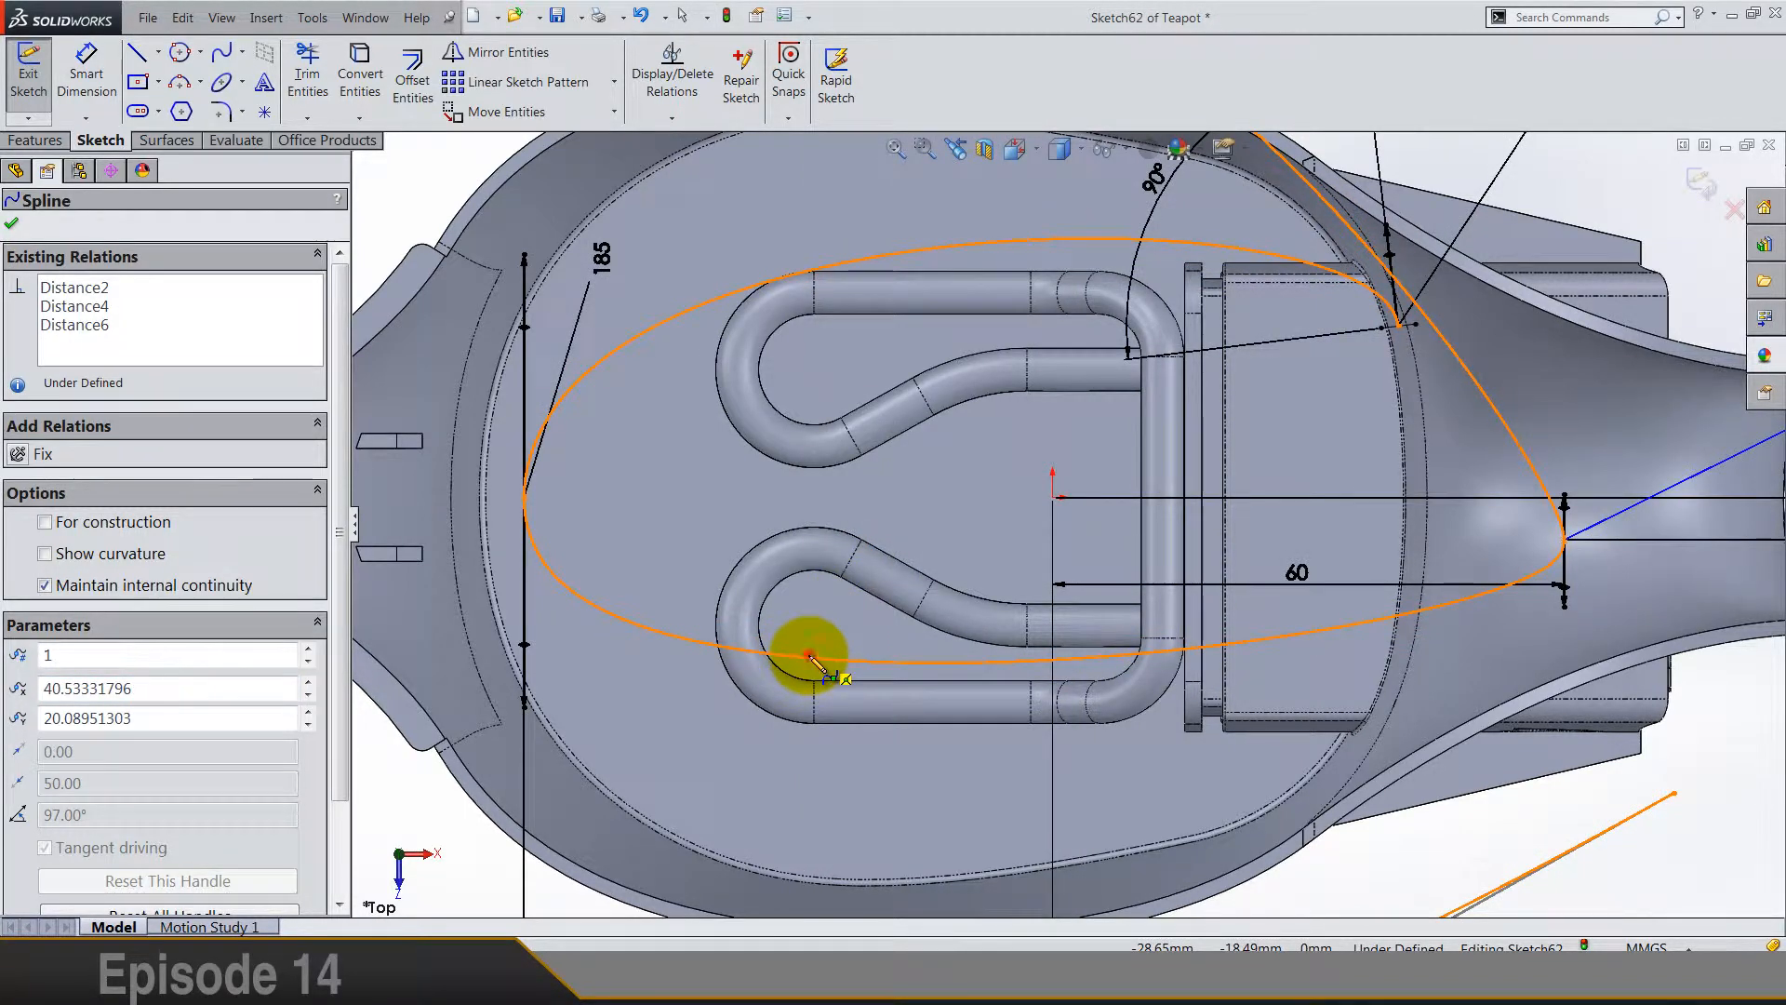
pyautogui.click(809, 657)
pyautogui.press('Escape')
# Step: Dimension the horizontal distance from the origin to the inserted spline point on the lower inner loop as 28 mm
pyautogui.click(86, 74)
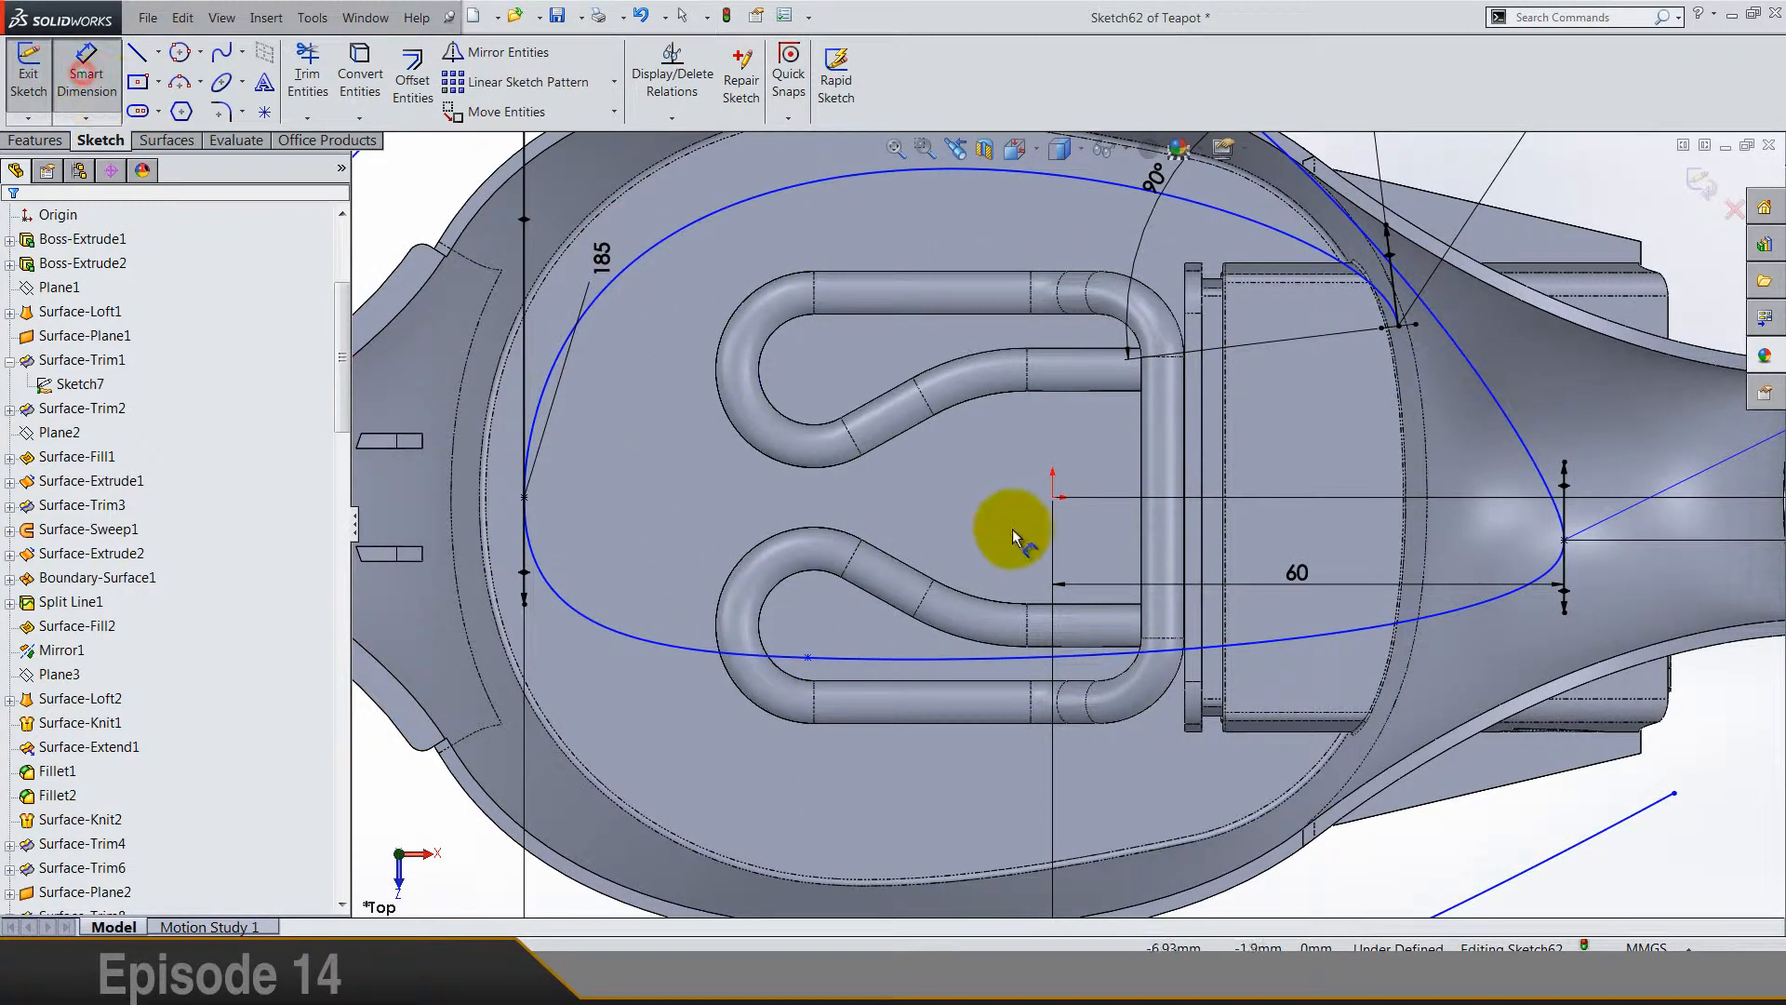
pyautogui.click(1052, 496)
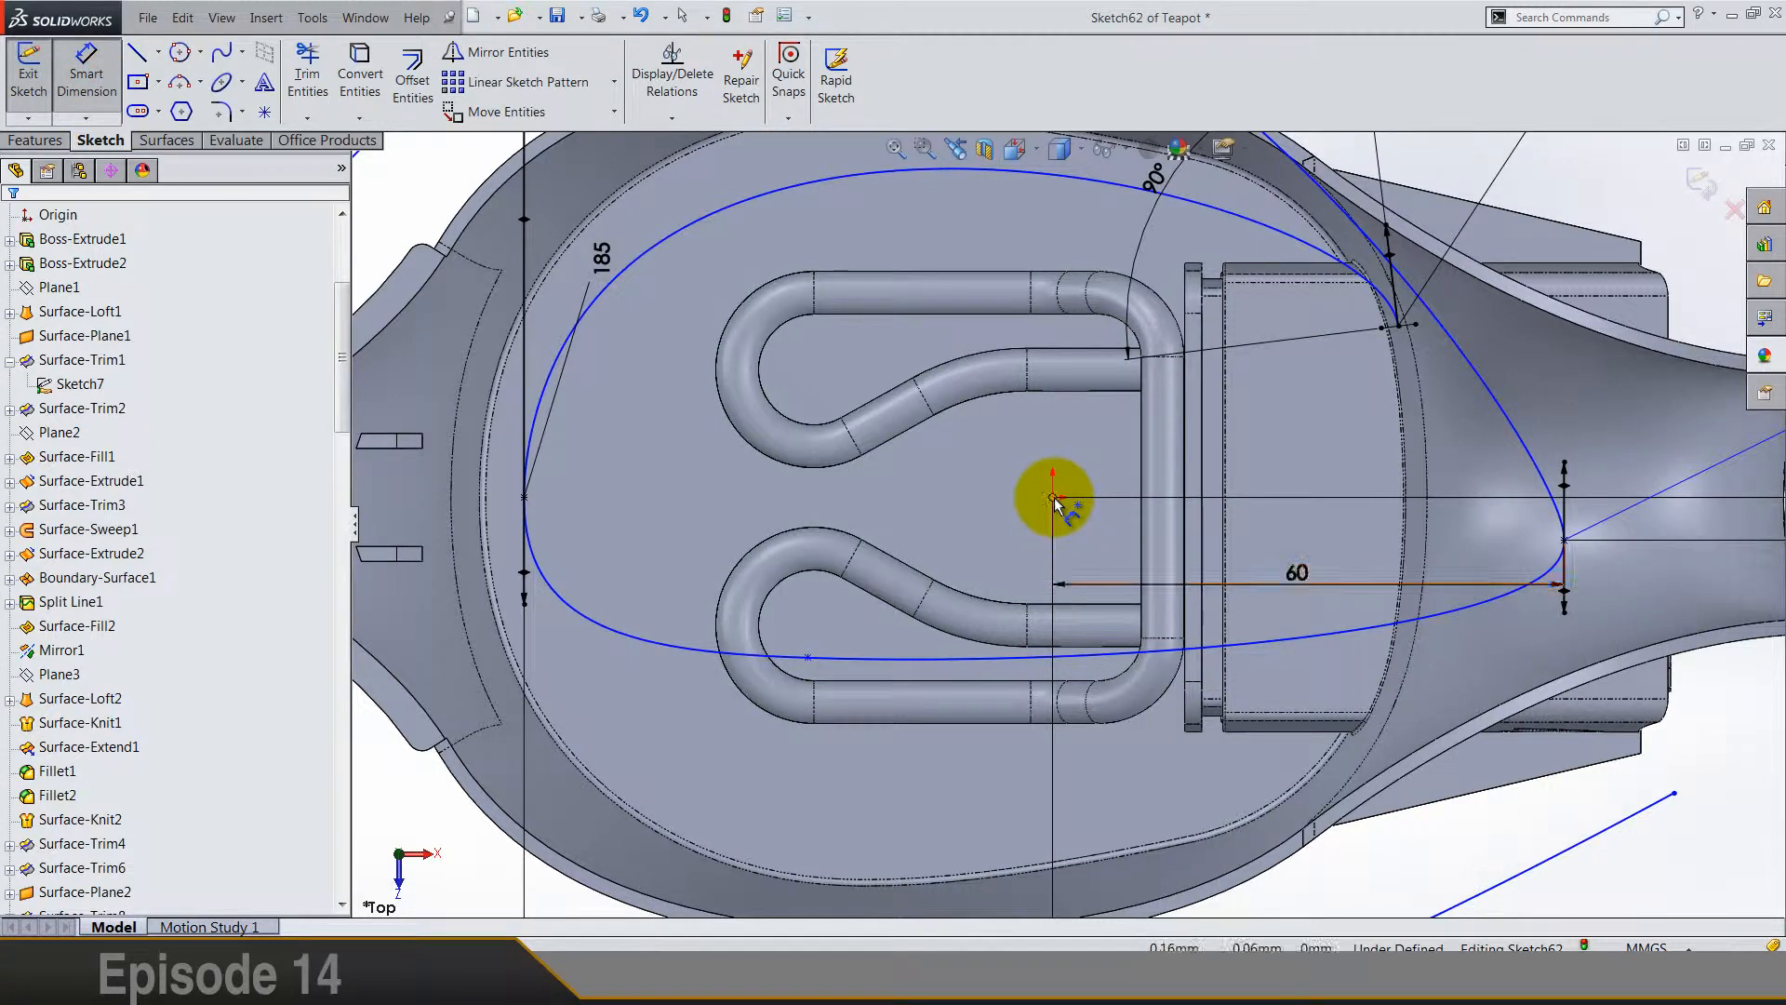
pyautogui.click(809, 658)
pyautogui.click(906, 794)
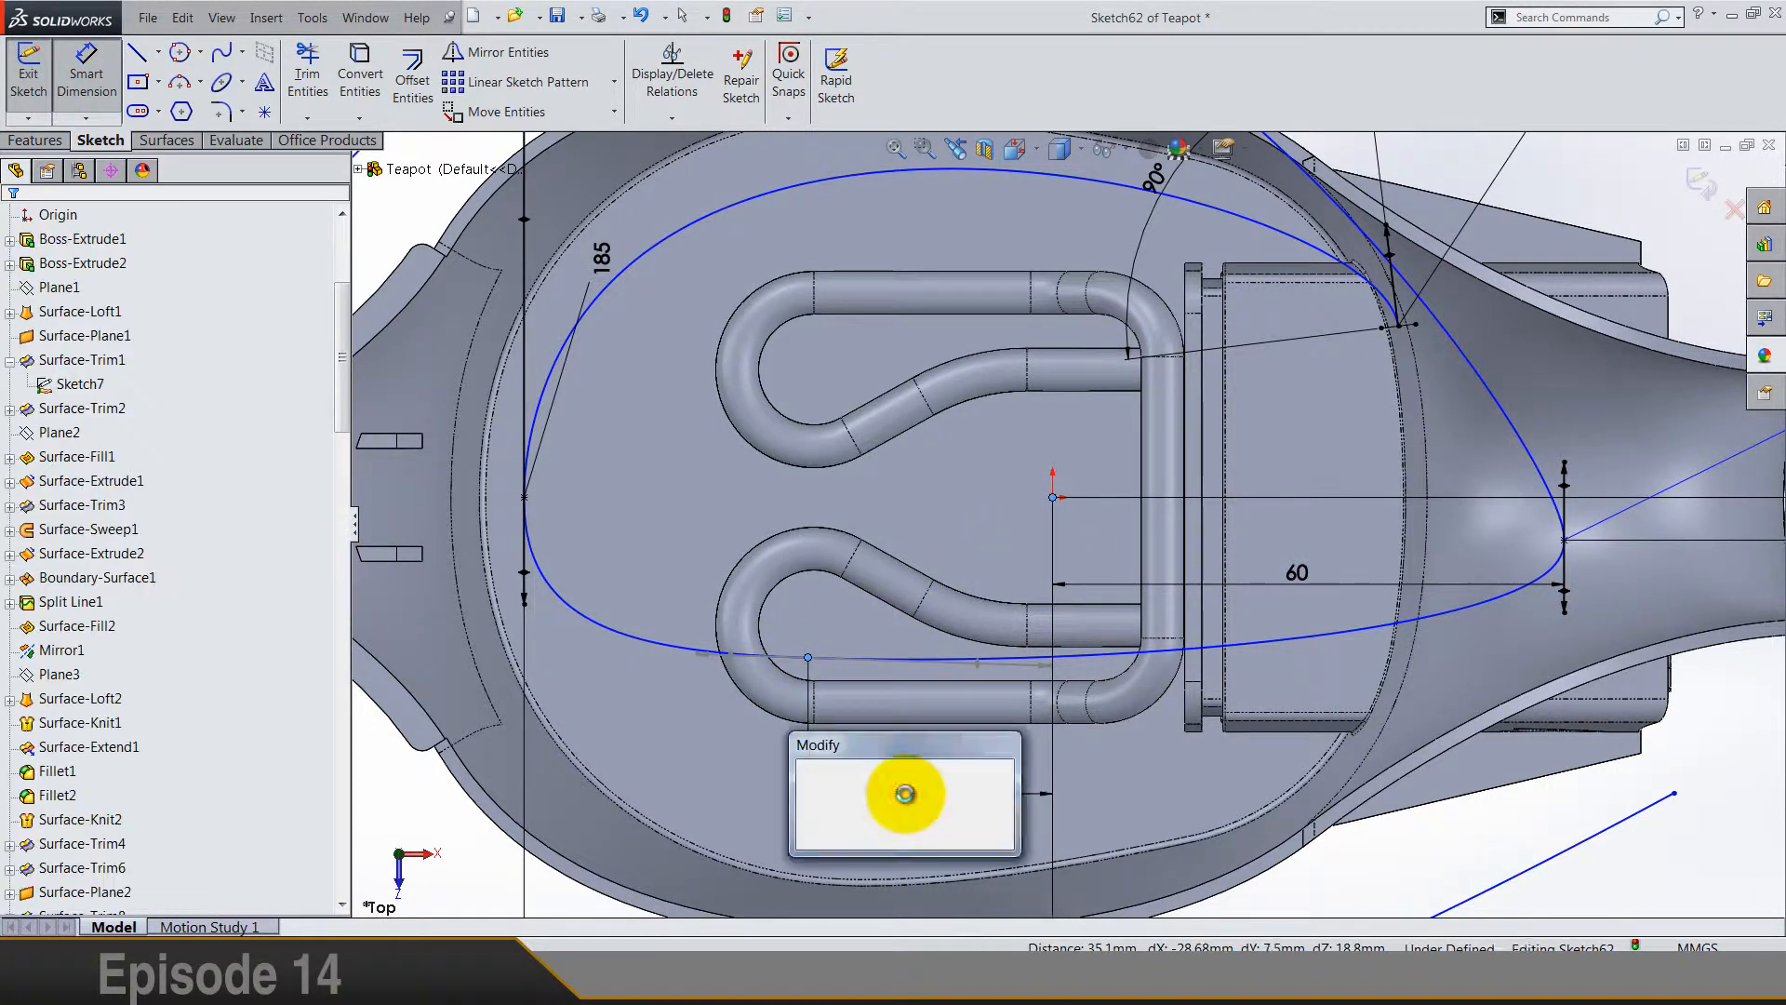
pyautogui.press('Return')
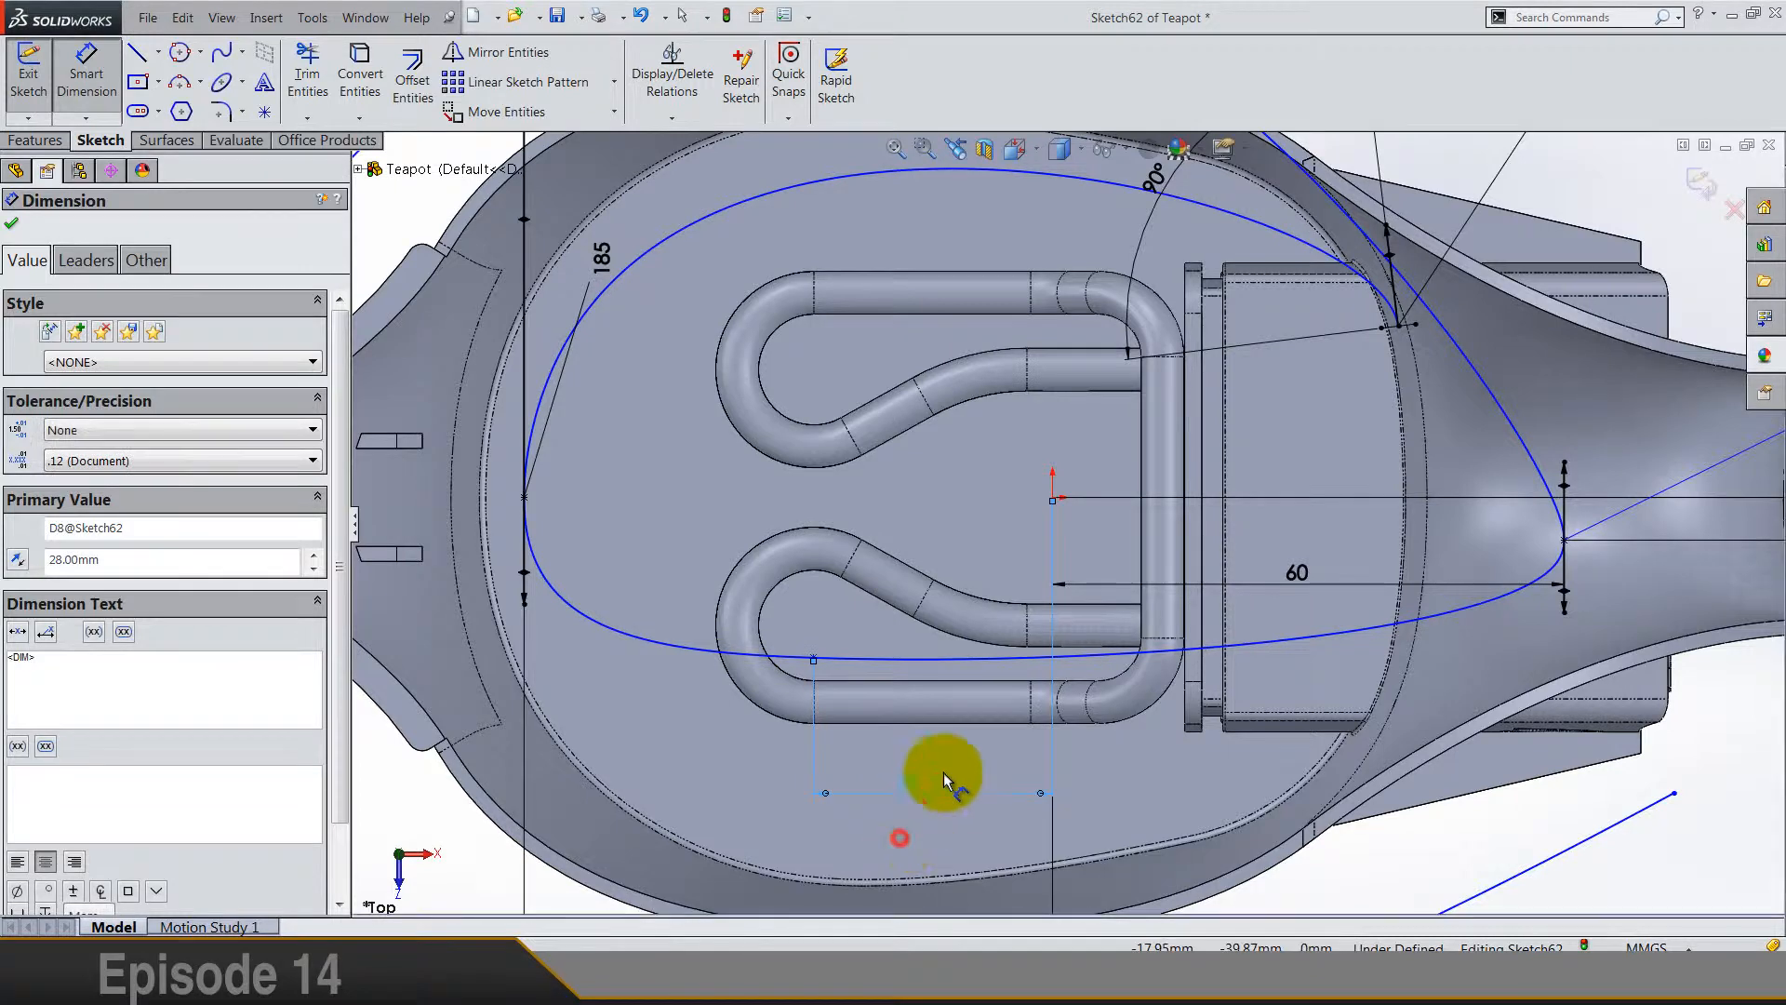
# Step: Dimension the vertical distance from the origin to the inserted spline point and set it to 35 mm
pyautogui.click(1052, 497)
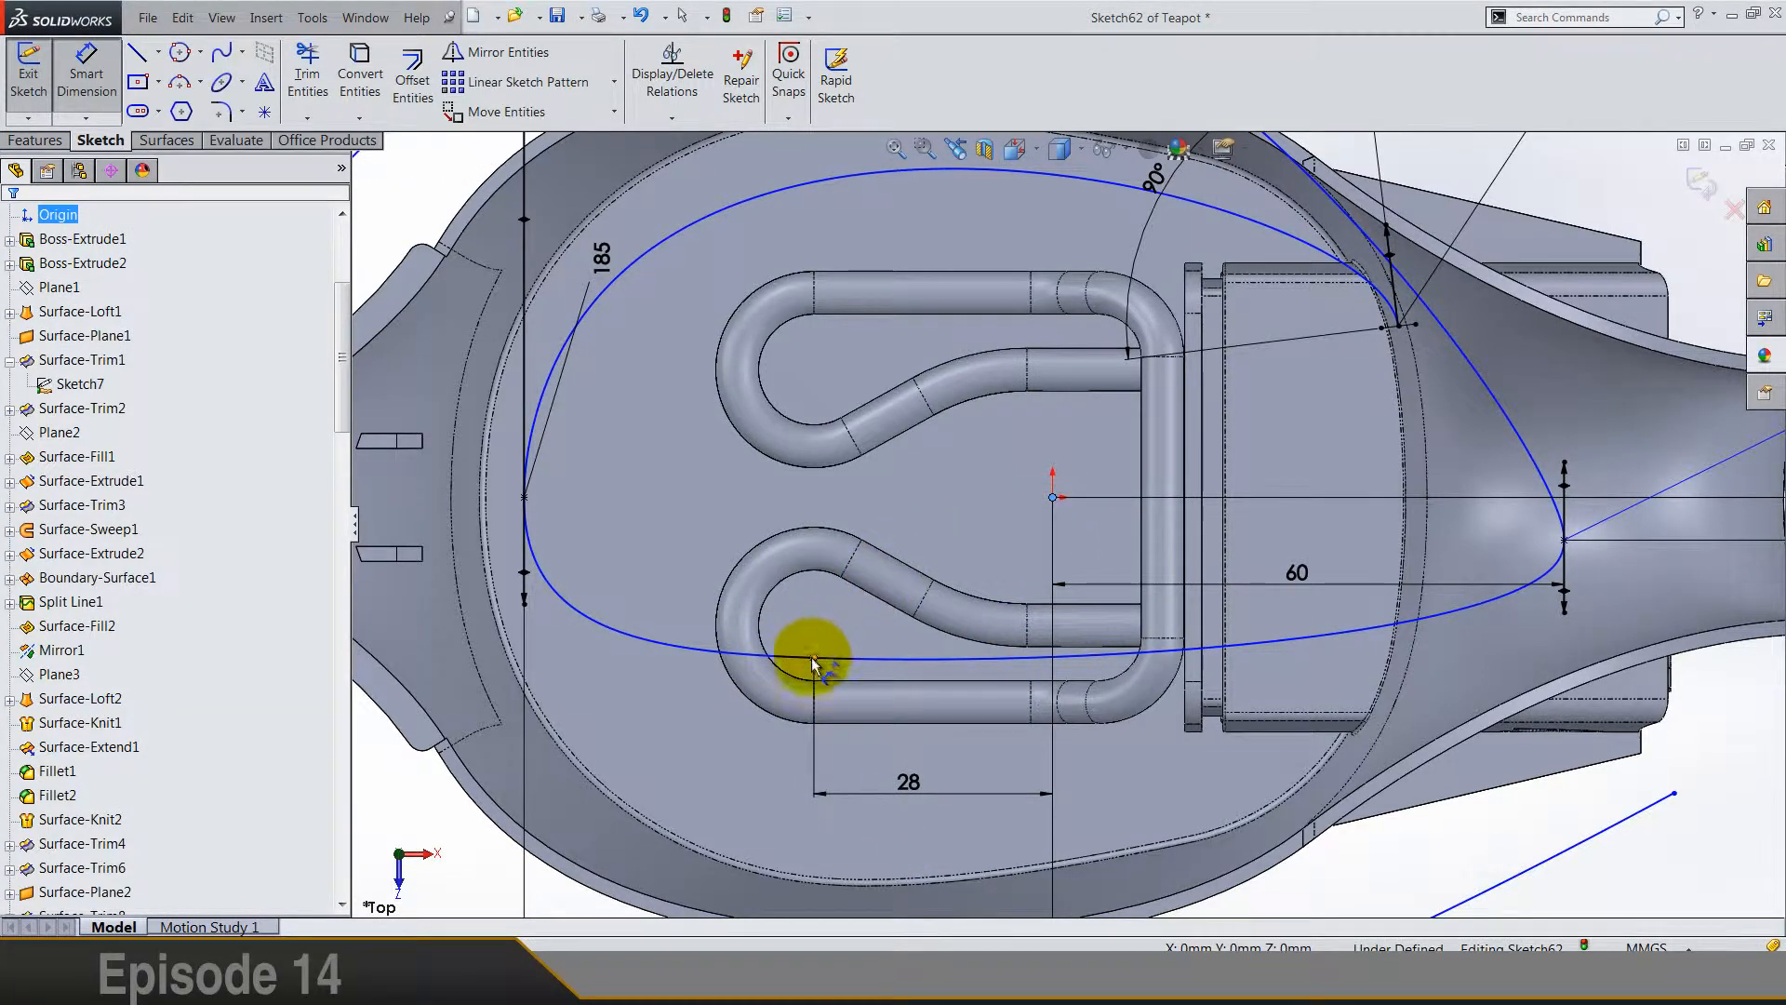
pyautogui.click(812, 662)
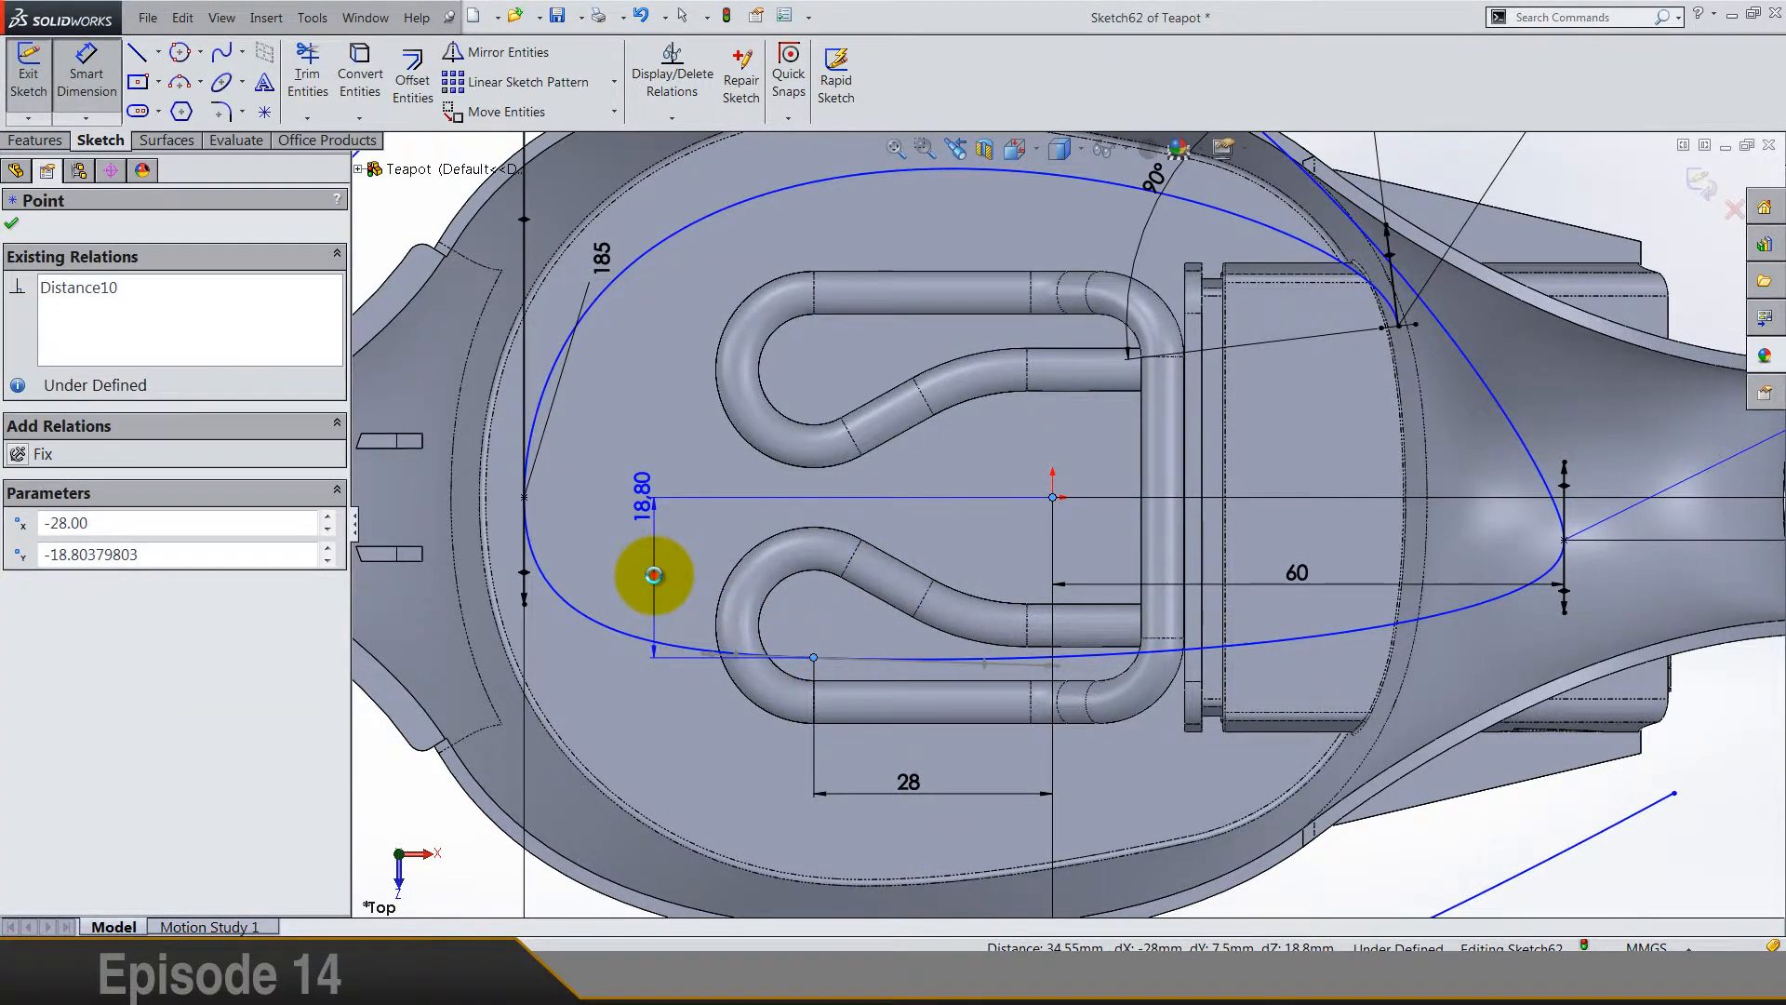
pyautogui.click(654, 575)
pyautogui.write('35')
pyautogui.press('Return')
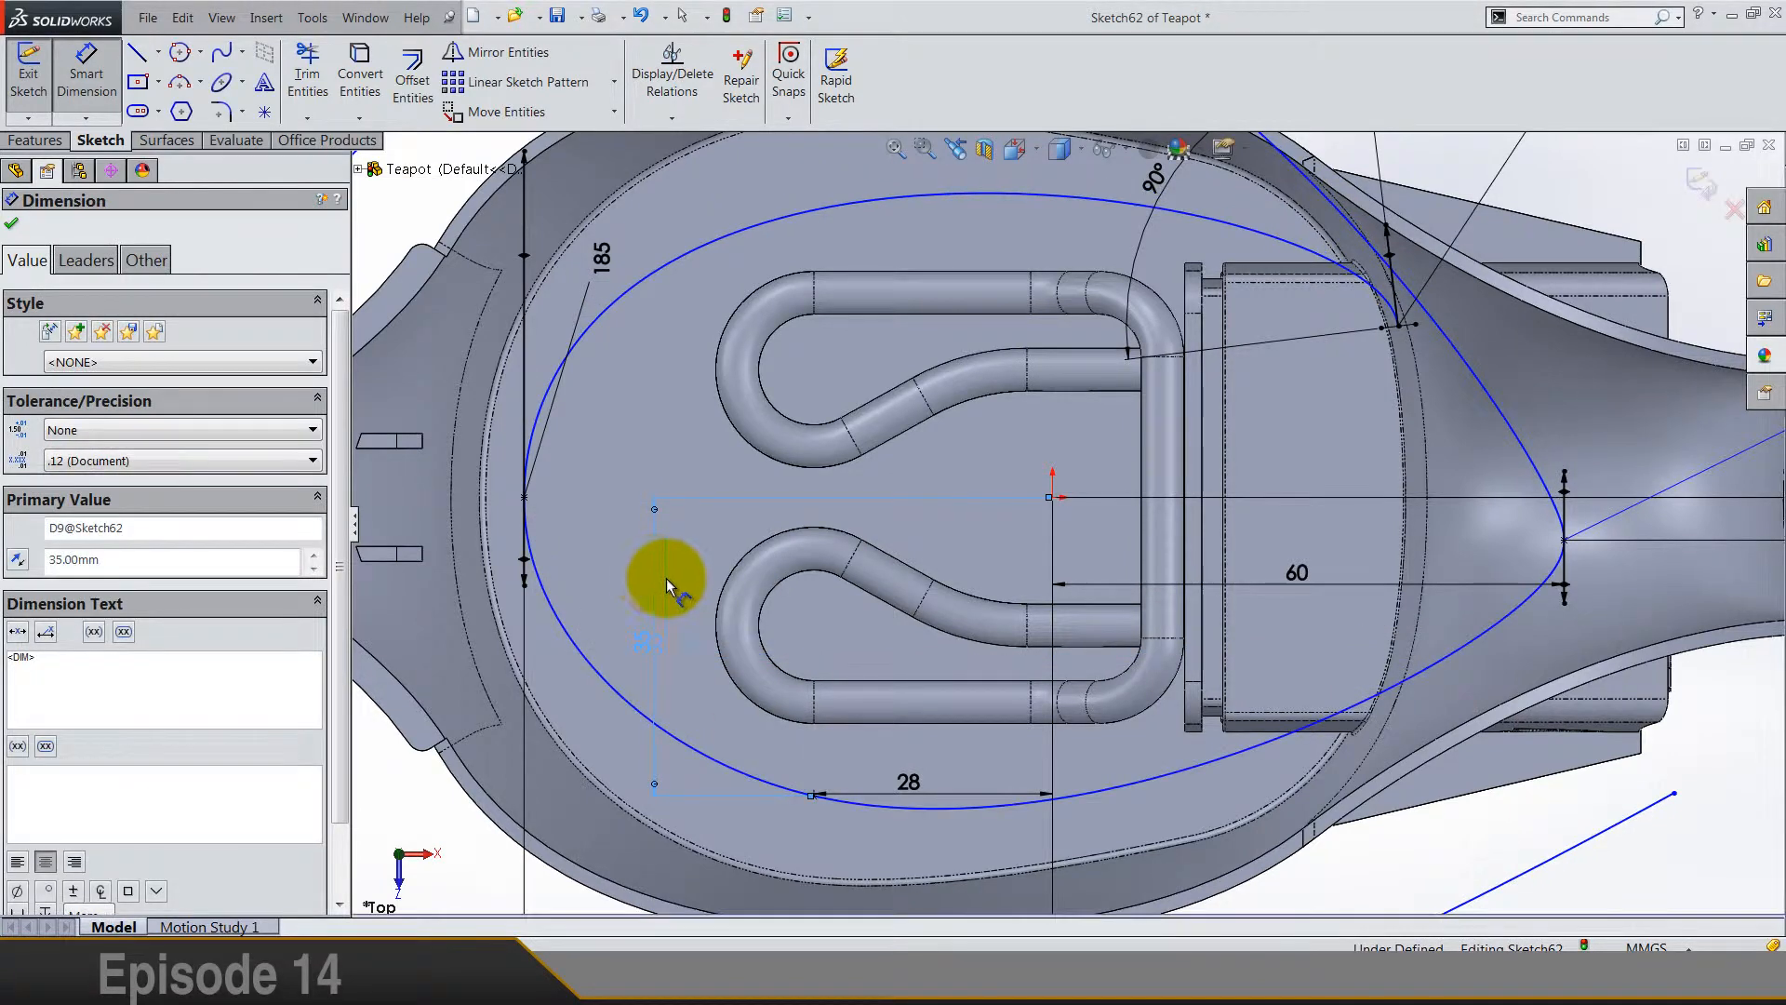
pyautogui.click(693, 567)
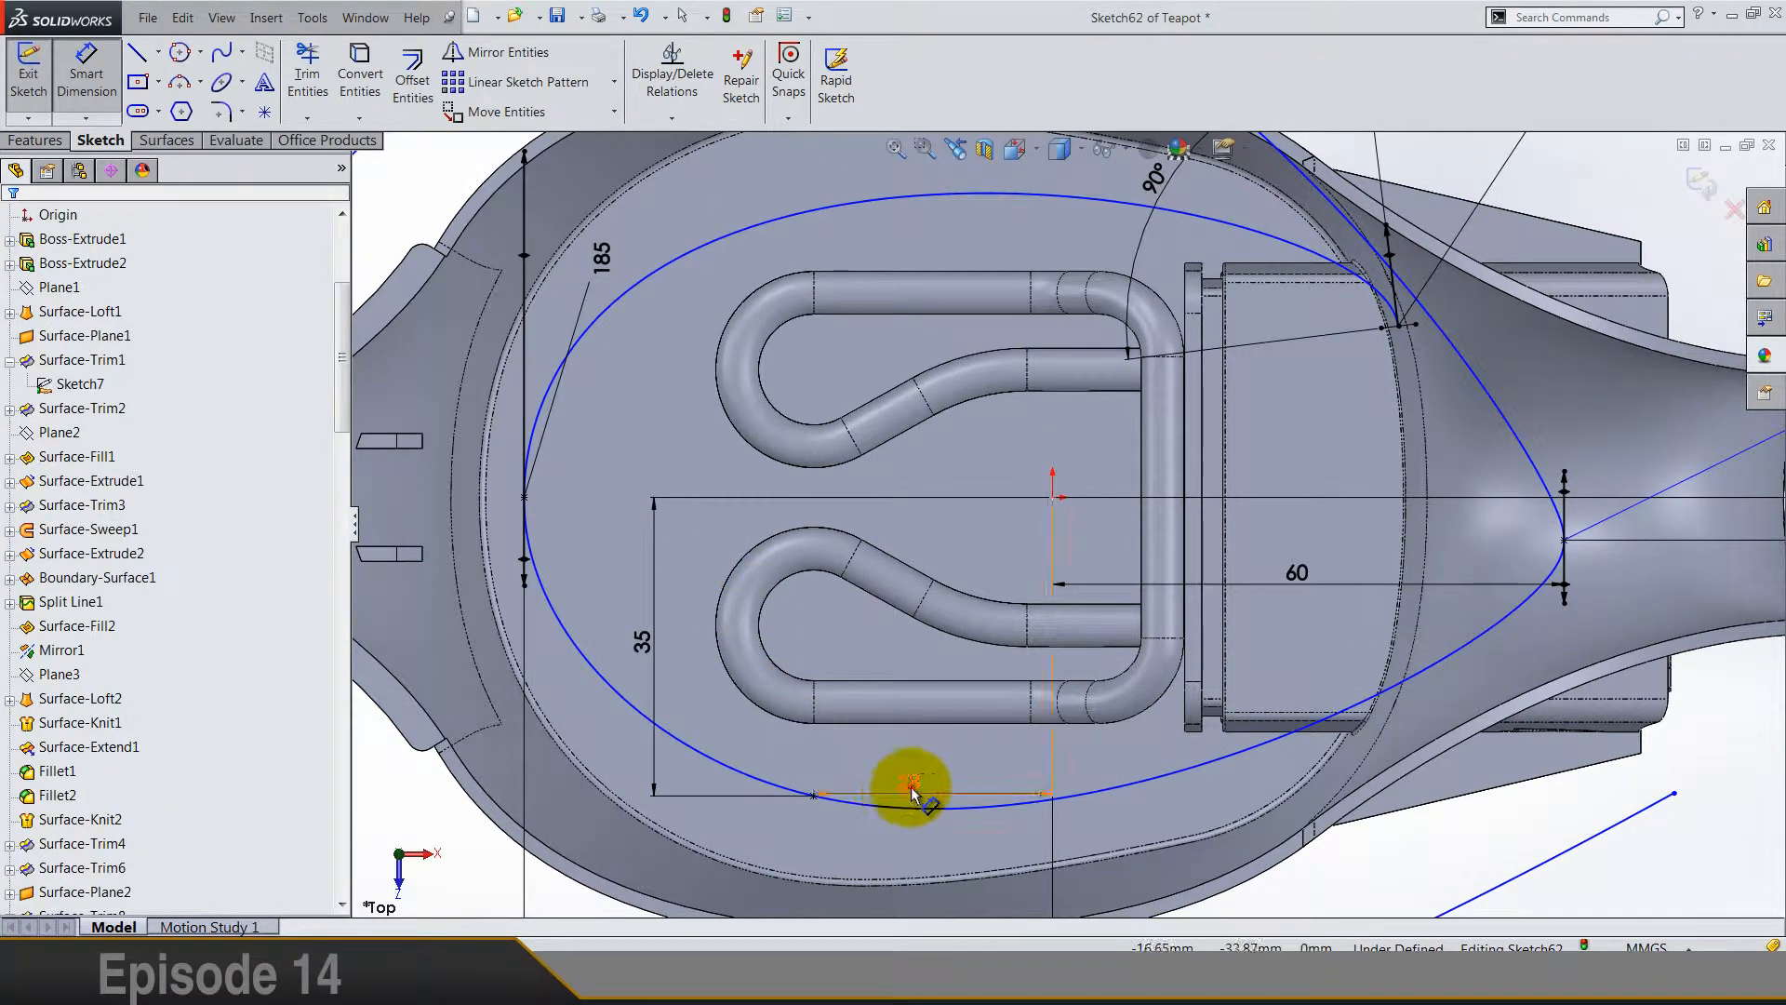
# Step: Reposition the 28 mm dimension just above the lower straight leg of the heating coil
pyautogui.click(912, 786)
pyautogui.click(913, 672)
pyautogui.press('Escape')
pyautogui.press('Escape')
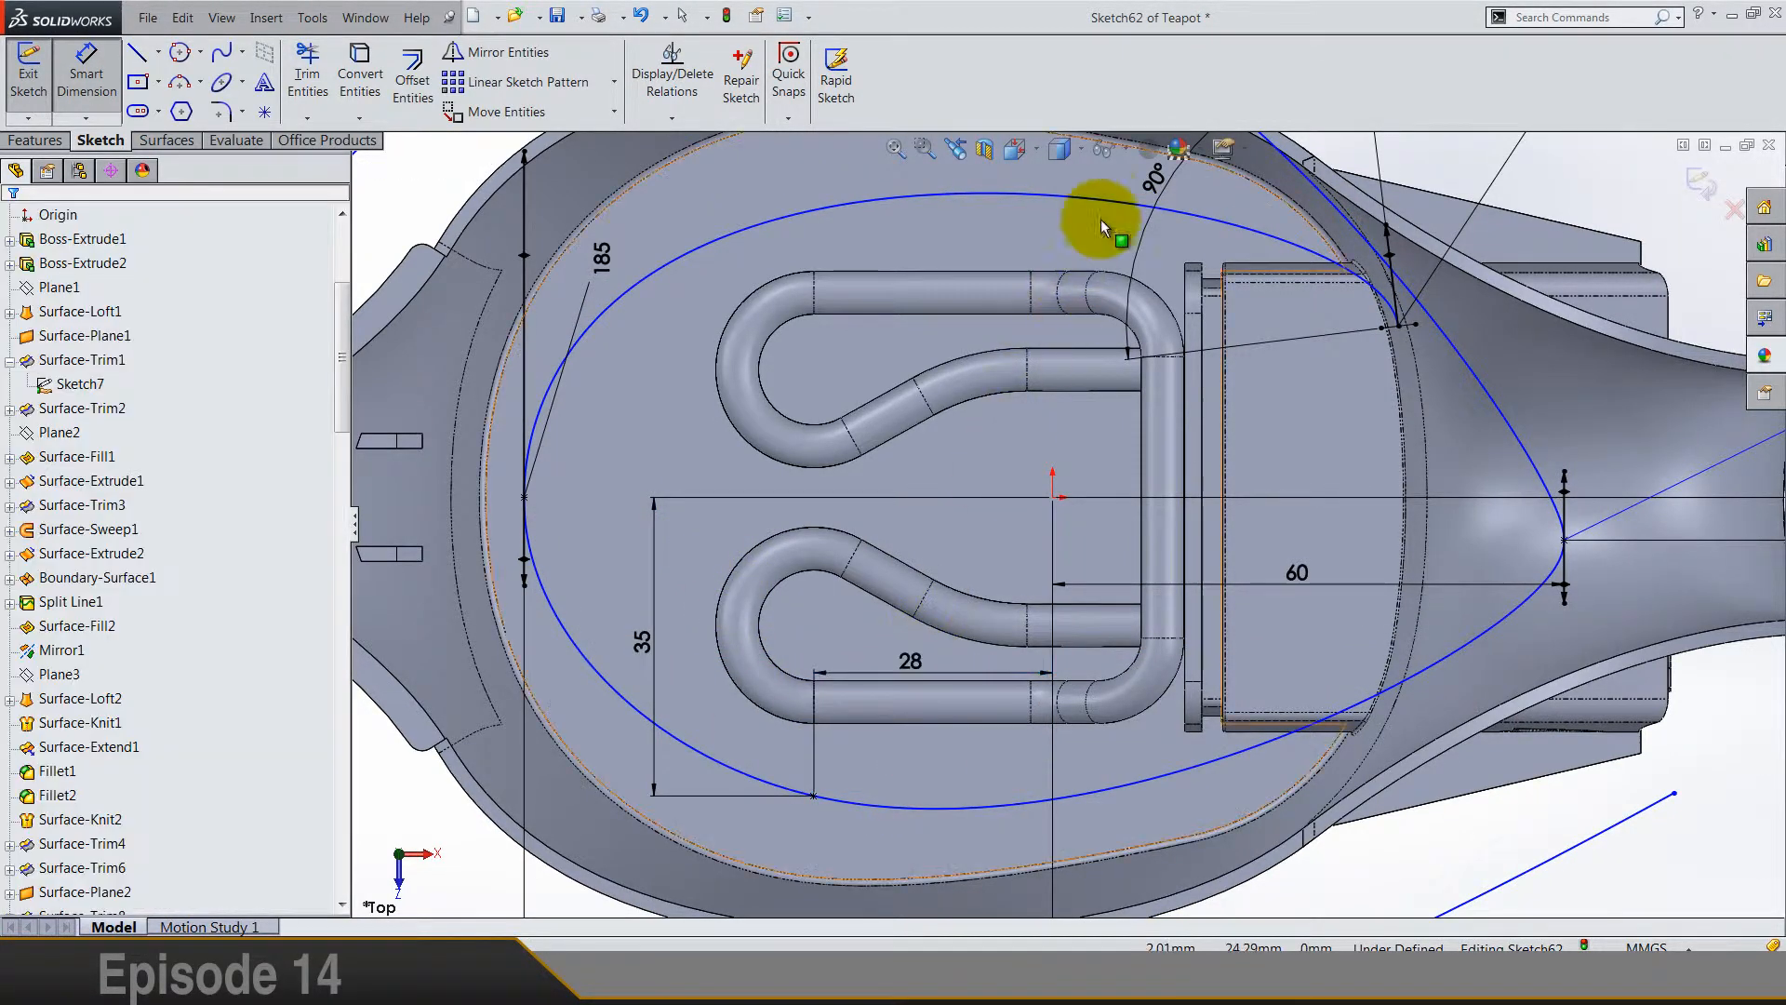
pyautogui.click(1074, 144)
pyautogui.click(1063, 275)
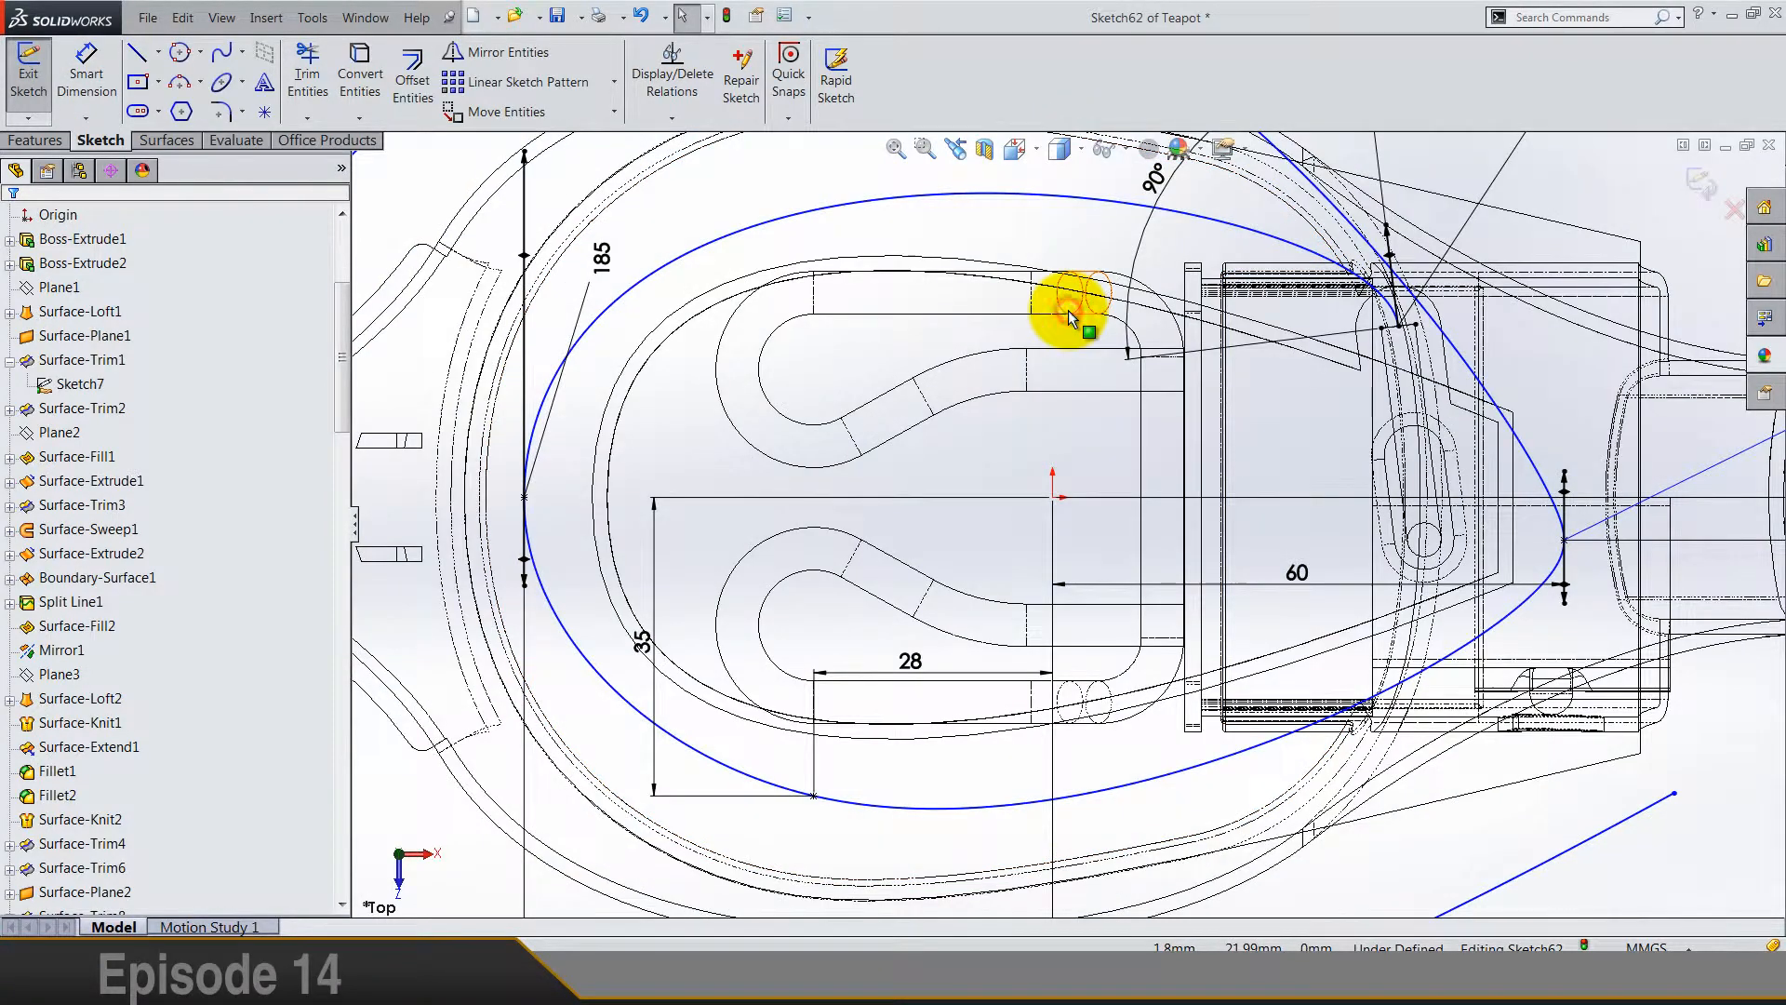
pyautogui.click(1062, 151)
pyautogui.click(1061, 183)
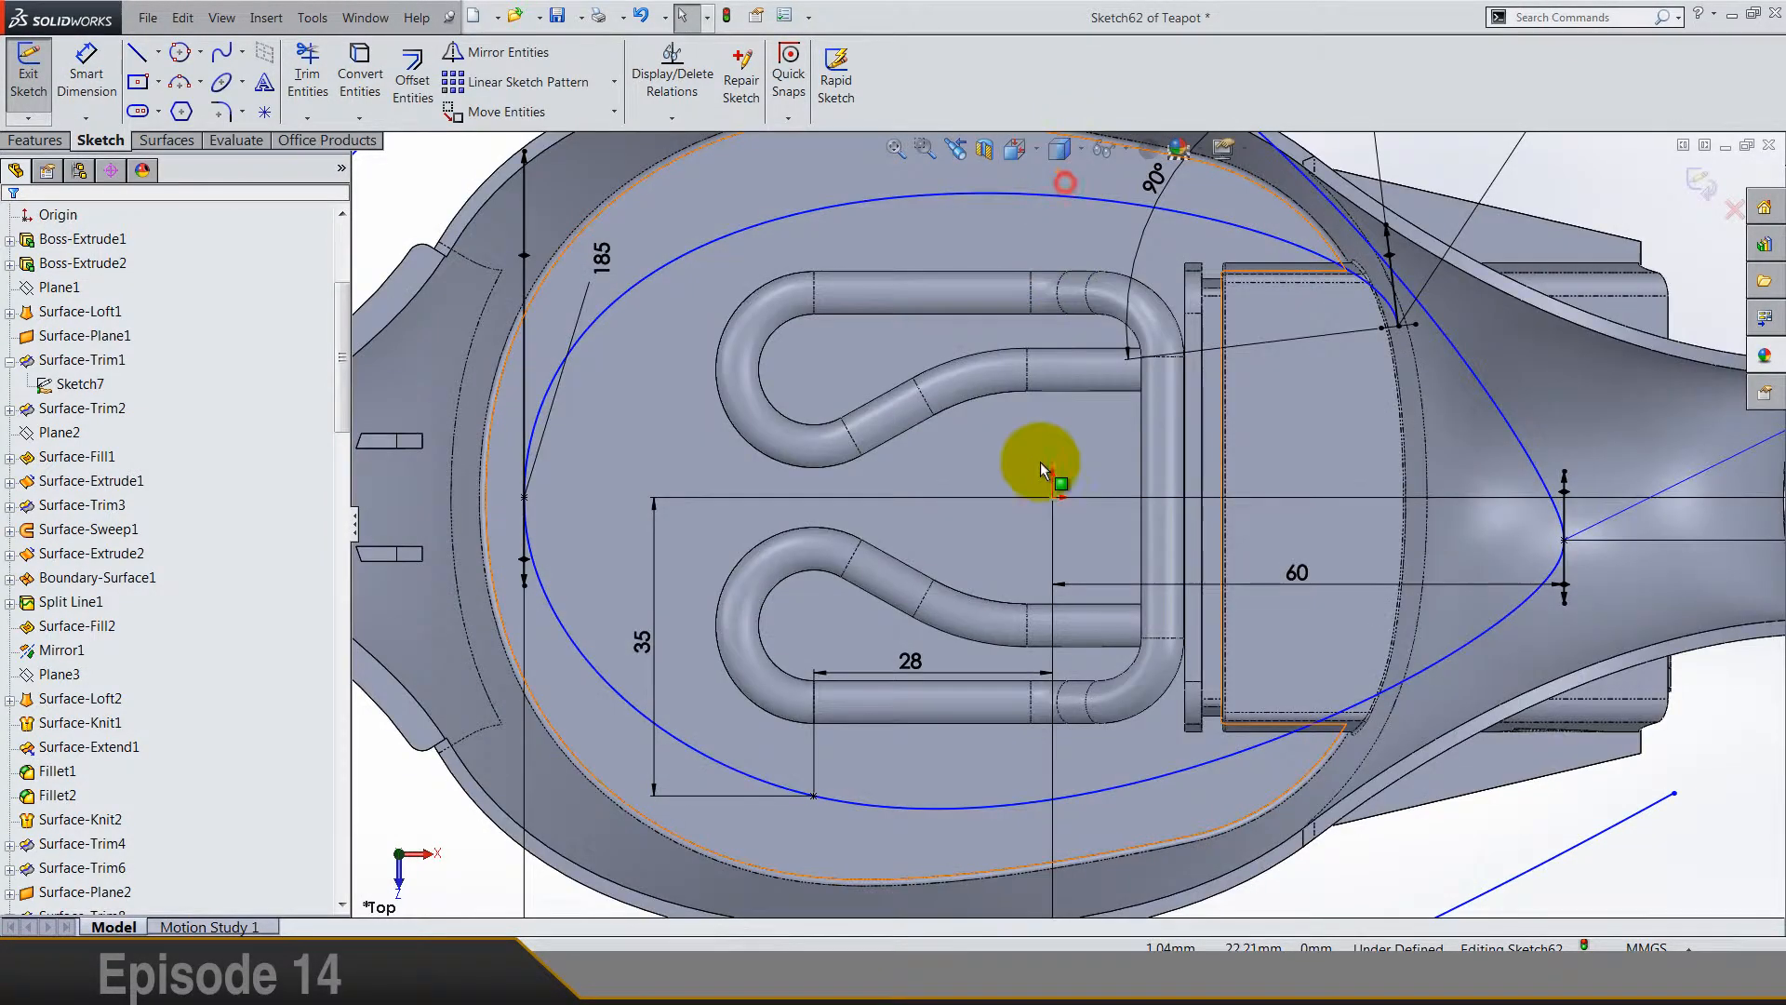
# Step: Move the outer loop's spline point above the teapot body toward the spout, about 9.4 mm horizontally and 56.7 mm vertically from the origin
pyautogui.scroll(3, 1042, 470)
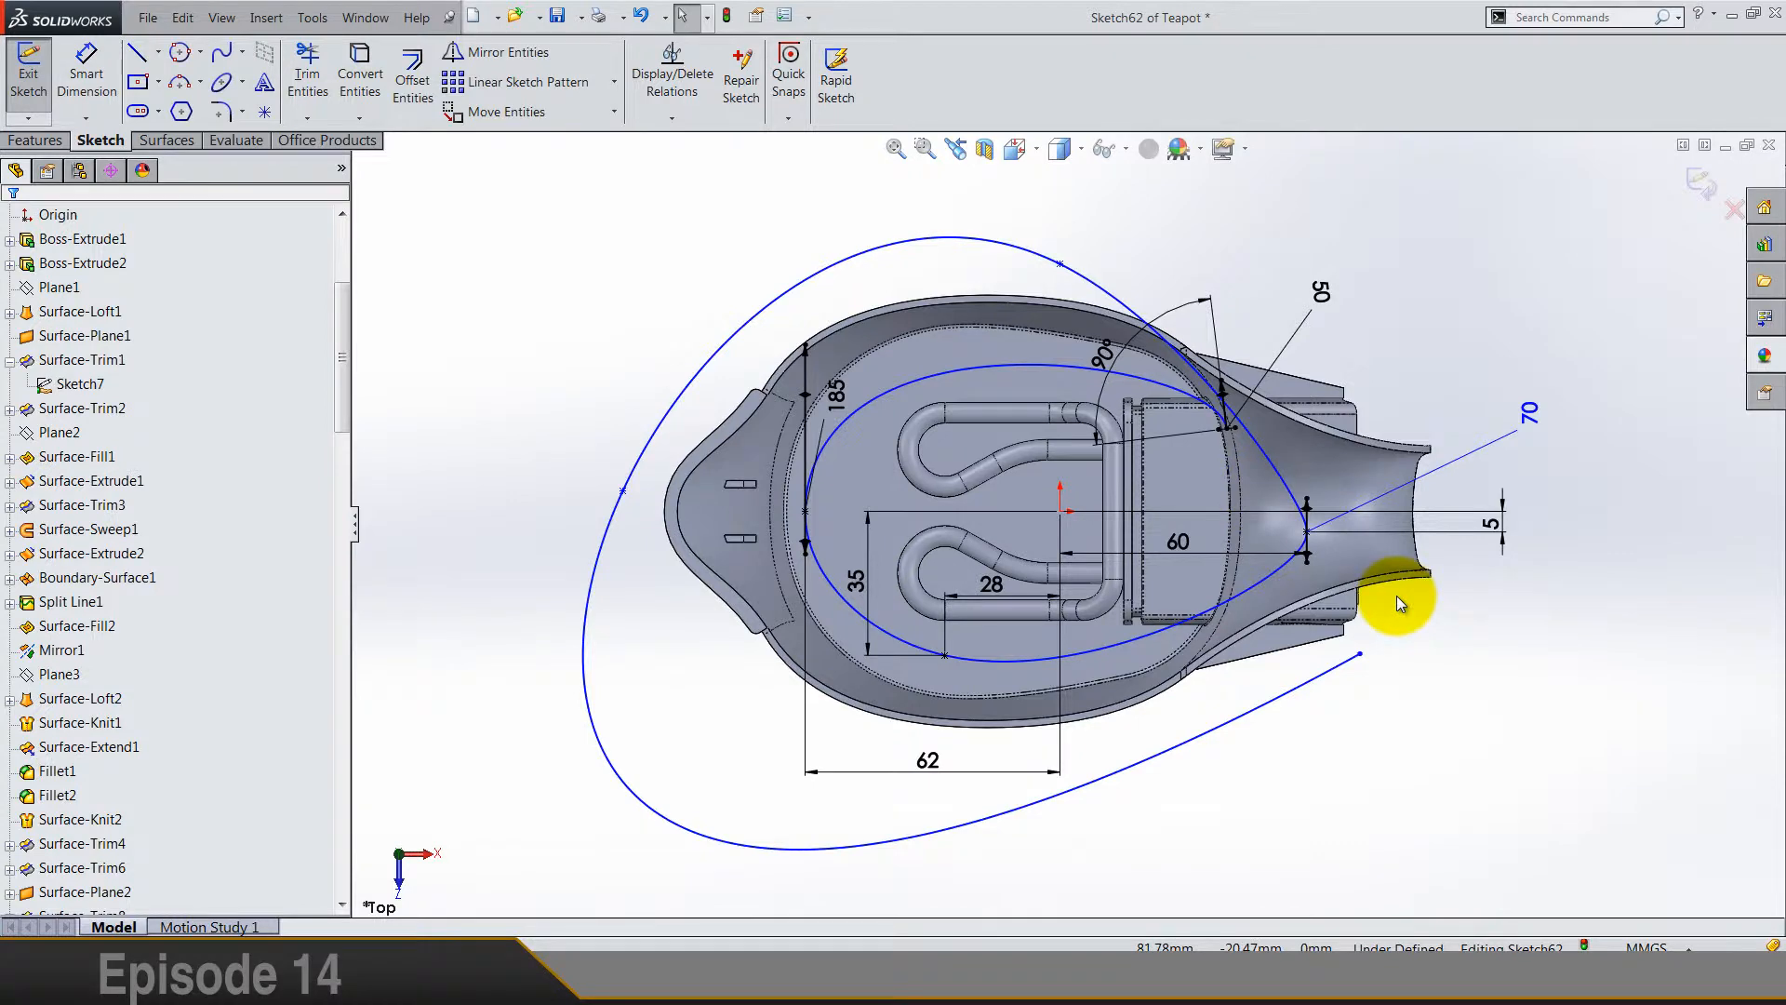
pyautogui.scroll(-2, 1220, 246)
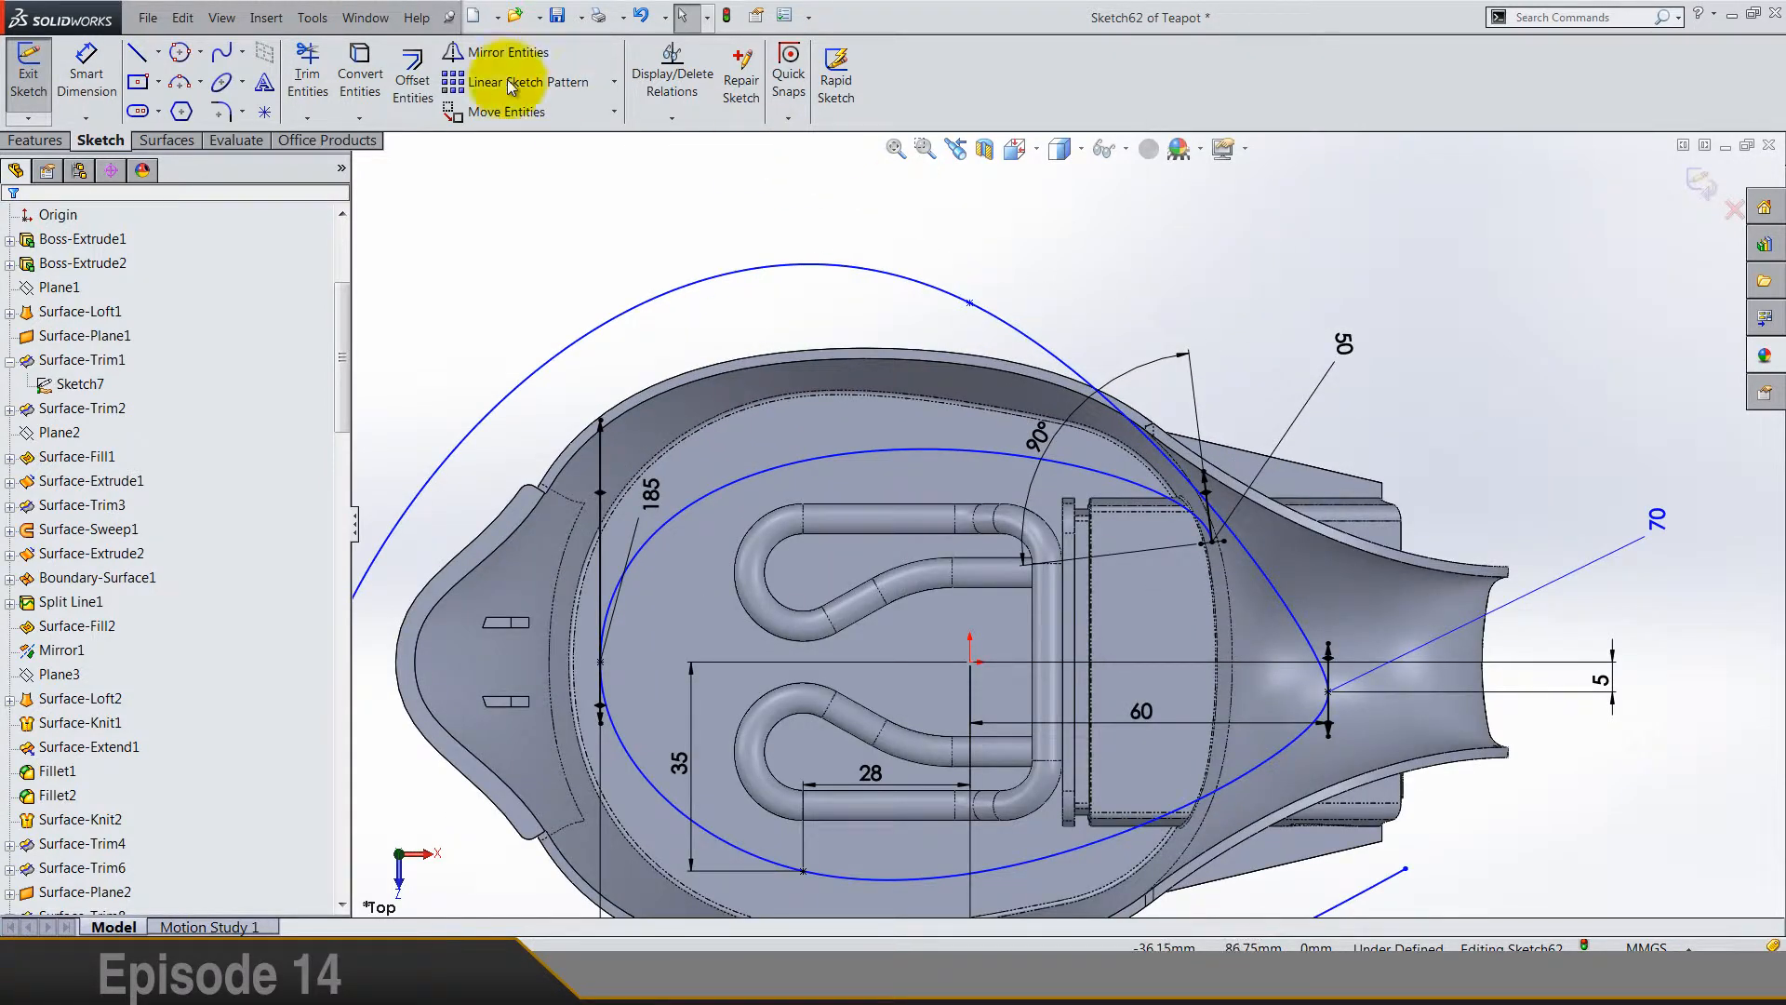
pyautogui.click(98, 74)
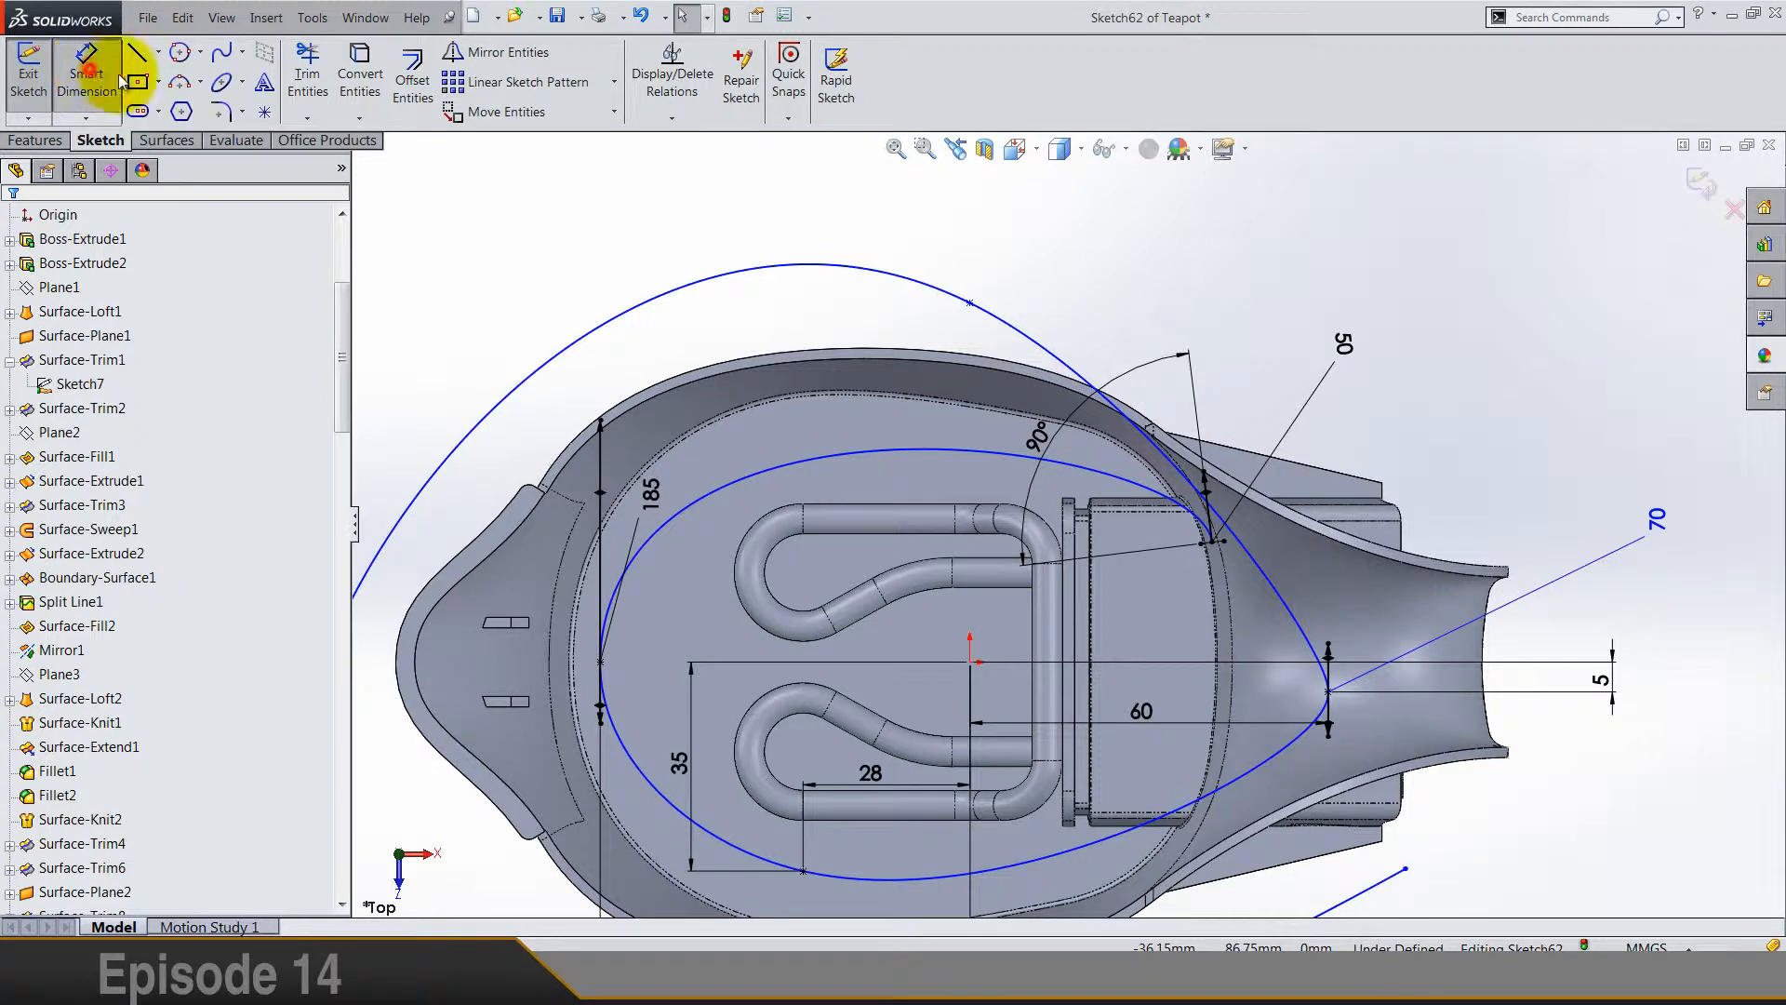
pyautogui.click(971, 661)
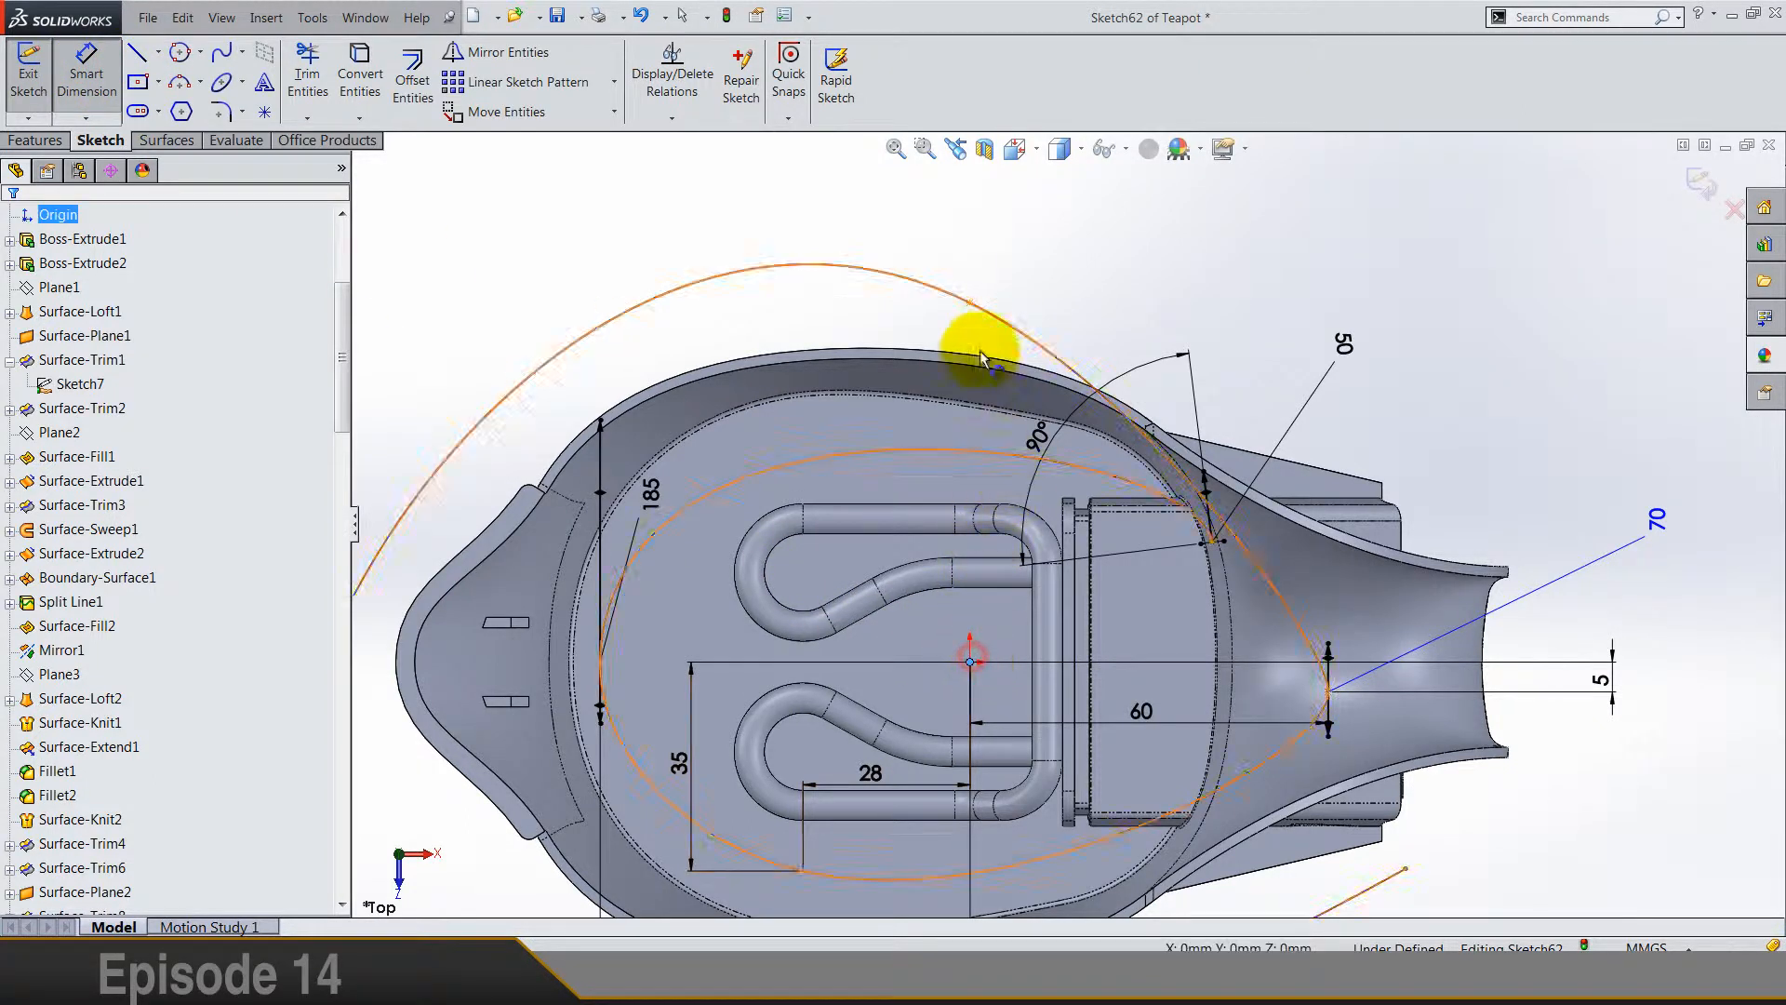
pyautogui.press('Escape')
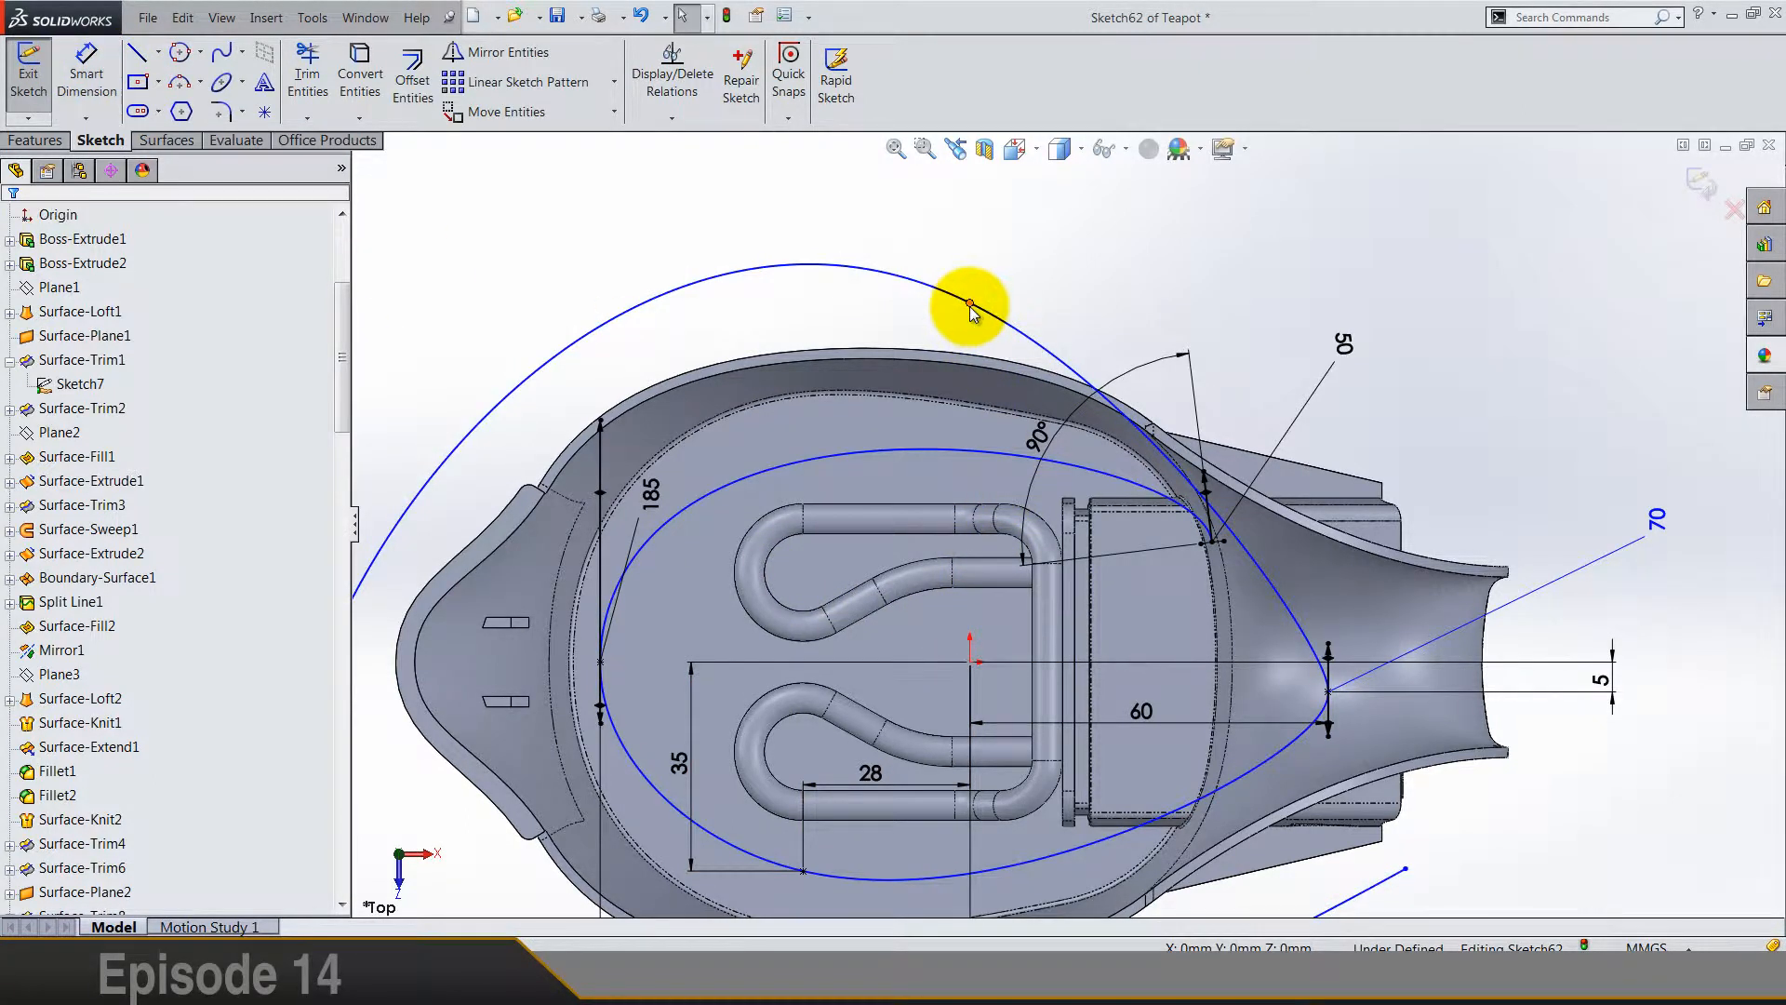
pyautogui.moveTo(970, 305); pyautogui.dragTo(1022, 336)
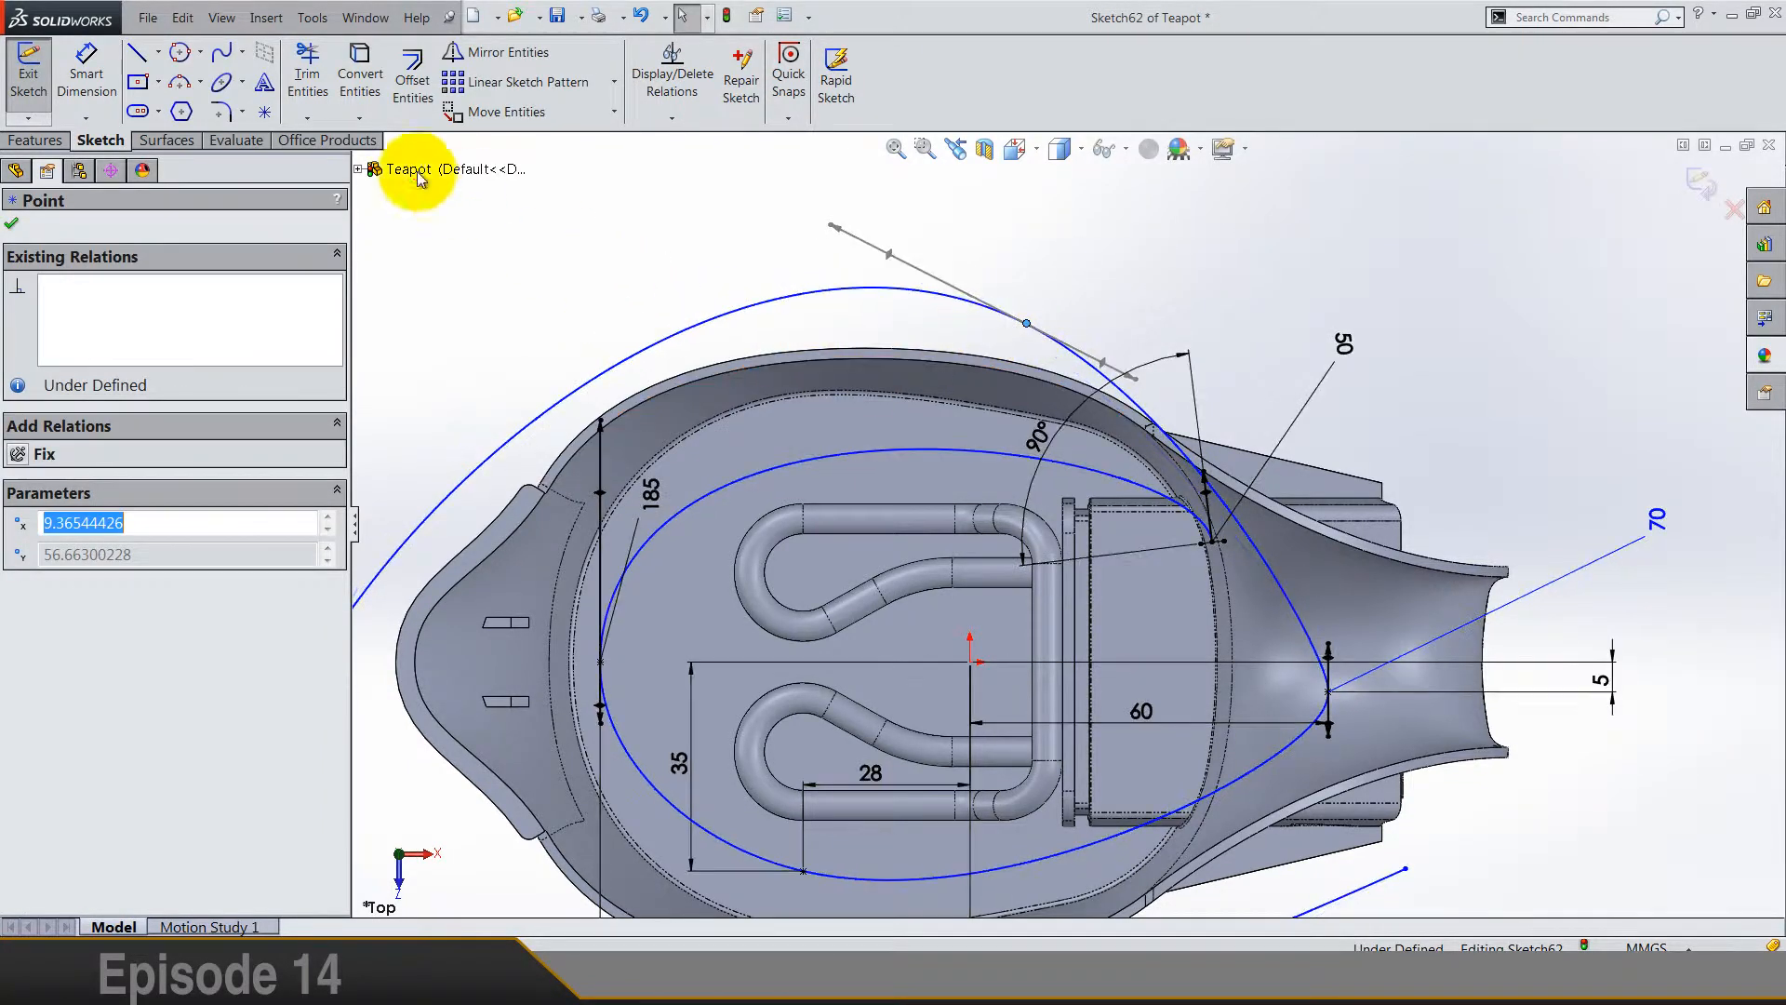
pyautogui.click(87, 69)
pyautogui.press('Escape')
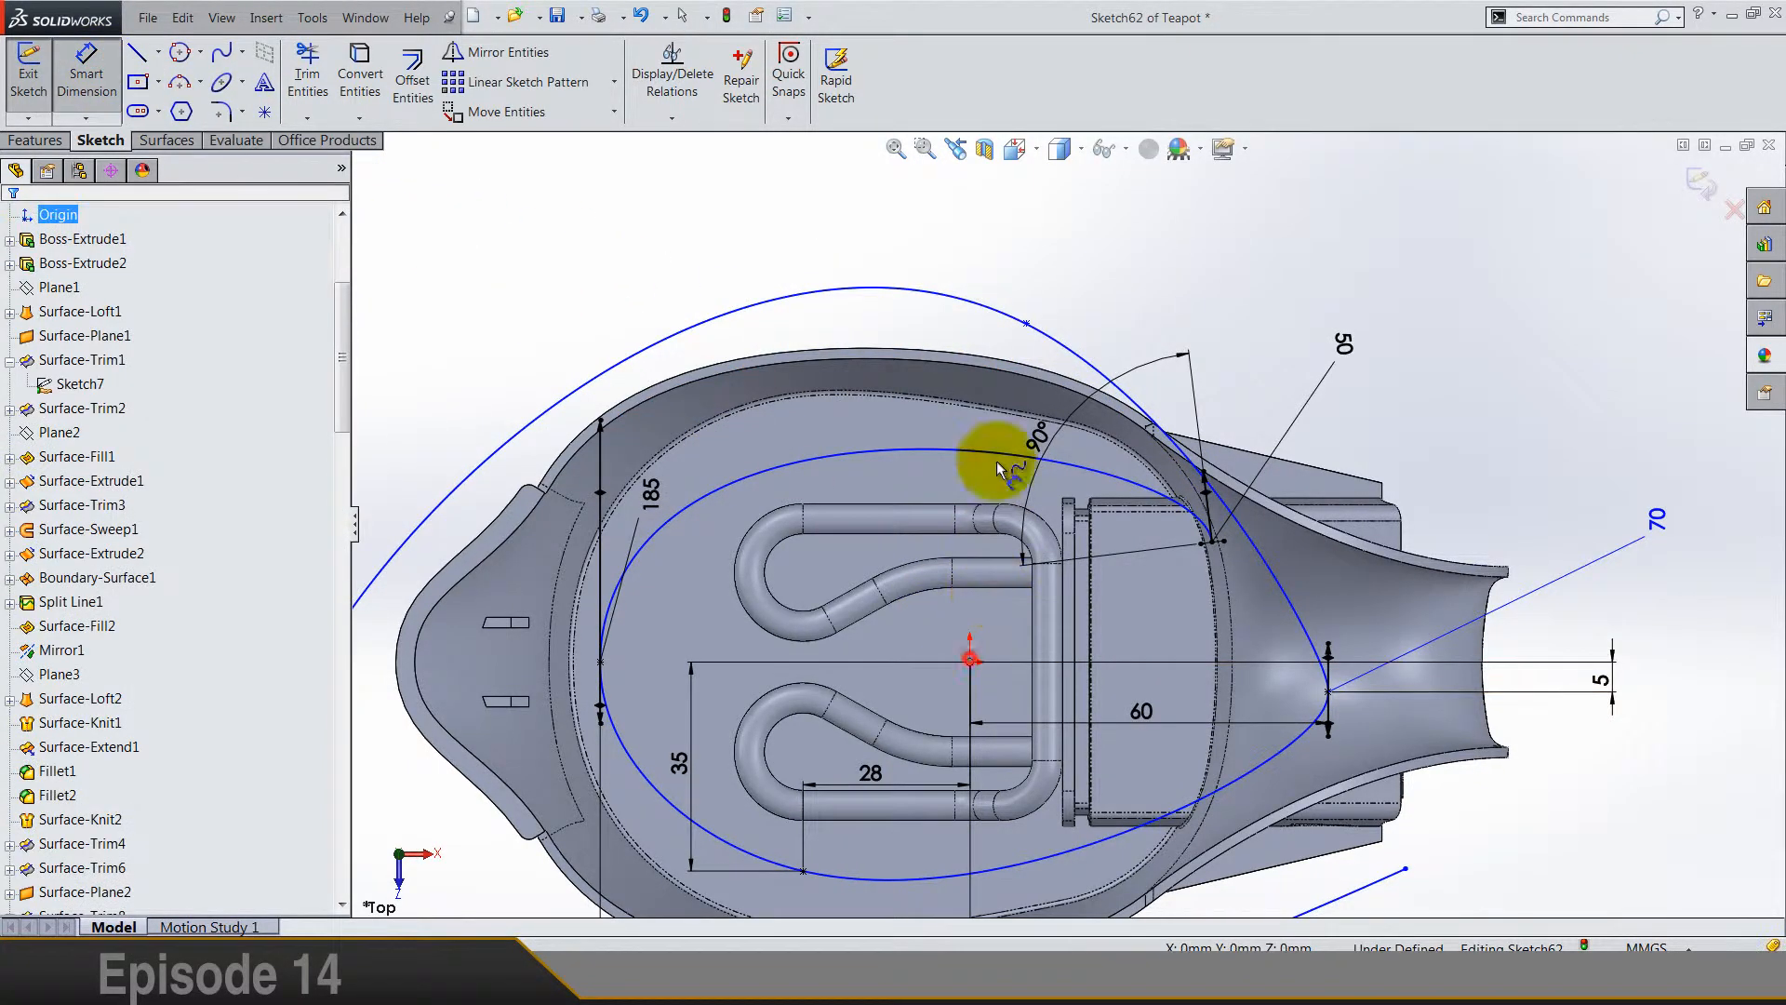
pyautogui.click(1026, 324)
pyautogui.press('Escape')
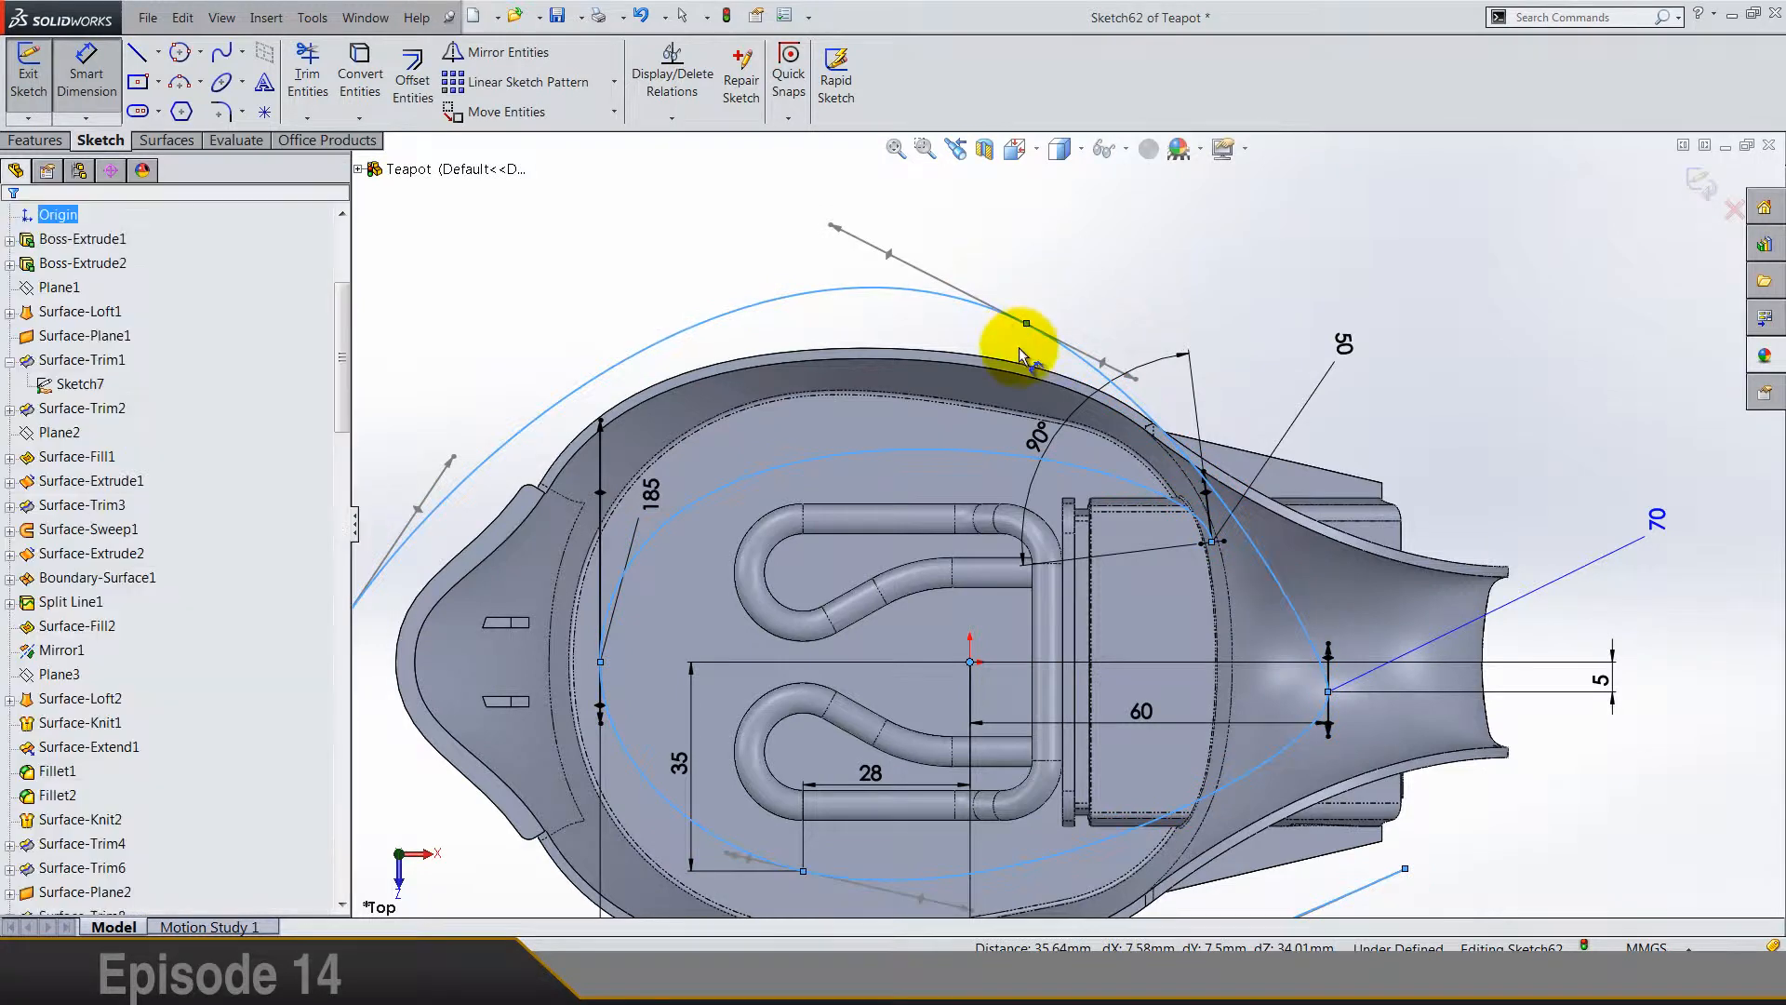
pyautogui.click(1026, 323)
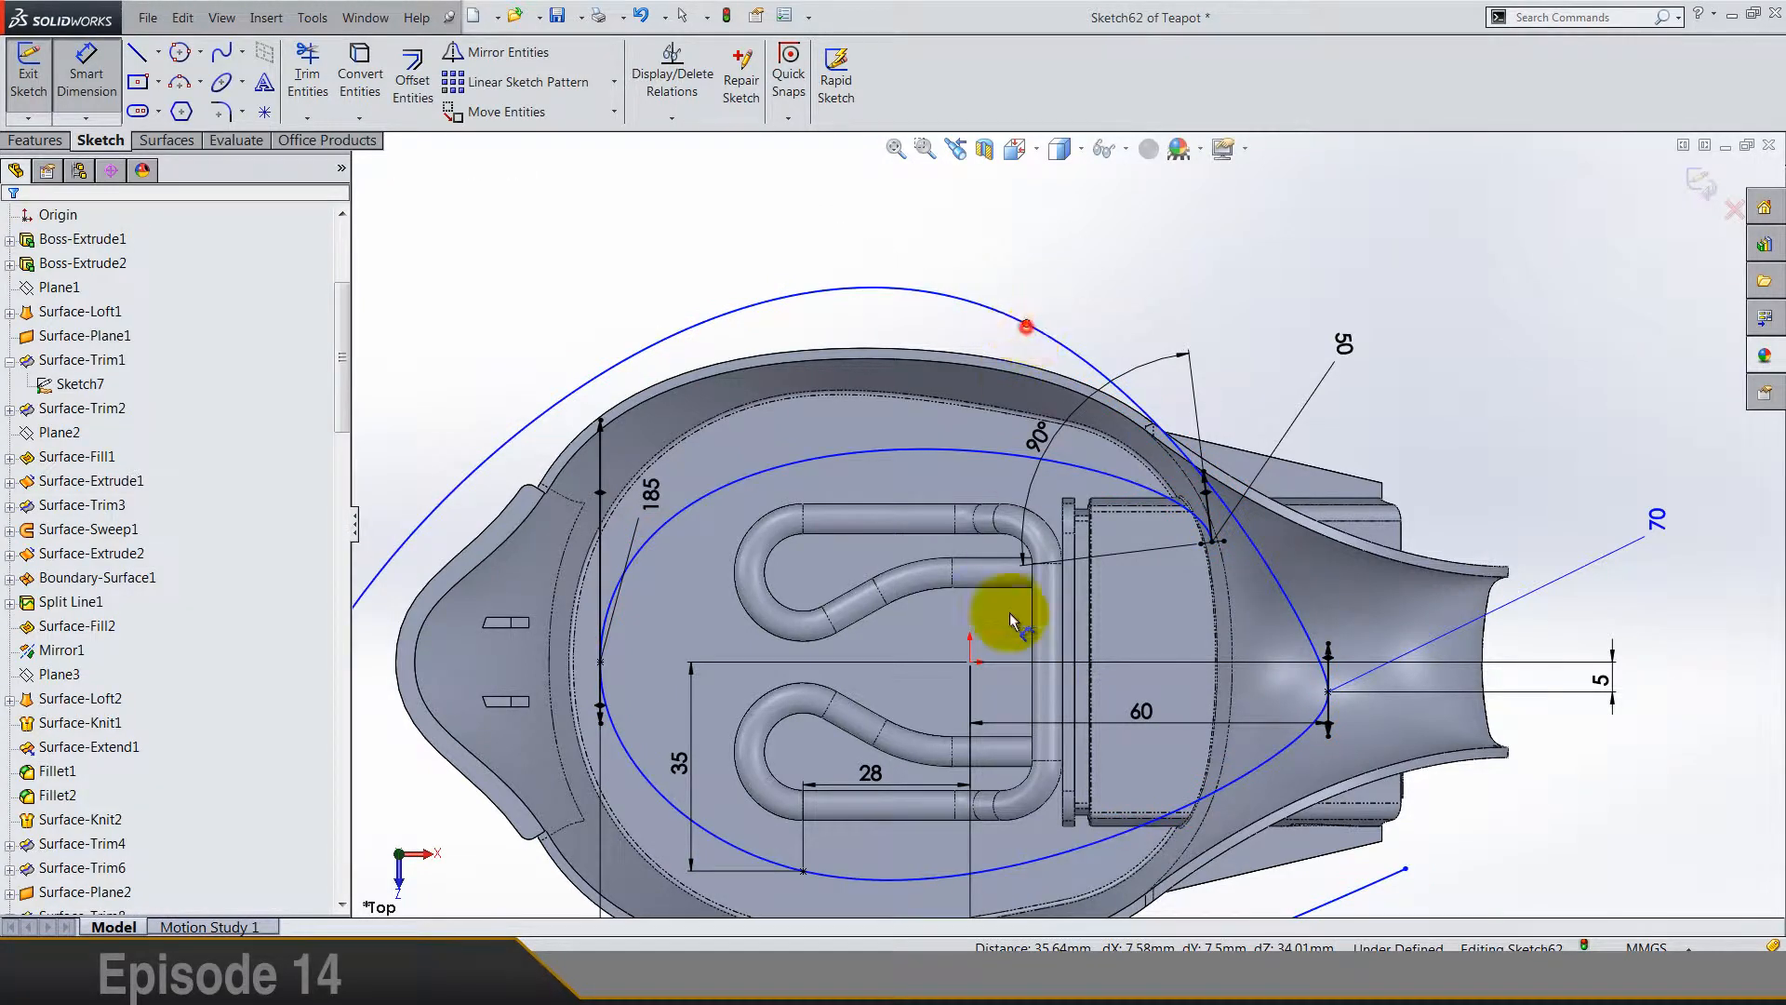
pyautogui.click(969, 661)
pyautogui.press('Escape')
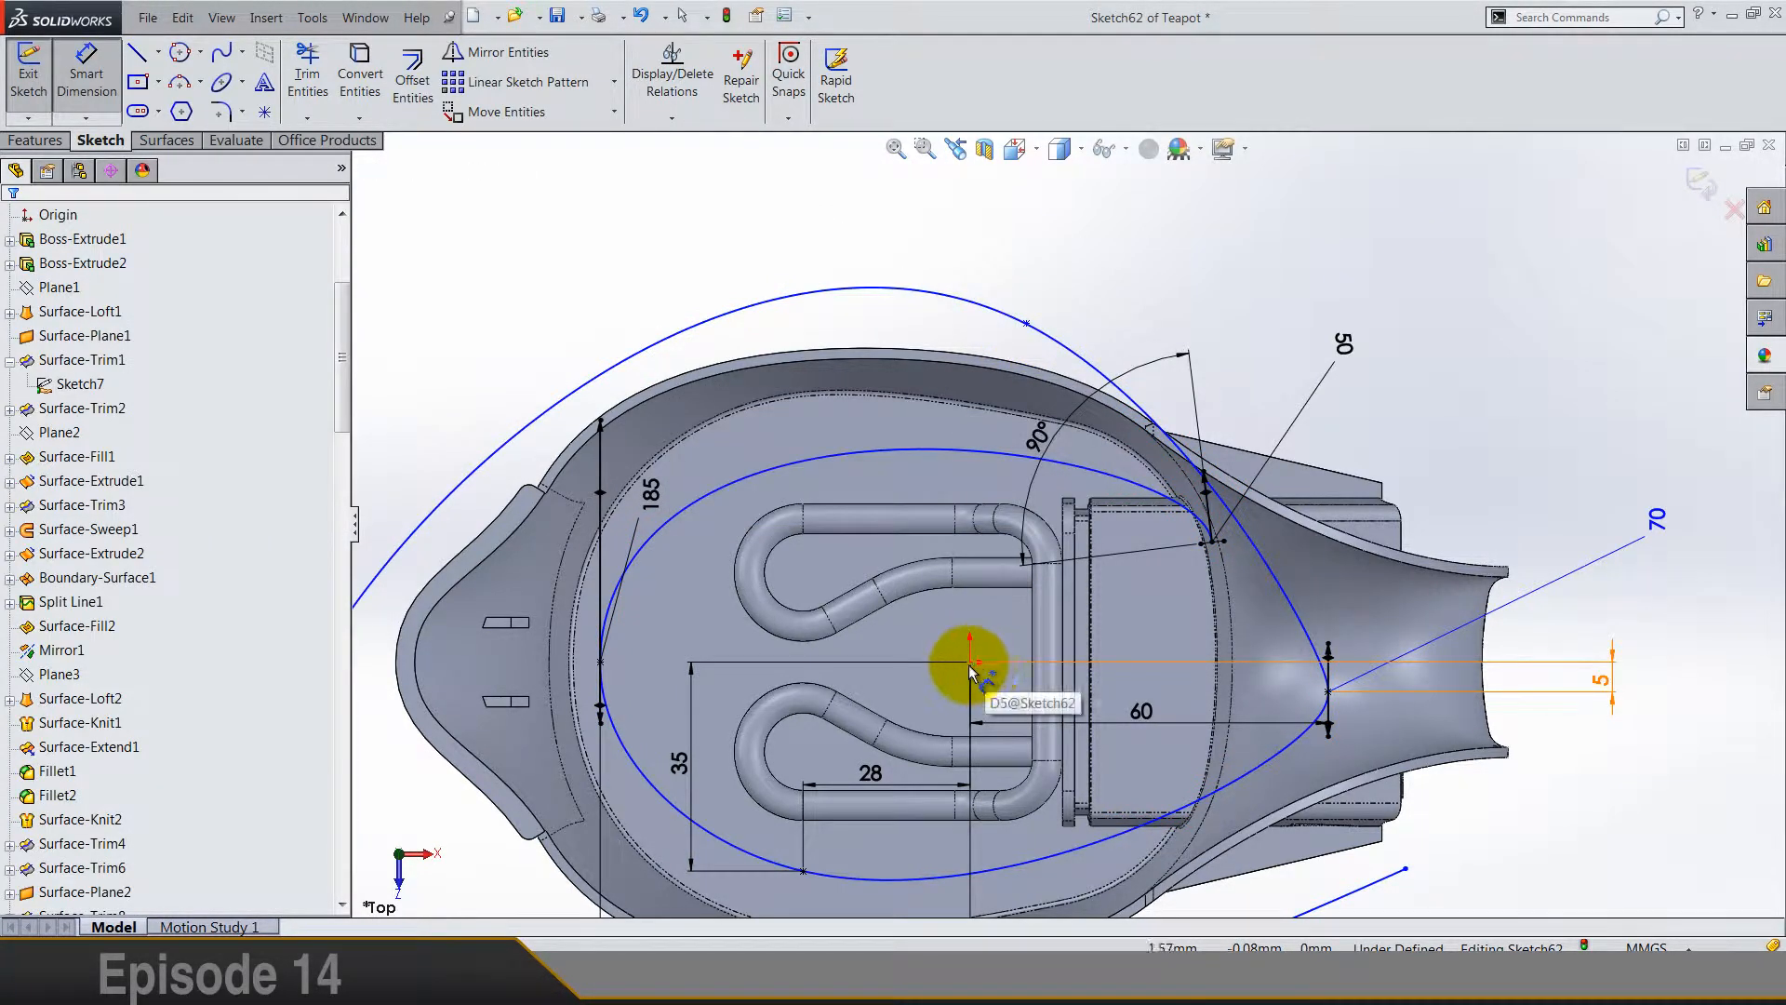
# Step: Dimension the horizontal distance from the origin to the outer loop's spline point above the body and set it to 19.5 mm
pyautogui.click(976, 664)
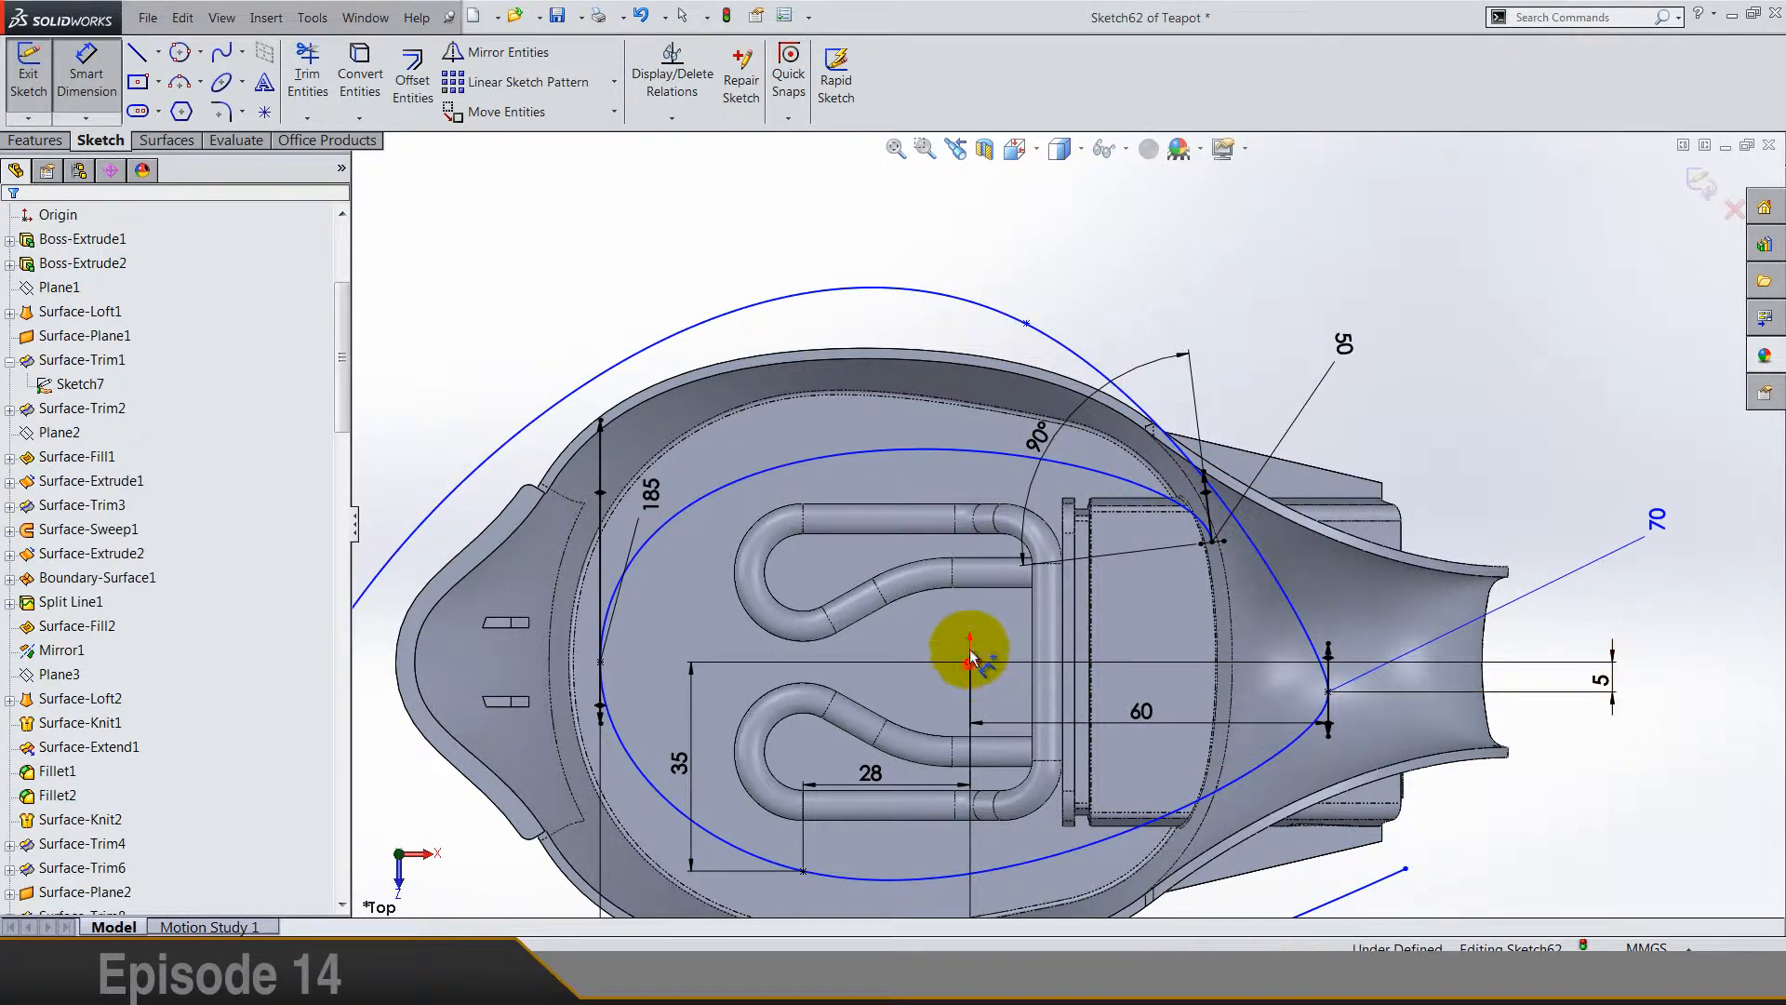
pyautogui.click(1026, 321)
pyautogui.click(981, 224)
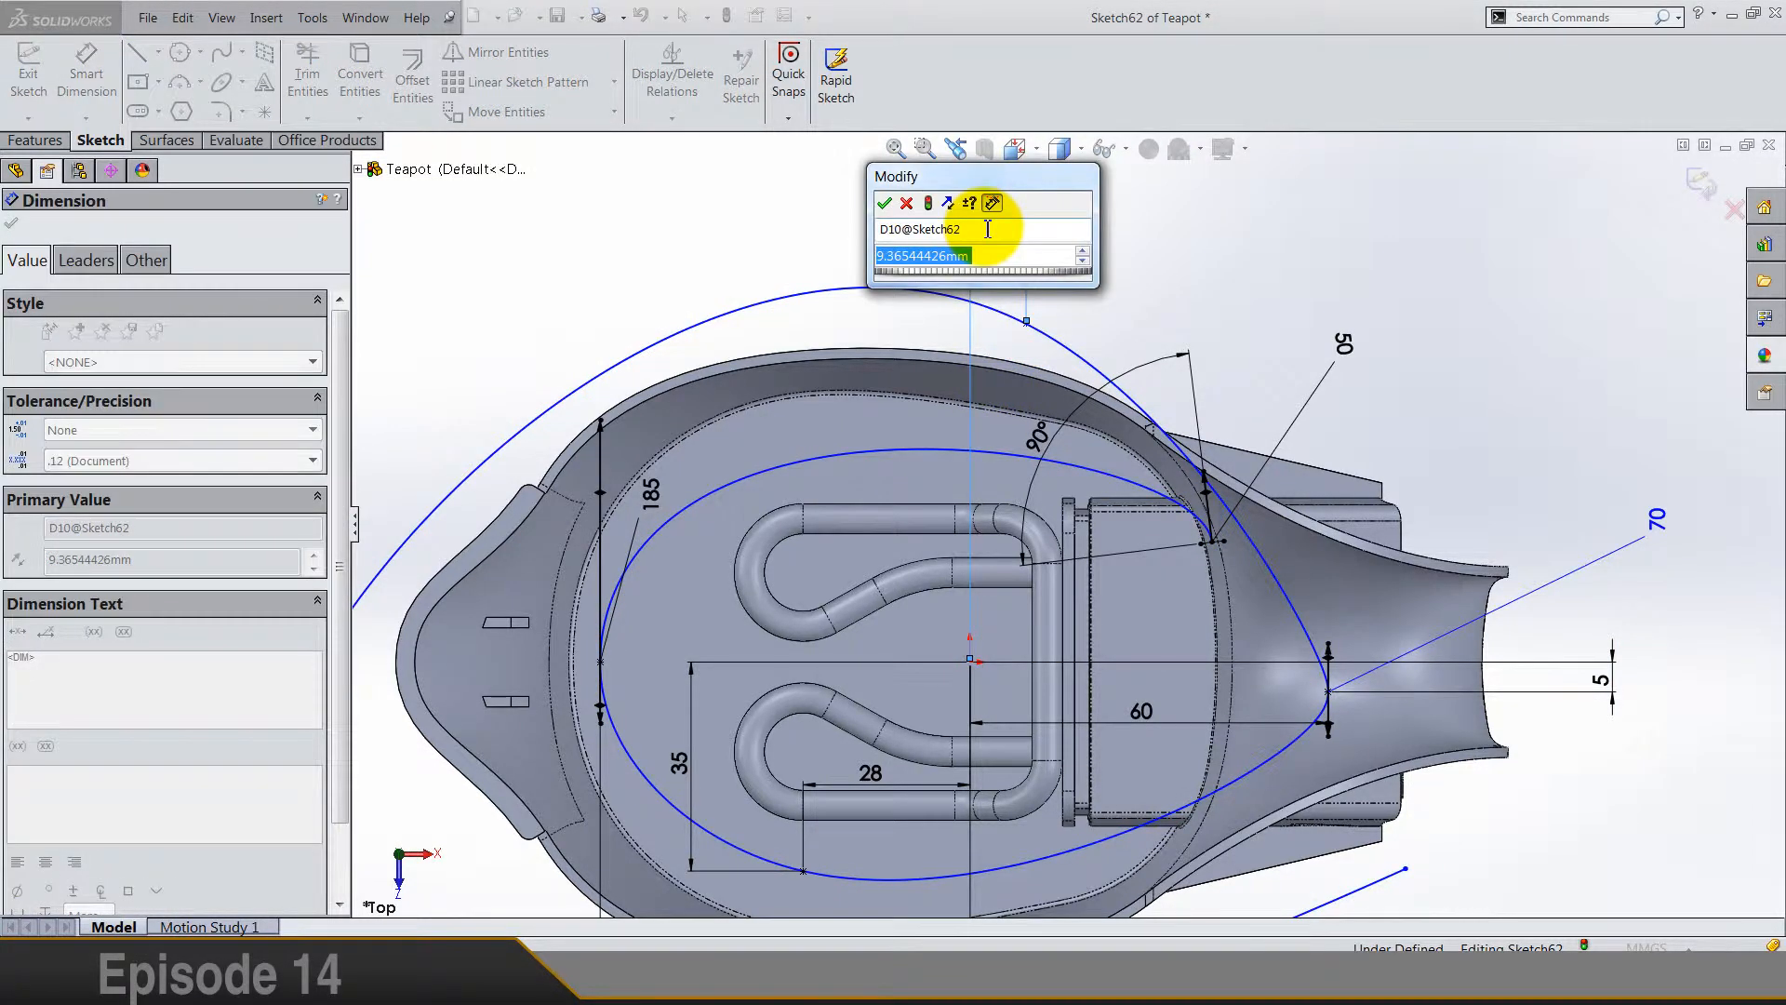
pyautogui.write('19.5')
pyautogui.press('Return')
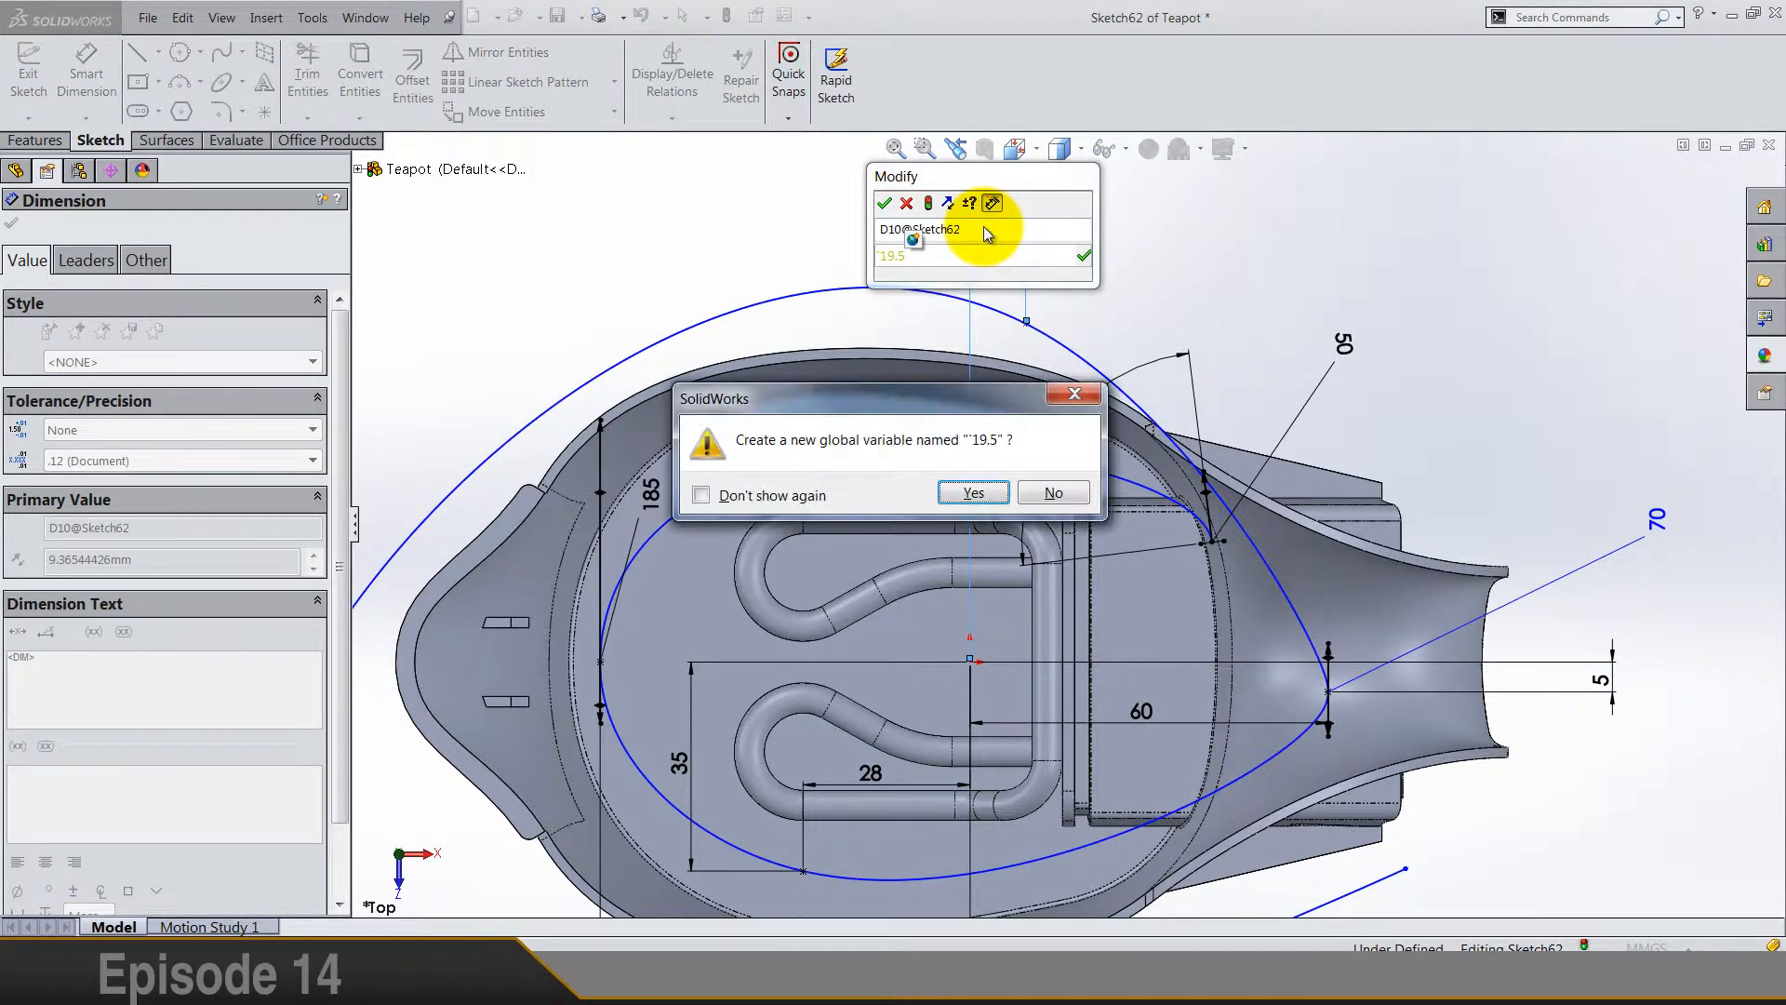
pyautogui.press('Escape')
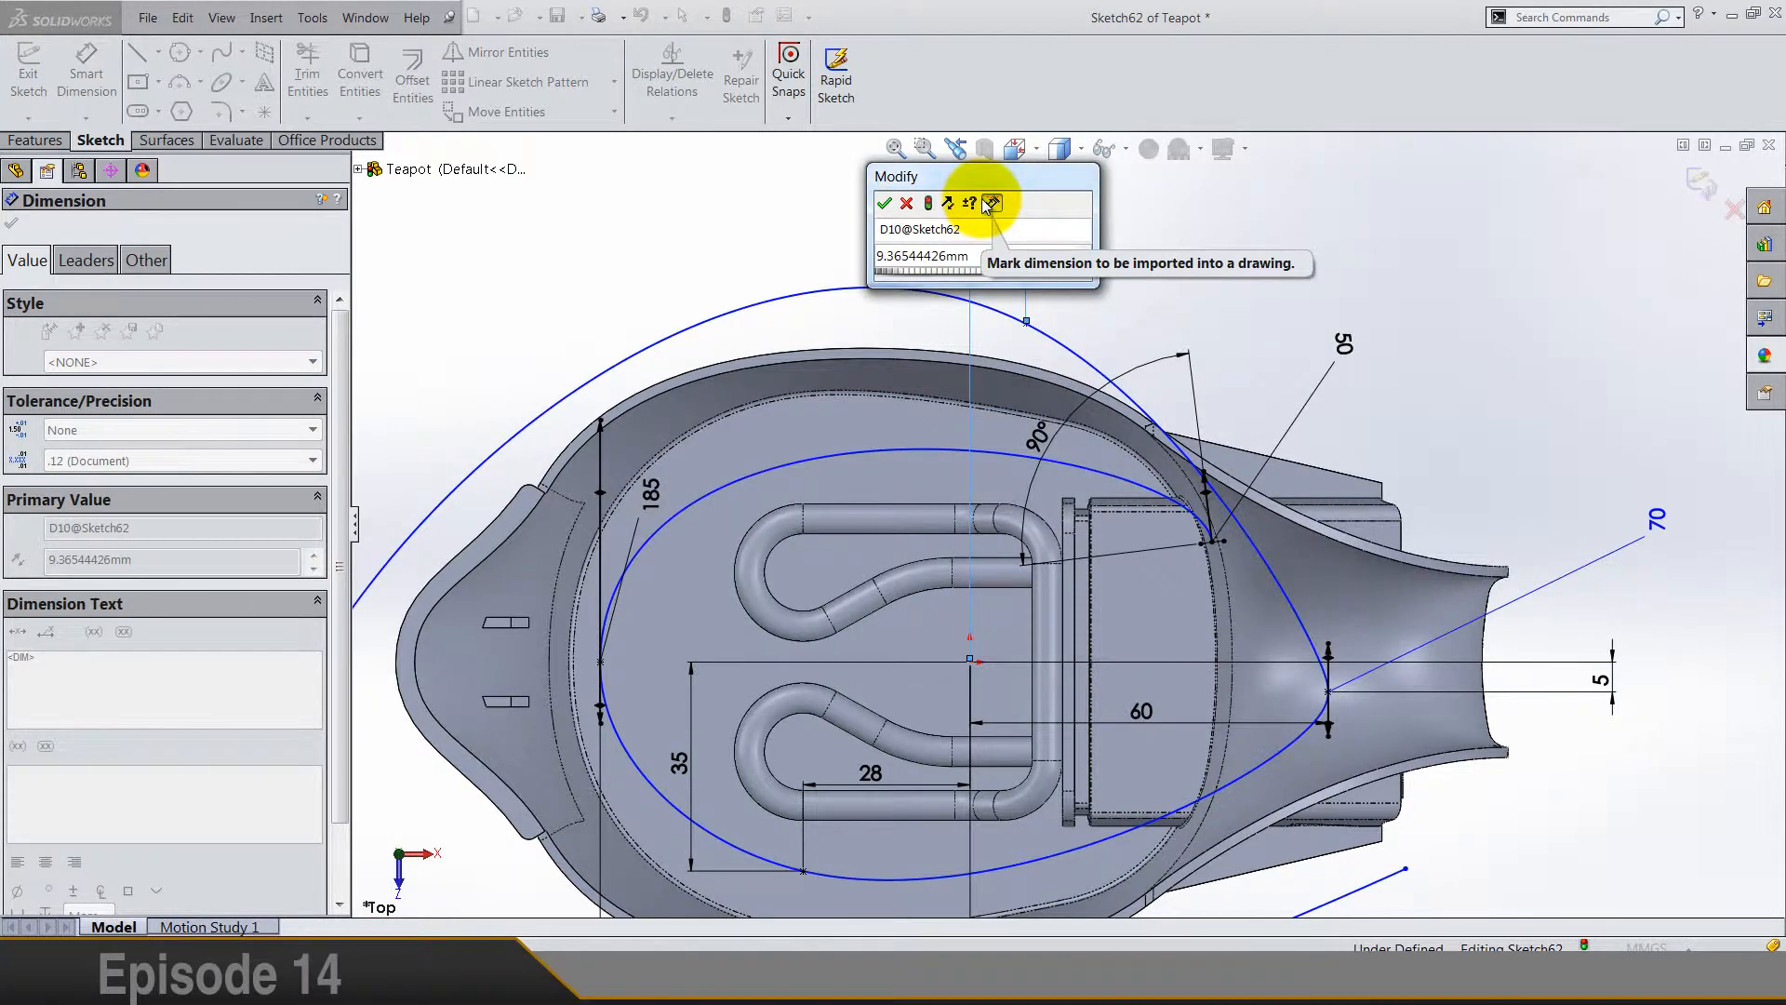
pyautogui.click(990, 246)
pyautogui.moveTo(1005, 261); pyautogui.dragTo(616, 272)
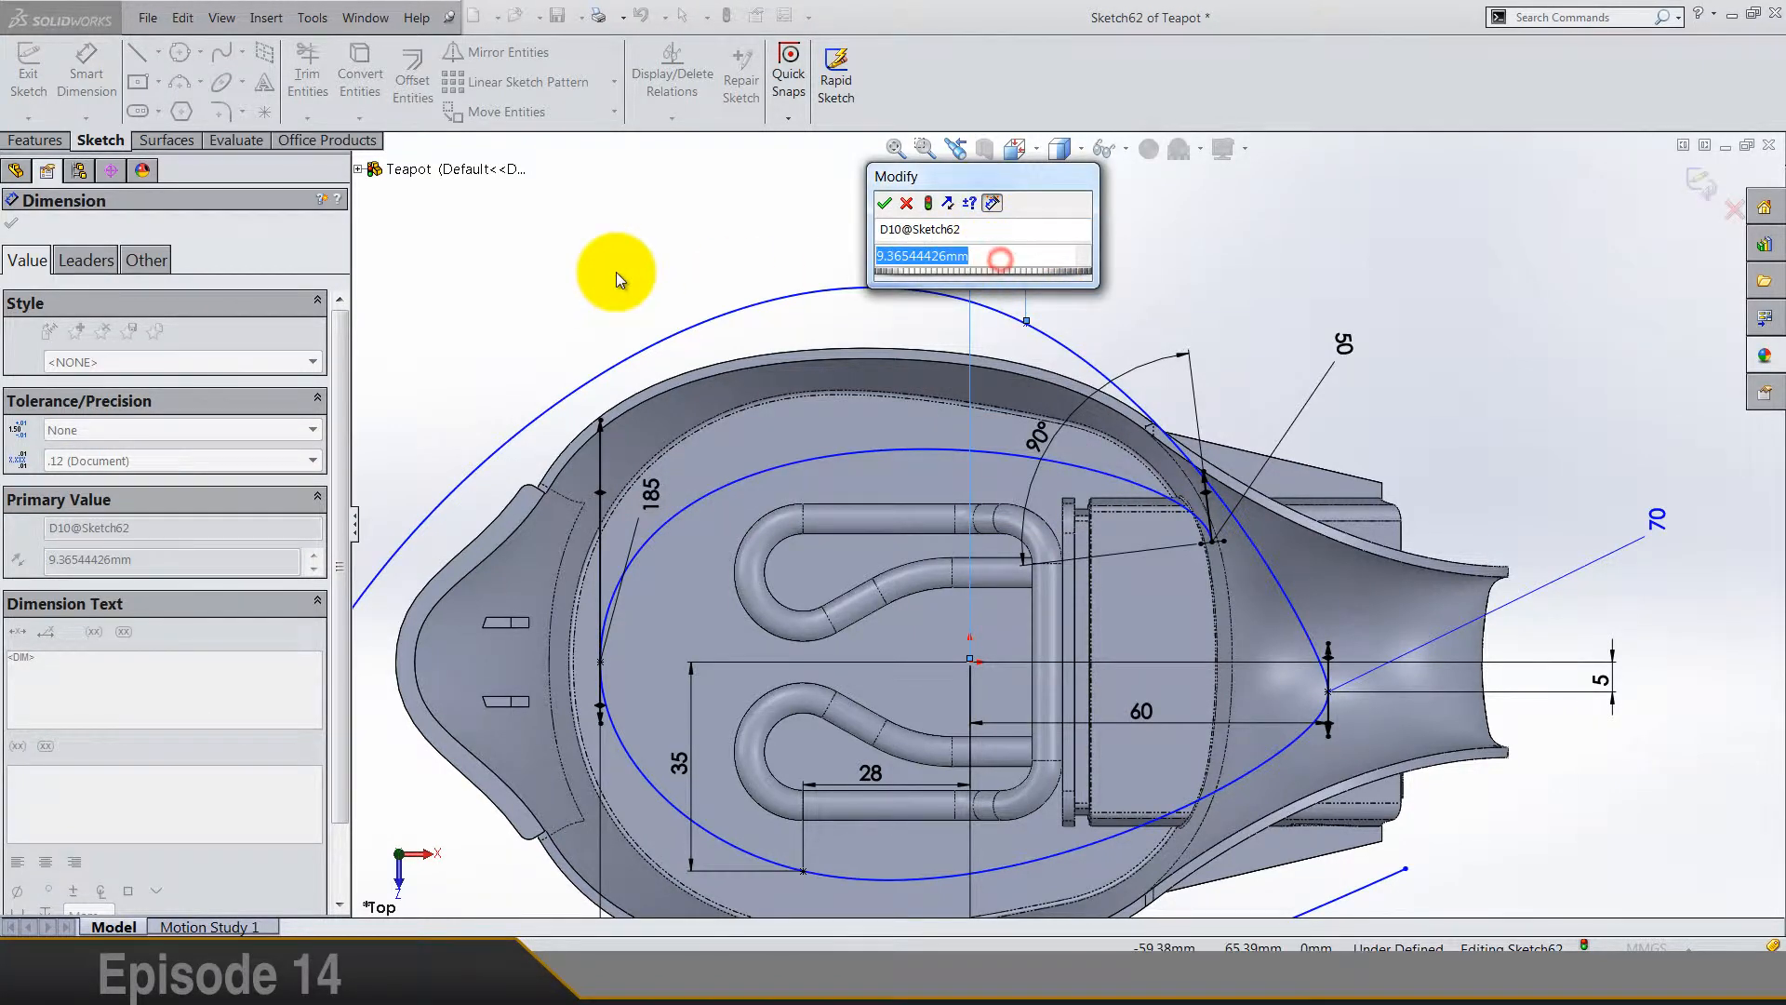
pyautogui.write('19.5')
pyautogui.press('Return')
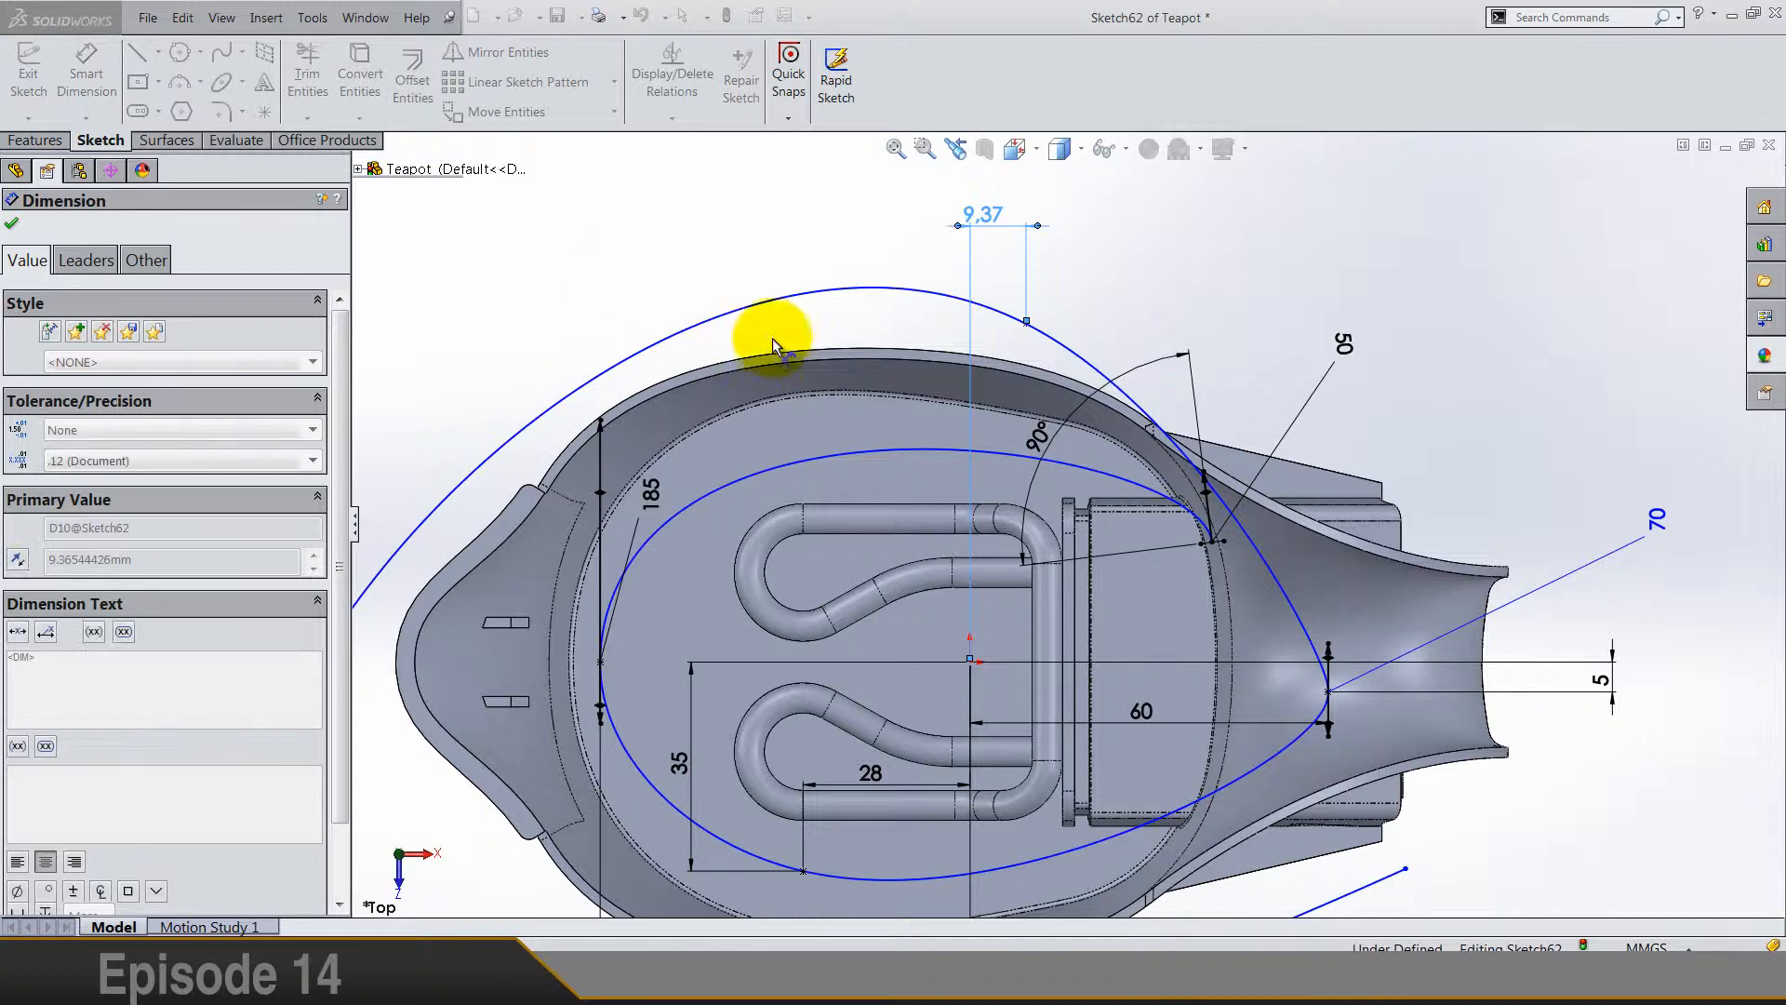
pyautogui.click(1184, 279)
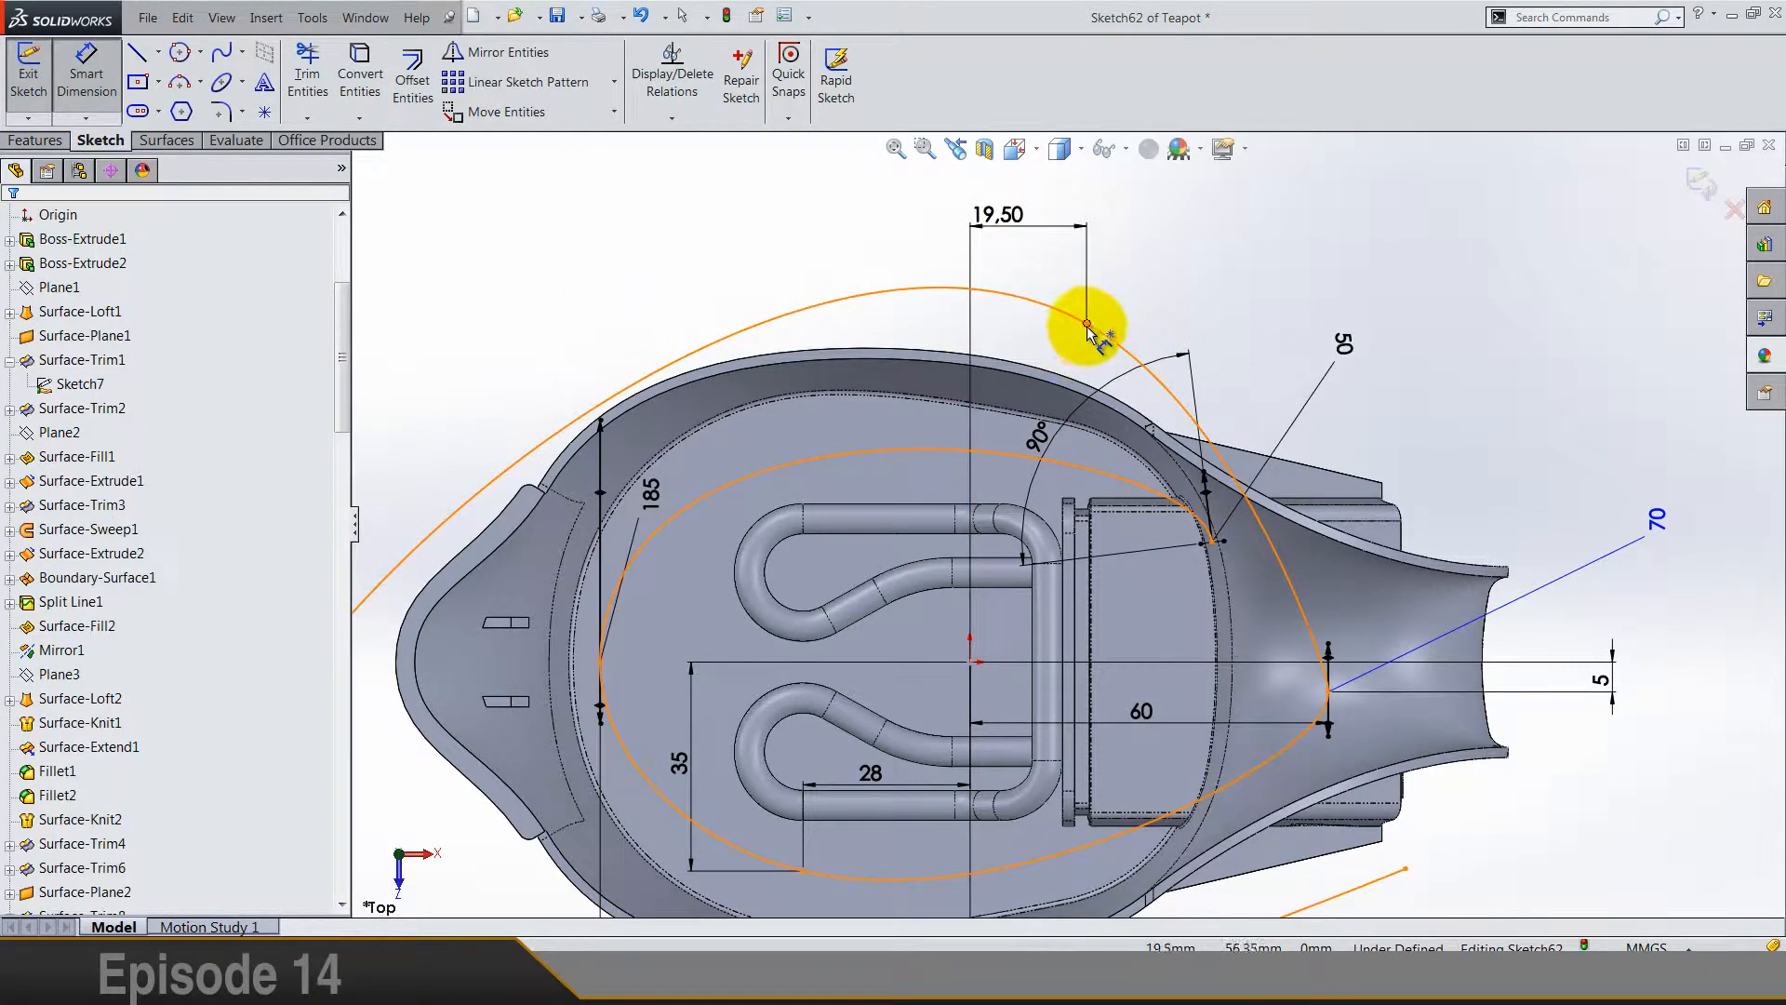
# Step: Dimension the vertical distance from the origin to the outer loop's upper spline point and set it to 39 mm
pyautogui.click(1087, 323)
pyautogui.click(970, 660)
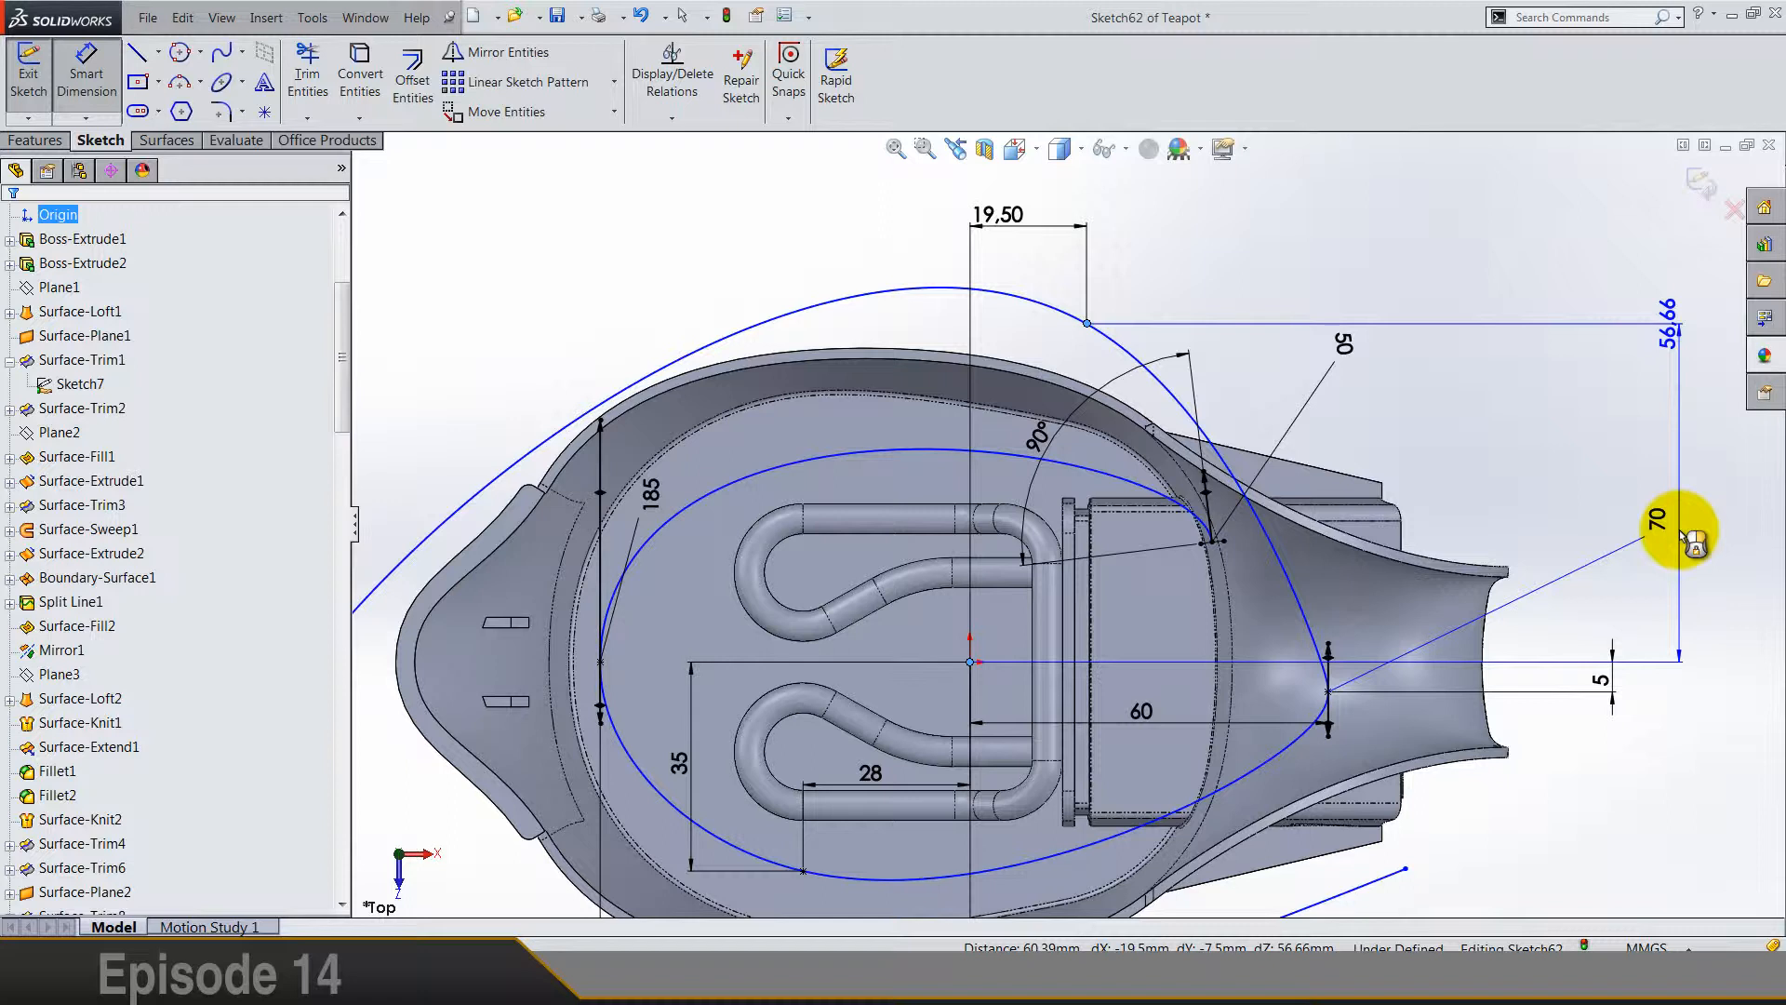
pyautogui.click(1679, 530)
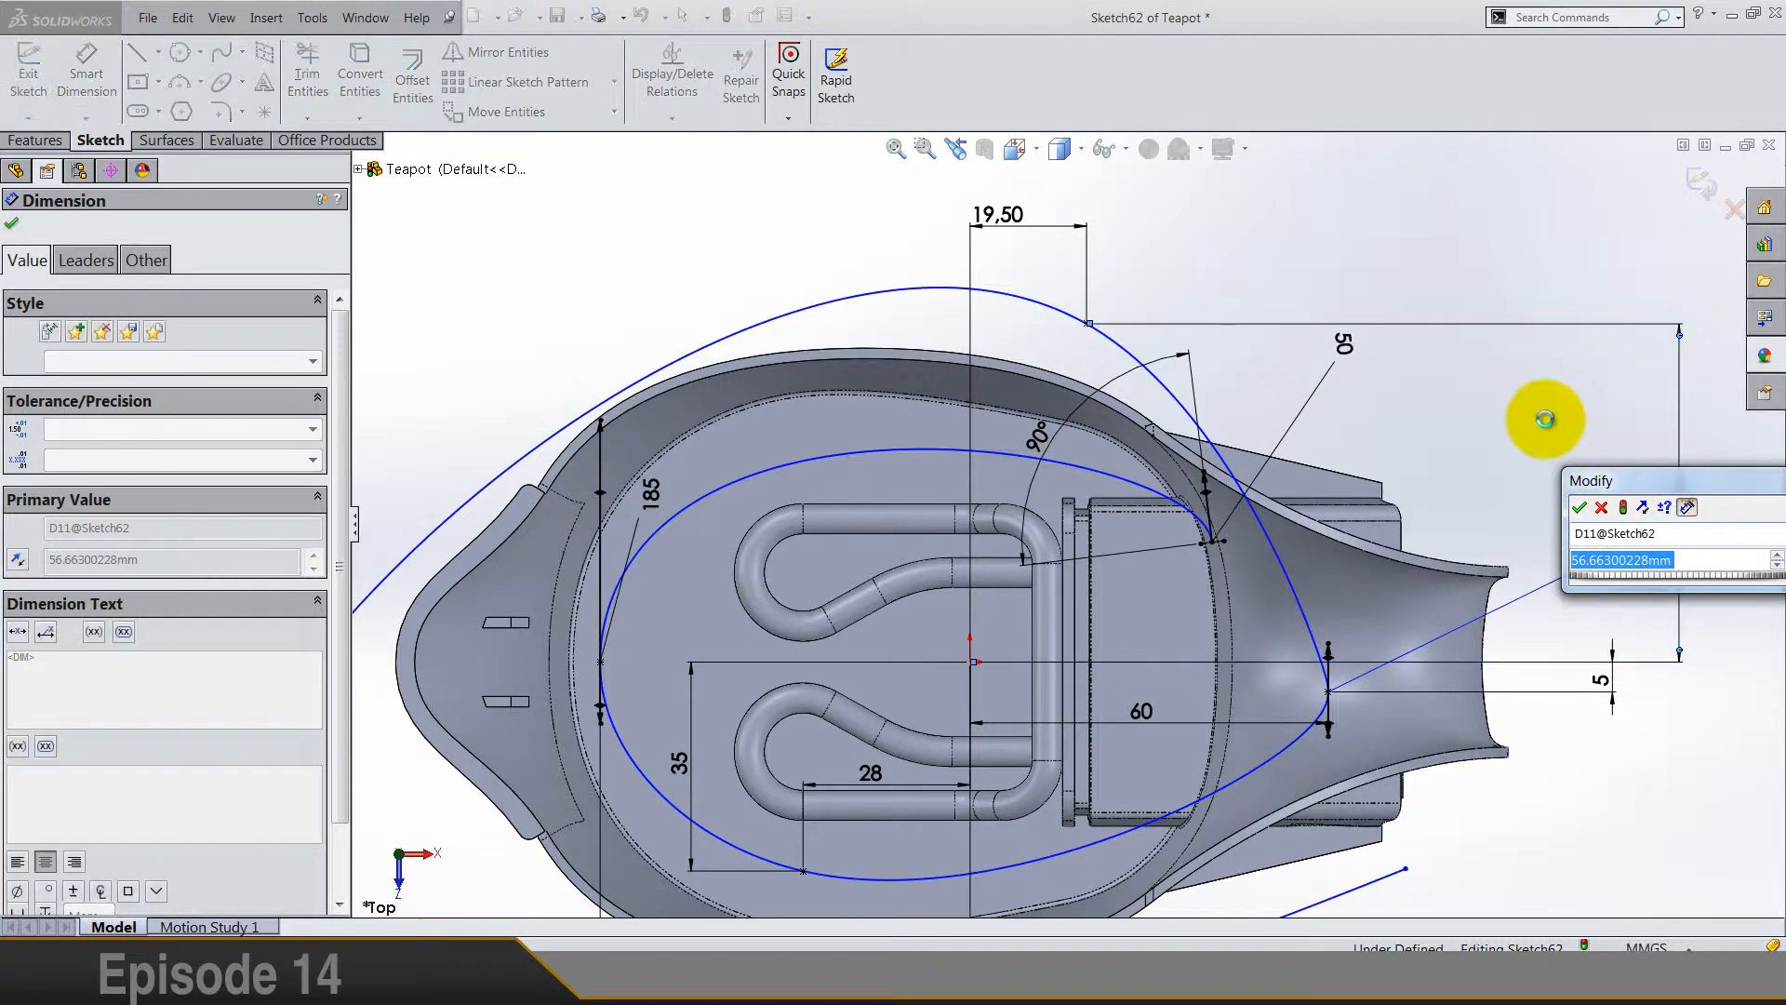
pyautogui.press('Return')
pyautogui.click(1726, 941)
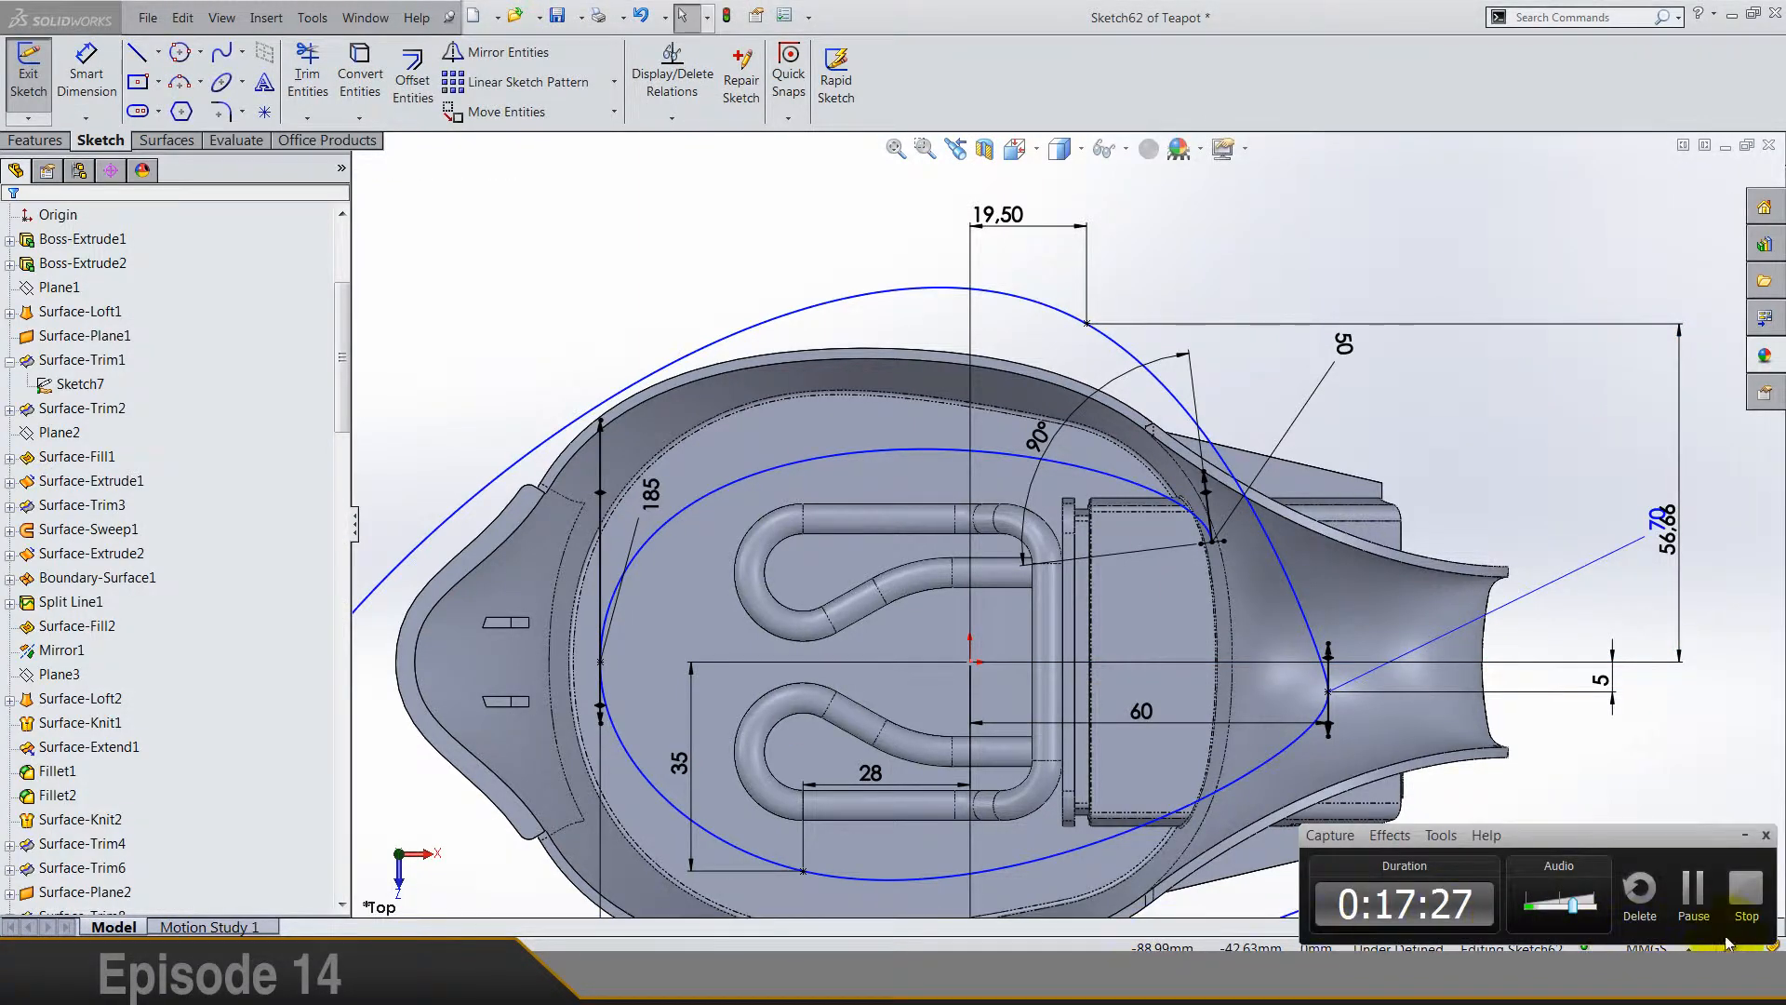
pyautogui.click(1693, 893)
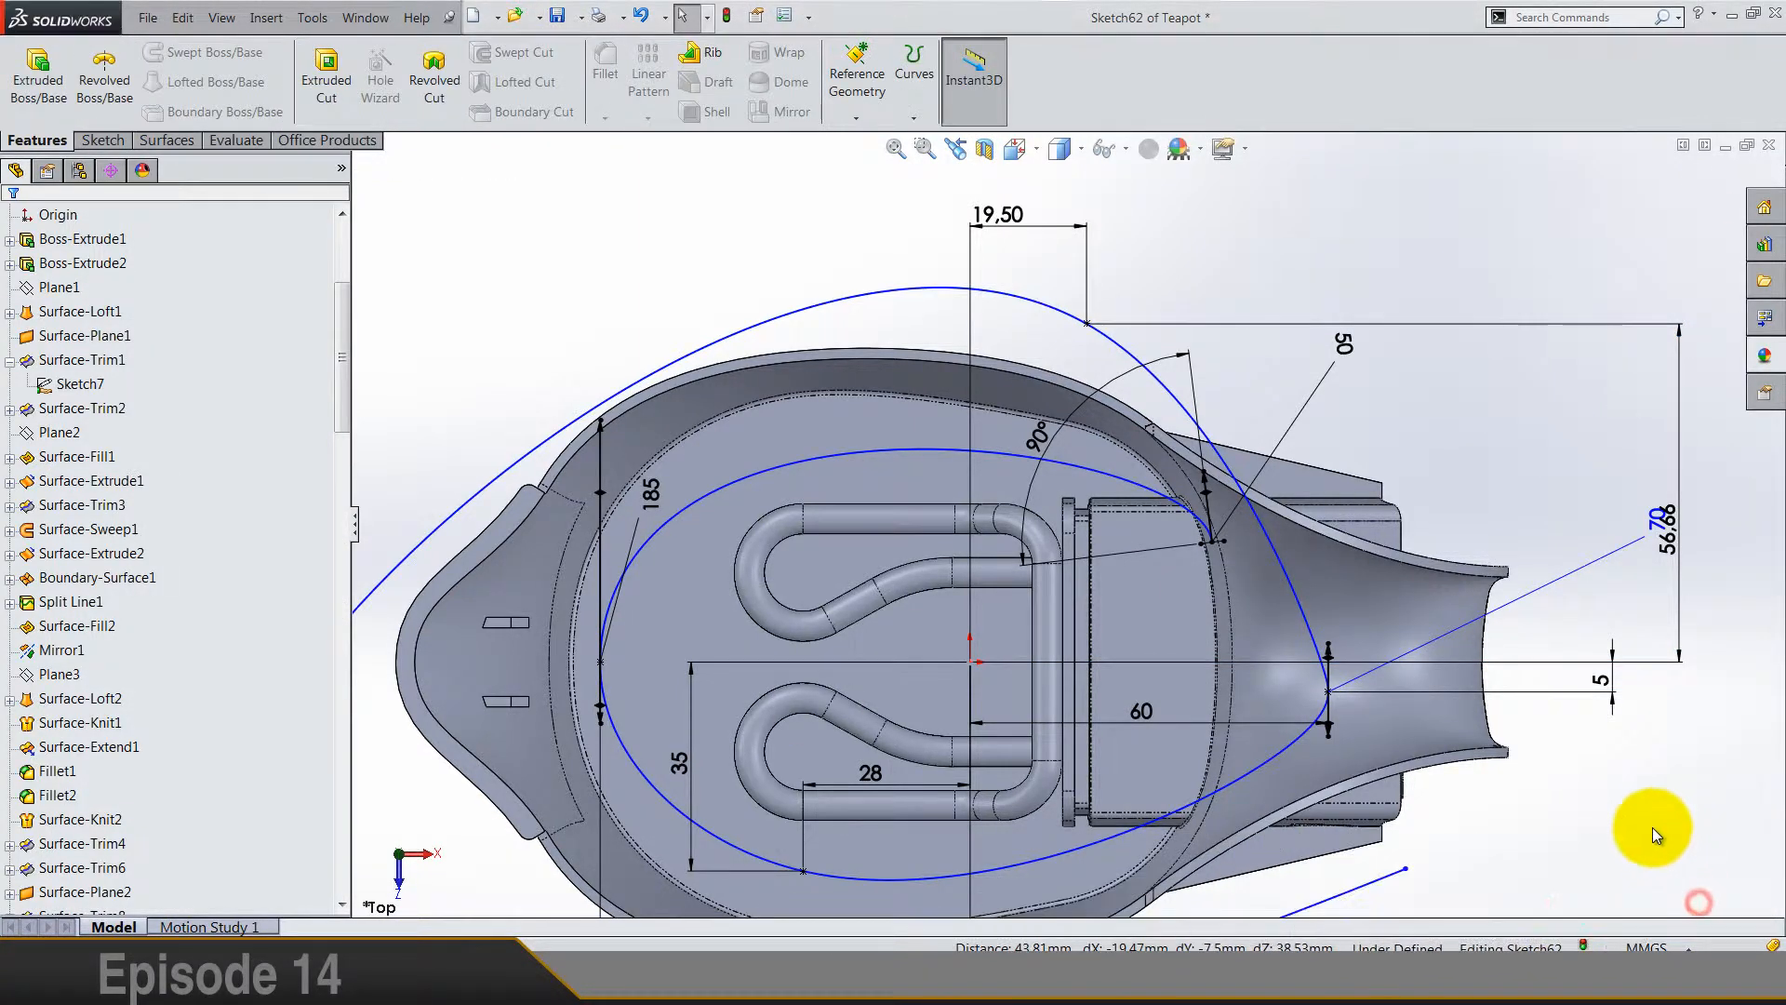
pyautogui.click(86, 76)
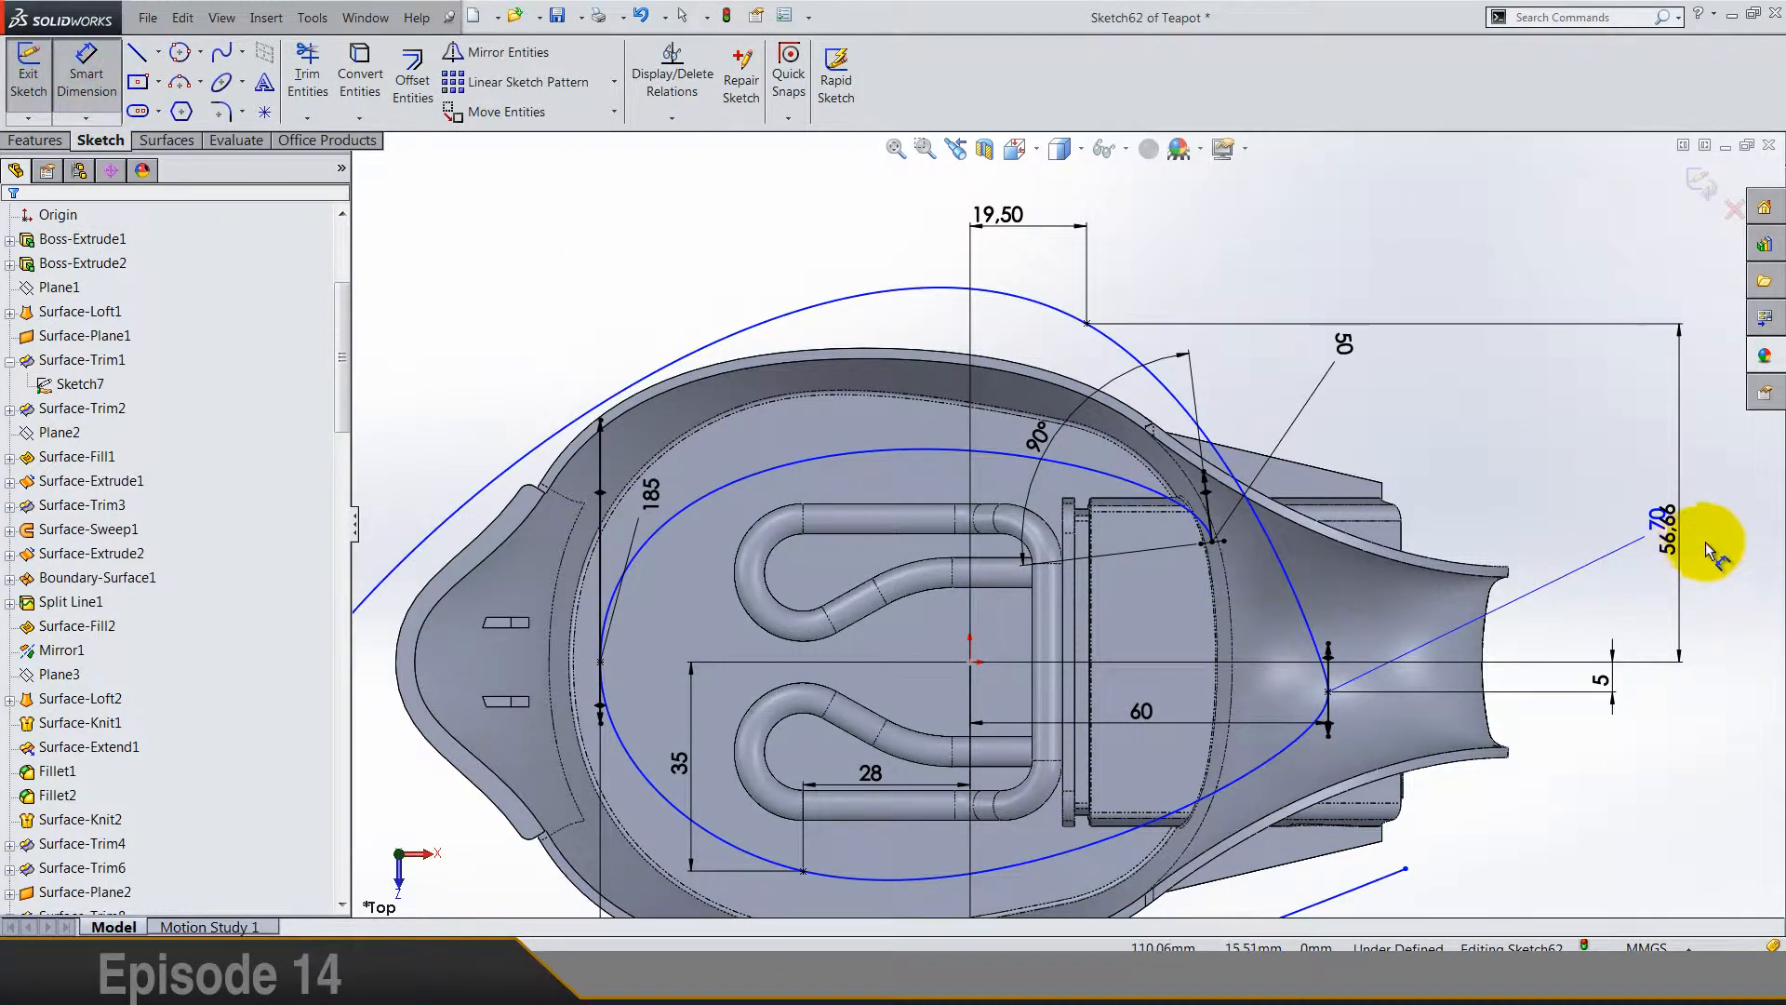
pyautogui.click(1672, 535)
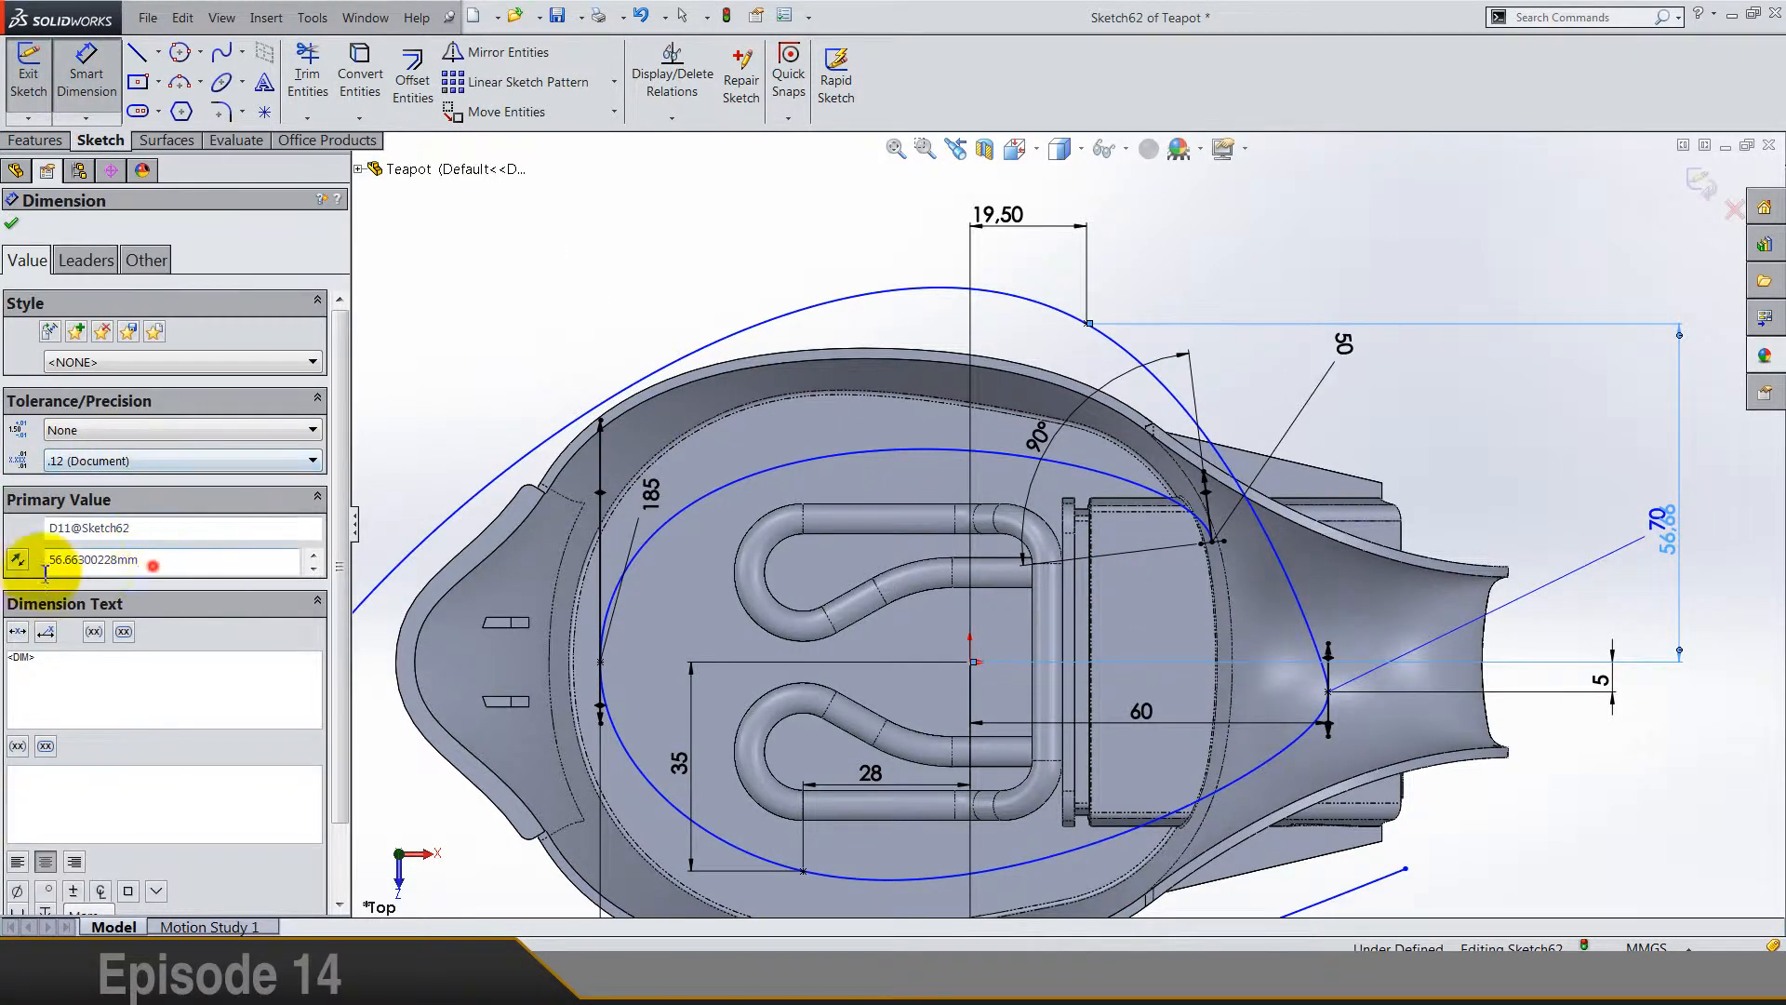
pyautogui.press('Return')
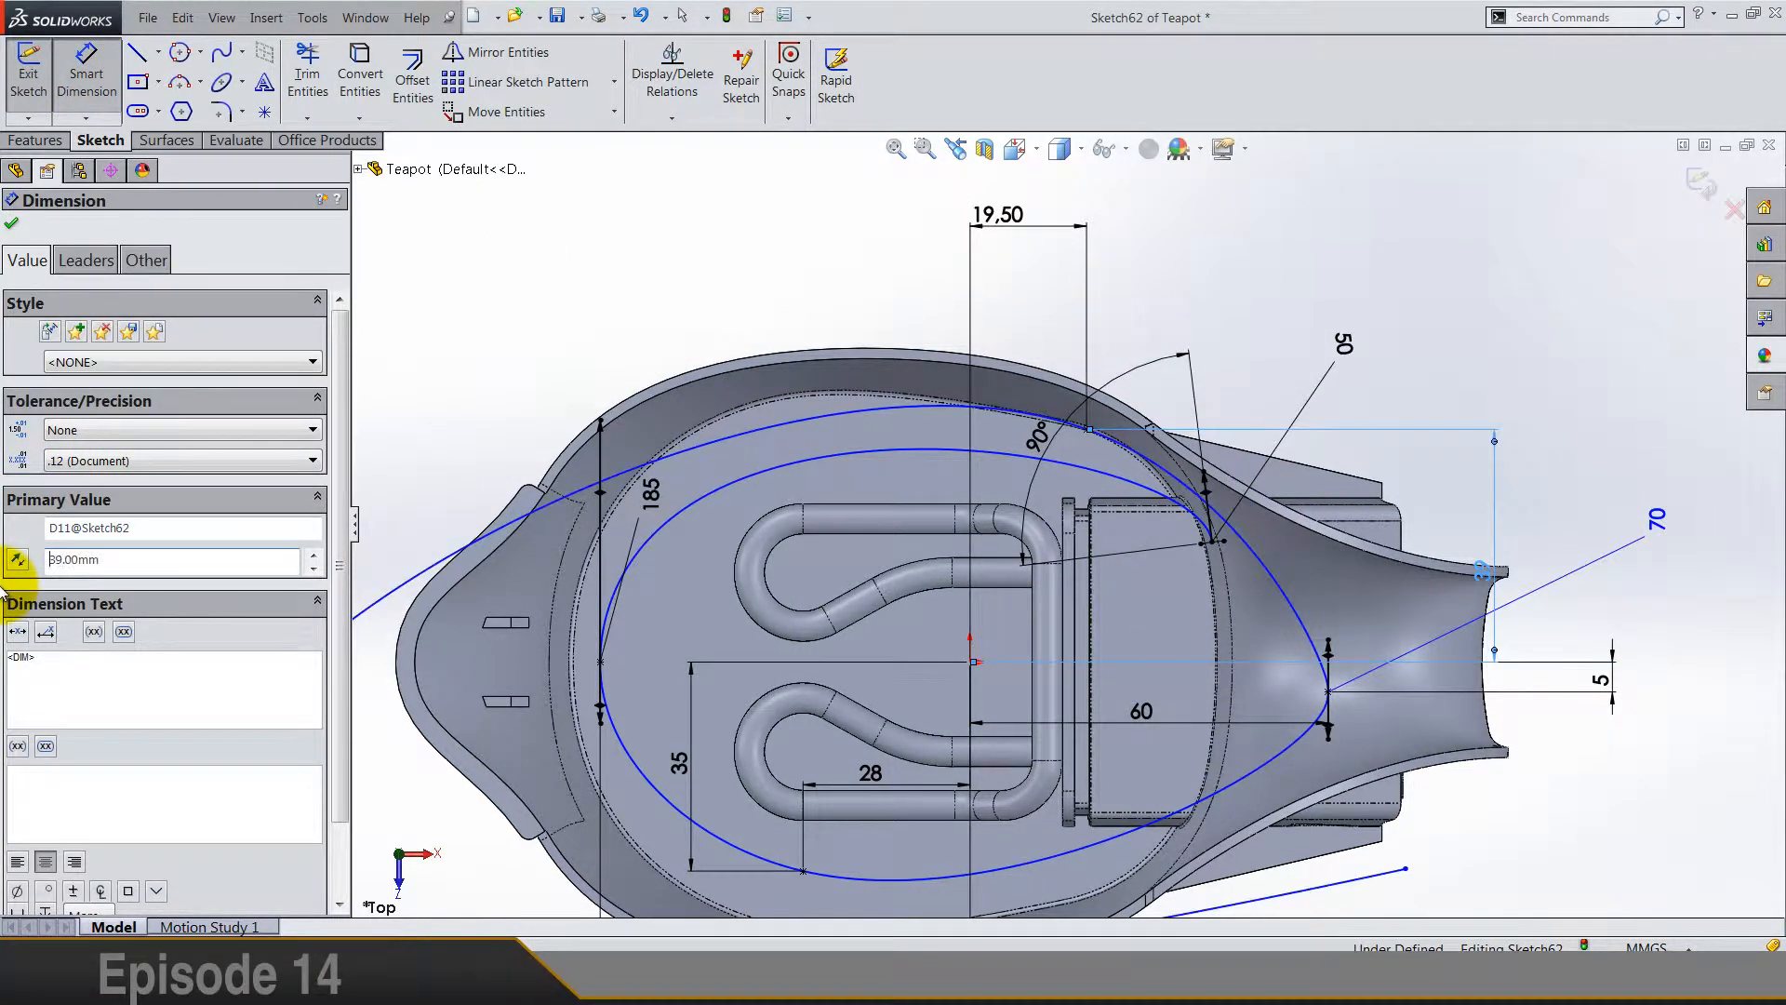
# Step: Activate the tangent handle at the outer loop's upper spline point, angled at about 162.4°
pyautogui.click(1209, 287)
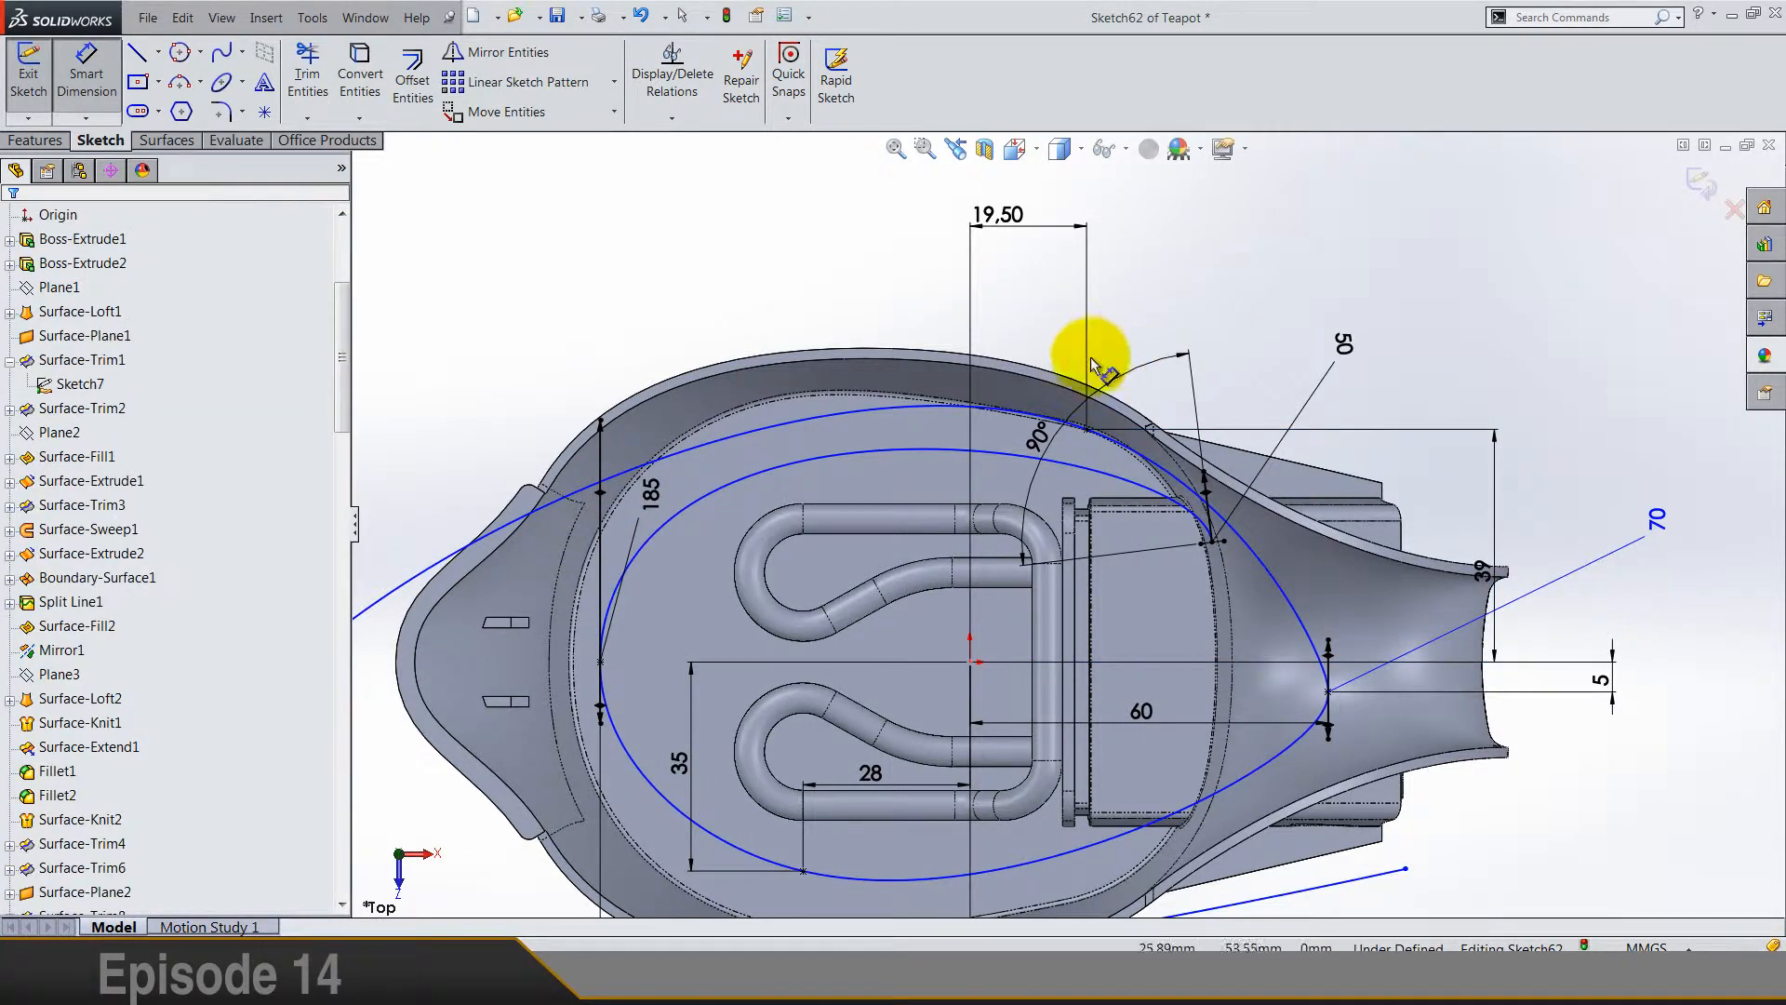
pyautogui.press('Escape')
pyautogui.click(1026, 419)
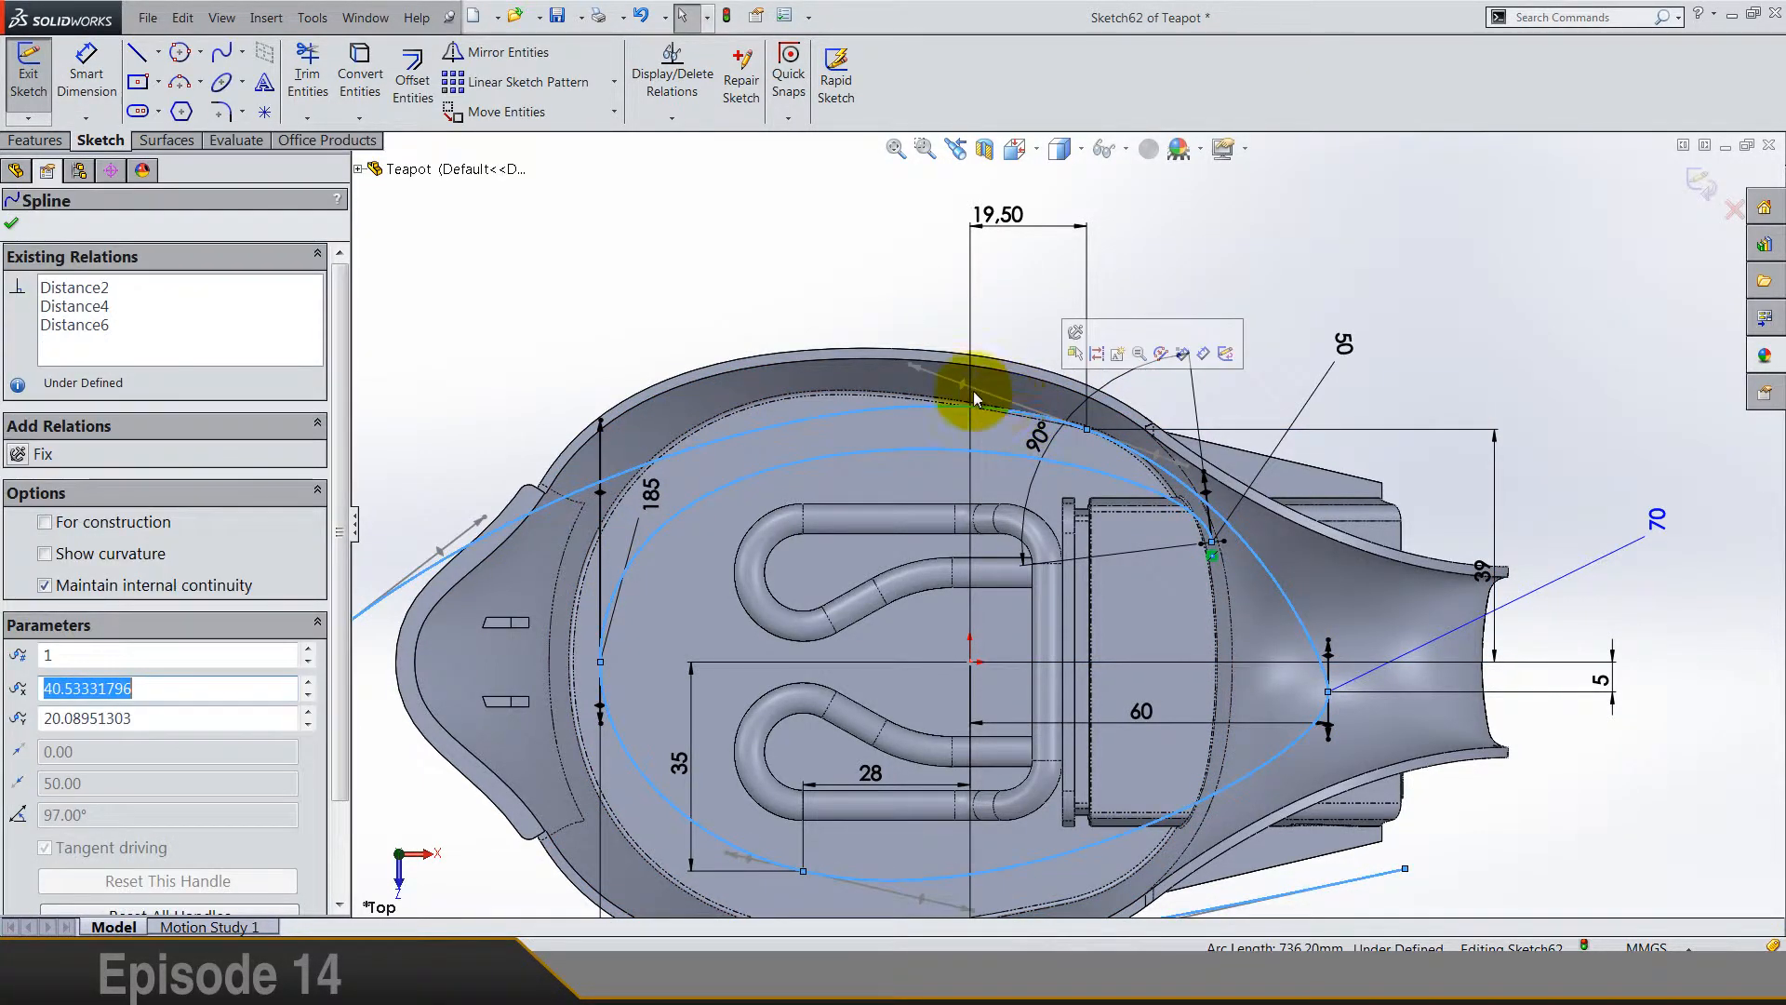
pyautogui.click(907, 372)
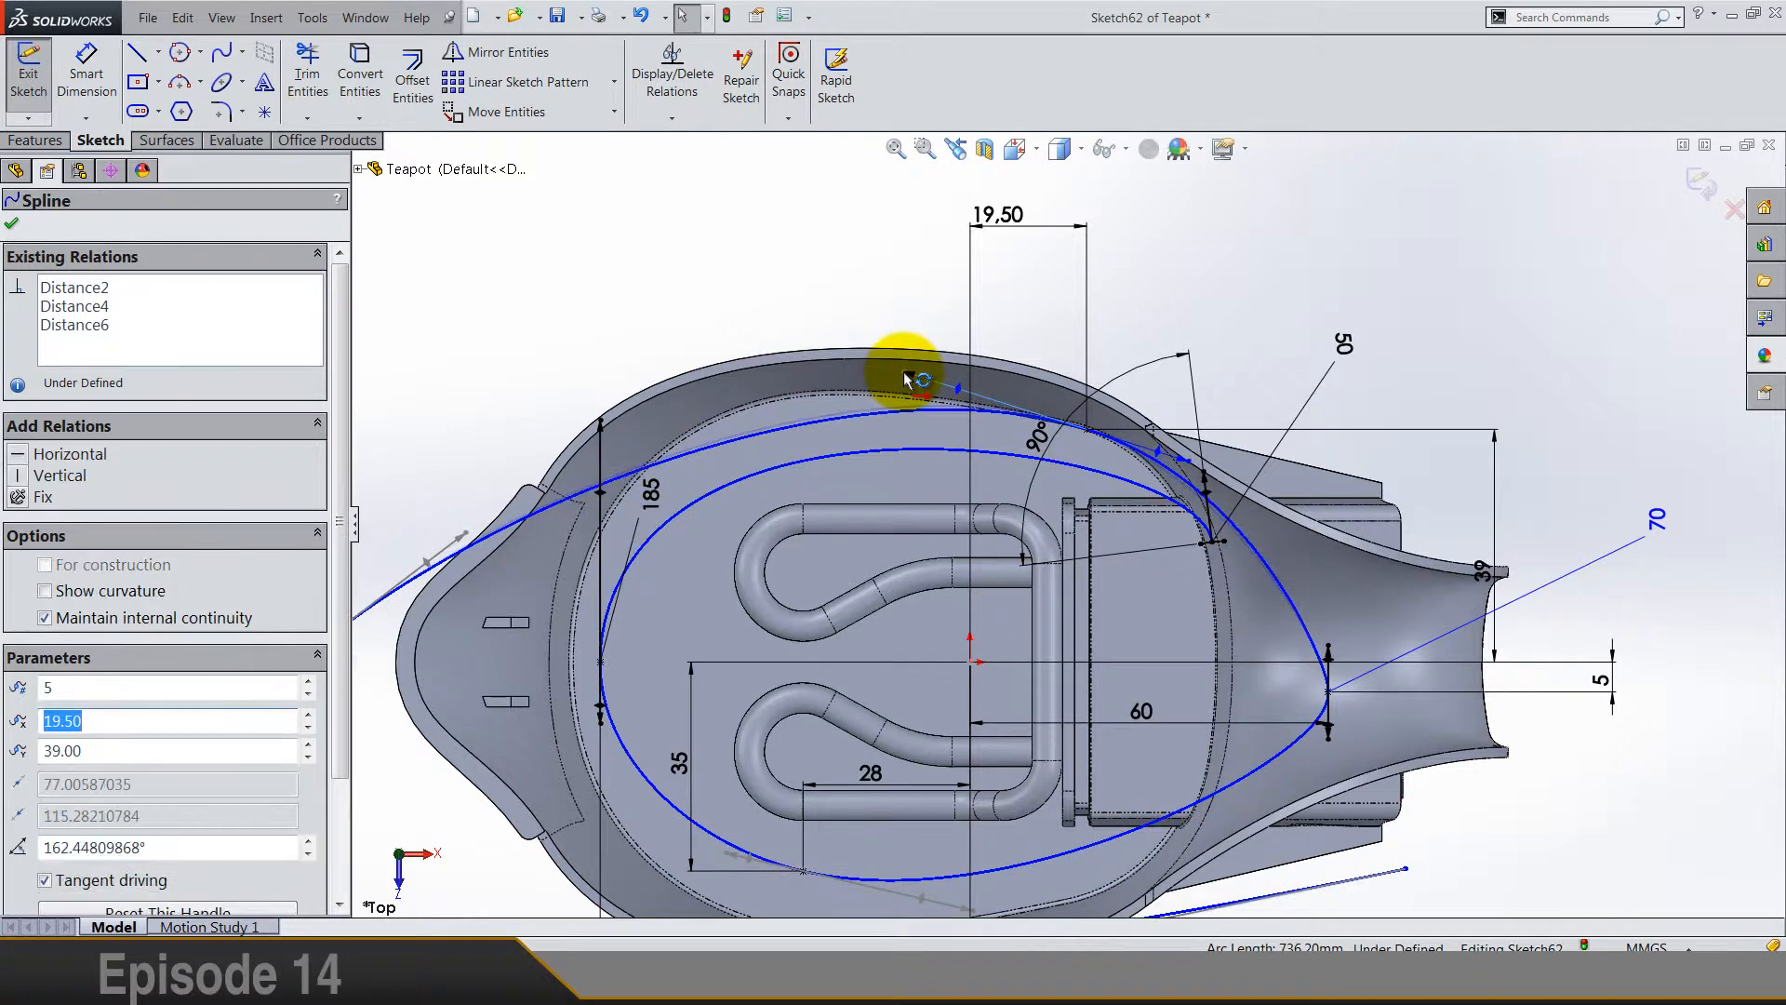
# Step: Dimension the angle between the upper point's tangent handle and the vertical body edge near the spout, and set it to 78°
pyautogui.click(89, 110)
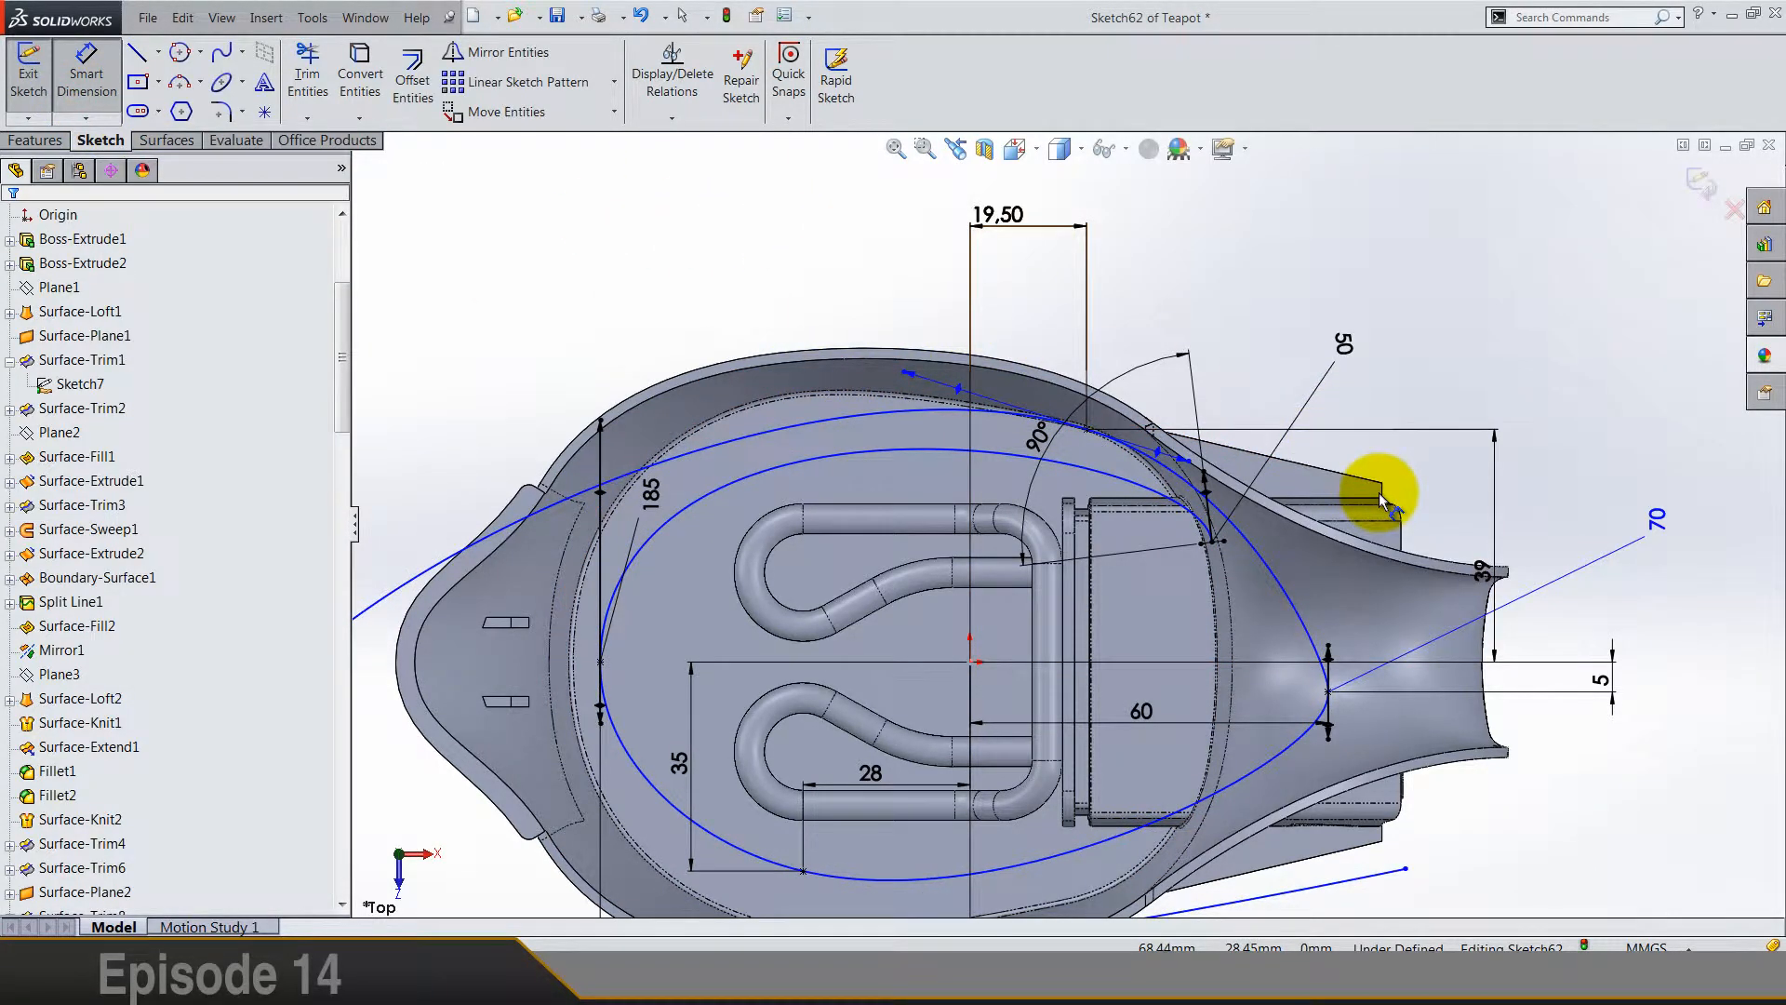
pyautogui.scroll(-3, 1383, 484)
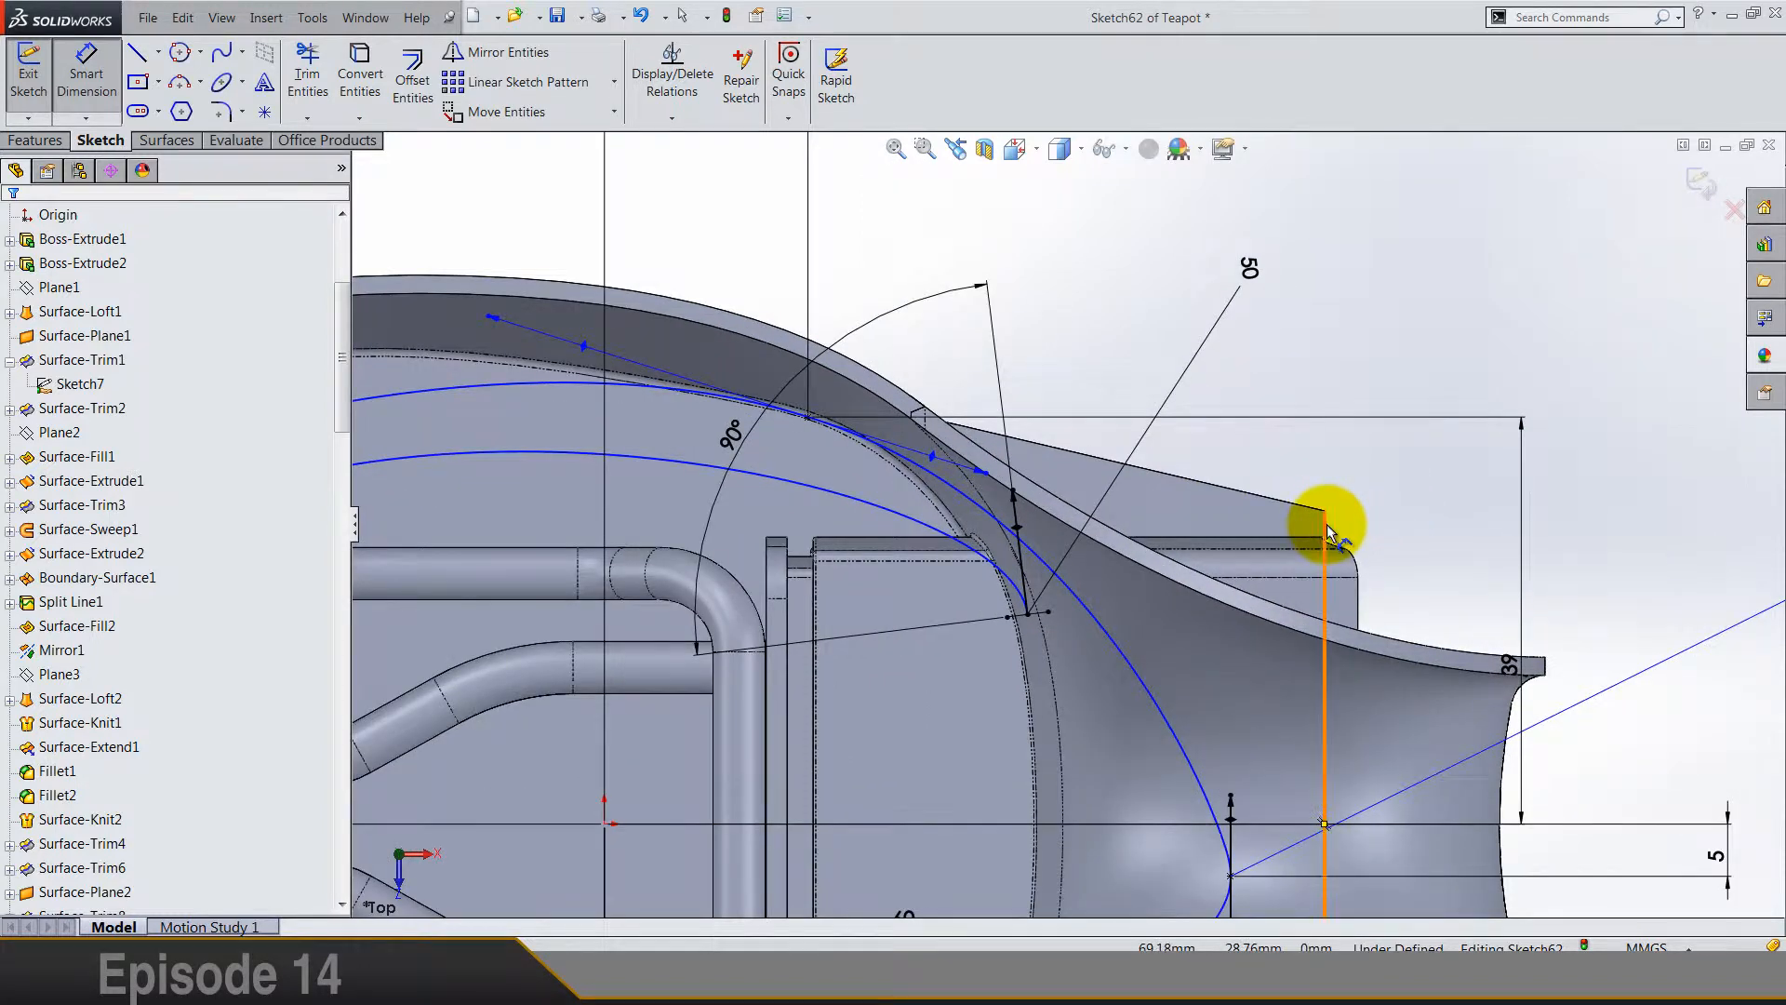
pyautogui.click(1324, 525)
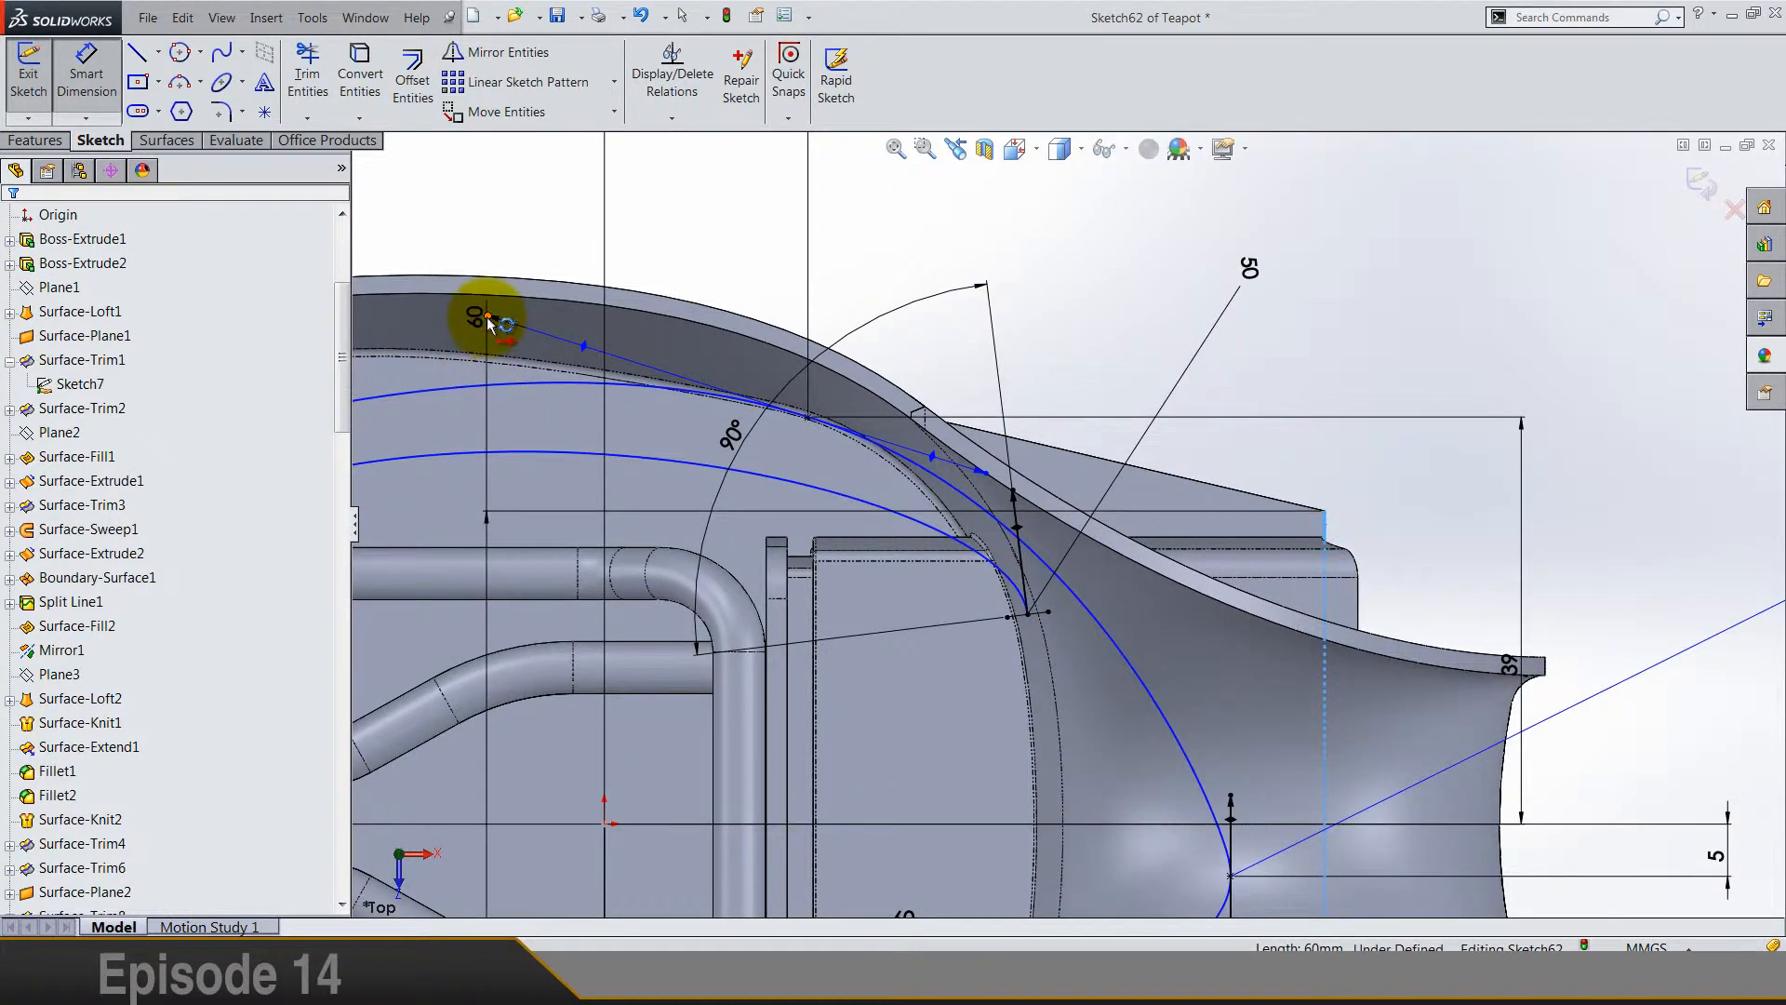
pyautogui.click(489, 321)
pyautogui.scroll(2, 1044, 227)
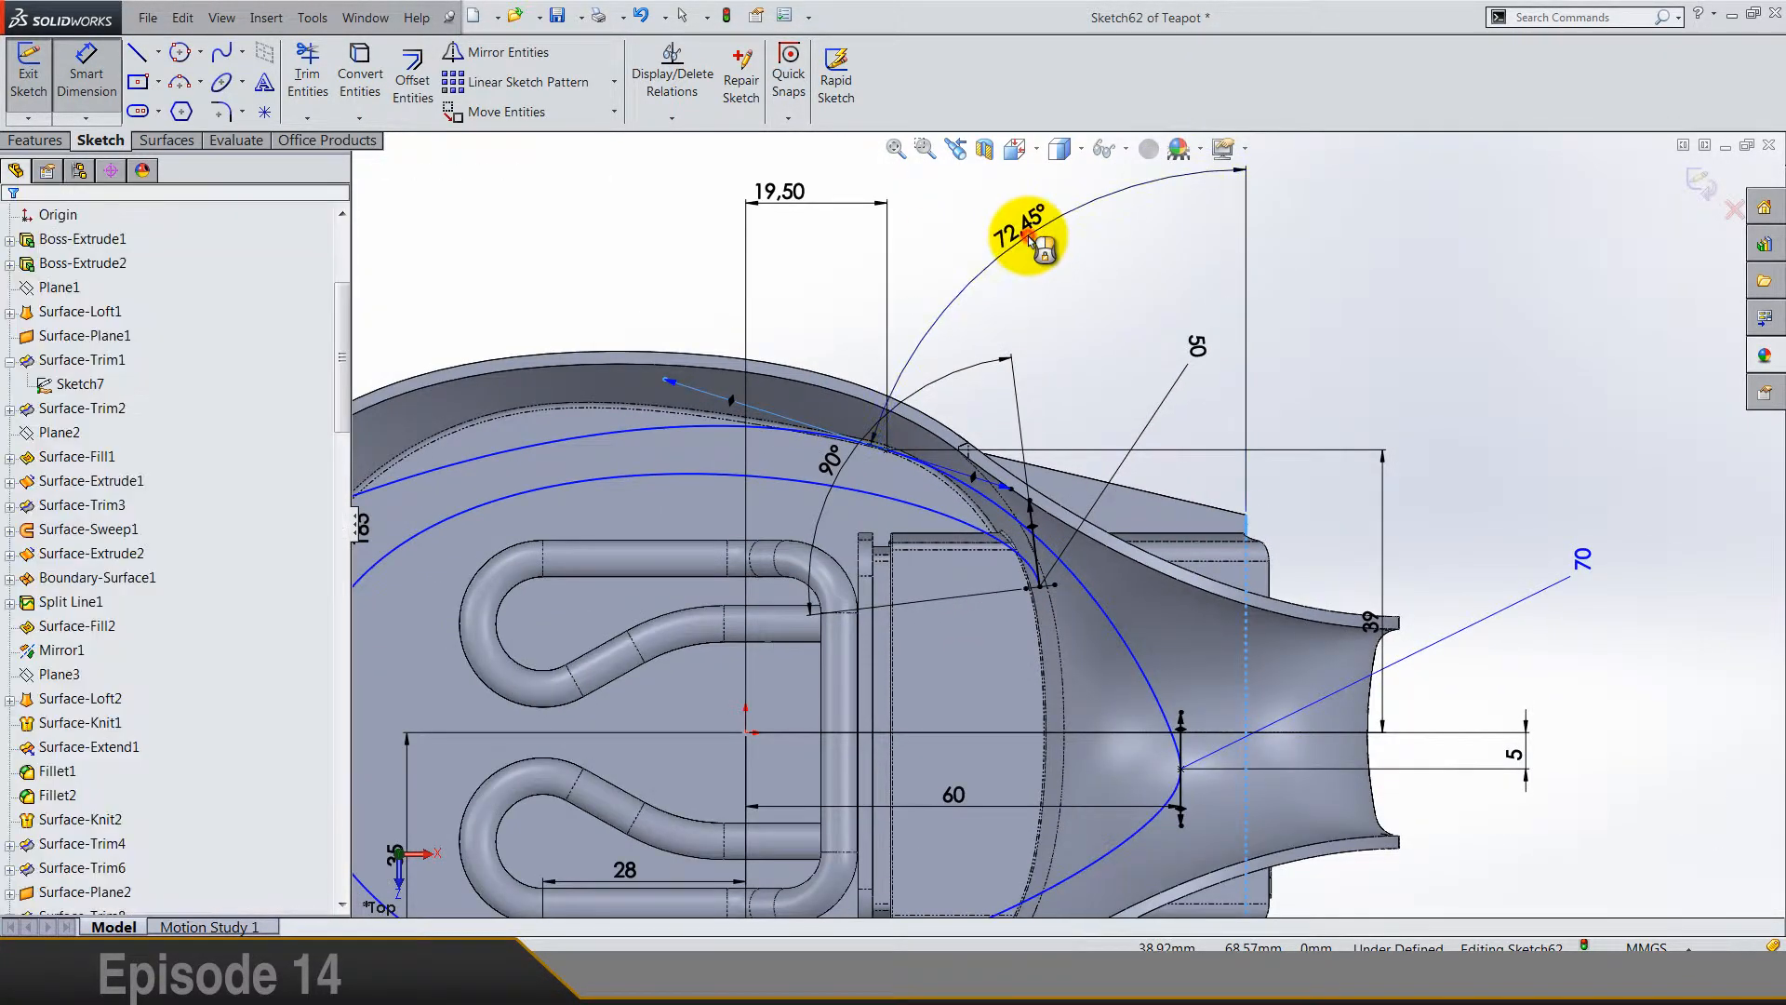
pyautogui.click(1030, 238)
pyautogui.write('78')
pyautogui.press('Return')
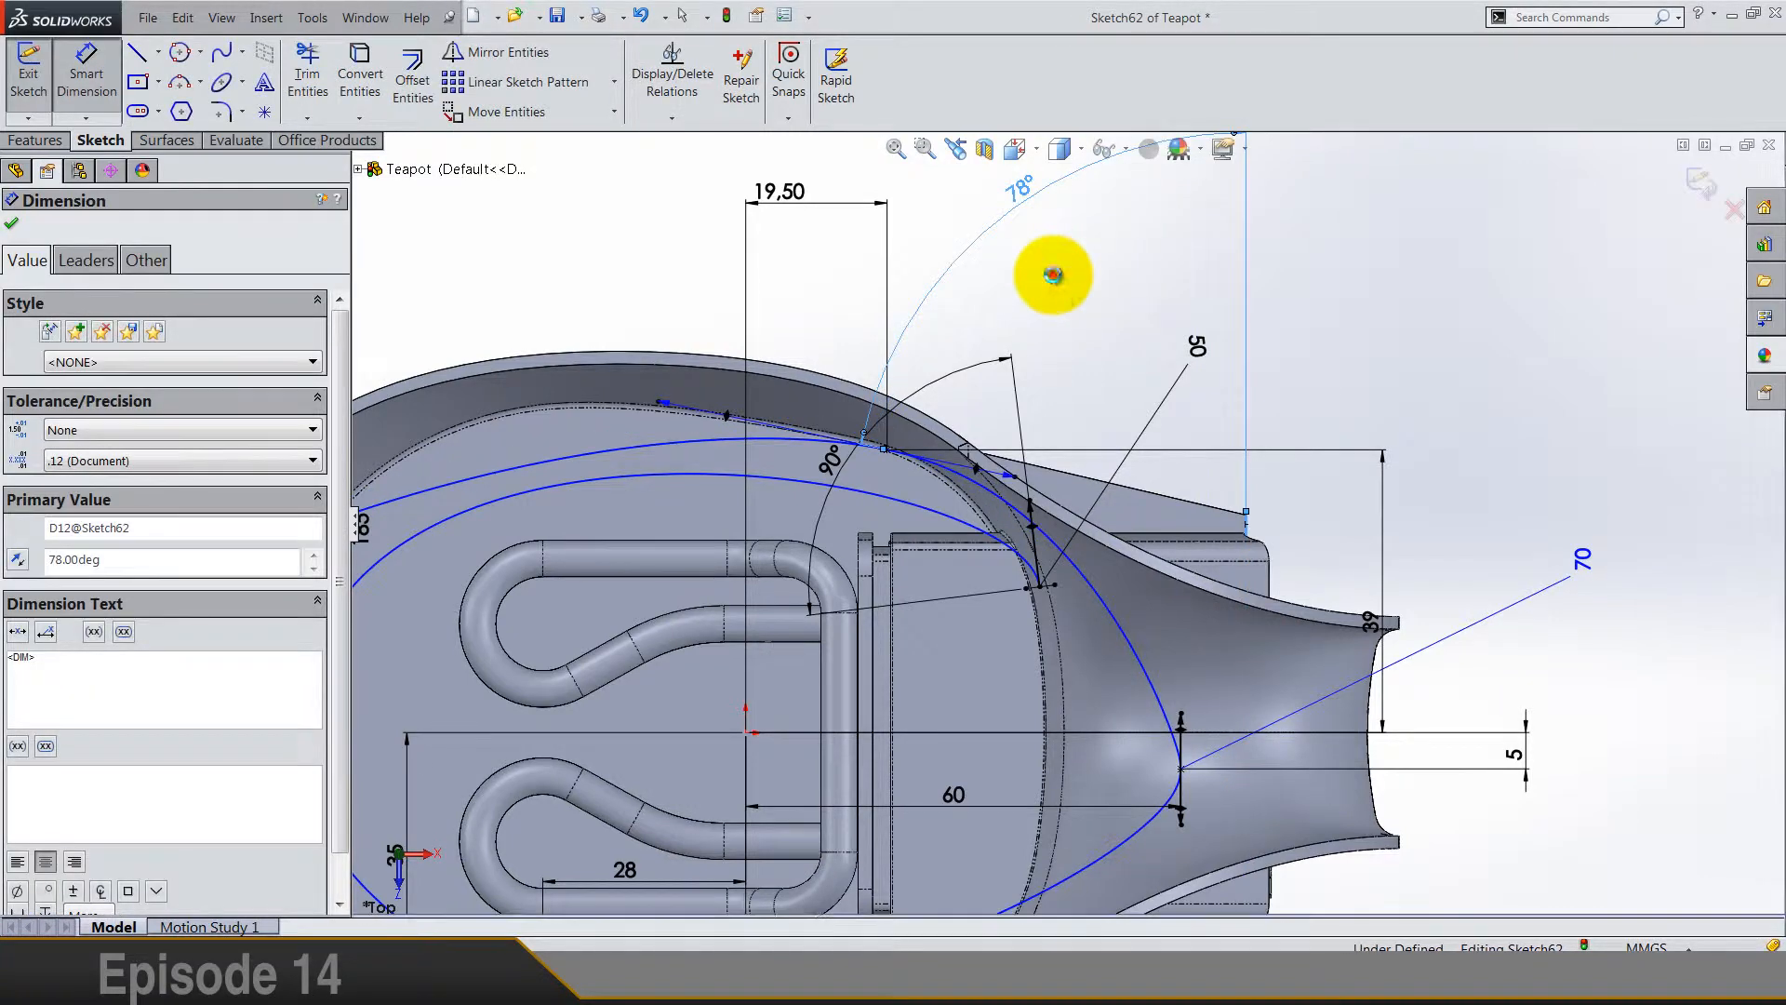
pyautogui.click(1052, 275)
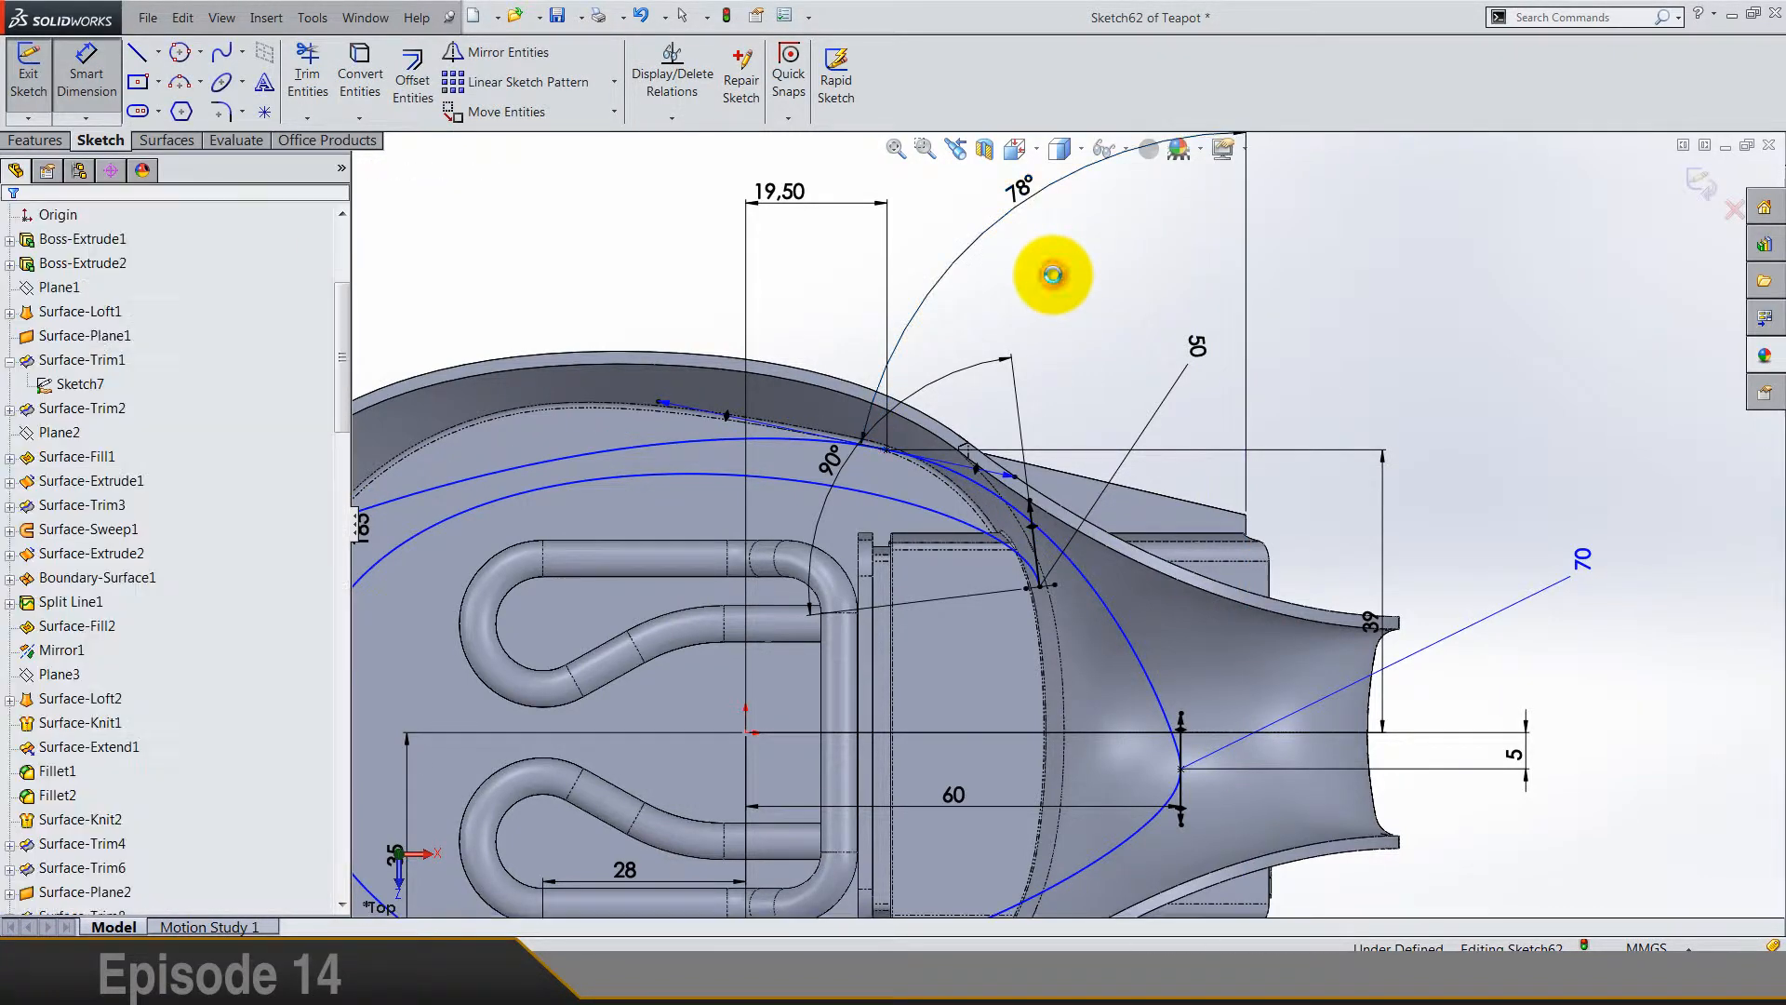
# Step: Dimension the tangent weight of the outer loop's upper handle and set it to 166 mm
pyautogui.click(662, 401)
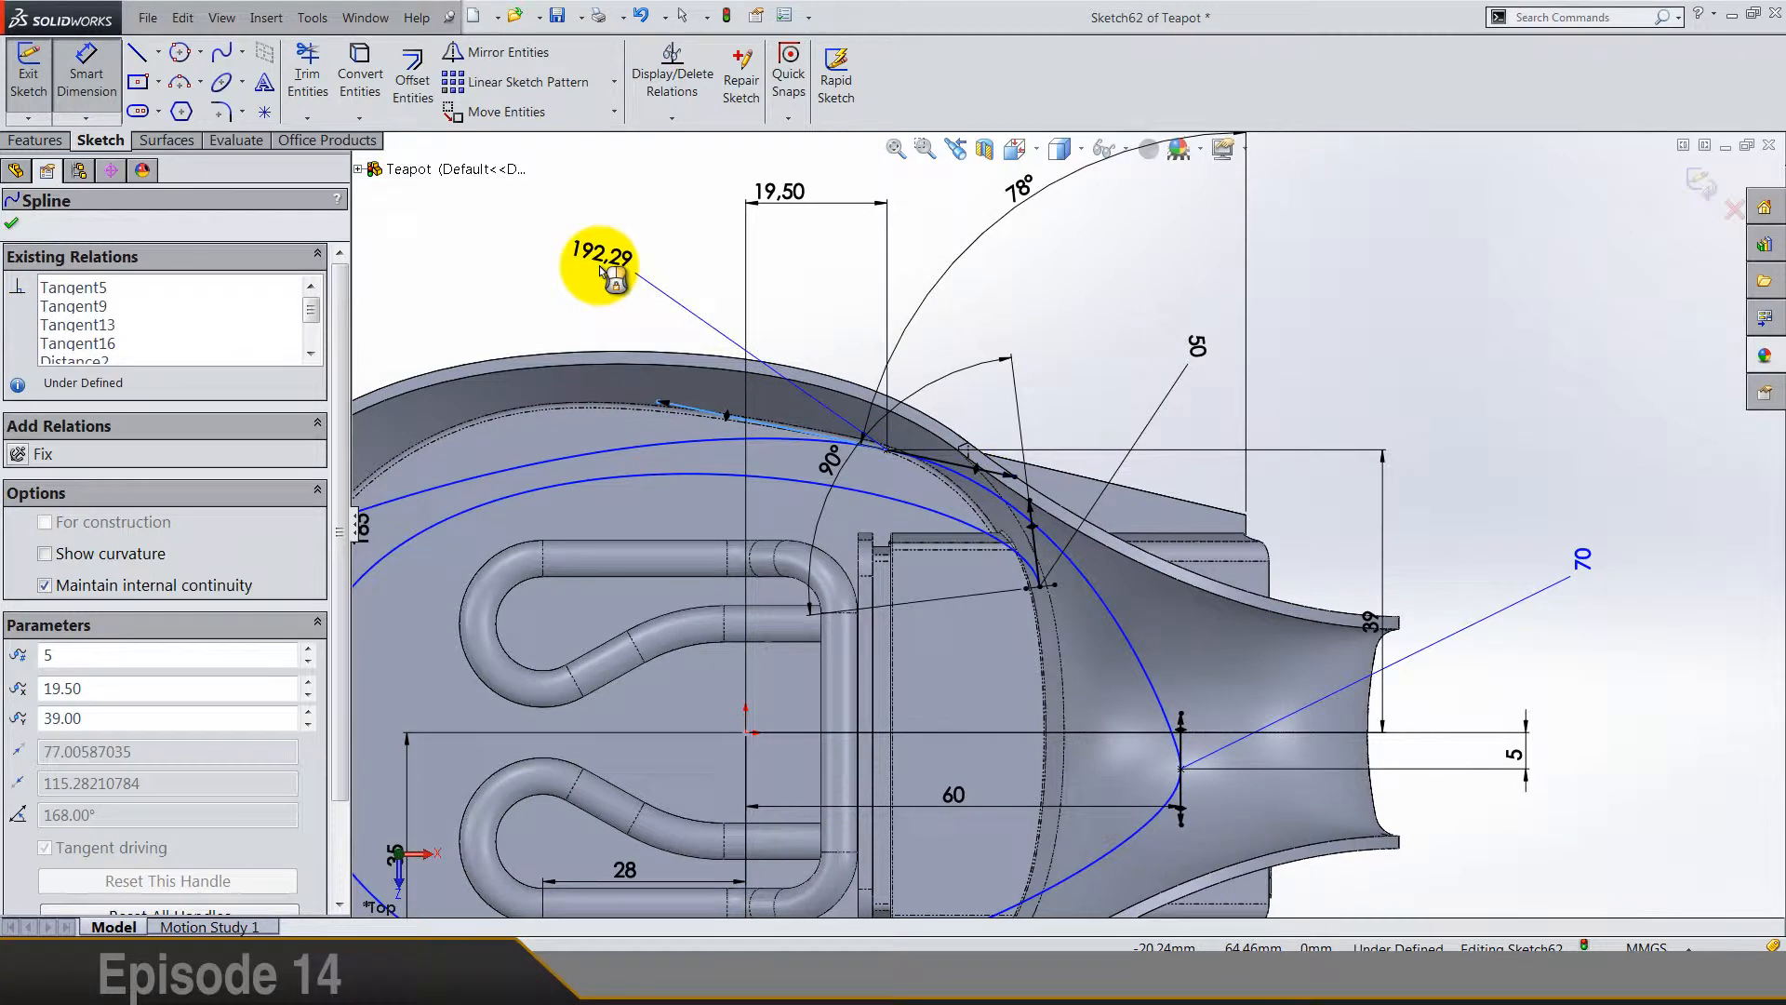
pyautogui.click(602, 270)
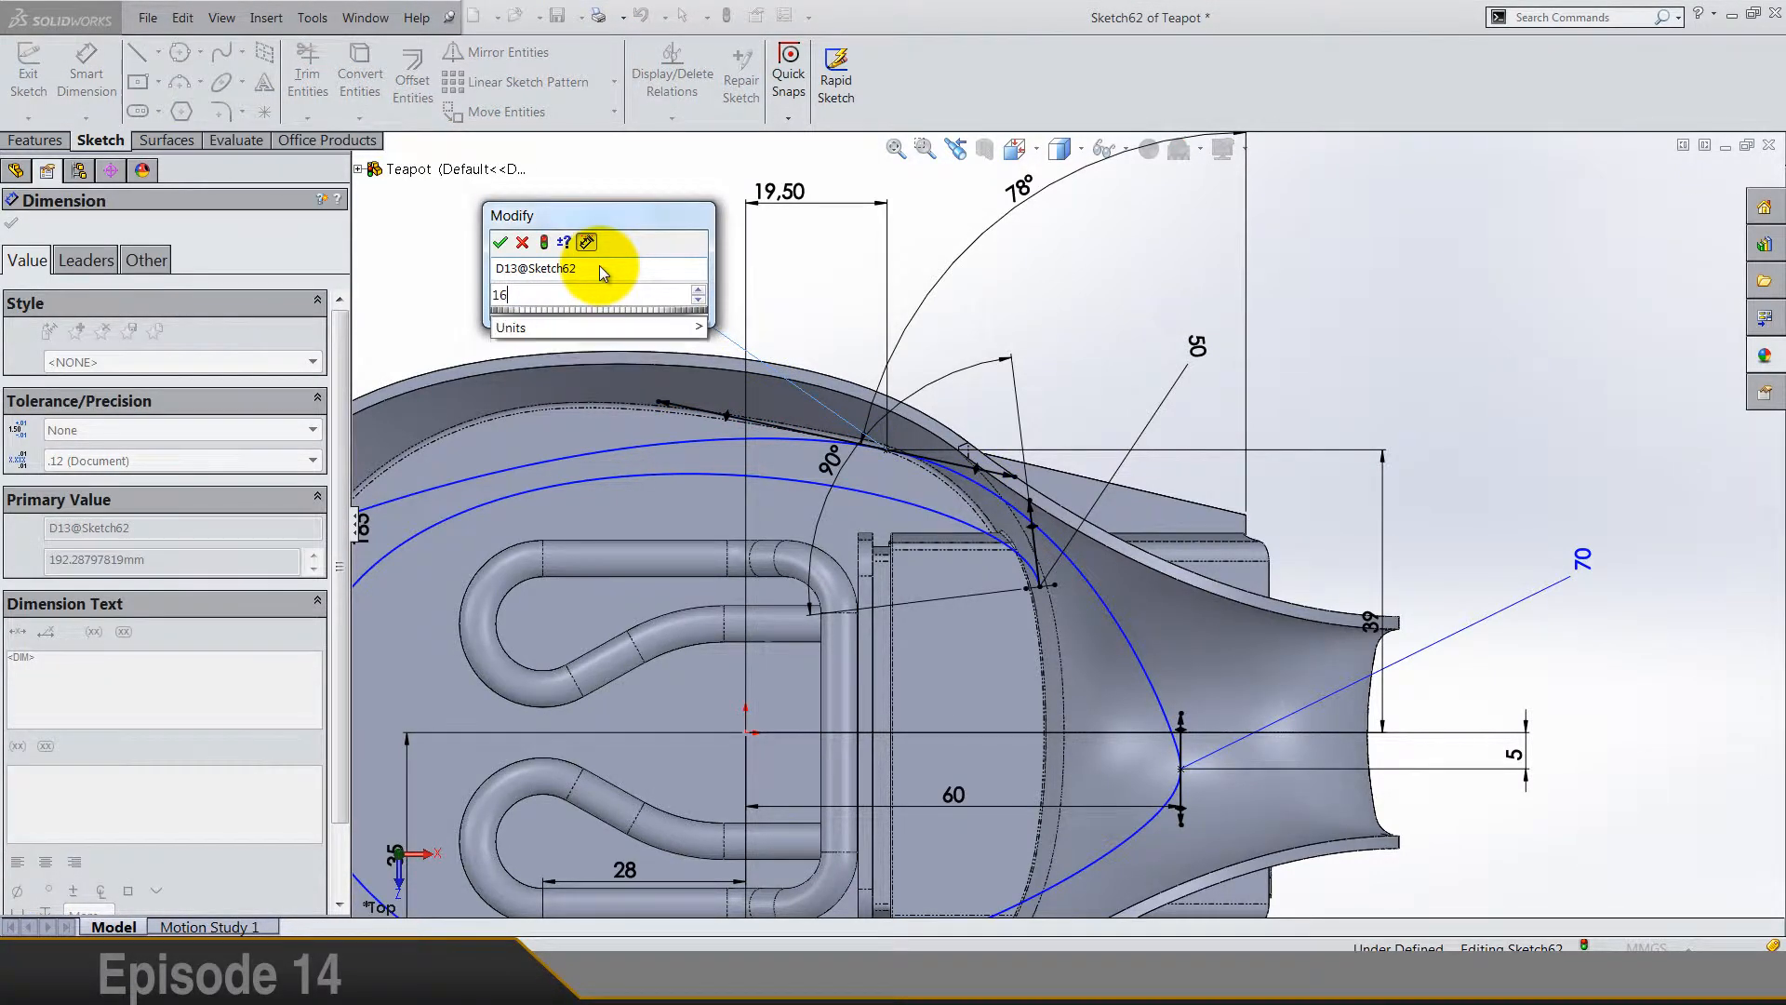
pyautogui.press('Return')
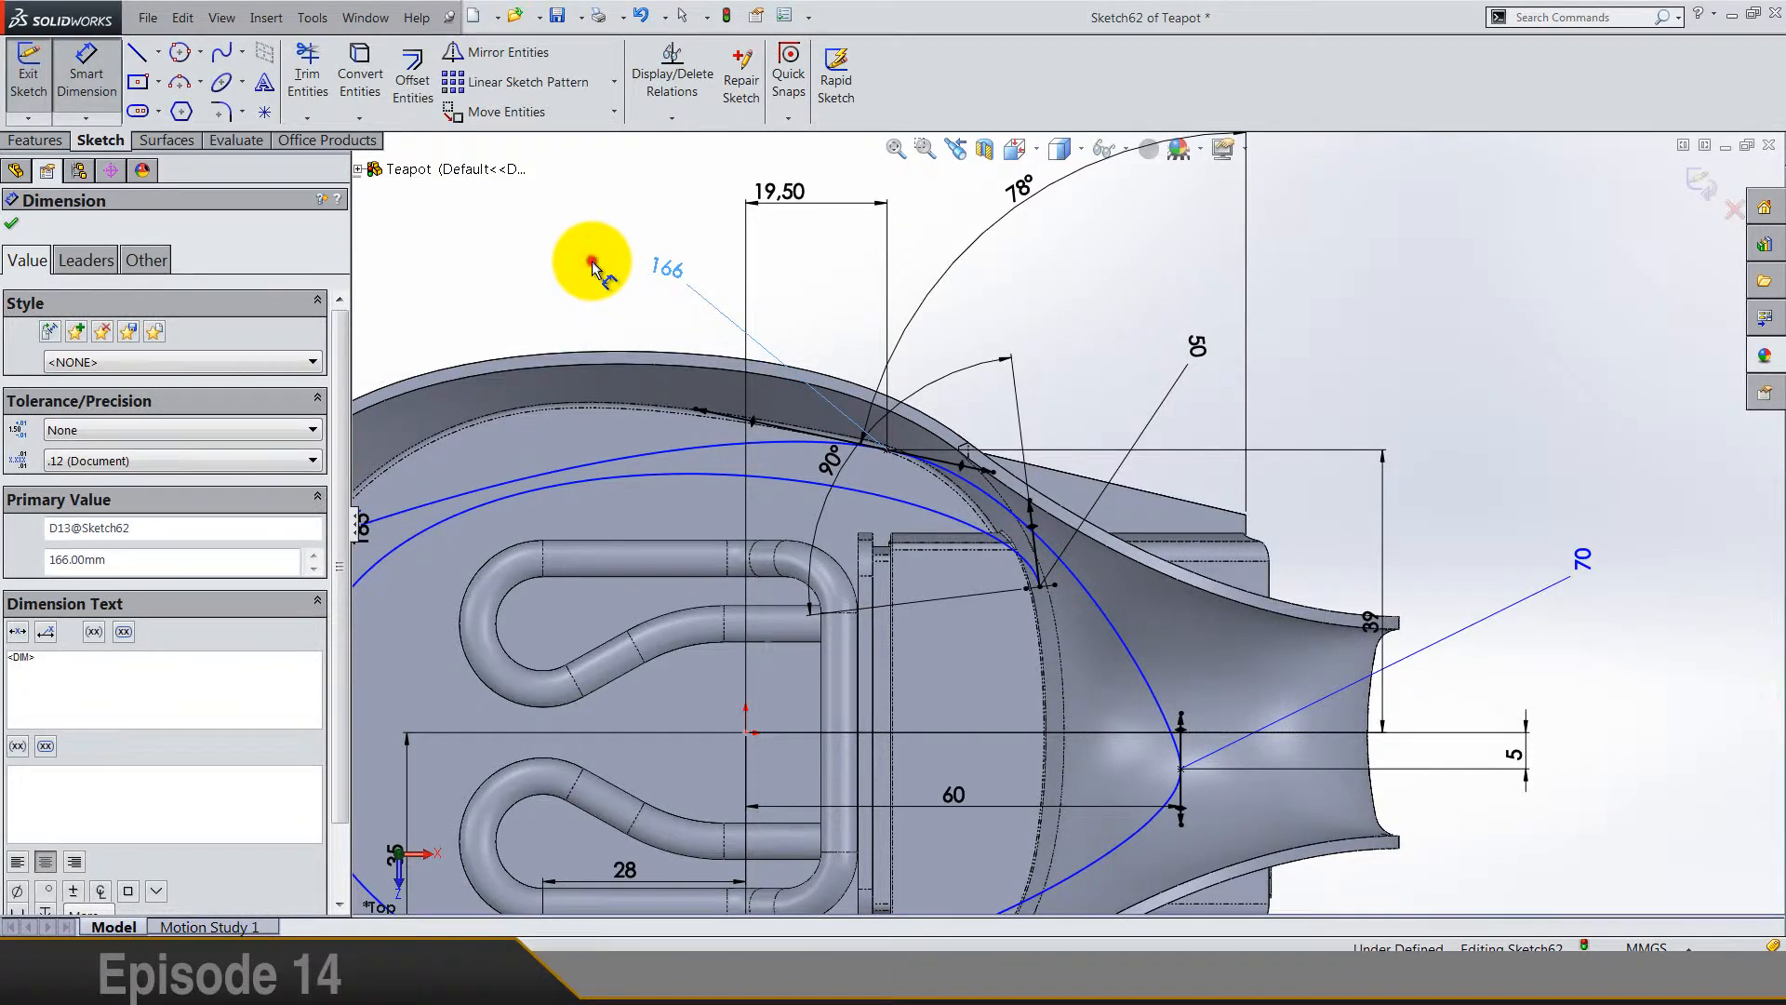
pyautogui.click(594, 264)
# Step: Move the outer loop's spline point opposite the spout to about X -104.4 mm, Y -2.5 mm from the origin
pyautogui.scroll(-4, 744, 300)
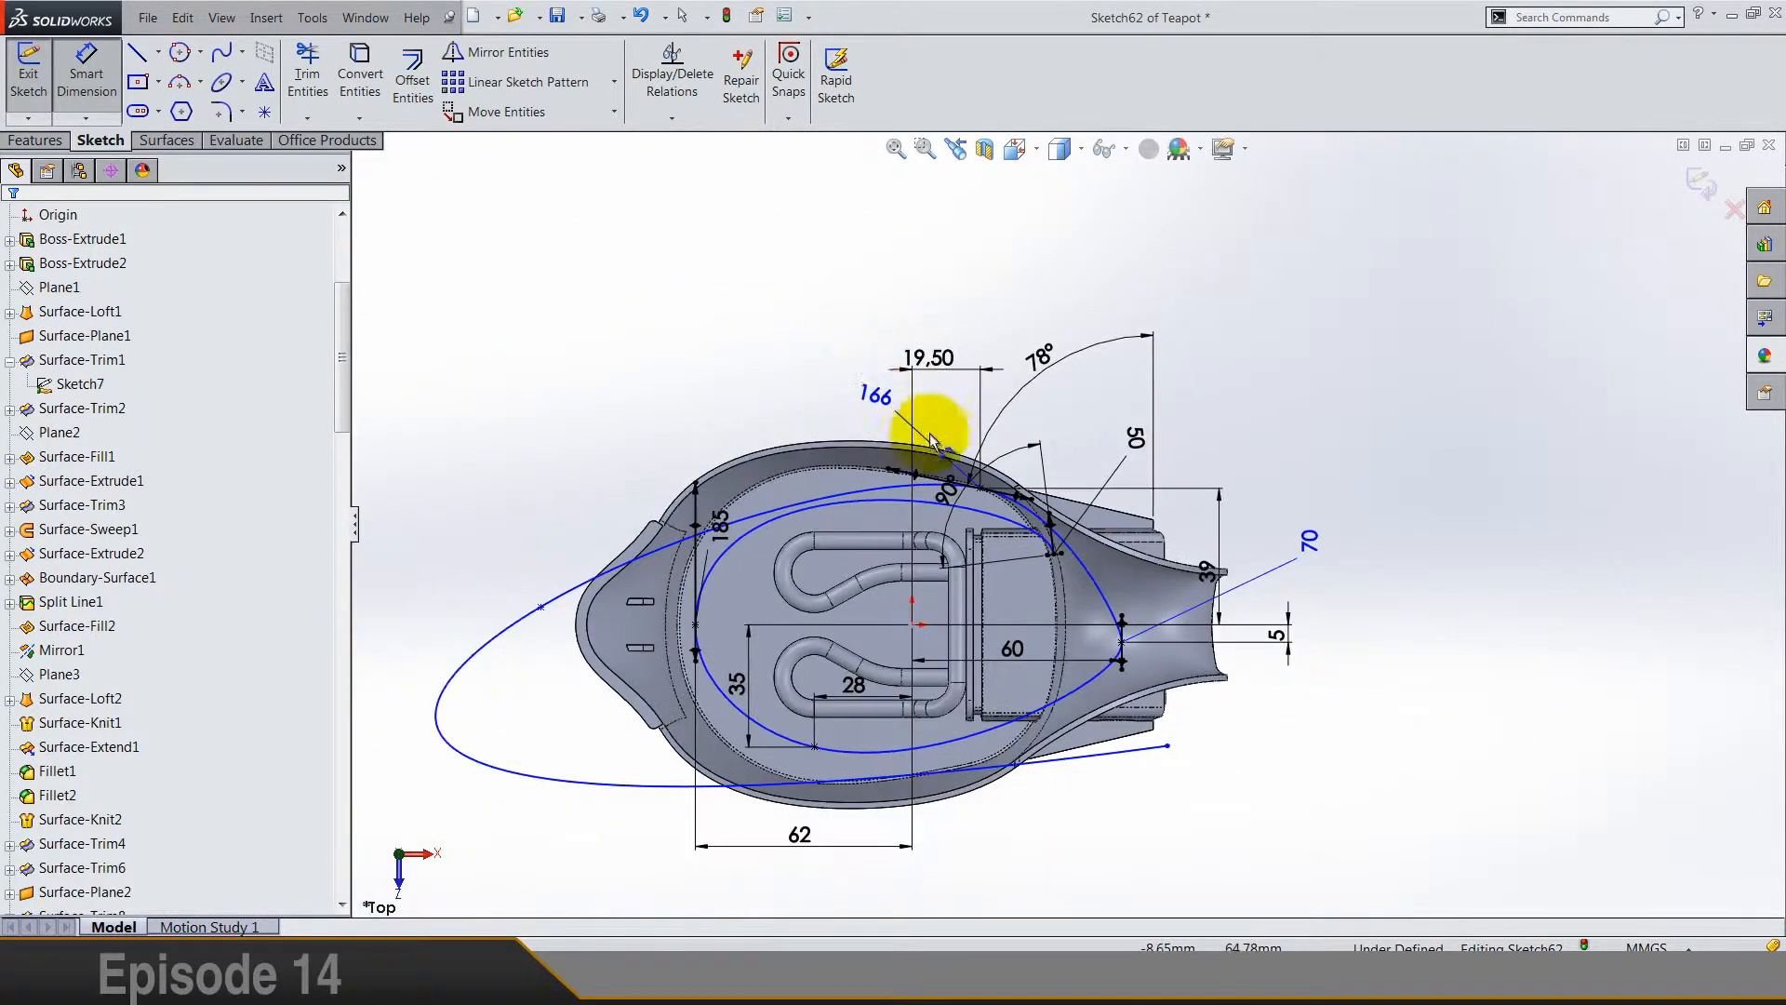
pyautogui.scroll(-1, 1020, 660)
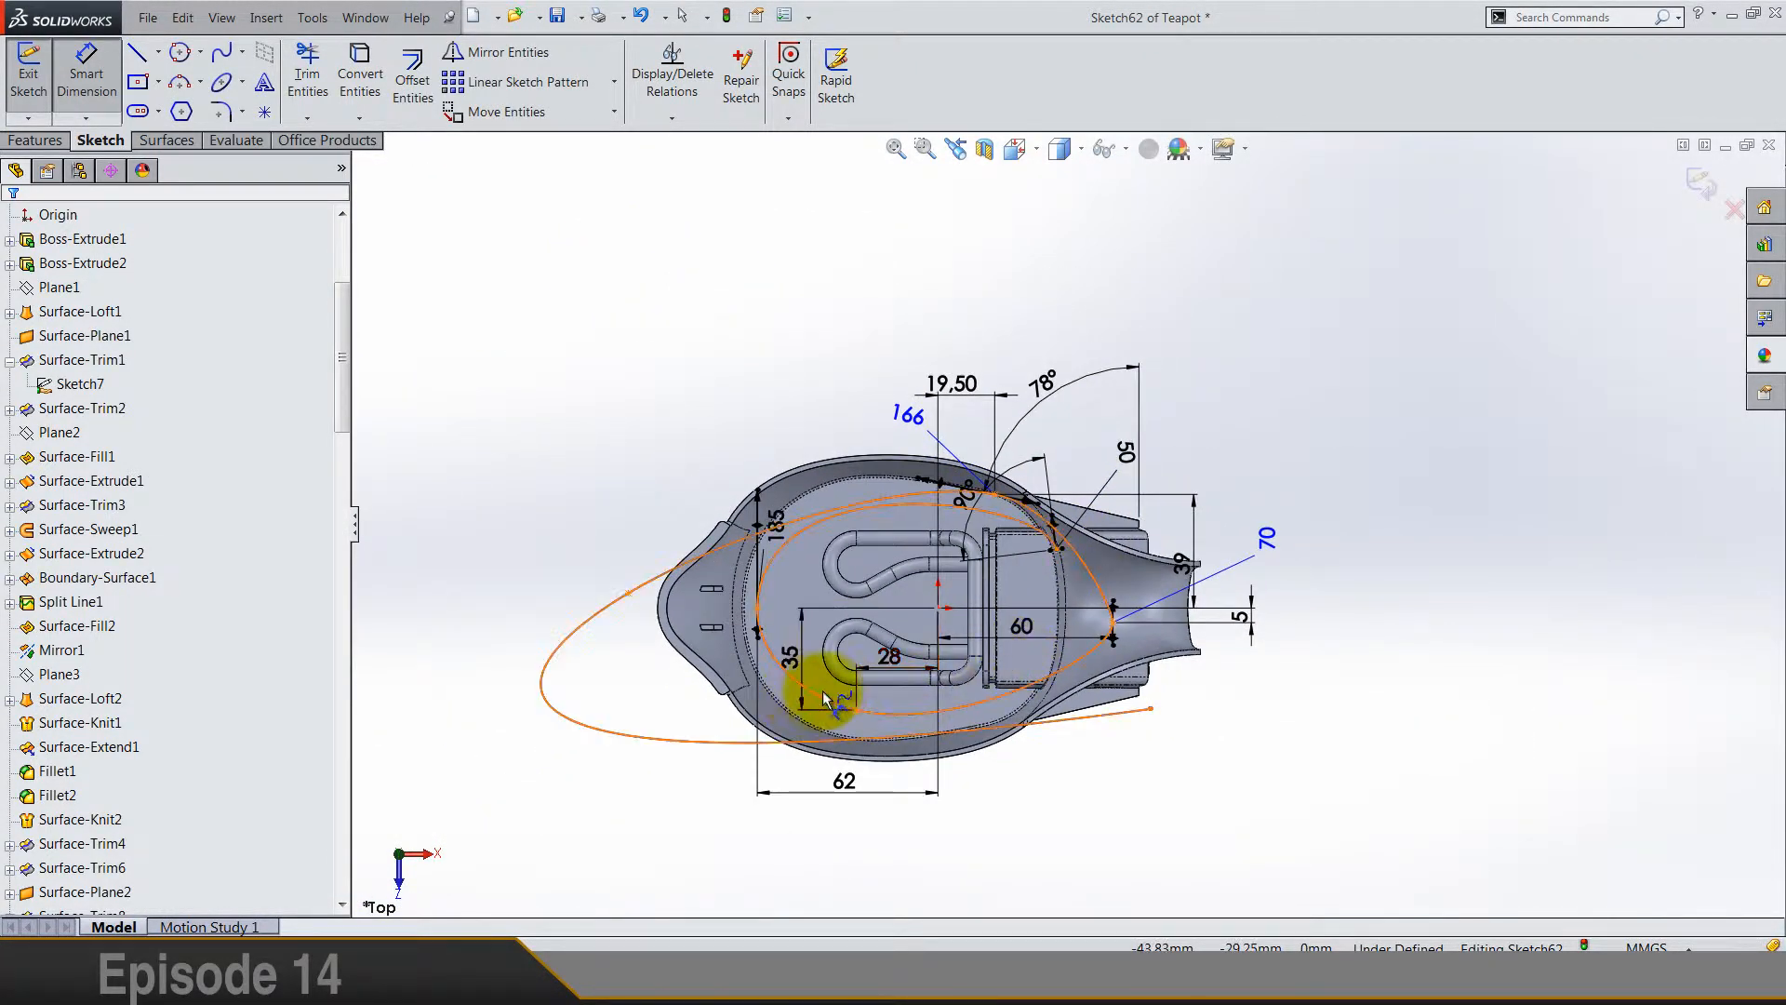
pyautogui.scroll(2, 785, 588)
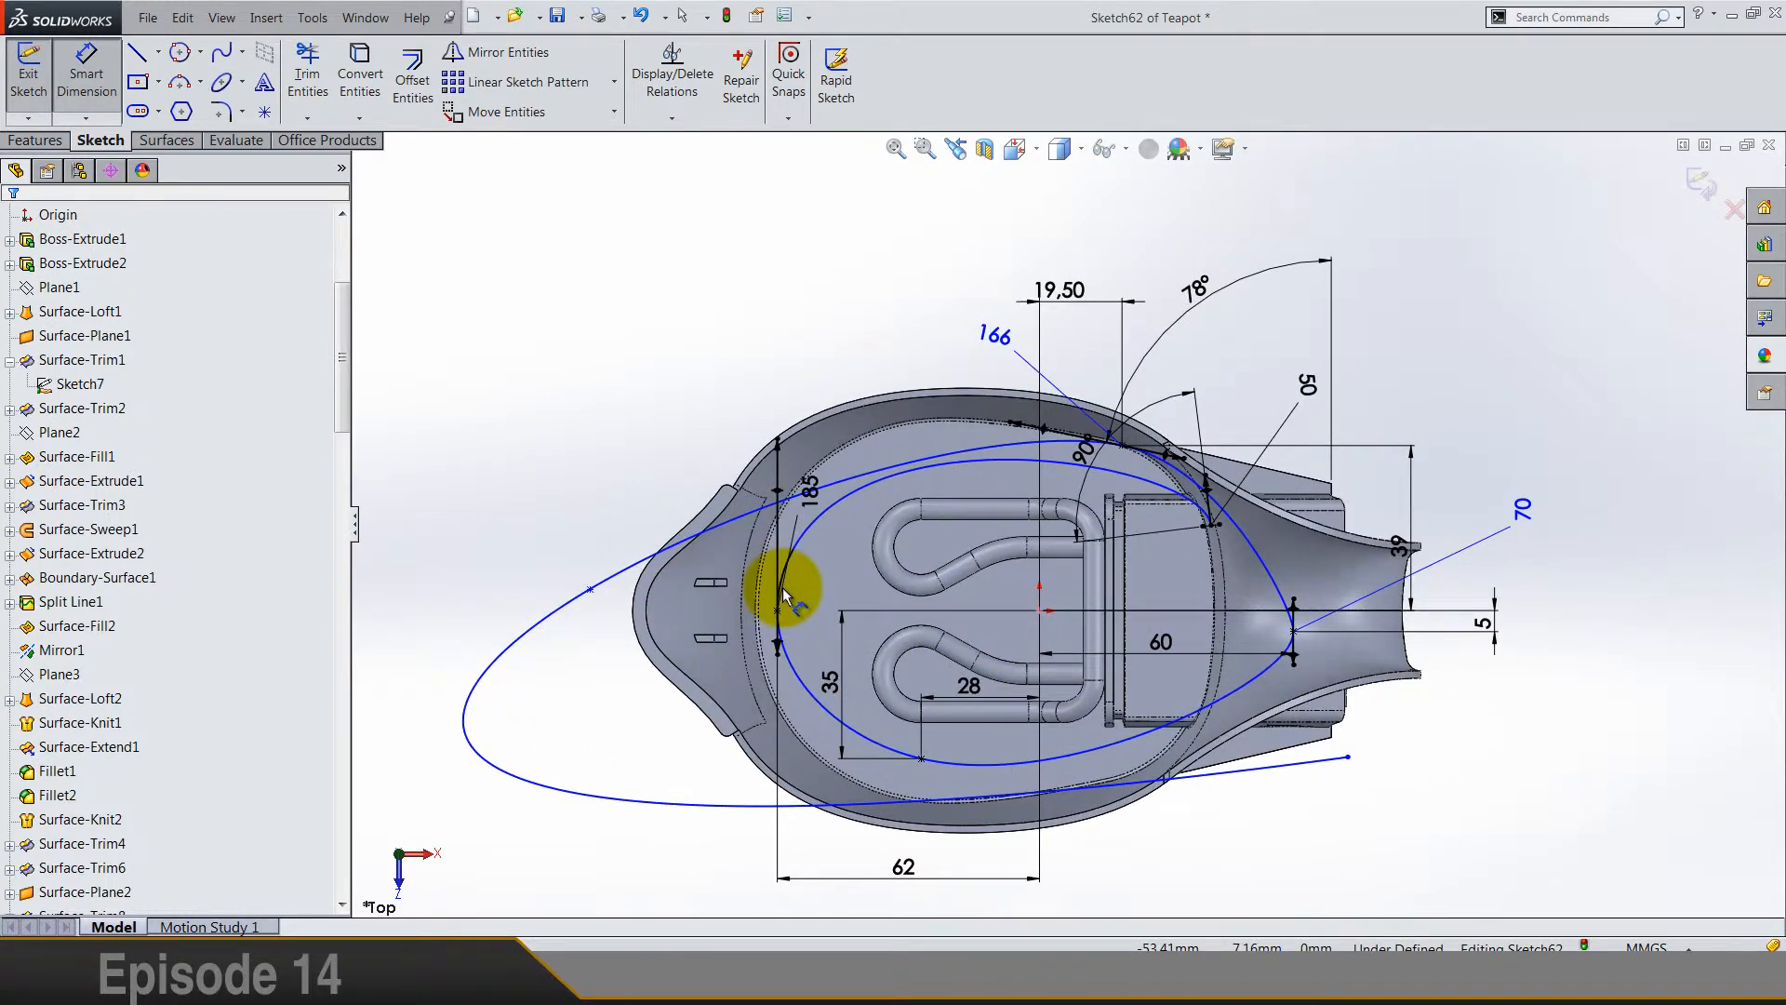
pyautogui.press('Escape')
pyautogui.scroll(3, 549, 609)
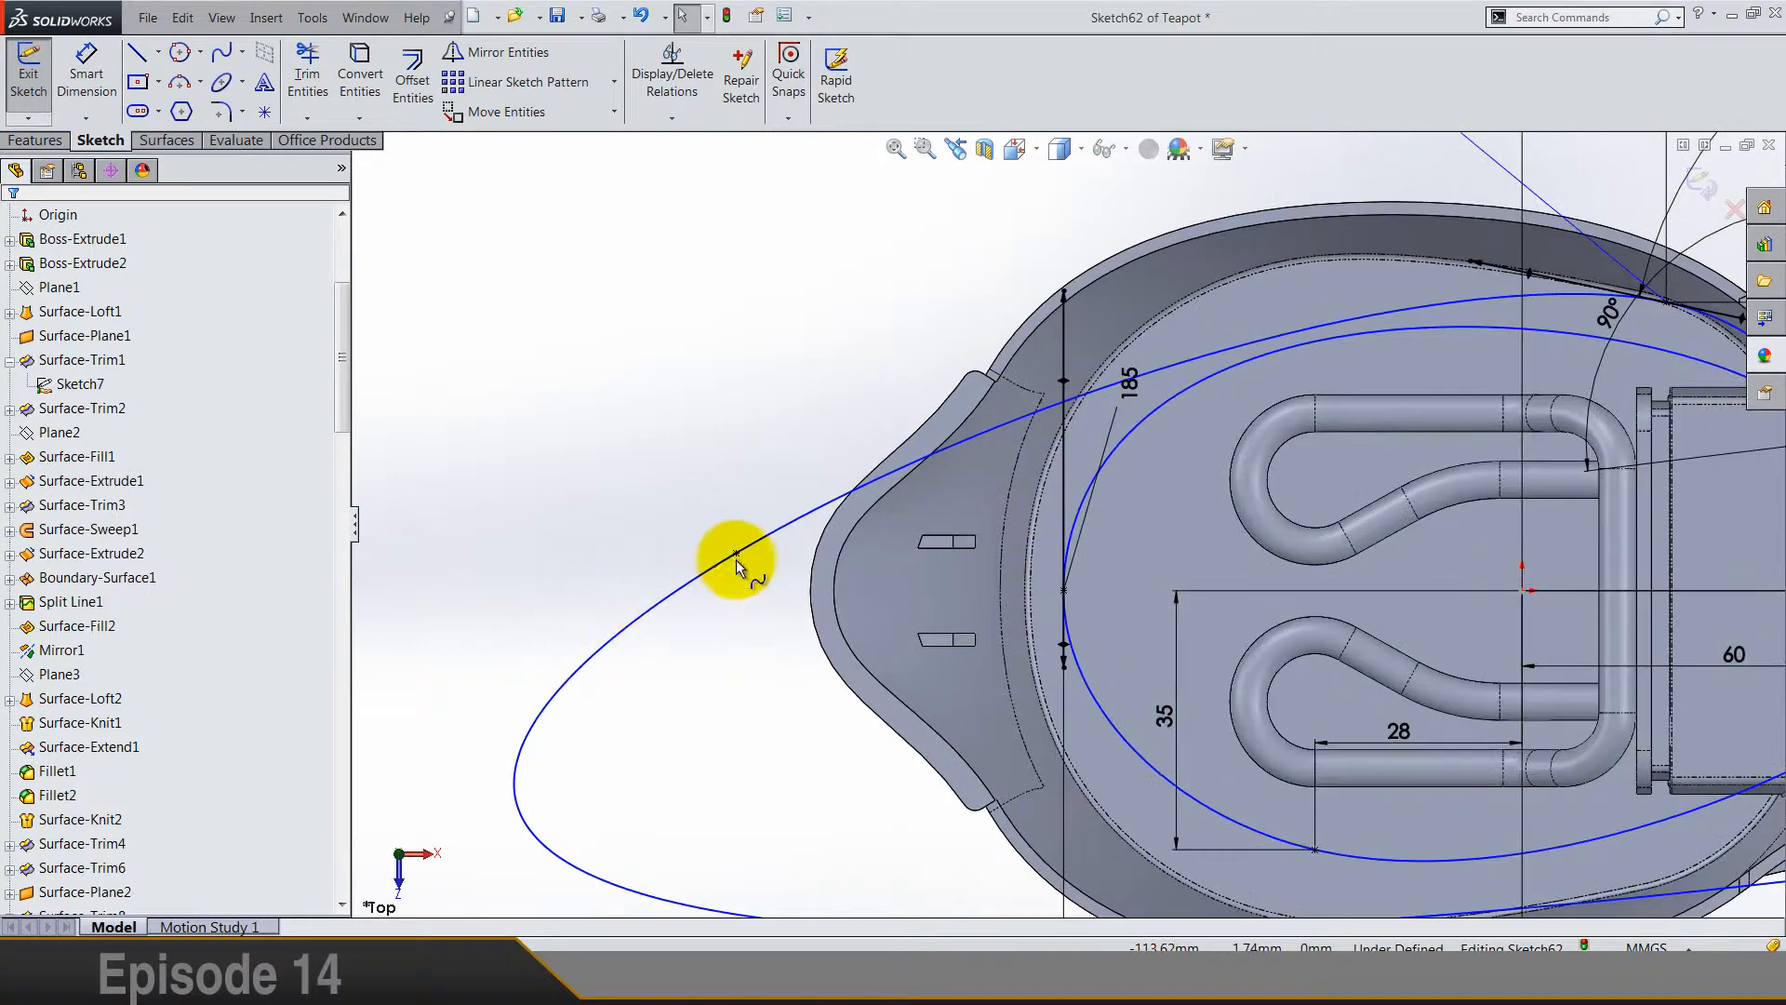
pyautogui.moveTo(742, 563); pyautogui.dragTo(760, 617)
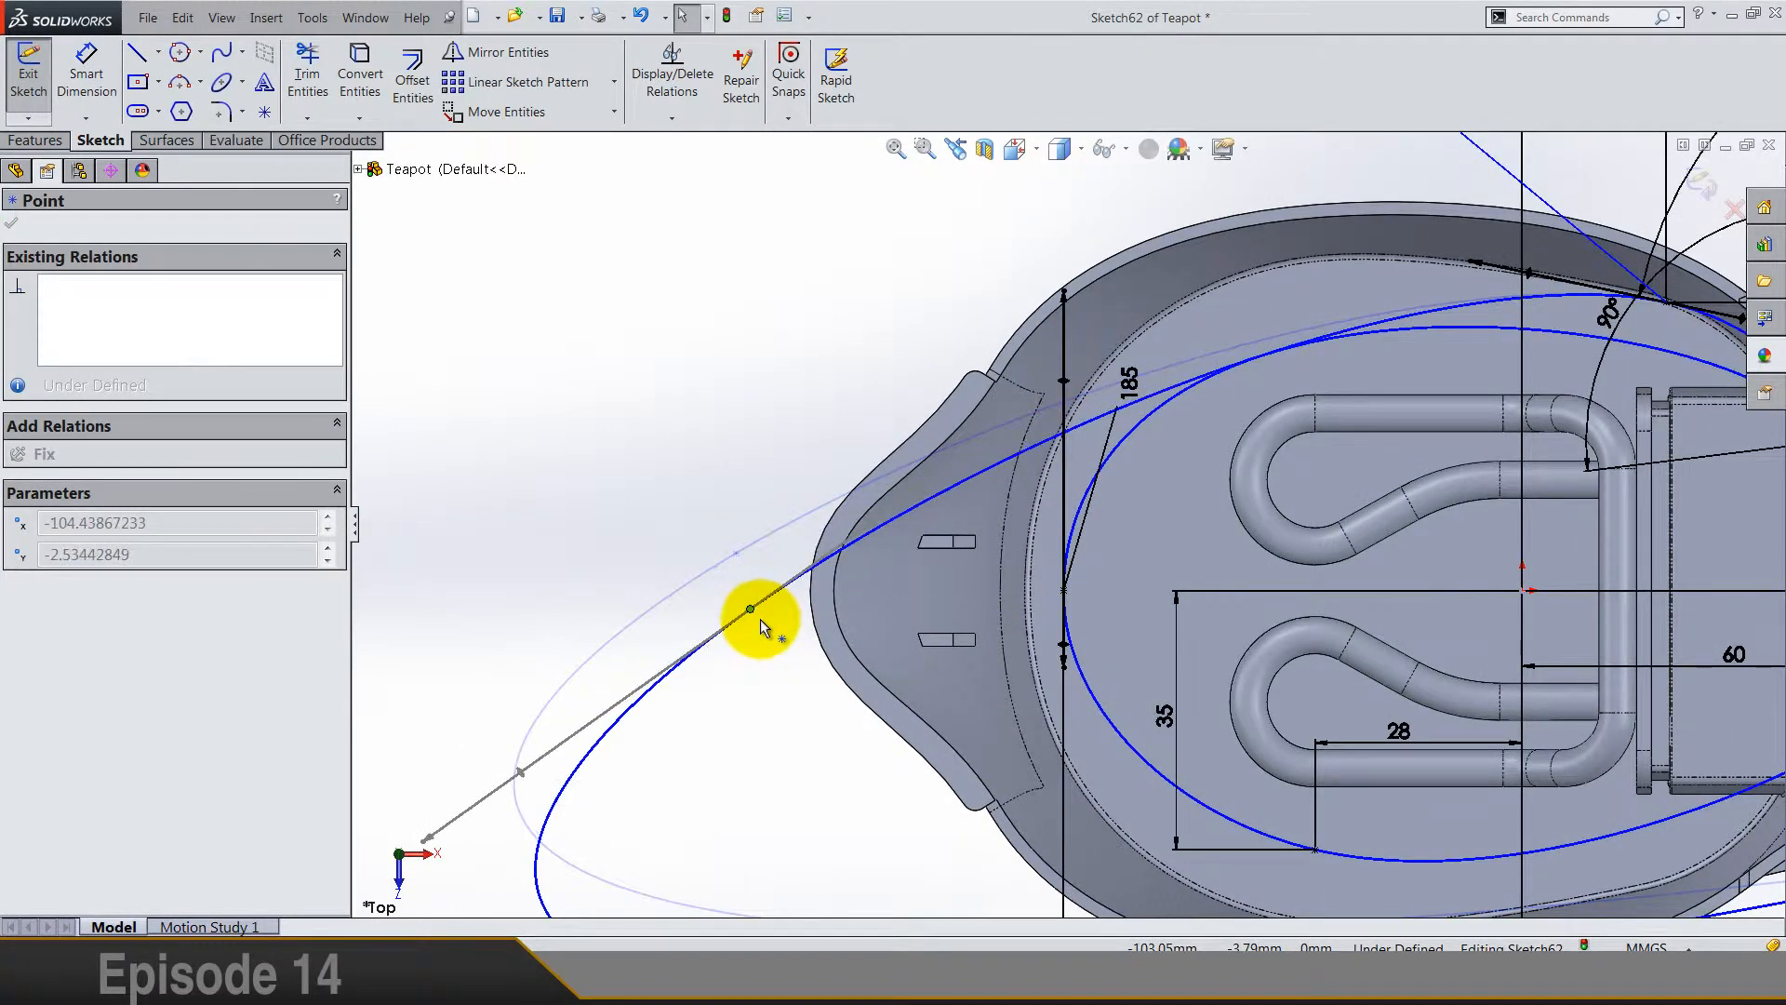
pyautogui.click(684, 570)
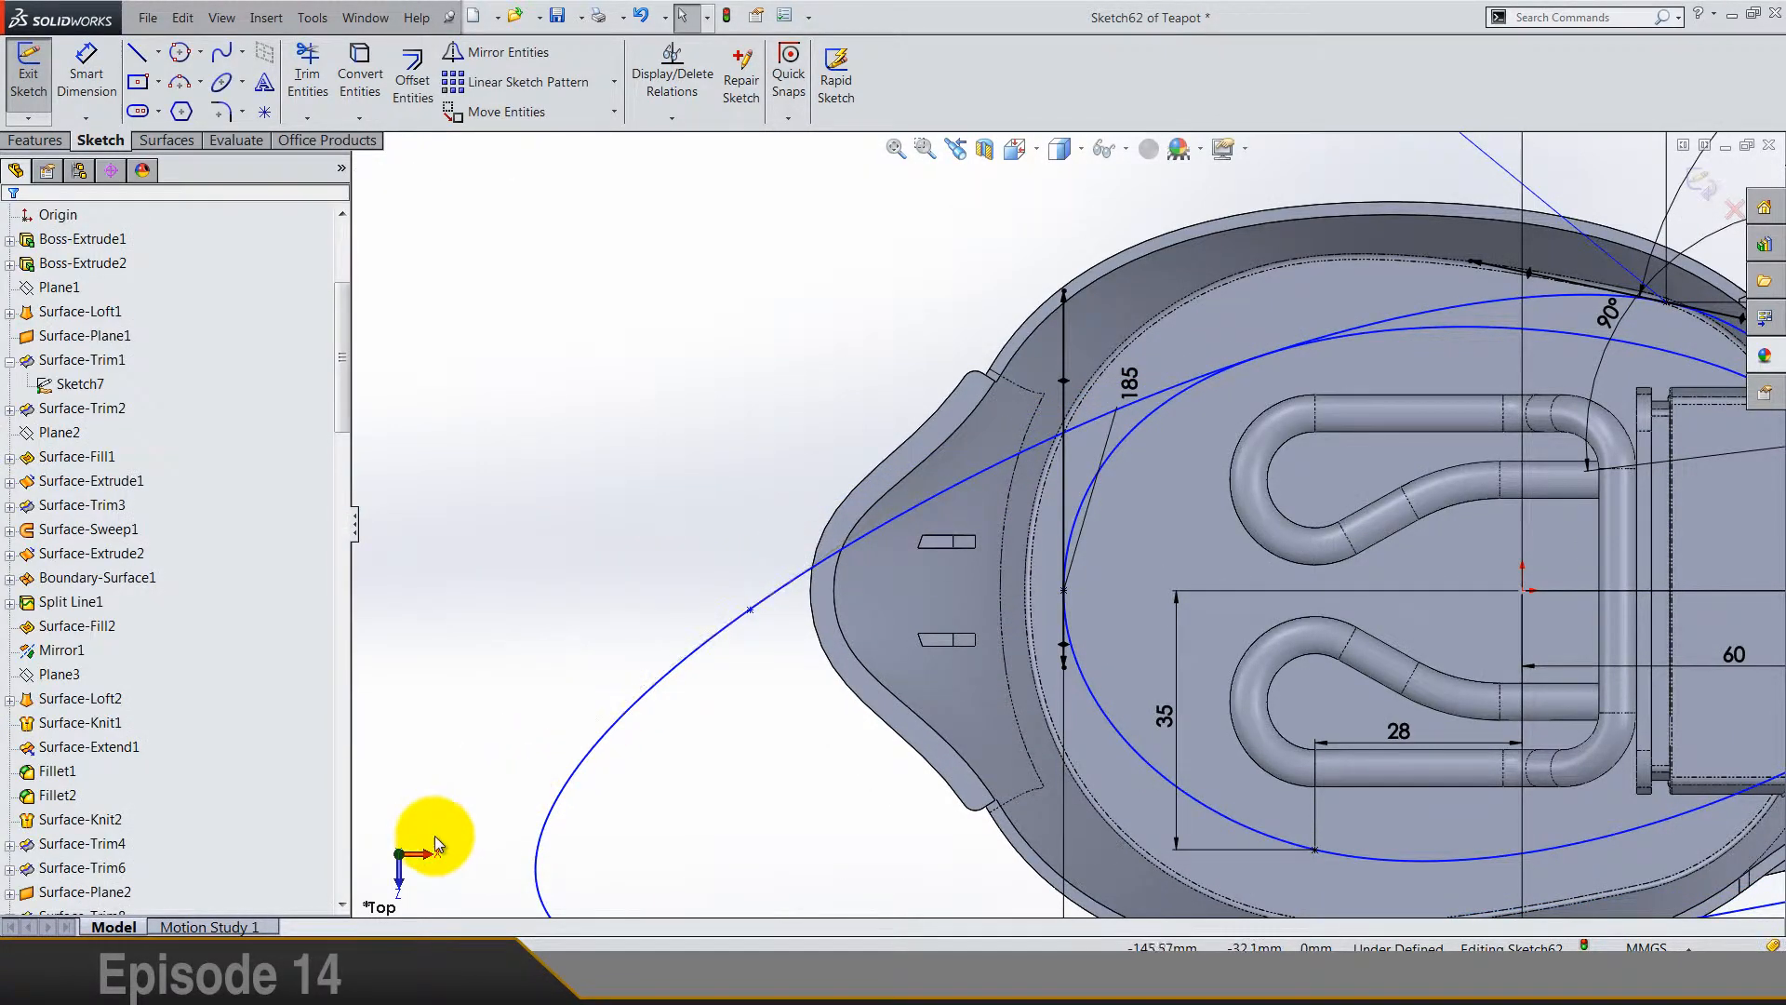
# Step: Make the tangent handle at the outer point opposite the spout vertical and move the point to about X -106.5 mm, Y -9.2 mm
pyautogui.click(776, 591)
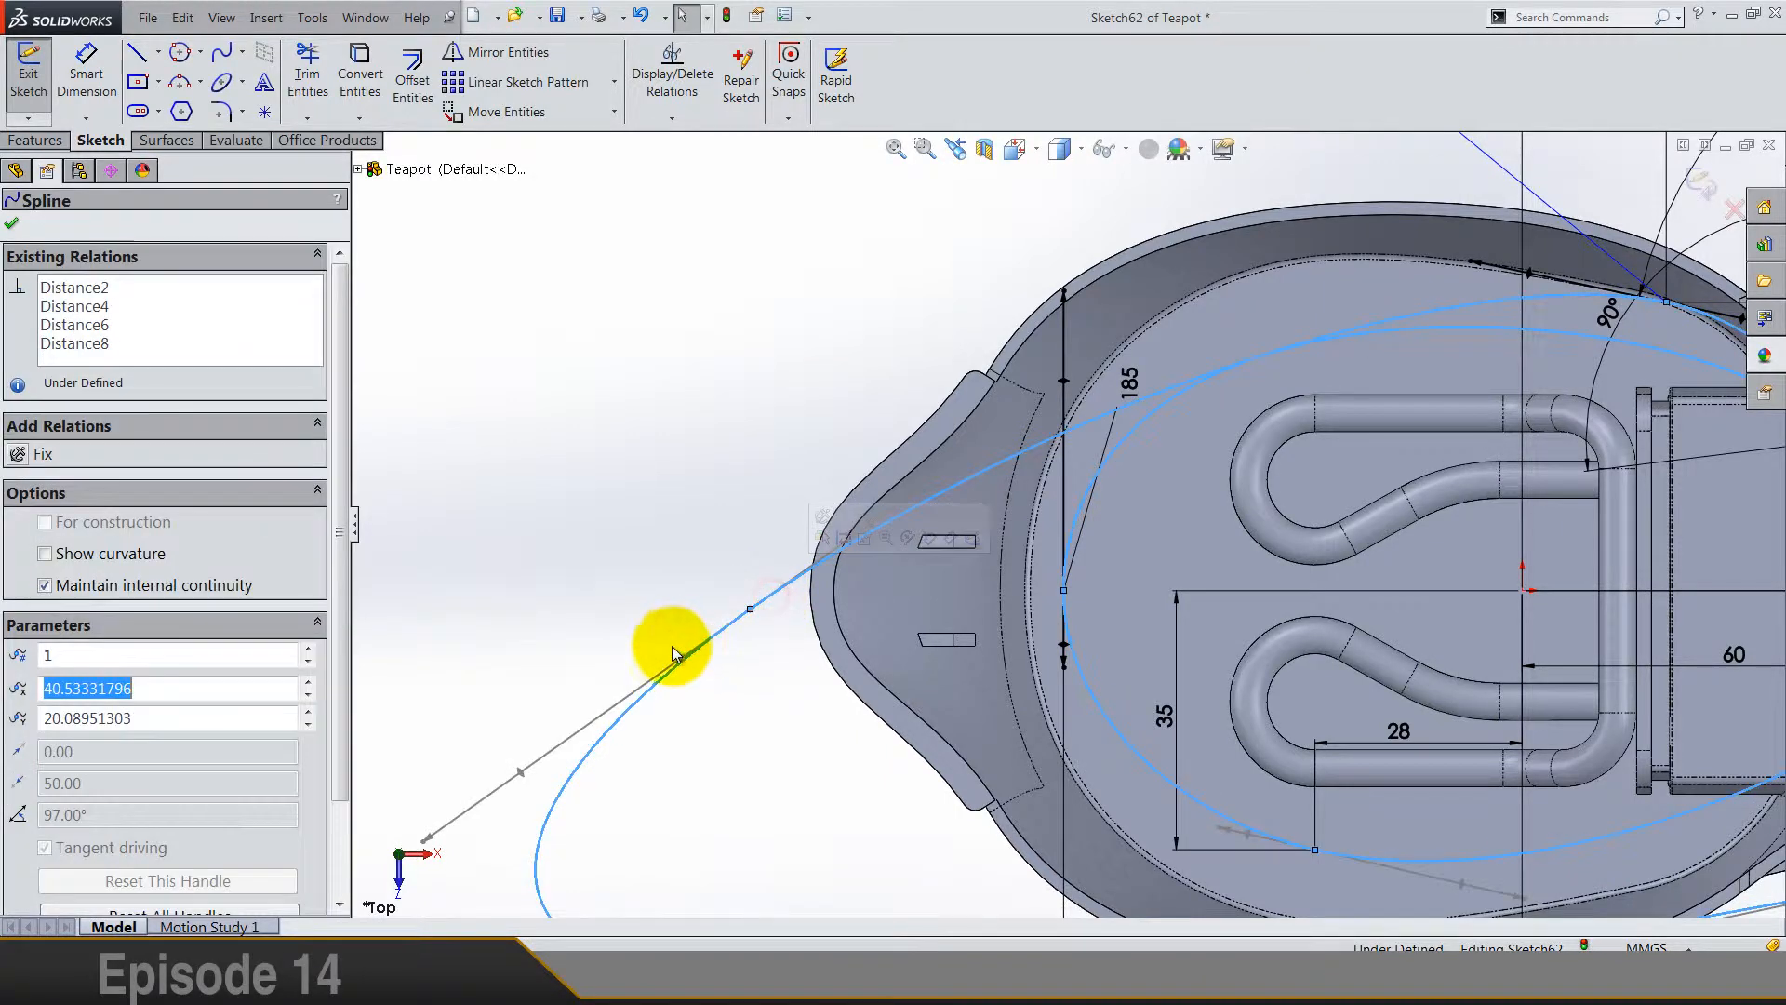
pyautogui.moveTo(428, 845); pyautogui.dragTo(517, 827)
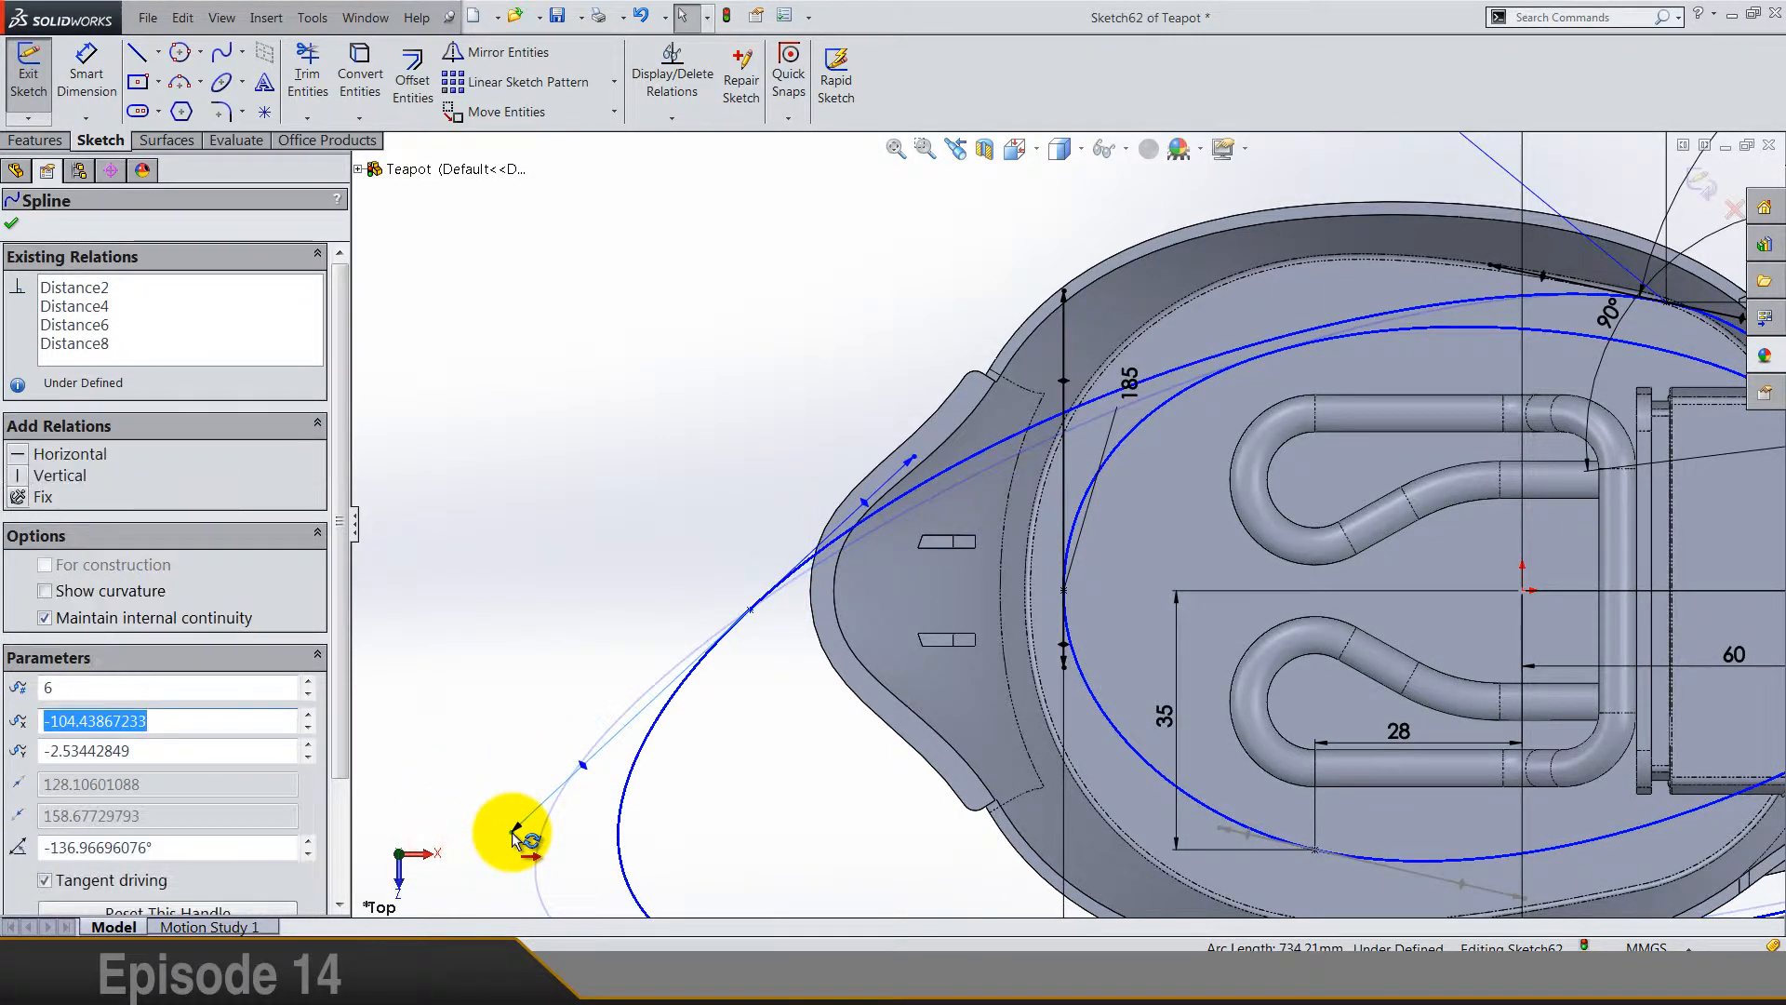
pyautogui.click(18, 476)
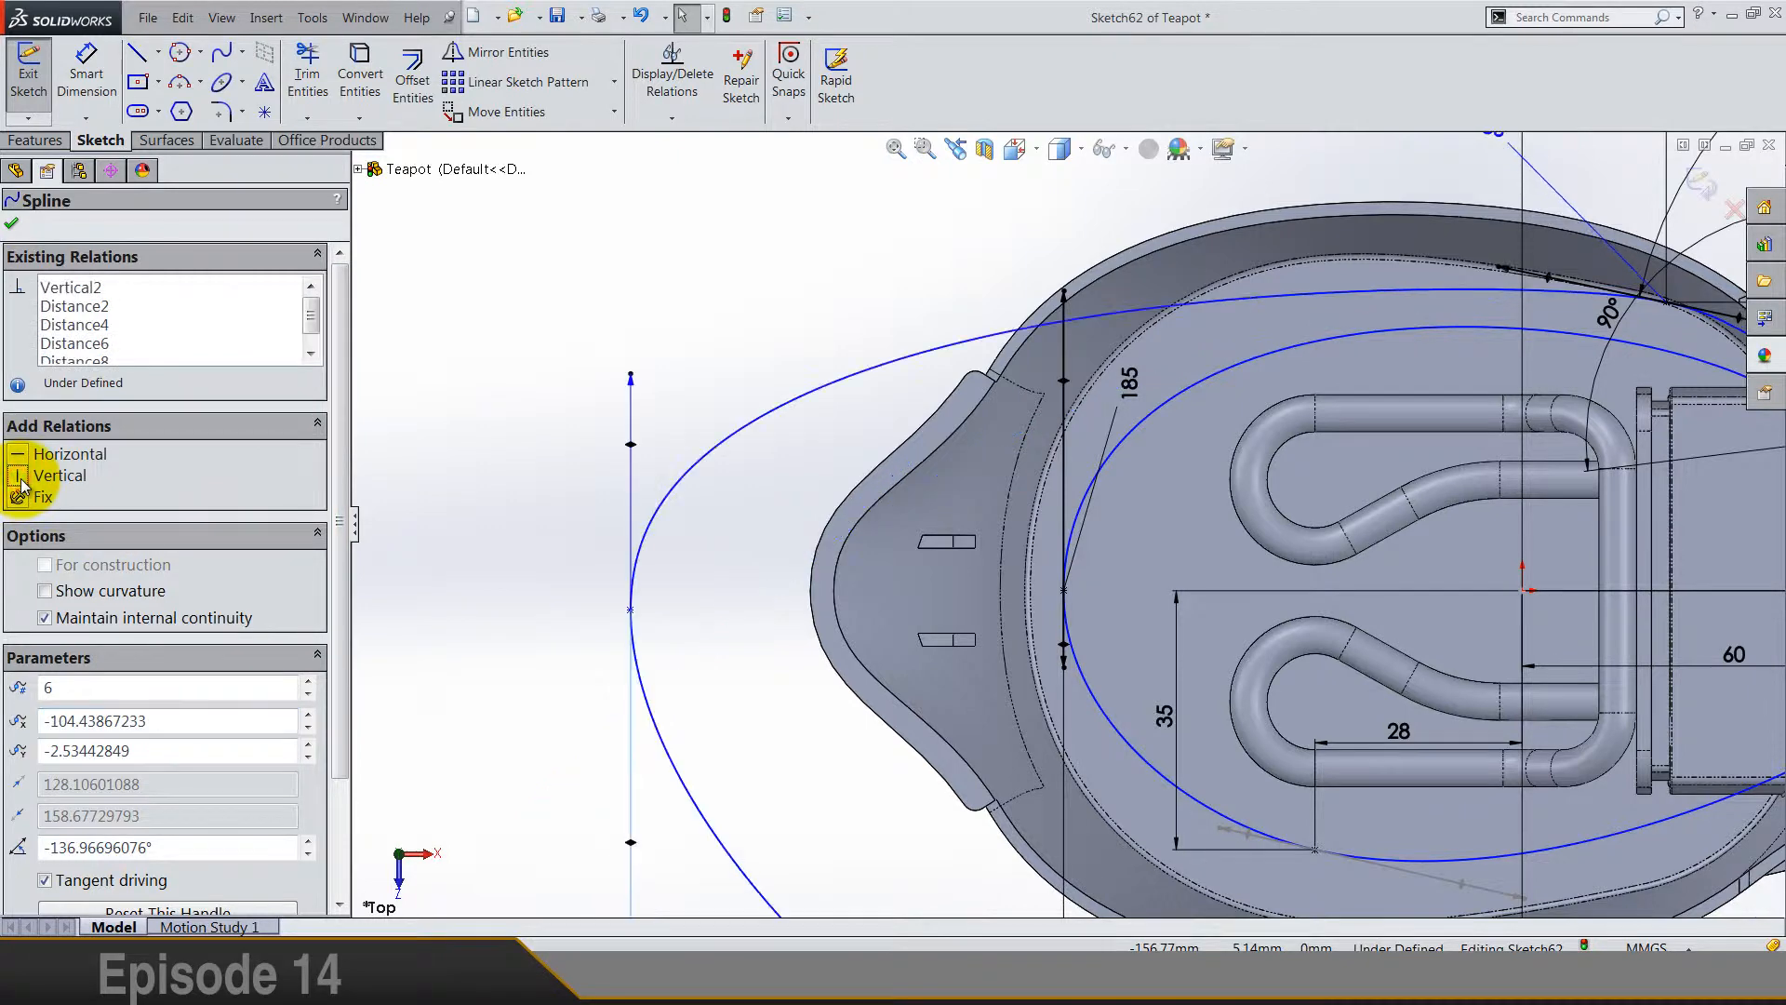
pyautogui.click(13, 221)
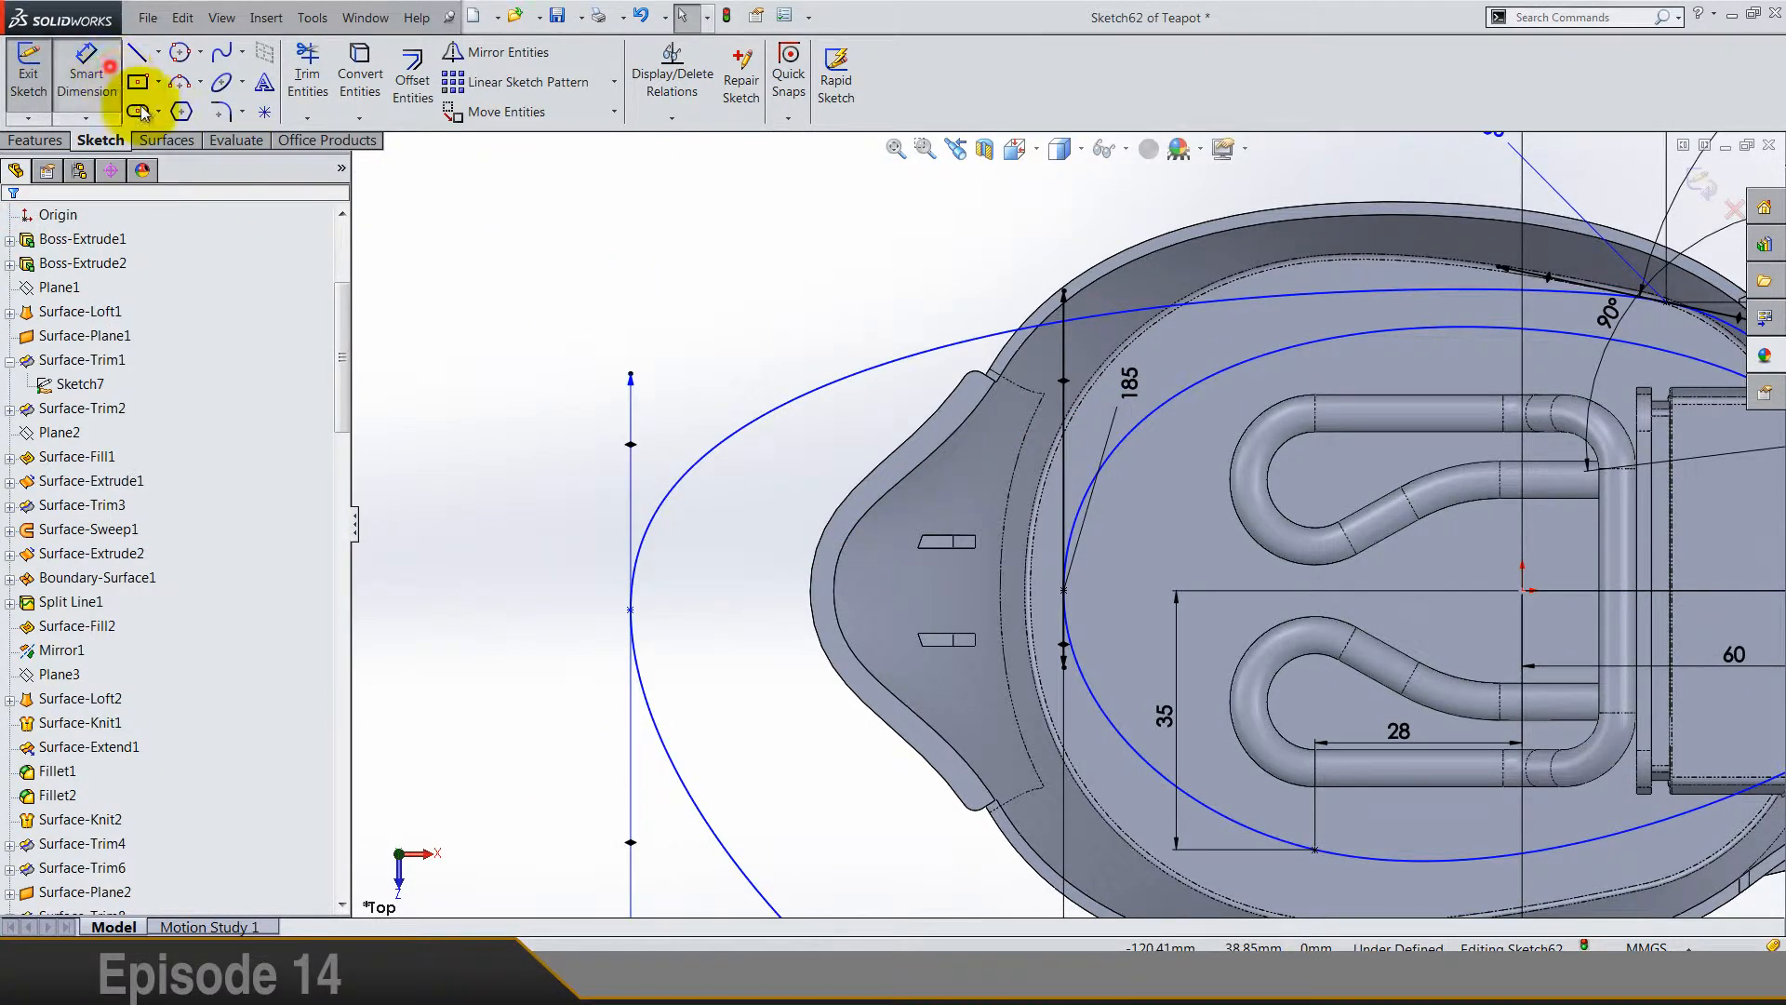
pyautogui.moveTo(629, 609); pyautogui.dragTo(737, 661)
pyautogui.click(606, 550)
# Step: Dimension the vertical distance from the origin to the outer loop's point opposite the spout and set it to 3.5 mm
pyautogui.click(105, 61)
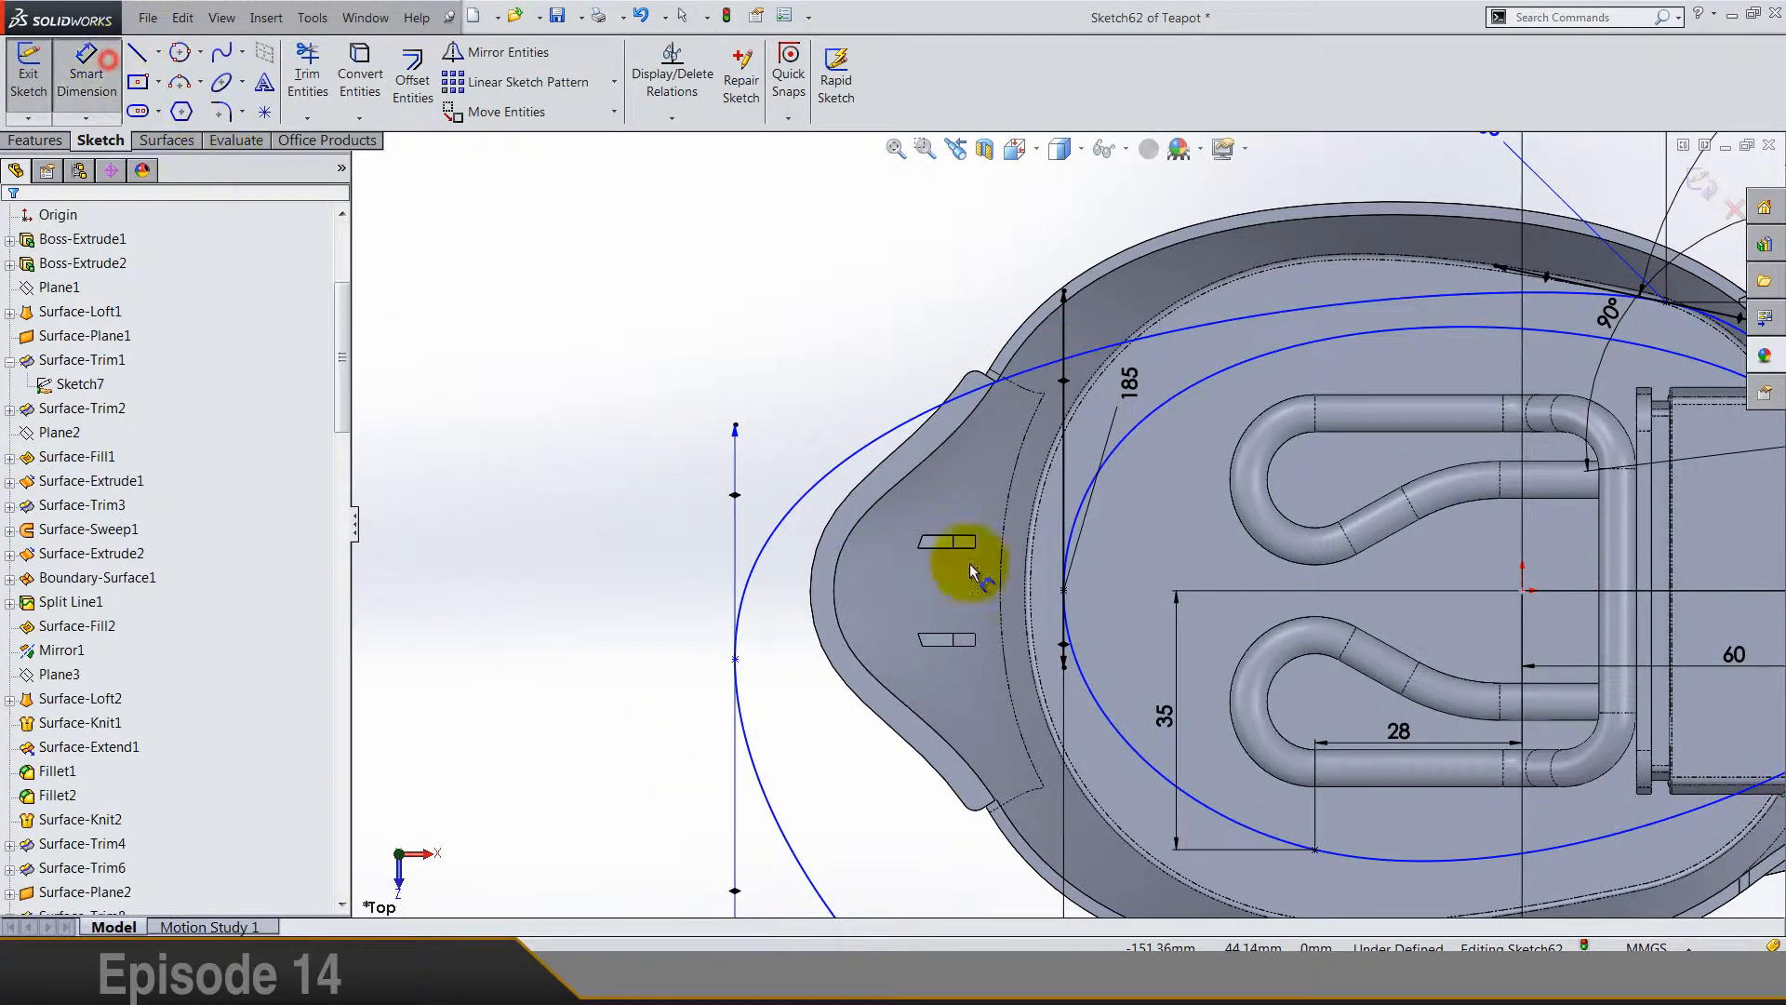
pyautogui.scroll(-2, 1337, 586)
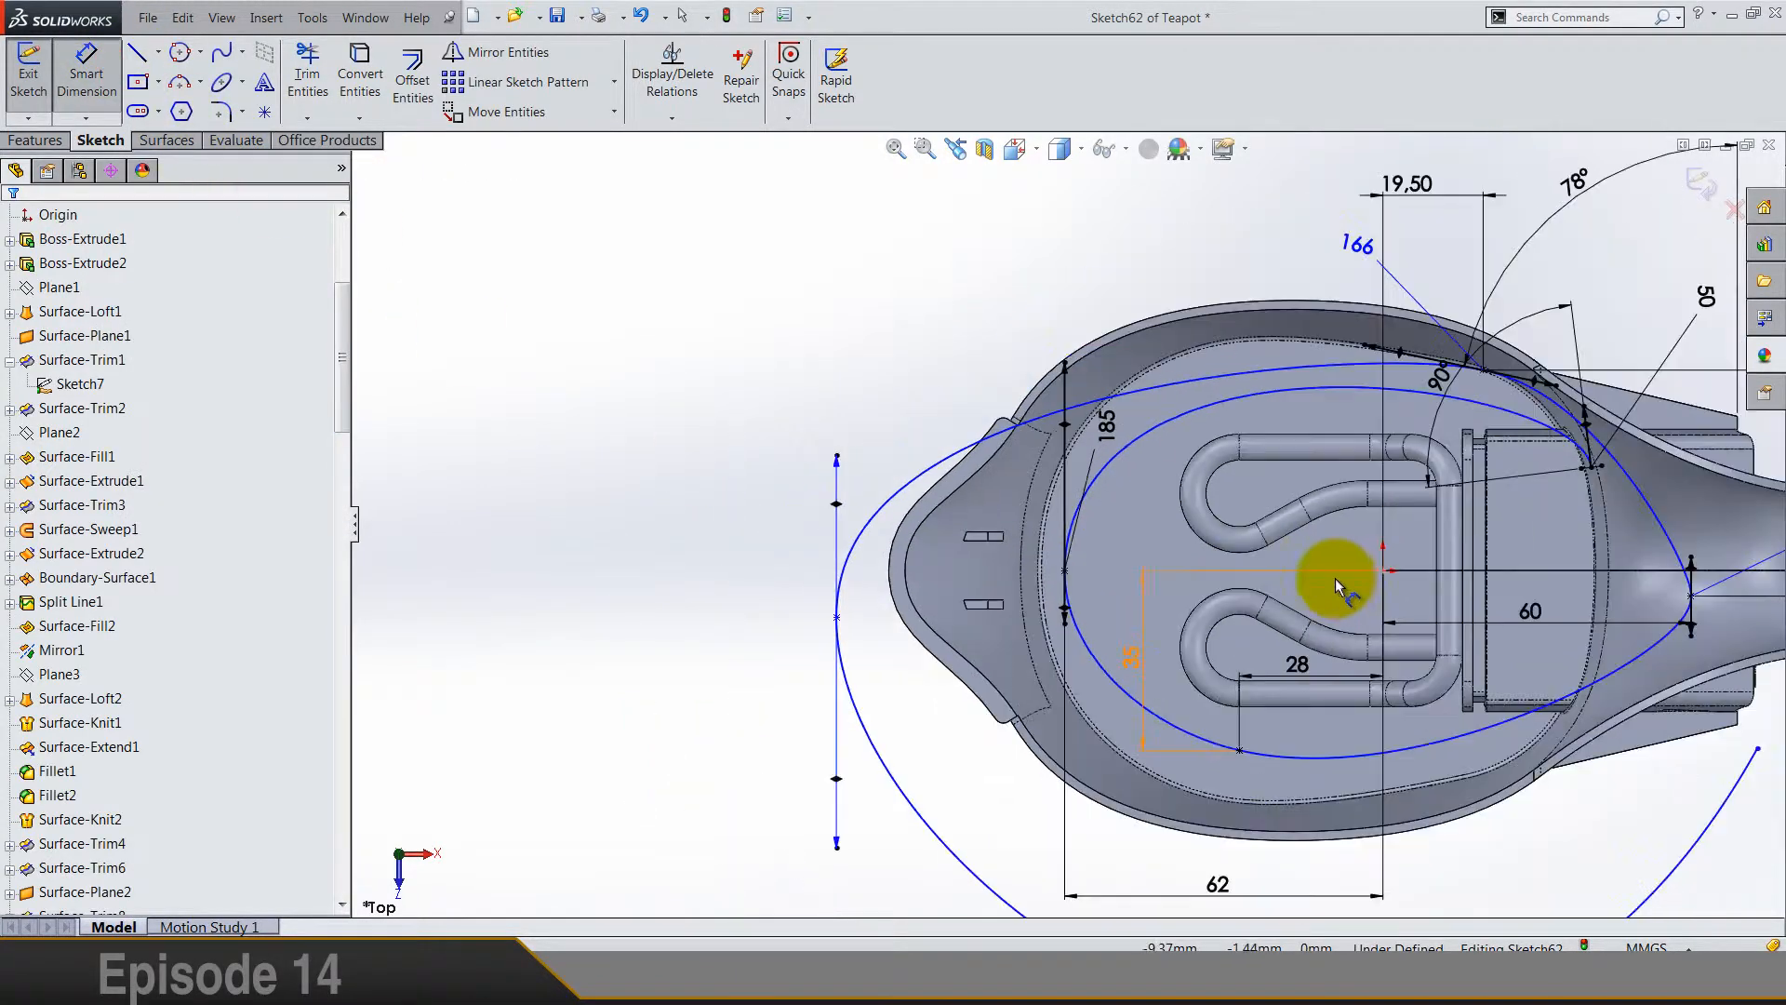
pyautogui.click(1383, 570)
pyautogui.click(837, 616)
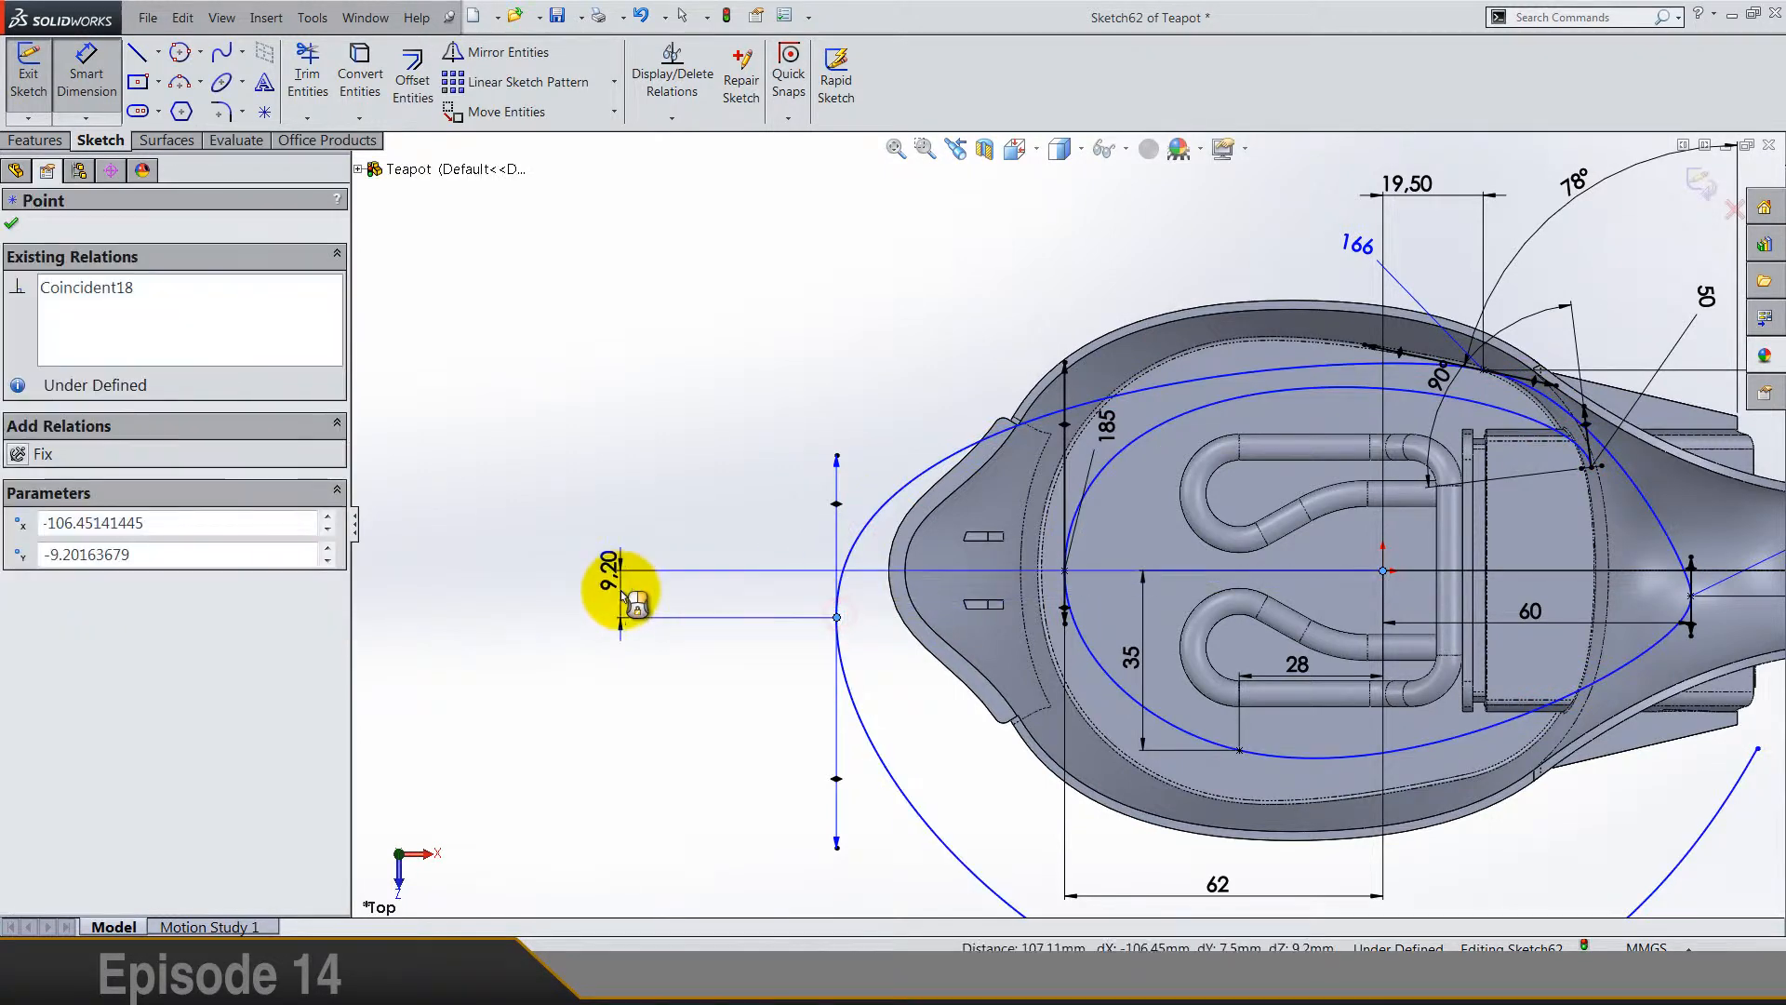
pyautogui.click(621, 589)
pyautogui.press('Return')
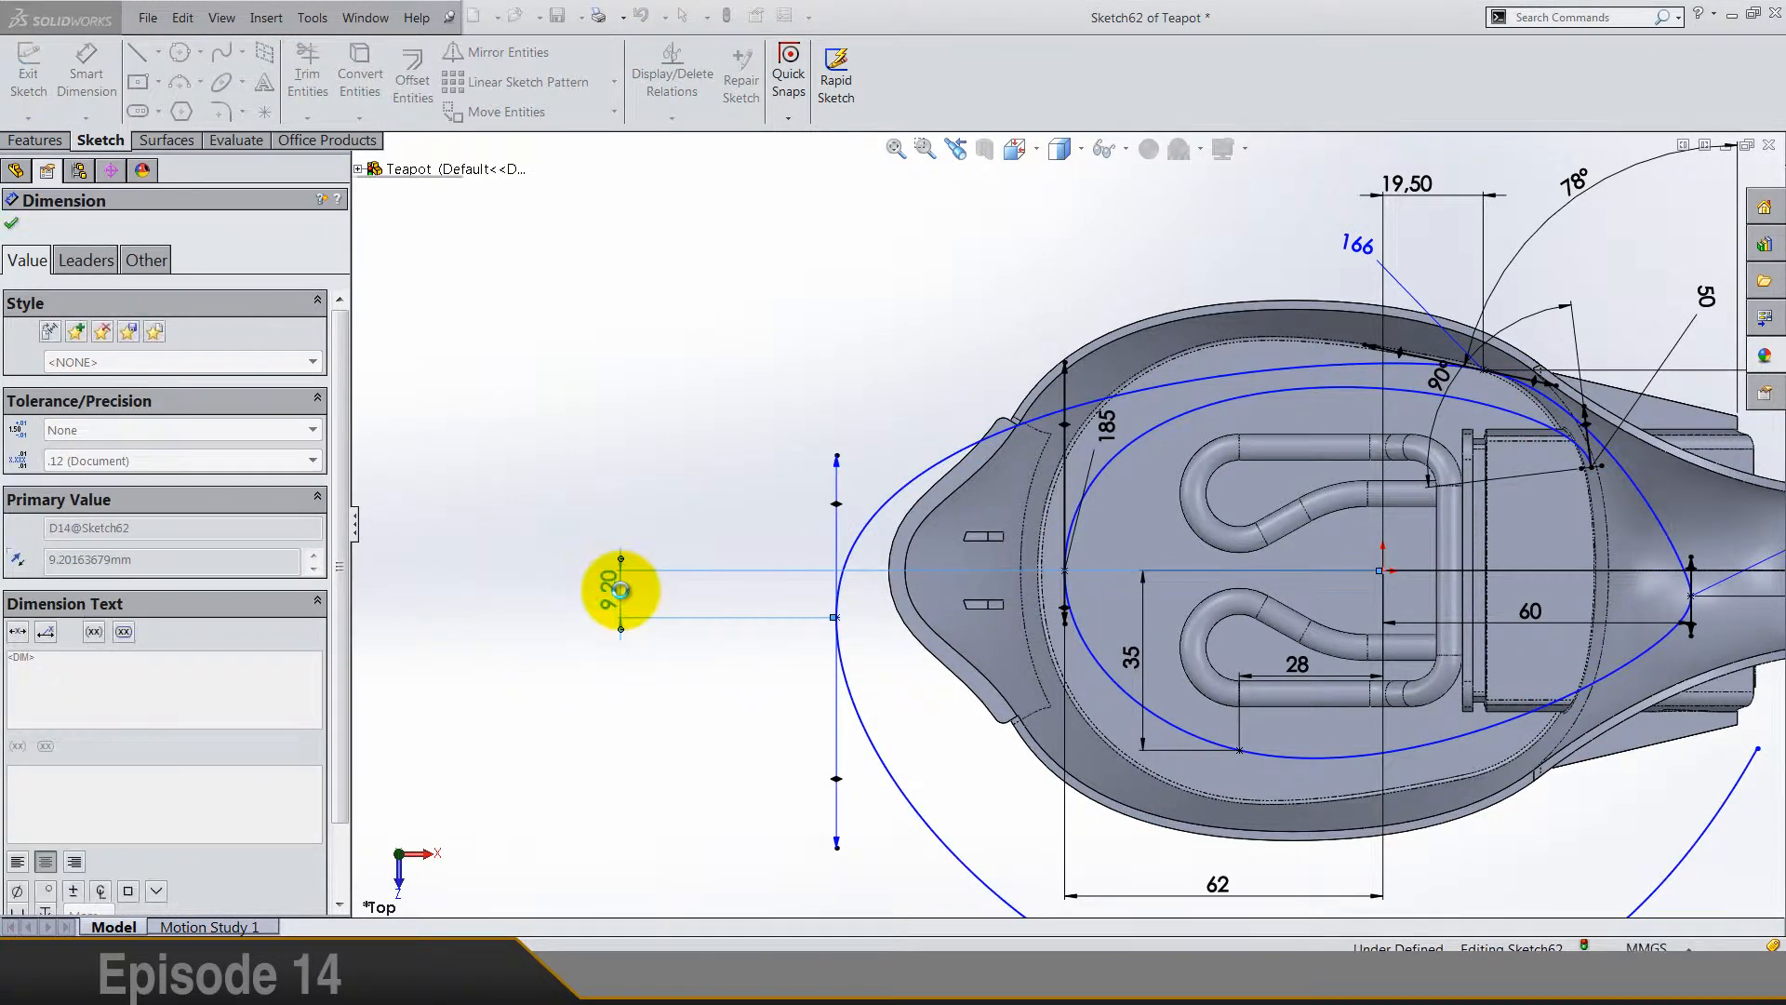
pyautogui.click(646, 481)
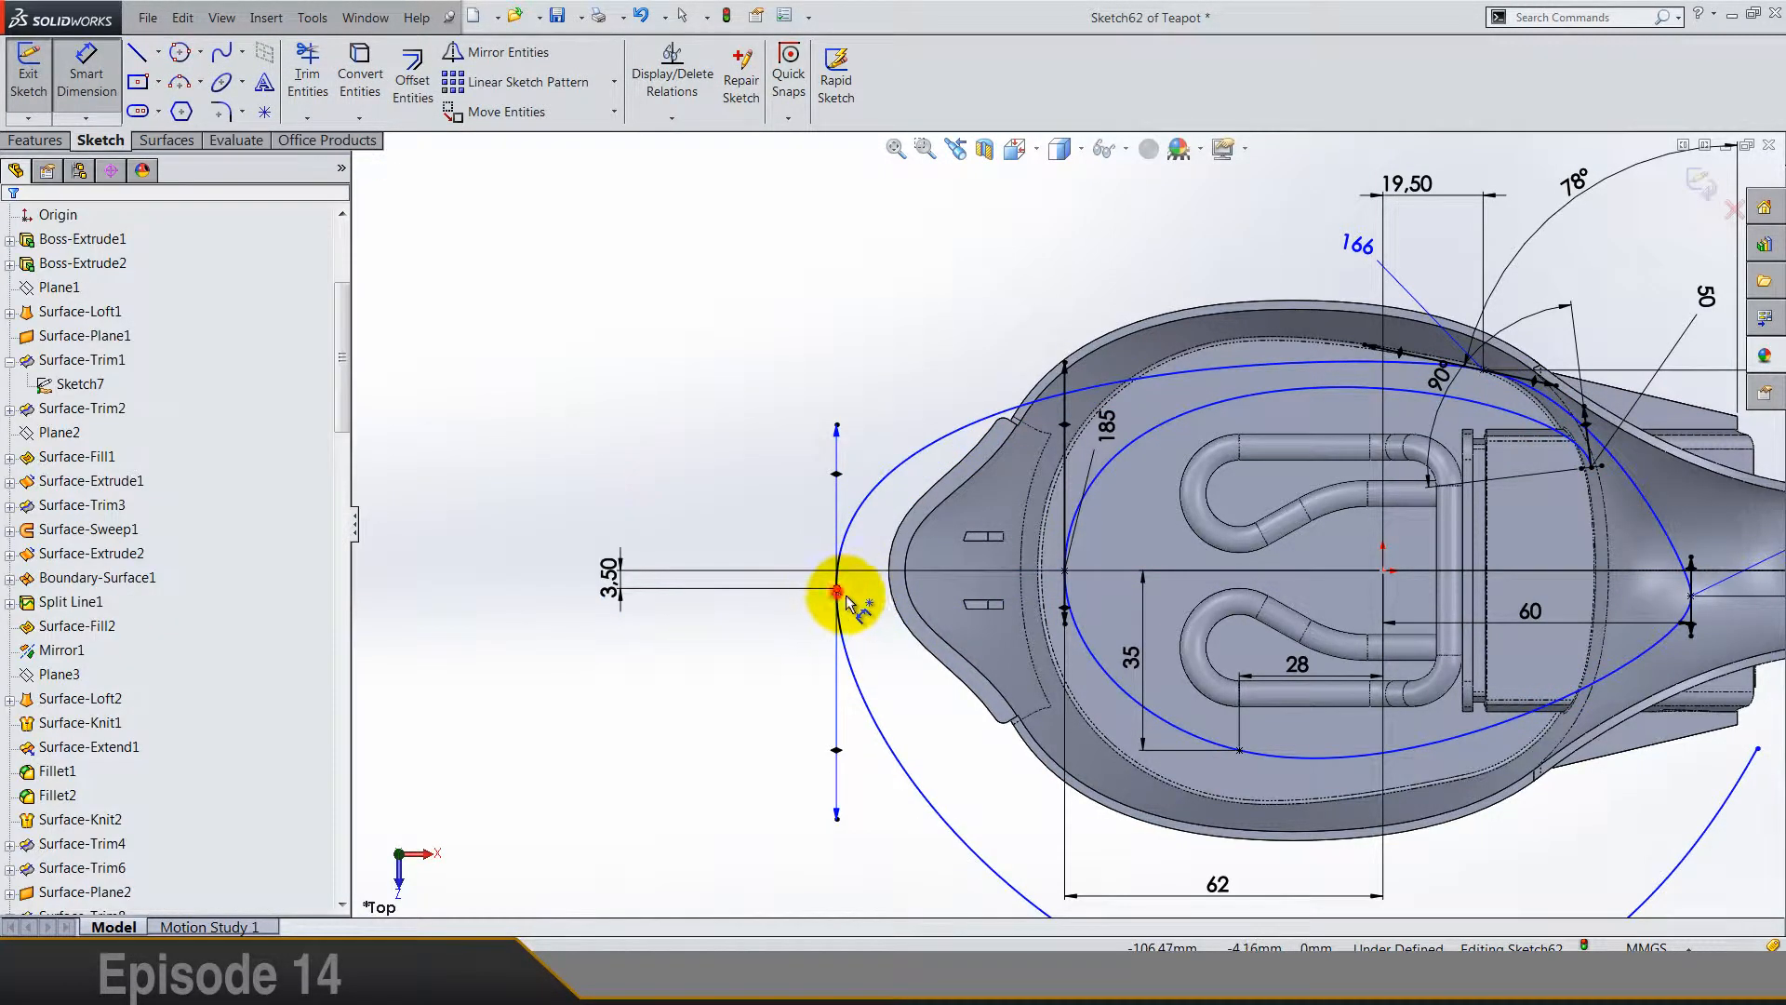
# Step: Dimension the horizontal distance from the origin to the outer loop's point opposite the spout and set it to 68.5 mm
pyautogui.click(840, 590)
pyautogui.click(1383, 570)
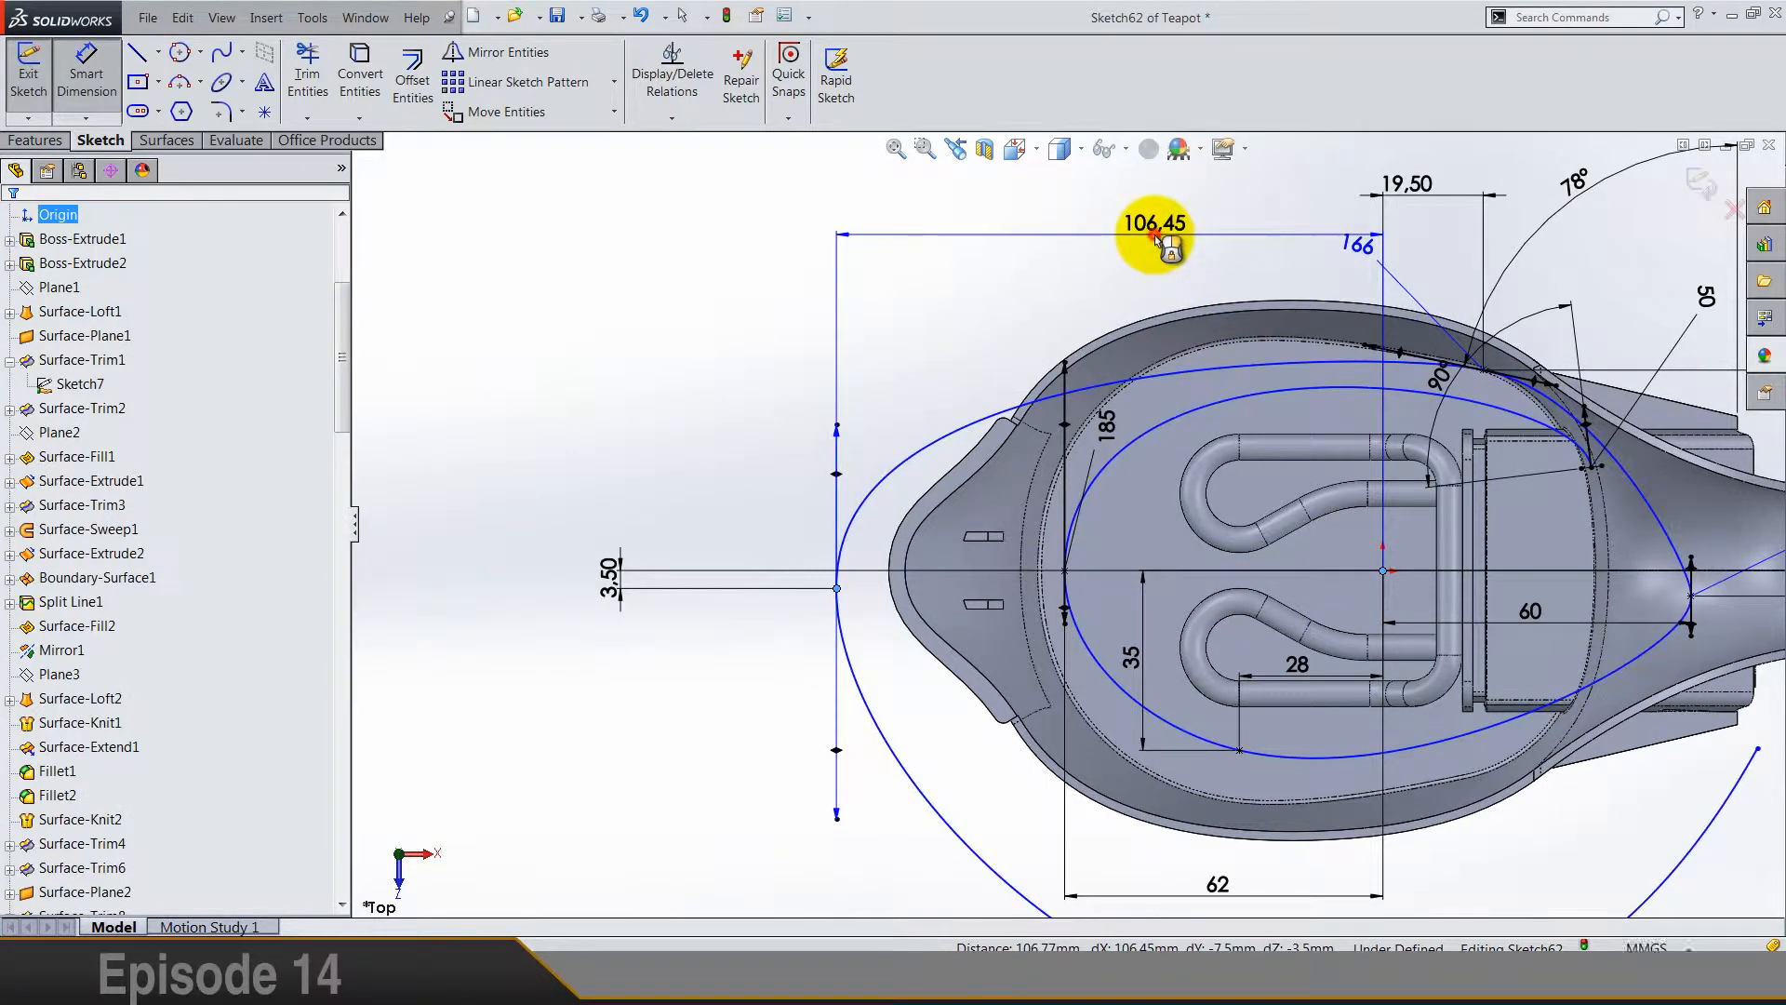
pyautogui.click(1154, 237)
pyautogui.write('68.')
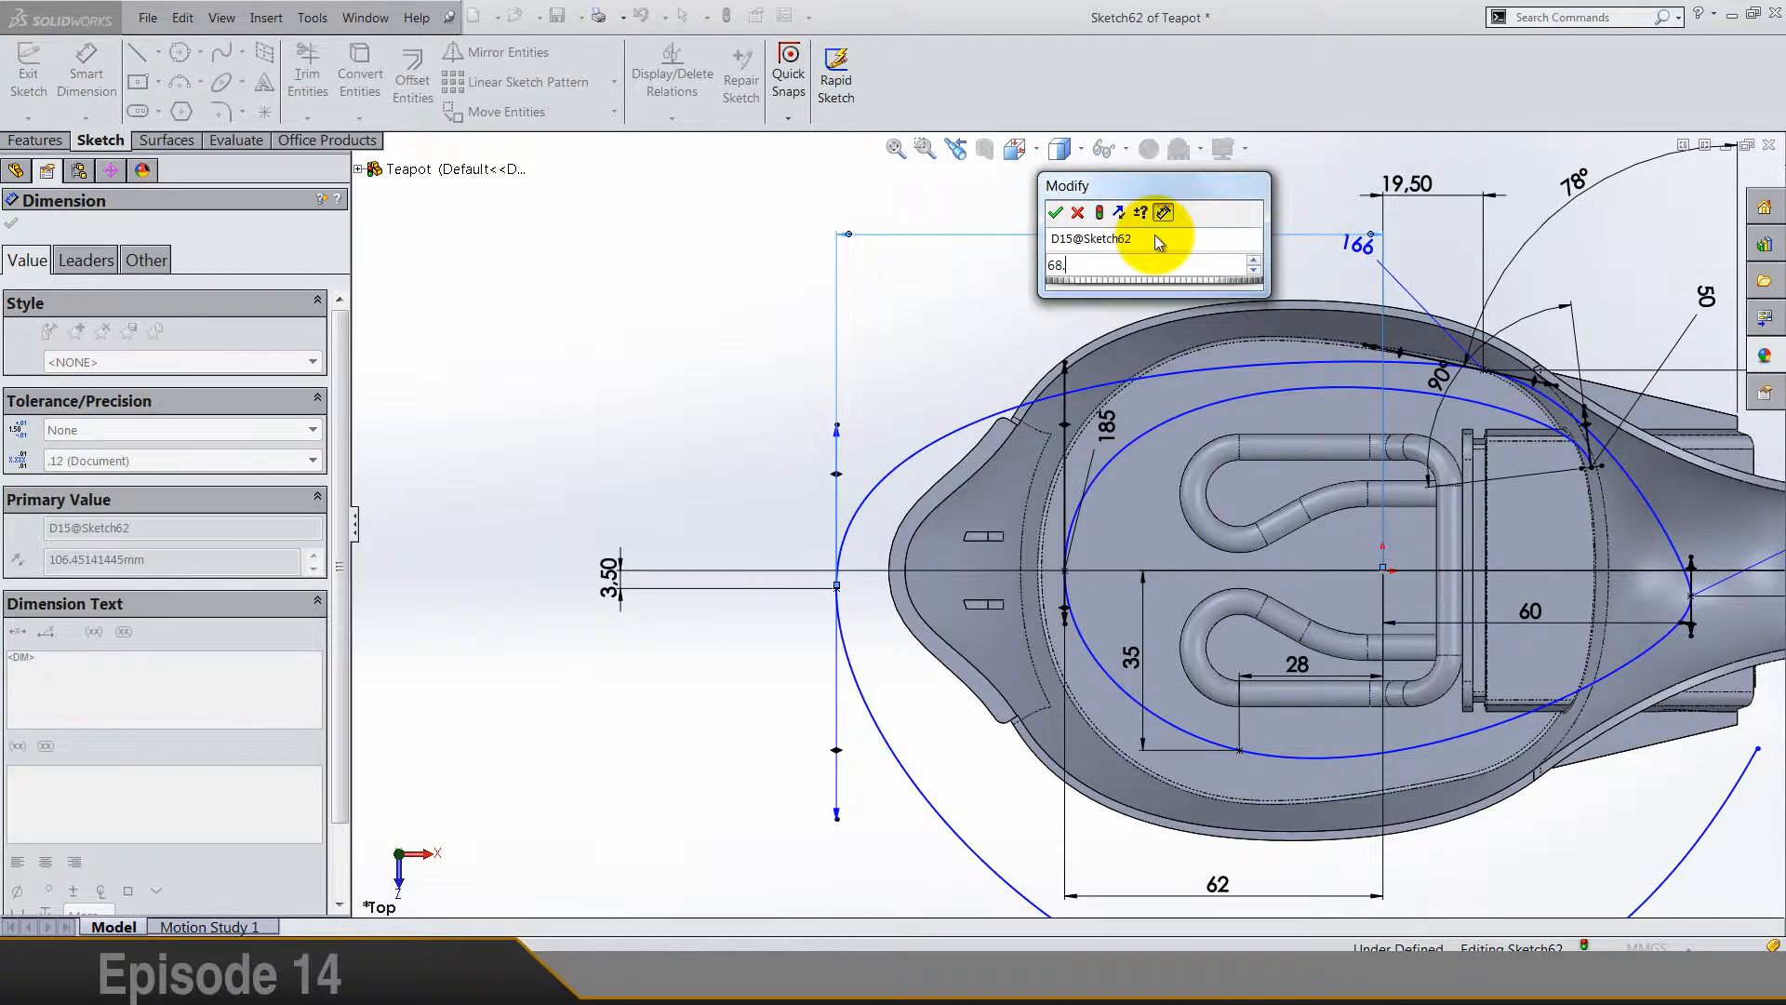
pyautogui.write('5')
pyautogui.press('Return')
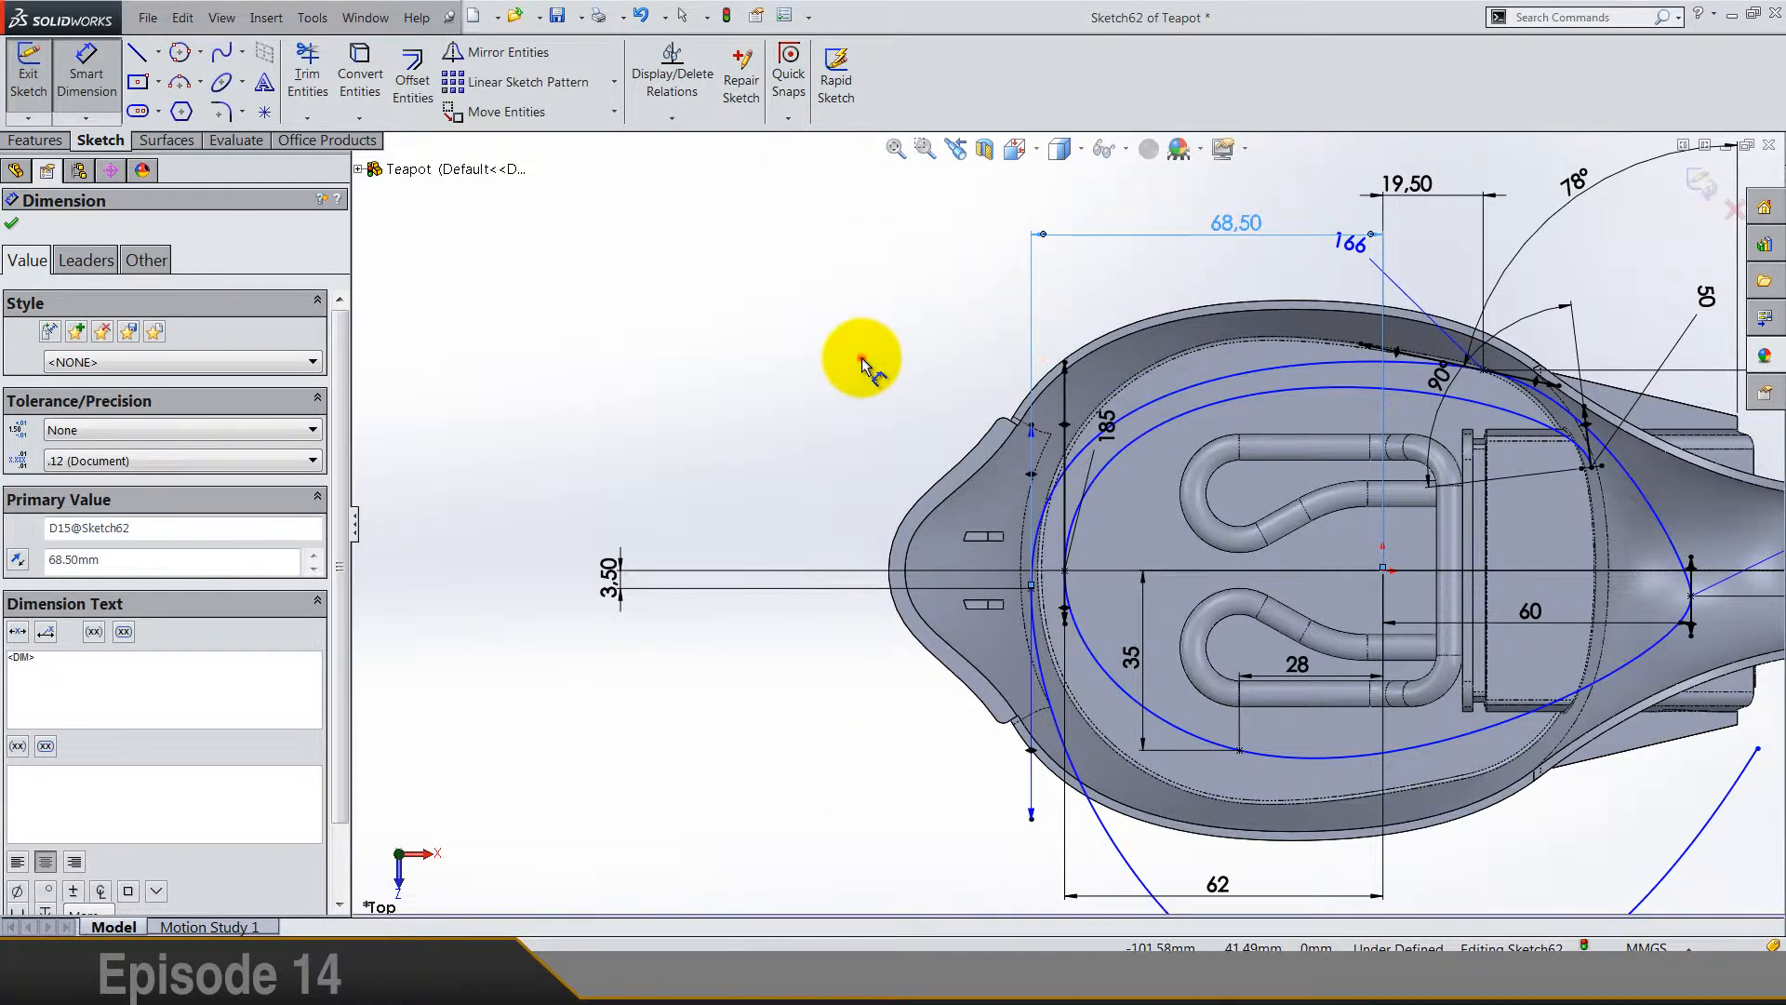
pyautogui.click(862, 357)
# Step: Dimension the tangent weight of the vertical handle at the outer loop's point opposite the spout and set it to 200 mm
pyautogui.scroll(3, 861, 358)
pyautogui.scroll(-1, 1171, 456)
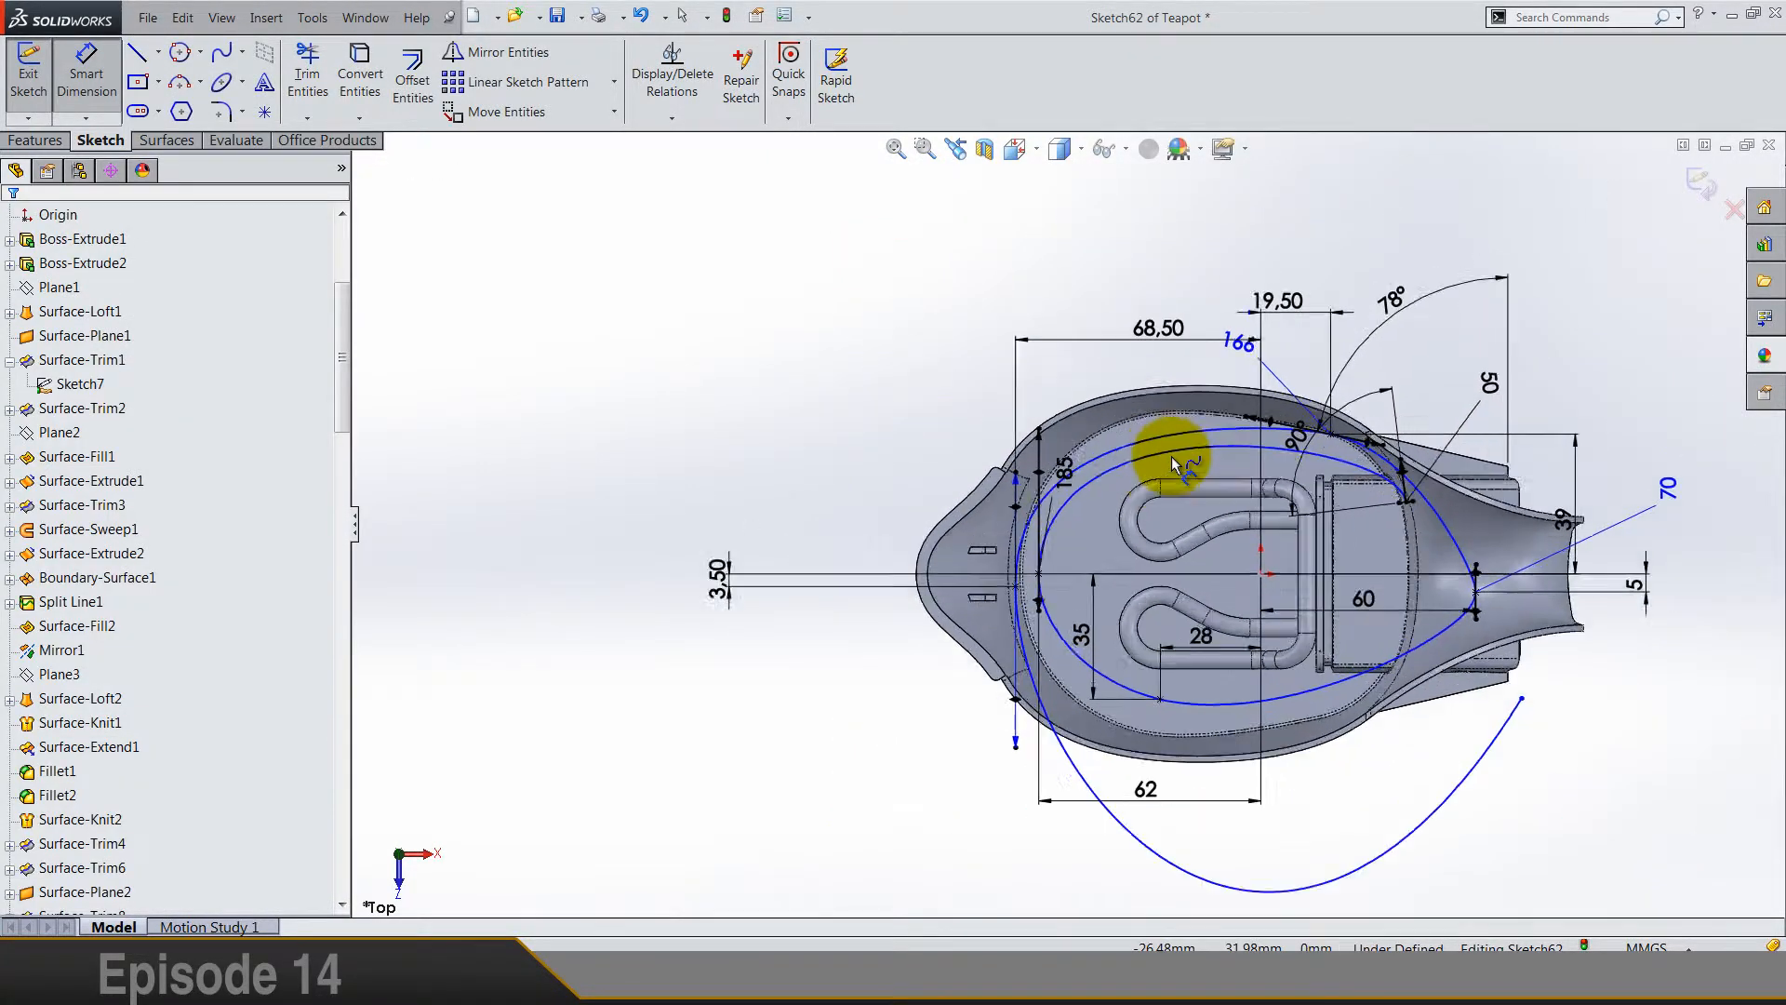
pyautogui.scroll(-3, 1171, 456)
pyautogui.scroll(3, 1171, 461)
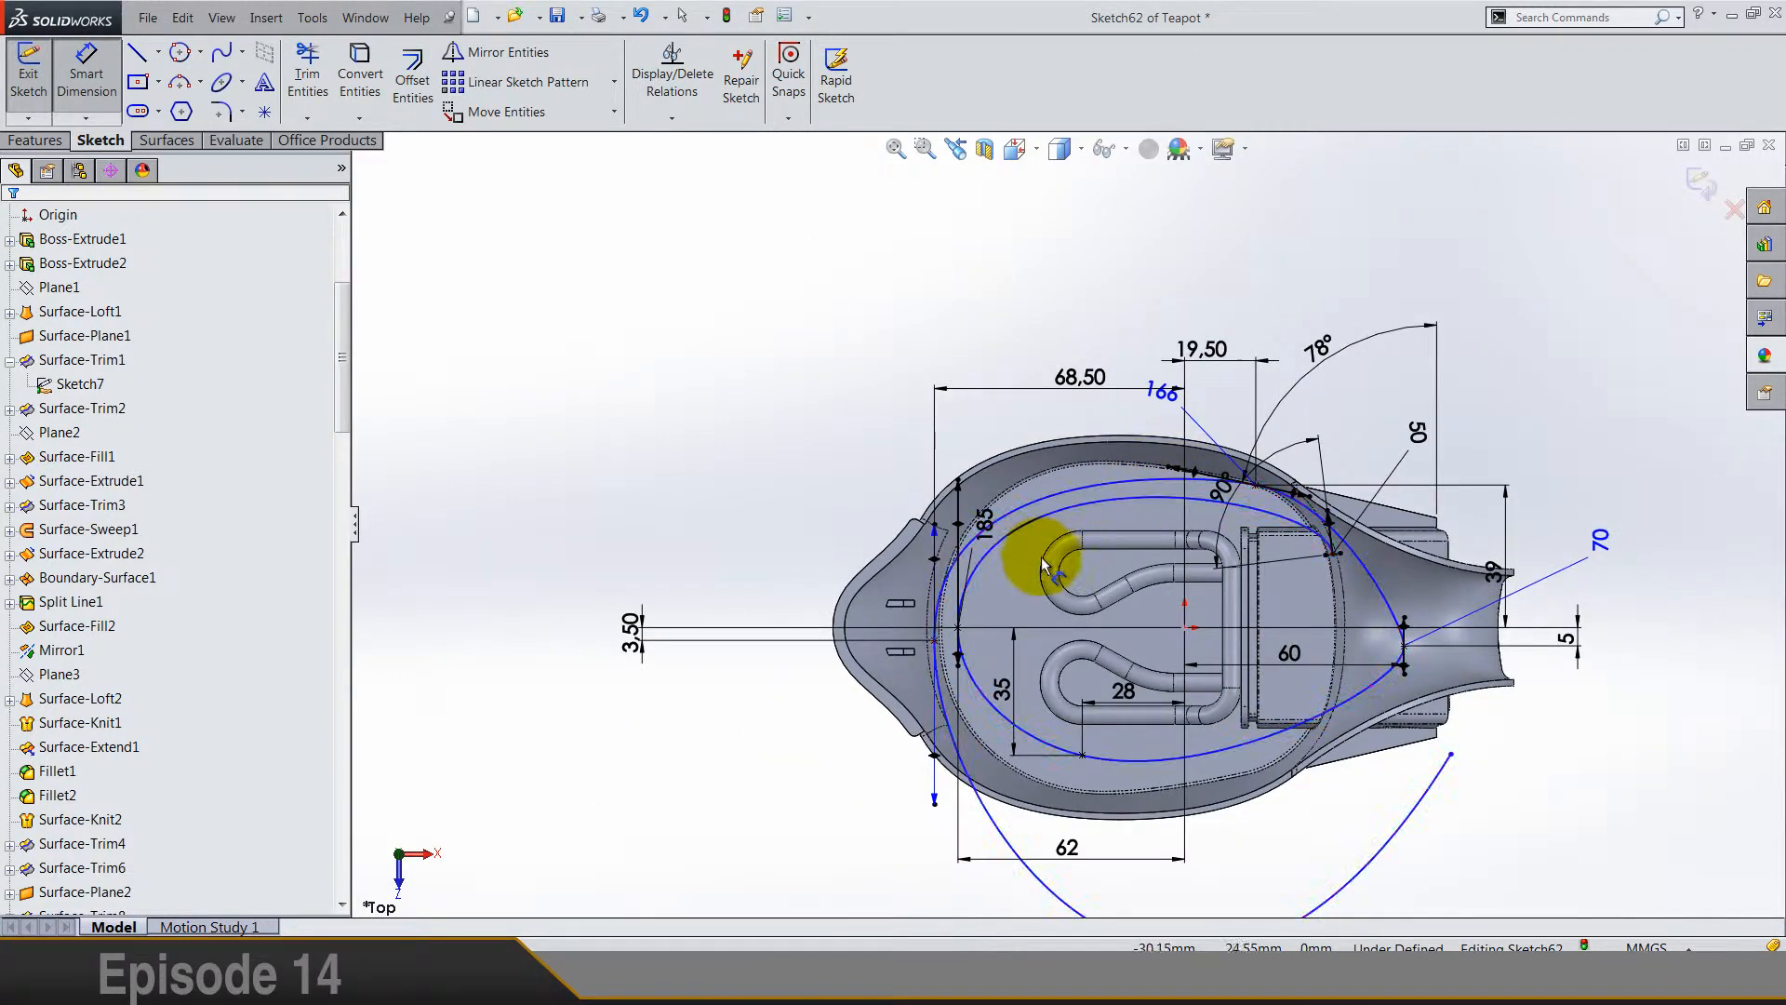
pyautogui.moveTo(934, 527); pyautogui.dragTo(781, 462)
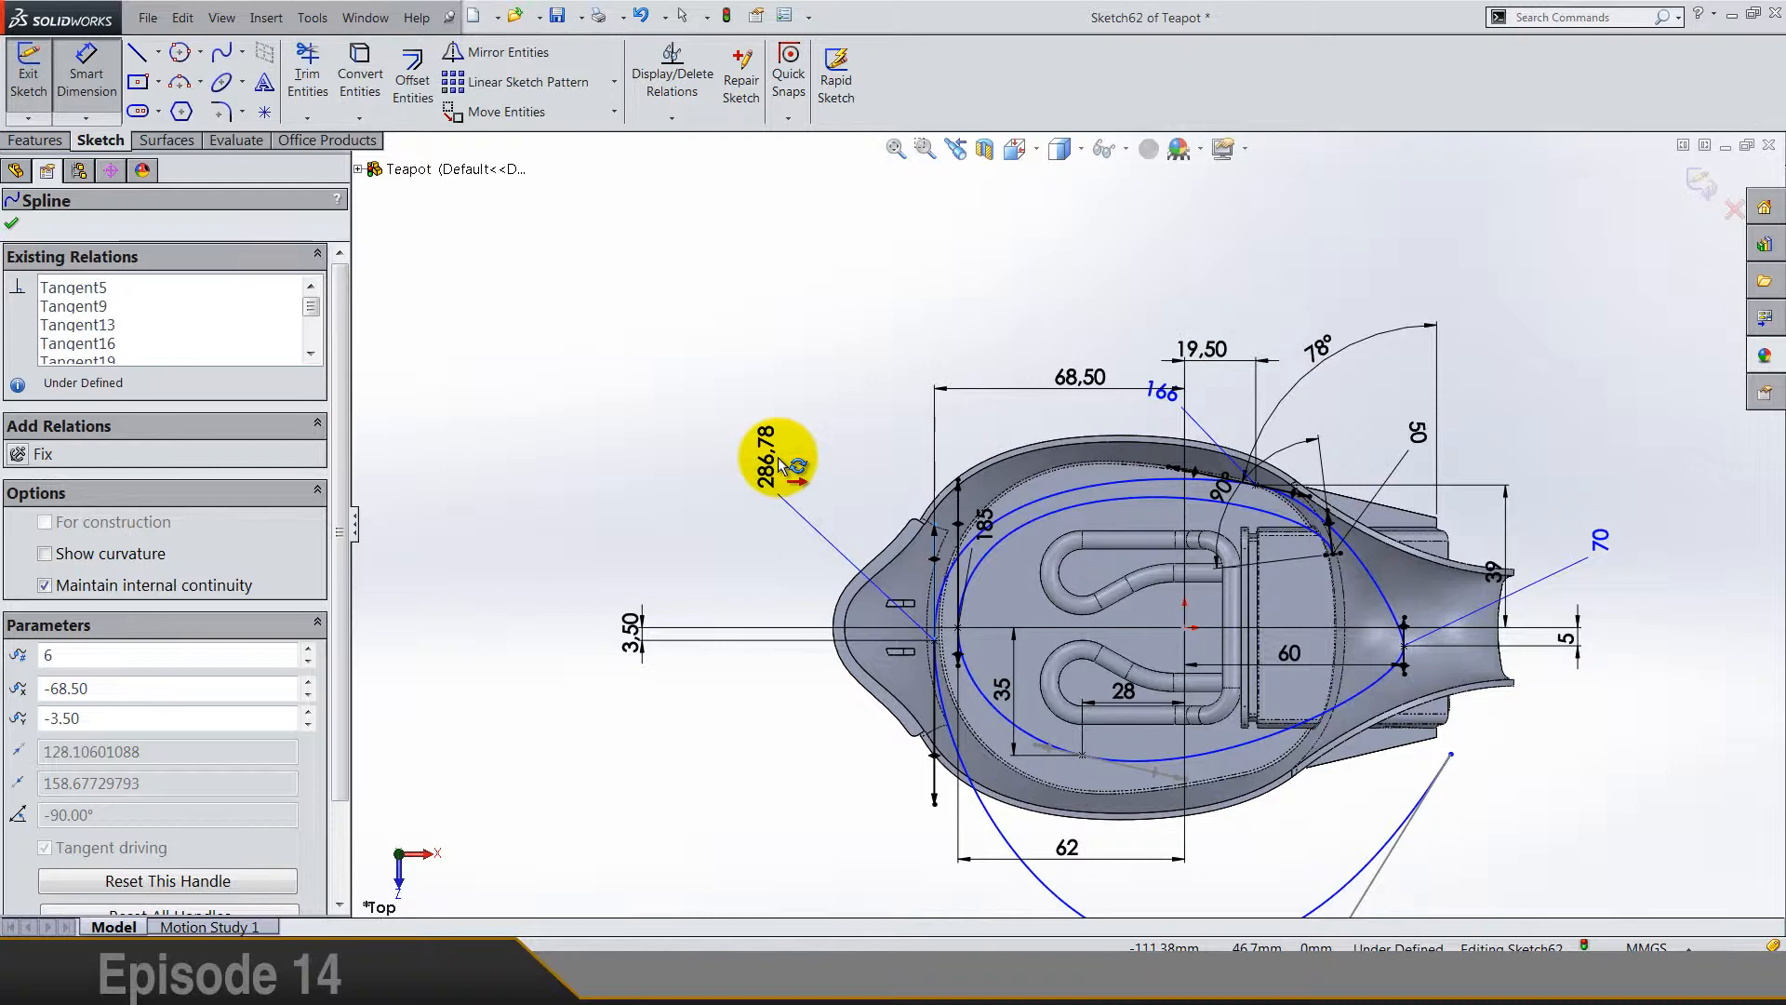
pyautogui.click(781, 462)
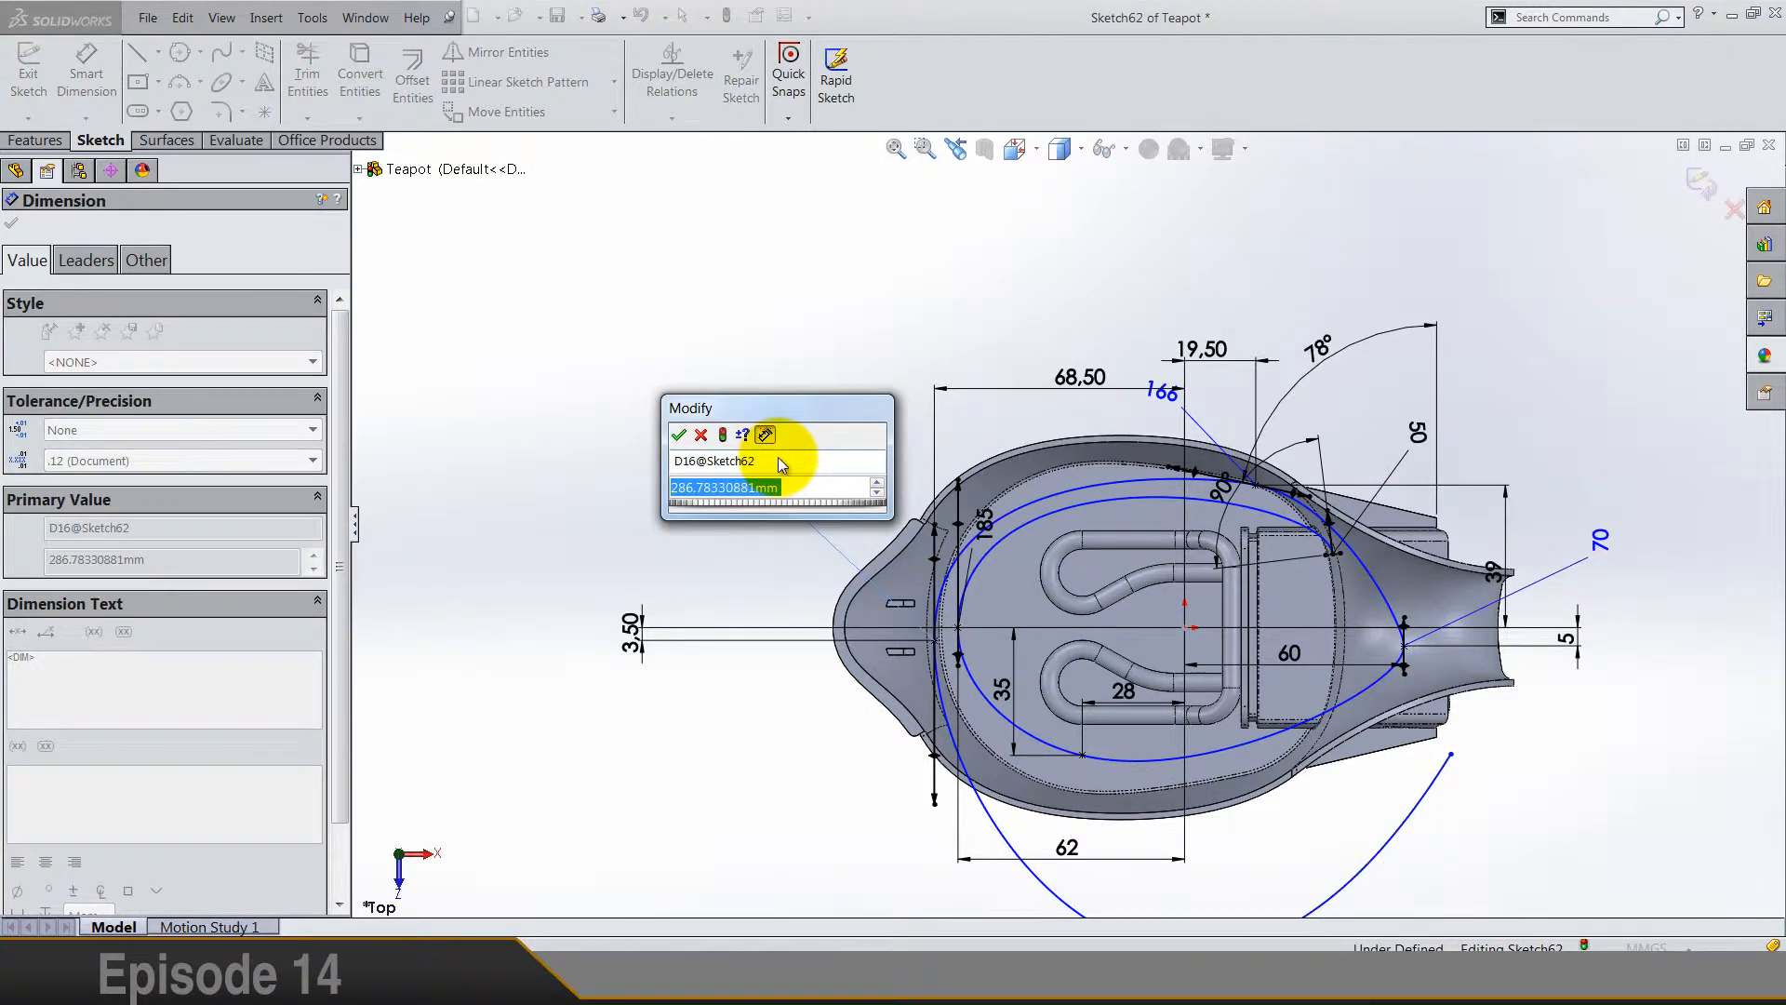
pyautogui.write('200')
pyautogui.press('Return')
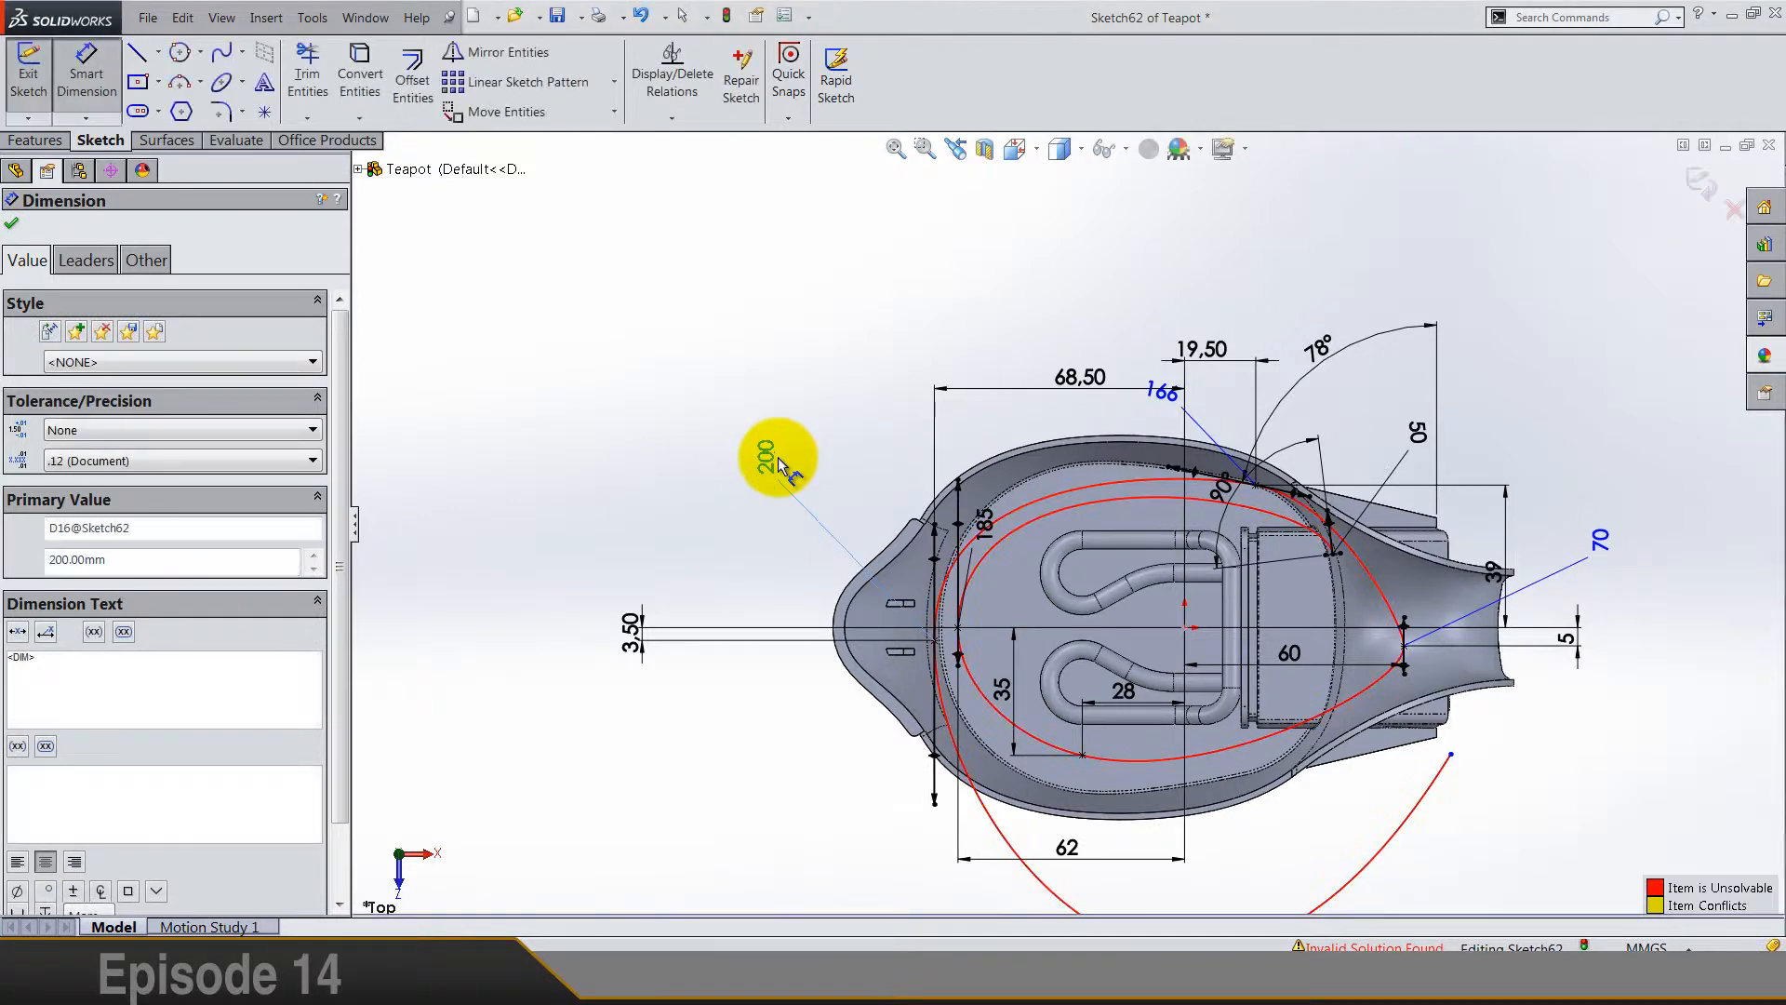
# Step: Reshape the outer loop's open end beside the spout by swinging its tangent handle to about 26° with a tangent weight of about 220 mm
pyautogui.click(806, 436)
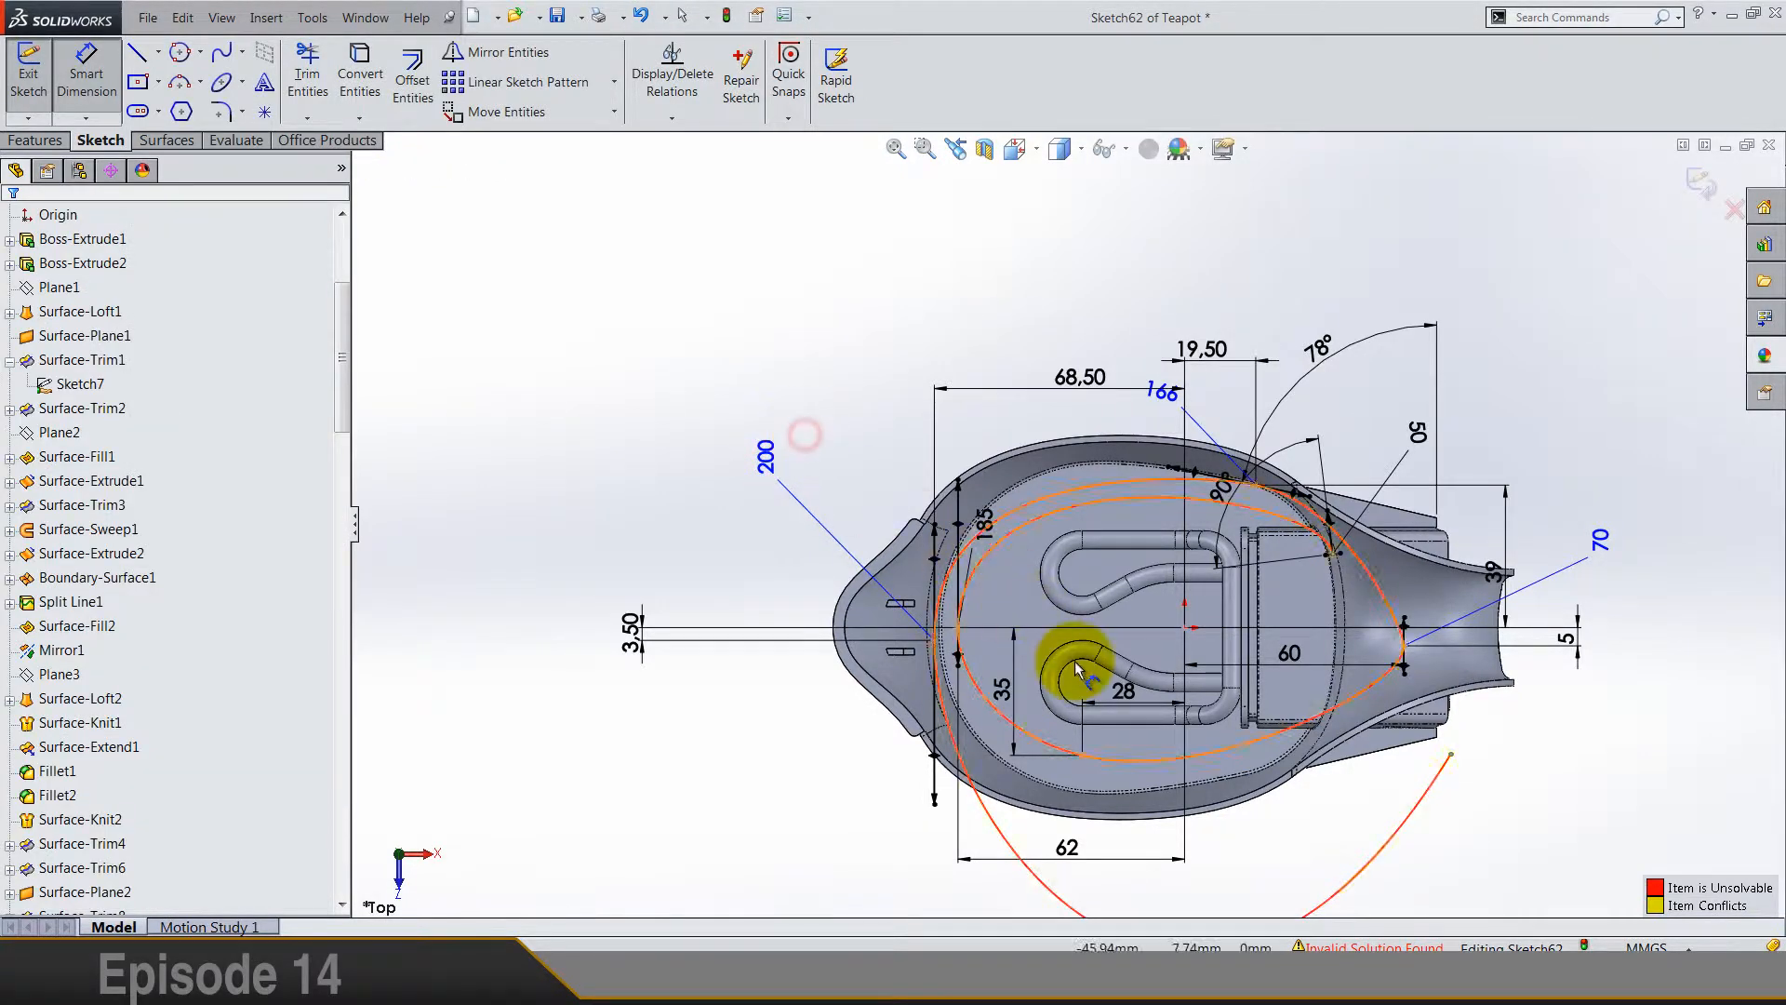
pyautogui.press('z')
pyautogui.press('z')
pyautogui.press('z')
pyautogui.scroll(-3, 1197, 693)
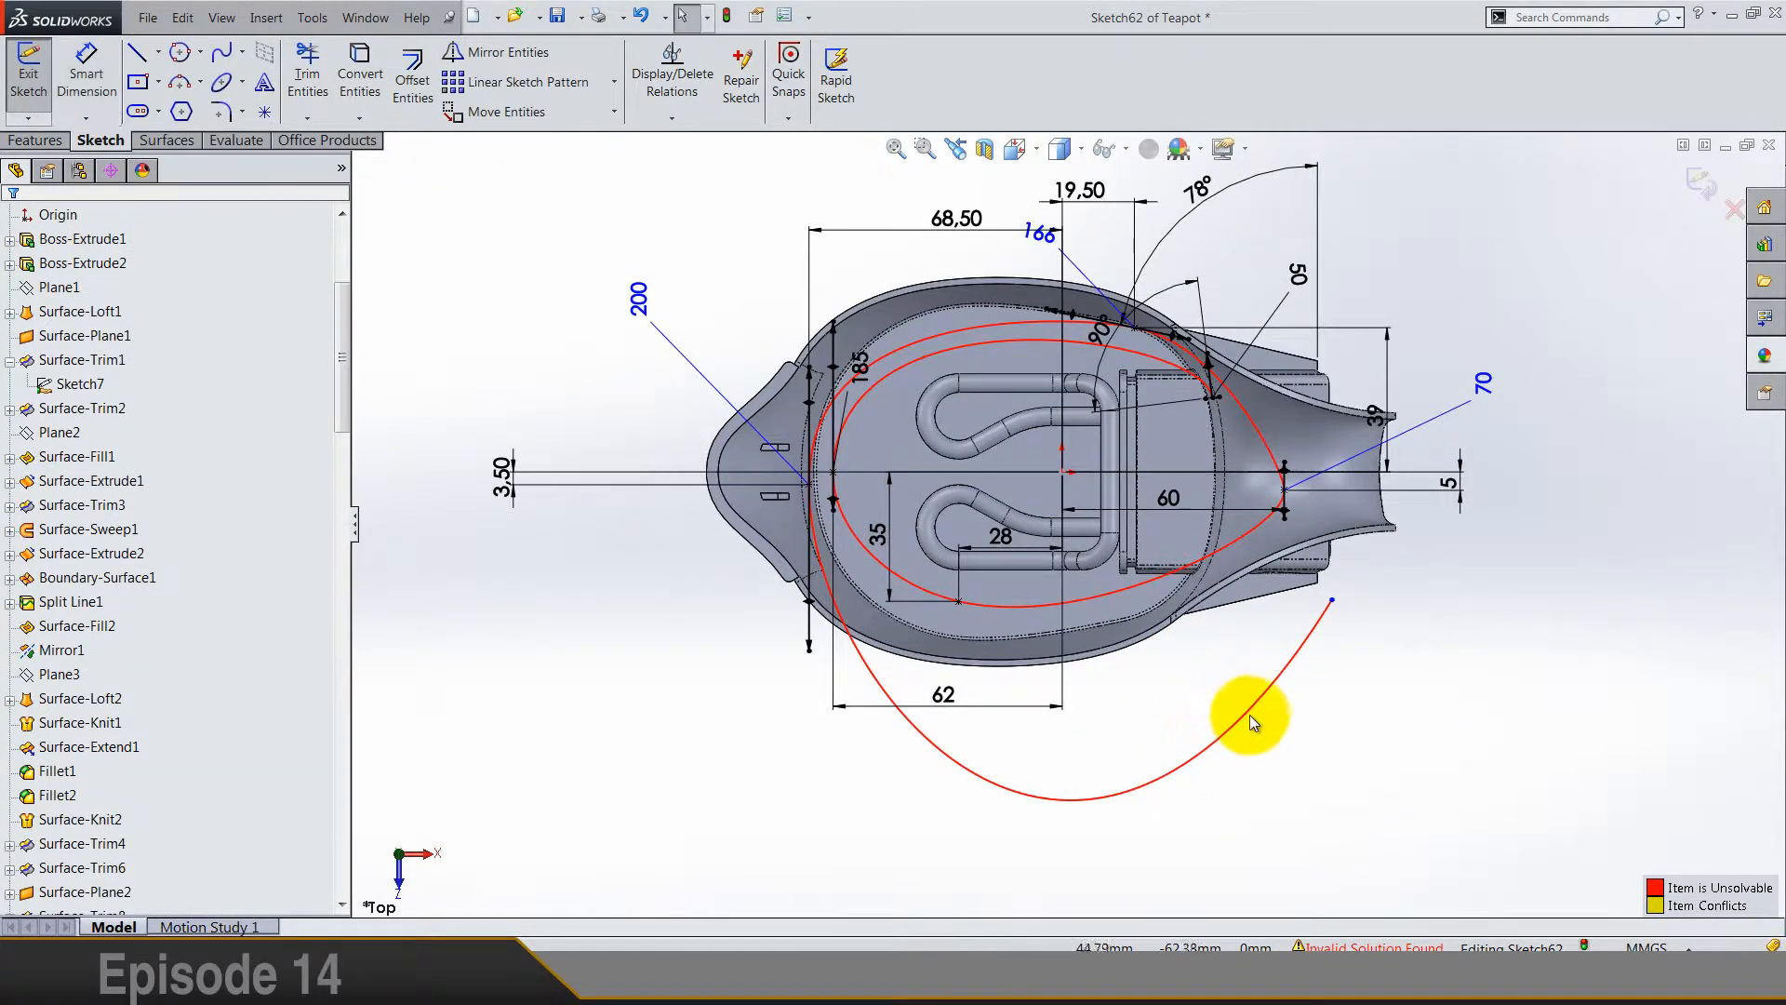
pyautogui.click(1245, 717)
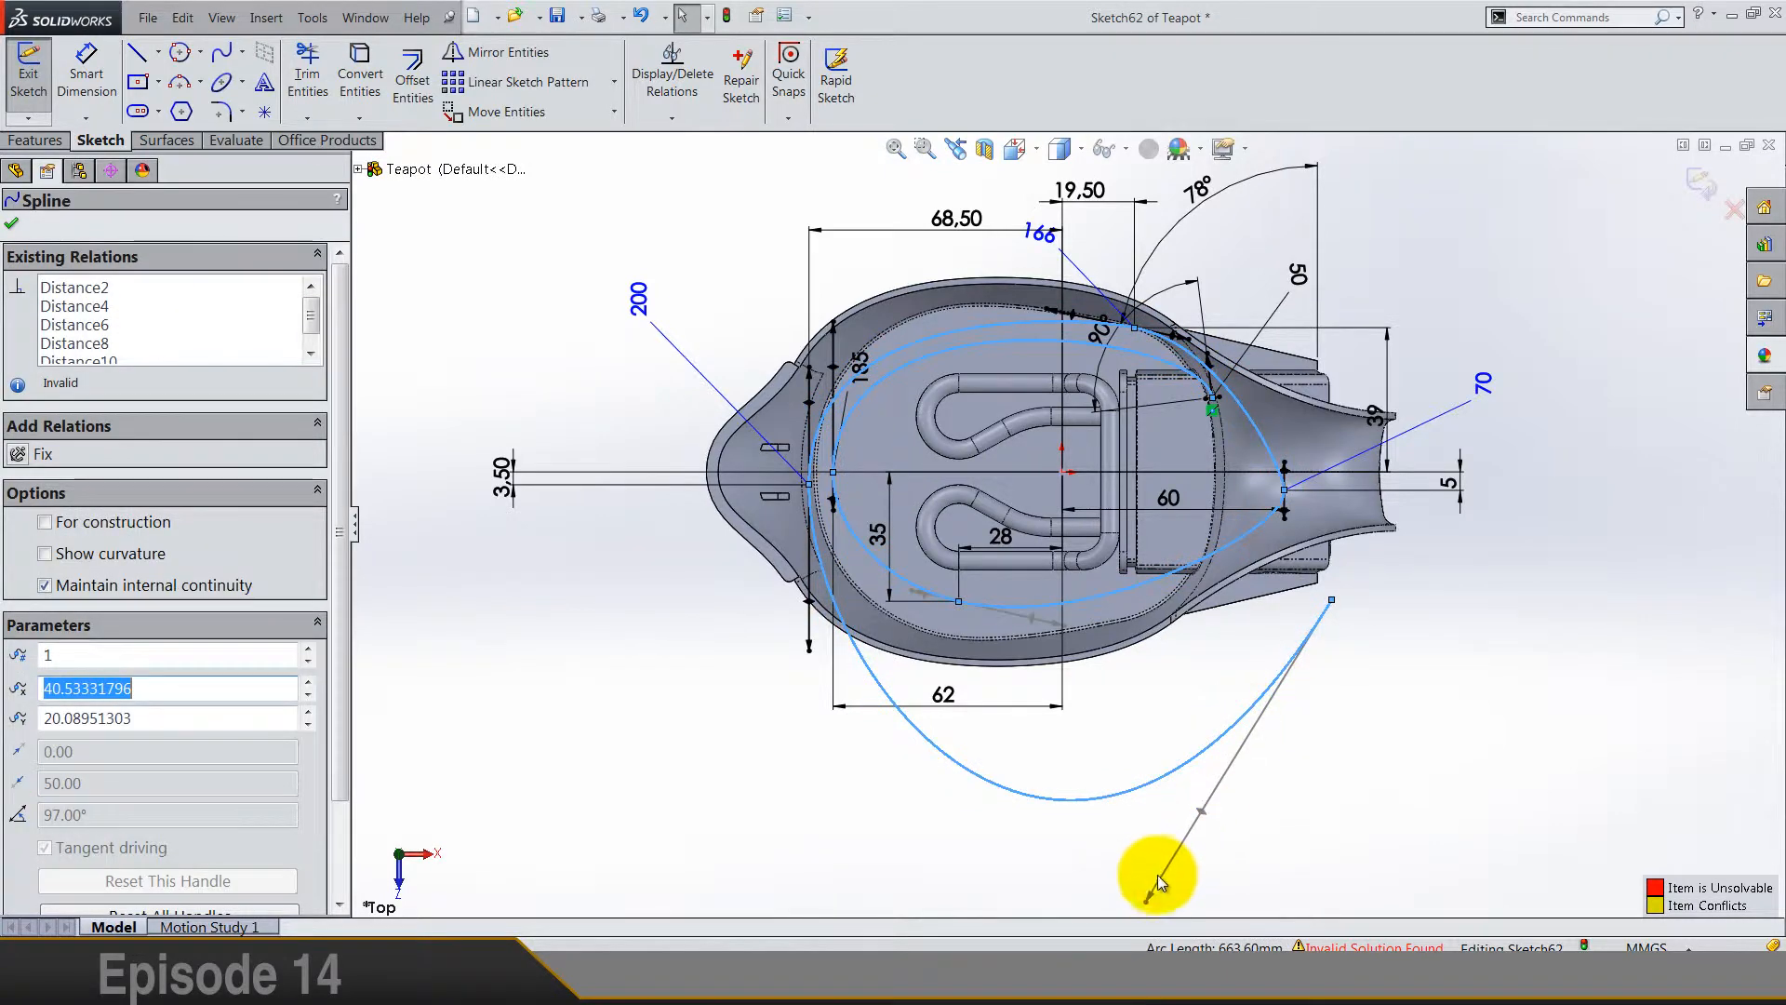
pyautogui.moveTo(1150, 901); pyautogui.dragTo(1159, 686)
pyautogui.click(1183, 735)
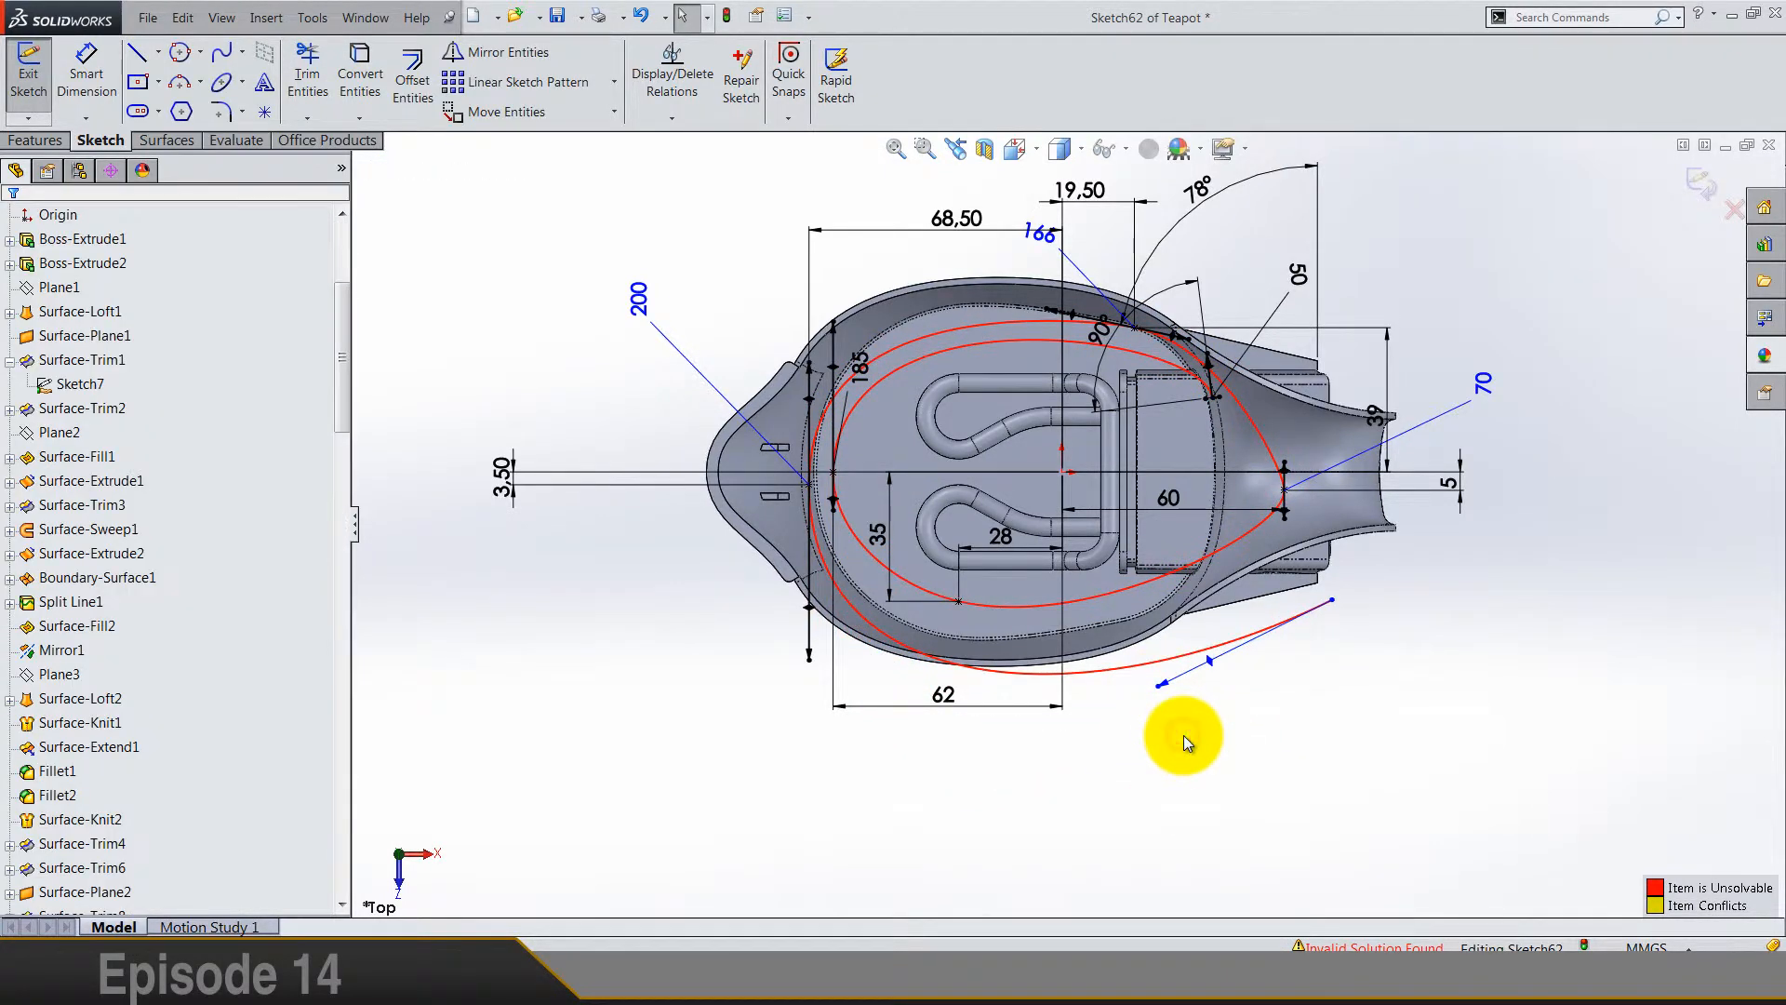
# Step: Dimension the horizontal distance from the origin to the spline's open end beside the spout and set it to 82 mm
pyautogui.scroll(3, 1183, 735)
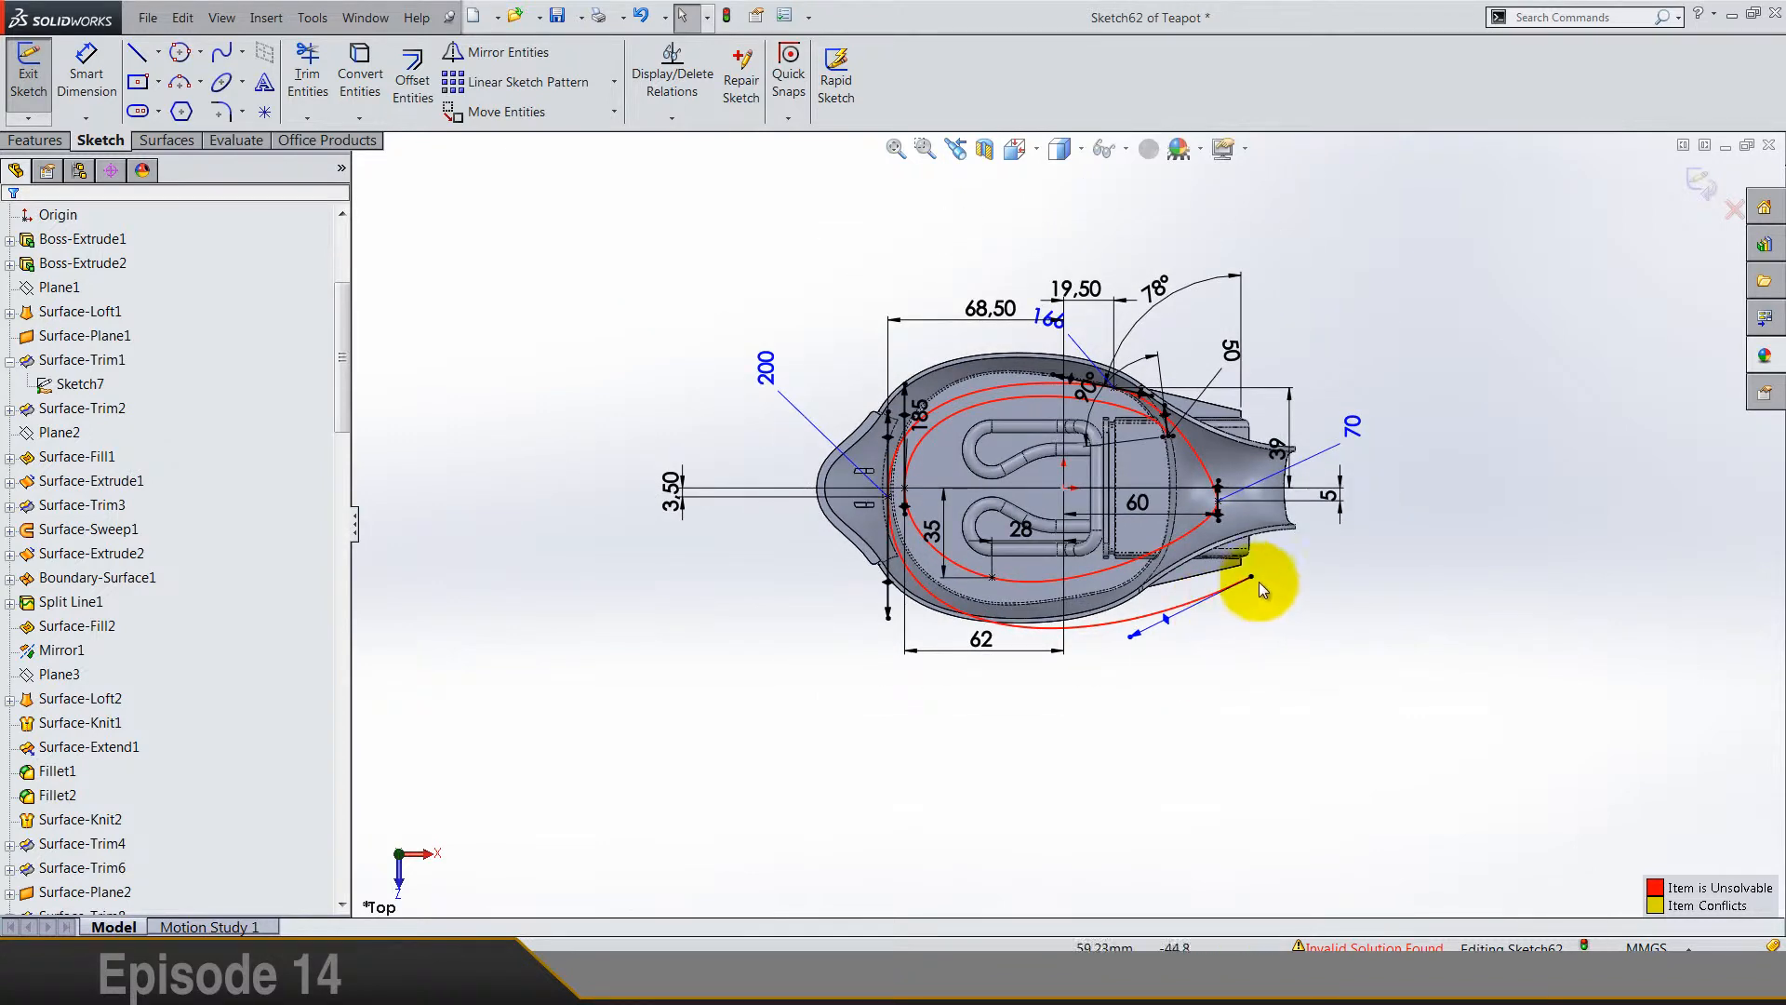
pyautogui.scroll(-5, 1288, 554)
pyautogui.scroll(3, 1246, 567)
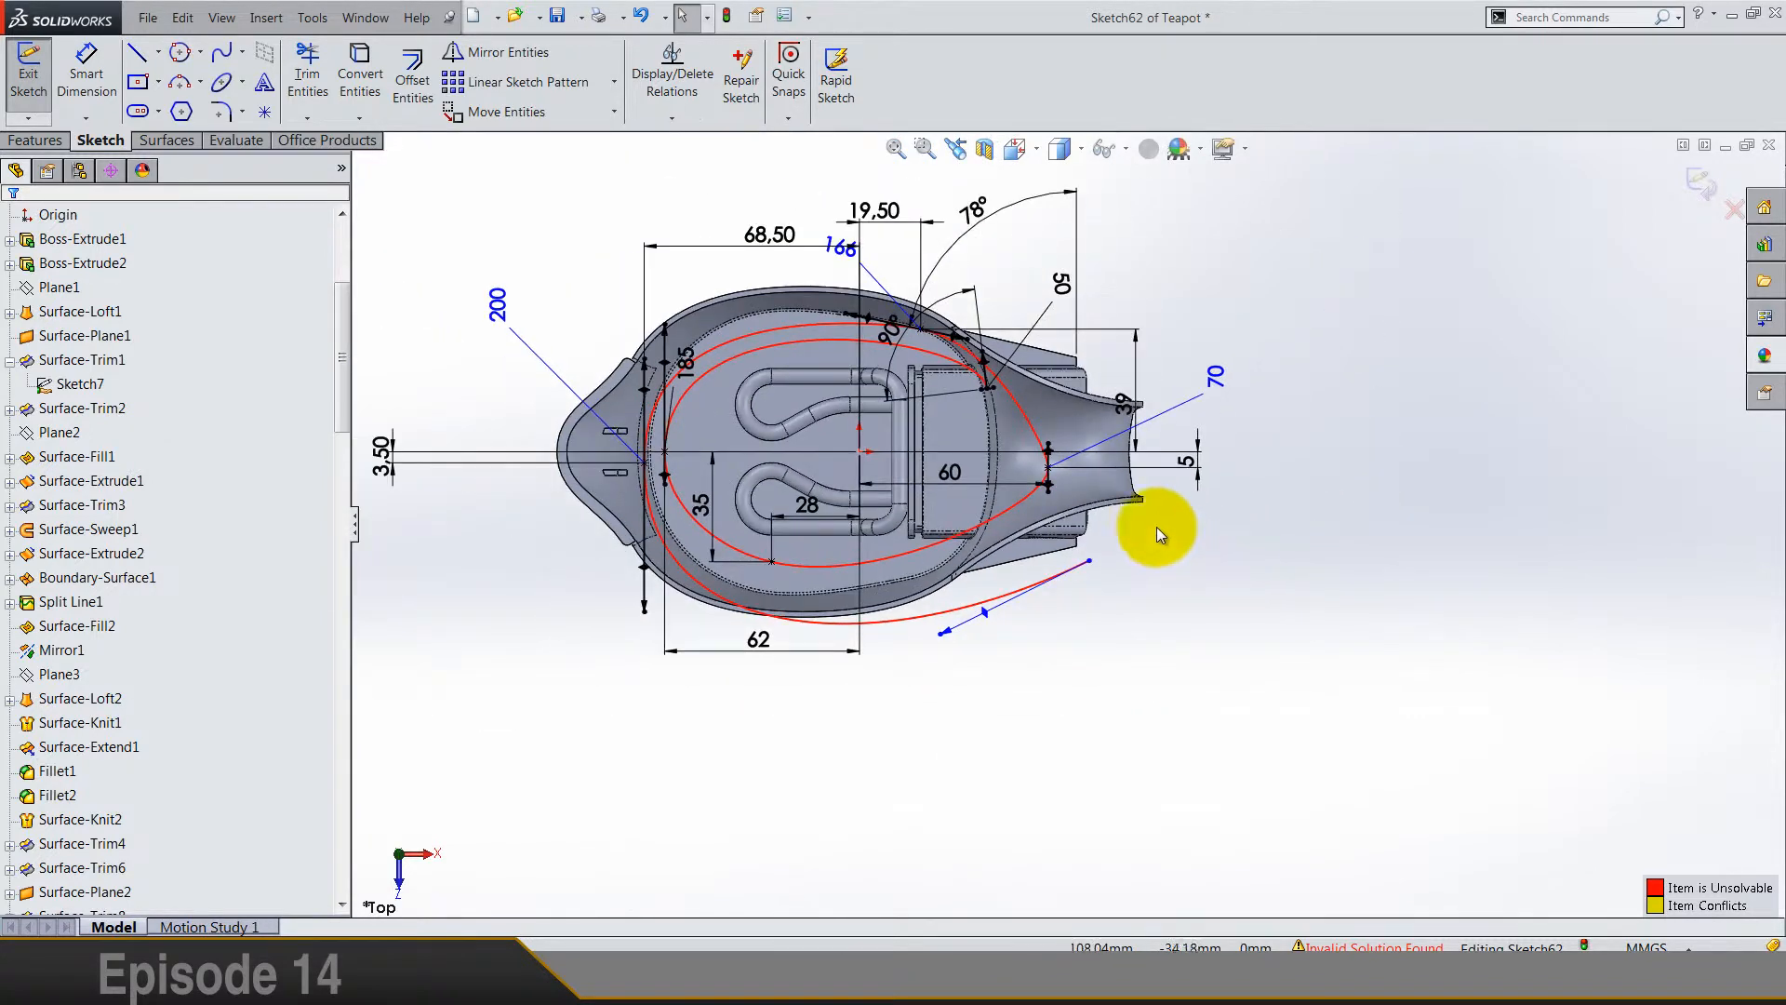
pyautogui.scroll(-3, 1050, 461)
pyautogui.click(87, 73)
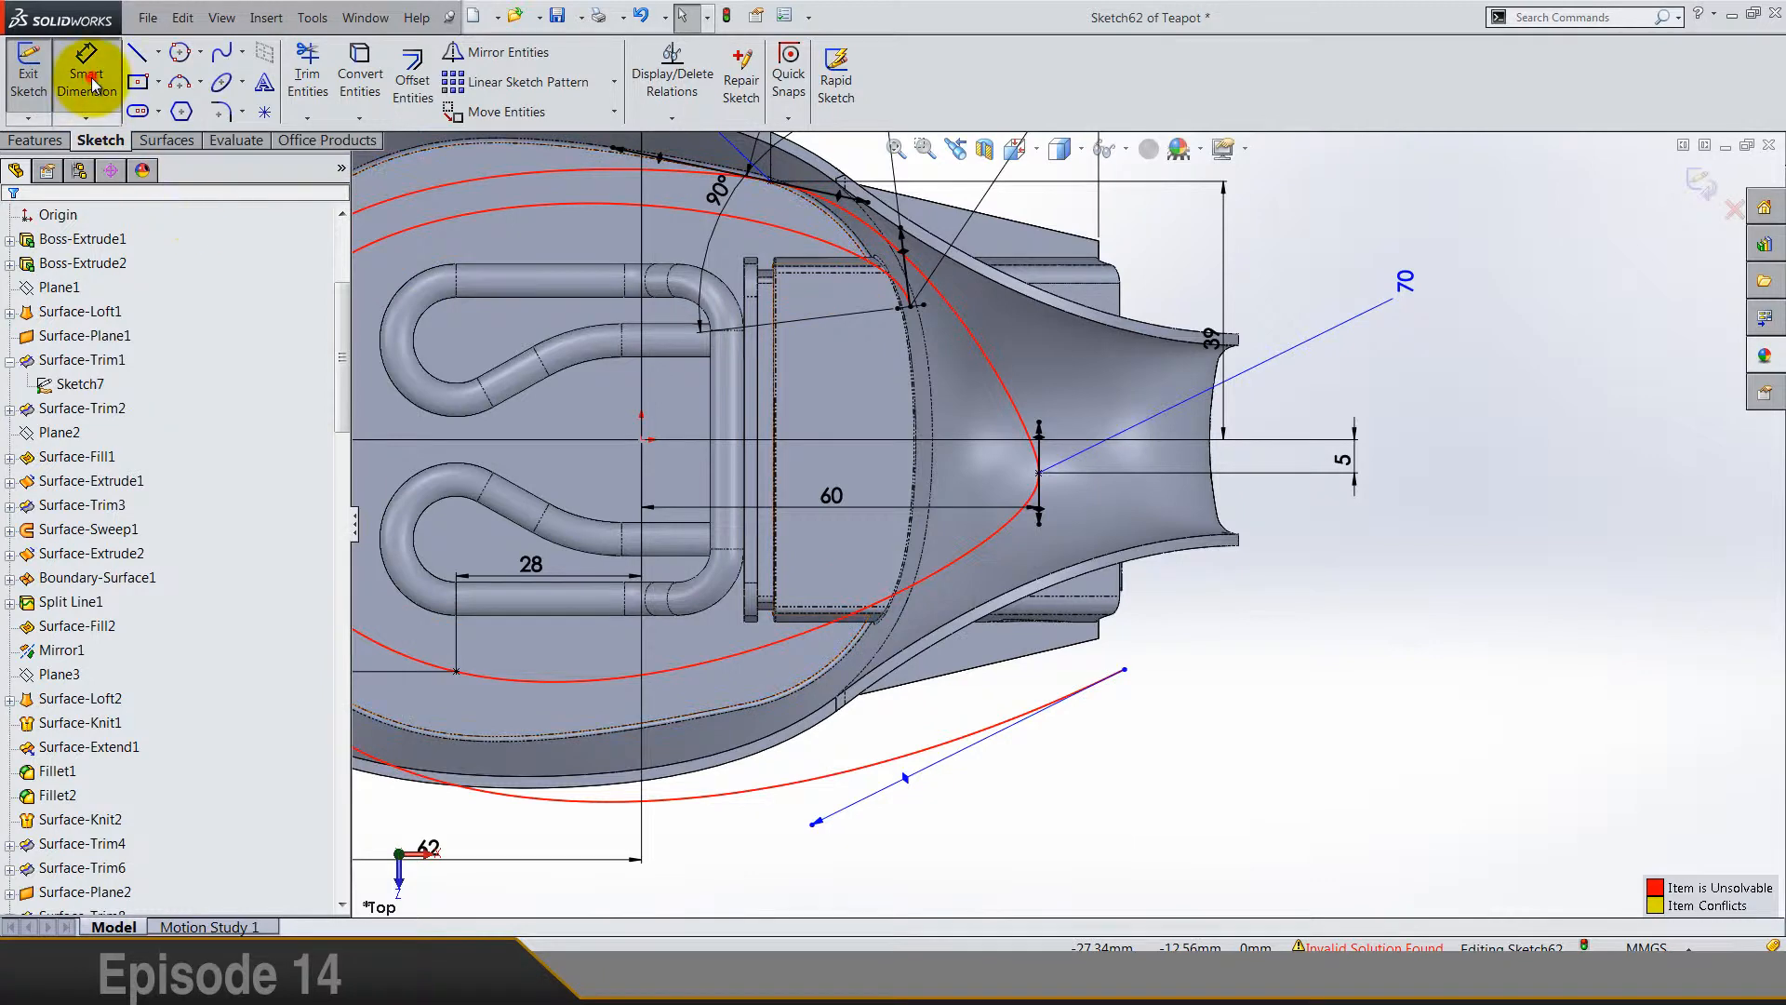
pyautogui.click(643, 442)
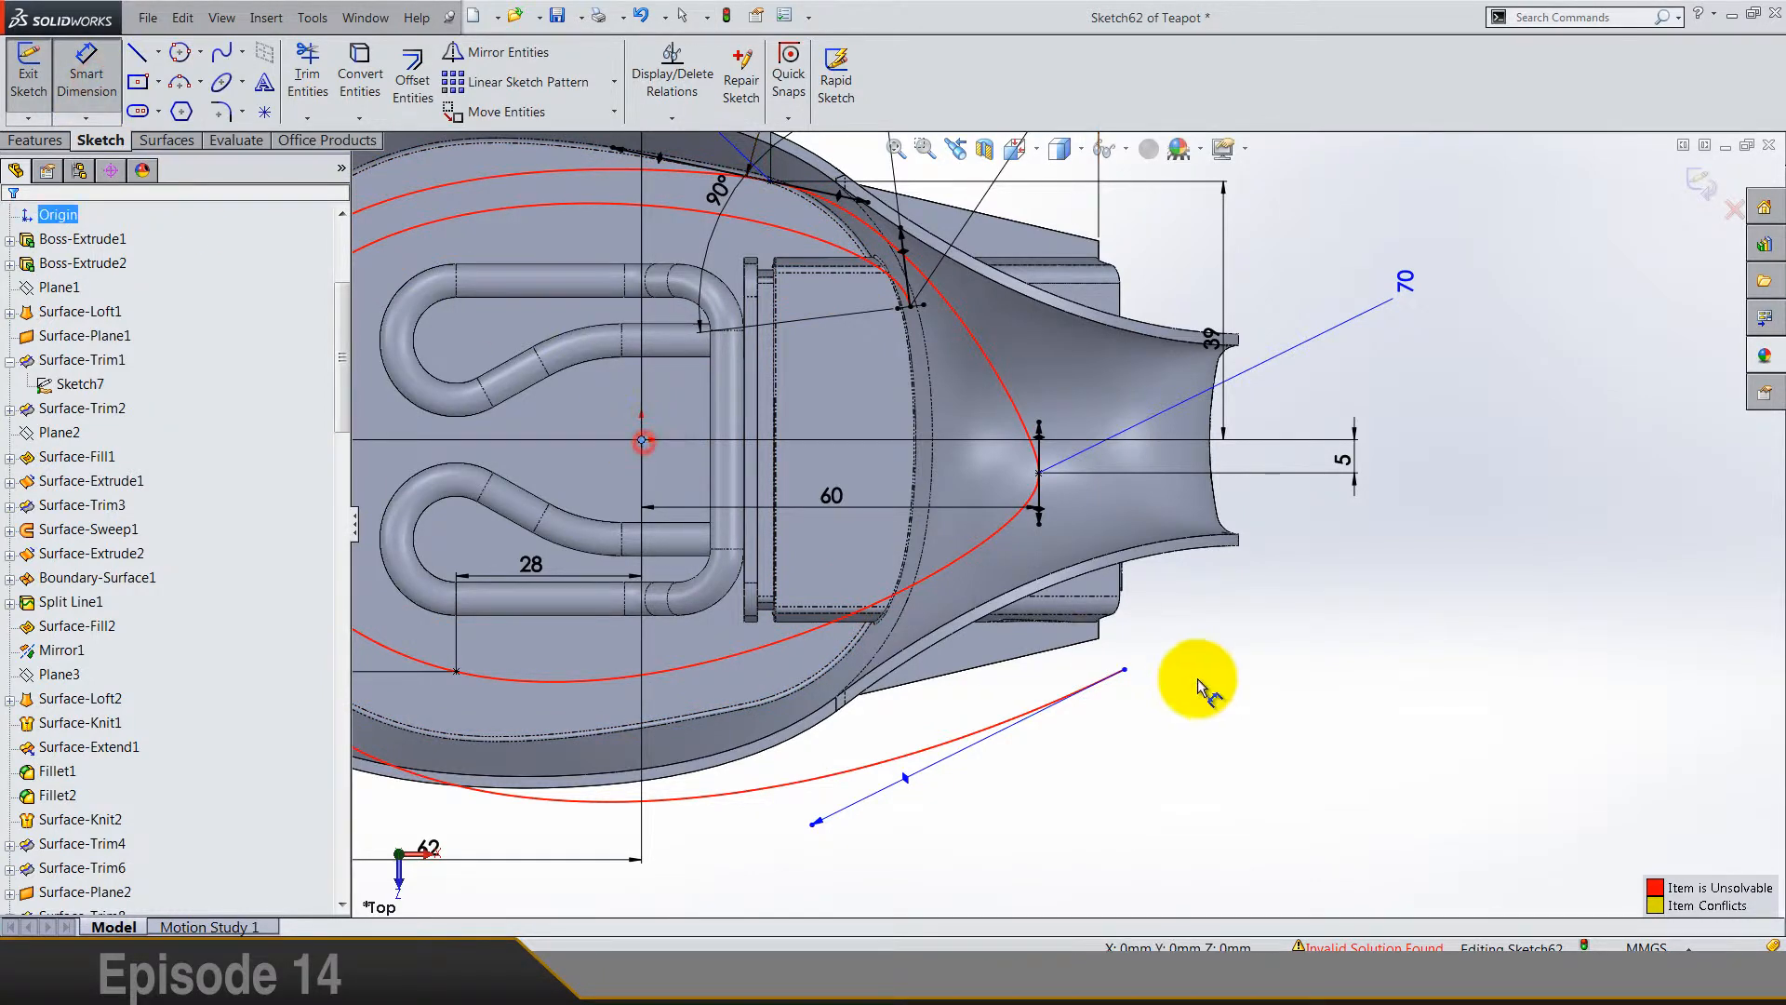
pyautogui.click(1125, 671)
pyautogui.click(973, 849)
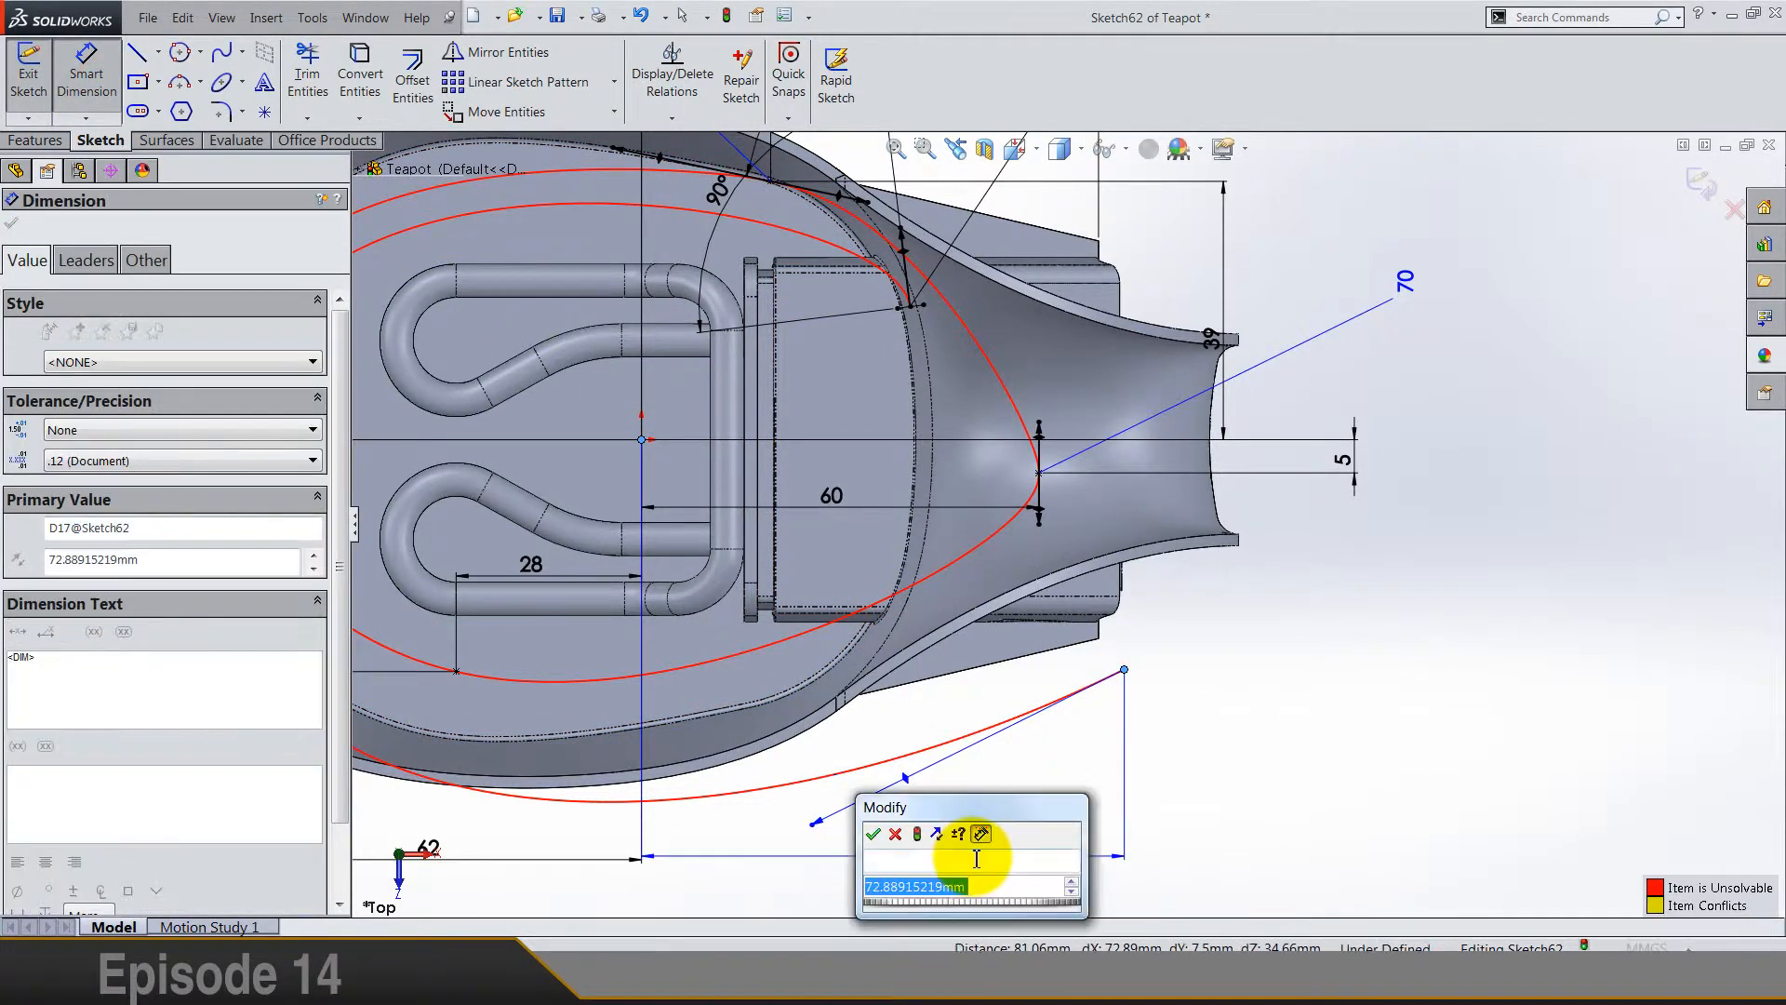
pyautogui.write('82')
pyautogui.press('Return')
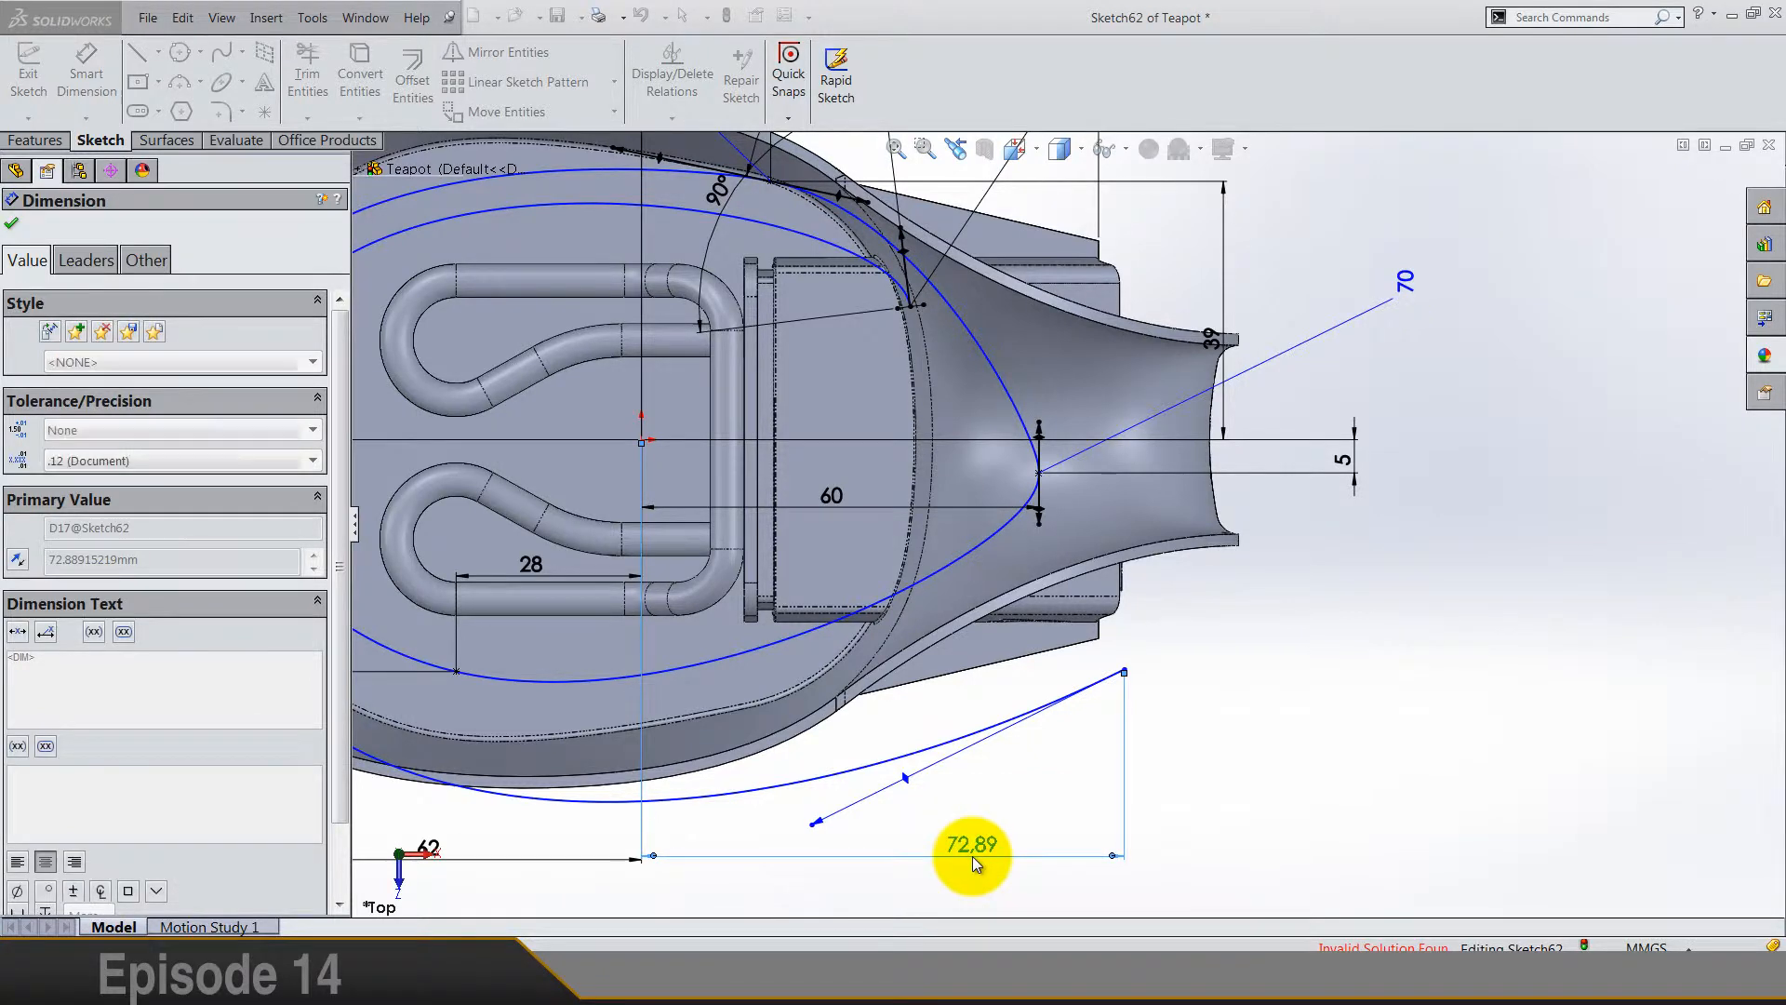
pyautogui.click(1171, 768)
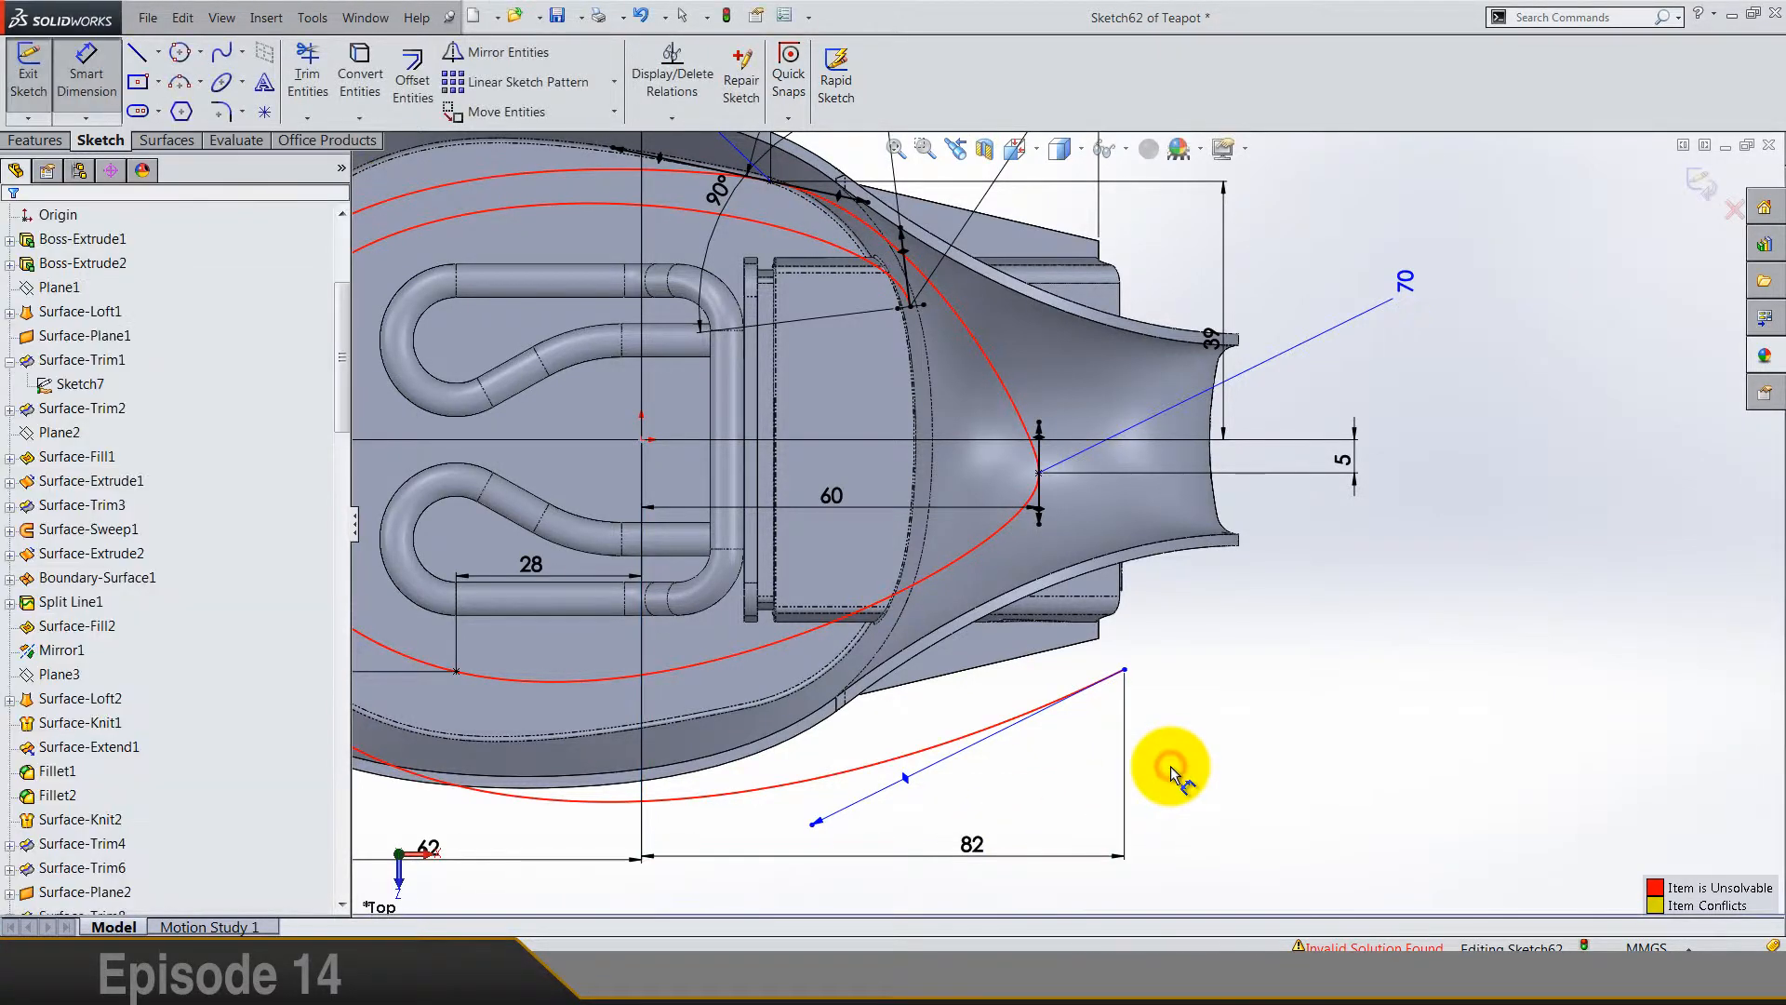
# Step: Dimension the vertical distance from the origin to the spline's open end beside the spout and set it to 22 mm
pyautogui.click(1123, 670)
pyautogui.click(641, 440)
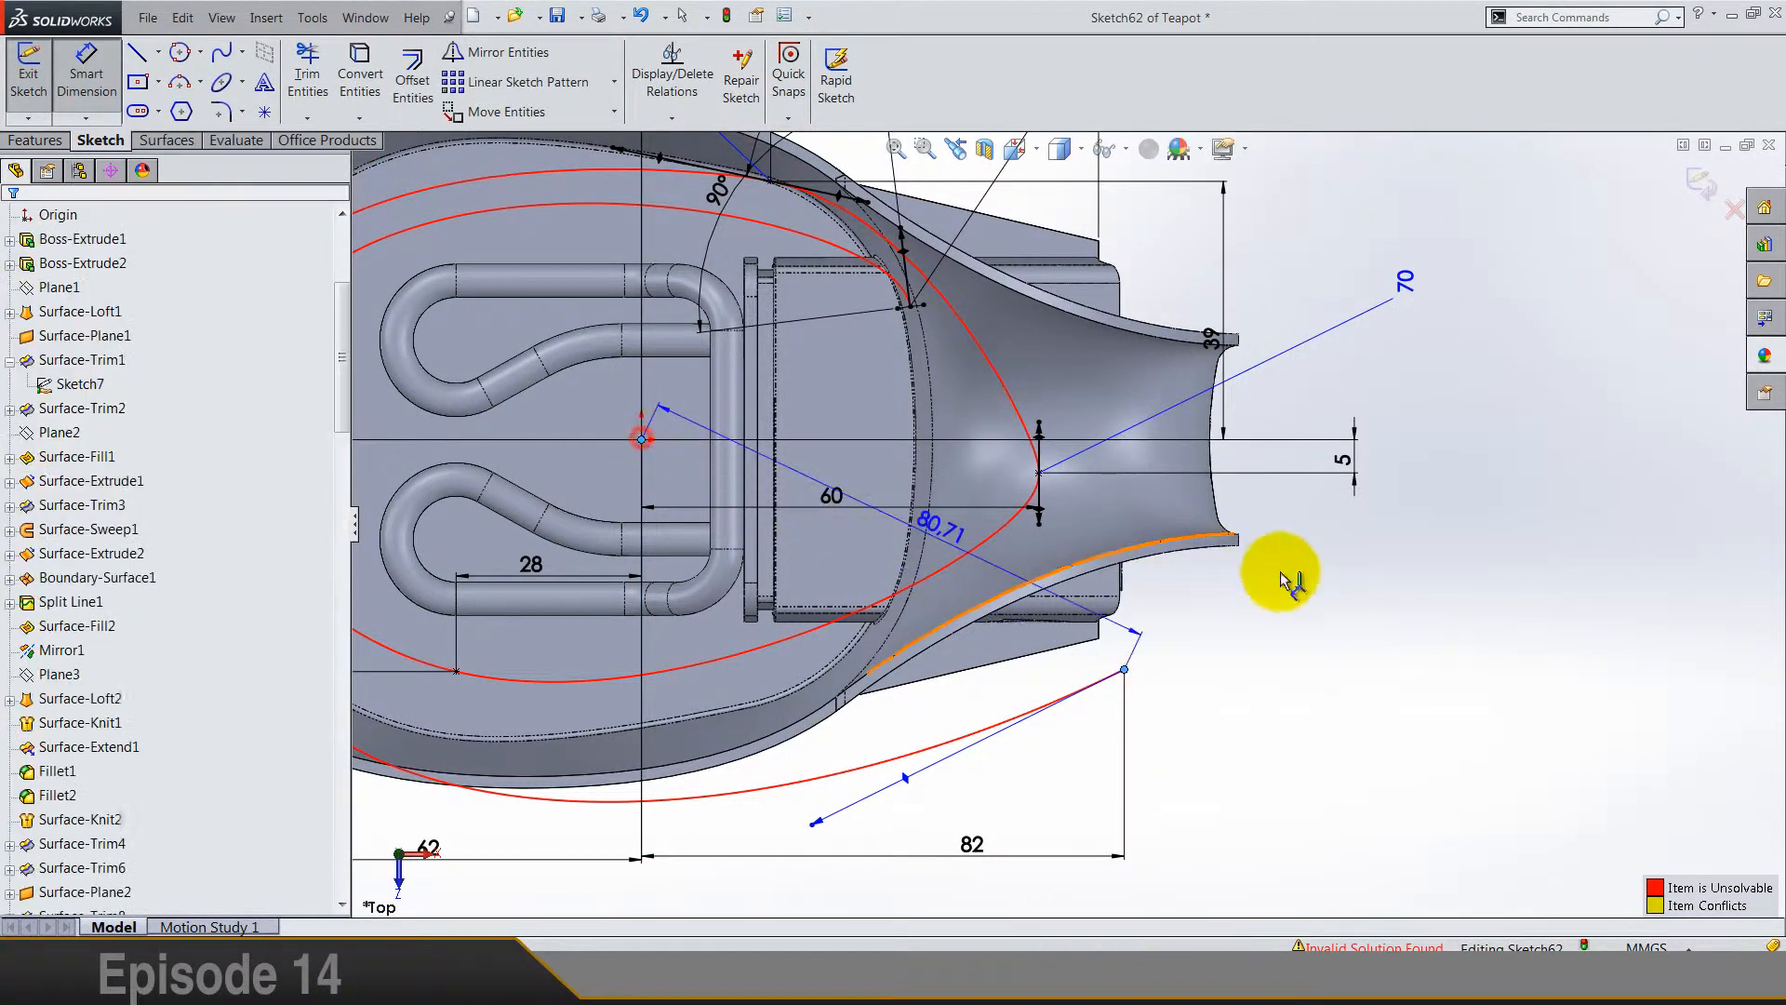
pyautogui.click(1401, 548)
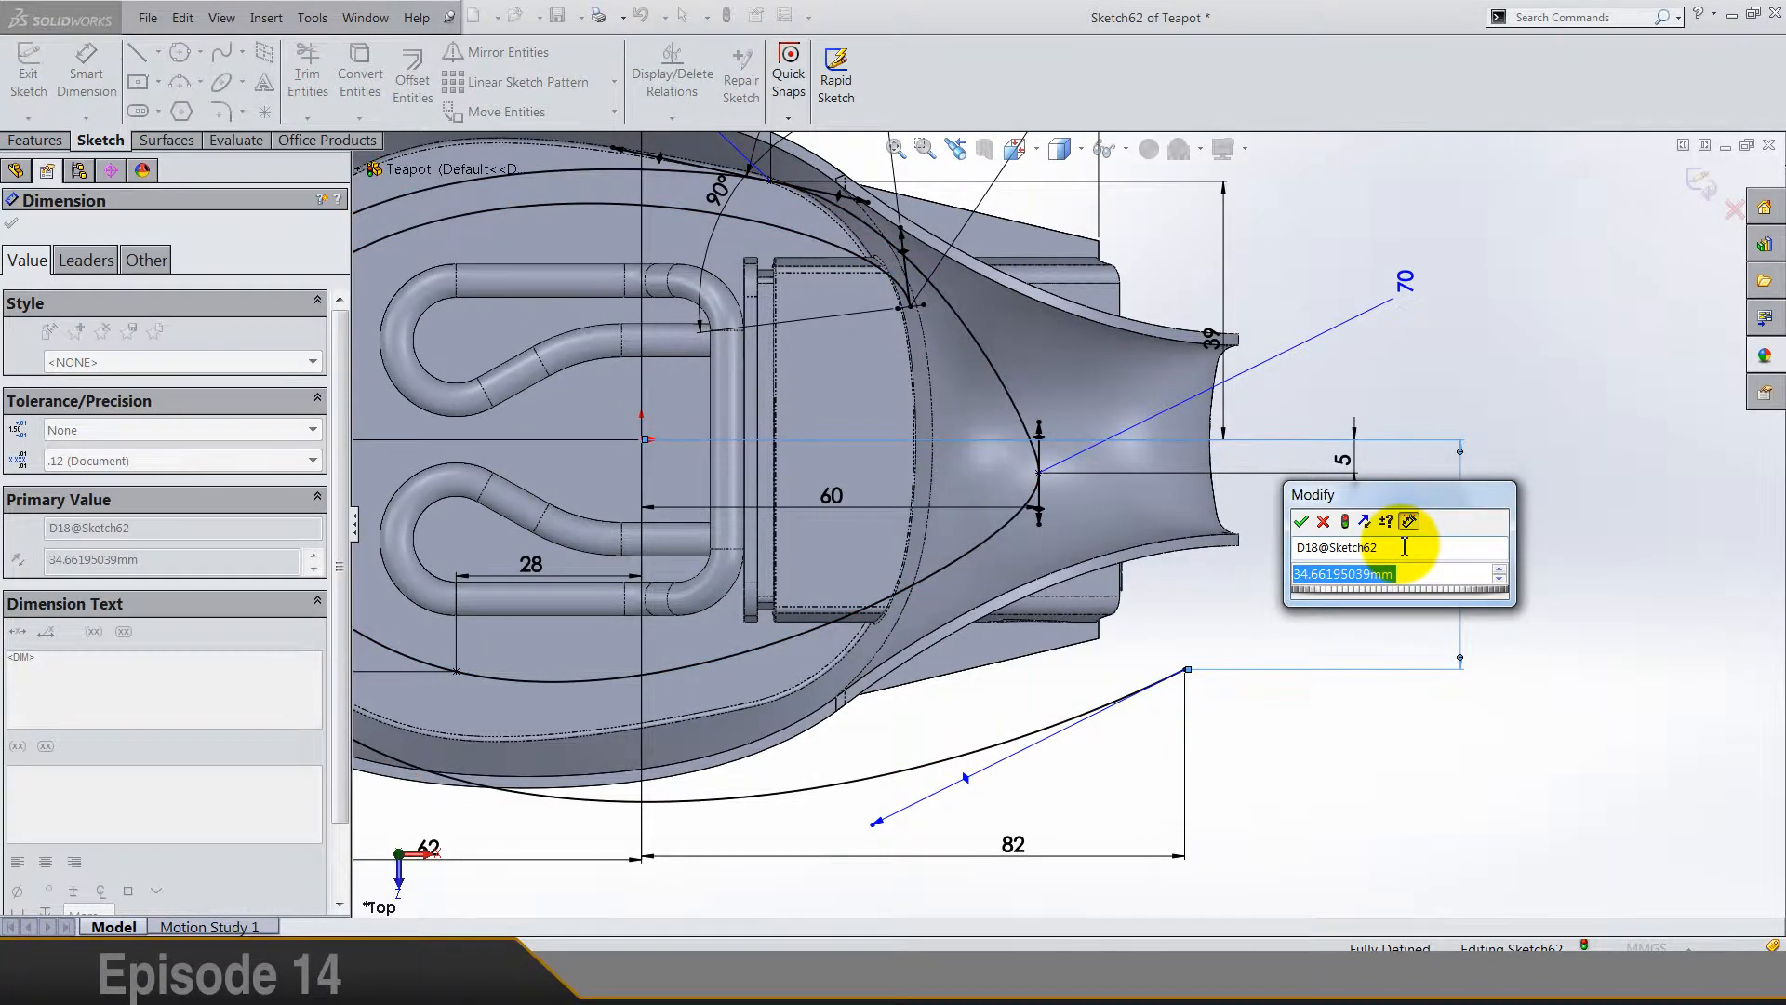
pyautogui.write('22')
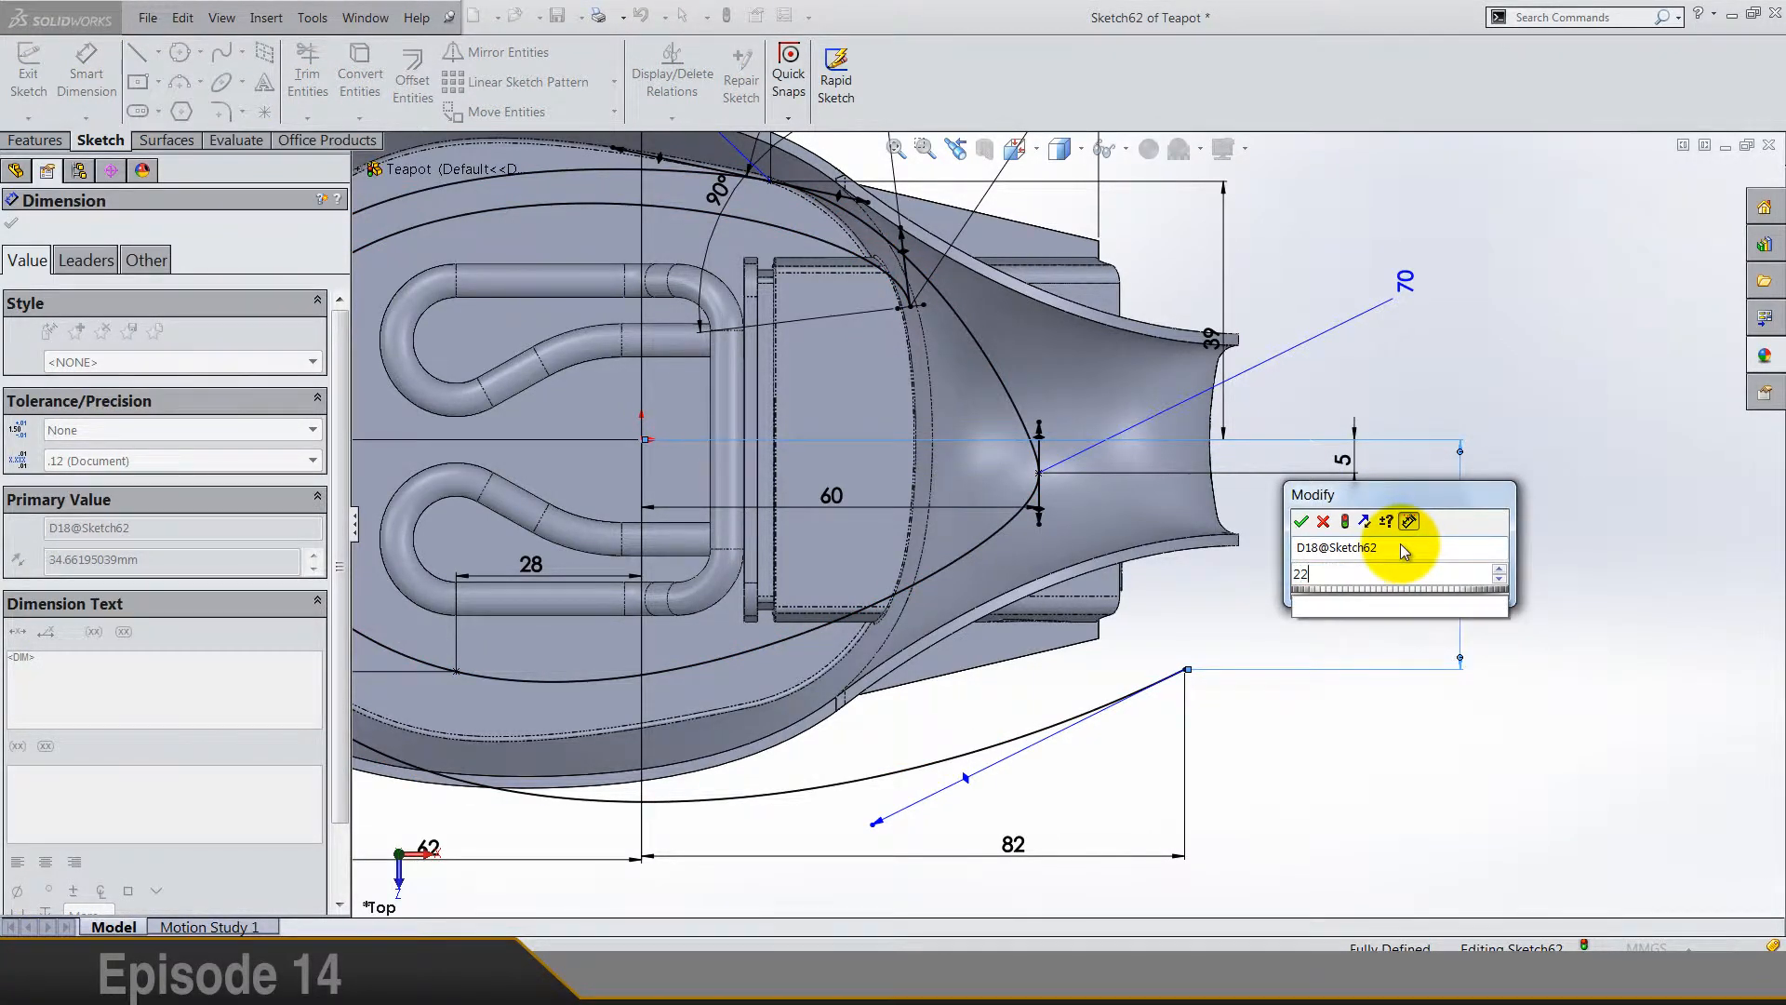
pyautogui.press('Return')
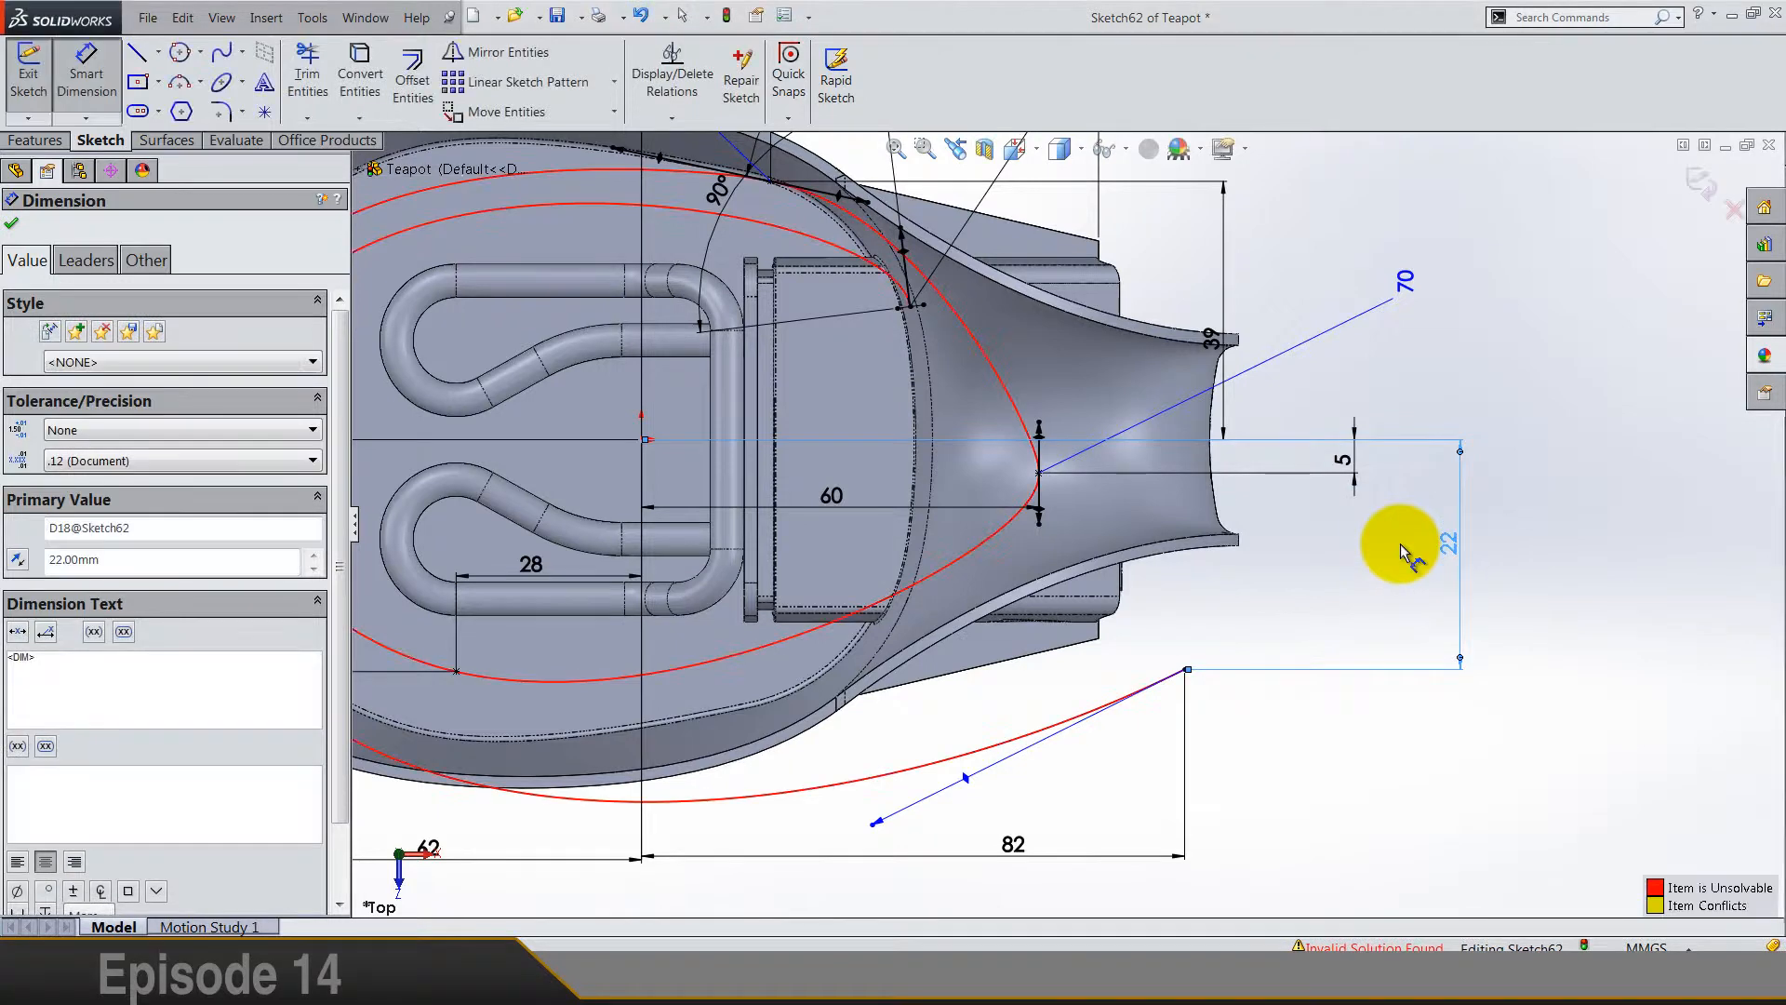
pyautogui.press('z')
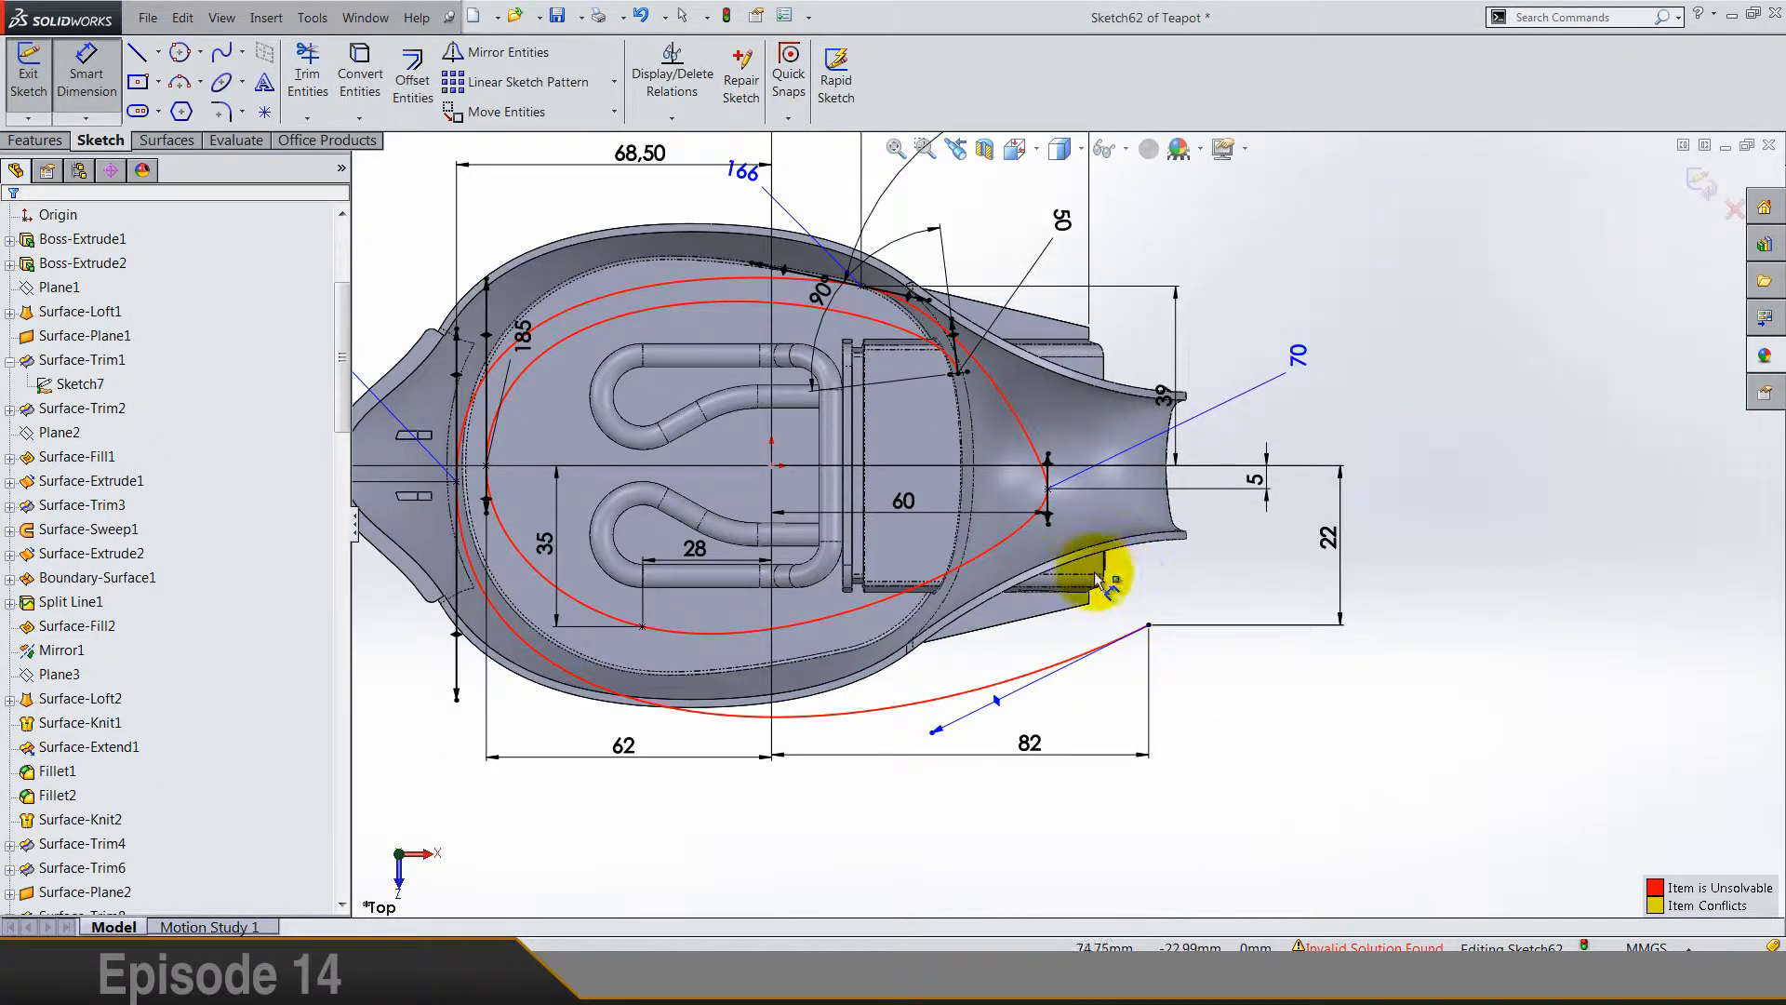
# Step: Sketch a horizontal centerline about 167 mm long from the origin out past the spout
pyautogui.click(158, 51)
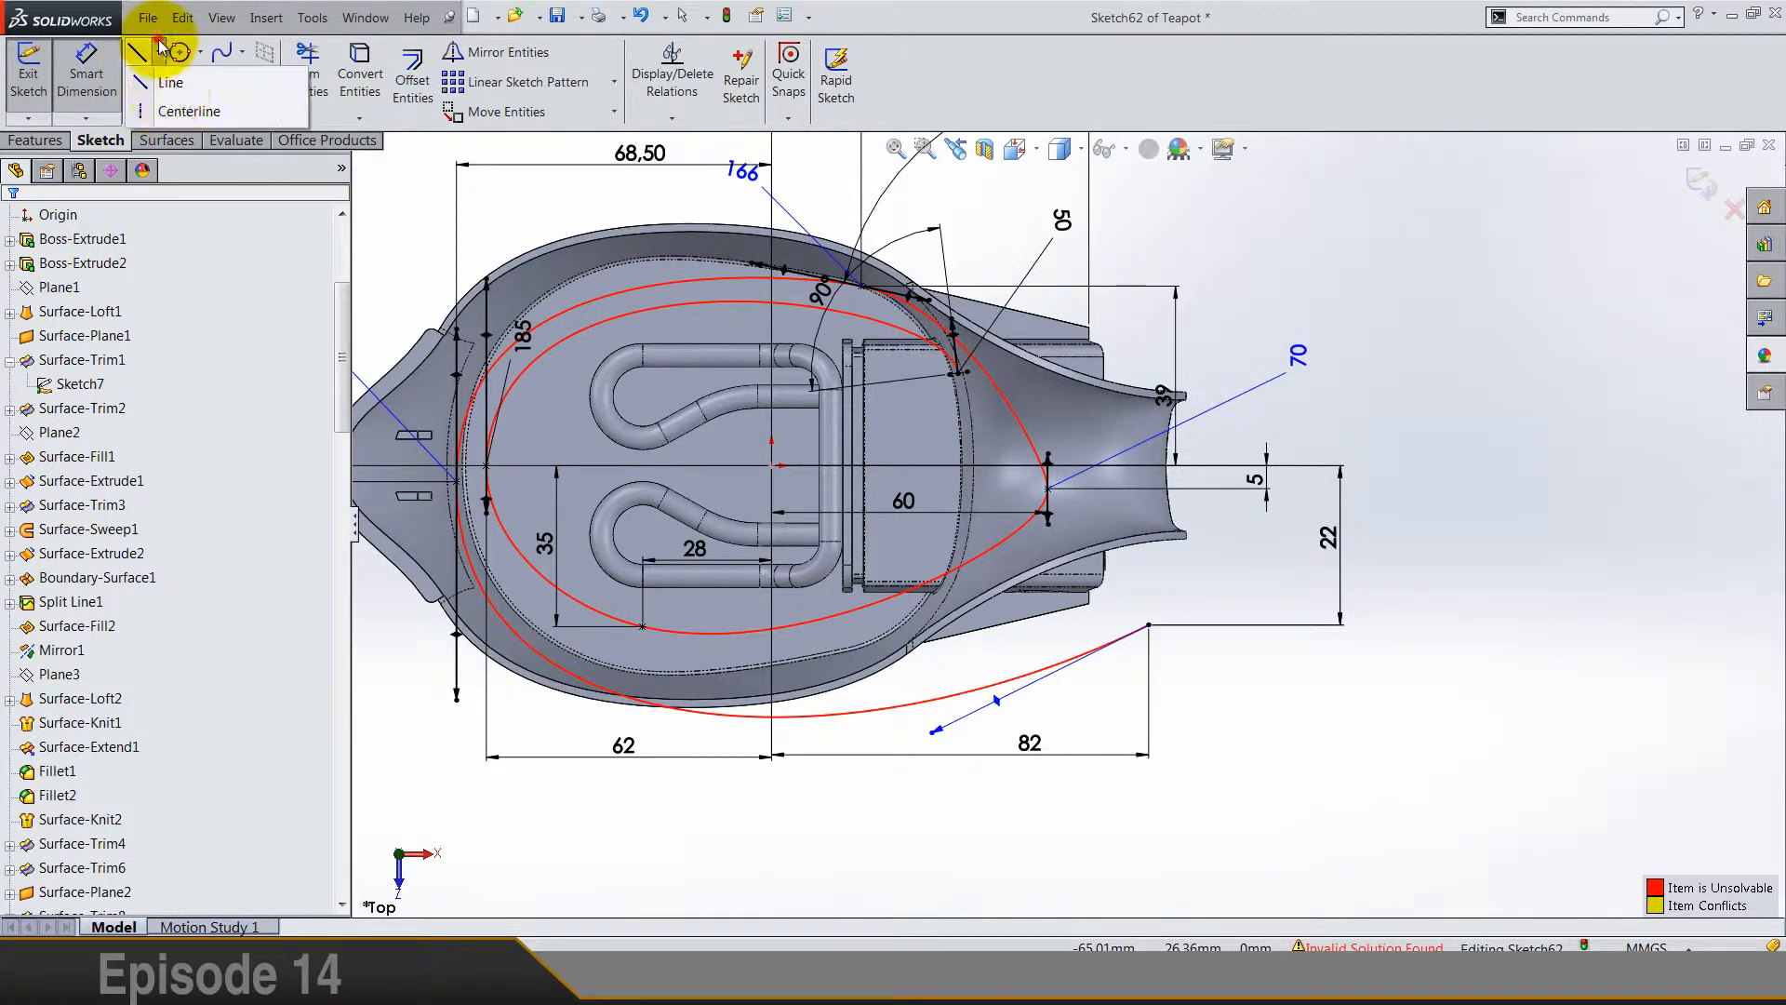
pyautogui.click(179, 111)
pyautogui.click(772, 465)
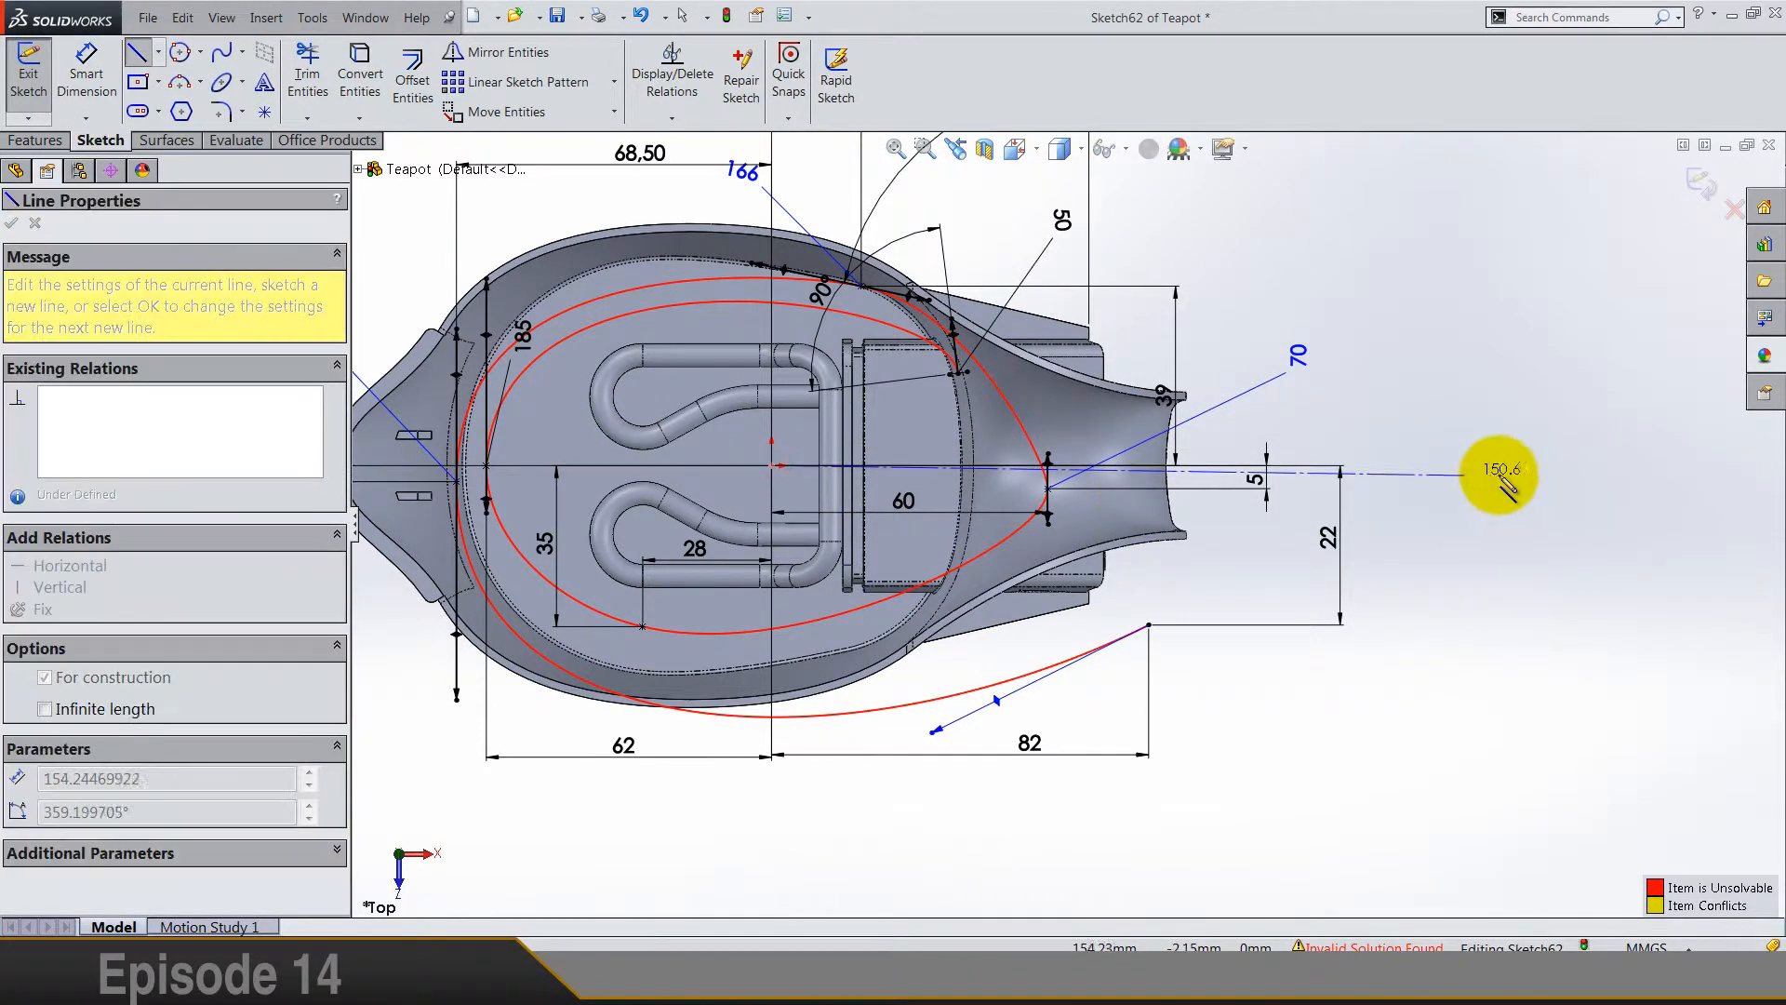
pyautogui.click(1542, 465)
# Step: Dimension the angle between the open end's tangent handle and the horizontal centerline and set it to 21°
pyautogui.click(98, 76)
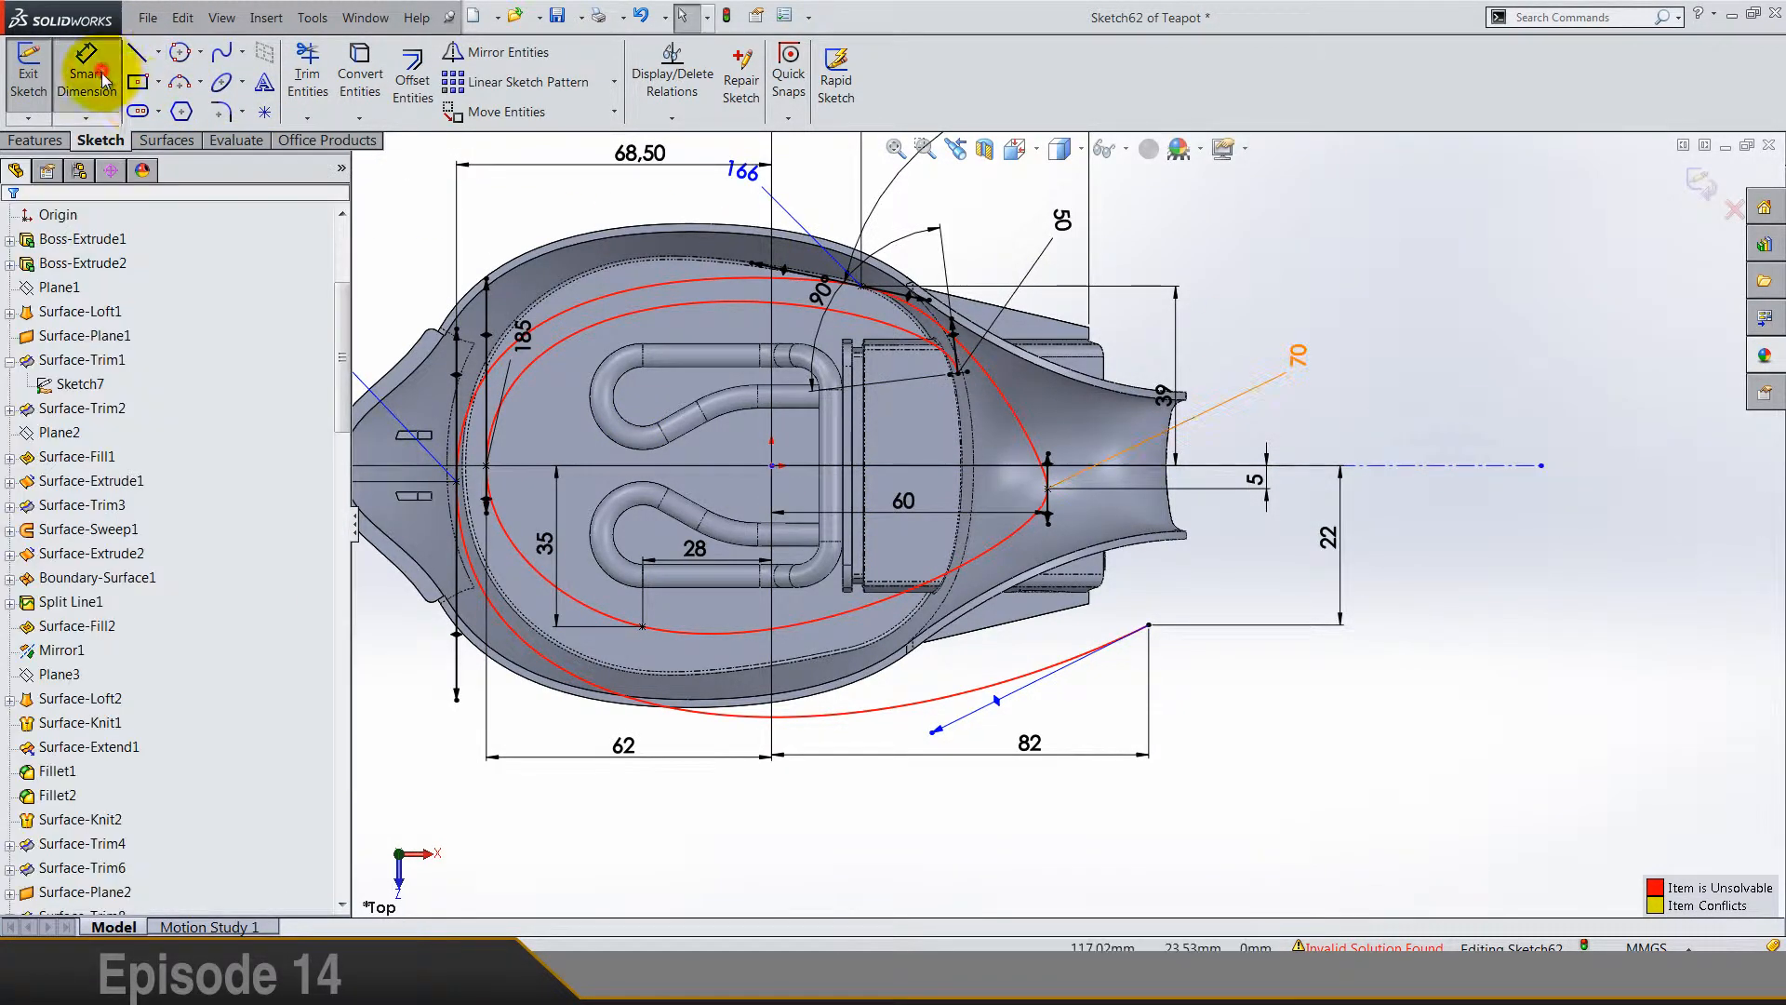
pyautogui.click(932, 731)
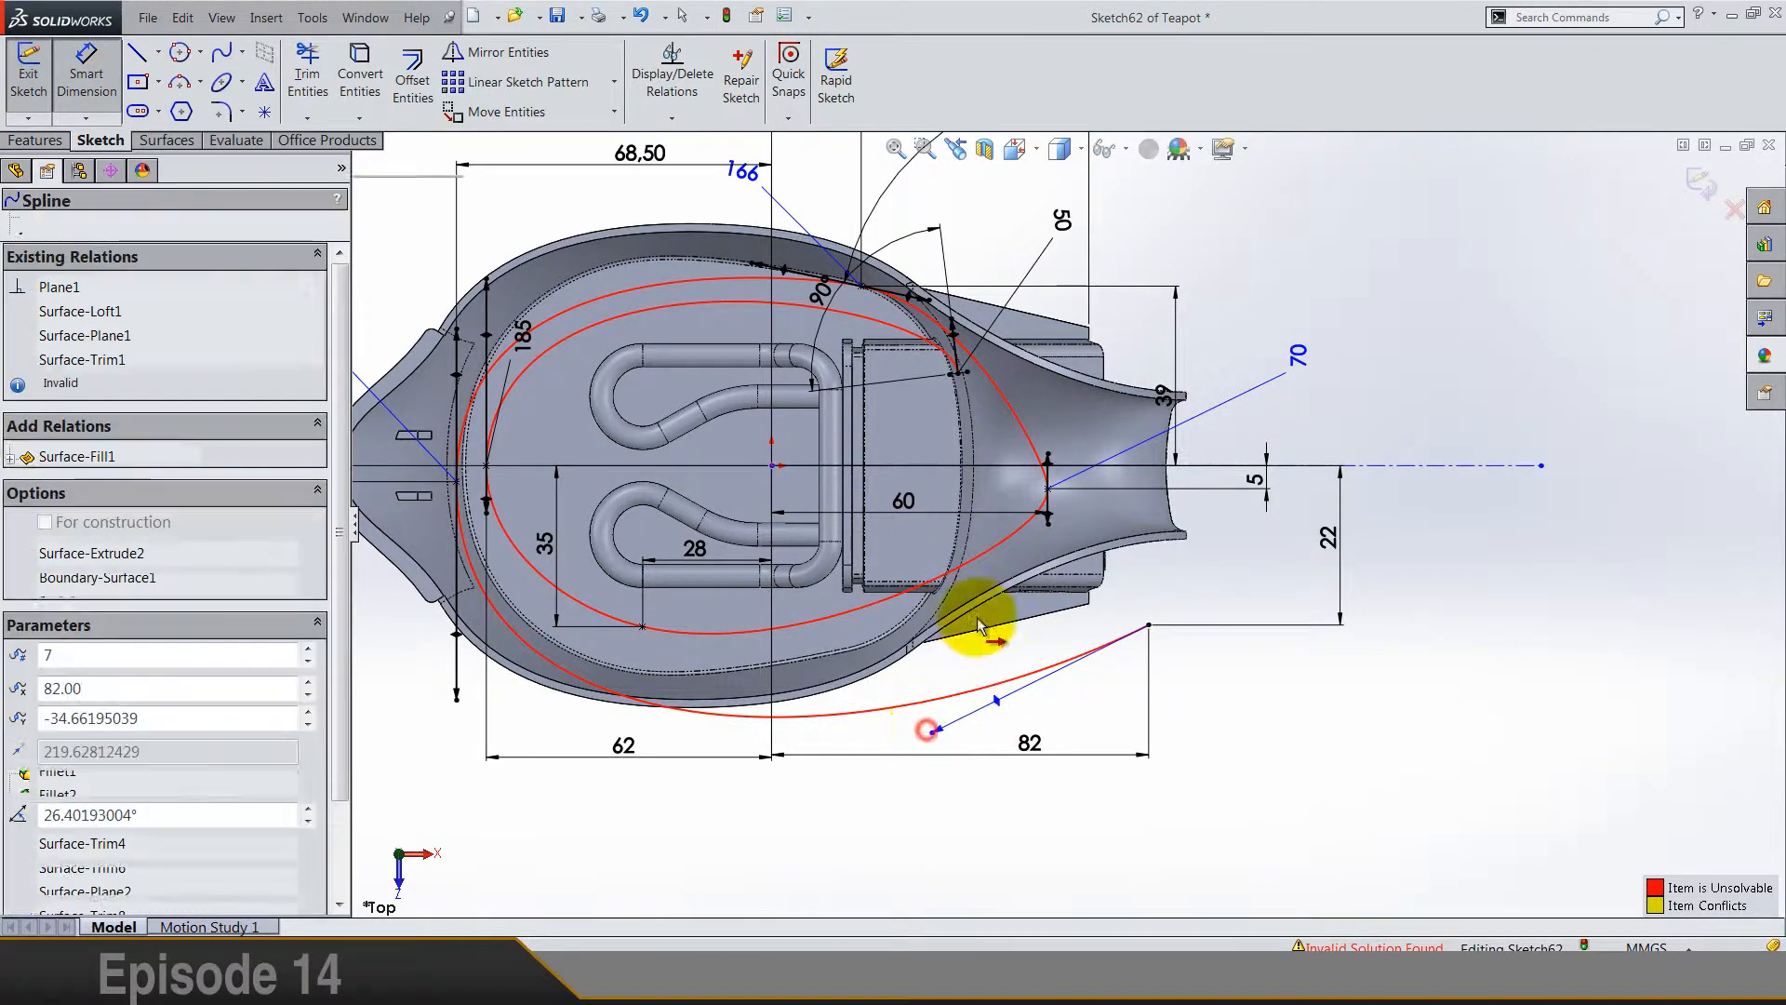
pyautogui.click(1235, 468)
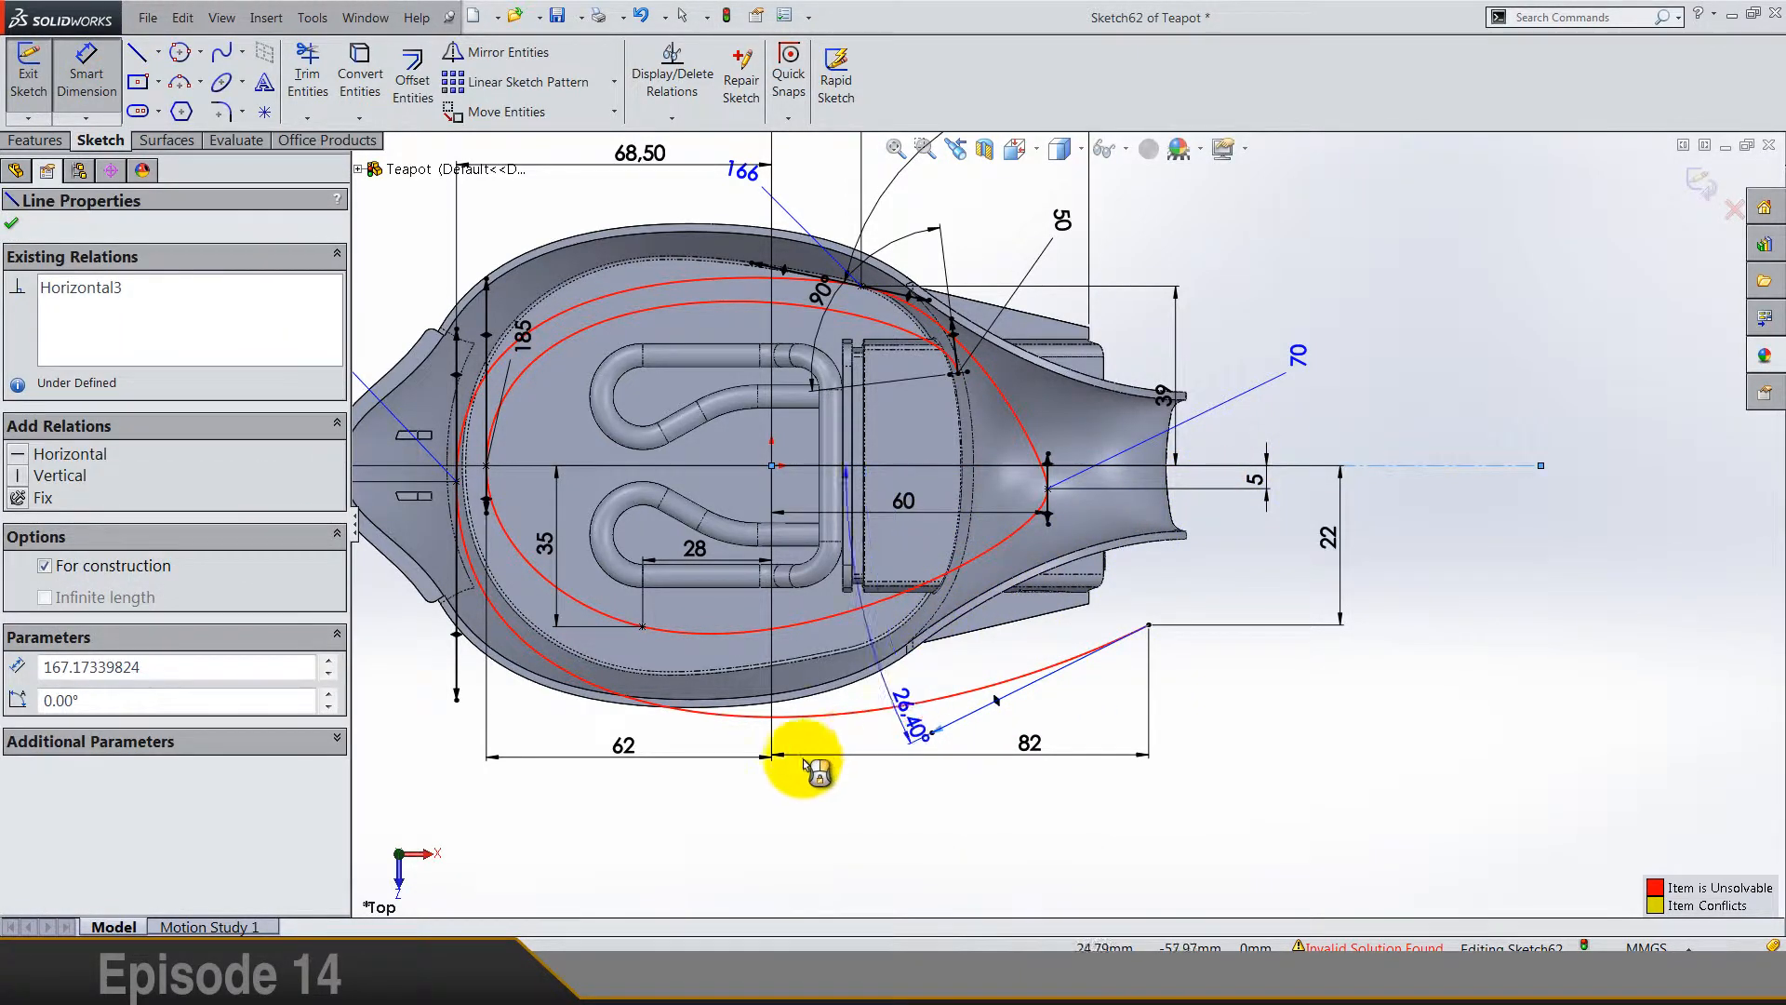
pyautogui.press('z')
pyautogui.click(547, 710)
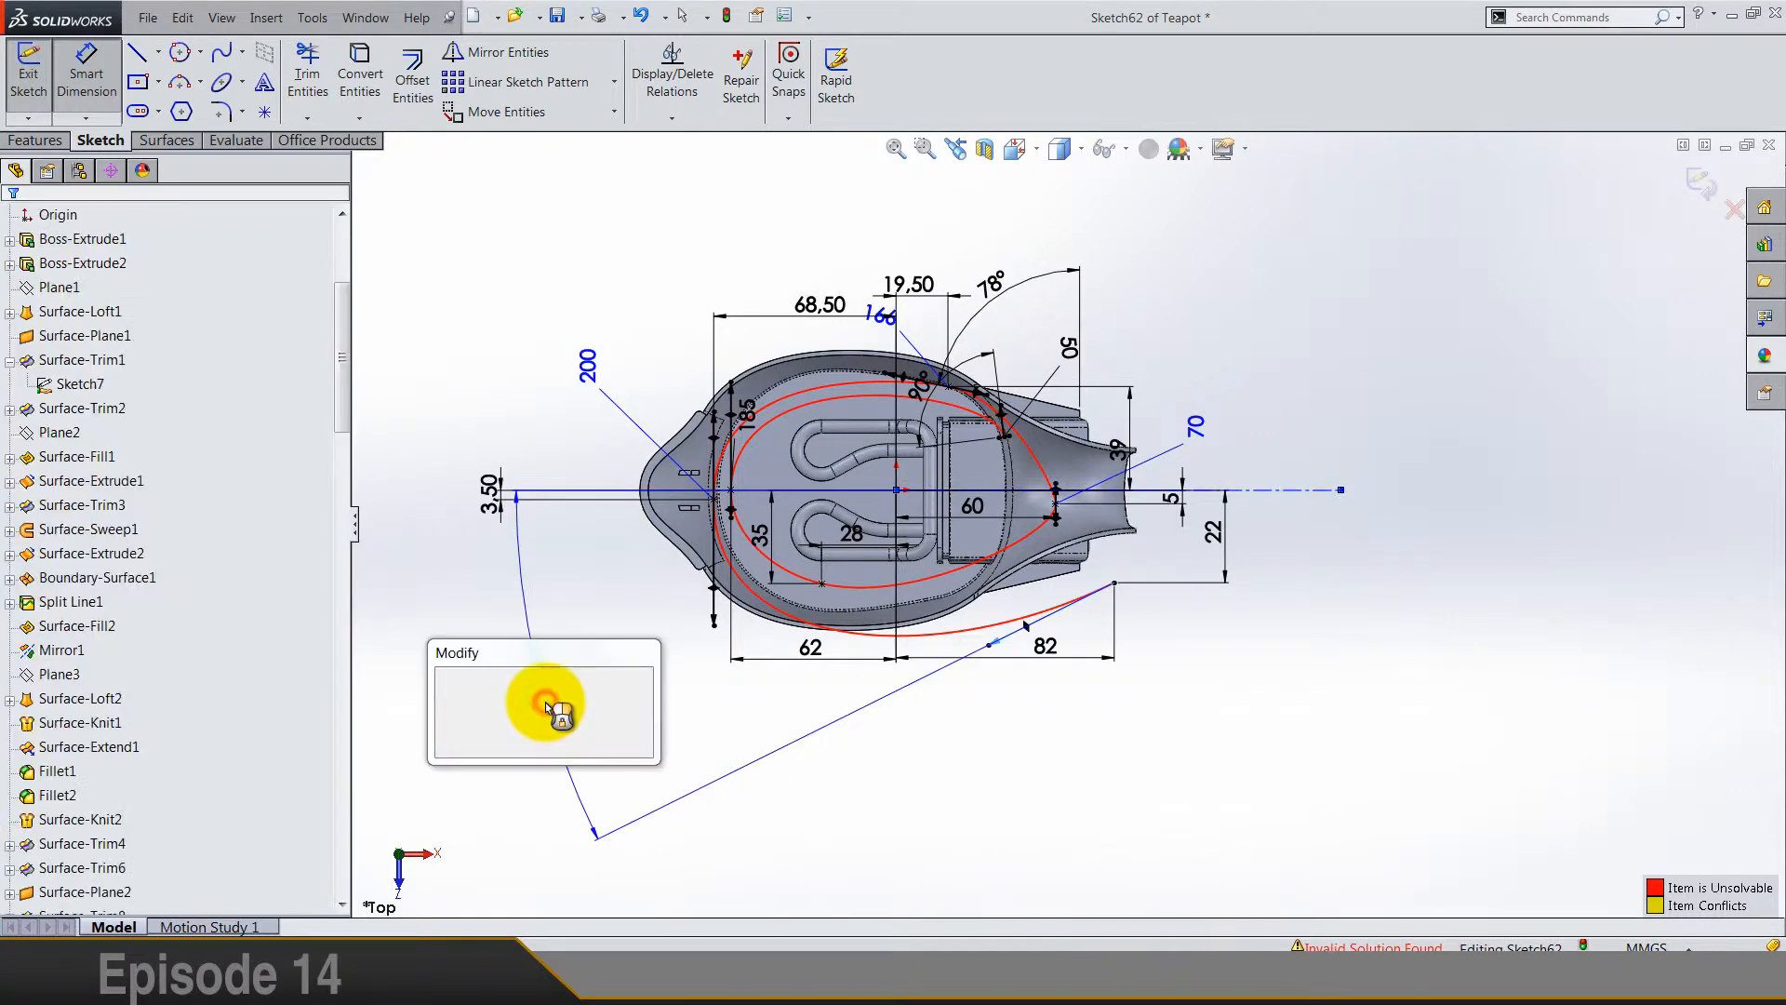
pyautogui.write('21')
pyautogui.press('Return')
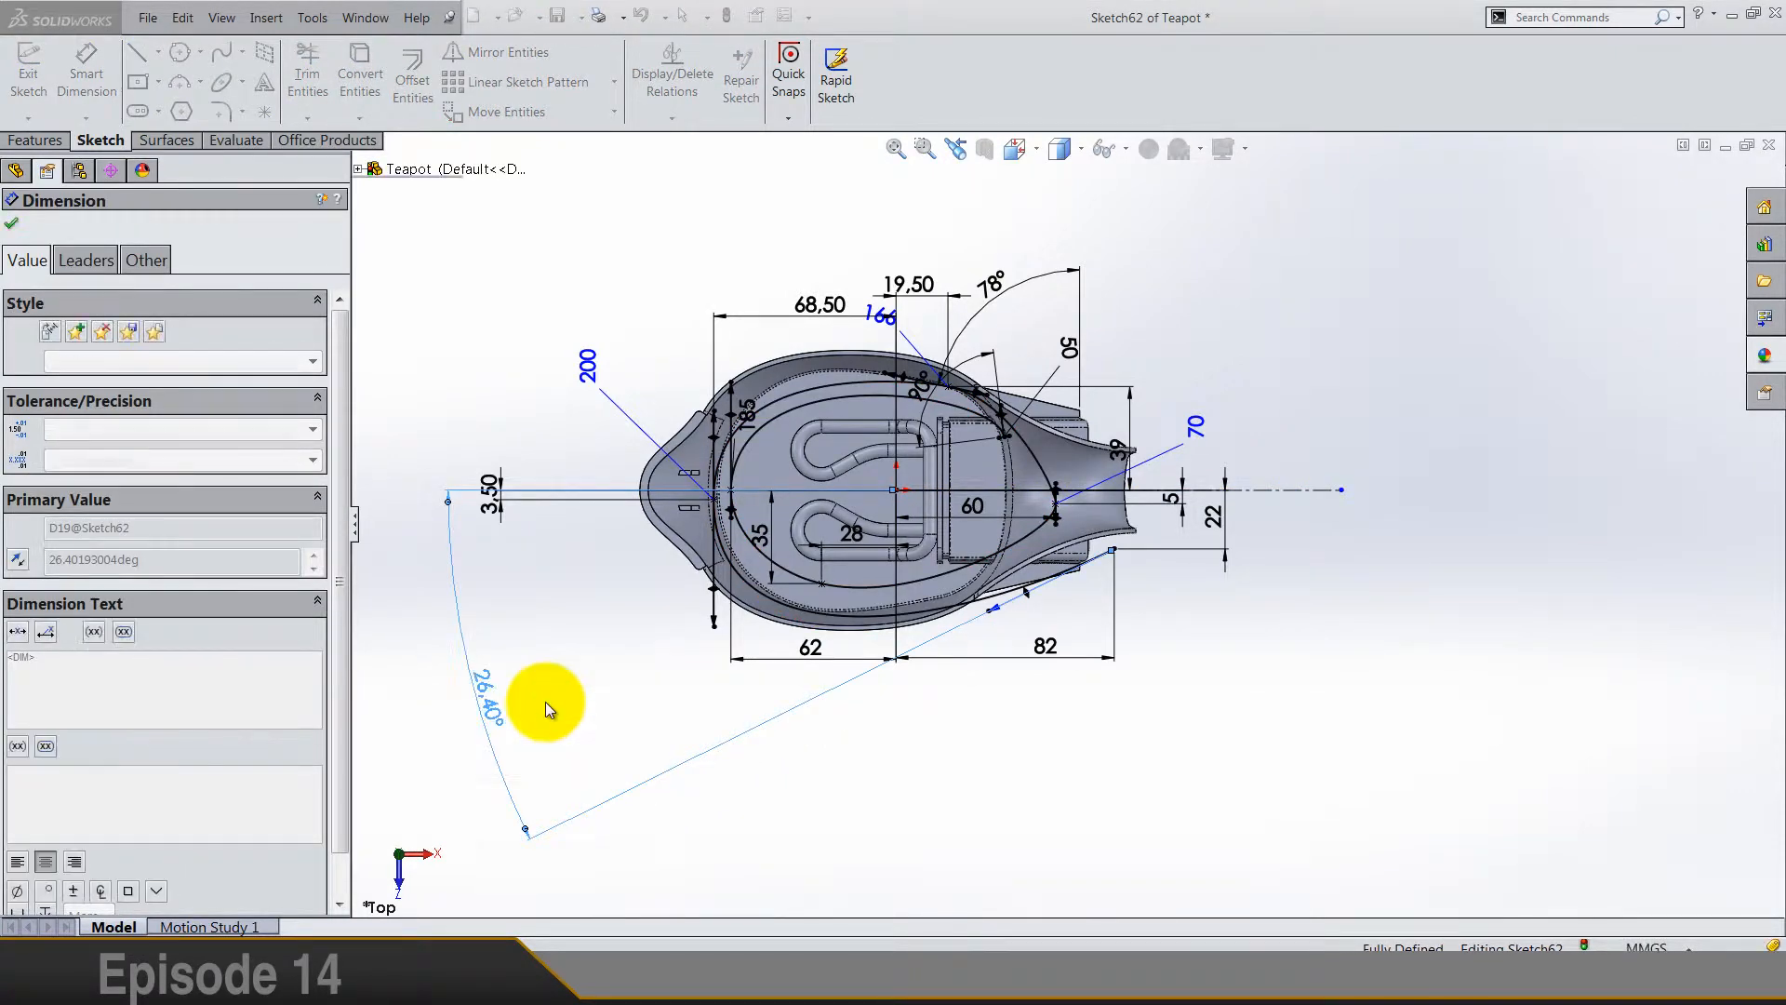
pyautogui.click(1155, 687)
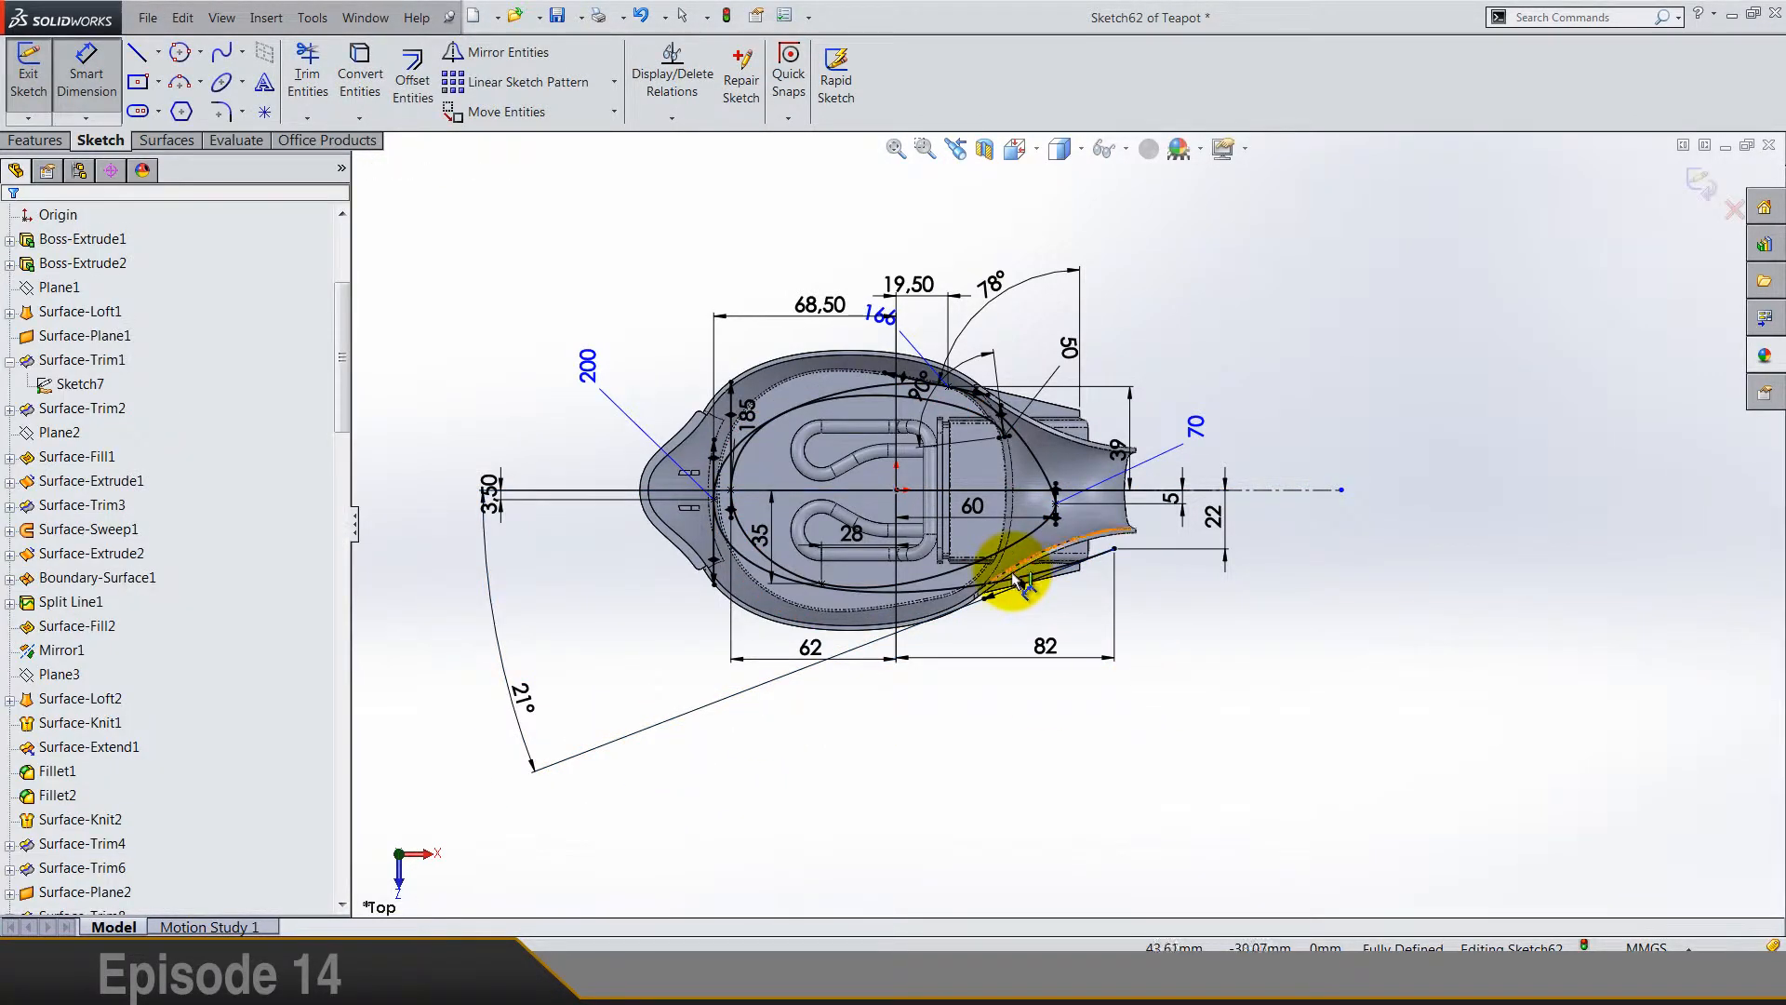
# Step: Dimension the tangent weight of the handle at the spline's open end and set it to 260 mm
pyautogui.scroll(-2, 993, 586)
pyautogui.click(983, 605)
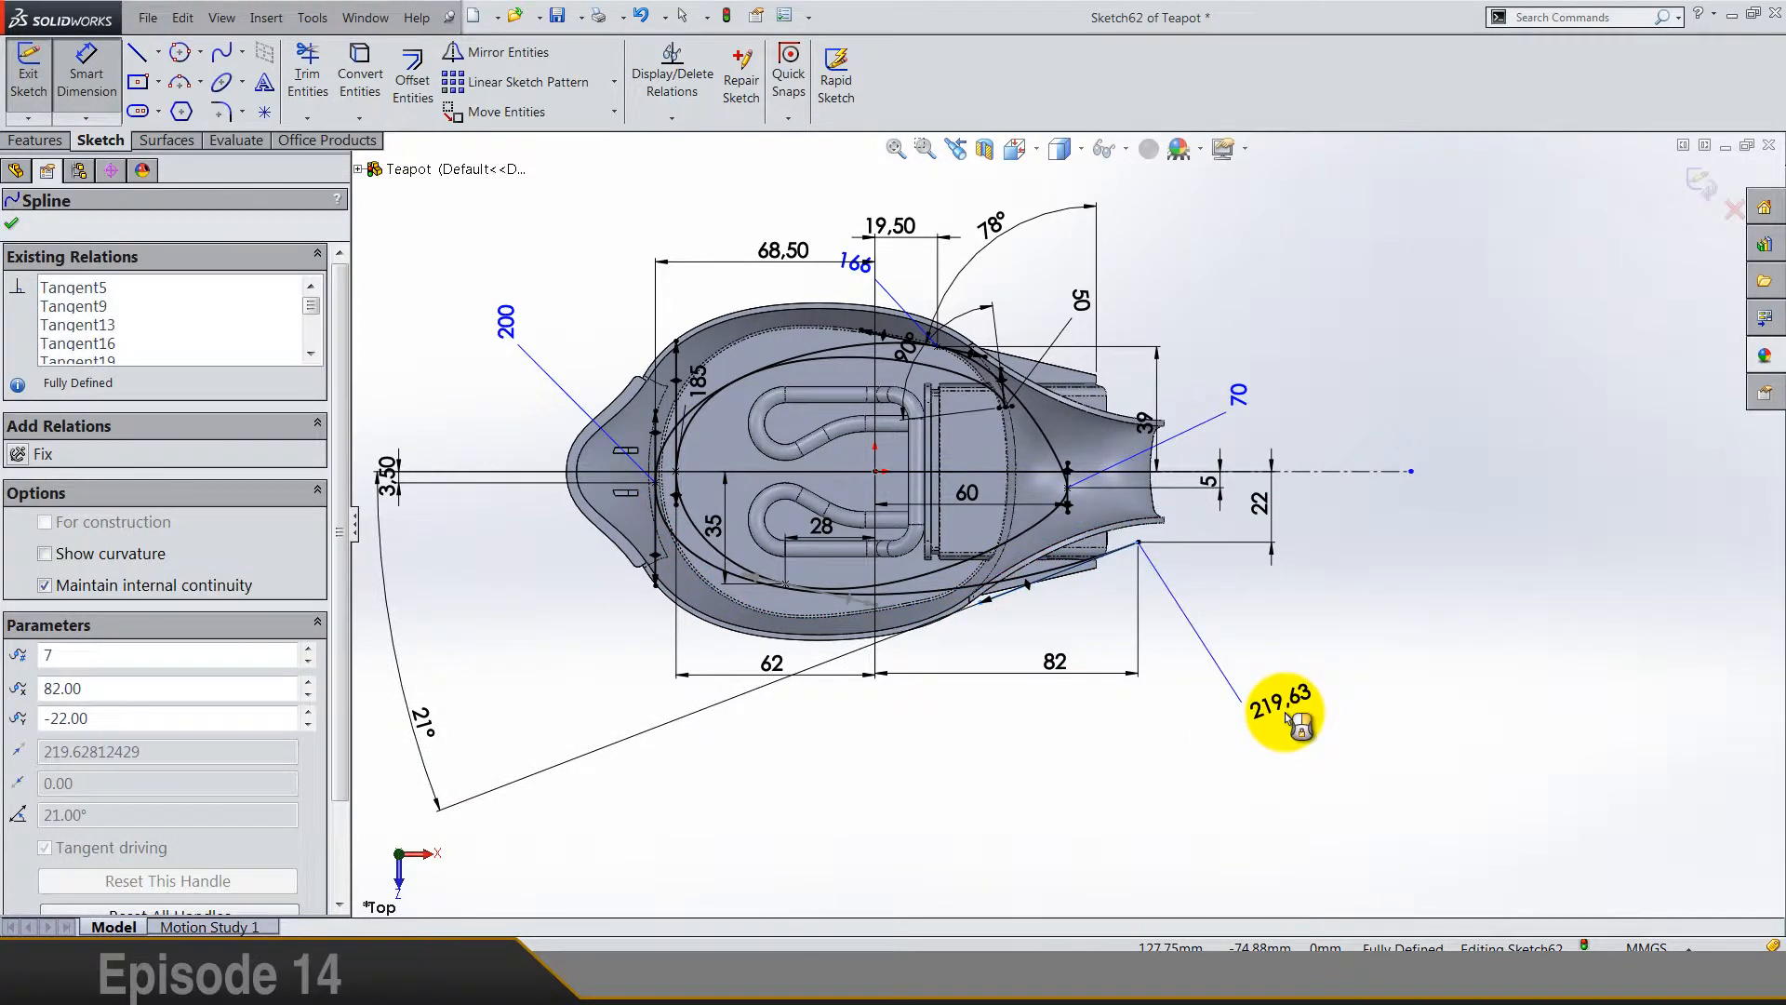
pyautogui.click(1285, 718)
pyautogui.write('220')
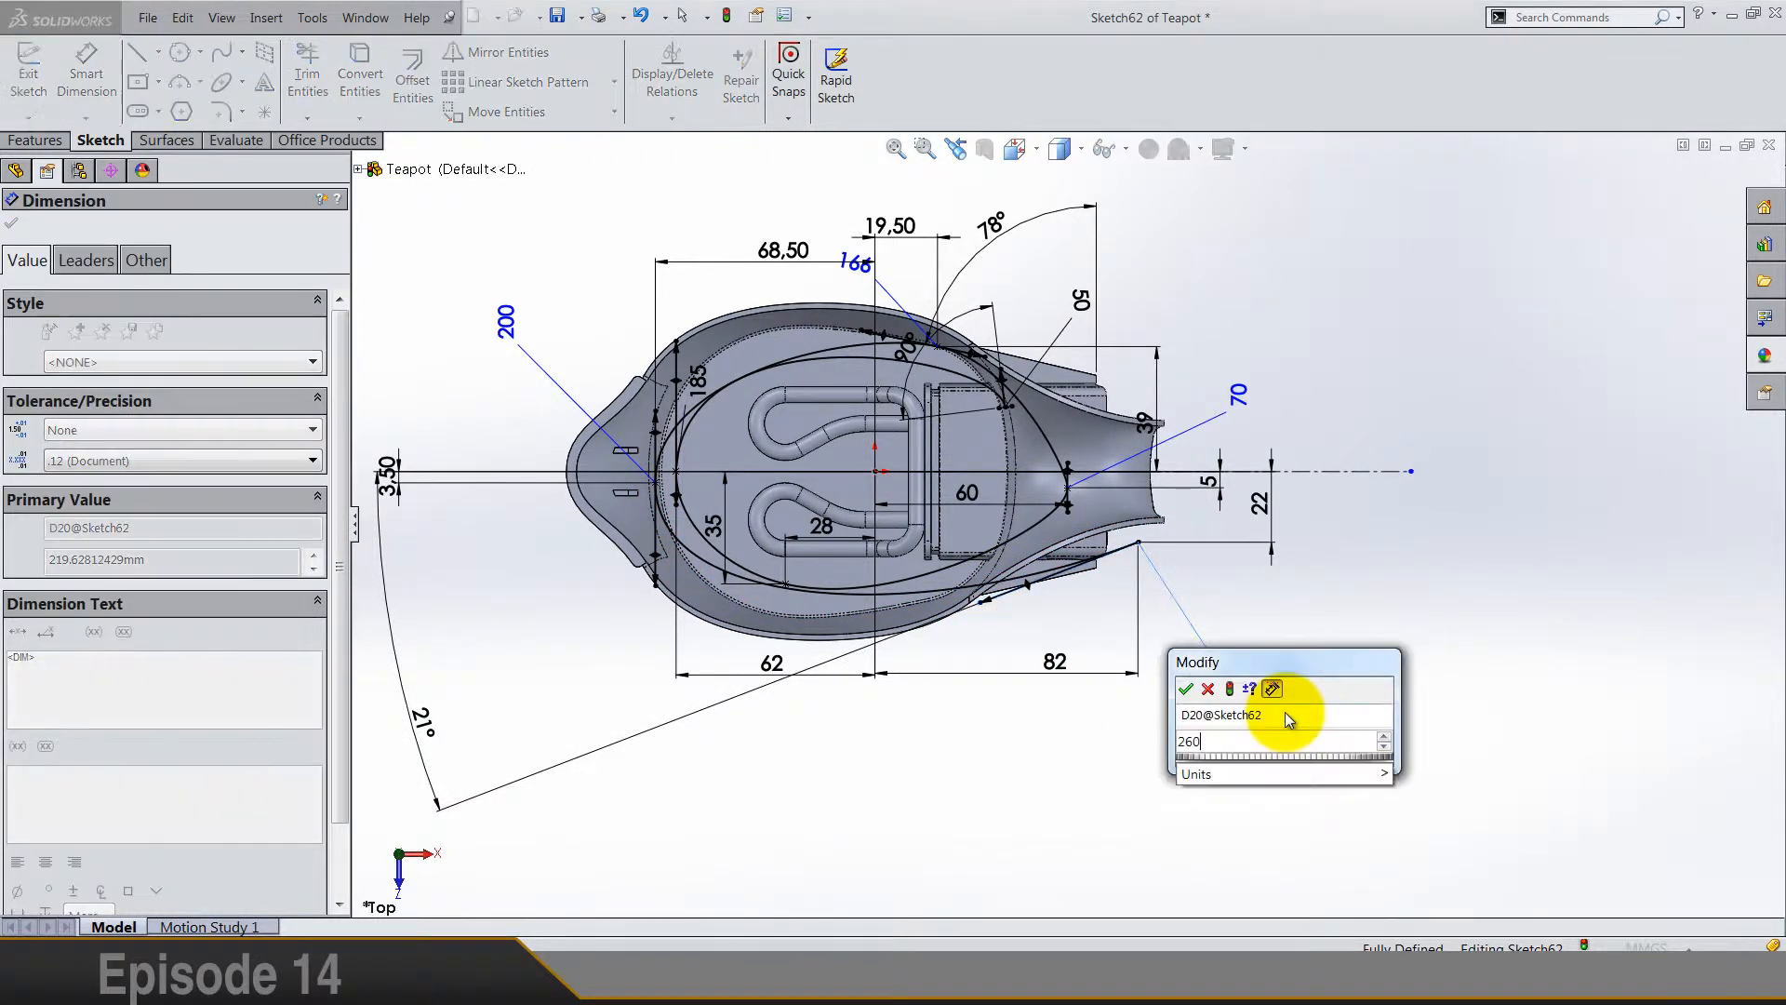
pyautogui.press('Return')
pyautogui.click(1127, 711)
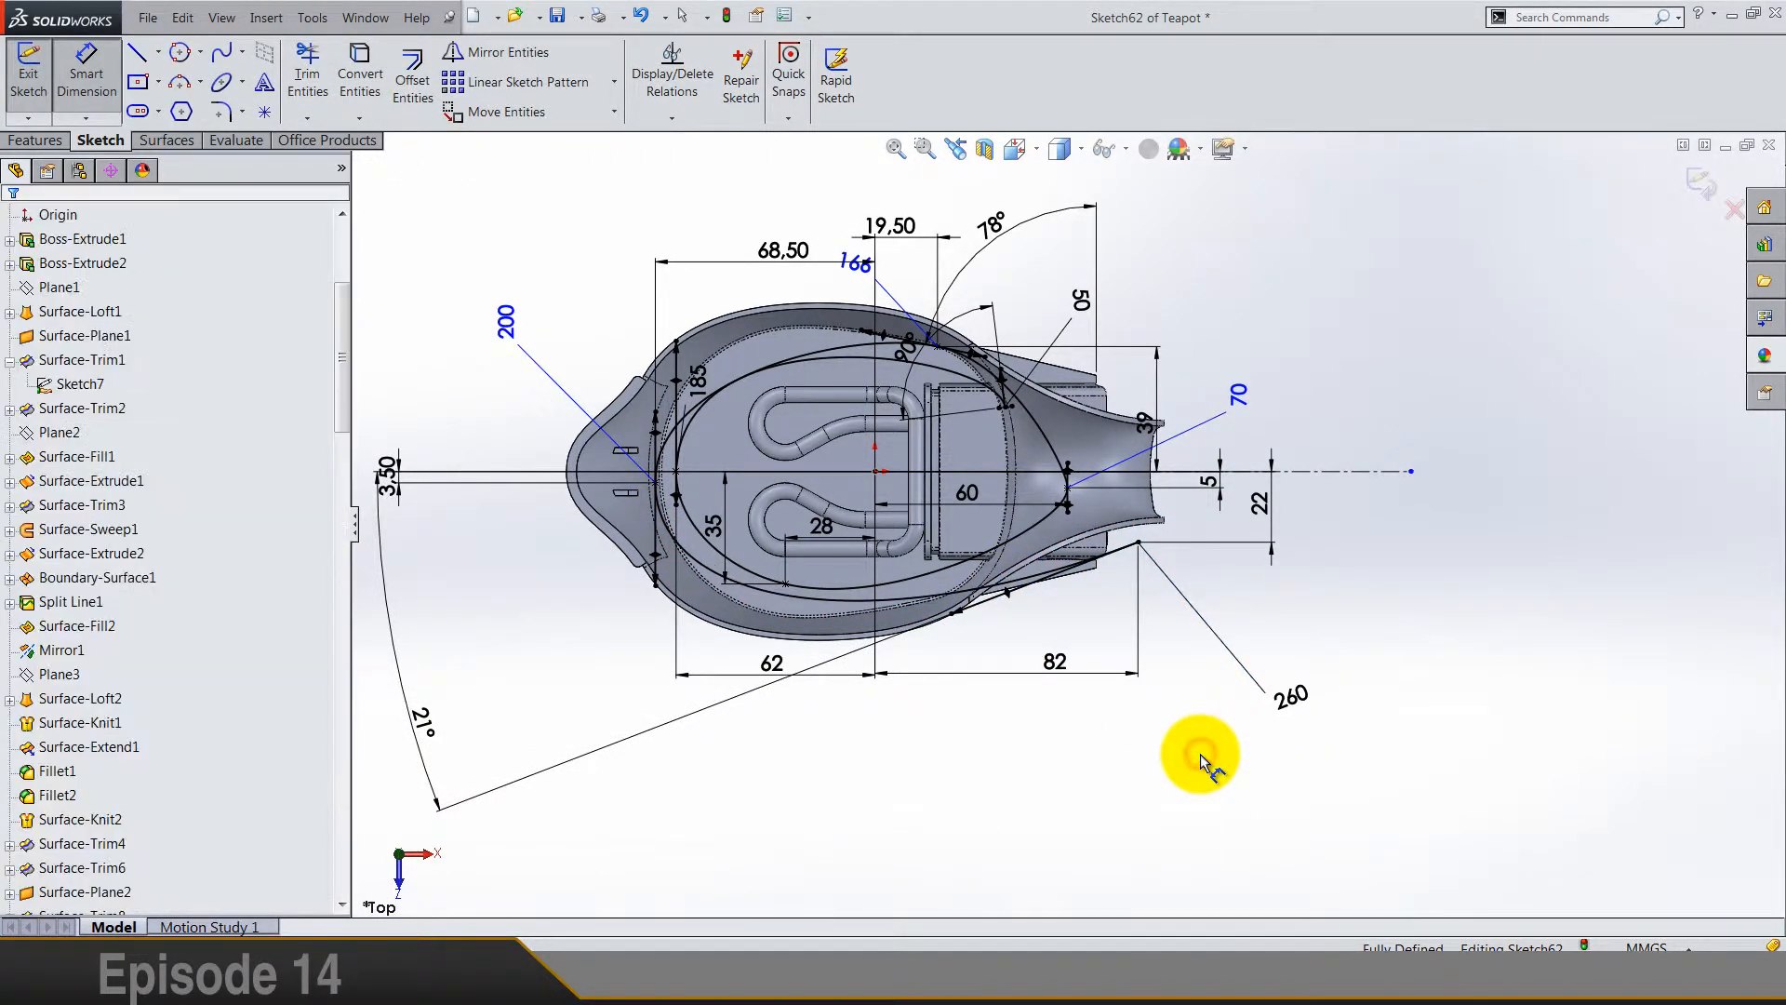
# Step: Space out the 68.50 mm and 19.50 mm distances and the 166 mm tangent weight dimension clear of the teapot body
pyautogui.scroll(2, 1102, 605)
pyautogui.scroll(-2, 989, 379)
pyautogui.scroll(2, 1056, 530)
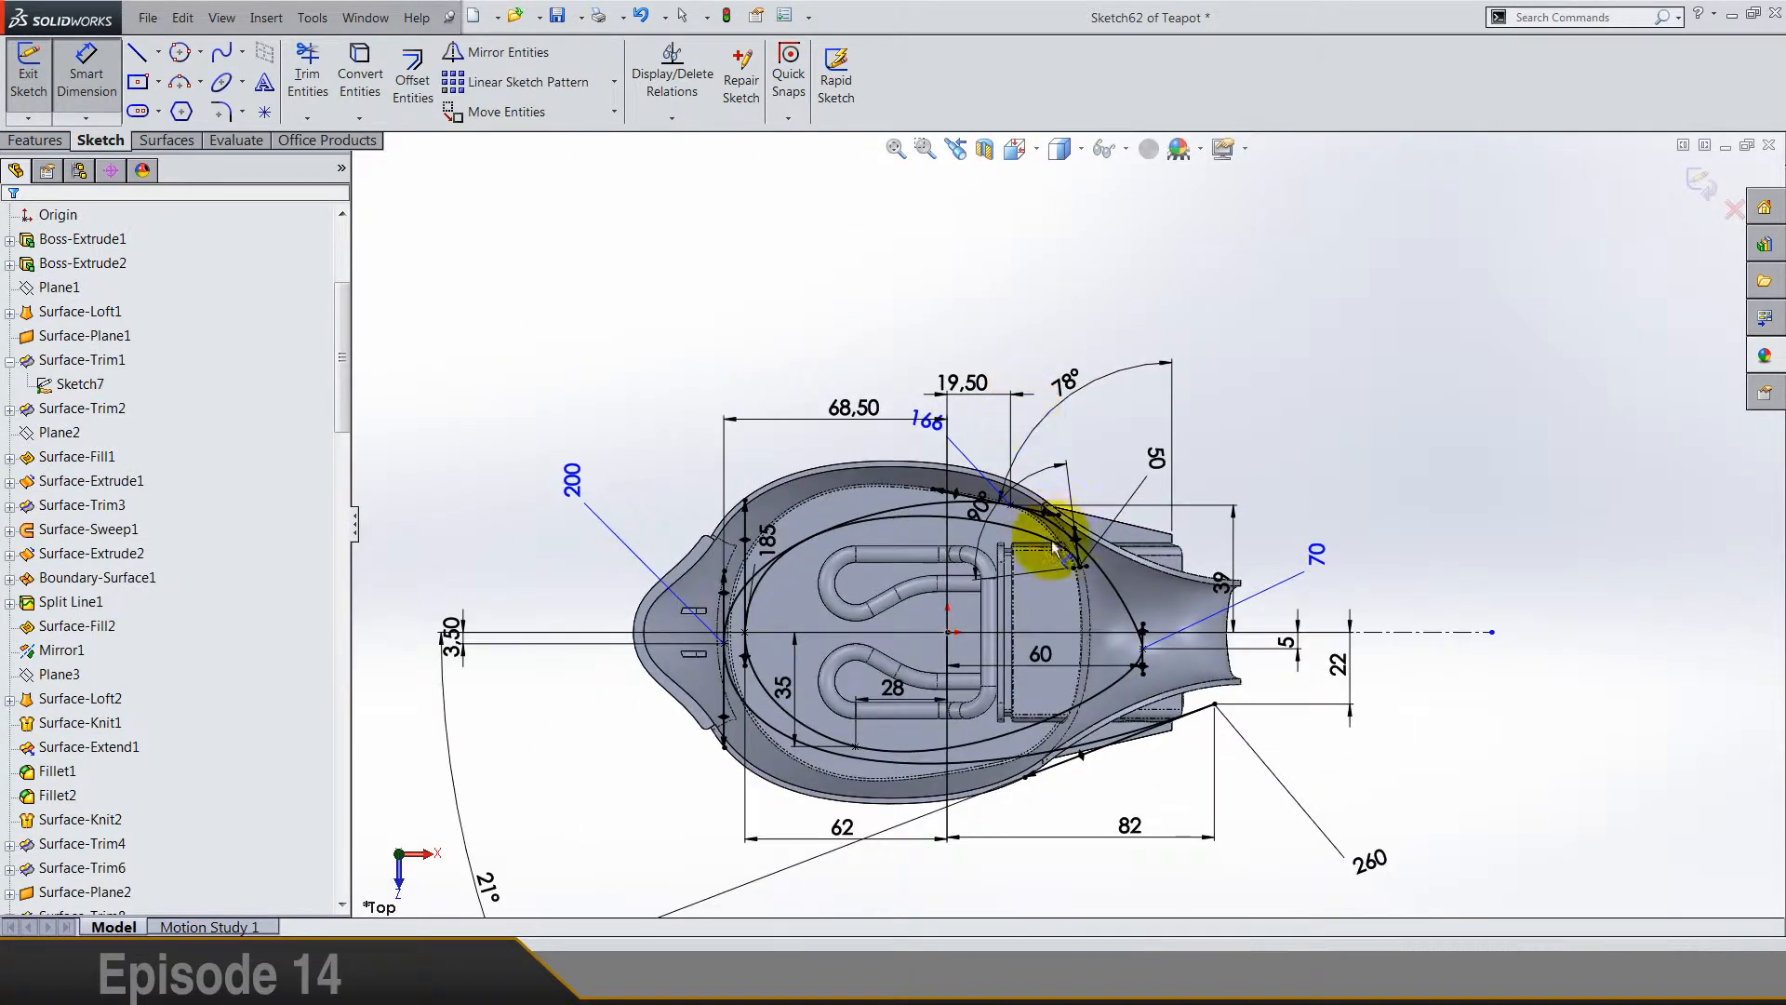
pyautogui.scroll(-2, 1016, 625)
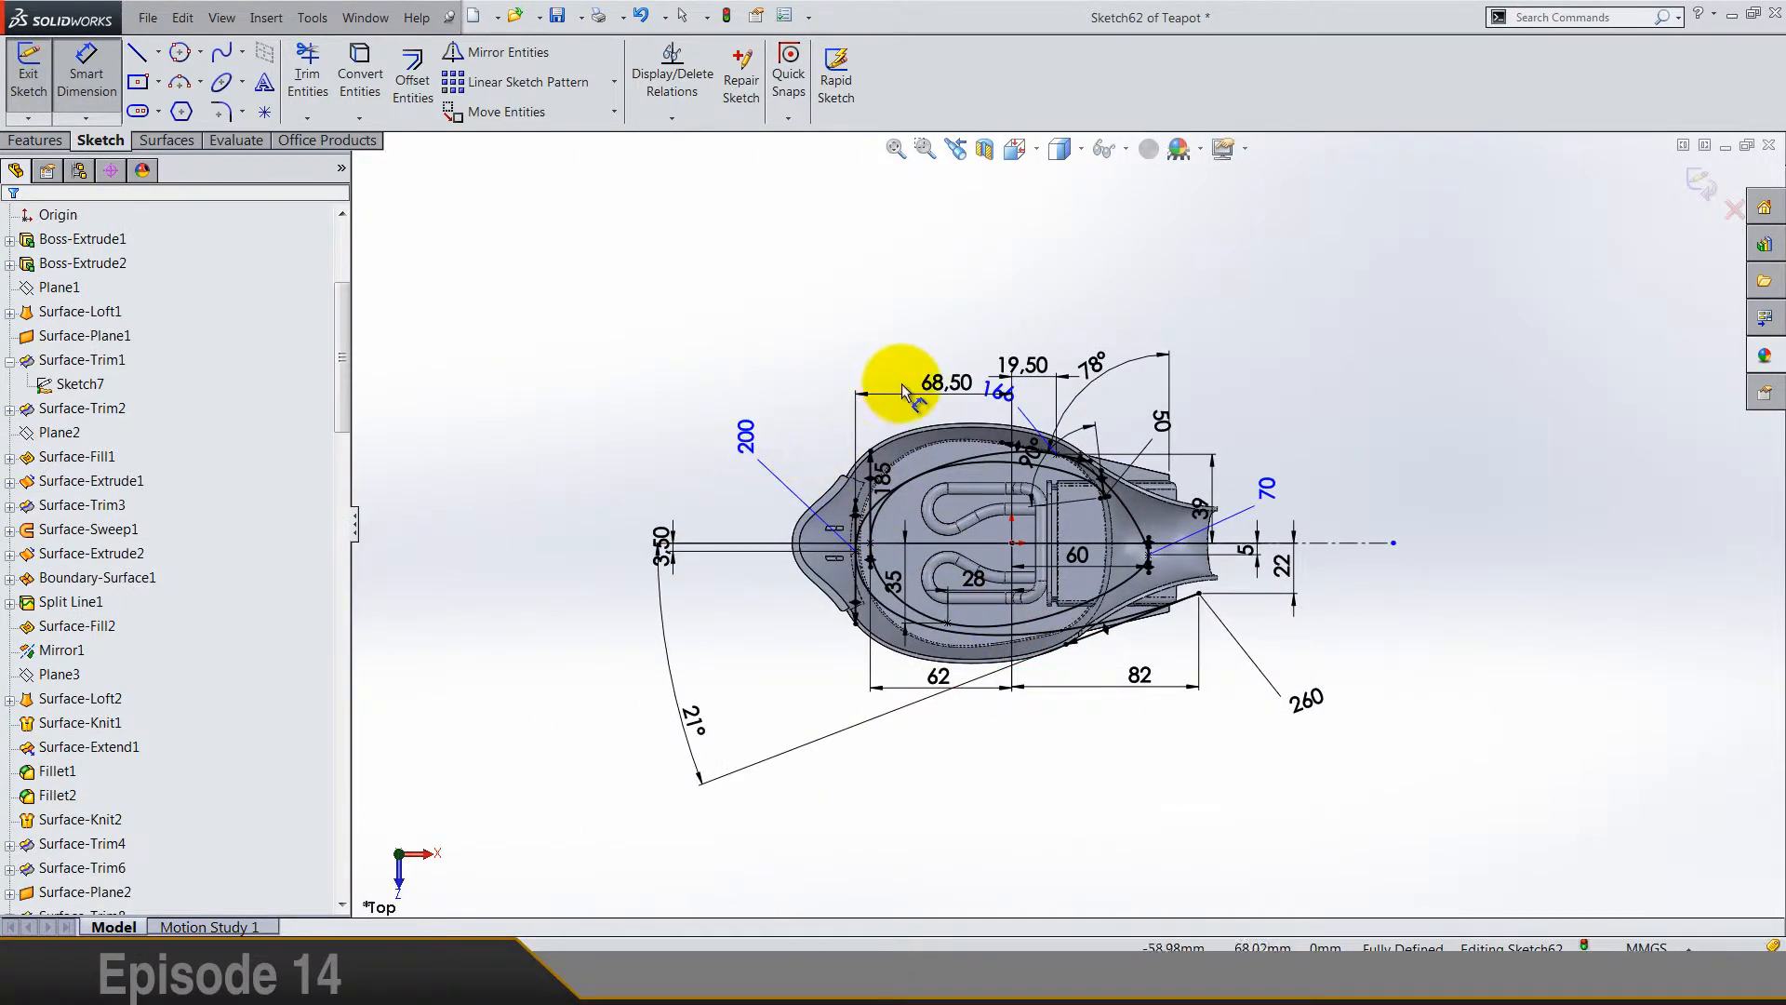
pyautogui.moveTo(947, 254); pyautogui.dragTo(938, 245)
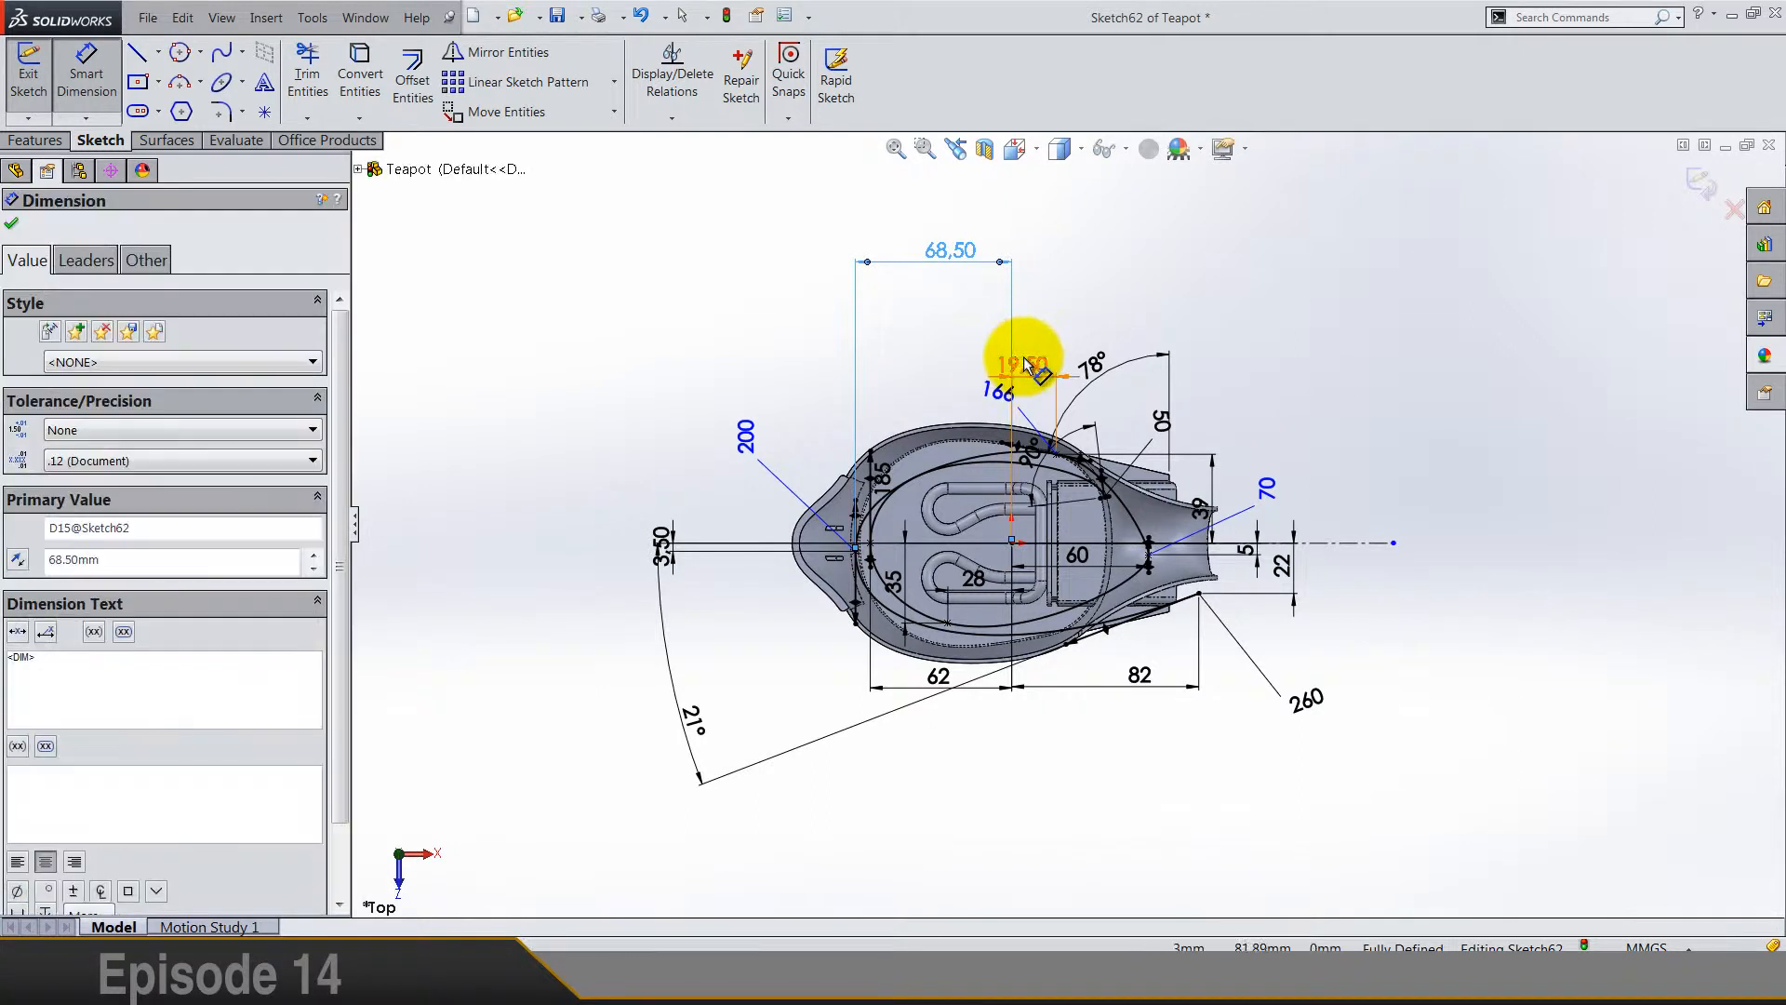
pyautogui.click(1038, 300)
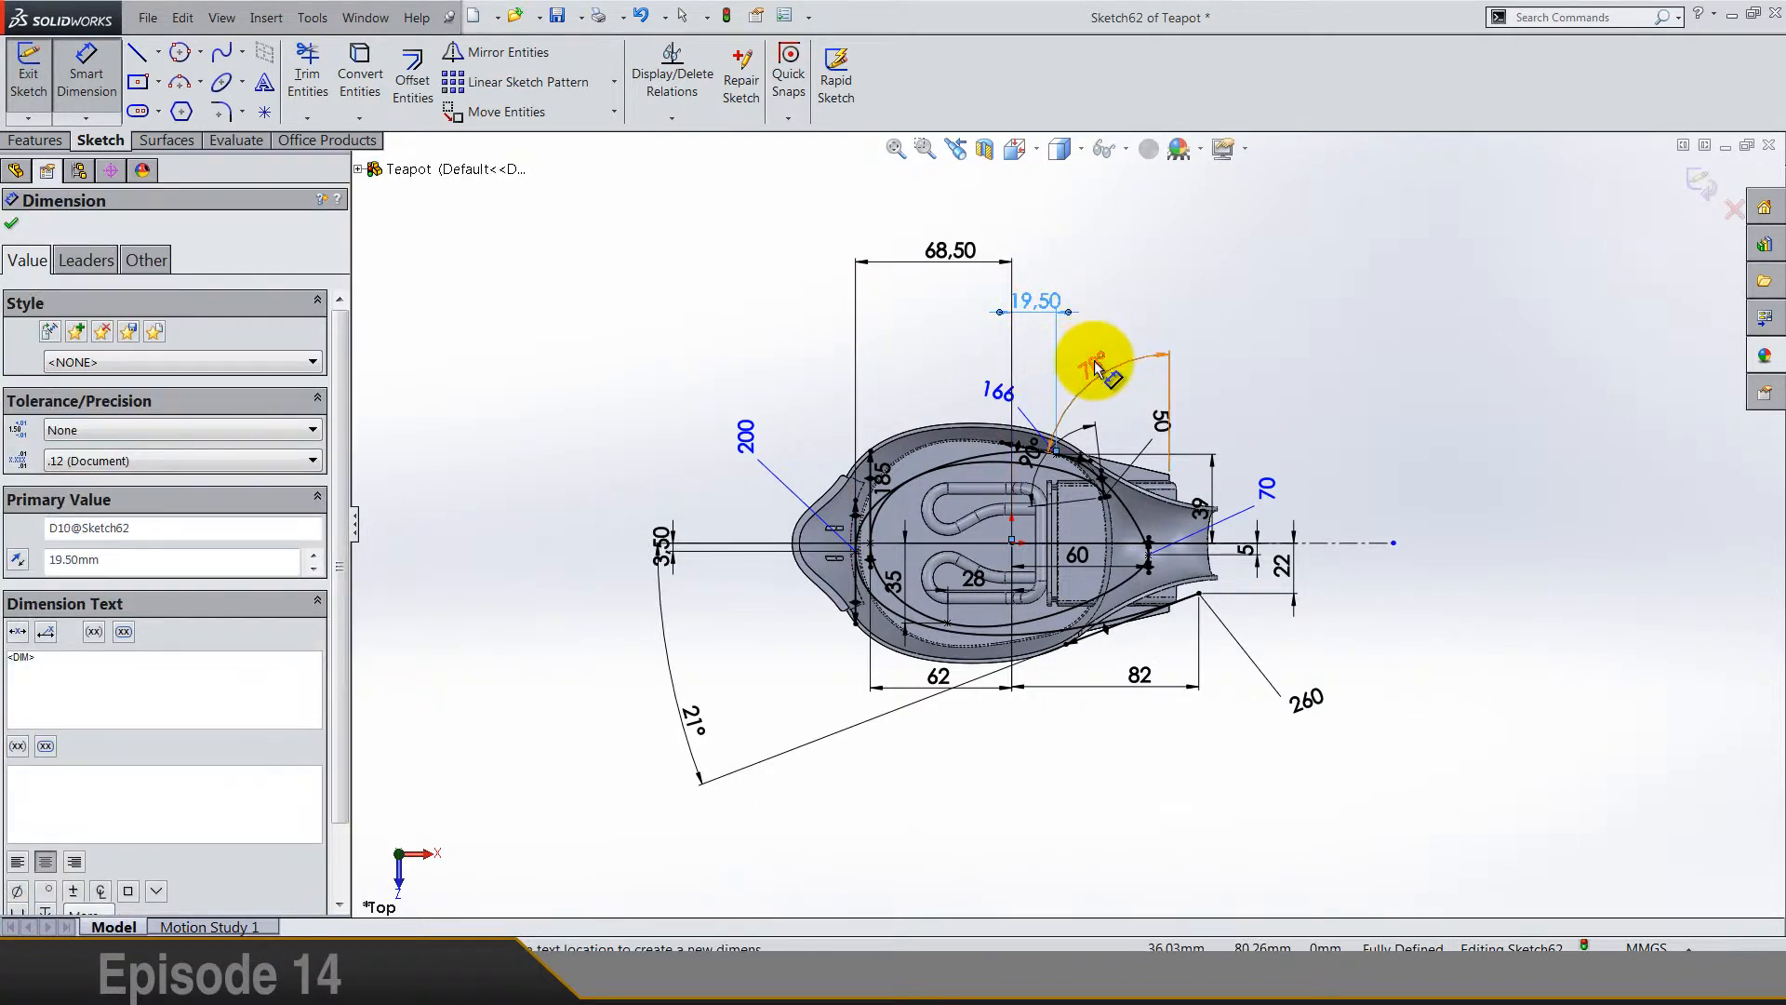
pyautogui.click(973, 389)
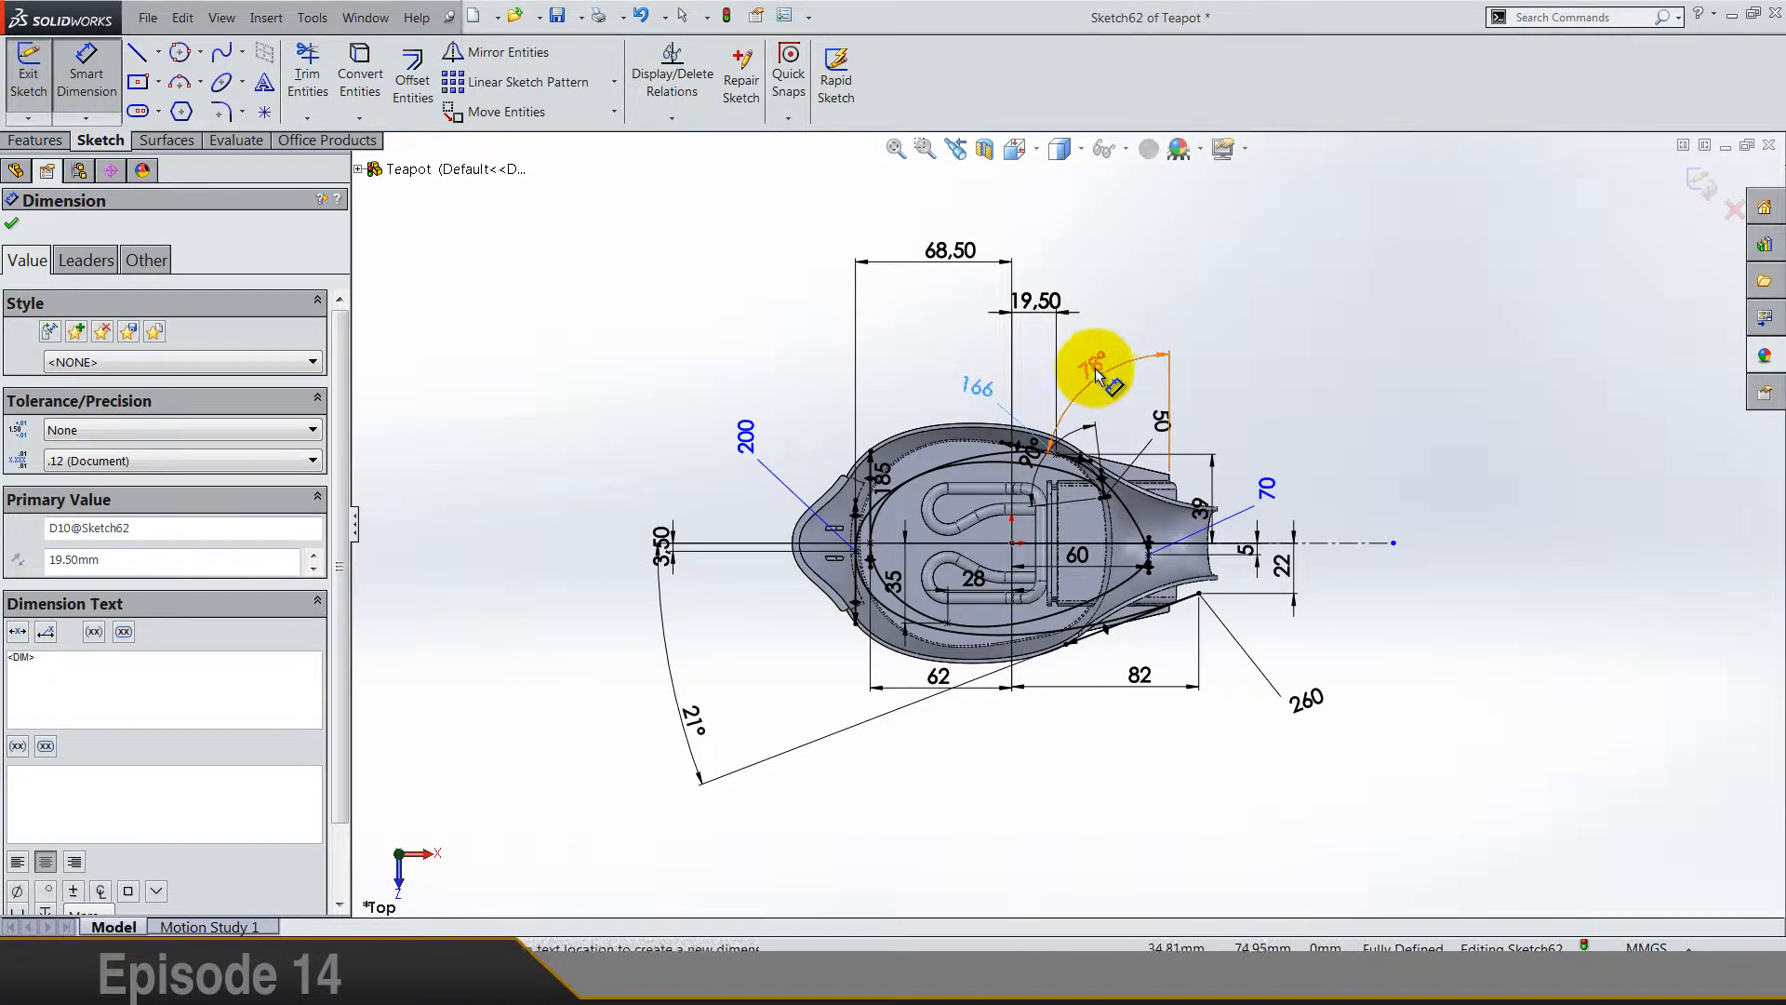
# Step: Reposition the 78° and 90° angle dimensions and the 50 mm tangent weight dimension so they no longer crowd the spline
pyautogui.moveTo(1094, 366); pyautogui.dragTo(851, 206)
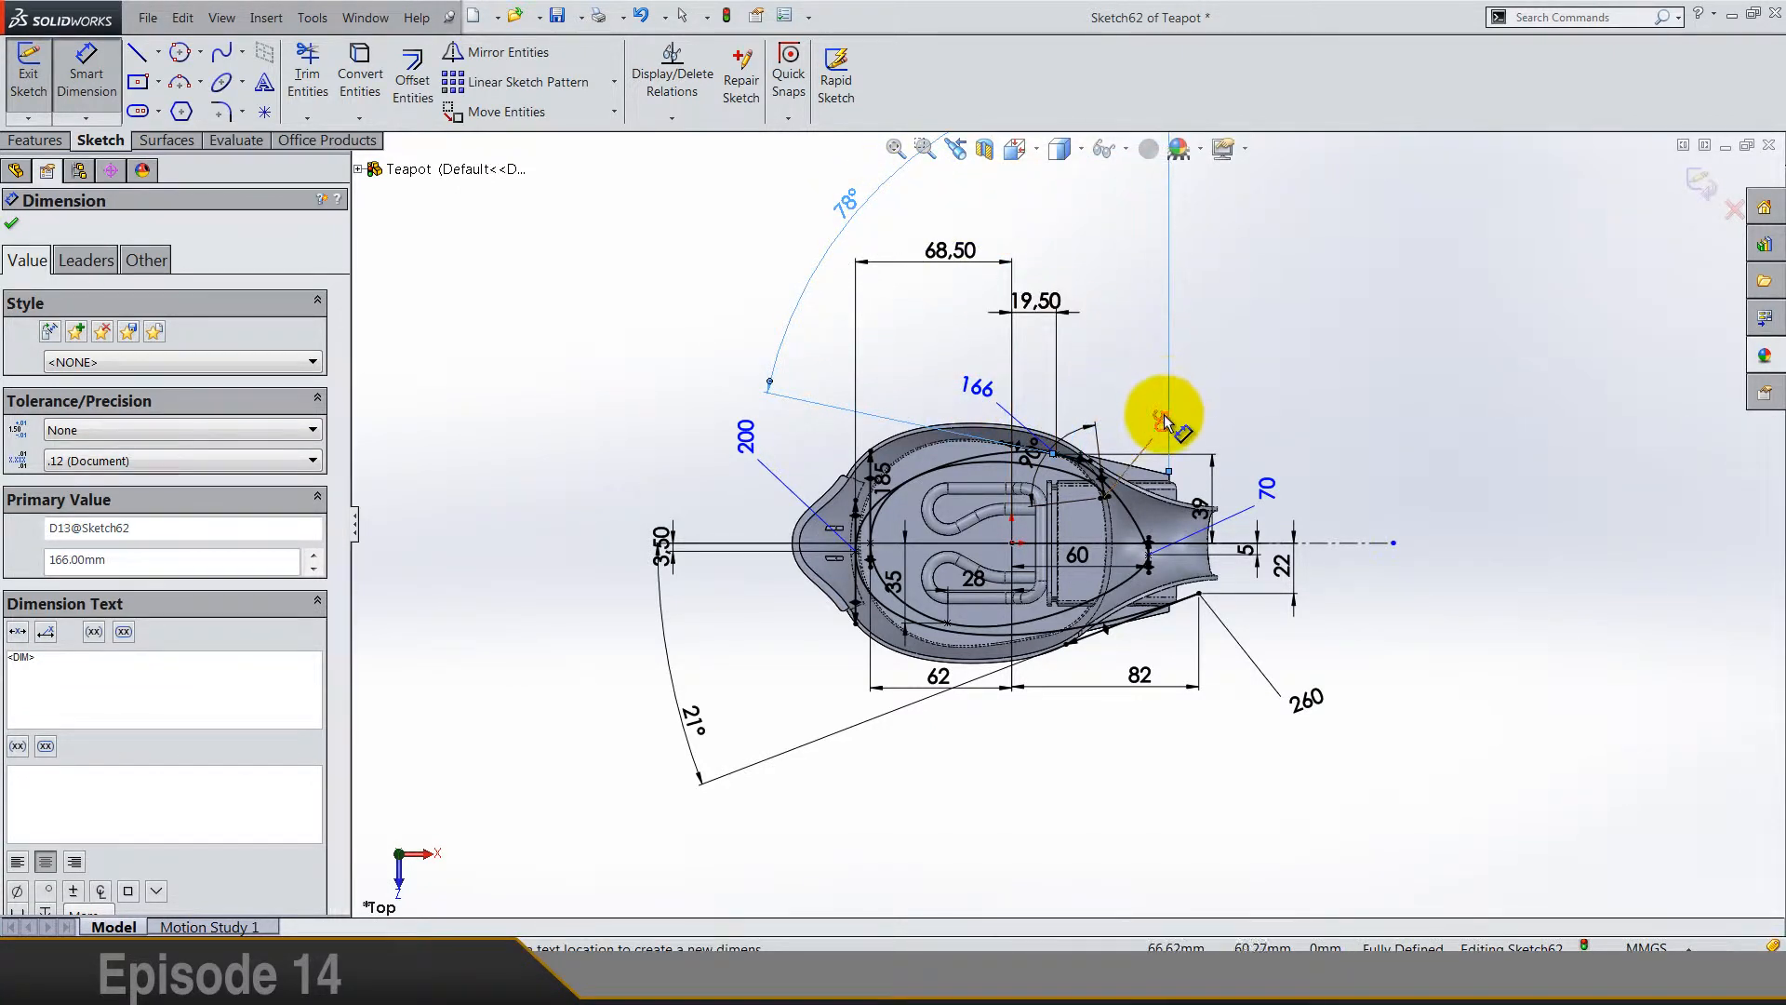
pyautogui.moveTo(1160, 416); pyautogui.dragTo(1123, 407)
pyautogui.moveTo(1033, 461); pyautogui.dragTo(819, 312)
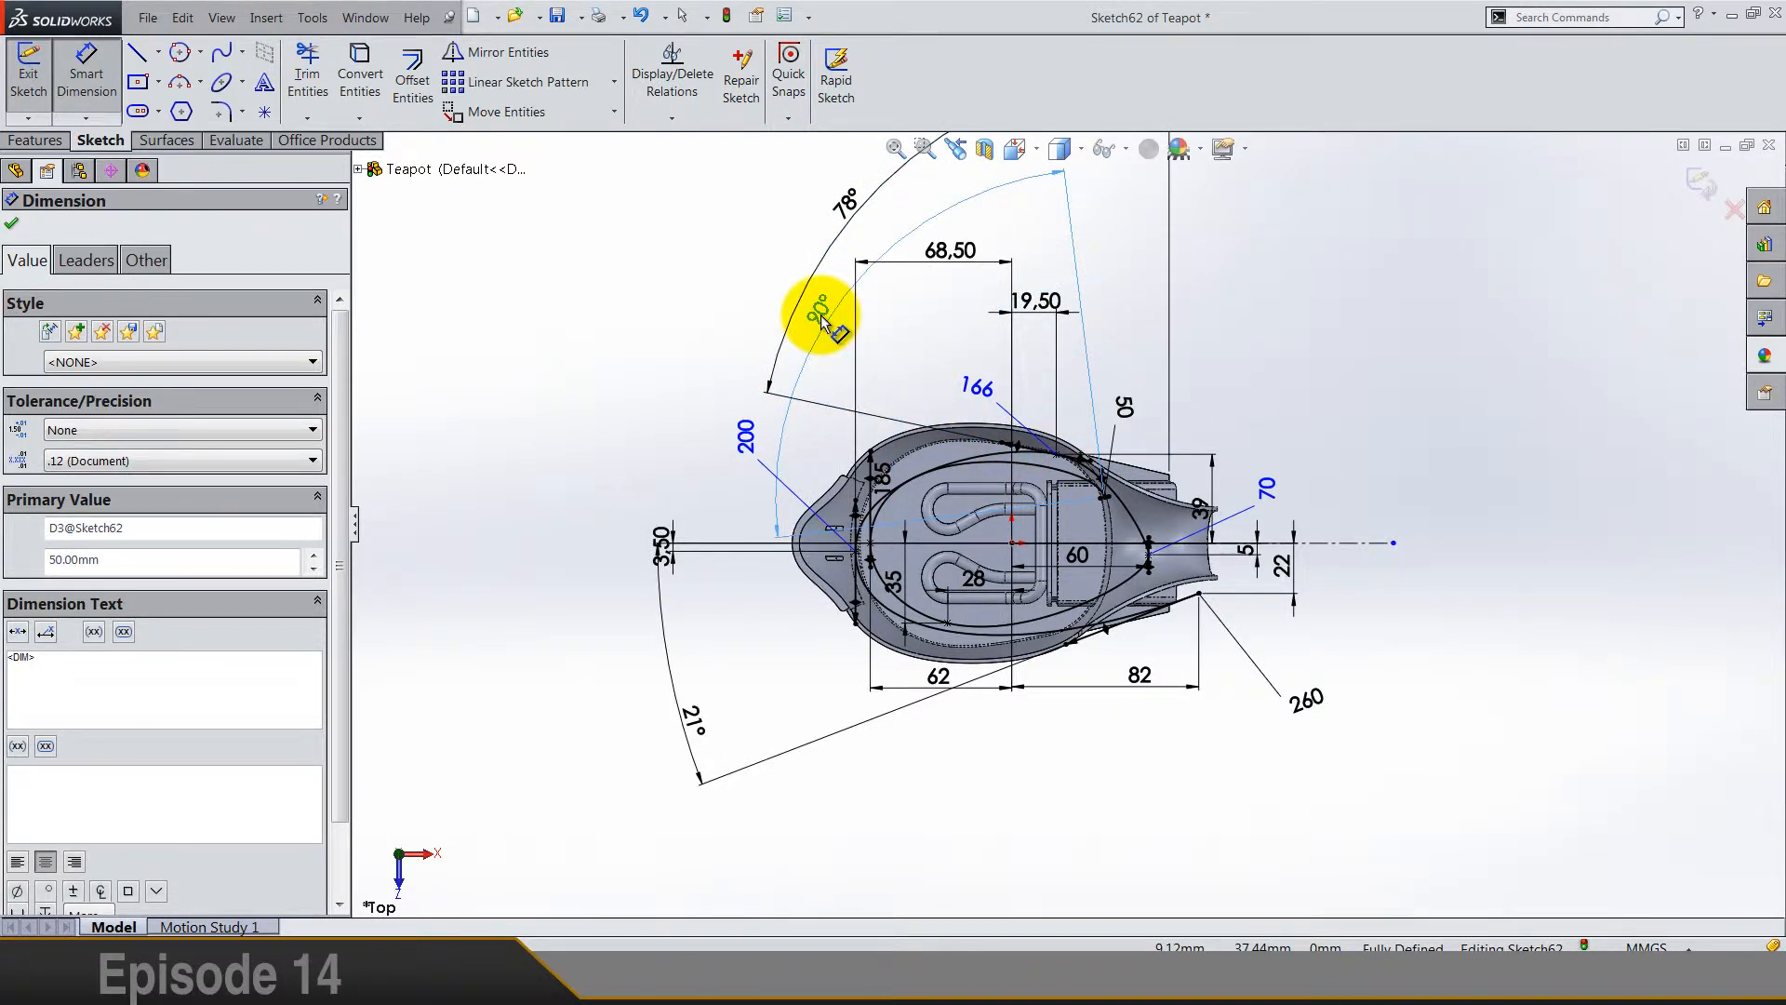
pyautogui.click(663, 383)
pyautogui.scroll(1, 735, 465)
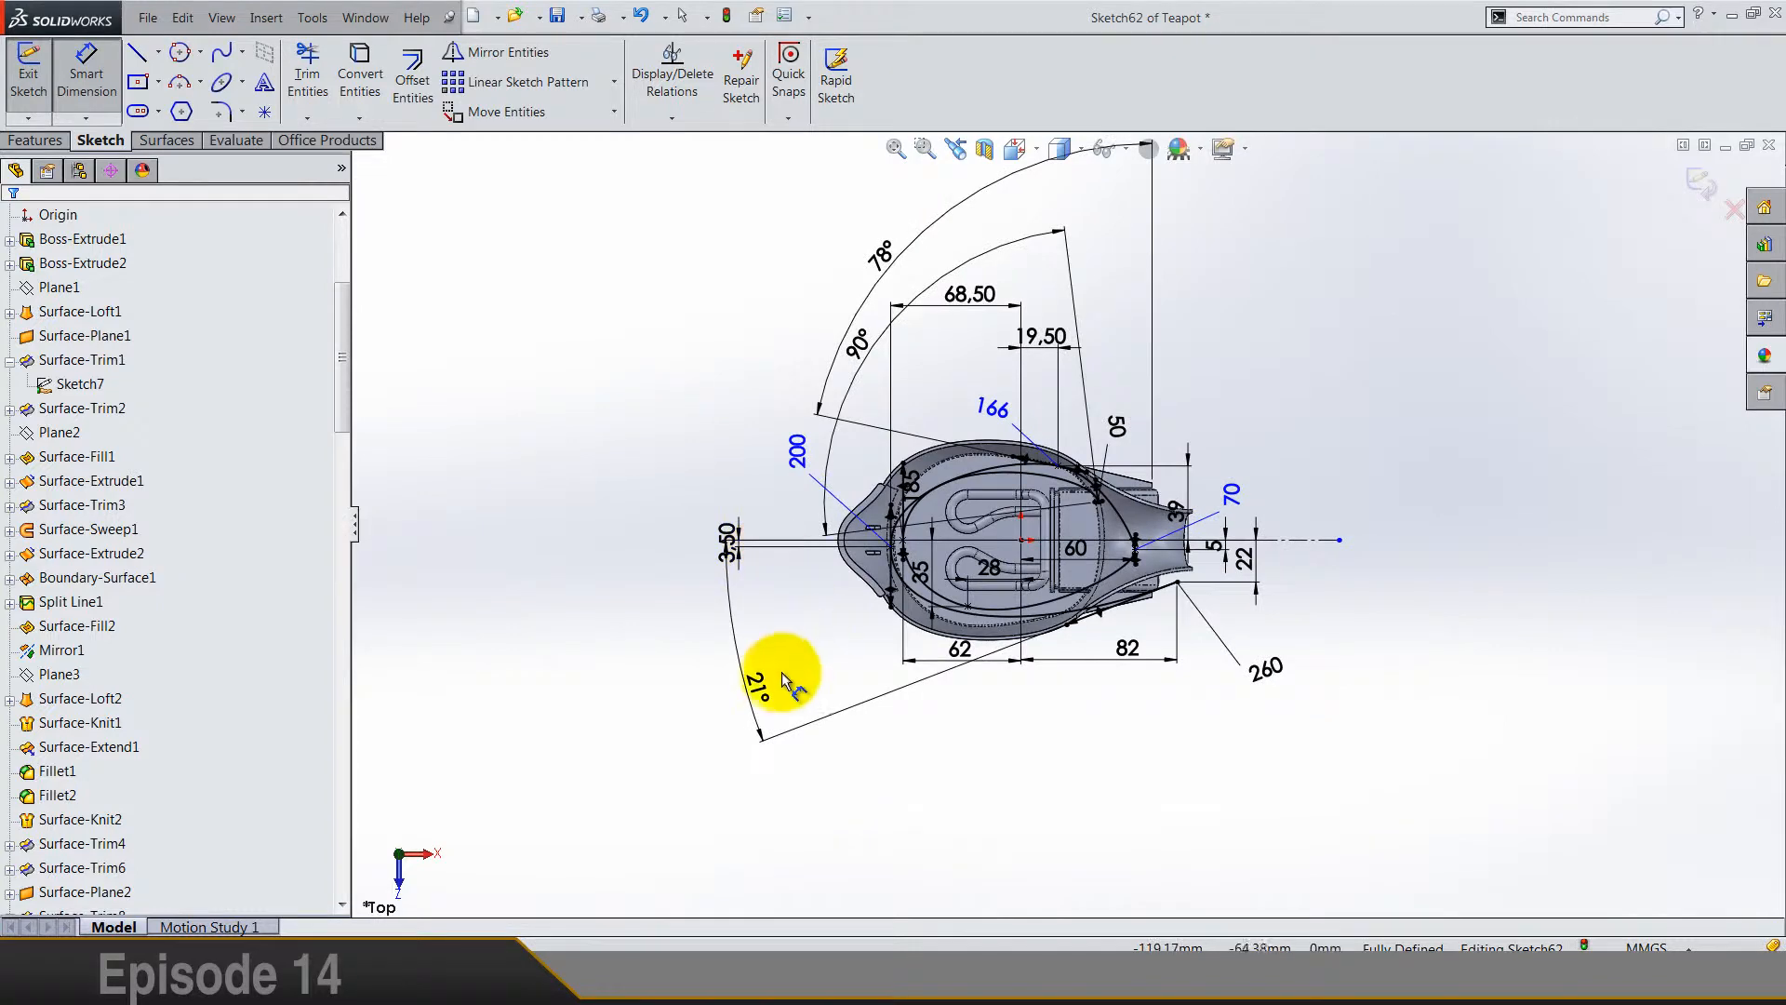
# Step: Move the 21° angle dimension closer to the teapot and the 62 mm and 82 mm distances farther below it
pyautogui.moveTo(759, 684); pyautogui.dragTo(813, 670)
pyautogui.click(932, 777)
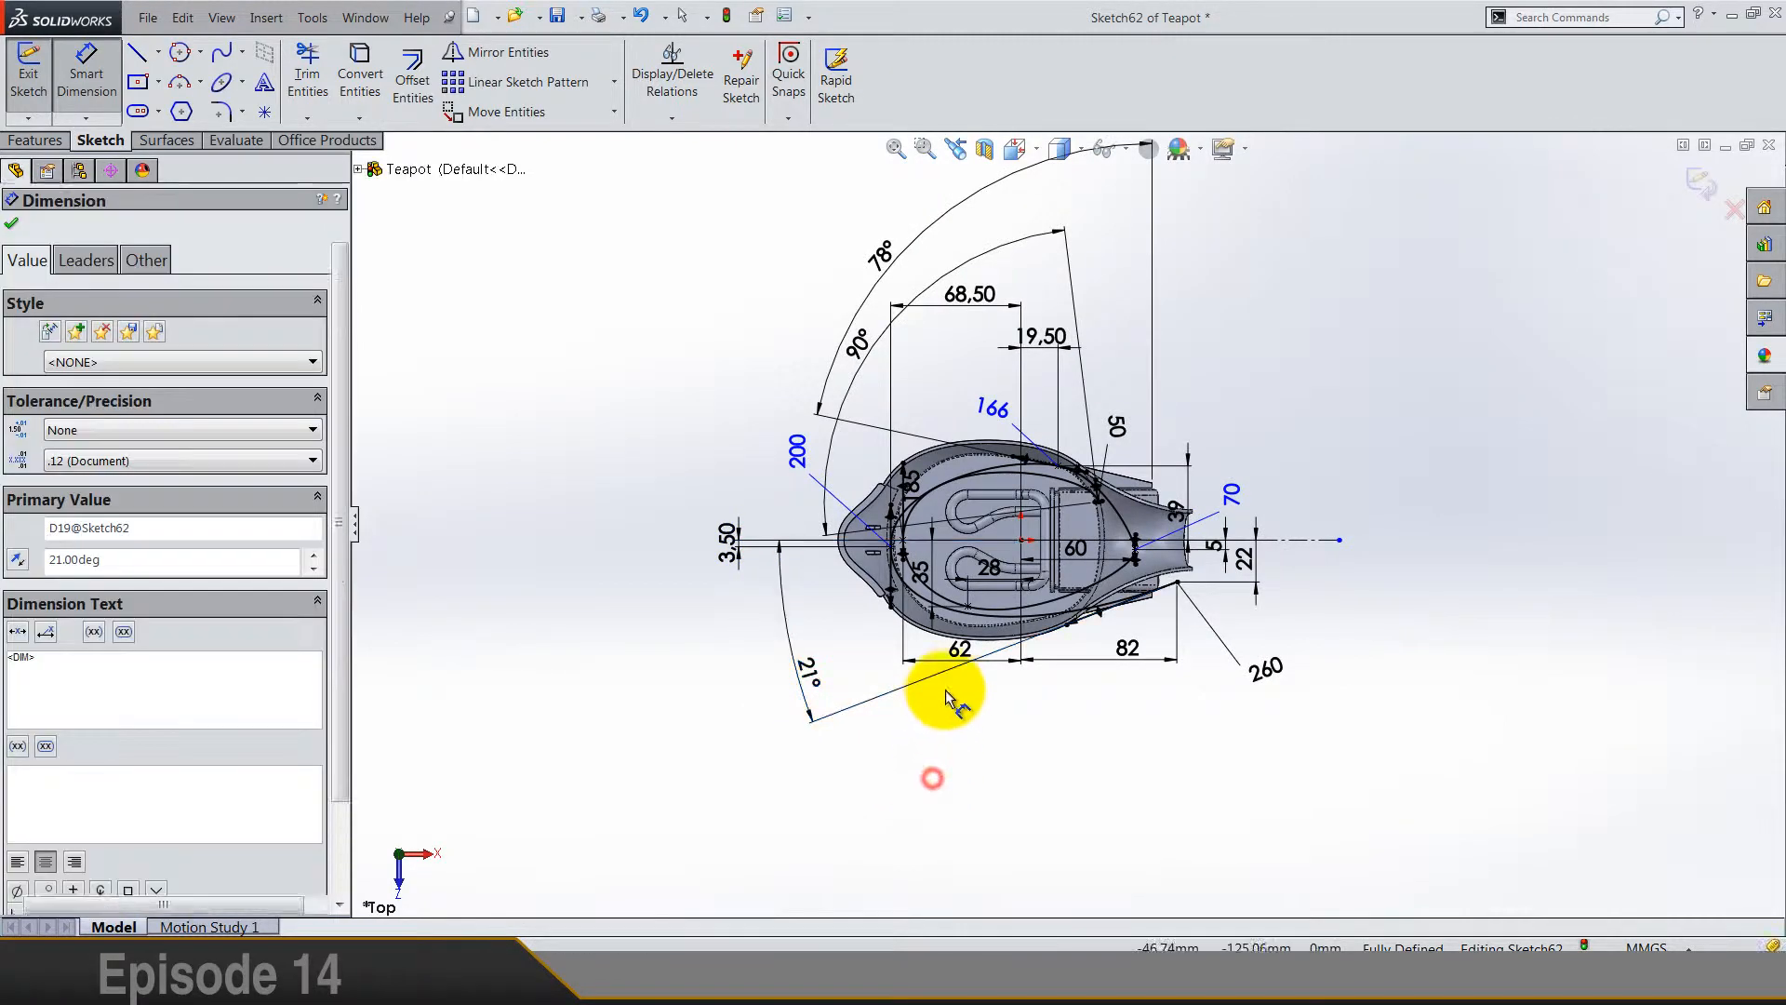
pyautogui.moveTo(958, 651); pyautogui.dragTo(970, 740)
pyautogui.click(1103, 712)
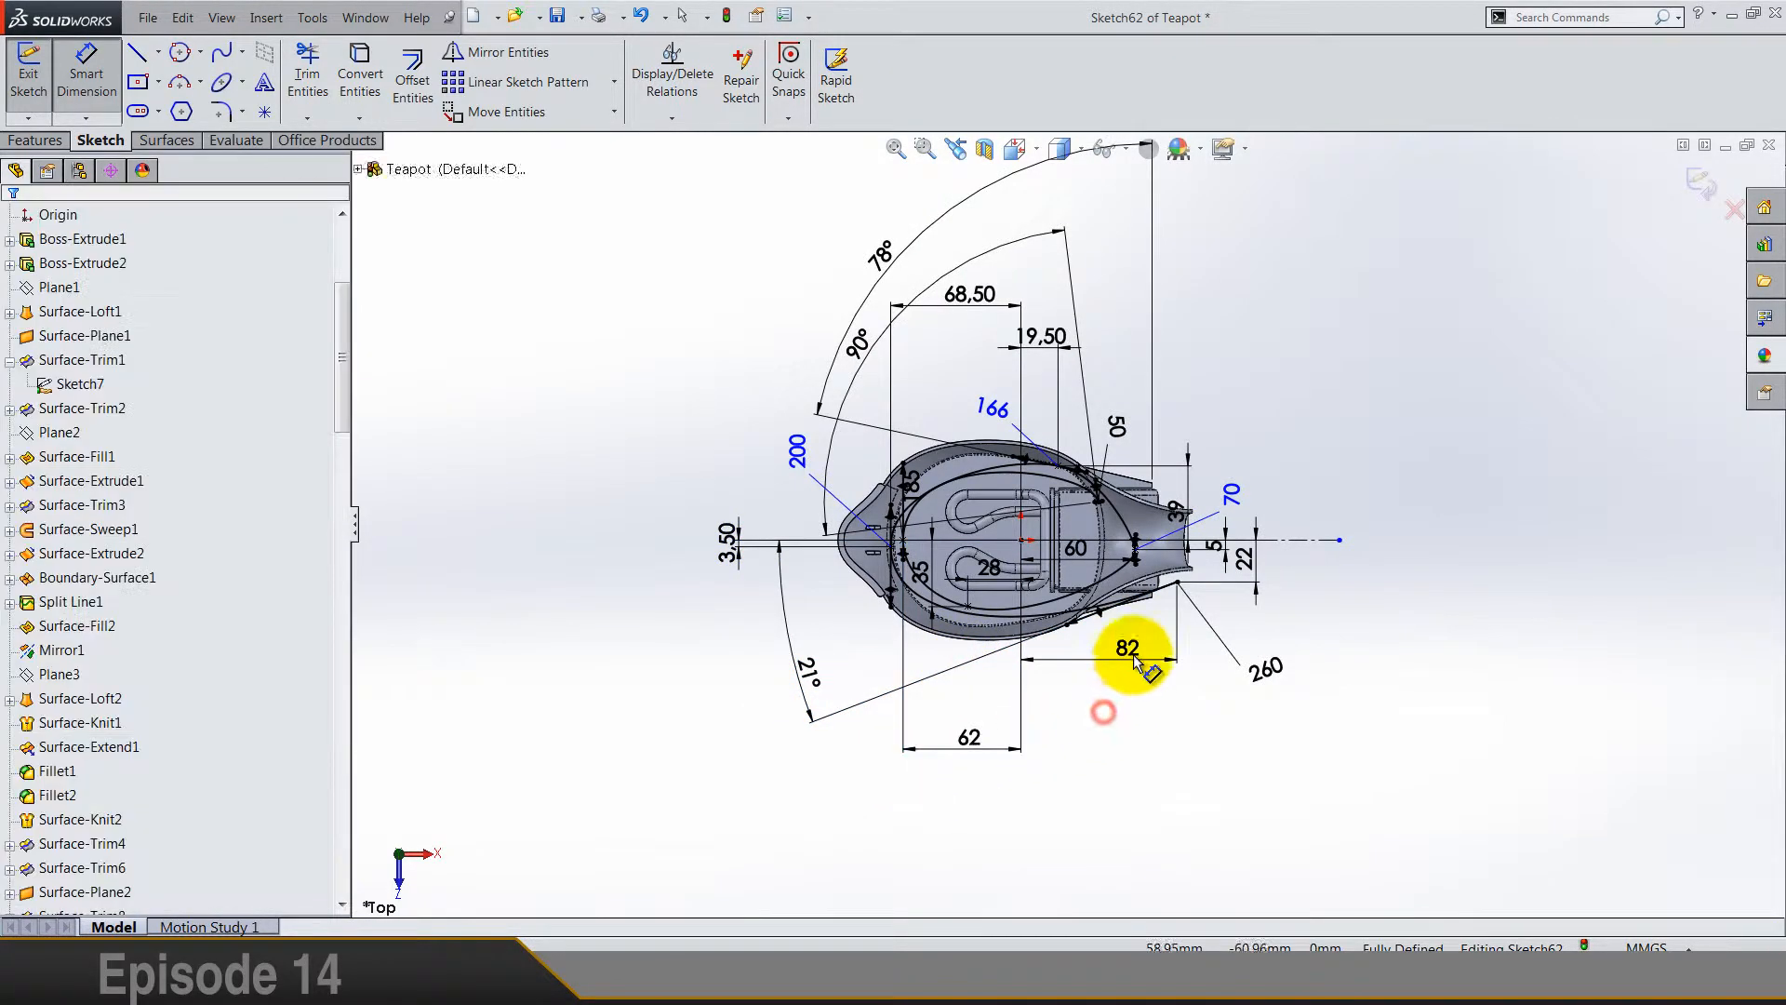
pyautogui.moveTo(1133, 730); pyautogui.dragTo(1138, 743)
pyautogui.click(1169, 801)
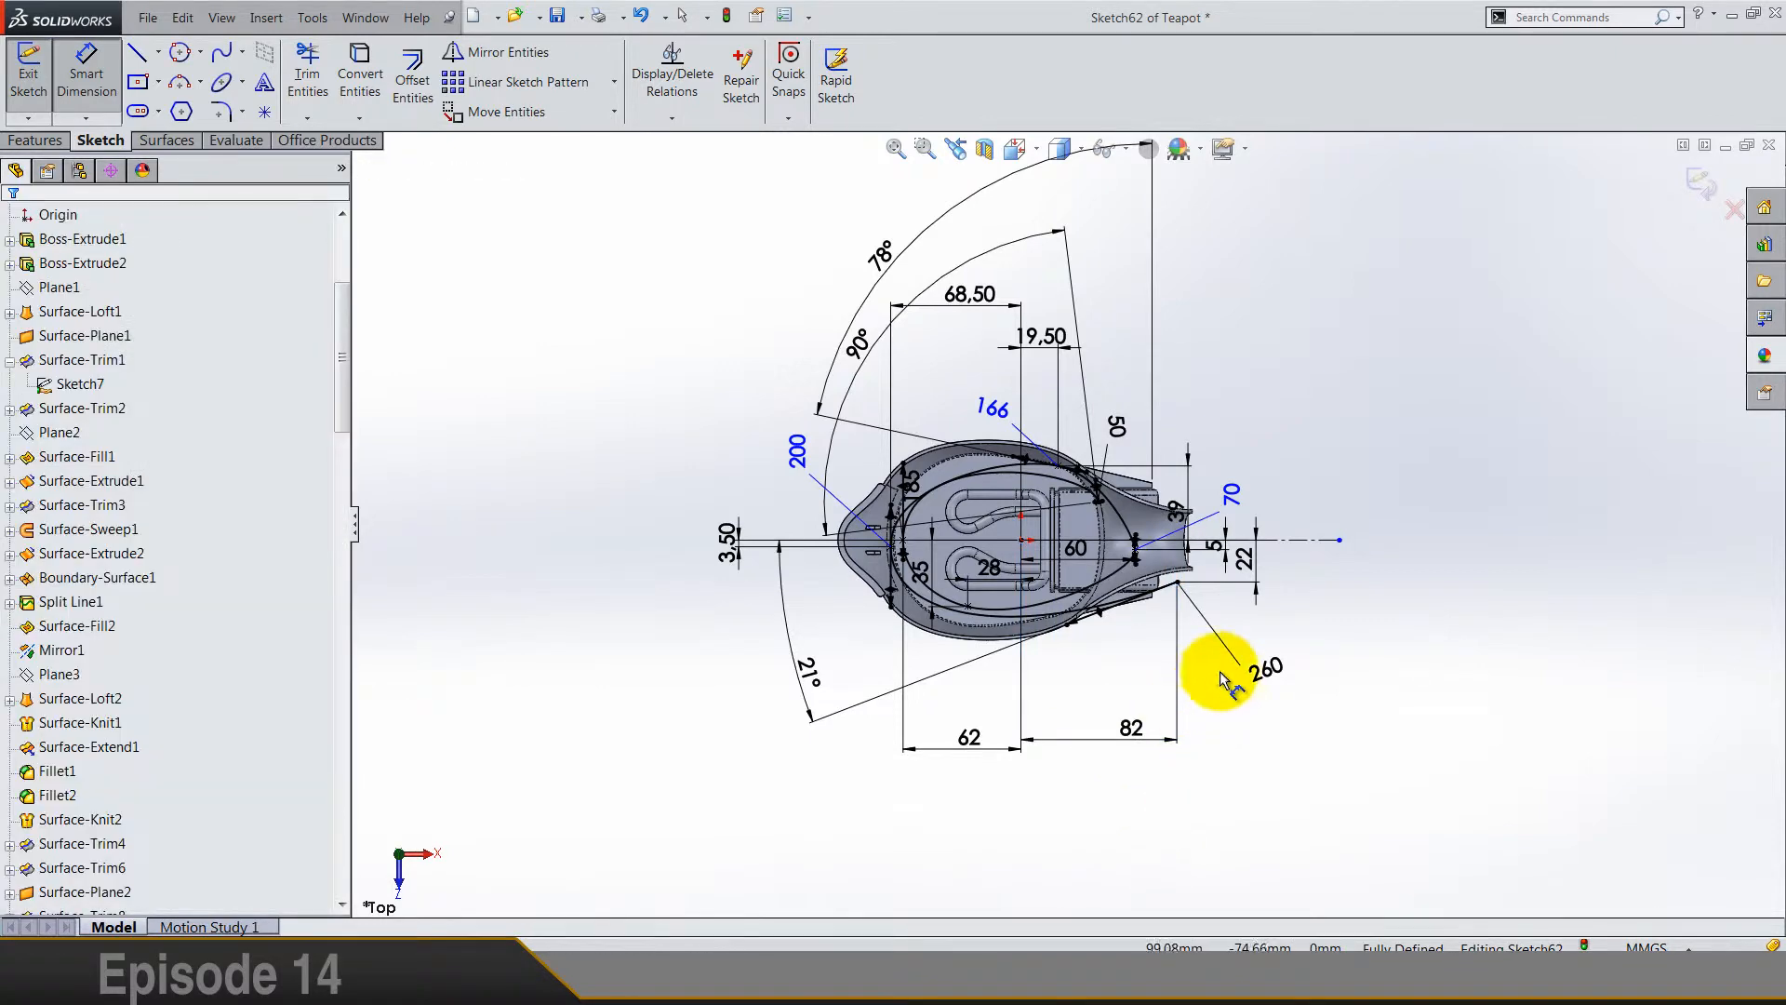
# Step: Move the 50 mm tangent weight dimension and the 90° angle dimension closer to the spline's inner end point
pyautogui.scroll(1, 1219, 672)
pyautogui.scroll(-8, 1229, 606)
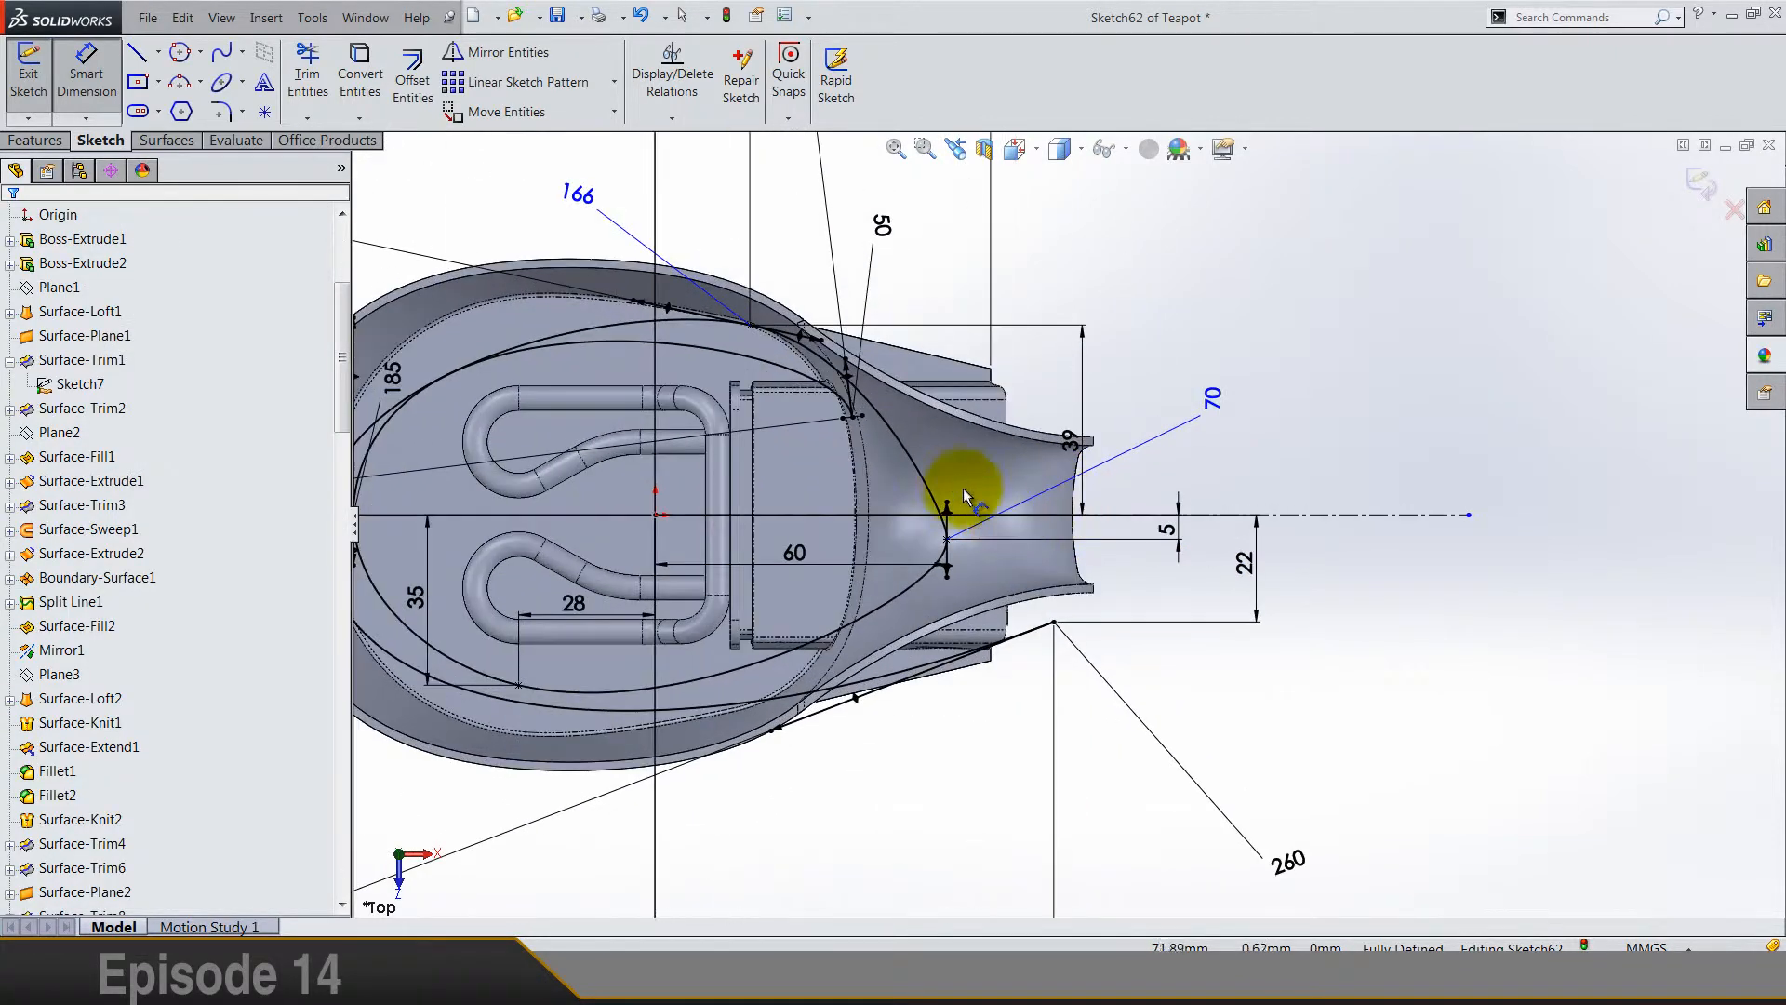
pyautogui.scroll(3, 920, 410)
pyautogui.scroll(-3, 909, 381)
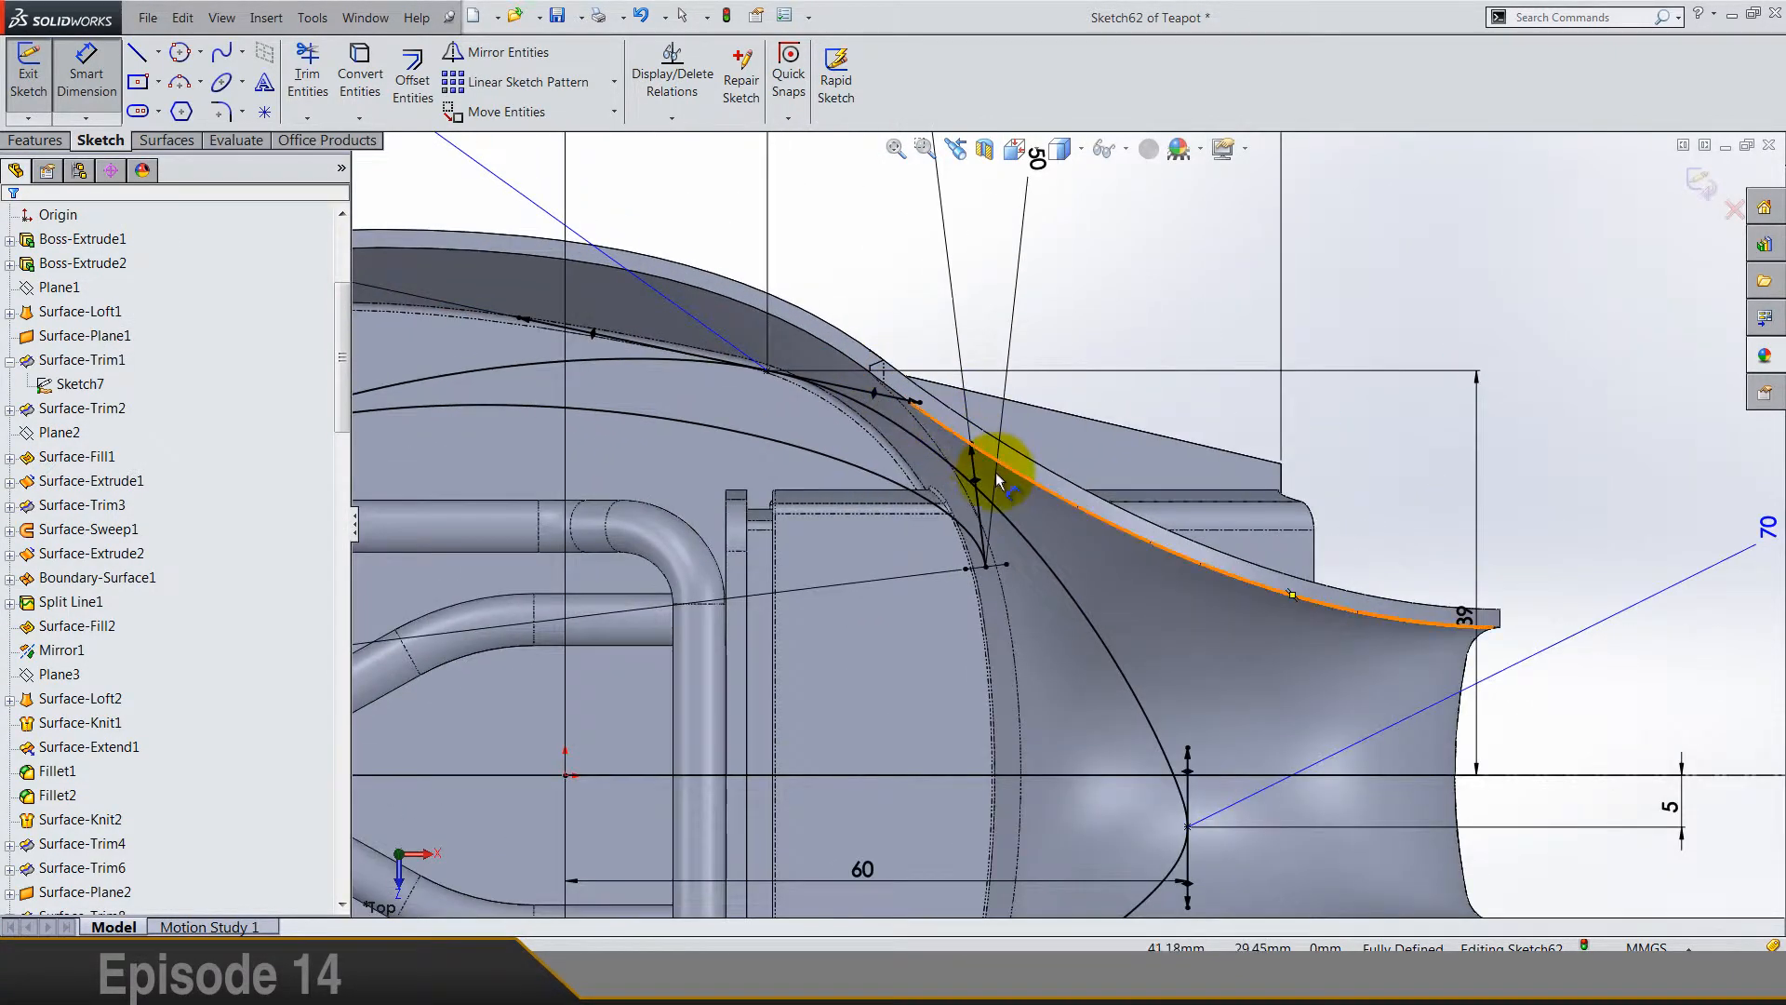
pyautogui.scroll(3, 1056, 360)
pyautogui.scroll(-3, 1056, 371)
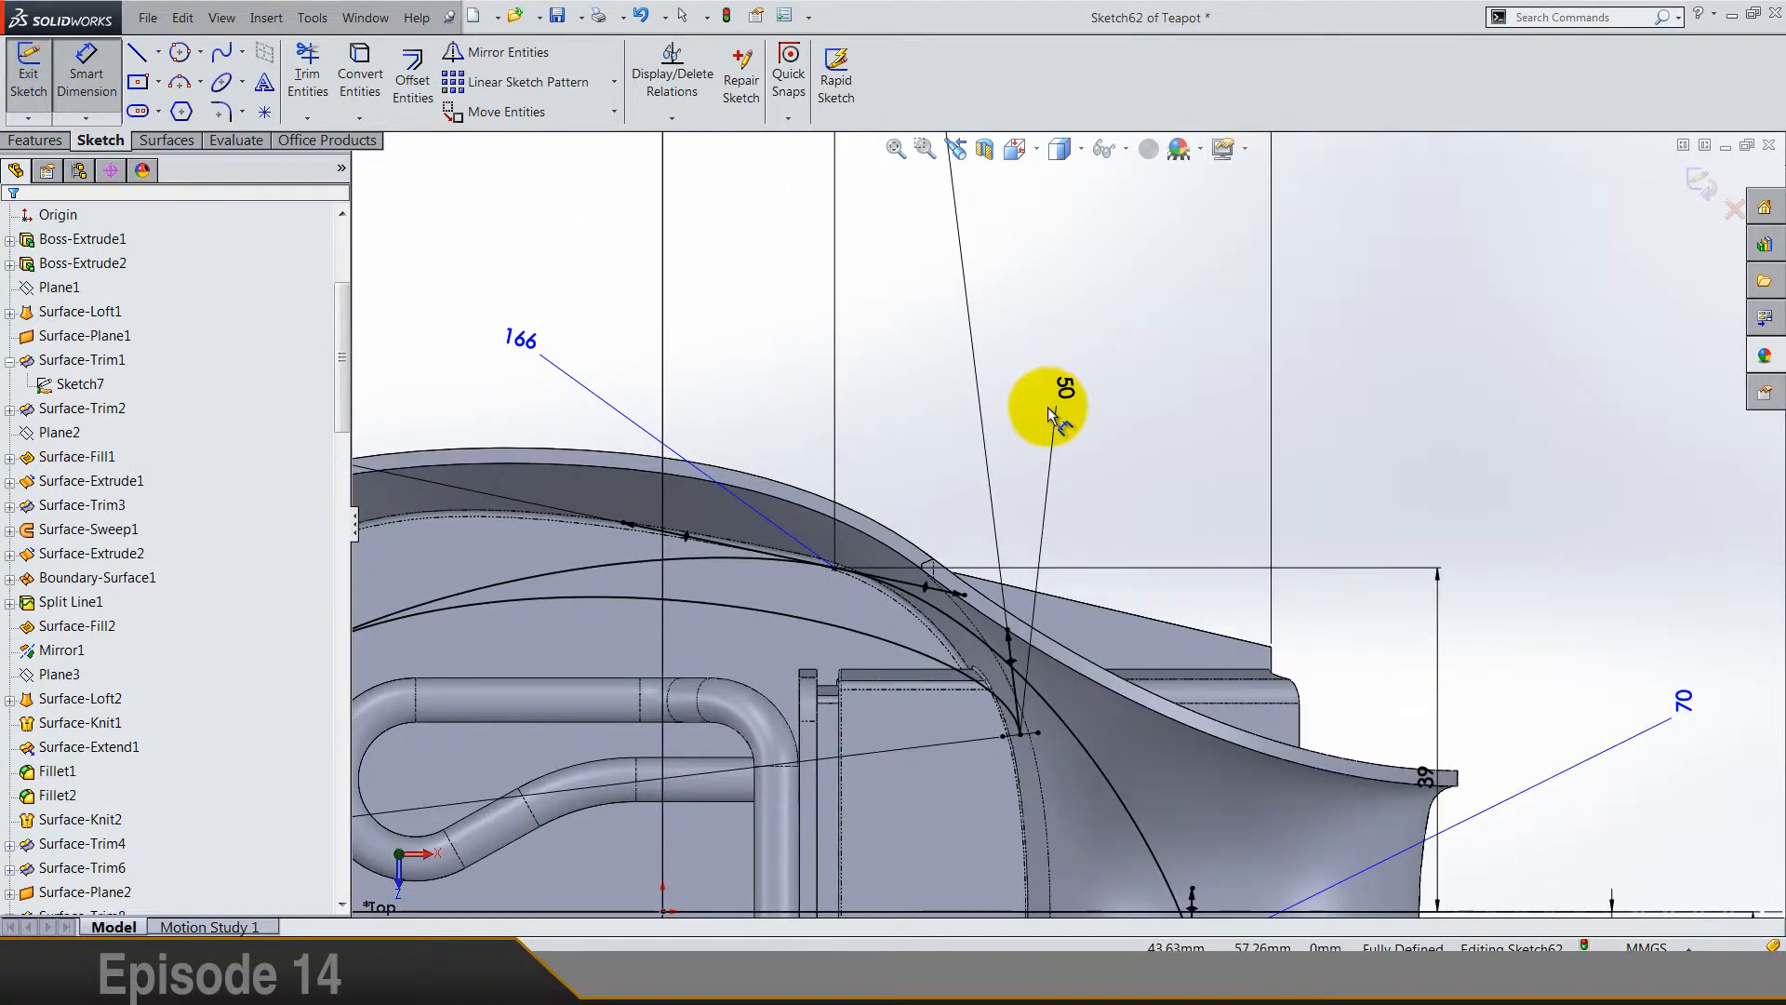
pyautogui.moveTo(1077, 426); pyautogui.dragTo(1073, 502)
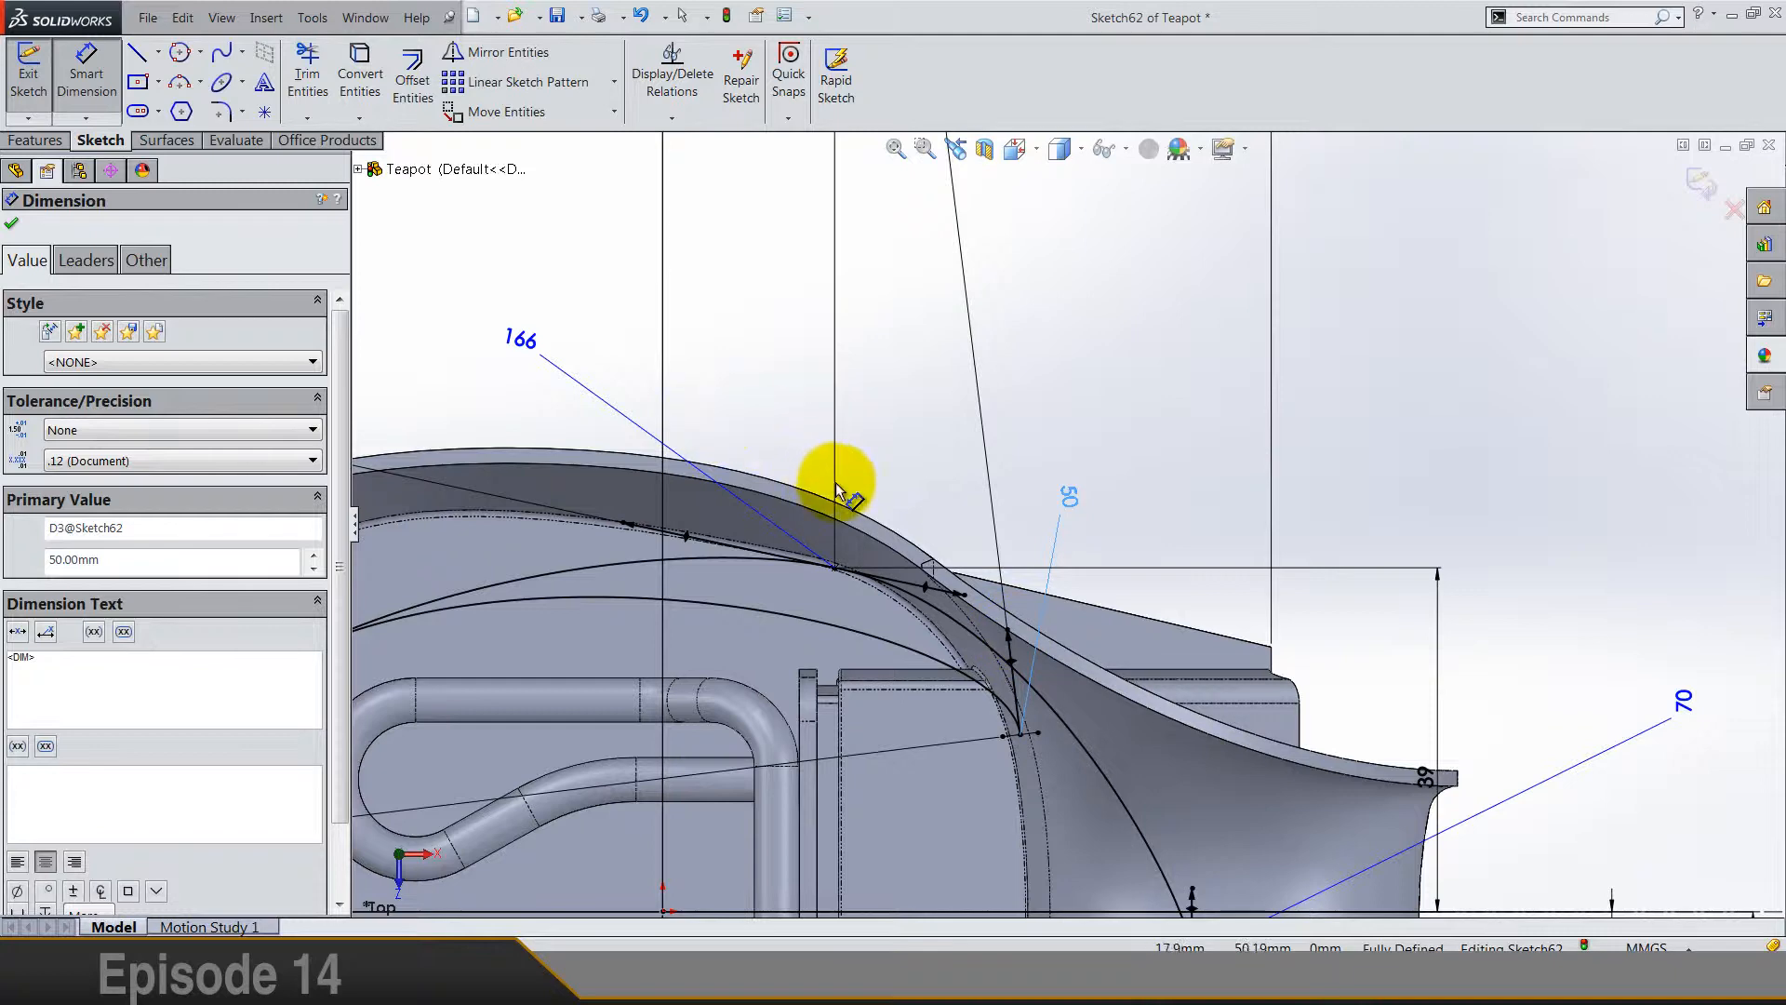
pyautogui.scroll(3, 837, 482)
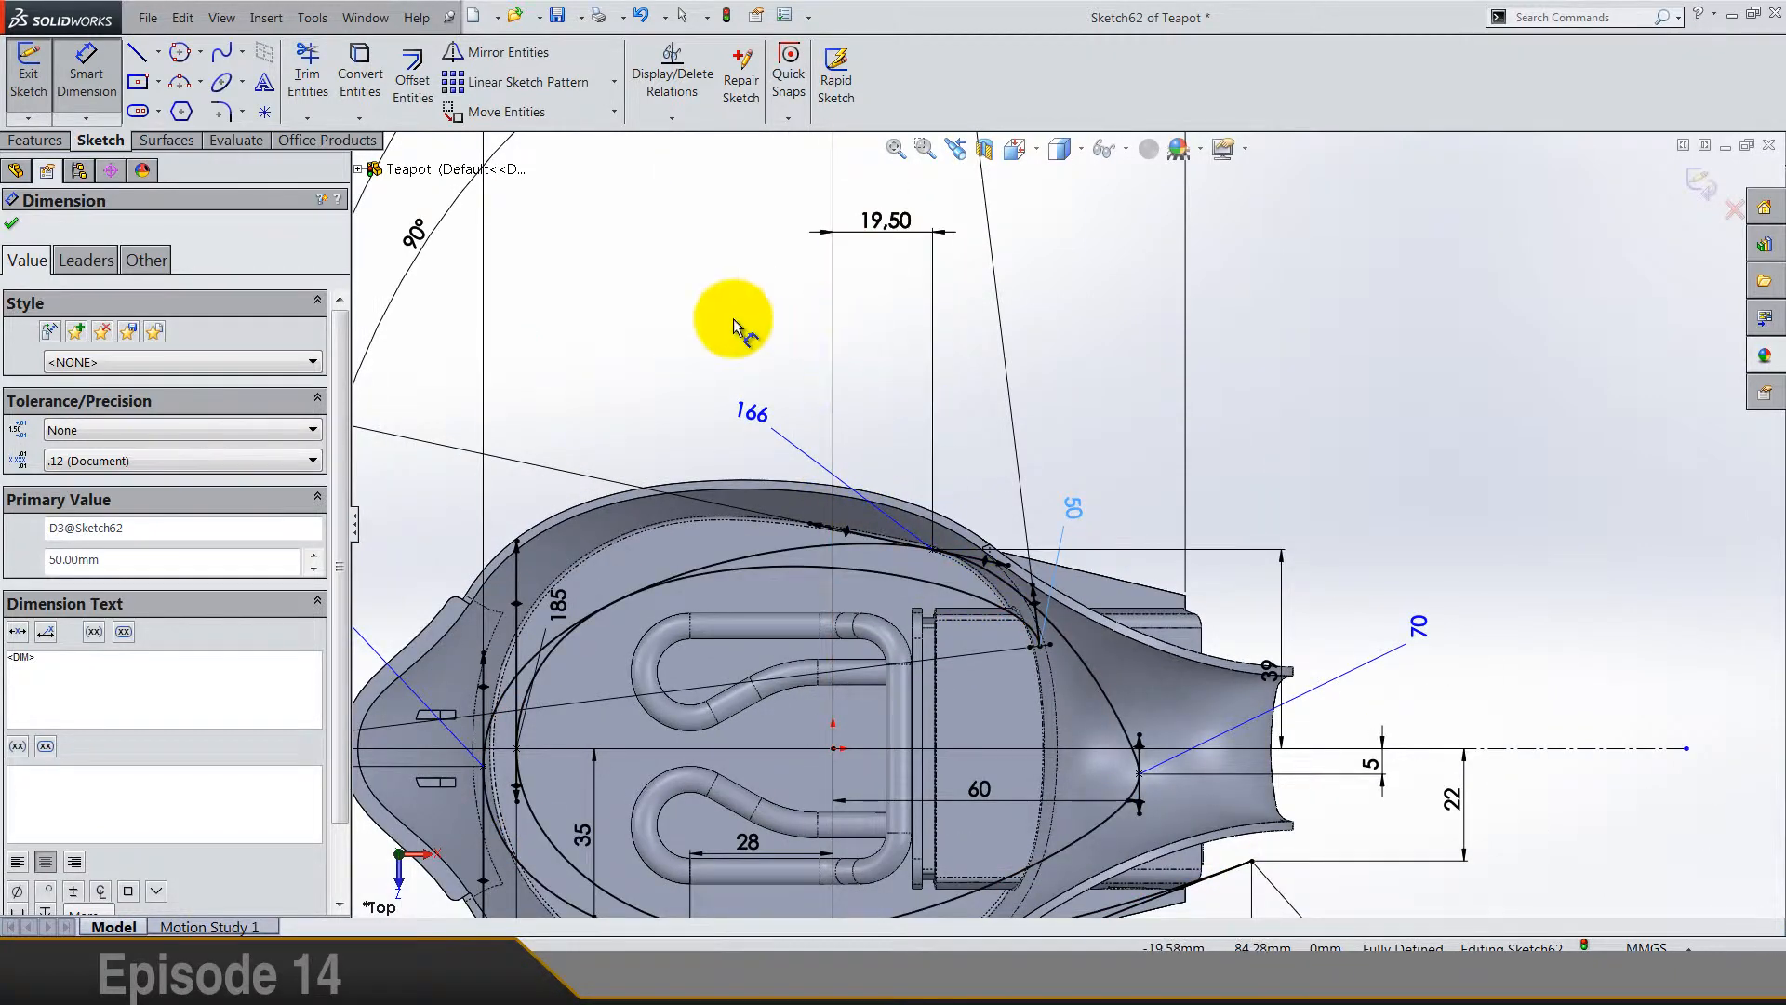
pyautogui.scroll(2, 733, 318)
pyautogui.moveTo(618, 311); pyautogui.dragTo(1084, 462)
pyautogui.click(1084, 459)
pyautogui.scroll(-3, 1070, 551)
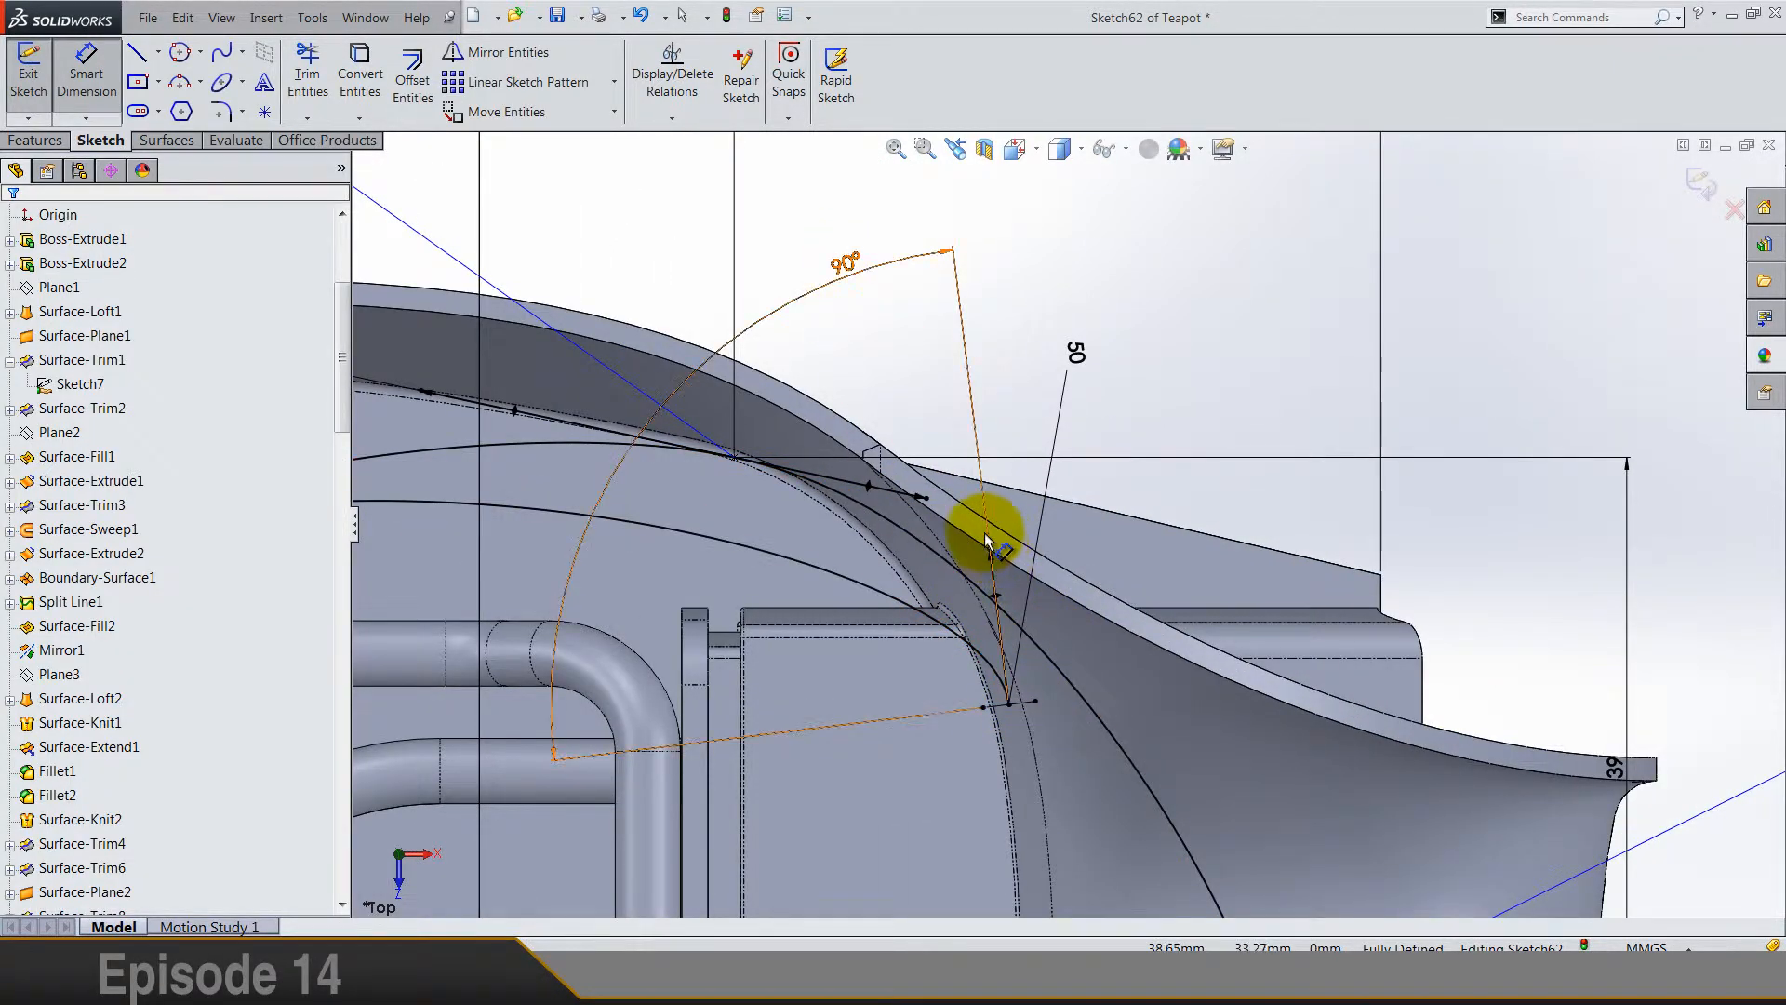
# Step: Leave the dimension command and examine the spline's shape and tangent handles around the teapot body
pyautogui.scroll(5, 988, 548)
pyautogui.scroll(-2, 719, 550)
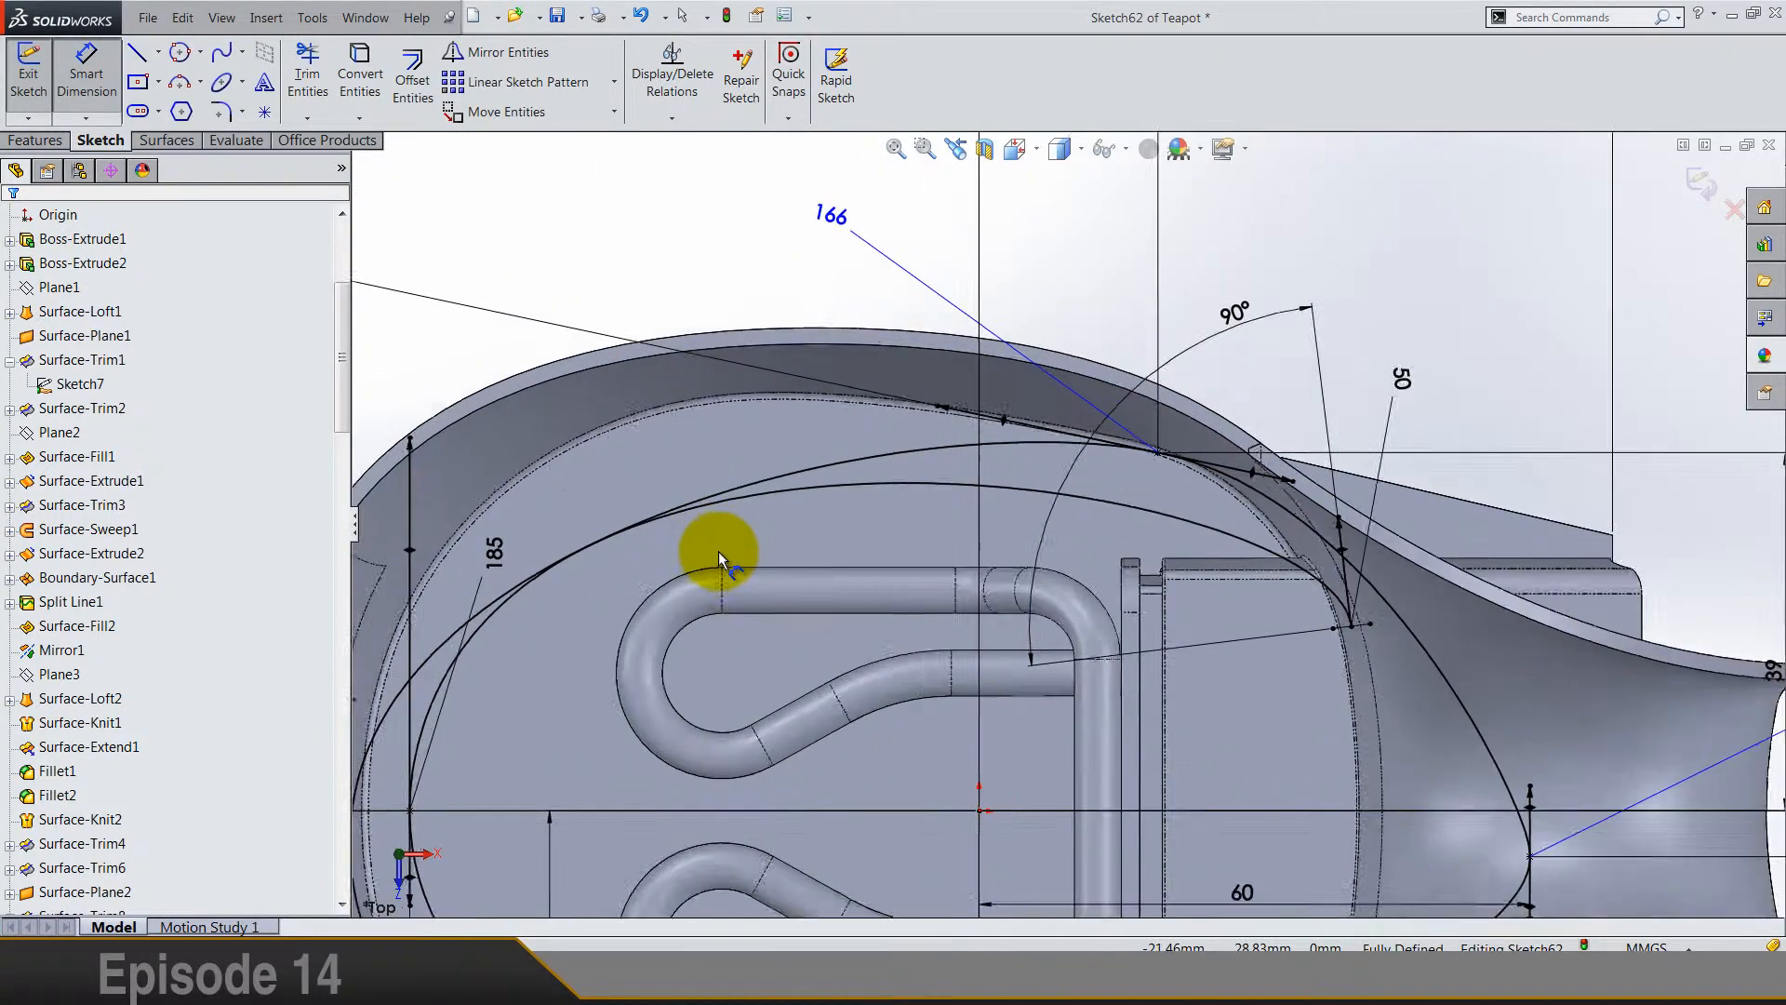
pyautogui.scroll(4, 713, 555)
pyautogui.scroll(-1, 786, 647)
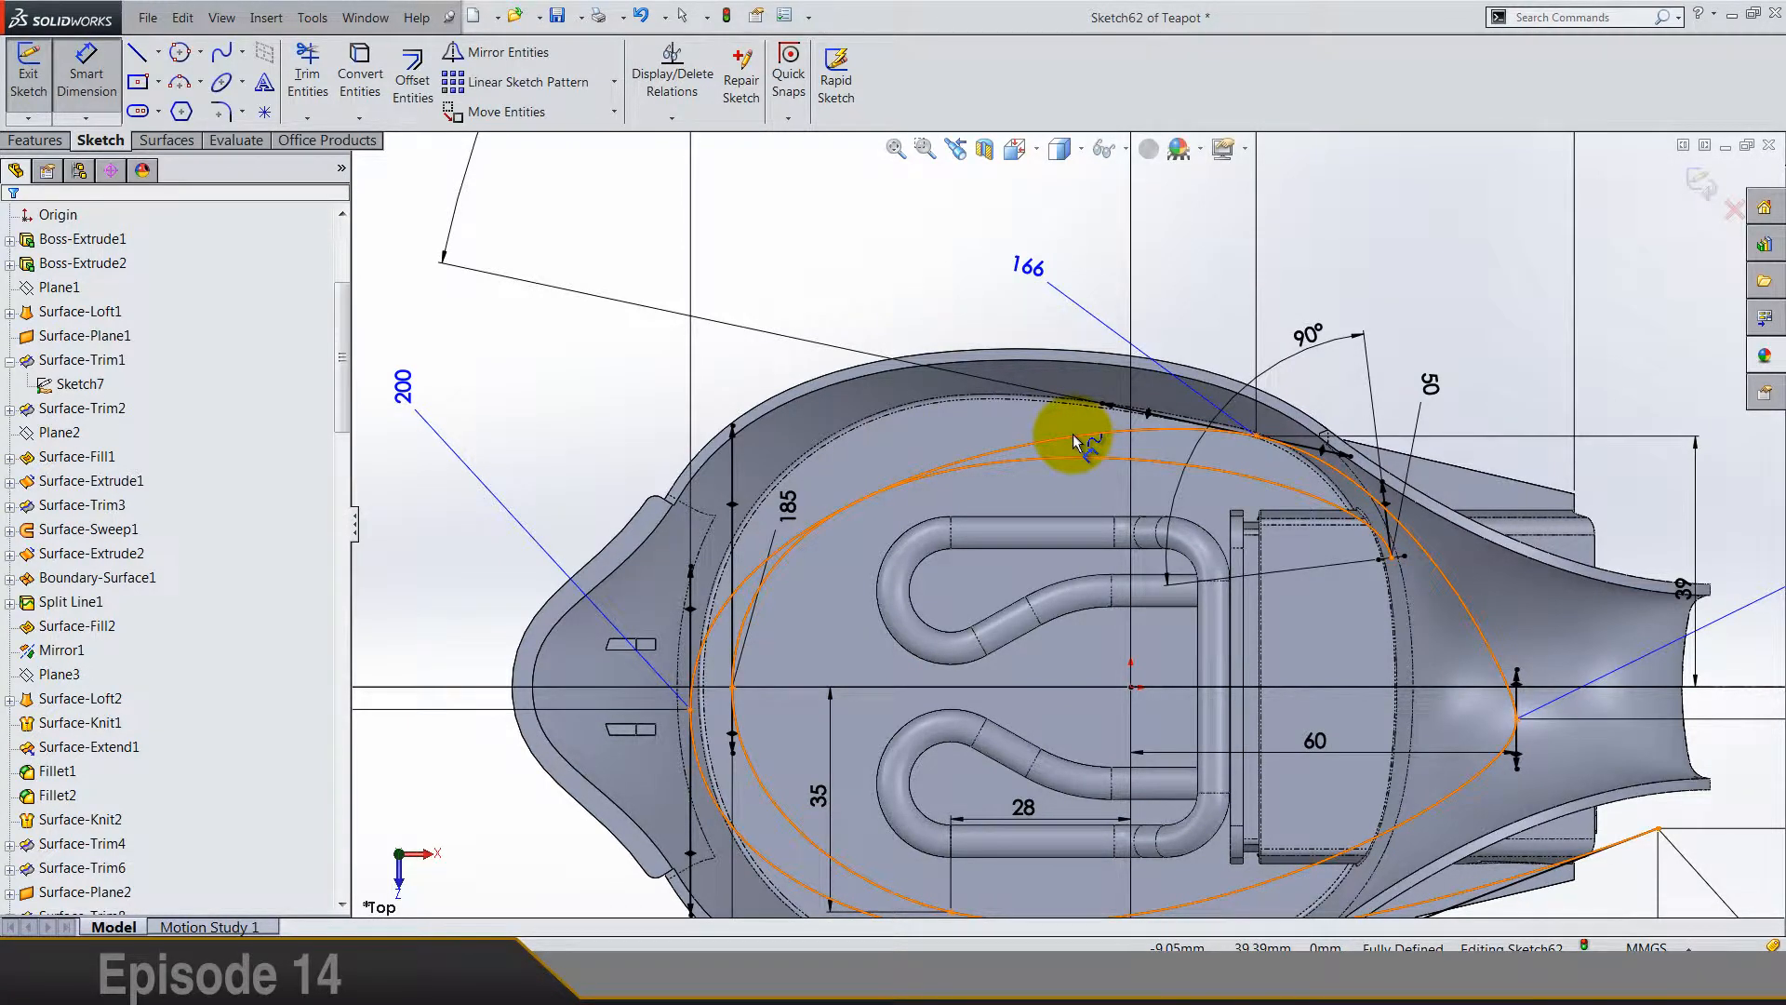
pyautogui.press('Escape')
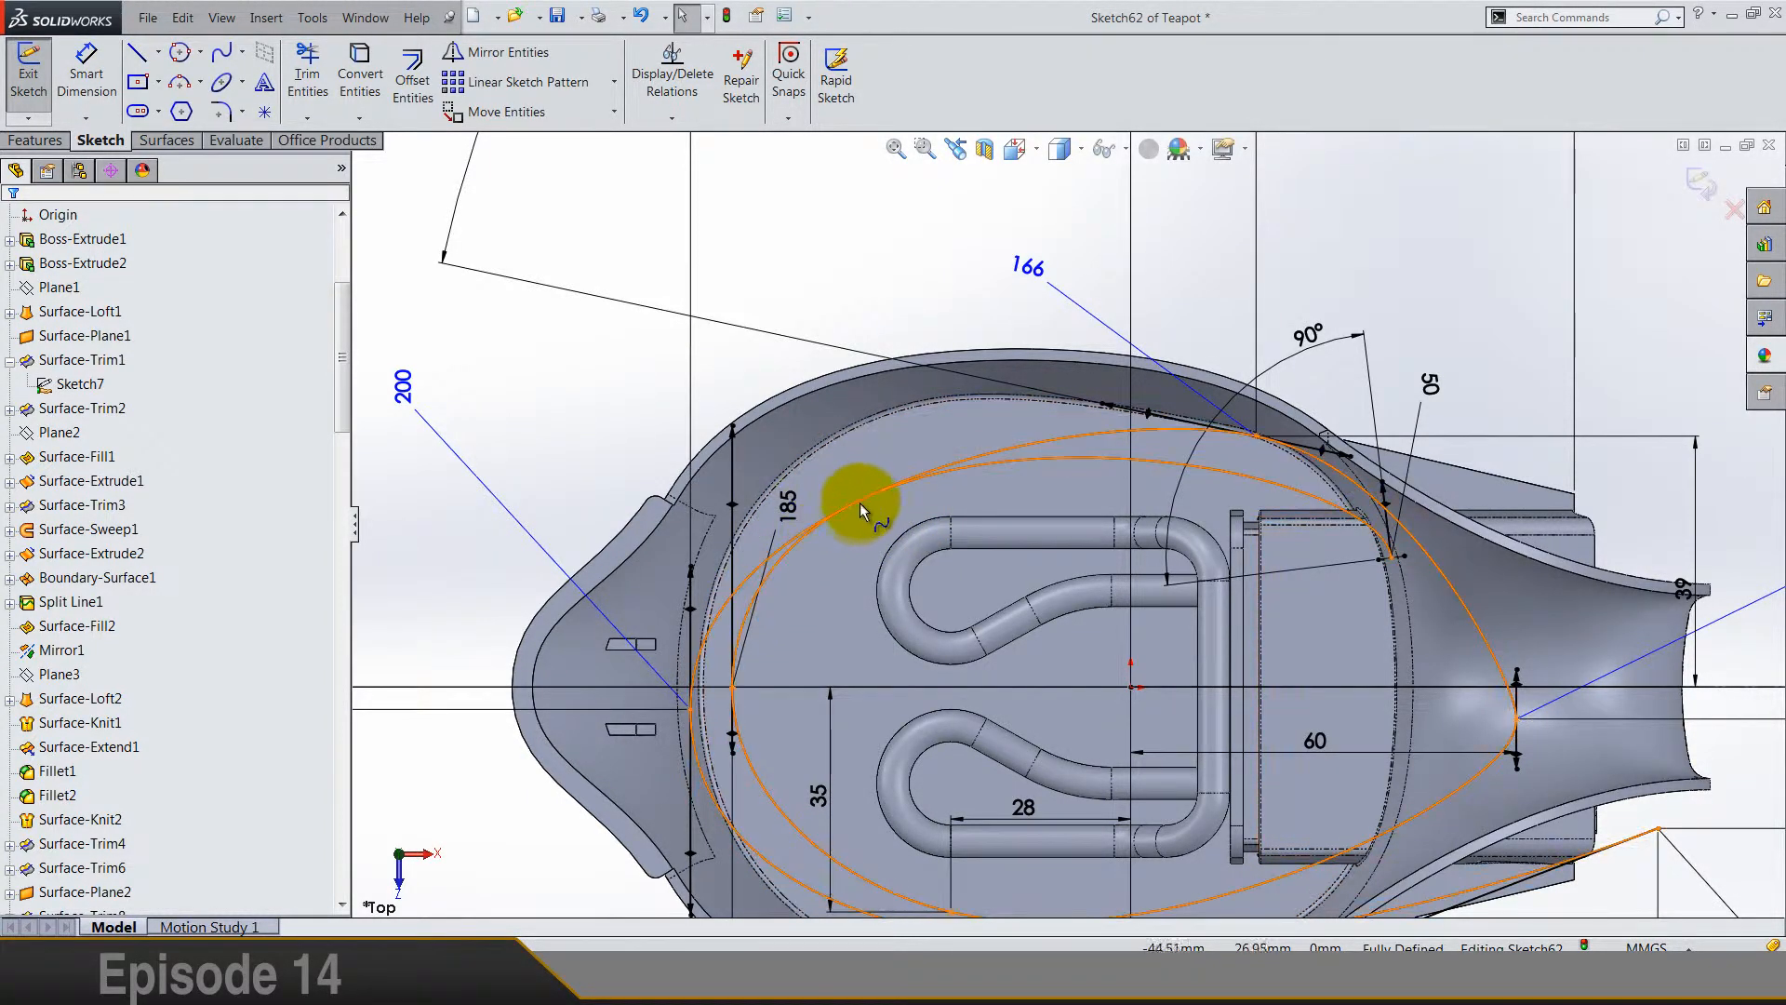
pyautogui.click(1097, 461)
pyautogui.scroll(3, 1098, 460)
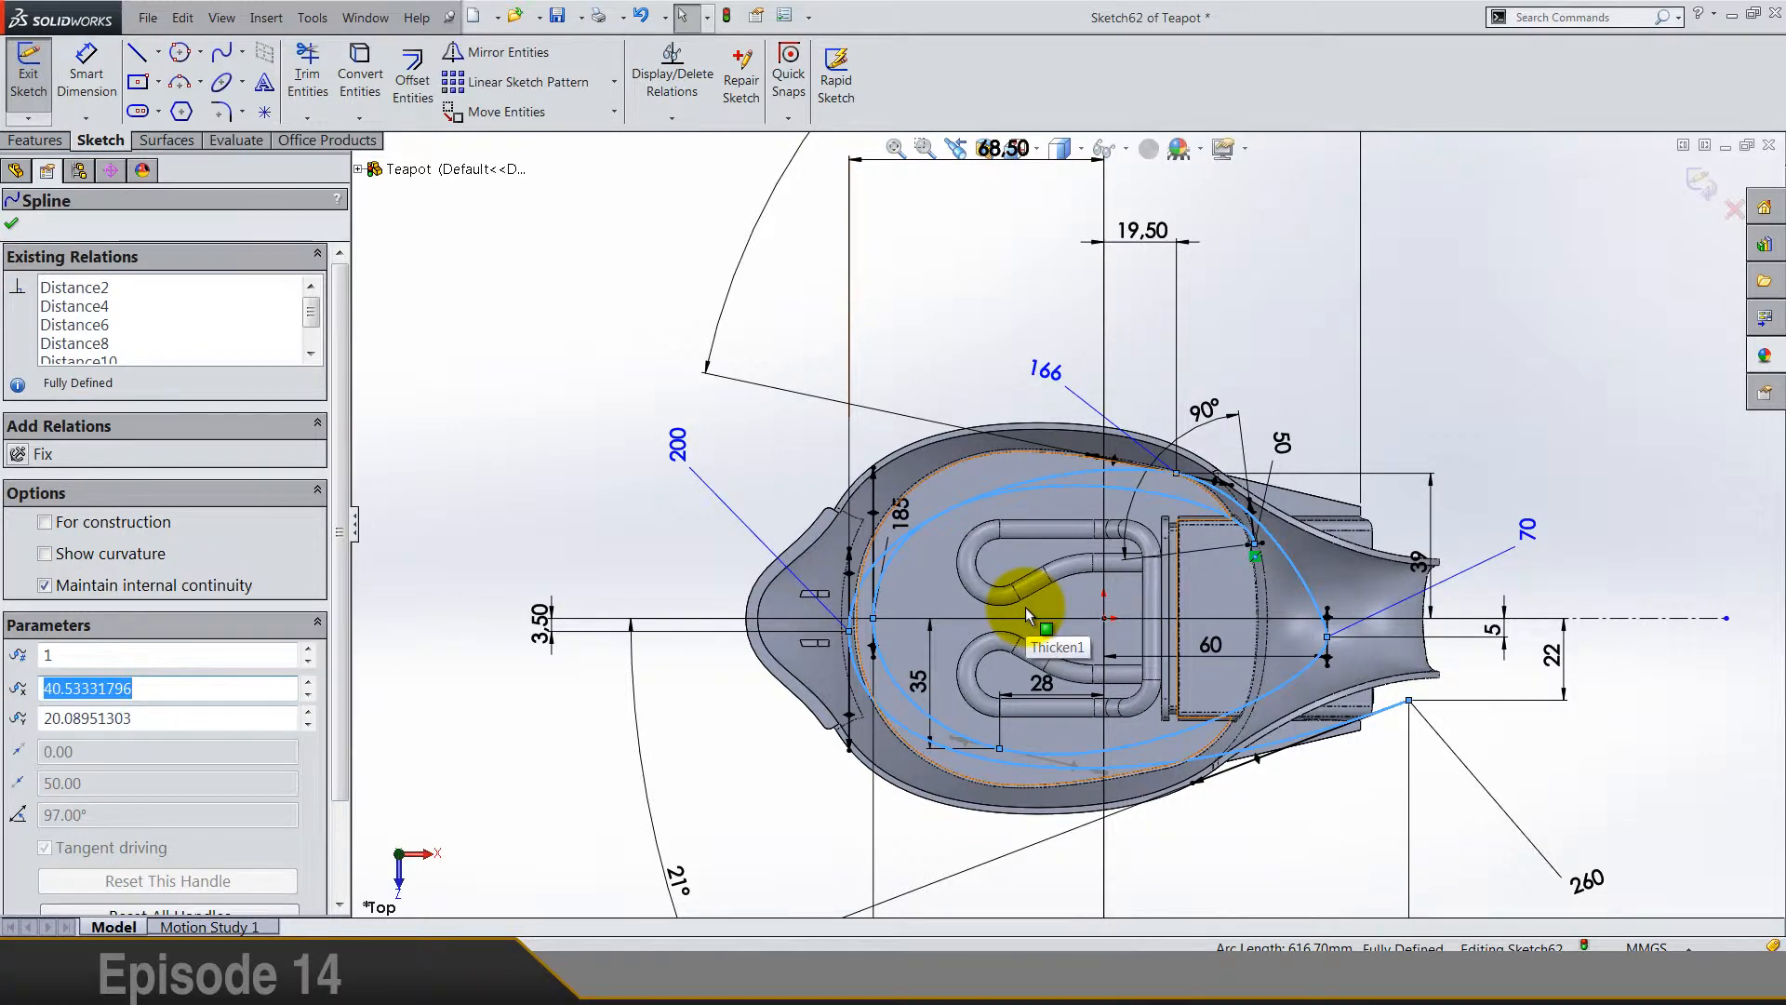
pyautogui.scroll(-2, 1025, 606)
pyautogui.press('Escape')
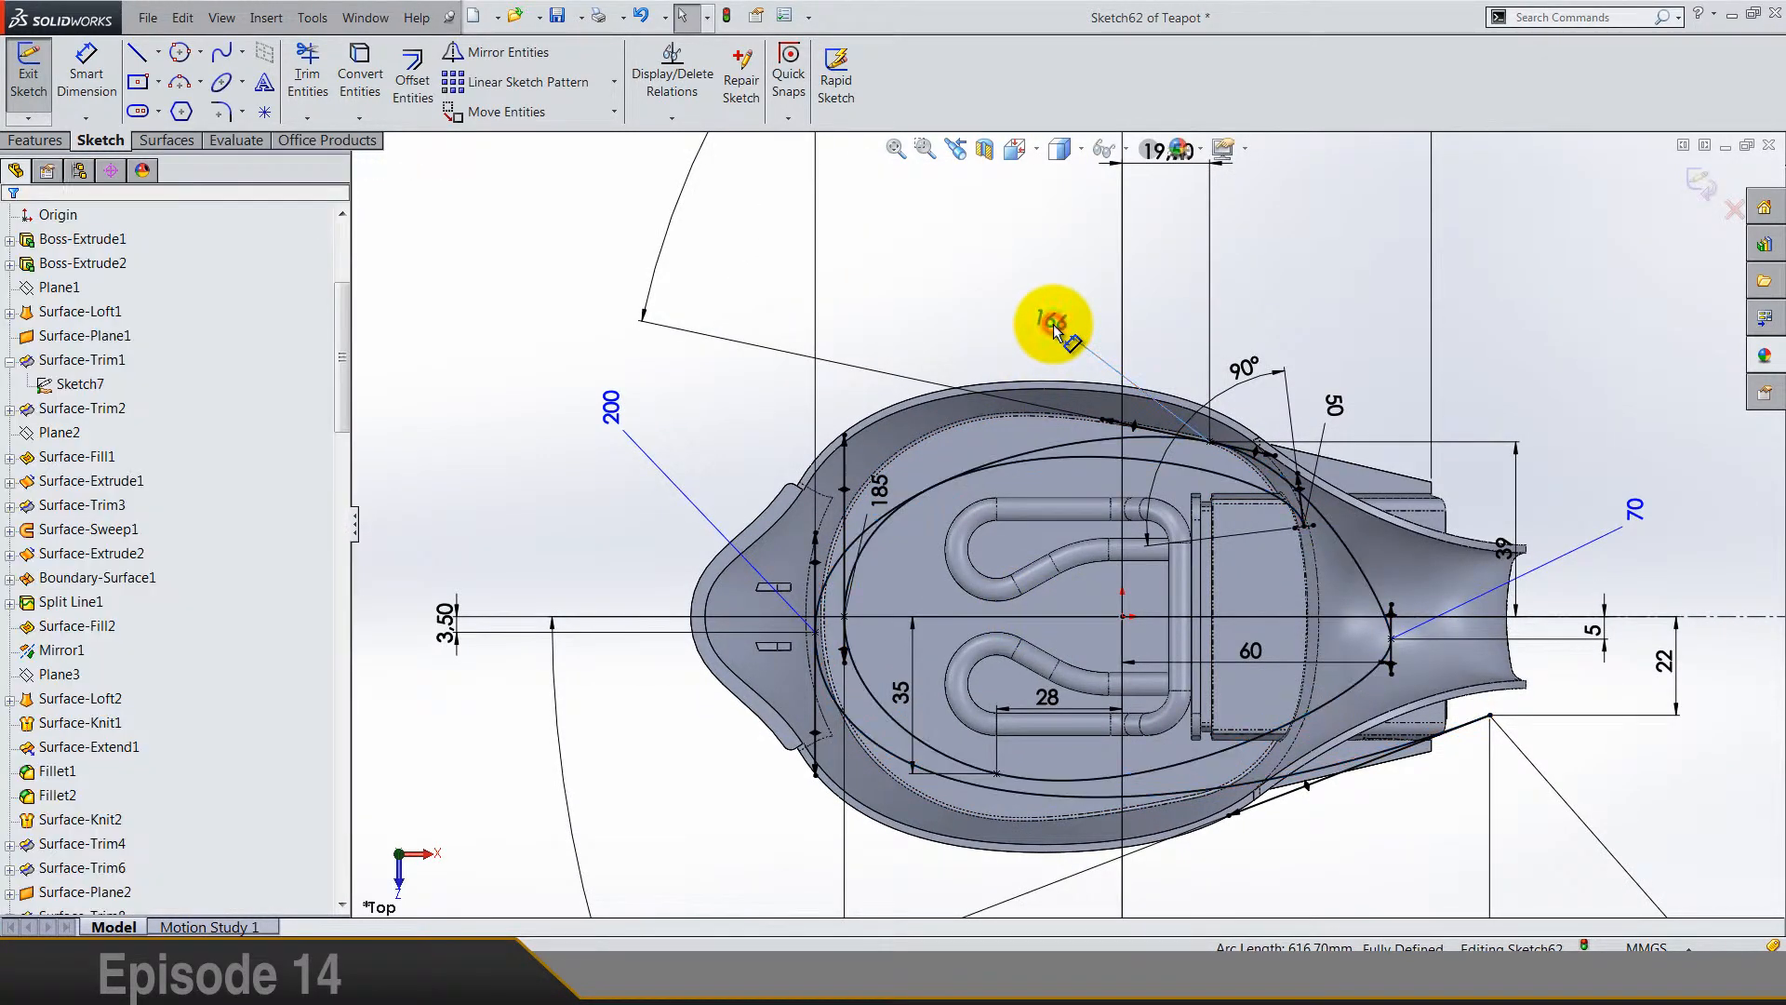
# Step: Increase the 166 mm tangent weight dimension in stages, entering 180 mm, 220 mm and finally 250 mm
pyautogui.click(1054, 325)
pyautogui.doubleClick(145, 556)
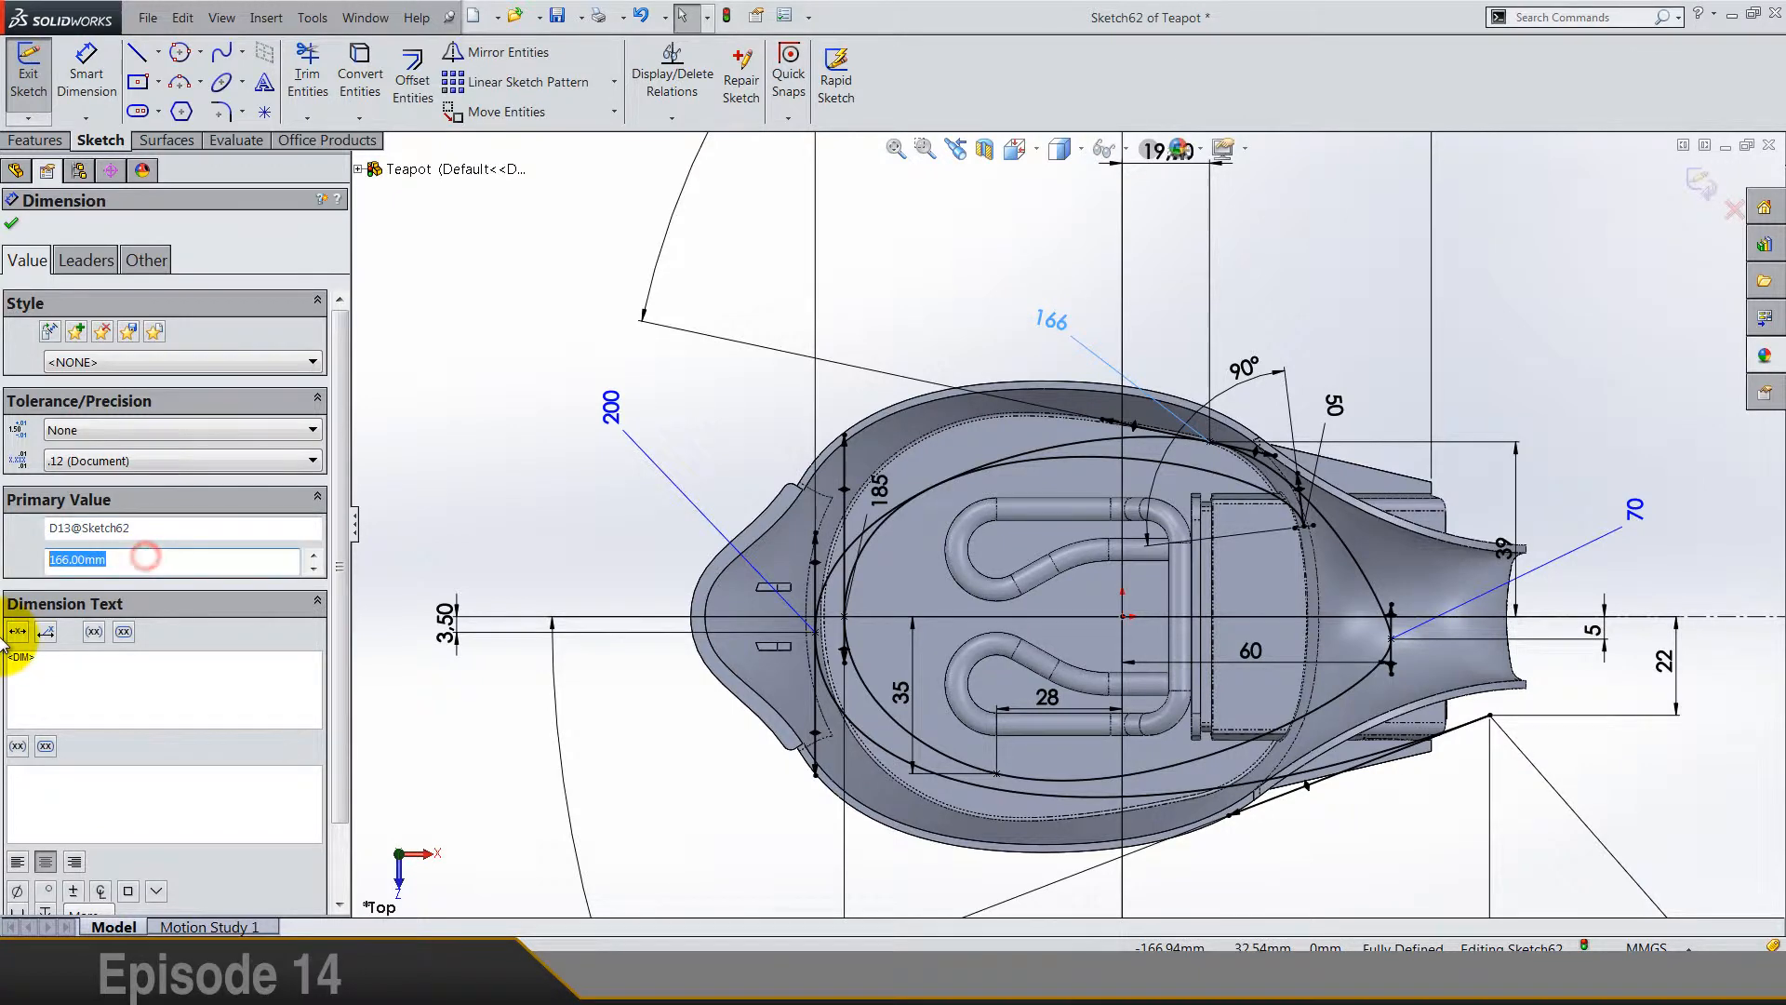
pyautogui.write('180')
pyautogui.press('Return')
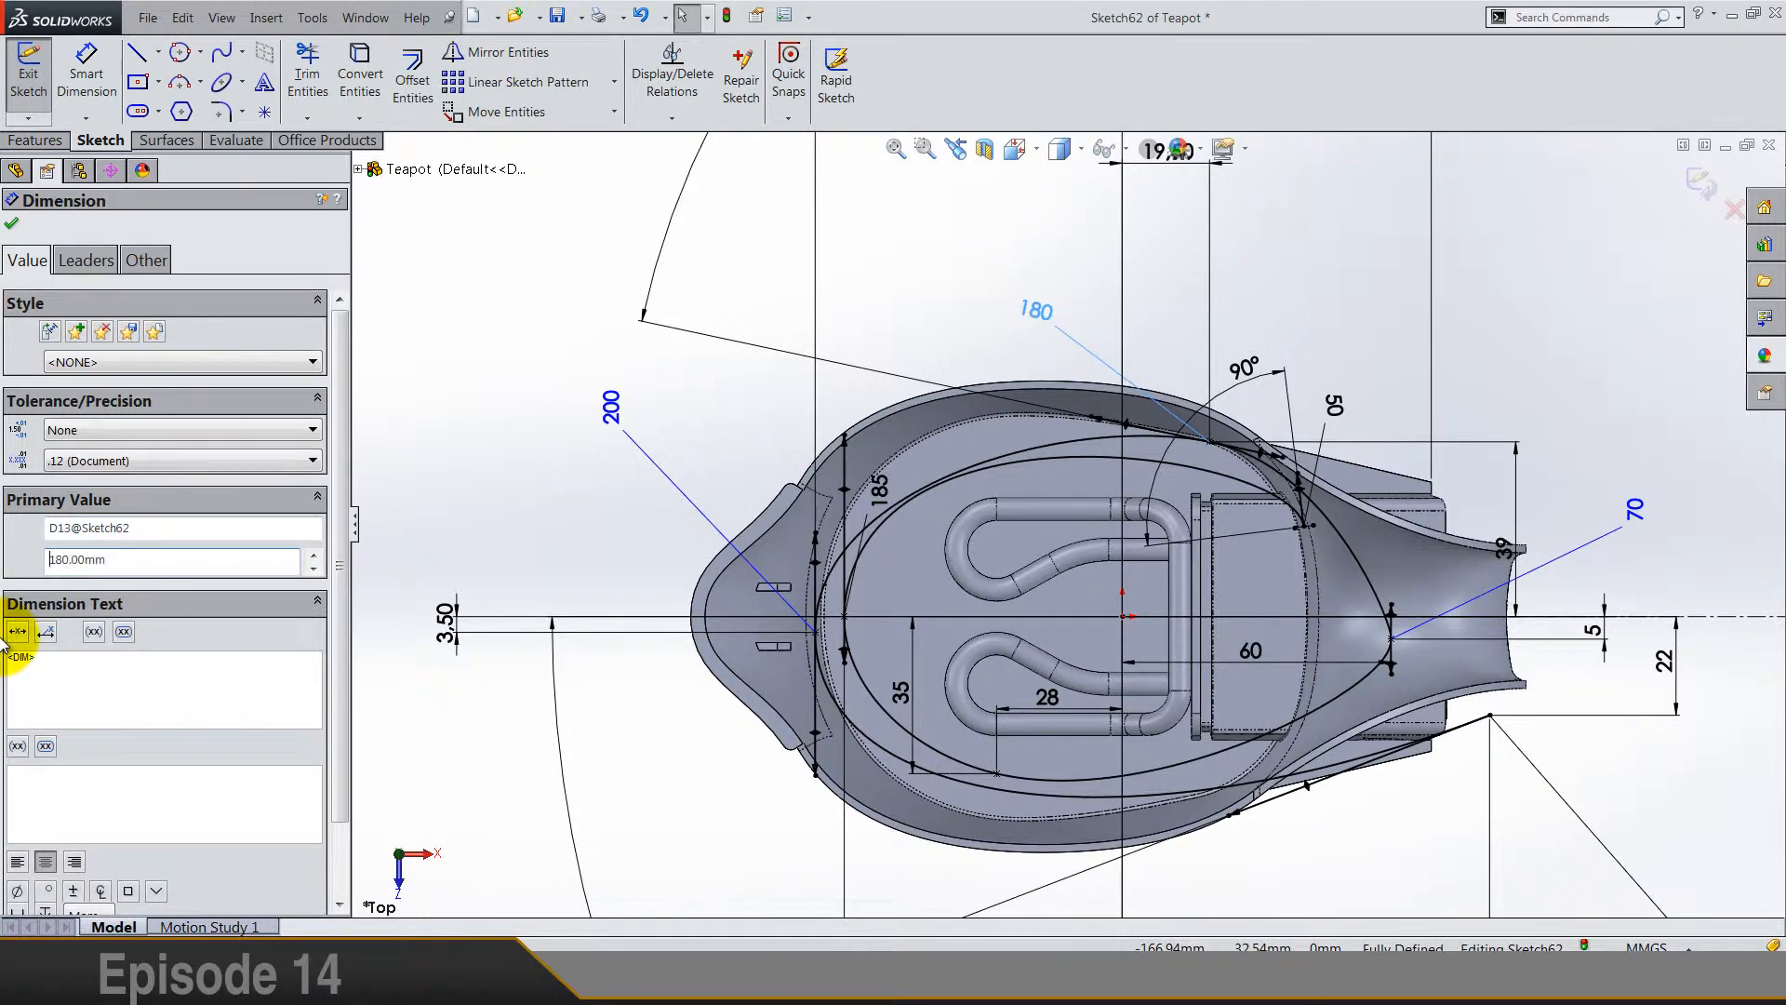
pyautogui.doubleClick(129, 564)
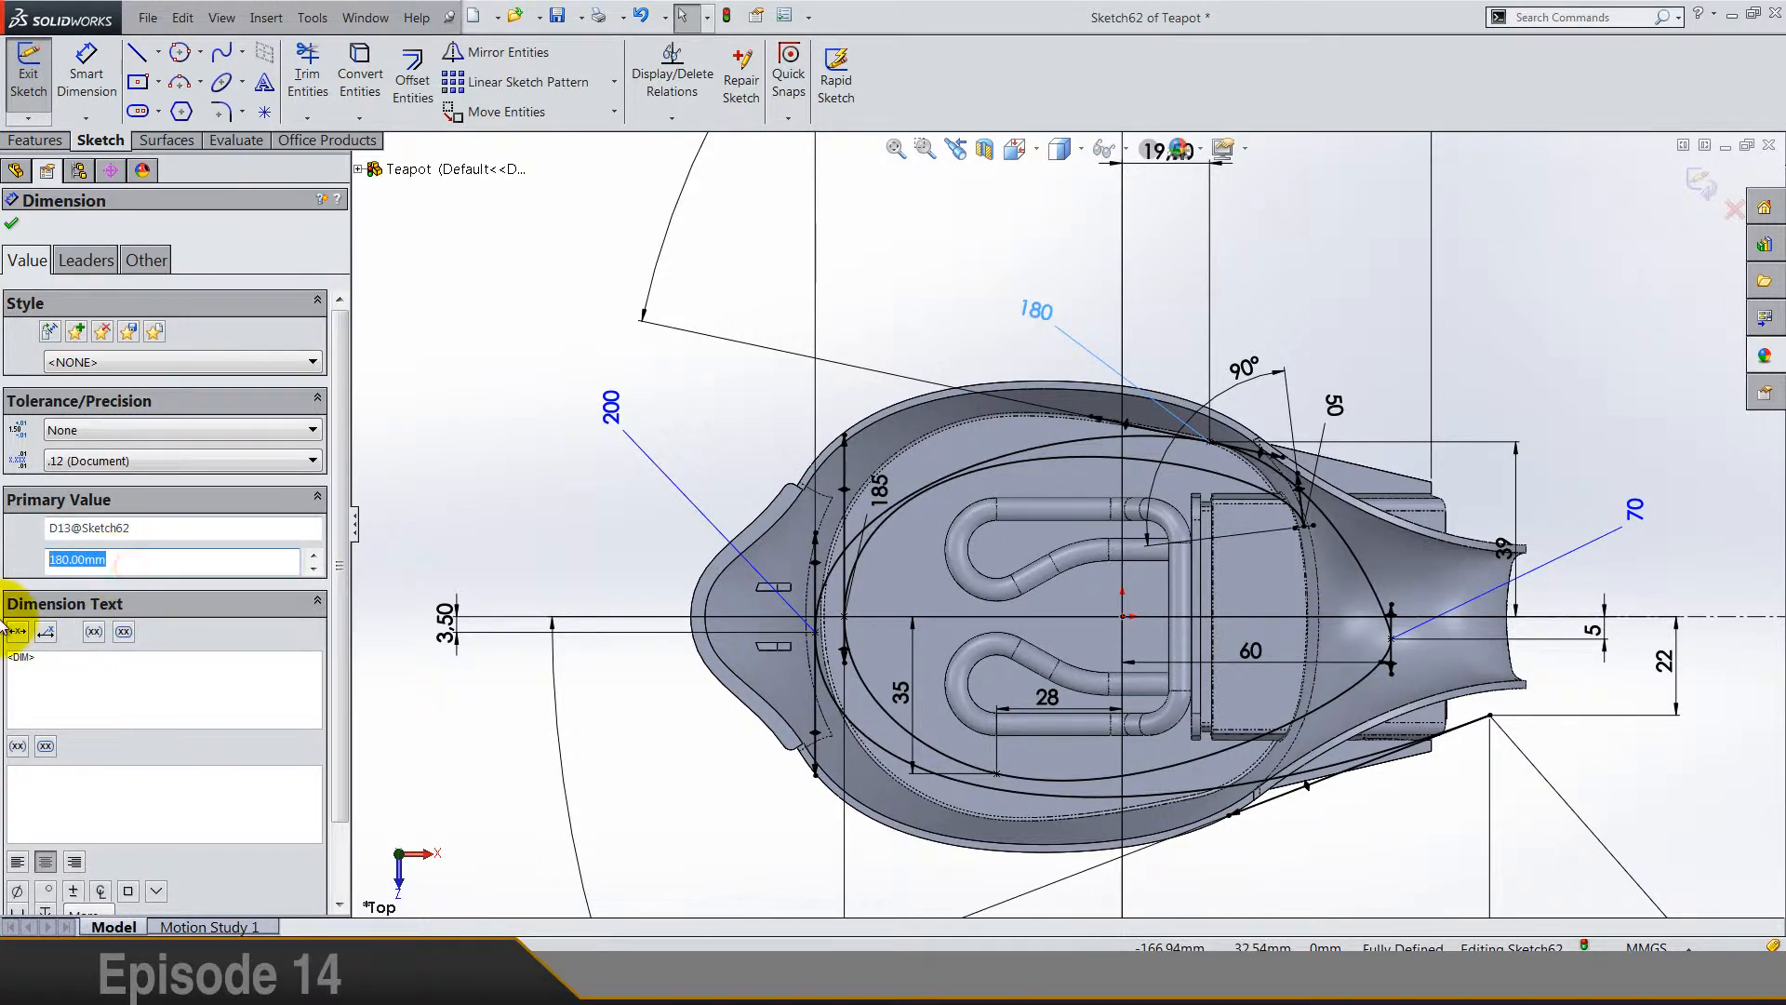
pyautogui.press('Return')
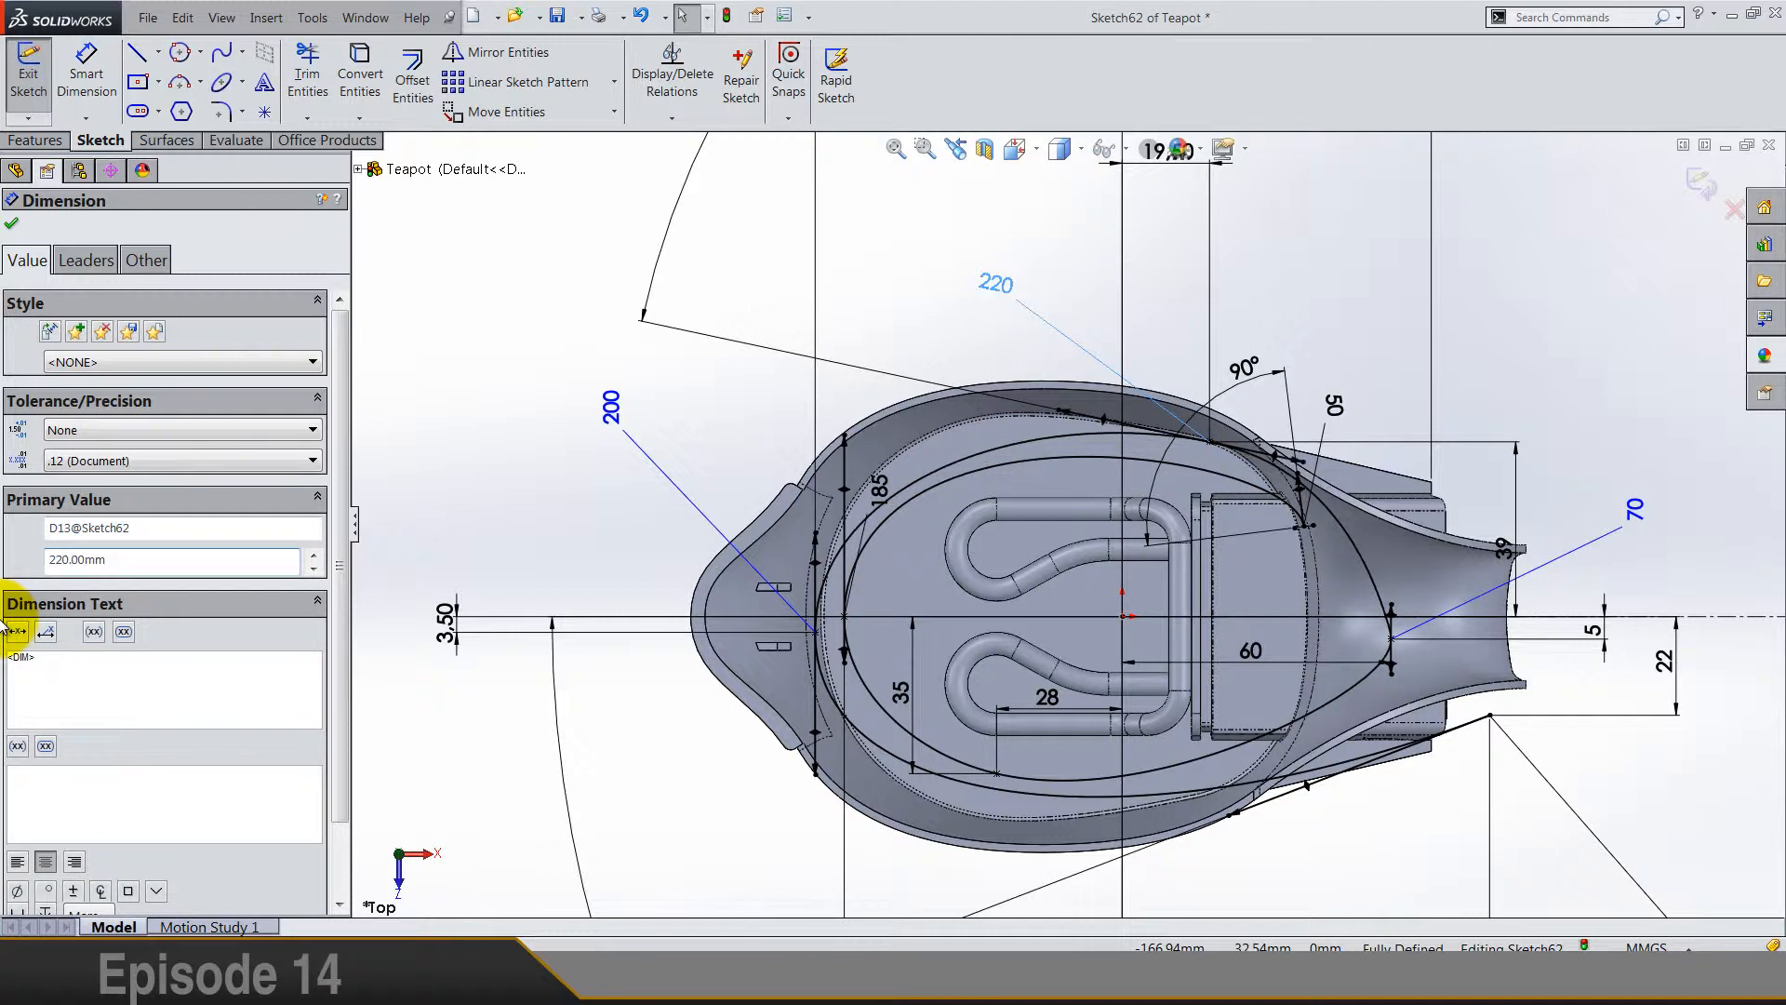
pyautogui.doubleClick(138, 556)
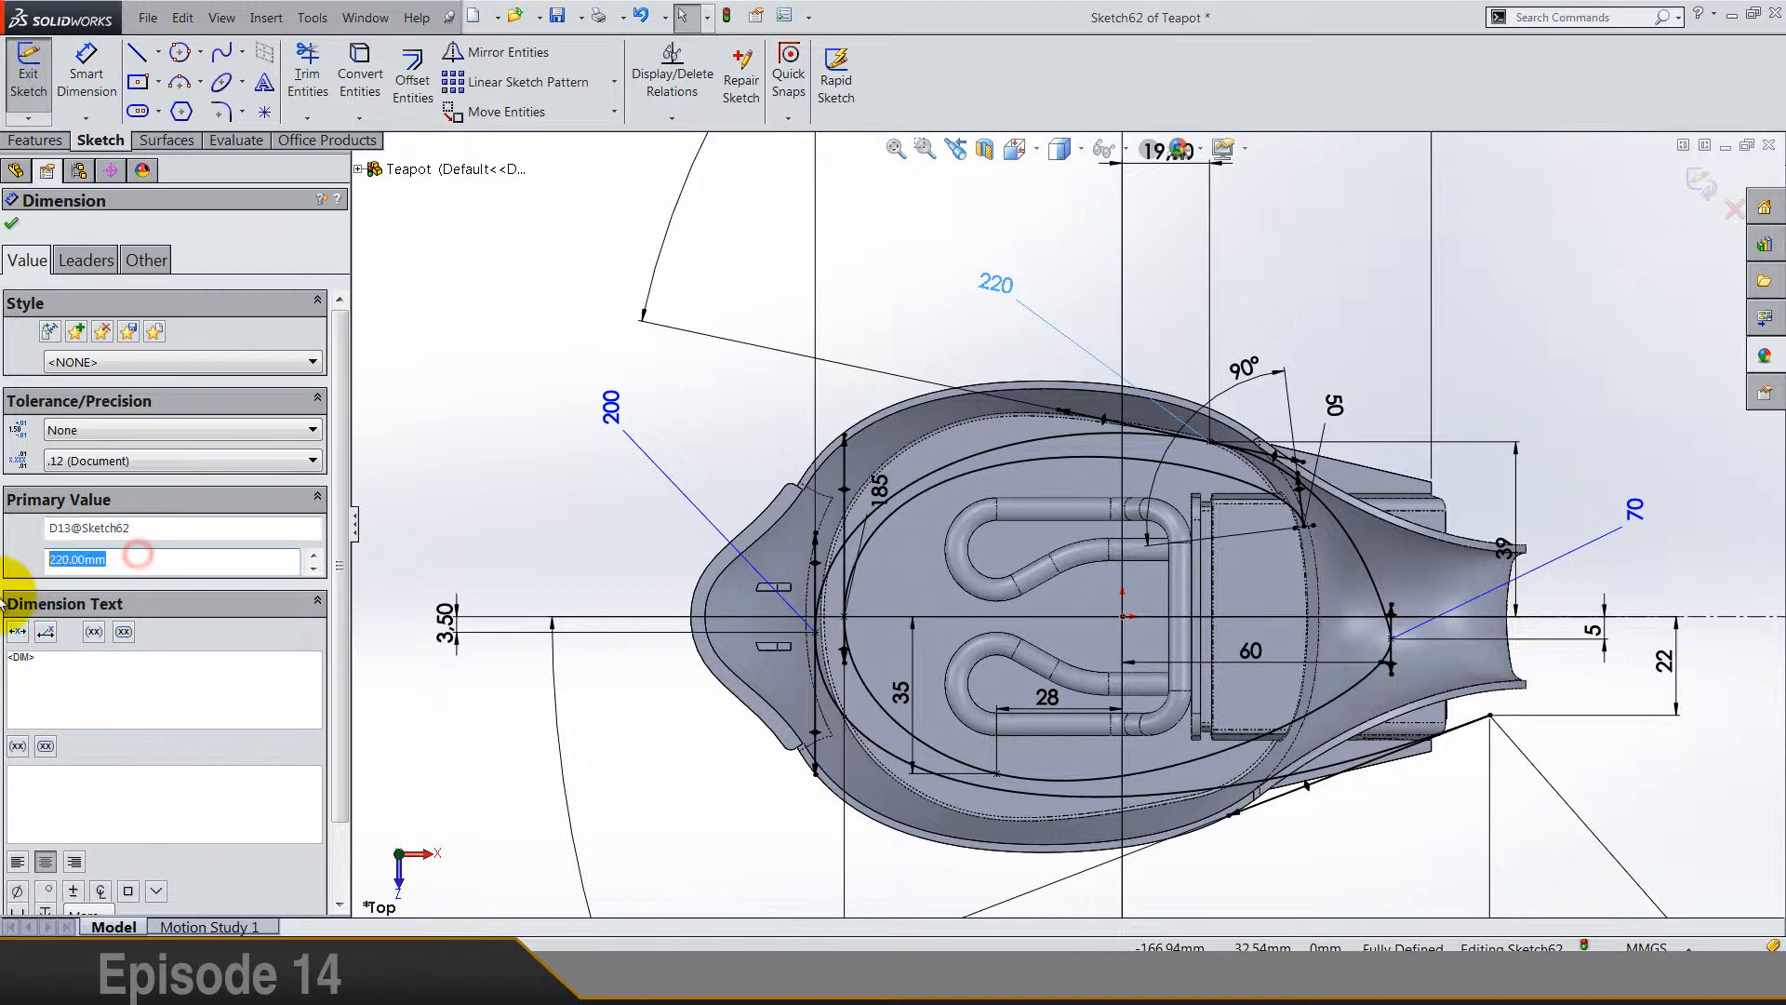
pyautogui.write('250')
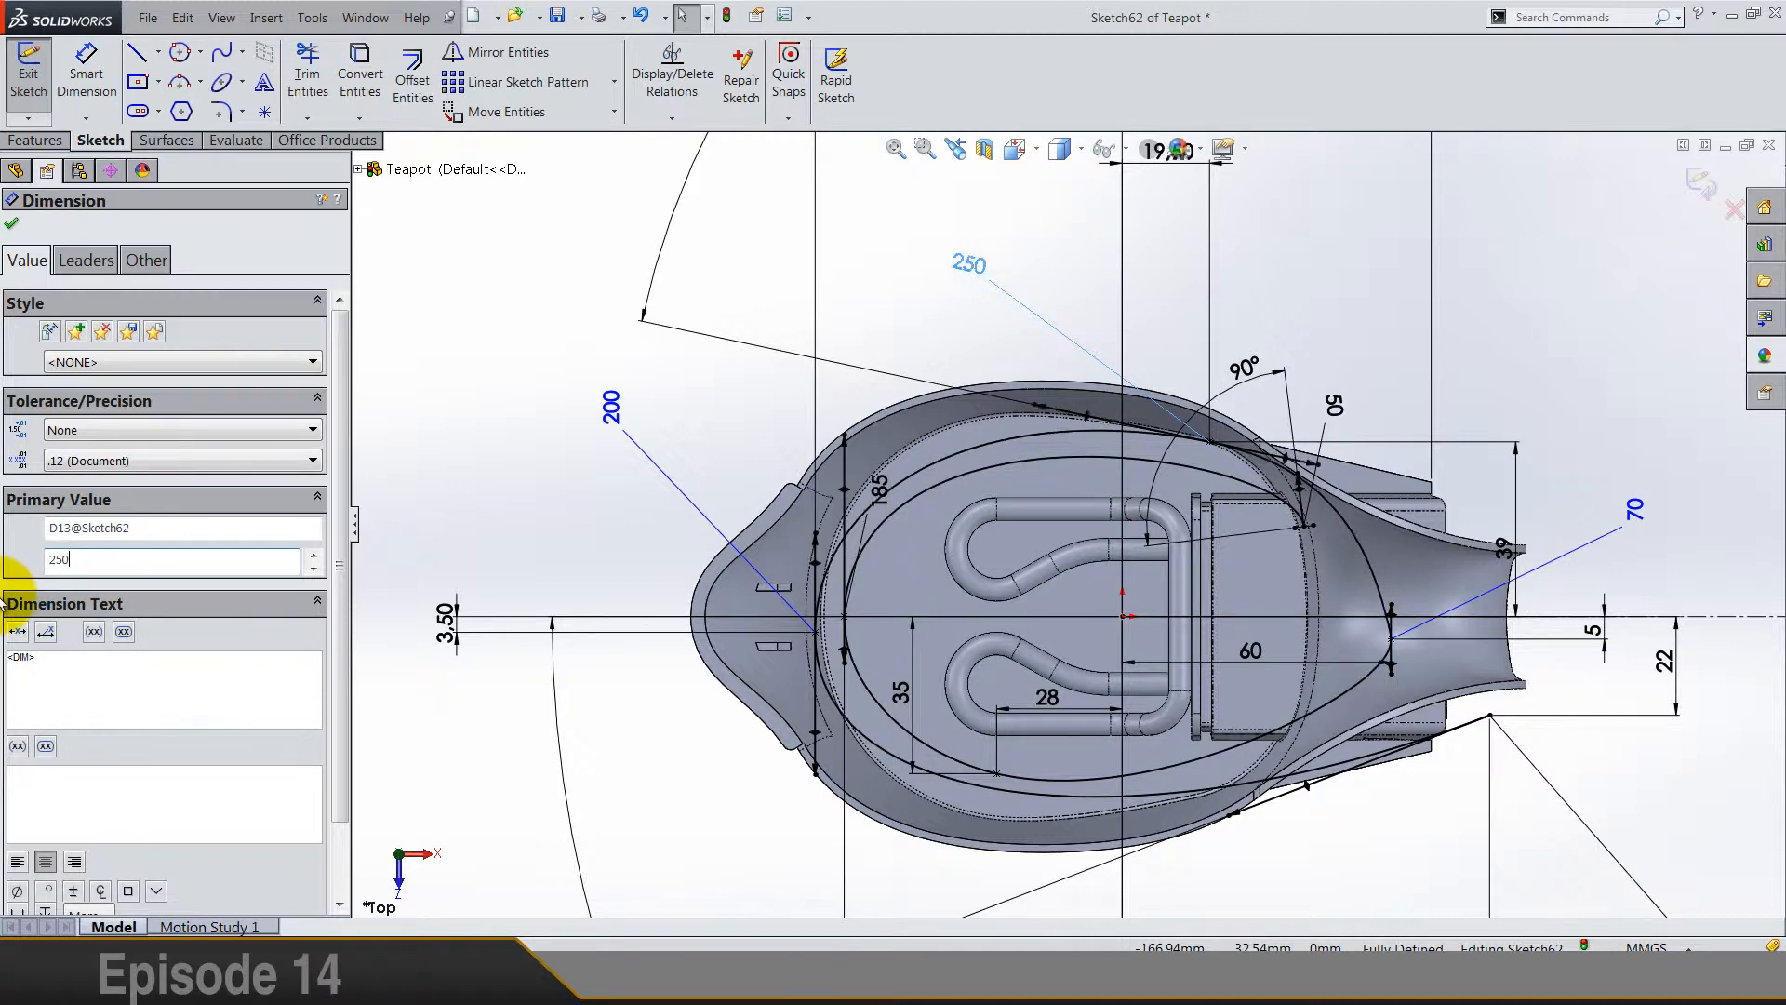
pyautogui.click(521, 455)
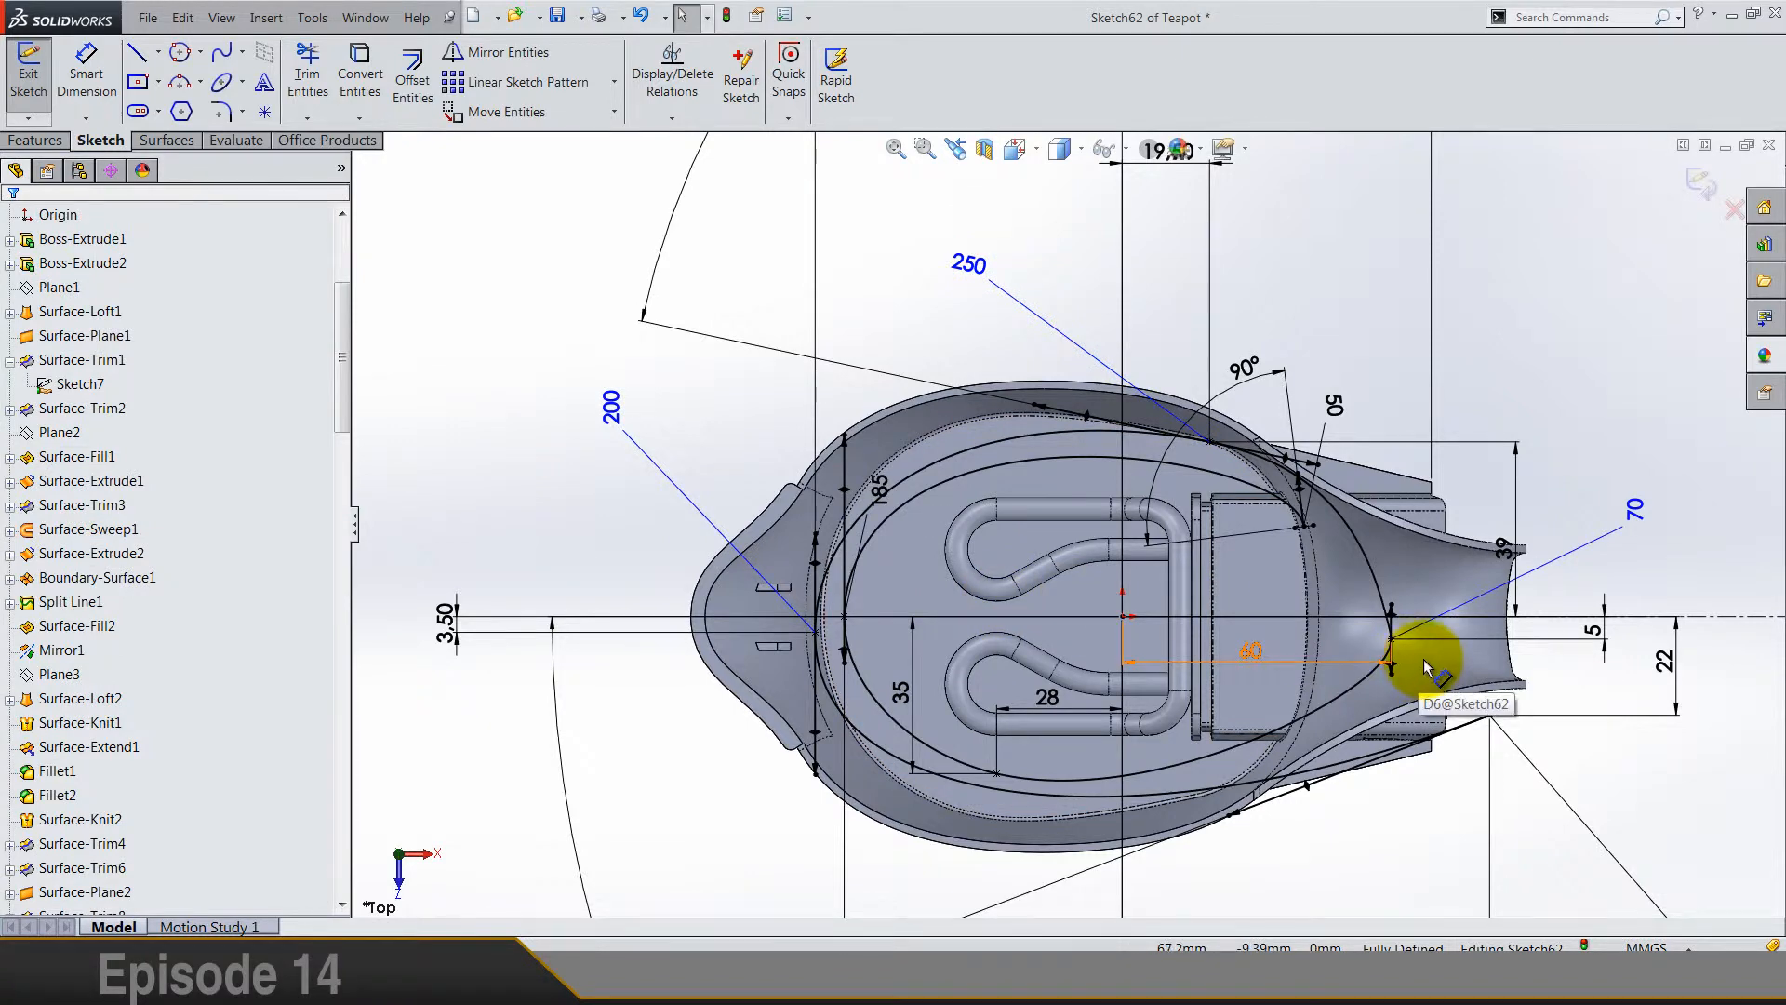
# Step: Set the 70 mm tangent weight dimension at the spline's handle-side point to 90 mm and exit the sketch
pyautogui.click(1630, 516)
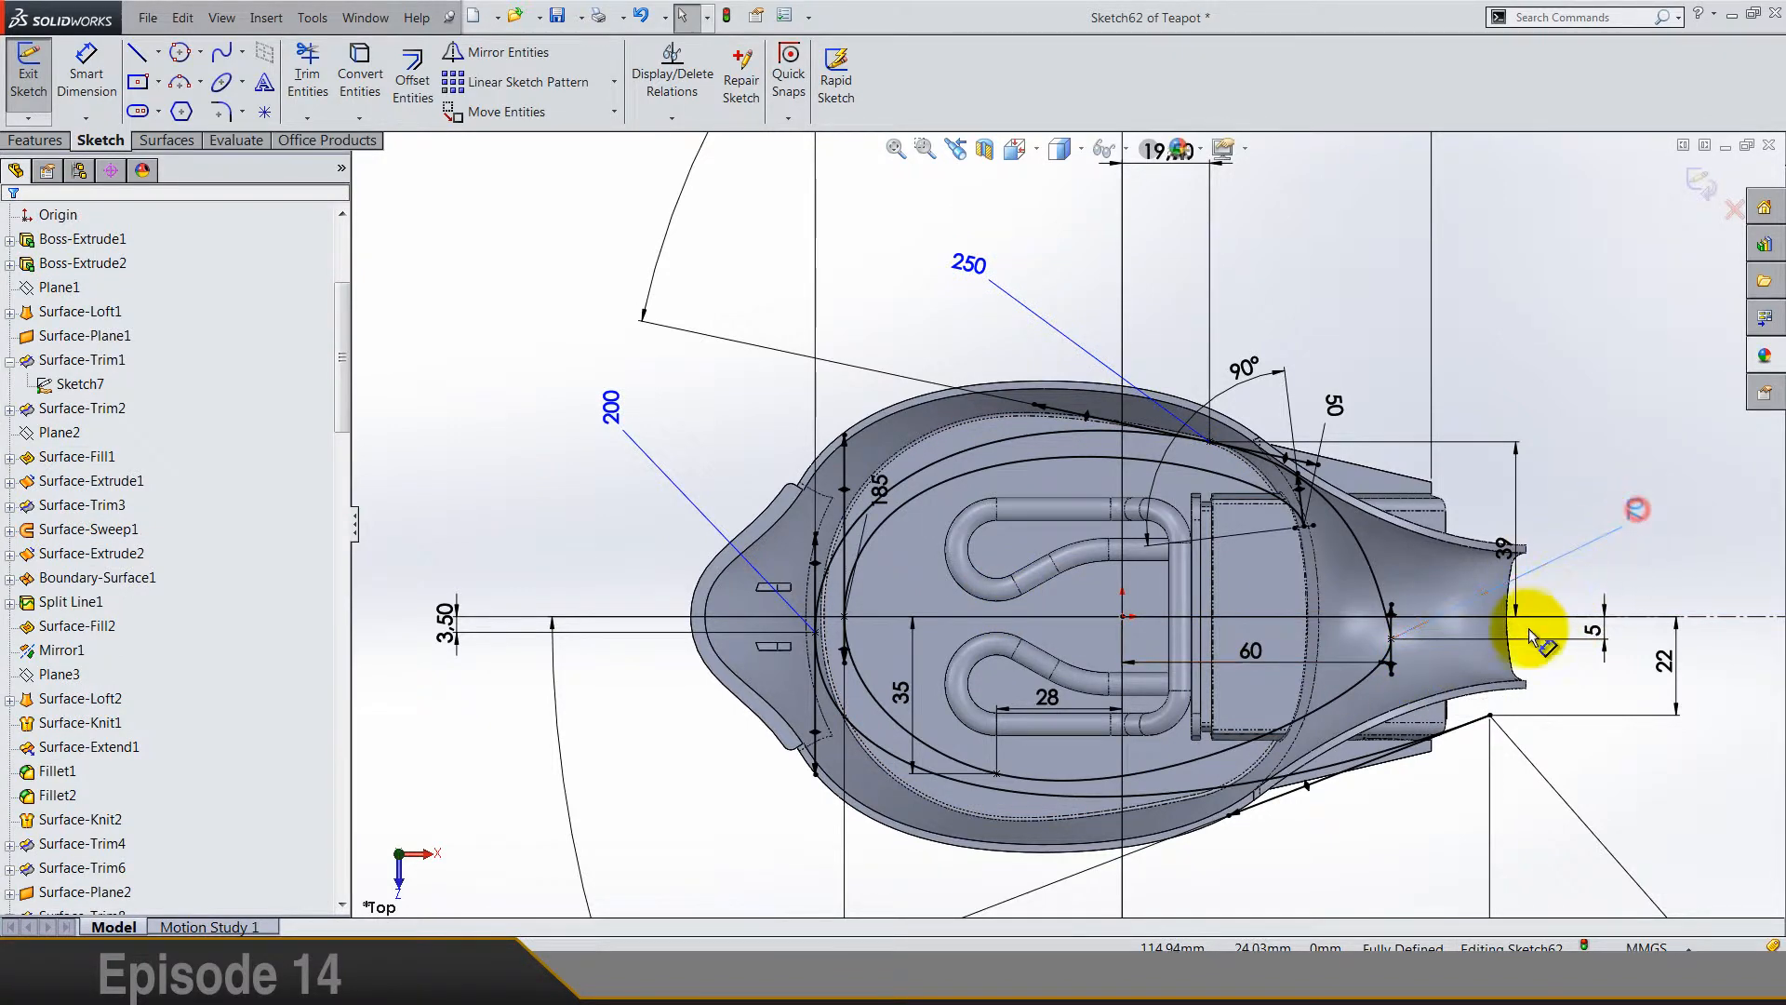
pyautogui.scroll(-3, 1451, 642)
pyautogui.scroll(-5, 1307, 600)
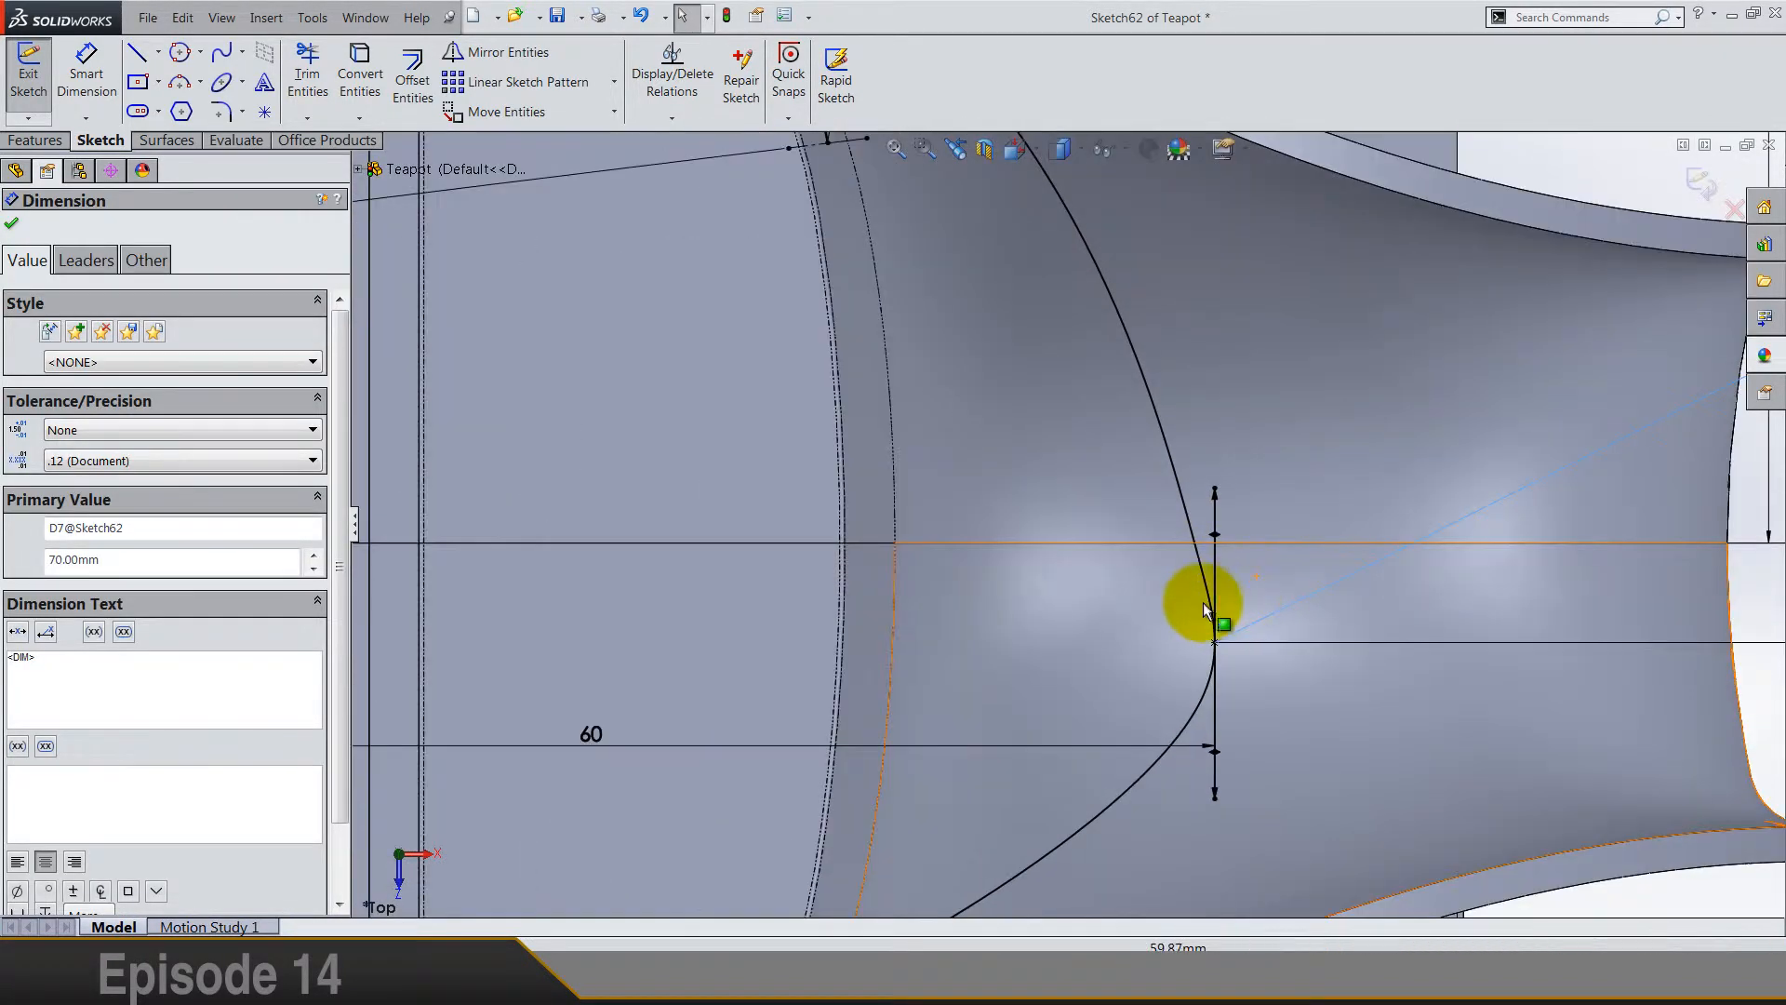
pyautogui.scroll(4, 1209, 607)
pyautogui.scroll(3, 1202, 600)
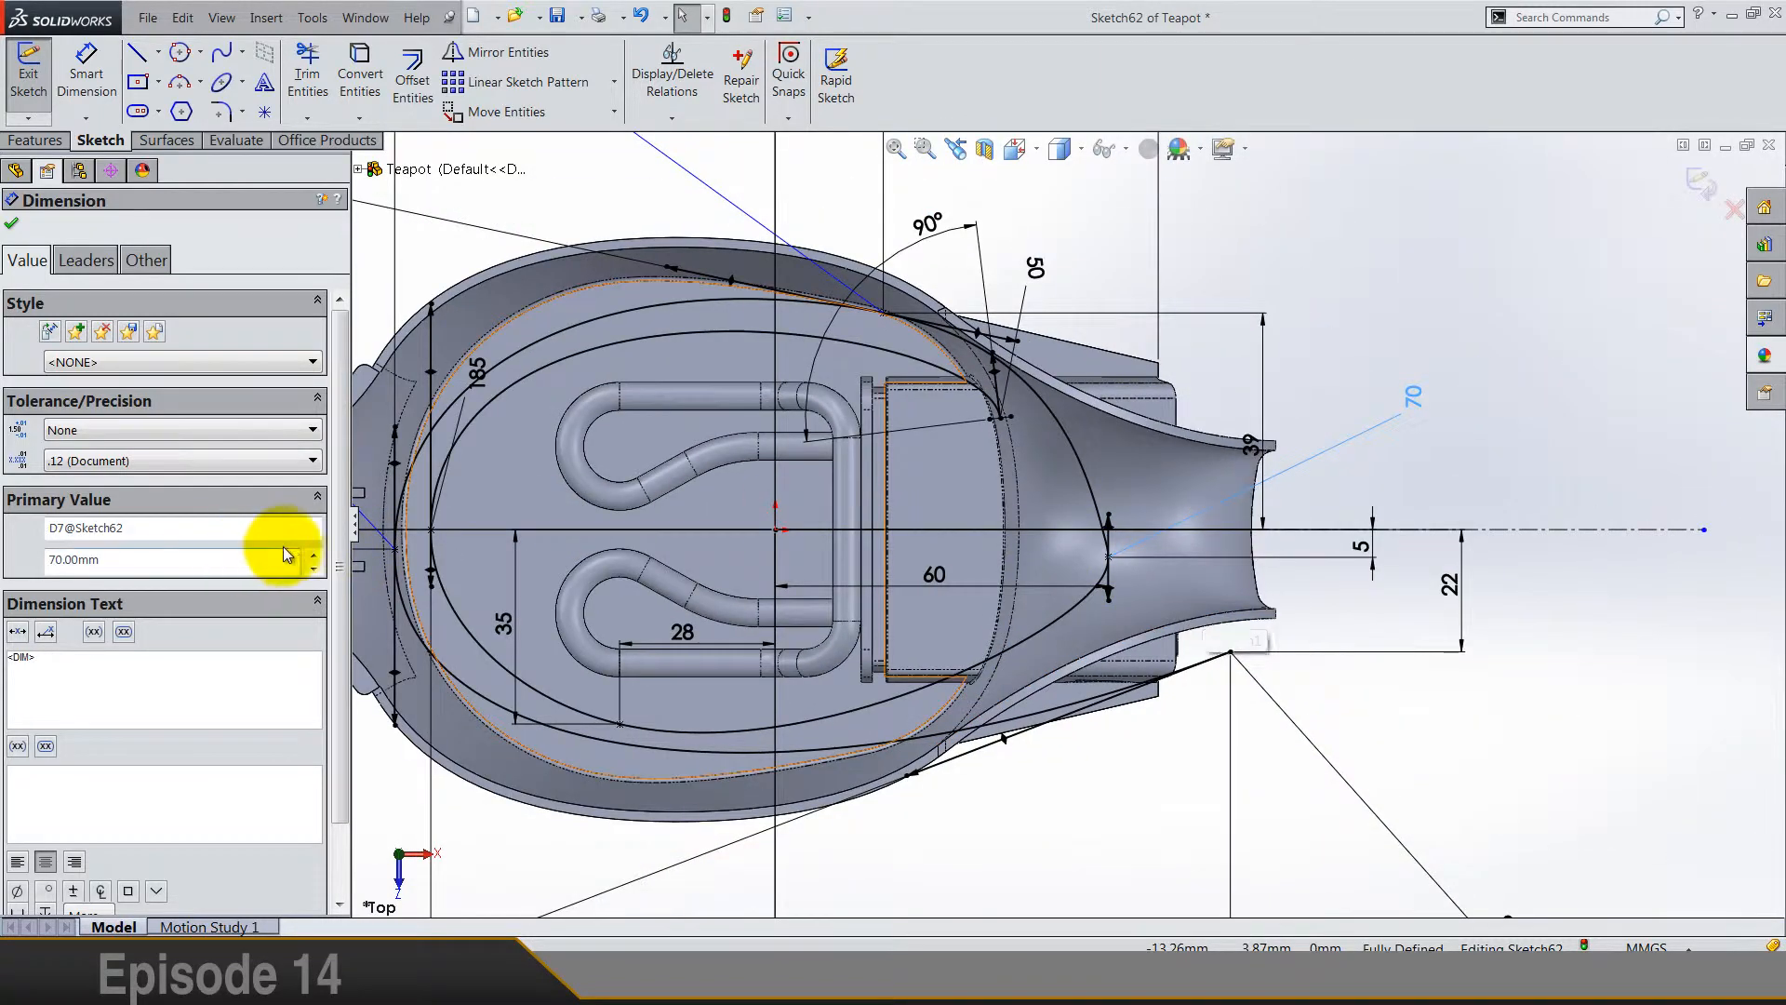
pyautogui.click(313, 554)
pyautogui.click(312, 555)
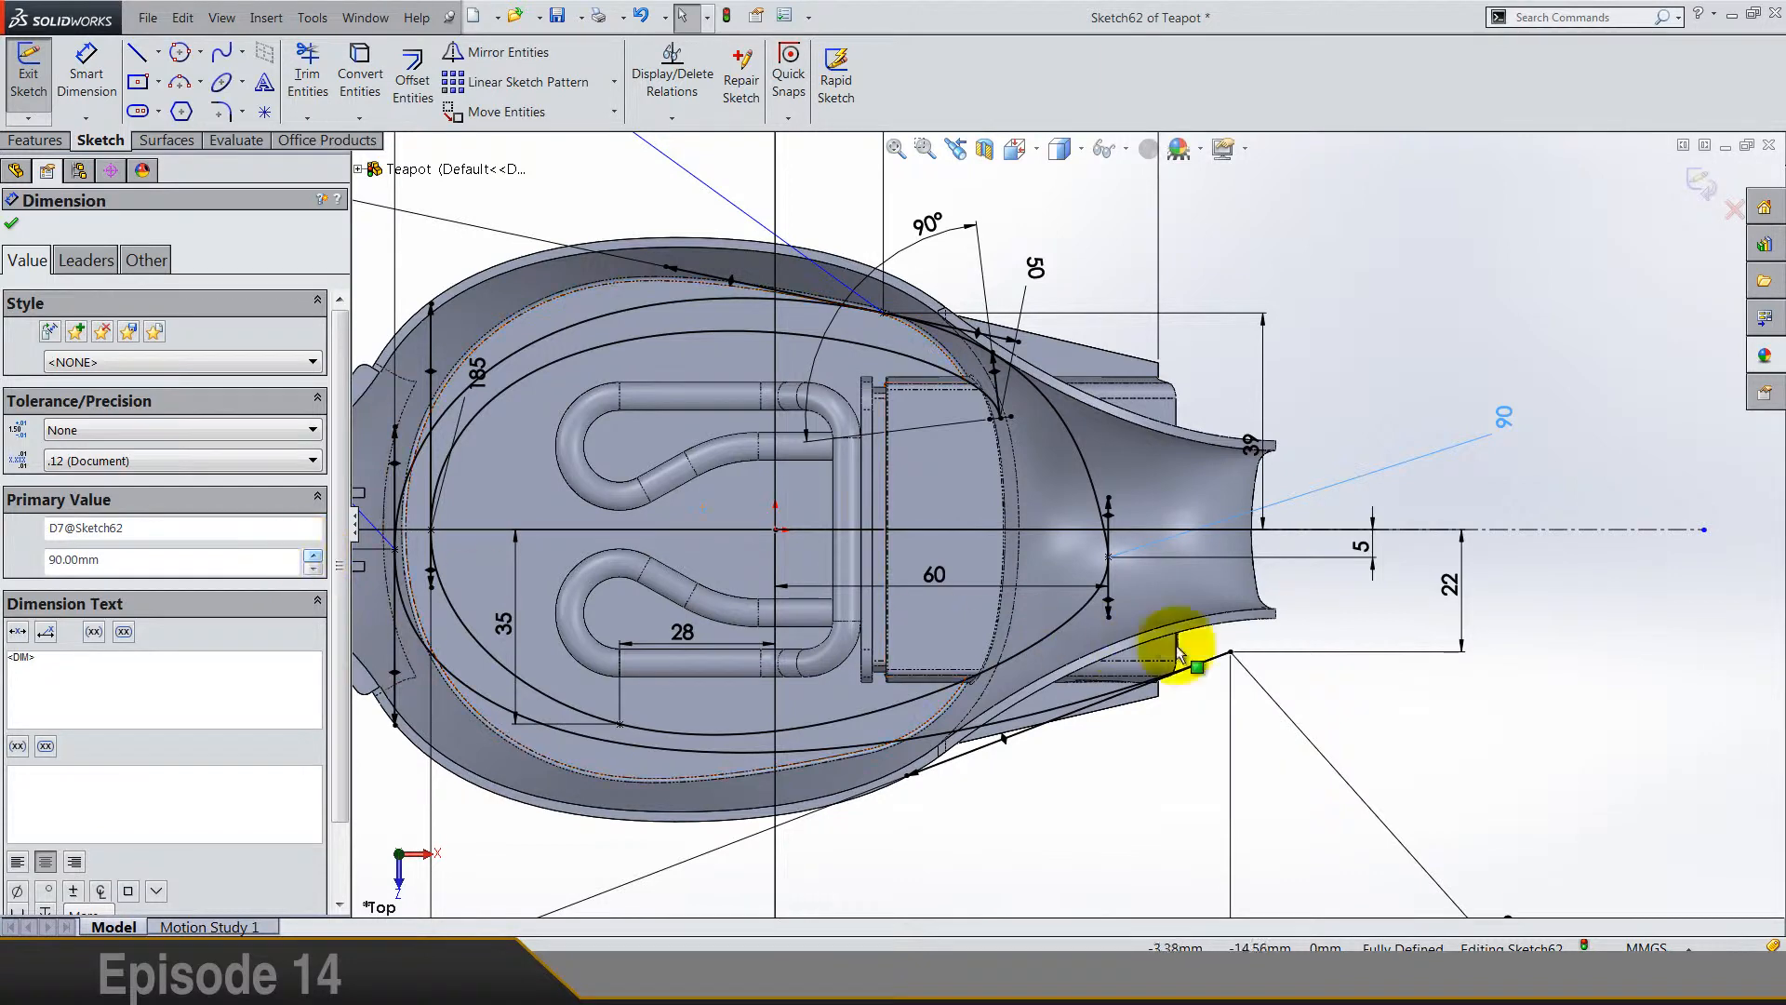
pyautogui.click(1170, 757)
pyautogui.press('z')
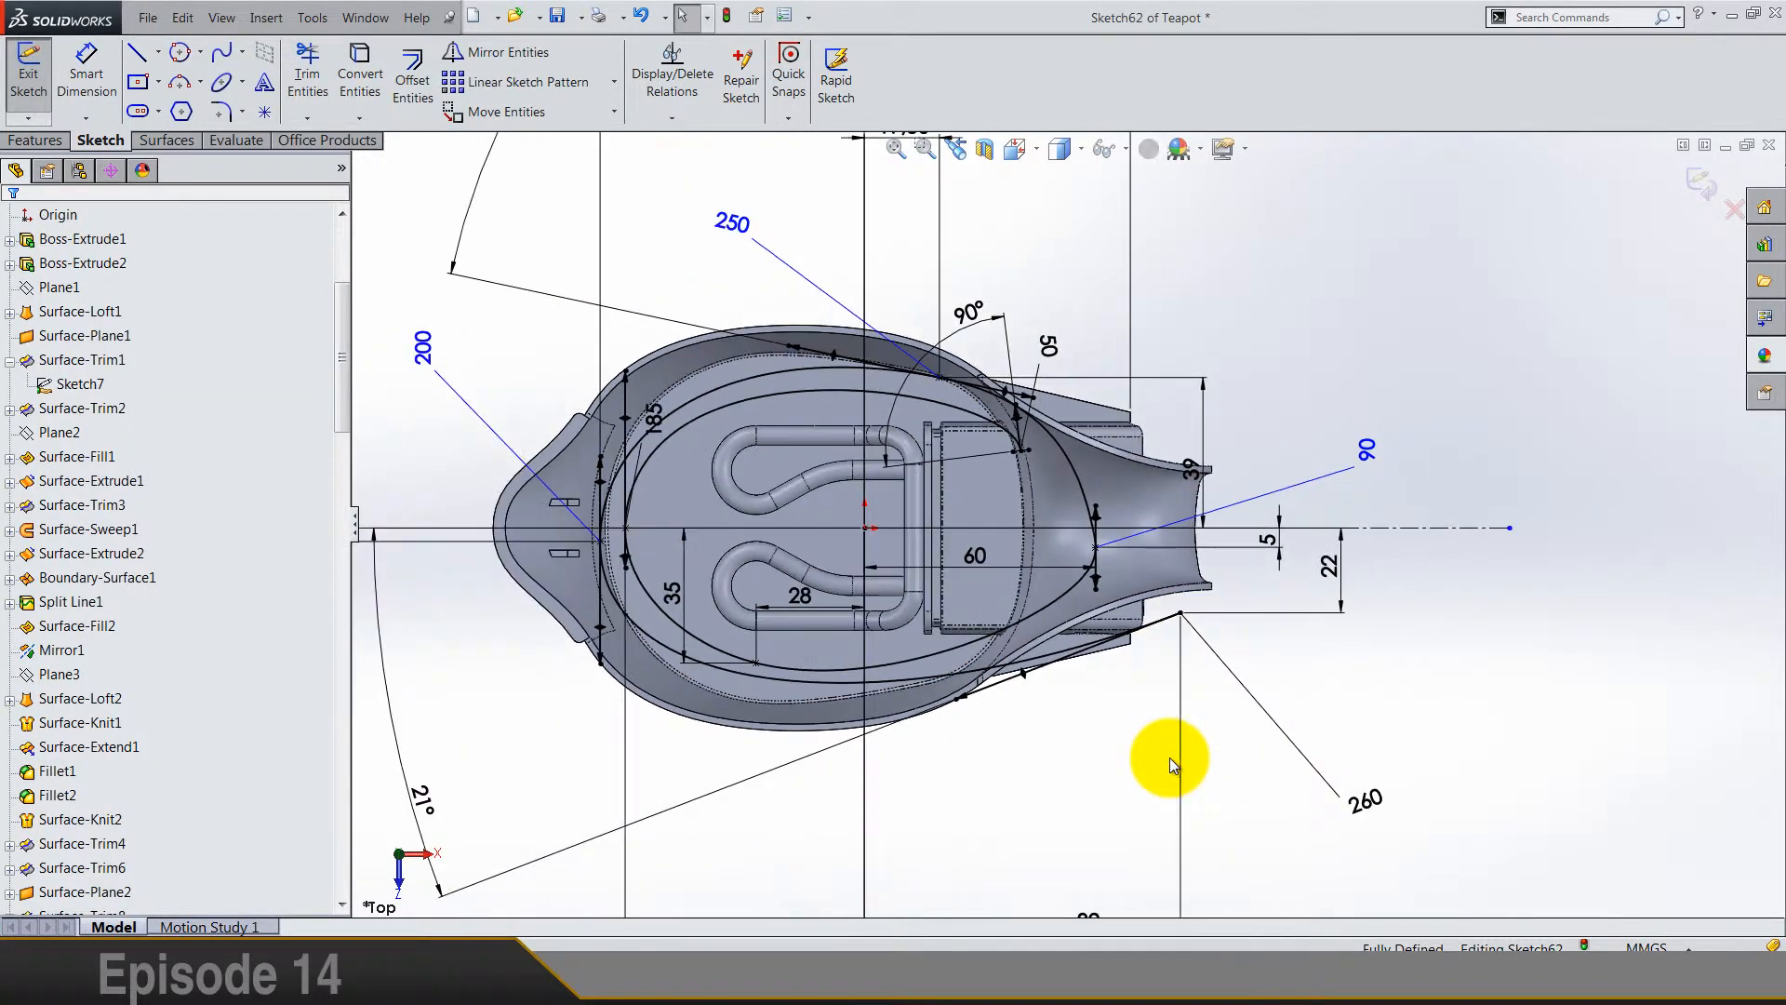
pyautogui.click(1711, 171)
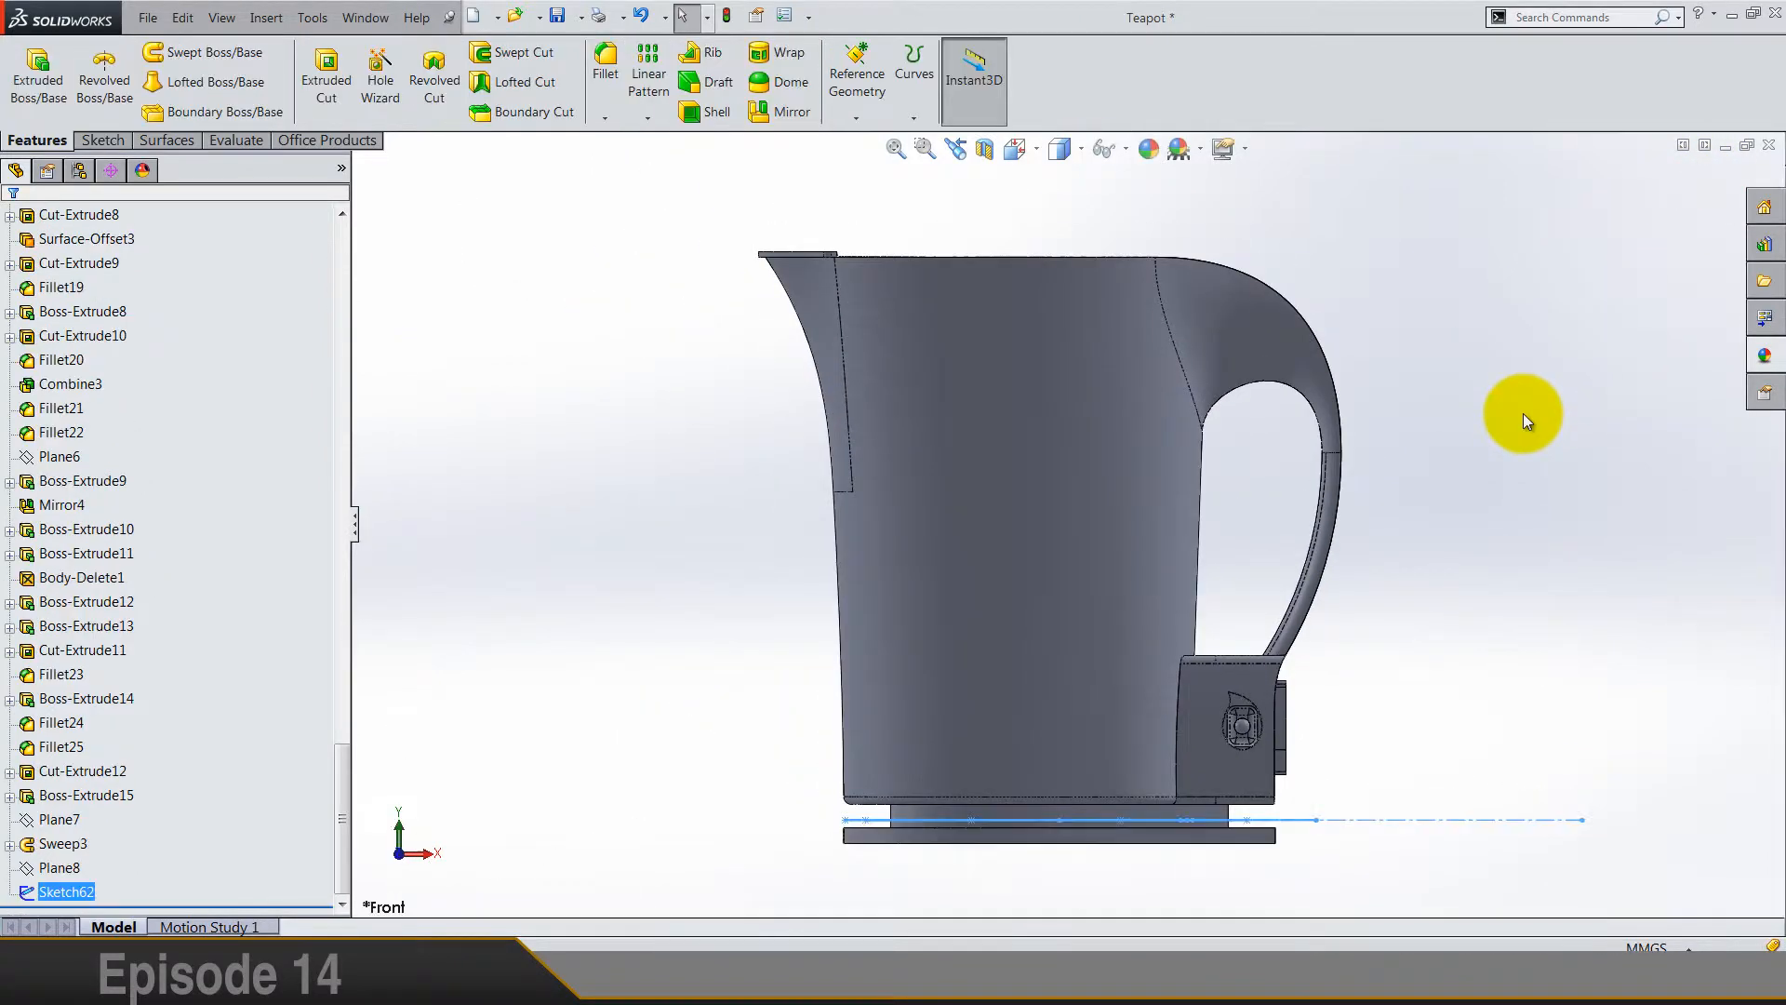
# Step: Create a sketch on the circular end face of the swept cord under the teapot and convert the face's edge
pyautogui.moveTo(1275, 487); pyautogui.dragTo(1456, 633, button='middle')
pyautogui.moveTo(1103, 662); pyautogui.dragTo(1156, 750, button='middle')
pyautogui.scroll(-5, 1114, 662)
pyautogui.scroll(-5, 1159, 659)
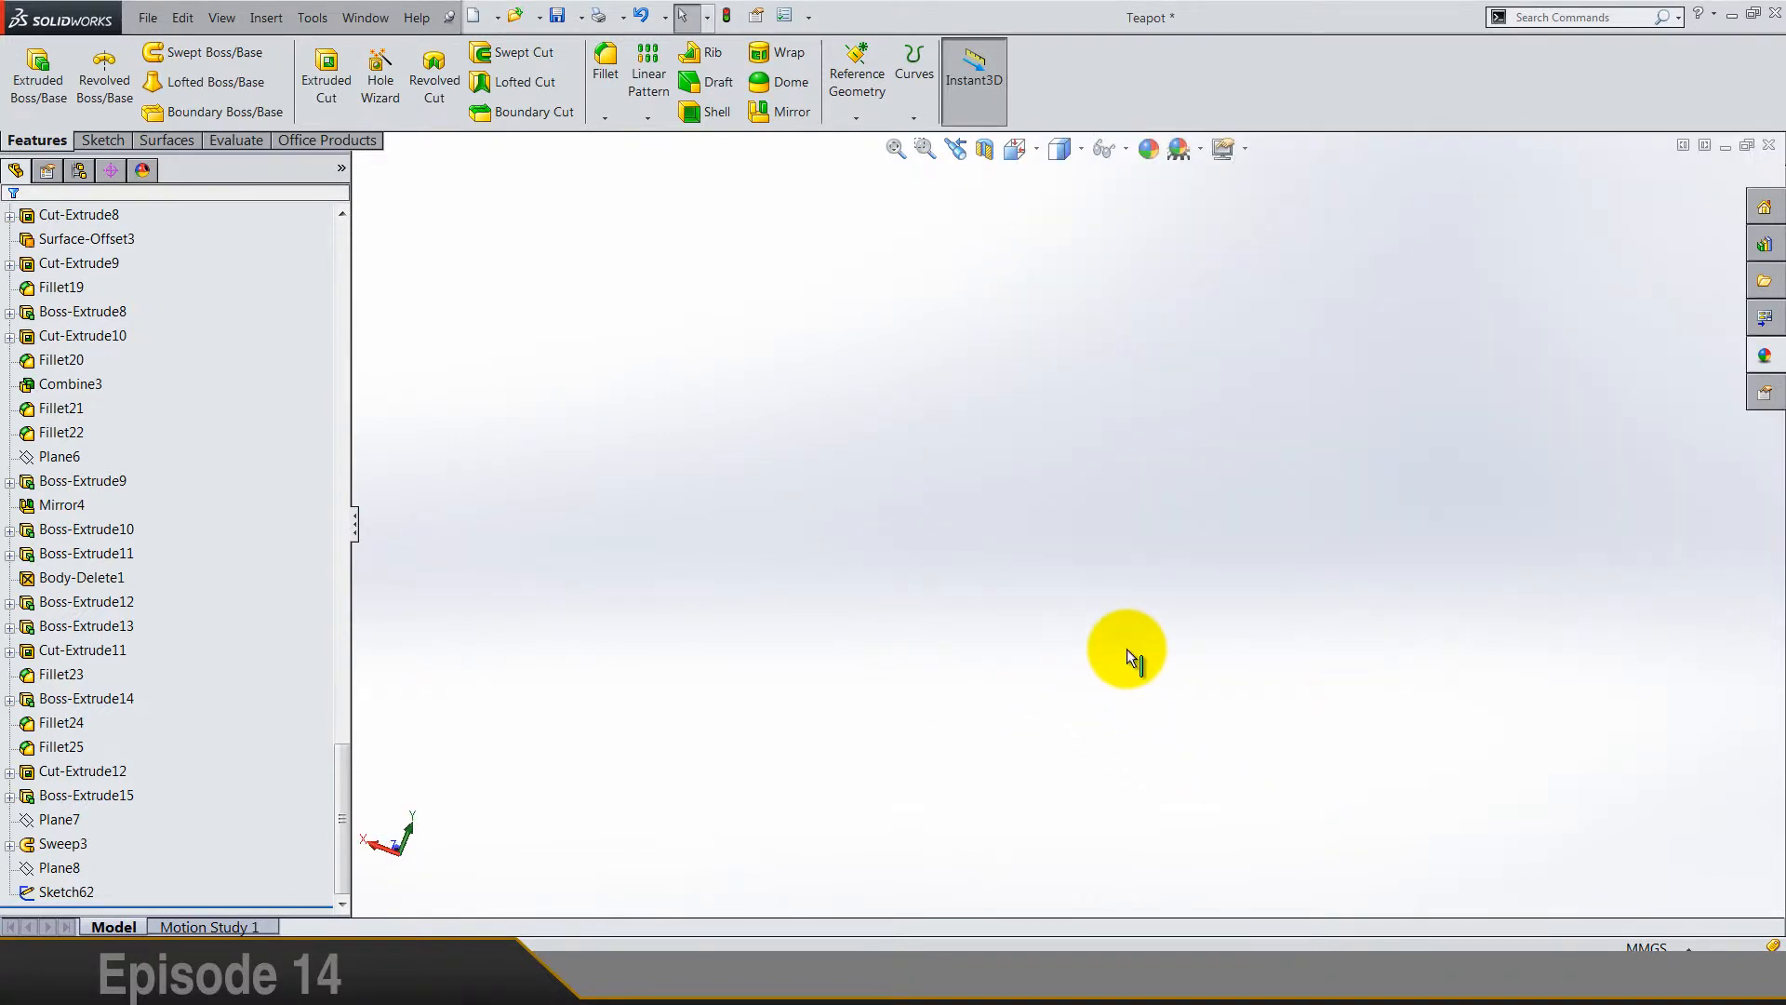
pyautogui.click(1030, 153)
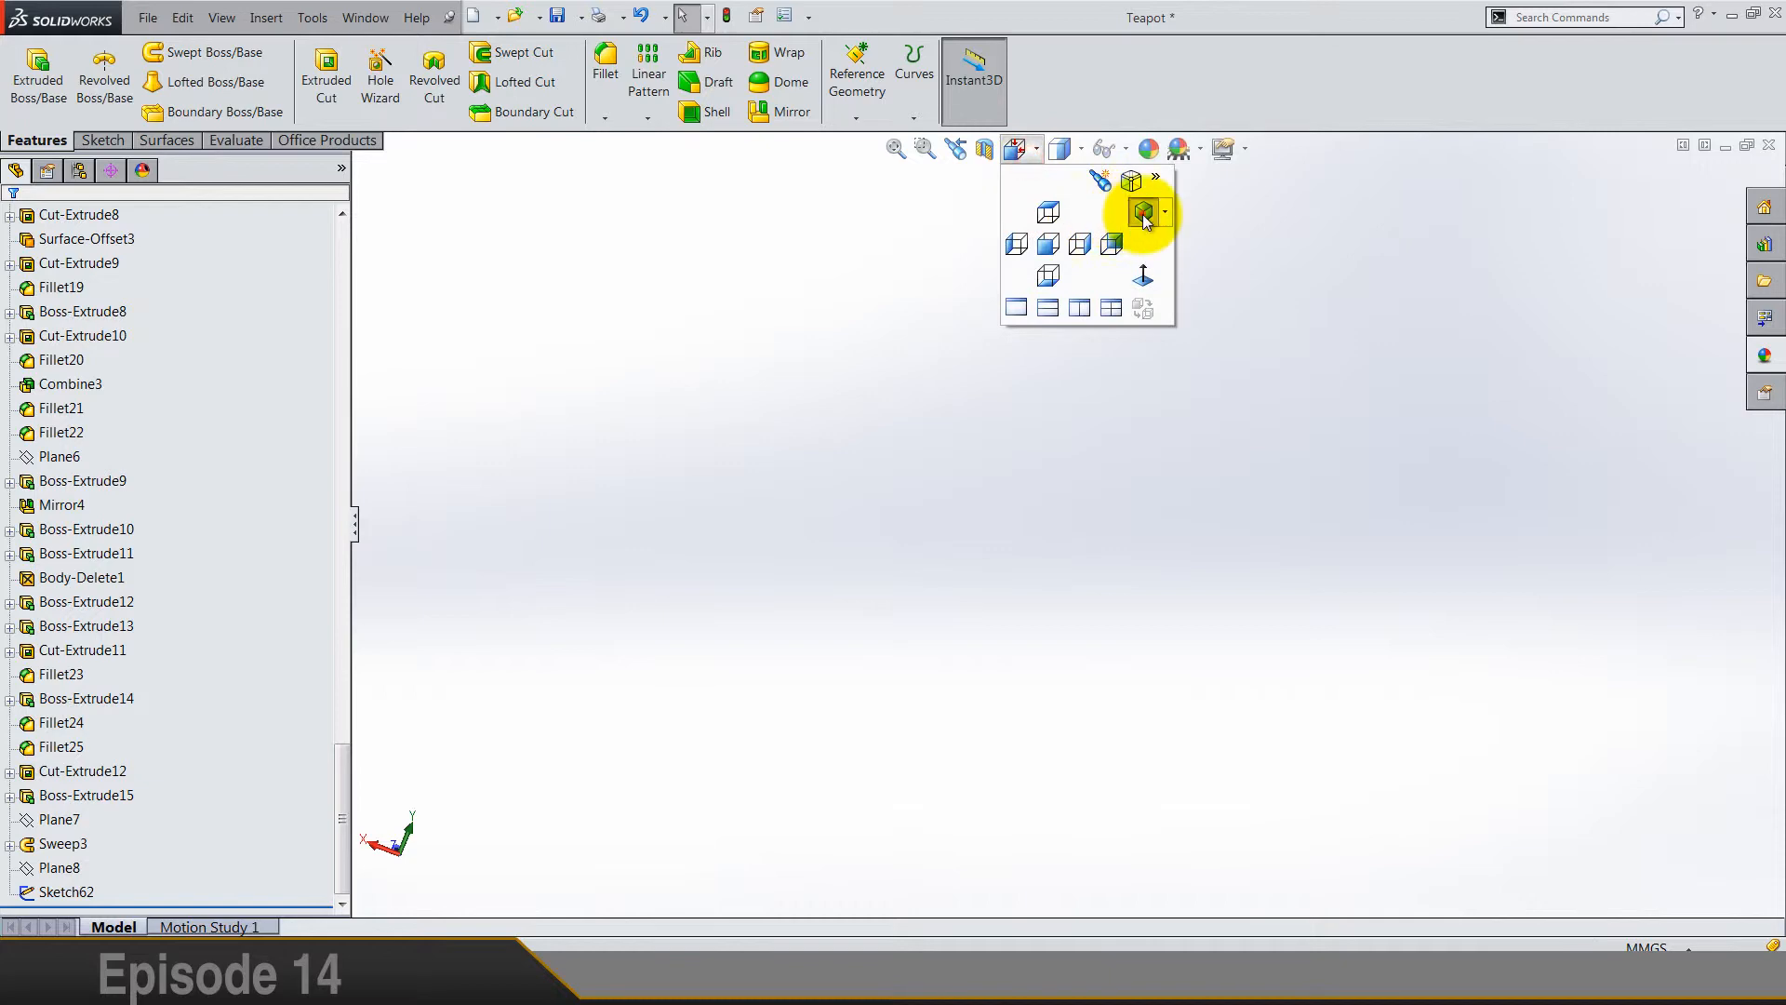
pyautogui.click(1138, 207)
pyautogui.moveTo(969, 473); pyautogui.dragTo(1235, 605, button='middle')
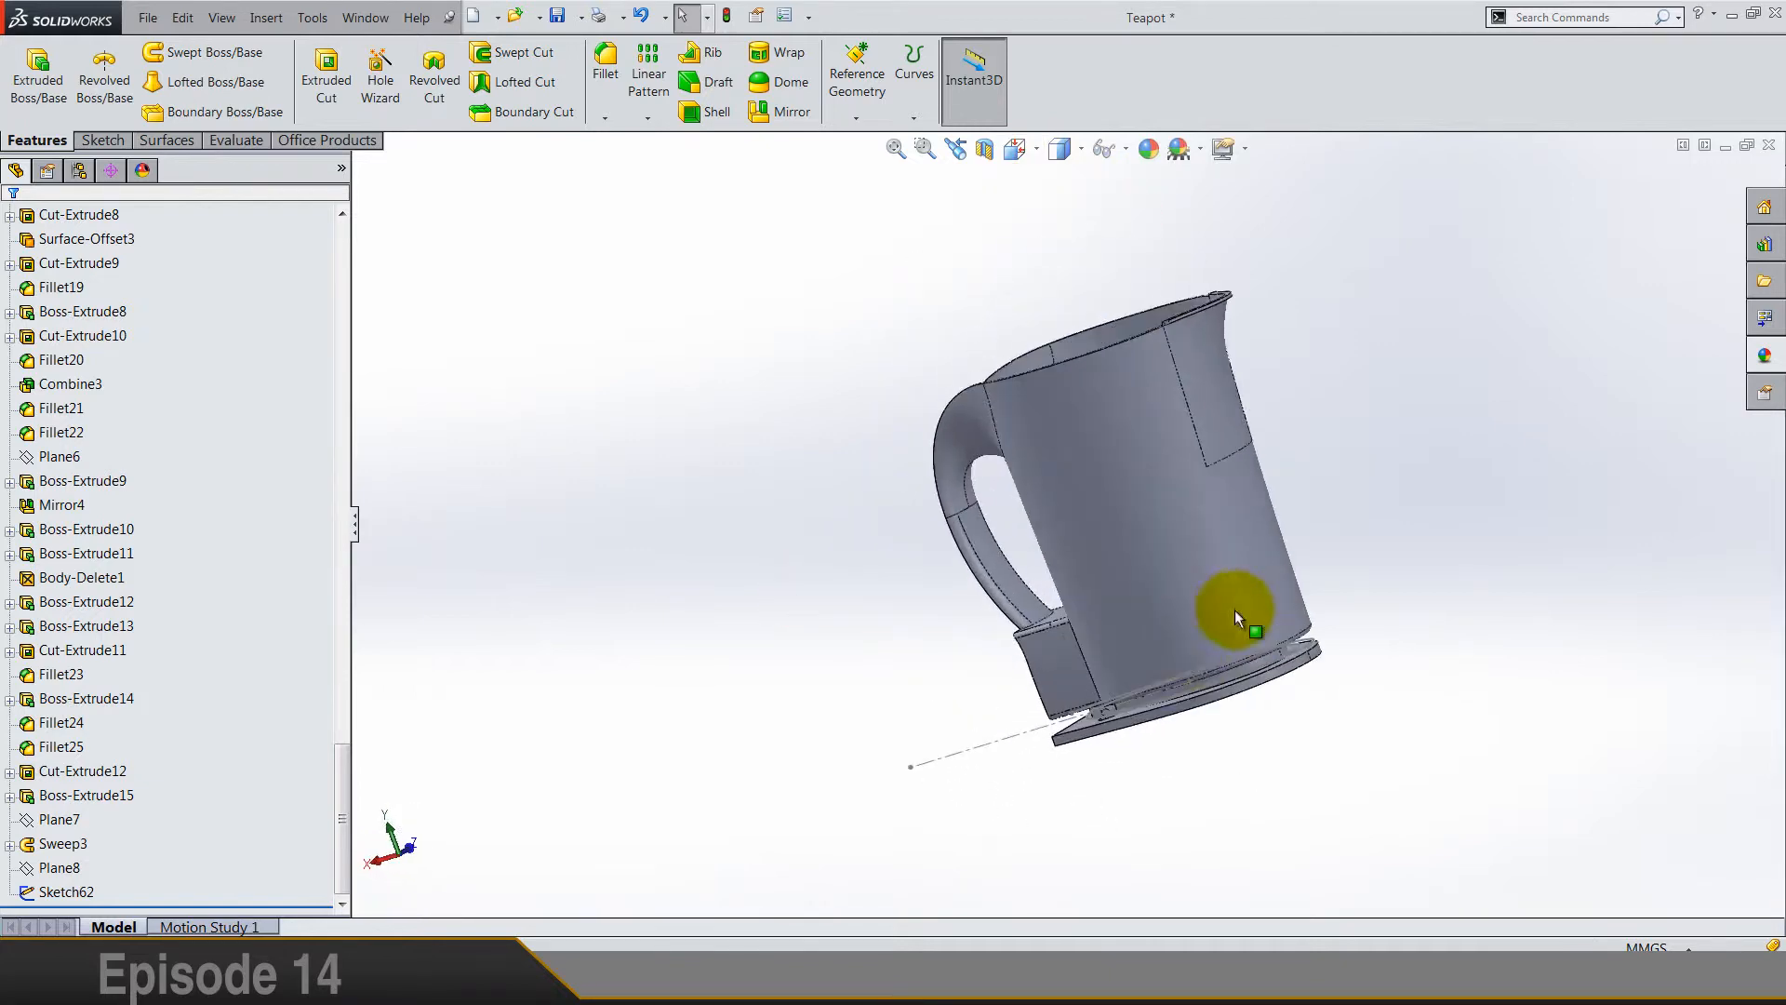
pyautogui.scroll(-6, 1148, 678)
pyautogui.scroll(-2, 1070, 621)
pyautogui.moveTo(1070, 622); pyautogui.dragTo(1107, 646, button='middle')
pyautogui.scroll(-2, 1107, 646)
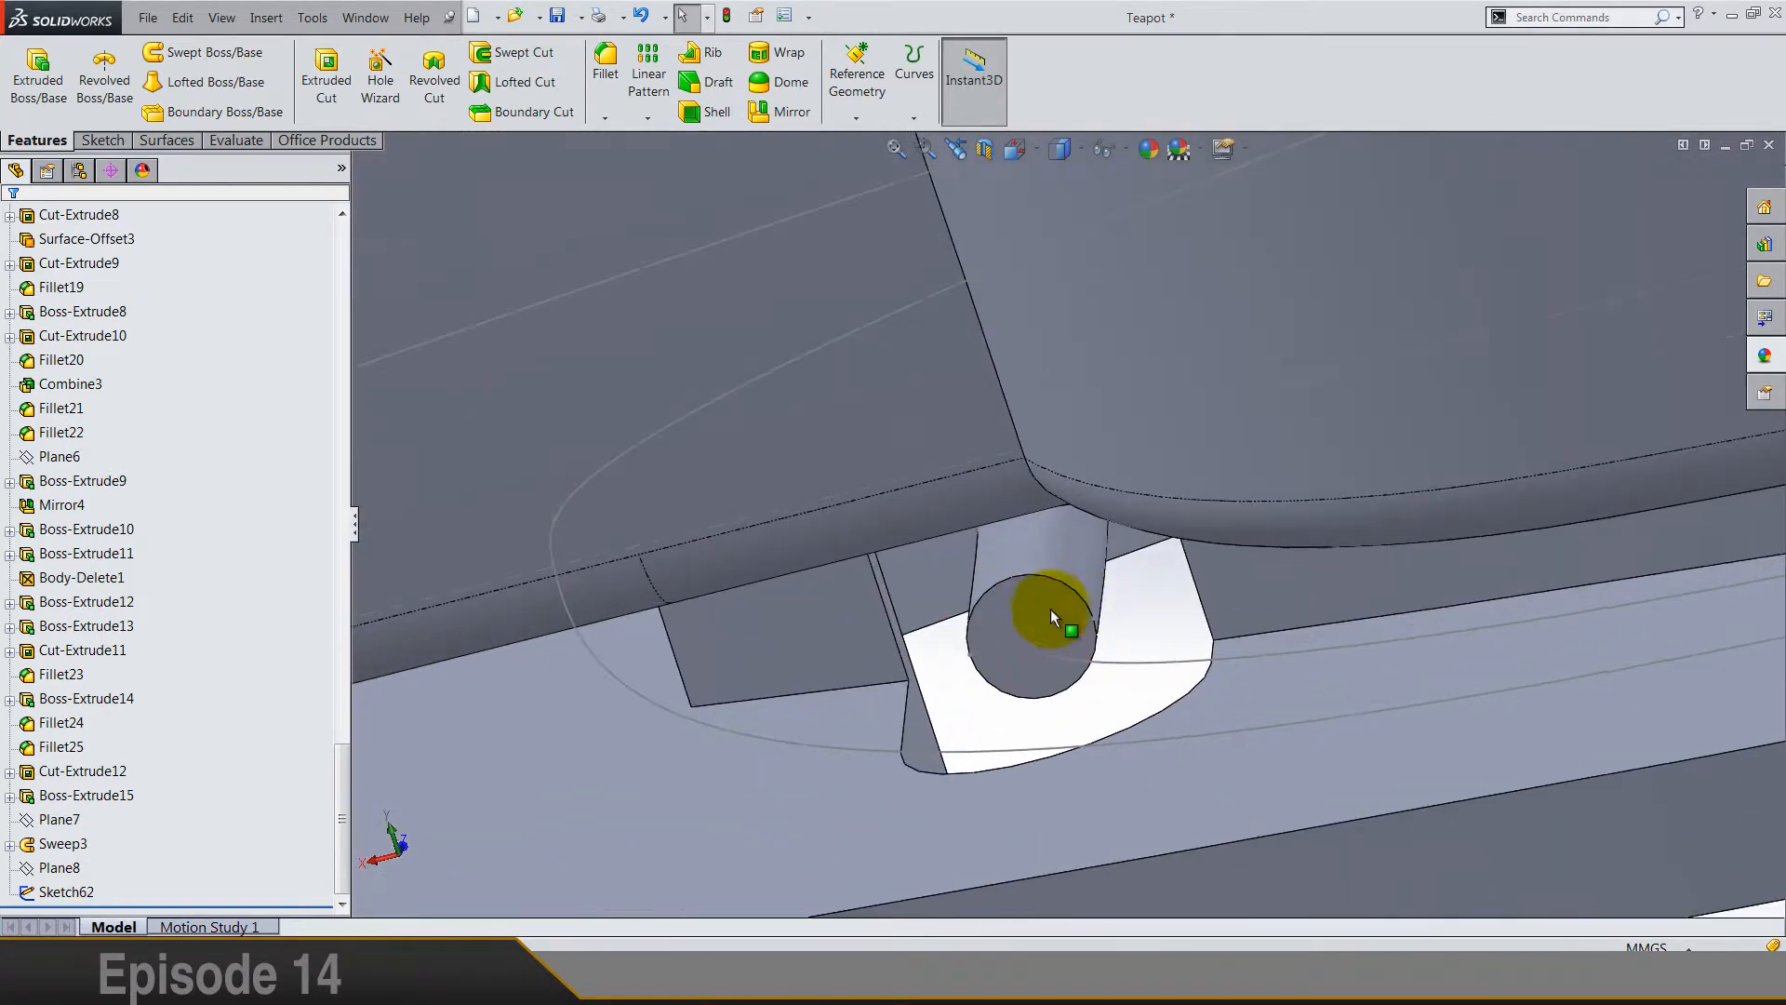
pyautogui.rightClick(1046, 601)
pyautogui.click(1082, 423)
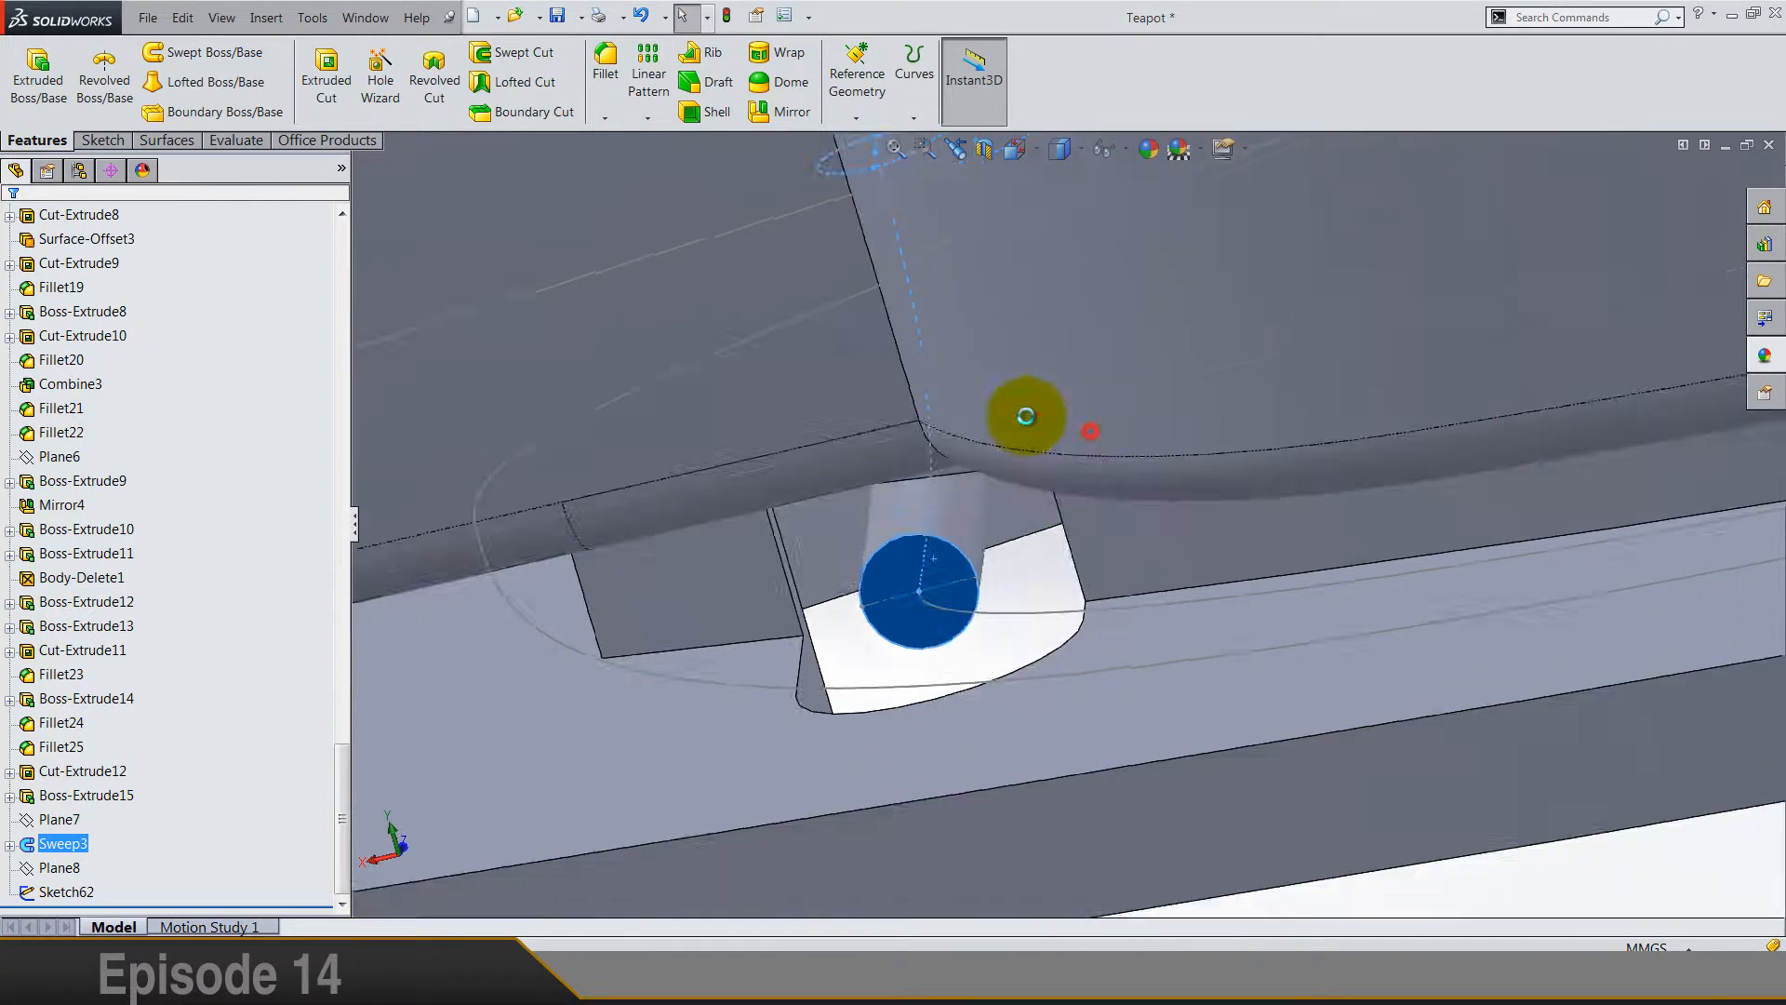
pyautogui.click(360, 80)
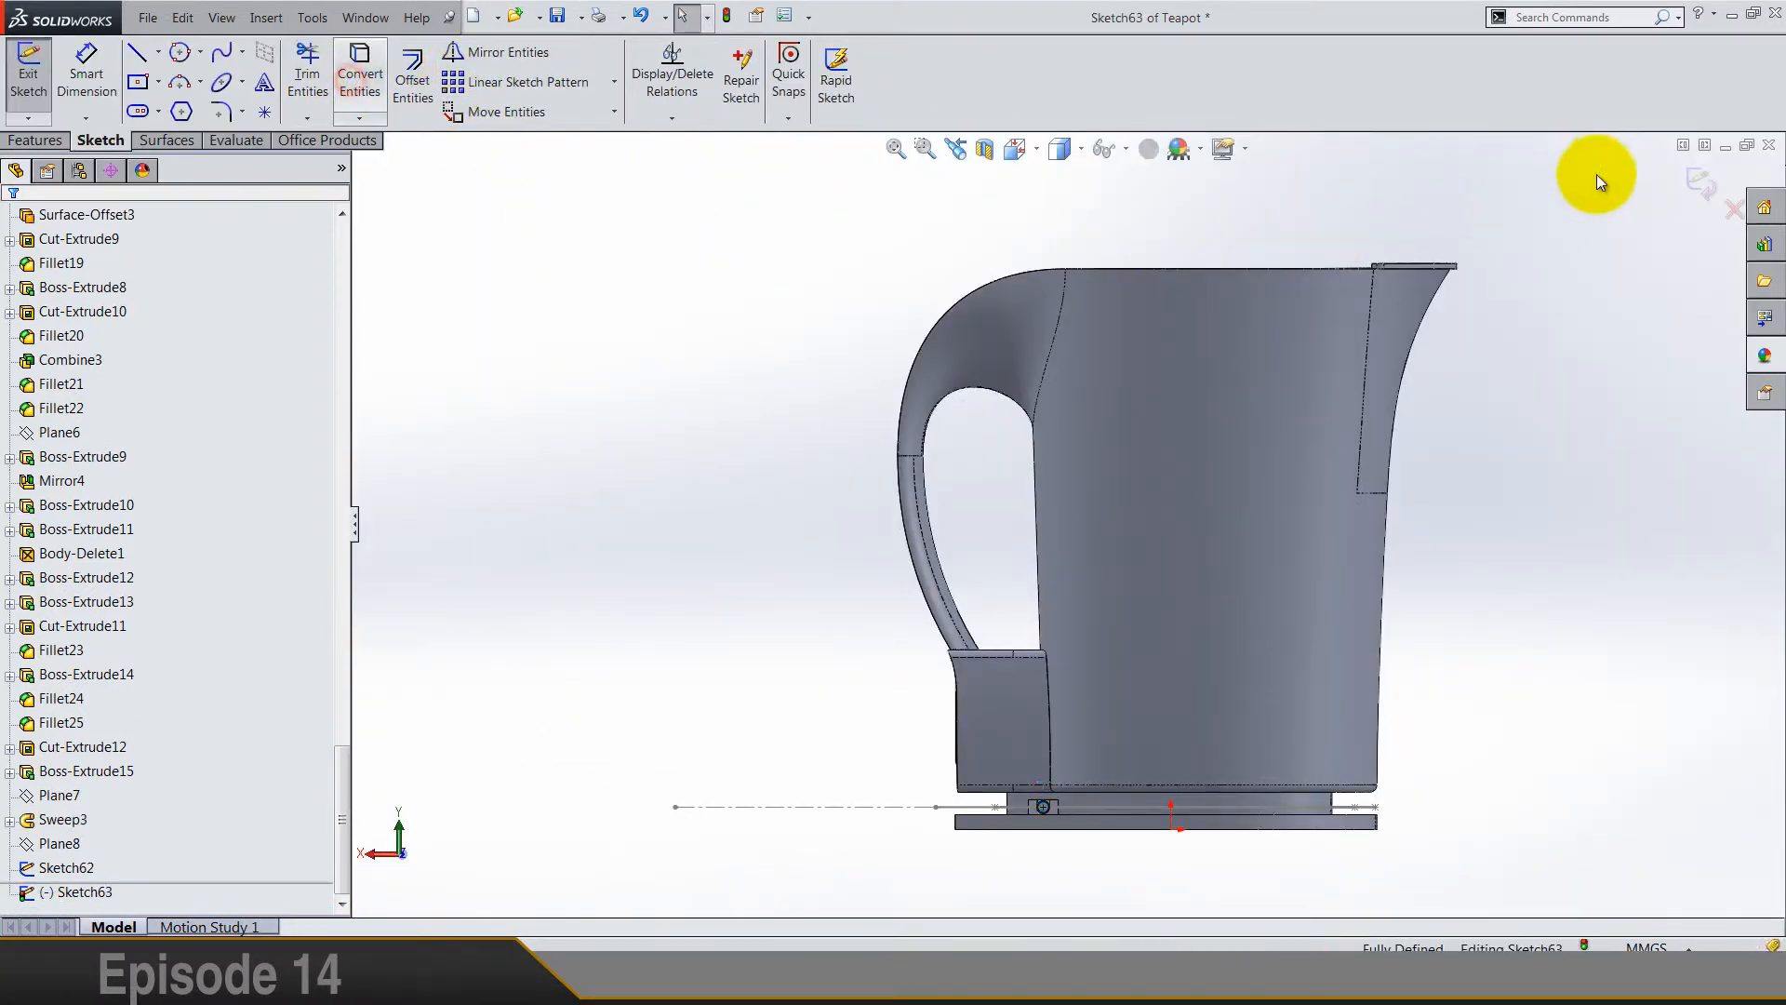
pyautogui.click(1701, 183)
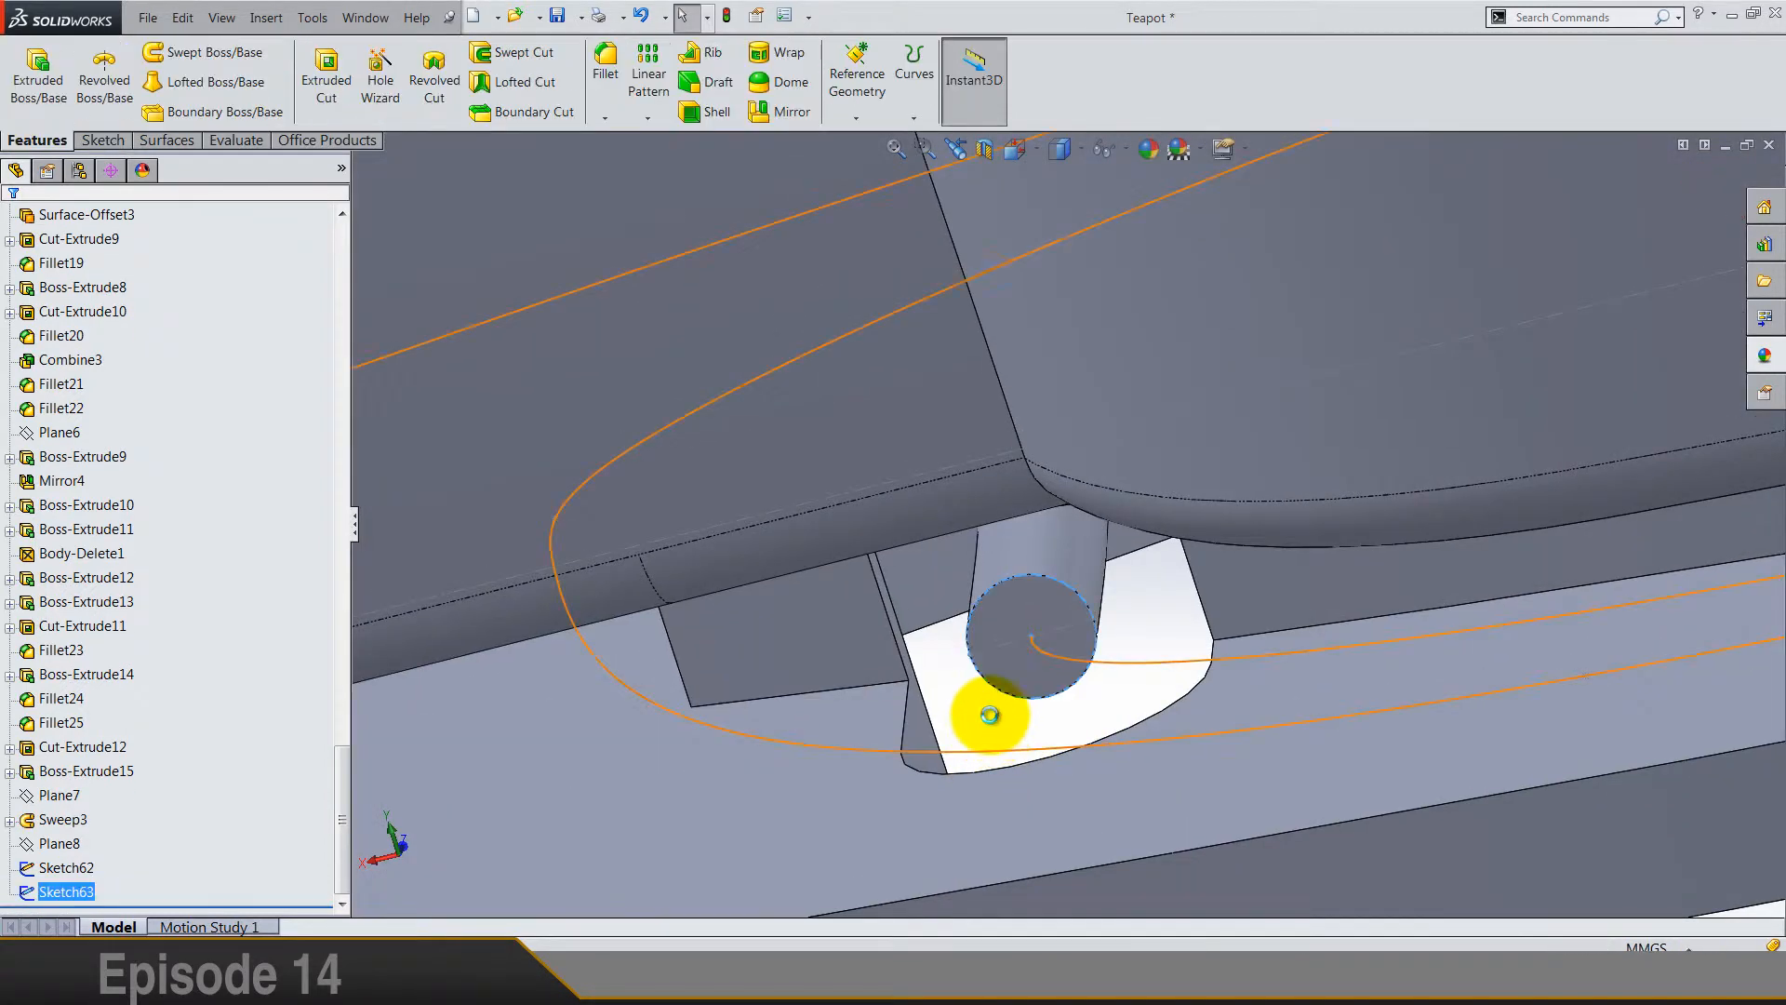
# Step: Sweep the converted circle (Sketch63) along the spline path (Sketch62) as a solid boss
pyautogui.click(249, 52)
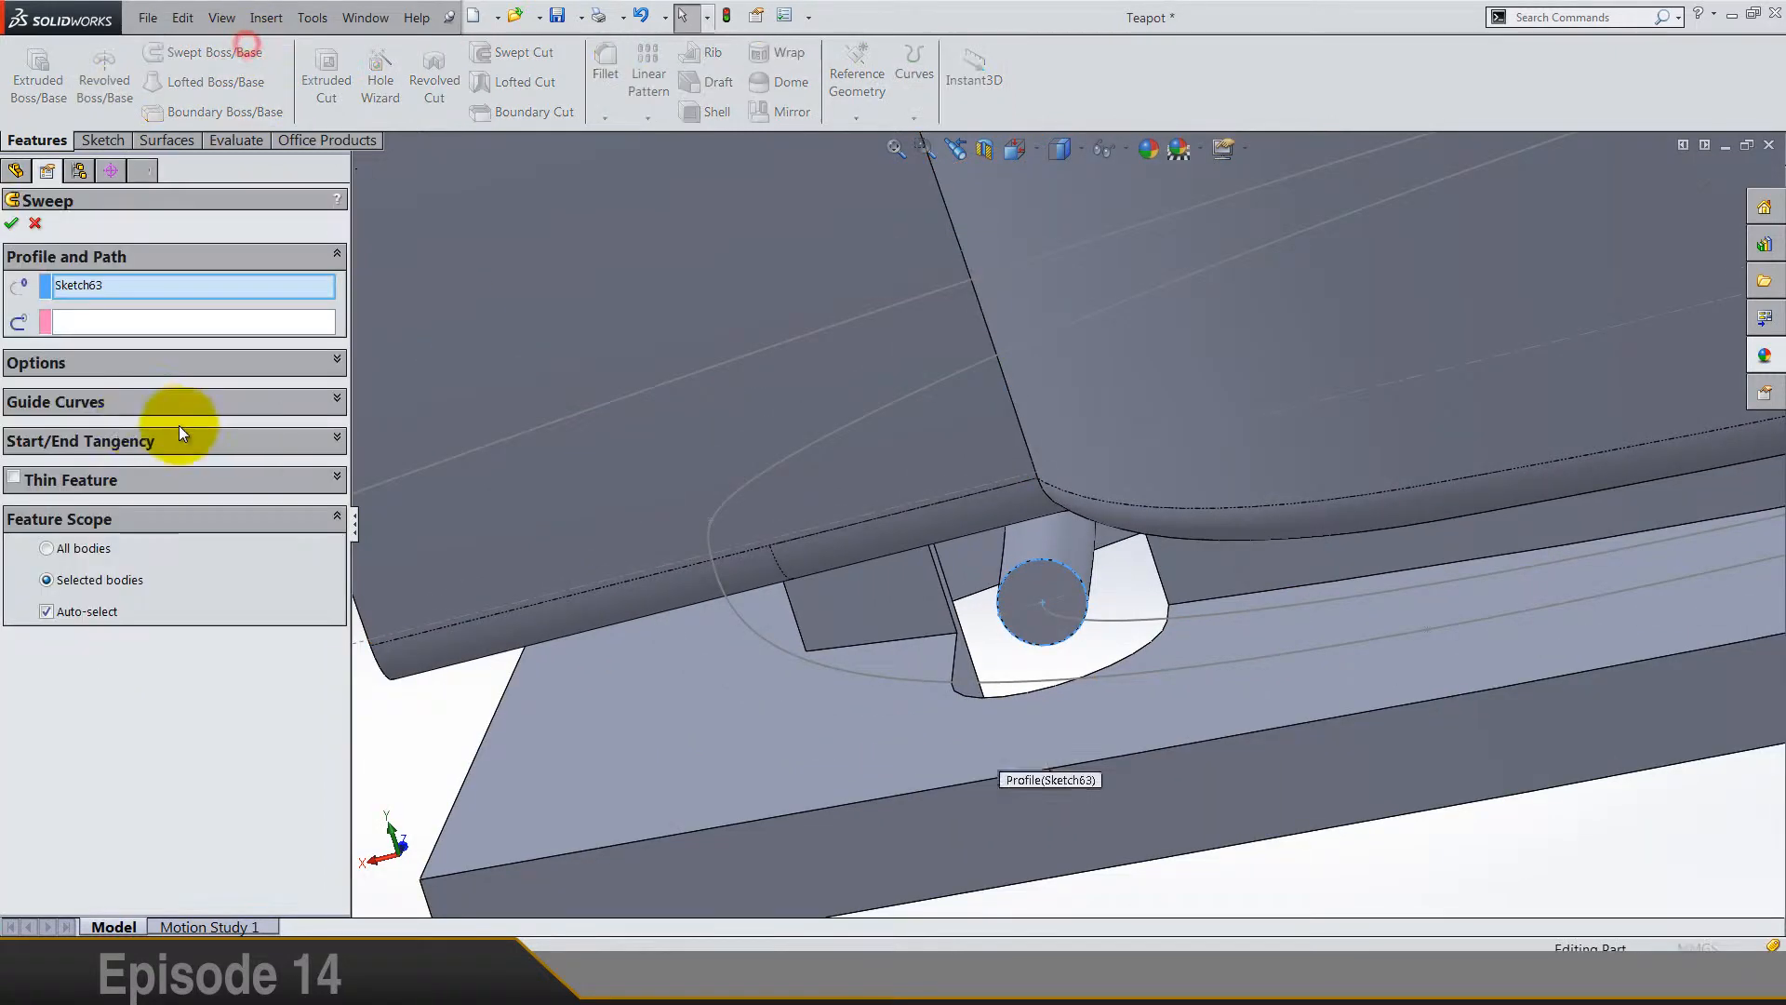
pyautogui.click(97, 322)
pyautogui.click(1160, 611)
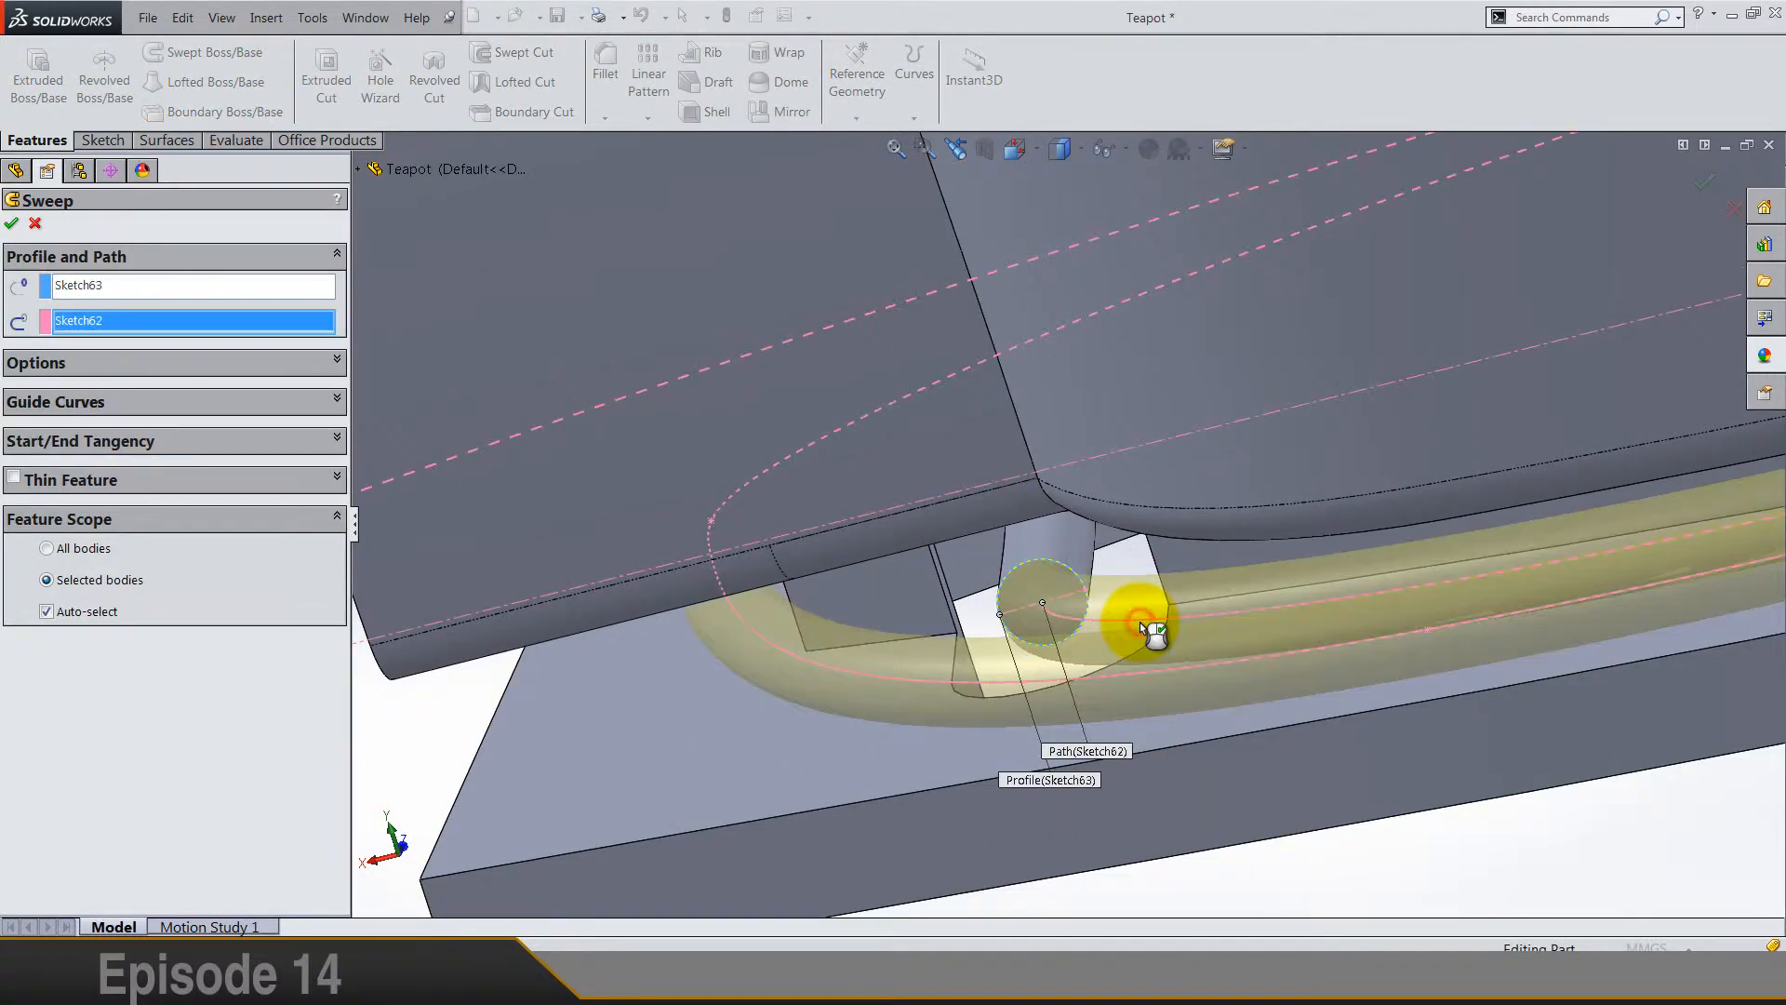
pyautogui.scroll(5, 1158, 618)
pyautogui.scroll(4, 1140, 621)
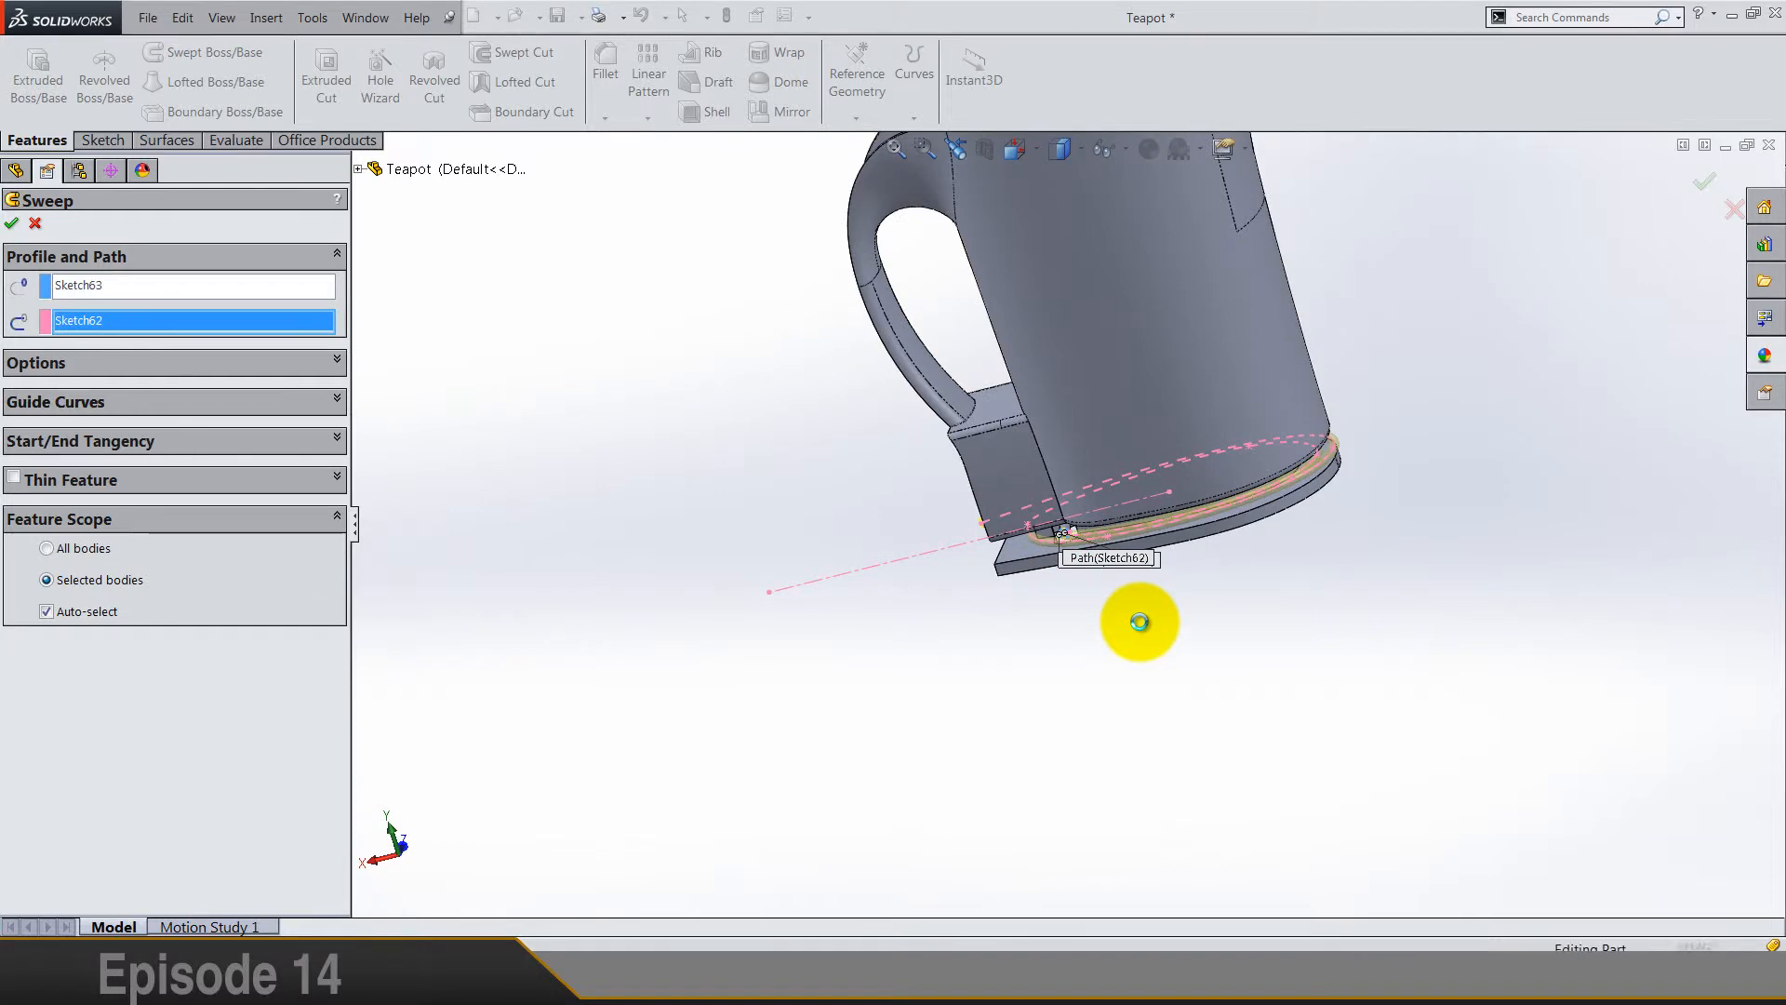
pyautogui.rightClick(1141, 621)
pyautogui.click(1140, 621)
# Step: Inspect the swept cord around the teapot's base from several sides and switch to a standard 3D view
pyautogui.moveTo(1148, 556); pyautogui.dragTo(1176, 611, button='middle')
pyautogui.scroll(-6, 1196, 558)
pyautogui.moveTo(1289, 652); pyautogui.dragTo(1045, 722, button='middle')
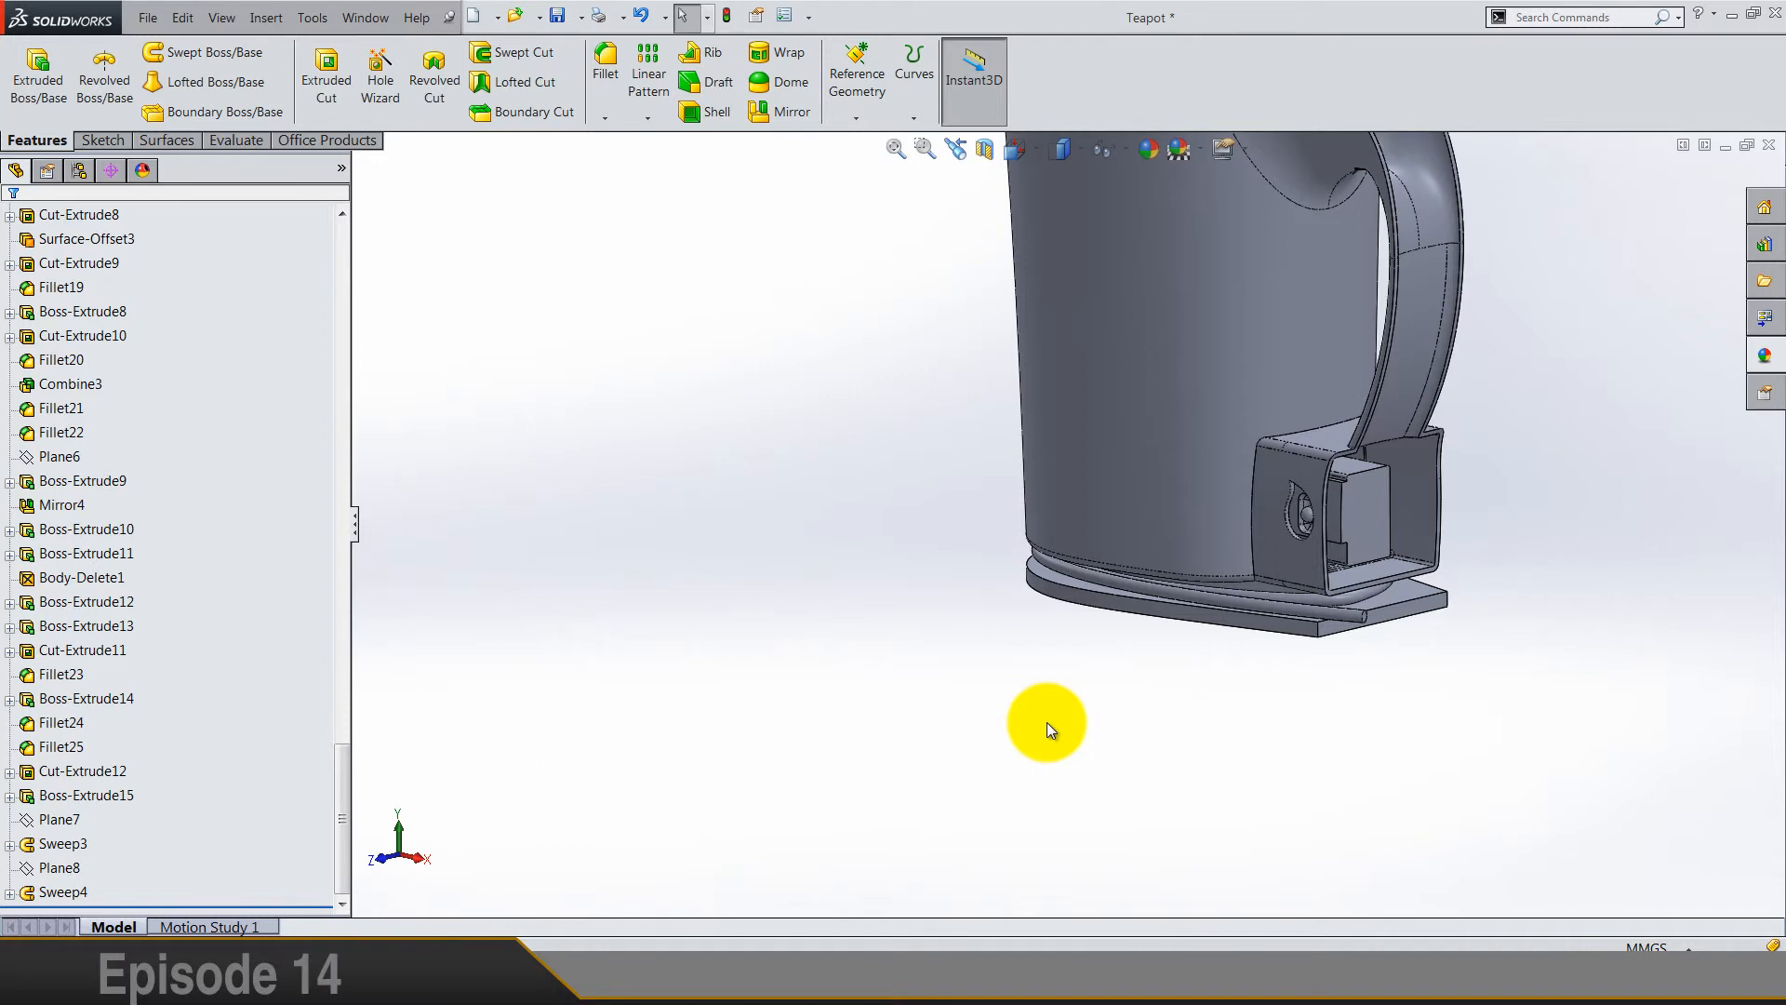
pyautogui.press('f')
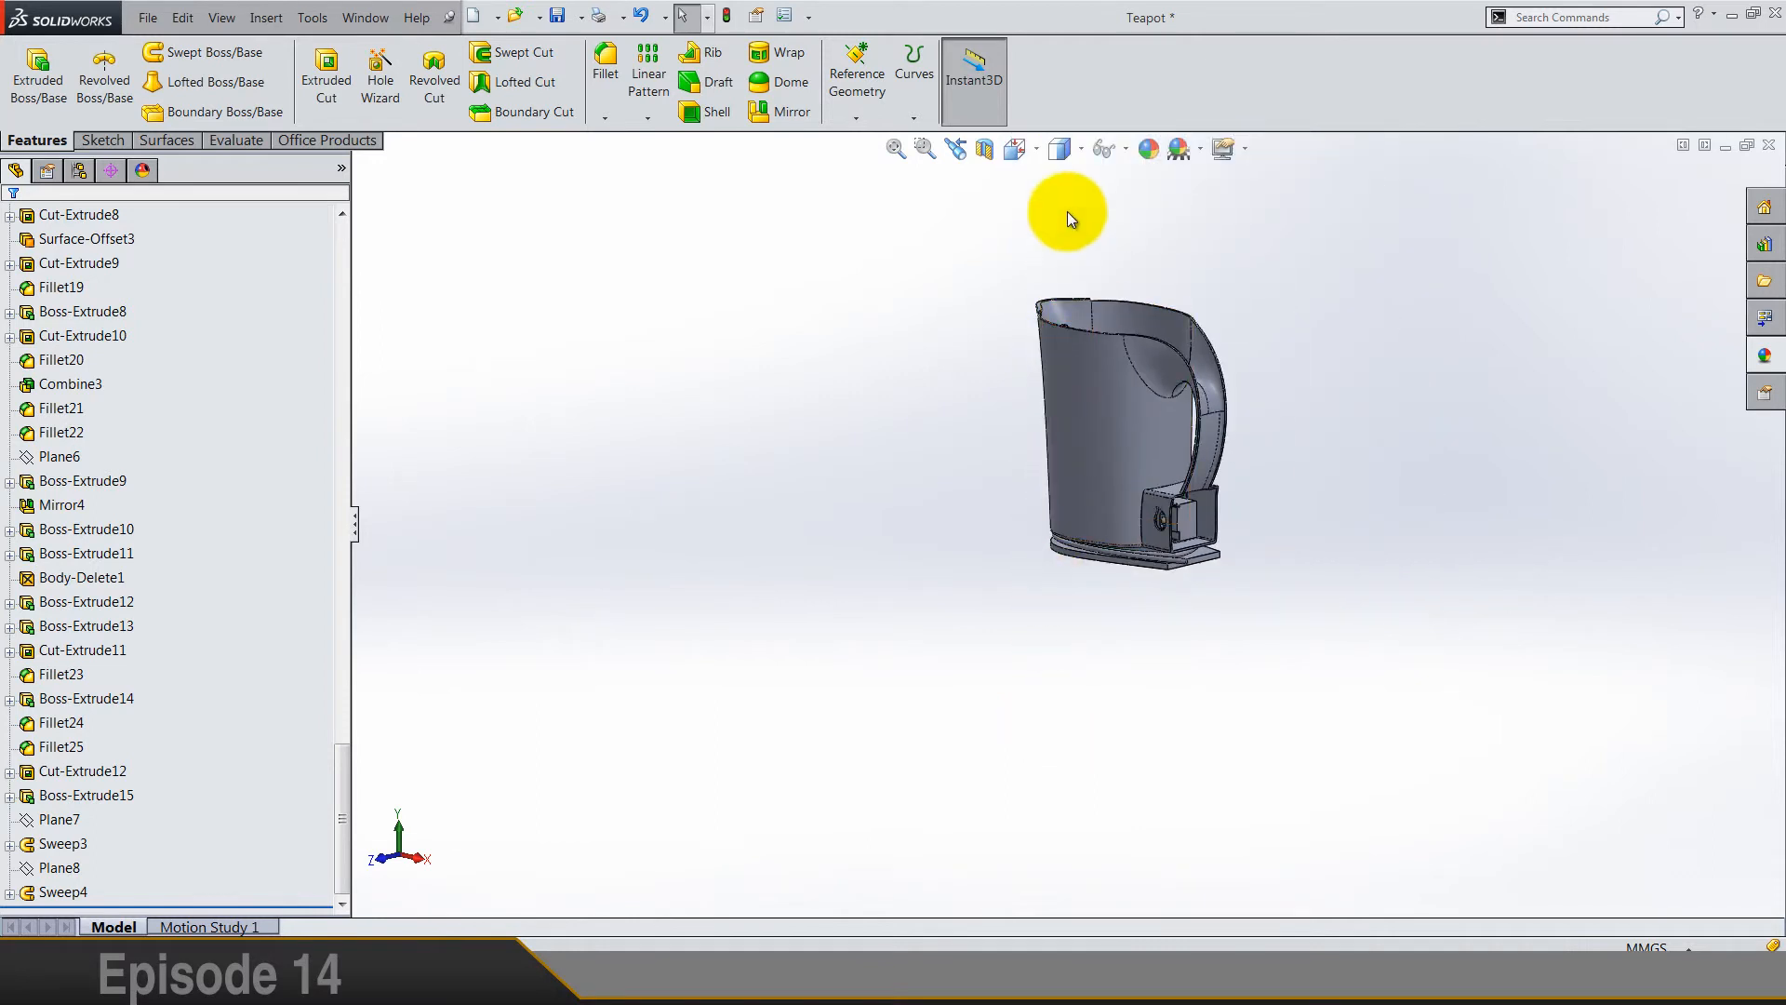
pyautogui.click(1014, 149)
pyautogui.click(1133, 203)
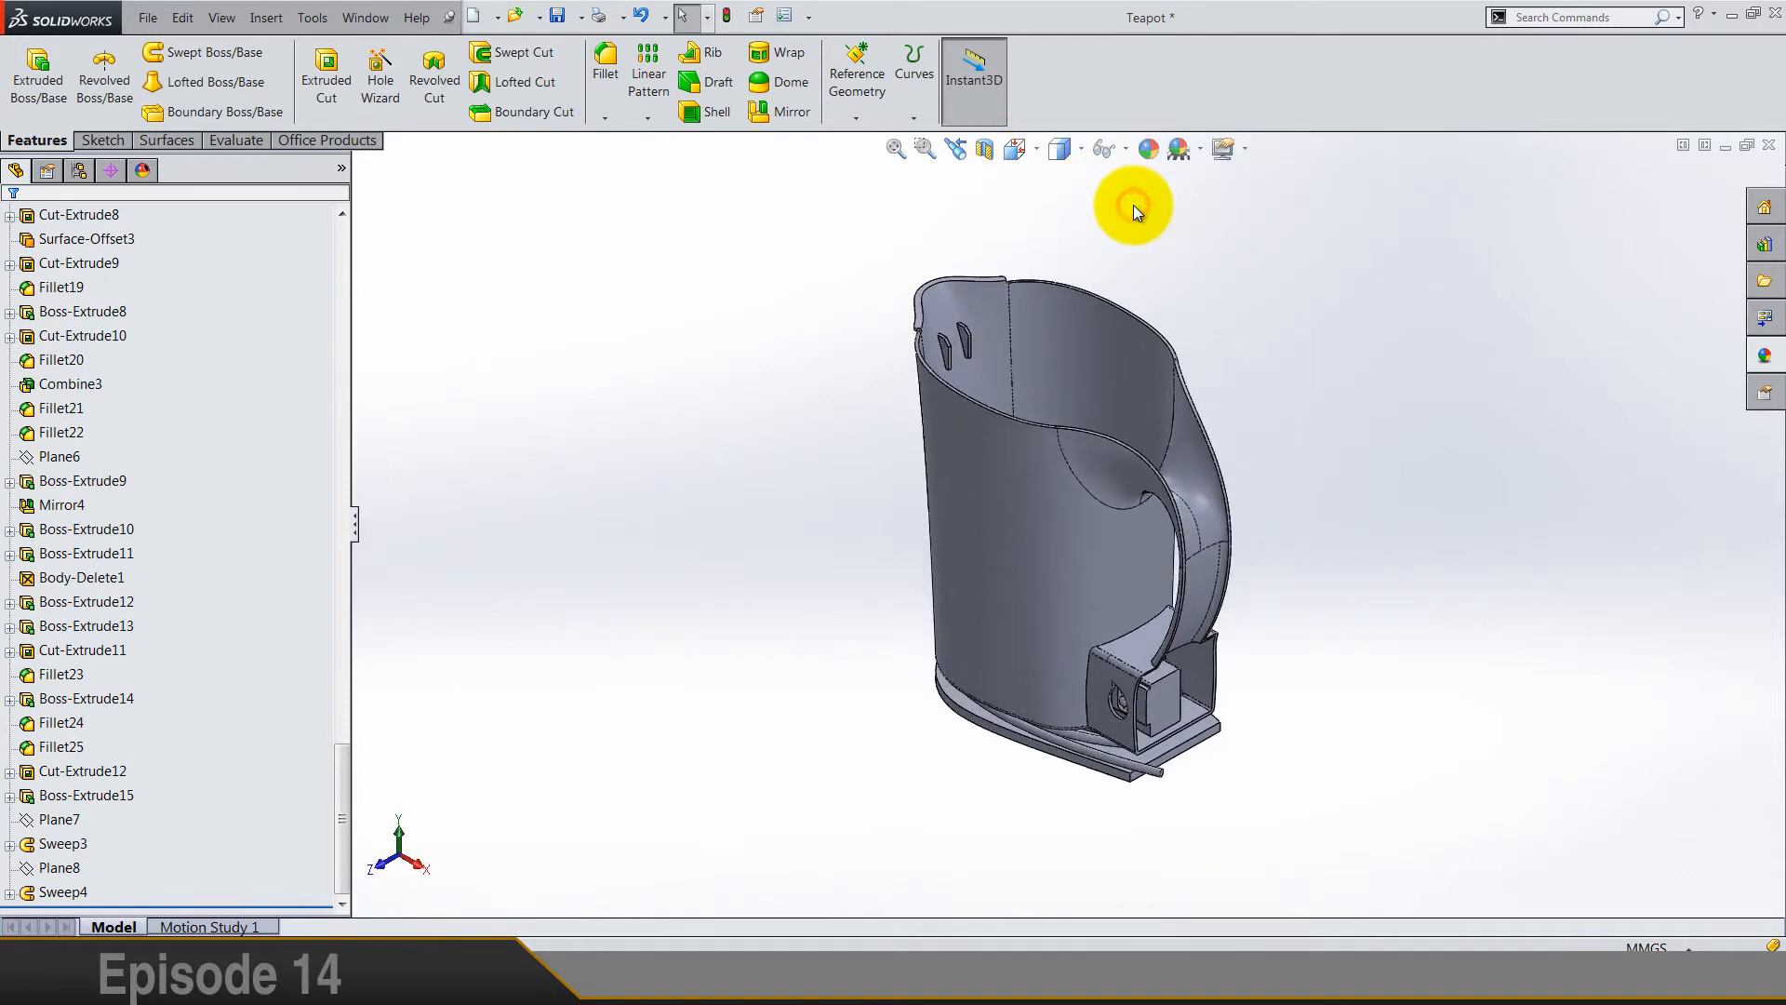